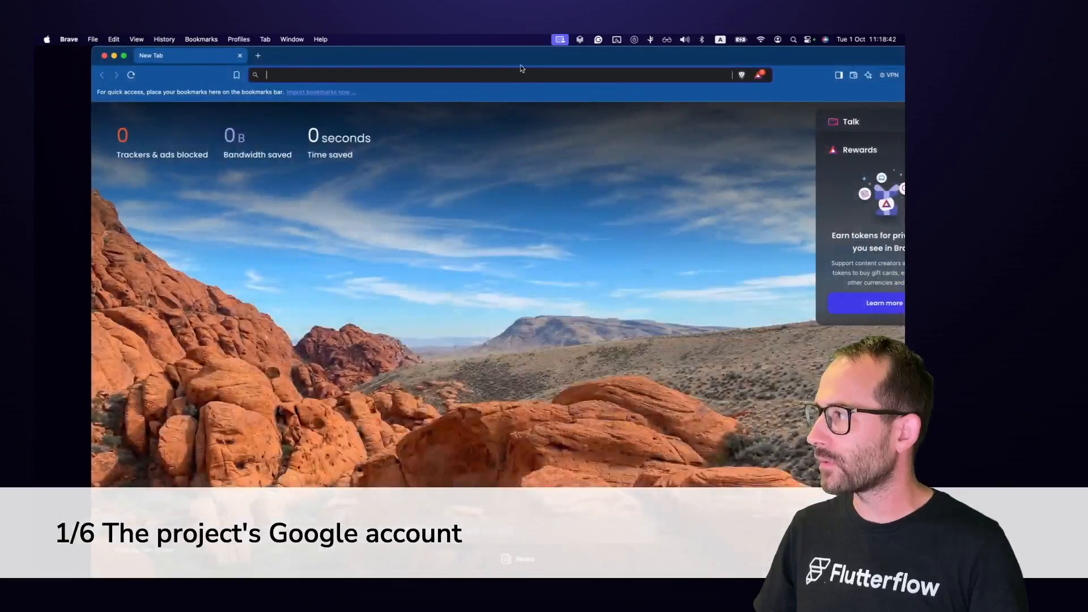
Go to gmail.com and start creating a Google account for personal use.
drag(535, 55, 534, 39)
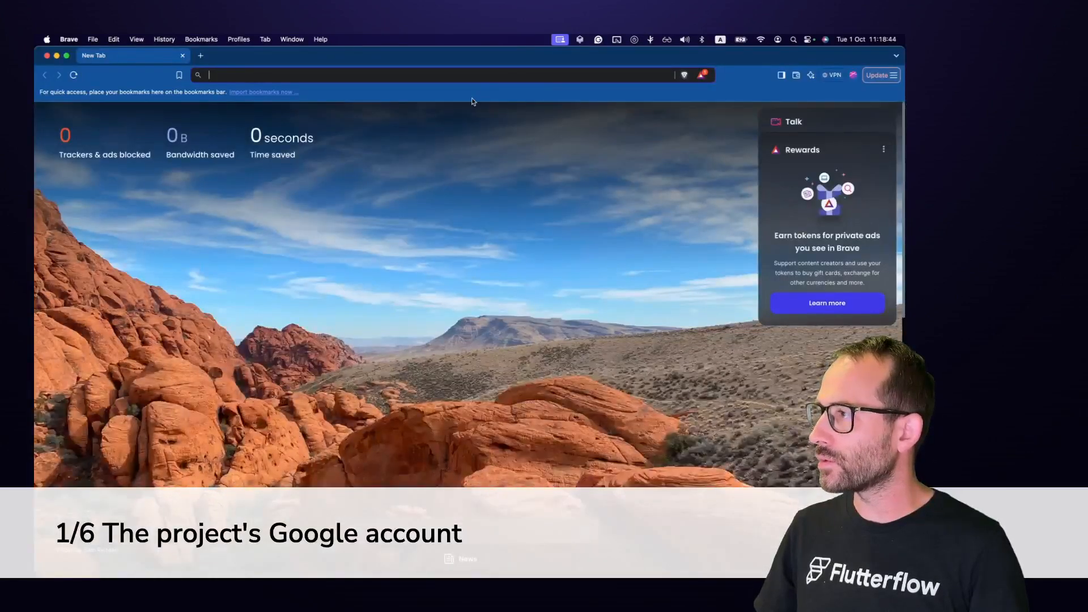
text(gmail)
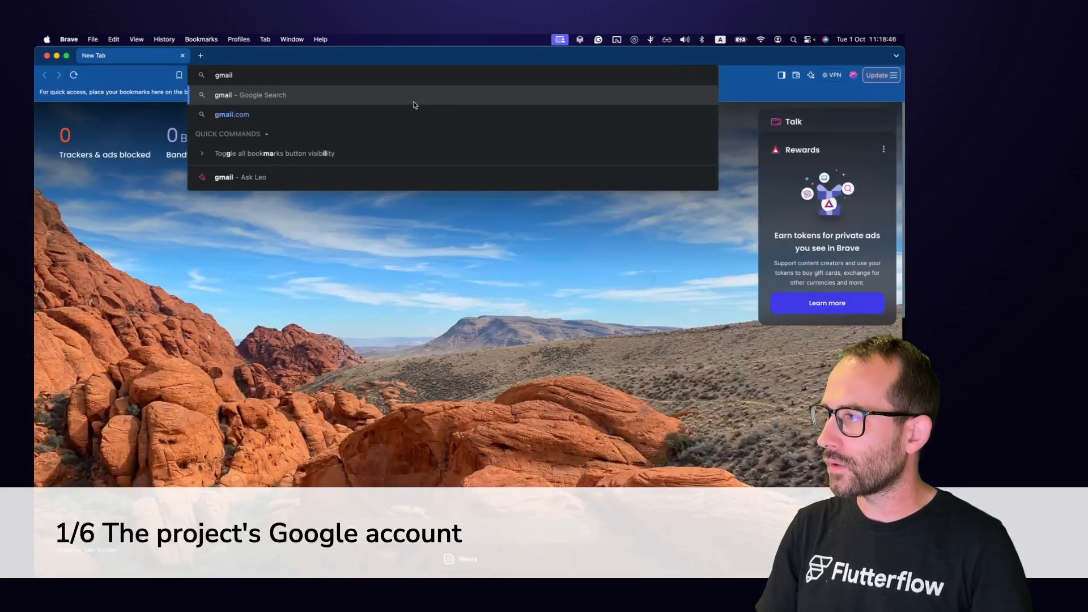
text(.com)
key(Return)
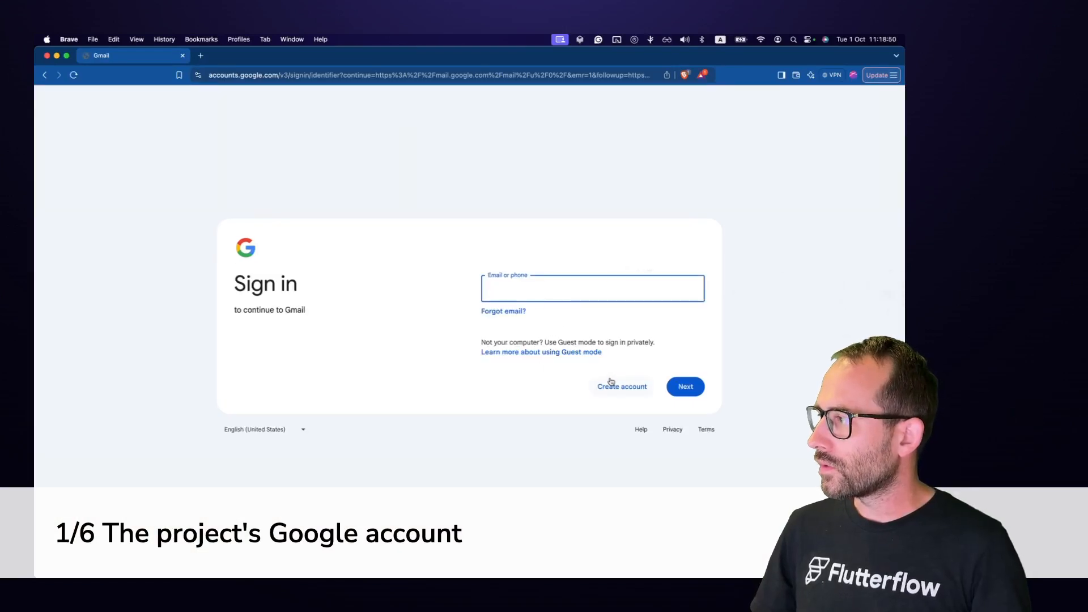
click(611, 383)
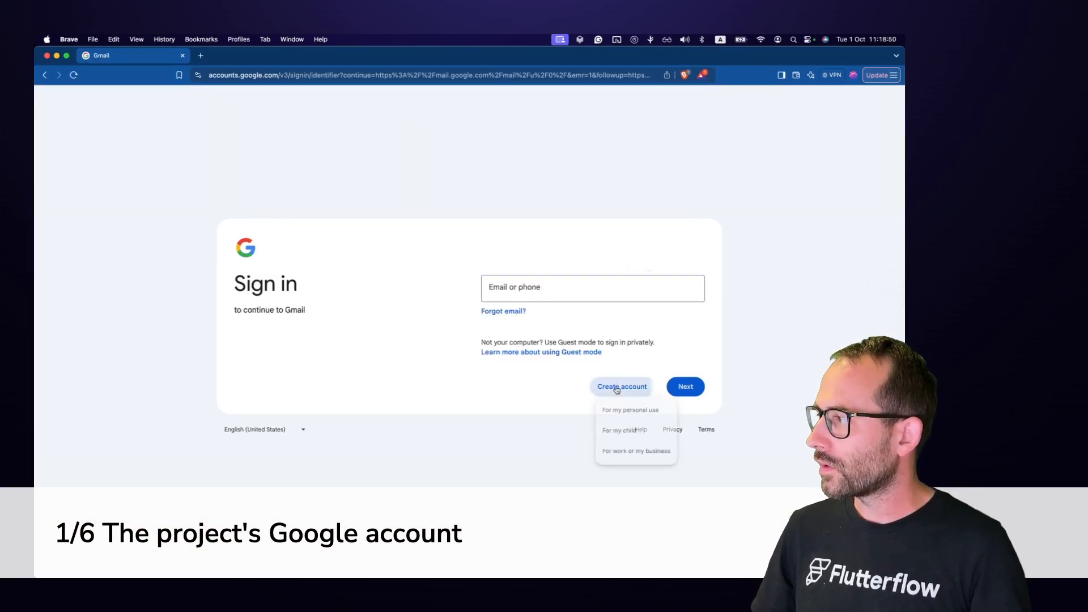
click(616, 413)
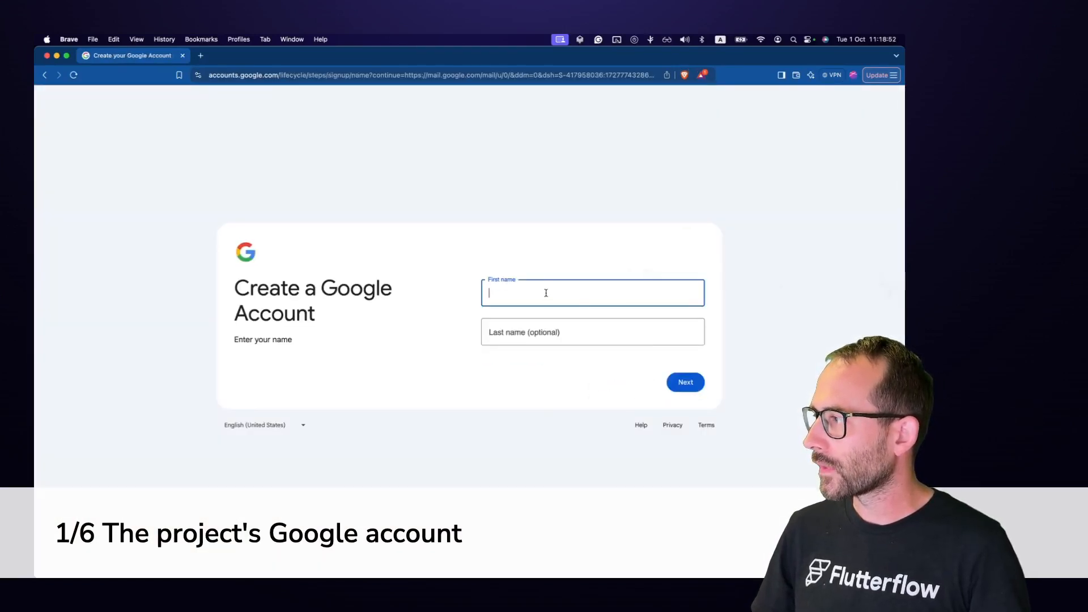
Enter the project name as the account name, with first name Sequence and last name Flow, and continue.
text(Sequence)
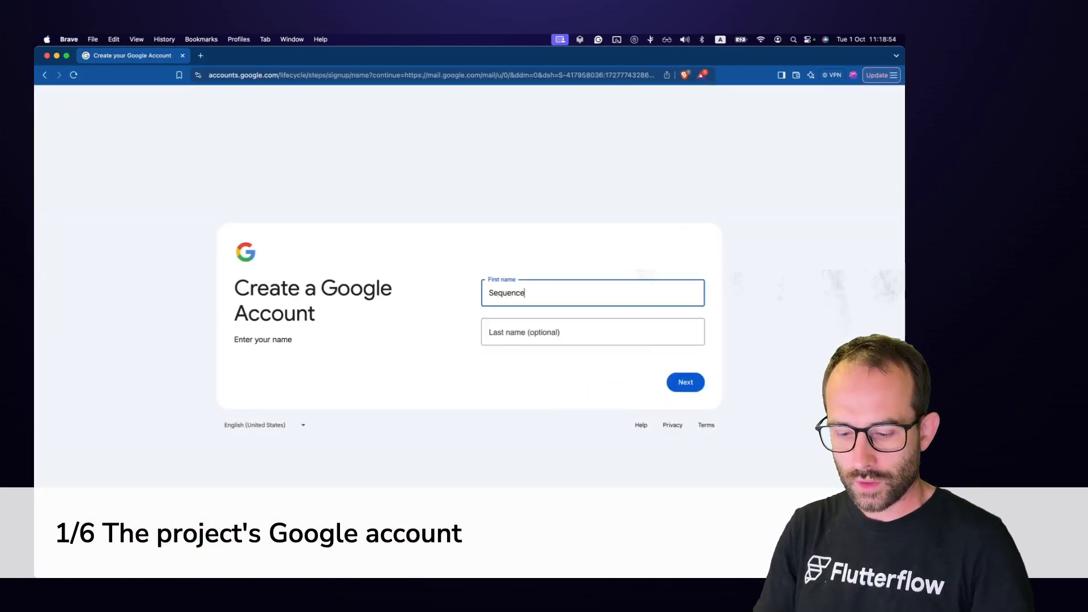
key(Tab)
text(Flow)
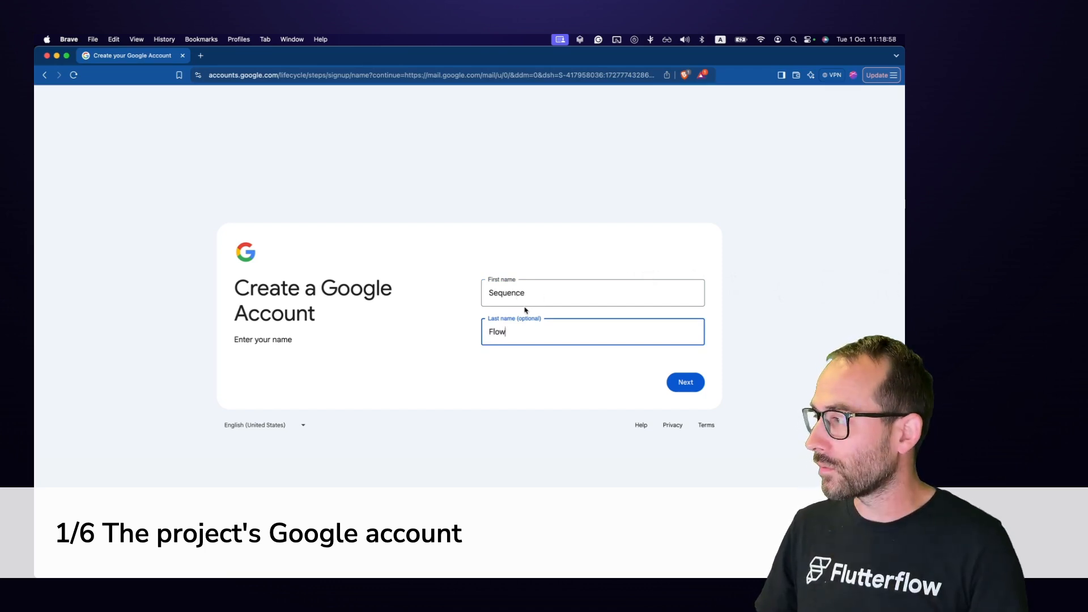
click(684, 382)
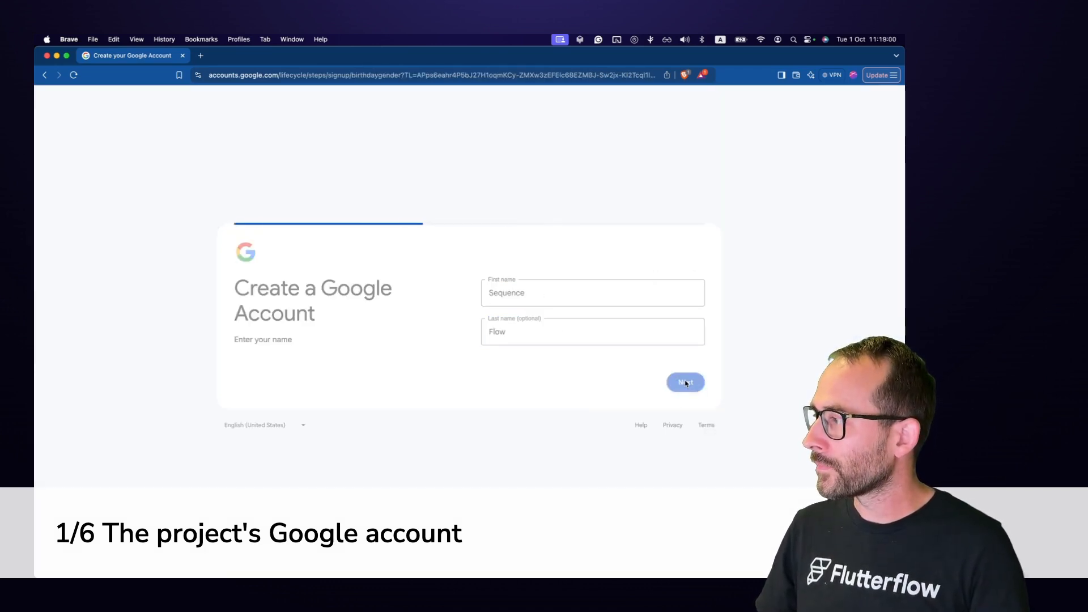
Fill in the date of birth, set the gender to Male, and submit the basic information.
click(521, 290)
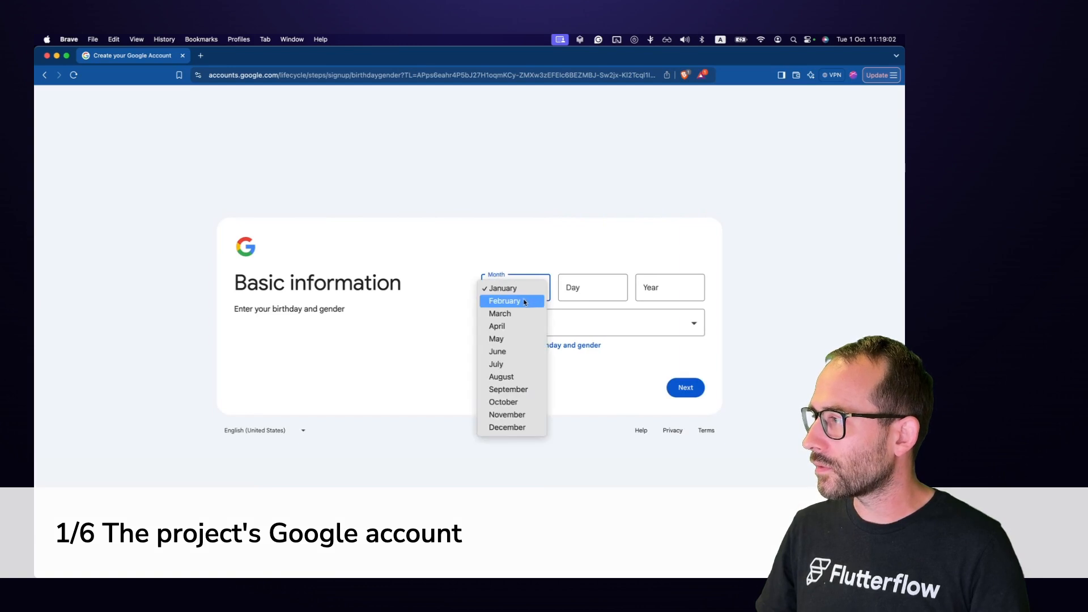
click(523, 294)
click(598, 290)
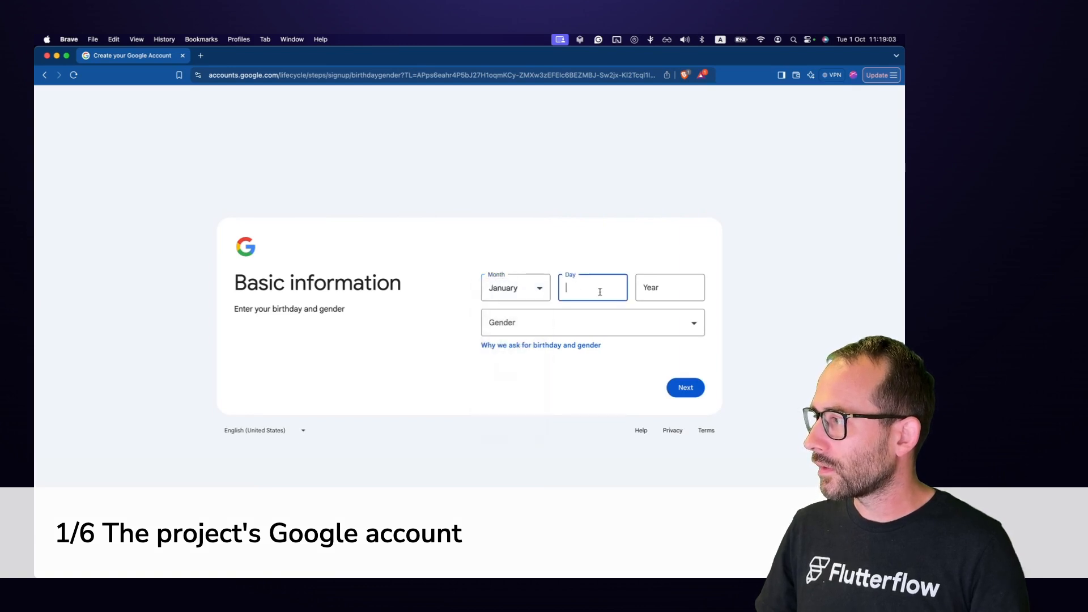
click(676, 291)
text(1990)
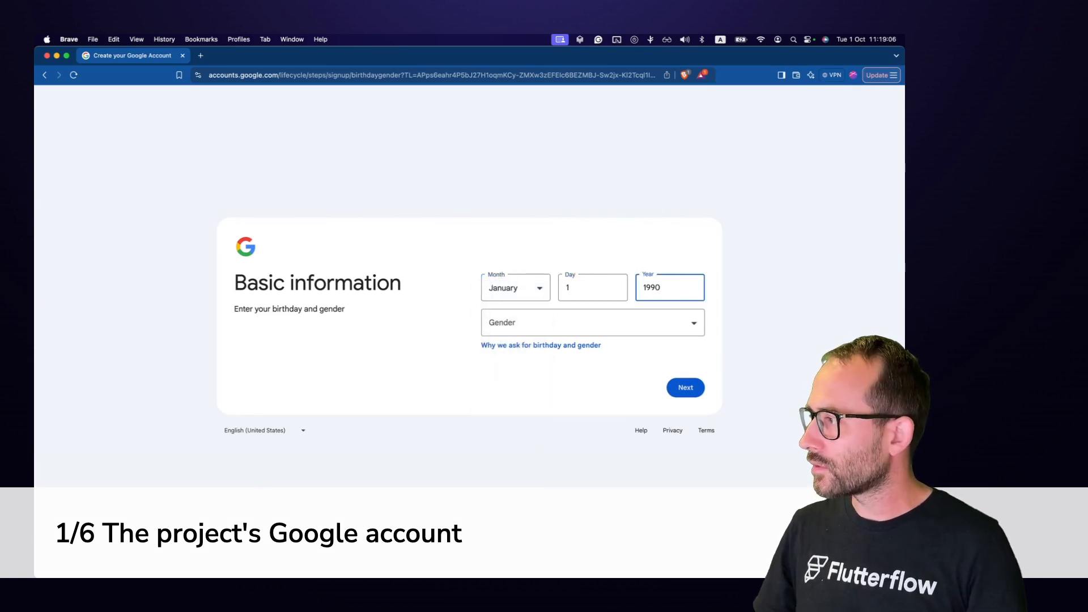
click(664, 325)
click(589, 335)
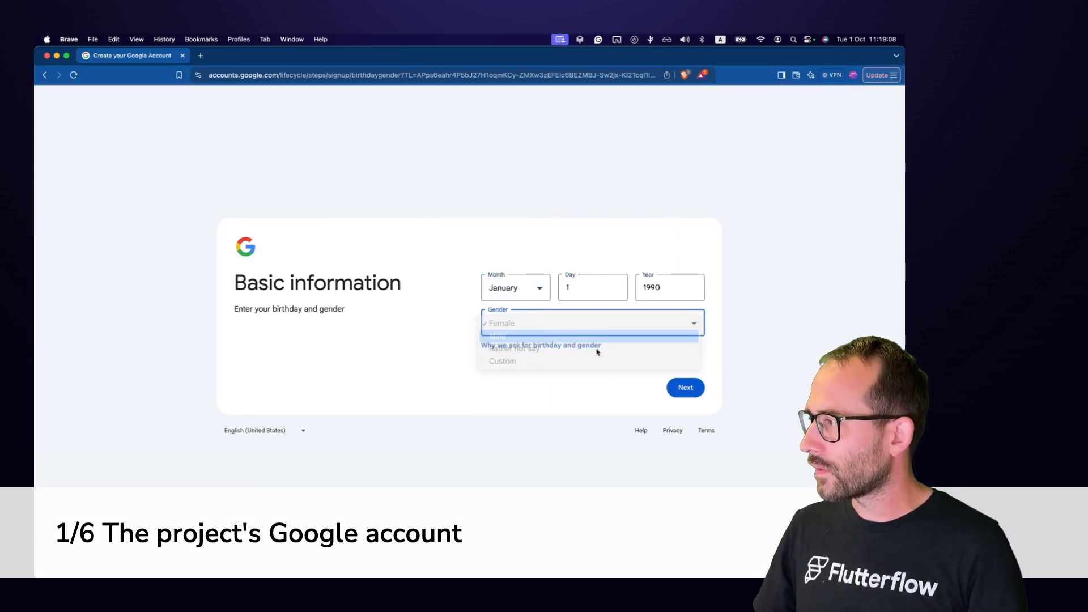
click(686, 389)
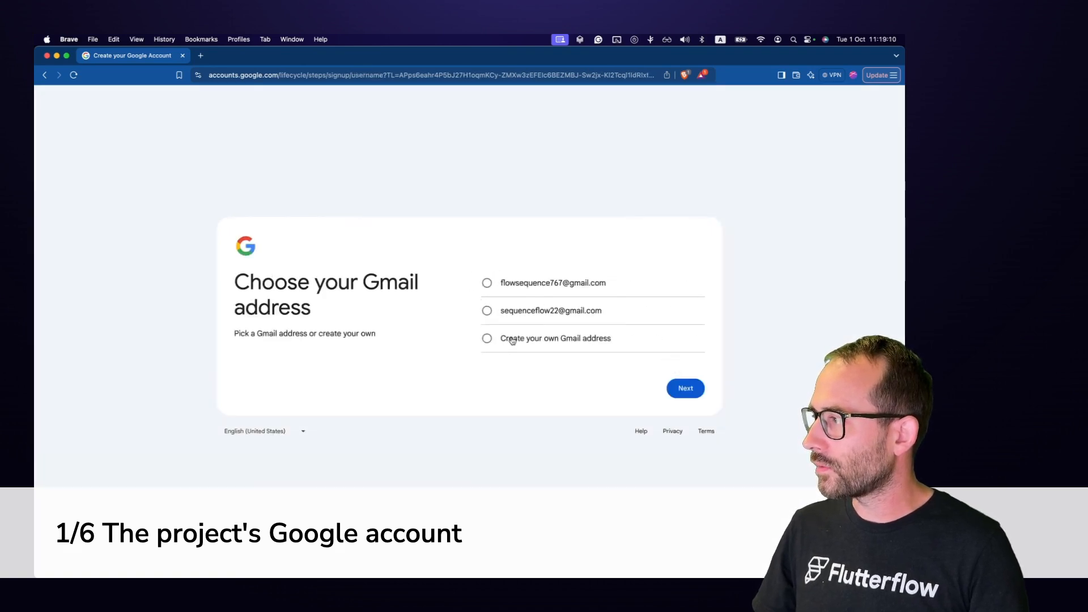
Choose to create your own Gmail address, enter the project's address name, and continue.
click(513, 339)
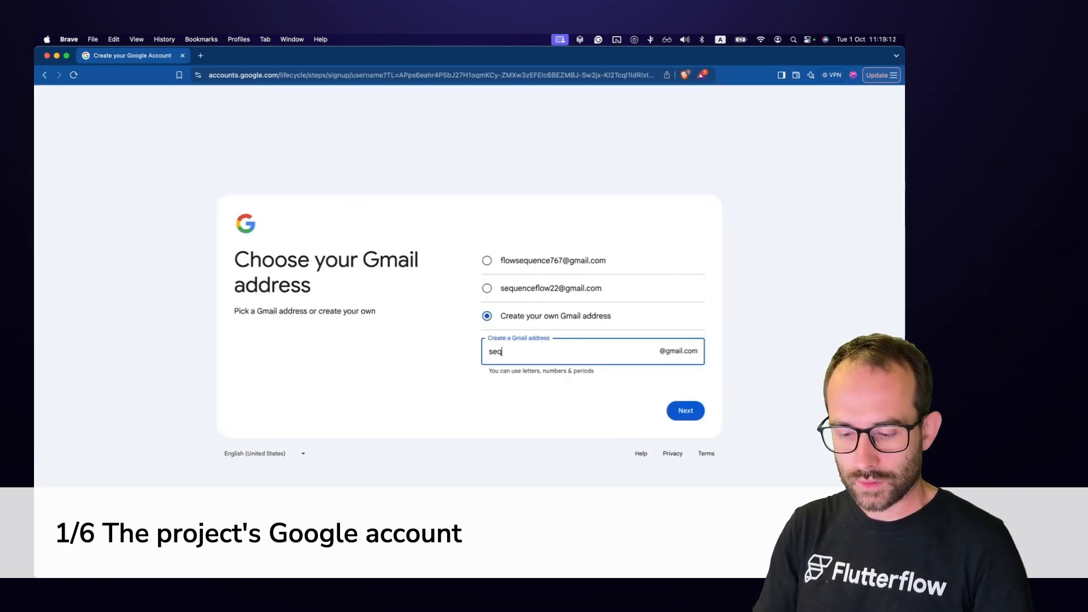
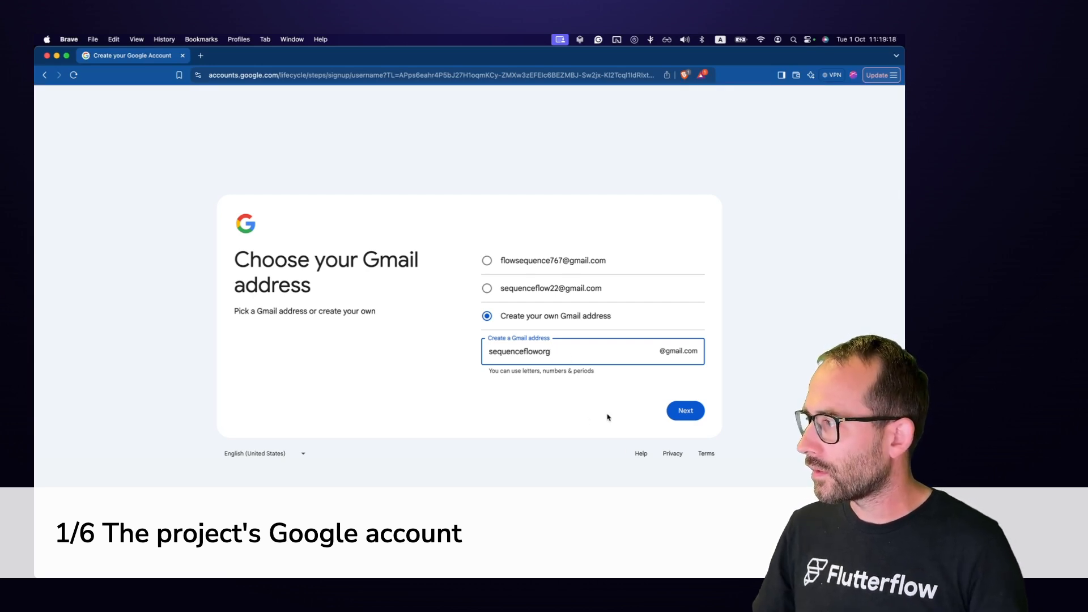
click(691, 415)
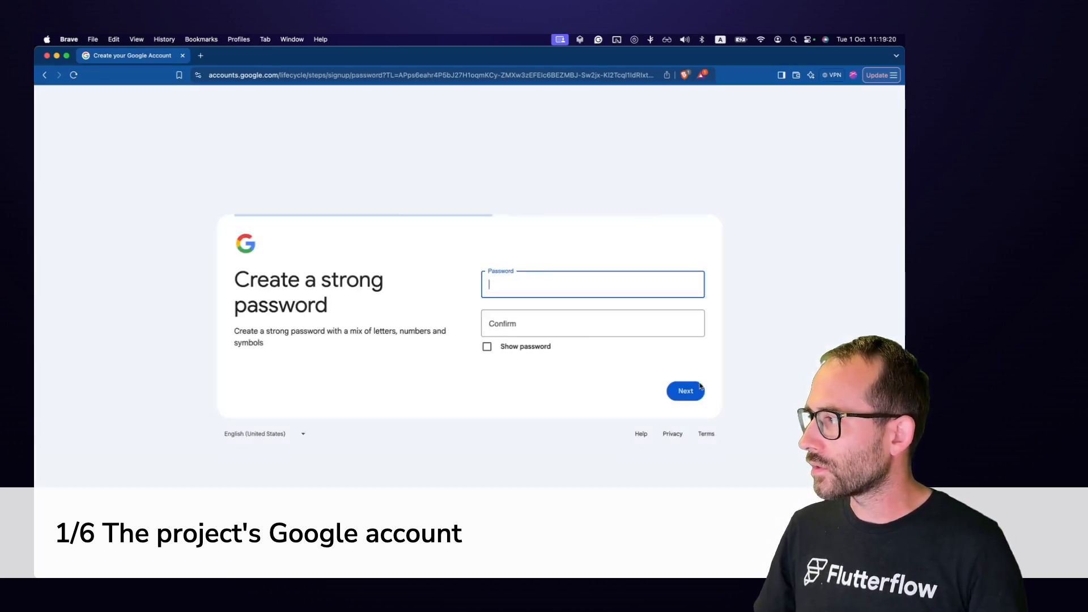
Visit sequenceflow.org in a new browser tab to check the project's domain.
click(200, 56)
text(sequenc)
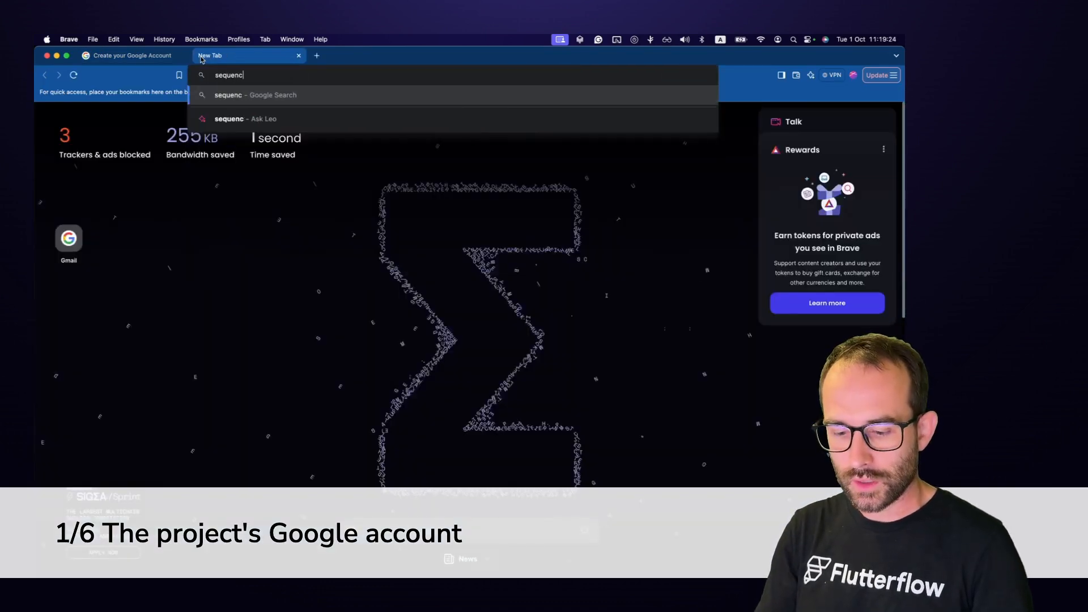
text(eflow.org)
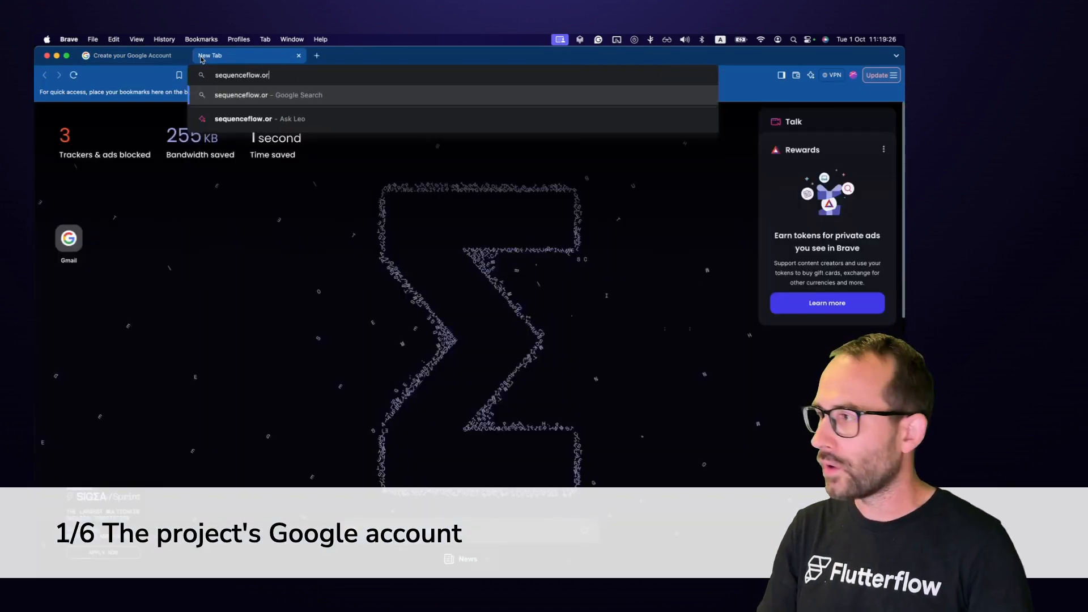
key(Return)
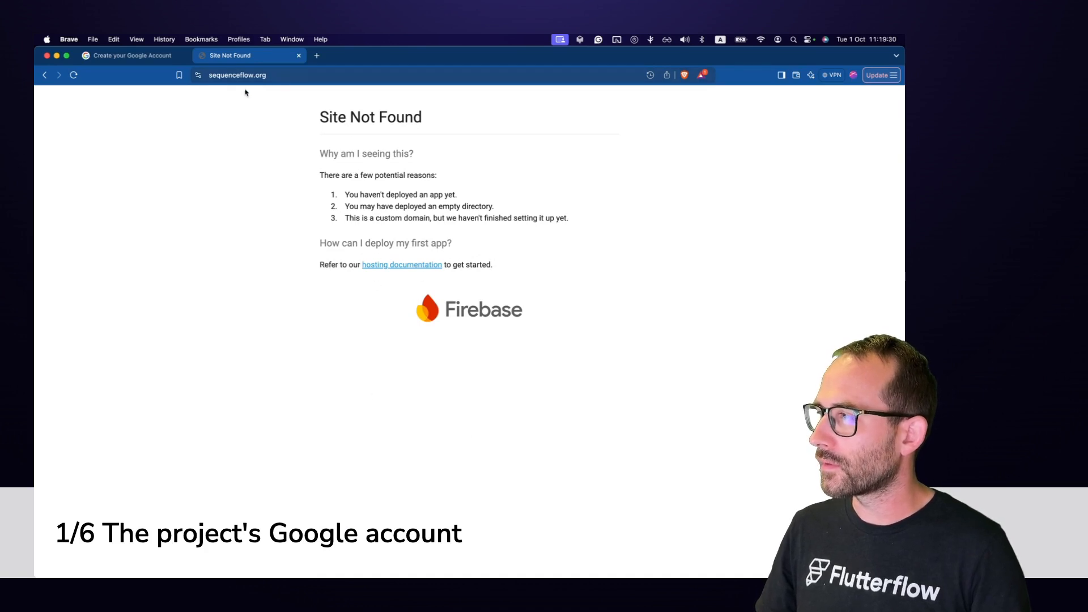
Return to the account sign-up, enter and confirm the account password, and submit it.
click(117, 56)
key(super+v)
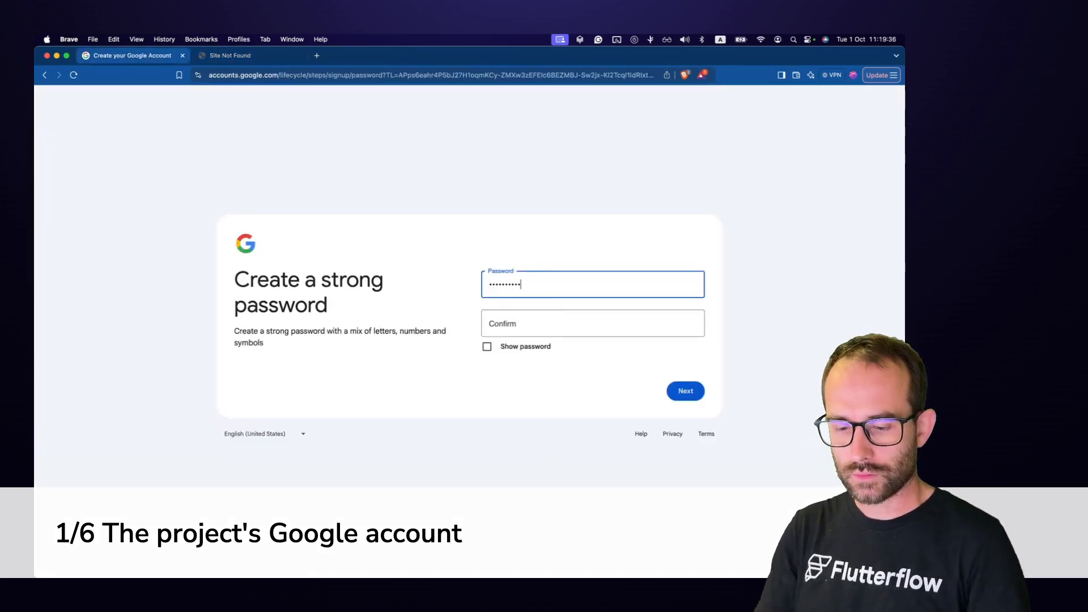
text(••••)
key(Tab)
text(•)
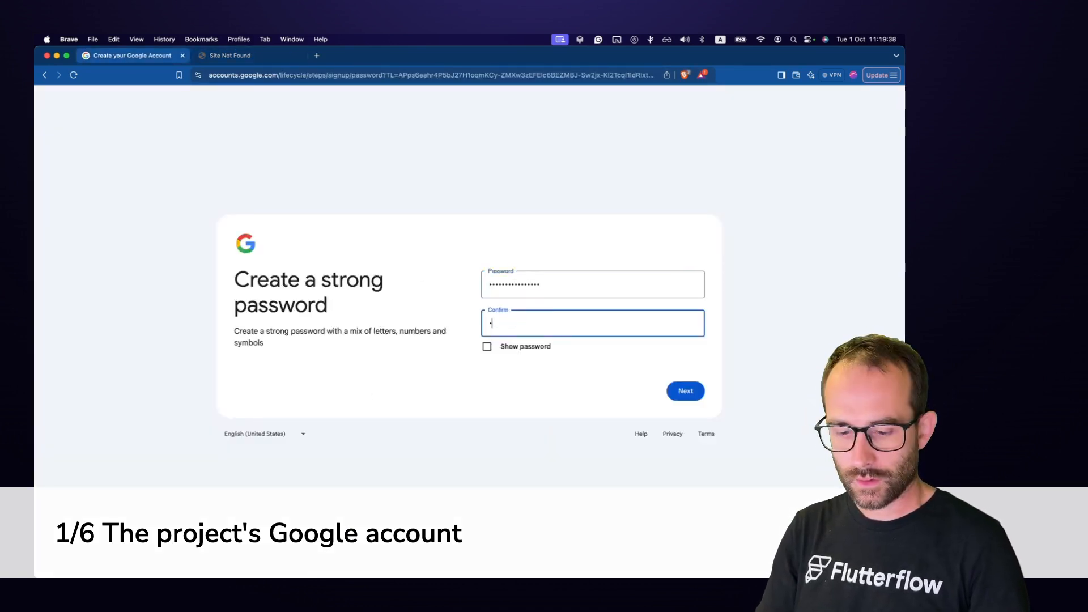
text(•••••)
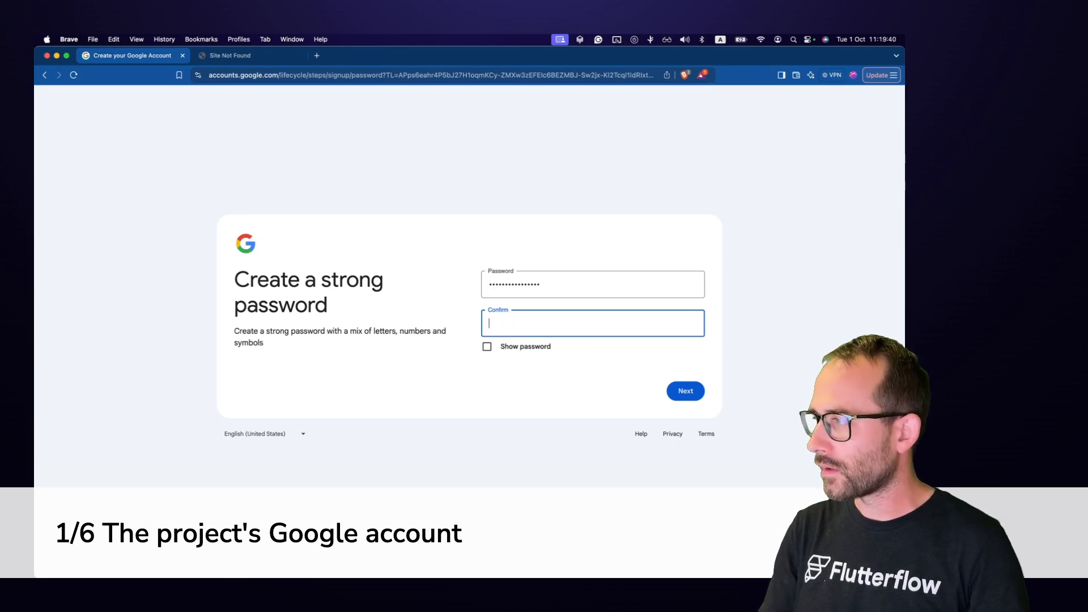
text(••••)
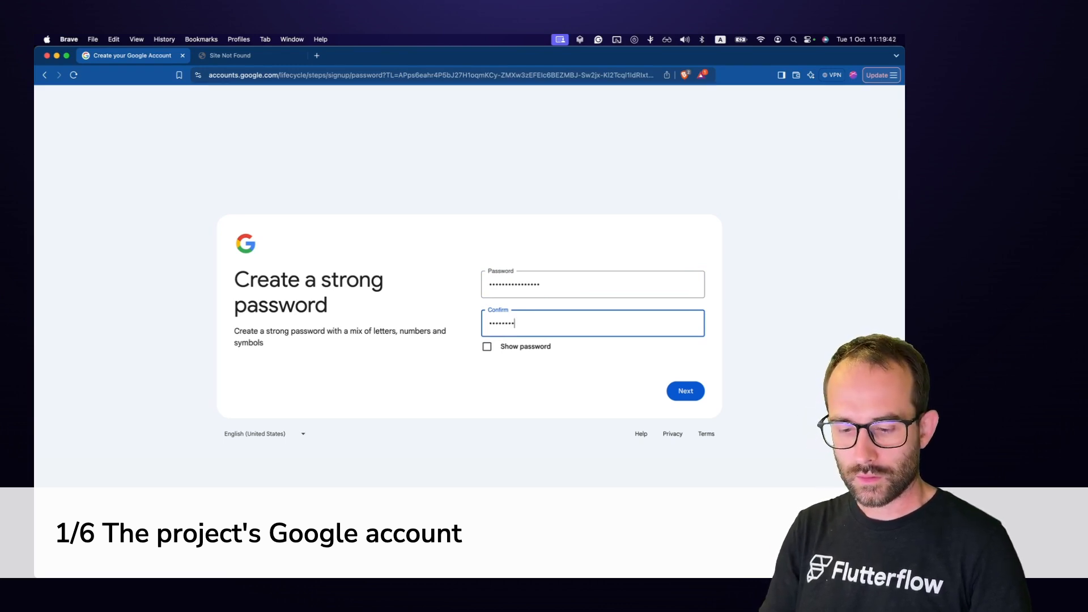
text(••••••)
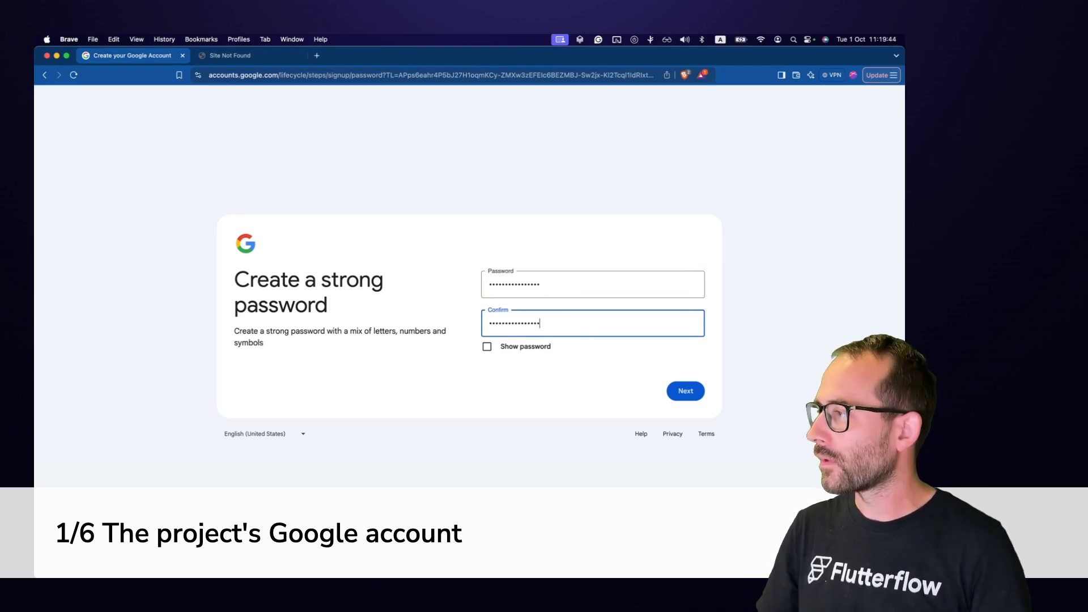
key(Return)
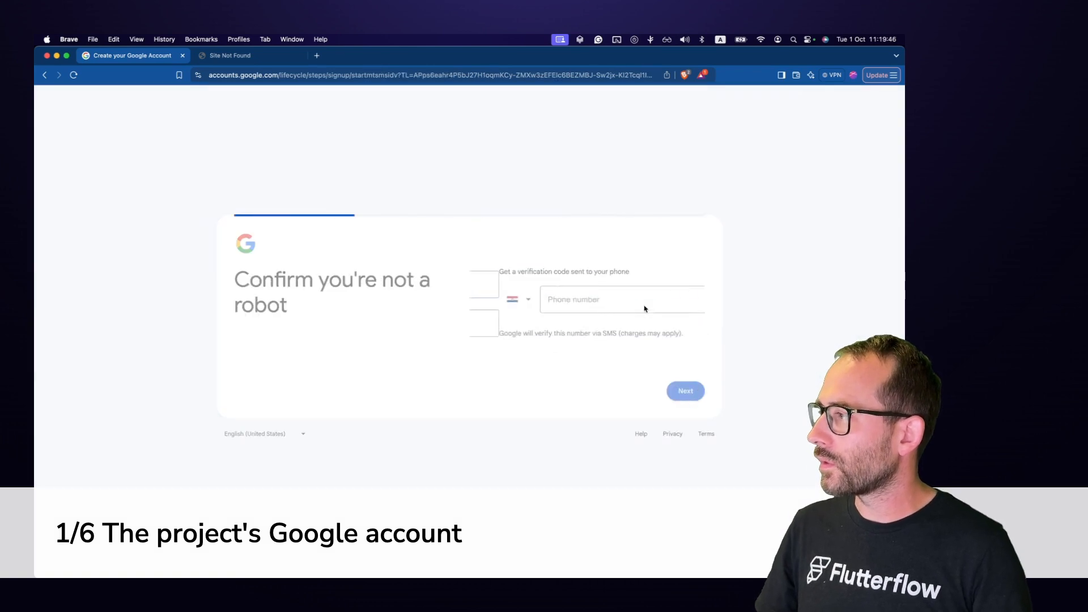
Verify the new account by submitting the phone number and the verification code received by text message.
click(596, 313)
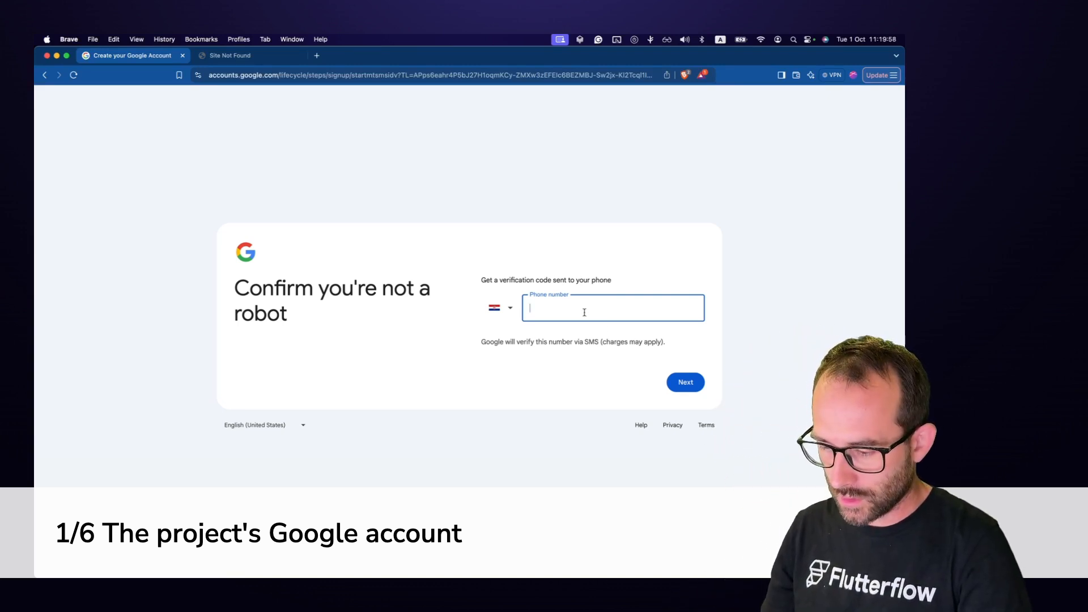
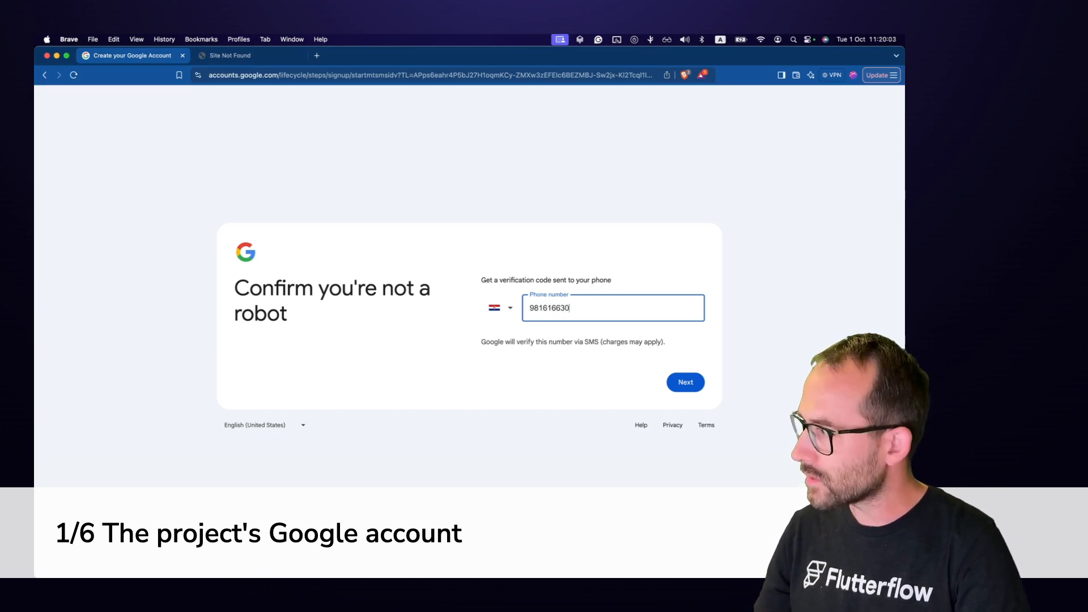
key(Return)
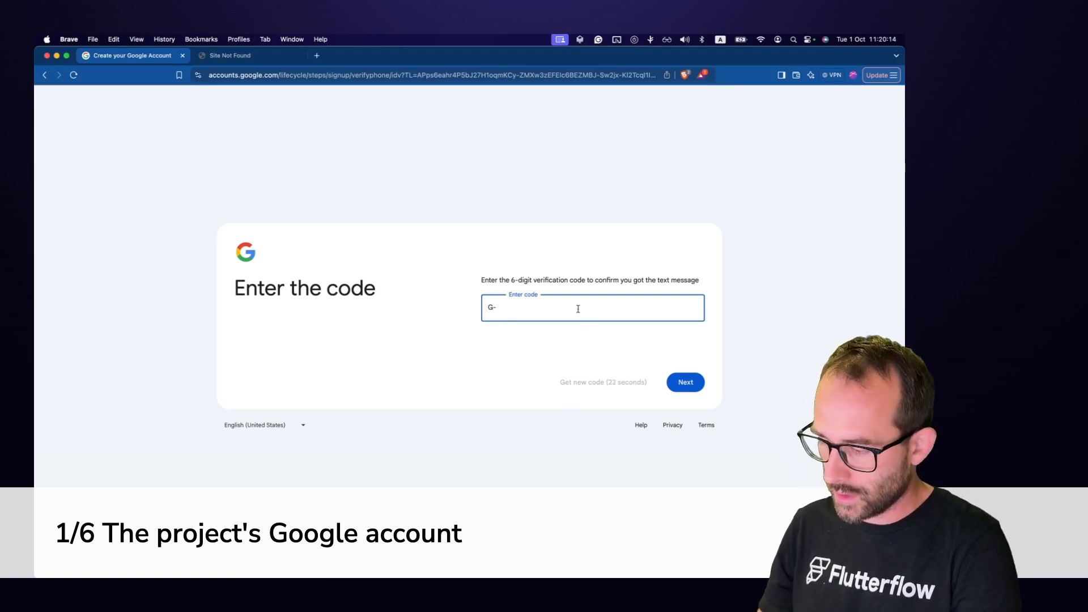
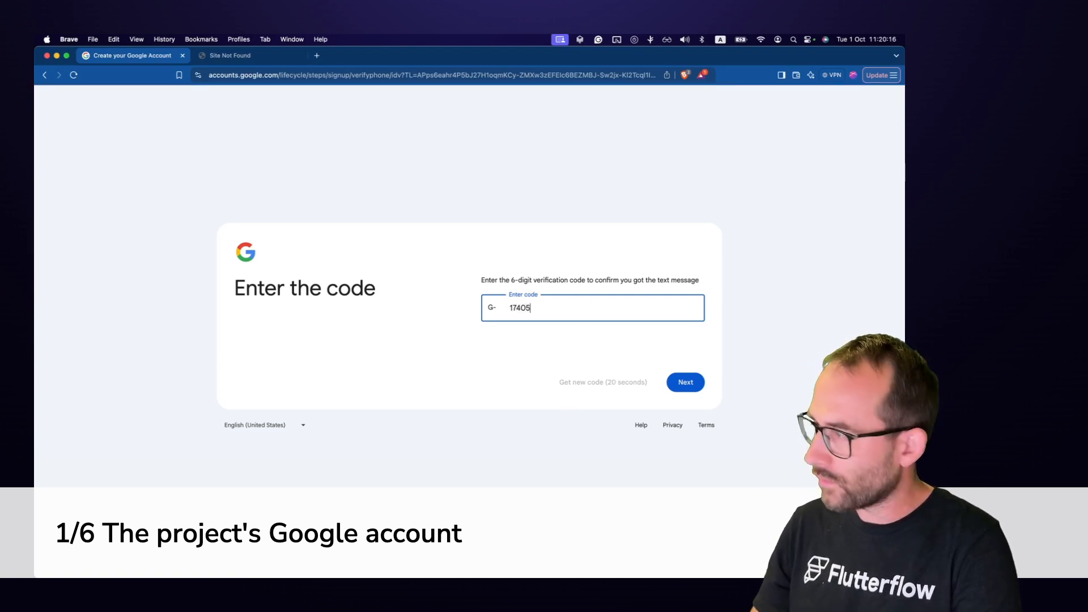
key(Return)
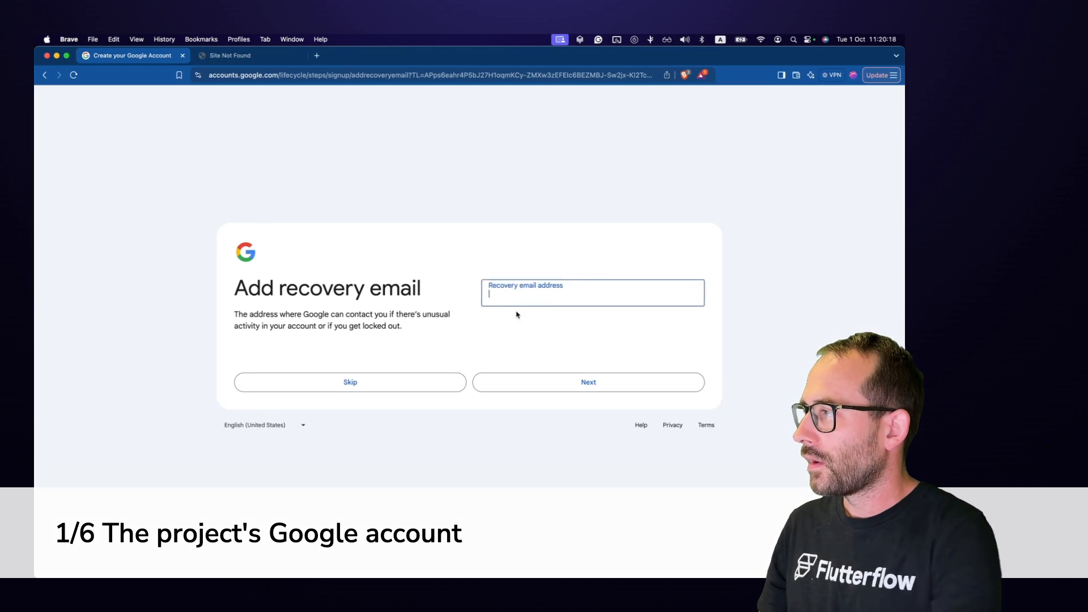
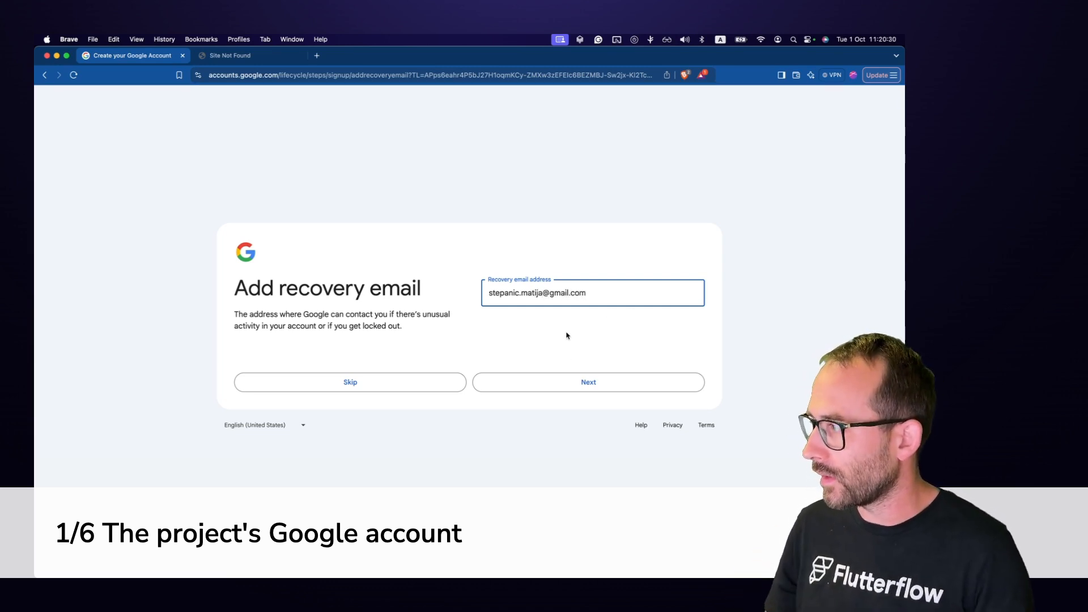
Enter the owner's personal e-mail address as the recovery email and continue.
click(604, 388)
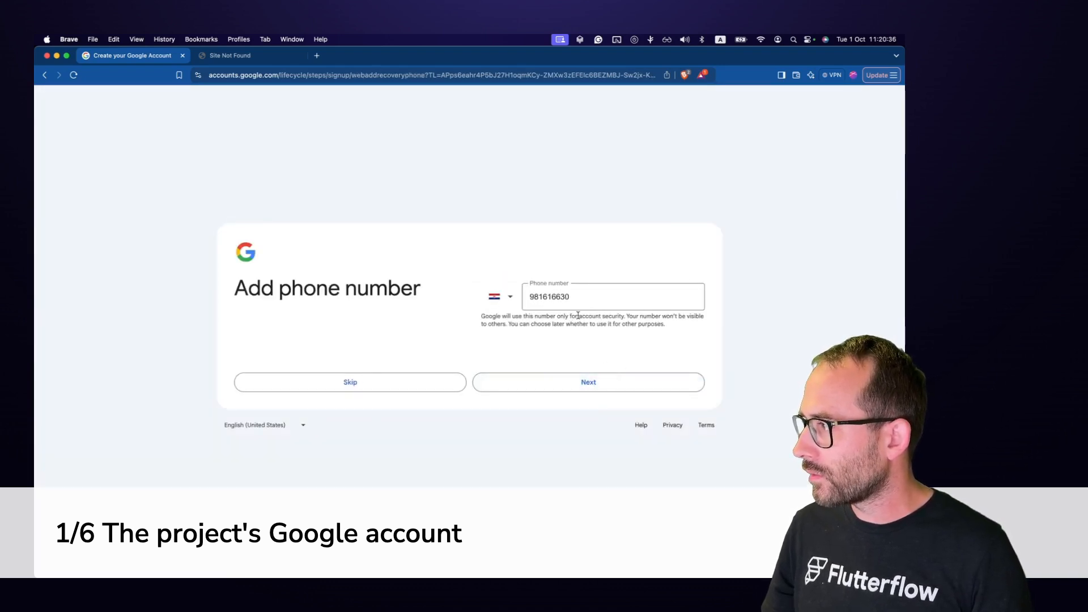
Replace the prefilled recovery phone number with the owner's other phone number, submit it, and accept the account info review.
click(578, 297)
key(super+a)
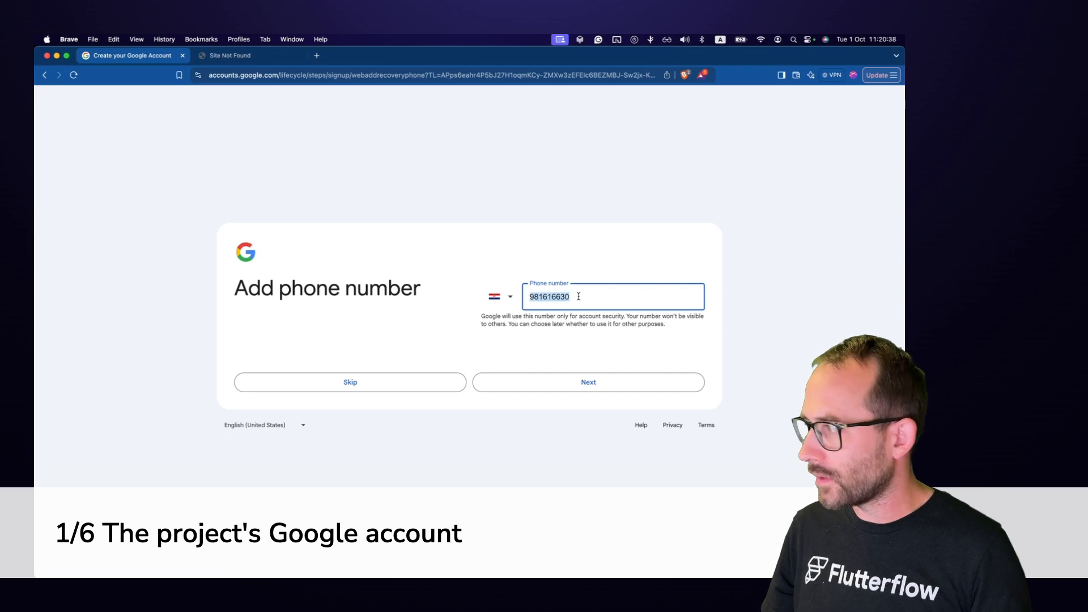
key(BackSpace)
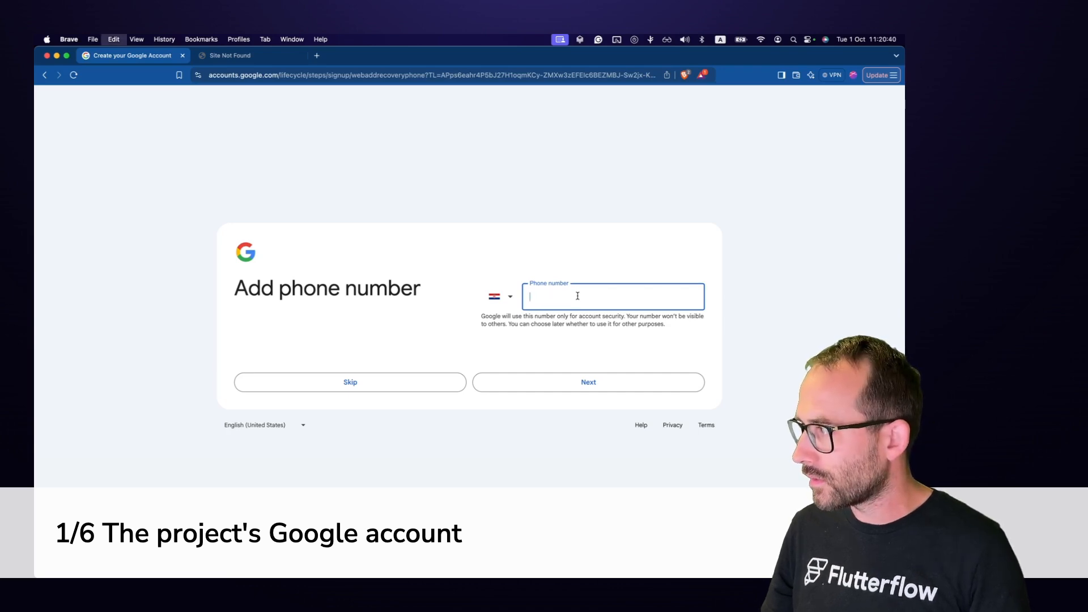
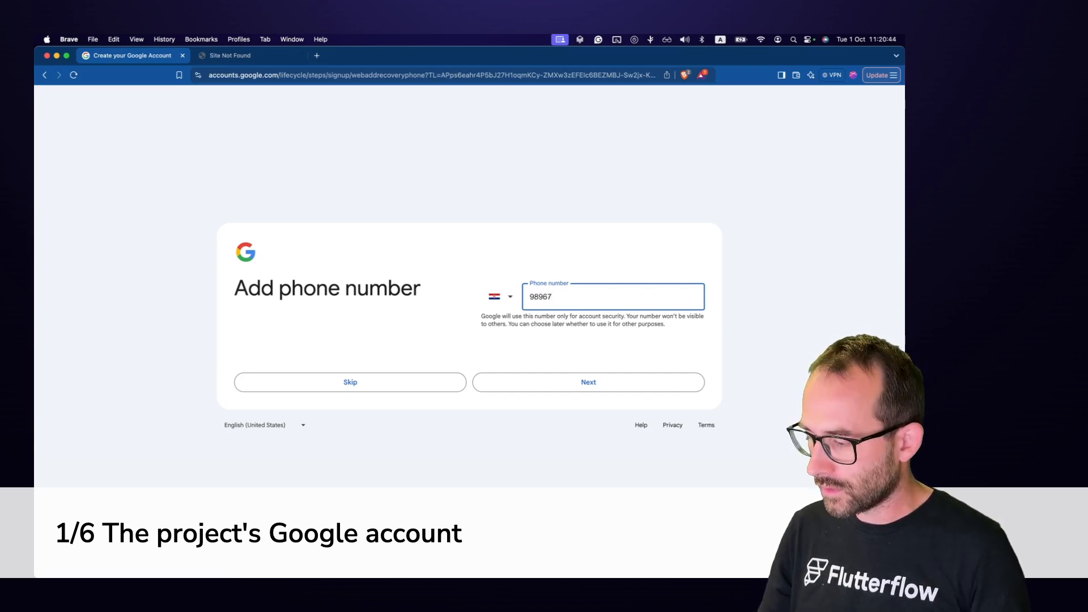
click(600, 379)
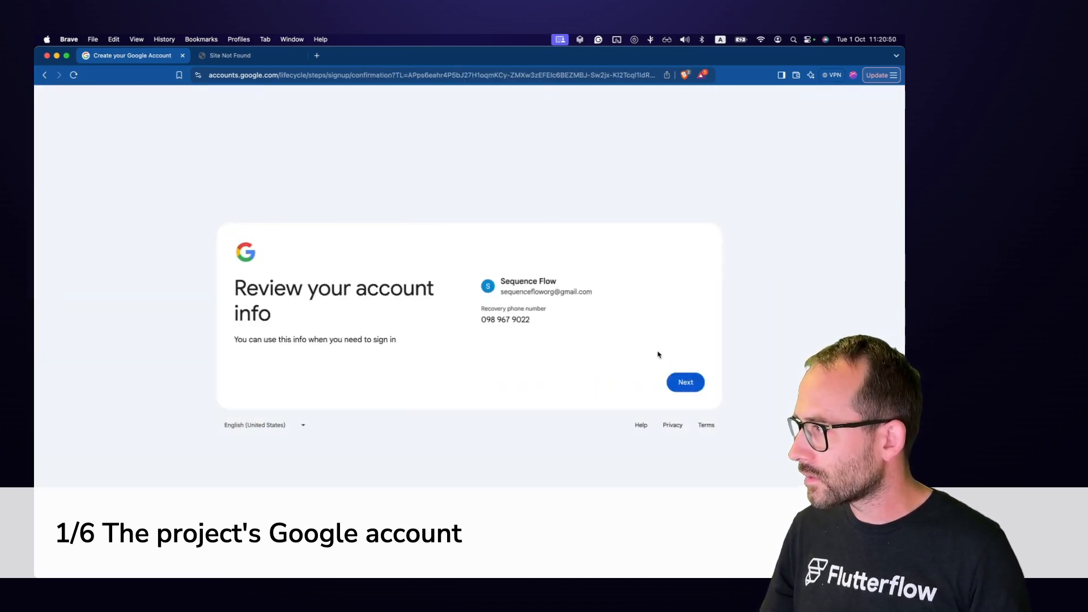
click(686, 381)
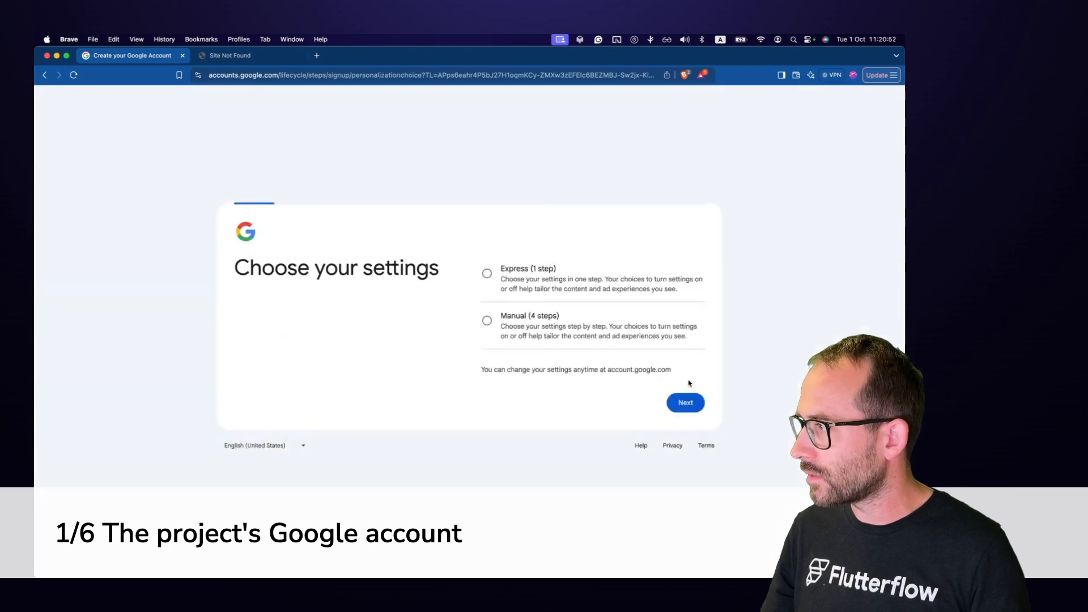
Complete the account setup with Express (1 step) settings, accepting all personalization and cookie settings and agreeing to the terms.
click(516, 276)
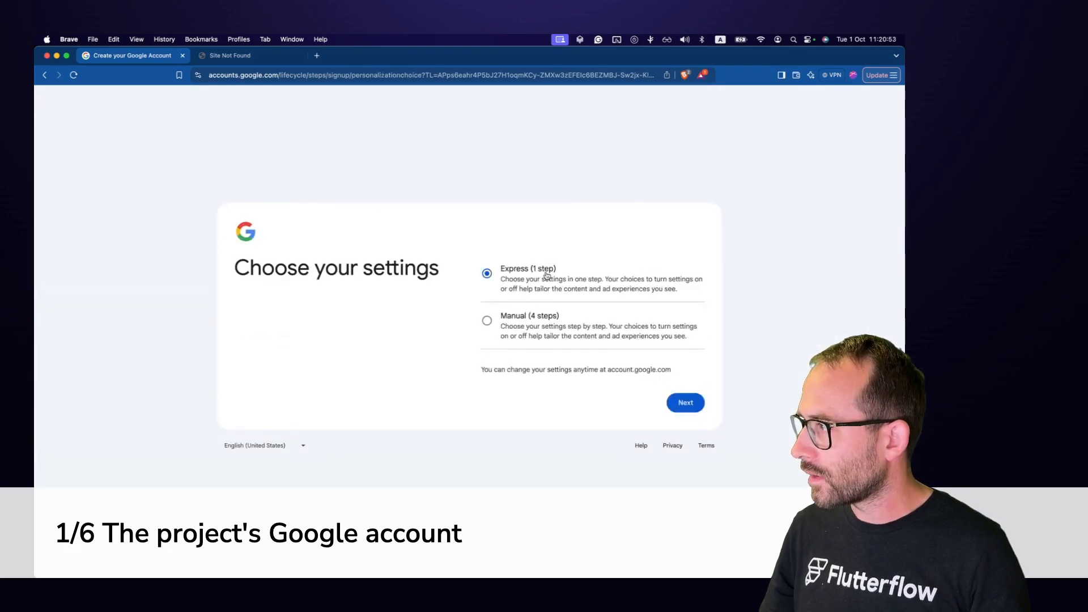
click(670, 402)
scroll(574, 333, down, 10)
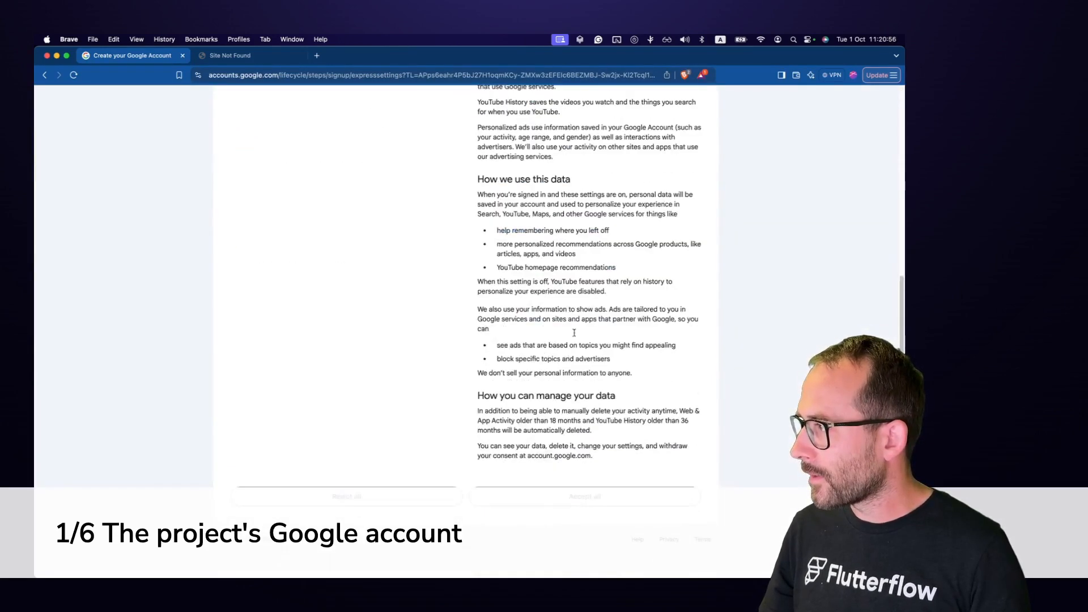
click(607, 494)
scroll(611, 390, down, 5)
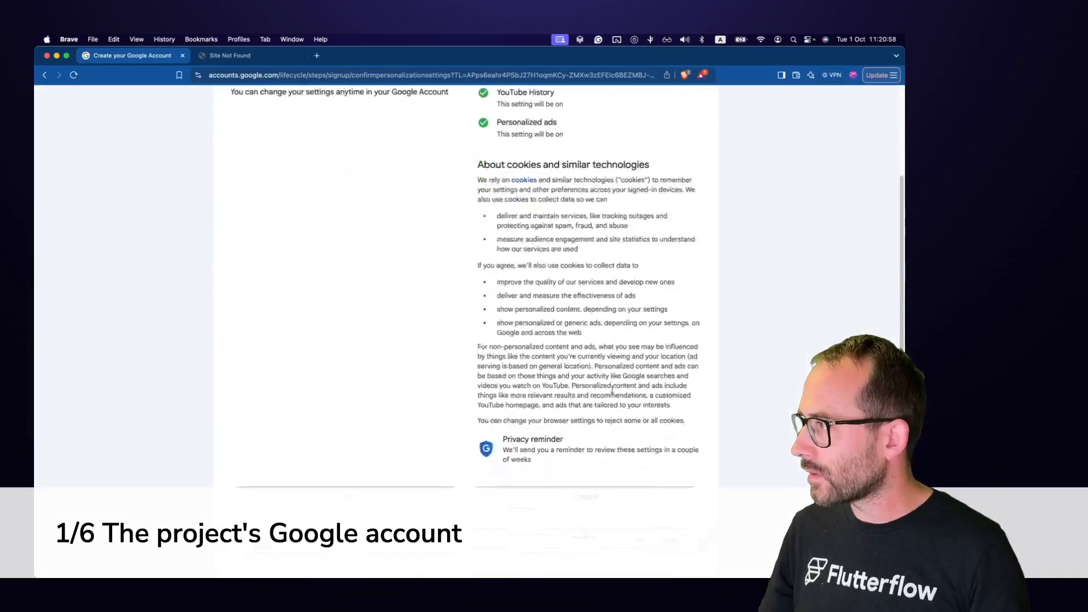
click(636, 502)
scroll(665, 486, down, 15)
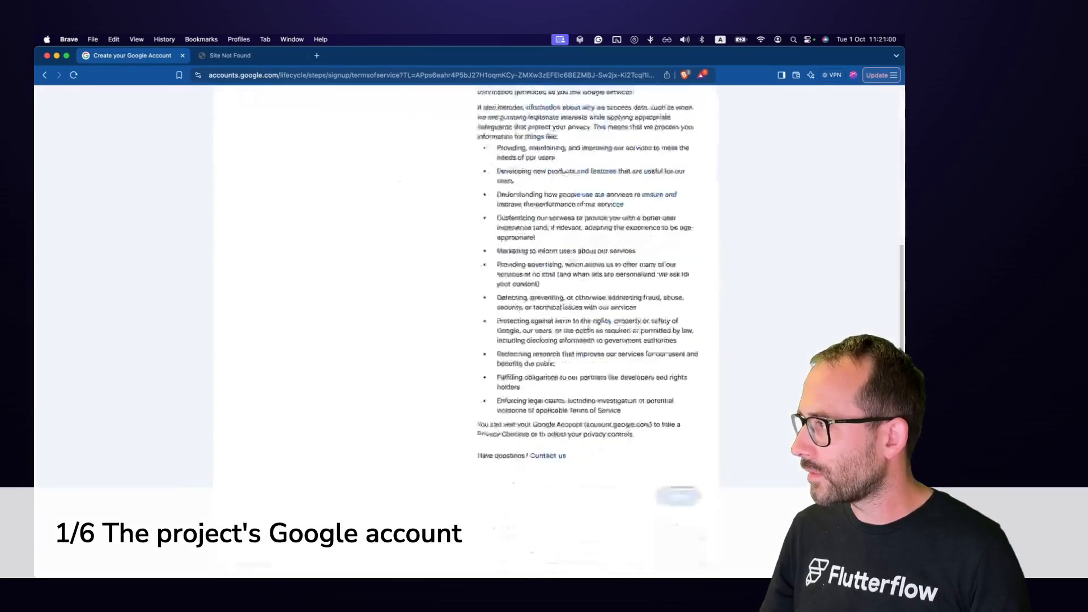
click(666, 488)
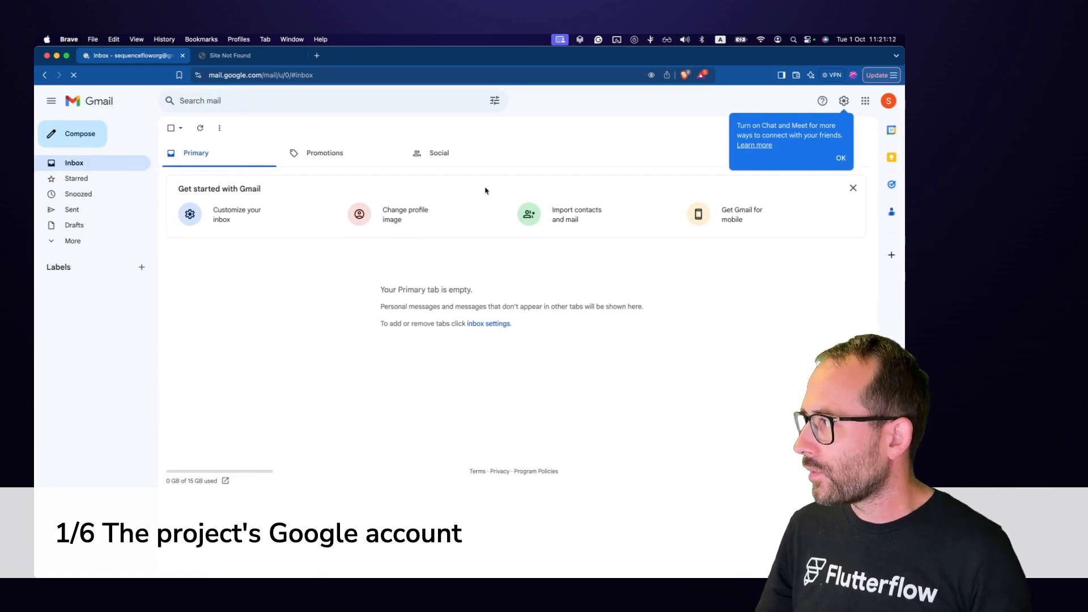
Dismiss the Chat and Meet notice, view Google's welcome email about the new account, and return to the inbox.
click(841, 159)
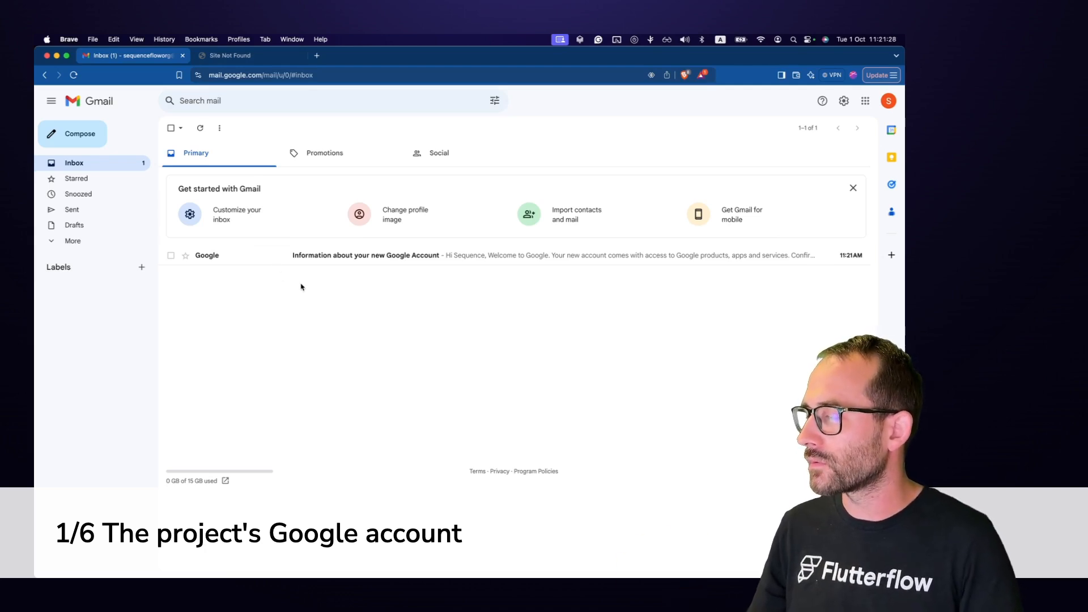
click(334, 259)
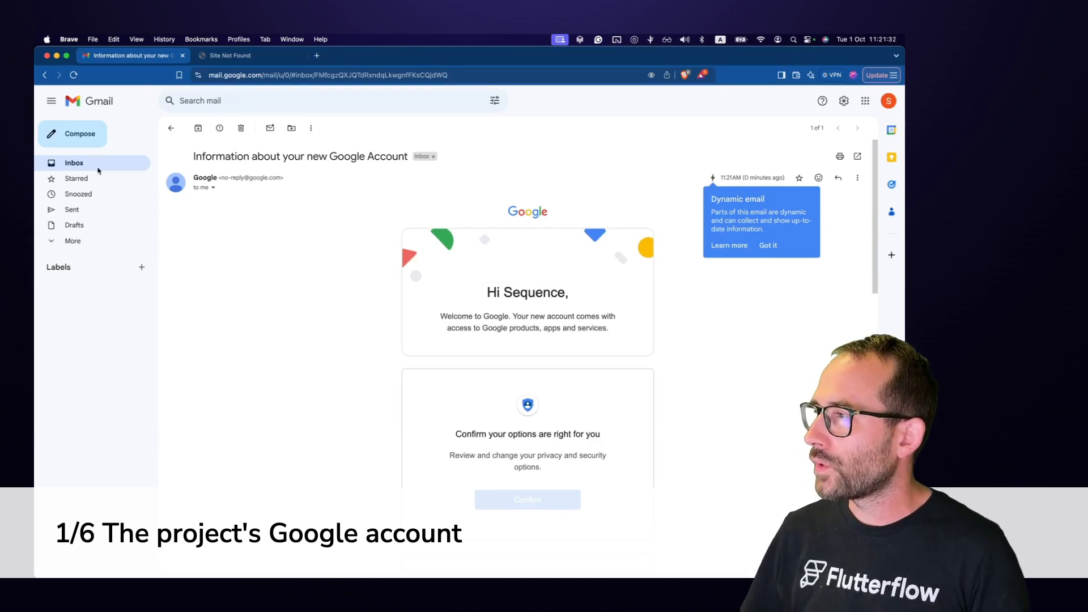
click(97, 168)
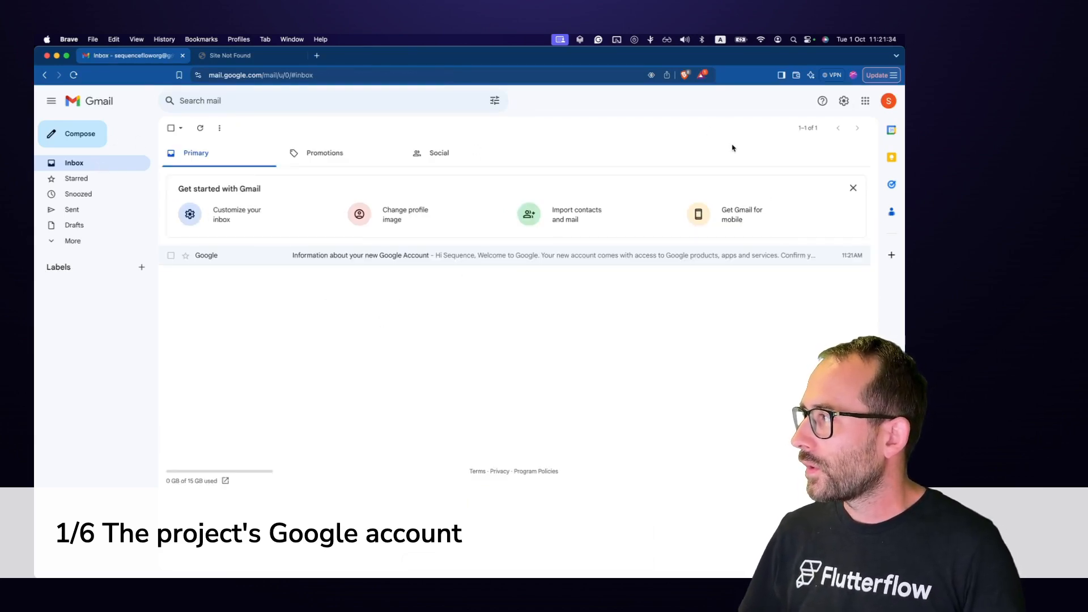
Go to the new Google Account's security settings and open 2-Step Verification.
click(889, 102)
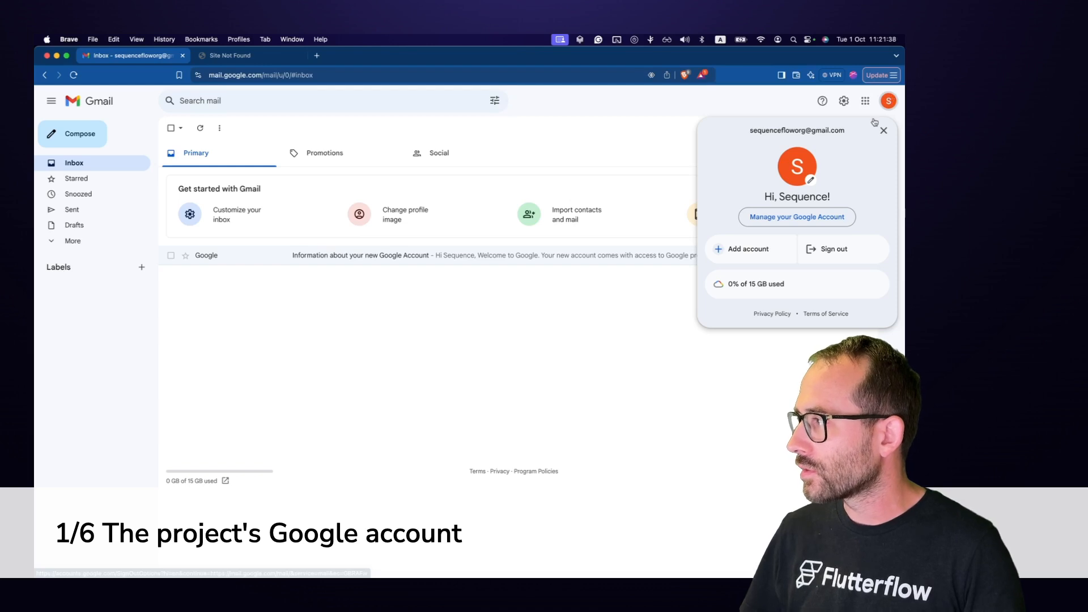
click(819, 221)
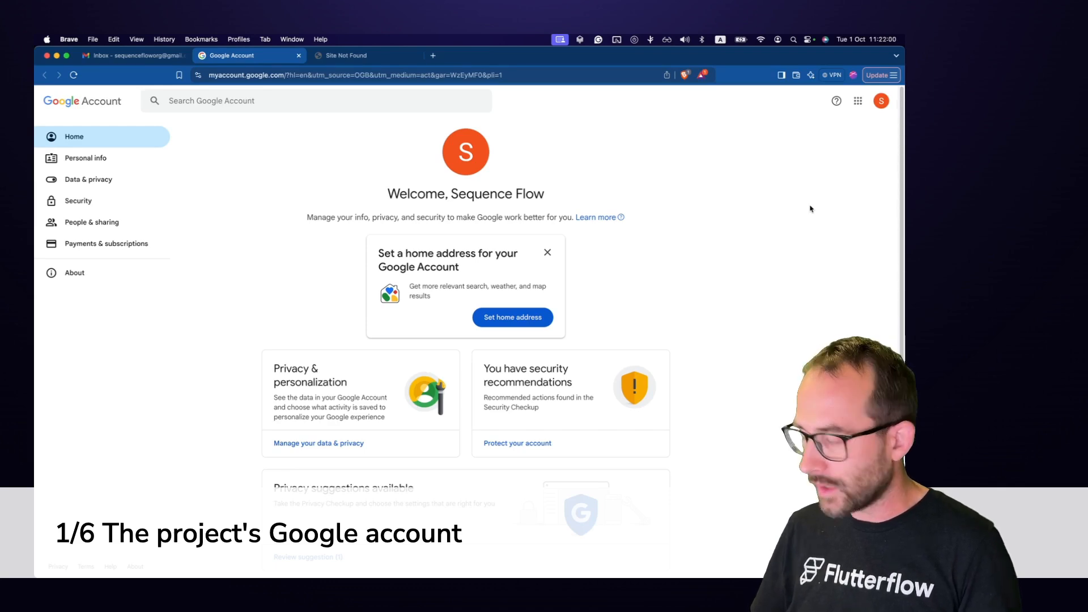
click(86, 201)
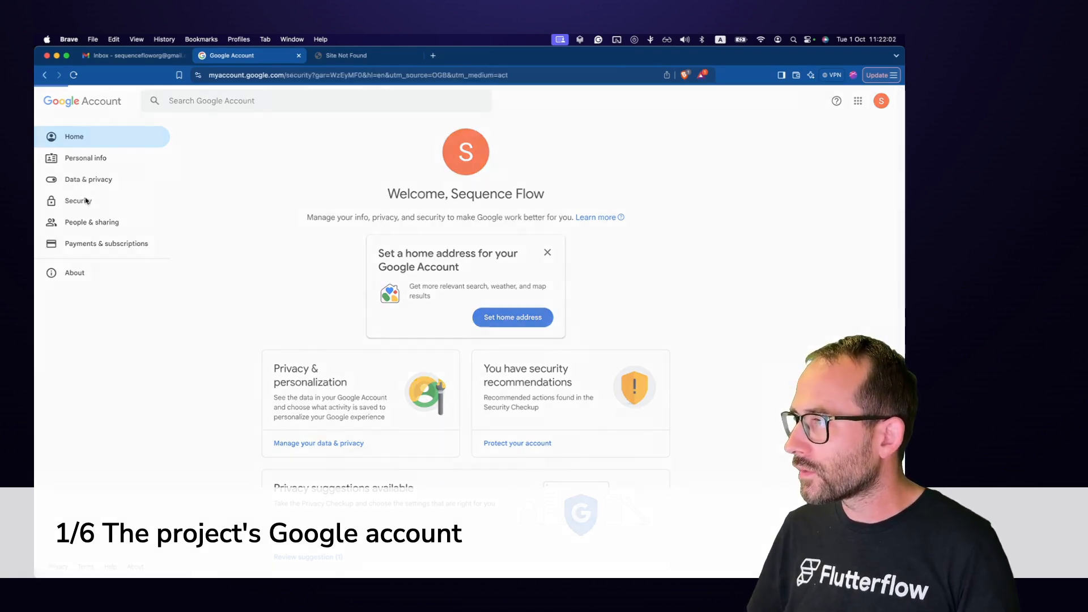
scroll(510, 348, down, 5)
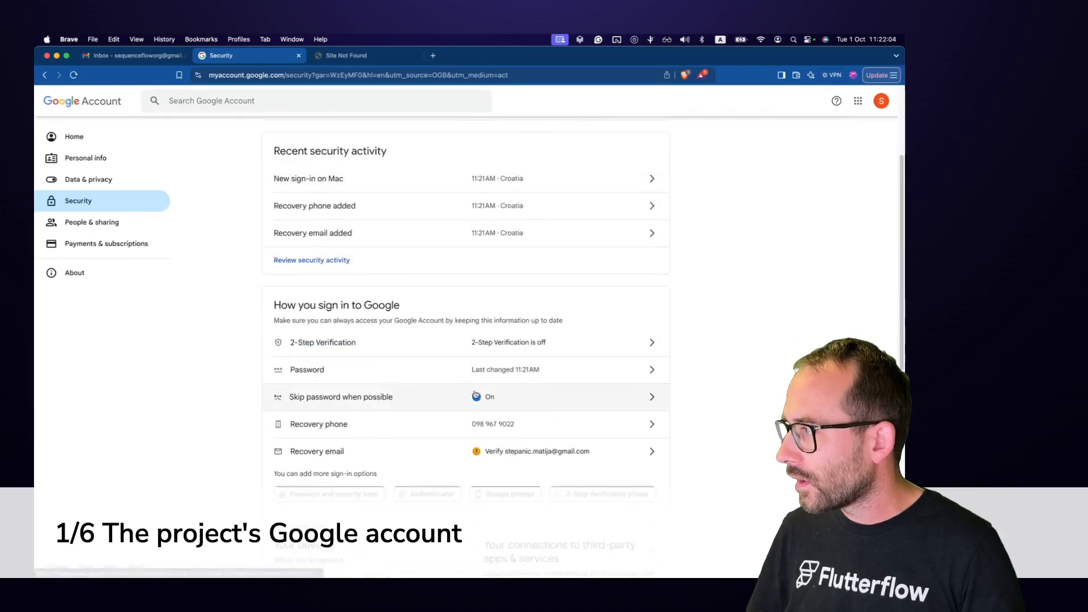
click(590, 345)
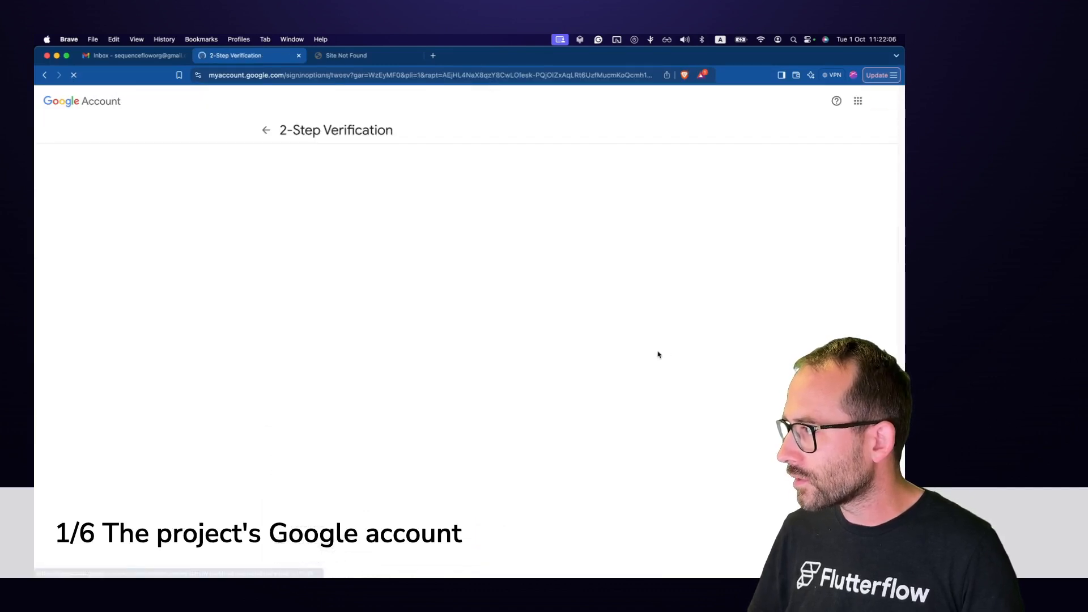
Turn on 2-Step Verification with a Croatia (+385) phone number, entering the owner's number and the verification code received.
click(342, 369)
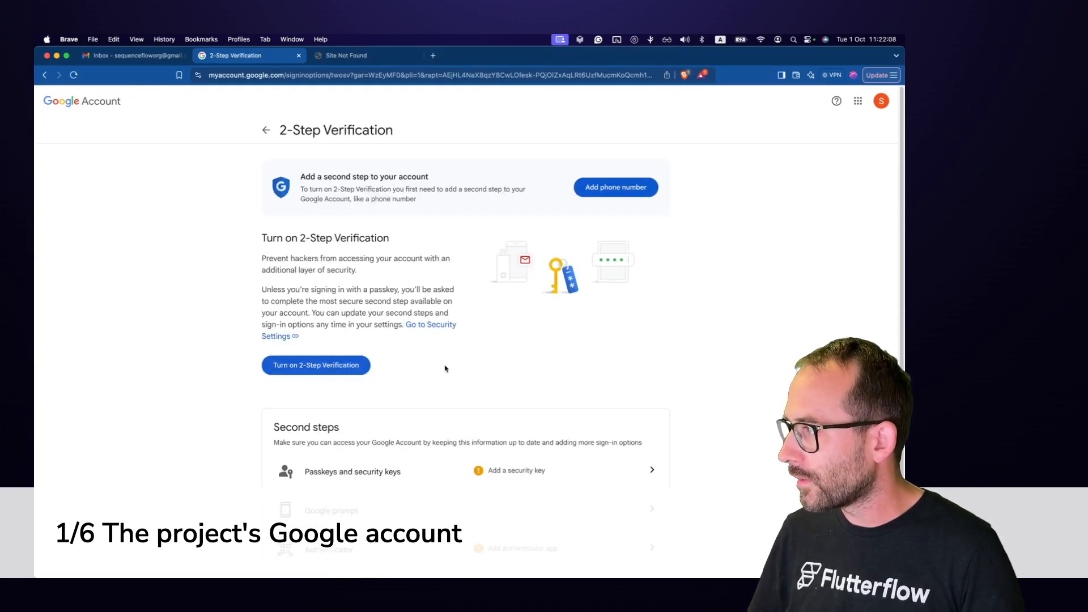
click(368, 317)
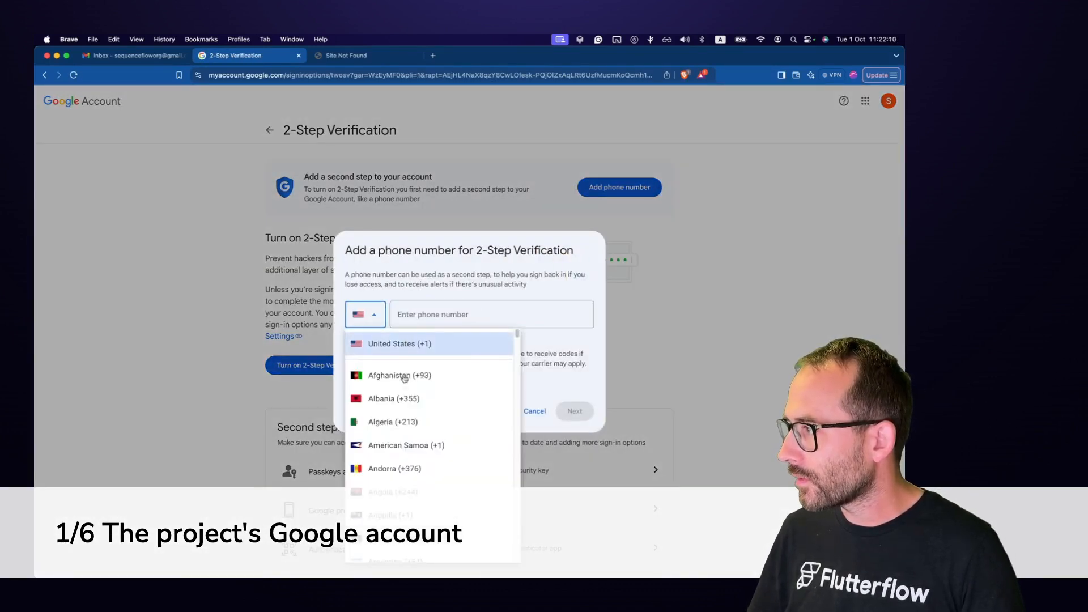
text(cro)
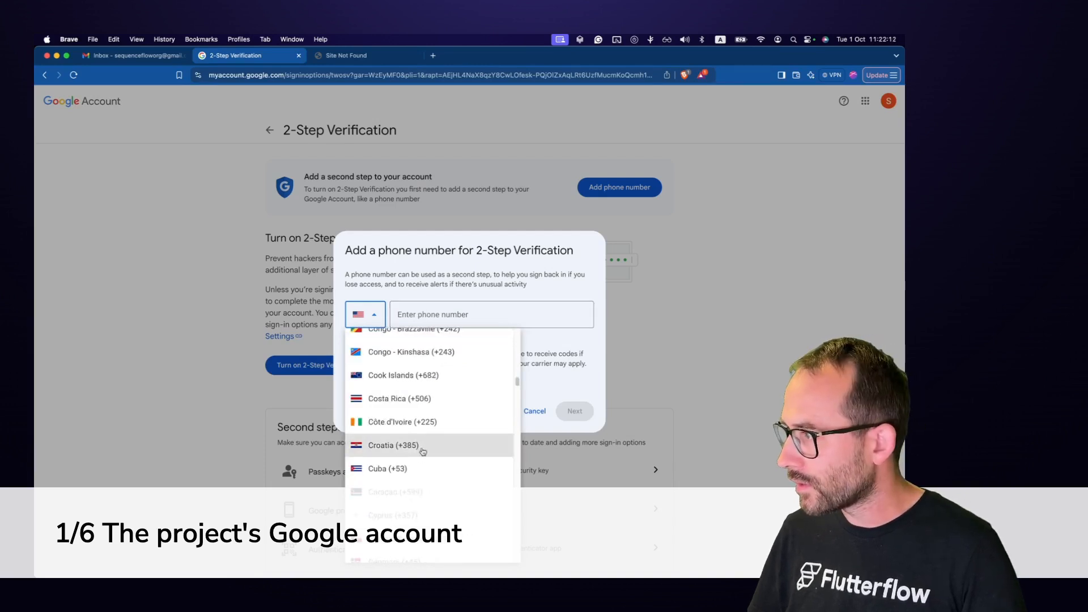
click(419, 447)
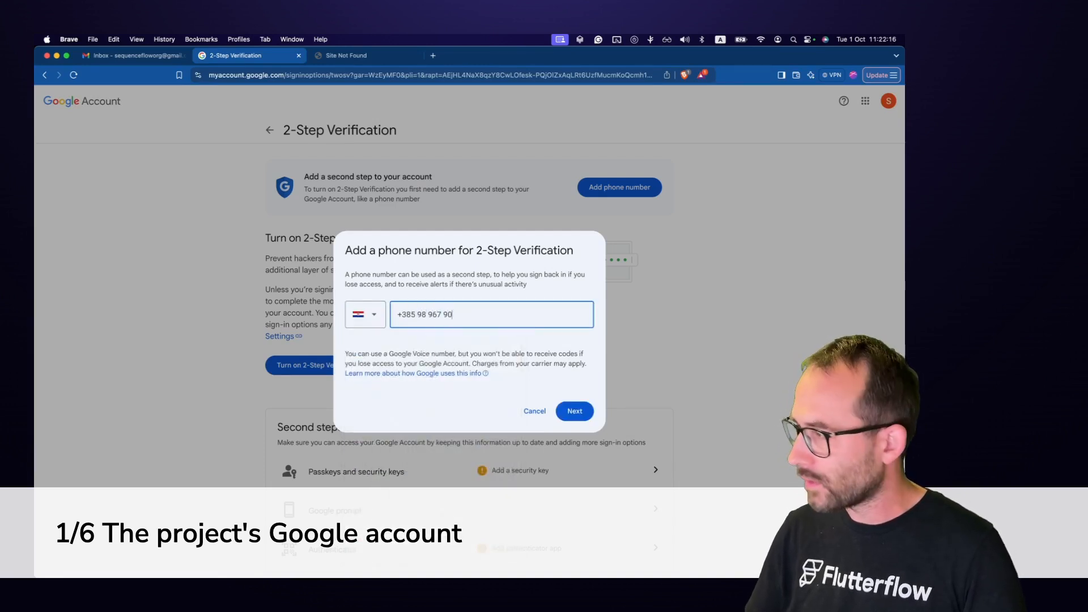
click(575, 412)
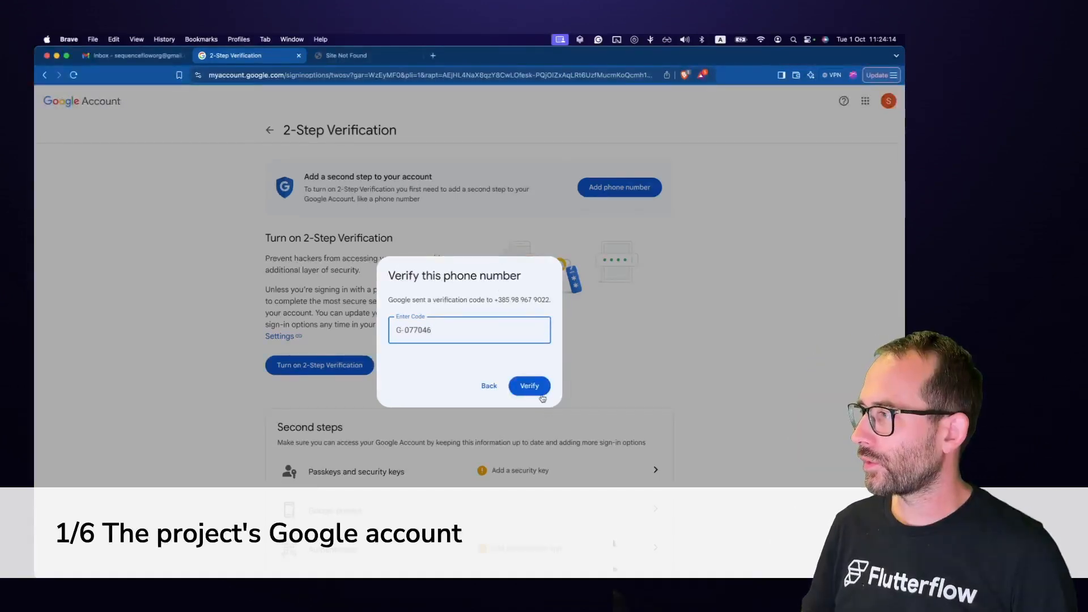
click(538, 390)
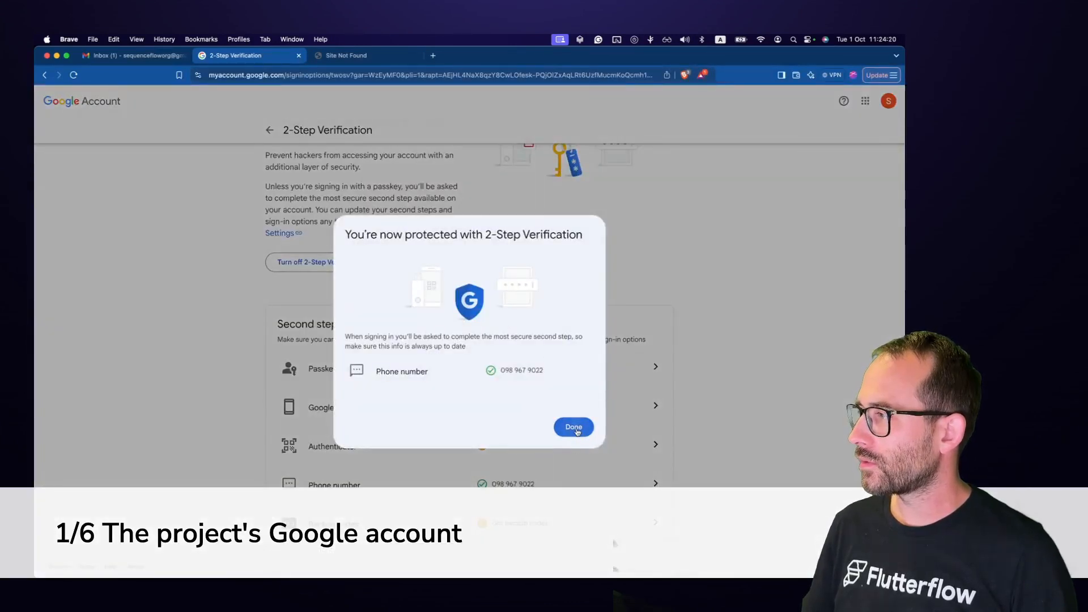
click(574, 426)
Create a passkey on this device for the Google Account and return to the 2-Step Verification page.
click(607, 375)
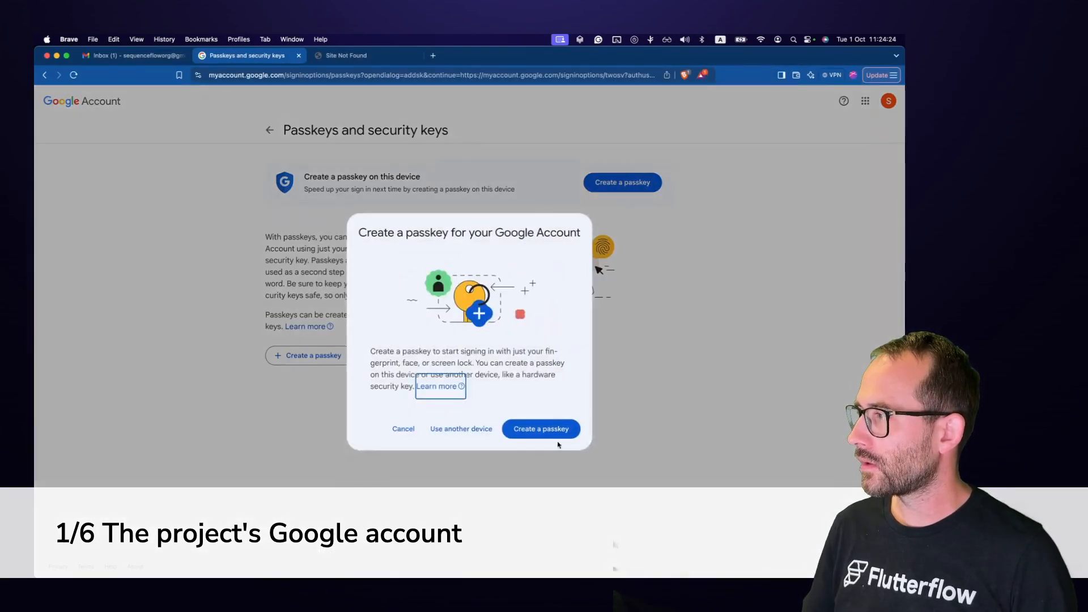
click(555, 436)
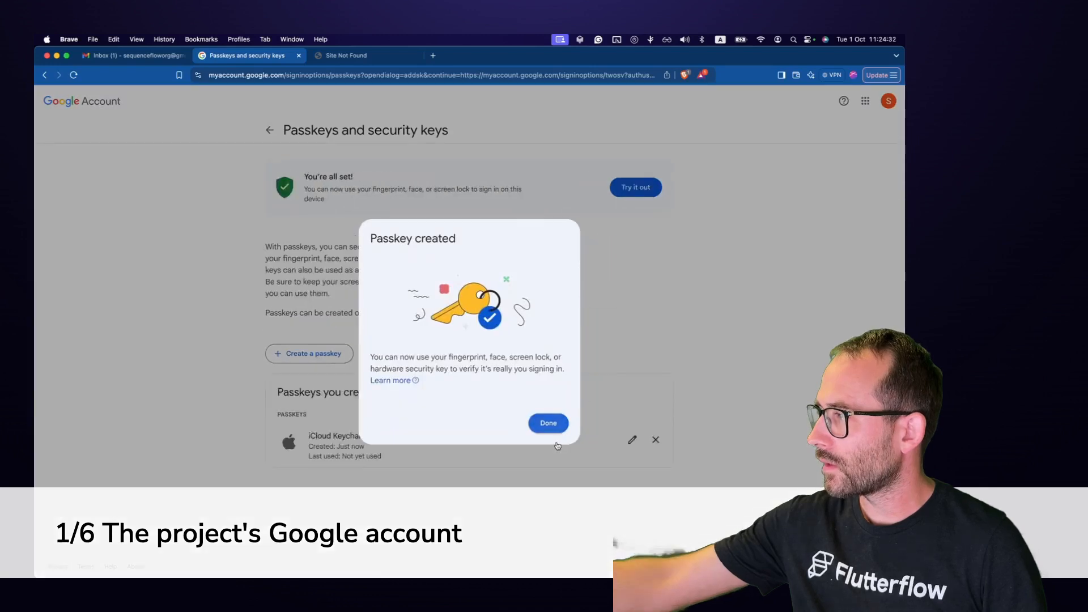
click(541, 419)
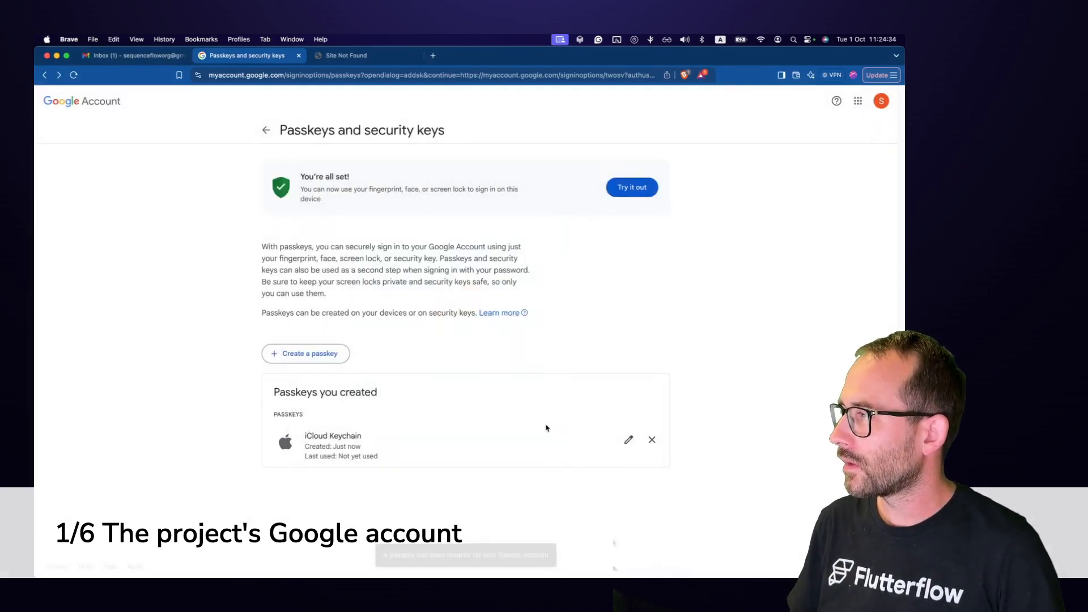
click(266, 130)
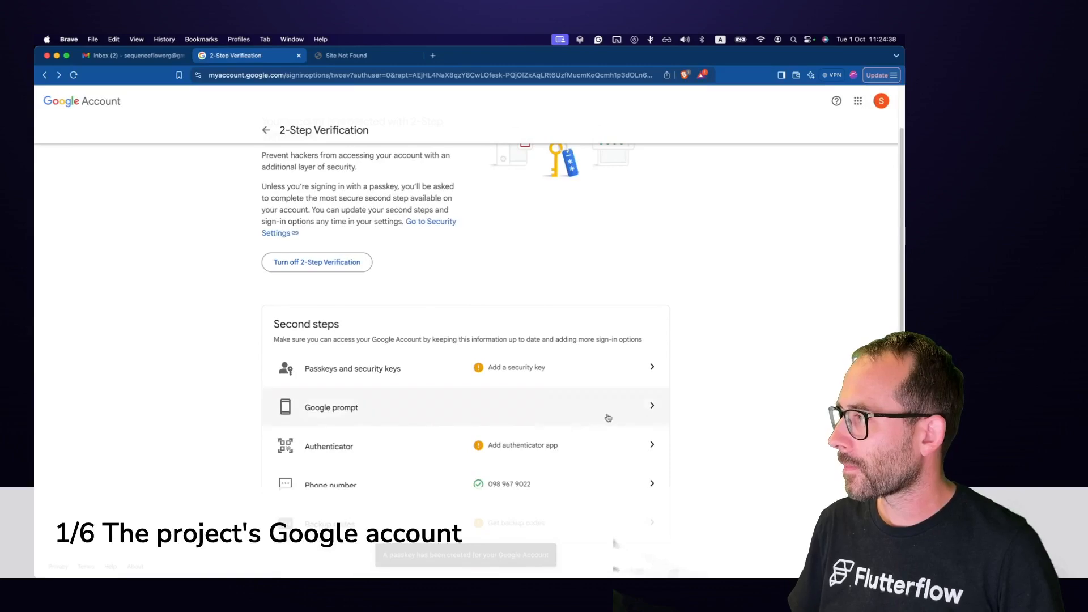
Add an authenticator app as a second step by entering its verification code, and return to the Gmail inbox.
click(634, 447)
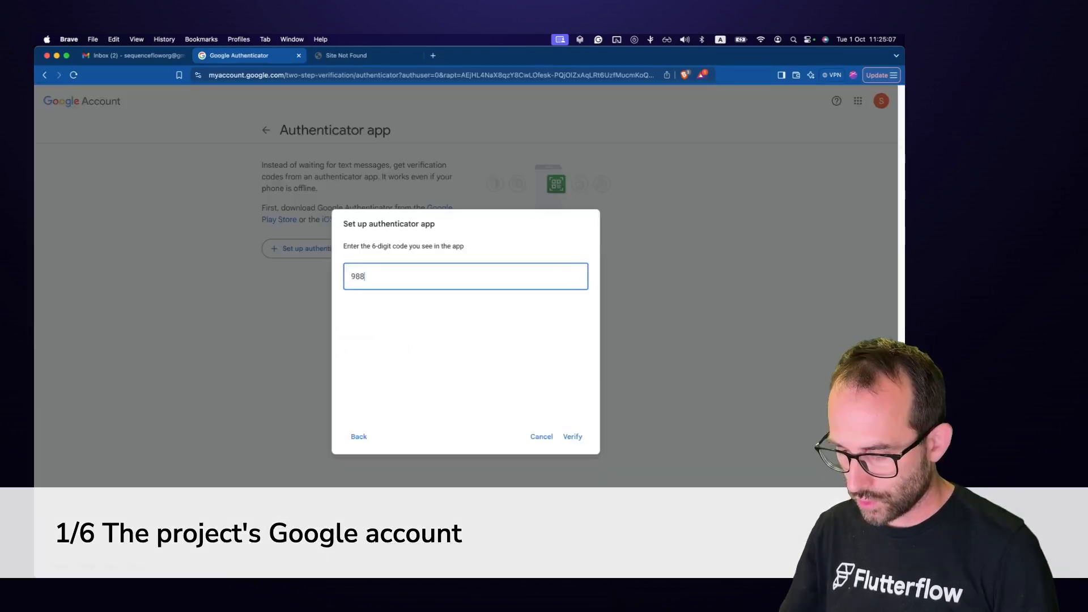
text(59)
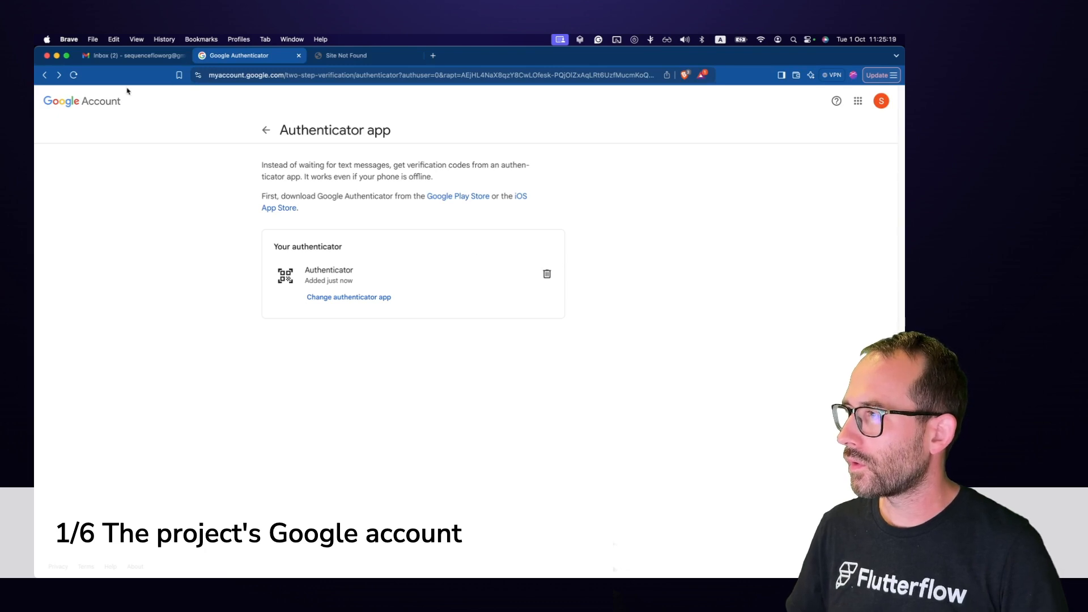
click(132, 55)
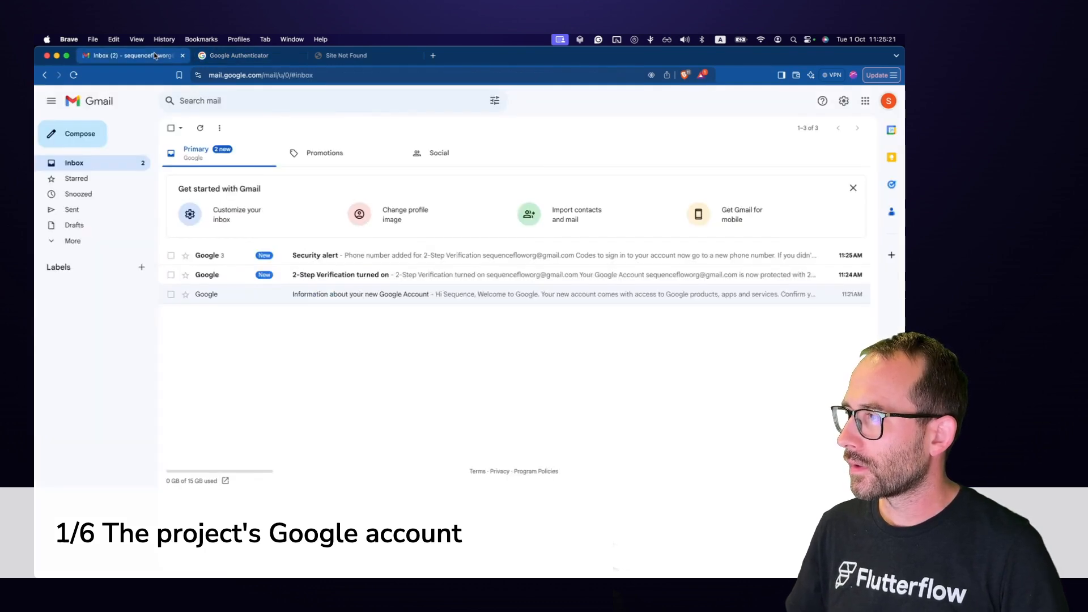
Read the inbox's security alert and the message about 2-Step Verification being turned on.
click(238, 255)
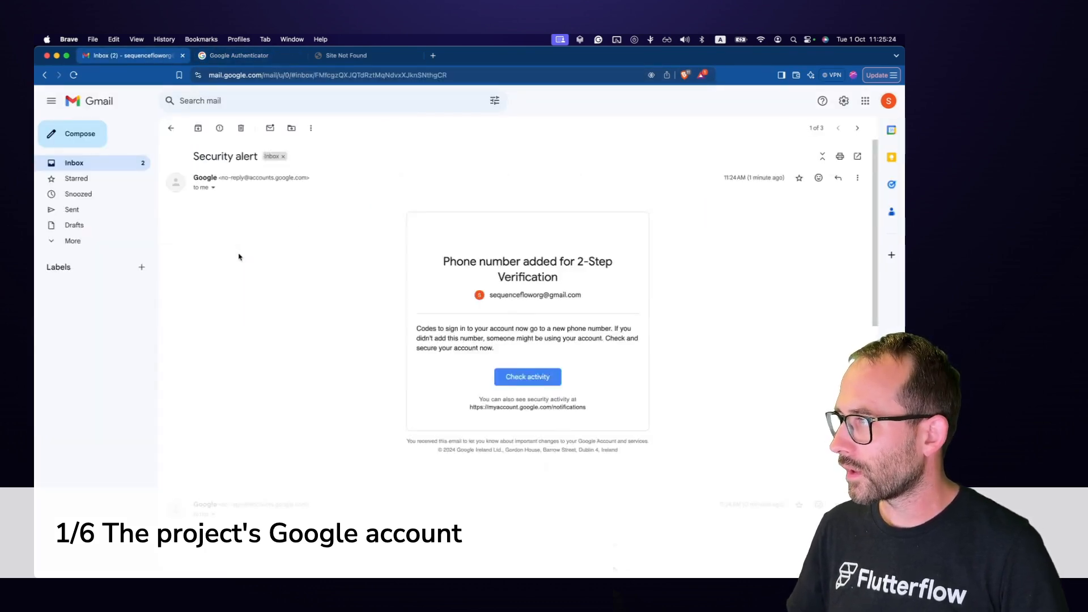
click(168, 128)
click(253, 277)
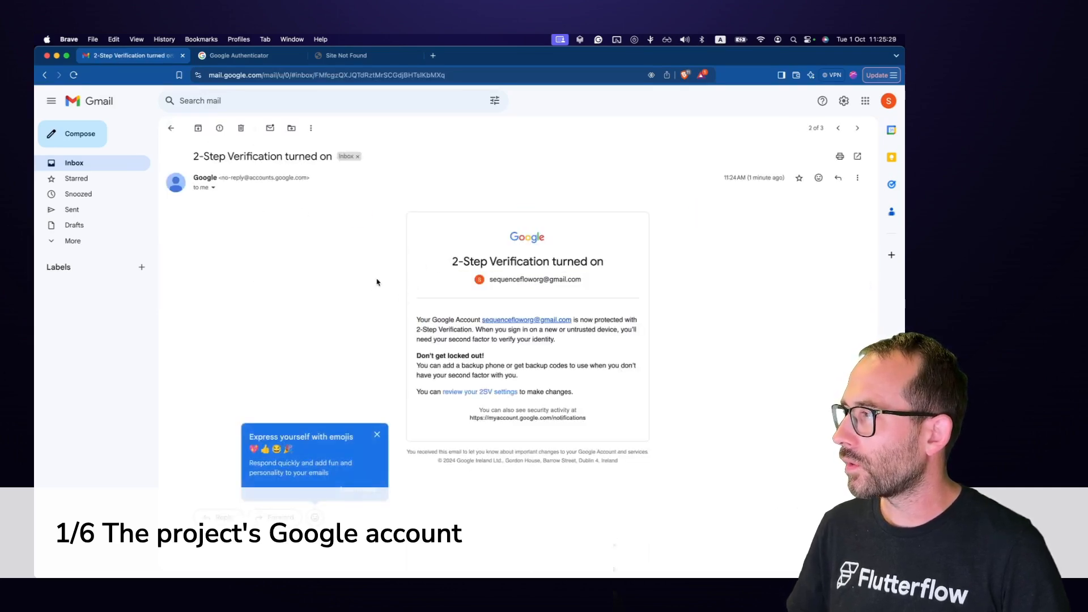
Open firebase.com in a new browser tab, go to the Firebase console and start a new Firebase project.
click(431, 56)
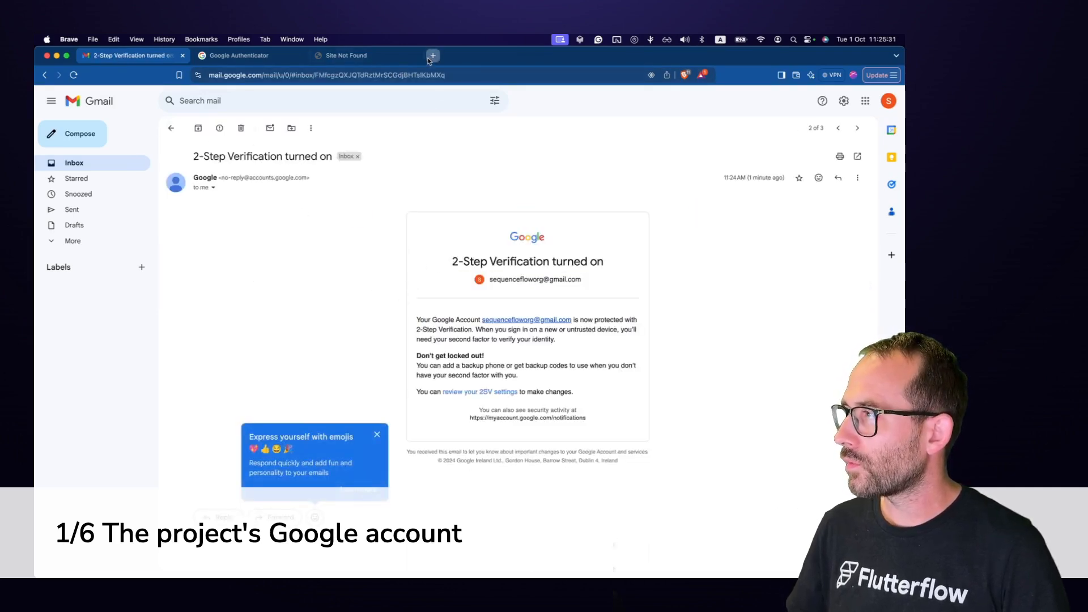
text(fireba)
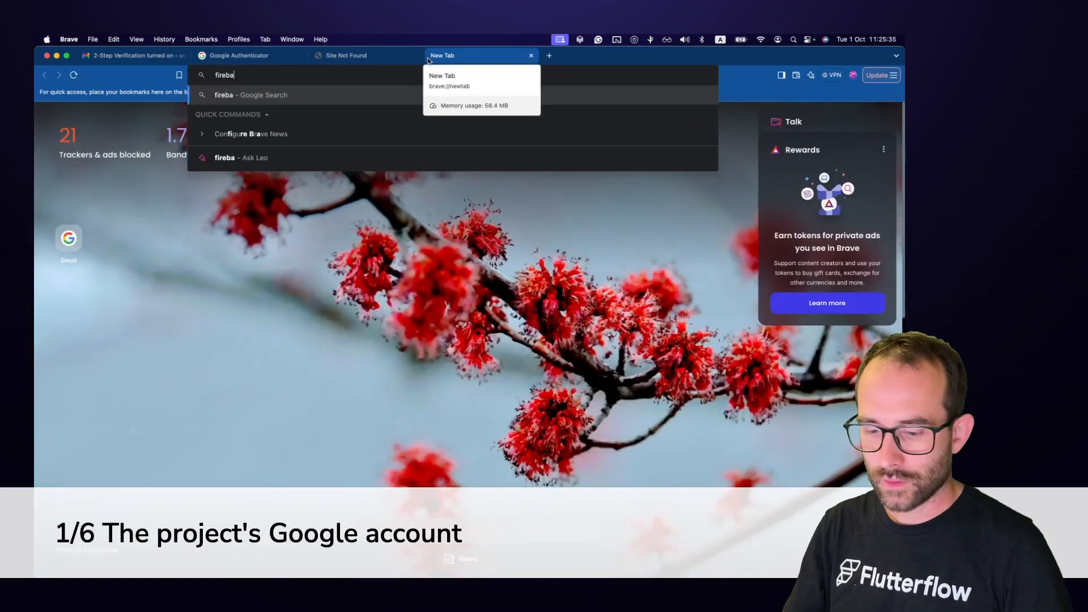
text(se.com)
key(Return)
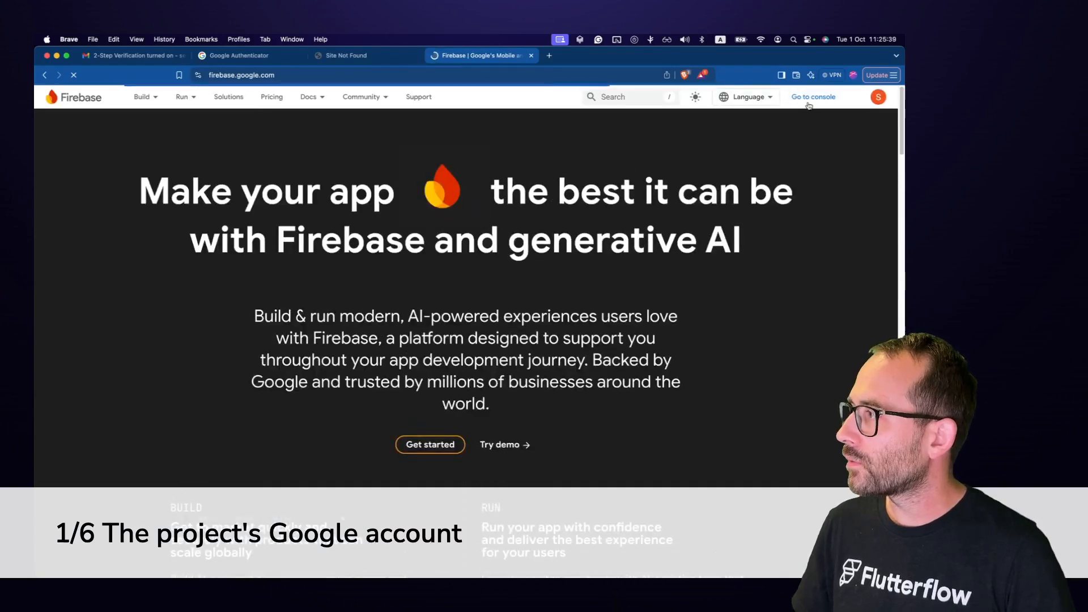
click(808, 103)
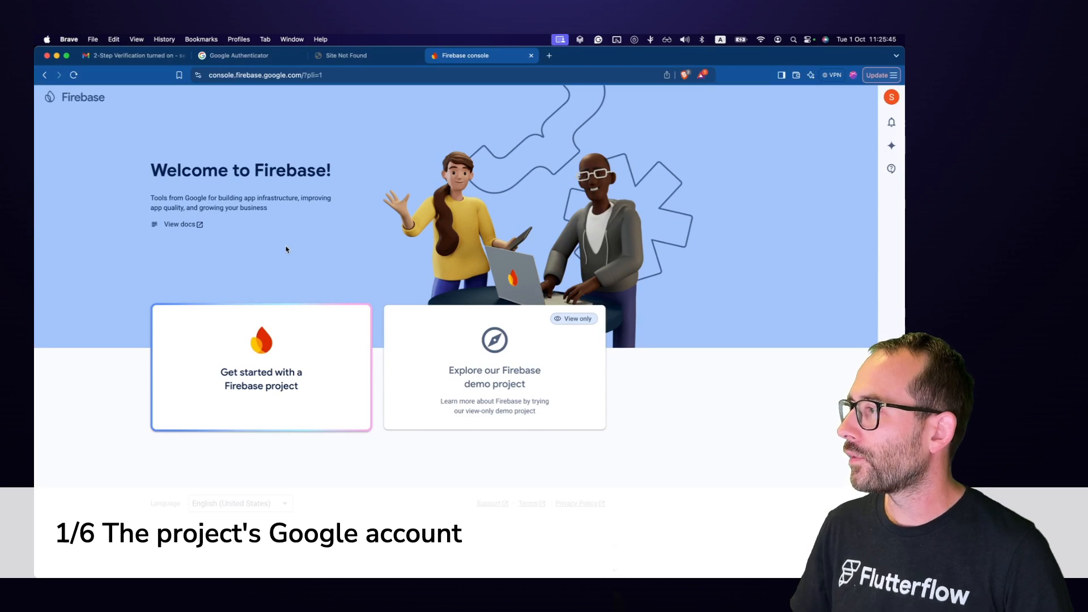
click(261, 374)
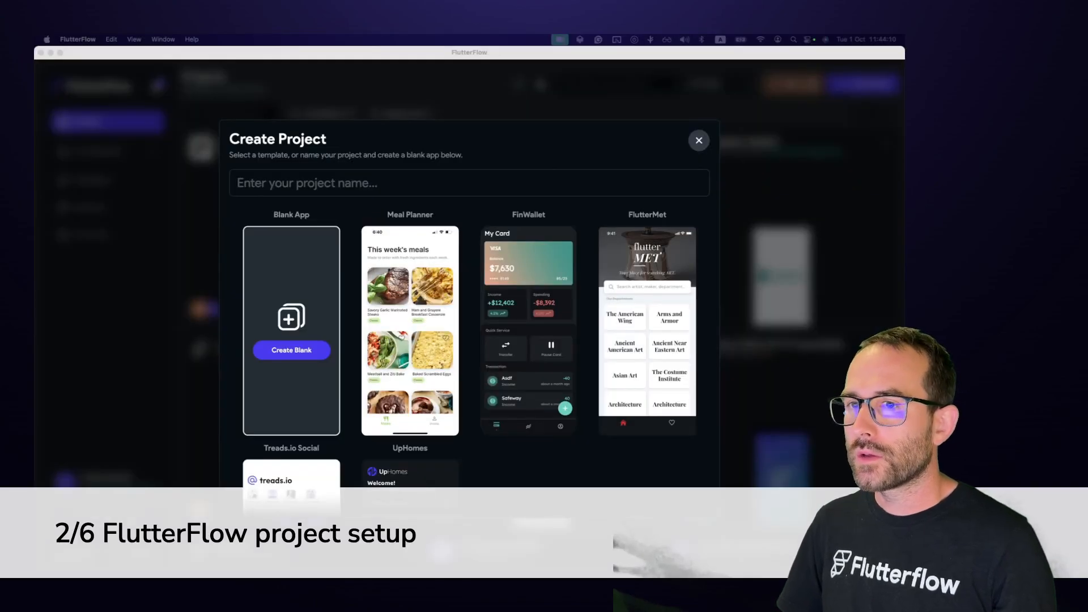
Switch to FlutterFlow and create a blank app project named sequenceflow.
click(320, 183)
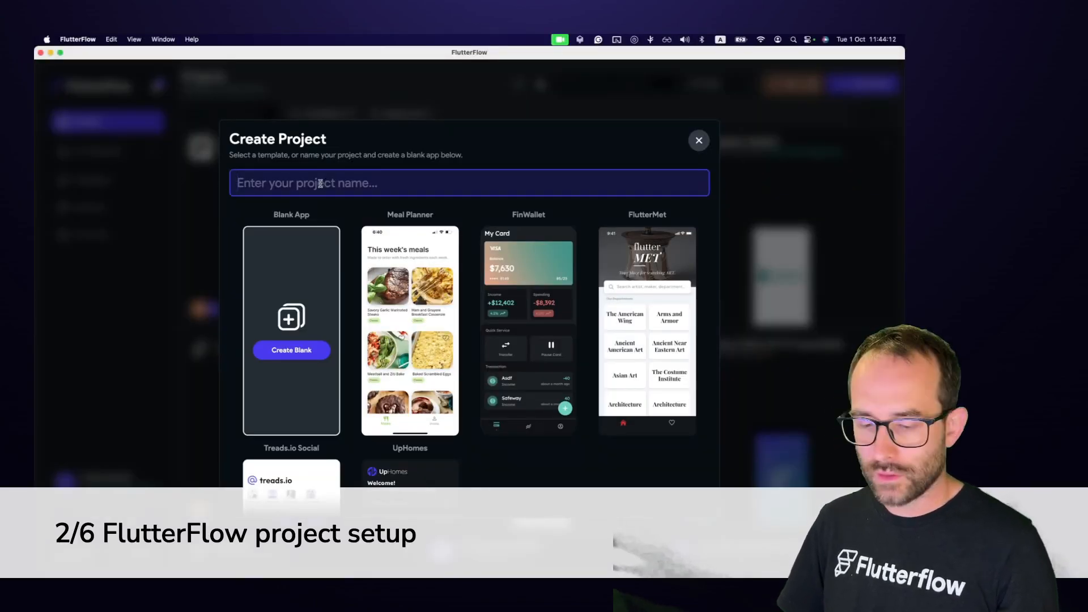
text(se)
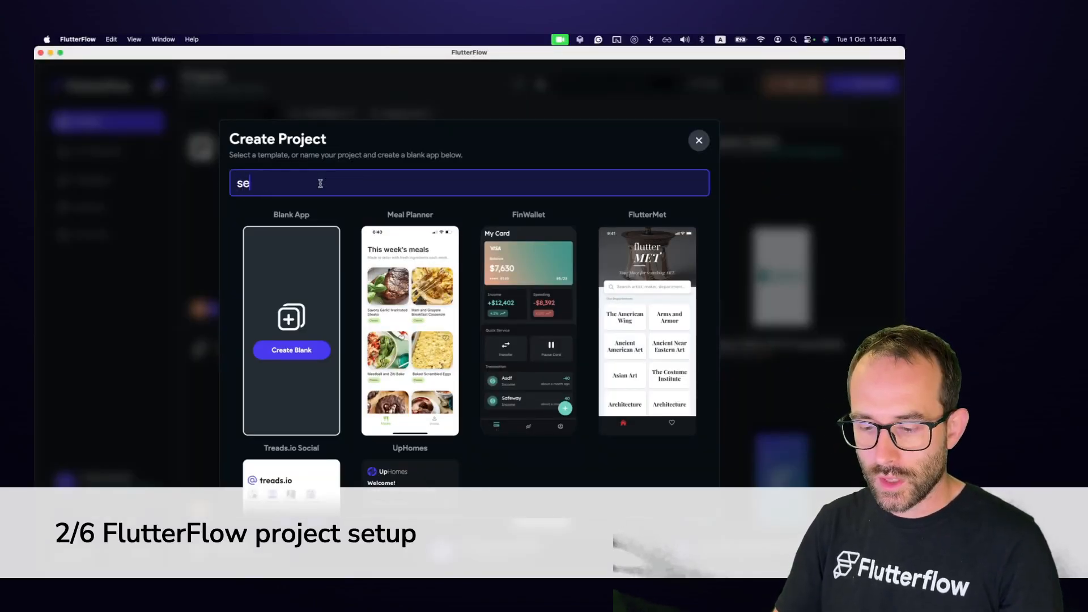
text(quenceflow)
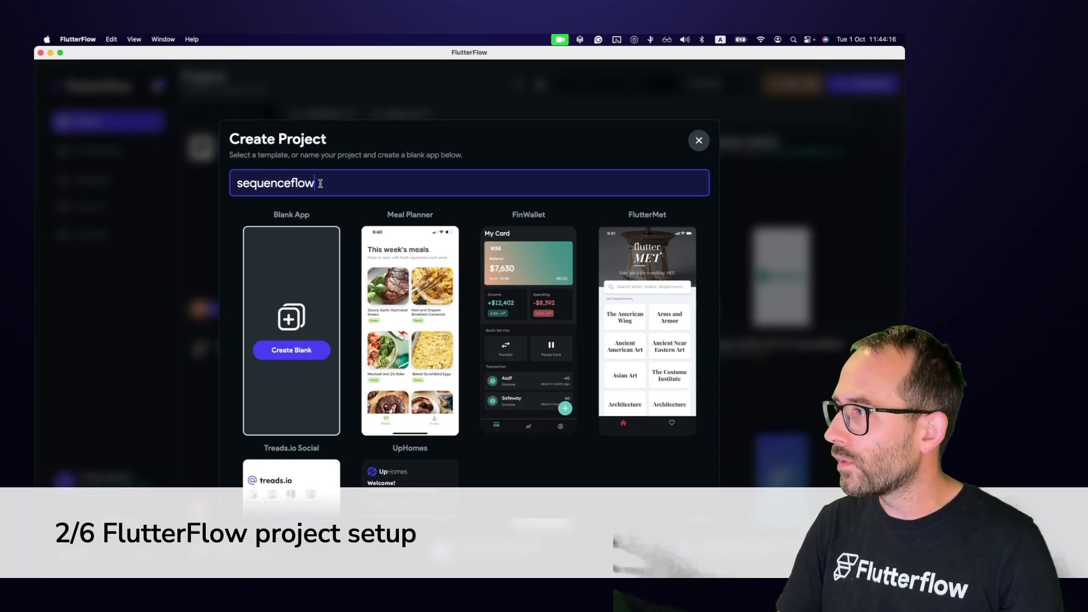
click(299, 355)
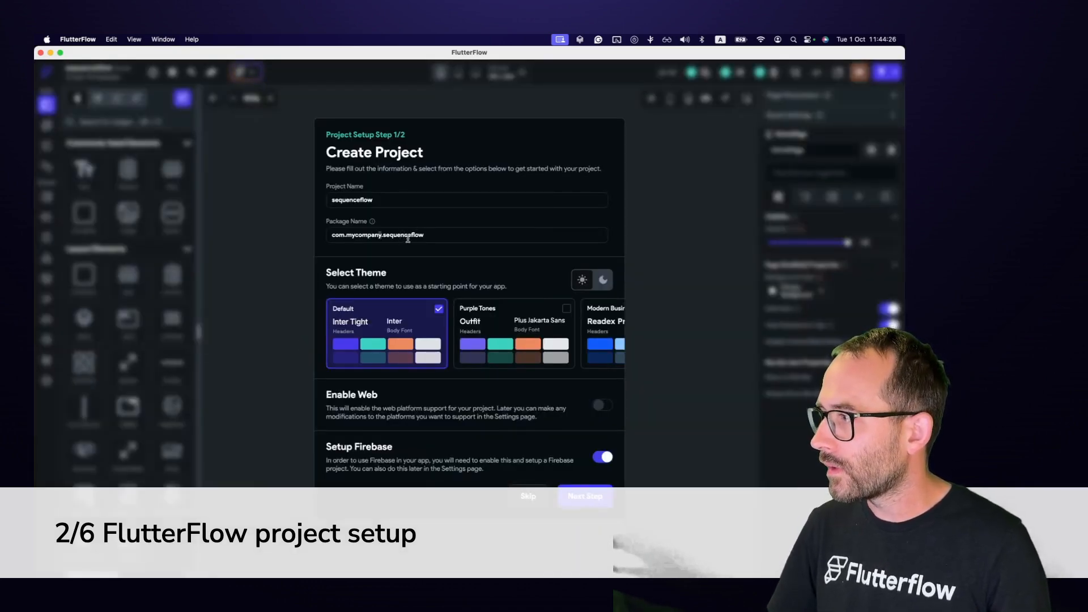
Change the project's package name to org.sequenceflow.
key(shift+Left)
key(shift+Left)
key(shift+Left)
key(shift+Left)
key(shift+Left)
key(shift+Left)
key(shift+Left)
key(shift+Left)
key(shift+Left)
key(shift+Left)
key(shift+Left)
key(shift+Left)
text(org)
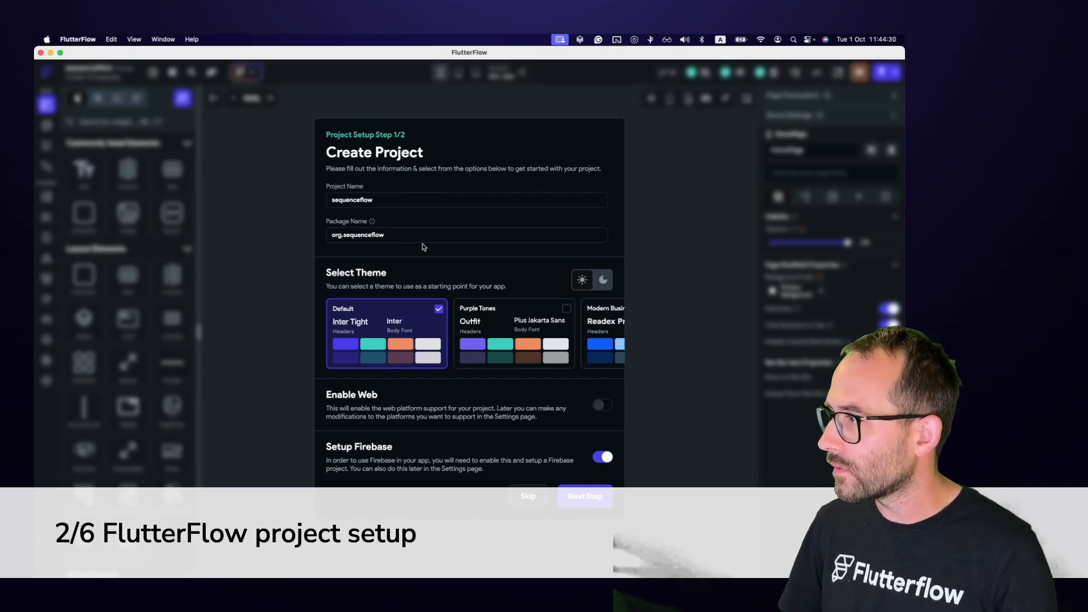
Enable web support for the project, and turn on authentication and user collection creation in the Firebase setup.
click(604, 404)
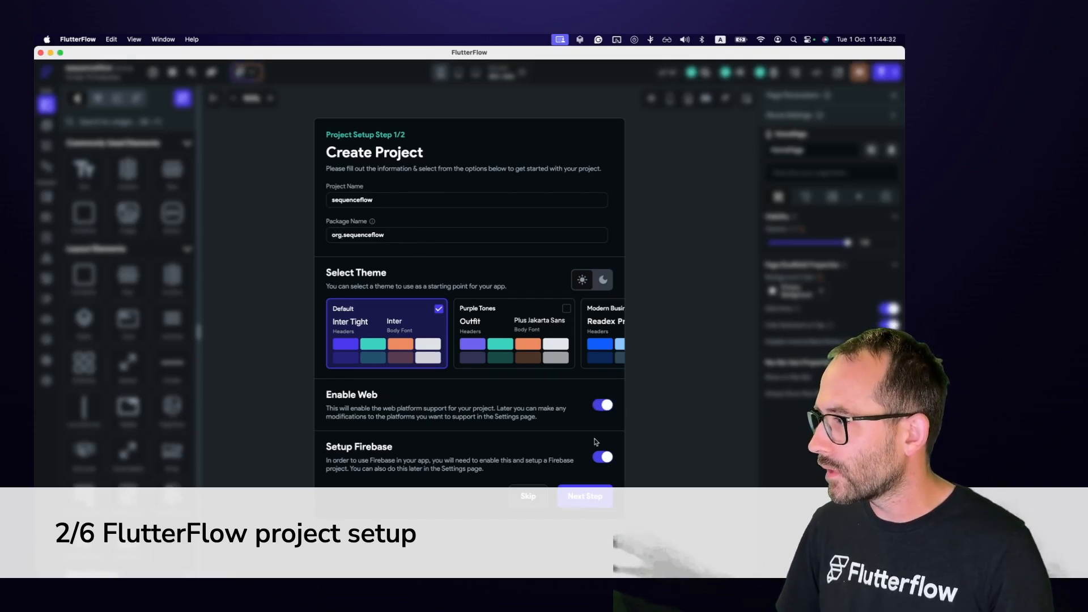
click(589, 497)
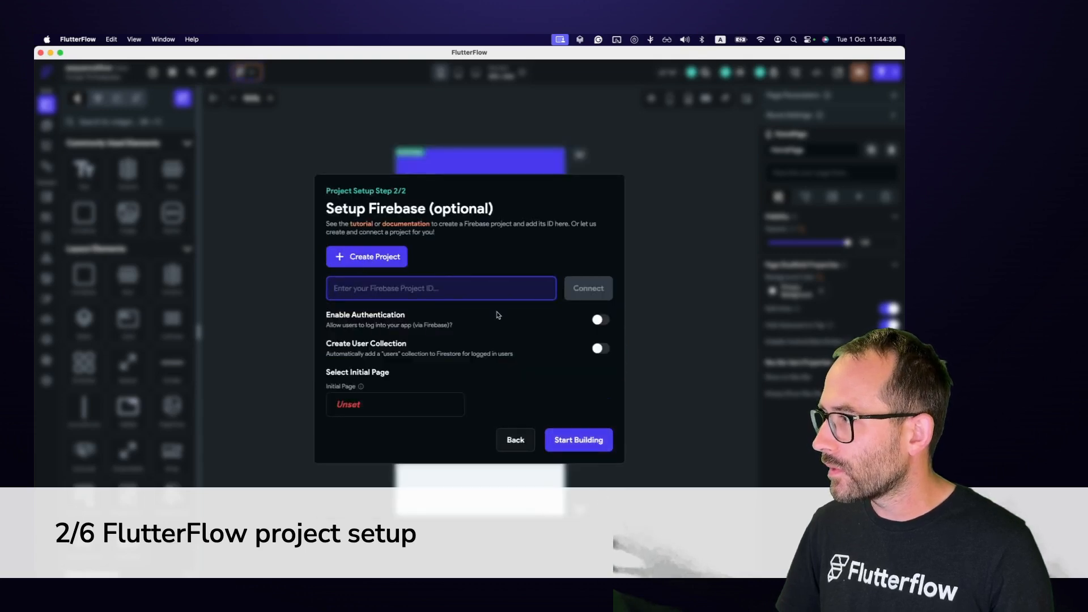
click(604, 319)
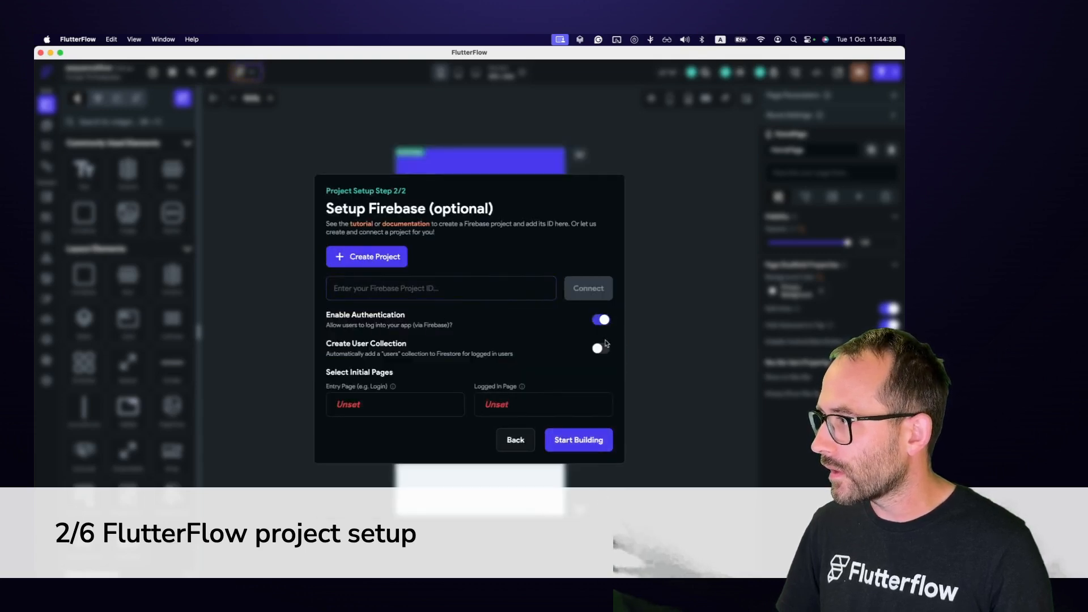
click(601, 350)
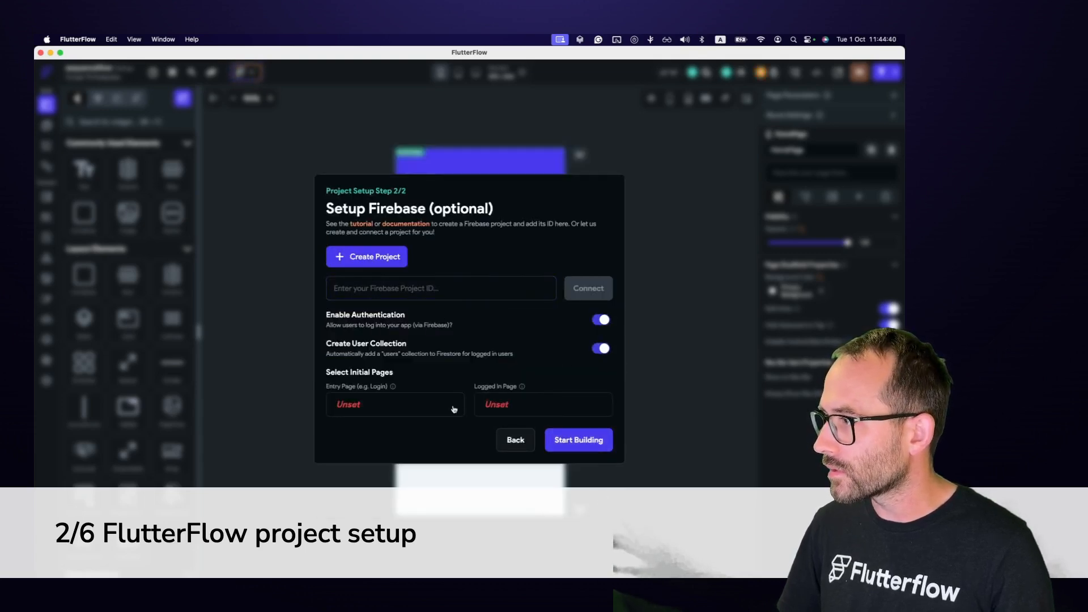
Create a blank page named LoginPage as the project's entry page.
click(416, 409)
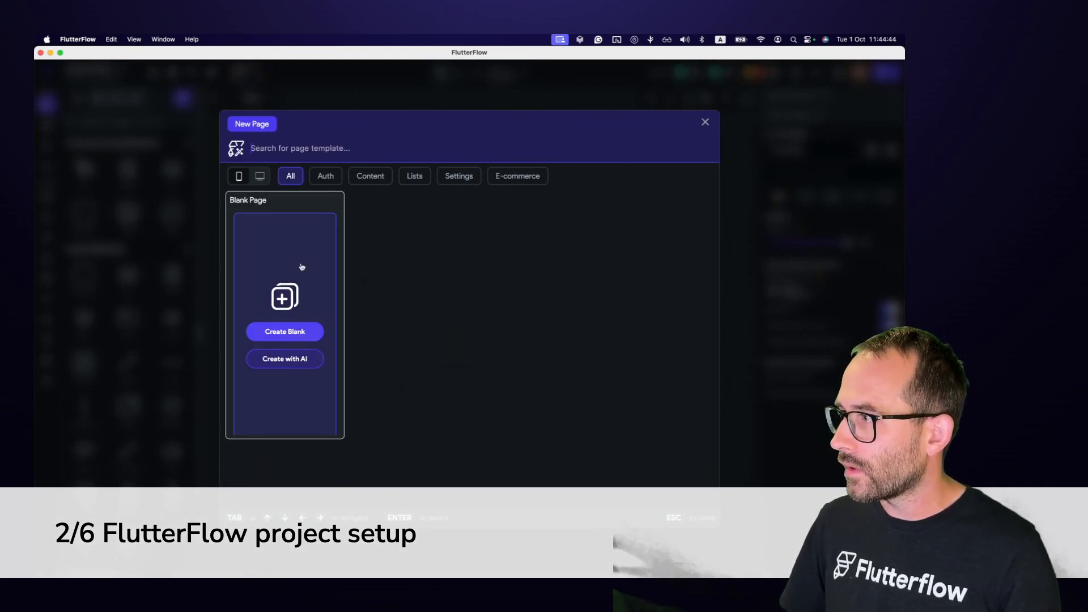
click(304, 333)
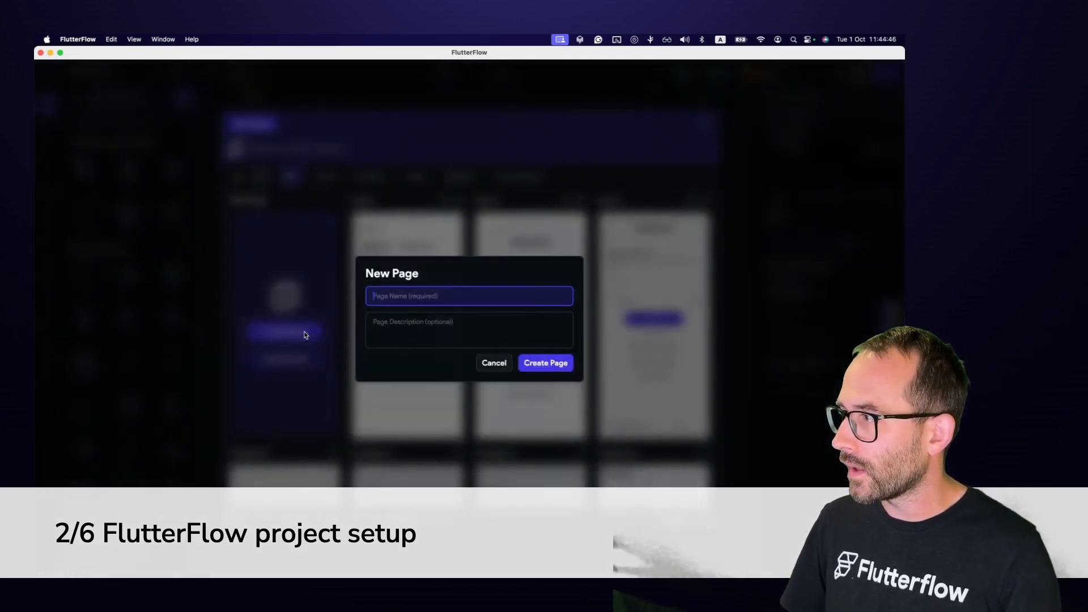
text(LoginPage)
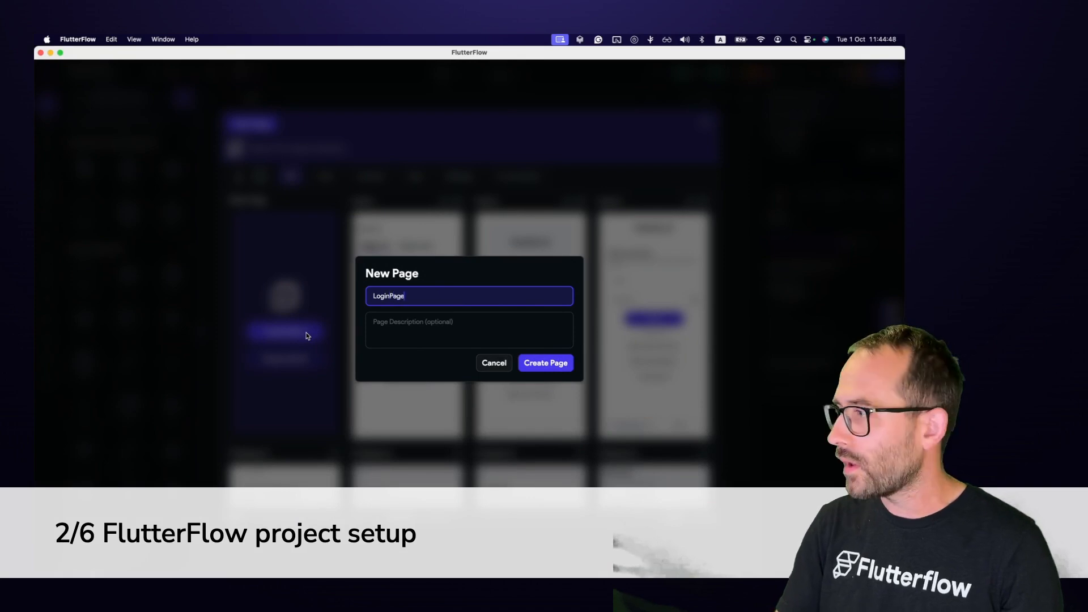
click(541, 363)
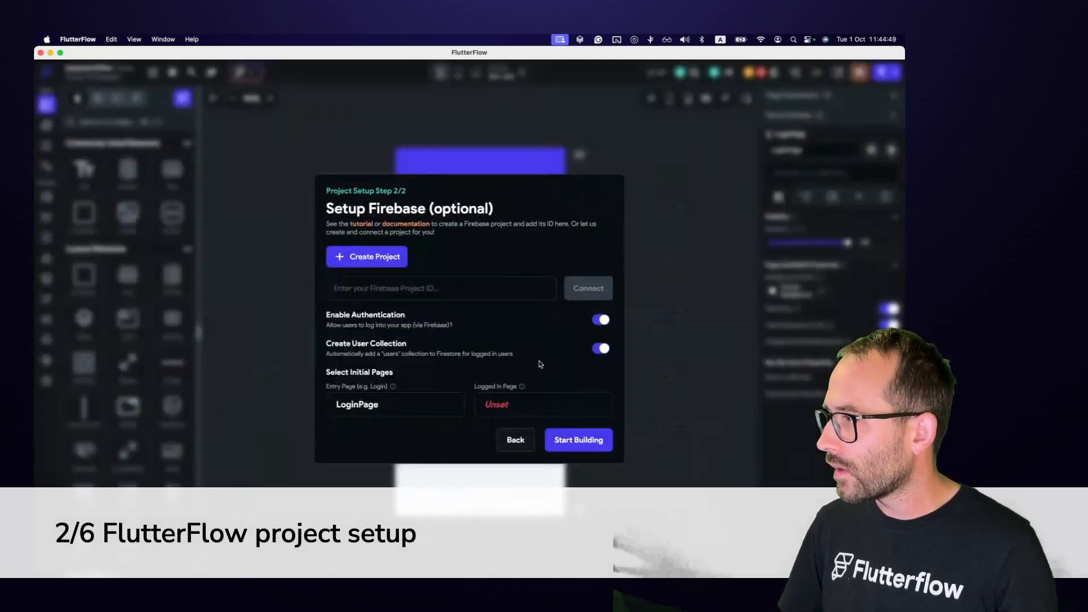
Create a blank page named HomePage as the logged-in page and finish the project setup to start building.
click(518, 401)
click(299, 332)
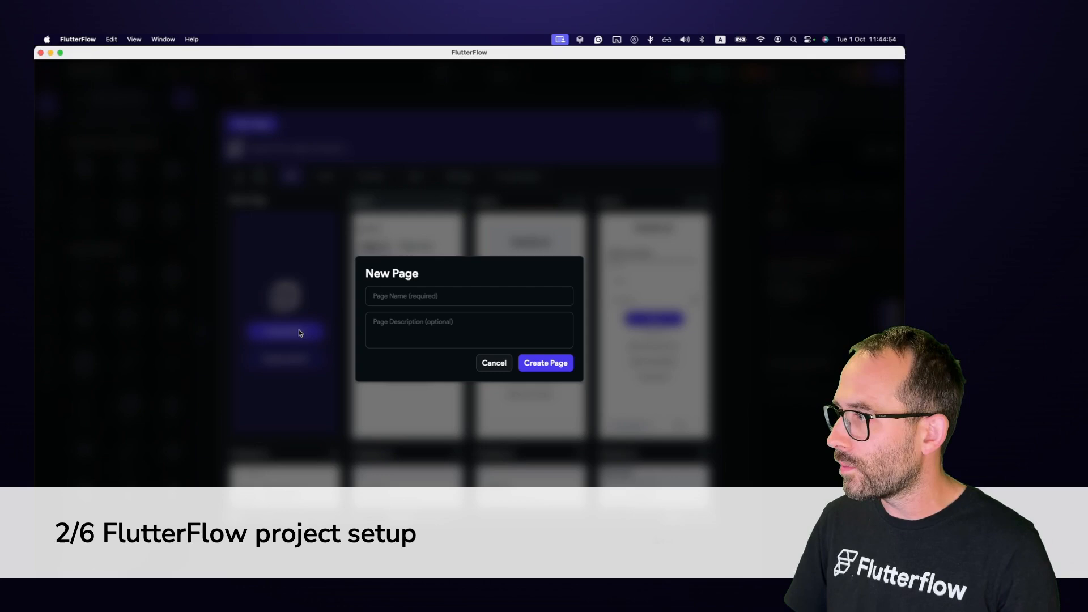
click(432, 300)
text(Home)
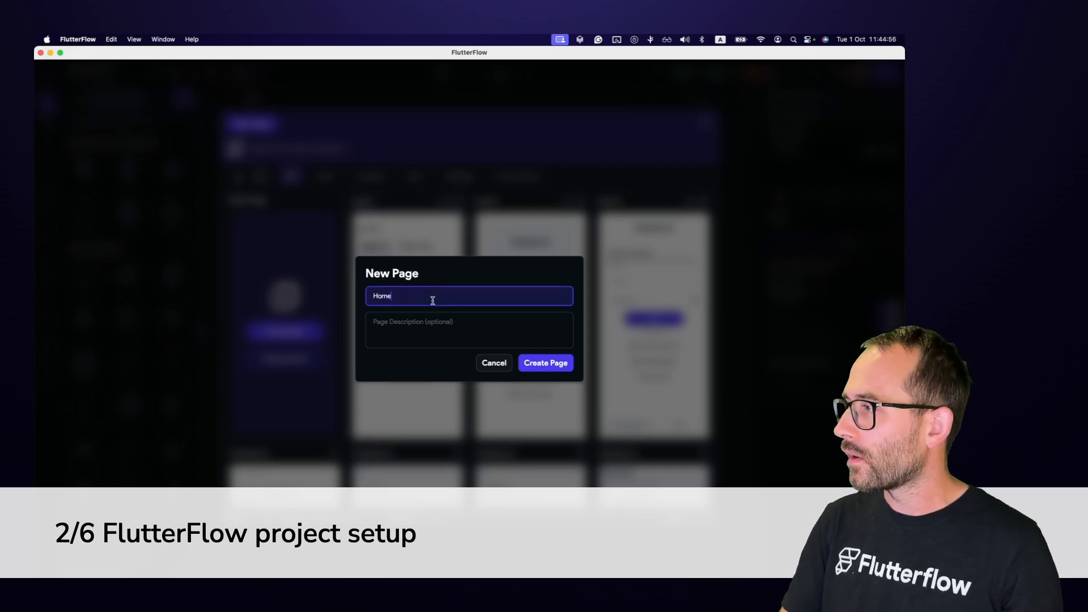
text(Page)
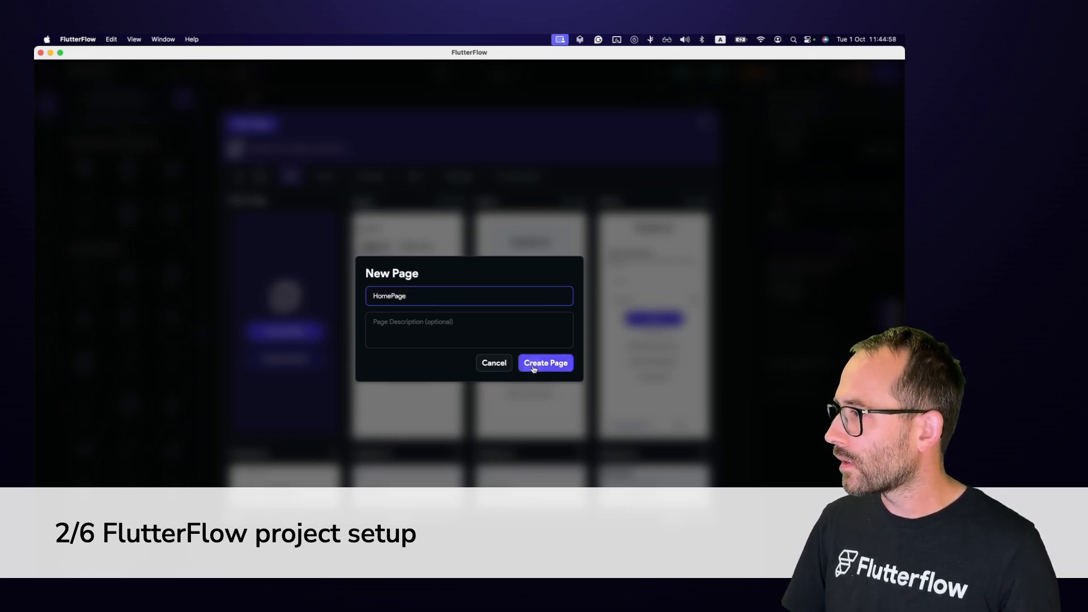
click(533, 367)
click(601, 420)
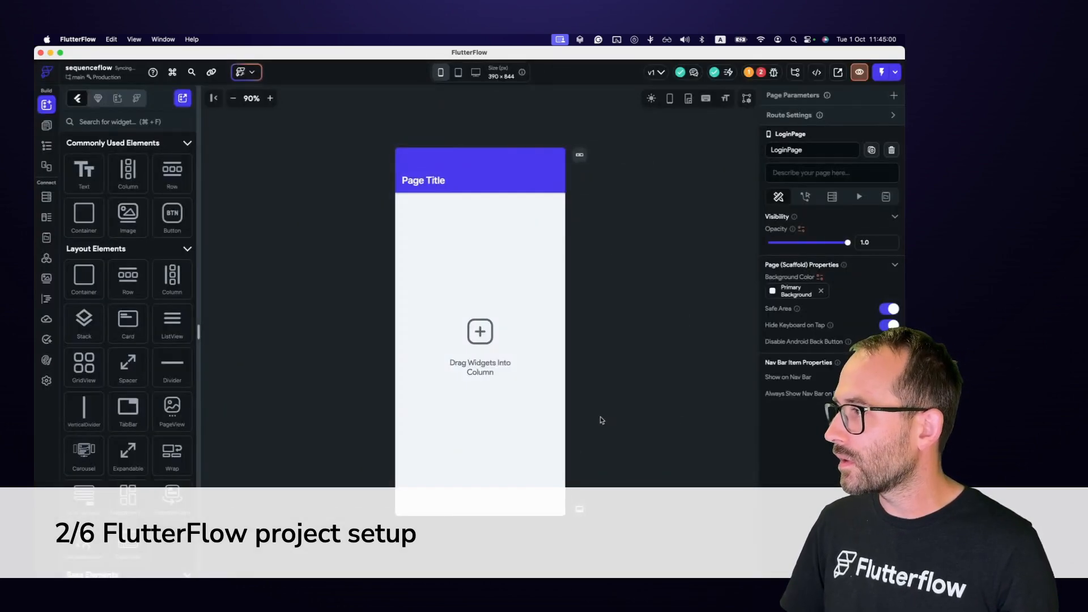
Show the project's page list and change the LoginPage title text to "Login".
click(46, 124)
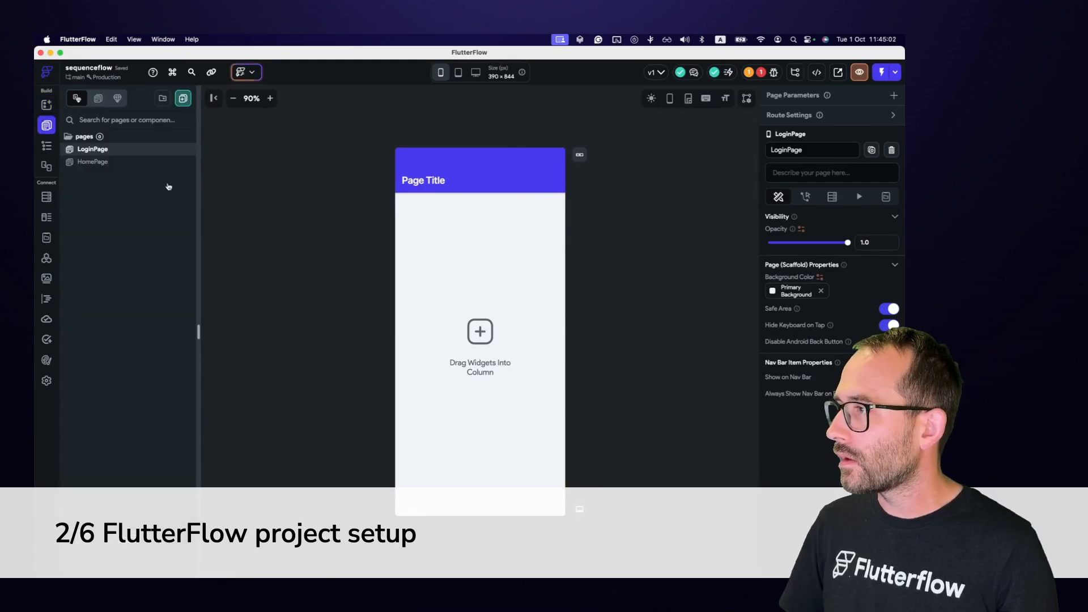
click(408, 180)
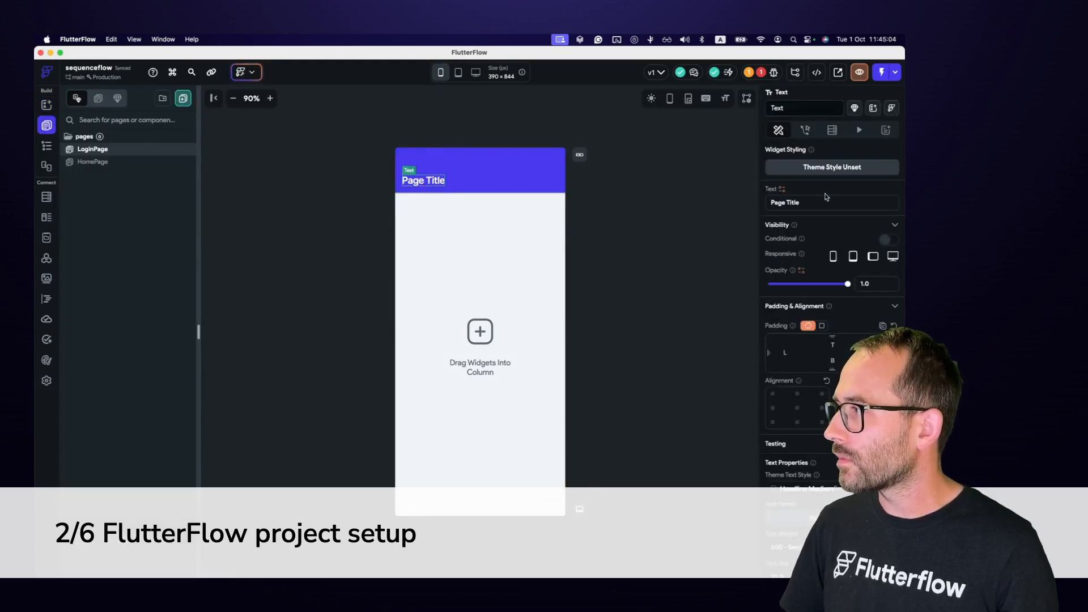
click(814, 203)
key(super+a)
text(Login)
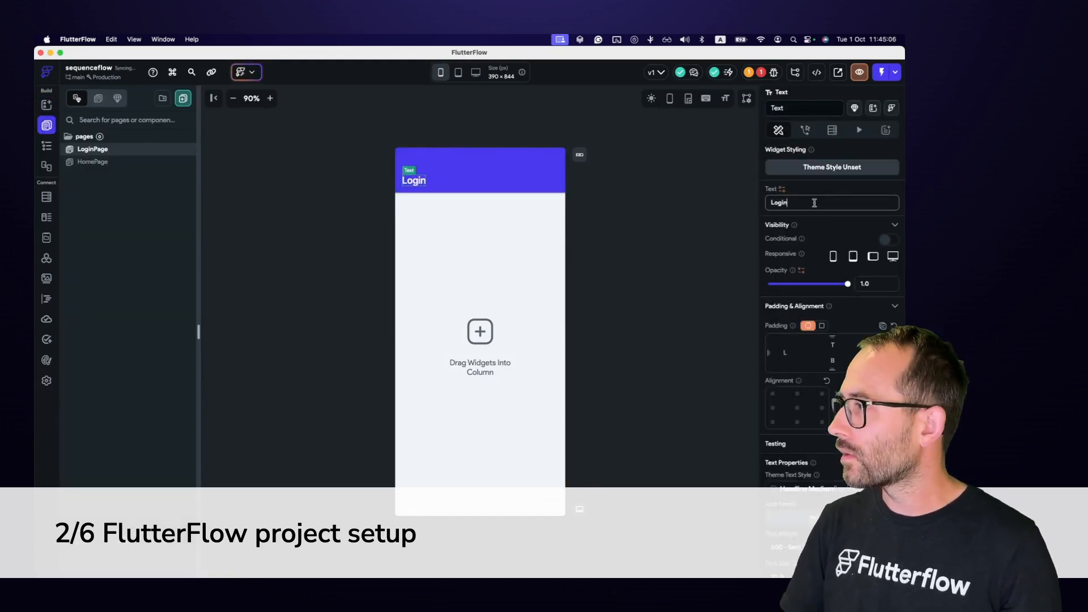
Open HomePage and change its title text to "SequenceFlow - home".
click(97, 161)
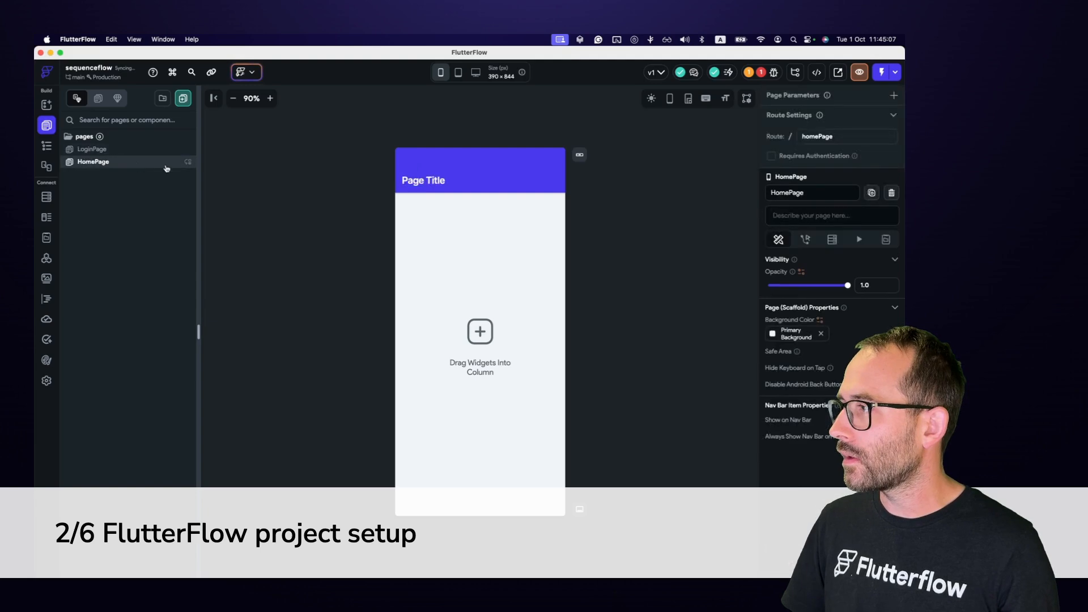
click(434, 183)
click(821, 199)
key(super+a)
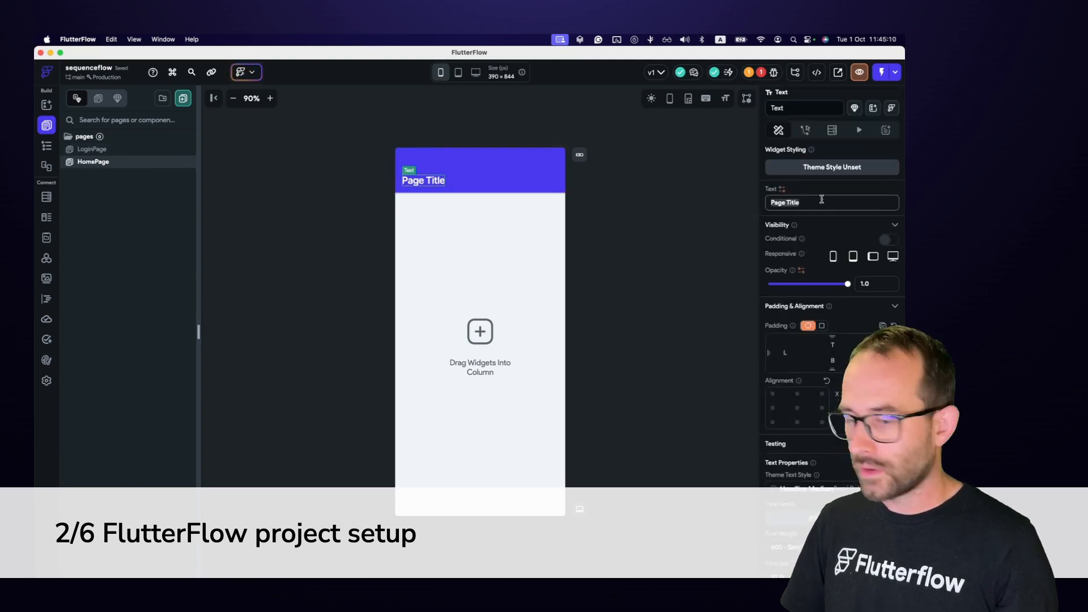
text(Sequenc)
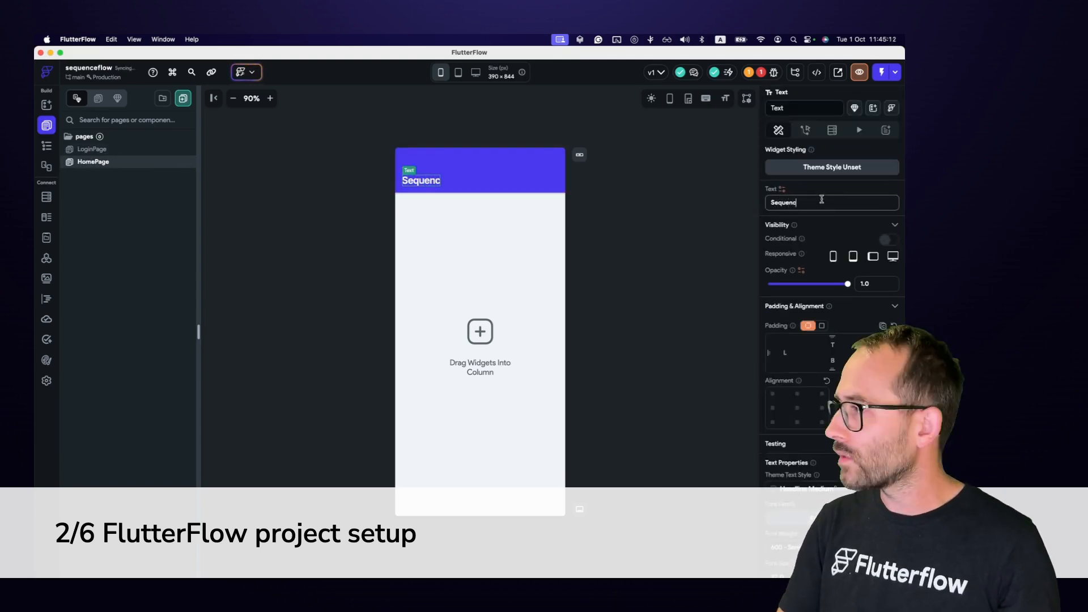
text(eFlow)
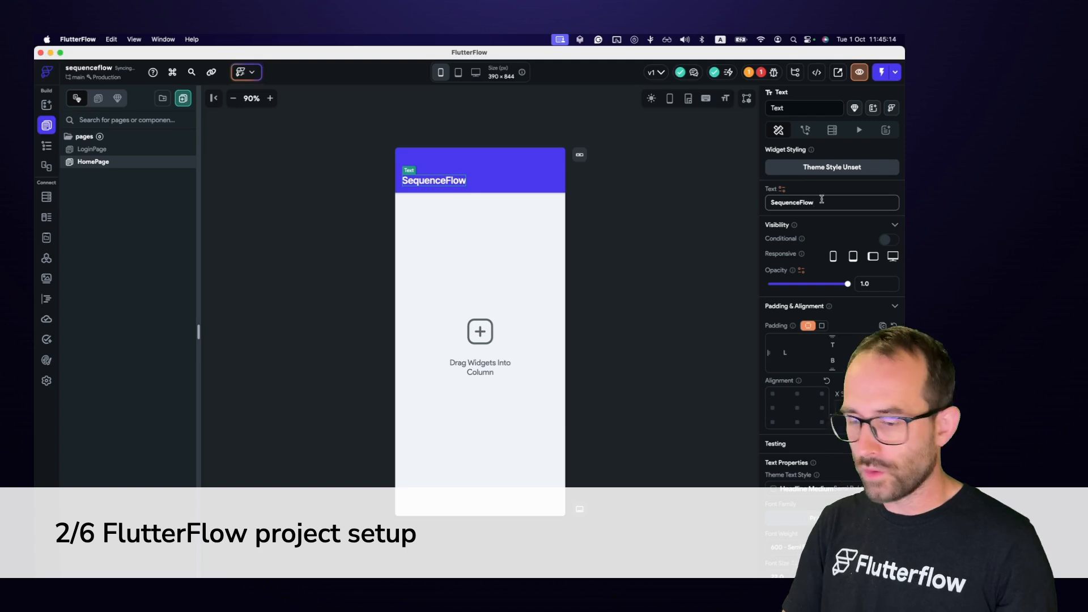
text( - home)
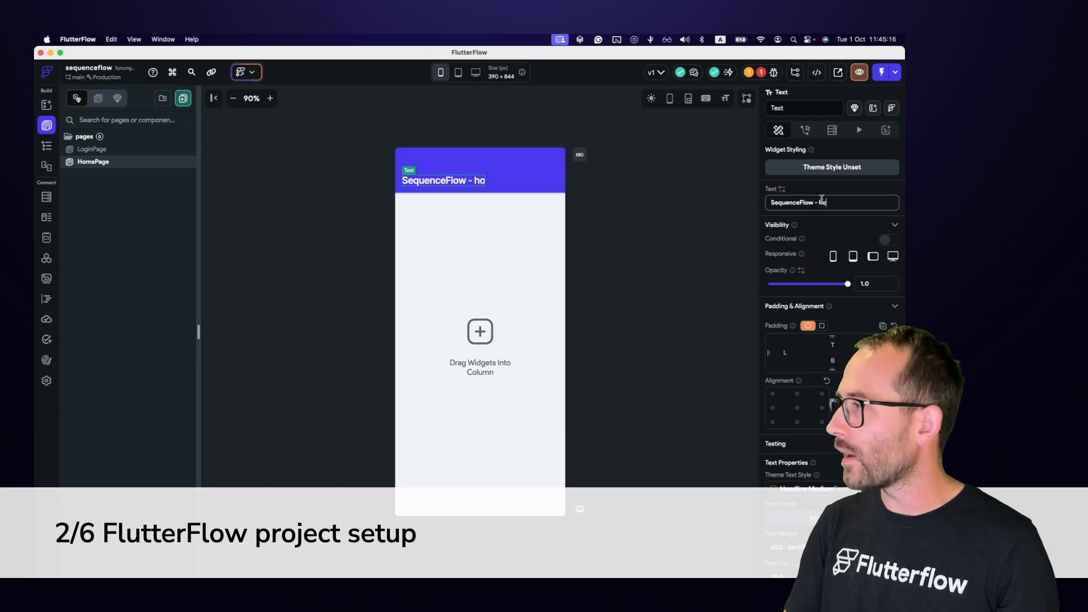
click(646, 331)
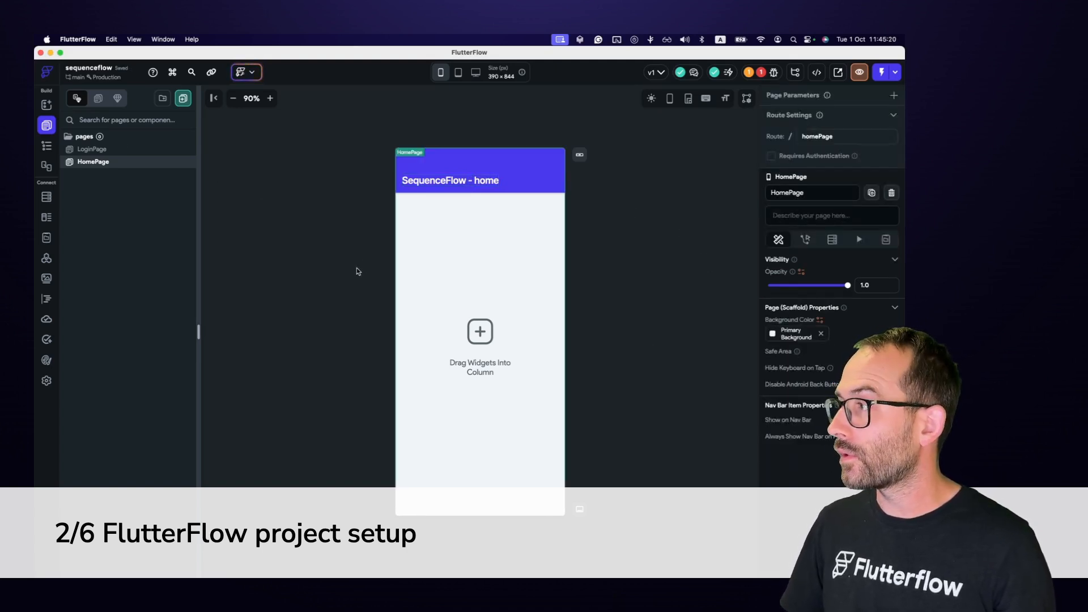
Check the project's issues for errors and close the list.
click(773, 72)
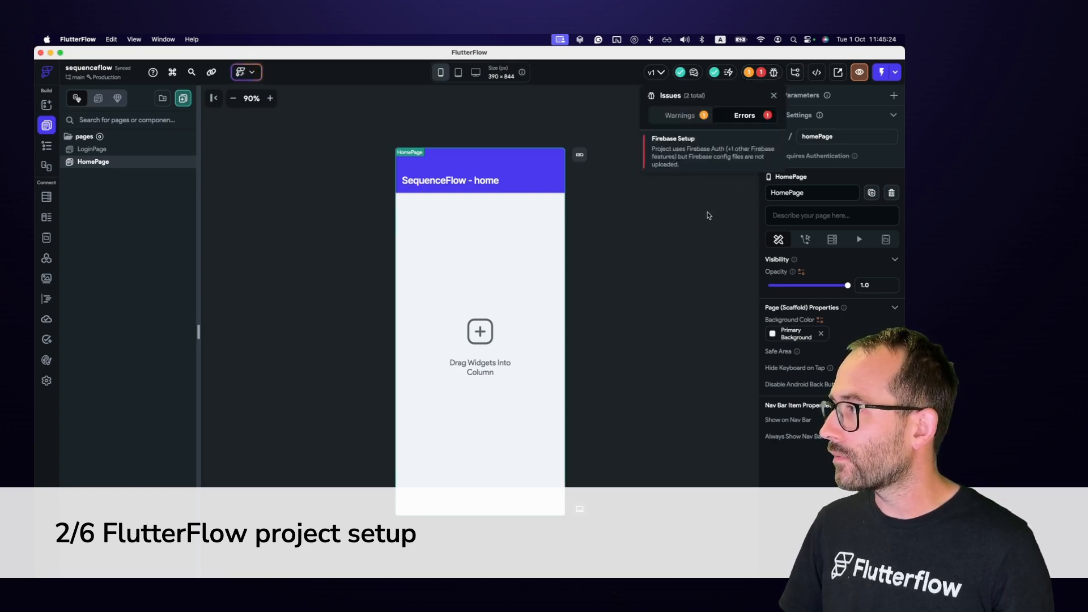
click(685, 241)
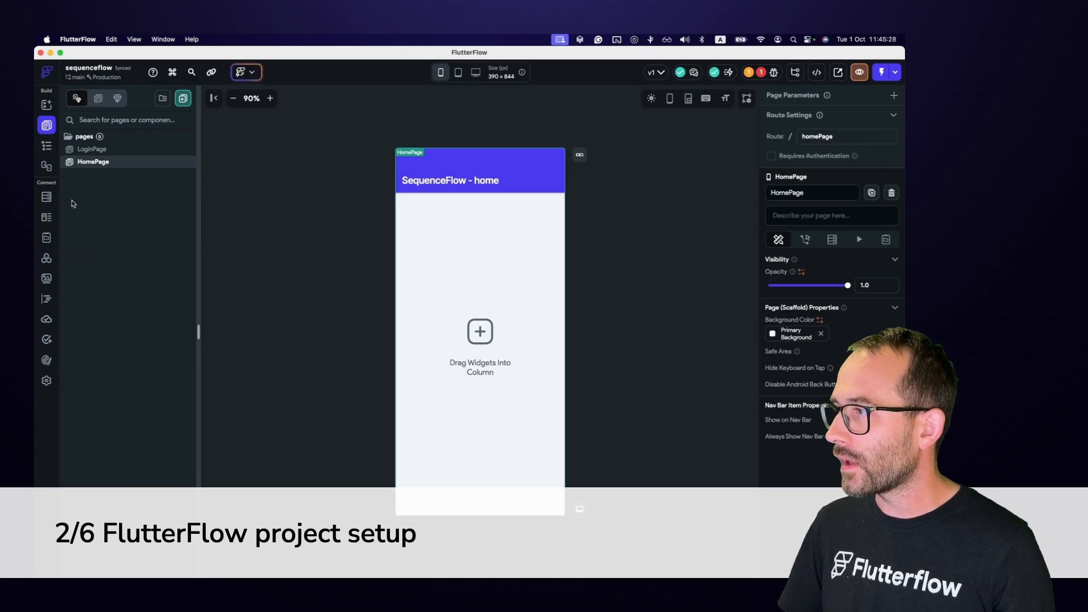
Review the Firestore users collection schema, then examine the Firestore settings down to the Firestore rules.
click(46, 197)
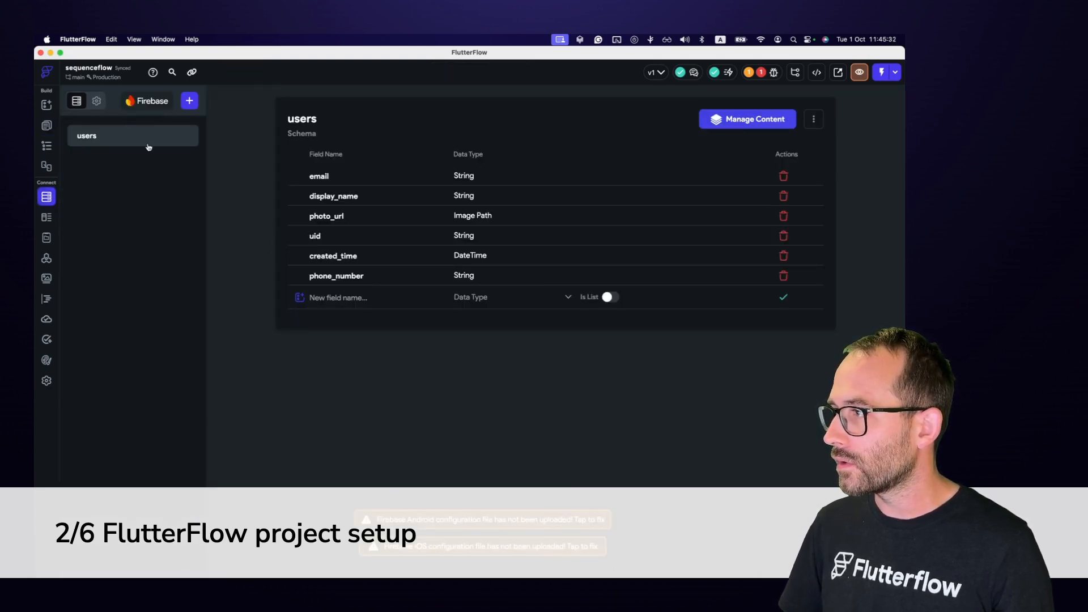
click(95, 101)
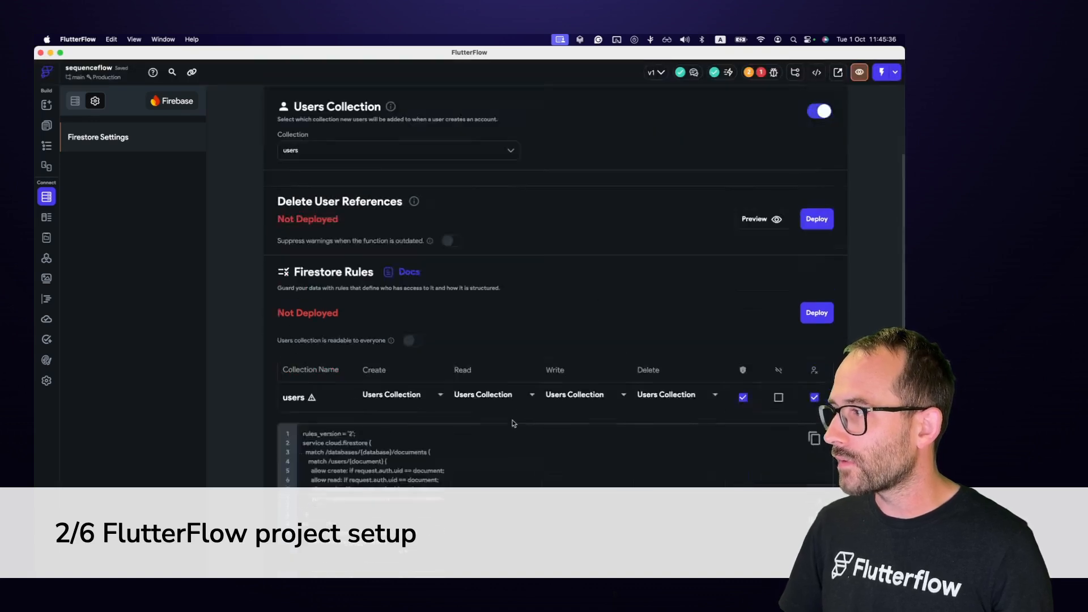
scroll(619, 352, down, 2)
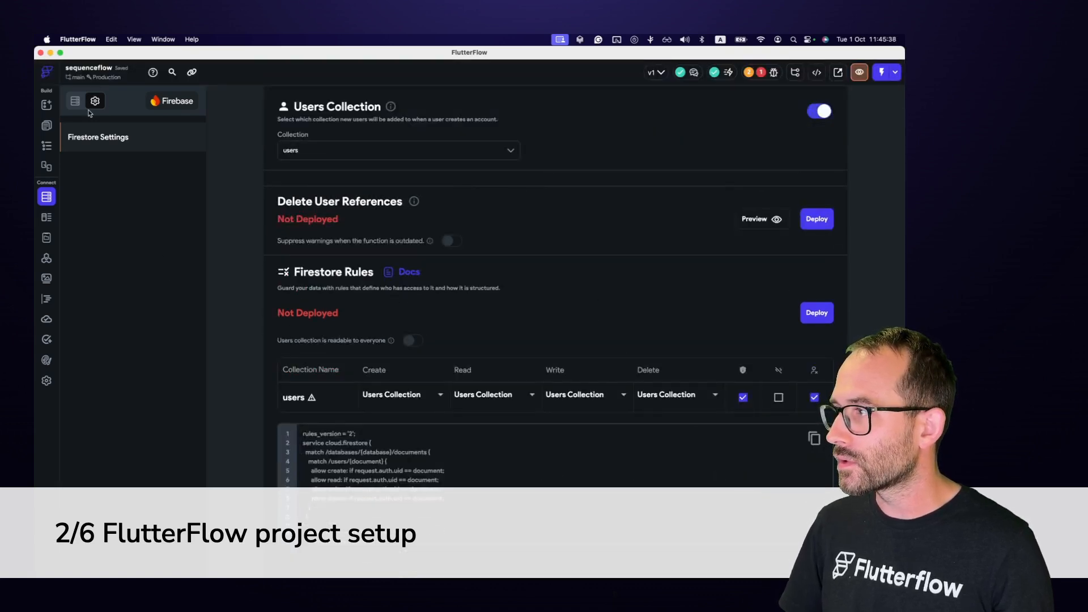
scroll(401, 372, down, 1)
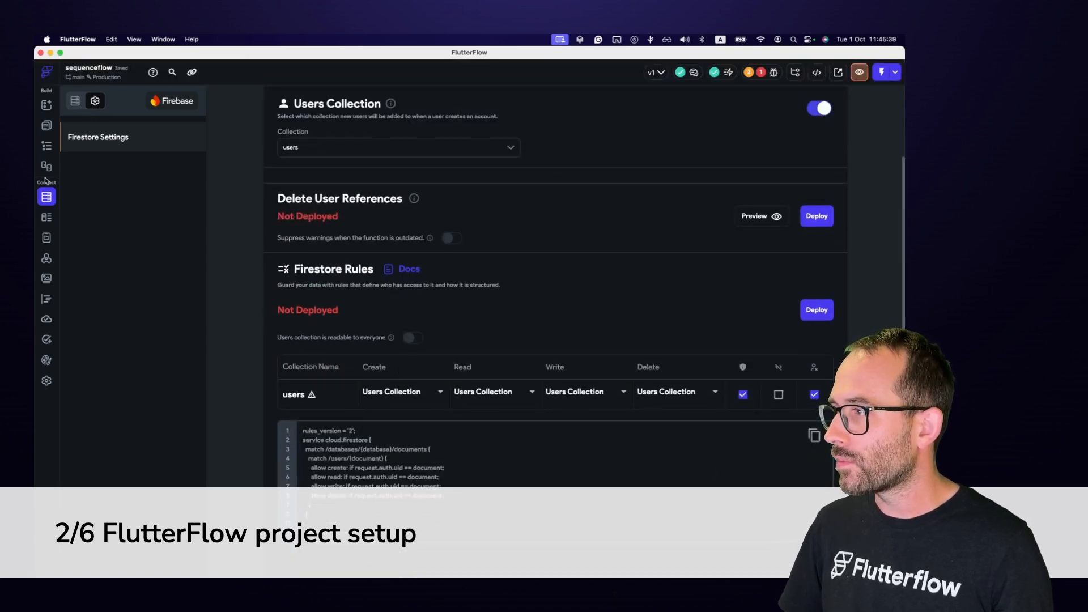
Examine the project's Firebase connection settings and its Dev Environments configuration in the app settings.
click(46, 381)
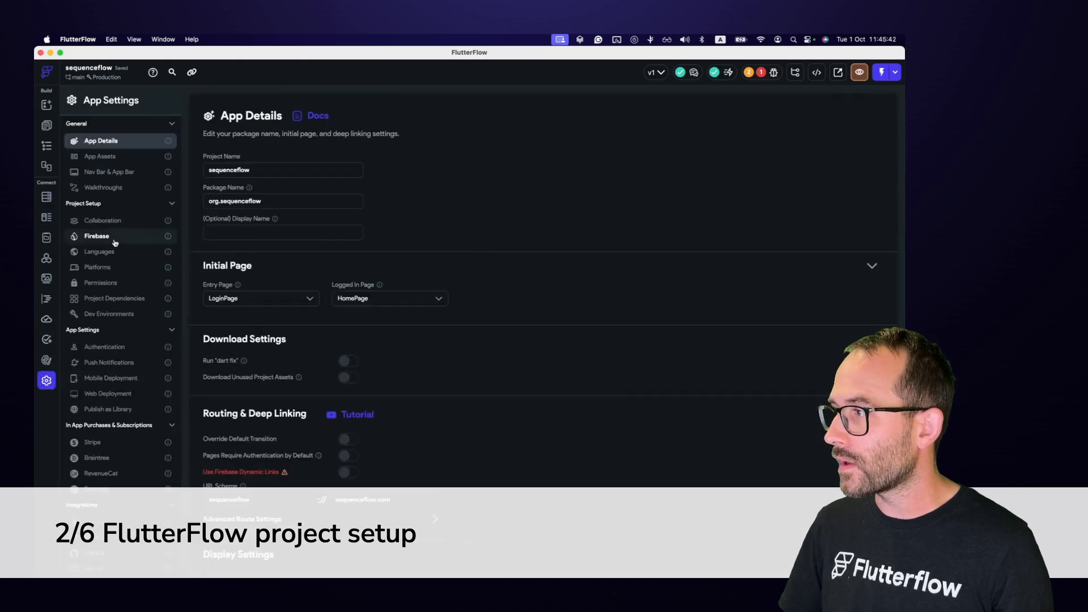
click(144, 236)
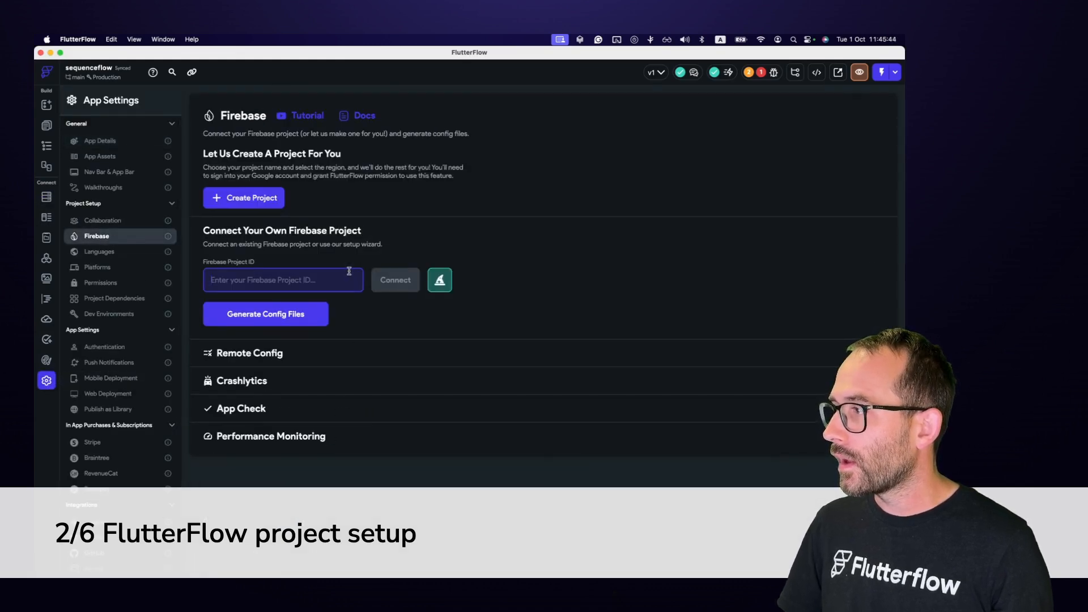
click(118, 315)
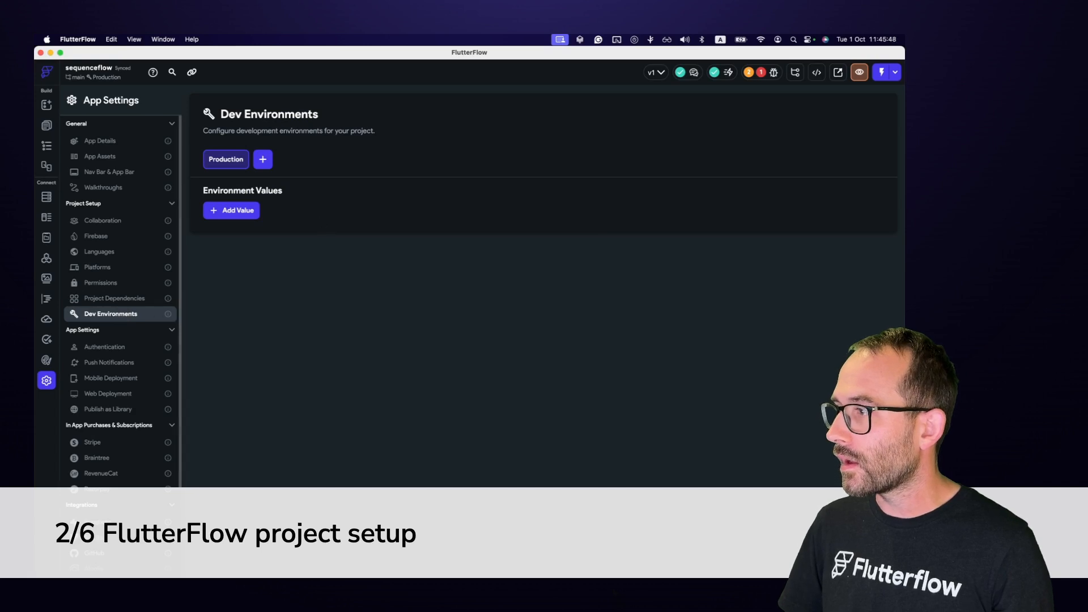
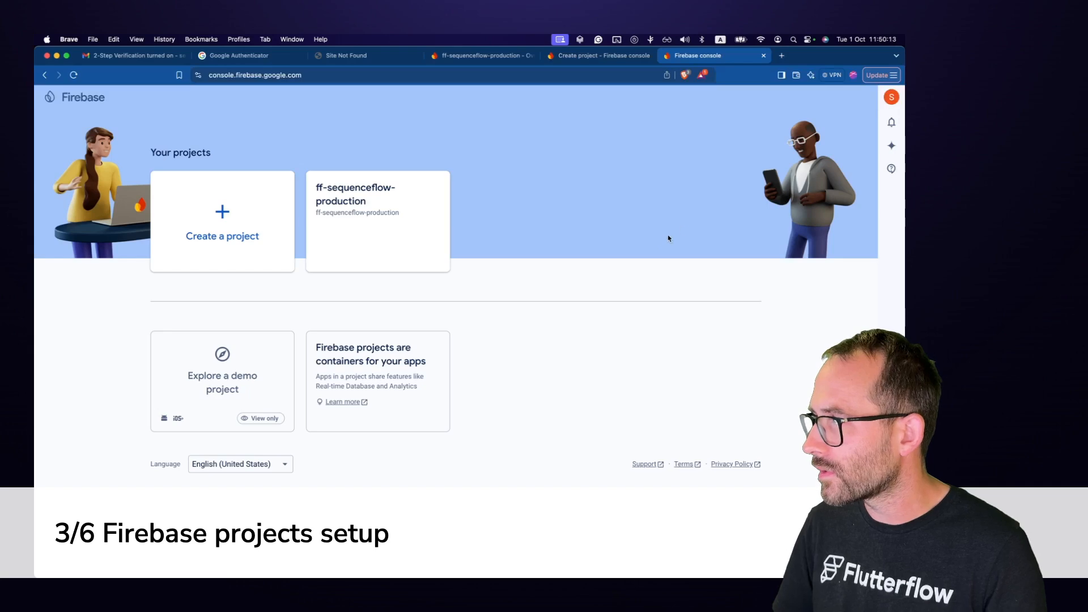
Start a new Firebase project named ff-sequenceflow-development and continue to its Google Analytics setup.
click(219, 220)
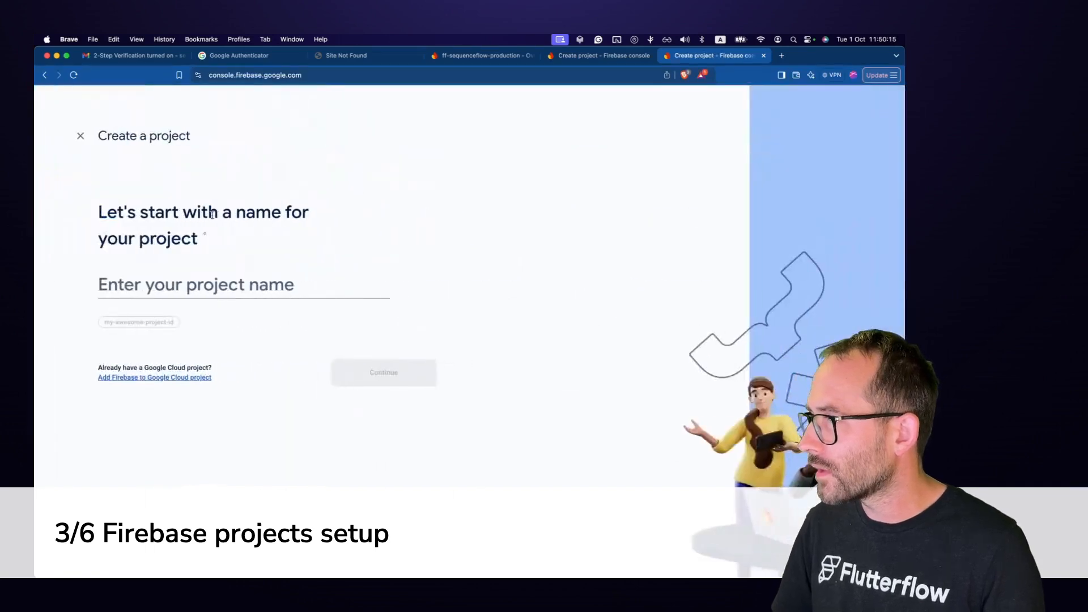
click(283, 277)
text(ff-sequenceflow-production)
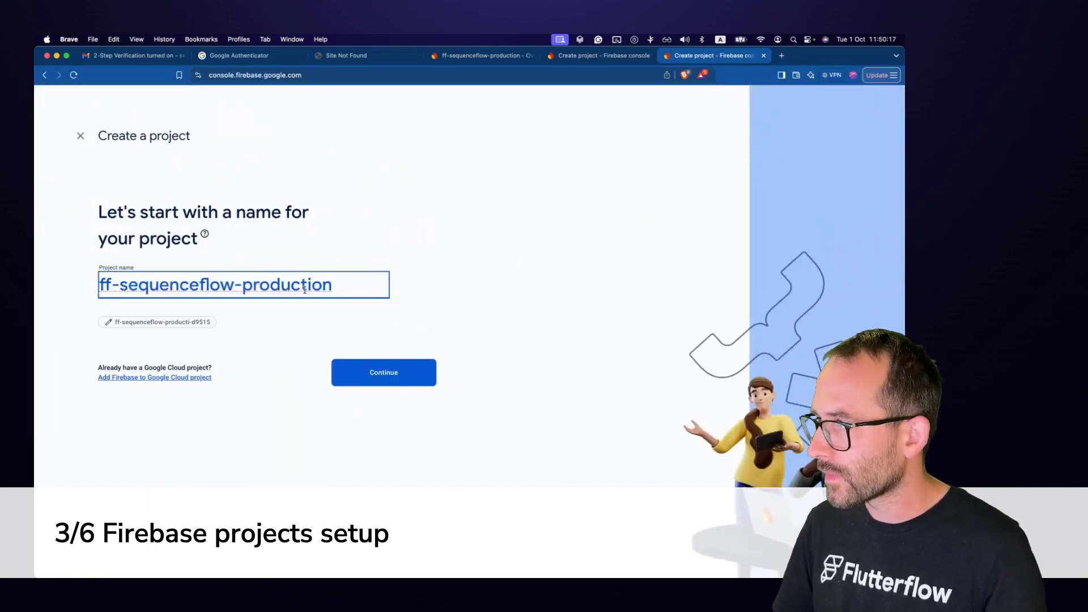
double_click(287, 290)
text(development)
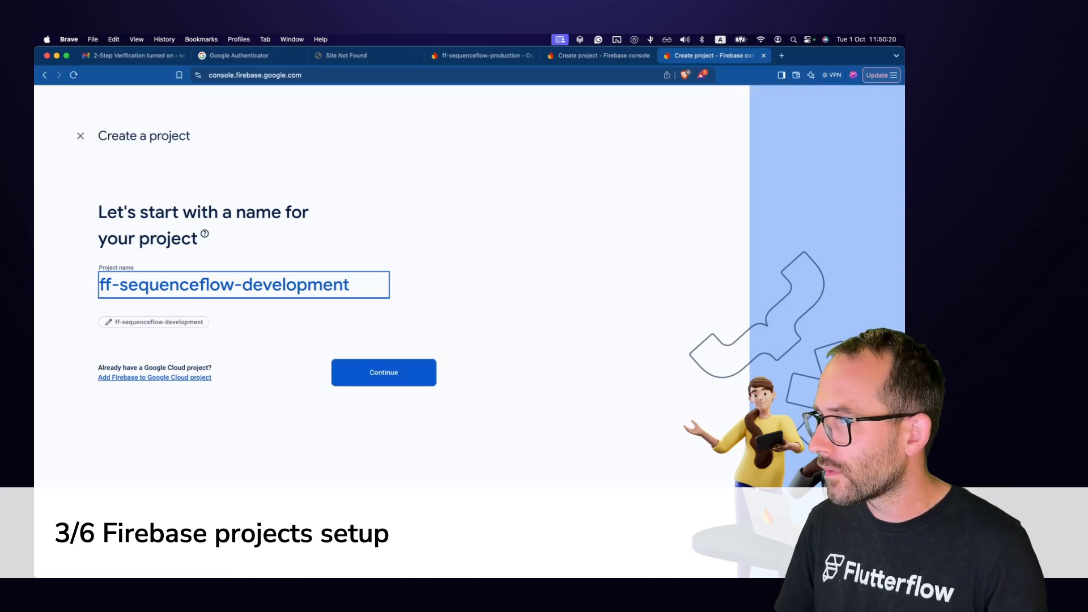
click(404, 380)
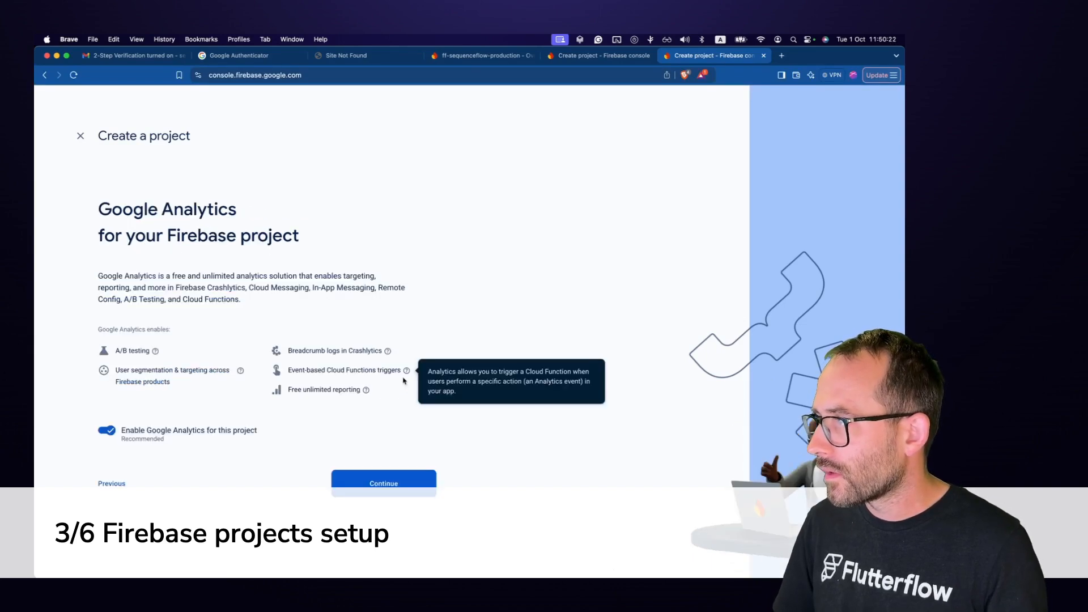
Keep Google Analytics enabled, choose Default Account for Firebase, and create the development project.
click(402, 484)
click(235, 277)
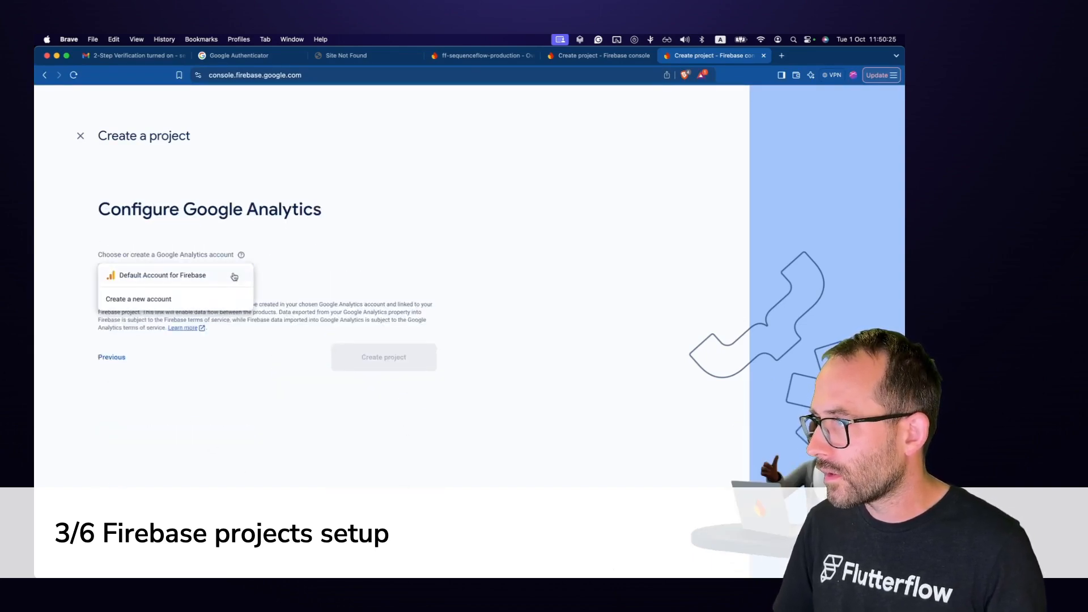
click(211, 275)
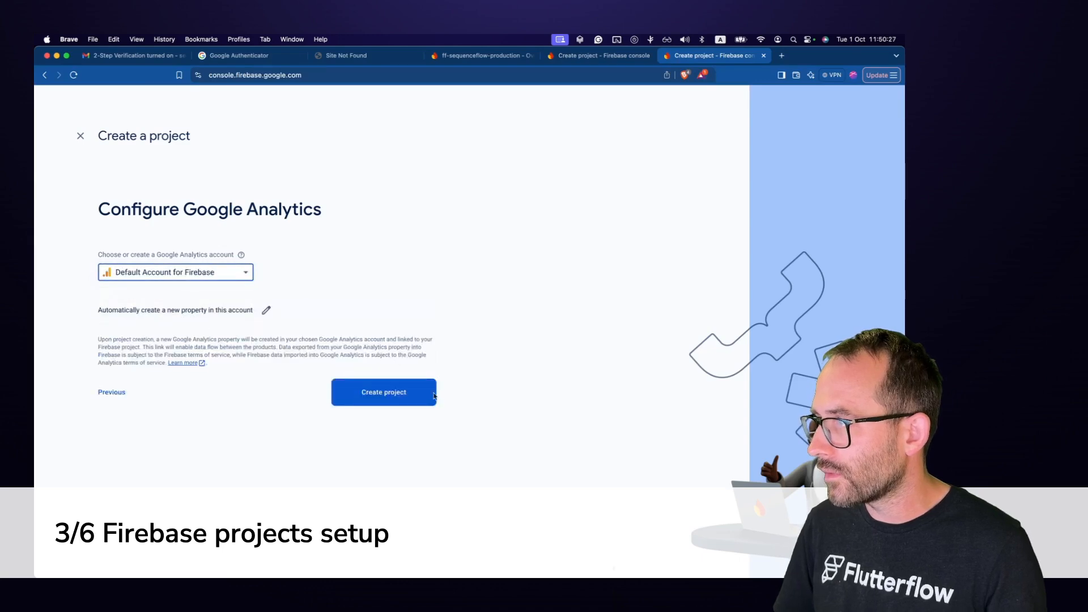
click(400, 396)
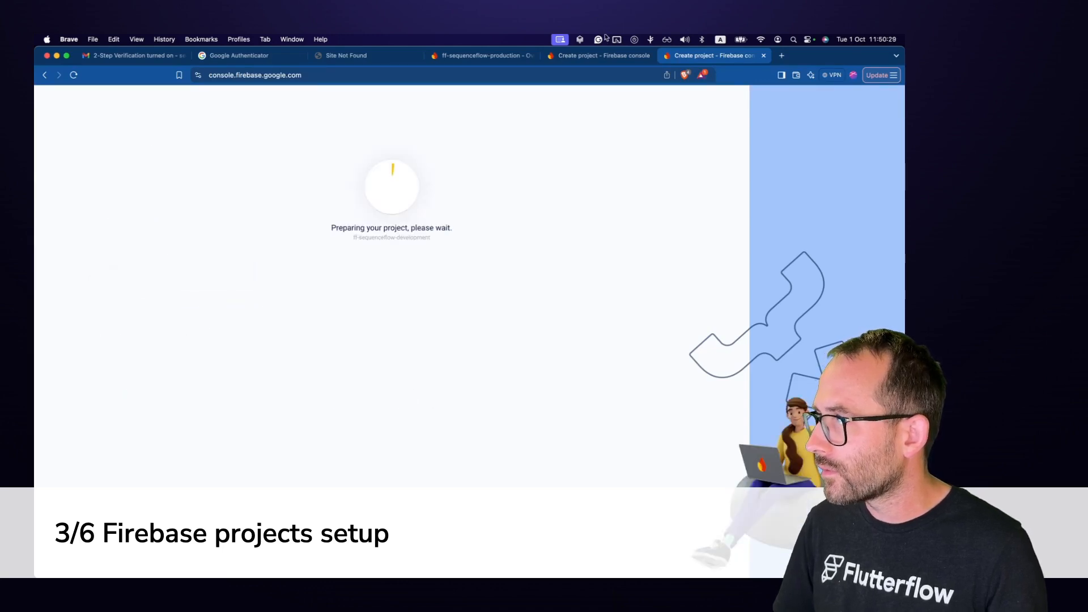
Continue into the finished ff-sequenceflow-staging project, and get Authentication started in the ff-sequenceflow-production project.
click(598, 57)
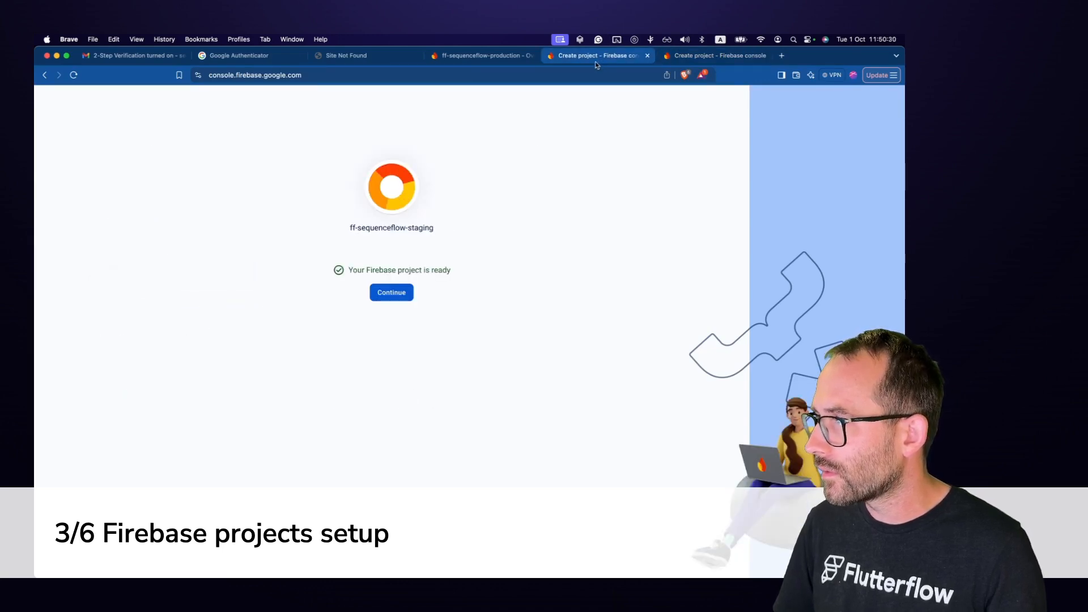
click(398, 294)
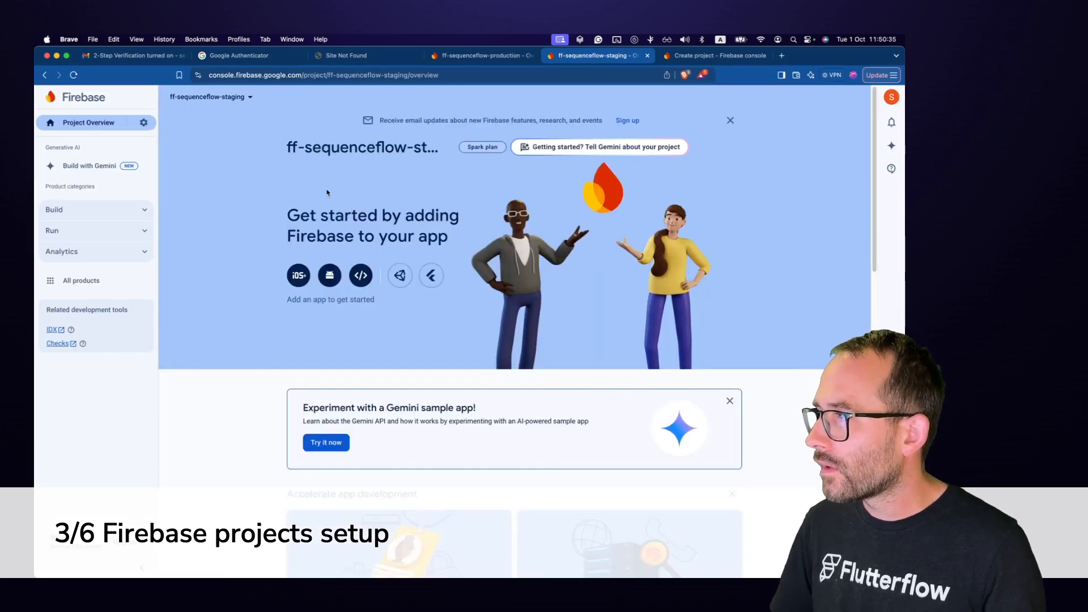
click(490, 56)
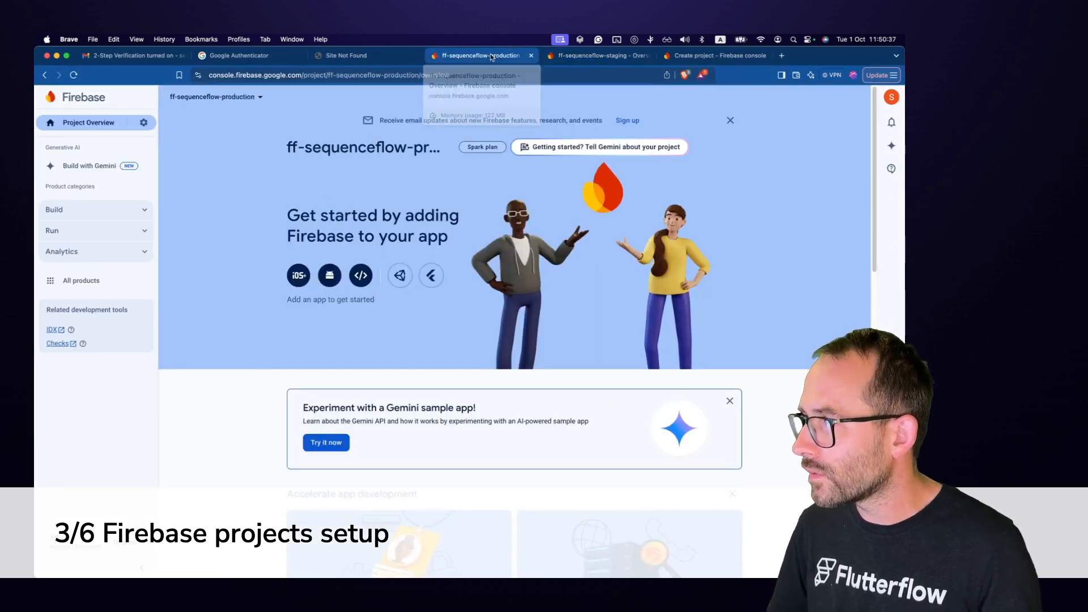
click(138, 213)
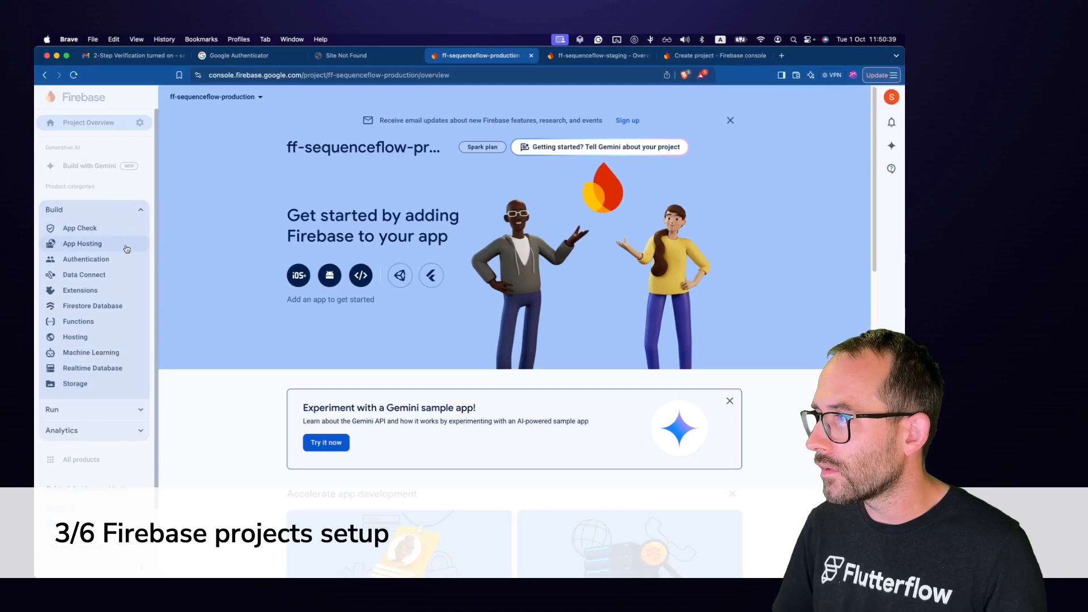
click(120, 261)
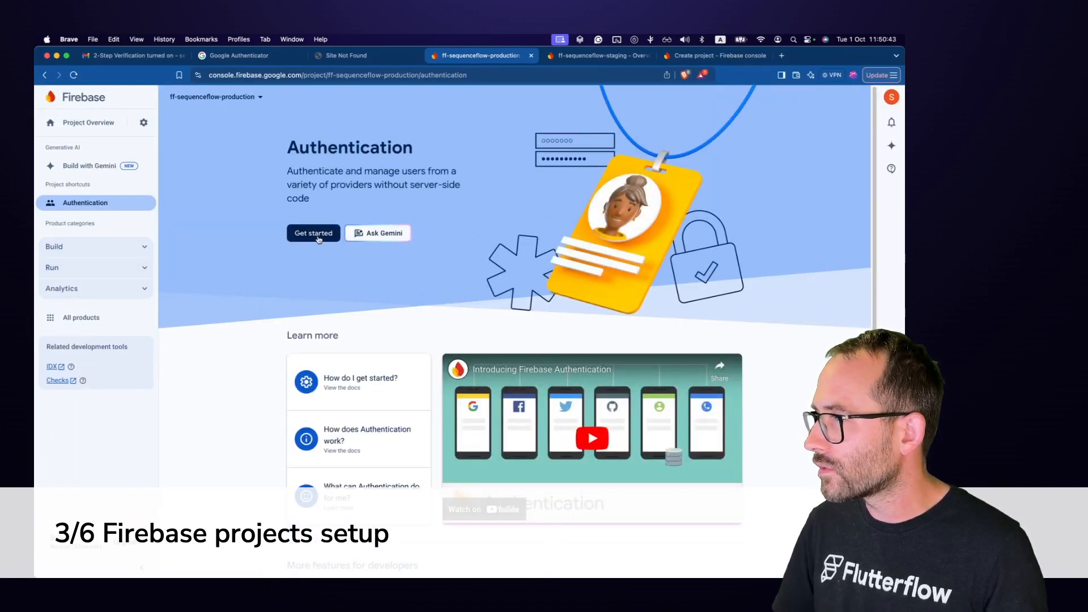
click(317, 236)
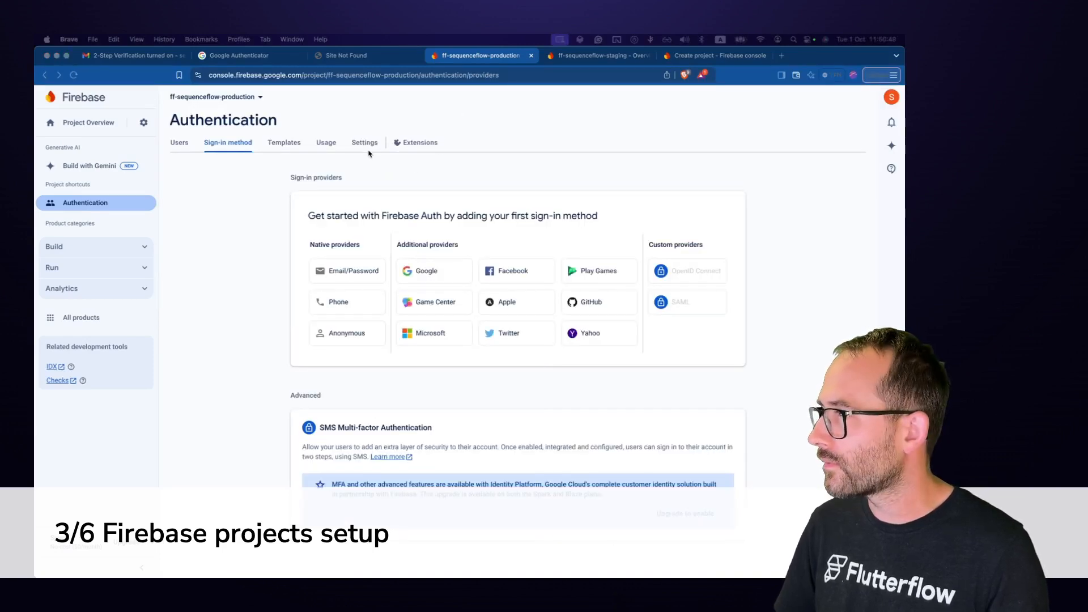
Enable and save the Email/Password sign-in provider for the production project.
click(340, 272)
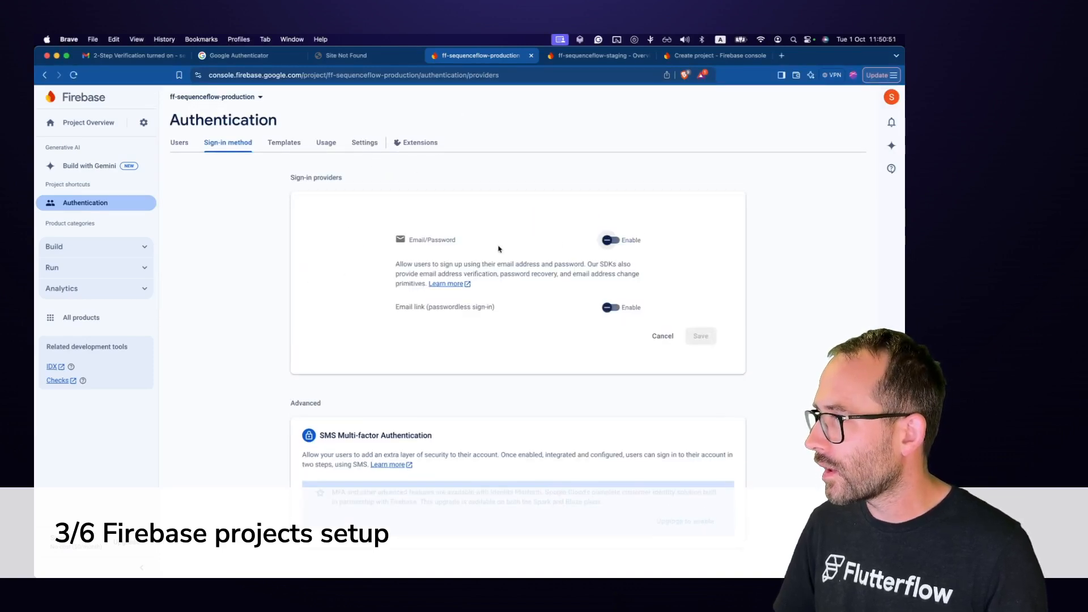
click(612, 241)
click(708, 339)
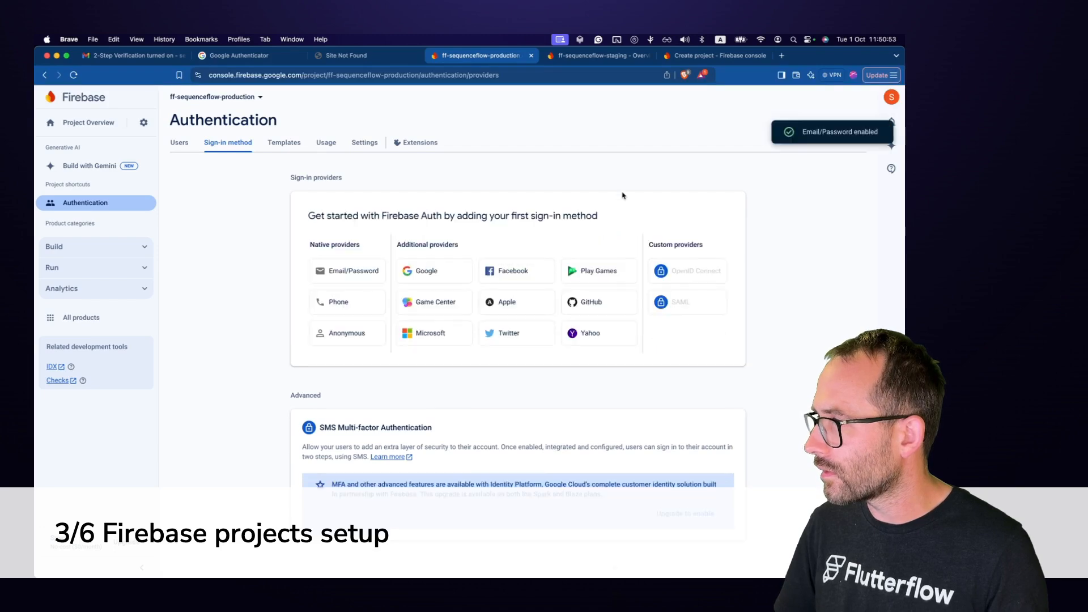
Add Phone as a sign-in provider in the production project, enable it, and save.
click(720, 207)
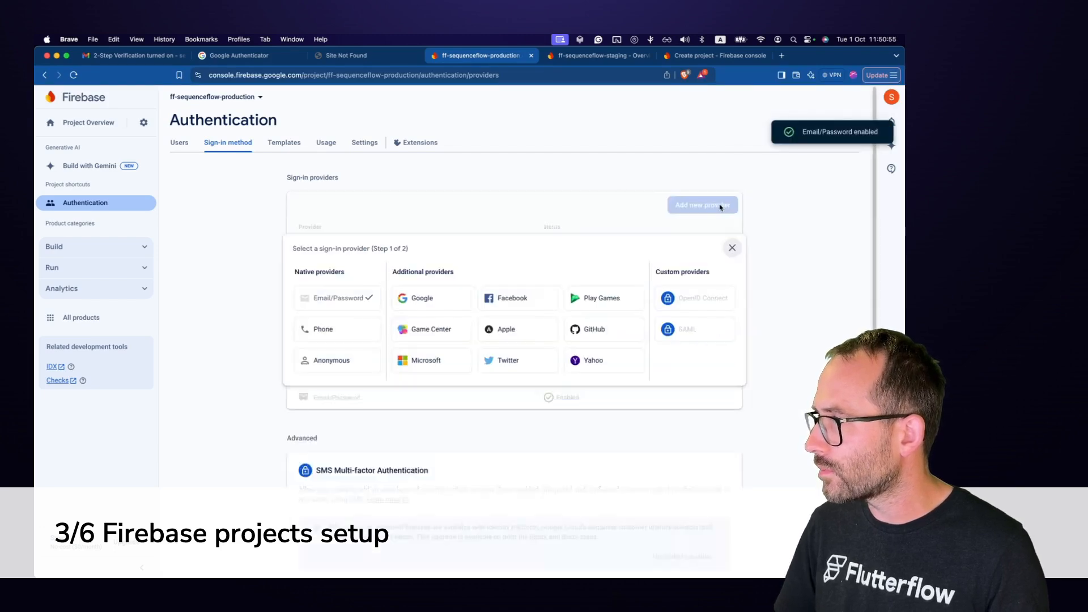
click(347, 327)
click(628, 287)
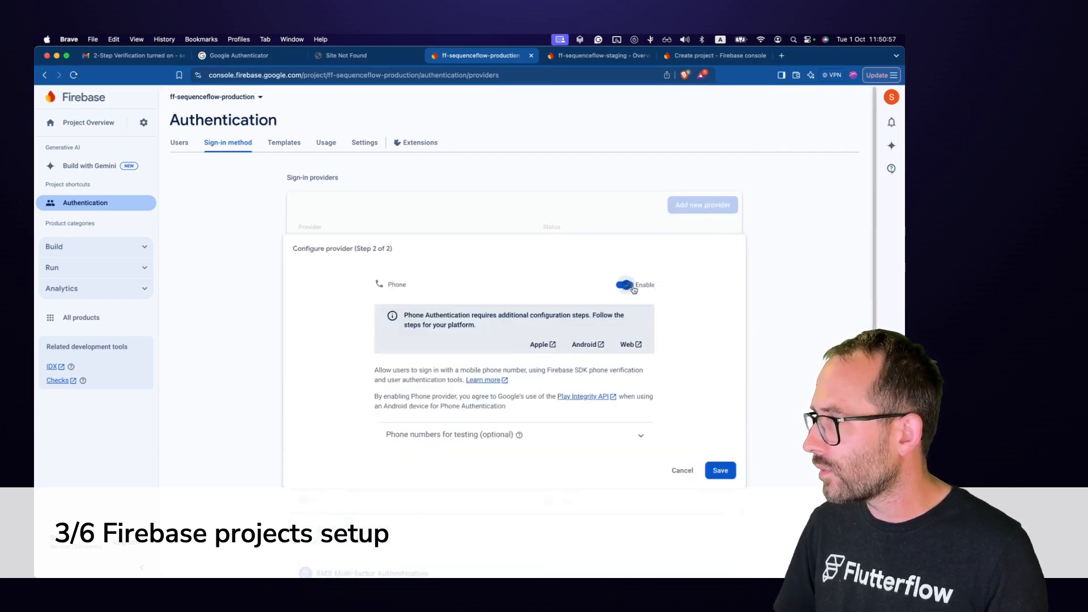
click(720, 471)
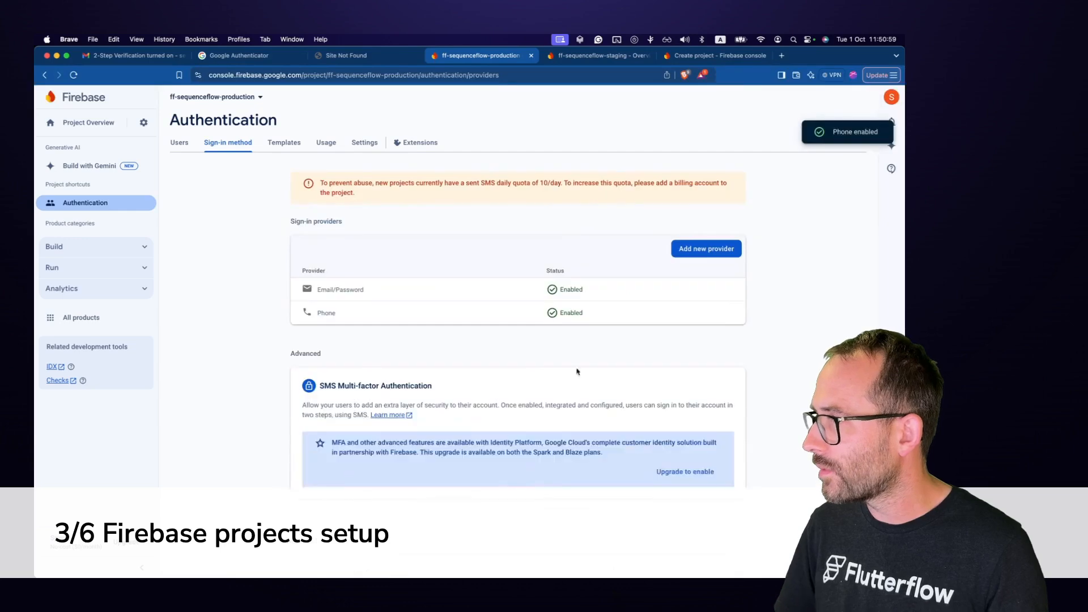
Add and save the Google sign-in provider in the production project with the public-facing name "SequenceFlow" and the account's support email.
click(710, 249)
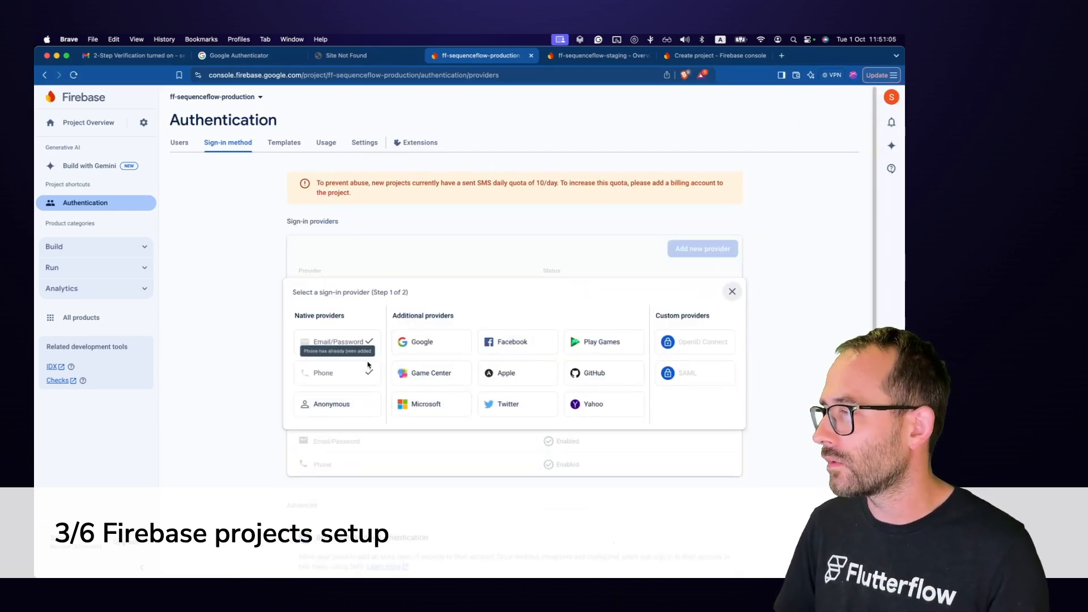
click(418, 342)
click(632, 331)
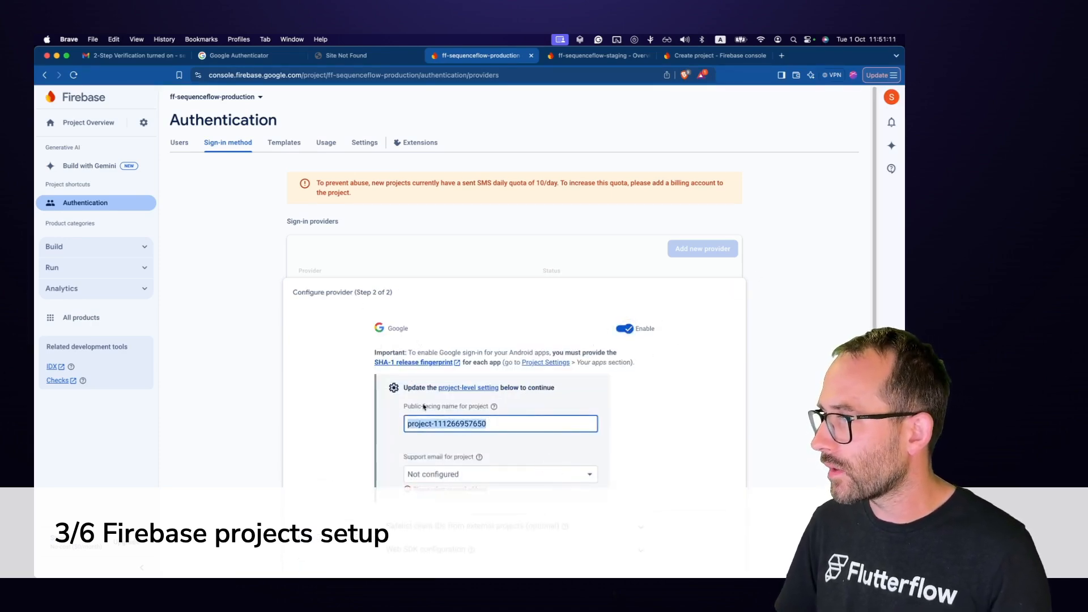
text(SequenceFlow)
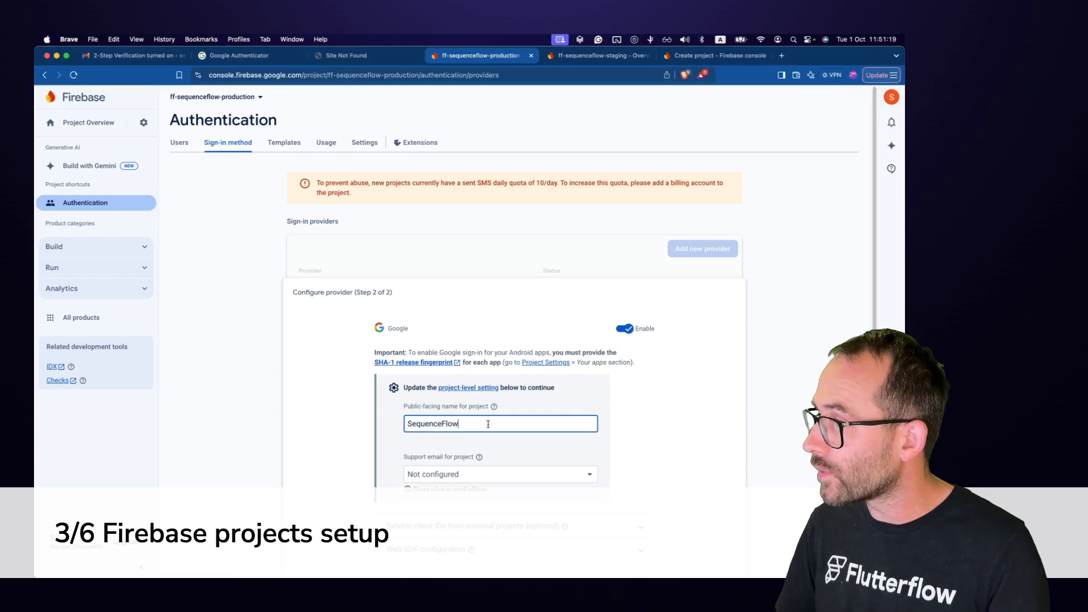
click(473, 473)
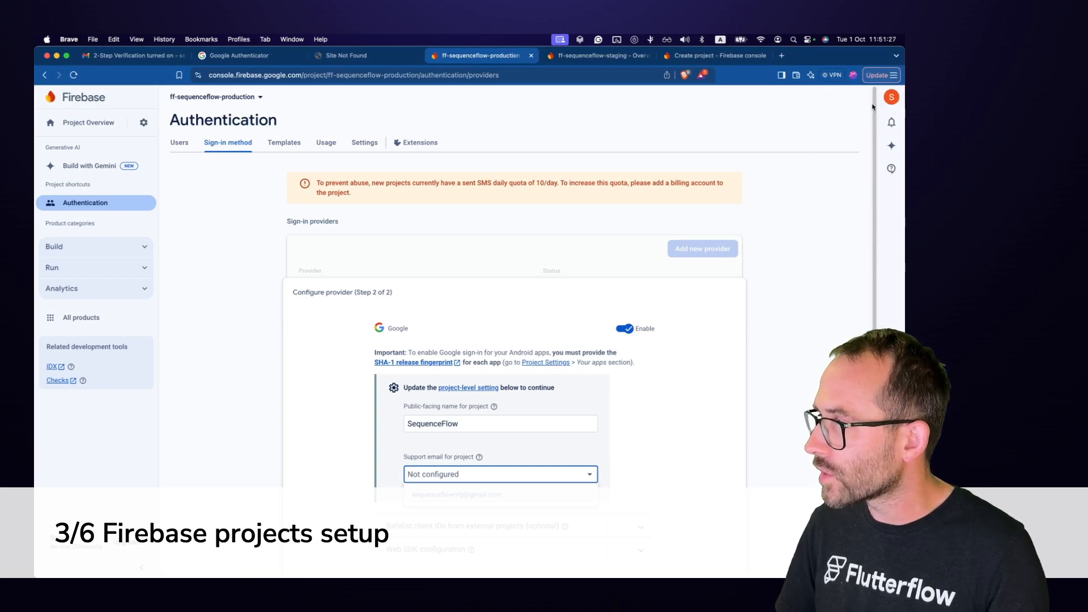
click(485, 502)
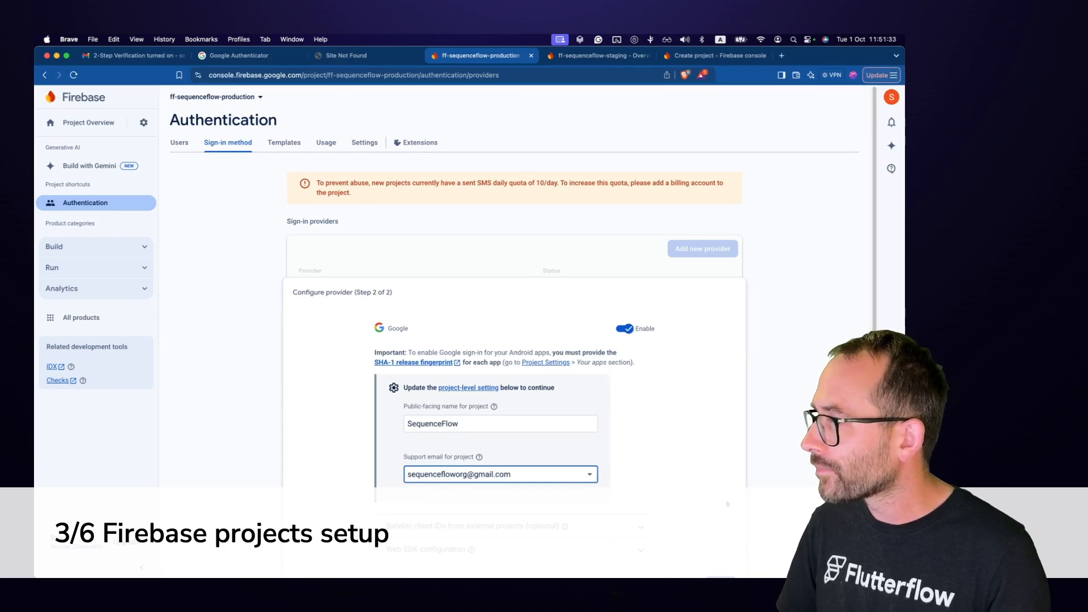
click(721, 577)
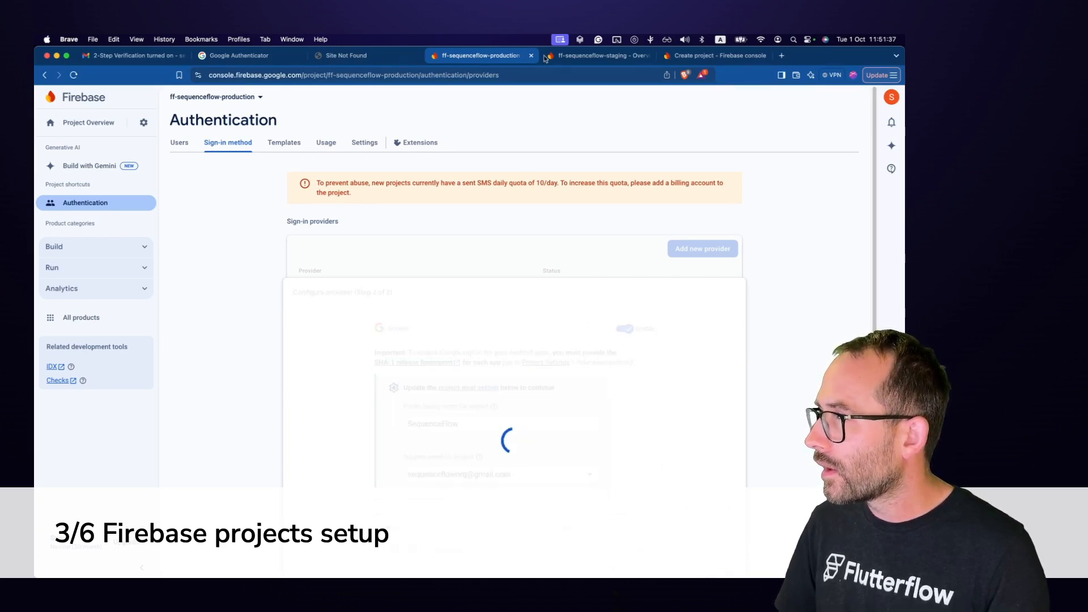
Get Authentication started in the ff-sequenceflow-staging project and enable its Email/Password sign-in provider.
click(569, 56)
click(132, 210)
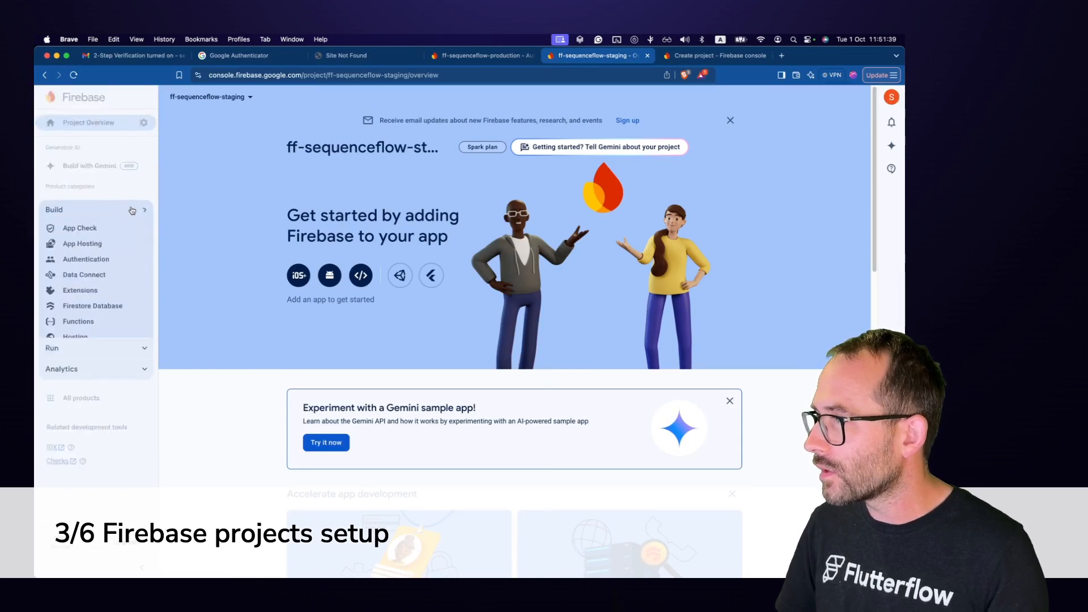
click(106, 259)
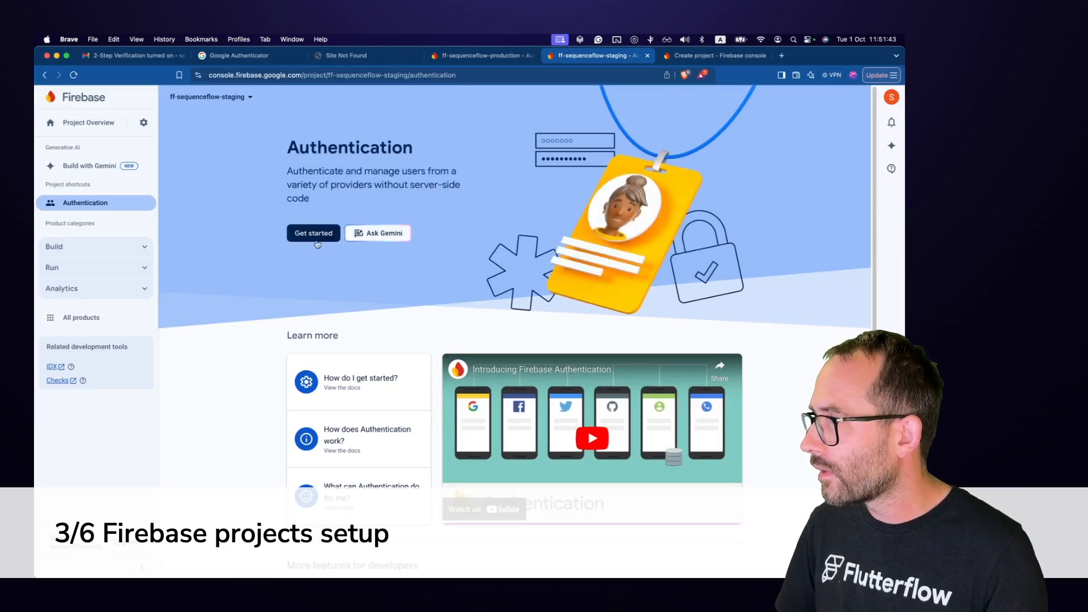
click(313, 239)
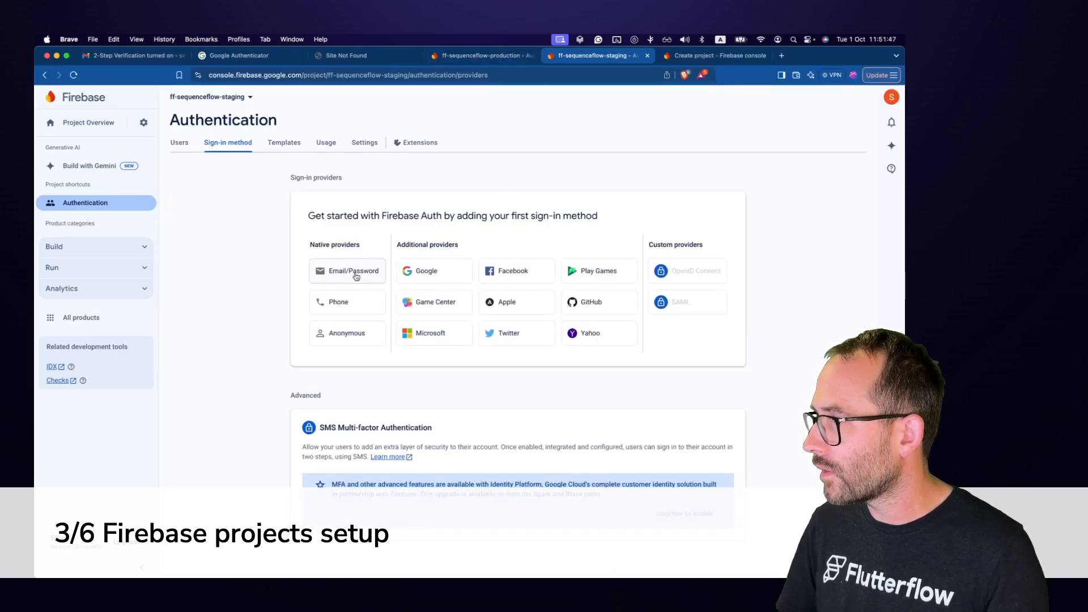
click(353, 274)
click(610, 240)
click(705, 339)
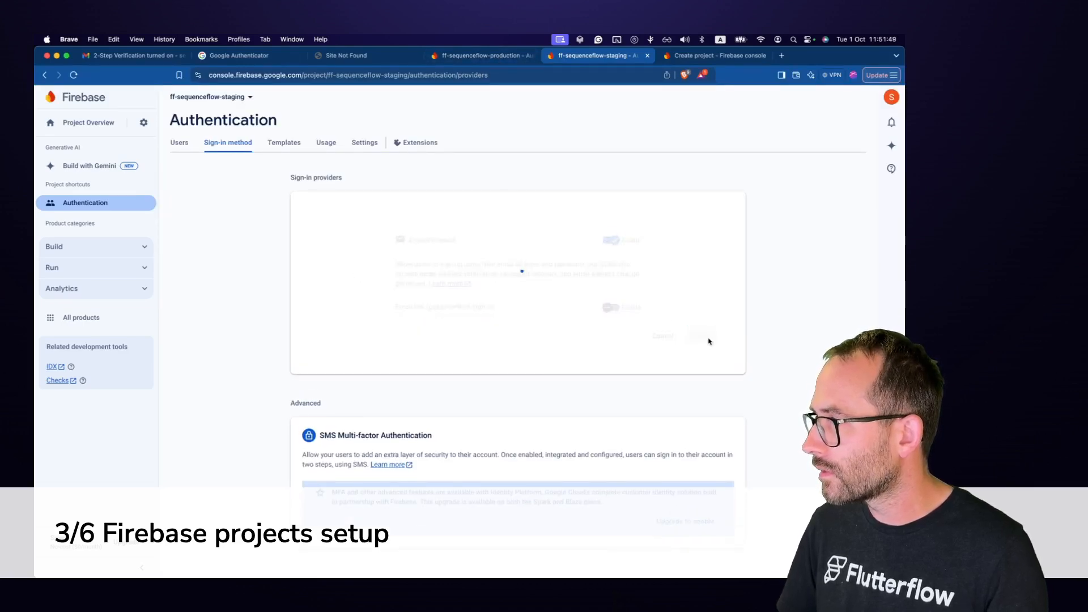
Add Phone as a sign-in provider in the staging project, enable it, and save.
click(693, 211)
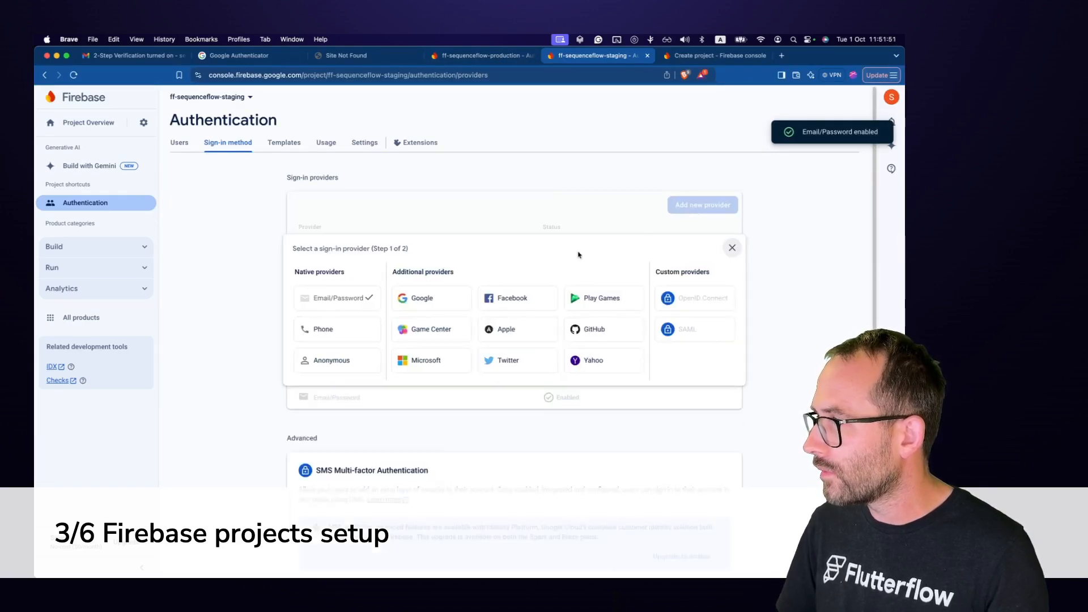
click(332, 329)
click(625, 285)
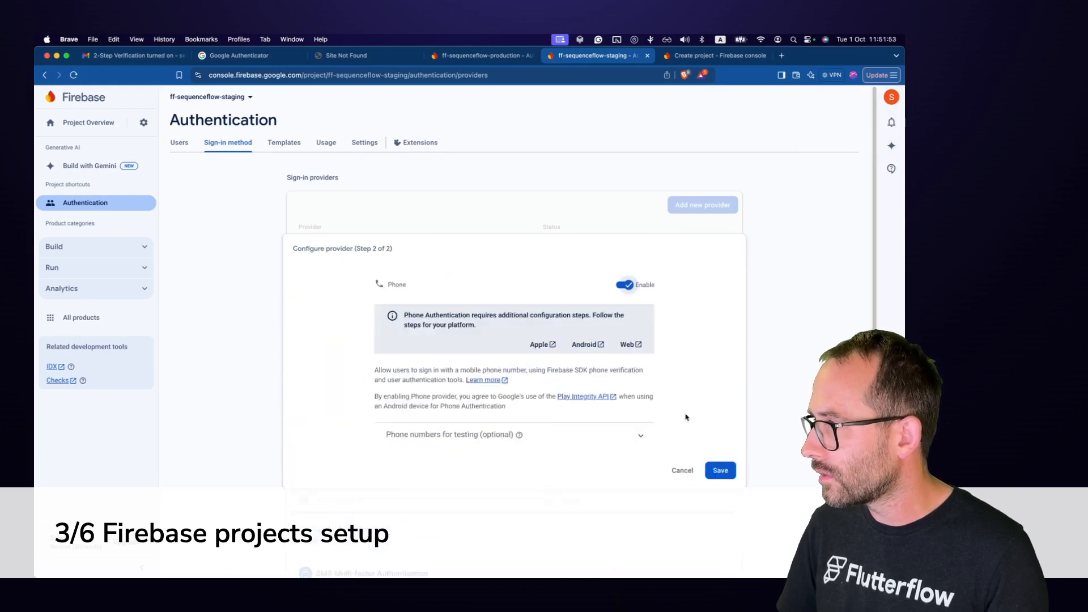
click(727, 475)
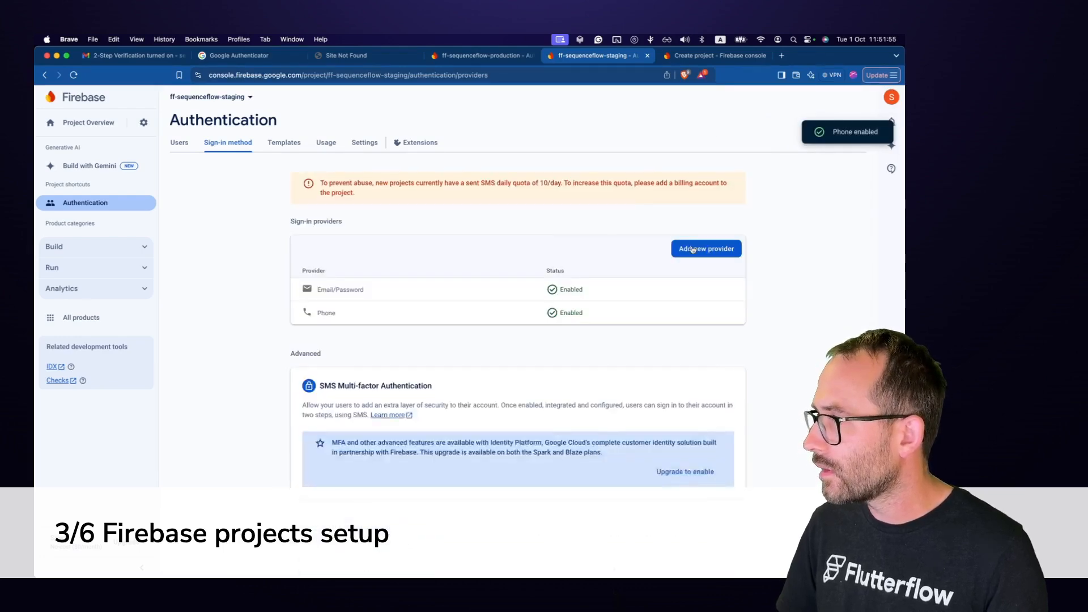
Add and save the Google sign-in provider in the staging project with the public-facing name "SequenceFlow Staging" and the account's support email.
click(706, 252)
click(456, 345)
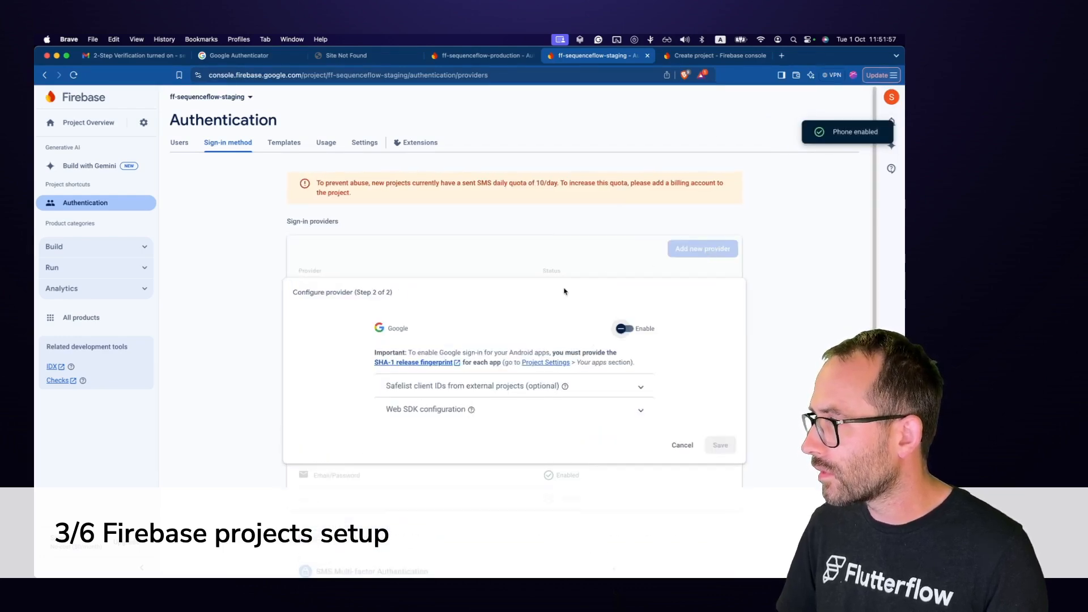
click(625, 329)
triple_click(527, 422)
text(S)
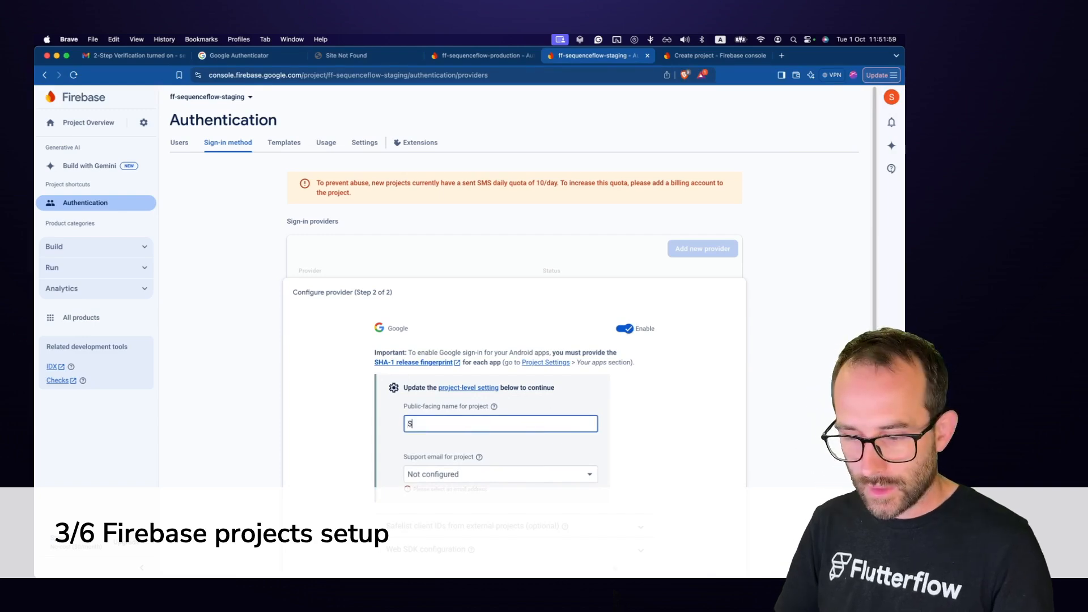
text(equenceFlow Staging)
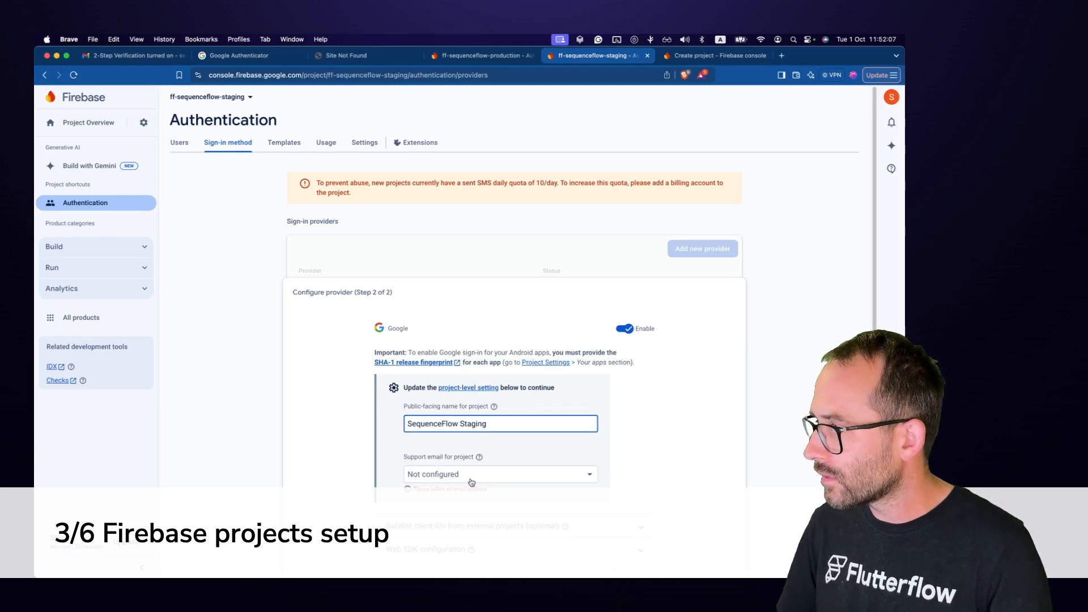
click(471, 478)
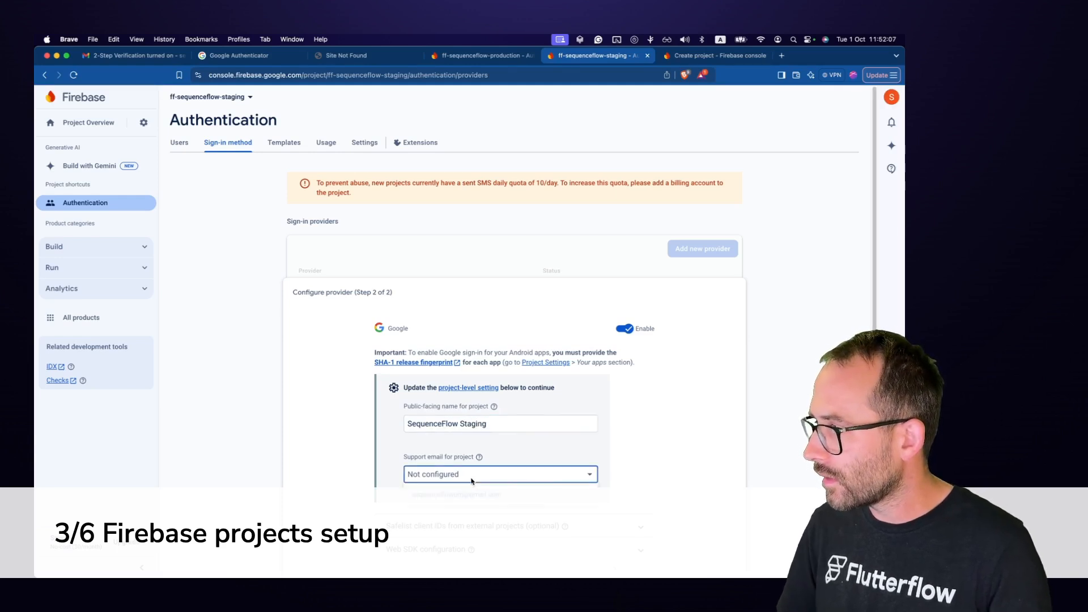
click(474, 494)
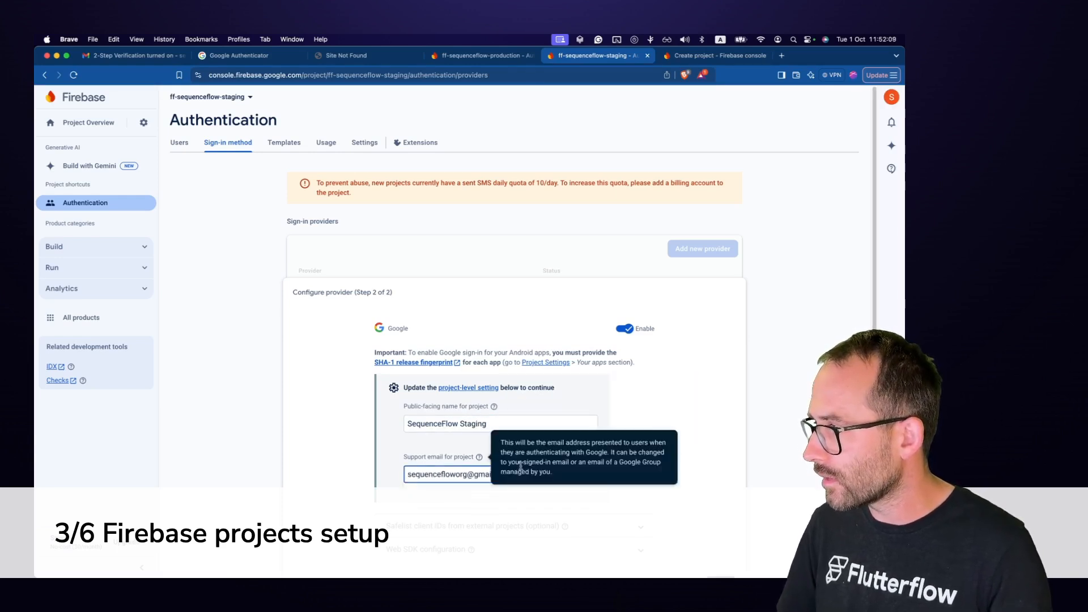
mouse_move(494, 407)
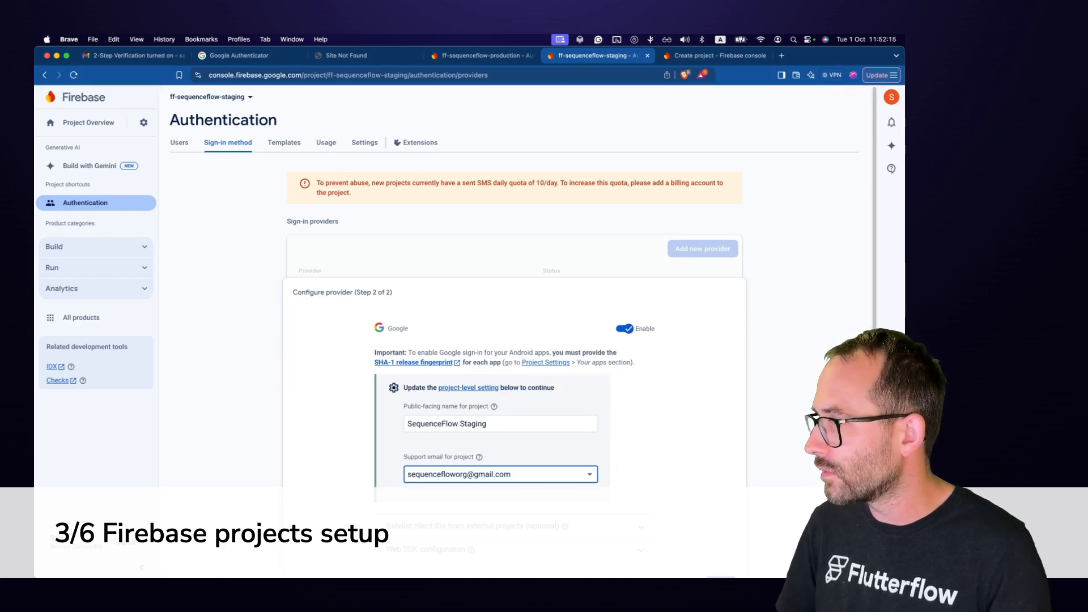
click(728, 470)
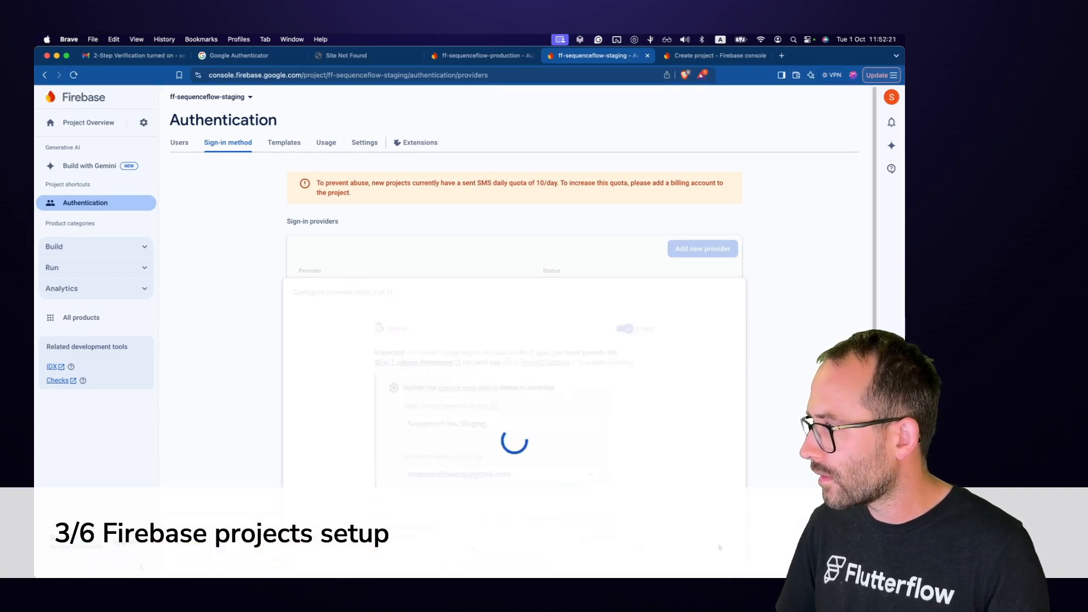
Continue from the finished project creation into the ff-sequenceflow-development project.
key(super+minus)
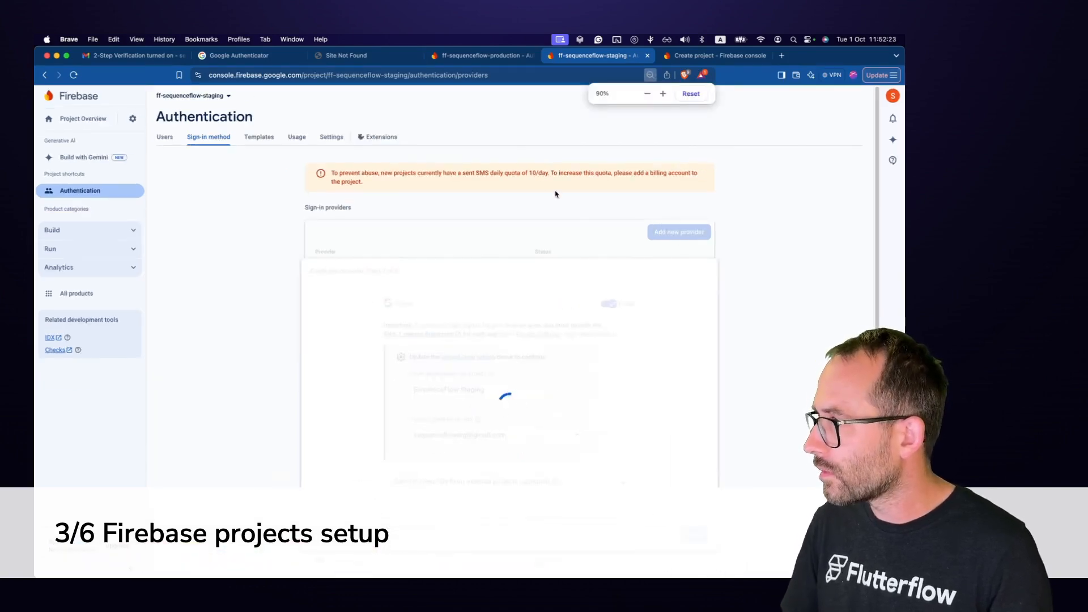
click(715, 55)
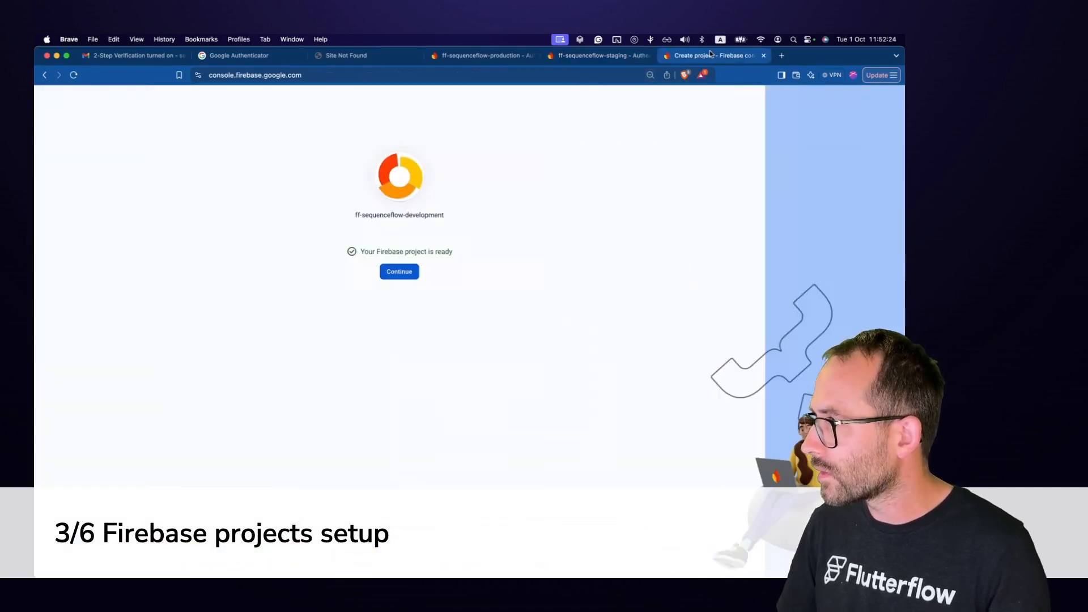
click(410, 277)
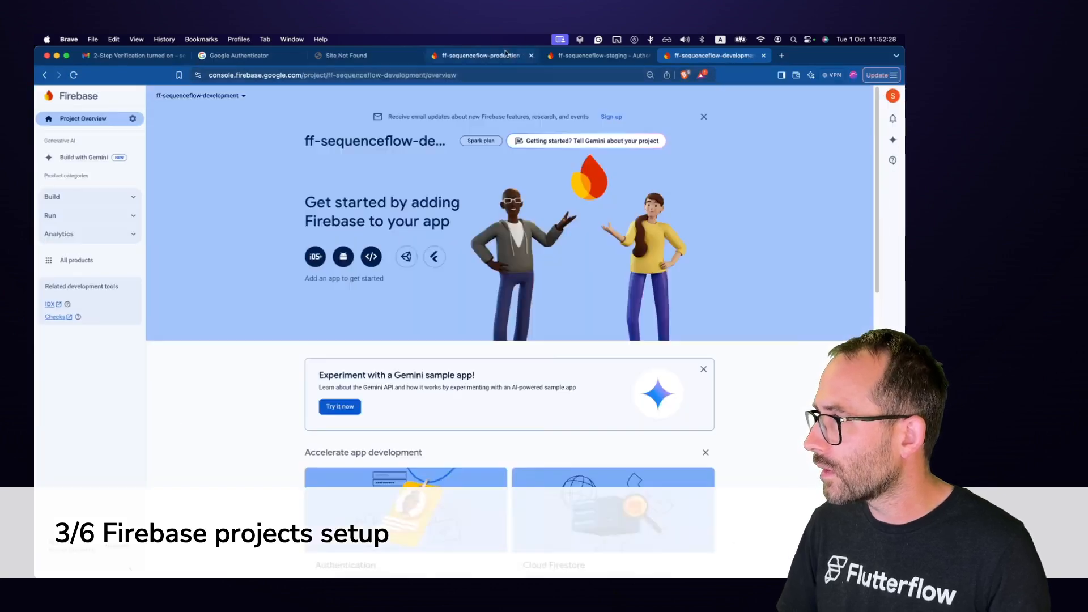
Add Apple as a sign-in provider in the ff-sequenceflow-production project, enable it, and save with the Services ID left empty.
click(481, 55)
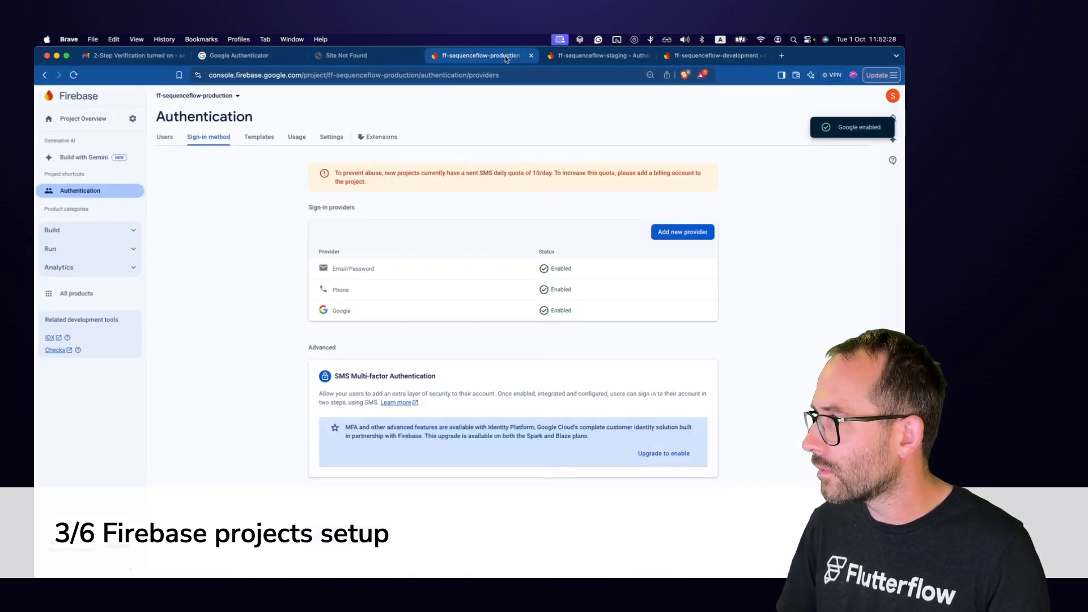
click(681, 234)
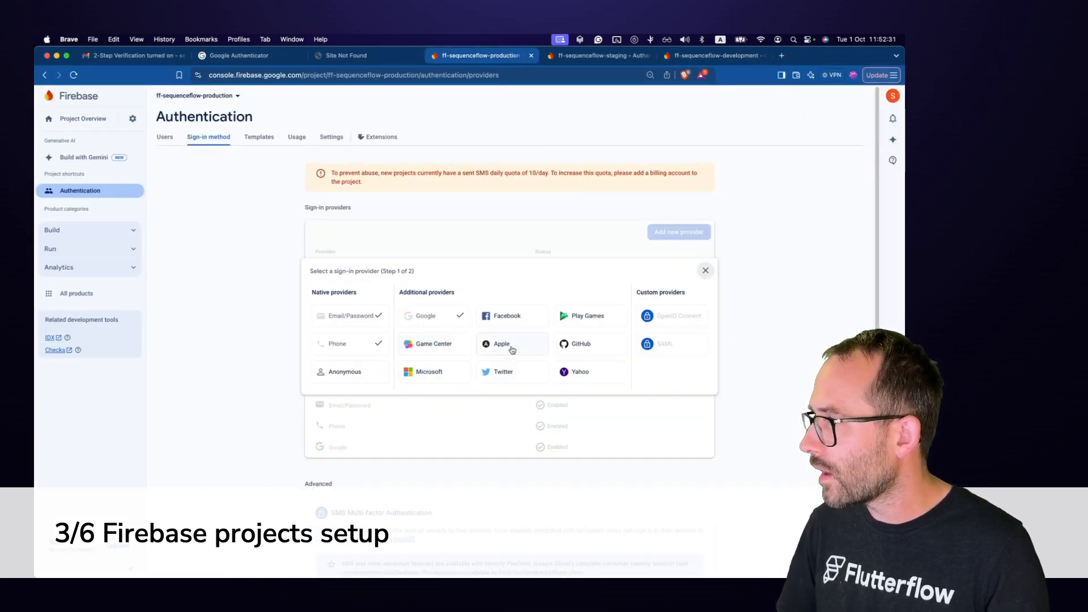
click(502, 344)
click(615, 306)
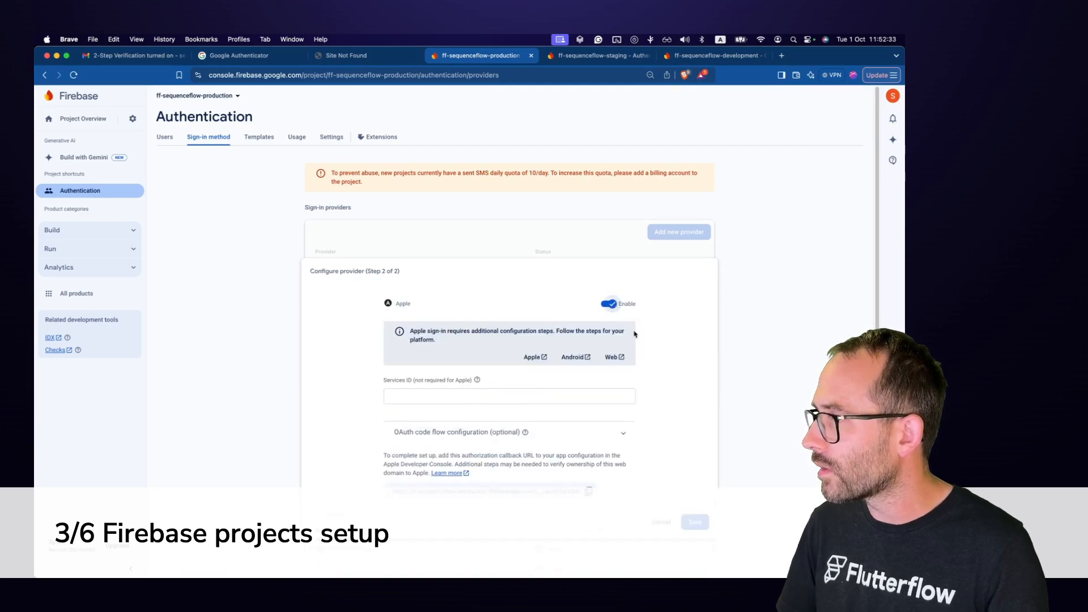
click(695, 521)
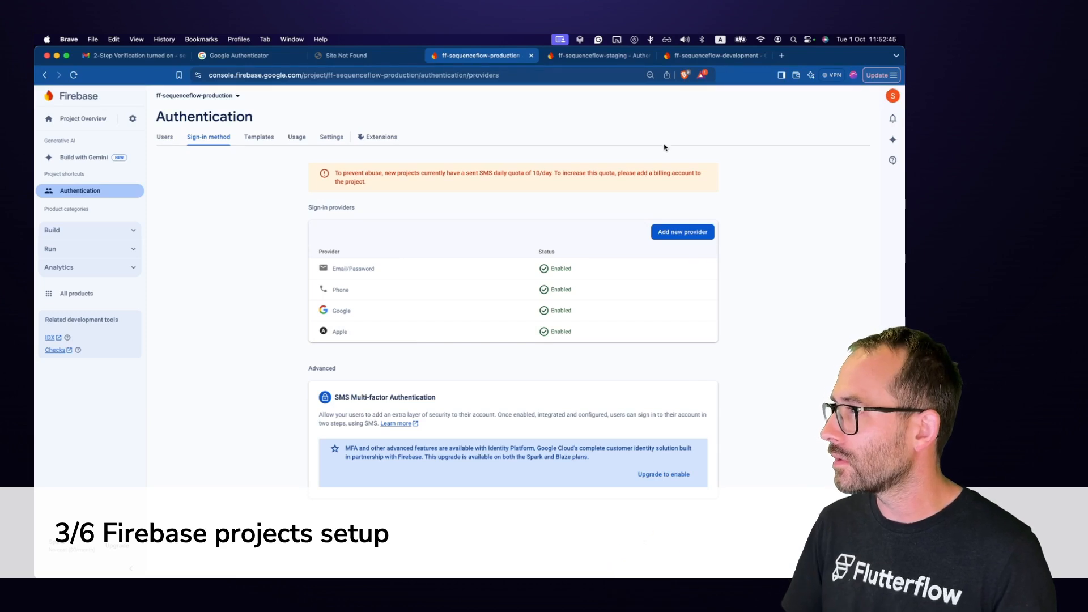
Add Apple as a sign-in provider in the ff-sequenceflow-staging project, enable it, and save with the Services ID left empty.
click(610, 59)
click(711, 234)
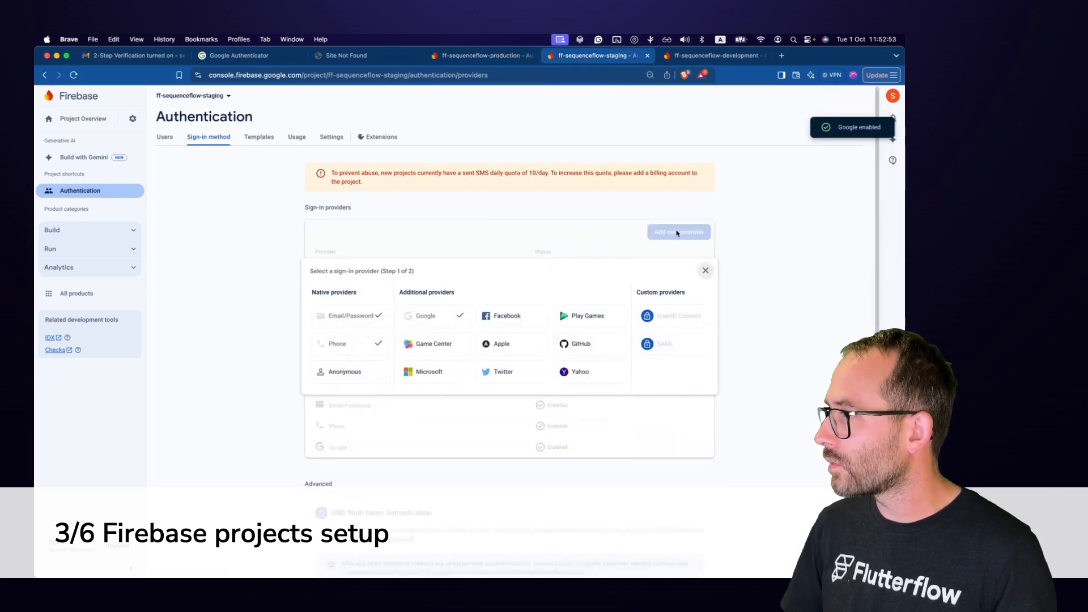
click(506, 345)
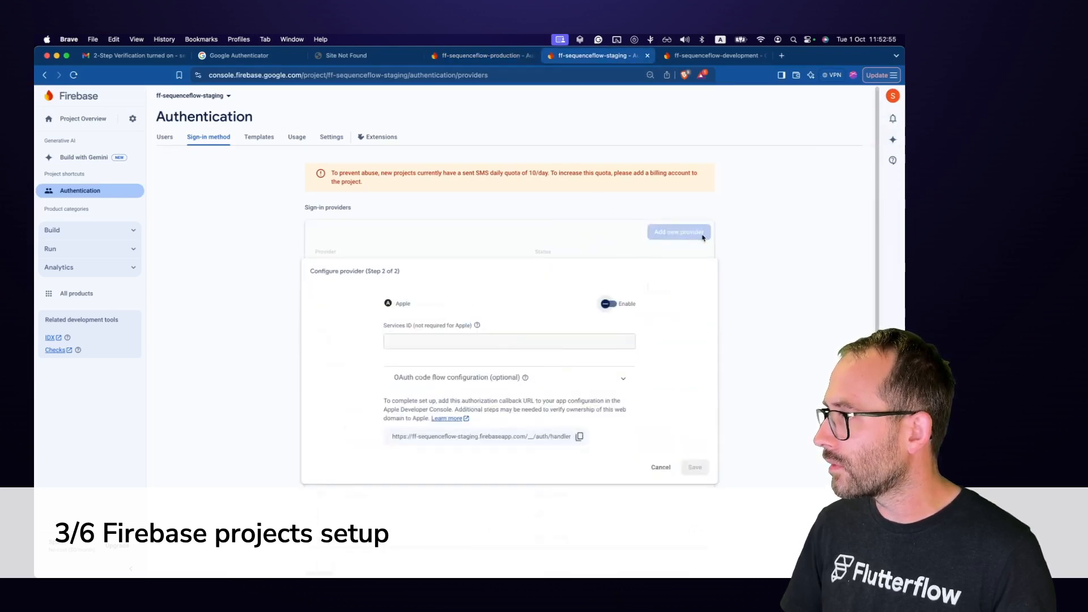
click(611, 305)
click(695, 522)
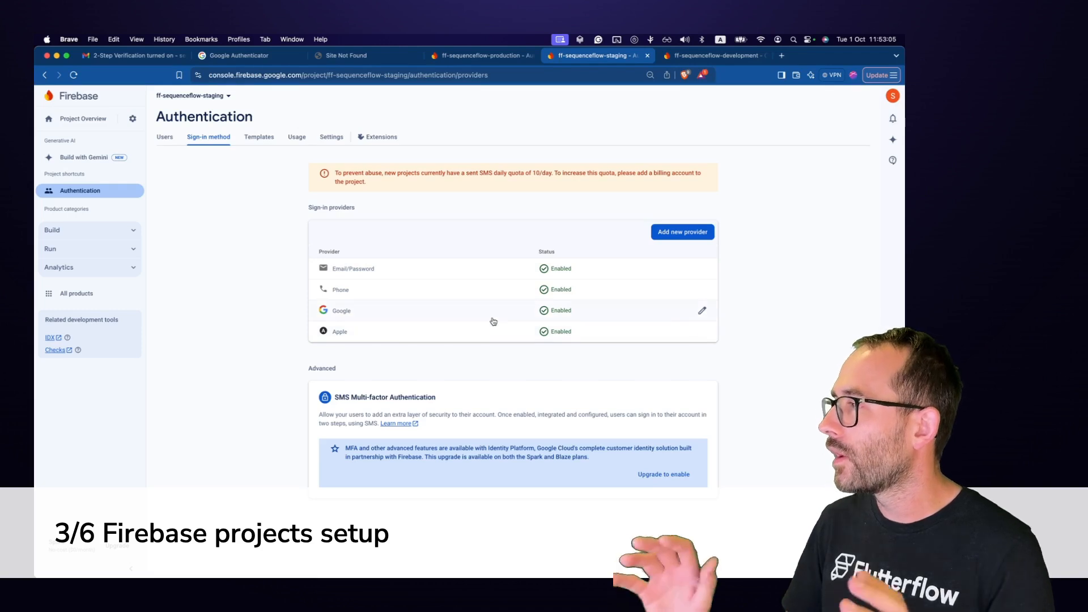
Get Authentication started in the ff-sequenceflow-development project and enable its Email/Password sign-in provider.
click(733, 57)
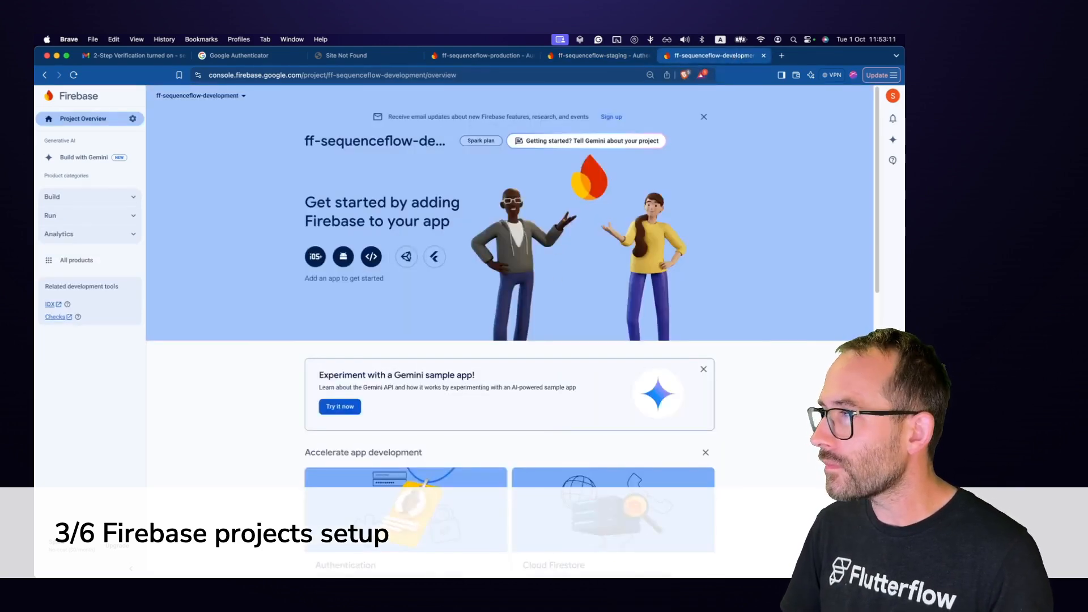
click(105, 196)
click(81, 274)
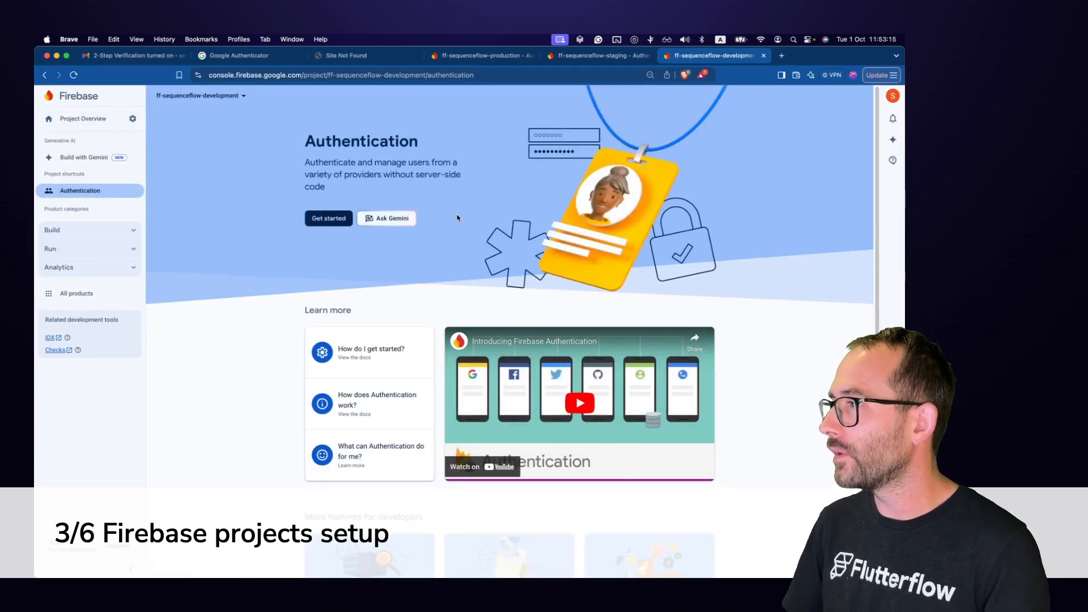
click(320, 222)
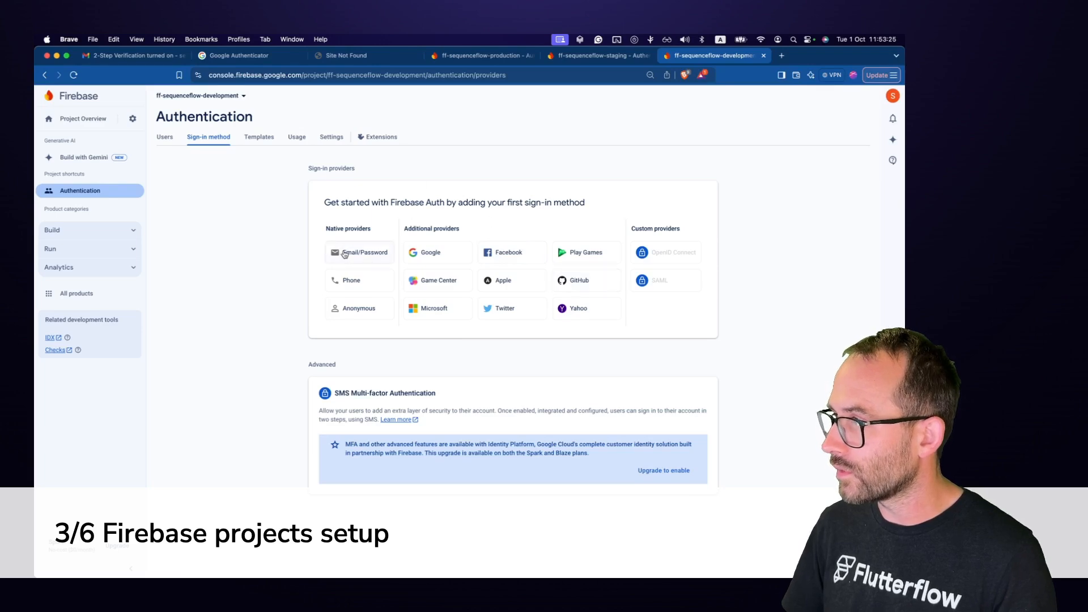
click(346, 253)
click(593, 225)
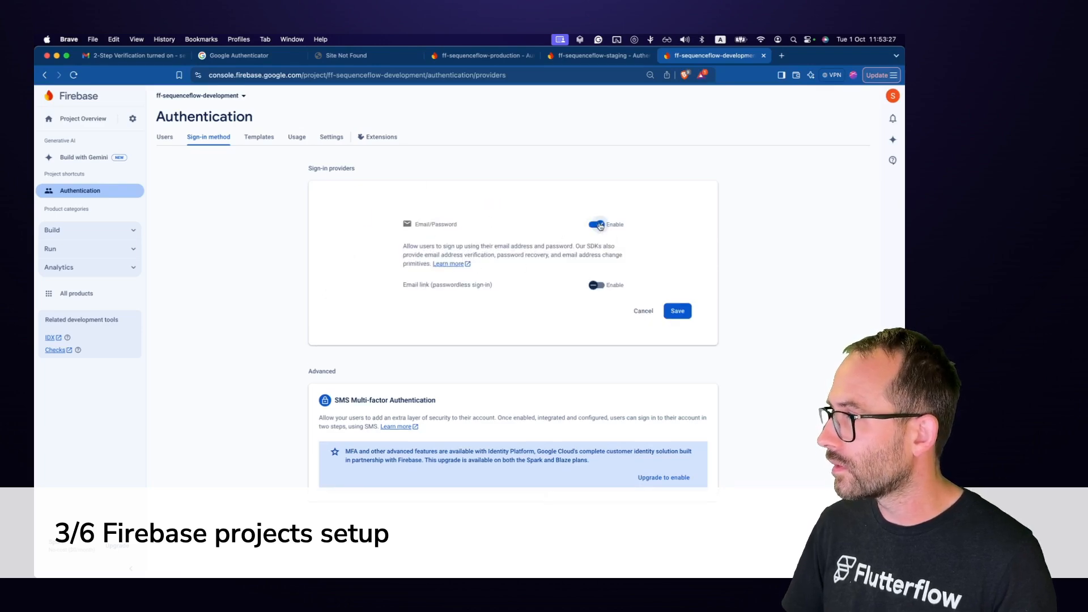
click(678, 312)
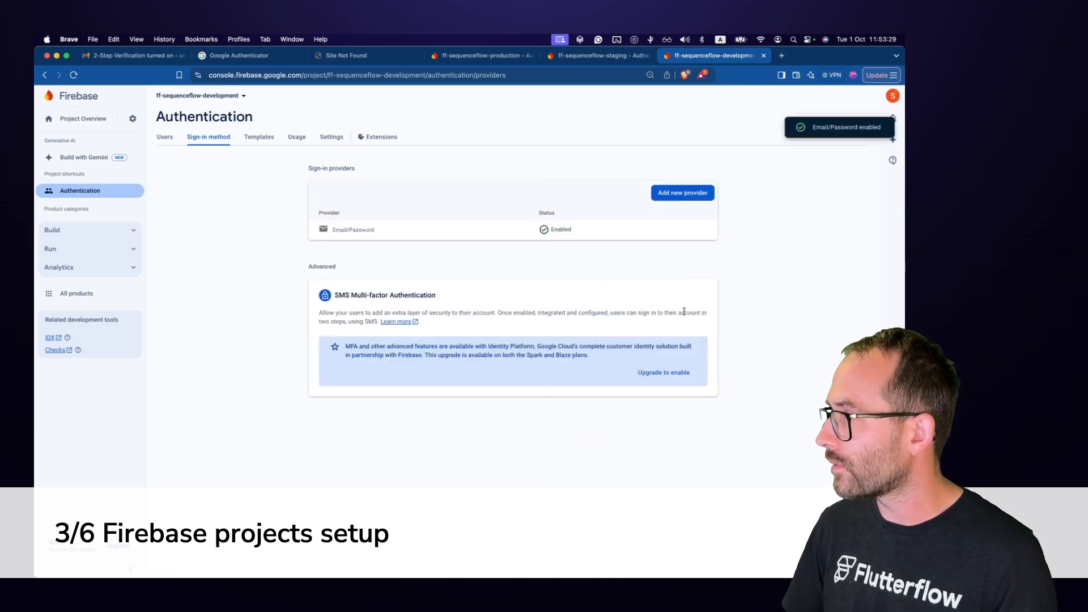
Add Phone as a sign-in provider in the development project, enable it, and save.
click(693, 195)
click(371, 303)
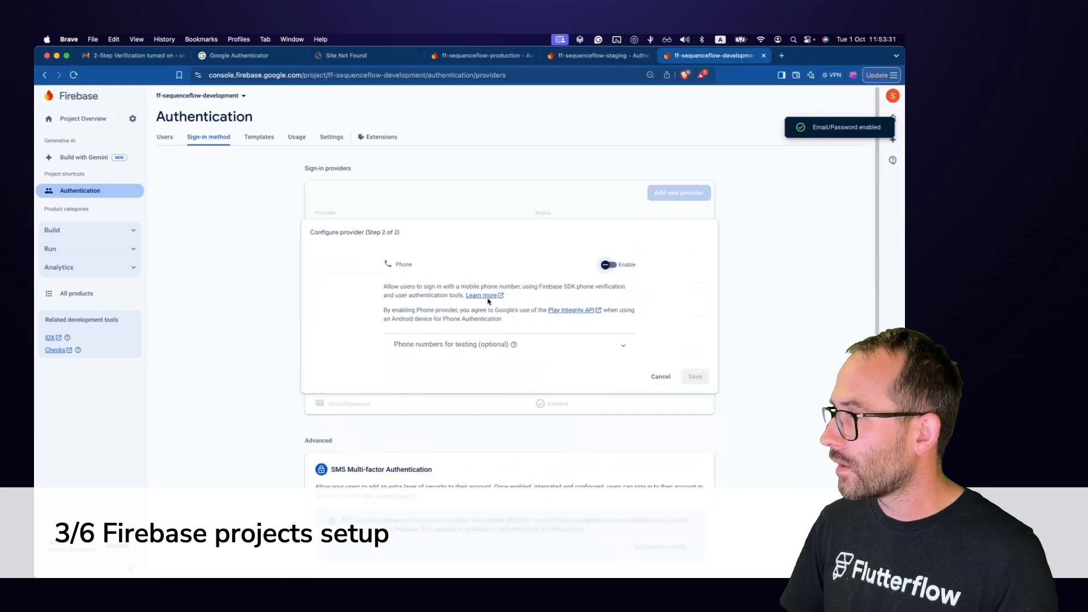
click(605, 264)
click(698, 433)
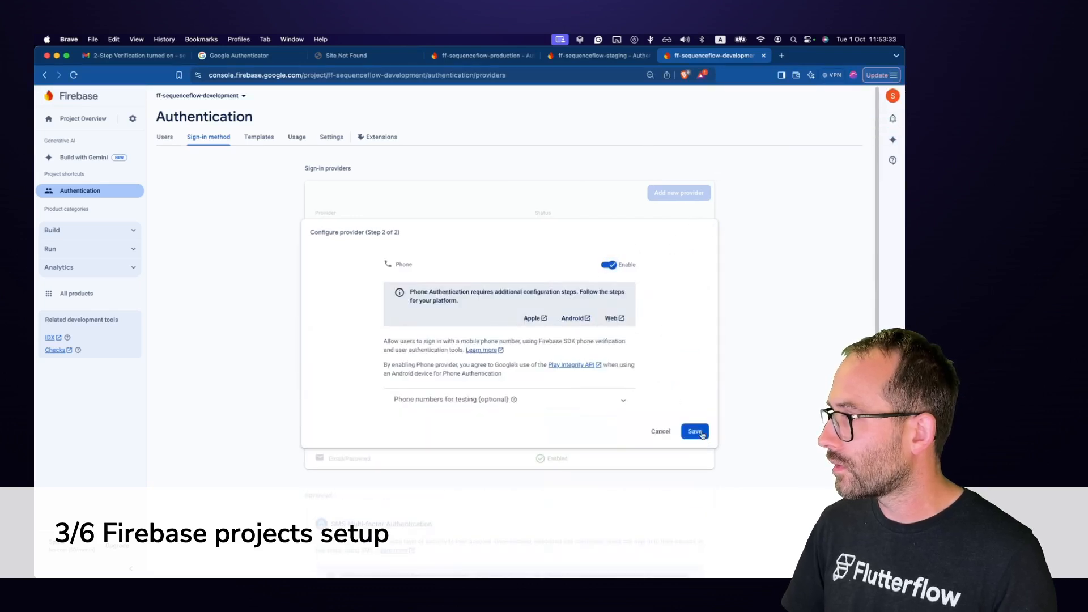
Add and save the Google sign-in provider in the development project with the public-facing name "SequenceFlow Development" and the account's support email.
click(679, 230)
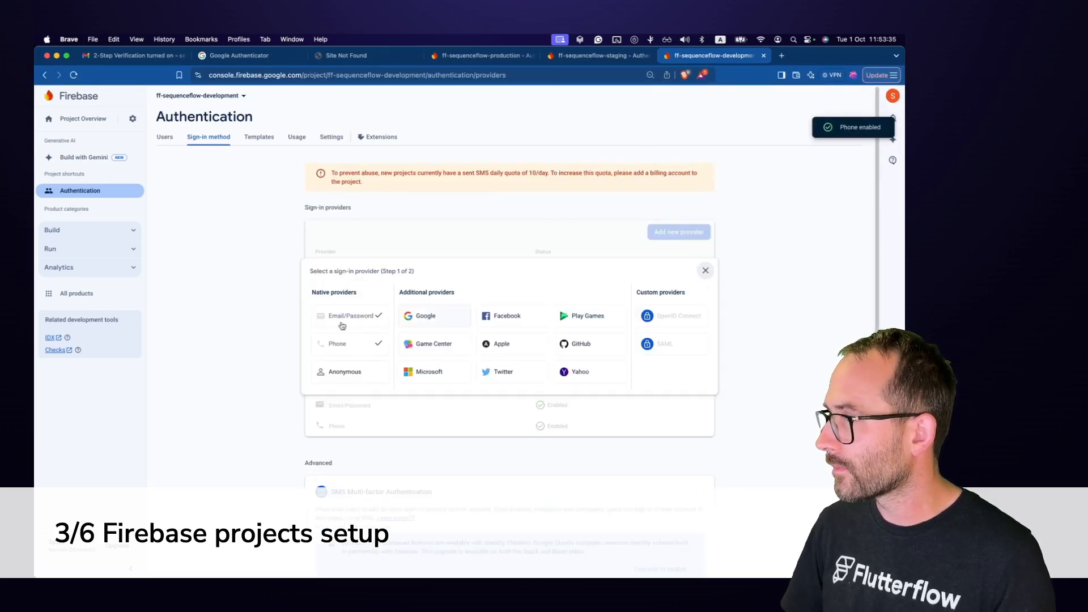
click(417, 318)
click(610, 304)
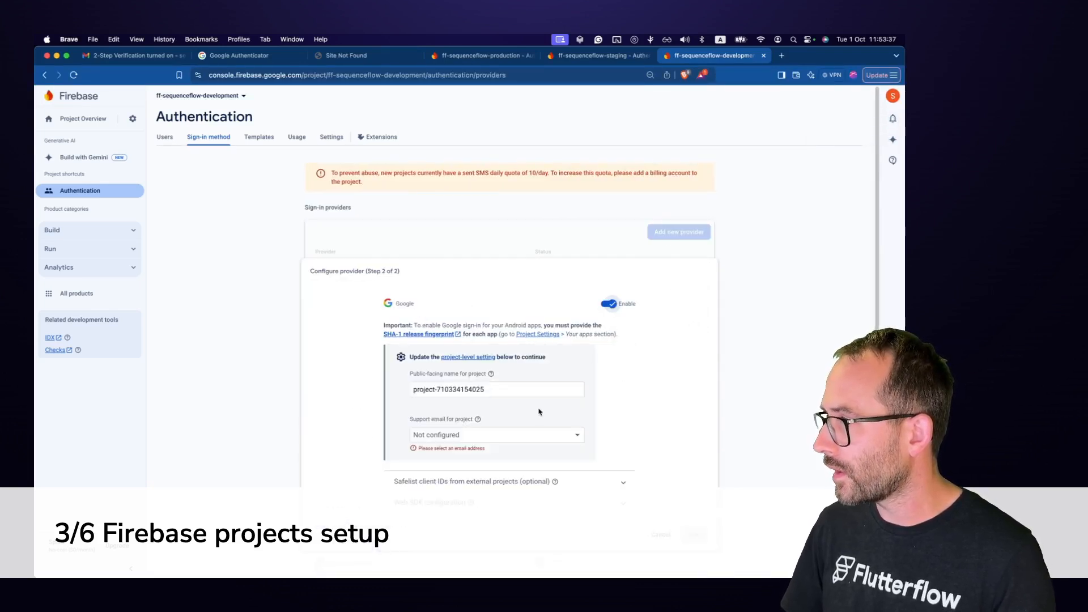
triple_click(536, 390)
text(SequenceFlow Development)
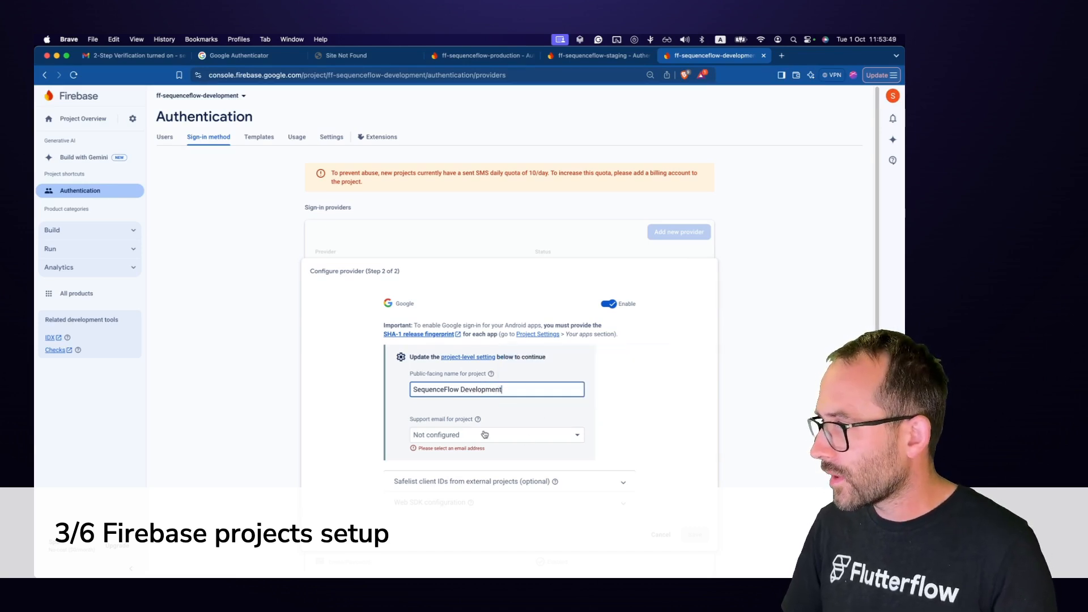
click(567, 440)
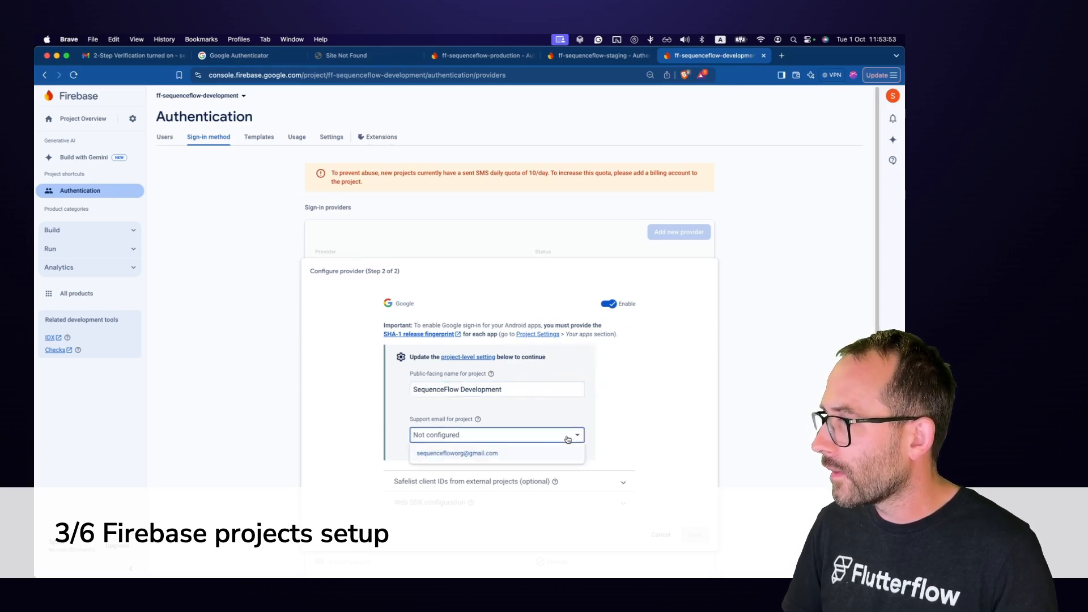
click(533, 456)
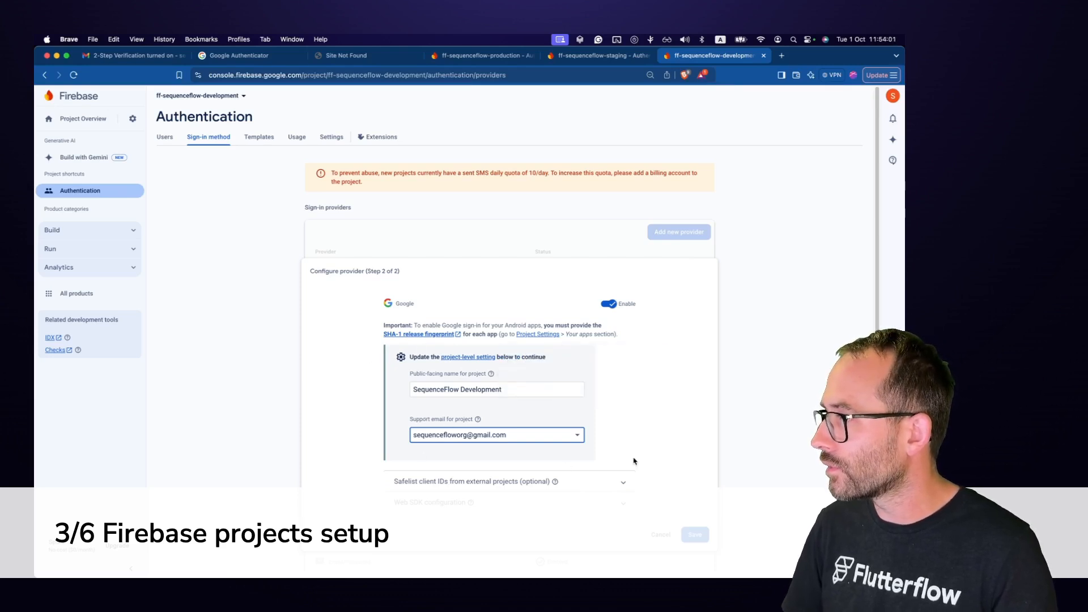
click(696, 535)
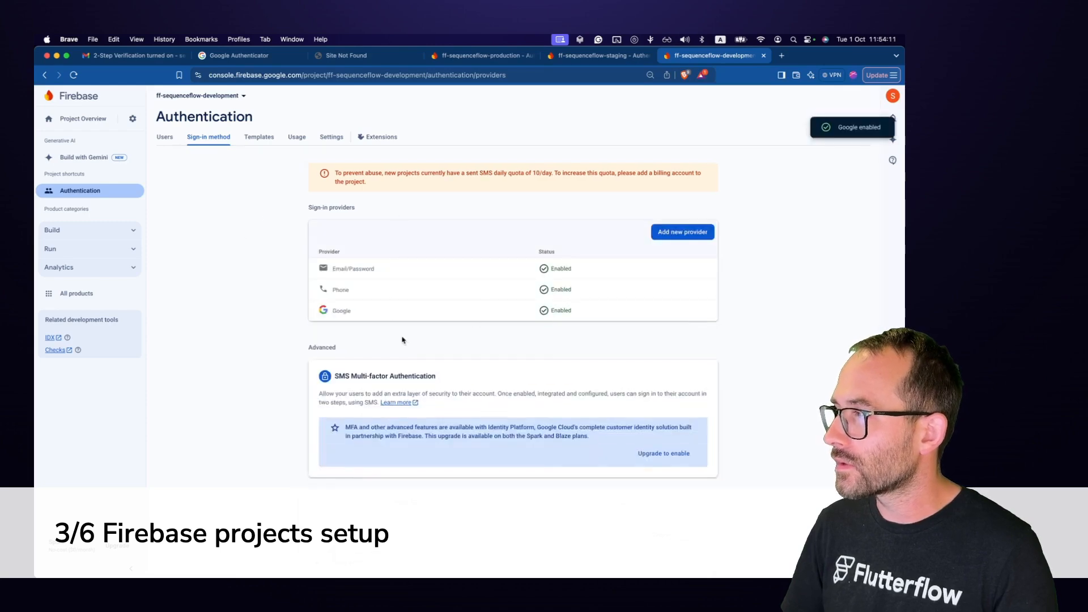
Add, enable and save the Apple sign-in provider in the development project, and review the provider lists of all three projects.
click(684, 233)
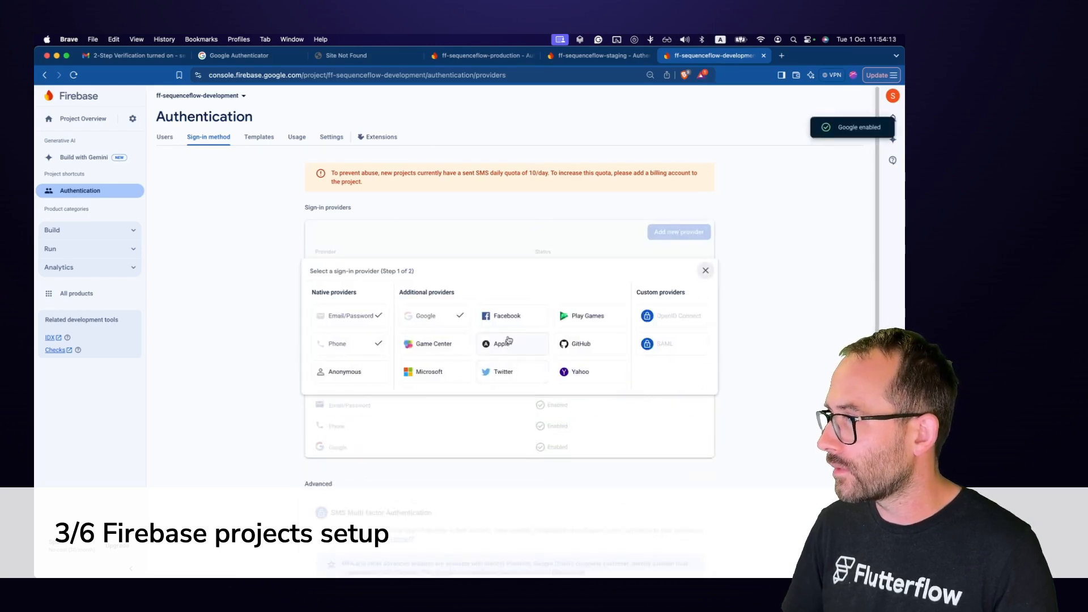
click(508, 340)
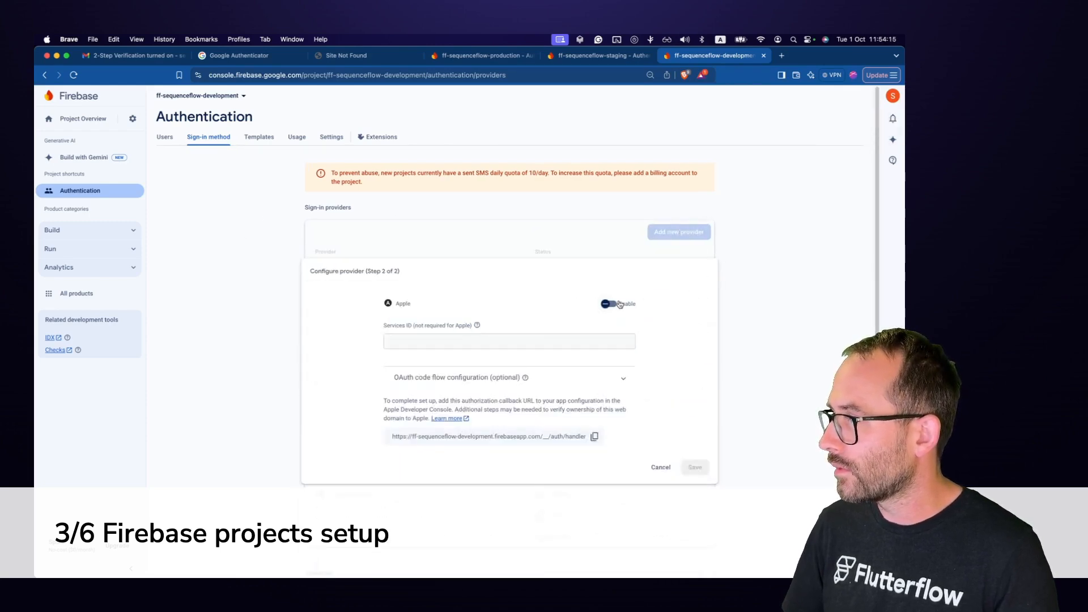
click(617, 304)
click(704, 523)
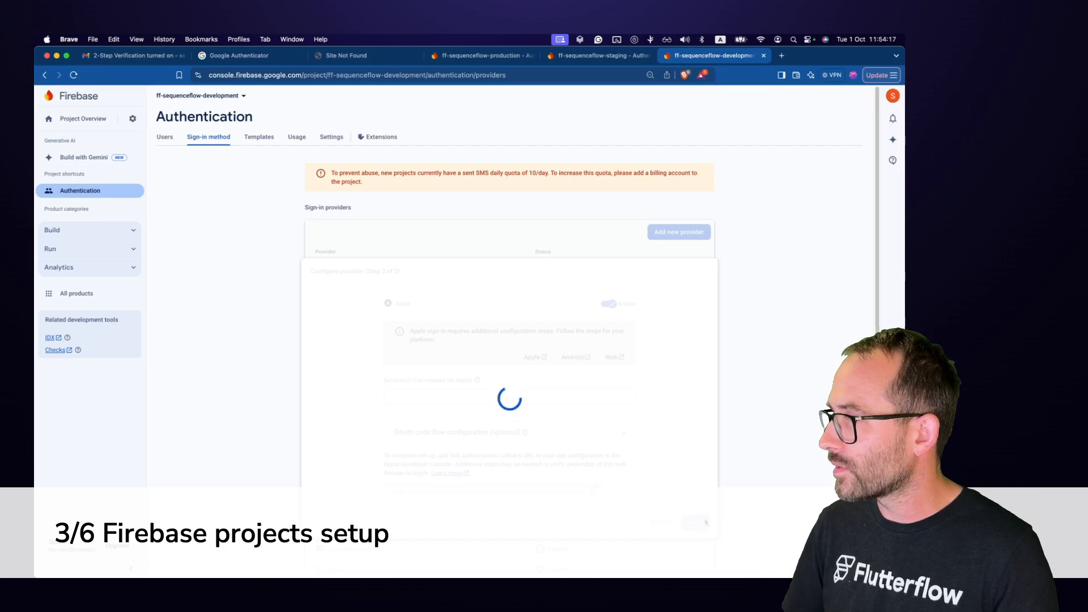
click(510, 56)
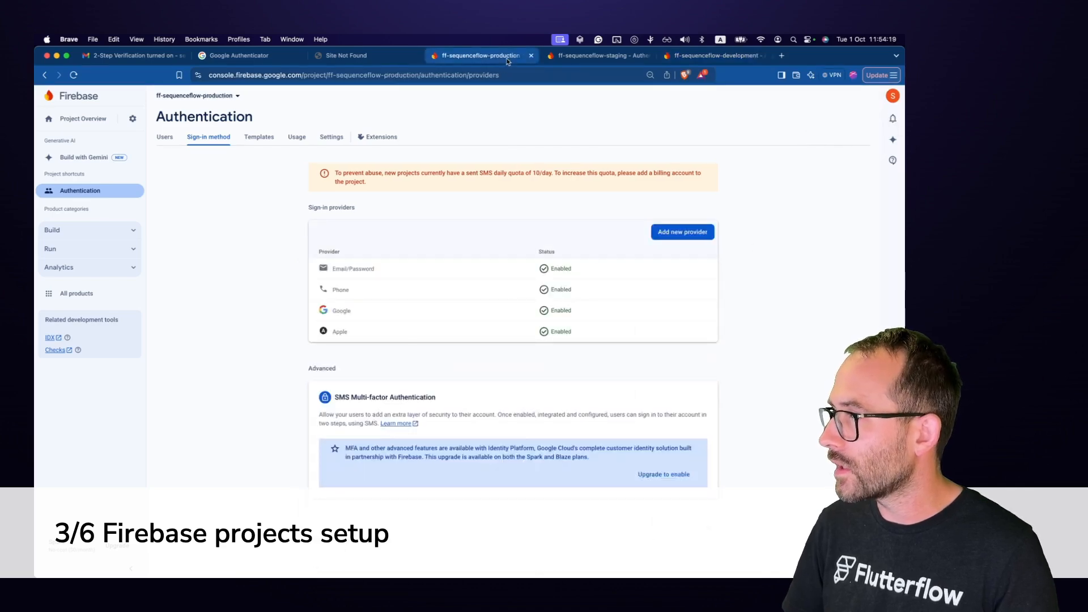
click(597, 57)
click(701, 57)
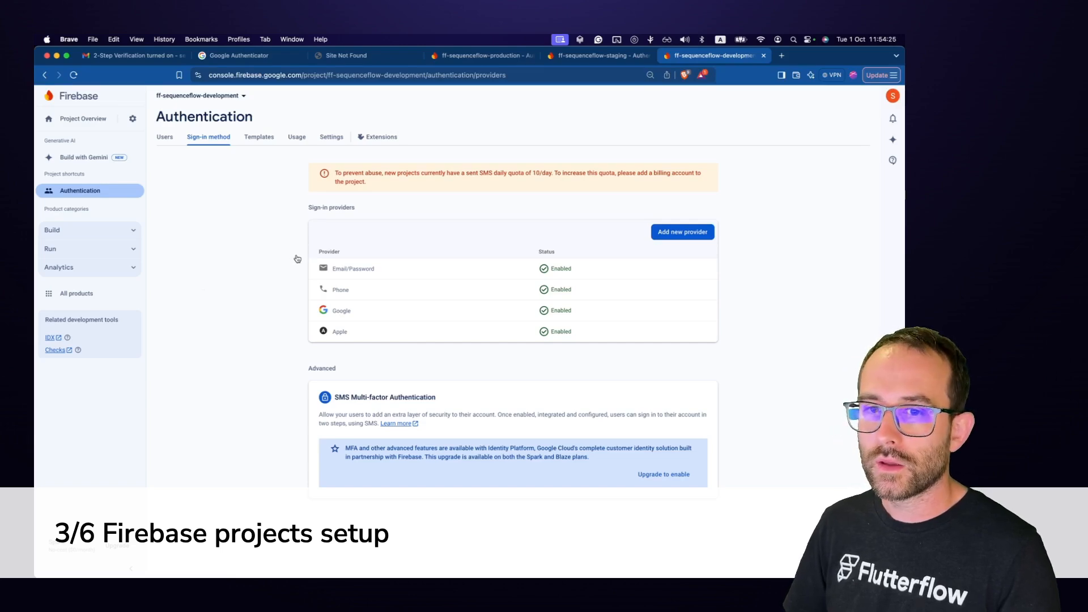
Switch to FlutterFlow and review the project's Authentication settings and its Firebase connection settings.
key(super+Tab)
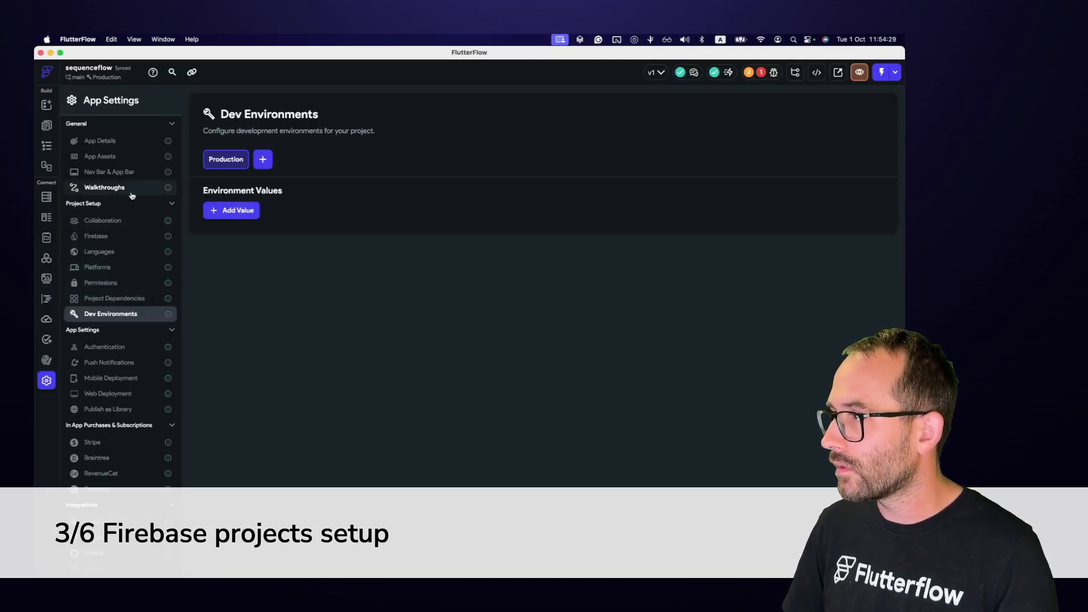
click(130, 351)
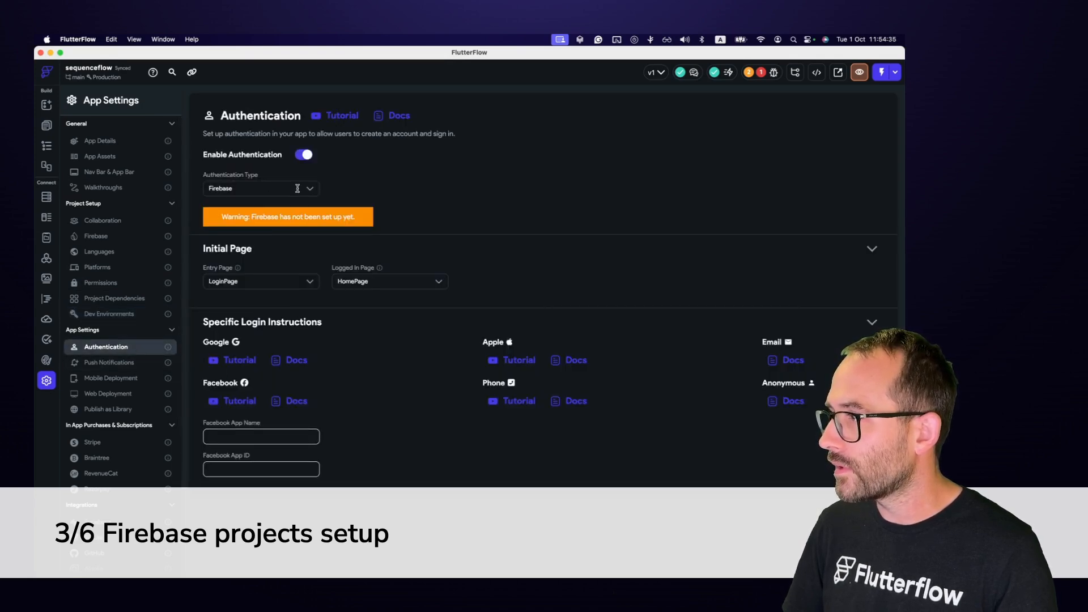
click(113, 236)
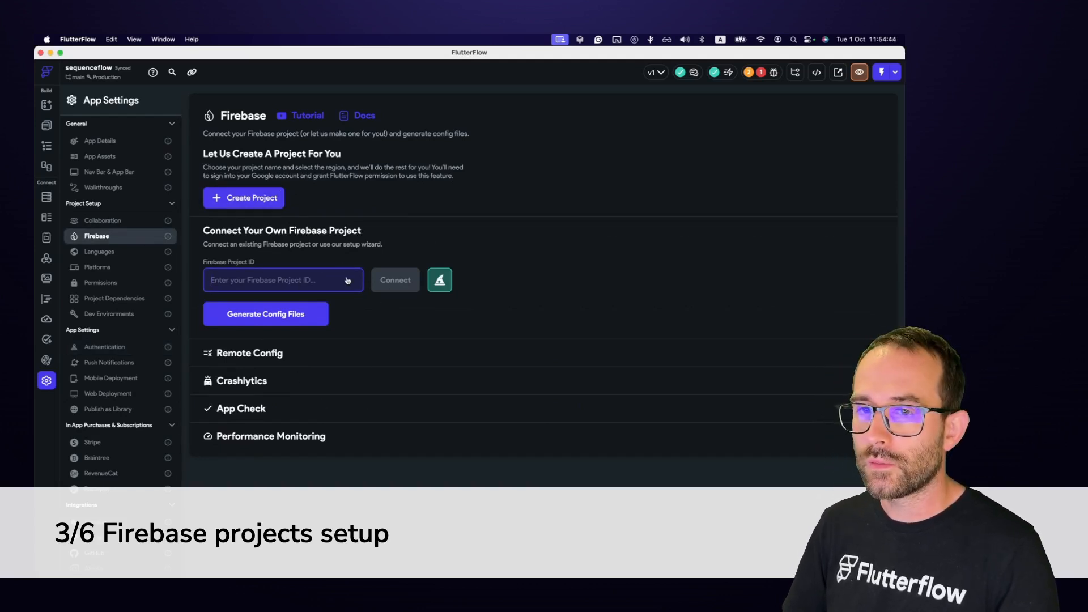
Switch to the browser and start adding a member under the ff-sequenceflow-production project's users and permissions.
key(super+Tab)
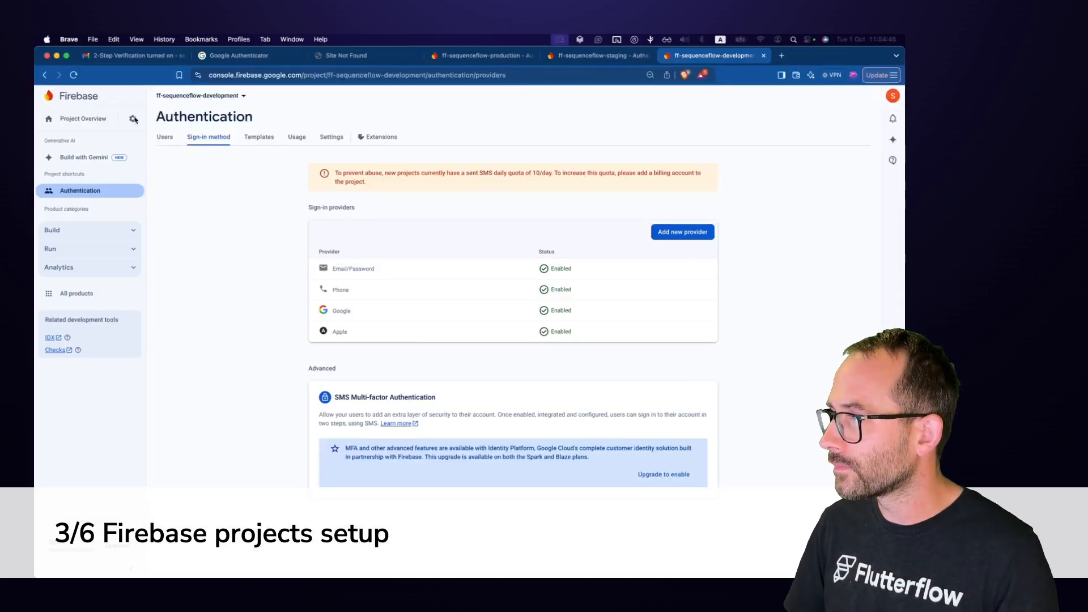
click(443, 64)
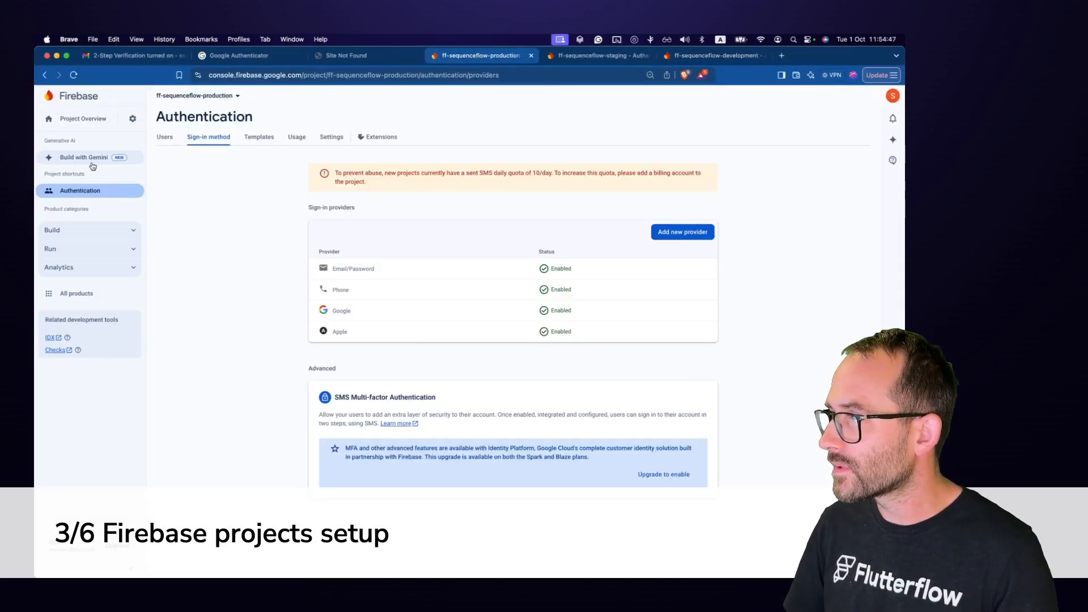
click(133, 118)
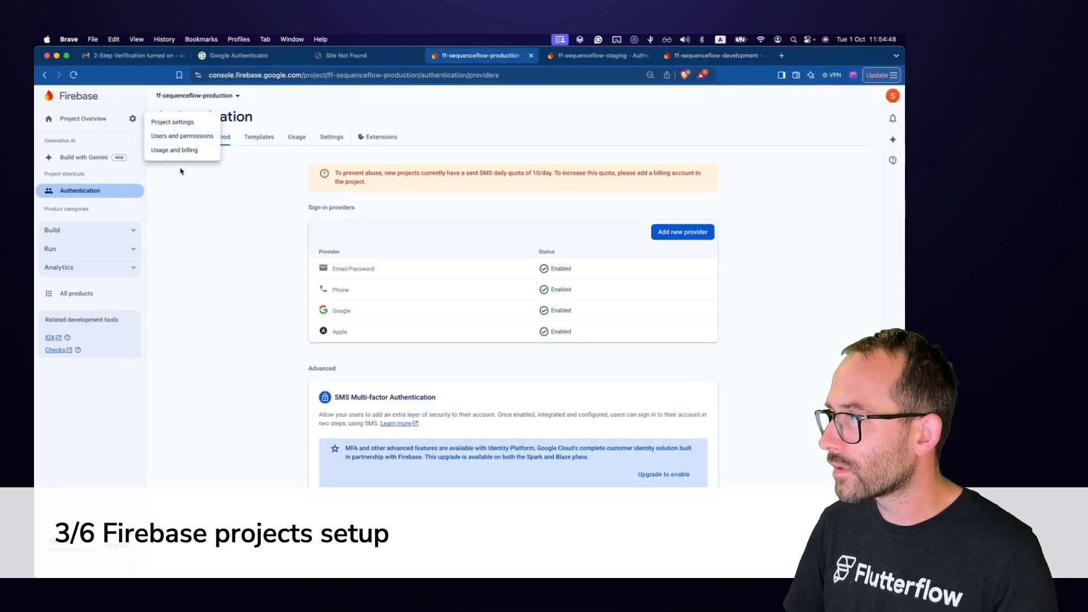
click(187, 138)
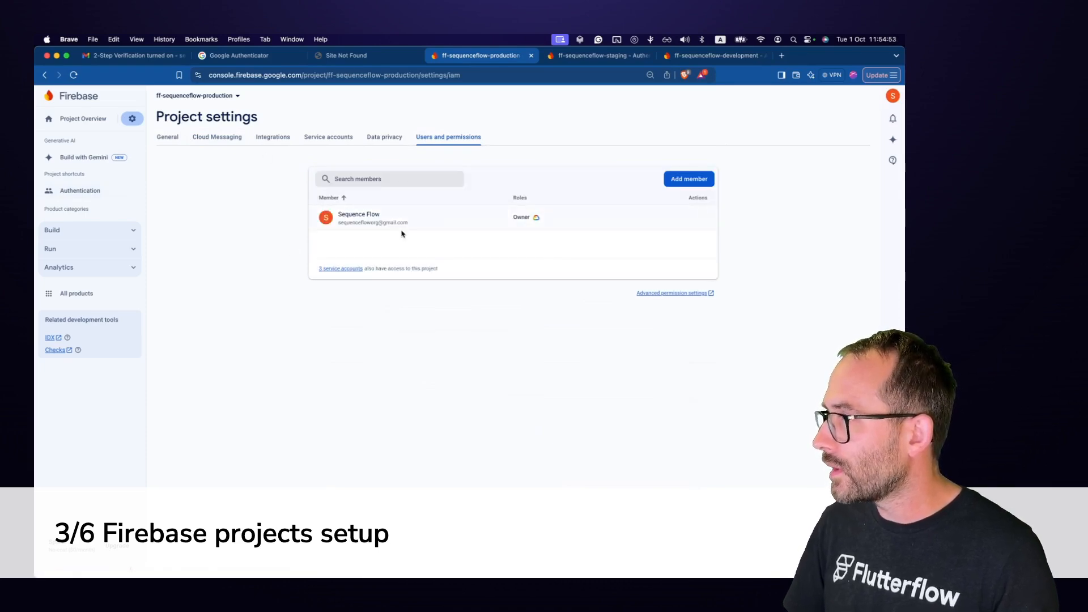
click(698, 182)
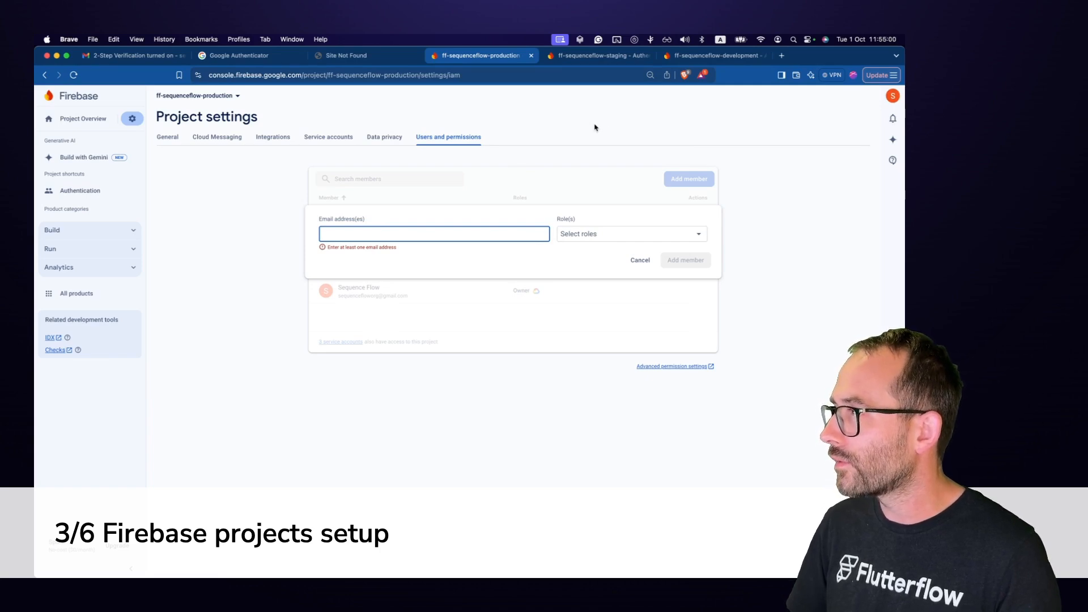
Open the FlutterFlow documentation site, docs.flutterflow.io, in a new browser tab.
click(781, 55)
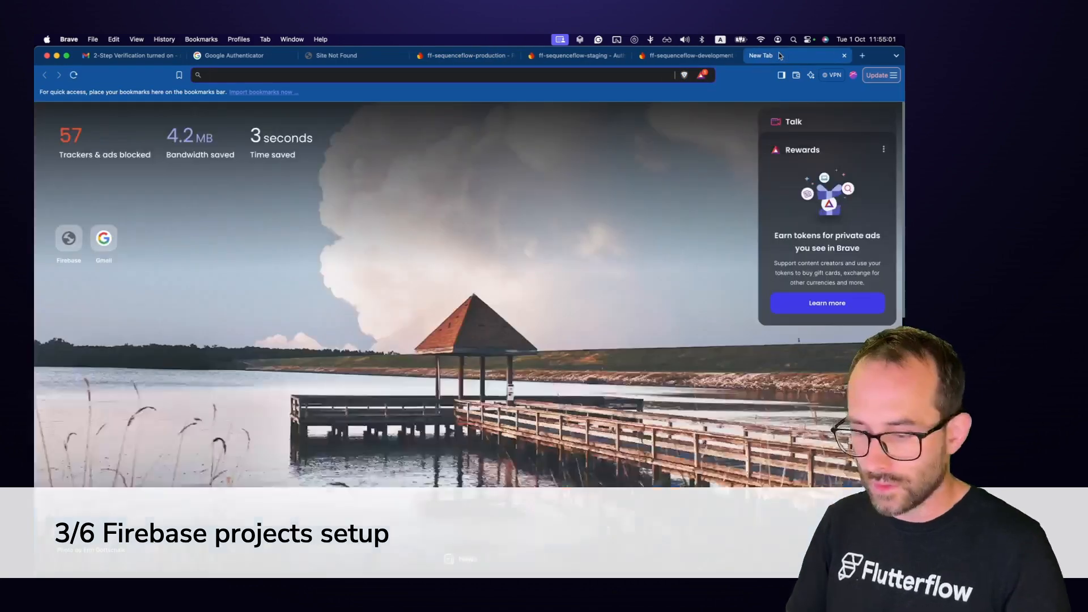
text(docs.)
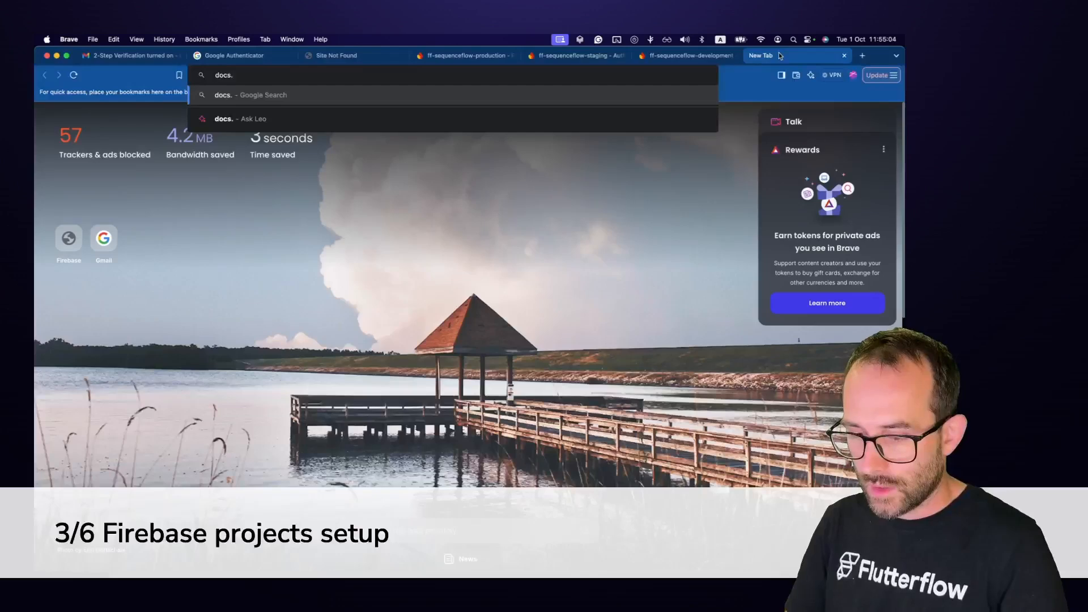
text(flutterflo)
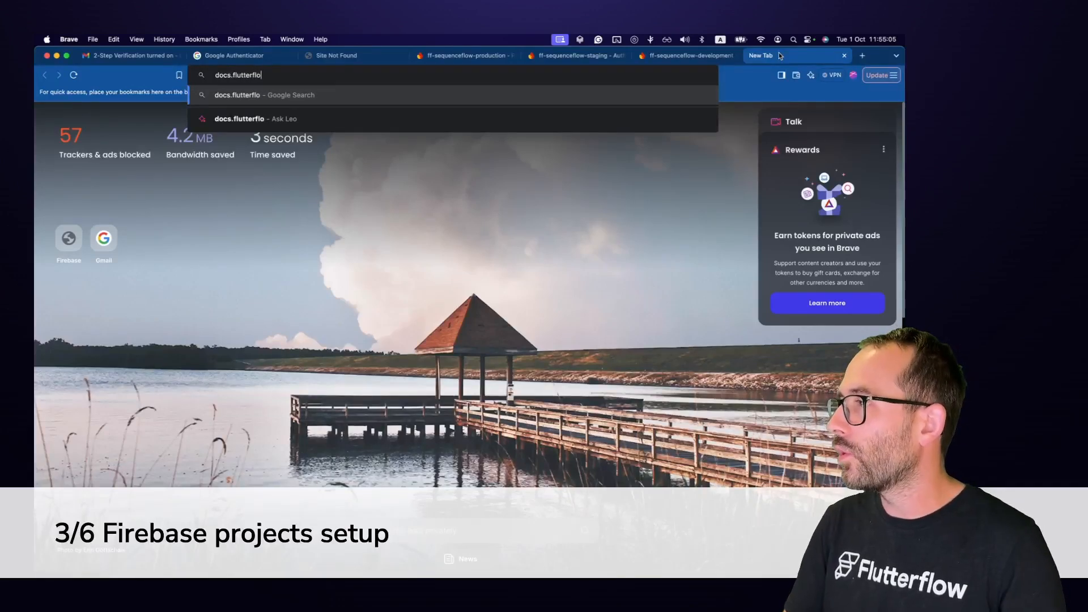
text(w.io)
key(Return)
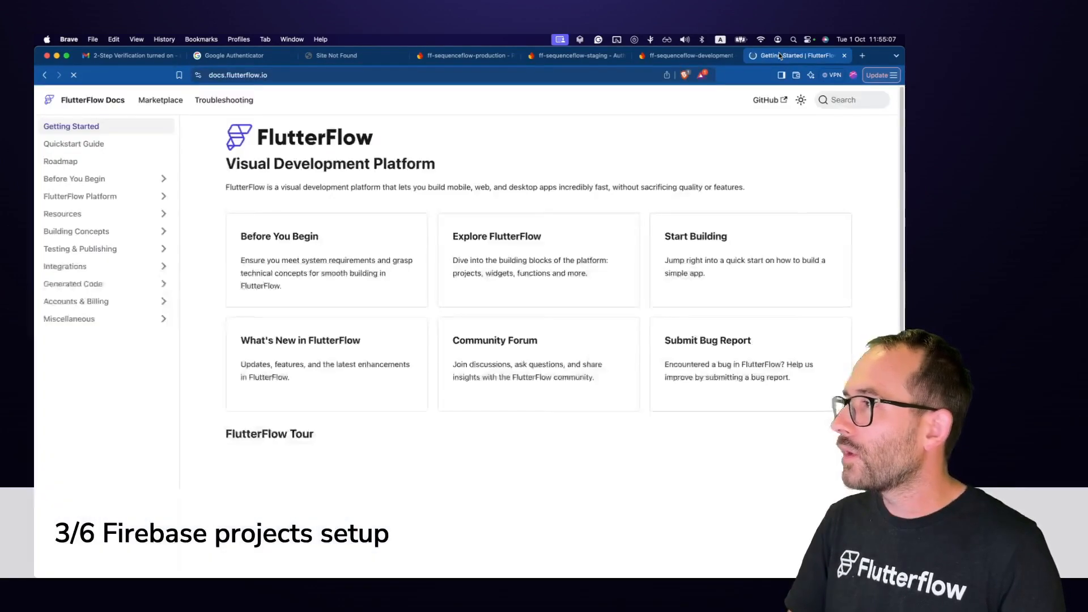
Search the documentation for "firebase", open the Connect to Firebase article and read through its connection instructions.
key(super+k)
text(f)
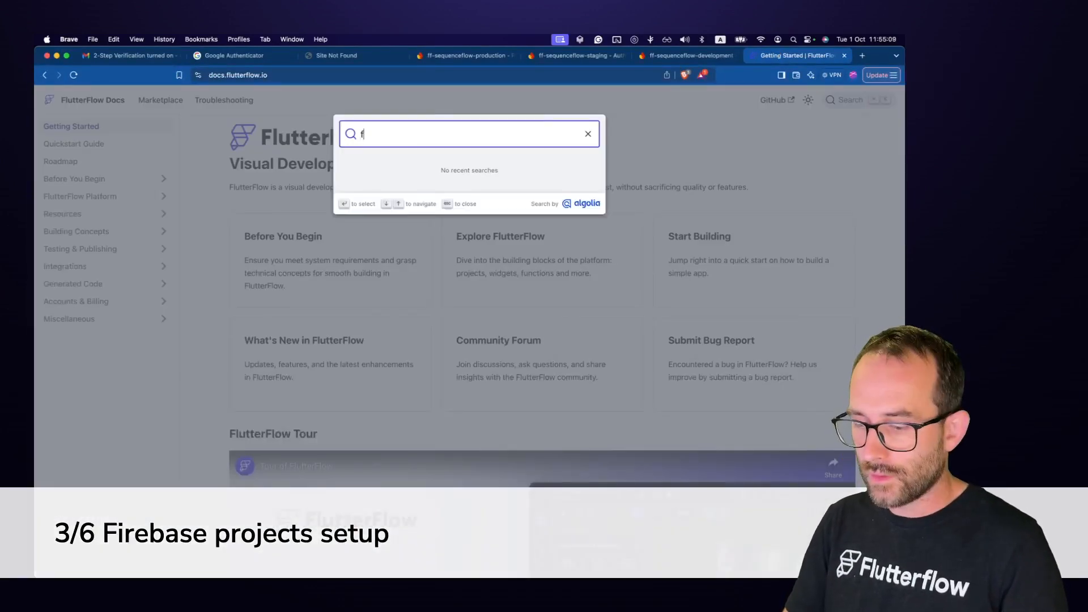
text(irebase)
key(Down)
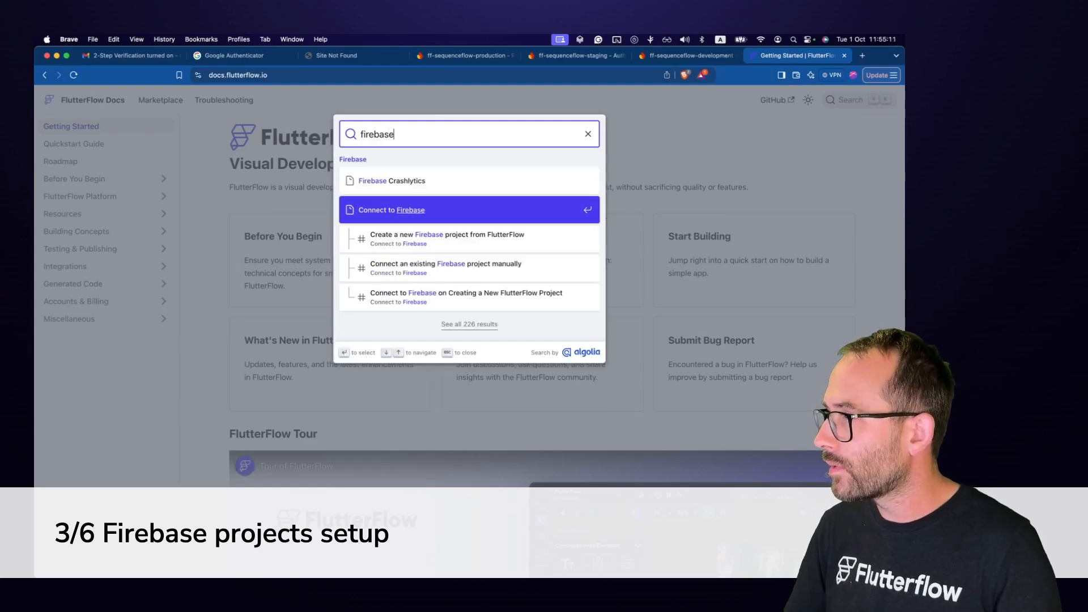
key(Return)
scroll(427, 425, down, 20)
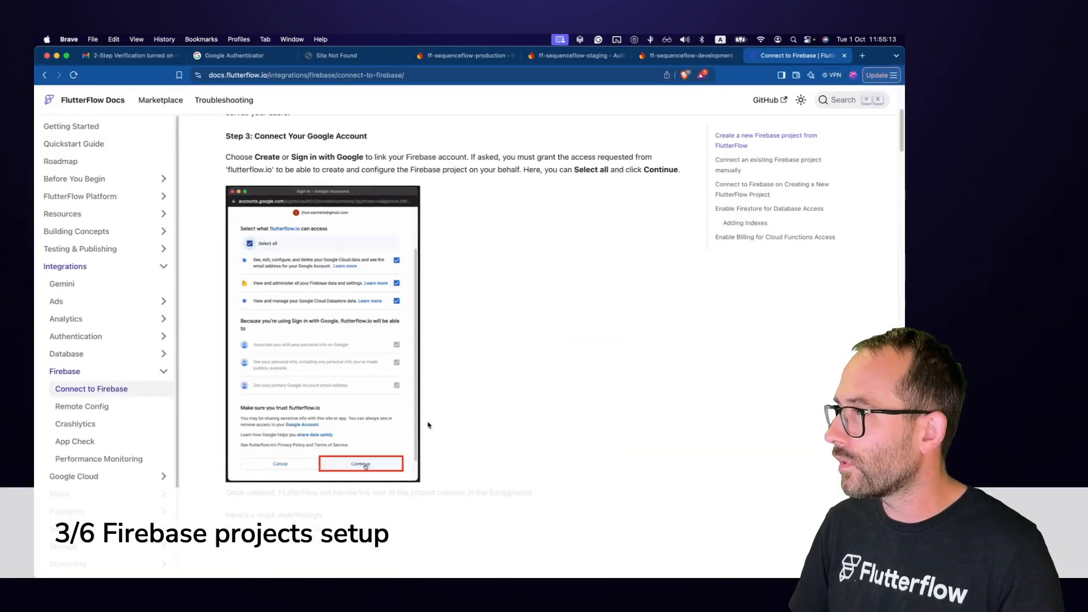
scroll(402, 362, down, 15)
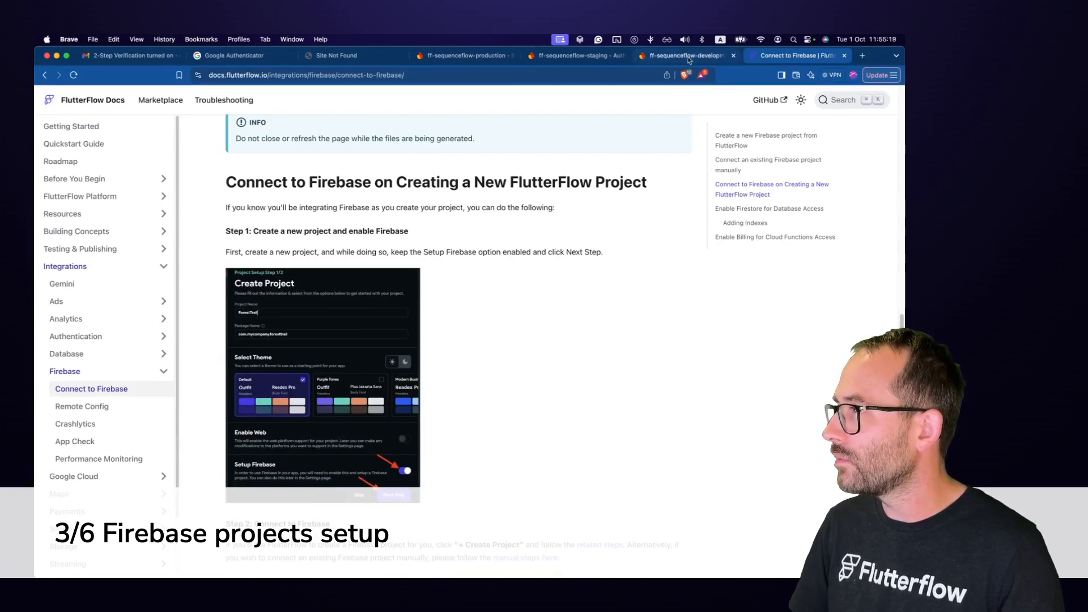
Add FlutterFlow's Firebase e-mail address as a member of the production project with the Editor role.
click(464, 56)
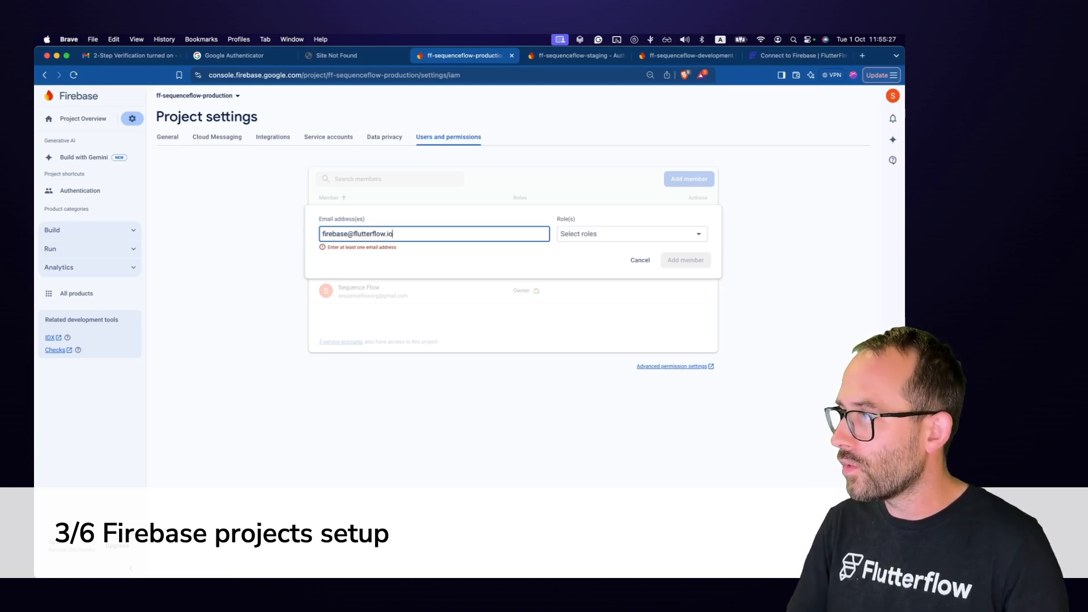
key(super+a)
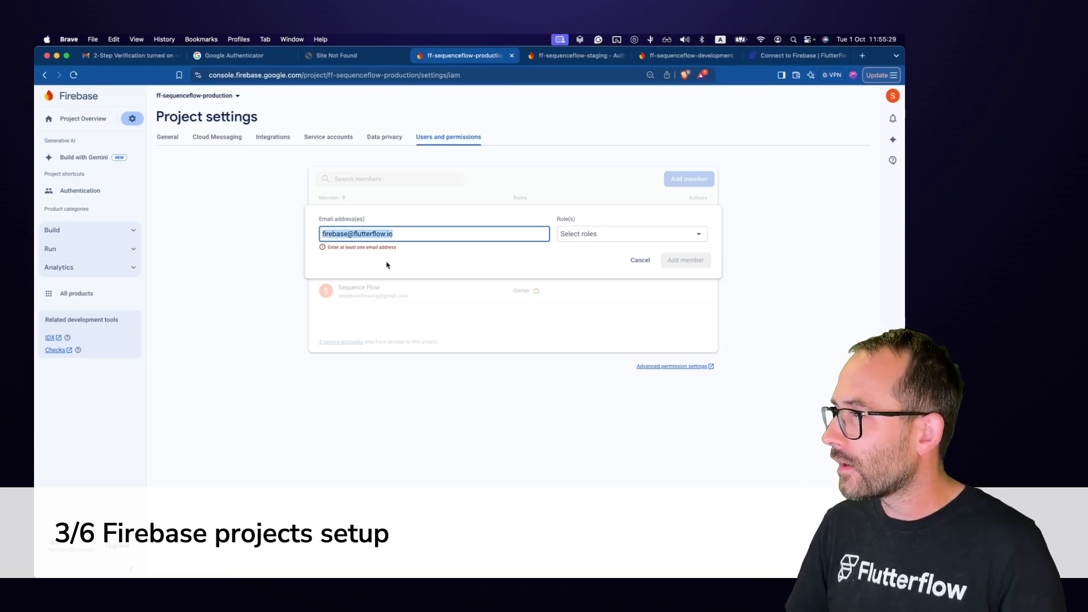
key(Right)
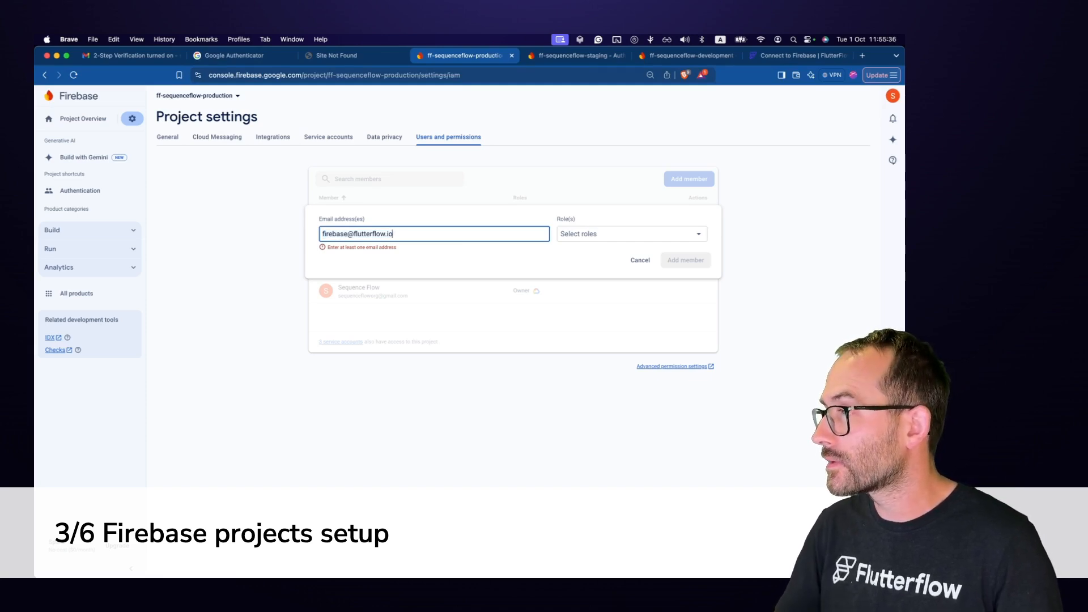
key(Return)
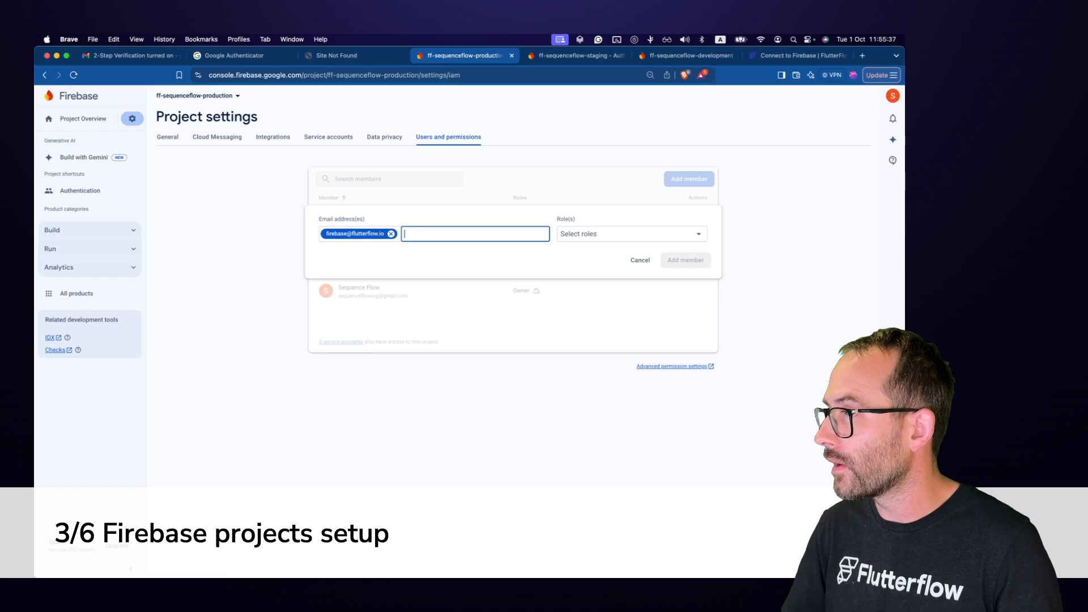
click(581, 244)
click(575, 263)
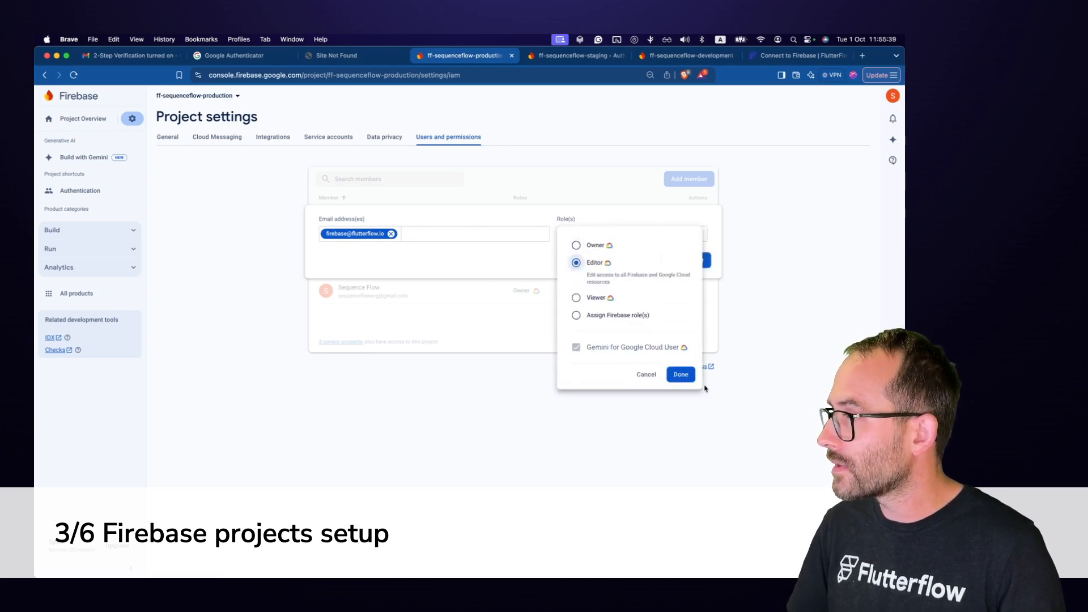
click(691, 378)
click(695, 266)
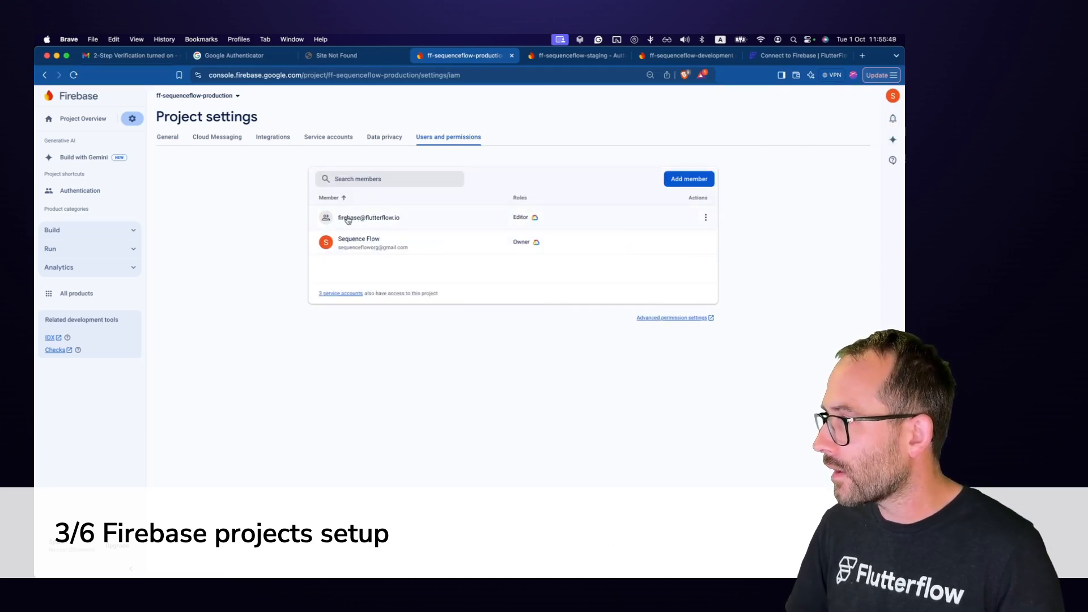
Open the production project's advanced permission settings in Google Cloud and accept the Terms of Service without subscribing to email updates.
click(697, 318)
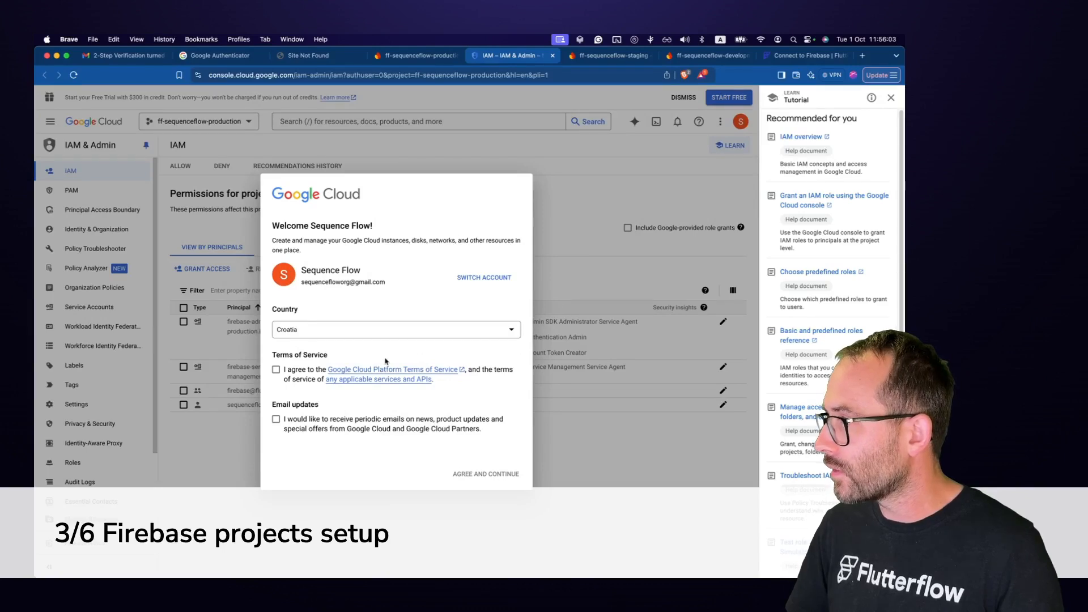
click(276, 369)
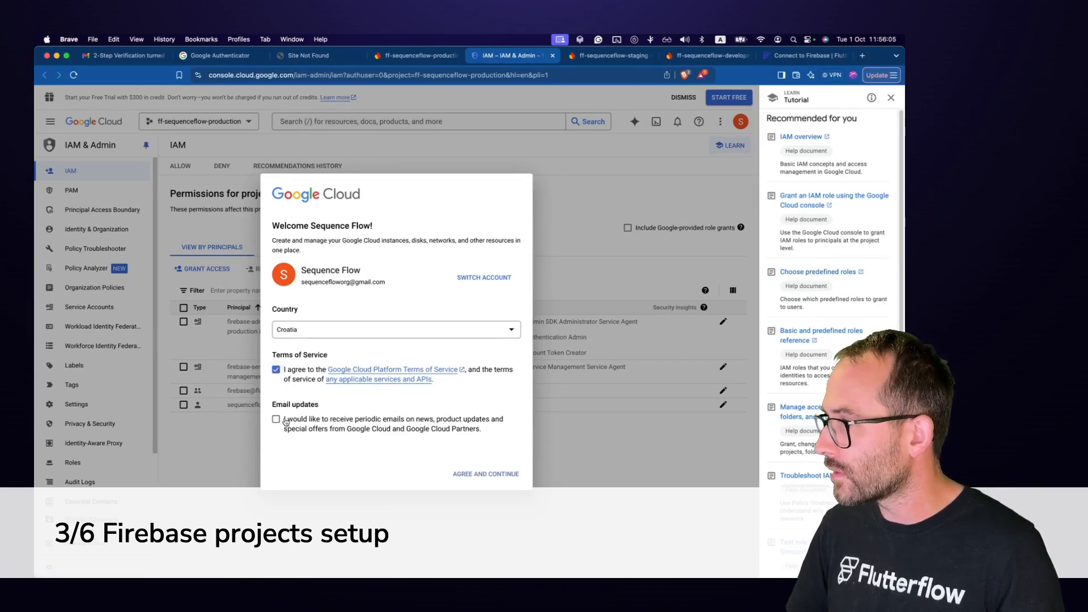
click(486, 474)
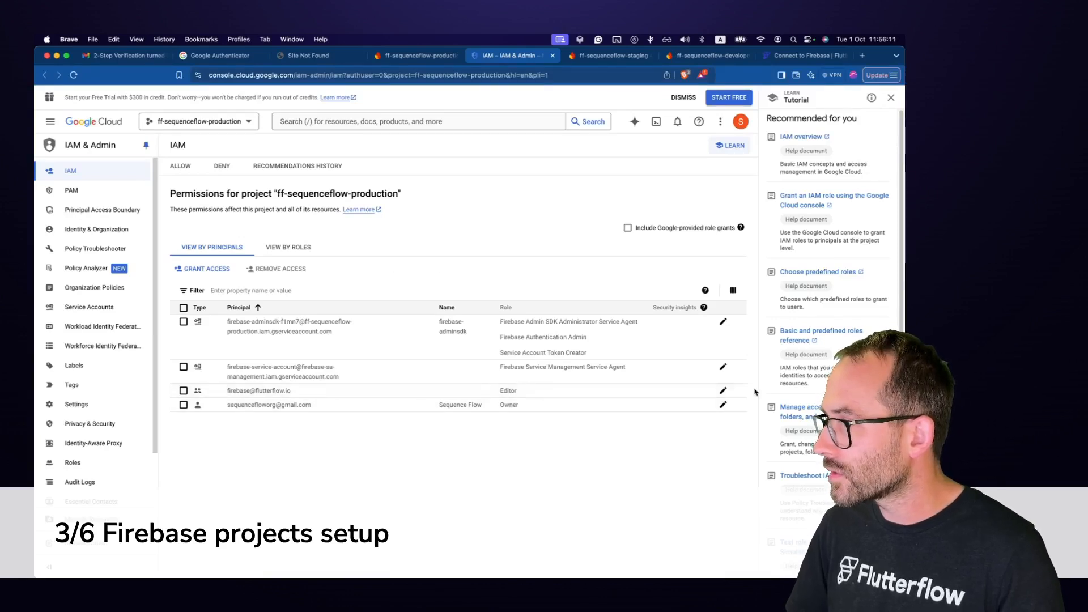
Edit the FlutterFlow member's access to ff-sequenceflow-production and add the Cloud Functions Admin role.
click(722, 390)
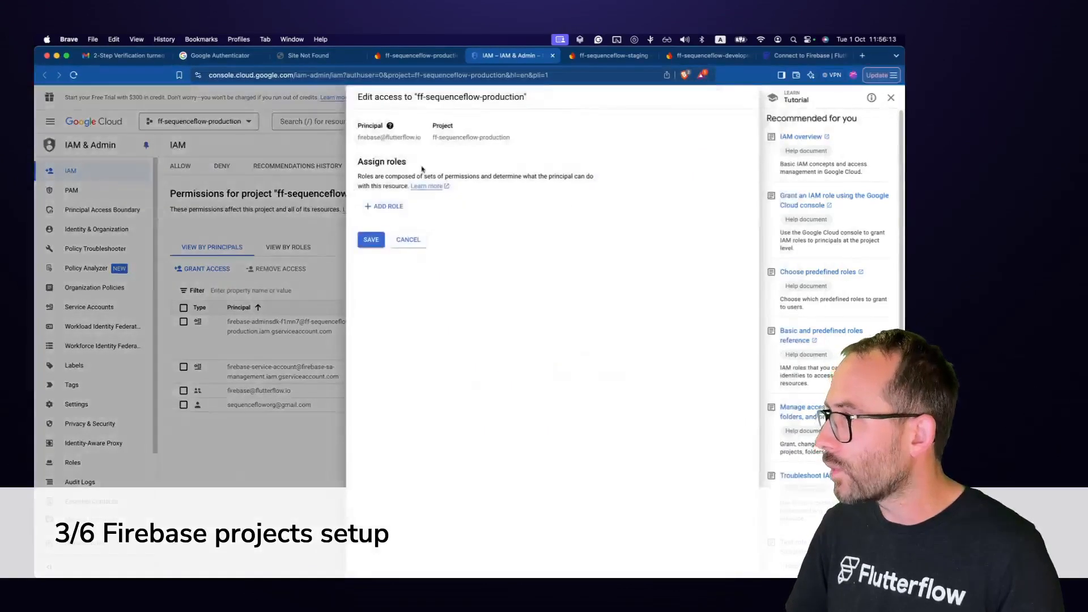
click(396, 260)
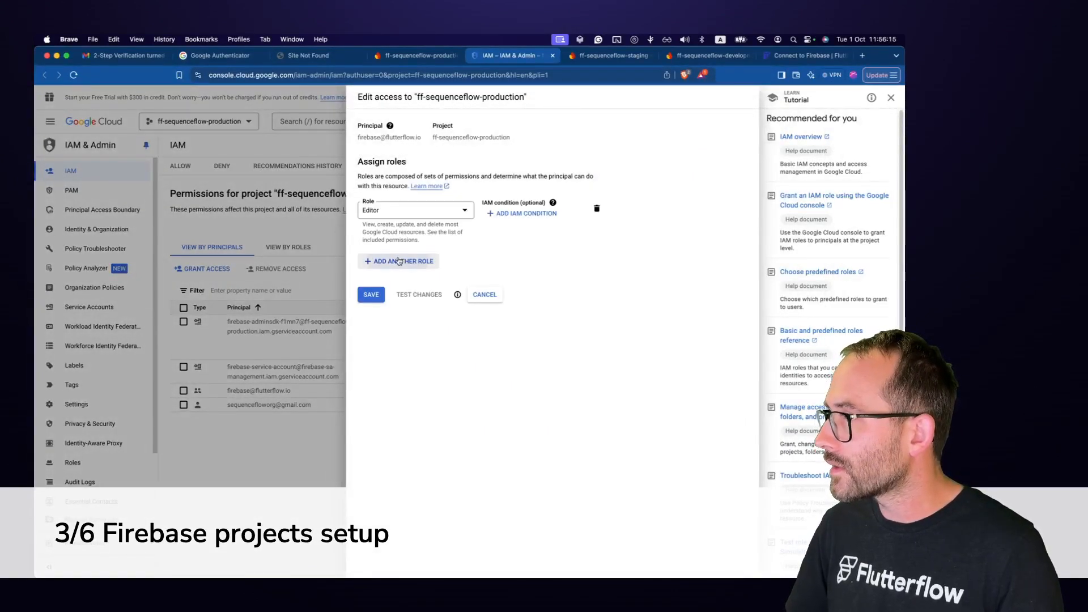
click(411, 266)
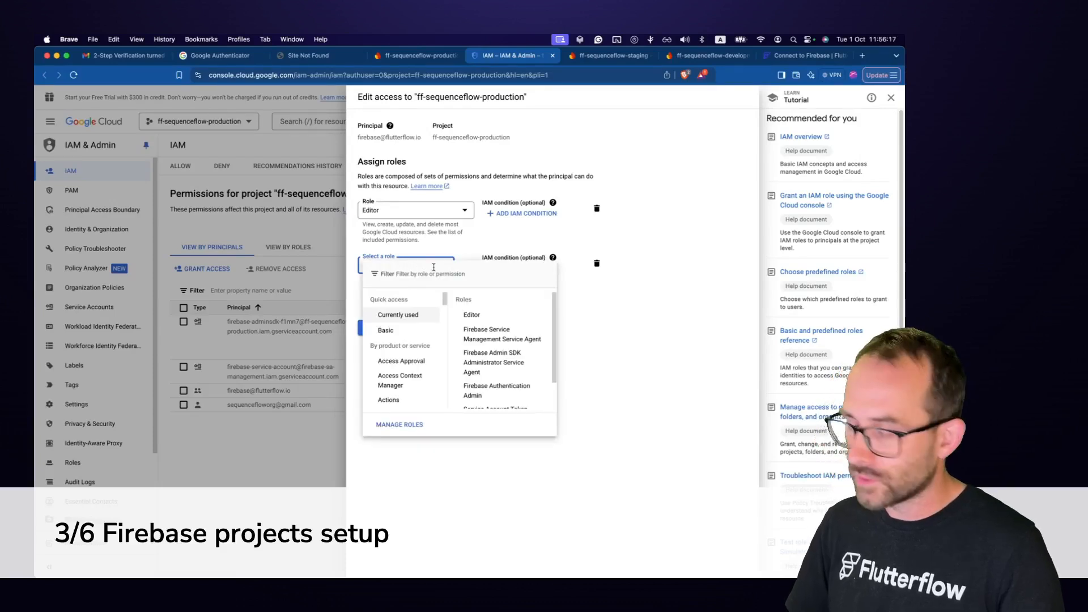
text(C)
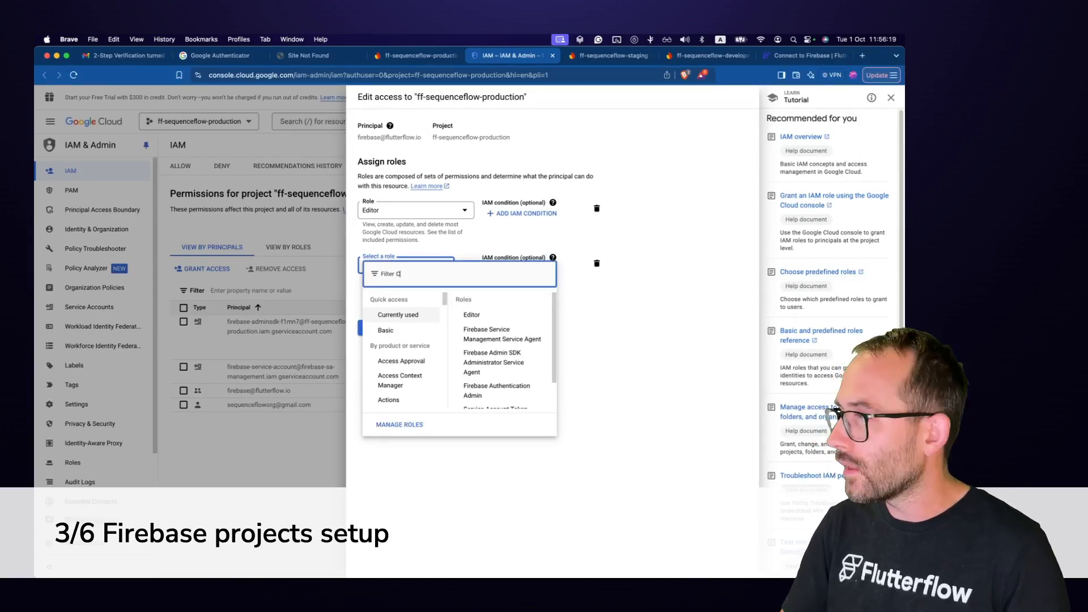
text(loud Func)
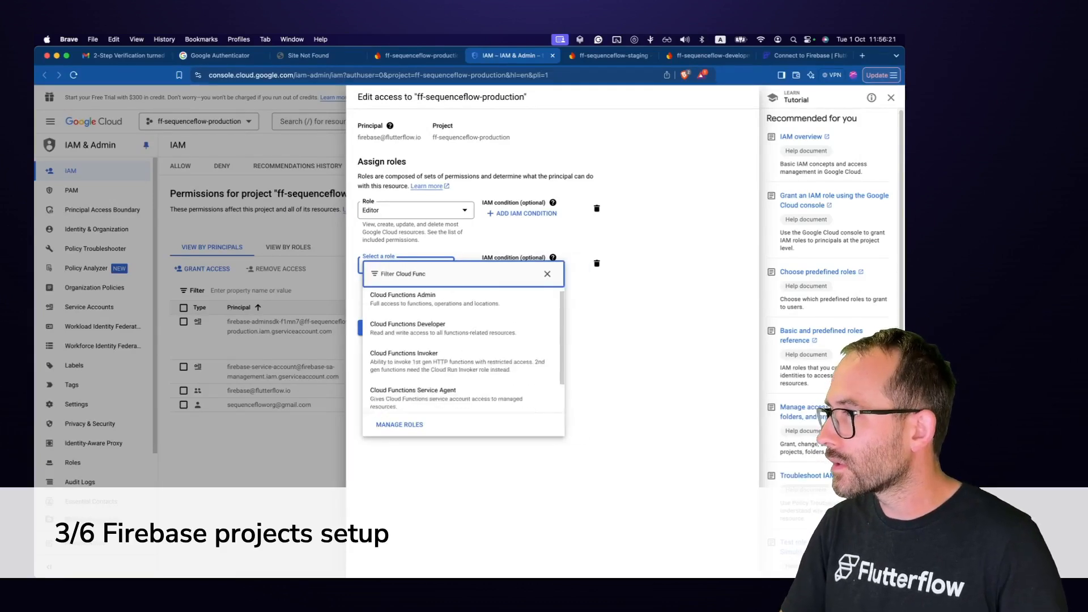
click(436, 305)
Add Service Account User as a further role for the FlutterFlow member in the production project.
click(401, 309)
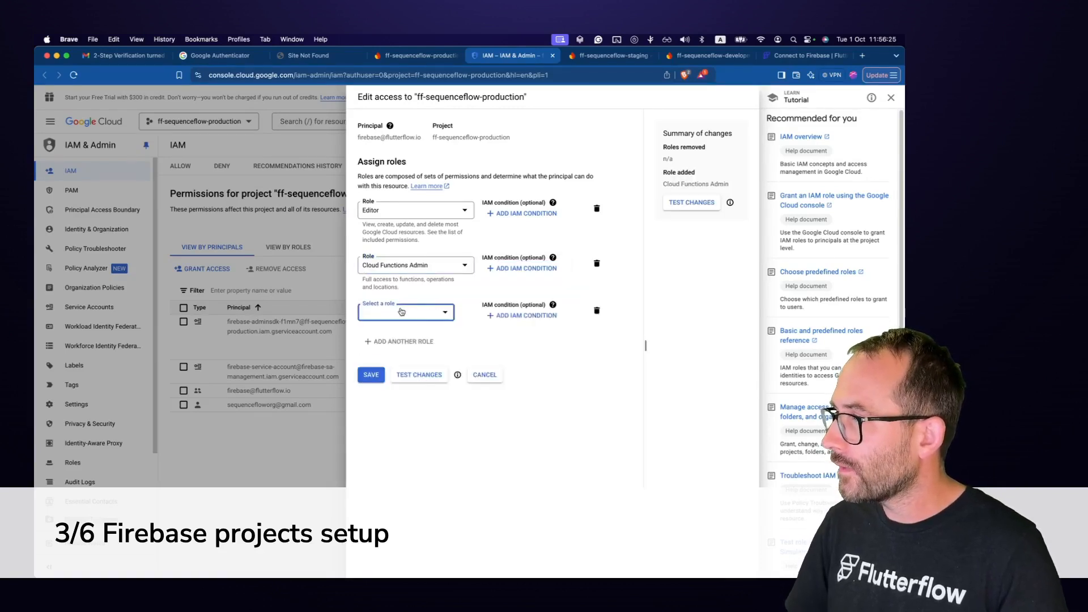
click(411, 315)
text(Se)
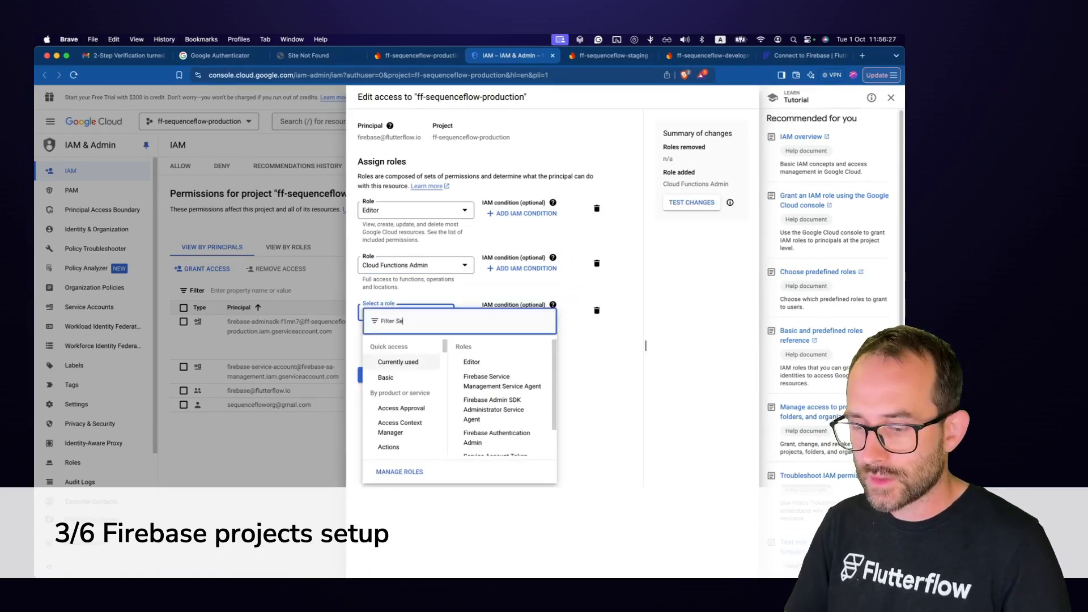
text(rvice Acco)
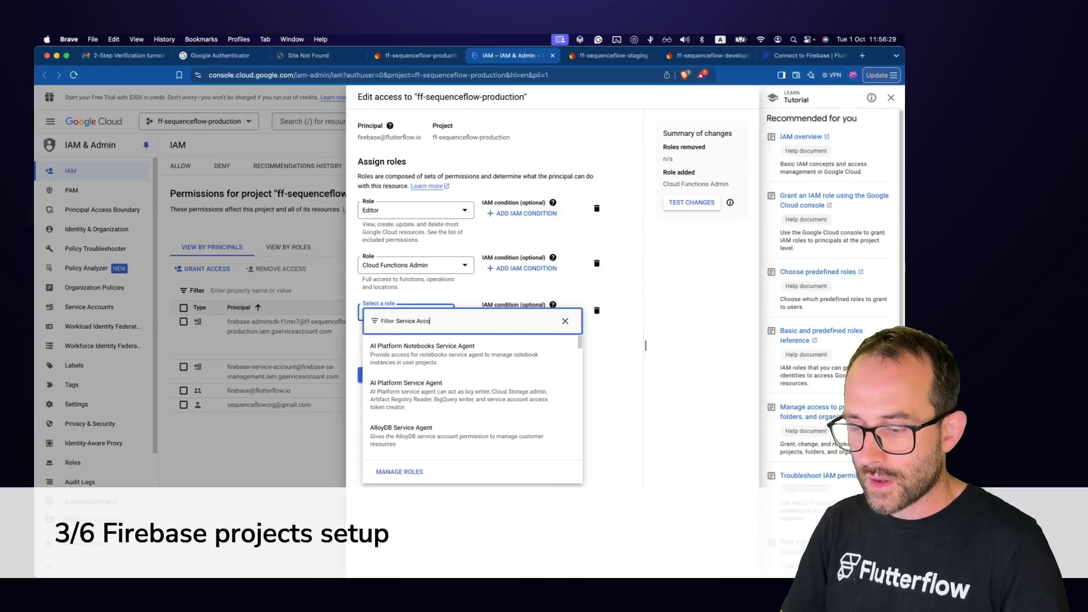
text(unt User)
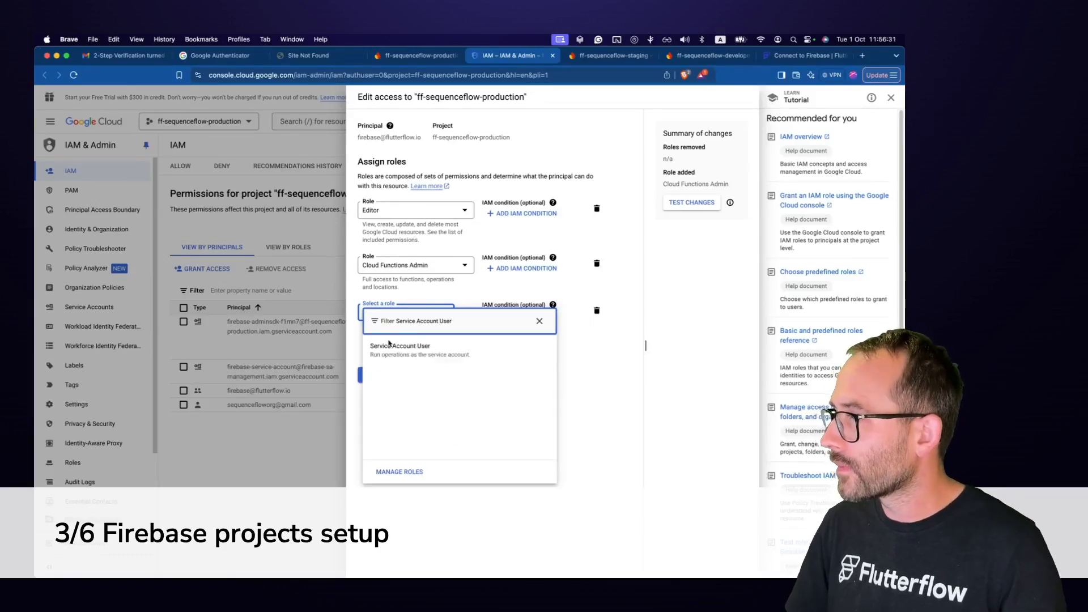
click(395, 357)
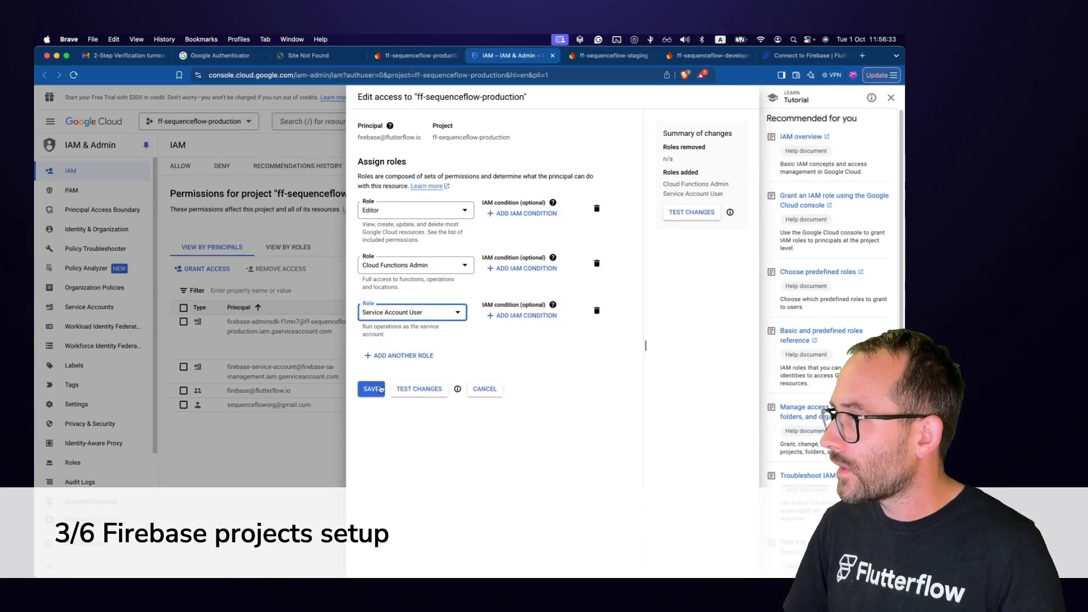
Save the FlutterFlow member's additional roles in the production project and close its Google Cloud permissions page.
click(371, 390)
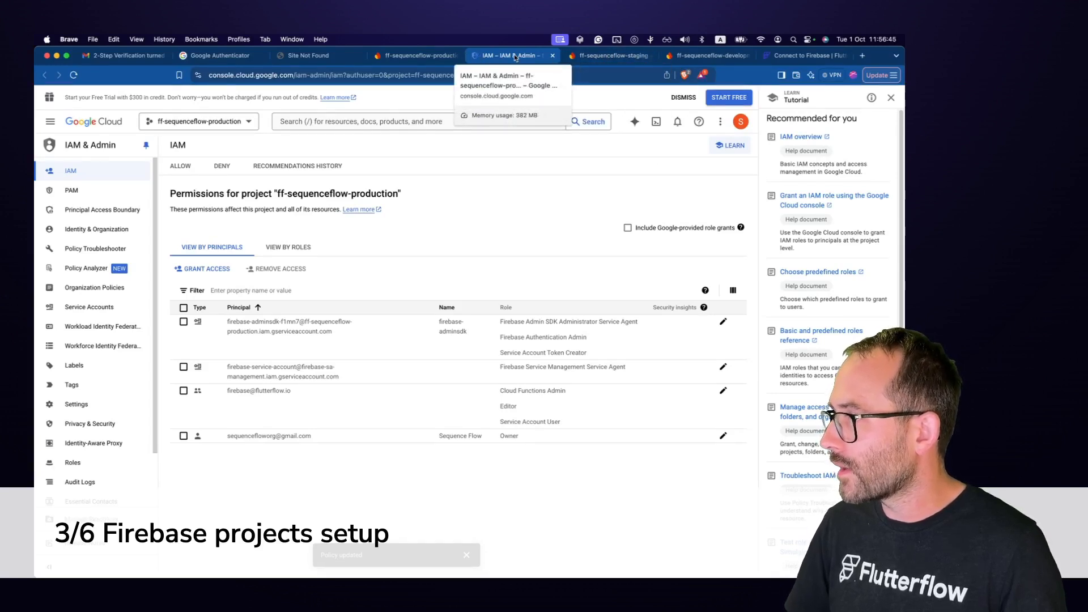
key(super+w)
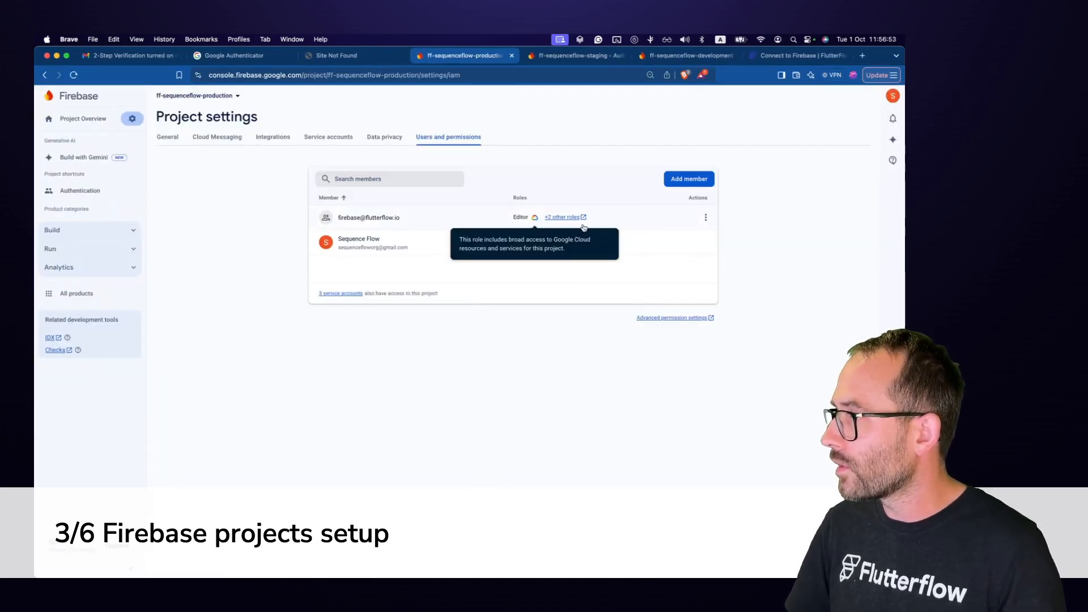
Add FlutterFlow's Firebase e-mail address as a member of the staging project with the Editor role and open the project's advanced permission settings.
click(571, 59)
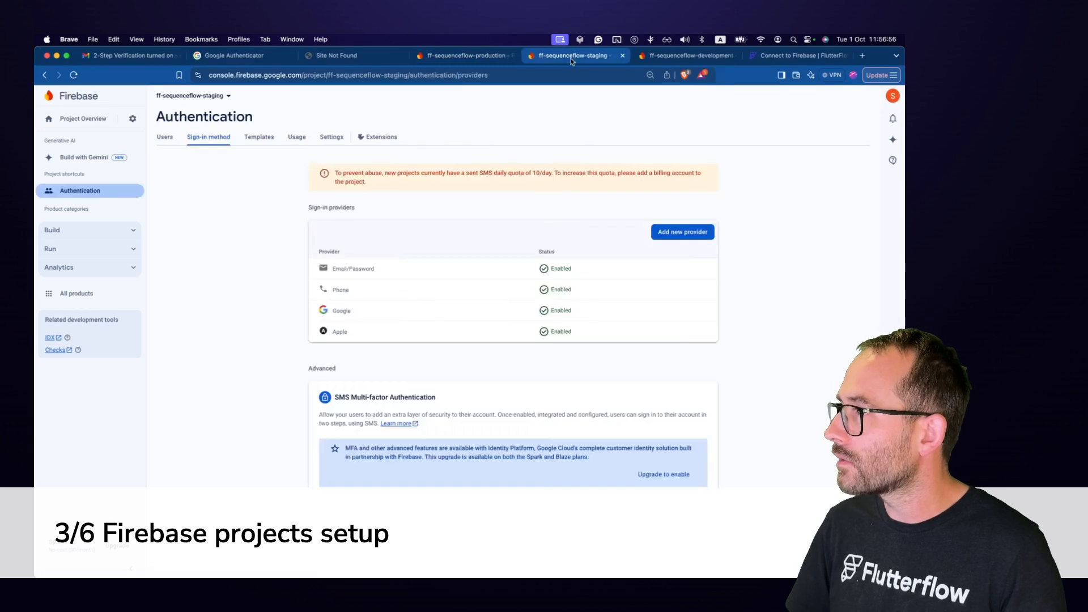
click(132, 118)
click(173, 122)
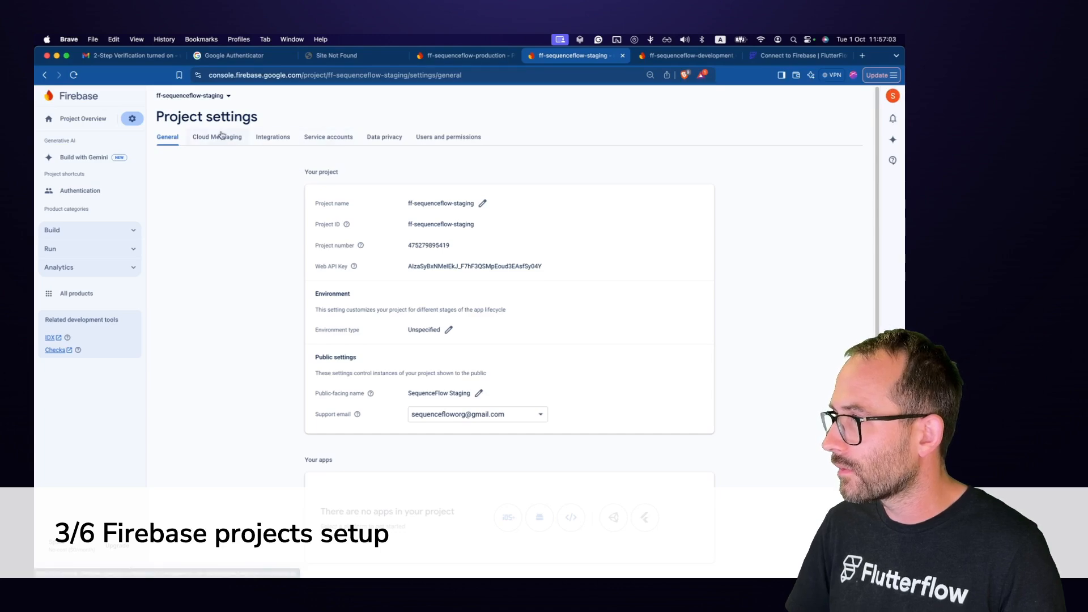
click(456, 139)
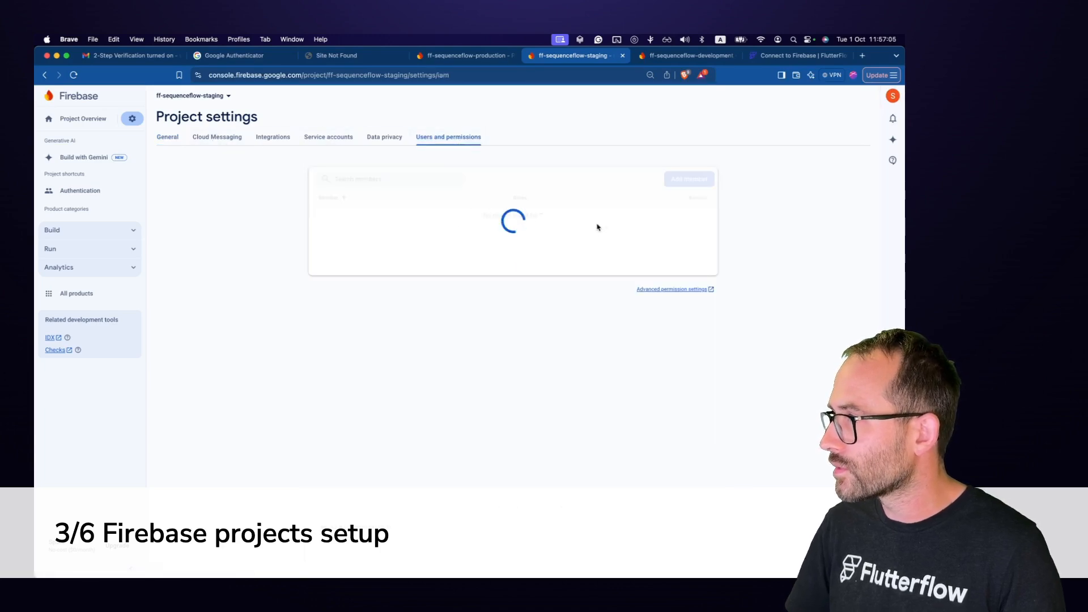
click(689, 180)
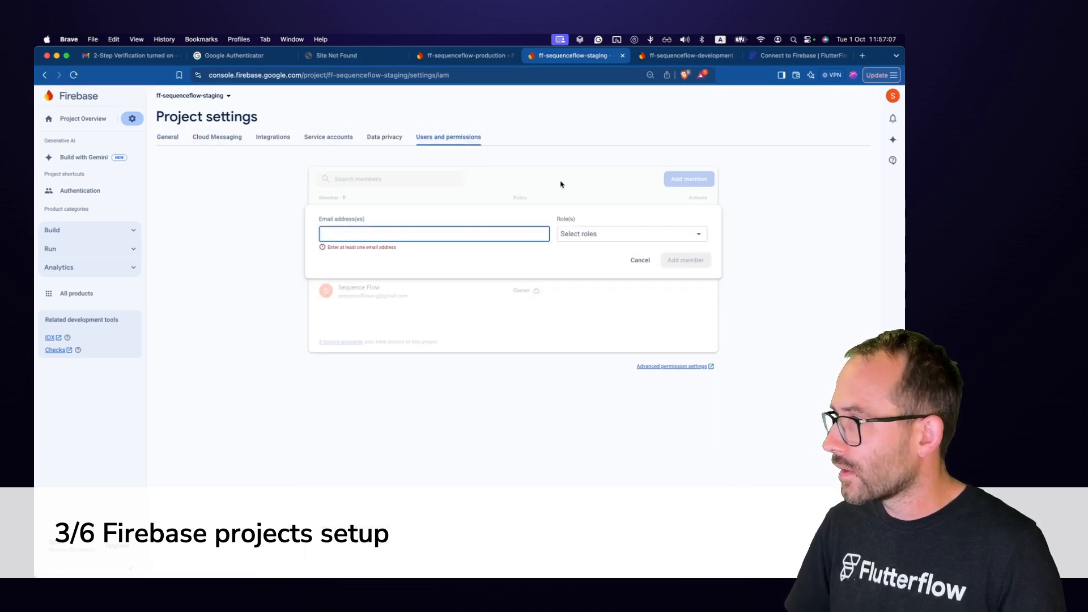
key(super+v)
key(Return)
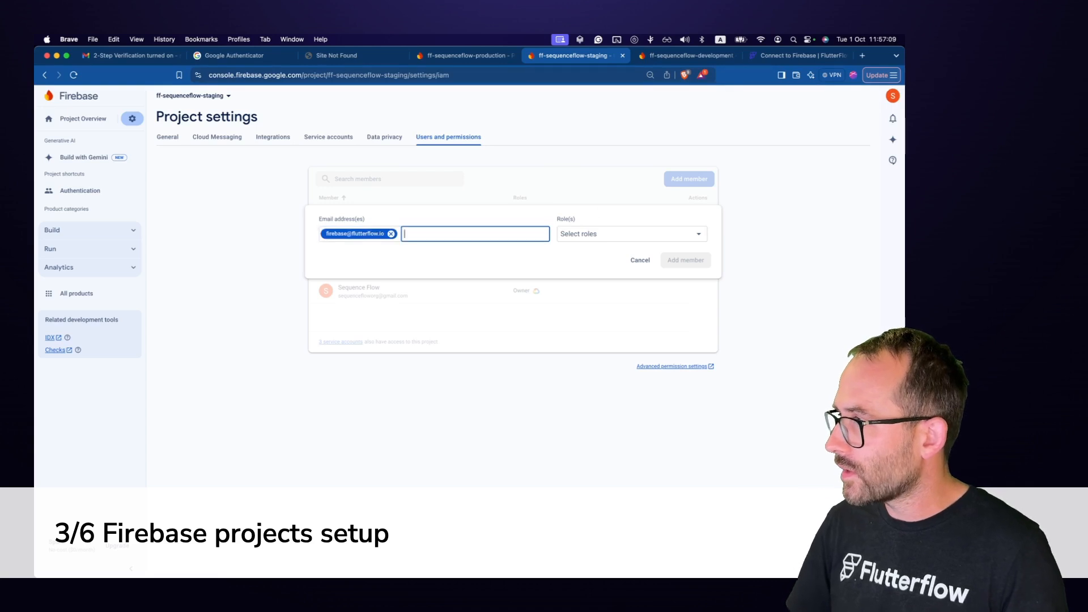
click(616, 234)
click(593, 262)
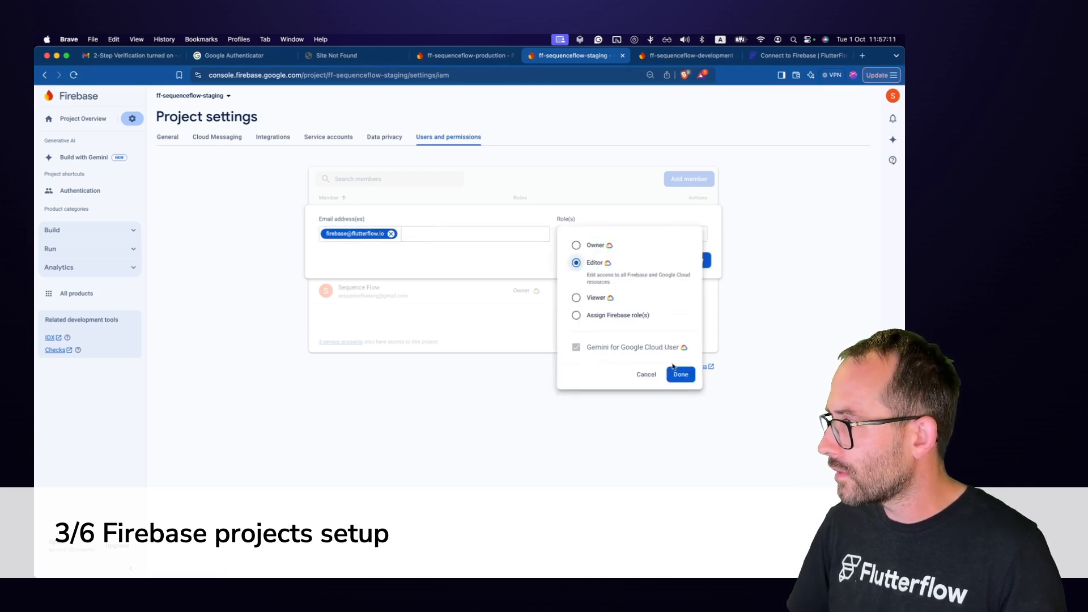
click(687, 373)
click(696, 259)
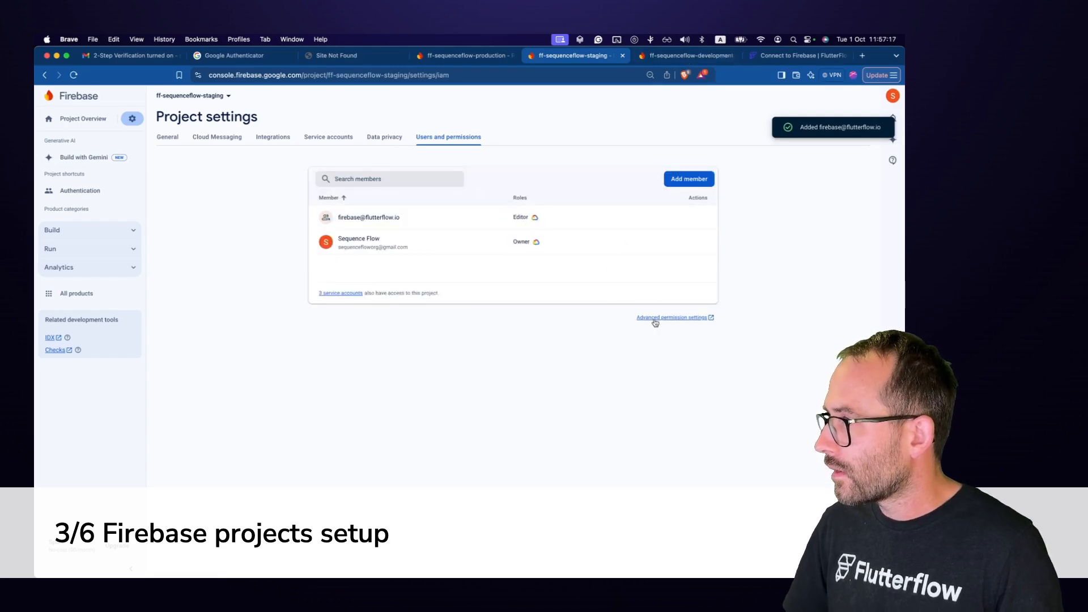
click(676, 317)
Add FlutterFlow's Firebase e-mail address as a member of the development project with the Editor role.
click(707, 56)
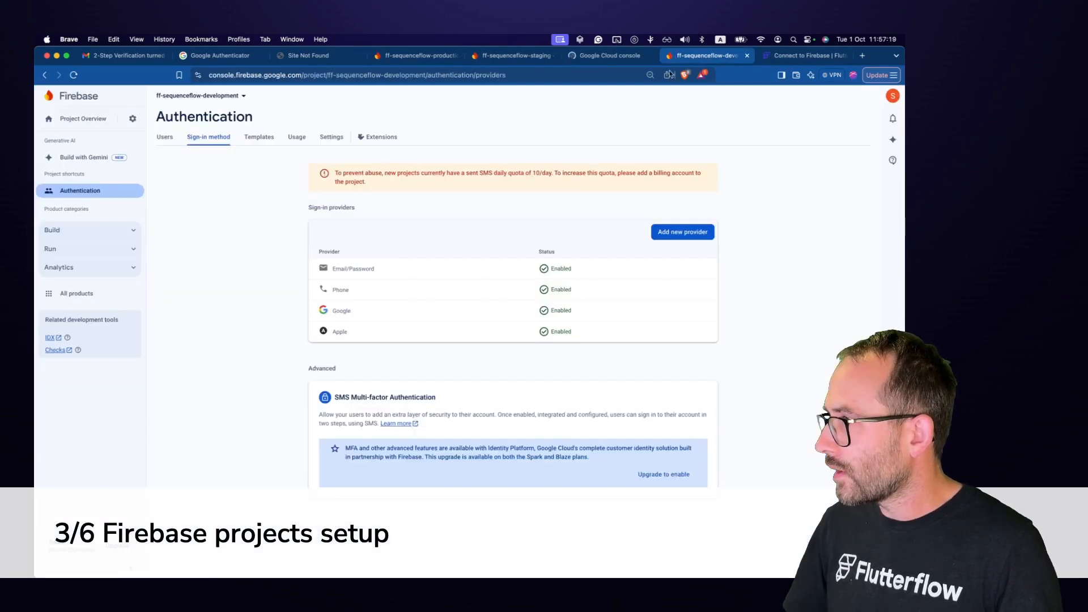
click(133, 118)
click(193, 136)
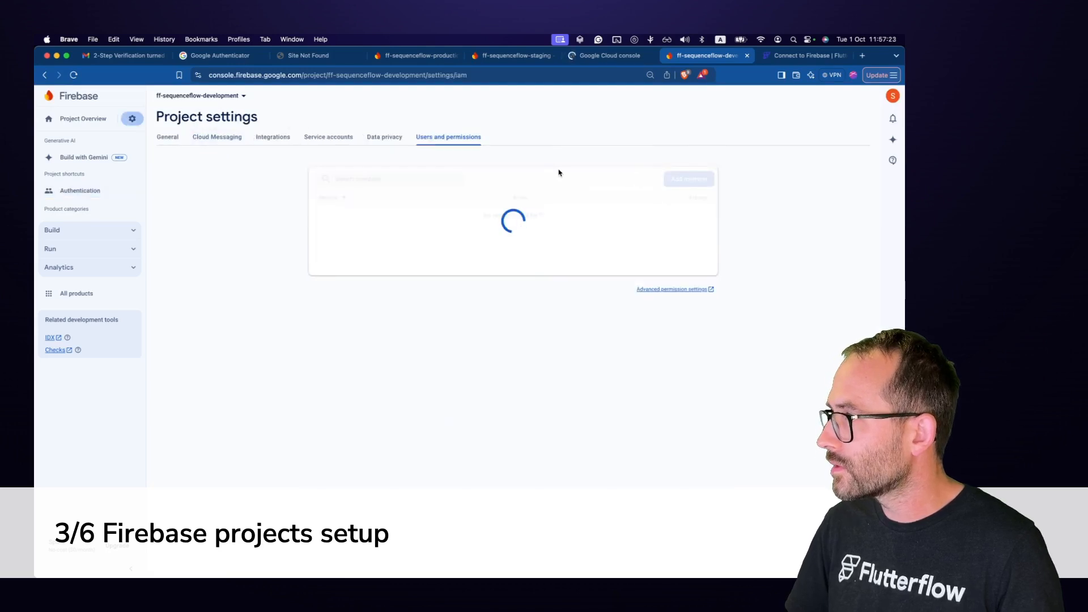
click(689, 179)
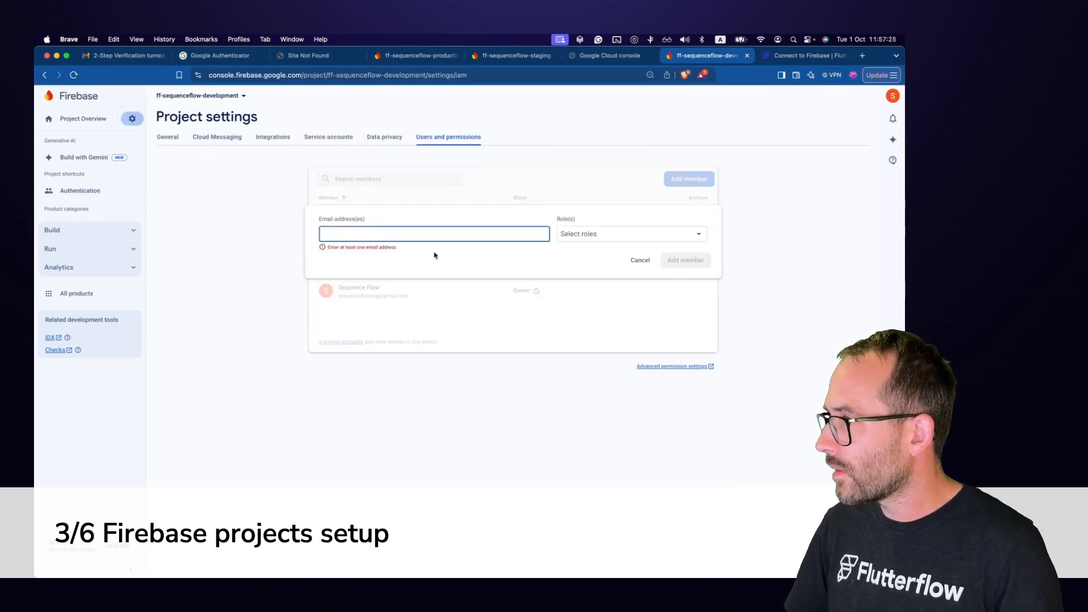
key(super+v)
key(Return)
click(622, 229)
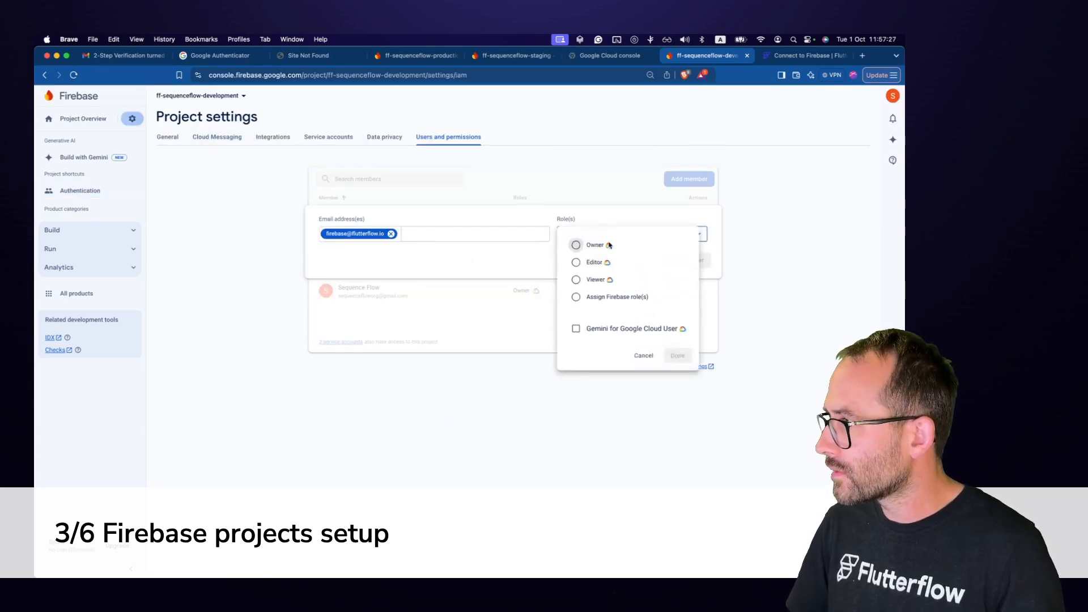
click(577, 262)
click(676, 376)
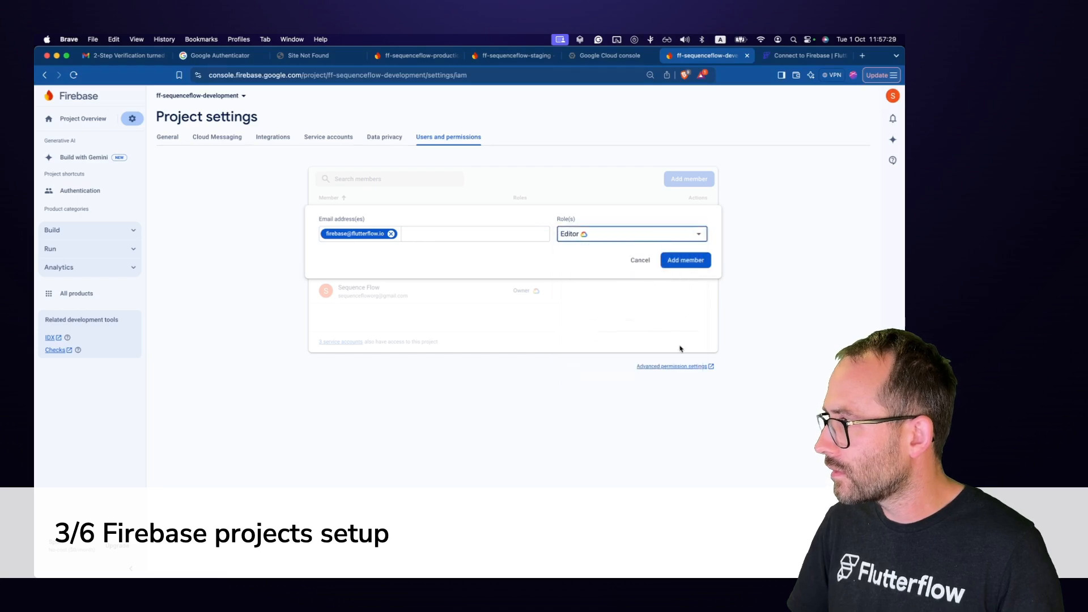
click(690, 263)
Edit the FlutterFlow member's access to ff-sequenceflow-staging and add the Cloud Functions Admin role.
click(618, 56)
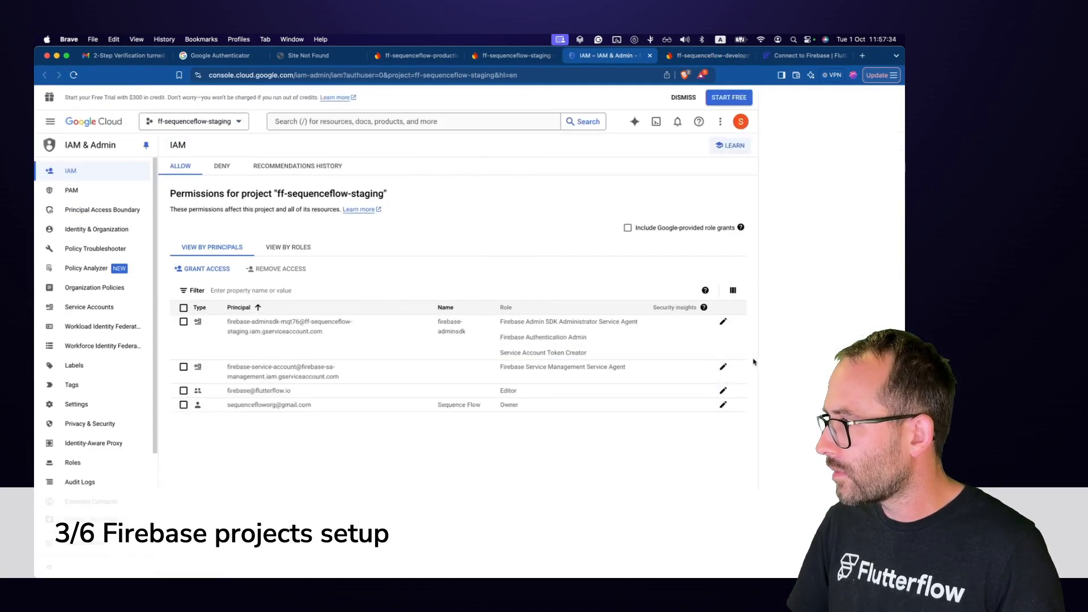
click(723, 390)
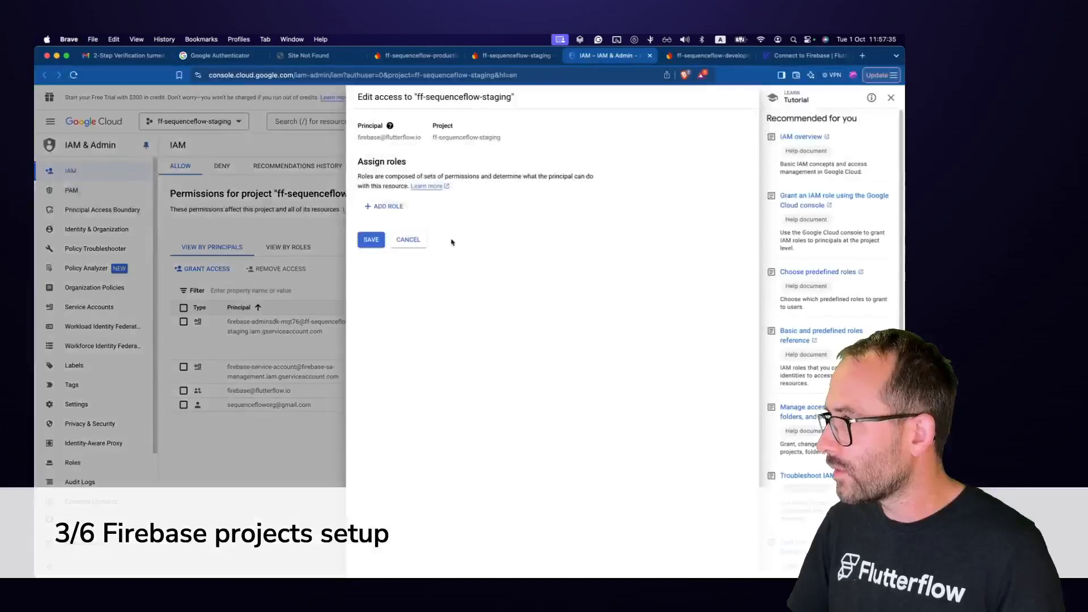
click(413, 258)
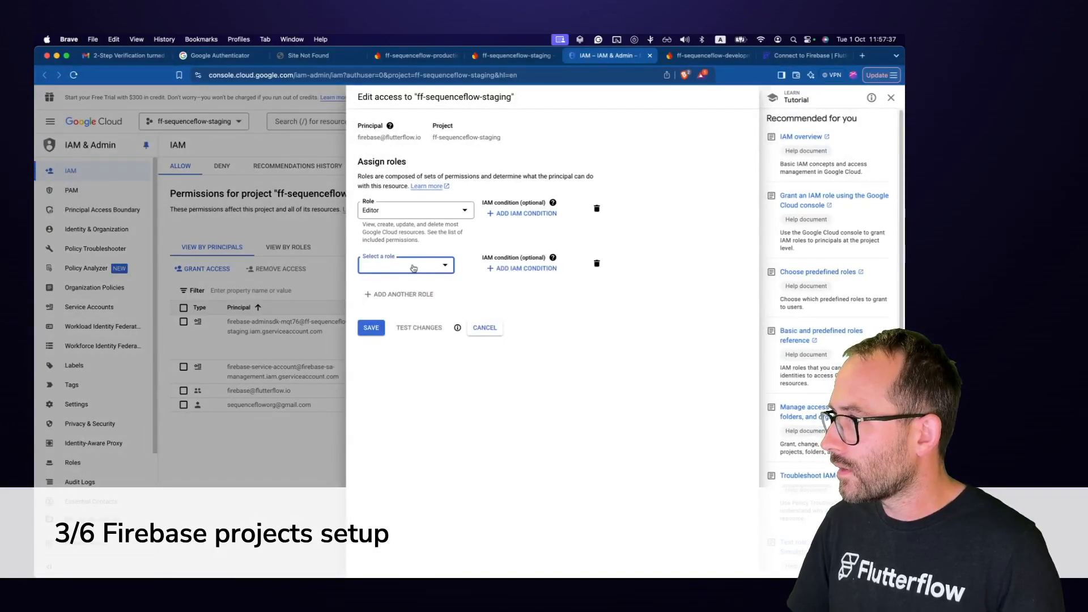
click(414, 265)
text(Cloud)
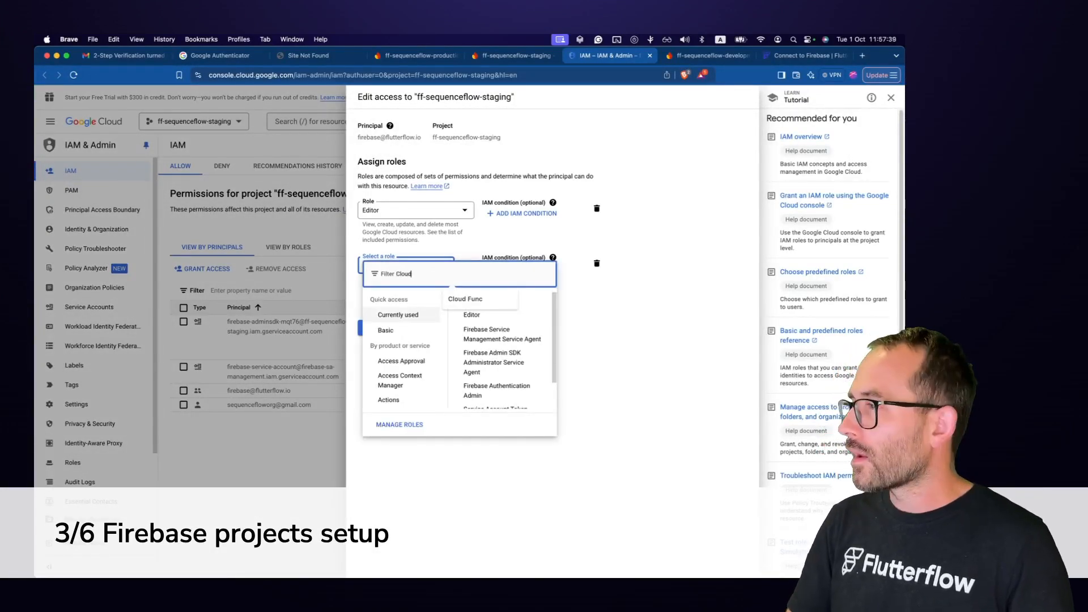
text( Function)
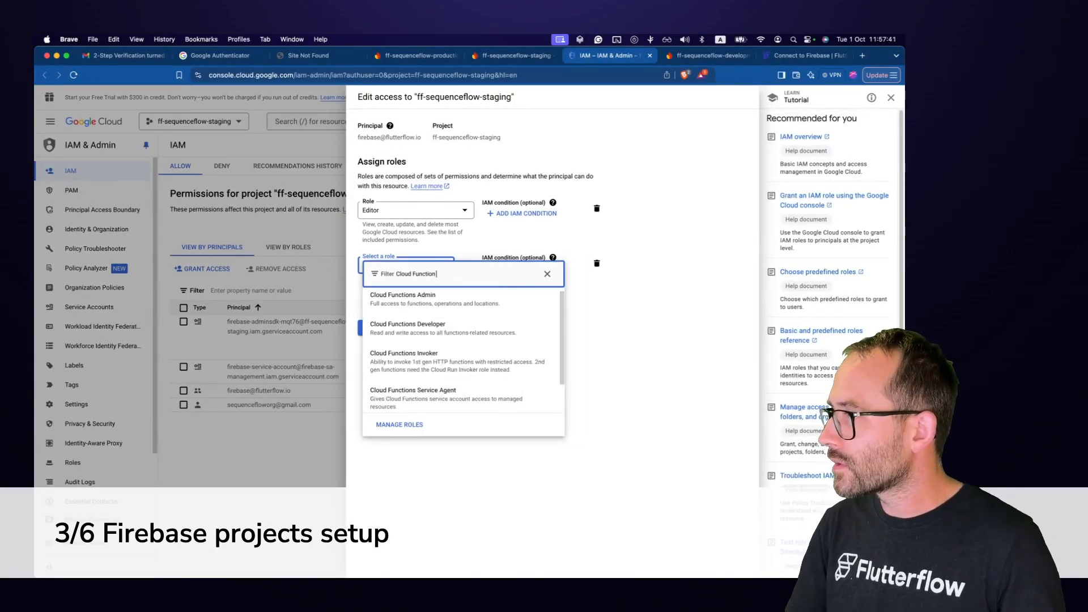
text( Admin)
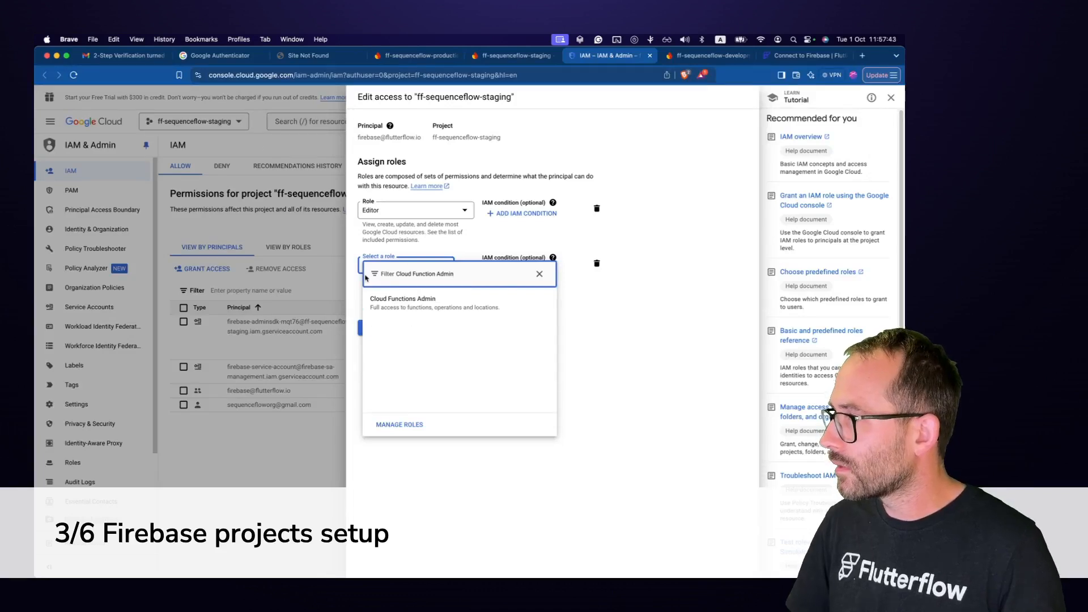
click(466, 303)
Add Service Account User as a further role for the FlutterFlow member in the staging project and save the access changes.
click(407, 307)
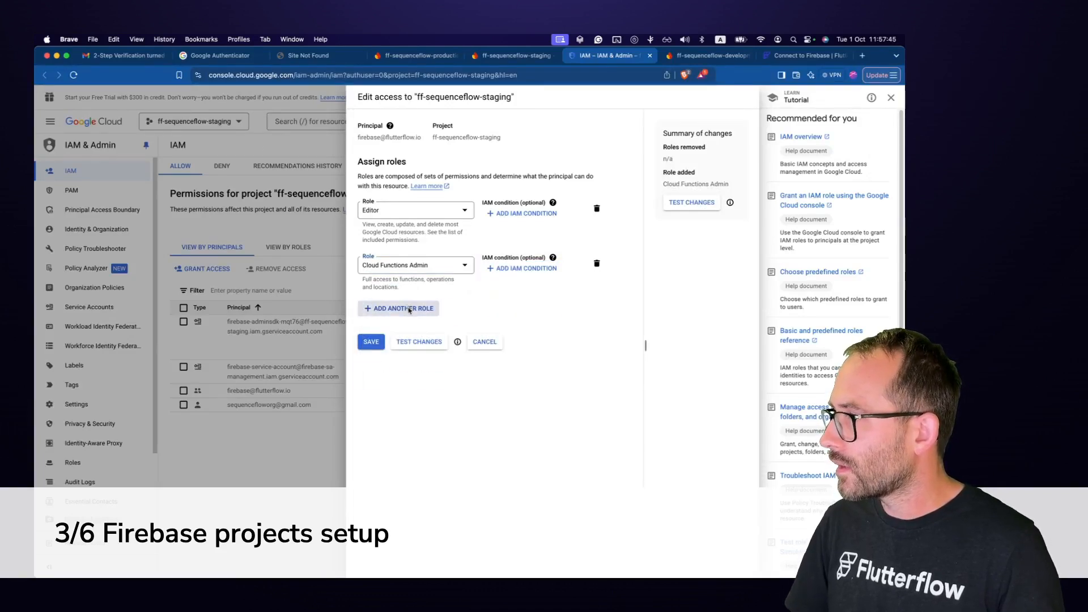
click(424, 314)
text(Servi)
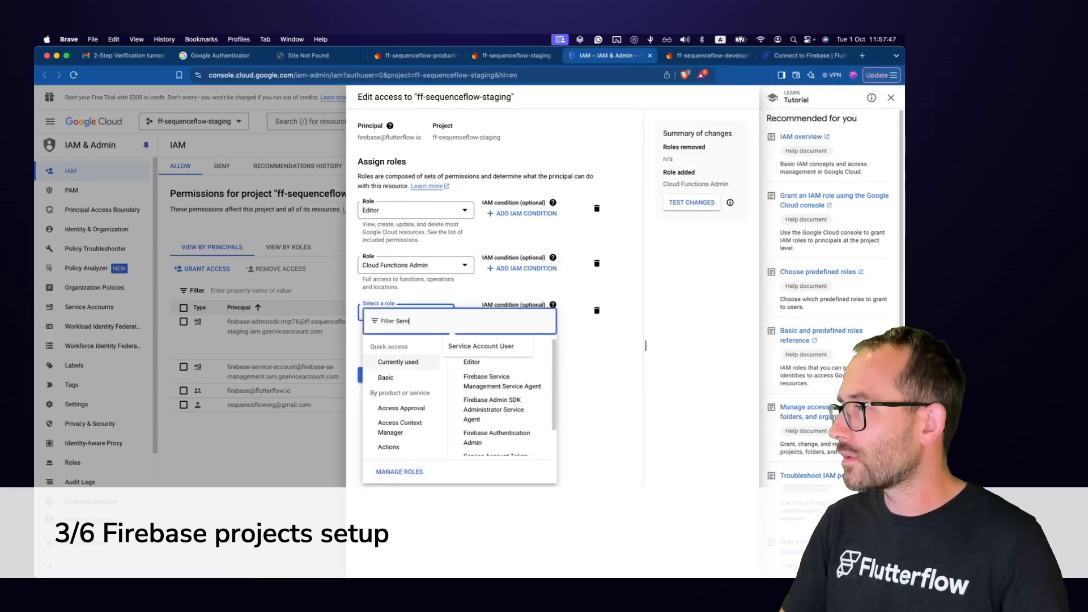
text(ce Account User)
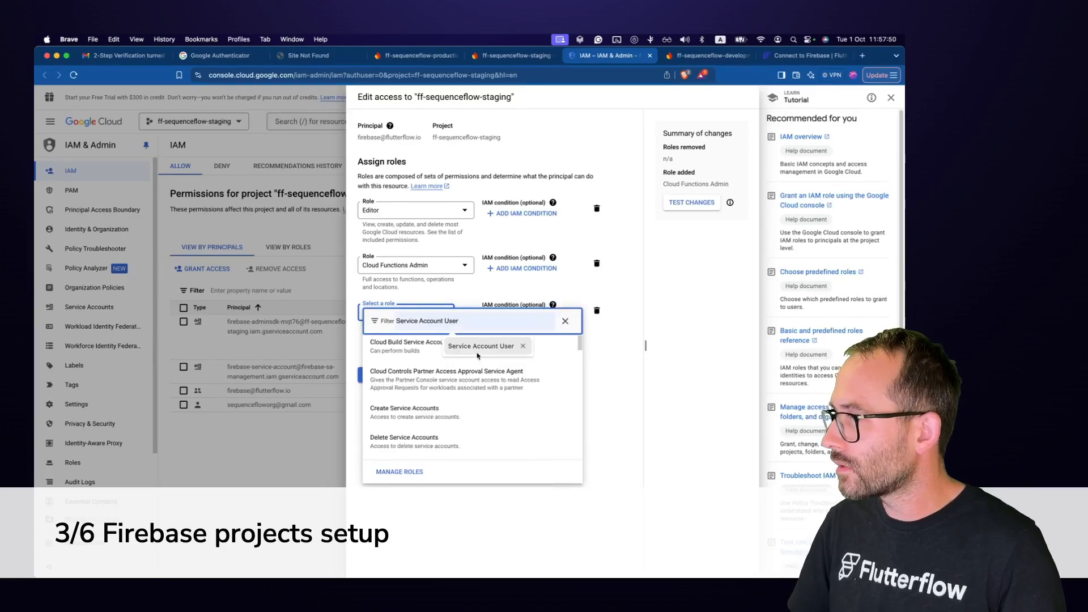
click(477, 348)
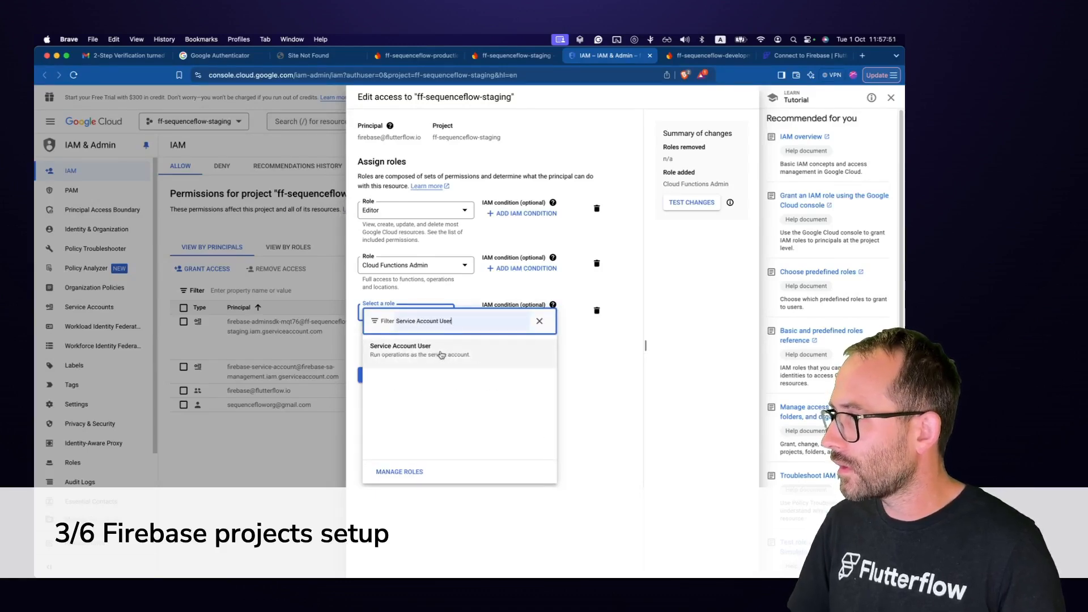
click(504, 347)
click(373, 390)
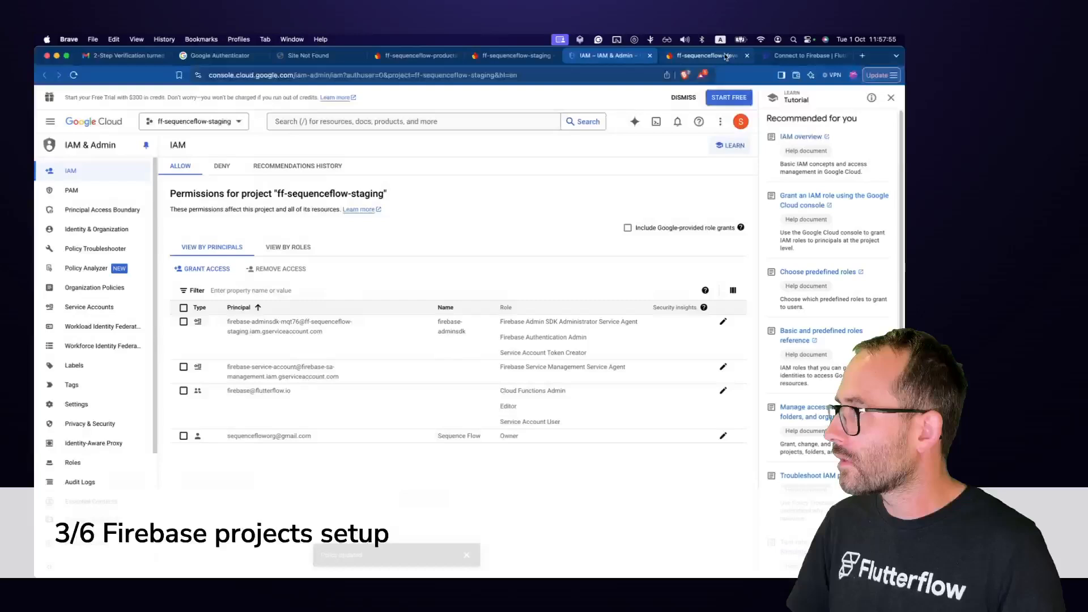
Open the development project's advanced permission settings in Google Cloud and close the staging project's permissions page.
click(702, 55)
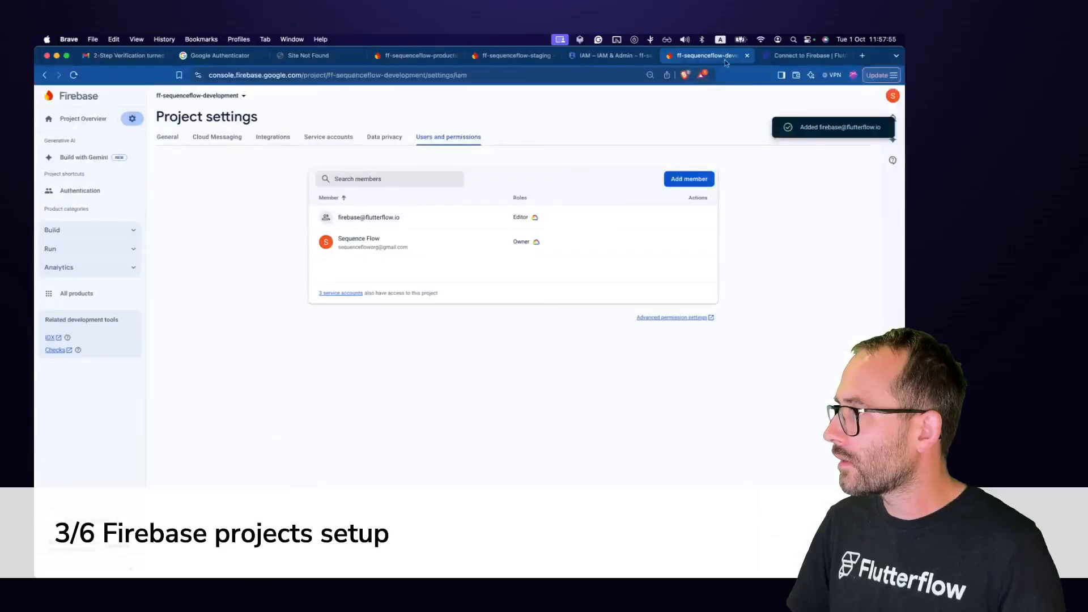
click(689, 321)
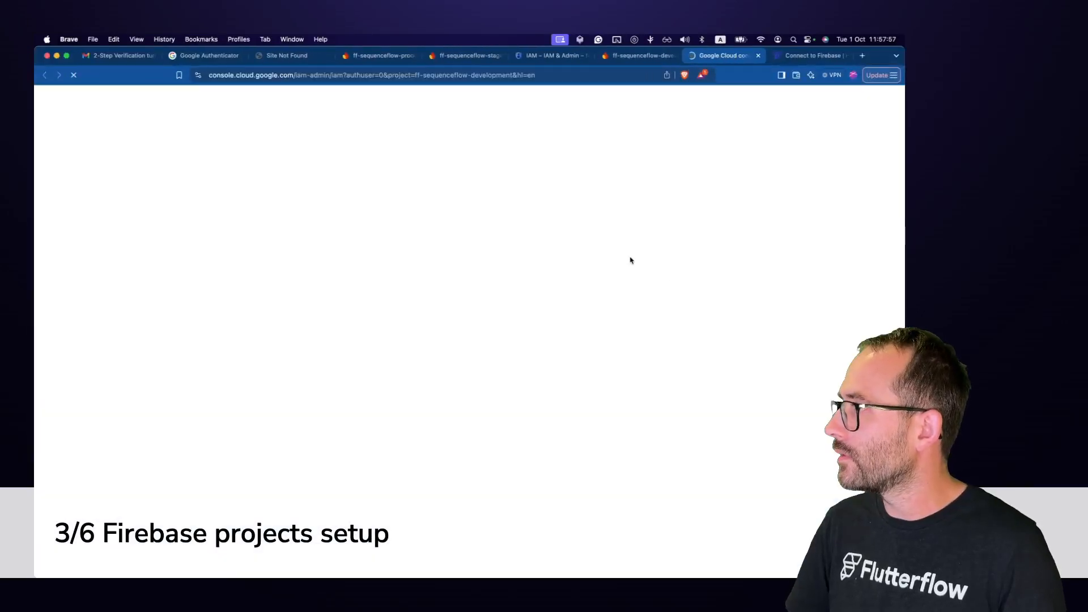
click(554, 55)
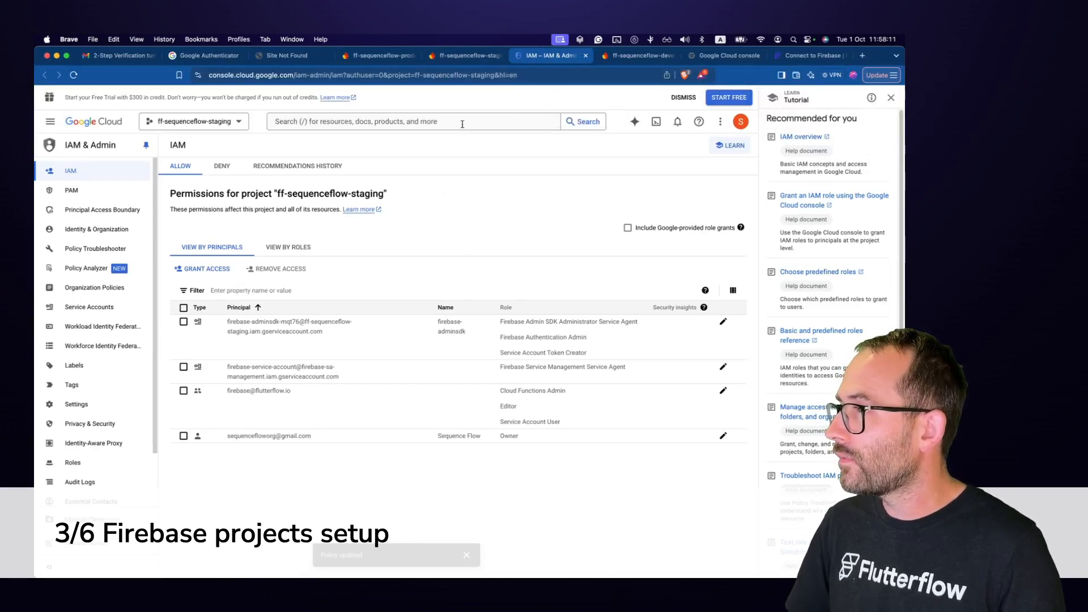
key(super+Tab)
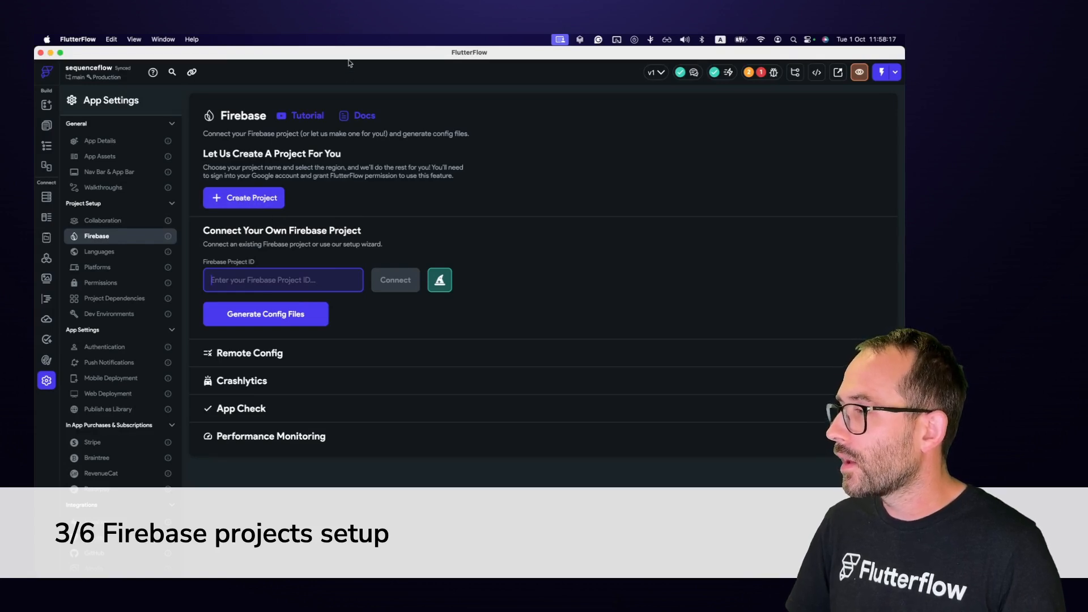
key(super+Tab)
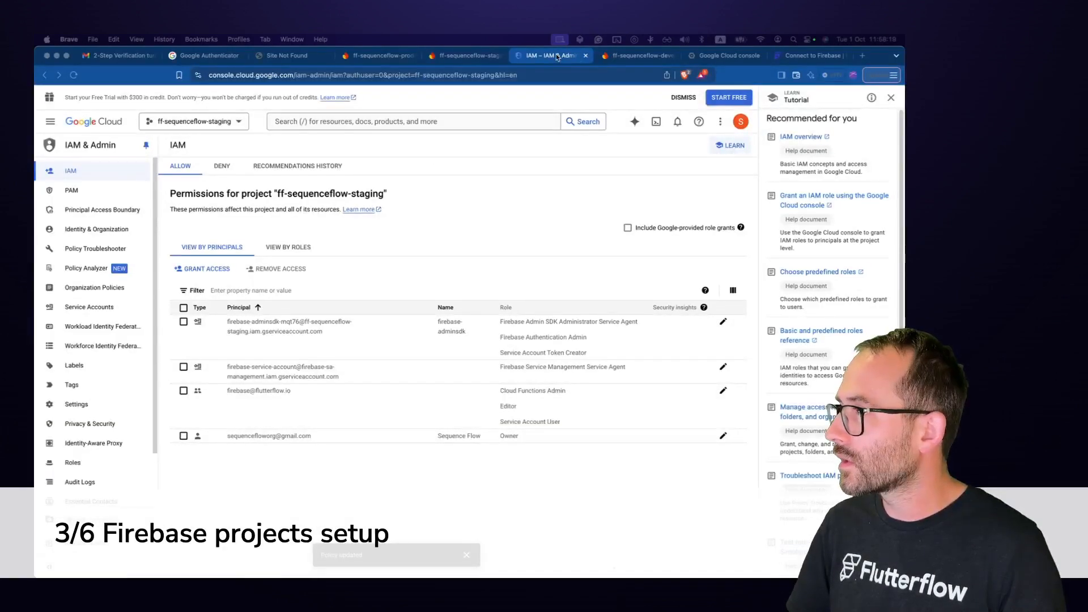
key(super+w)
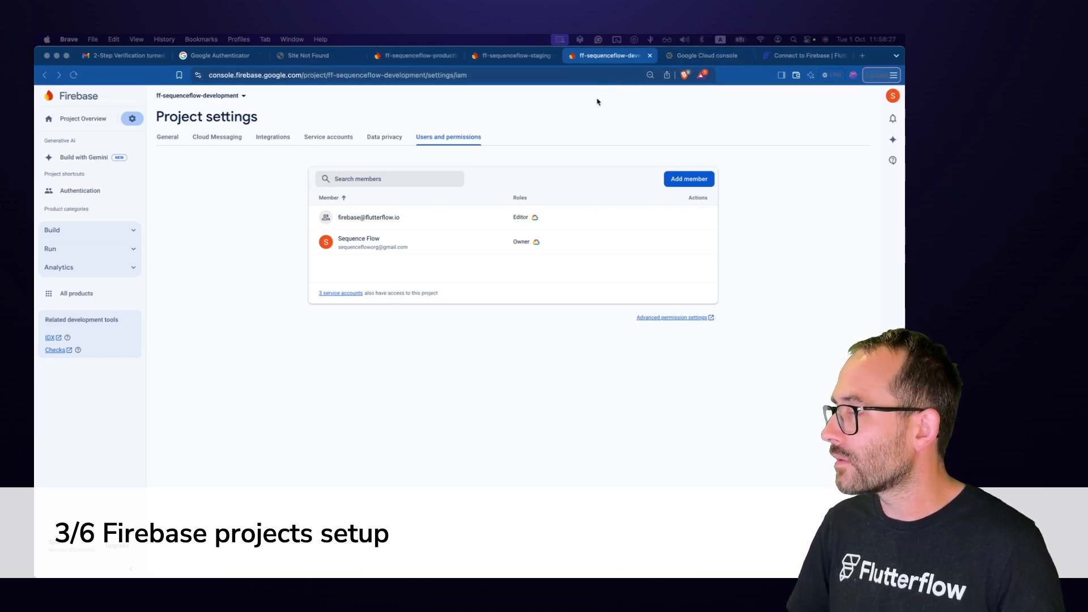
click(674, 318)
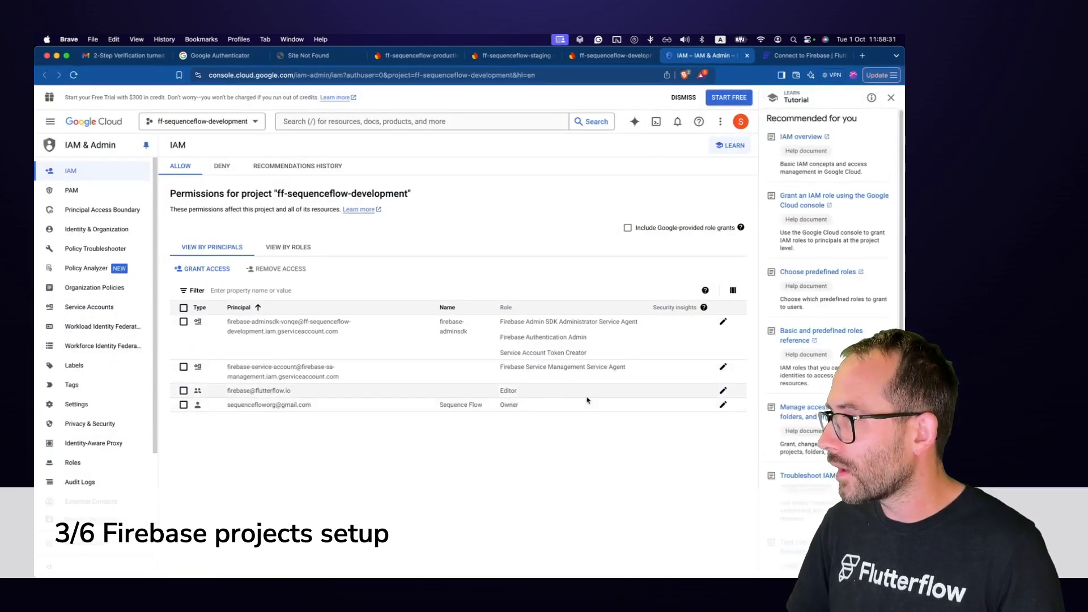
Edit the FlutterFlow member's access to ff-sequenceflow-development and add the Cloud Functions Admin role.
click(722, 391)
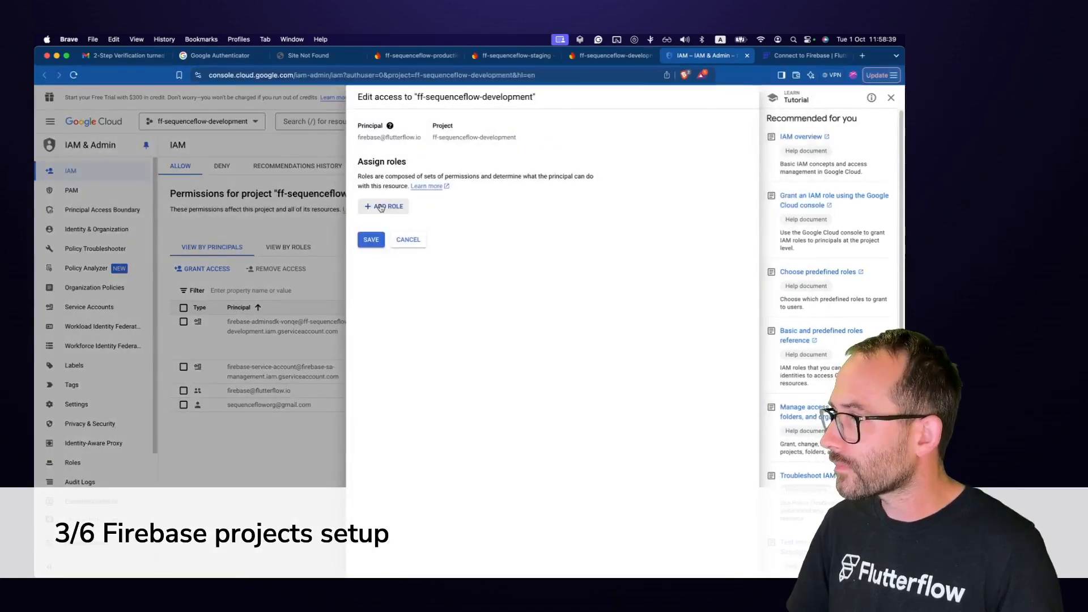
click(428, 211)
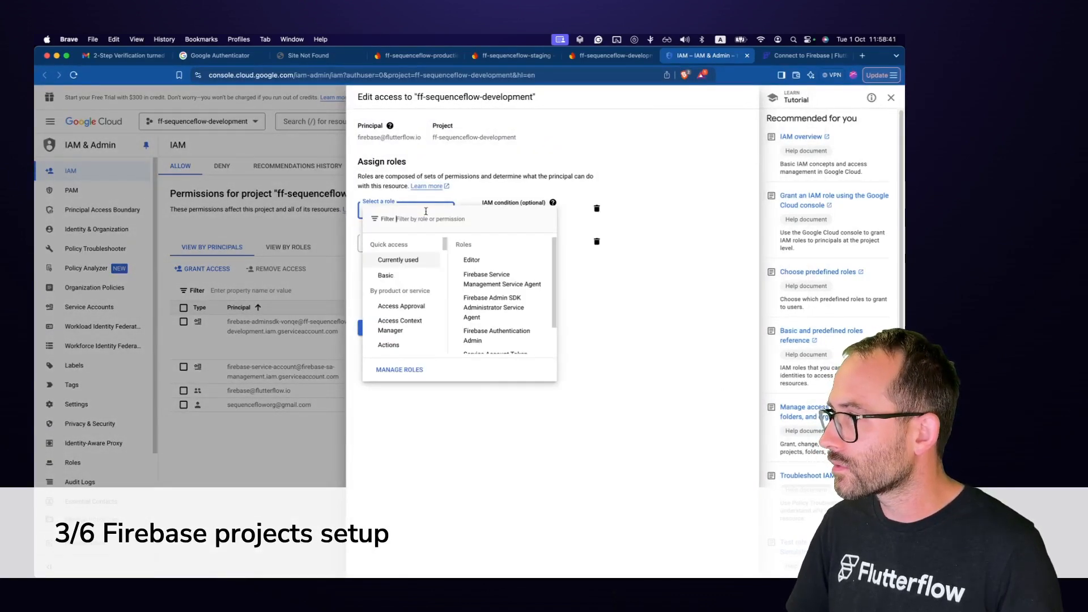
click(665, 301)
click(428, 213)
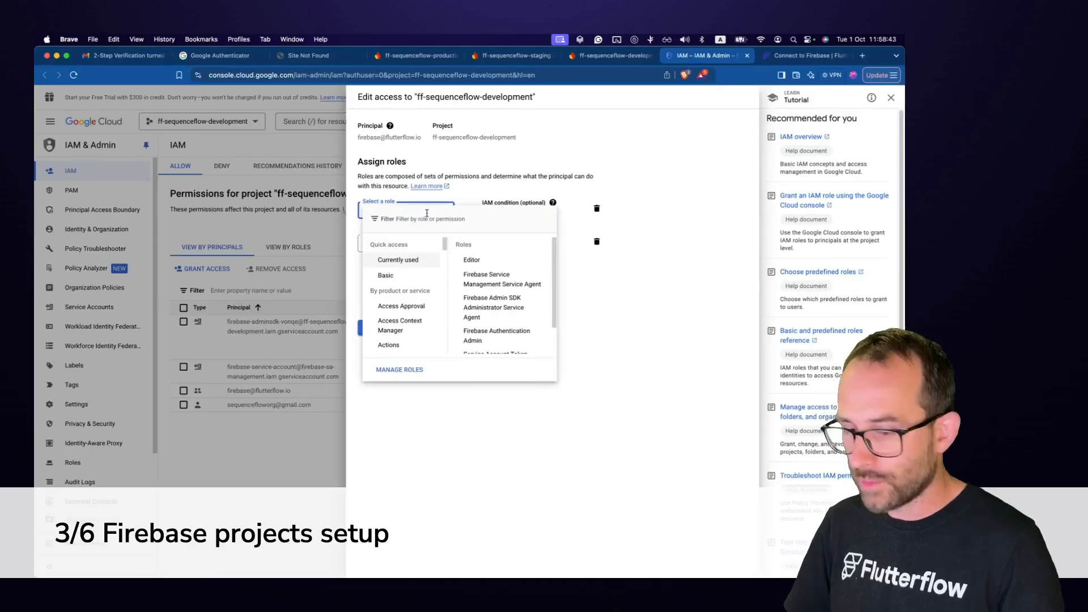
text(Cloud)
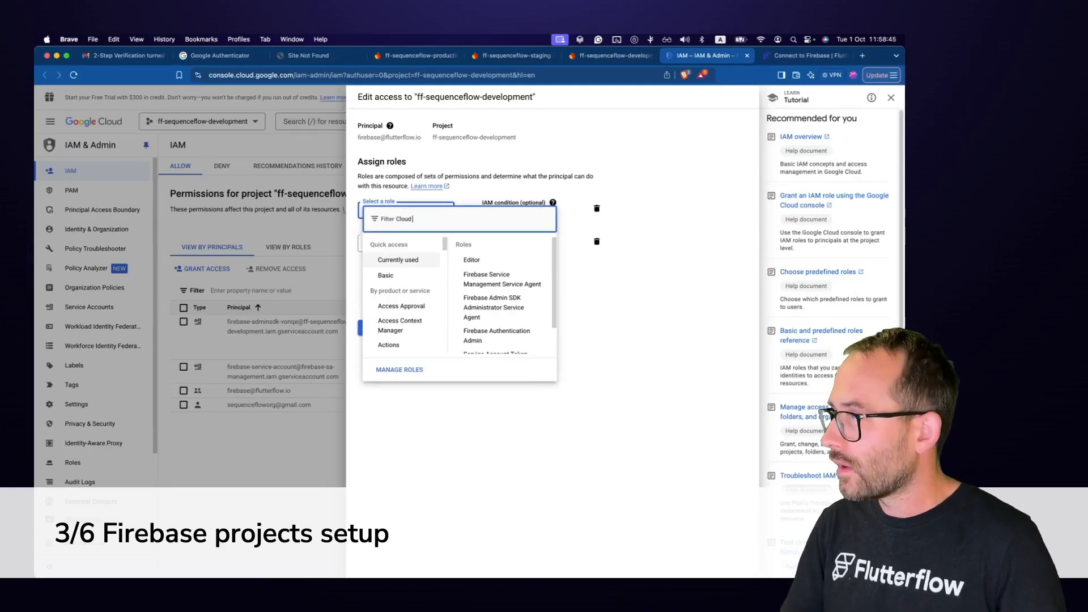
text( Functions)
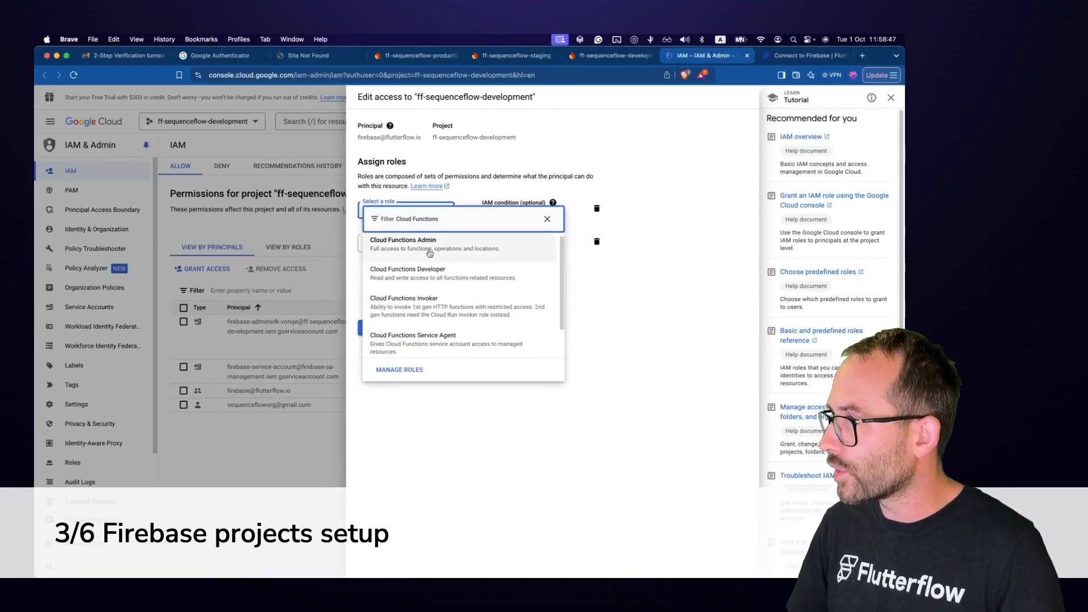
click(429, 253)
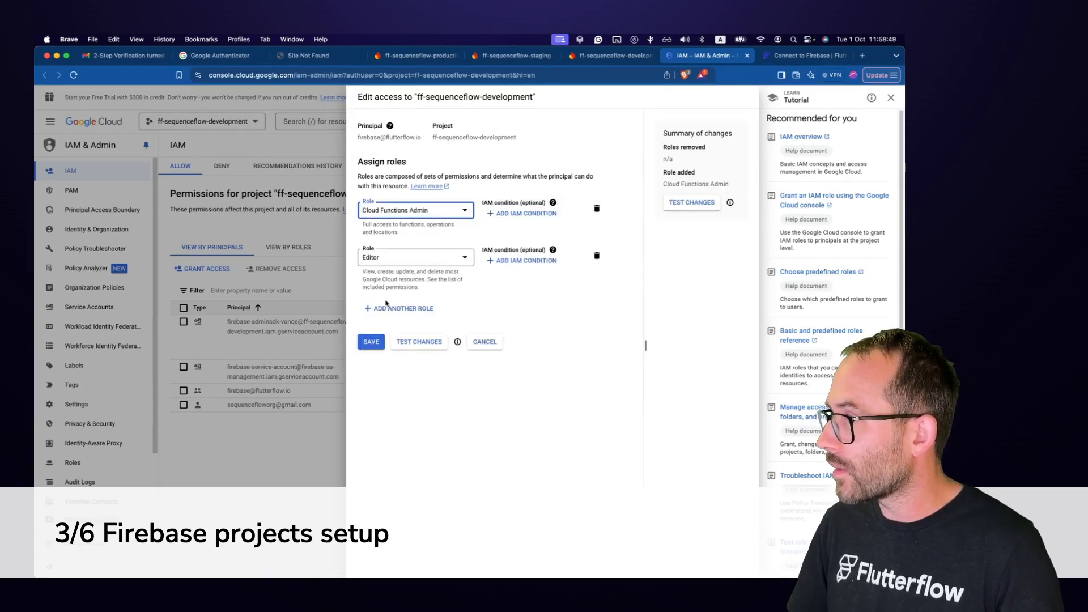
Add Service Account User as a further role for the FlutterFlow member in the development project and save the access changes.
click(388, 307)
click(430, 312)
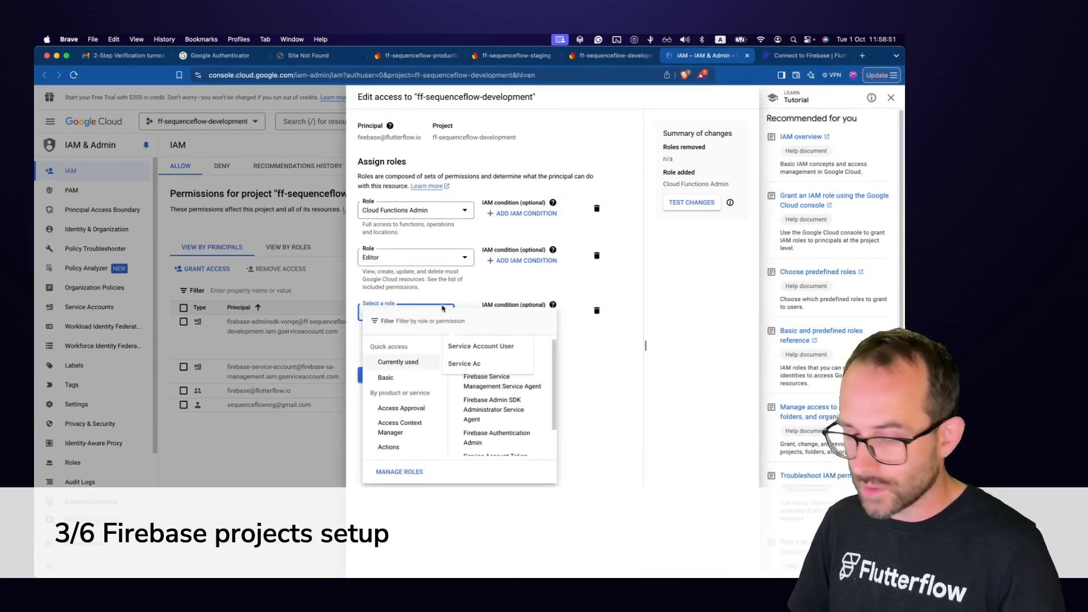
text(Ser)
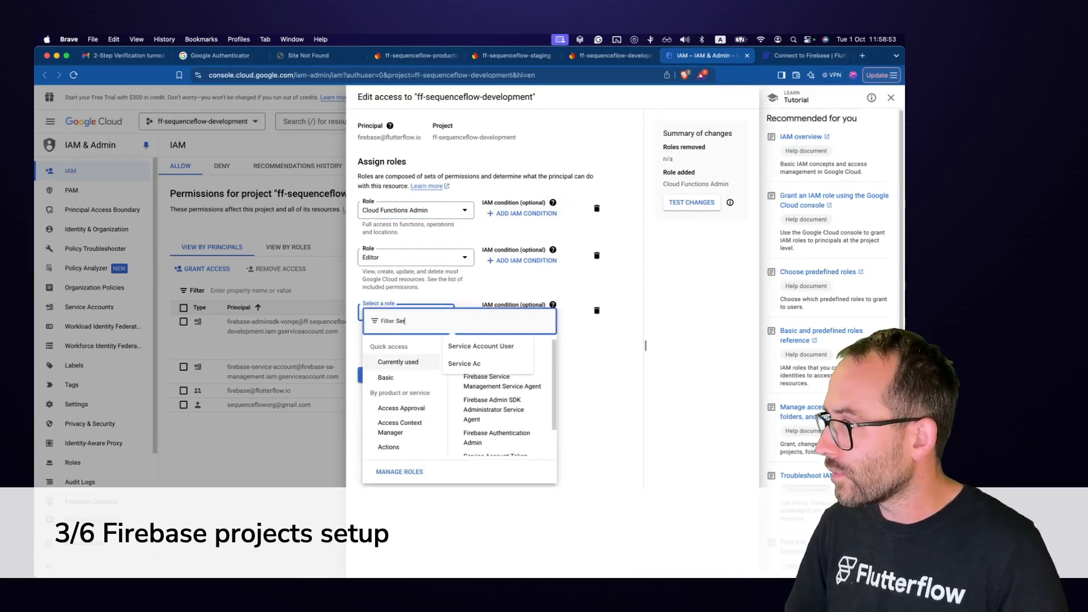
text(vice)
click(477, 347)
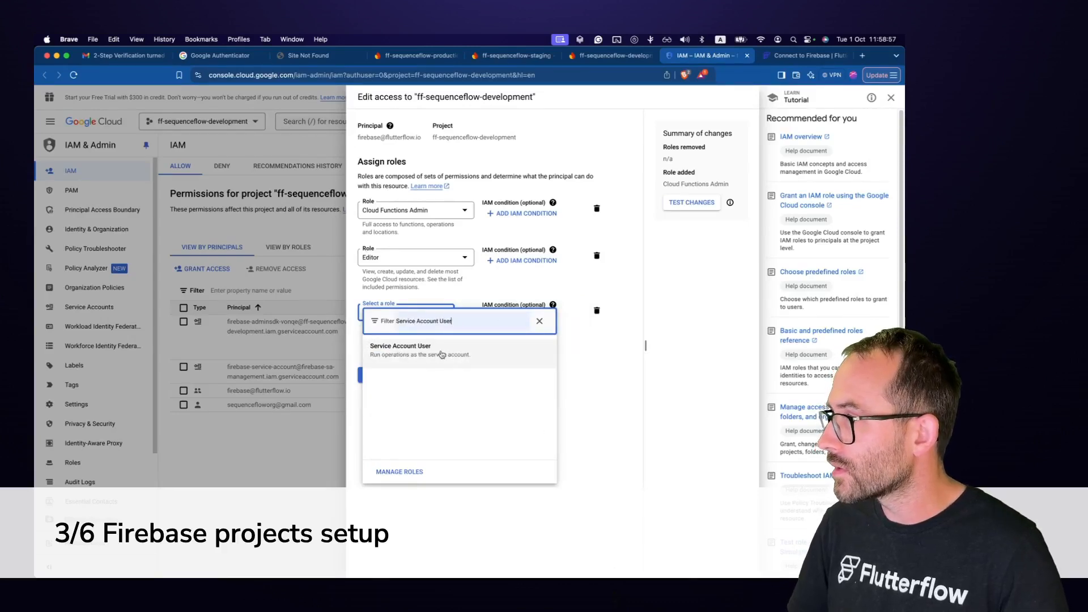
click(443, 352)
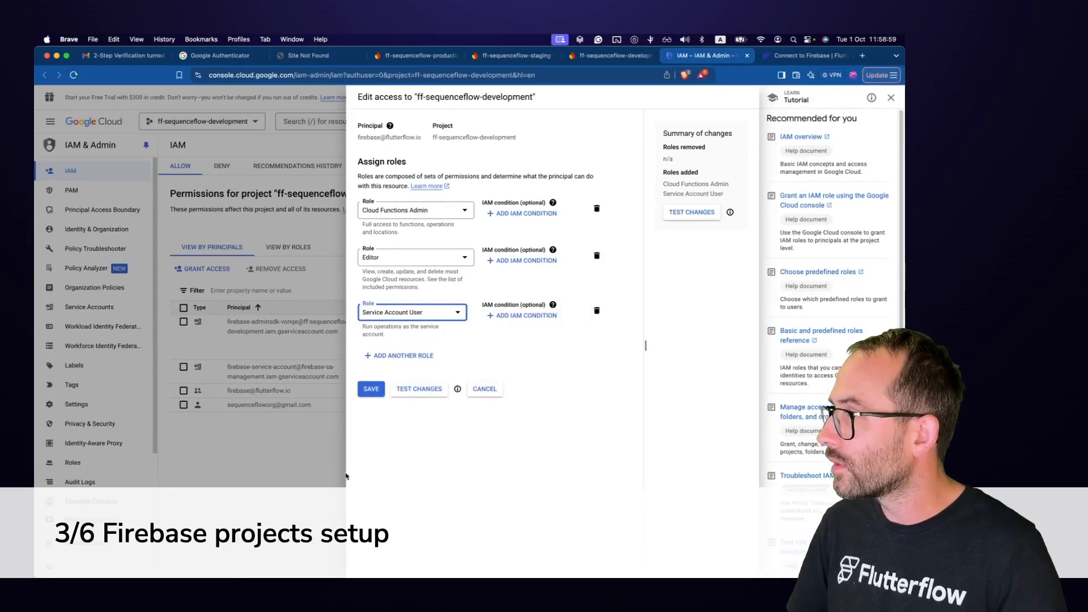
click(371, 390)
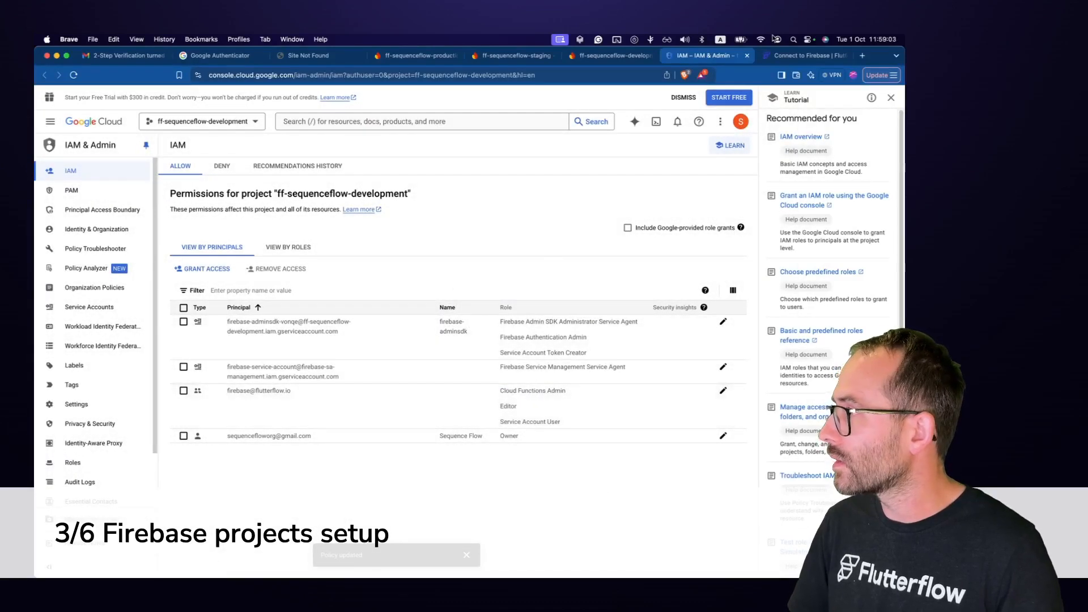
Close the development project's Google Cloud permissions page and reload its Users and permissions settings in Firebase.
click(747, 56)
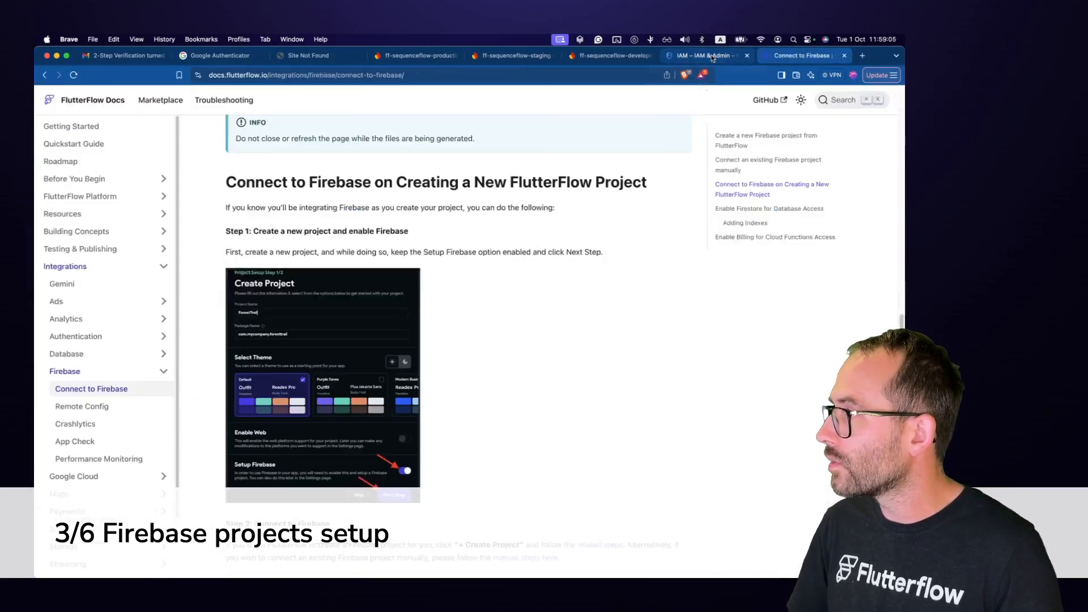
click(612, 55)
key(super+r)
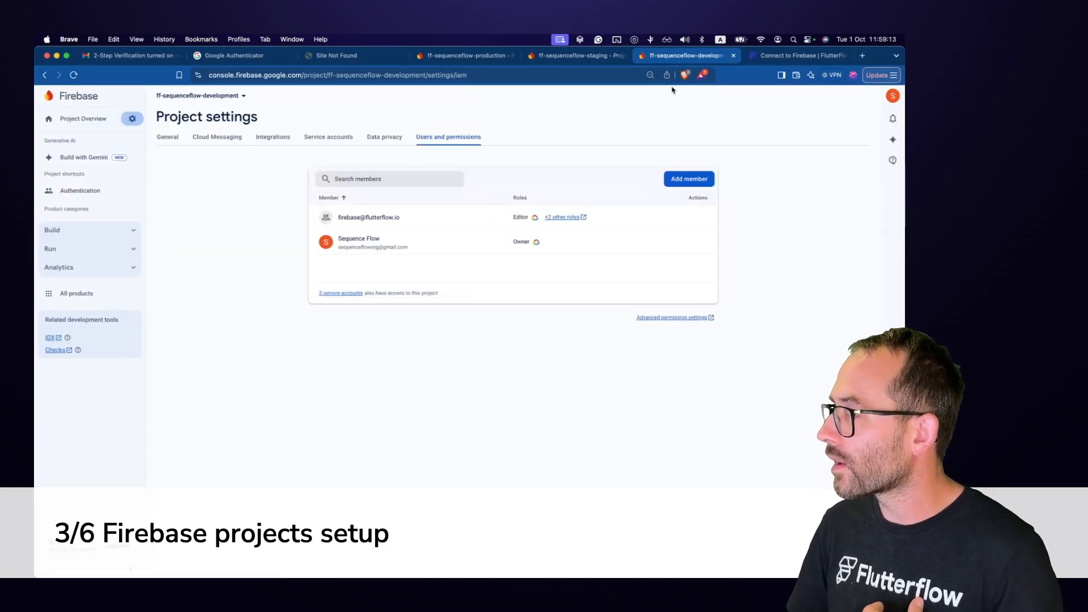
Add the personal account's e-mail address as a member of the production project with the Owner role.
click(459, 57)
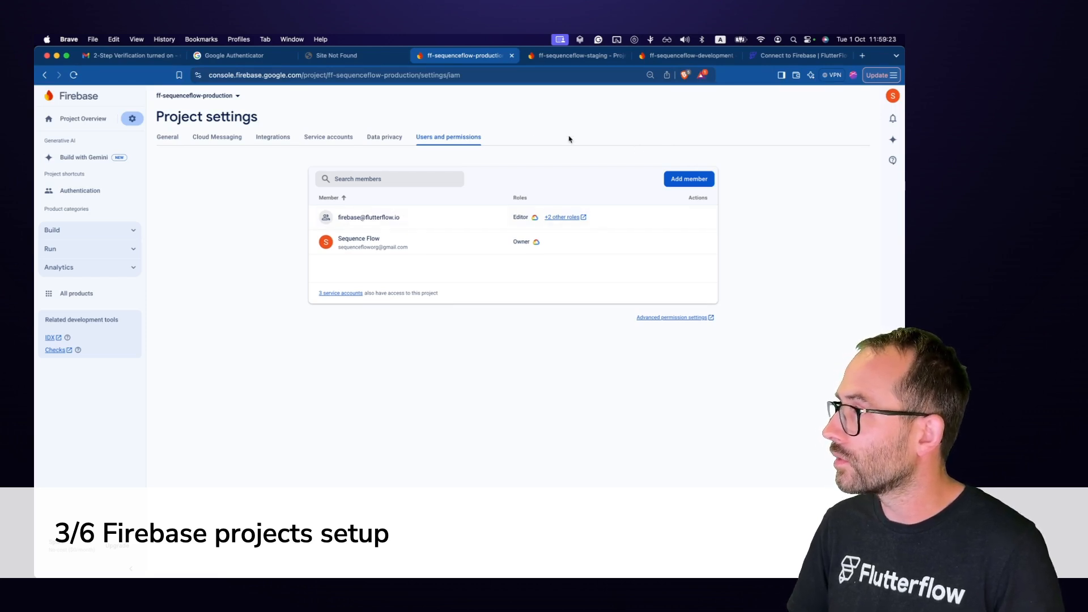
click(688, 180)
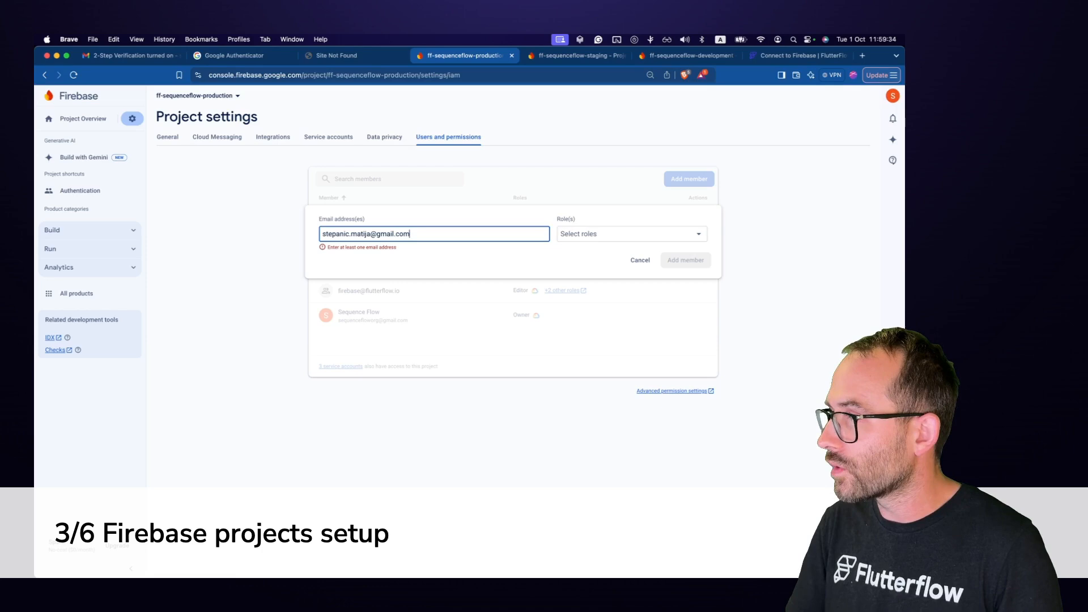
key(super+a)
key(super+c)
key(Return)
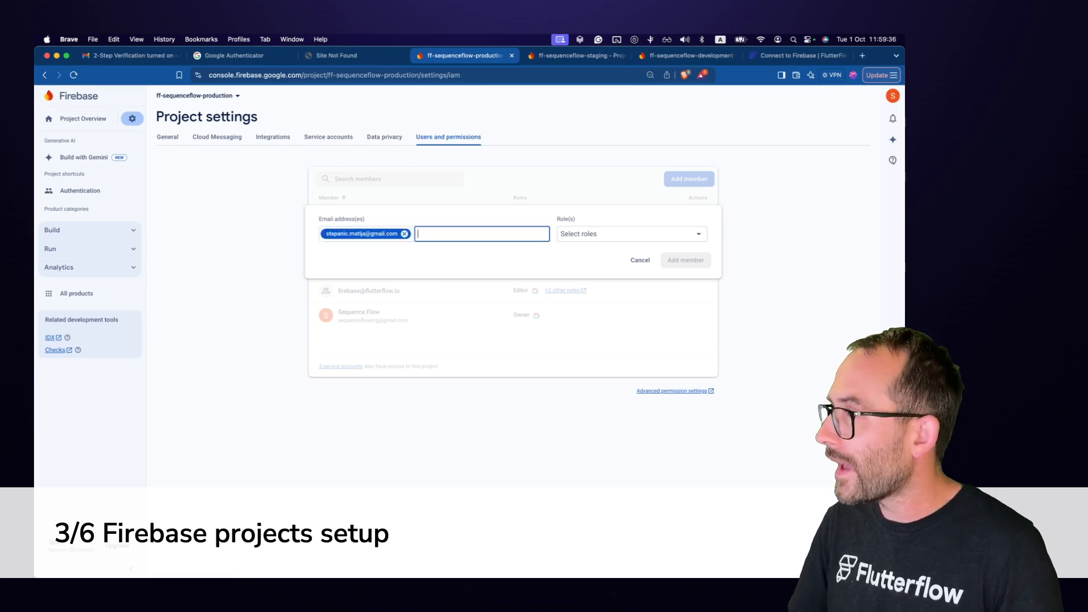
click(640, 234)
click(589, 247)
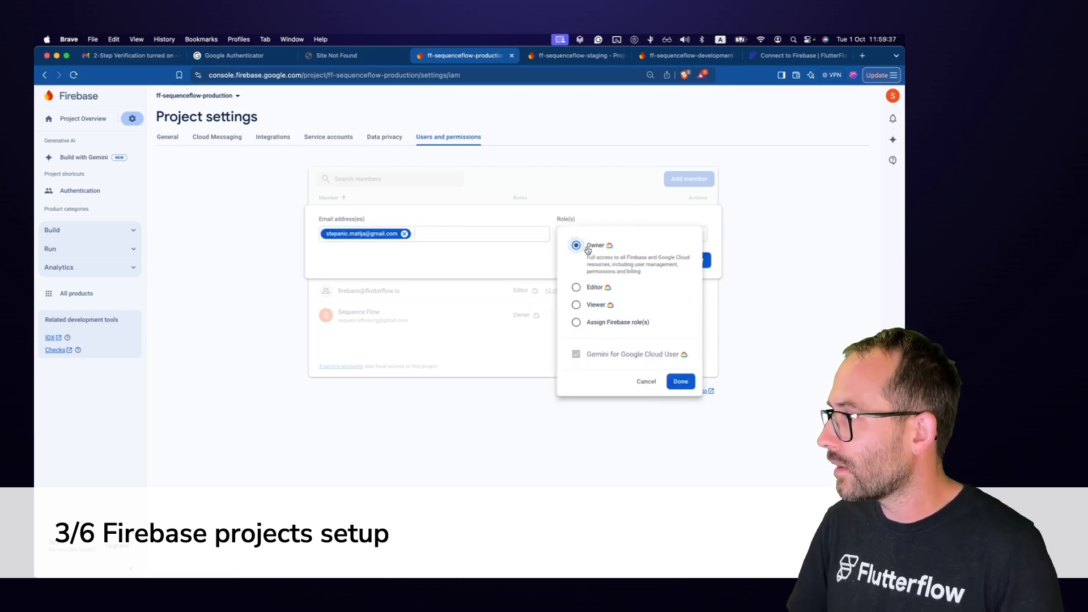
click(680, 380)
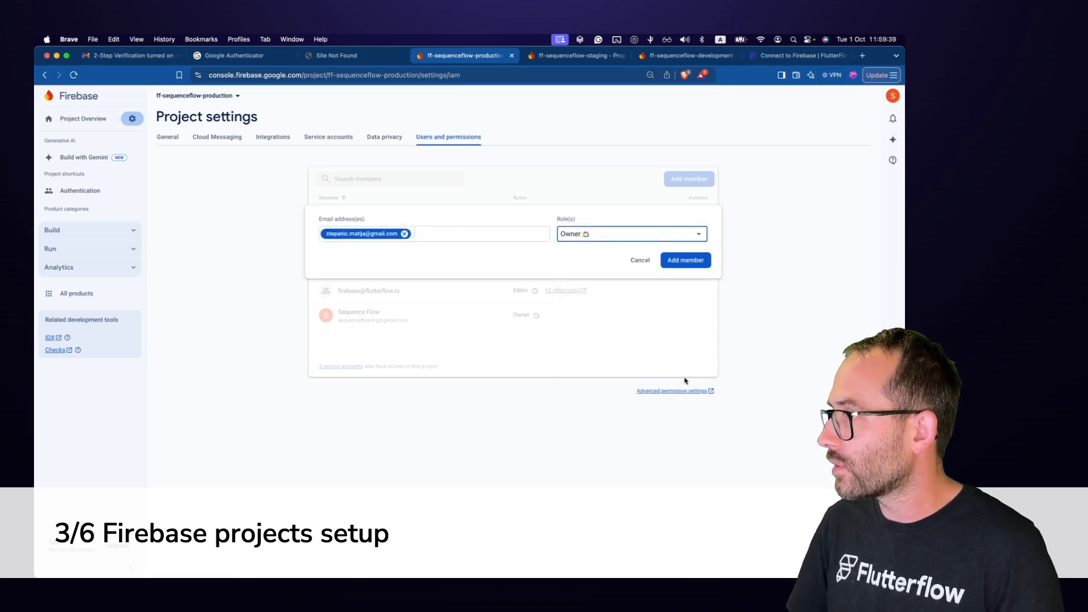
click(701, 266)
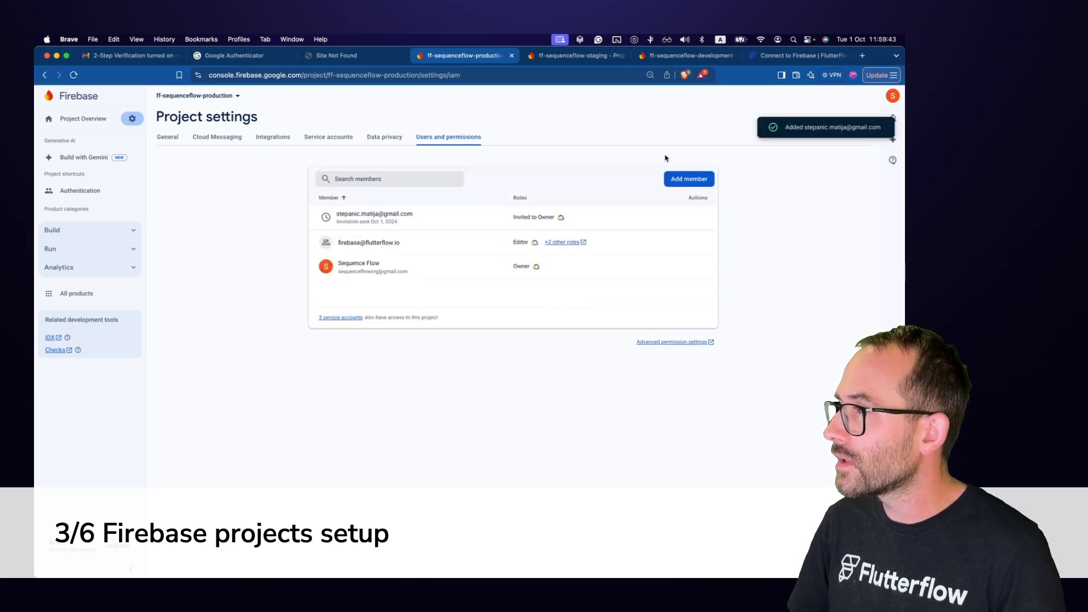
Add the same personal e-mail address as a member of the staging project with the Owner role.
click(587, 57)
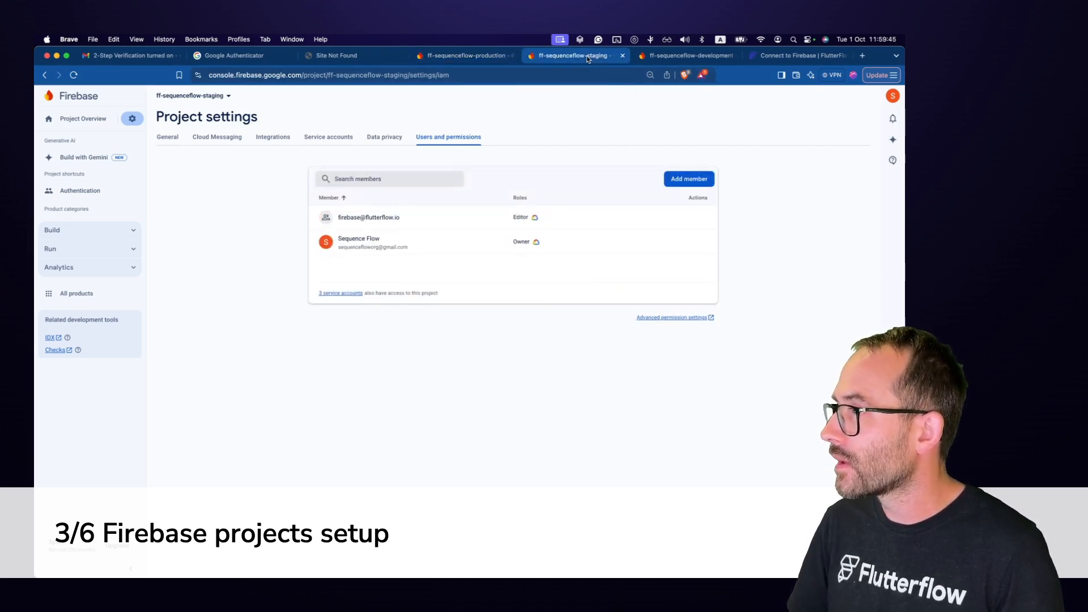
click(701, 180)
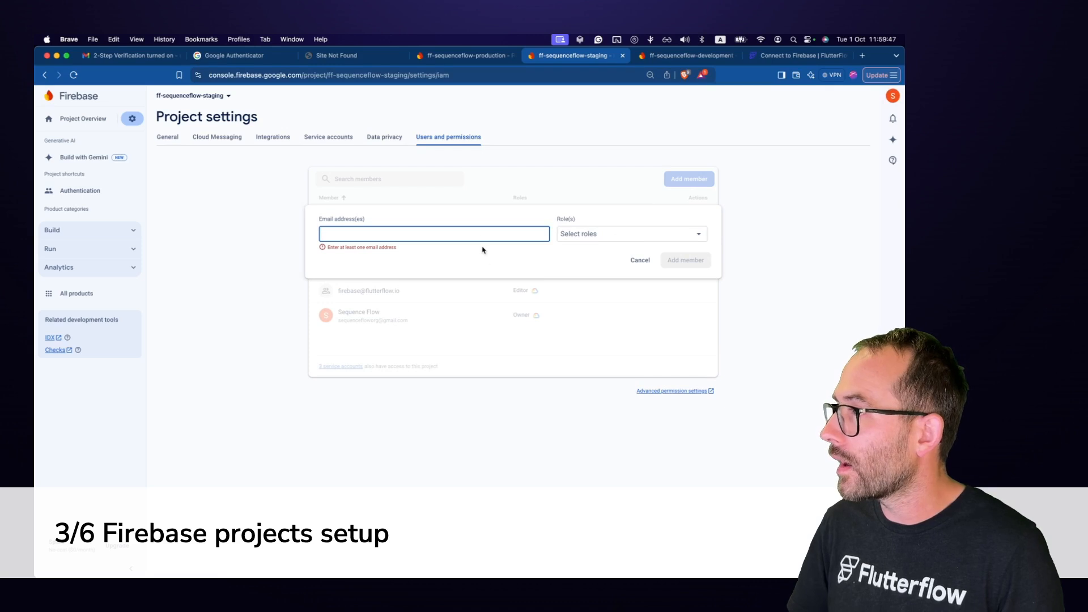
key(super+v)
key(Return)
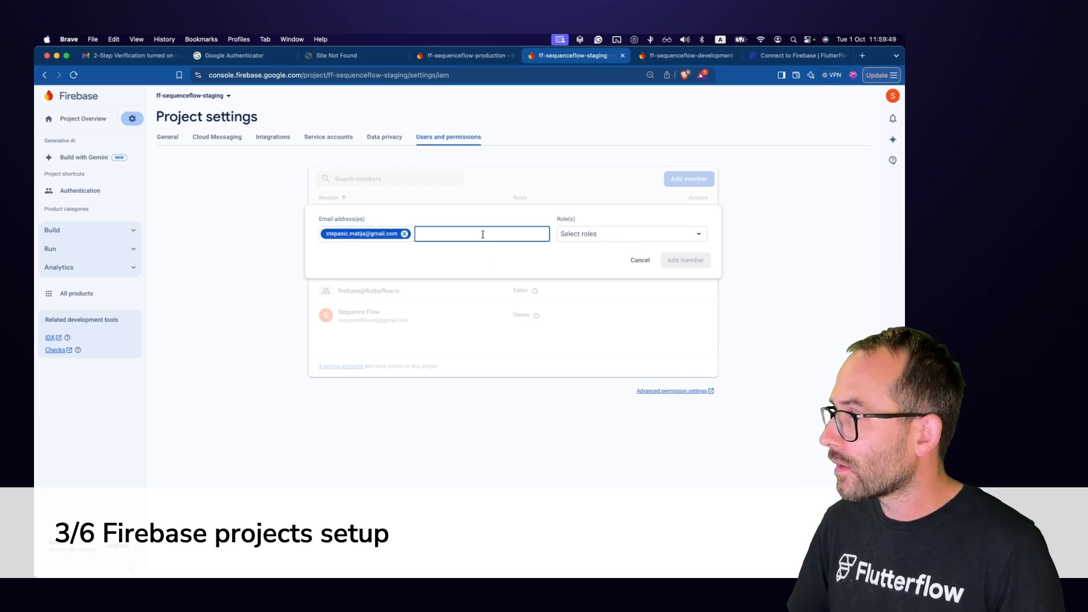
click(611, 244)
click(576, 244)
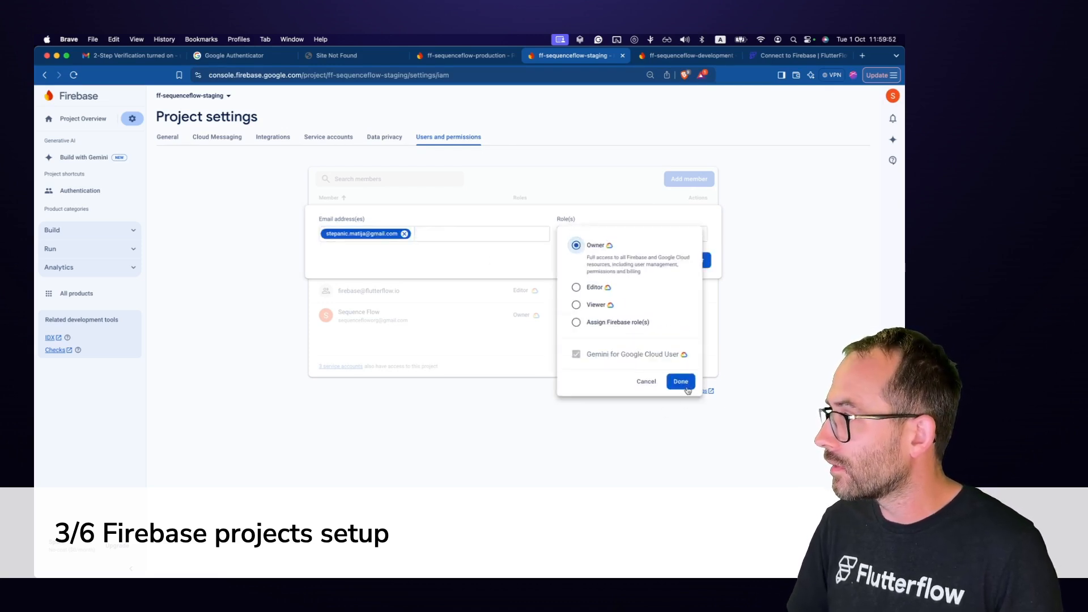
click(680, 381)
click(683, 260)
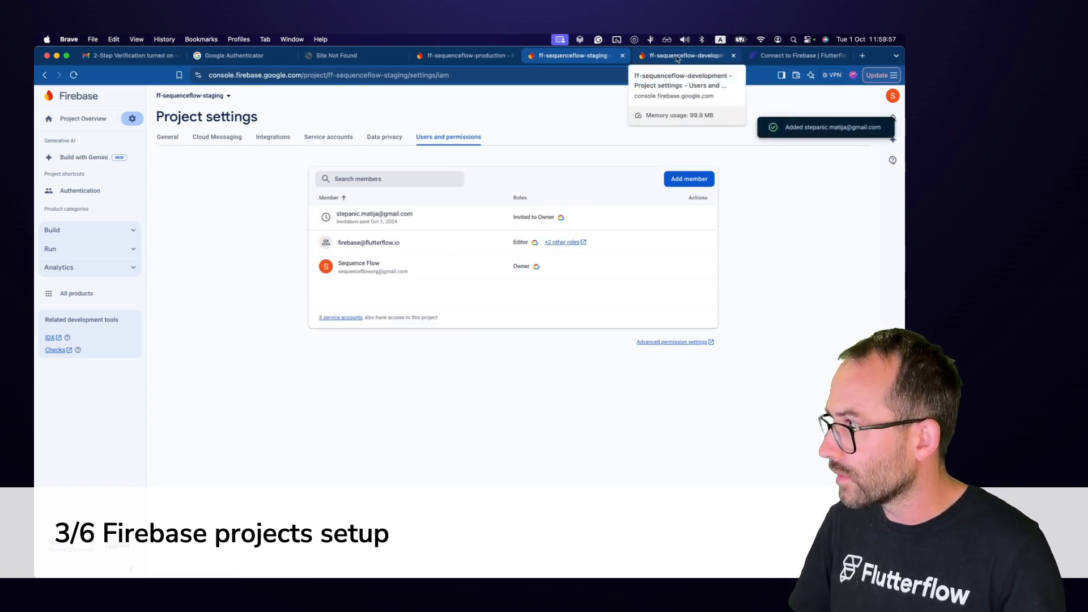
Add the same personal e-mail address as a member of the development project with the Owner role.
click(679, 56)
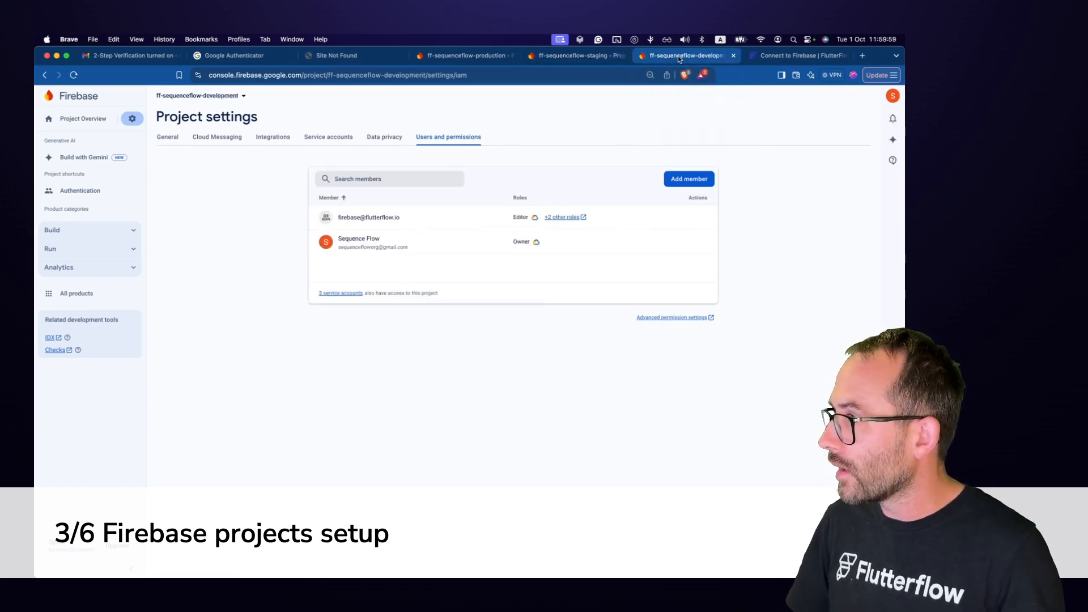
click(694, 180)
key(super+v)
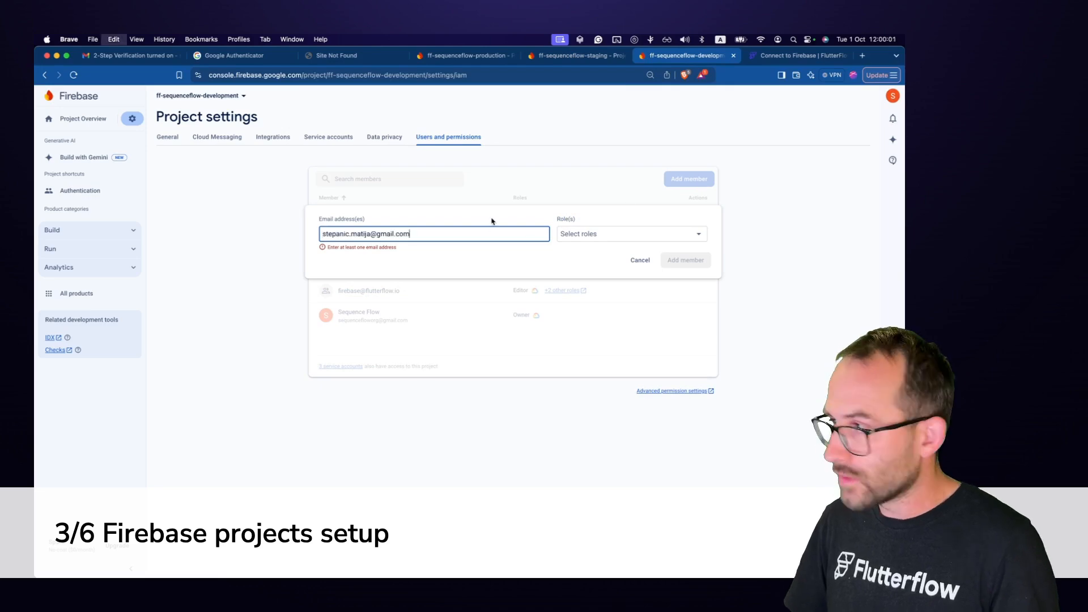
key(Return)
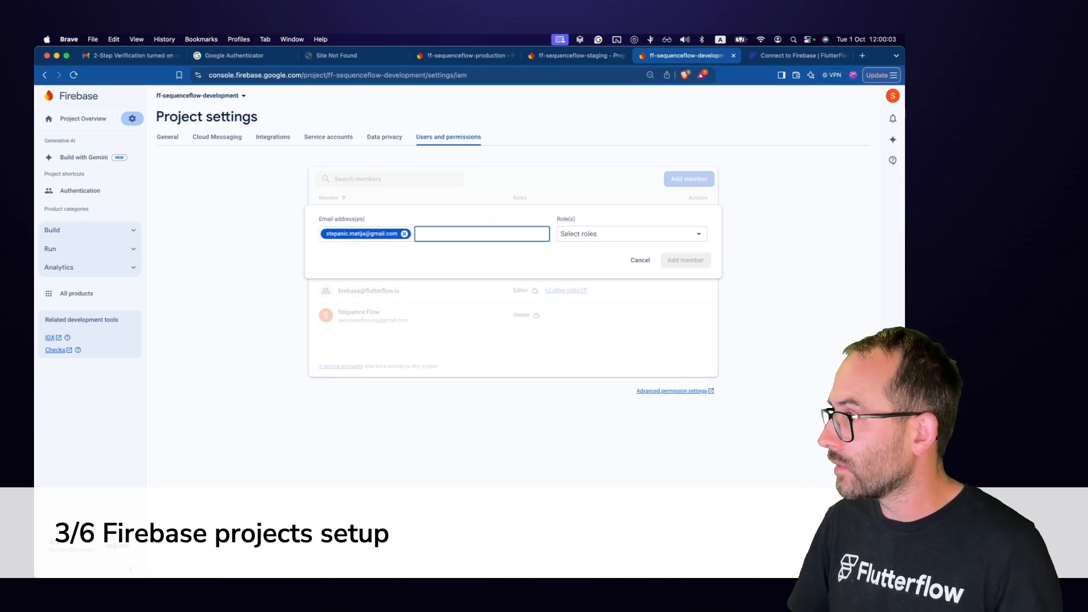
click(637, 234)
click(582, 248)
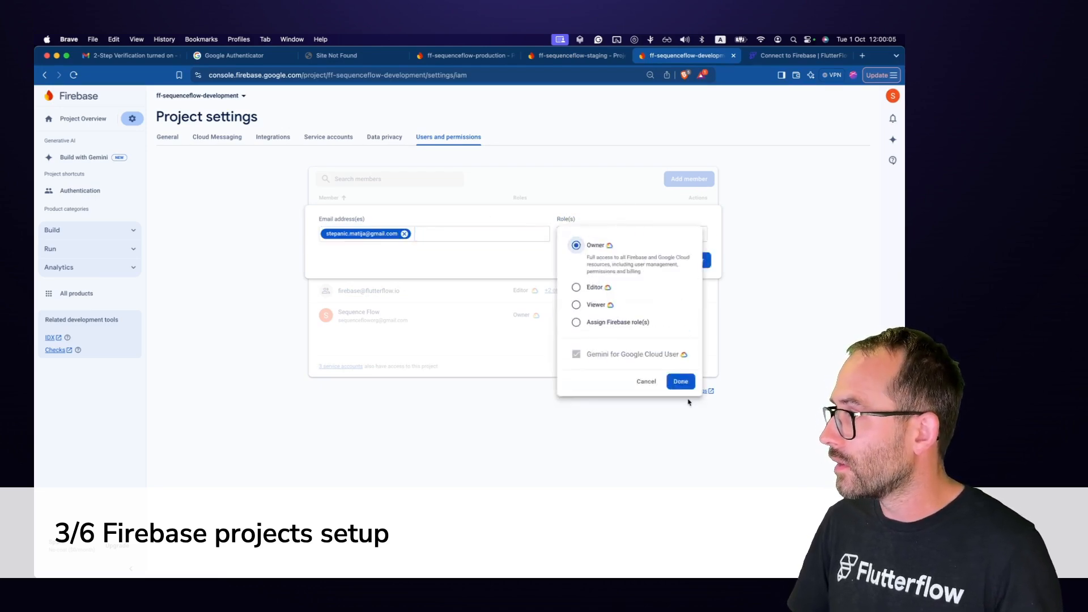
click(681, 382)
click(683, 263)
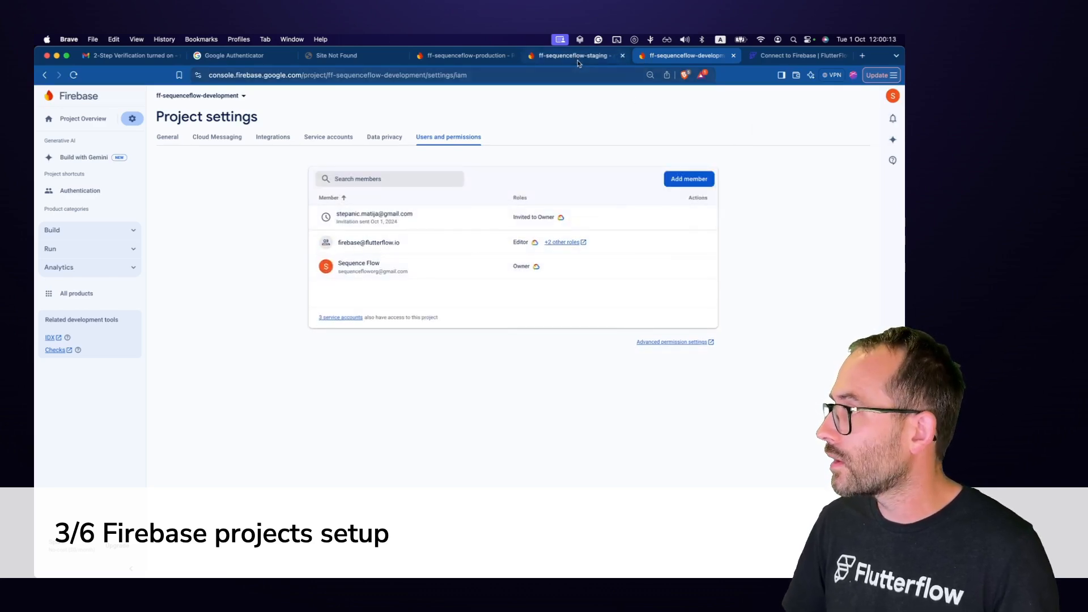
Accept the three SequenceFlow owner invitations in the invited account's Firebase console and open the ff-sequenceflow-production project.
click(456, 55)
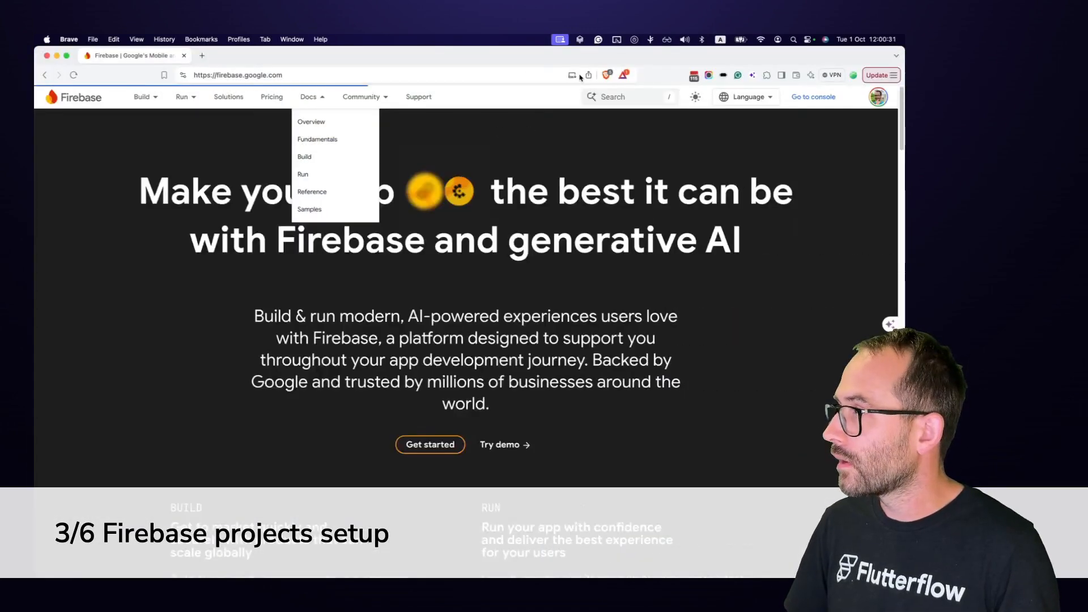
click(820, 100)
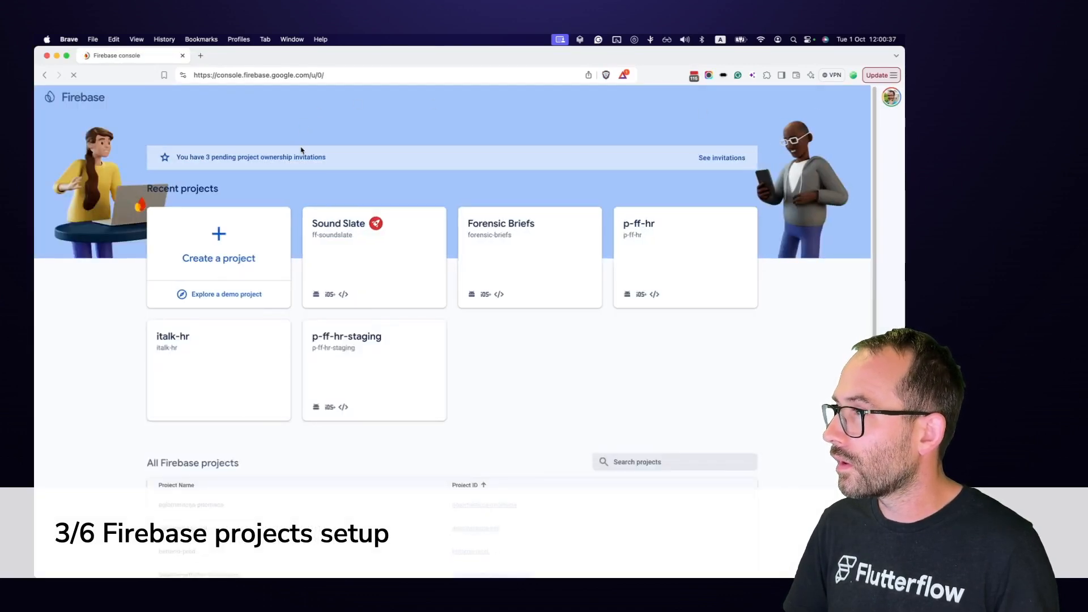
click(737, 160)
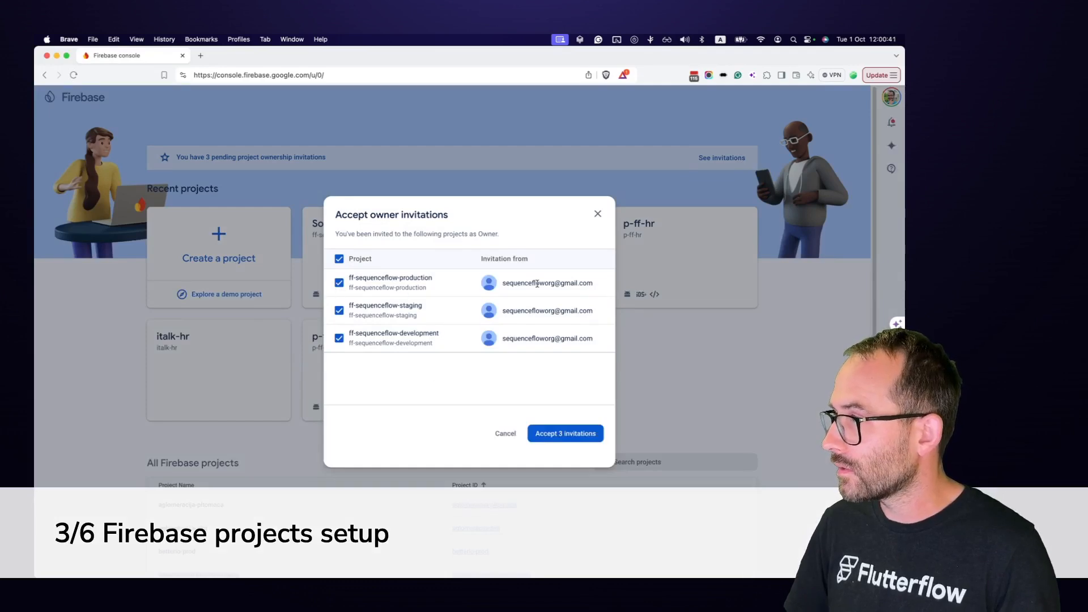
drag(503, 281, 595, 291)
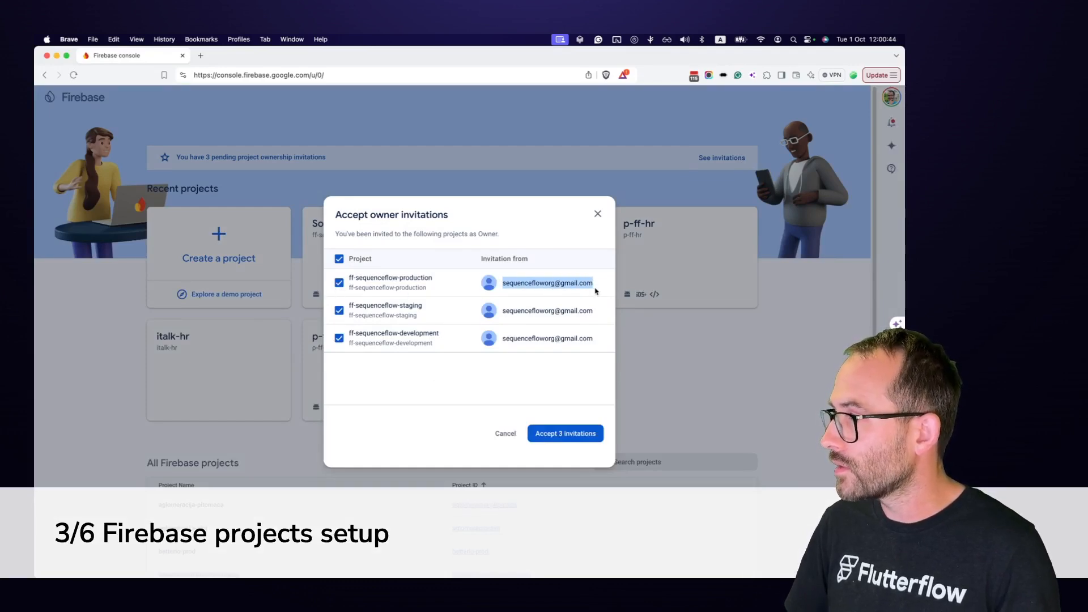
click(586, 441)
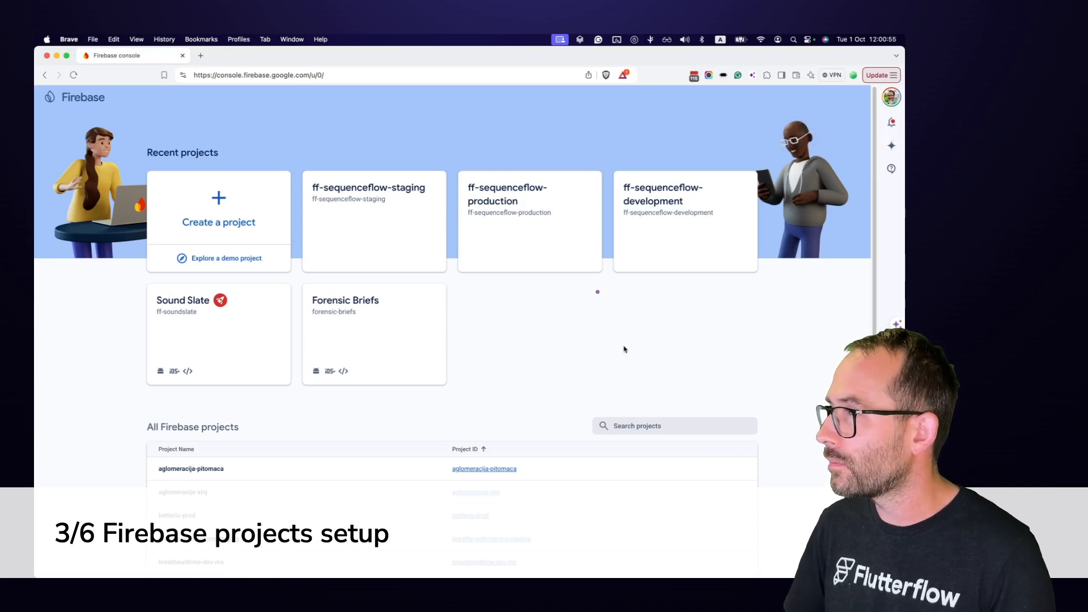
click(513, 205)
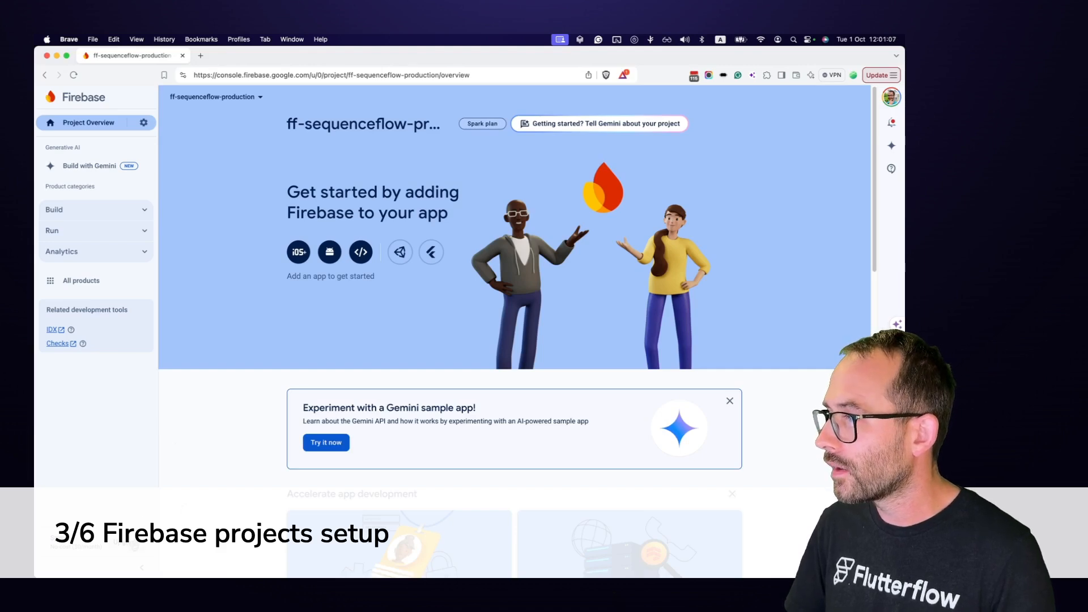
Choose the pay-as-you-go Blaze plan for the production project and select ITalk Billing Account to pay for it.
click(135, 546)
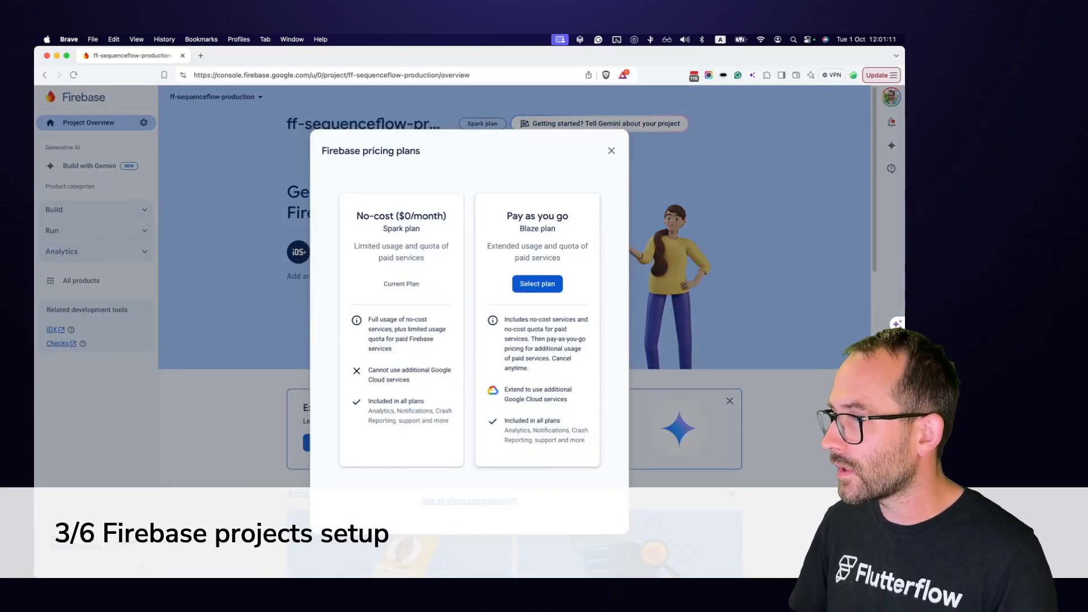
click(611, 150)
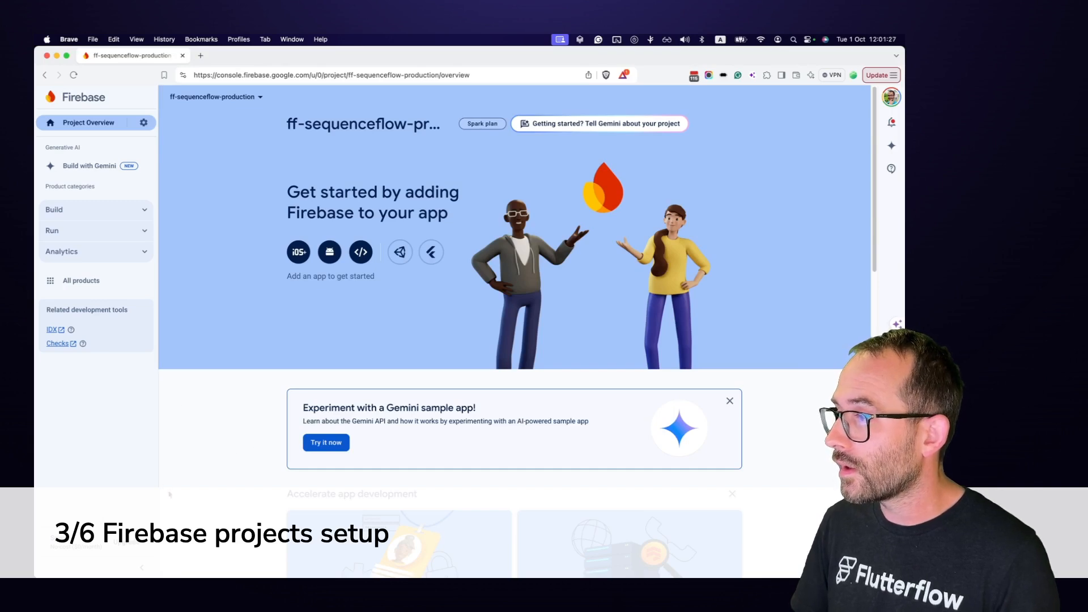
click(127, 547)
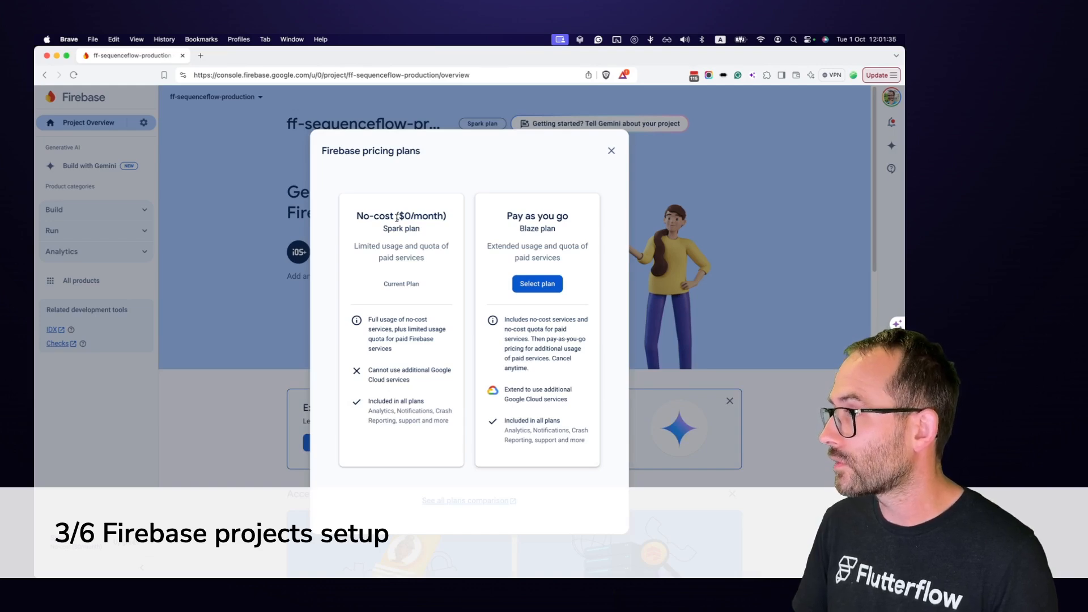
drag(522, 216, 567, 234)
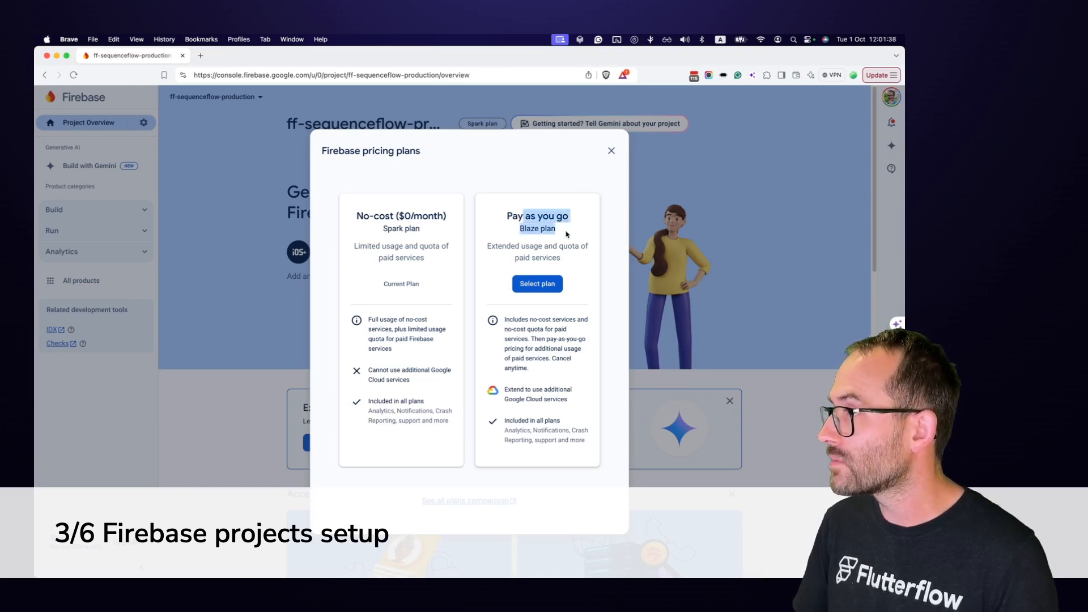
click(546, 286)
mouse_move(549, 372)
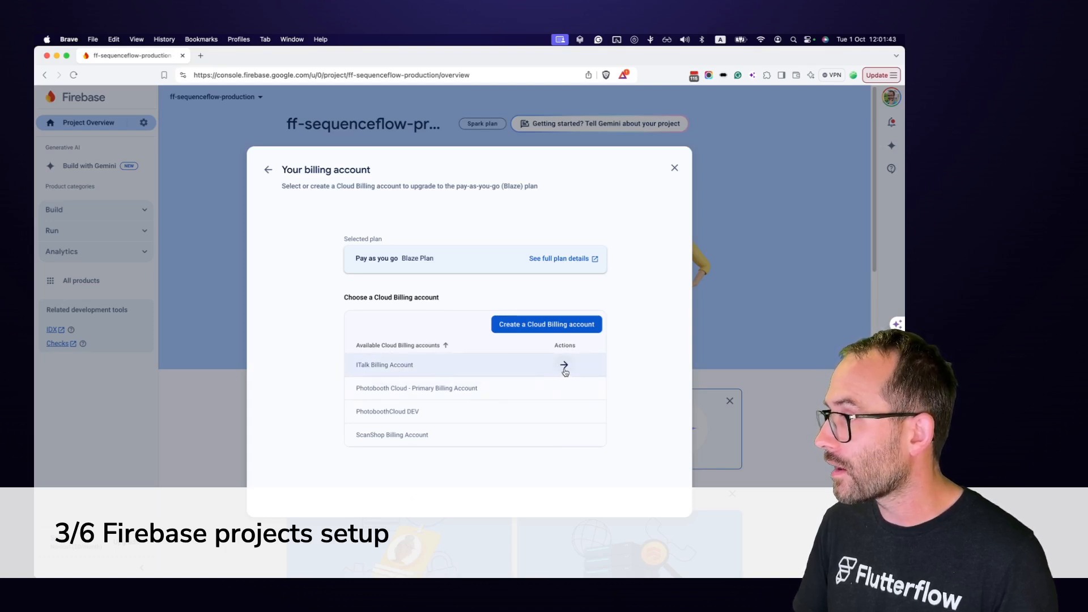
mouse_move(503, 358)
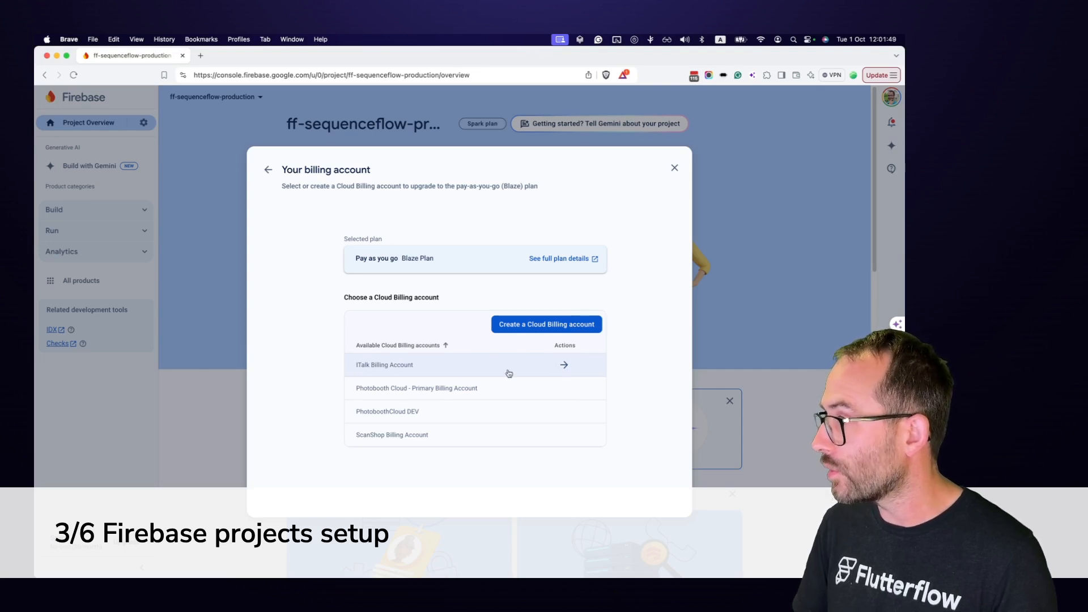
click(563, 367)
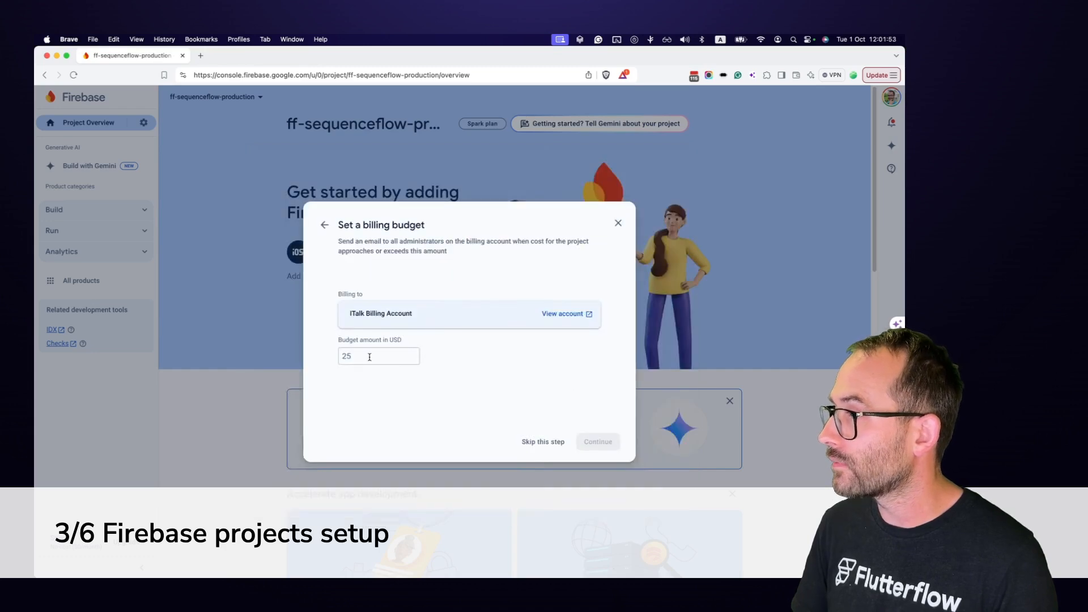
Set the production project's billing budget to 1 USD and link the chosen Cloud Billing account.
click(369, 357)
text(1)
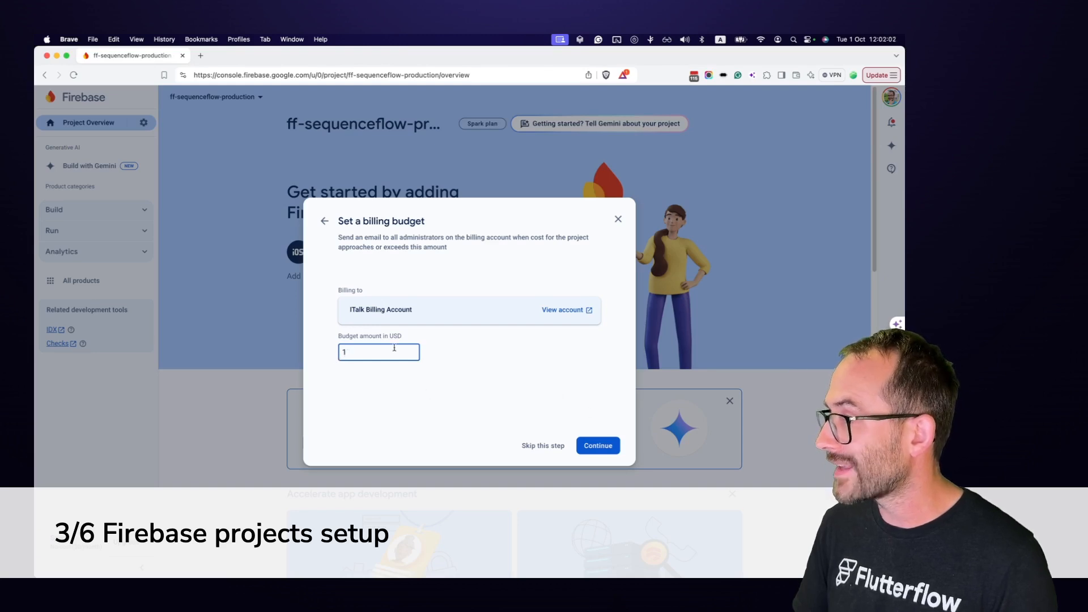
click(607, 448)
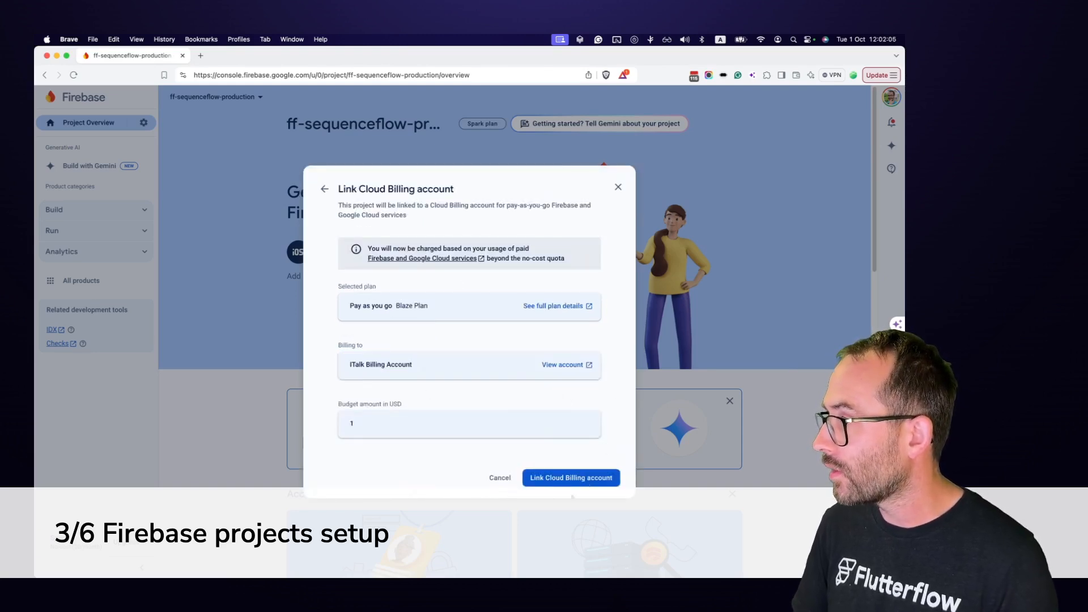
click(584, 479)
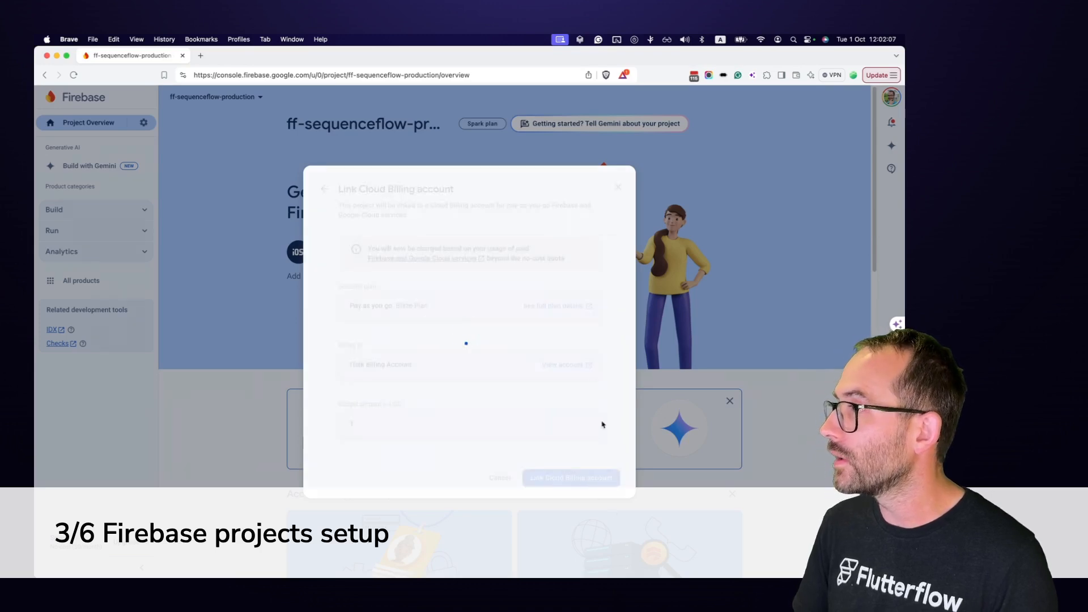
Open the Firebase console in a new browser tab and firebase.google.com in another.
click(200, 55)
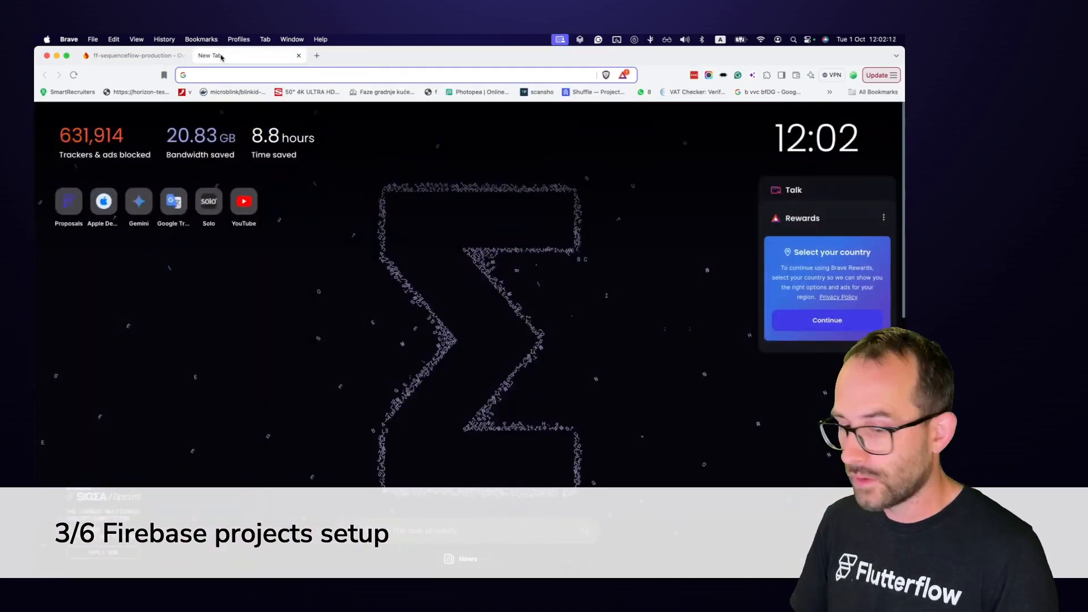
text(fireb)
key(Down)
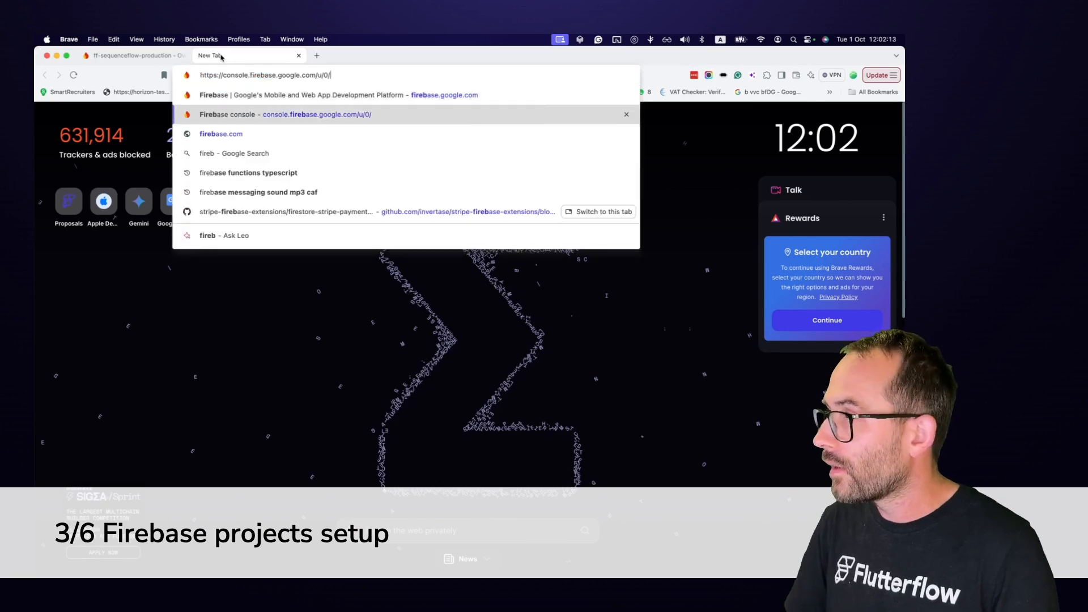
key(Return)
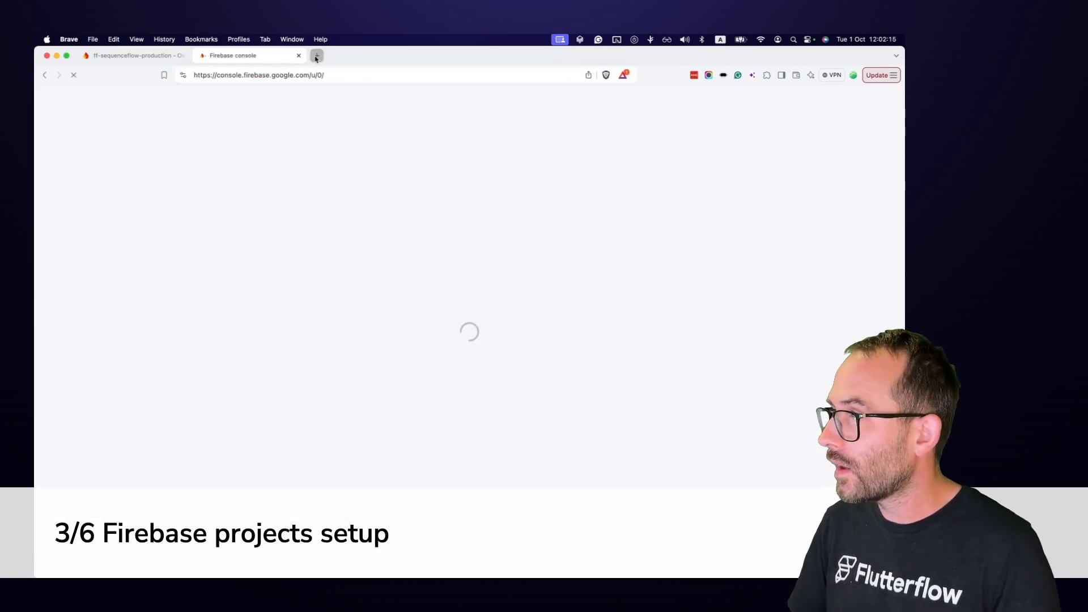
click(316, 56)
text(firebase.google.com)
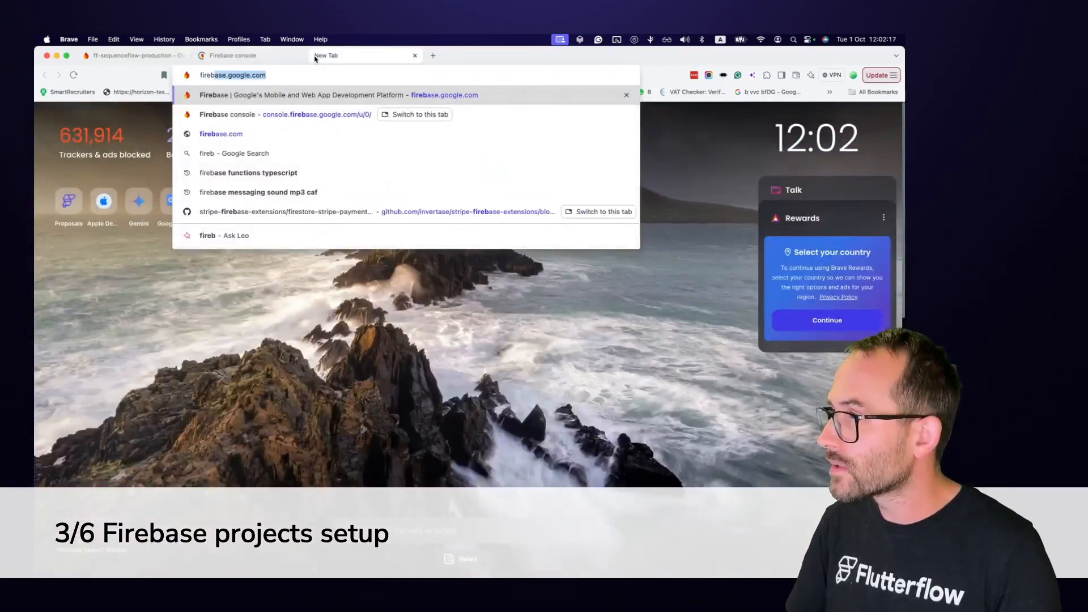
key(Return)
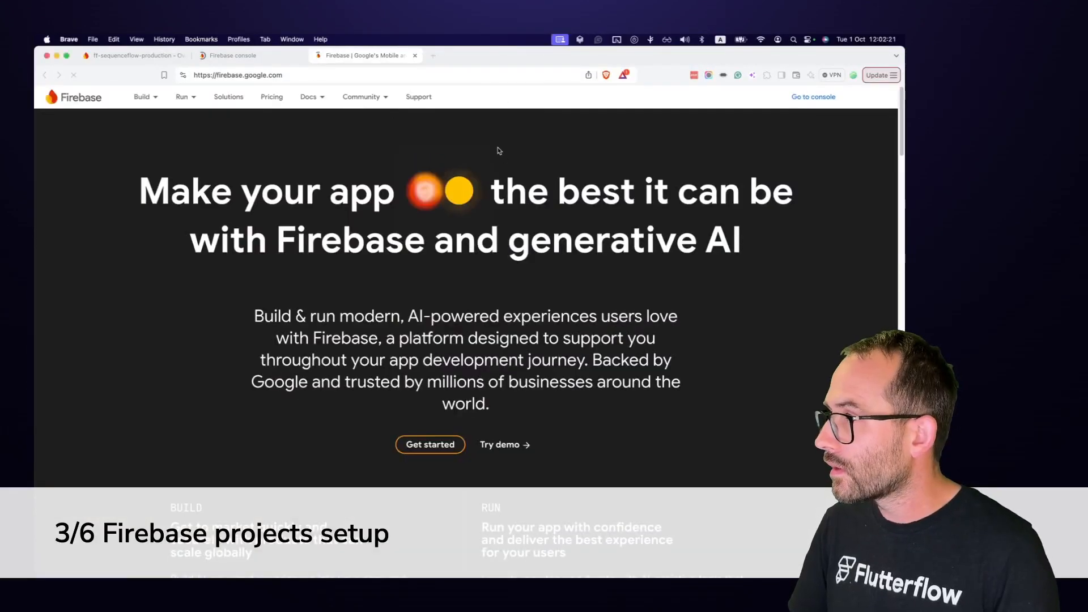
Reload the production project's permissions page in the SequenceFlow account's window and check the billing plans of all three projects.
key(super+grave)
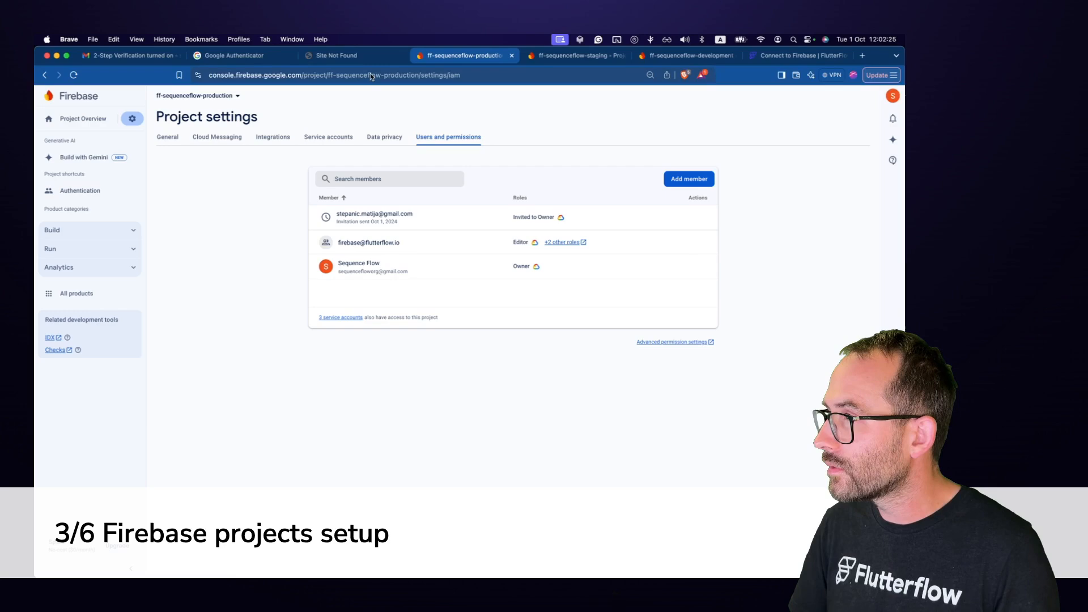
click(78, 79)
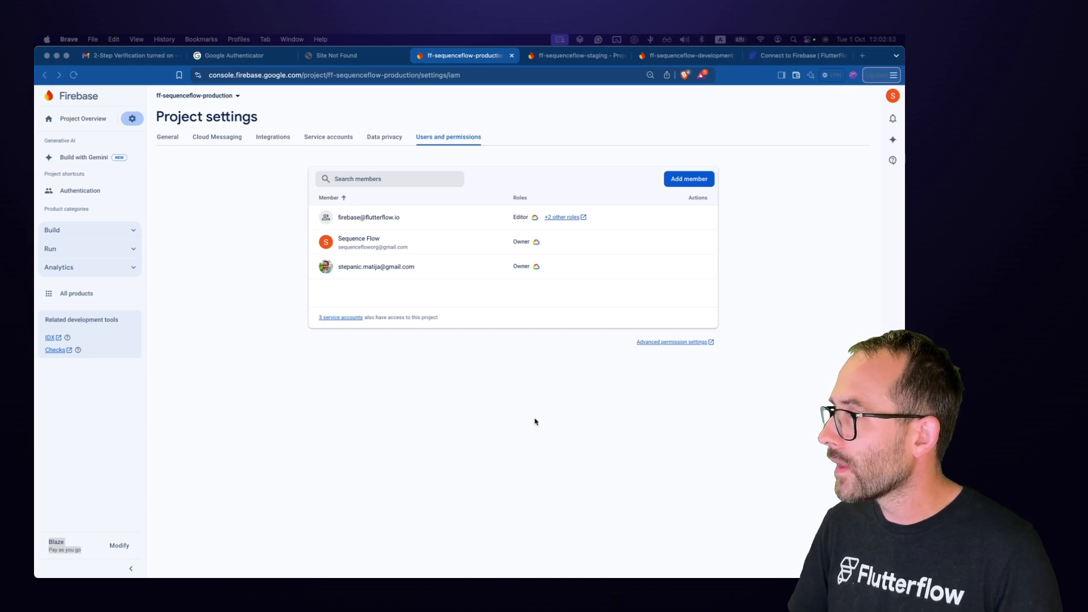
click(79, 524)
click(84, 554)
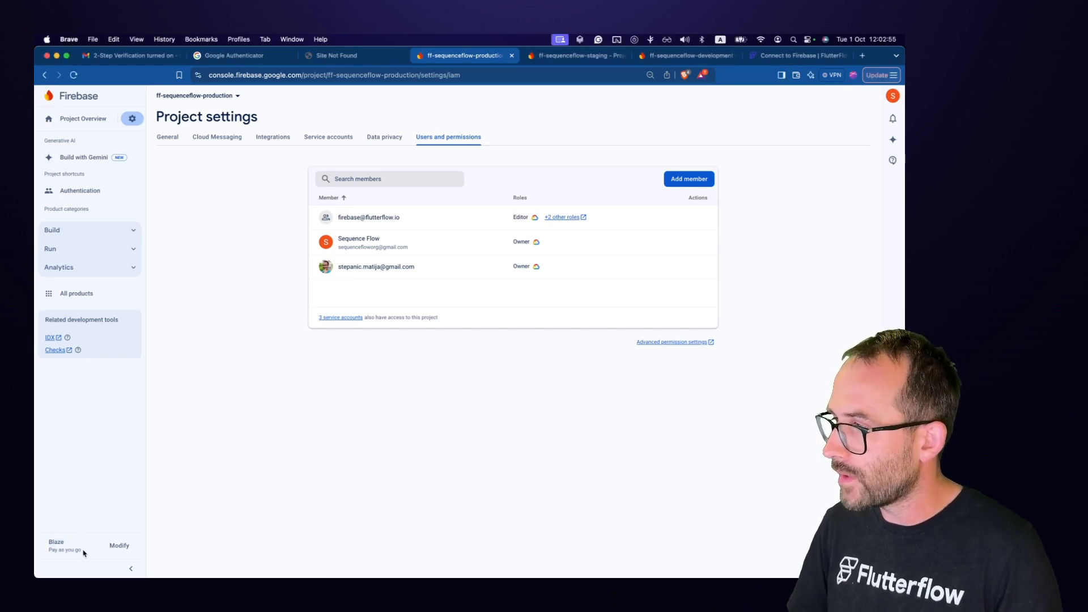
drag(85, 554, 46, 545)
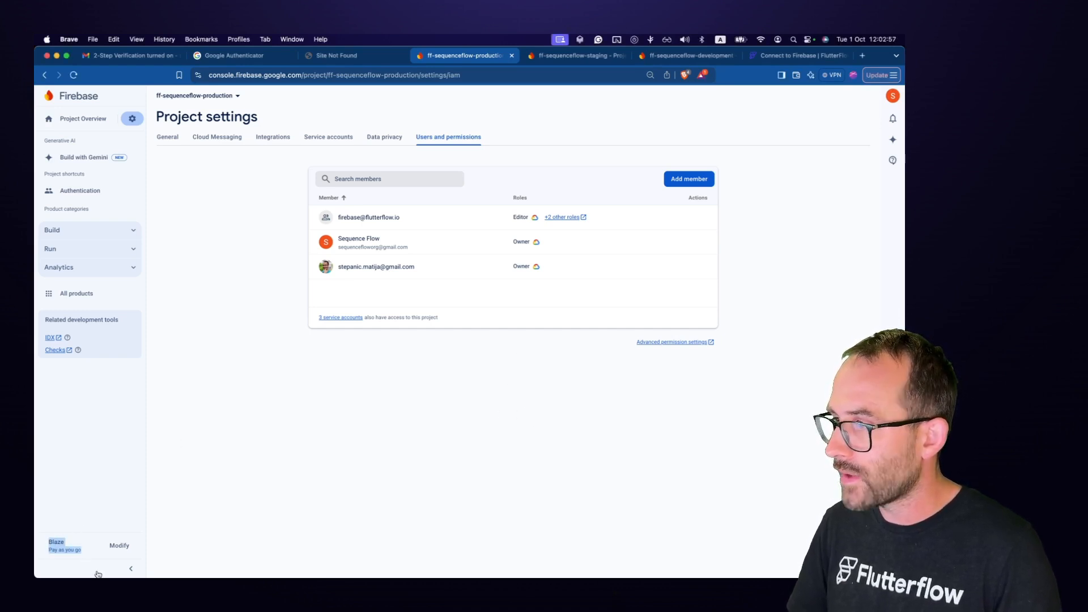
click(577, 57)
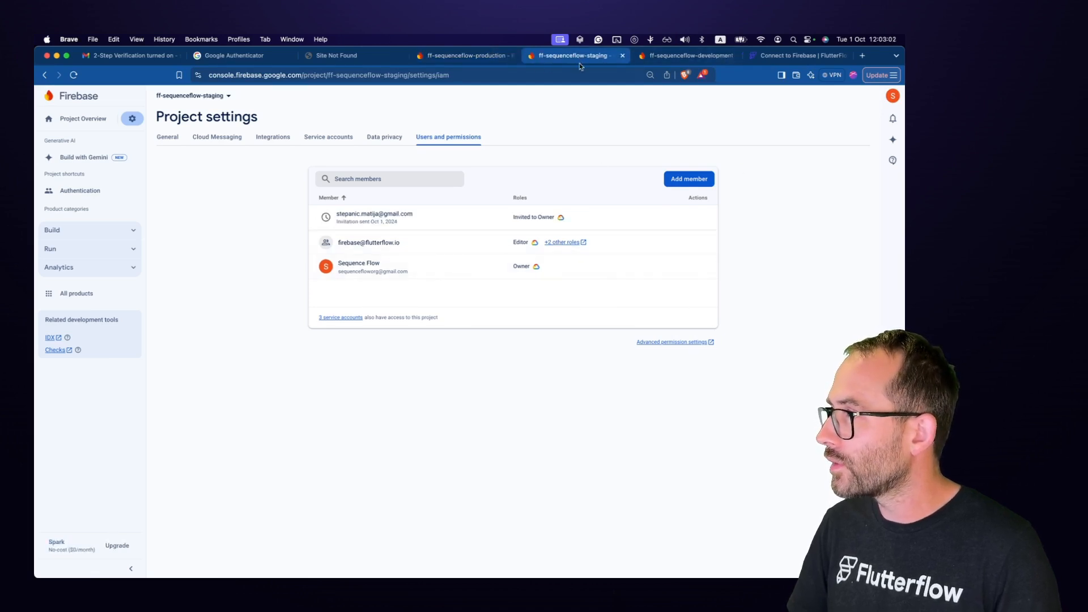
click(672, 56)
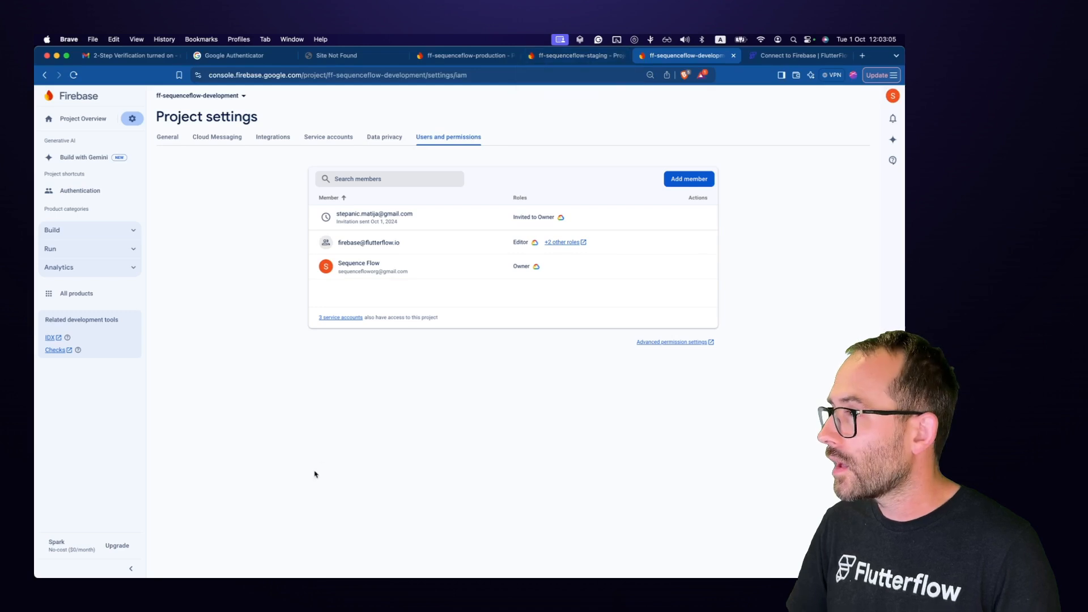
Try to upgrade the staging project to the Blaze plan from the SequenceFlow account, using a new billing profile with Croatia as country.
click(574, 56)
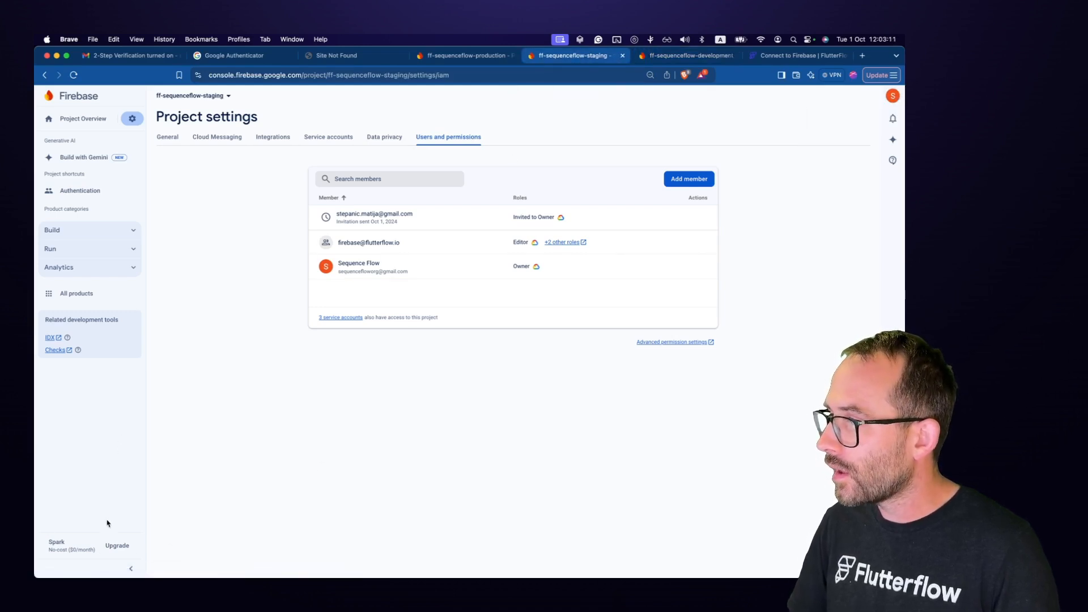
click(116, 548)
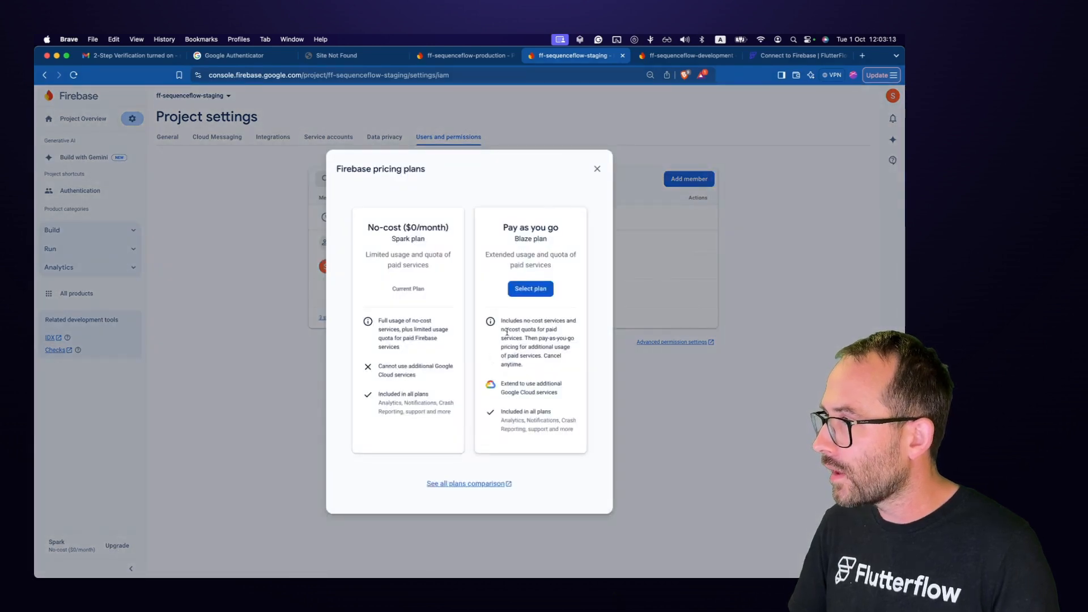
click(537, 288)
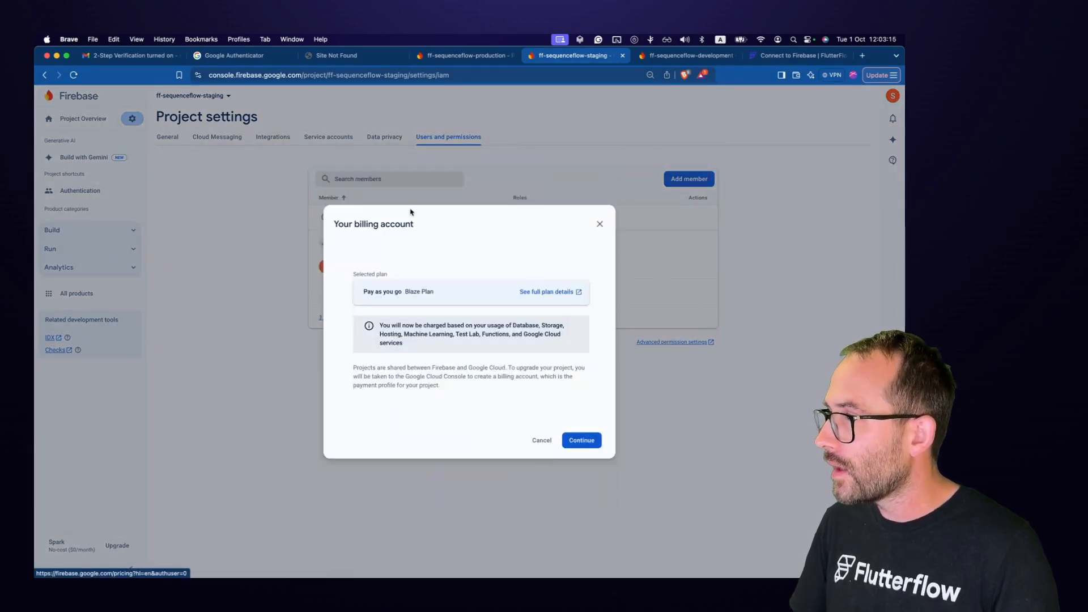
click(580, 443)
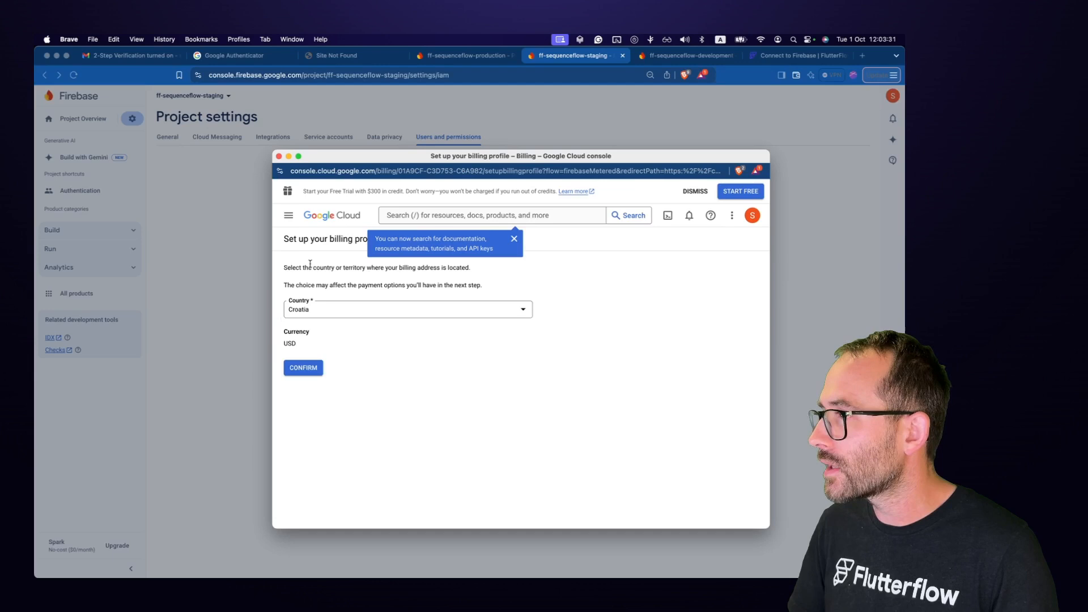
click(304, 368)
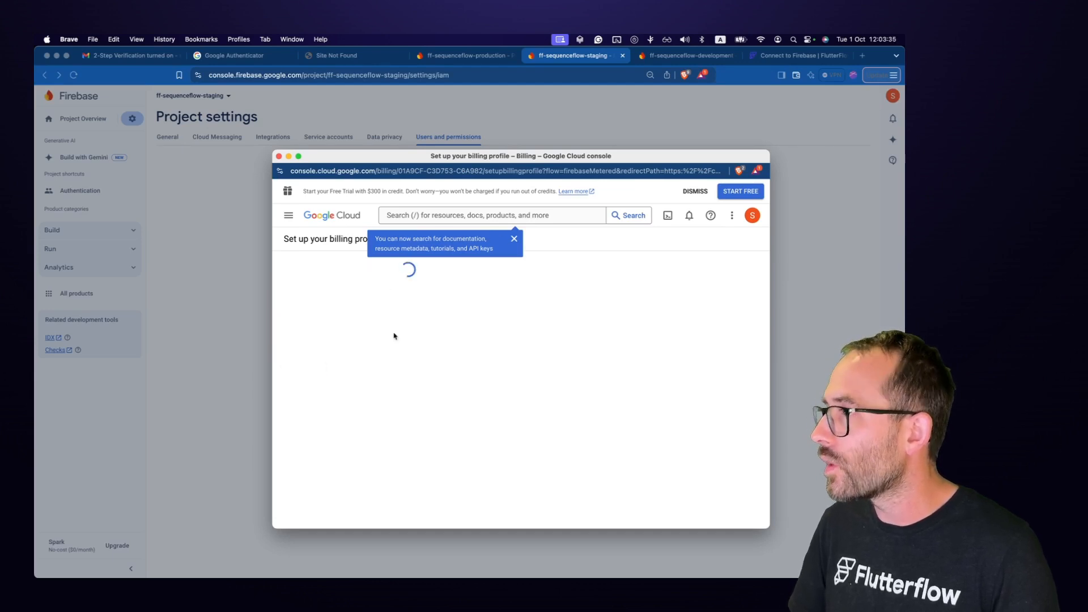
scroll(366, 329, down, 15)
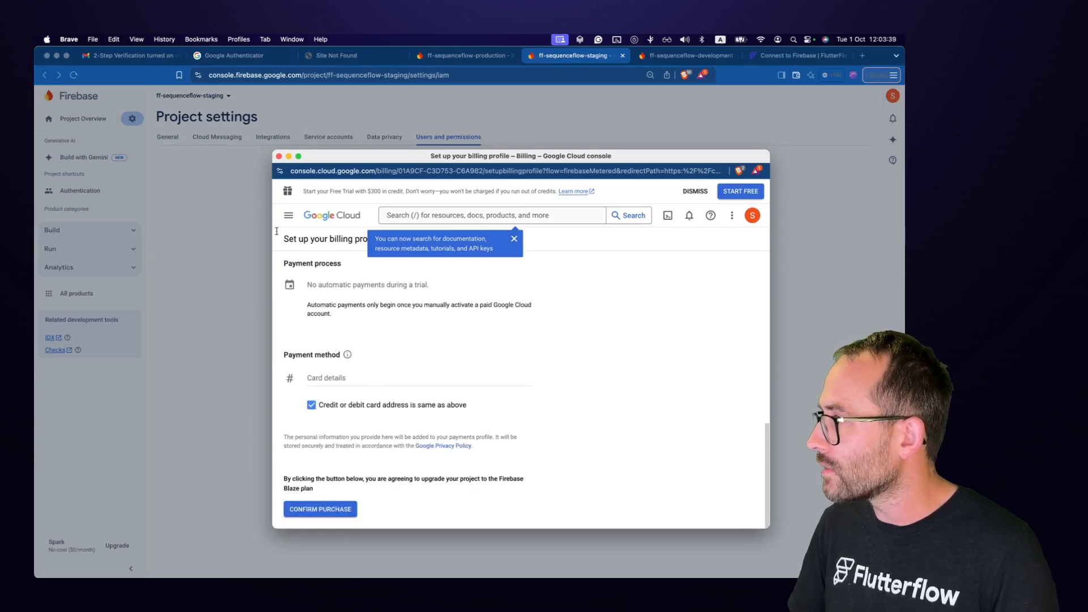
click(279, 157)
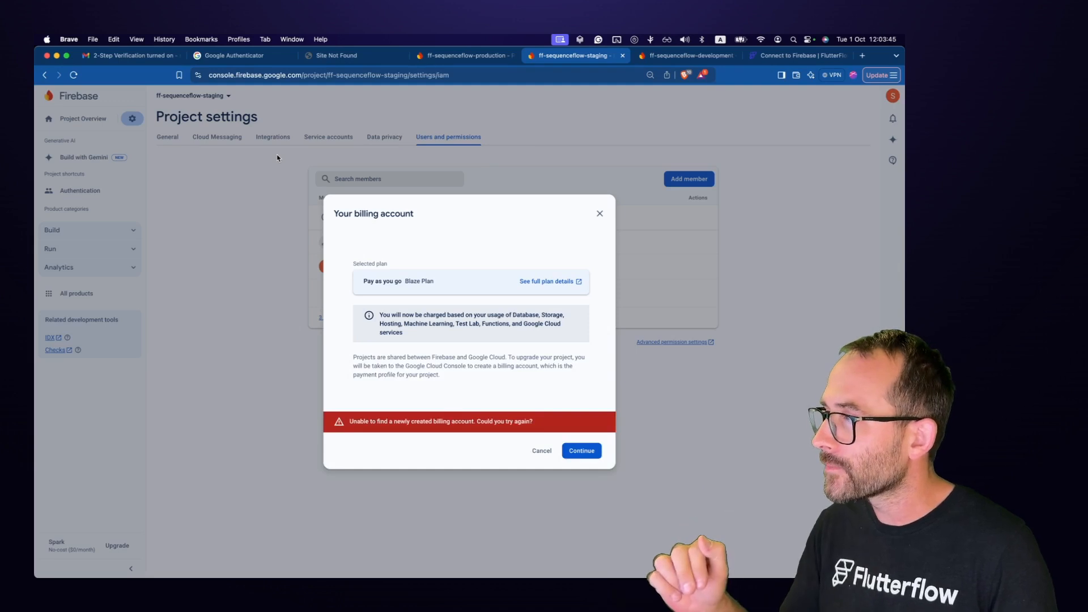
click(536, 452)
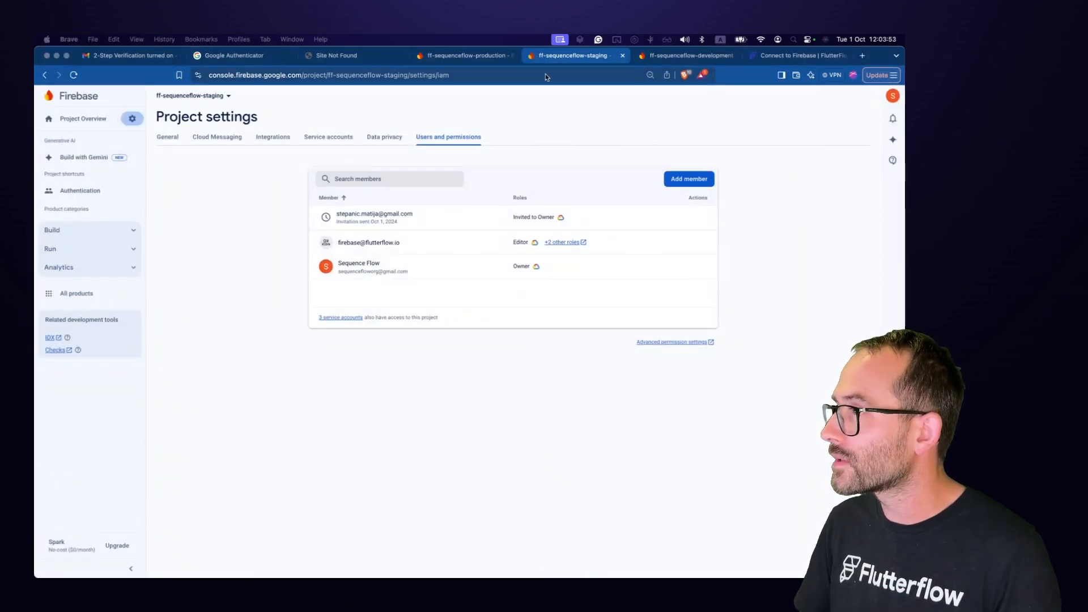
Open the staging and development projects in separate tabs of the personal account's window and show the signed-in account's details on staging.
key(super+grave)
click(265, 56)
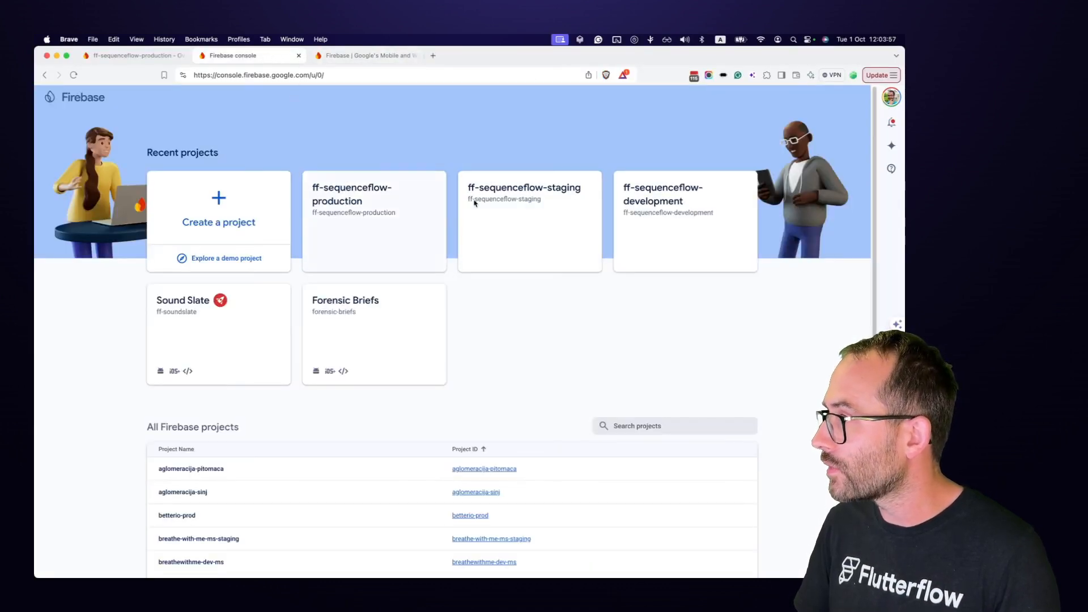
click(548, 205)
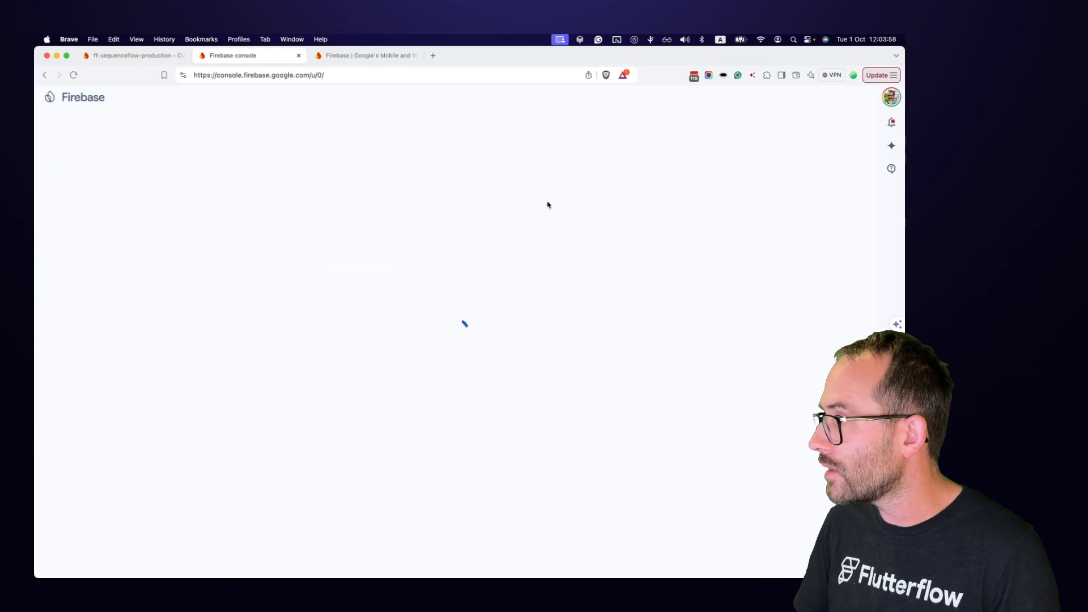
click(380, 56)
click(830, 100)
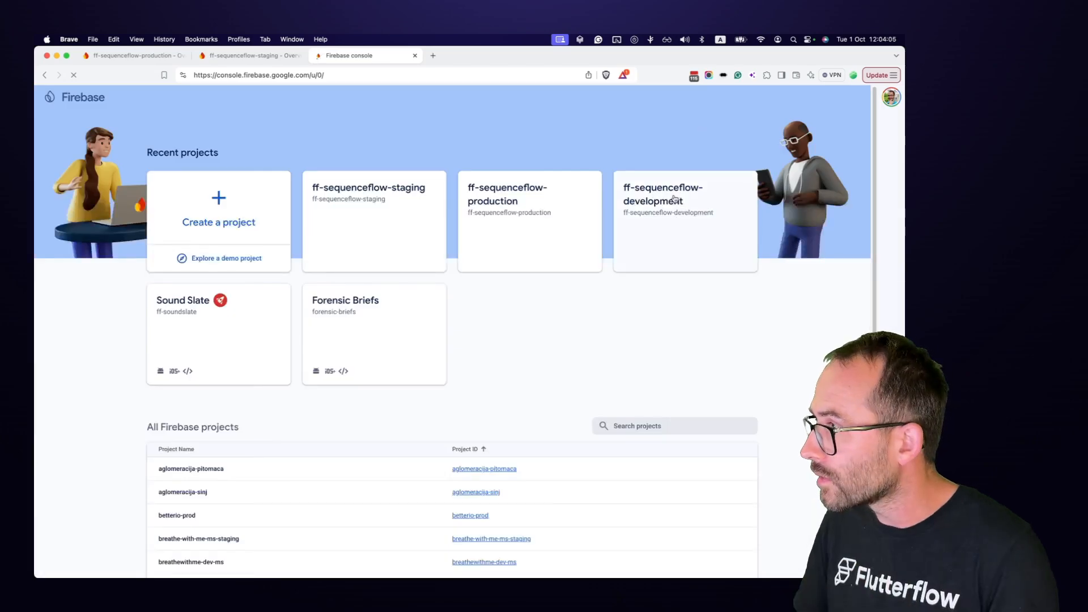
click(674, 199)
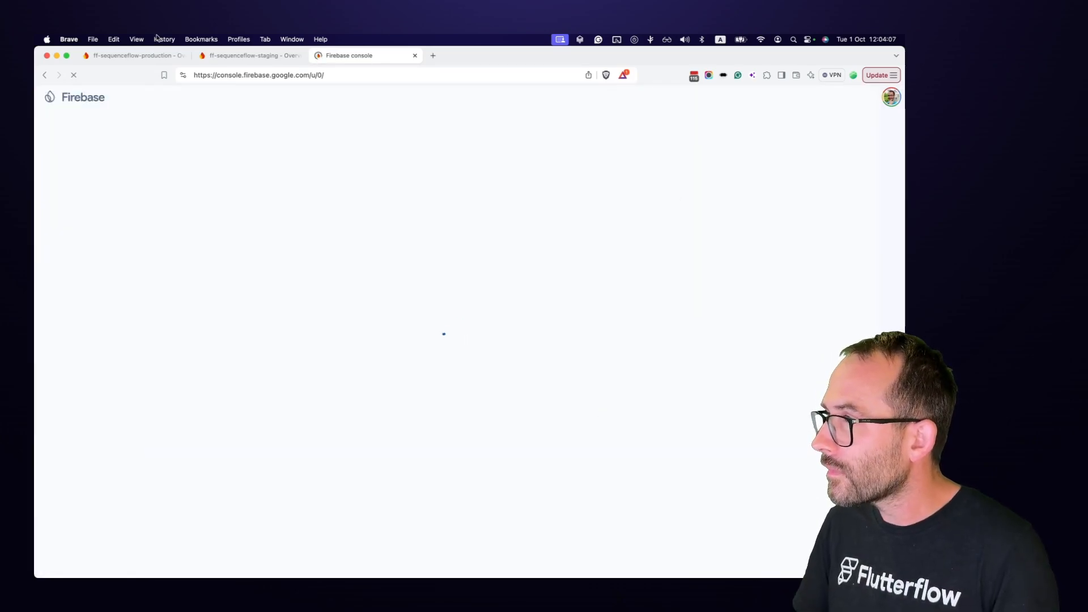
click(253, 56)
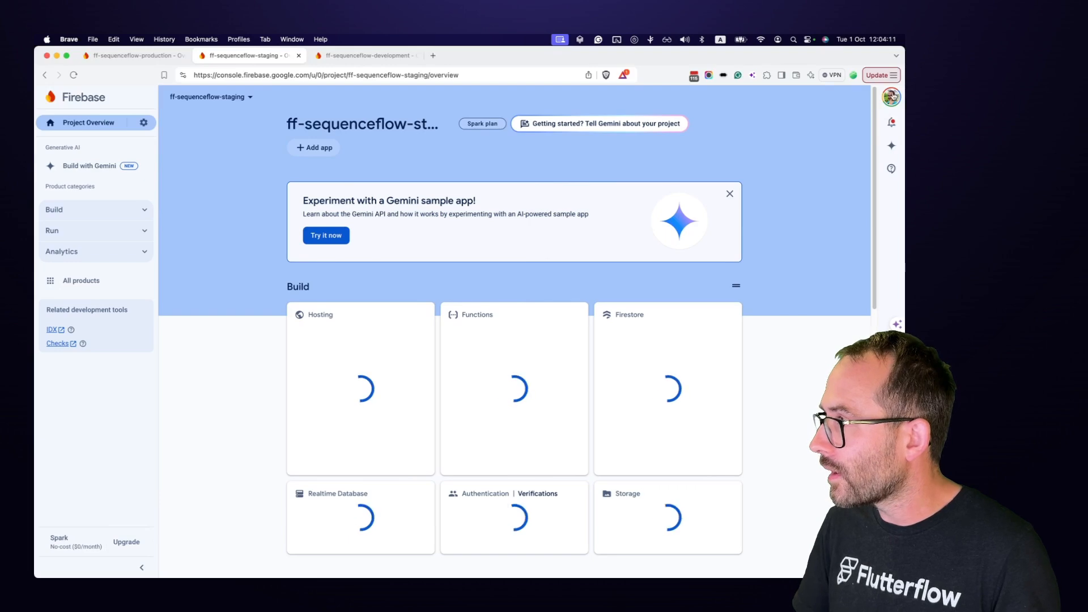
click(891, 98)
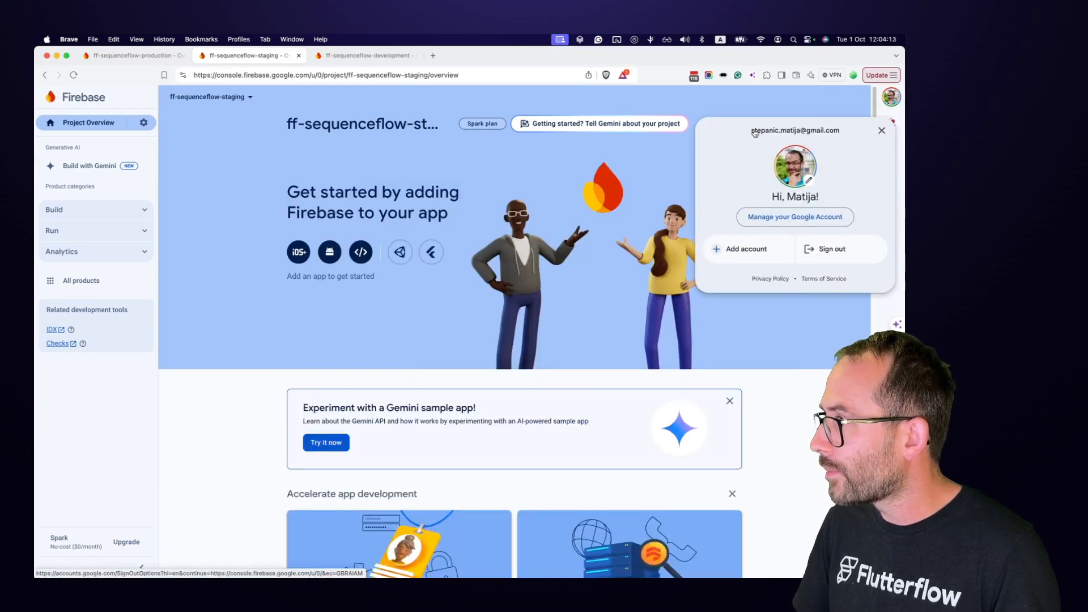
Close the account details and upgrade the staging project to the Blaze plan with the ITalk Billing Account and a 1 USD budget.
click(816, 127)
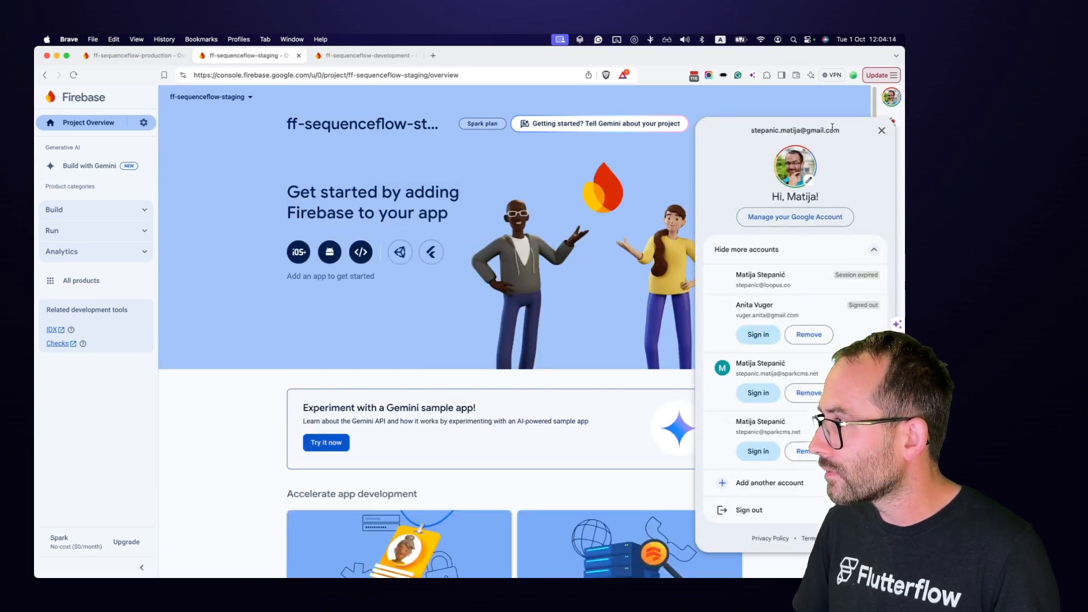
click(882, 132)
click(113, 543)
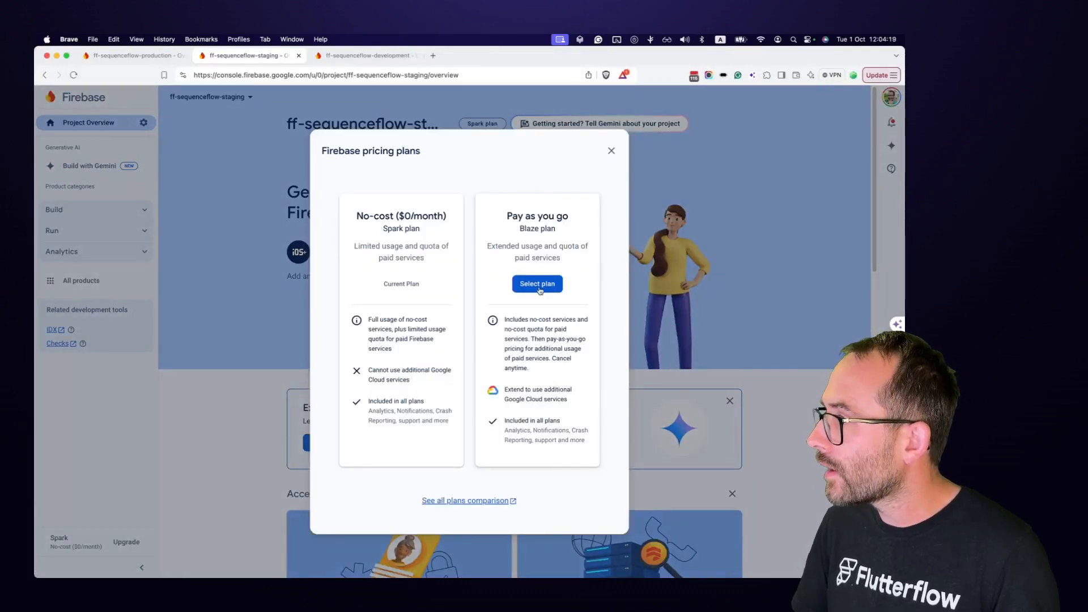
click(538, 285)
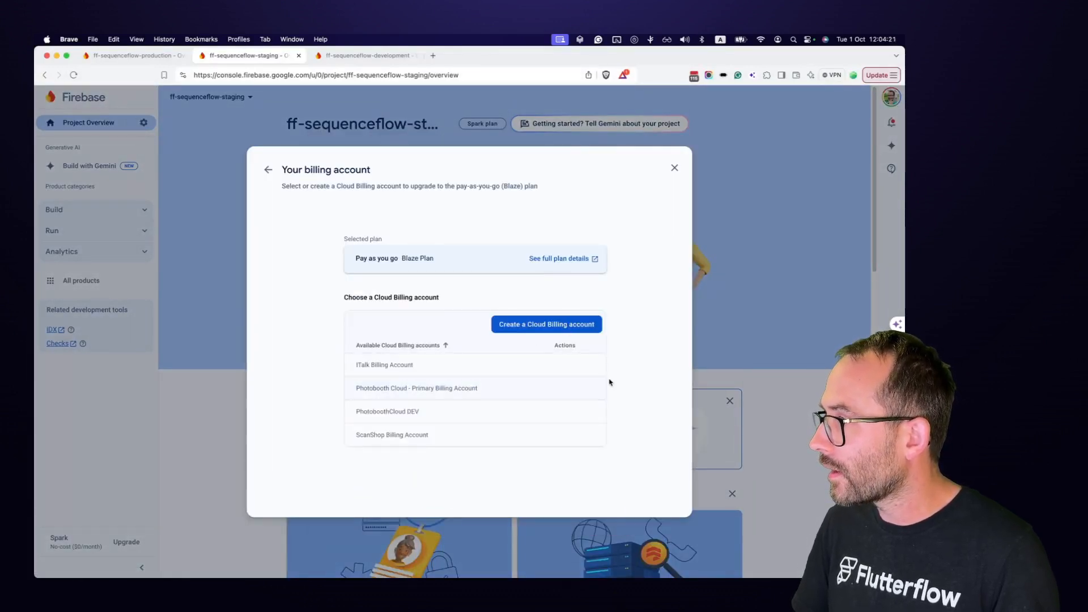
mouse_move(564, 366)
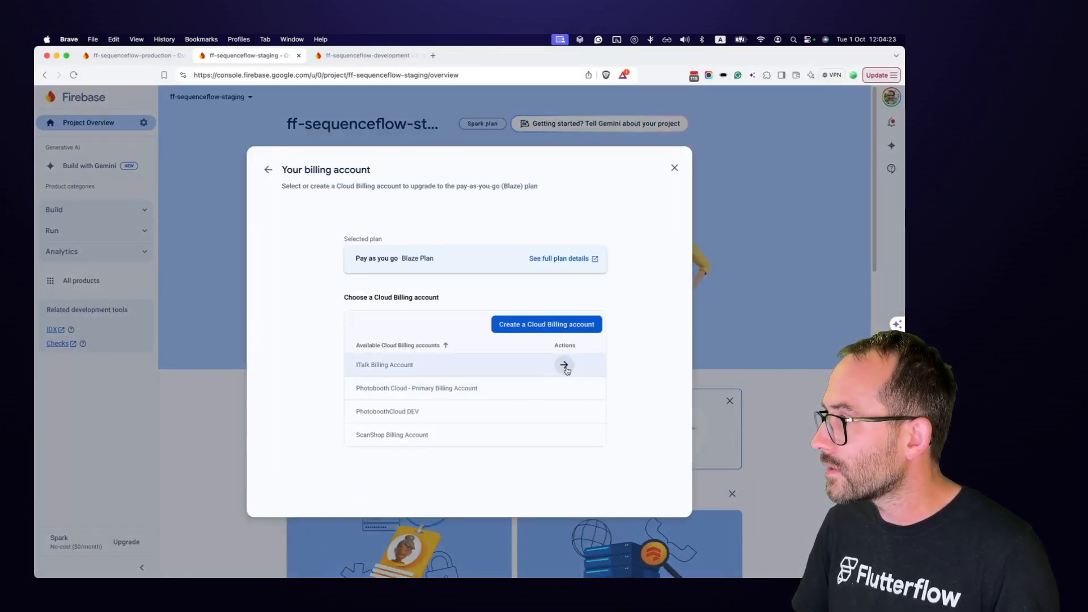
click(565, 366)
click(356, 356)
text(1)
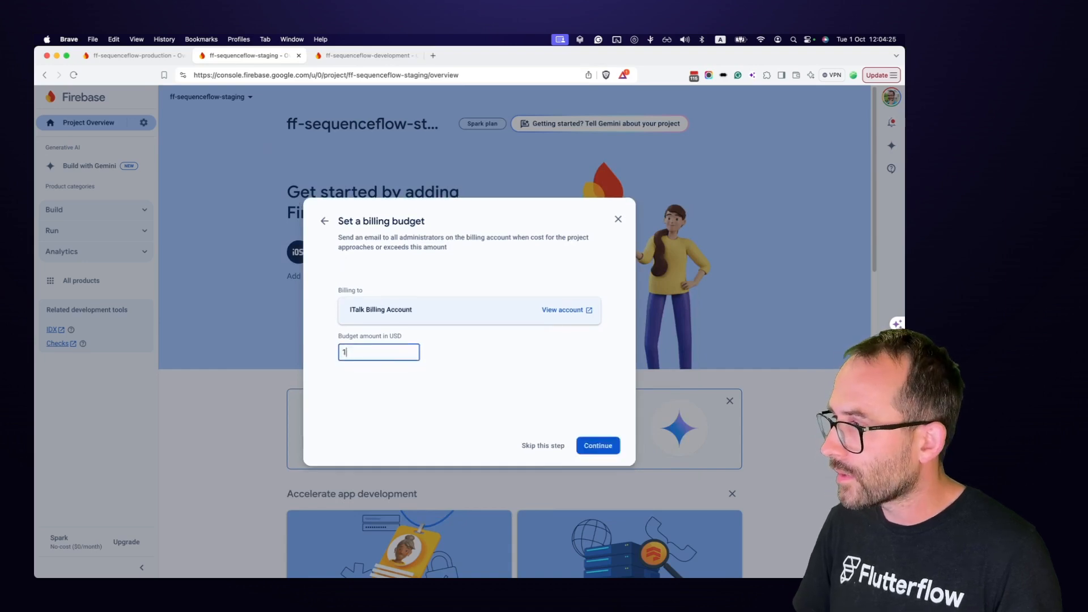
click(604, 447)
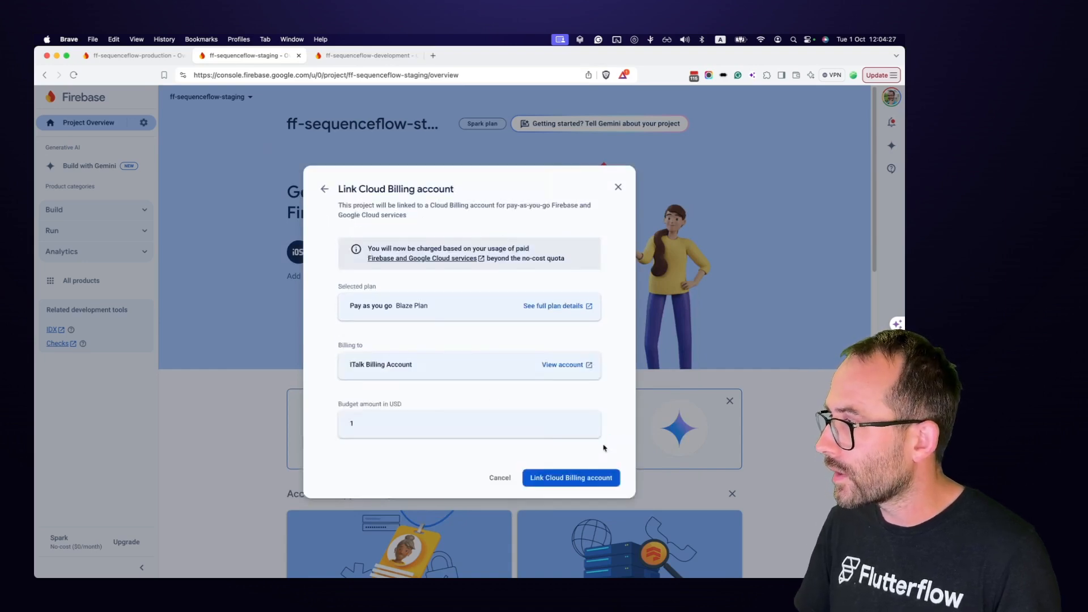
click(607, 476)
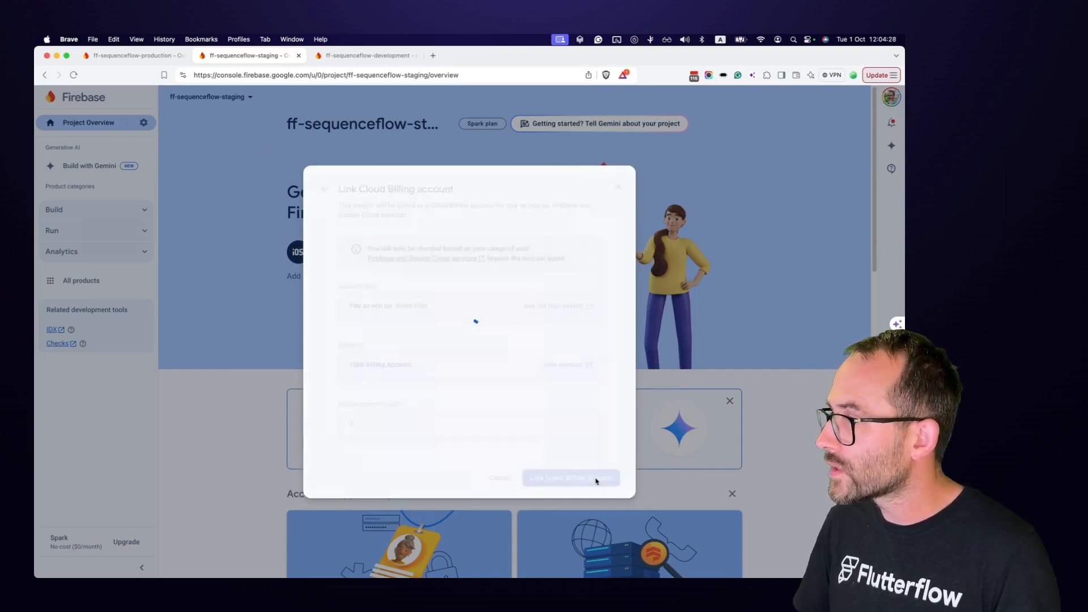
Upgrade the development project to the Blaze plan, linking the ITalk Billing Account with a budget of 1 USD.
click(394, 59)
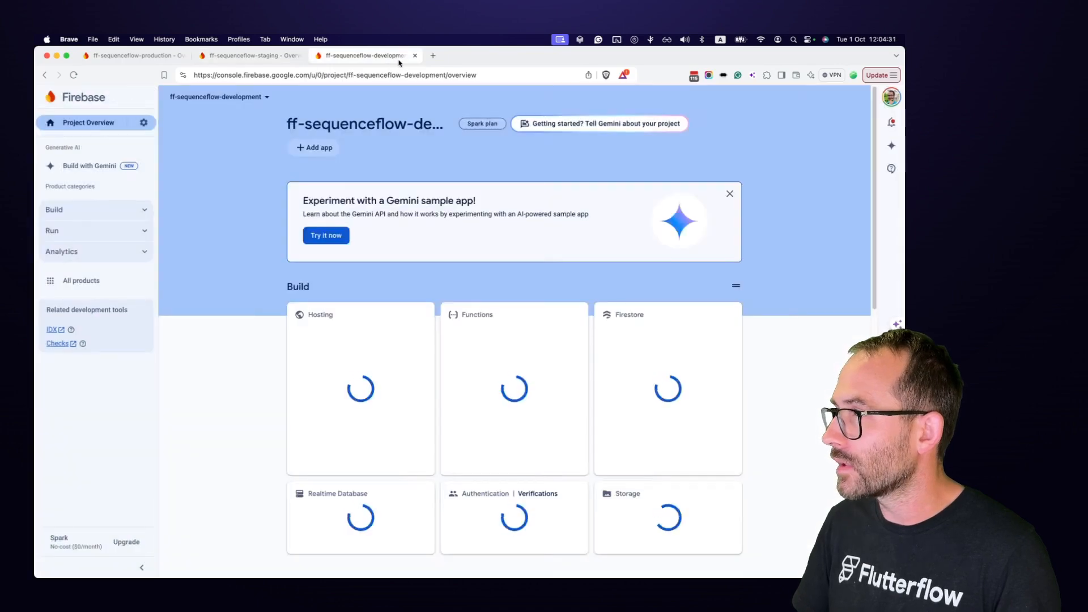
click(129, 541)
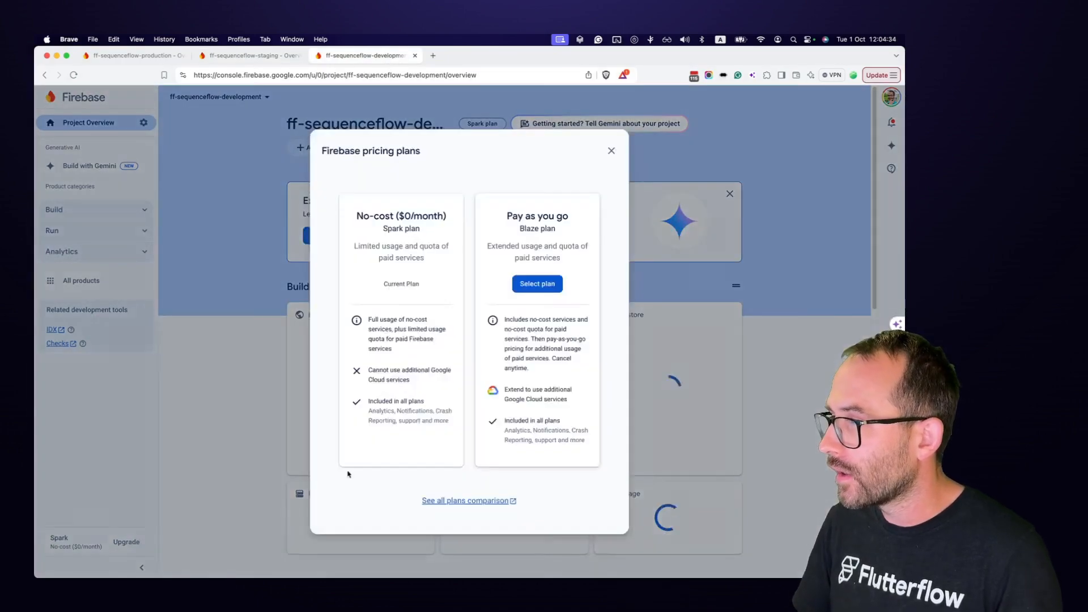
click(541, 288)
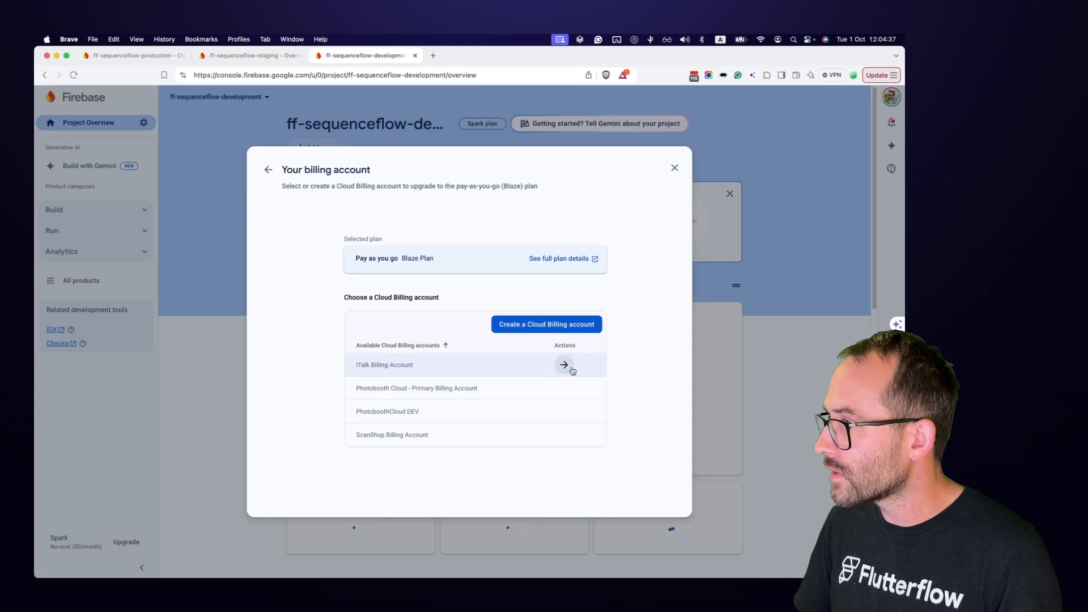
click(564, 365)
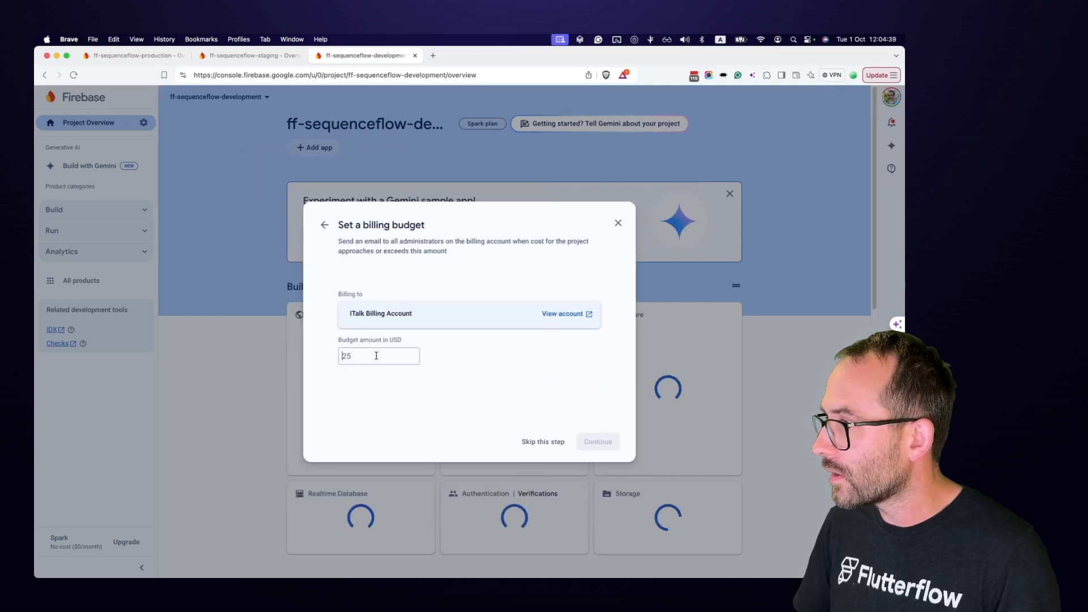
text(1)
click(612, 443)
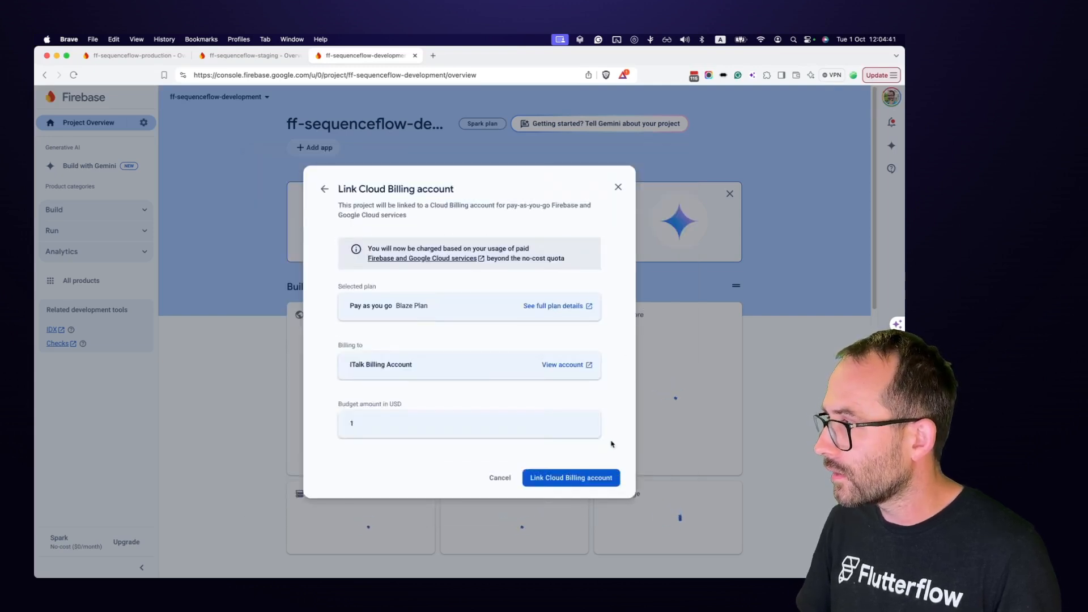
click(592, 477)
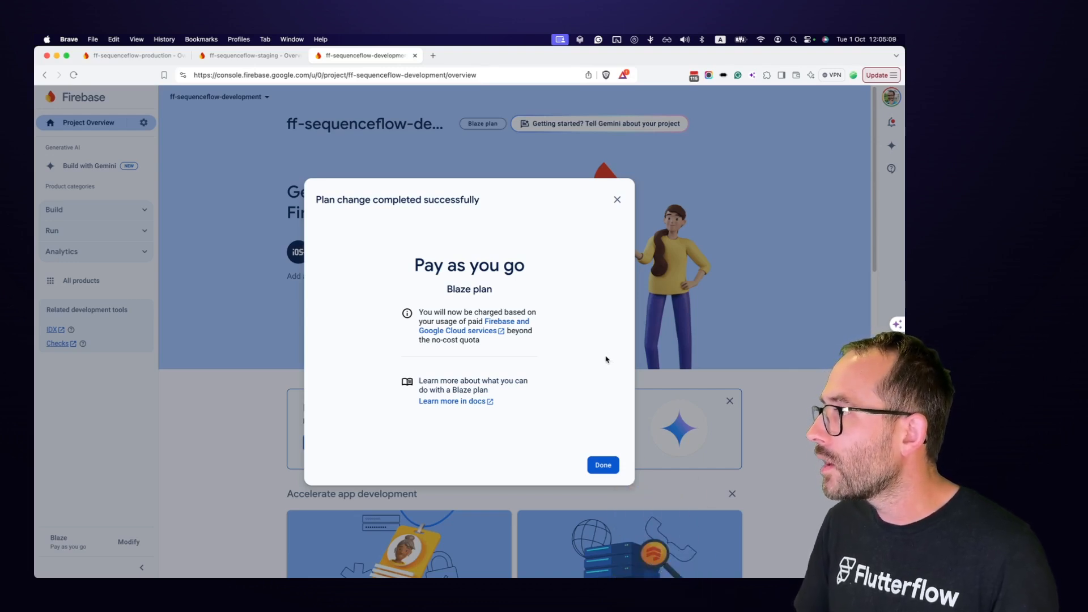
click(604, 468)
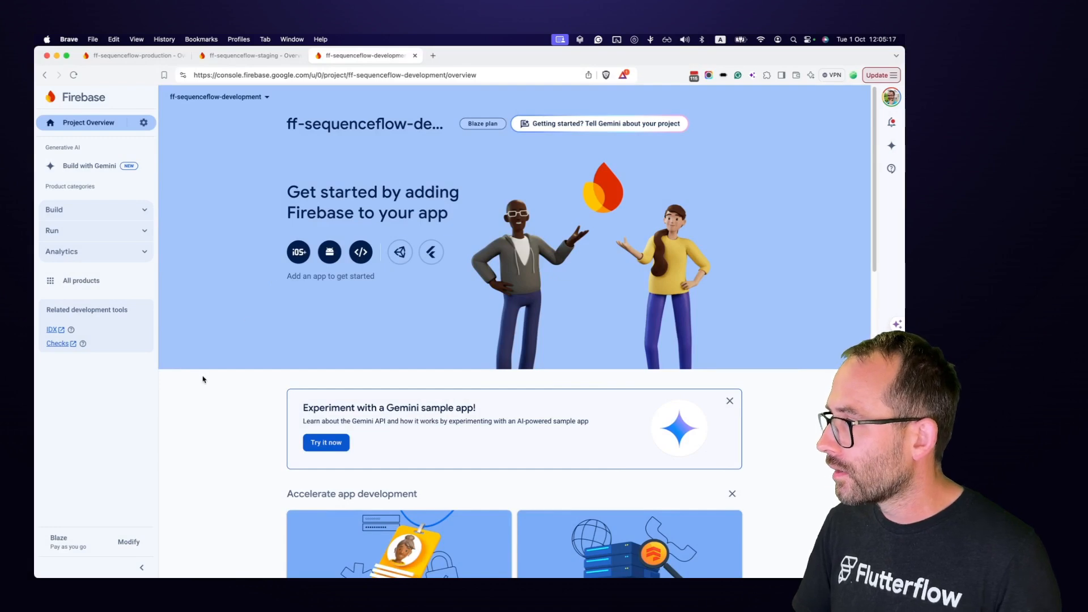
Dismiss the plan change confirmations on the staging and production projects.
click(270, 55)
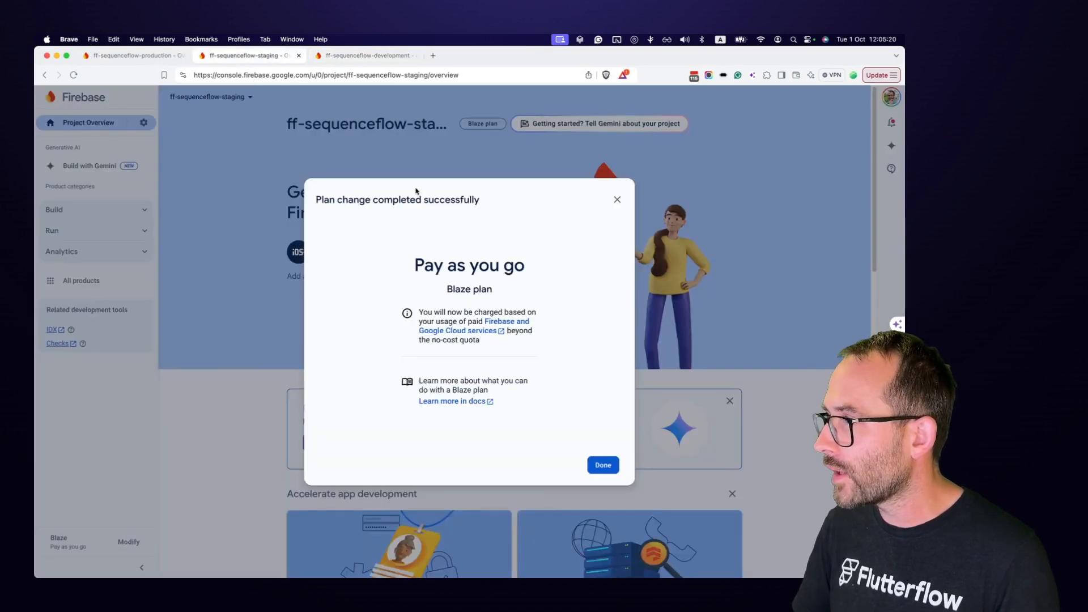
click(598, 463)
click(143, 57)
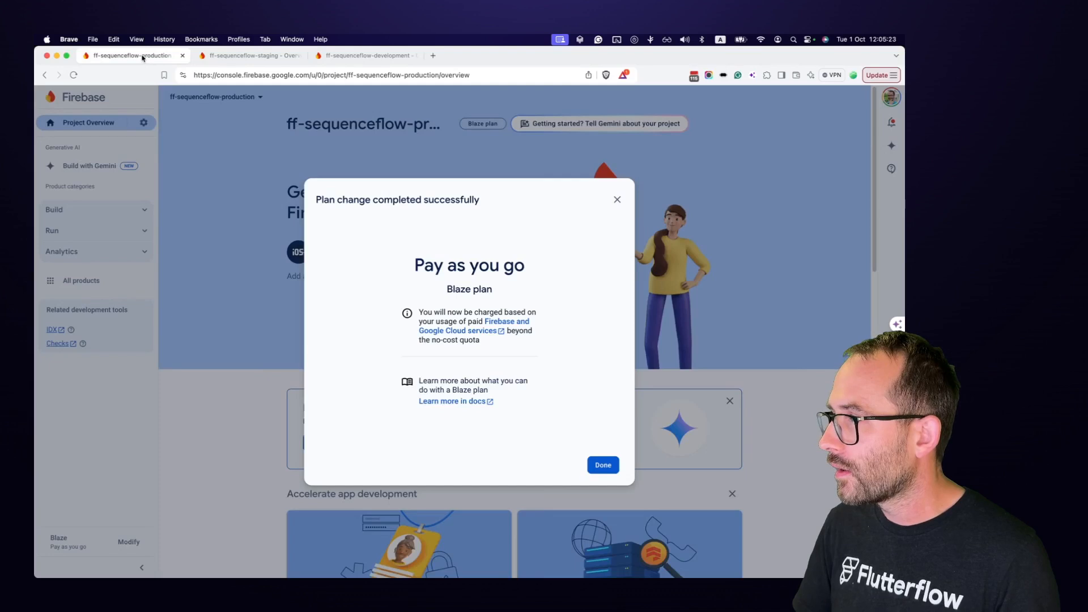
click(604, 466)
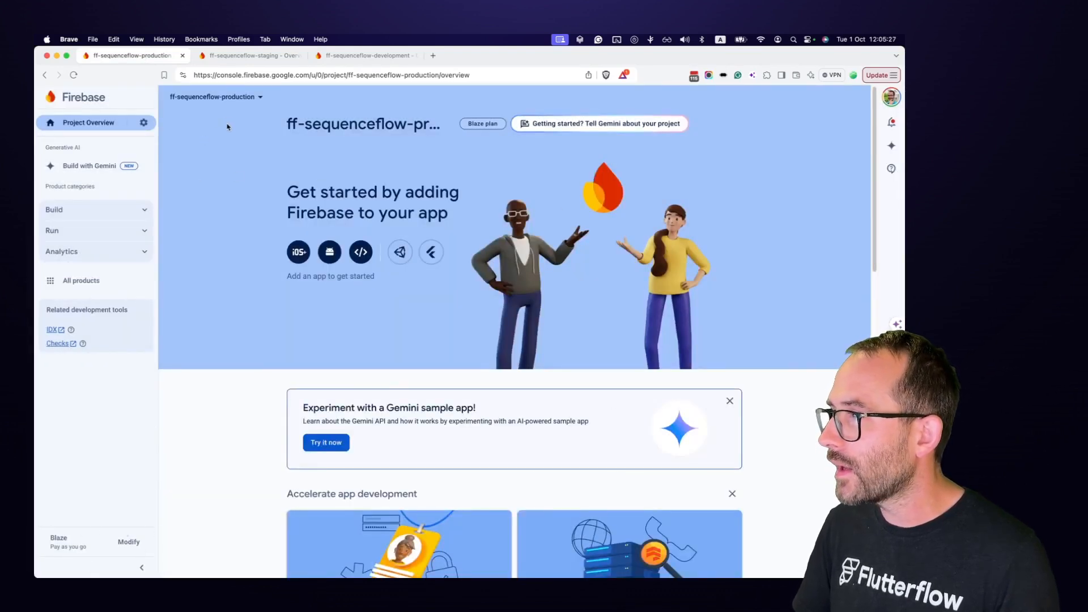
Open the Firestore Database page in the production, staging and development projects.
click(144, 212)
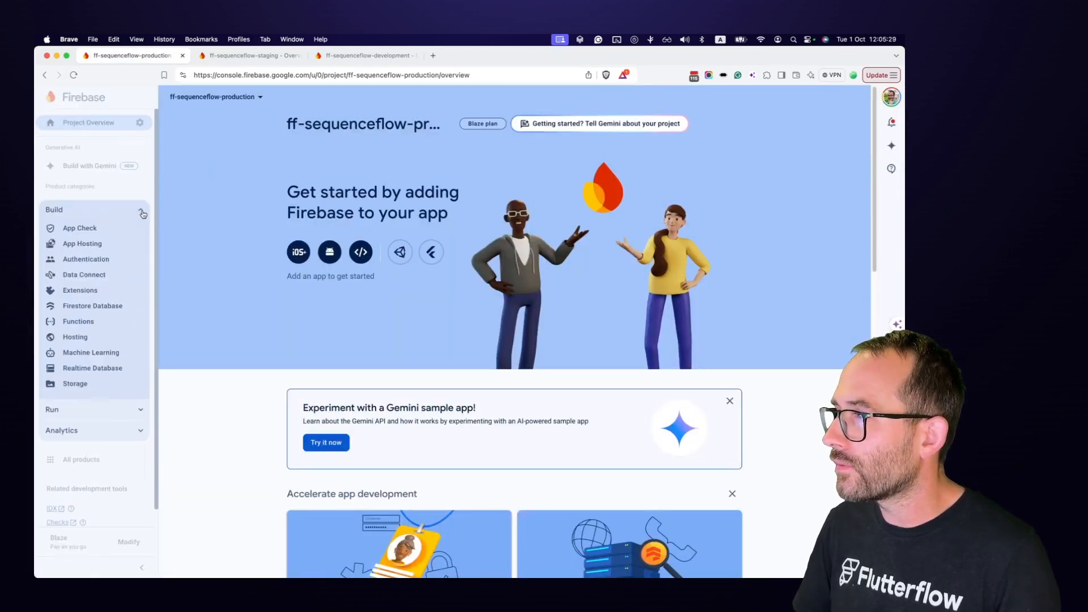
click(111, 306)
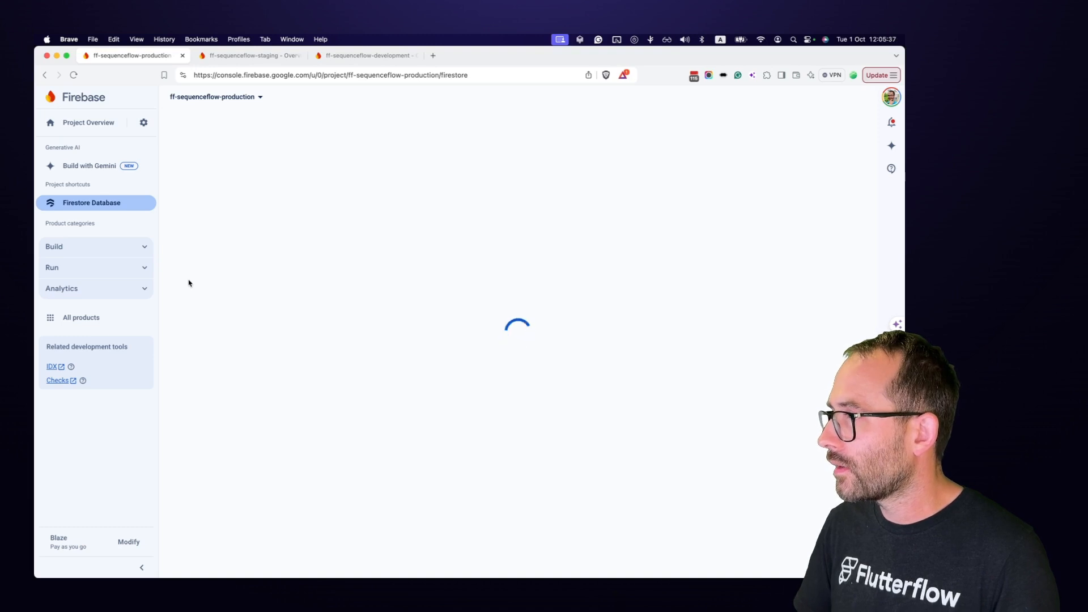
click(243, 56)
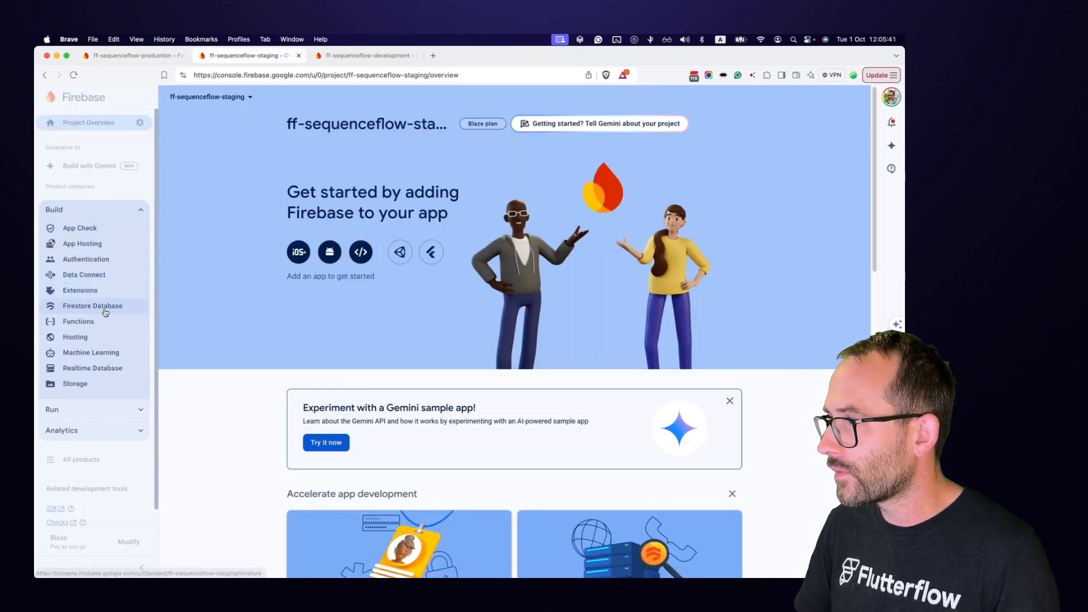
click(352, 56)
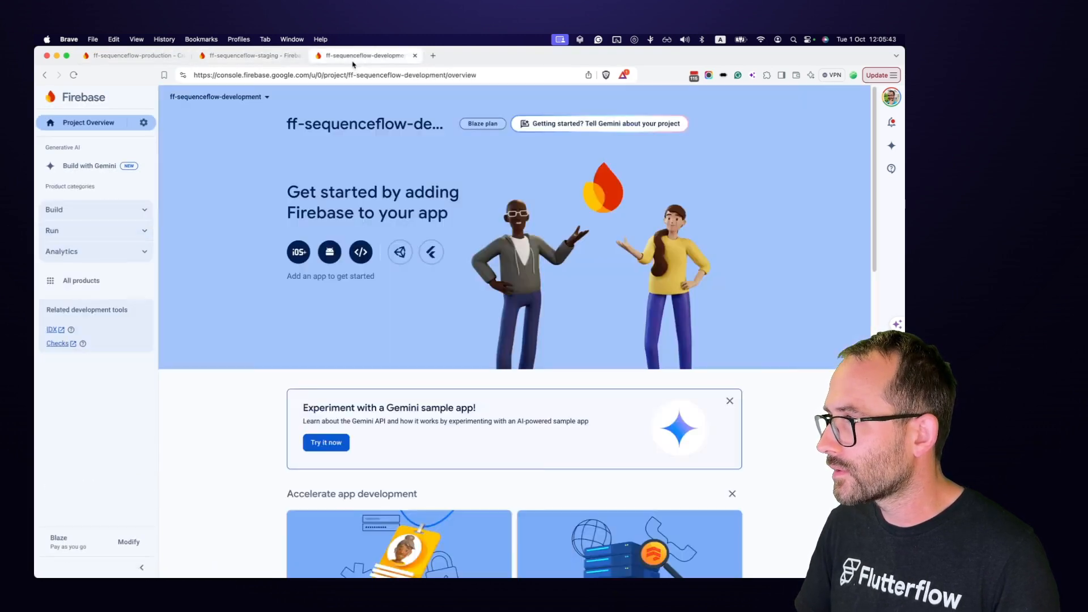
click(134, 209)
click(114, 306)
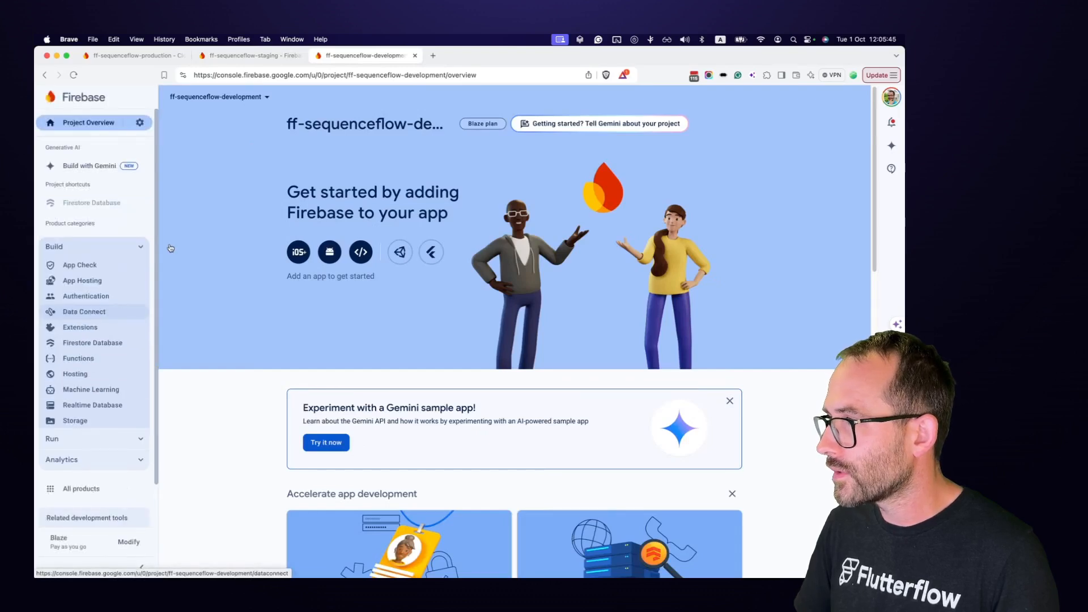
Start creating a Firestore database in the production project and show the available locations.
click(153, 56)
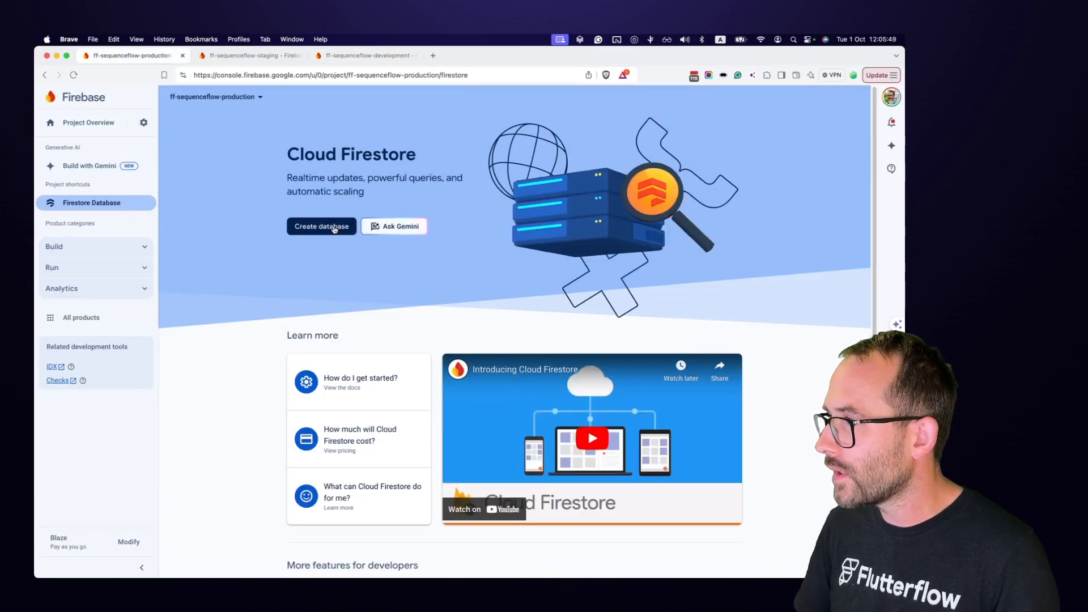
click(334, 227)
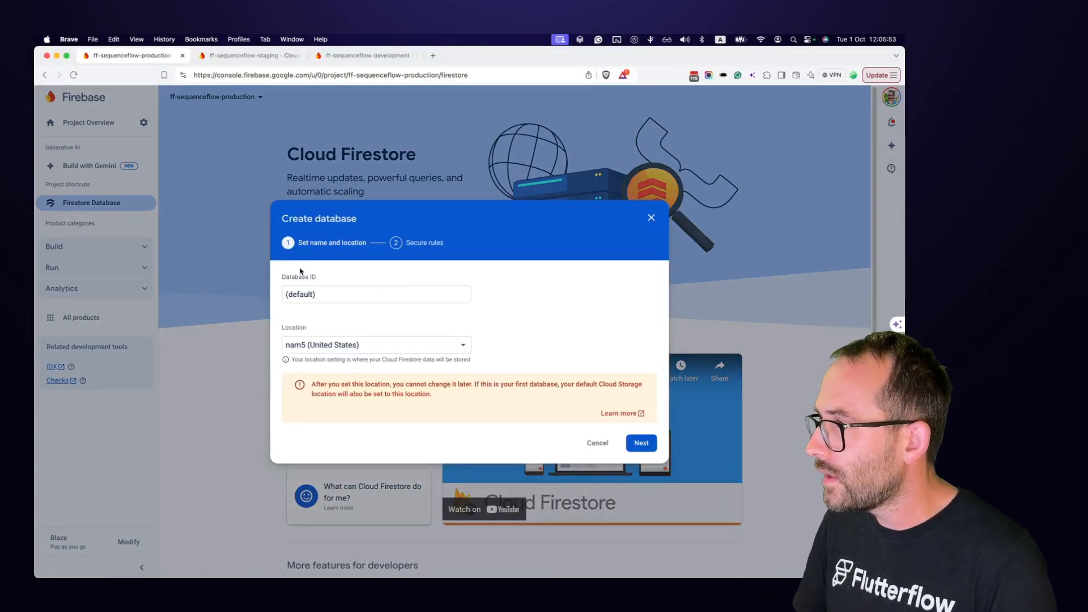
click(386, 349)
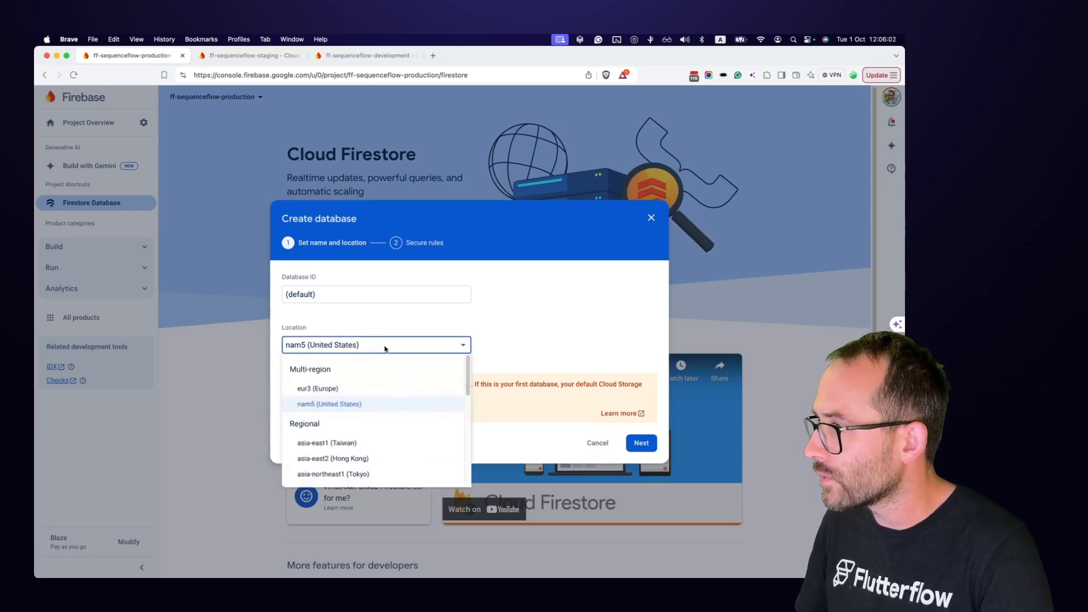
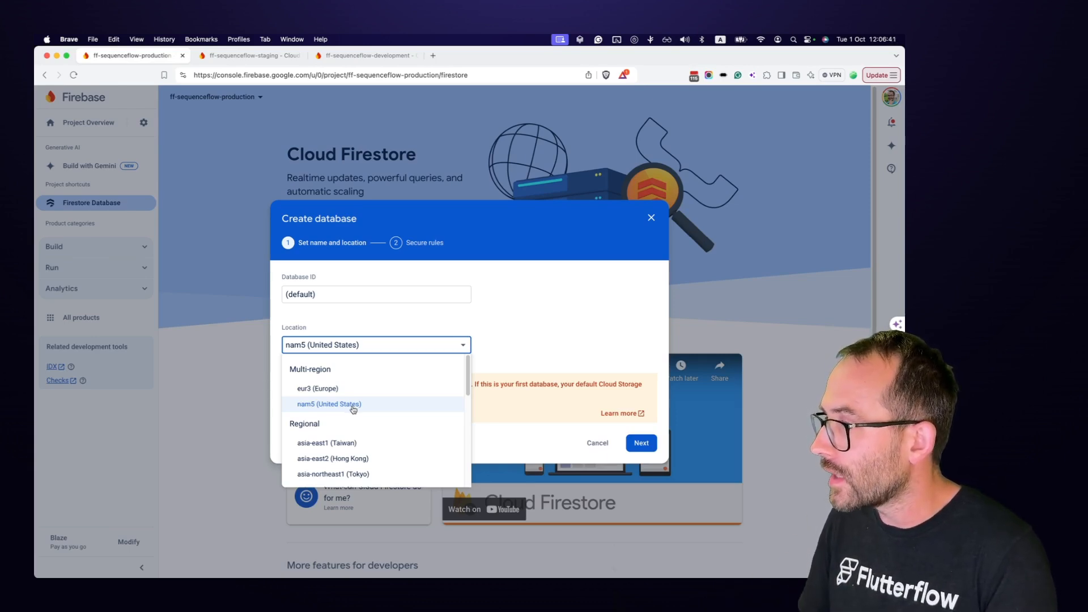
Create the production project's (default) Firestore database in nam5 (United States), starting in production mode.
click(353, 405)
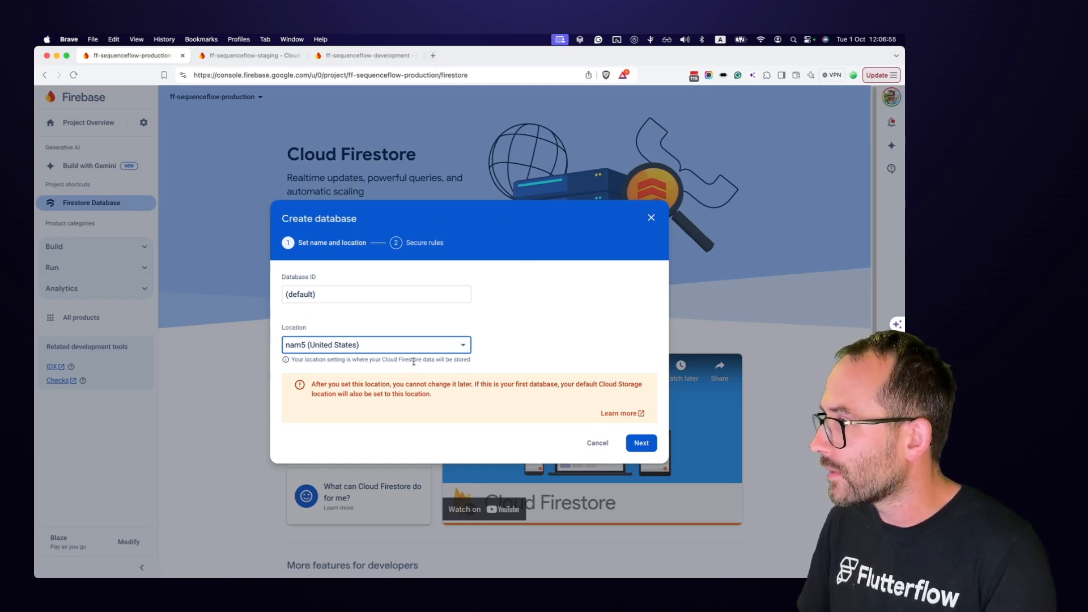
click(644, 444)
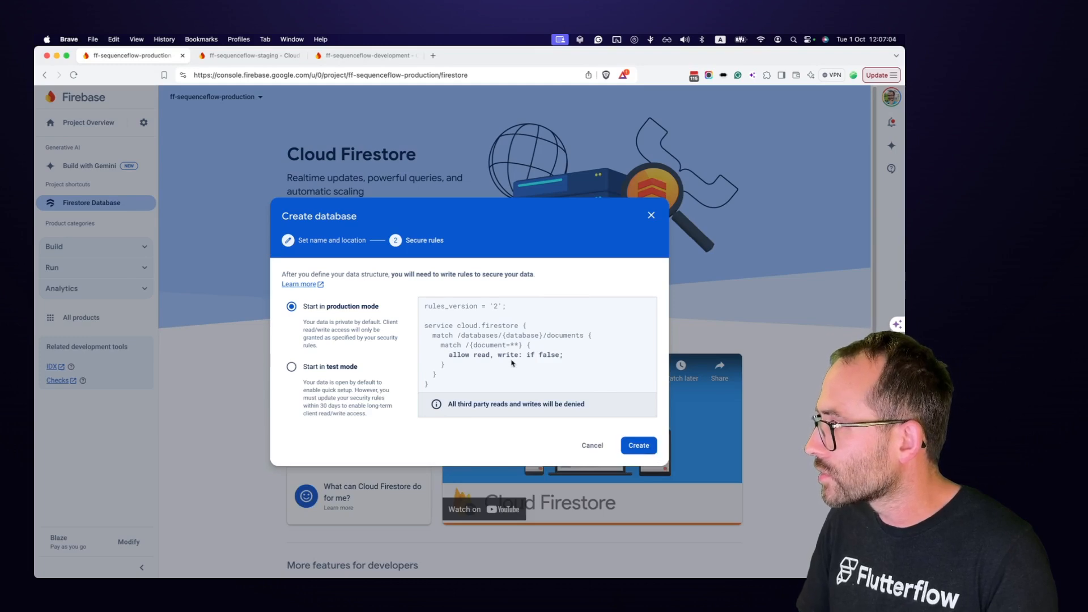
drag(519, 355, 582, 355)
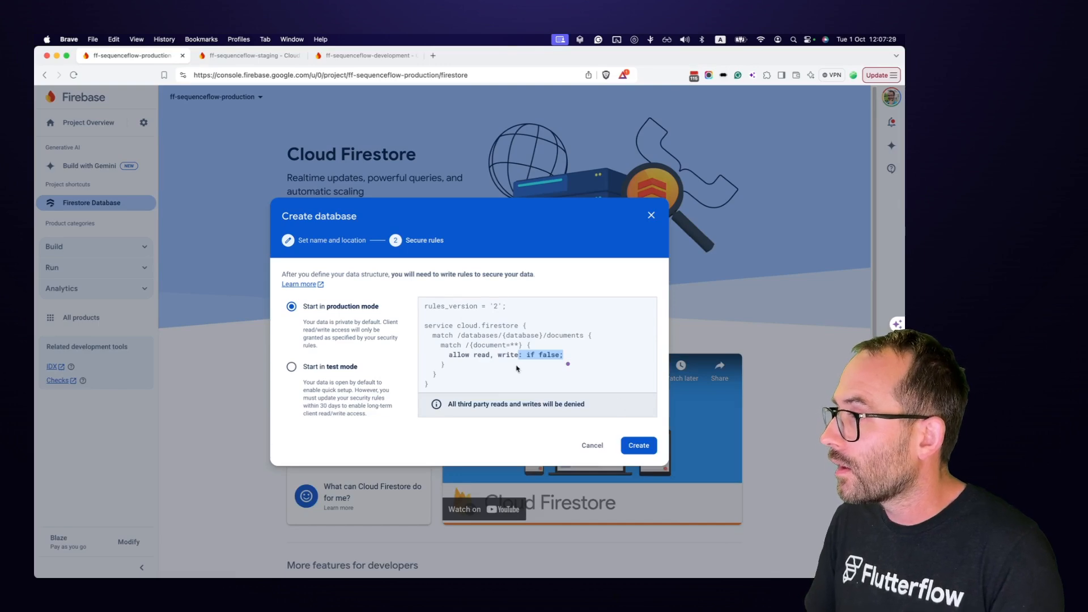
click(645, 451)
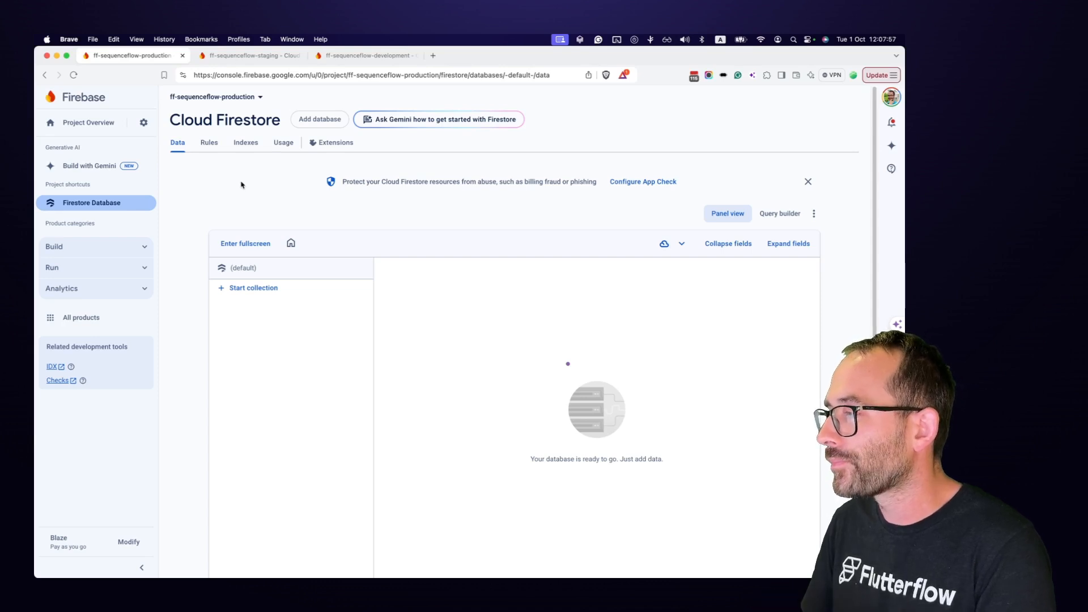
Create the staging project's (default) Firestore database in nam5 (United States), starting in production mode.
click(258, 55)
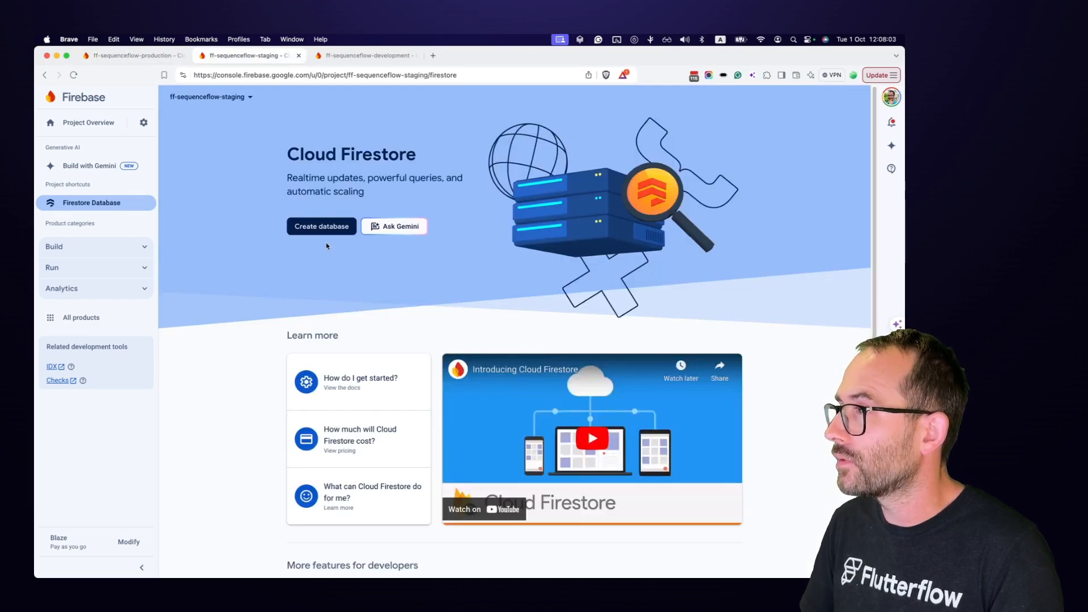
click(330, 228)
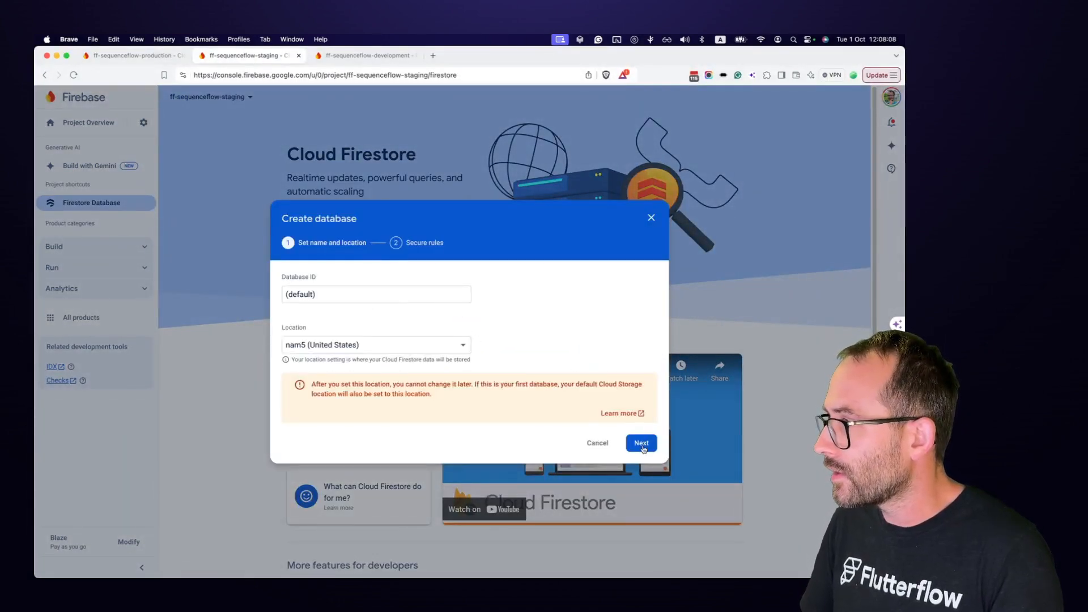
drag(335, 385, 465, 392)
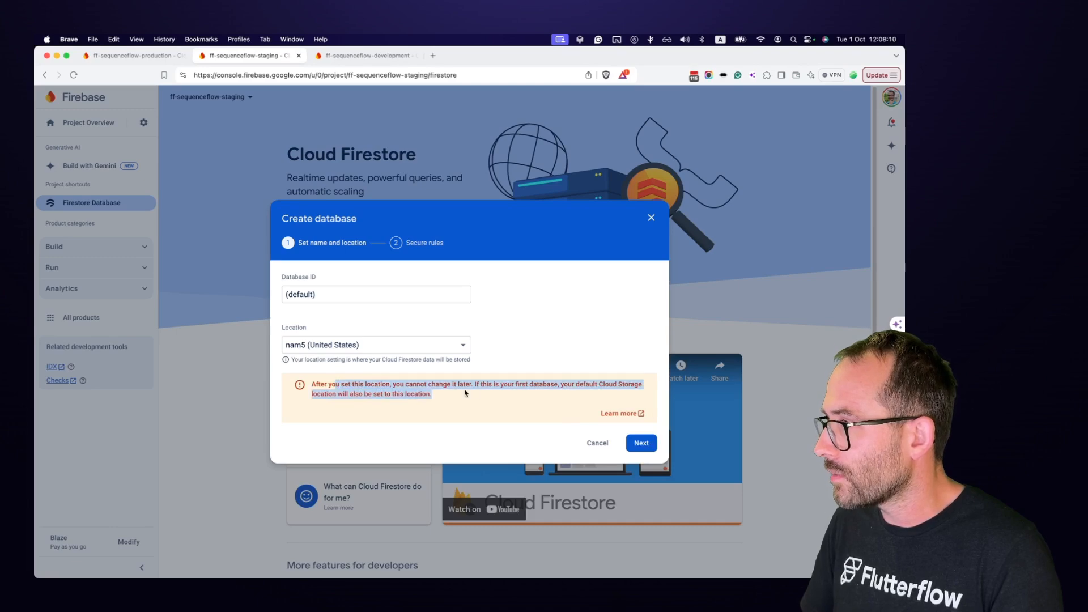
click(641, 444)
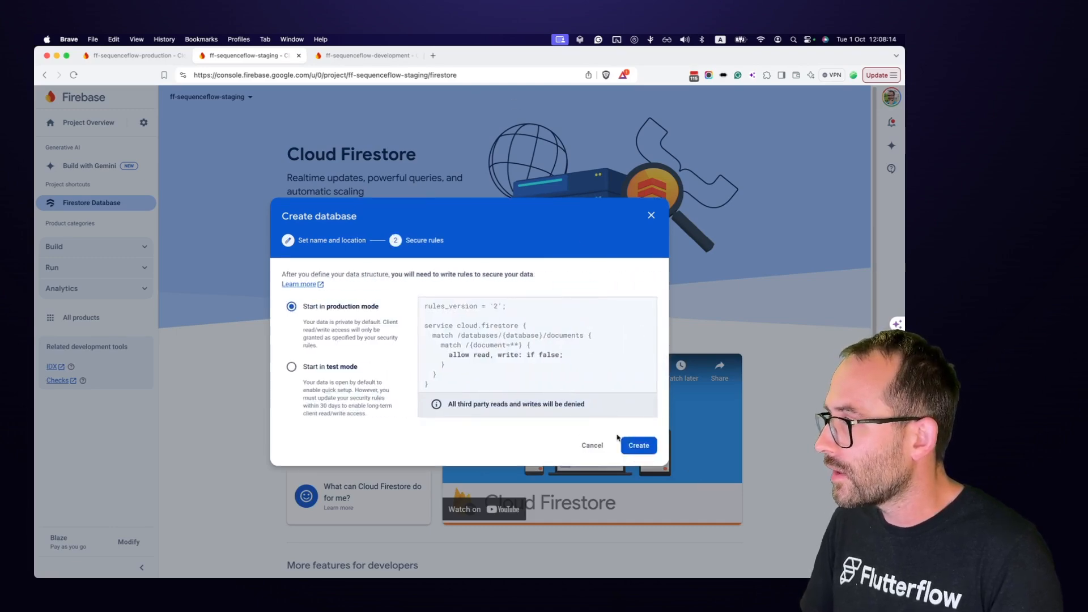
click(638, 445)
Create the development project's (default) Firestore database in nam5 (United States), starting in production mode.
click(389, 55)
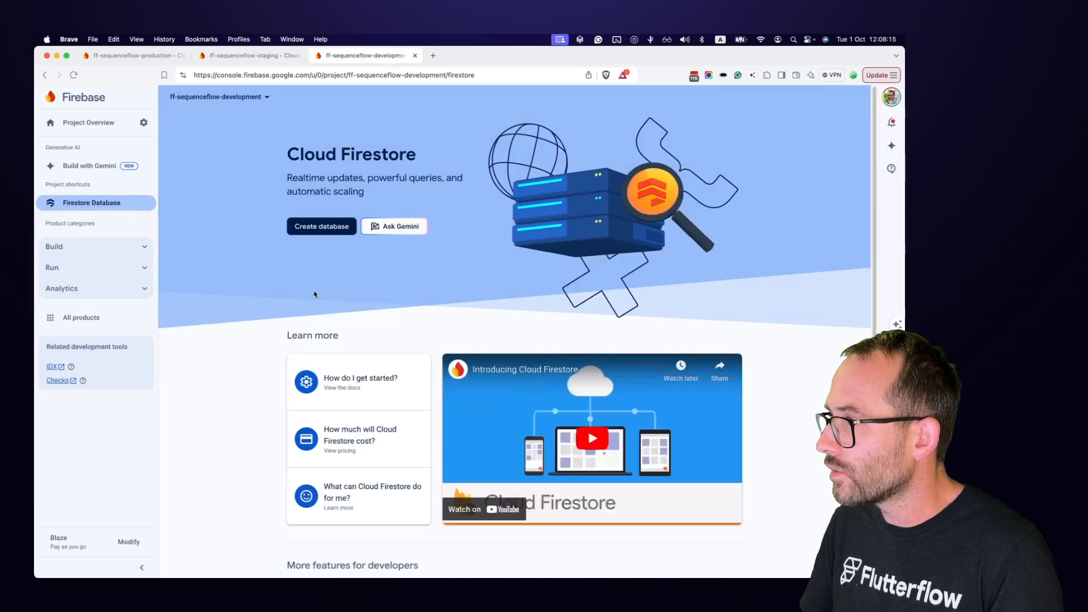
click(324, 225)
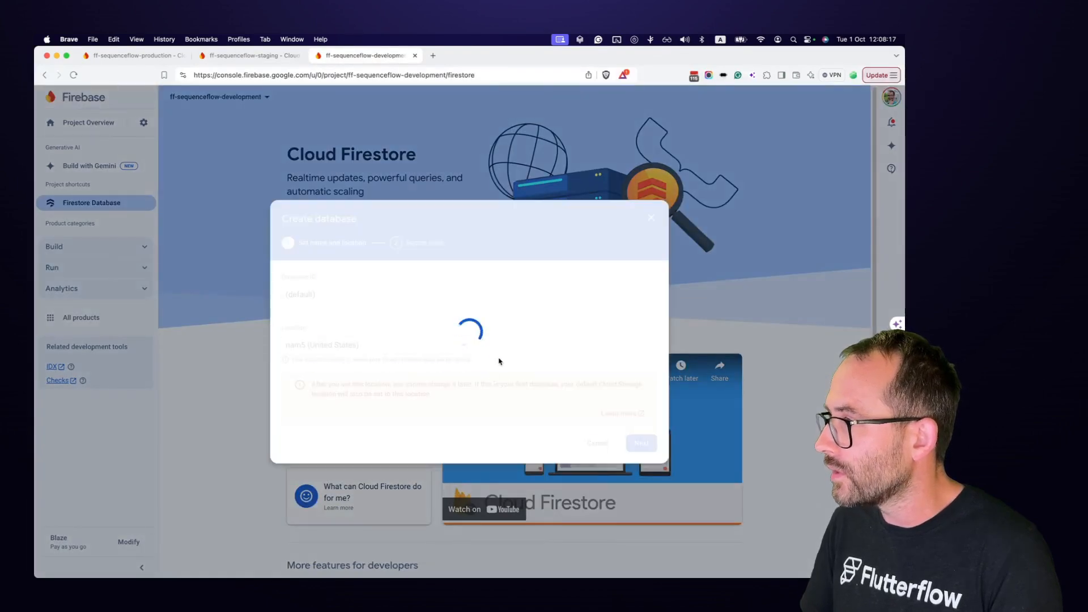
click(641, 443)
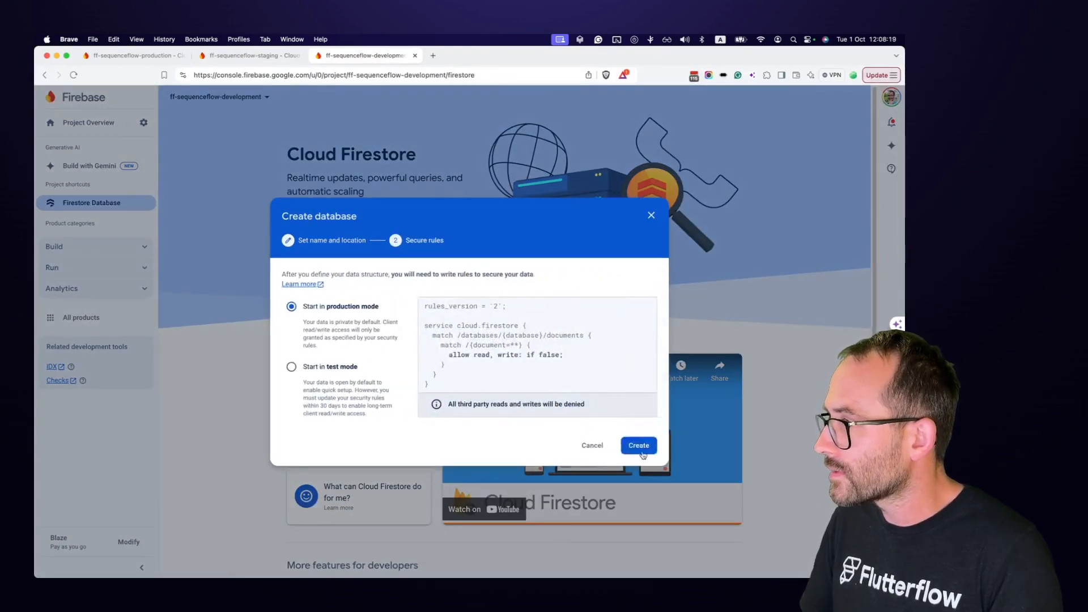
click(640, 446)
Set up Cloud Storage in the production project with production mode rules and the preset nam5 (us-central) location.
click(130, 55)
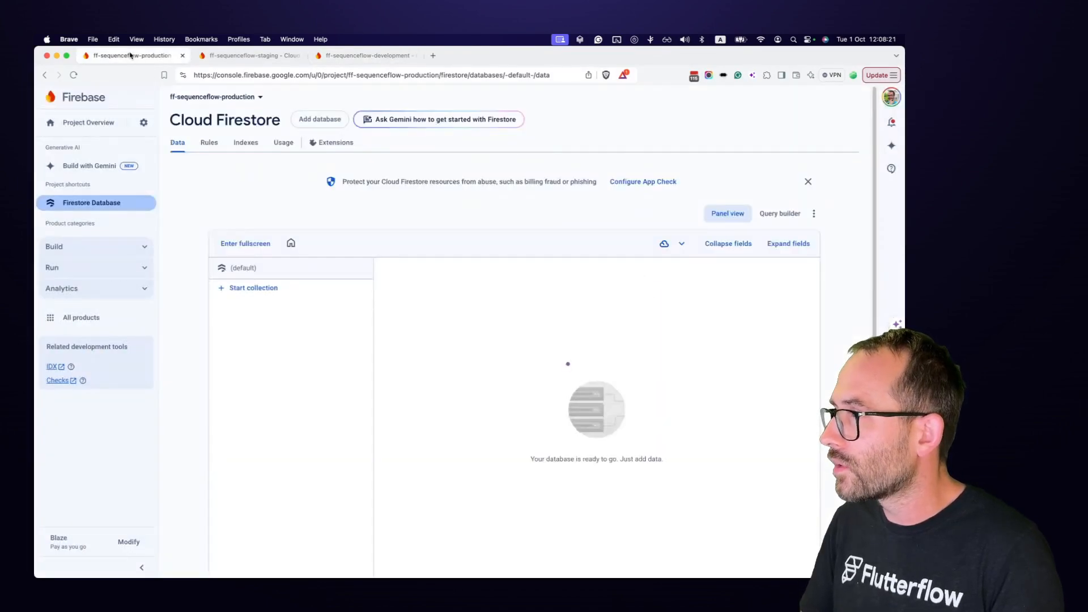
click(142, 250)
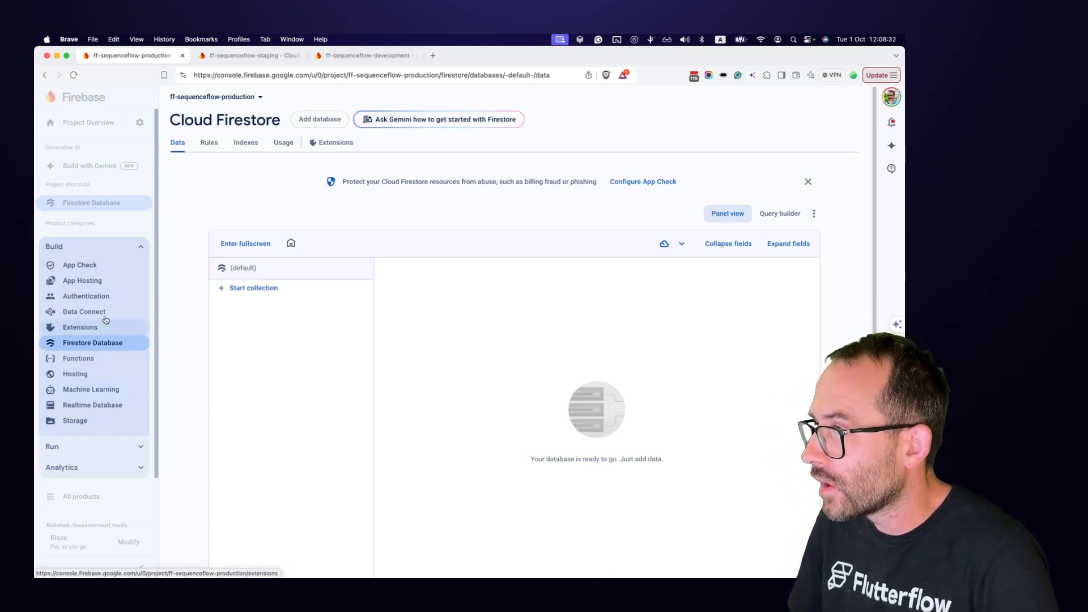
click(109, 425)
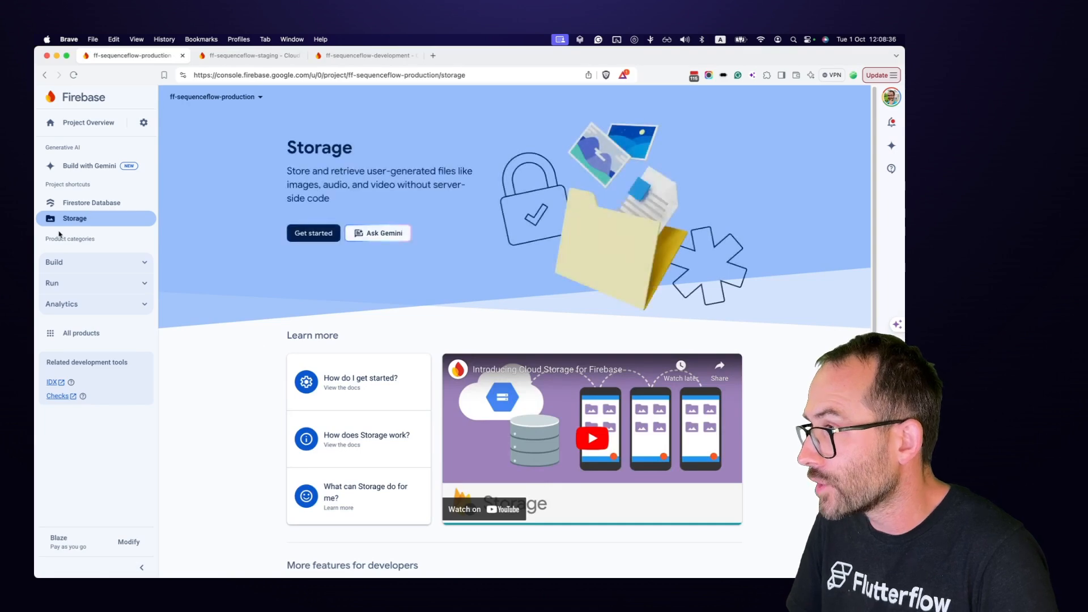
click(307, 234)
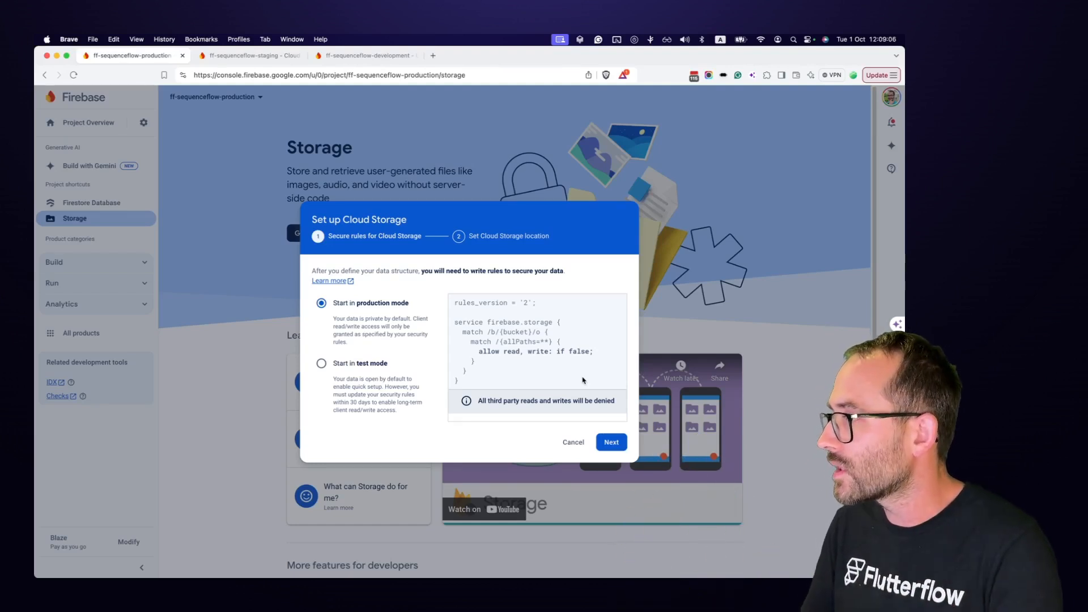
click(607, 442)
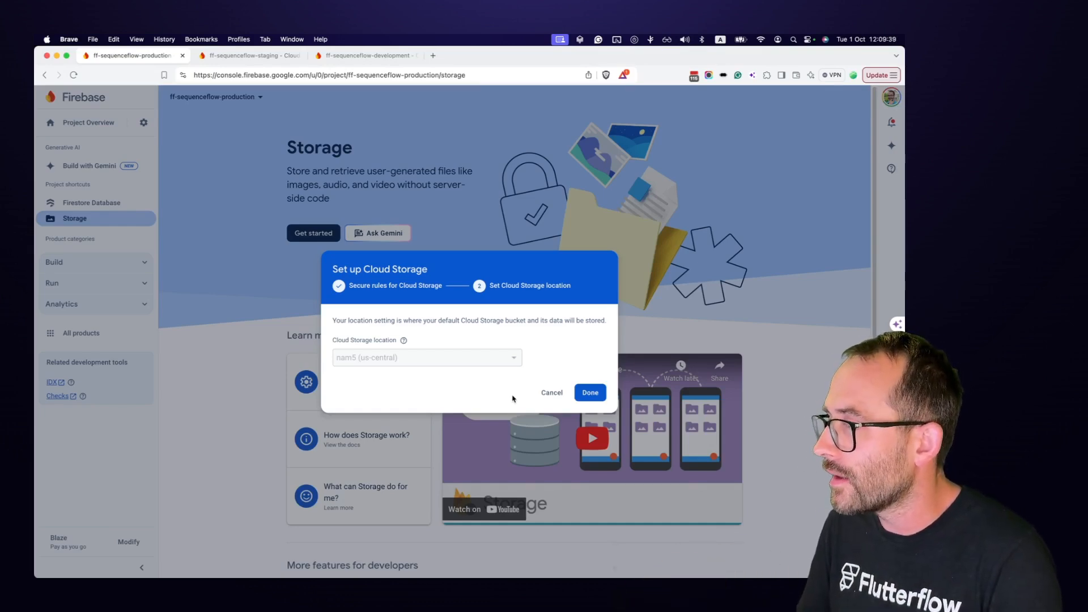
click(579, 391)
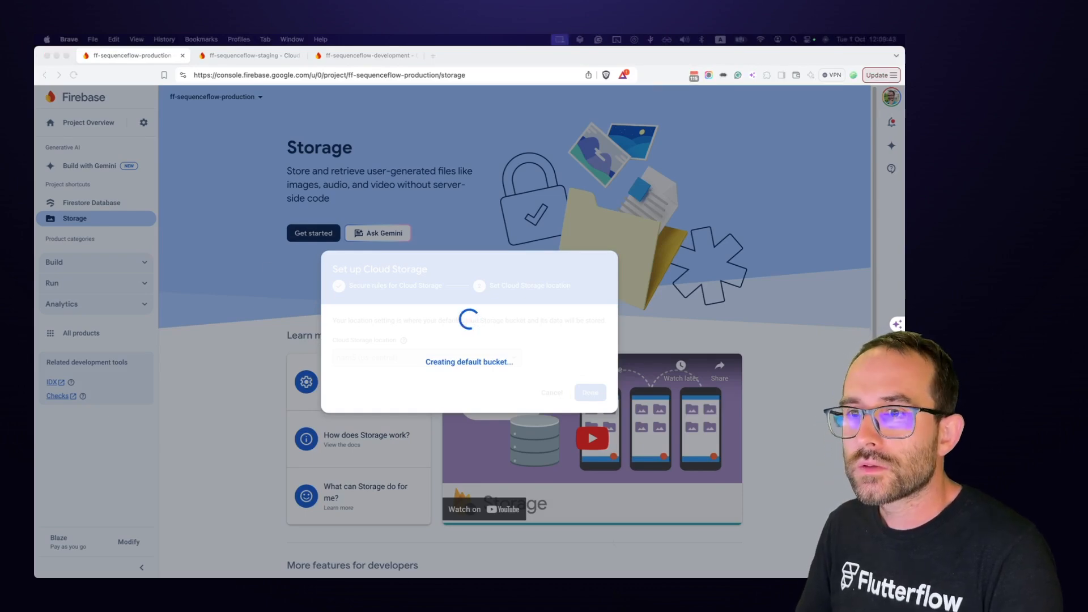
Set up Cloud Storage in the staging project with production mode rules and the preset location.
click(255, 55)
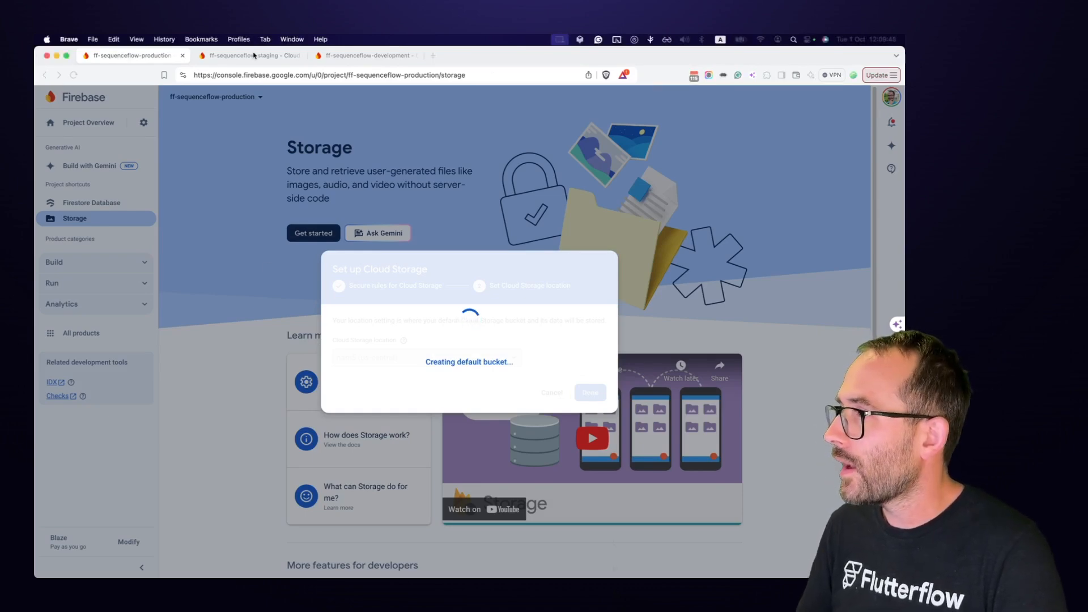
click(136, 247)
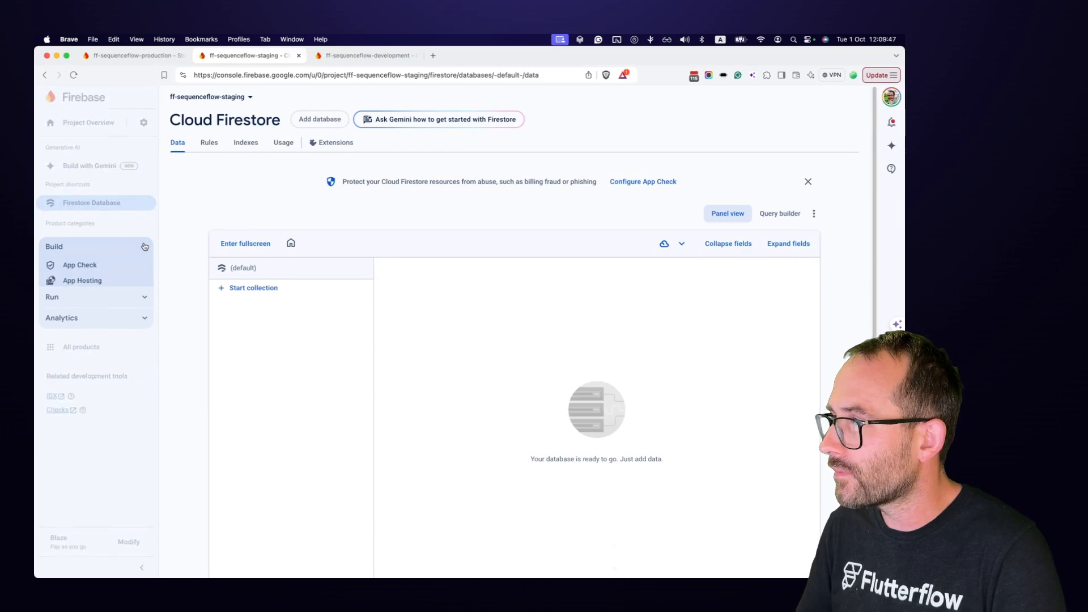
click(105, 422)
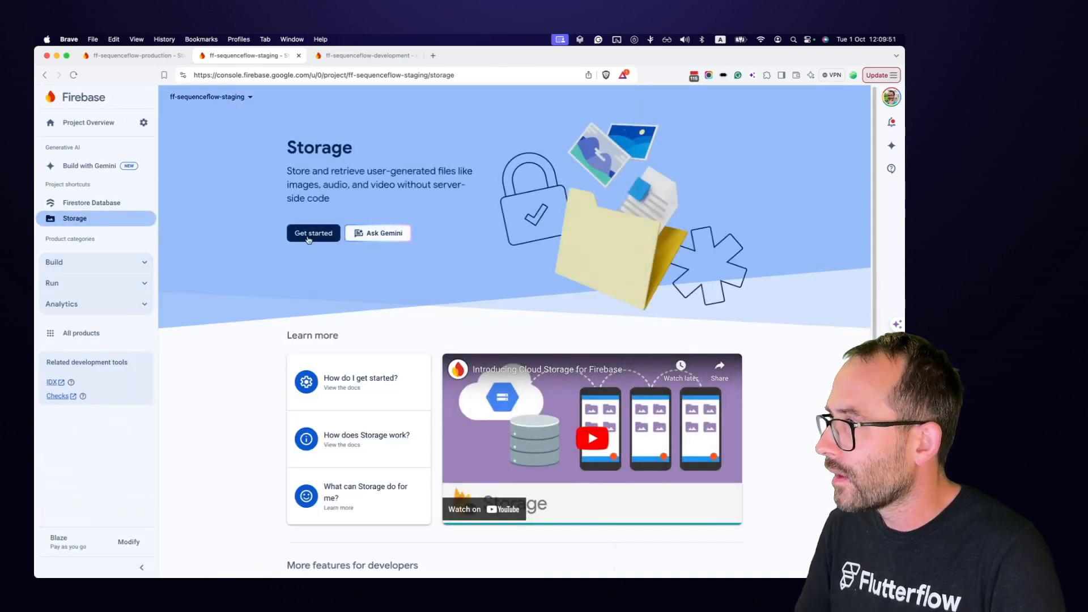
click(309, 234)
click(604, 446)
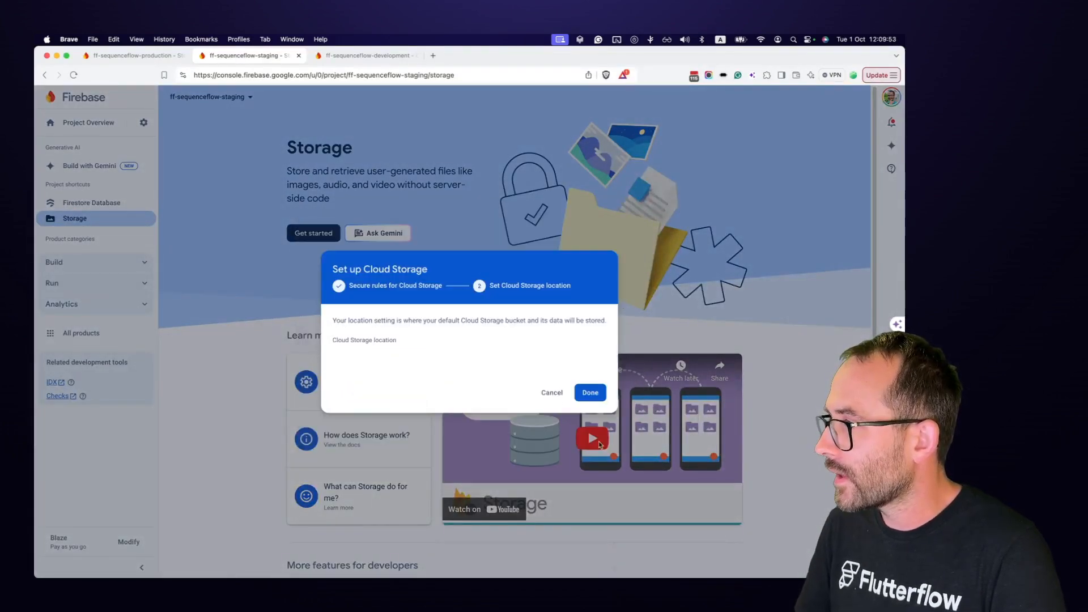
click(597, 400)
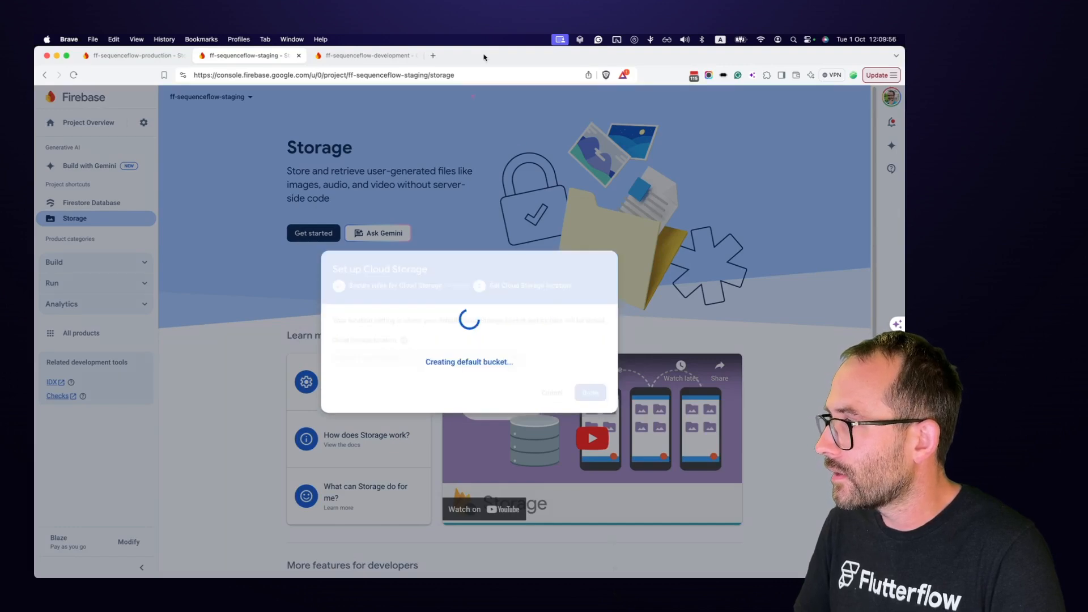
Set up Cloud Storage in the development project with production mode rules and the preset location.
click(357, 57)
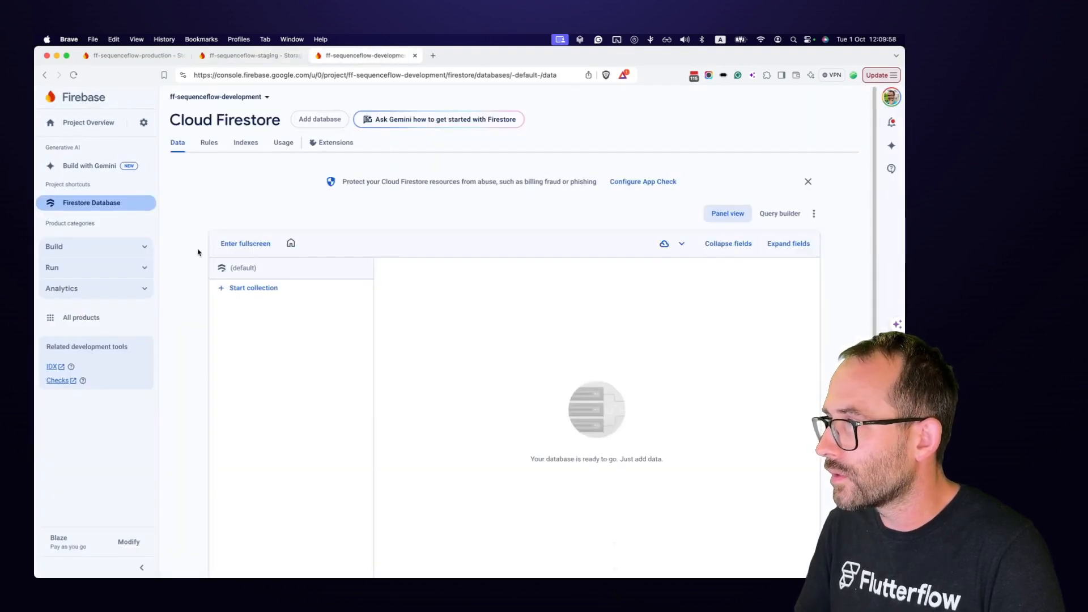
click(145, 253)
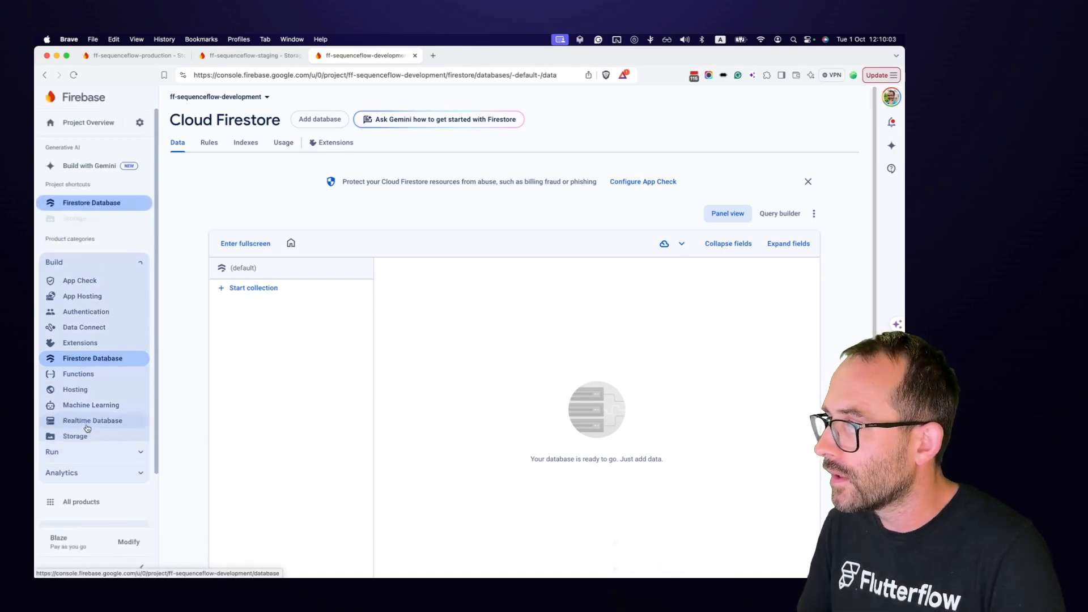
click(86, 430)
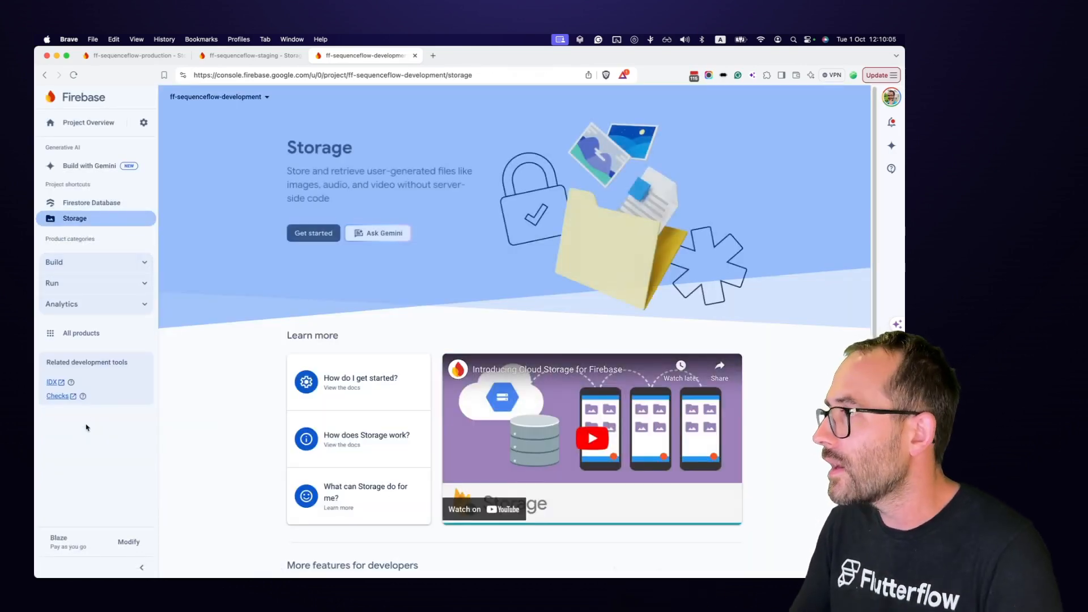
click(308, 235)
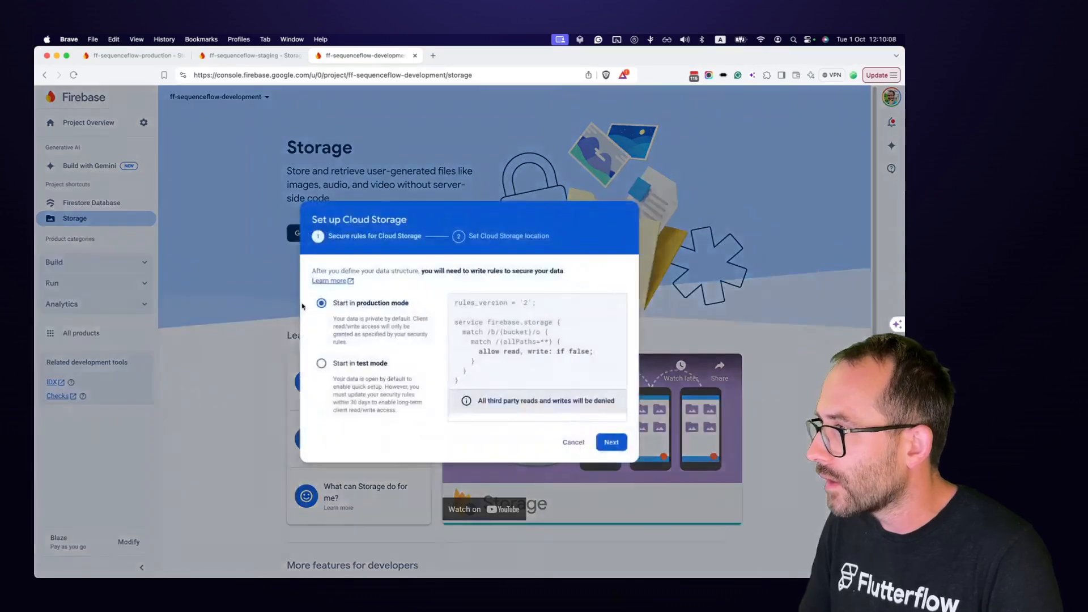
click(611, 442)
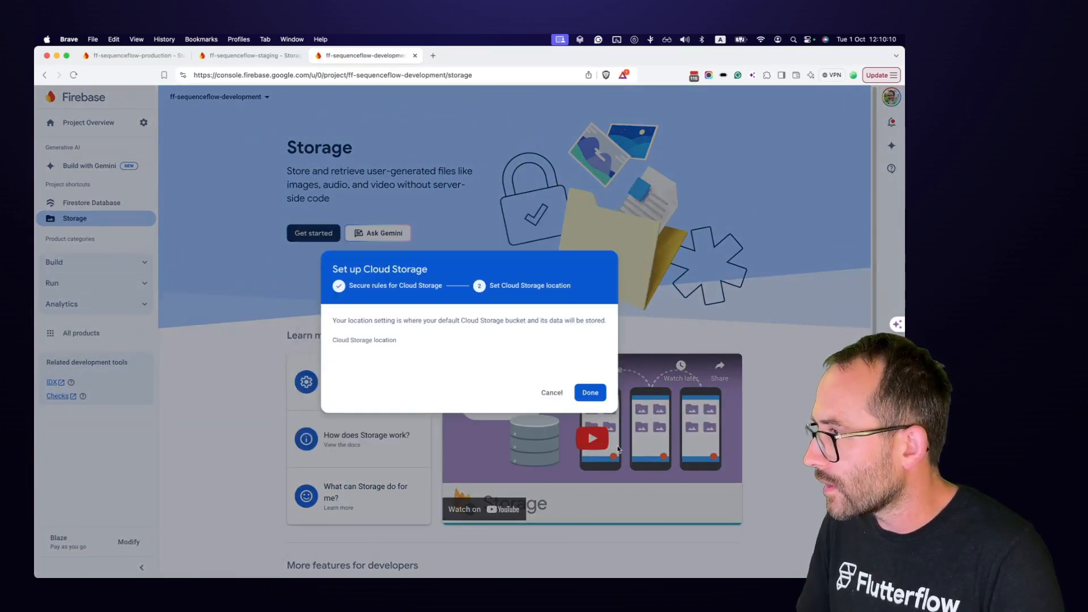
click(602, 395)
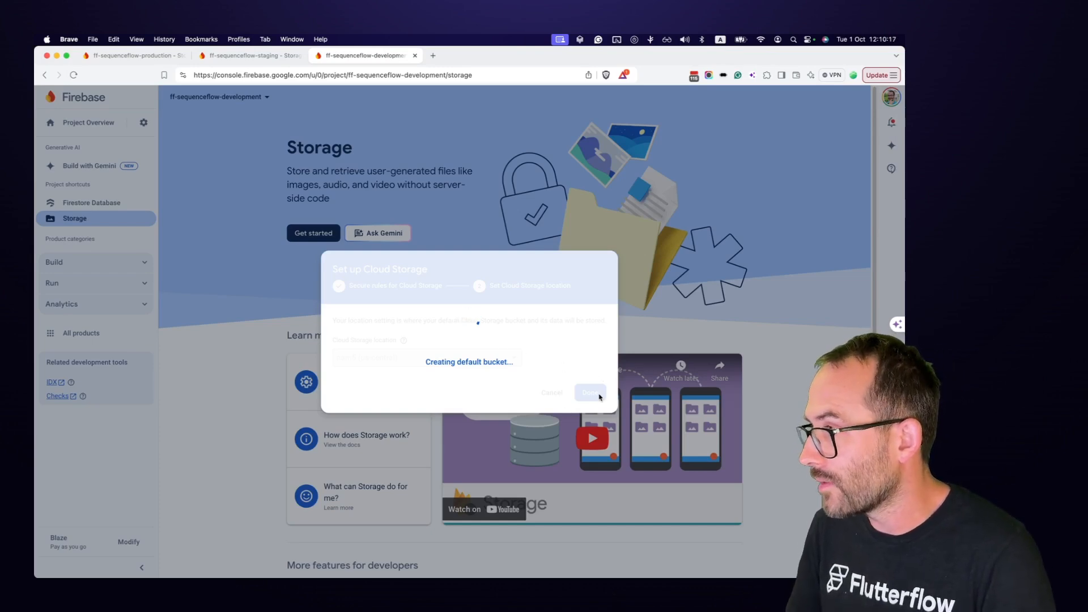
Set up Firebase Hosting in the production project, going through the setup instructions without changes and continuing to the console.
click(162, 57)
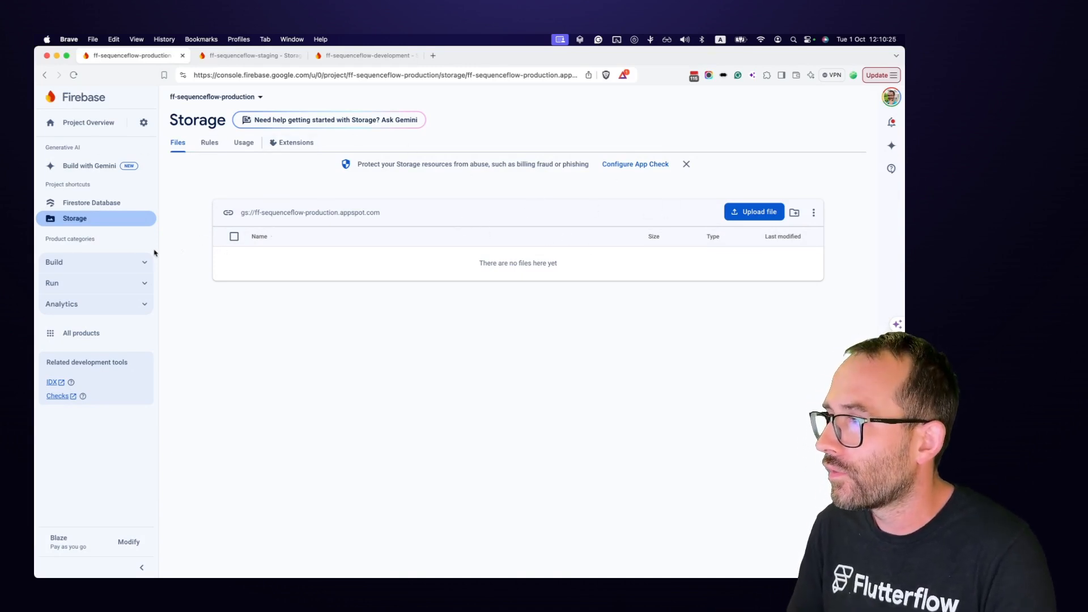
click(144, 270)
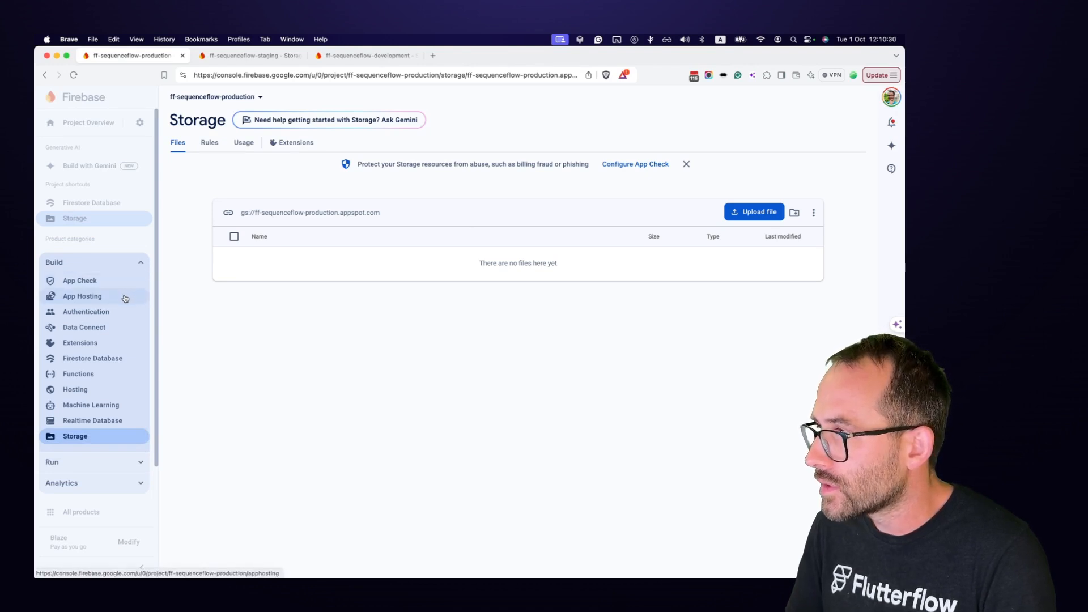
click(110, 390)
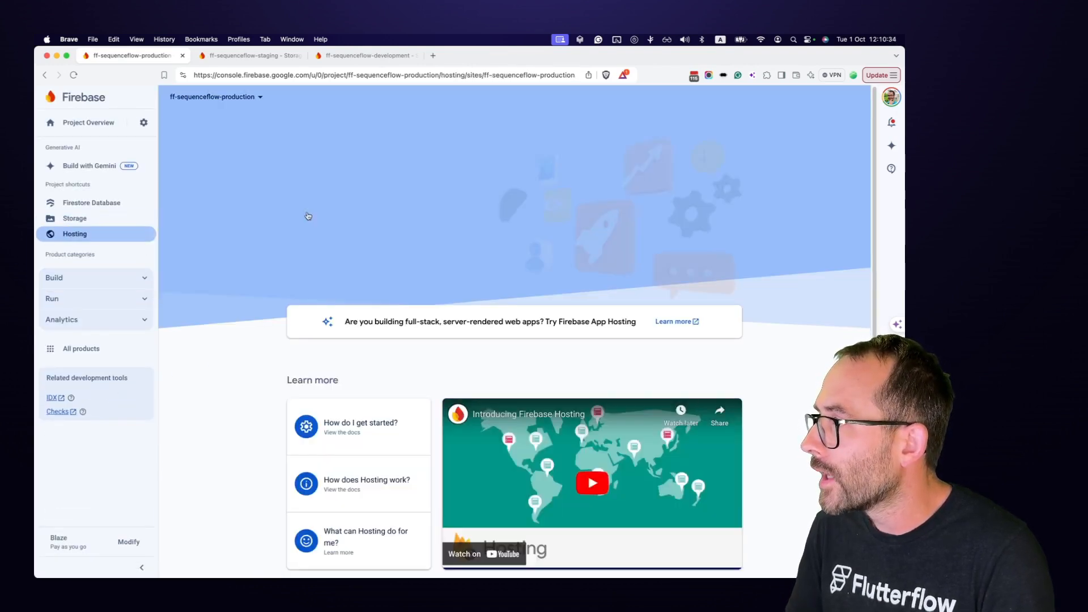
click(316, 225)
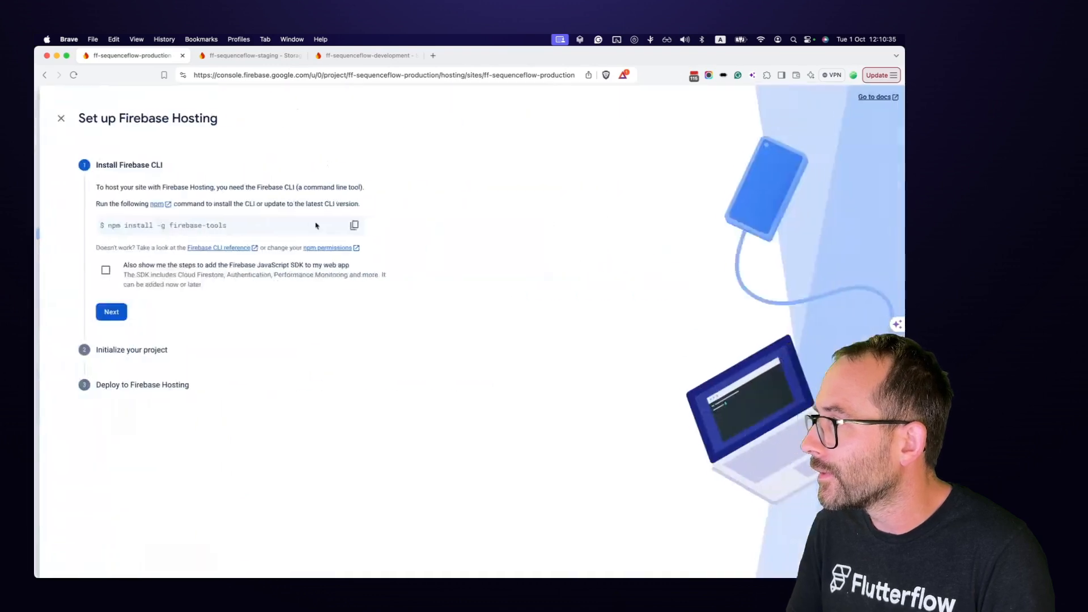
click(109, 316)
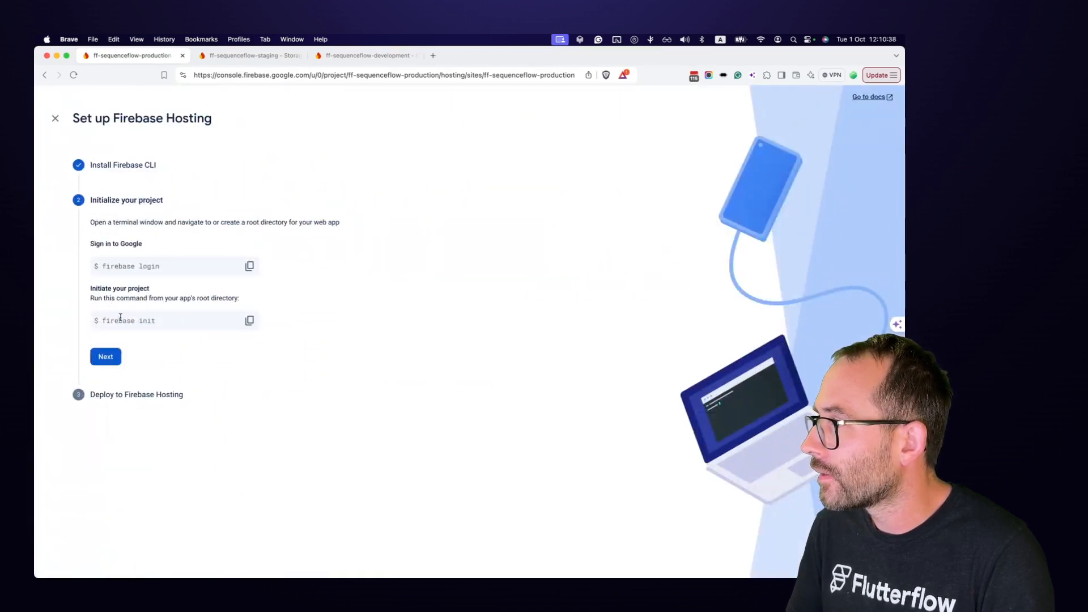
click(110, 360)
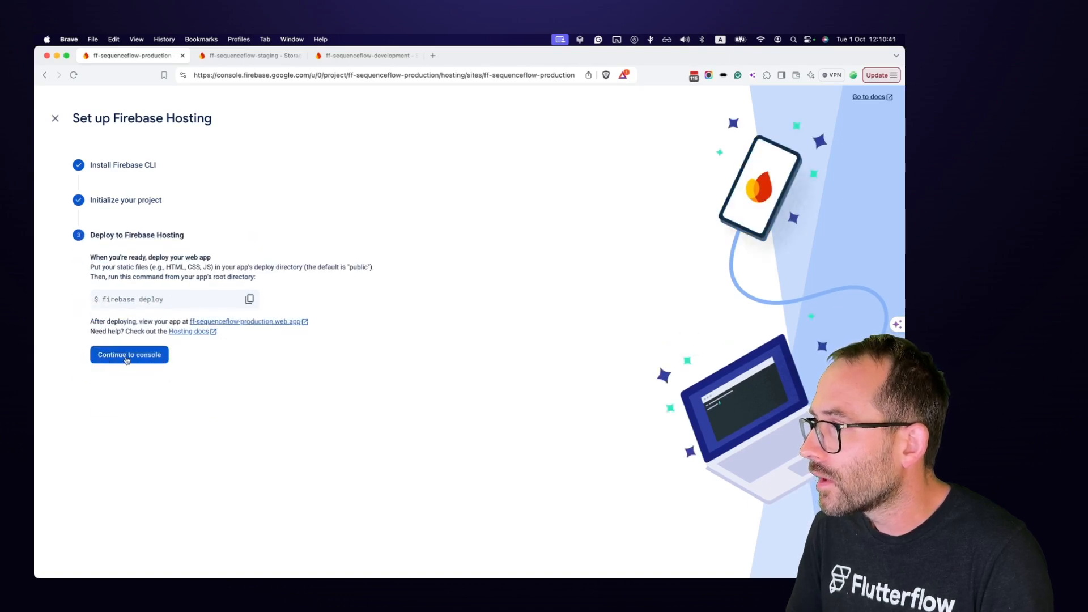
click(127, 358)
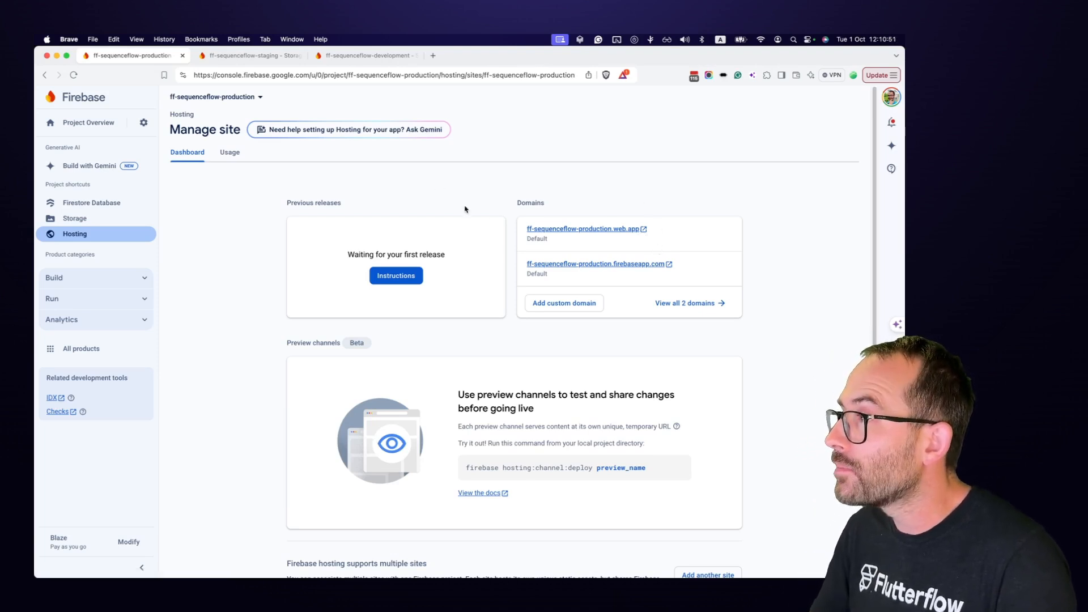
Open the production site's default web.app address to see what it serves, and close that page again.
click(634, 233)
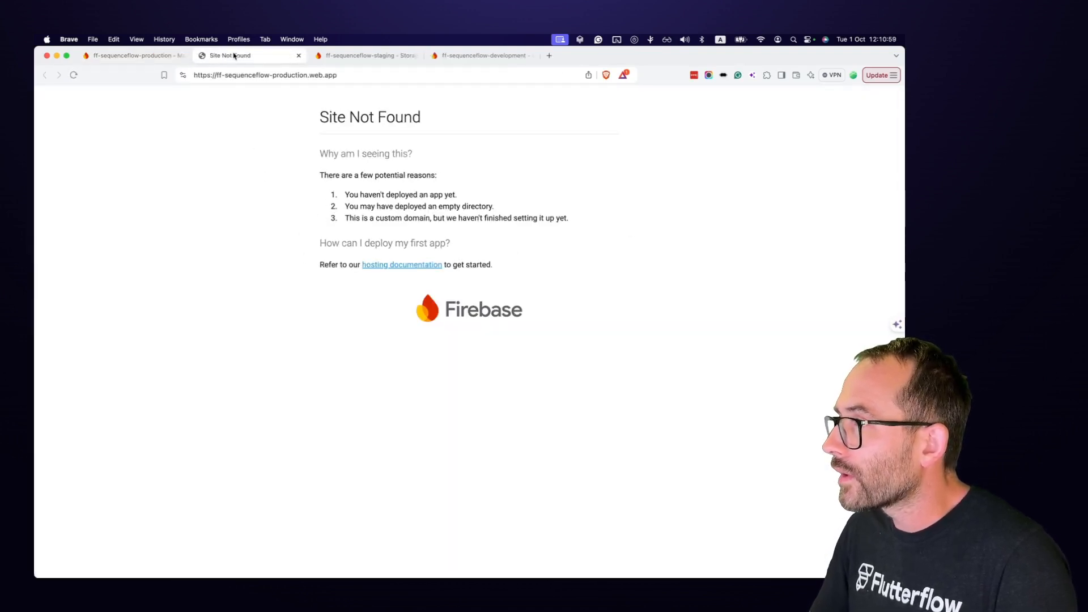
key(super+w)
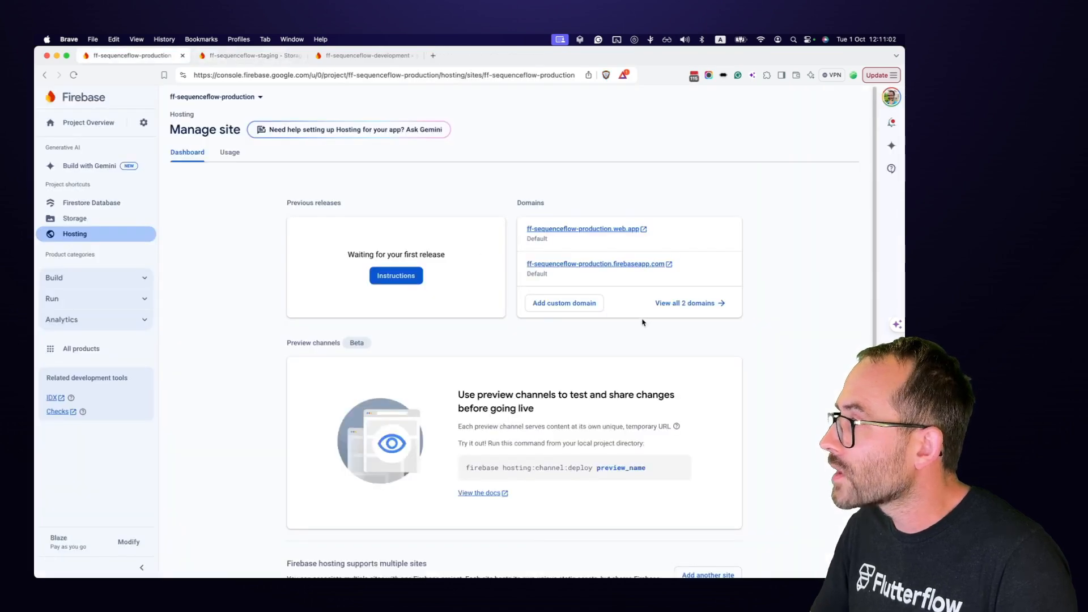
Add the custom domain app.sequenceflow.org to the production Hosting site without a redirect, copying the domain name for reuse.
click(581, 305)
click(419, 311)
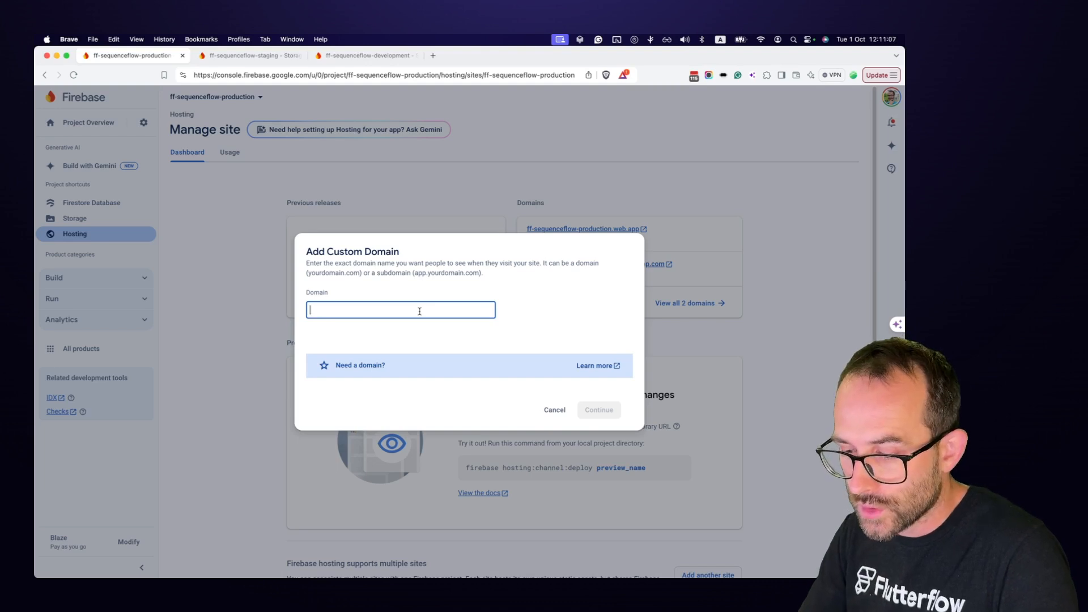
text(app.)
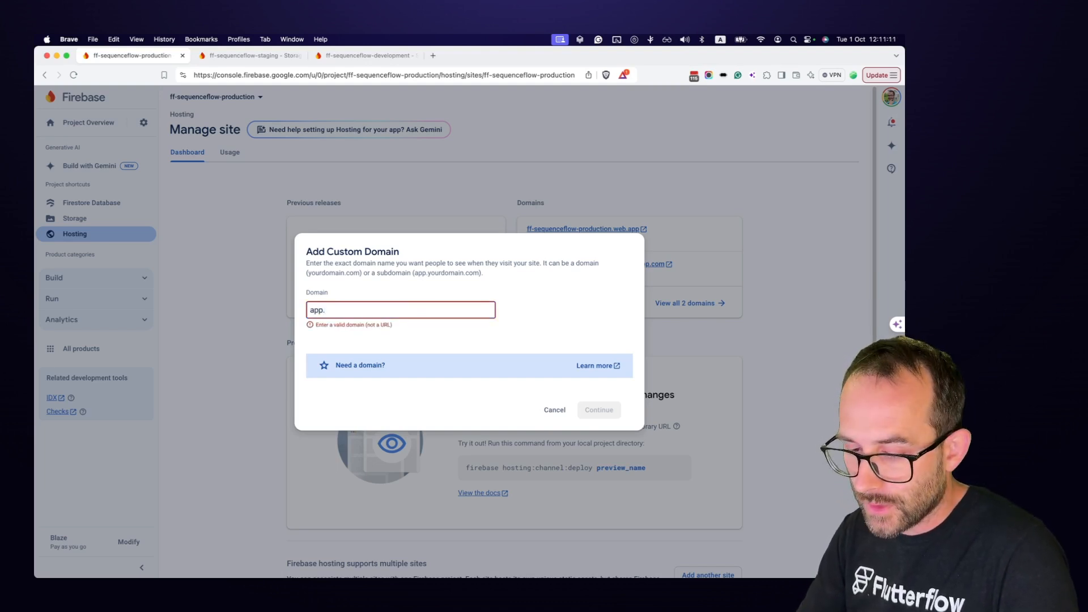
text(sequencefl)
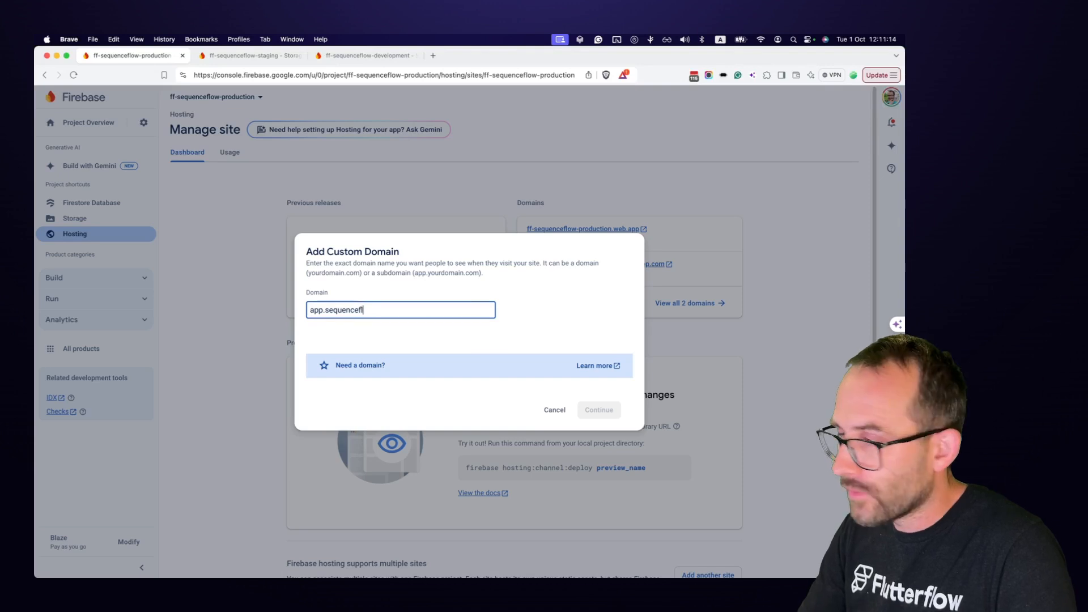
text(ow.org)
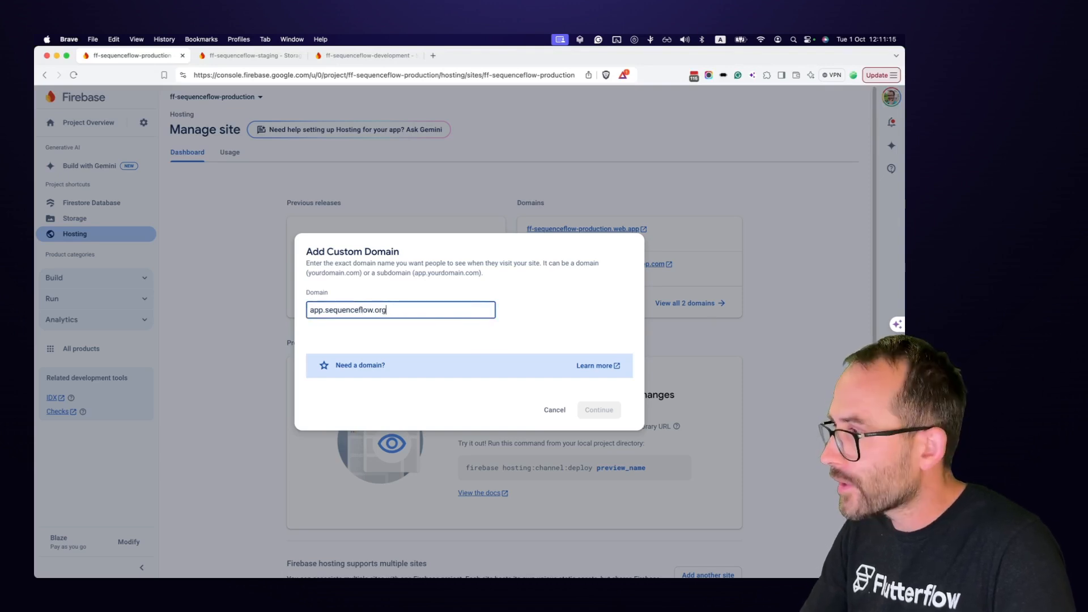
key(super+a)
key(super+c)
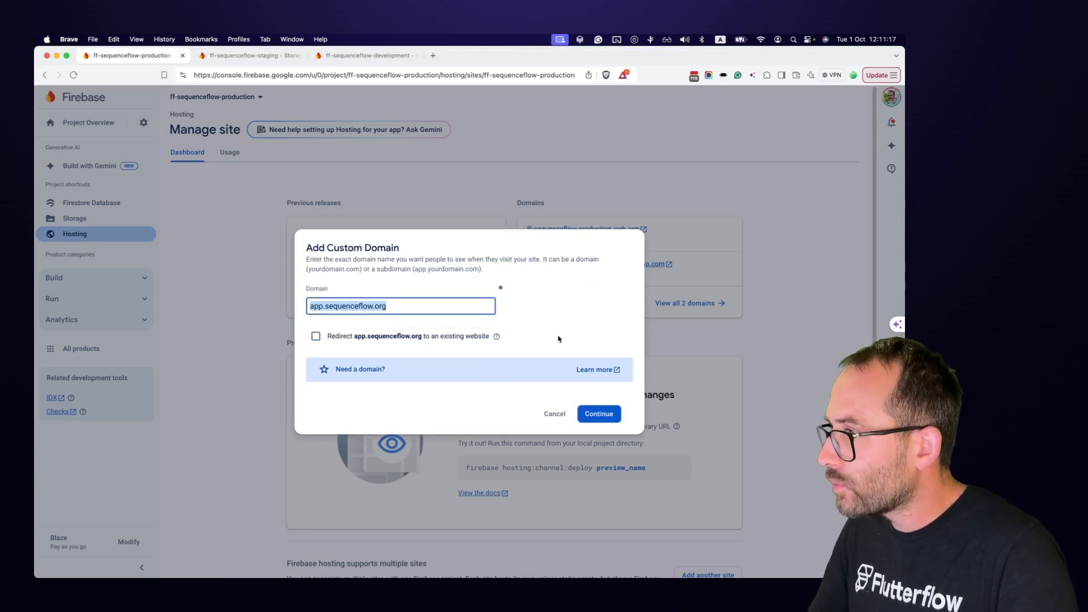
click(605, 415)
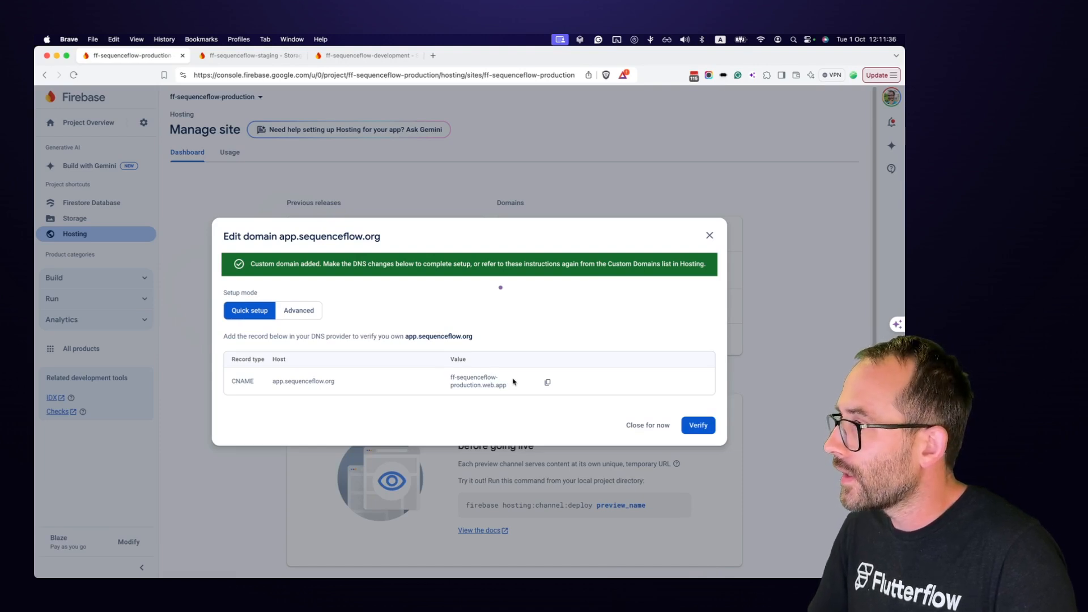
Try to verify app.sequenceflow.org with the quick setup CNAME record, and close the domain setup.
click(712, 428)
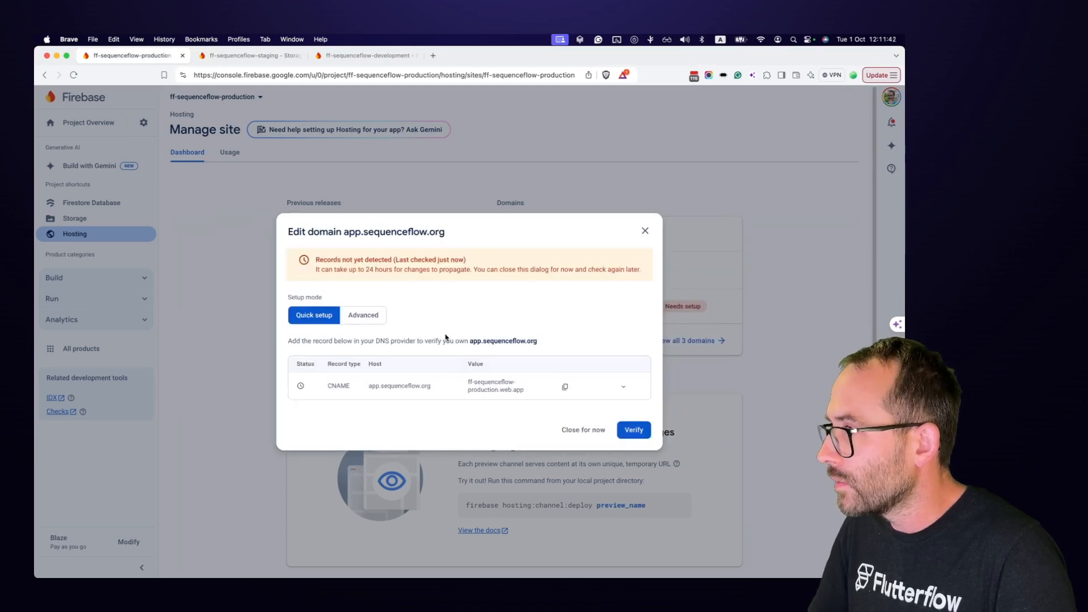
click(647, 431)
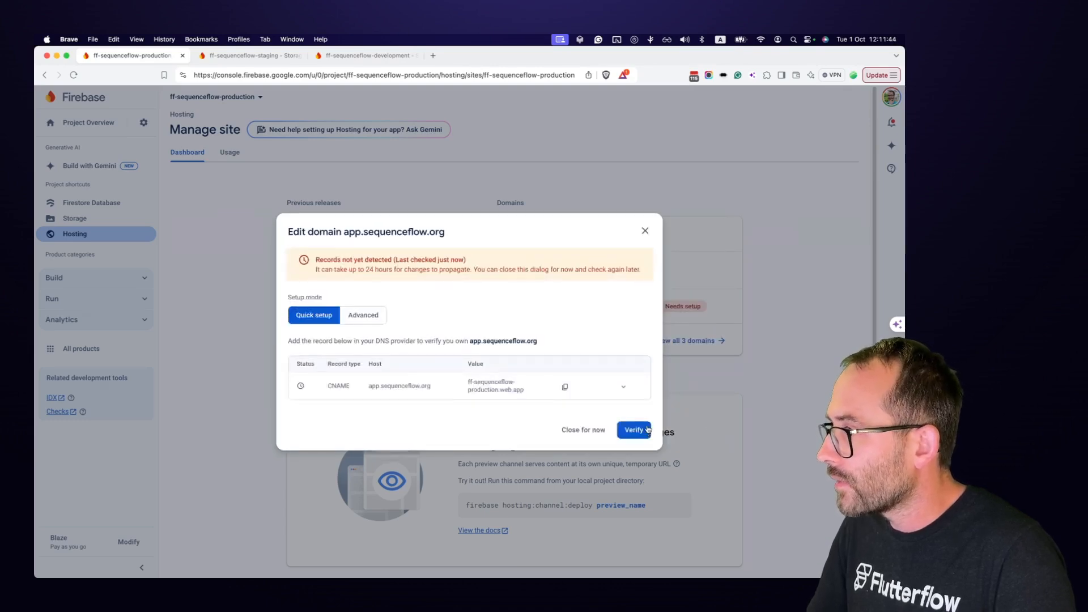
click(646, 231)
Set up Firebase Hosting in the staging project, going through the setup instructions without changes and continuing to the console.
click(249, 56)
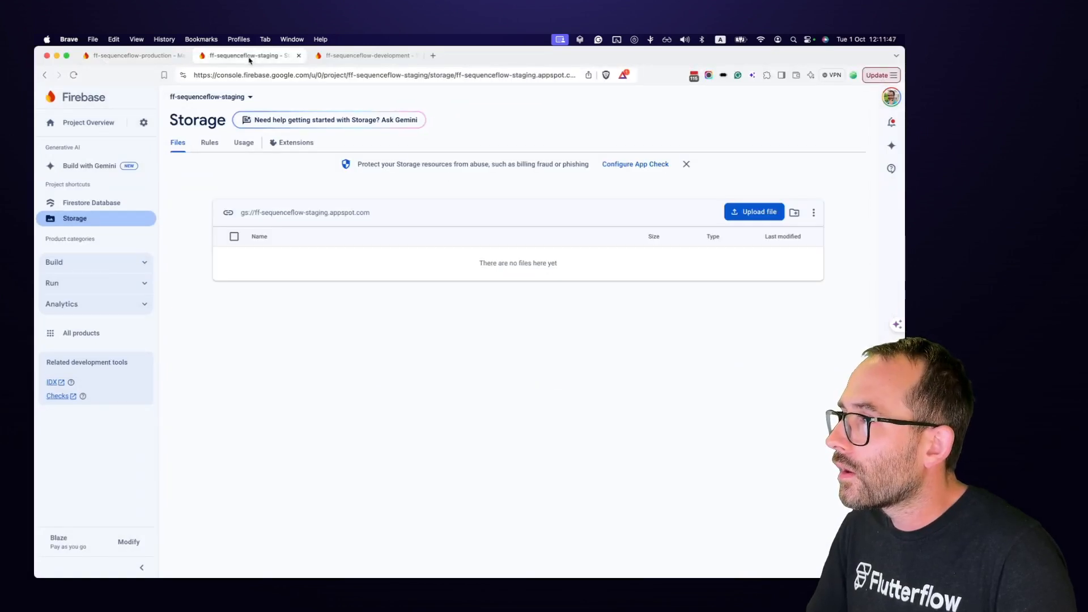
click(129, 262)
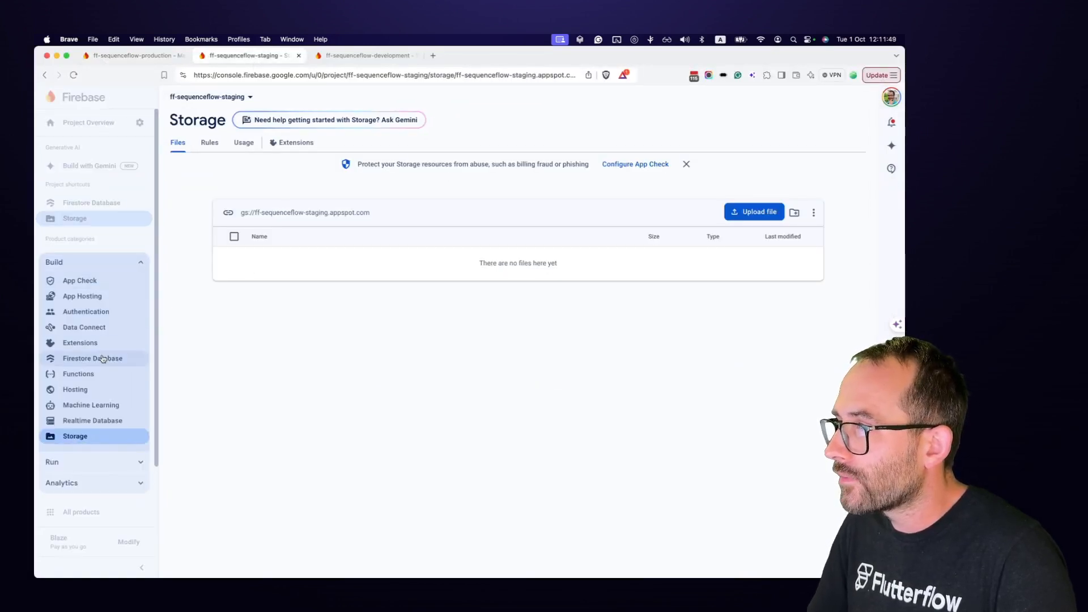
click(102, 374)
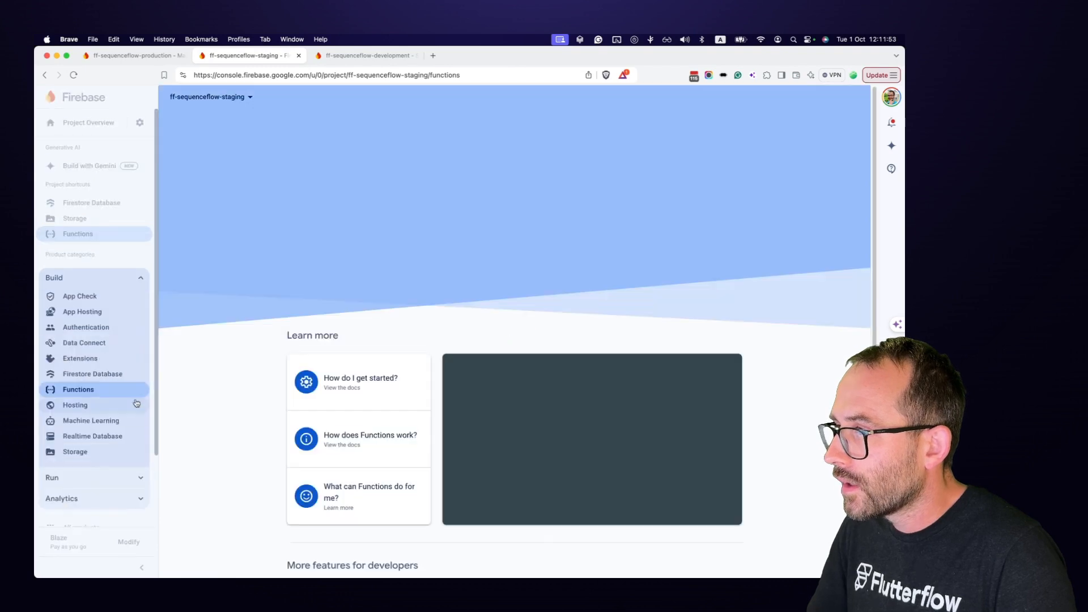
click(125, 409)
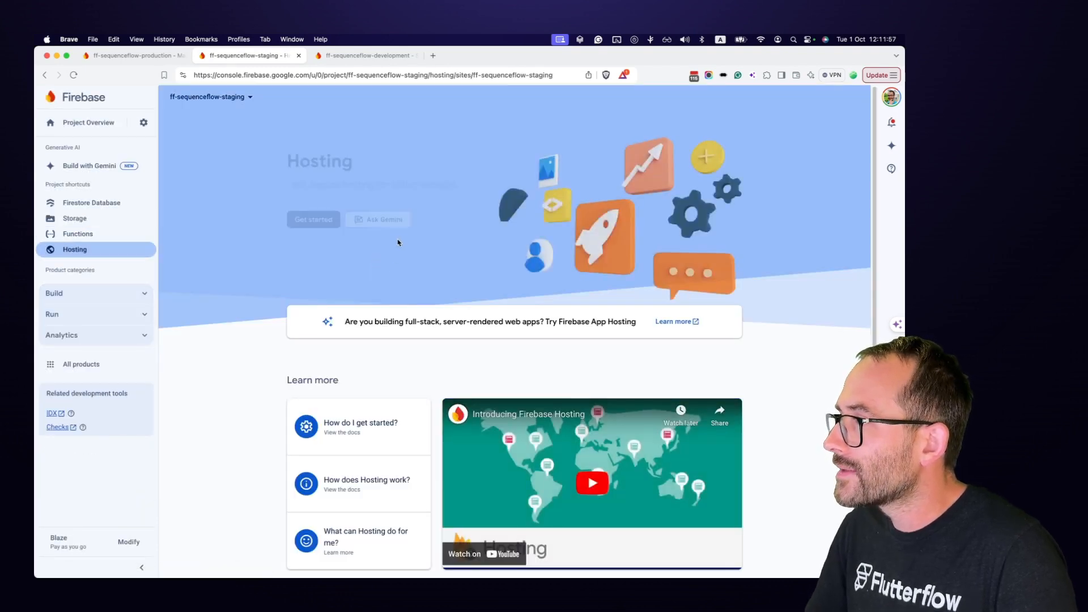
click(314, 220)
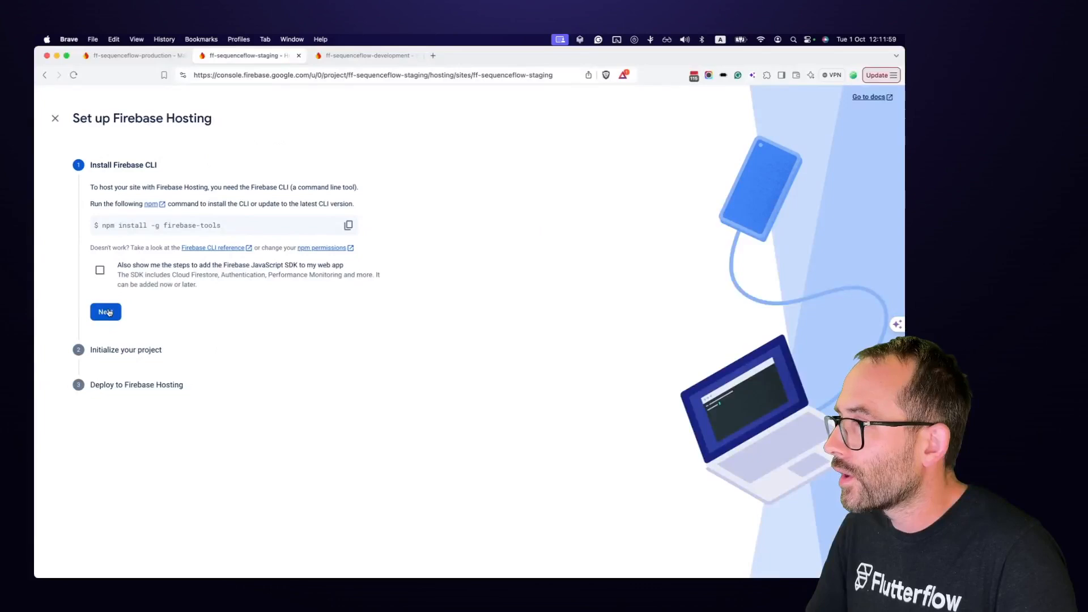
click(107, 311)
click(111, 357)
click(124, 357)
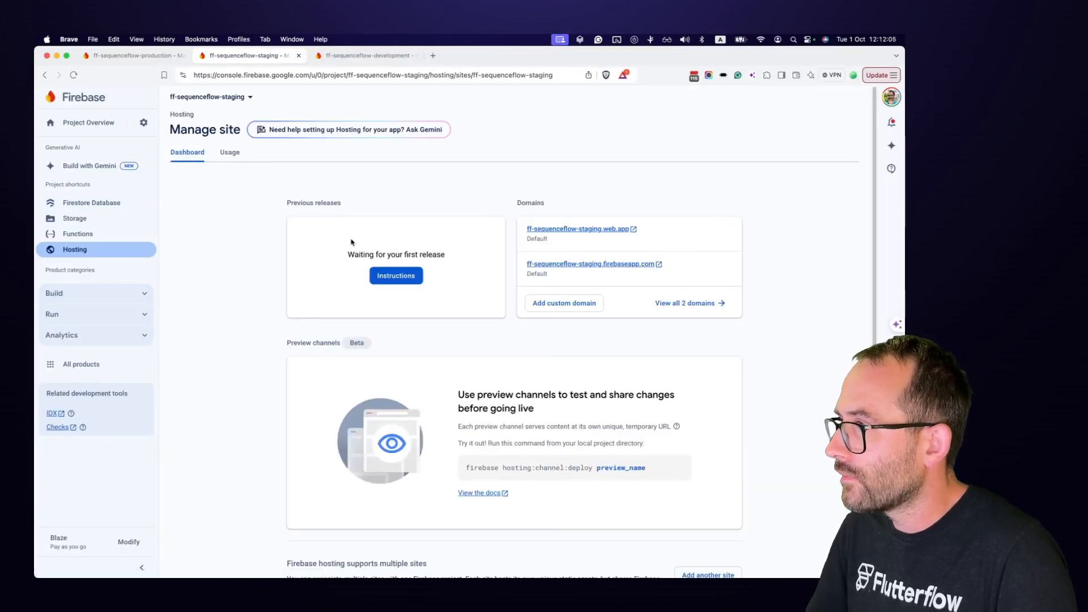
Add the custom domain staging.app.sequenceflow.org to the staging Hosting site and close its DNS setup for now.
click(601, 303)
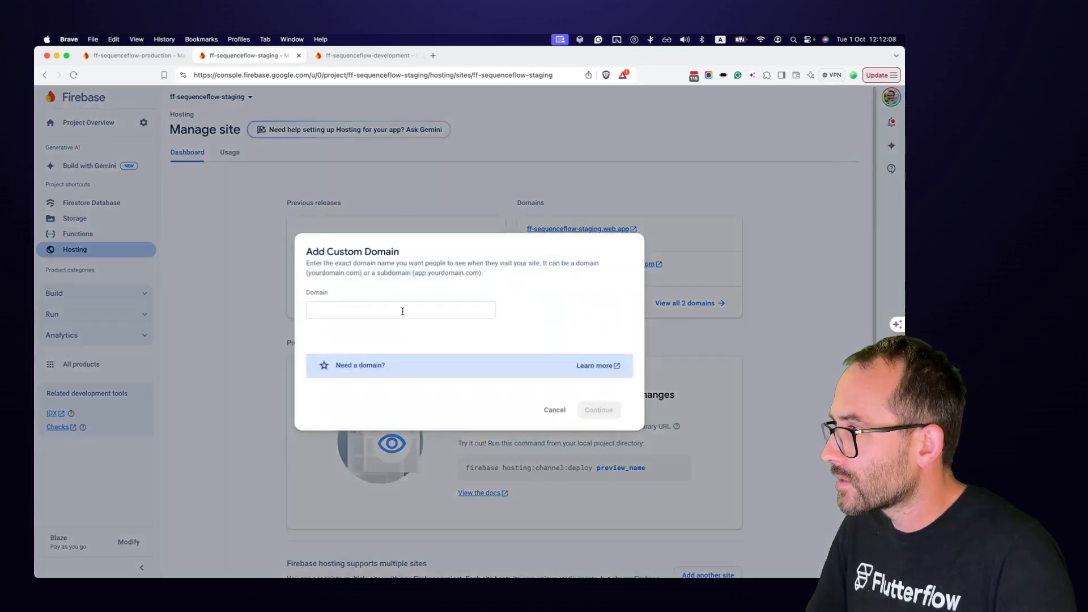
click(403, 309)
text(app.sequenceflow.org)
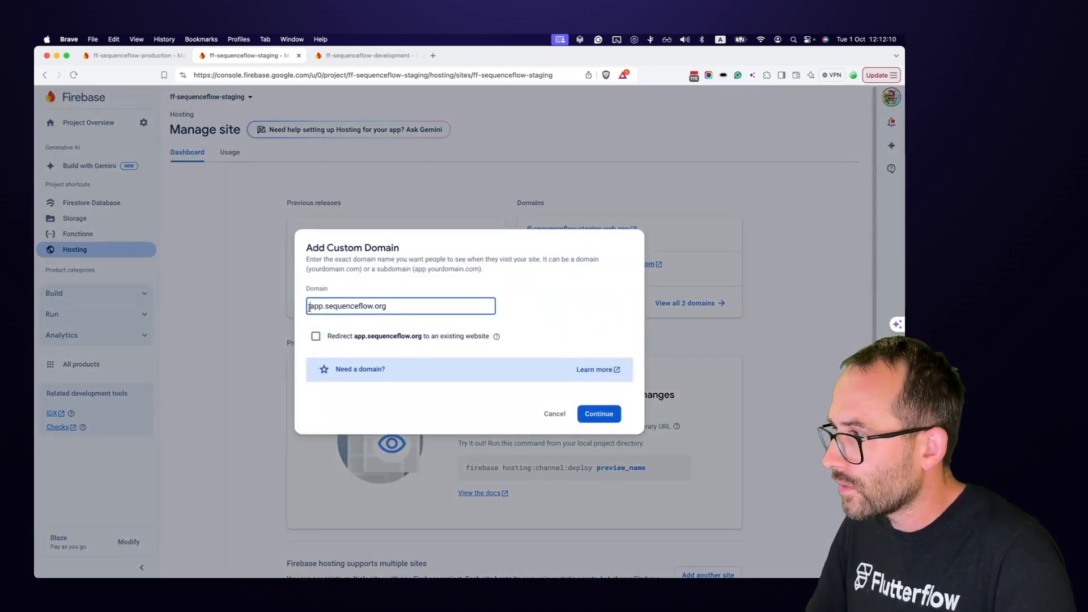
key(super+Left)
text(staging.)
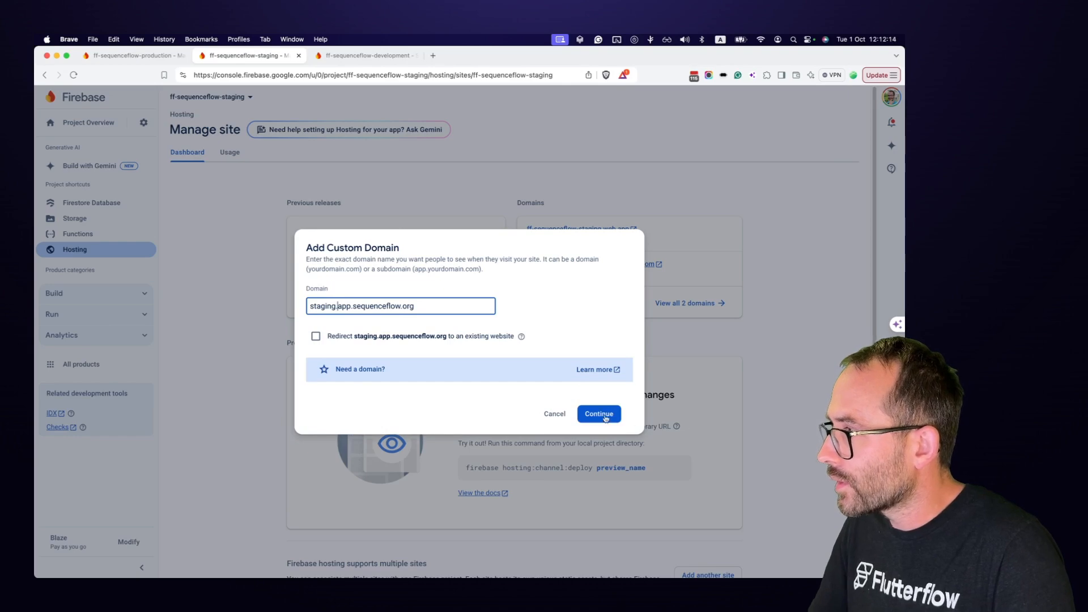
click(603, 417)
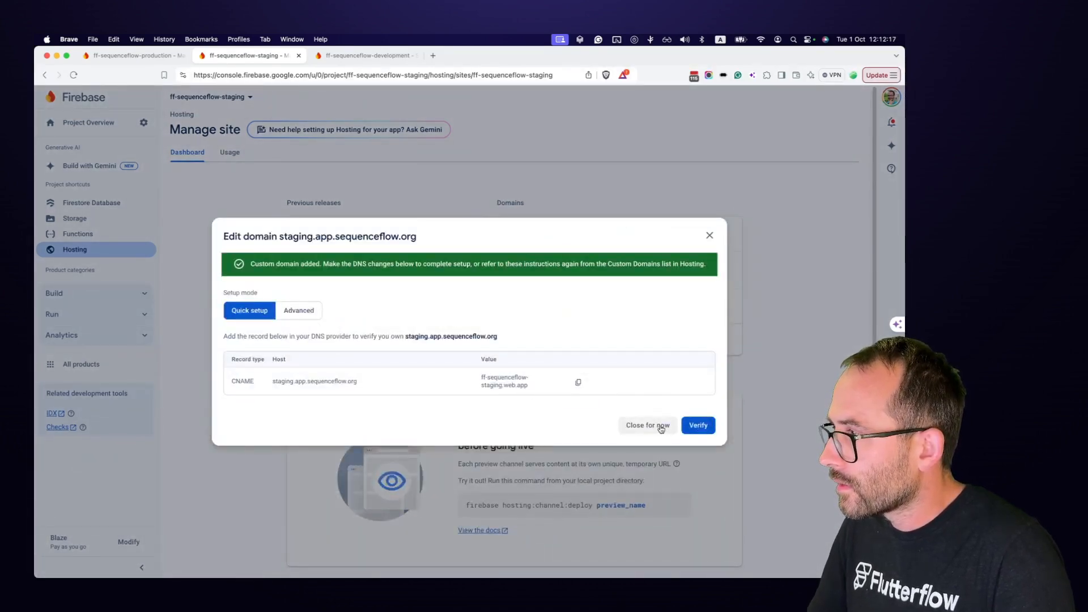
click(660, 429)
Set up Firebase Hosting in the development project, going through the setup instructions without changes and continuing to the console.
click(363, 56)
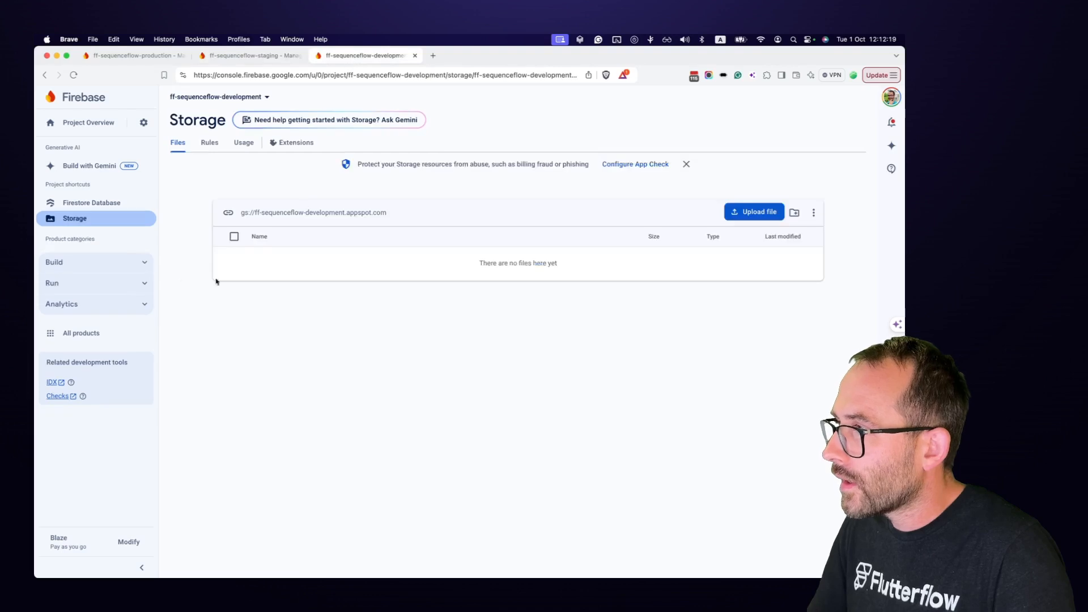
click(139, 265)
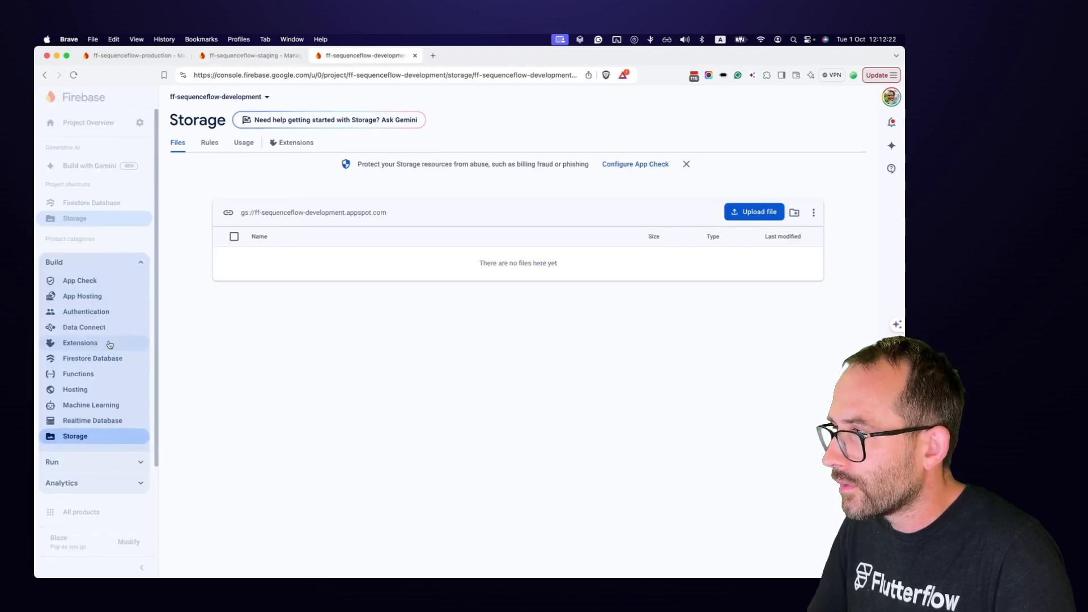
click(98, 390)
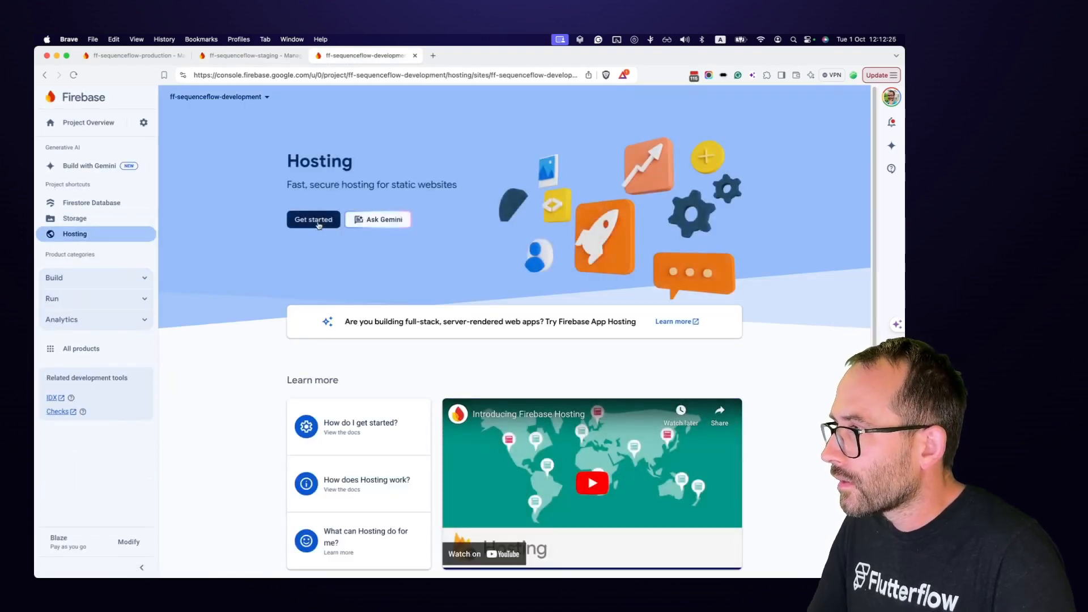
click(318, 224)
click(106, 312)
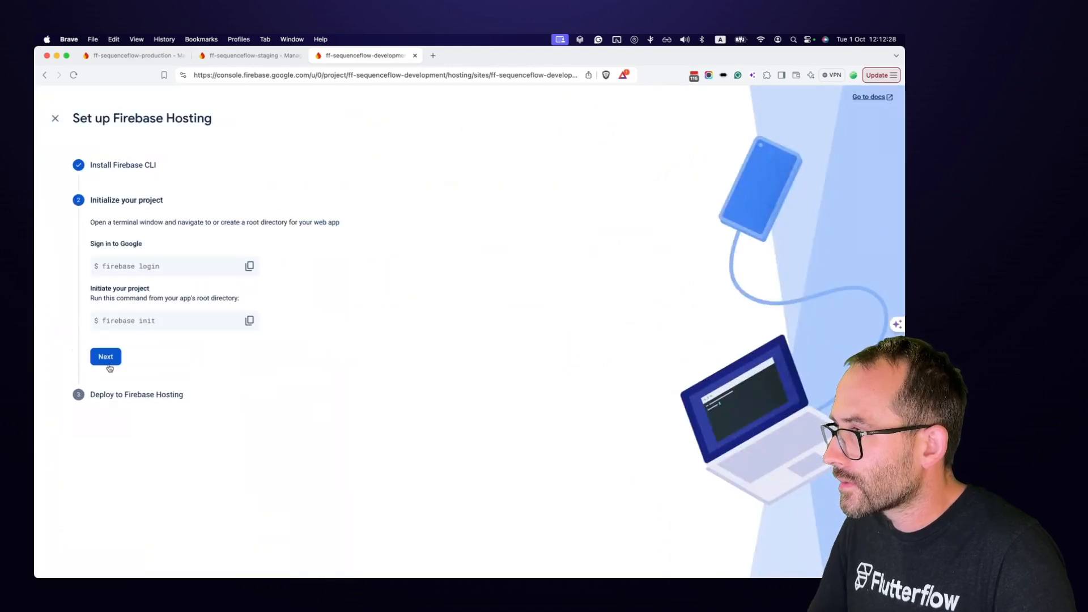
click(106, 357)
click(128, 355)
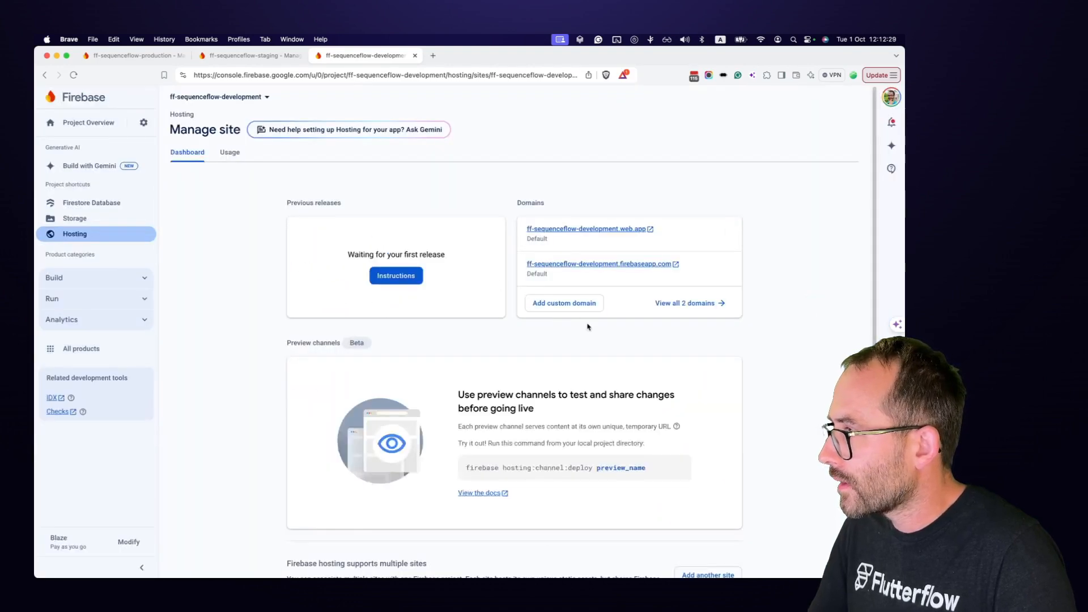
Add the custom domain development.app.sequenceflow.org to the development Hosting site without a redirect, and leave its DNS setup.
click(569, 306)
click(396, 311)
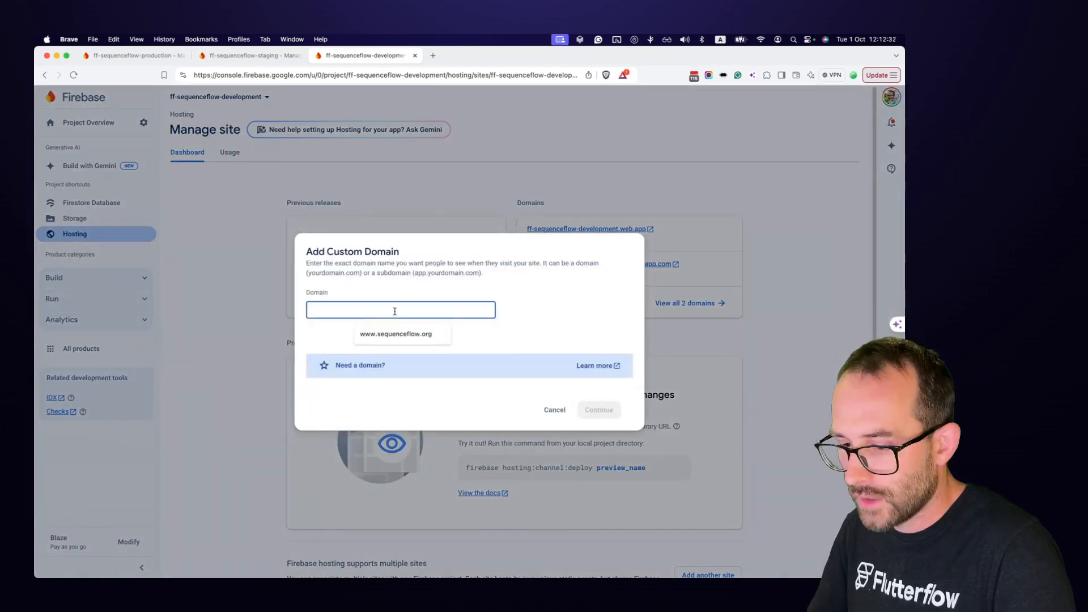
key(super+v)
click(310, 306)
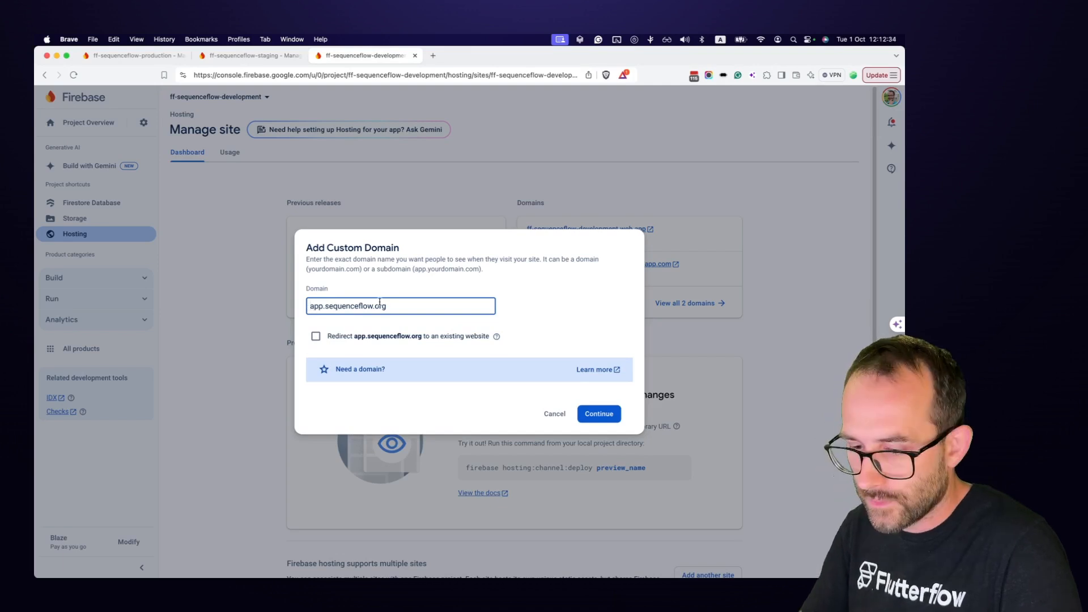
text(development.)
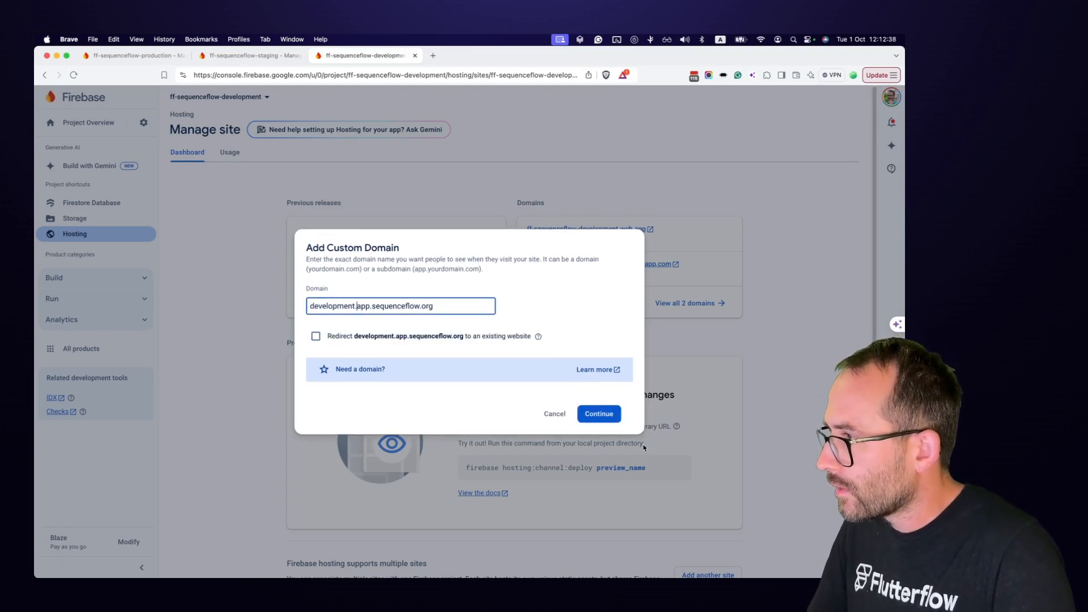
click(606, 420)
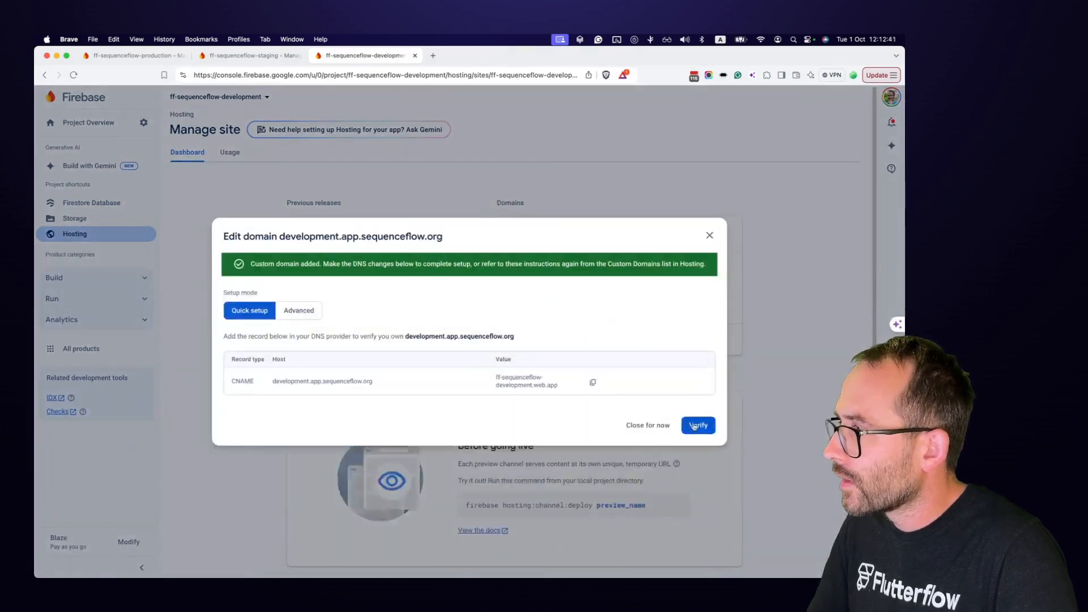
click(694, 426)
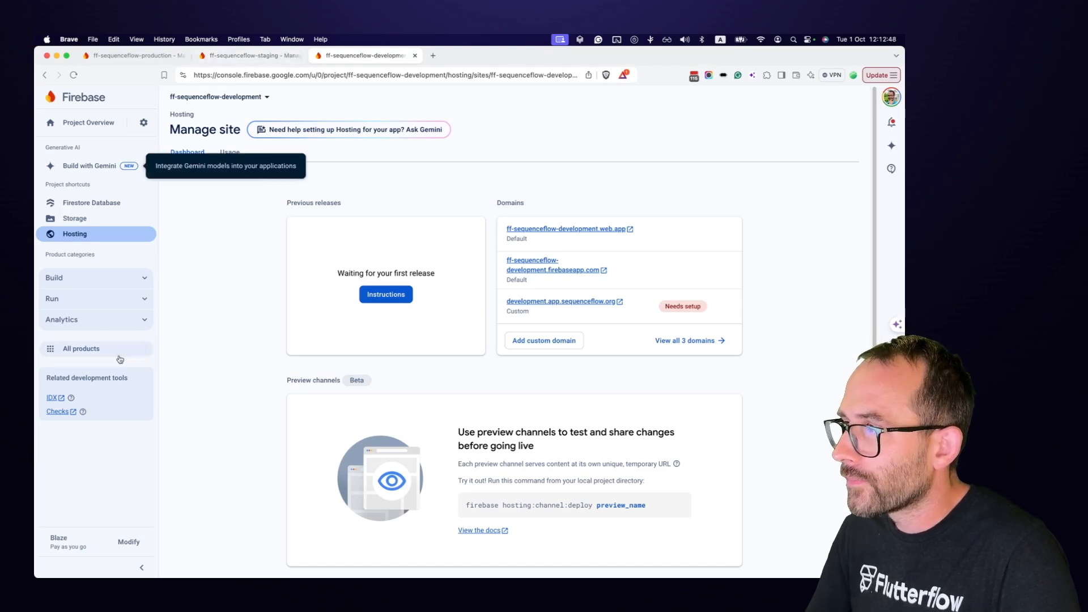
Set up Cloud Functions in the development project, going through the install and deploy instructions to the end.
click(144, 279)
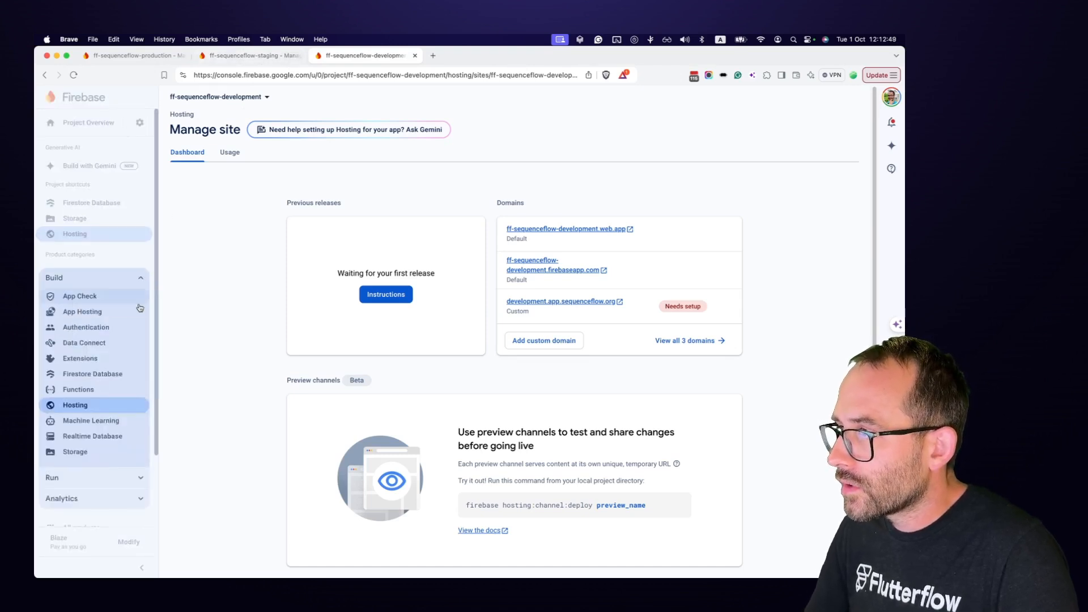
click(112, 404)
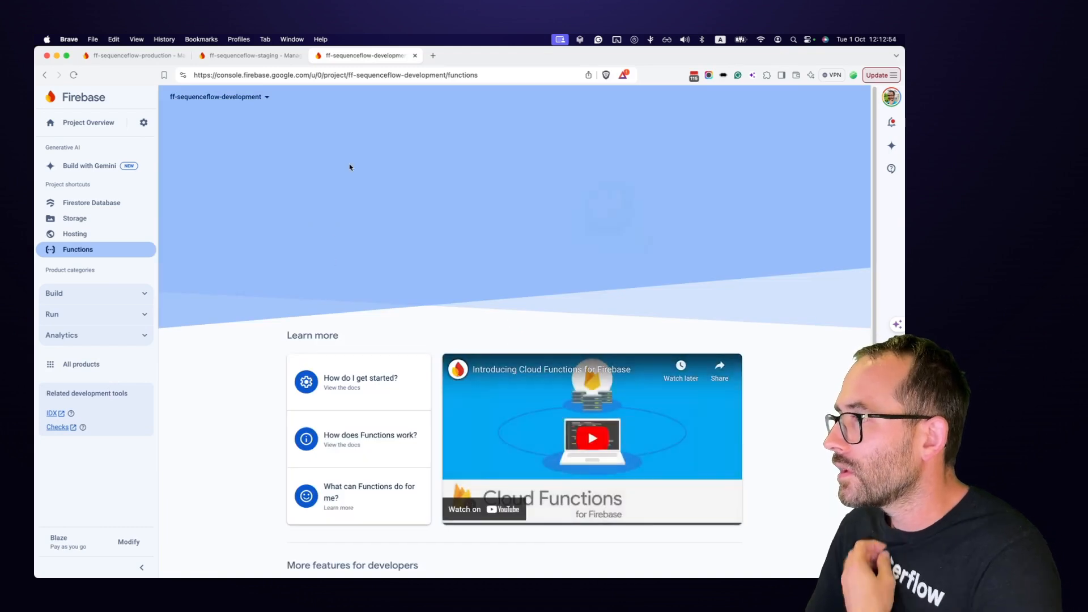
click(314, 226)
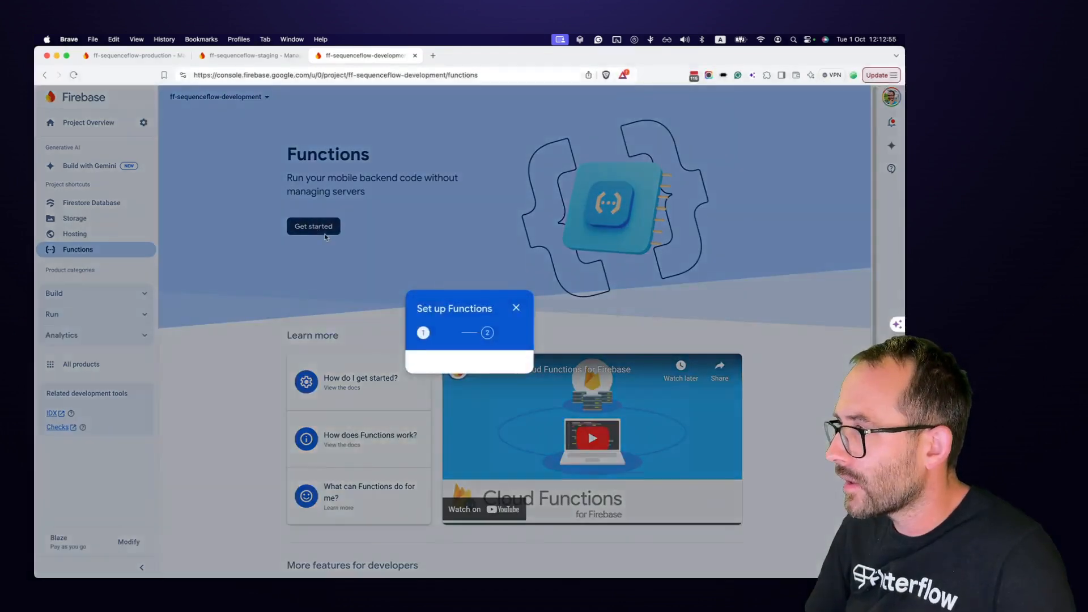
click(598, 418)
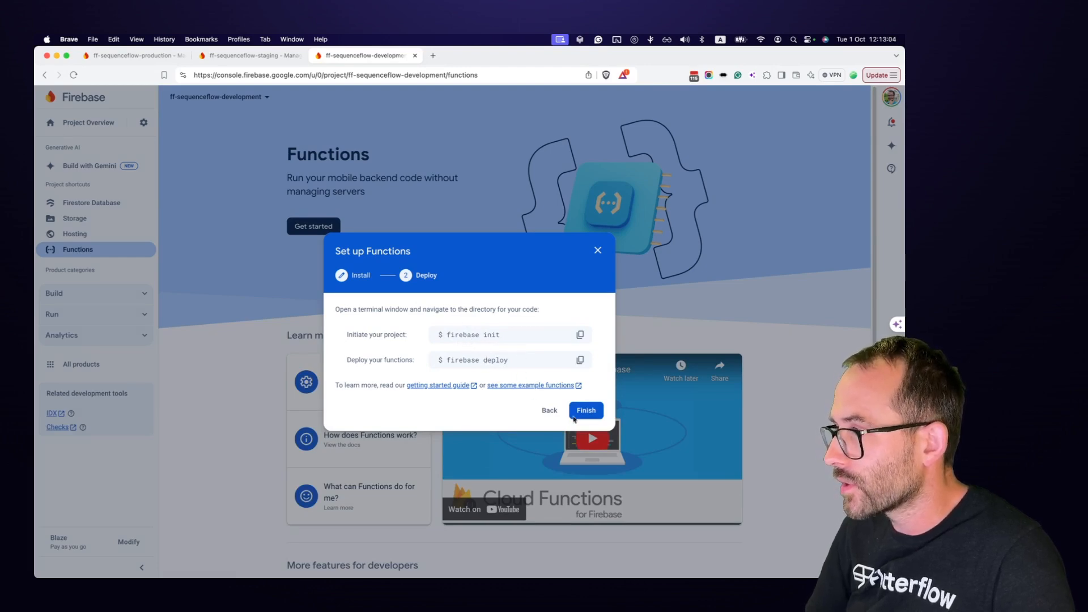
click(591, 413)
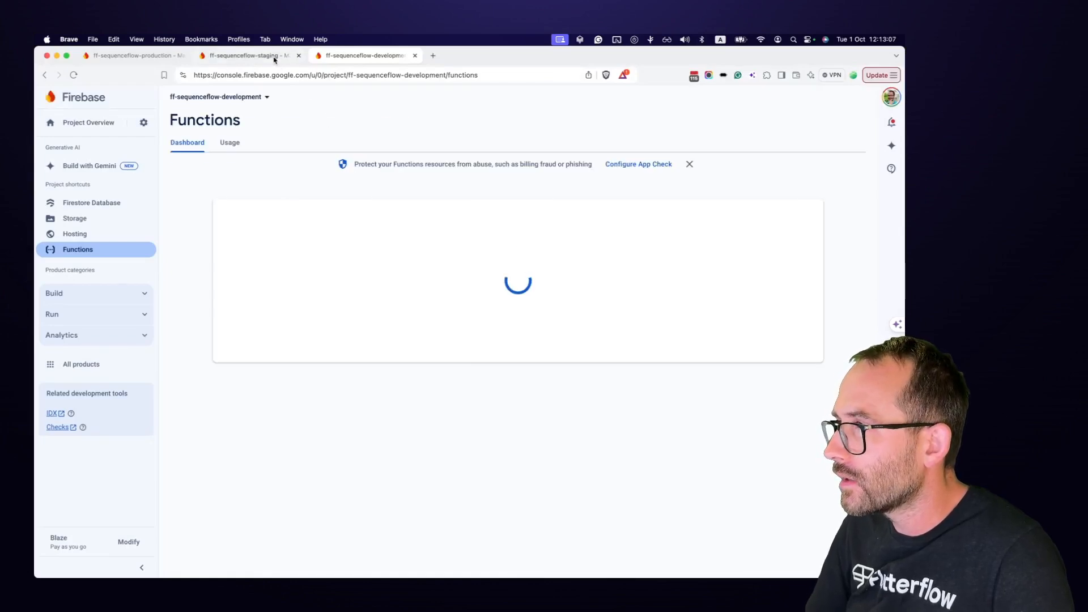
Set up Cloud Functions in the staging project, going through the install and deploy instructions to the end.
click(244, 55)
click(111, 235)
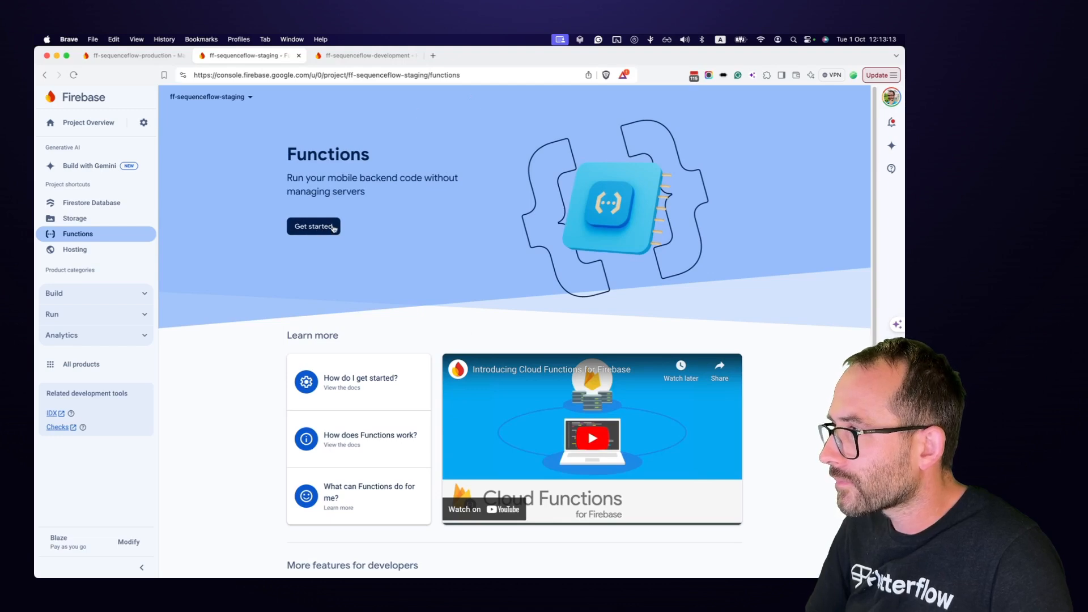
click(319, 225)
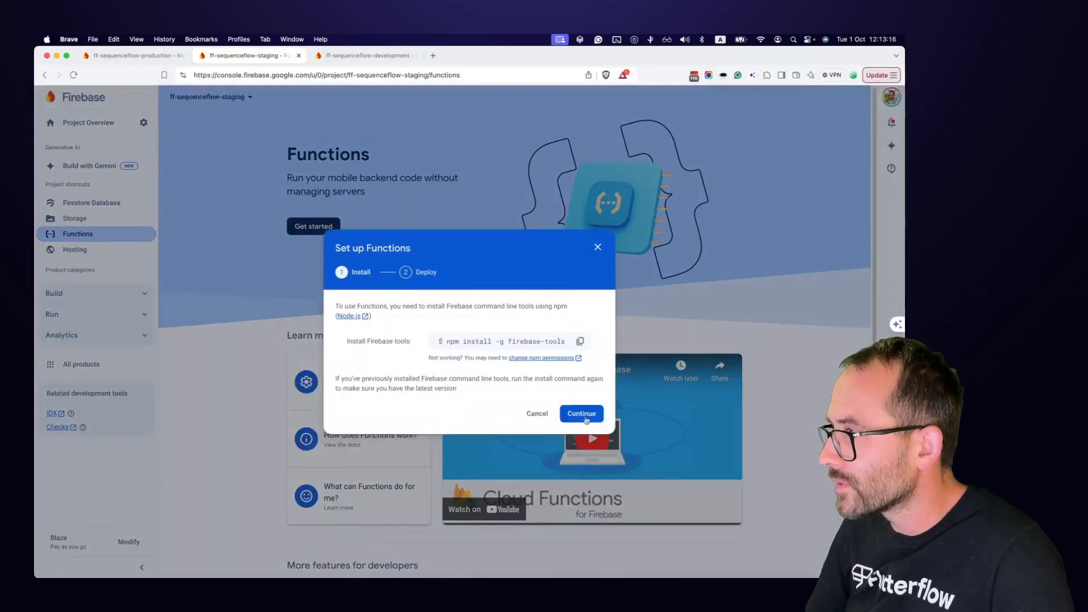
click(589, 417)
click(588, 409)
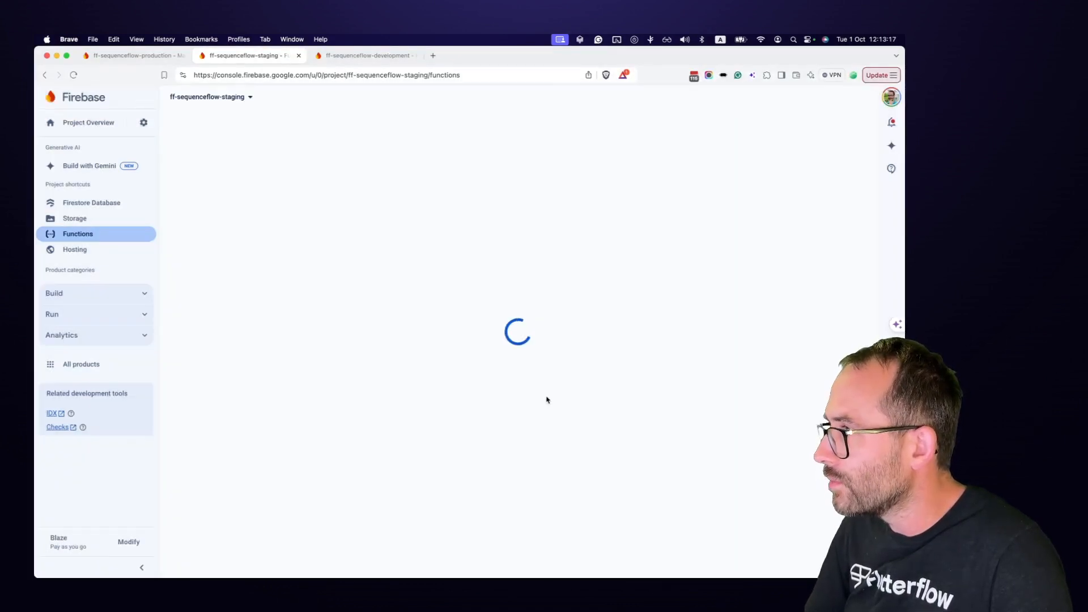
Set up Cloud Functions in the production project, going through the install and deploy instructions to the end.
click(151, 59)
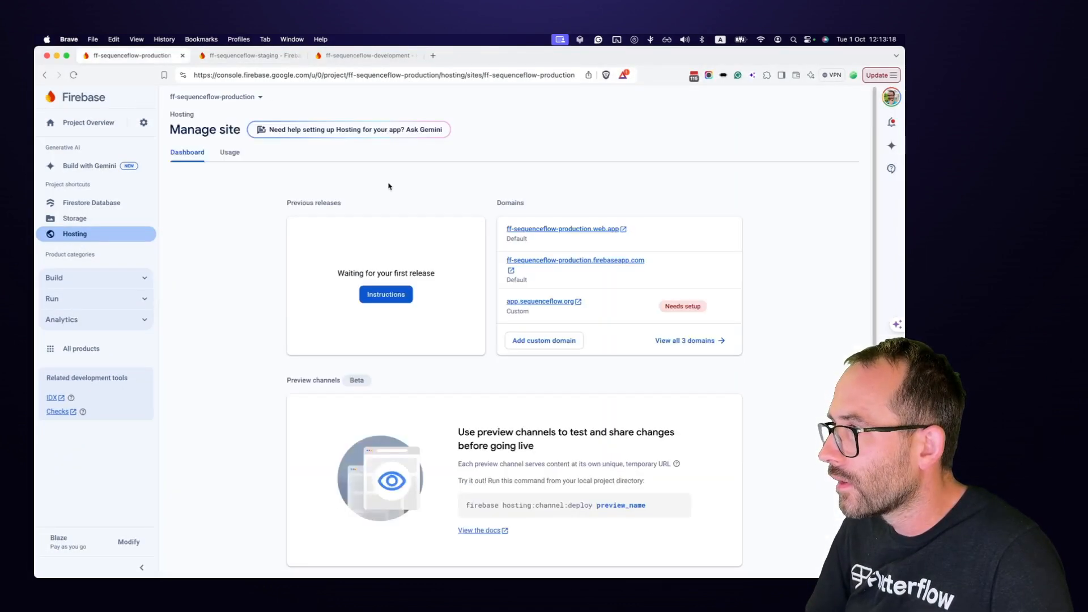
click(129, 284)
click(108, 389)
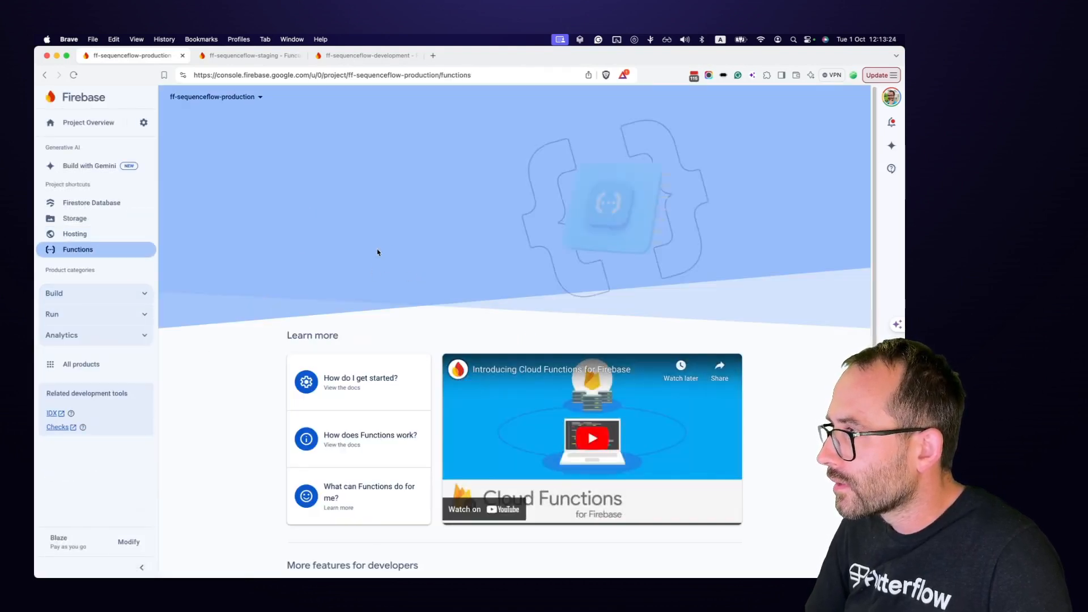
click(333, 229)
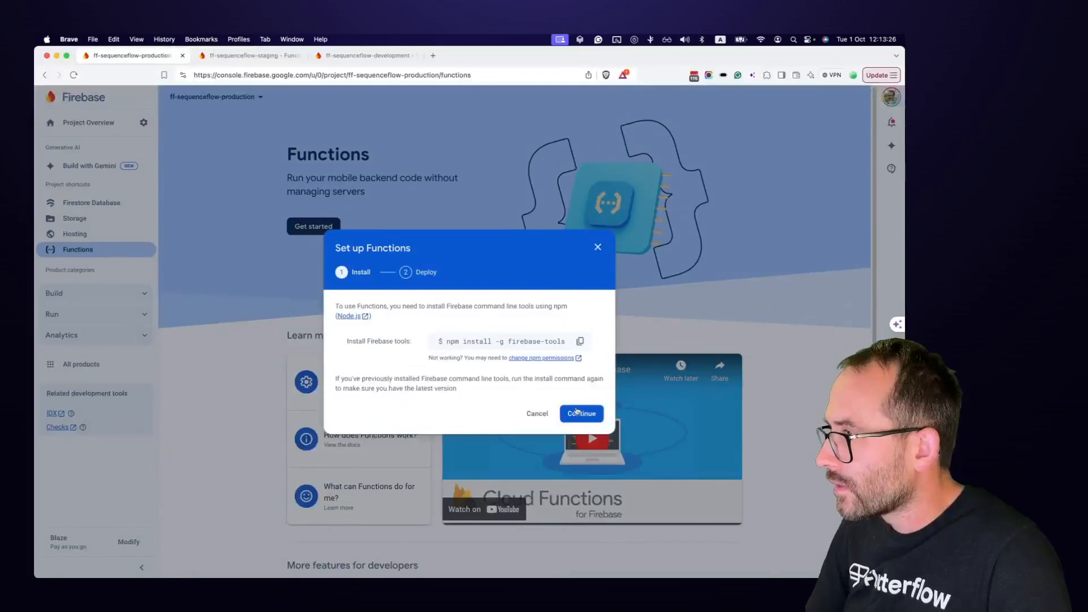
click(586, 412)
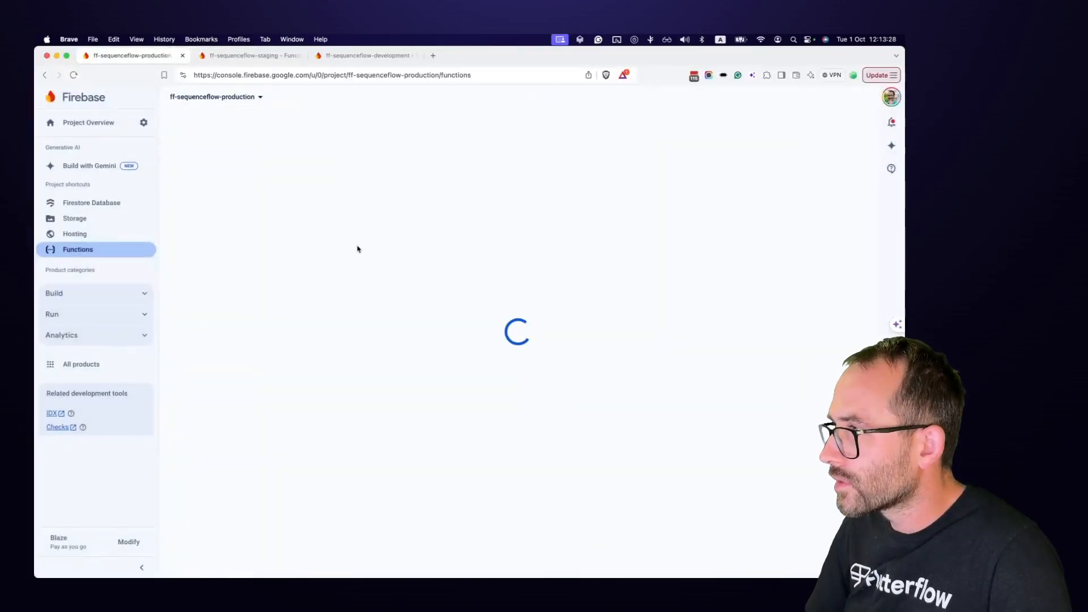
Review the production project's App Hosting page, its Build, Run and Analytics product categories, and the overview of all Firebase products.
click(142, 299)
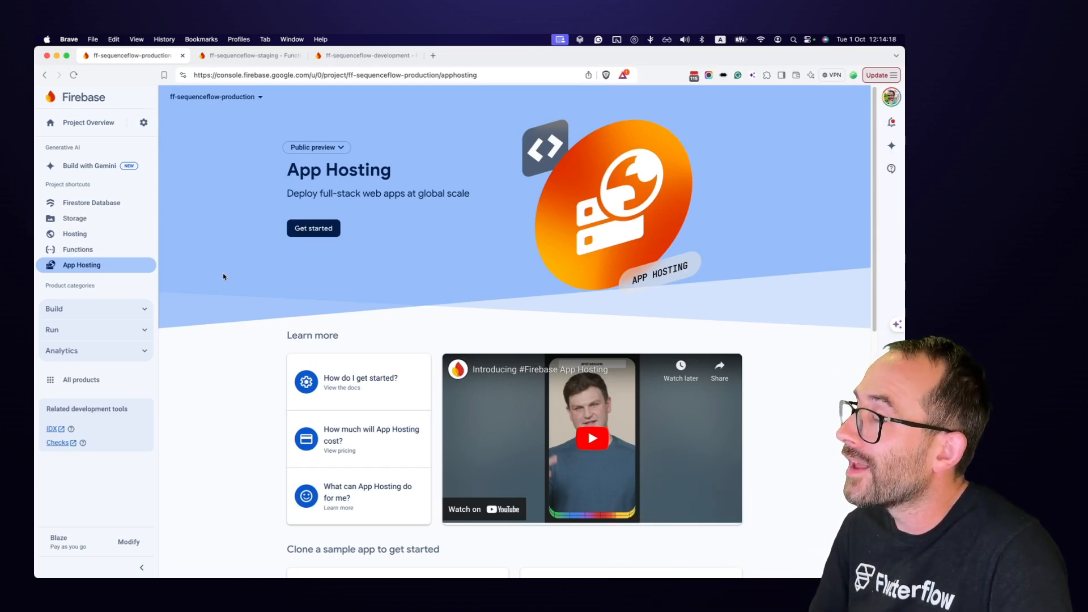
click(145, 310)
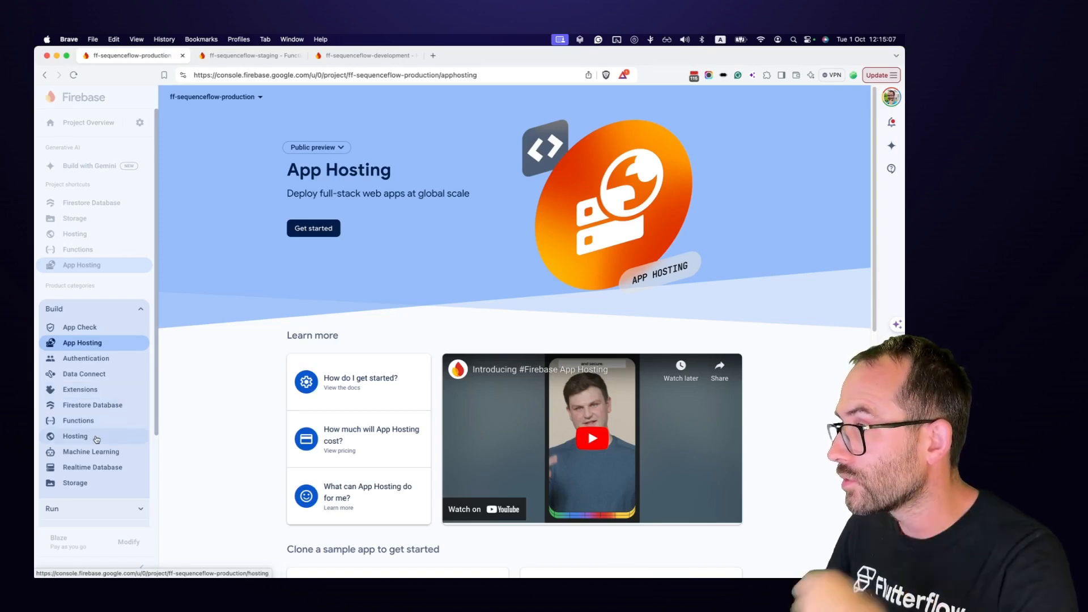
scroll(98, 452, down, 3)
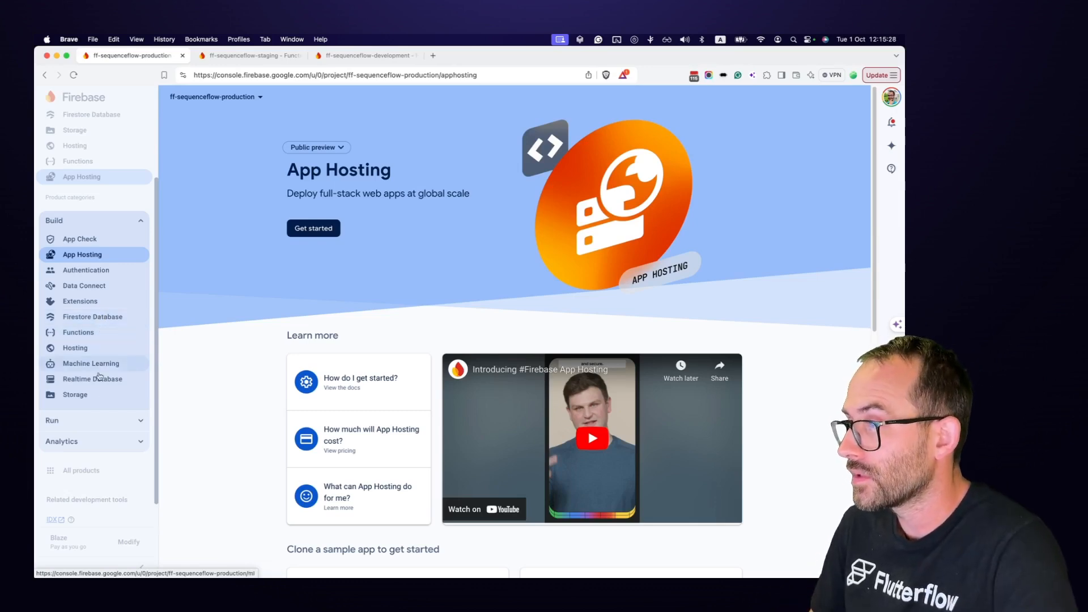
click(132, 420)
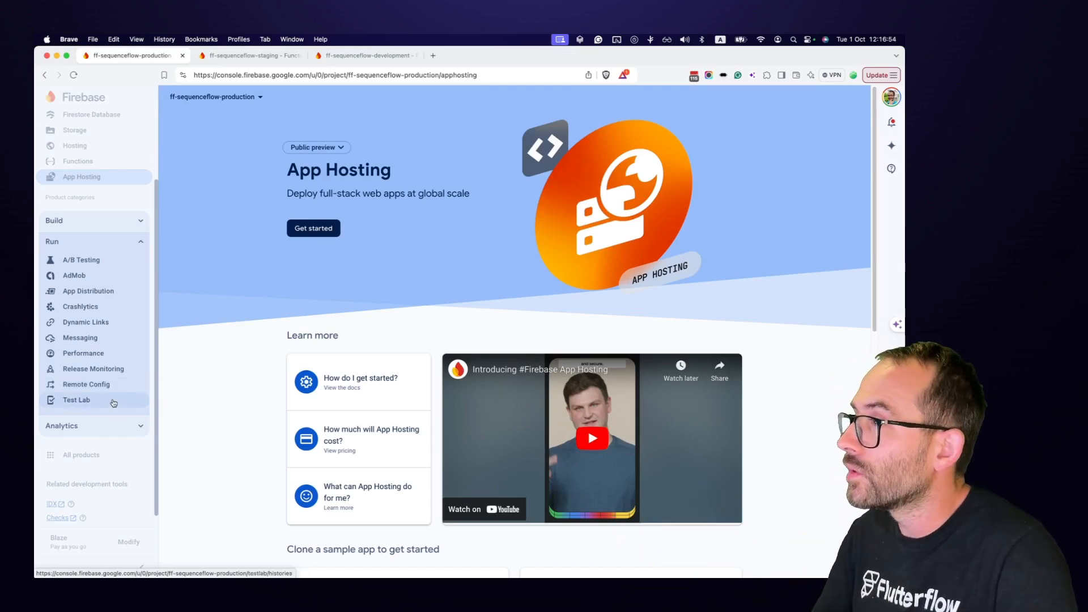
click(134, 427)
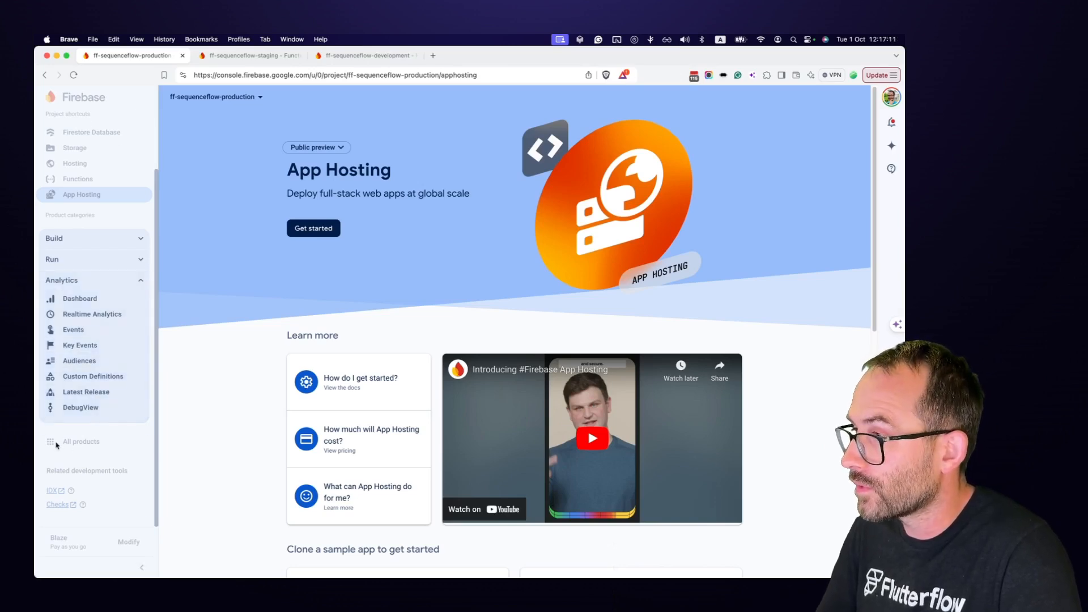
click(61, 387)
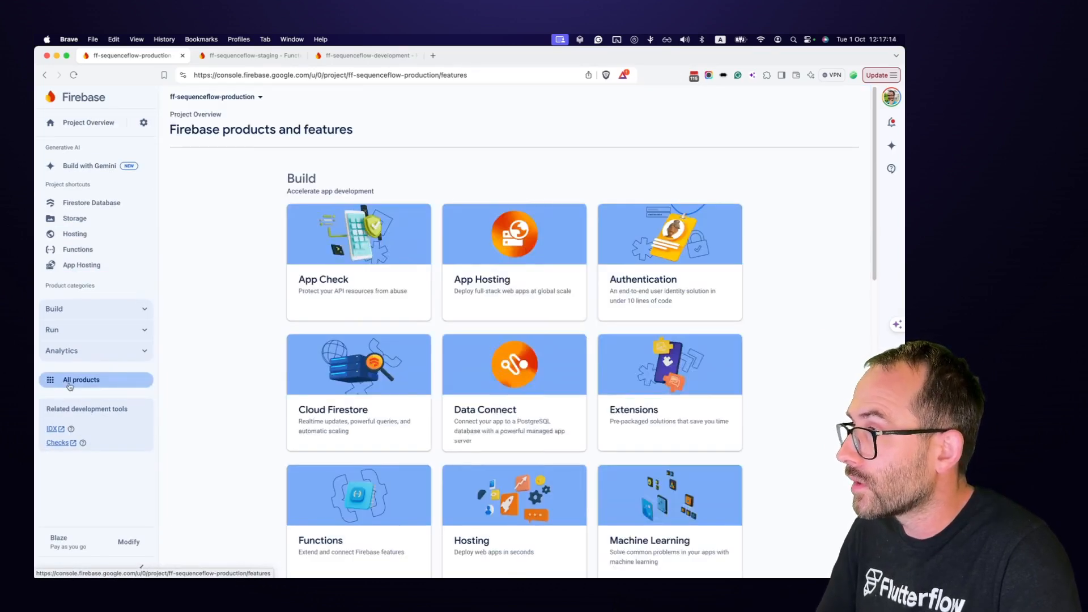
scroll(432, 382, down, 10)
scroll(432, 384, up, 10)
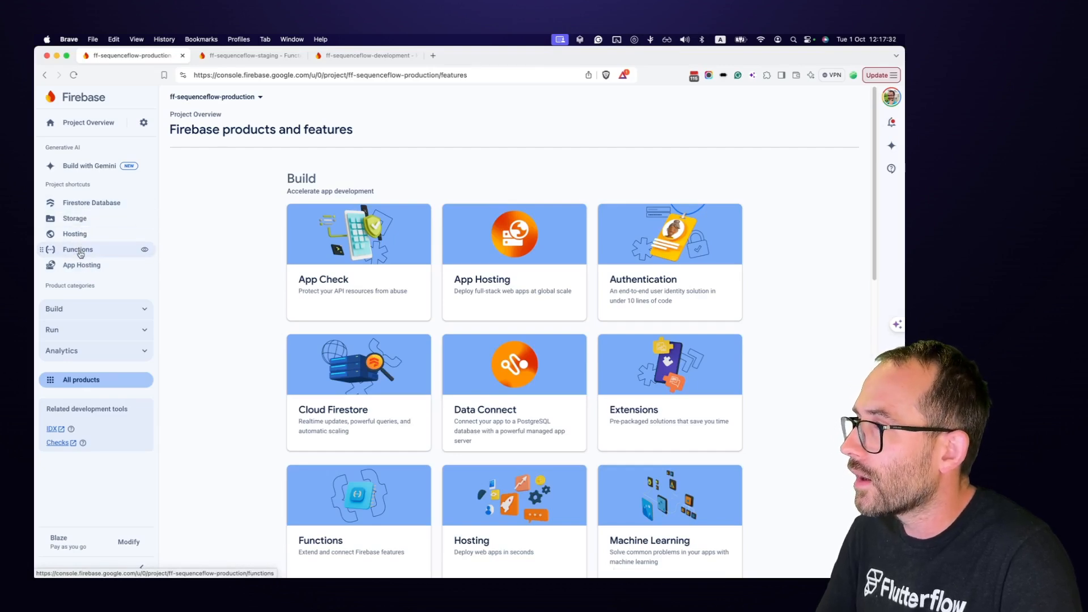
Check the enabled sign-in providers in the production project's Authentication settings.
click(113, 310)
click(99, 358)
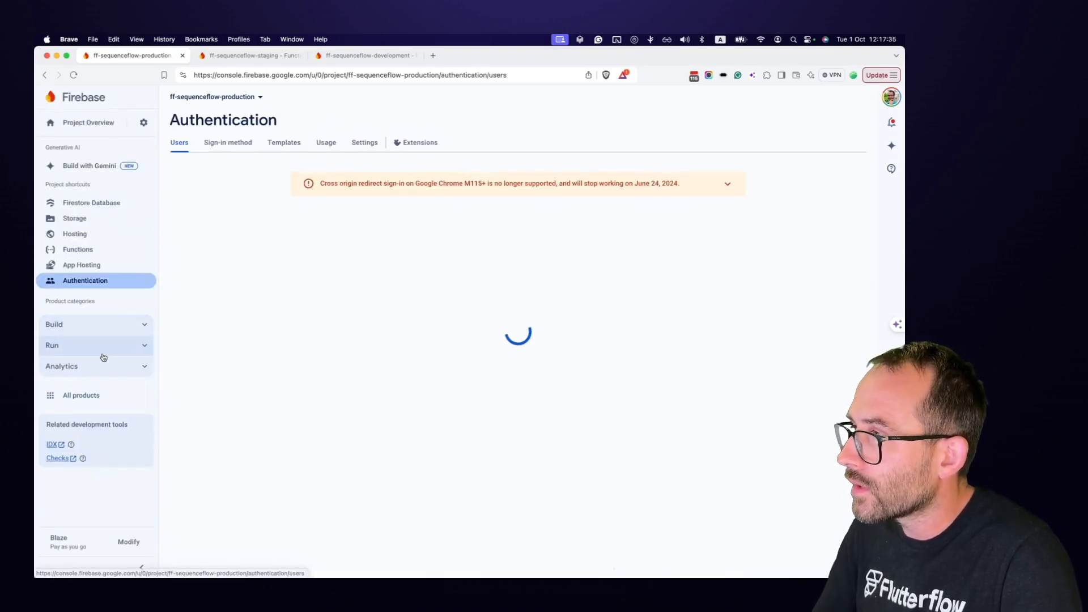
click(247, 146)
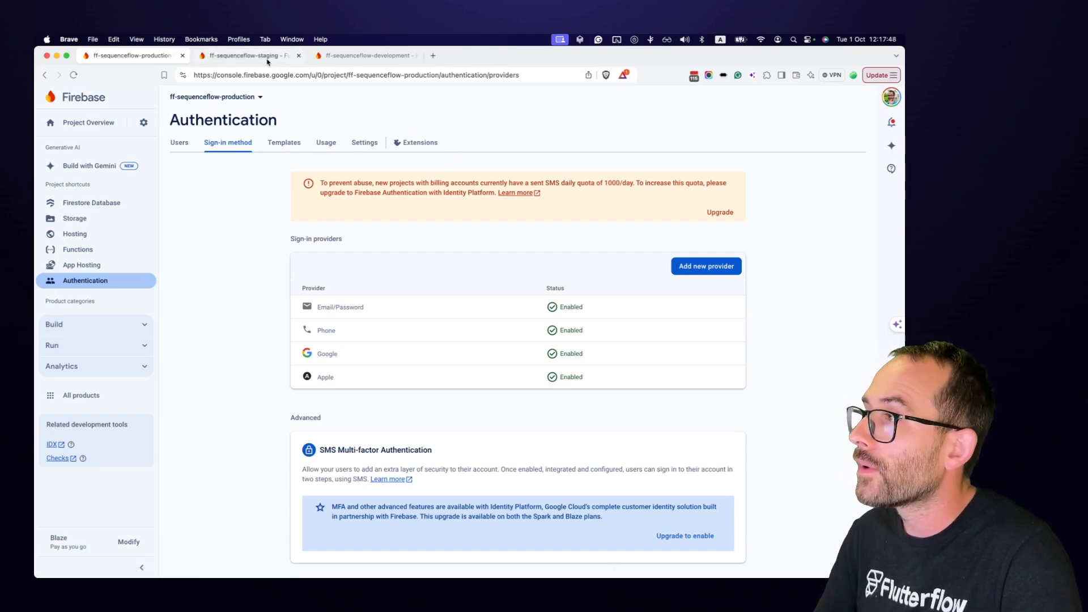
Switch to FlutterFlow, check the project's errors, and enter ff-sequenceflow-production as the Firebase project ID without connecting it.
key(super+Tab)
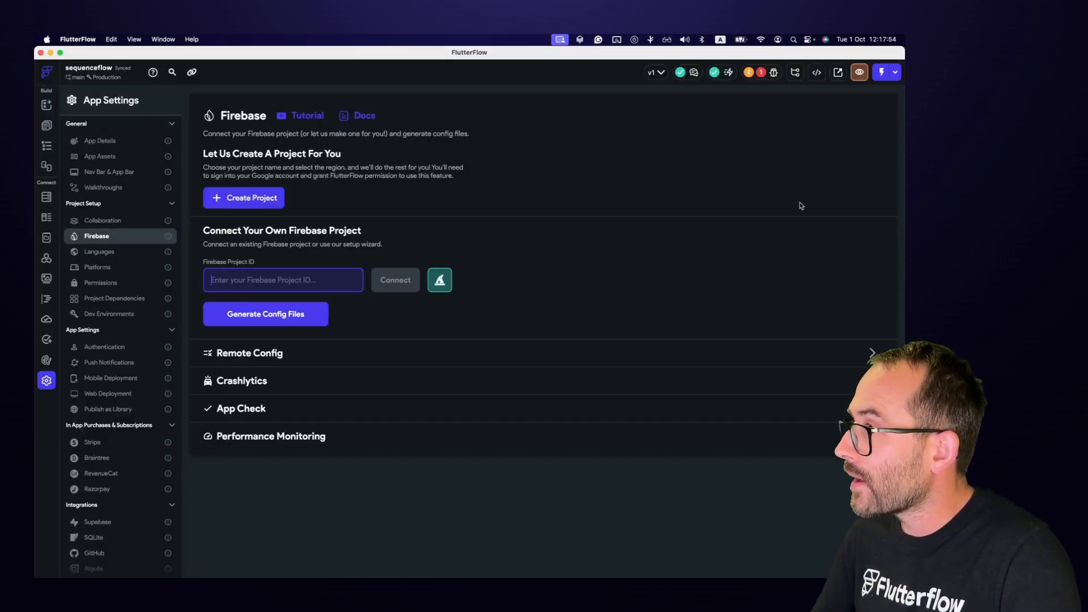
click(761, 72)
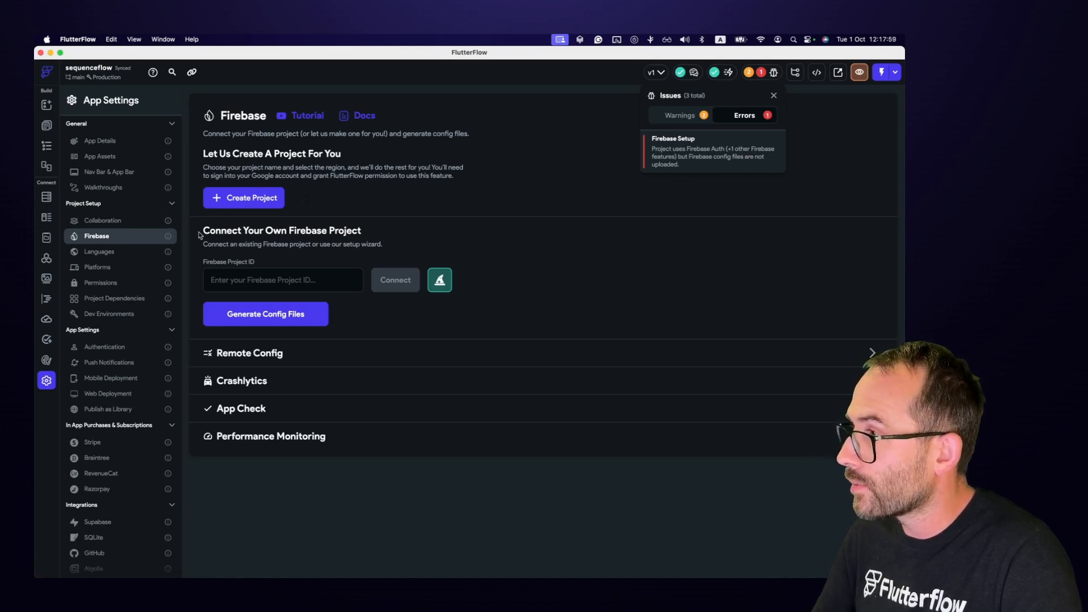
click(283, 279)
click(283, 279)
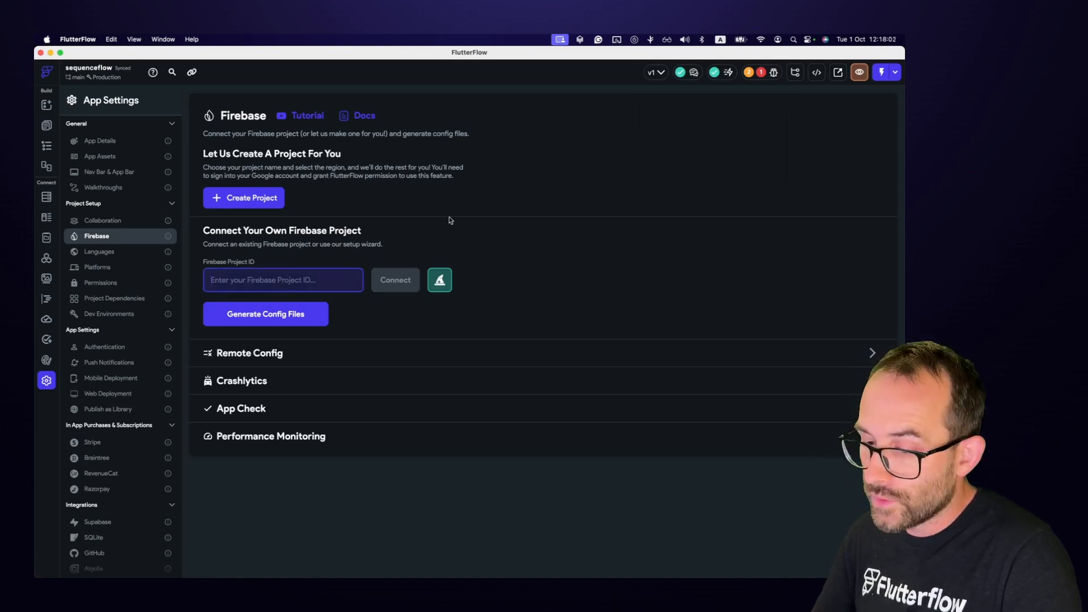
text(ff)
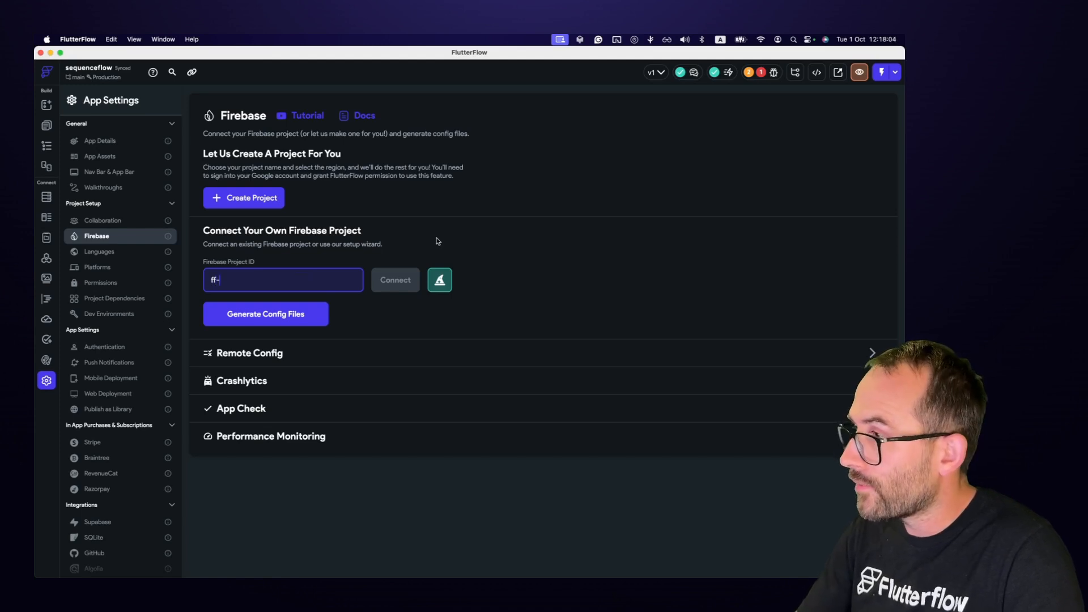
text(-sequence)
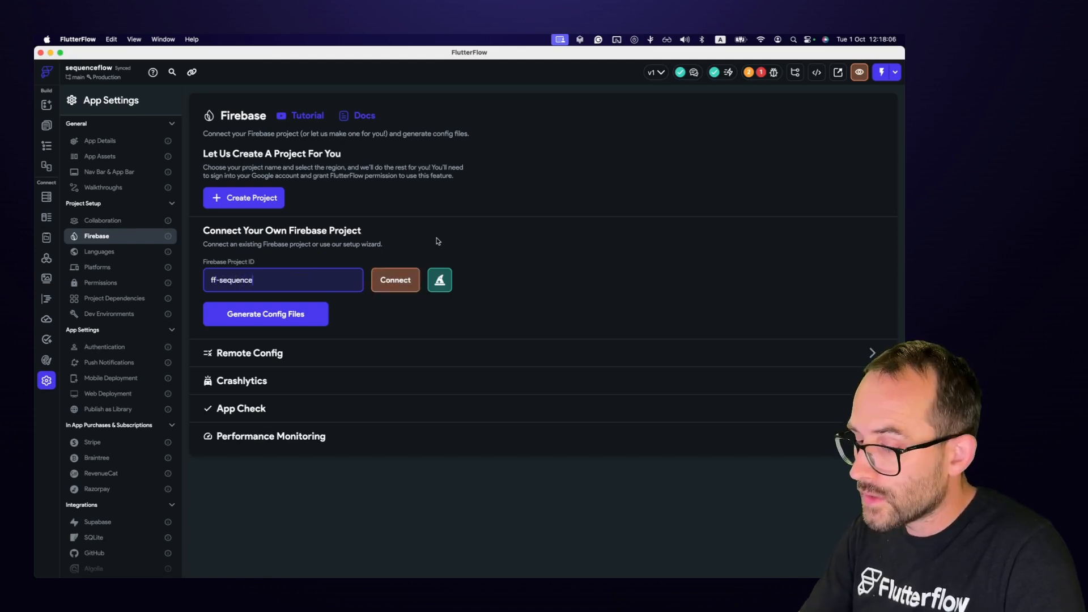
text(flow-)
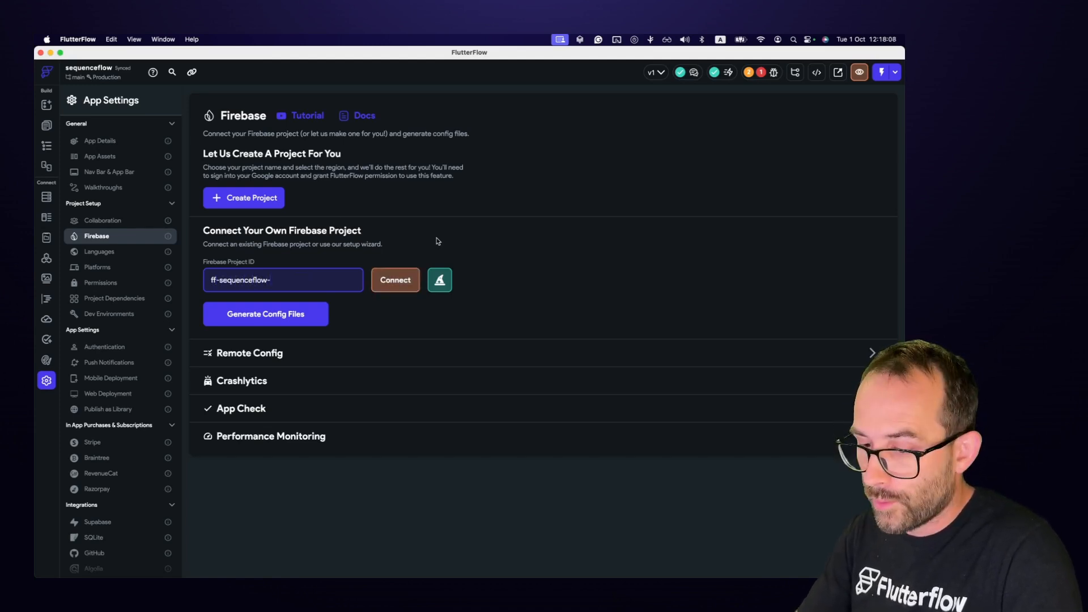
text(production)
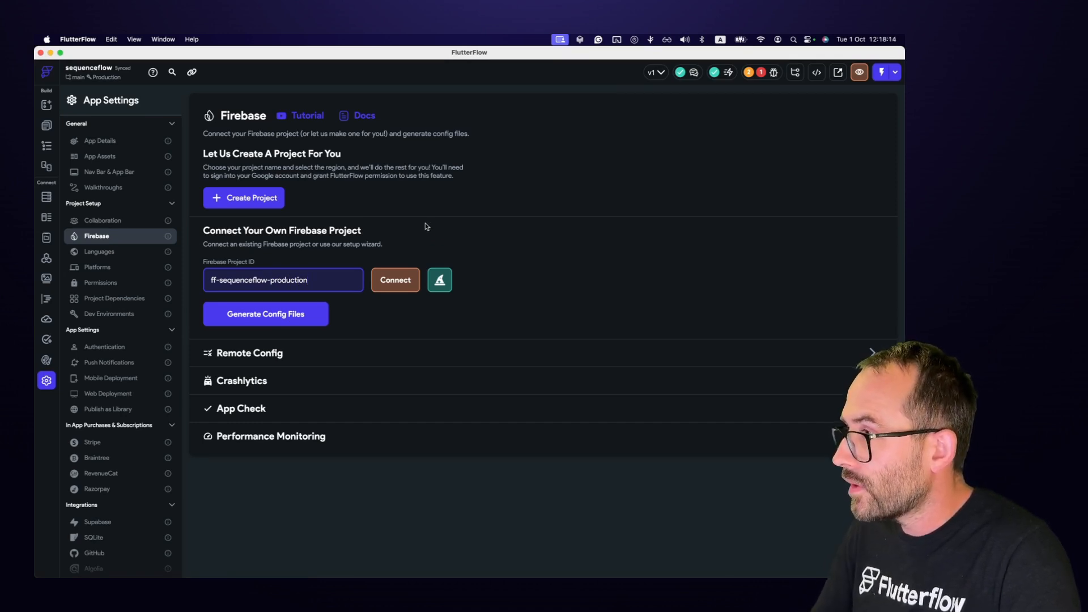
key(super+a)
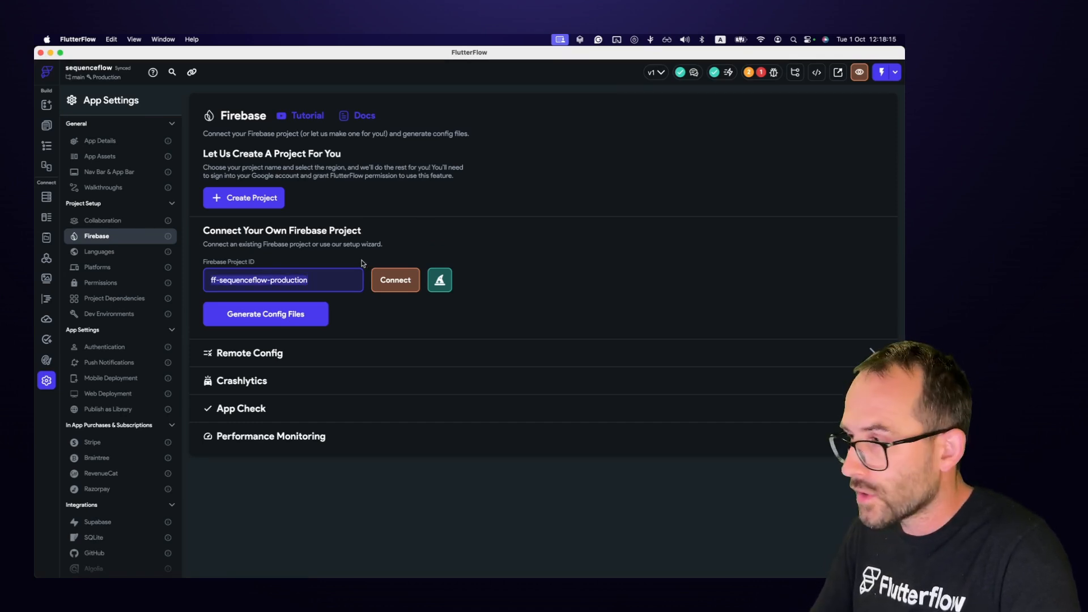
Create a new dev environment named Staging in the FlutterFlow project's Dev Environments settings.
click(111, 313)
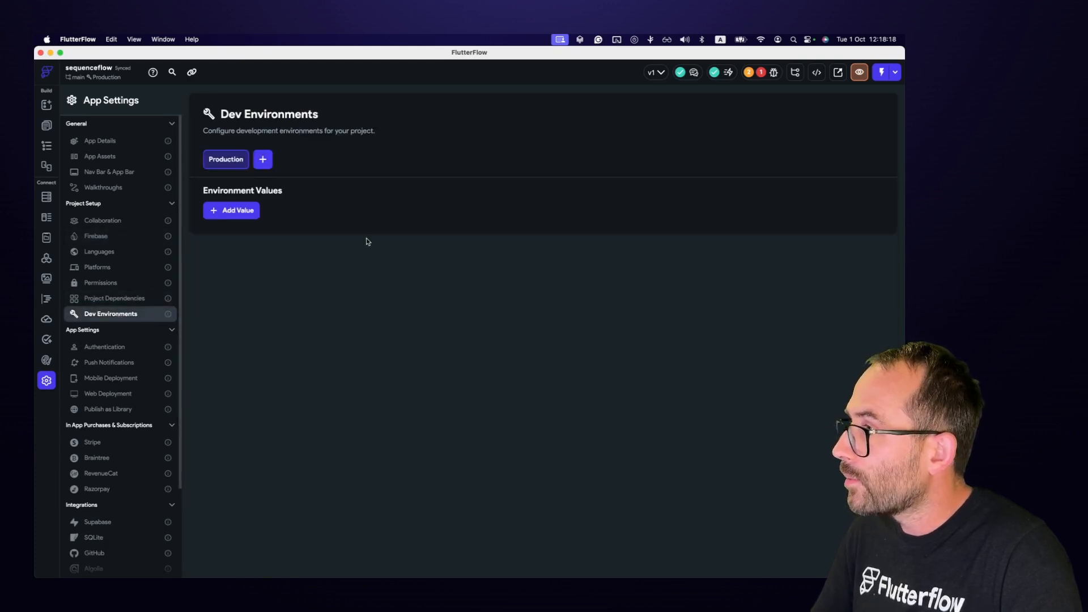
click(264, 163)
click(513, 341)
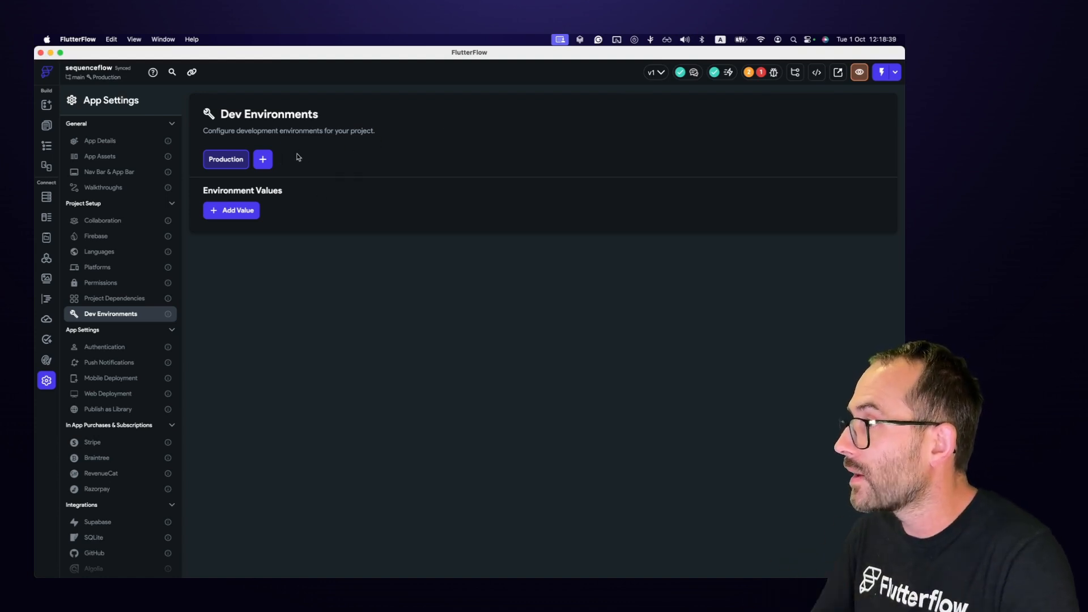
click(262, 161)
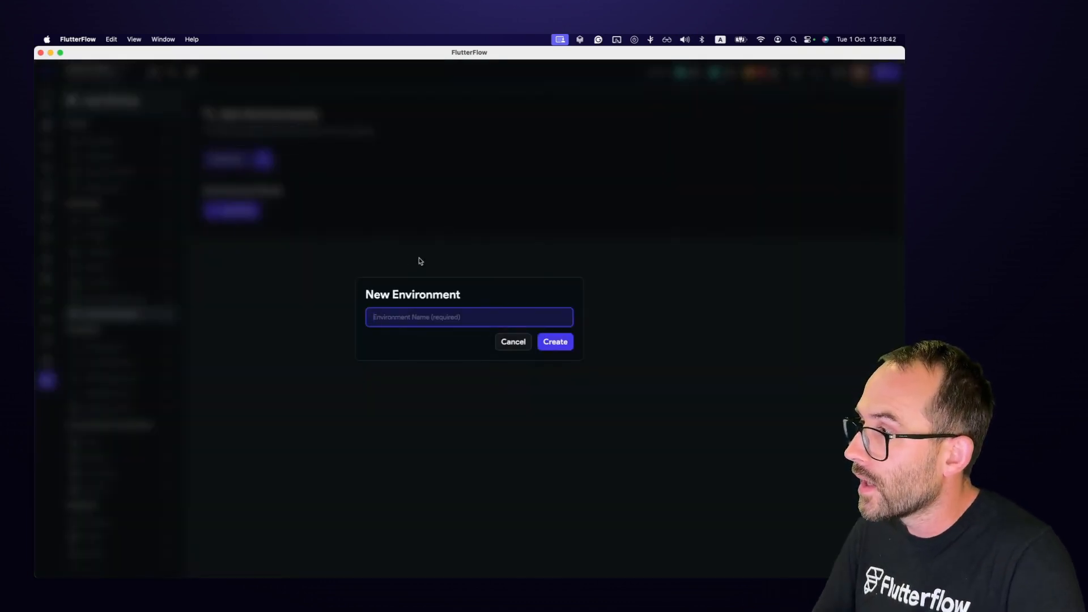
text(Staging)
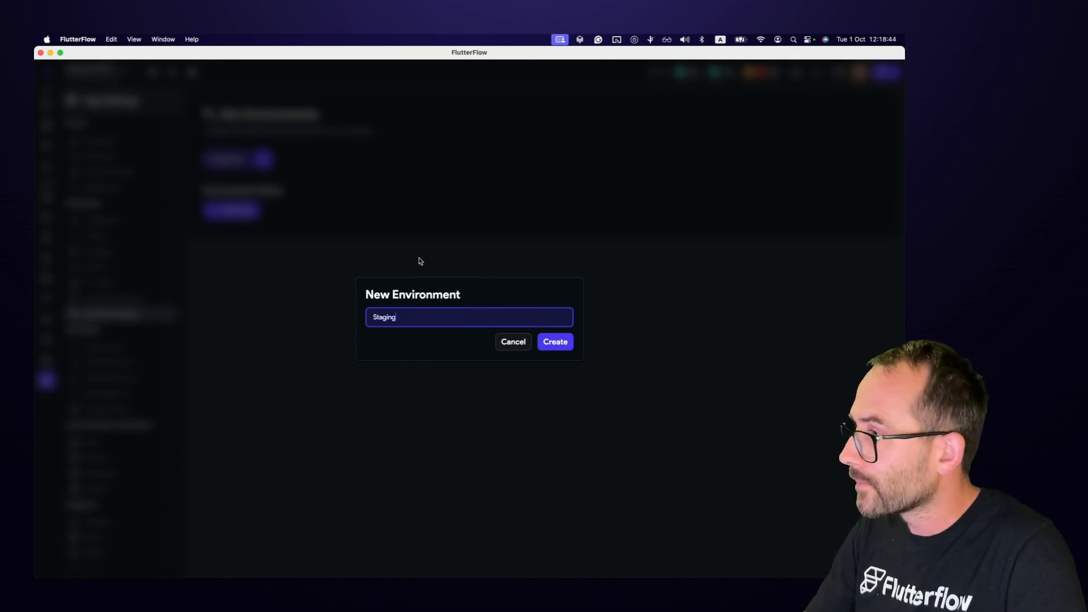
click(558, 344)
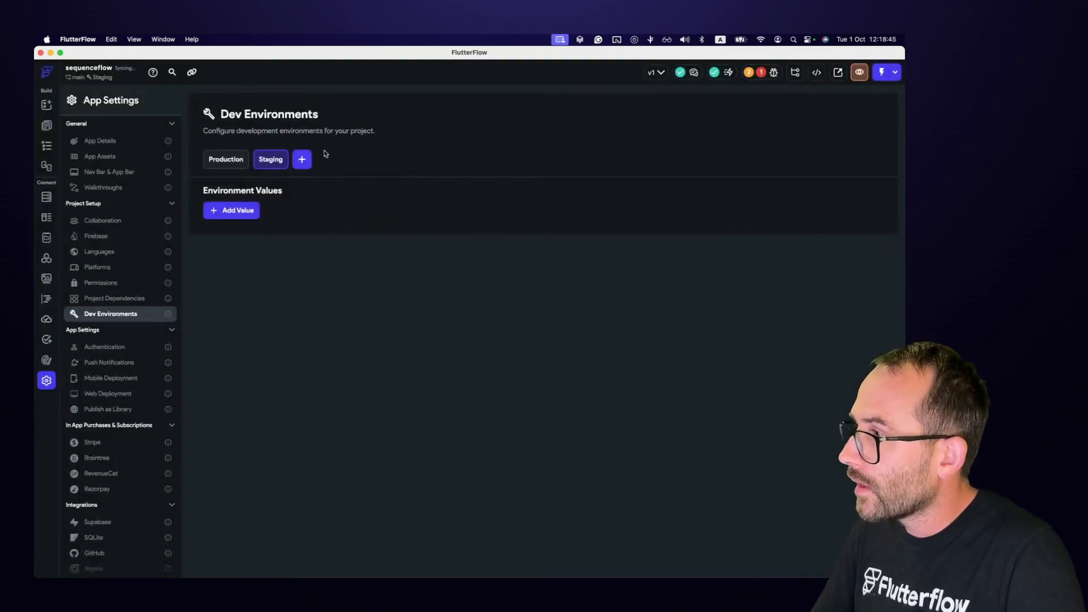
Create another dev environment named Development.
click(302, 160)
text(Development)
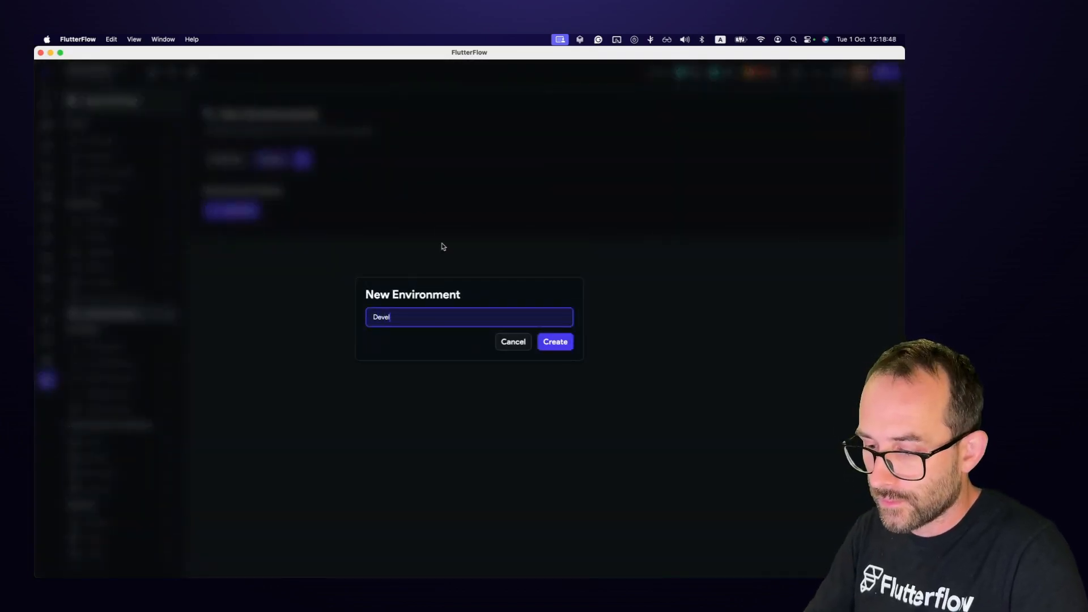
click(559, 347)
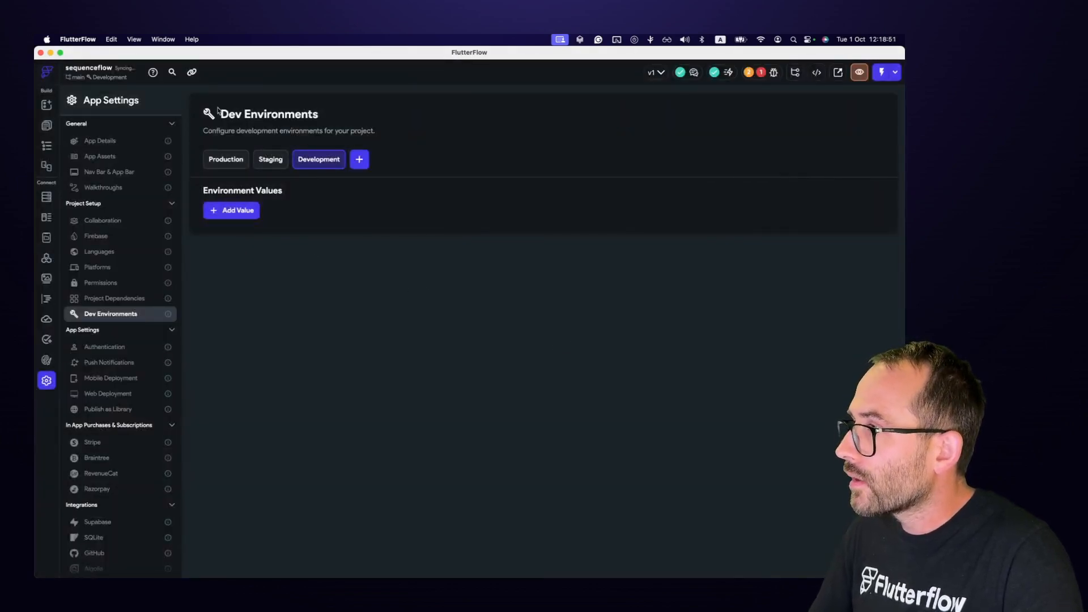
Add a non-private environment value named ENV with the String data type.
click(242, 216)
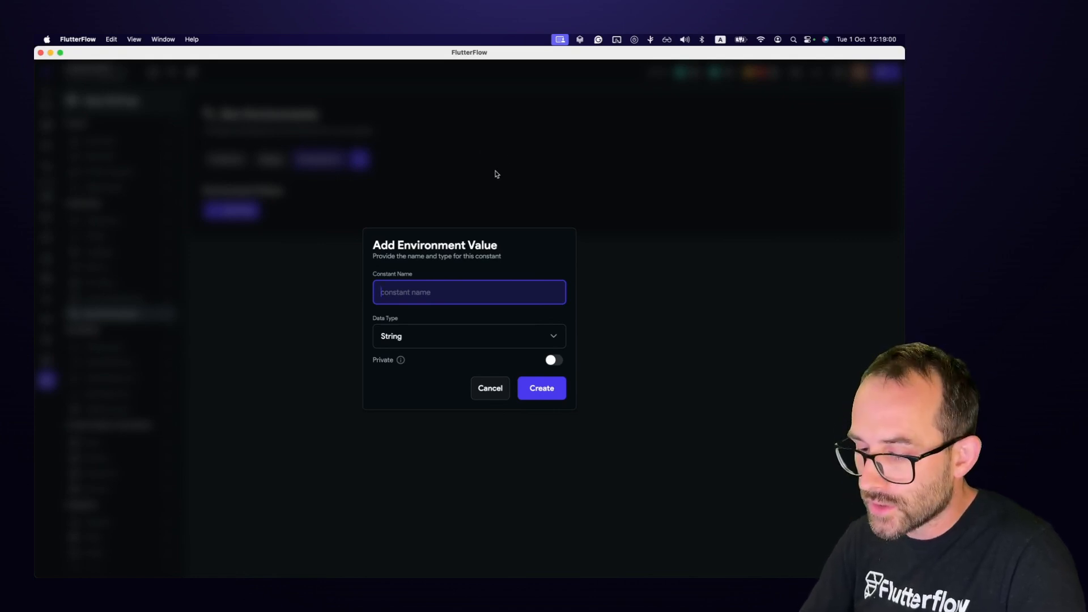
text(env)
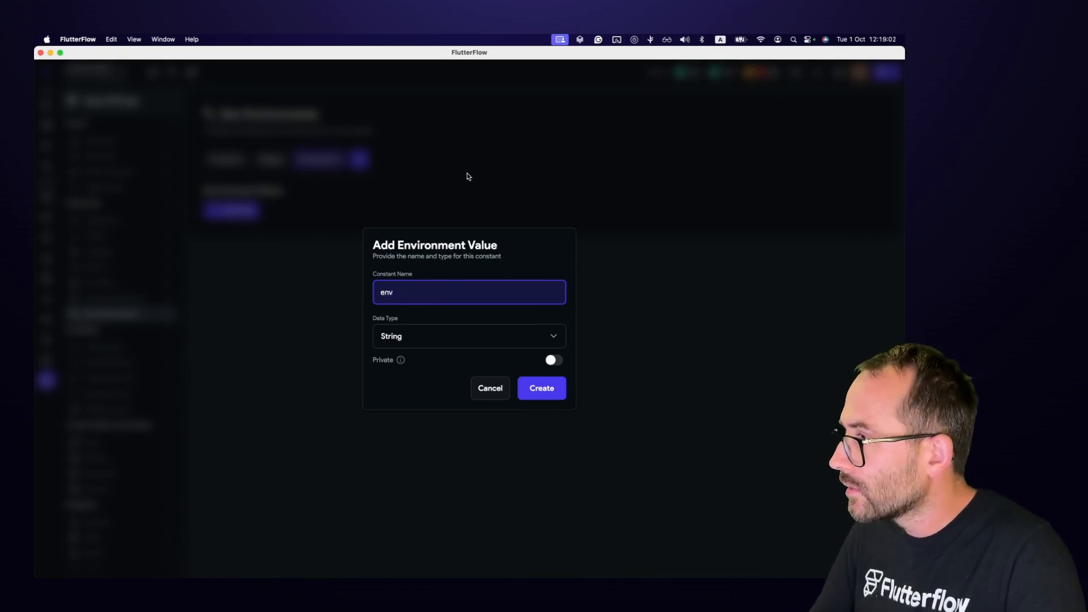
text(ENV)
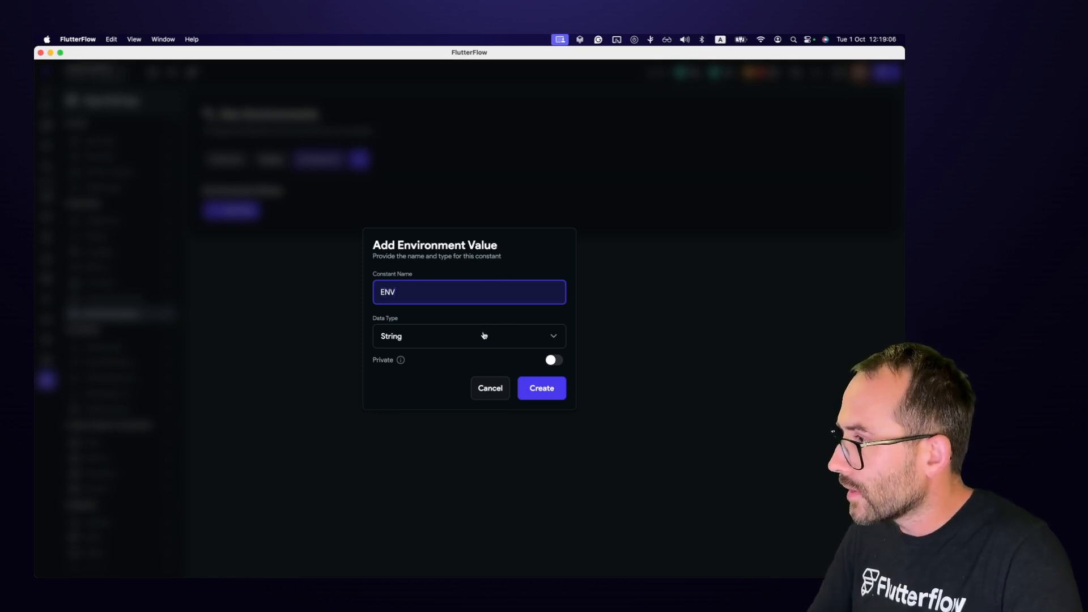
click(541, 389)
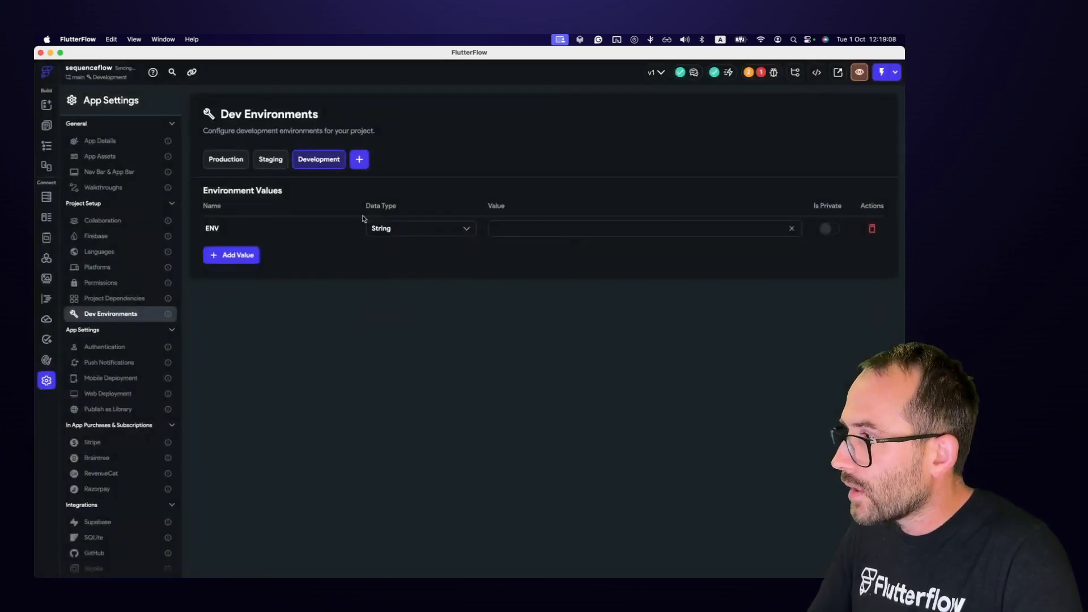
click(557, 232)
text(produc)
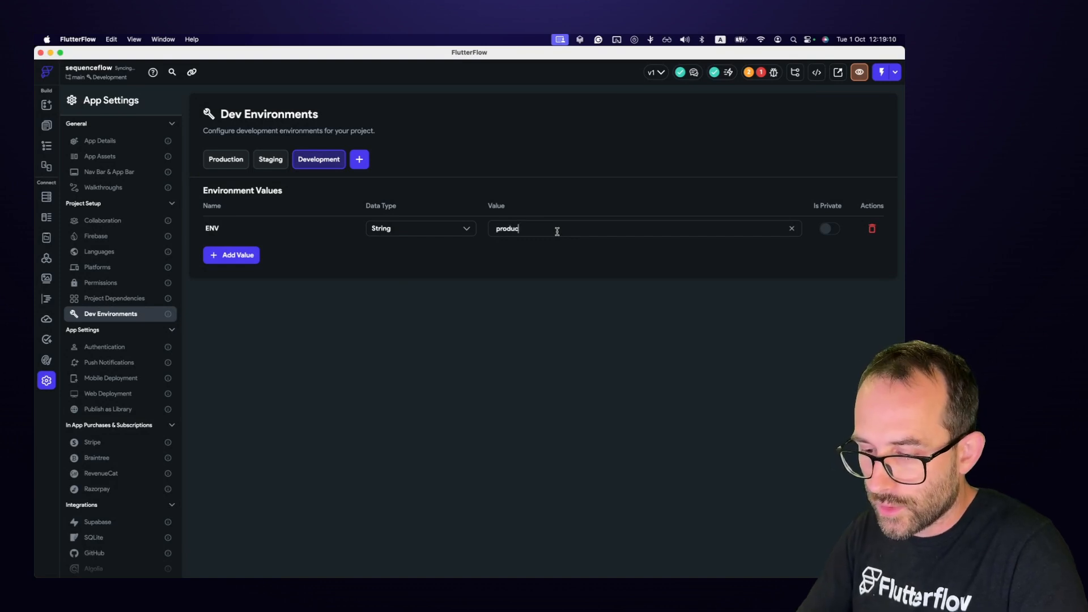
text(tion)
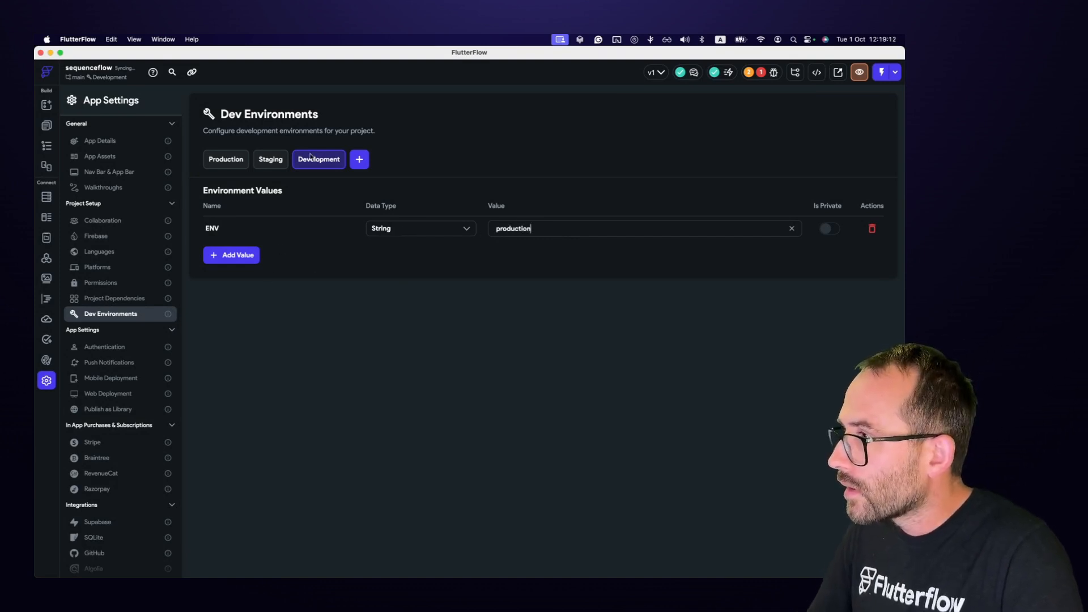
Set the ENV value to development in the Development environment.
double_click(529, 230)
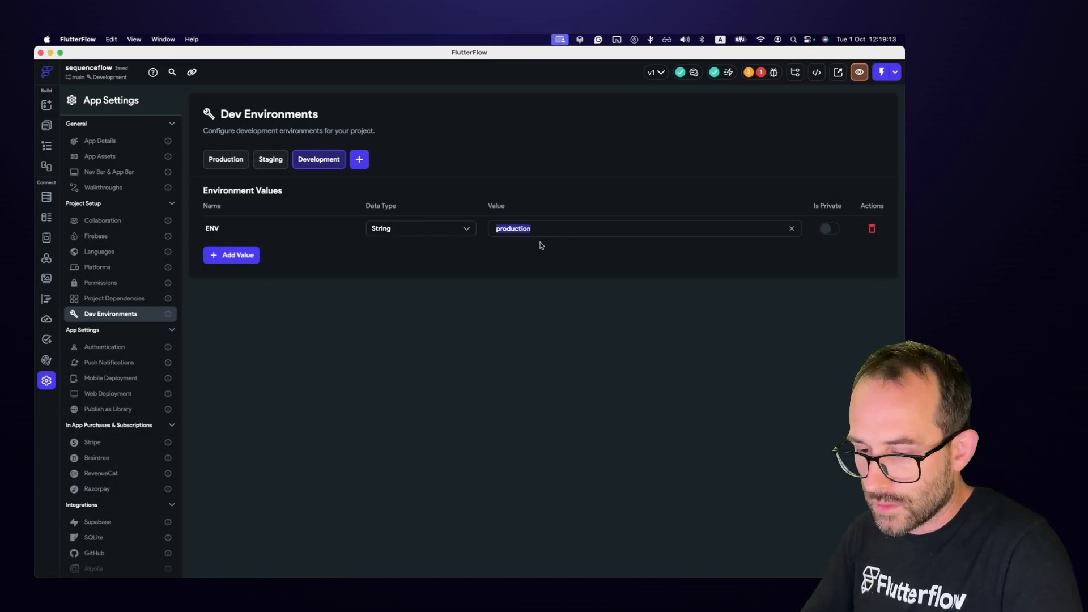
text(develoment)
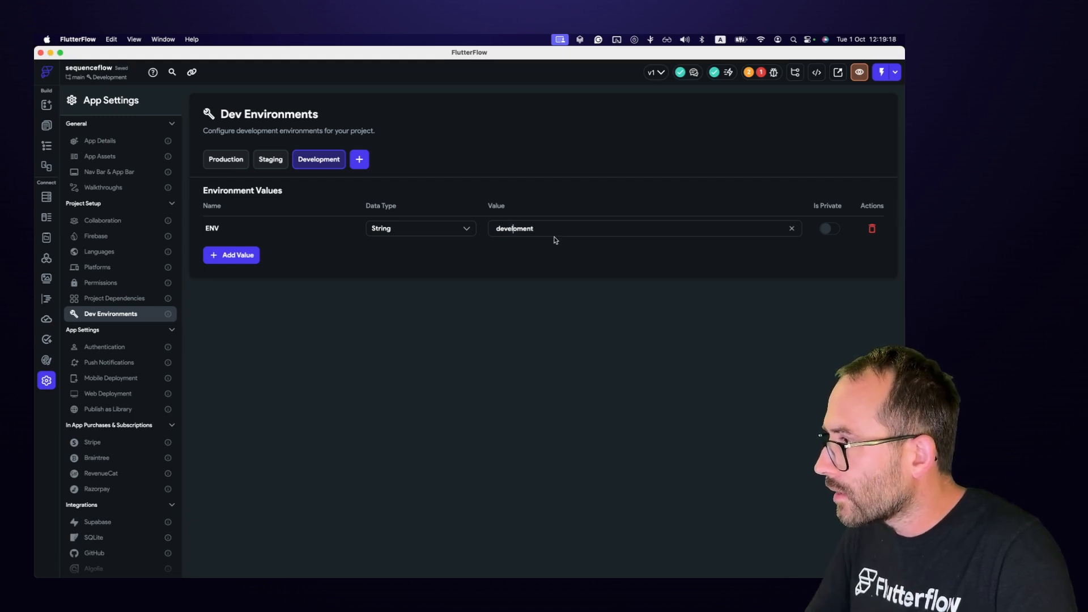
text(p)
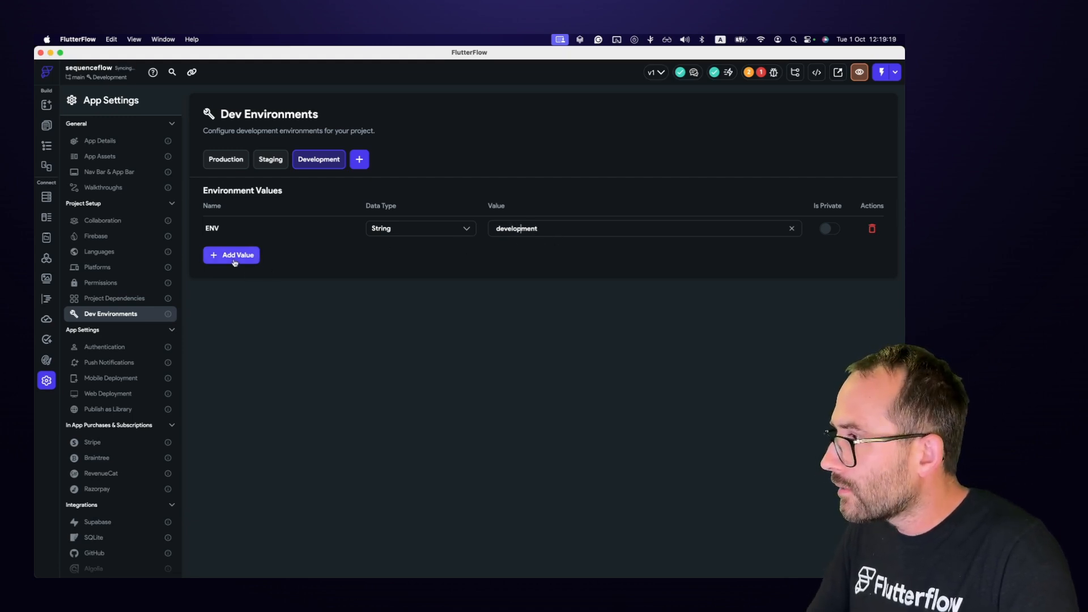
Set ENV to staging in the Staging environment and production in the Production environment, and review the value in each environment.
click(276, 161)
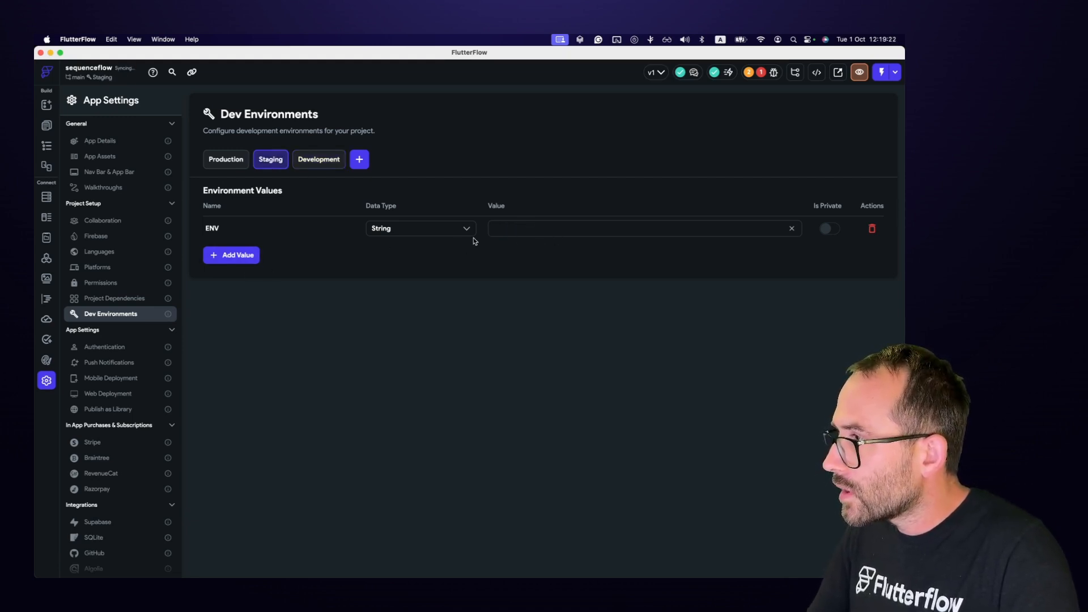
text(staging)
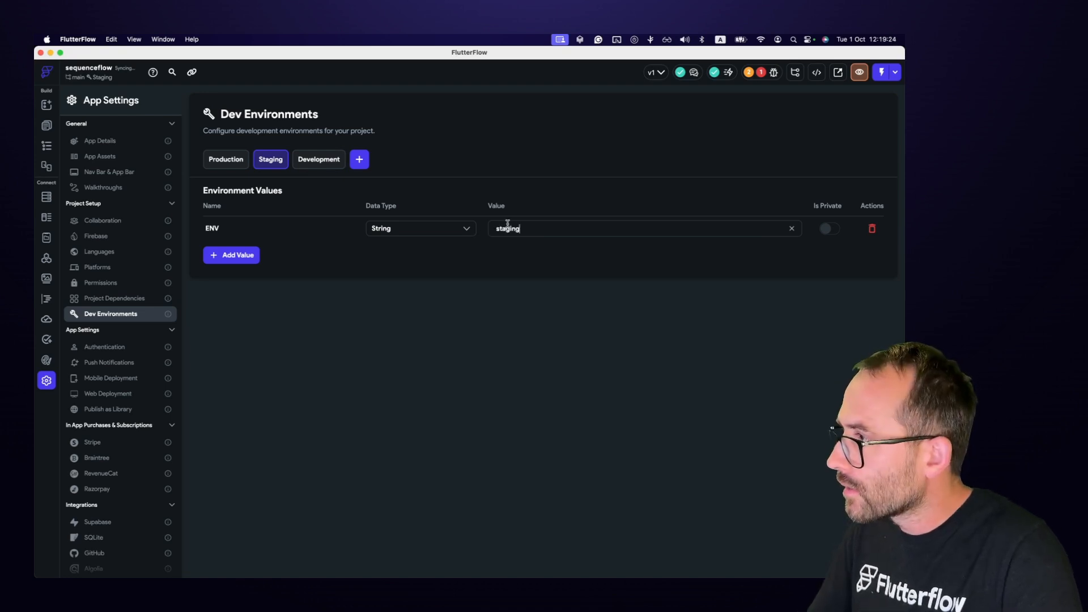
click(220, 166)
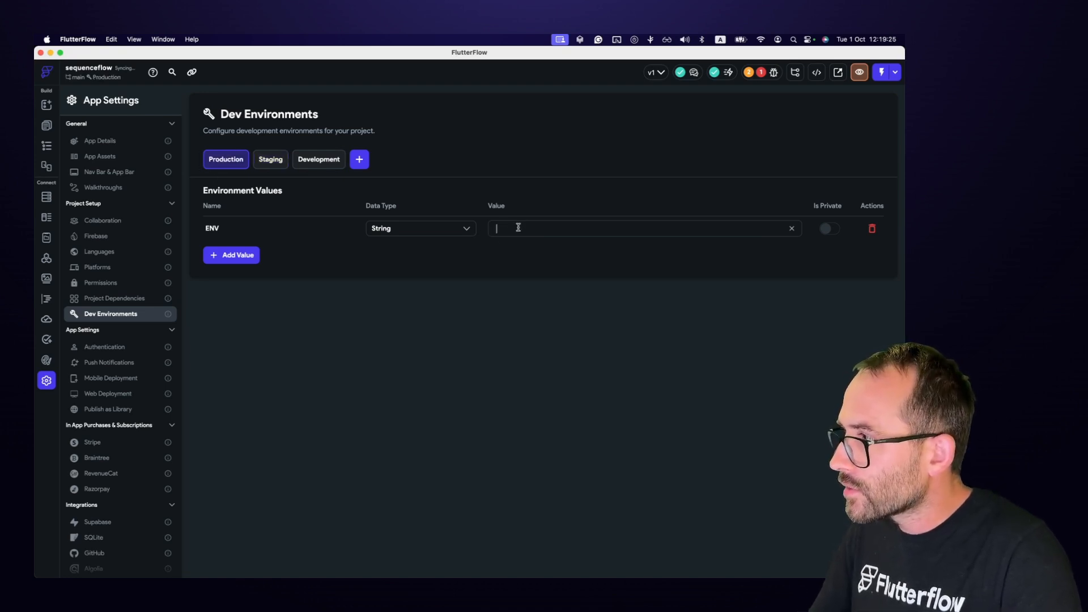
text(production)
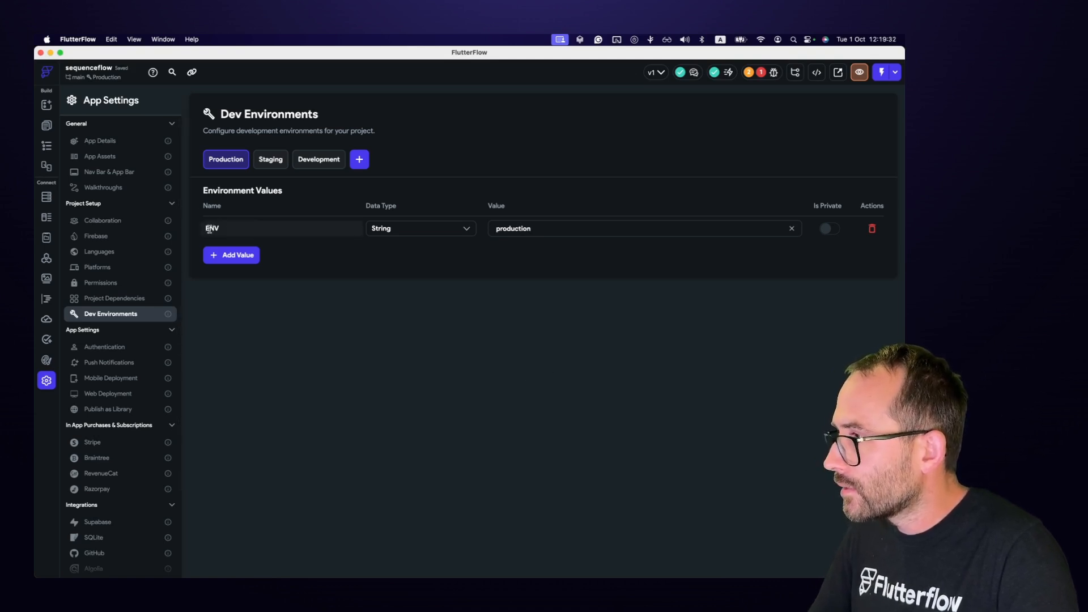
click(272, 160)
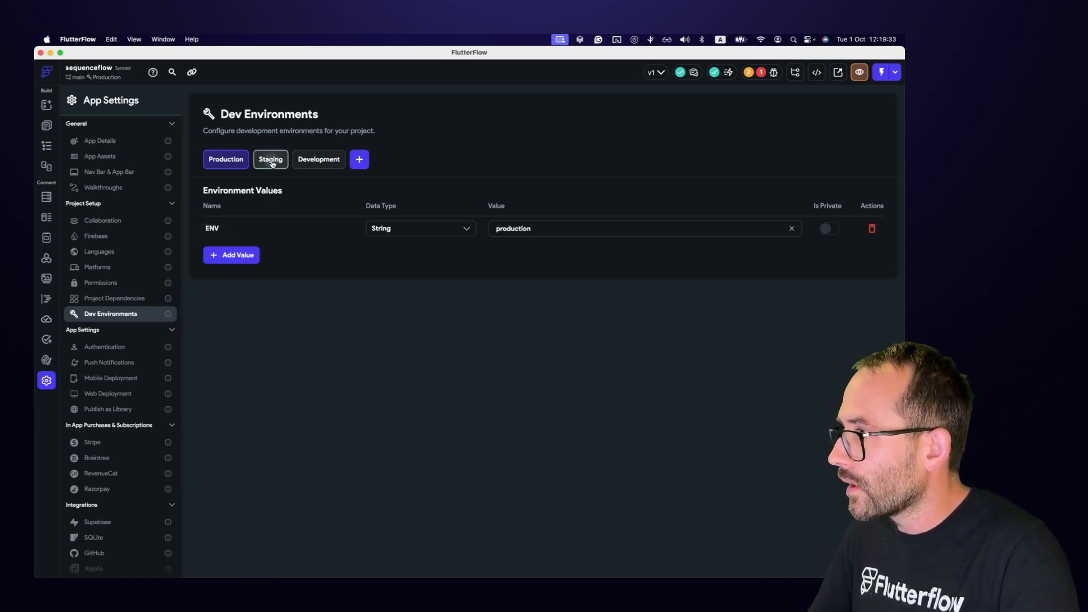
click(320, 162)
click(270, 161)
click(225, 163)
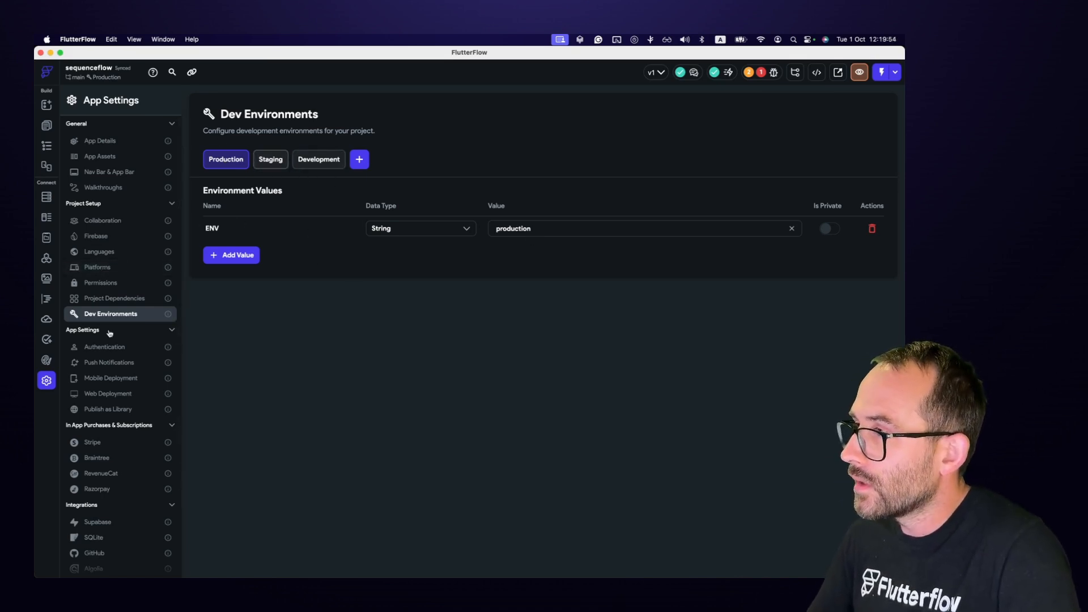
Connect the Production environment to the Firebase project ff-sequenceflow-production in the project's Firebase settings.
click(108, 240)
click(842, 134)
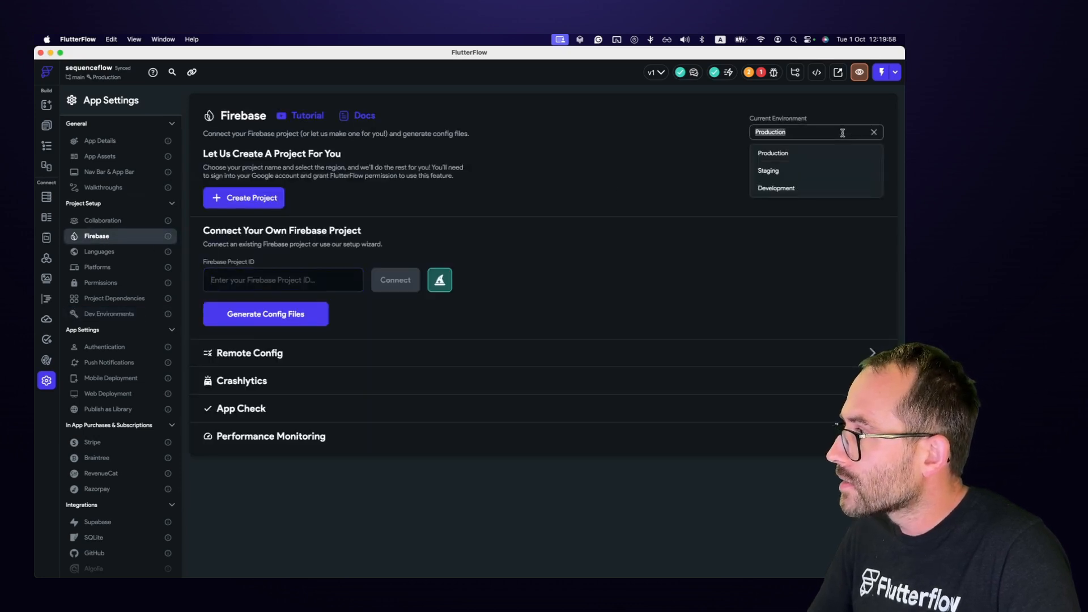
click(691, 131)
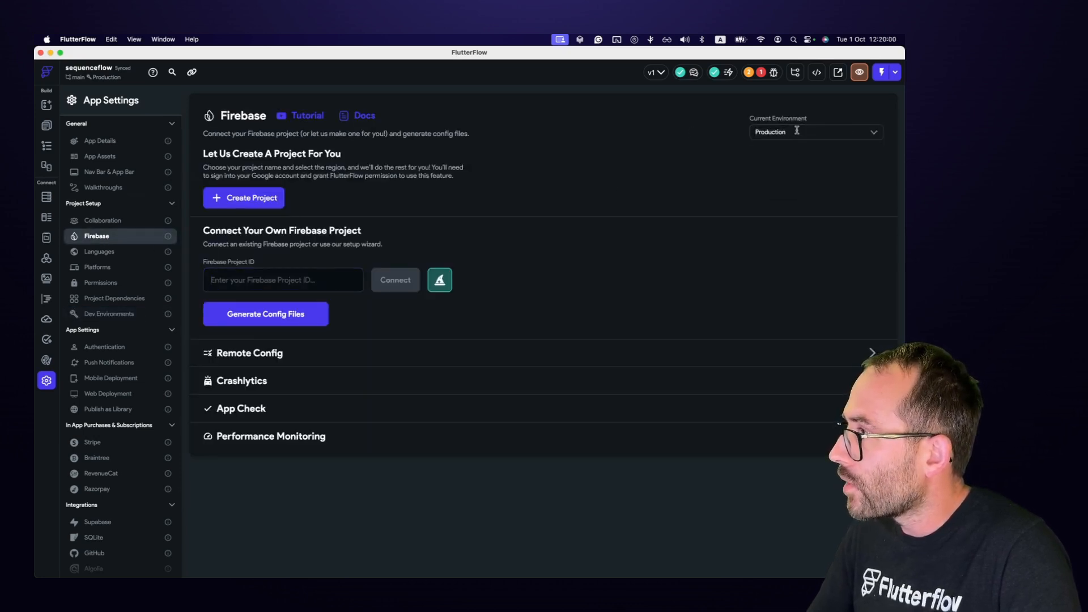
click(832, 131)
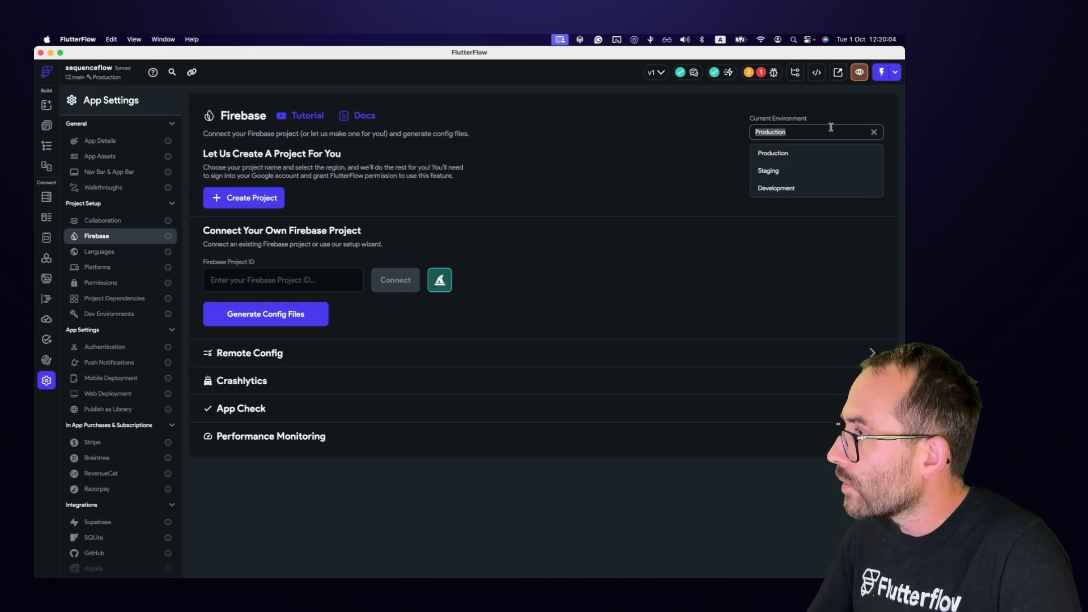
click(824, 152)
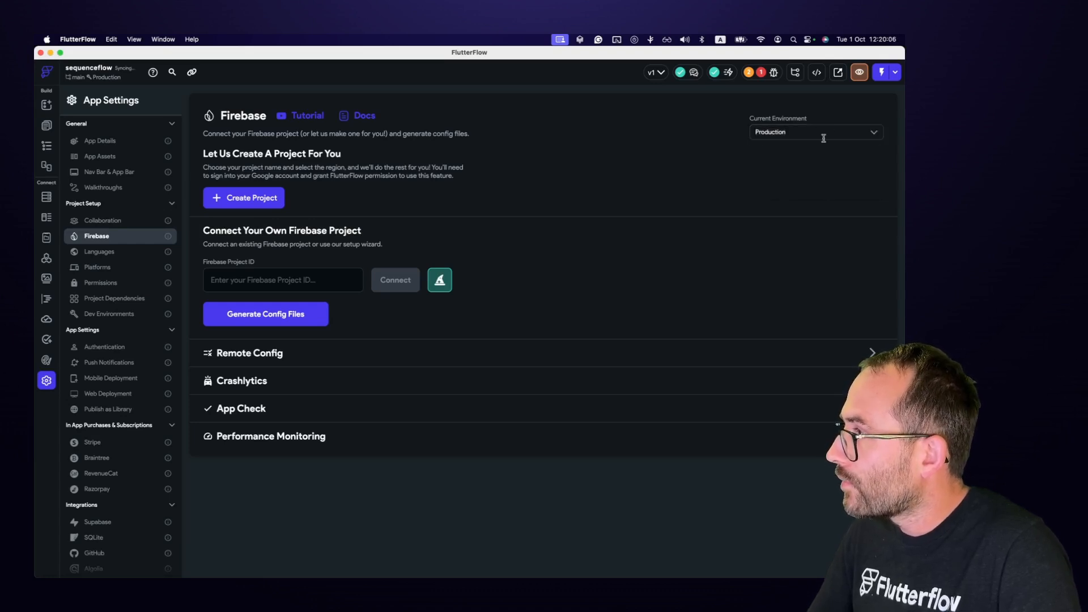
click(261, 279)
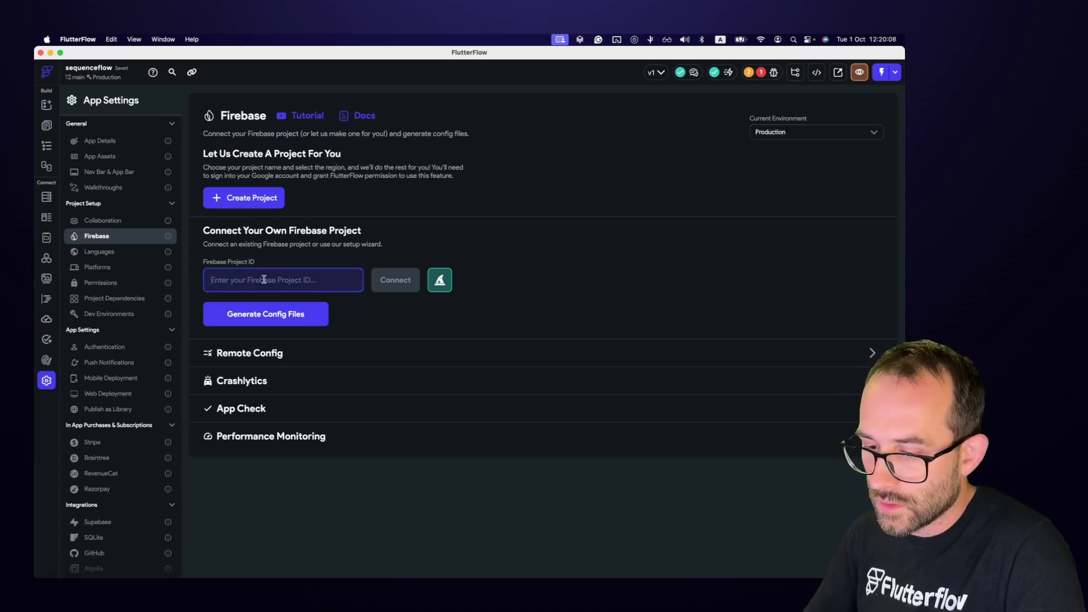
text(ff-sequenceflow-production)
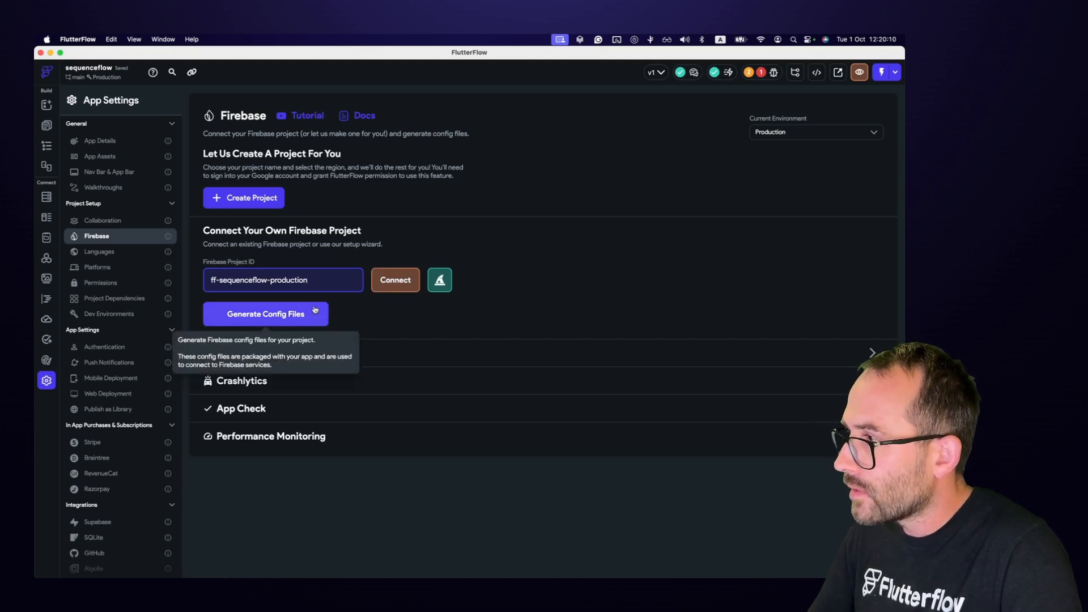
key(super+Tab)
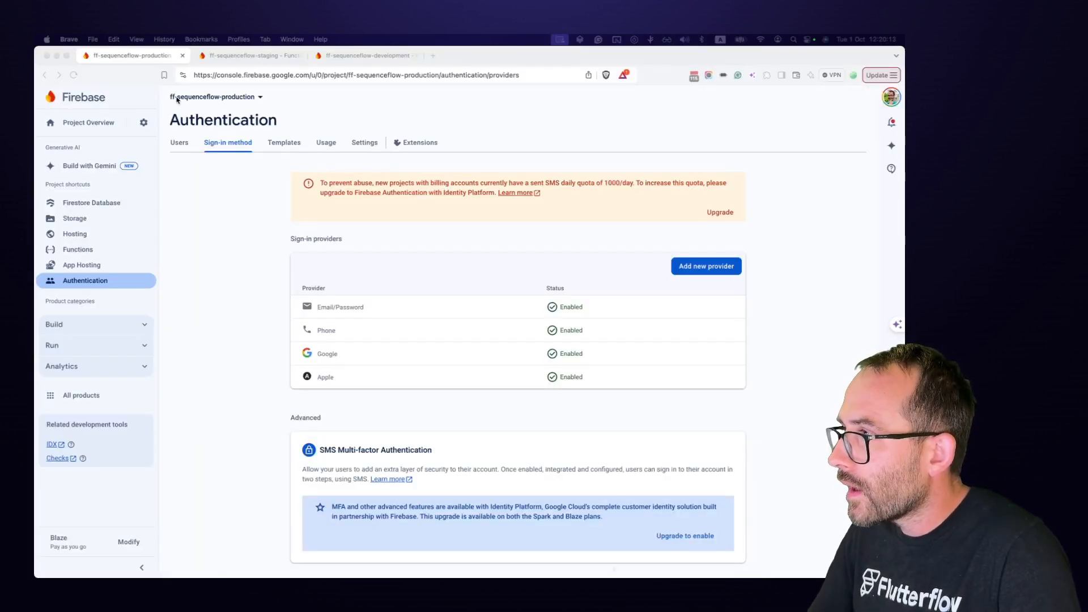
key(super+Tab)
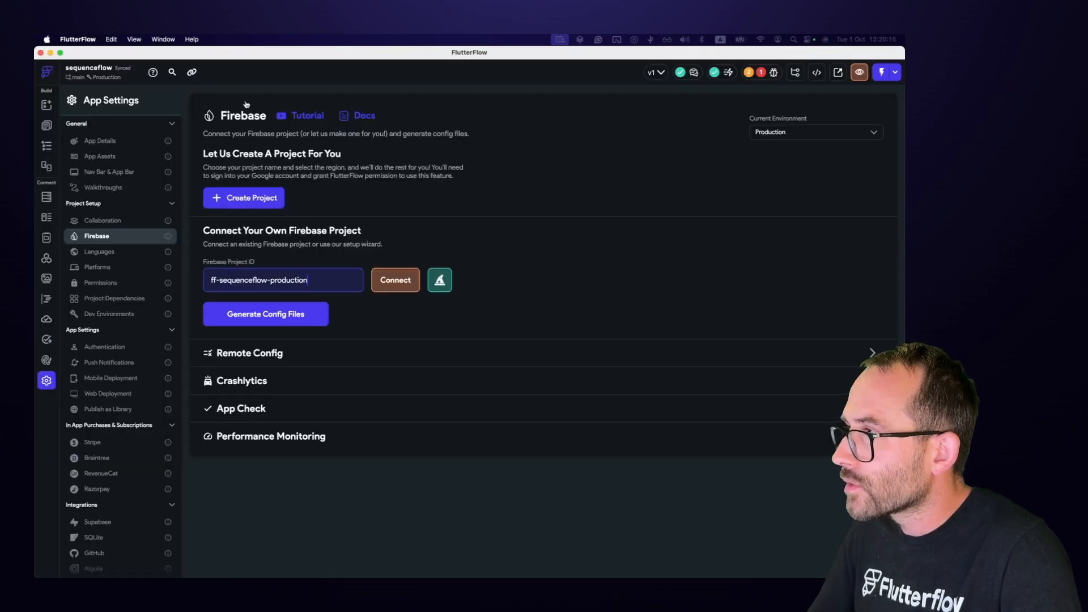
click(395, 284)
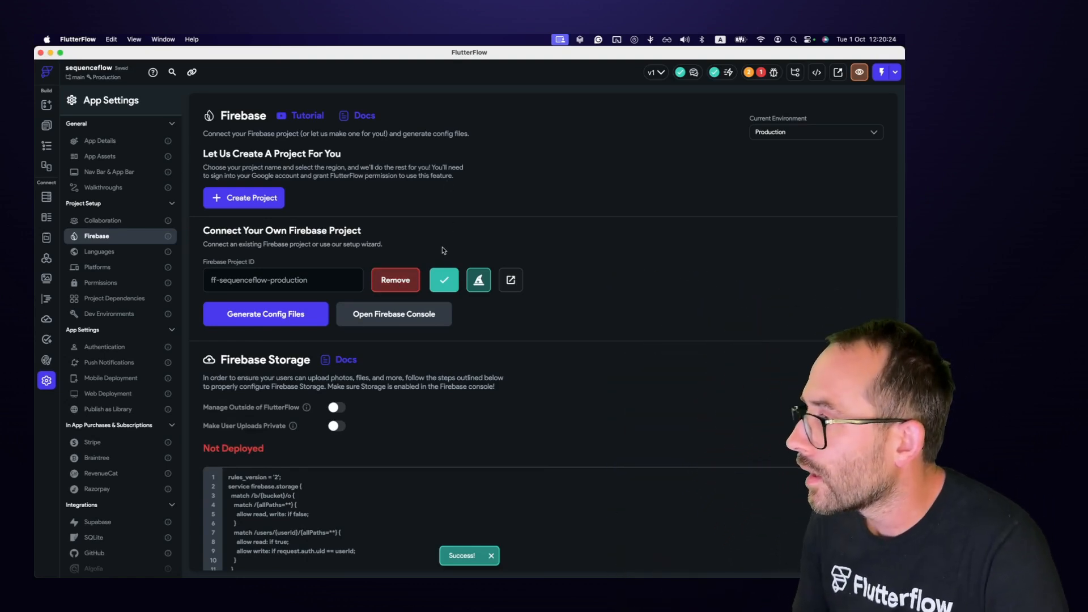
Check the production project's Storage rules in the Firebase console, and deploy FlutterFlow's Firebase Storage rules for the Production environment.
scroll(419, 201, down, 3)
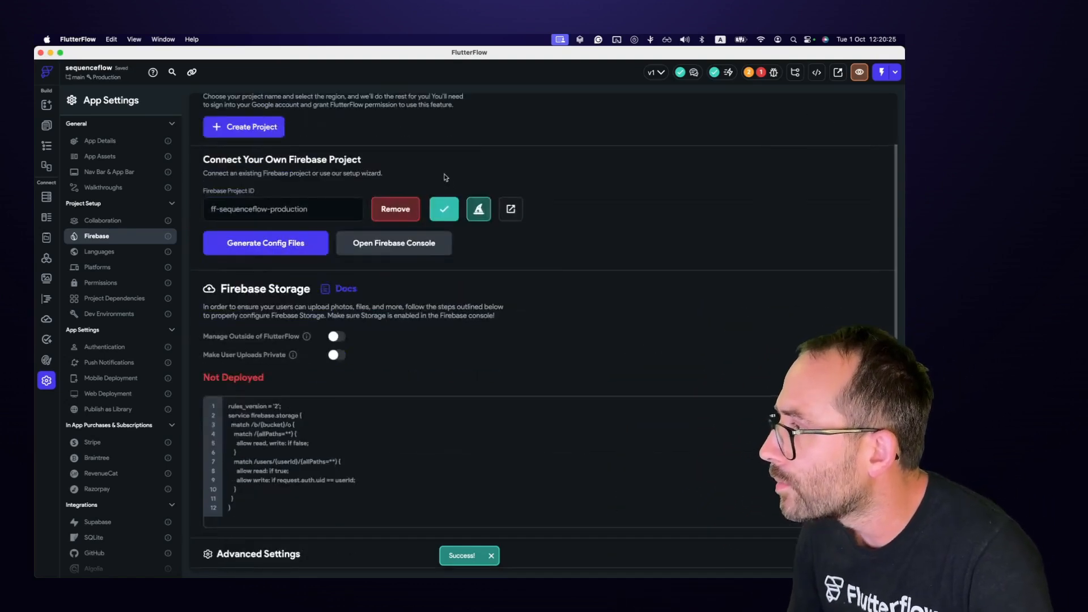
scroll(445, 175, up, 3)
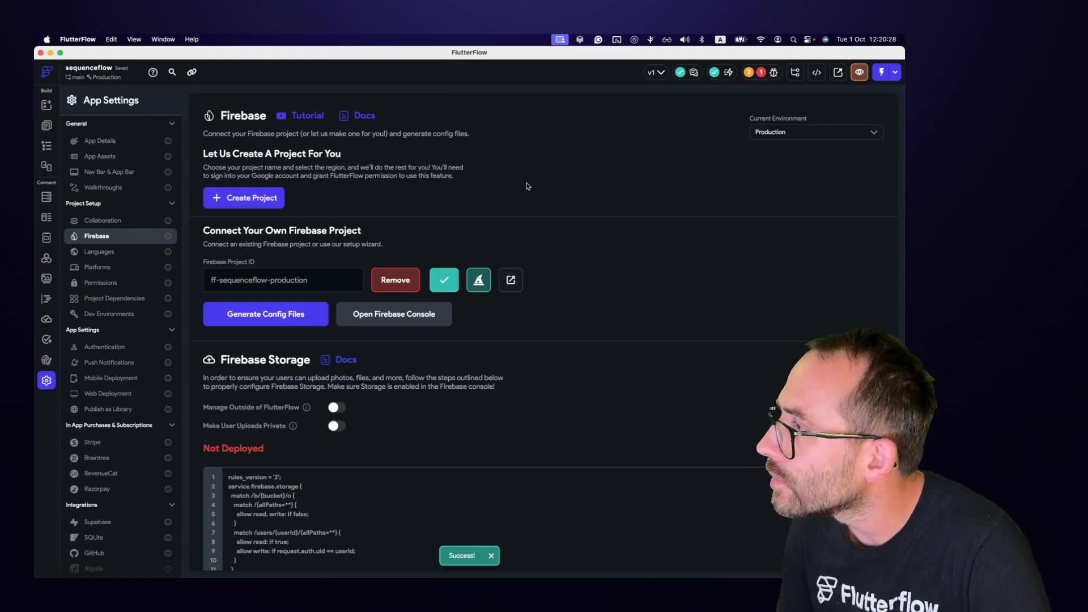
scroll(499, 238, down, 2)
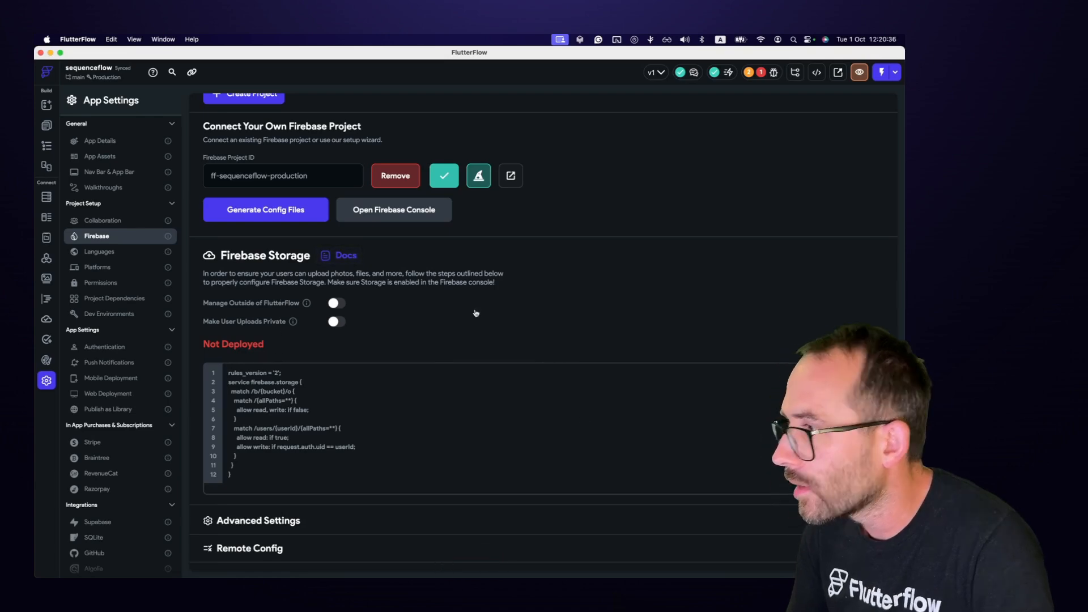
key(super+Tab)
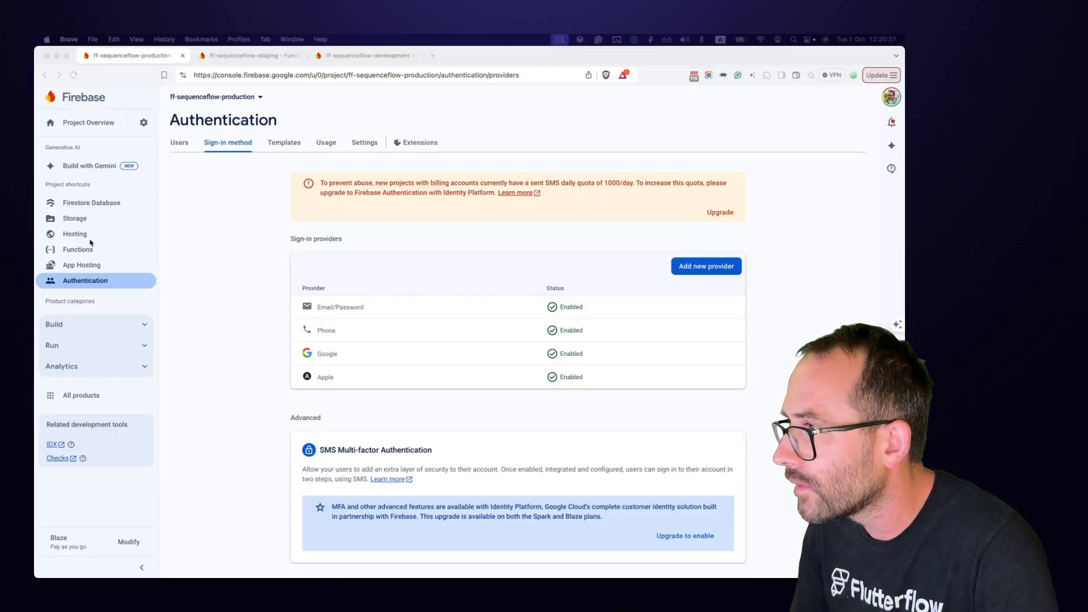
click(75, 218)
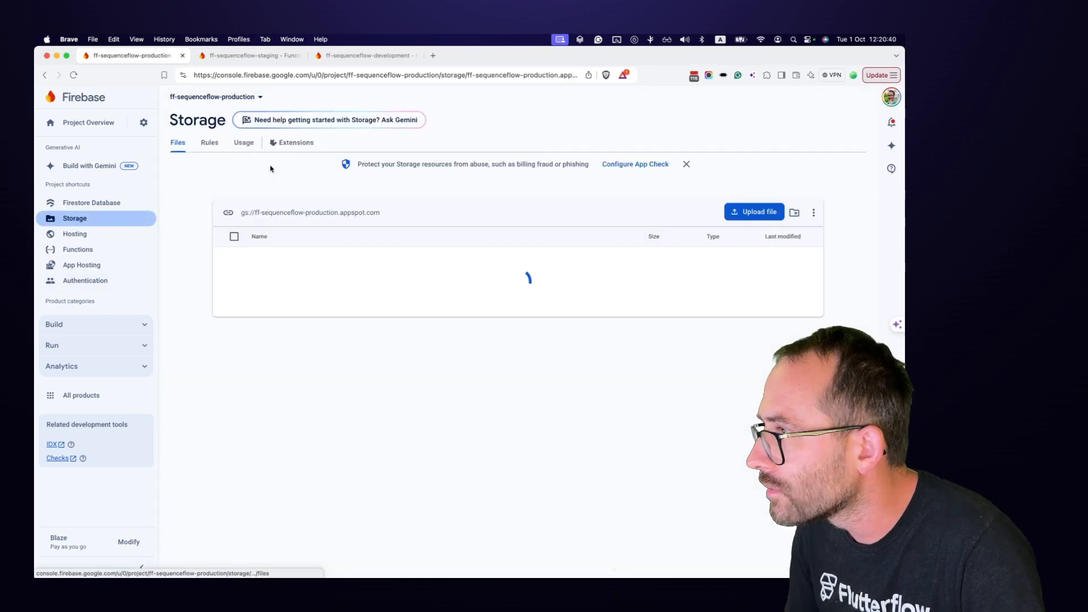
click(209, 143)
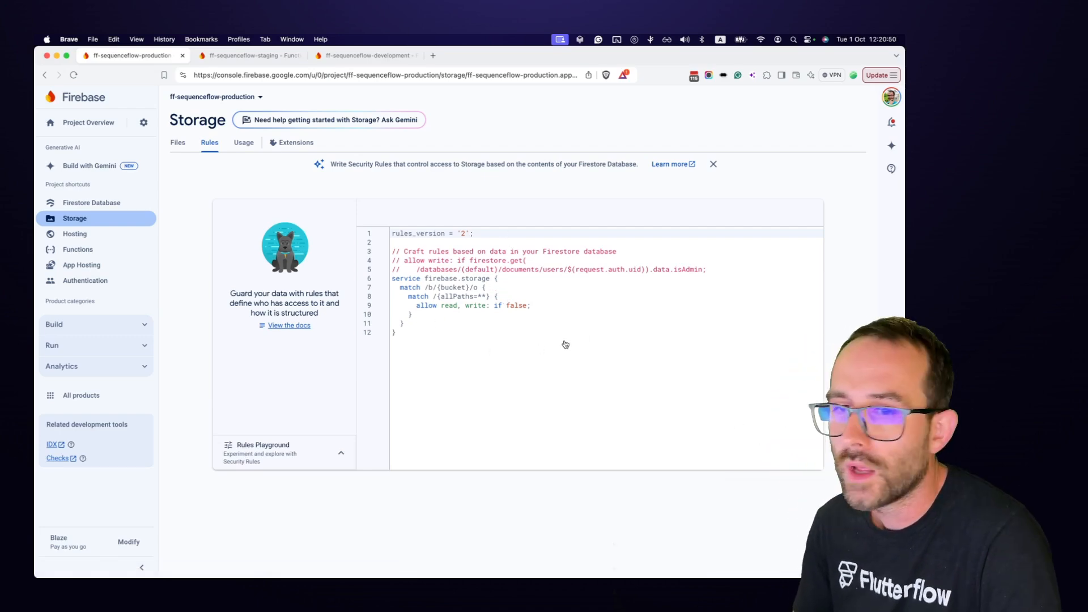
key(super+Tab)
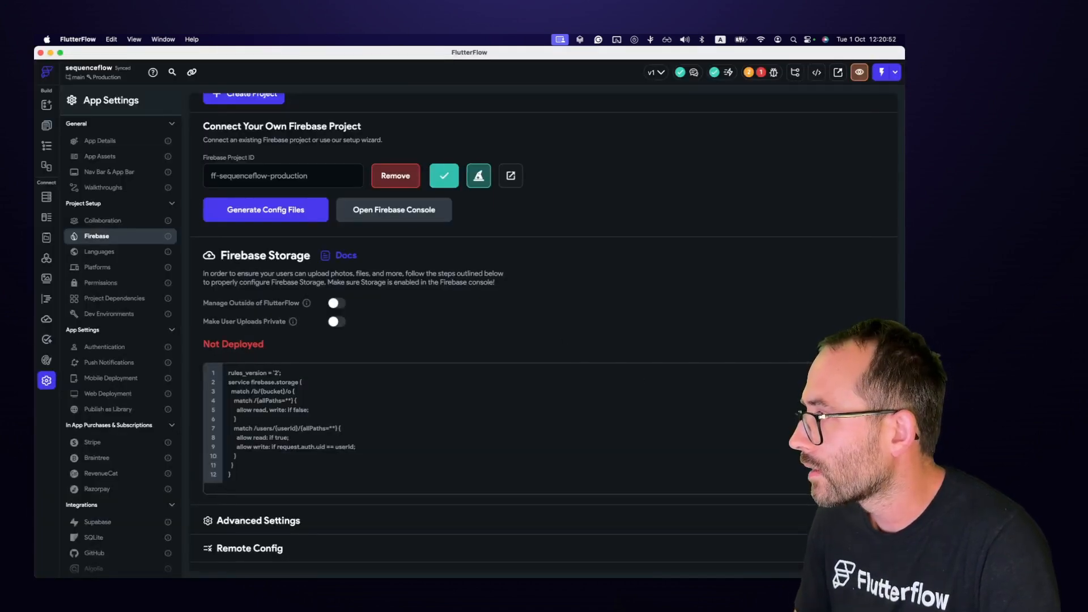
click(853, 344)
click(537, 342)
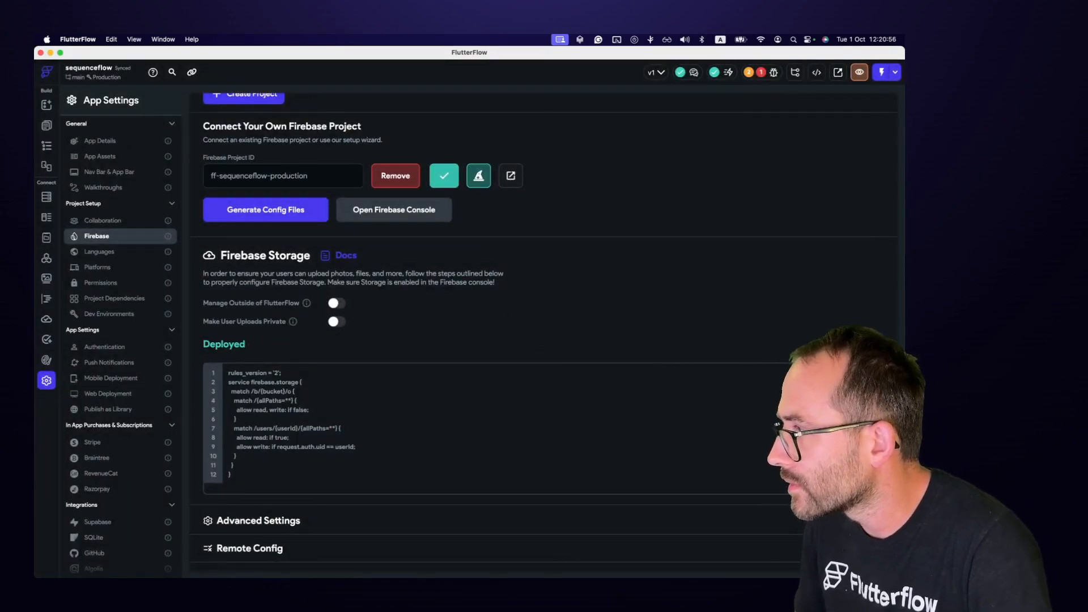
Switch to the Firebase console, open Storage in the staging and development projects, and reload the production project's Storage rules to check them.
key(super+Tab)
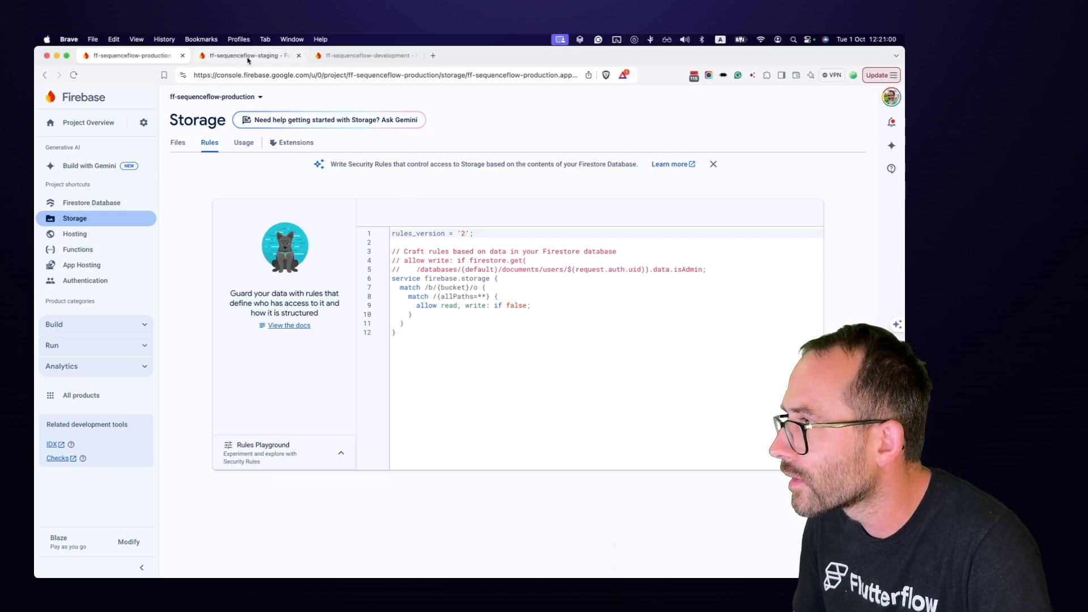
click(74, 75)
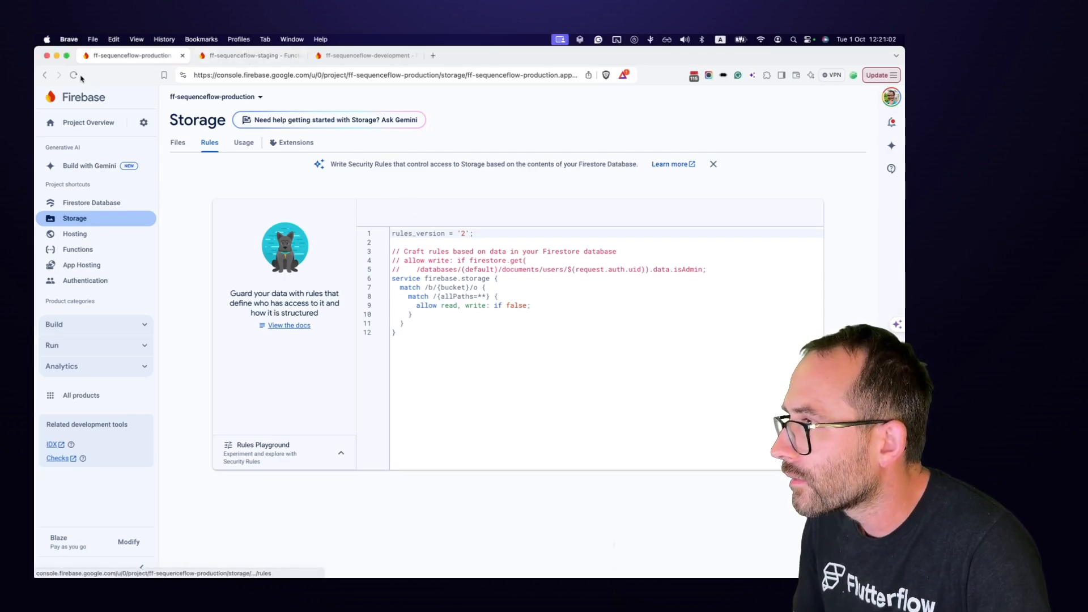
click(257, 55)
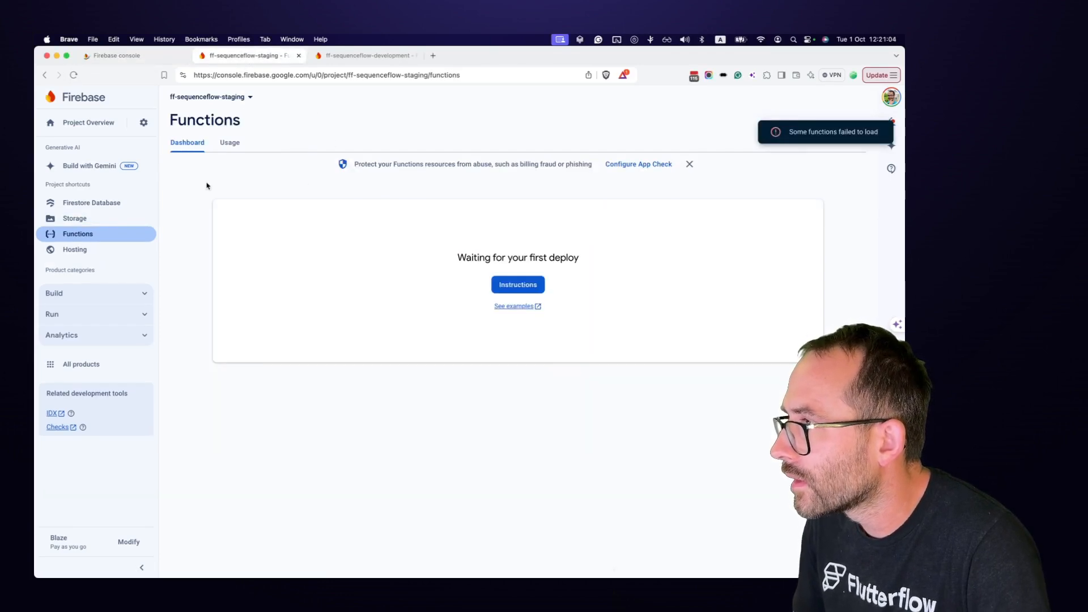
click(81, 220)
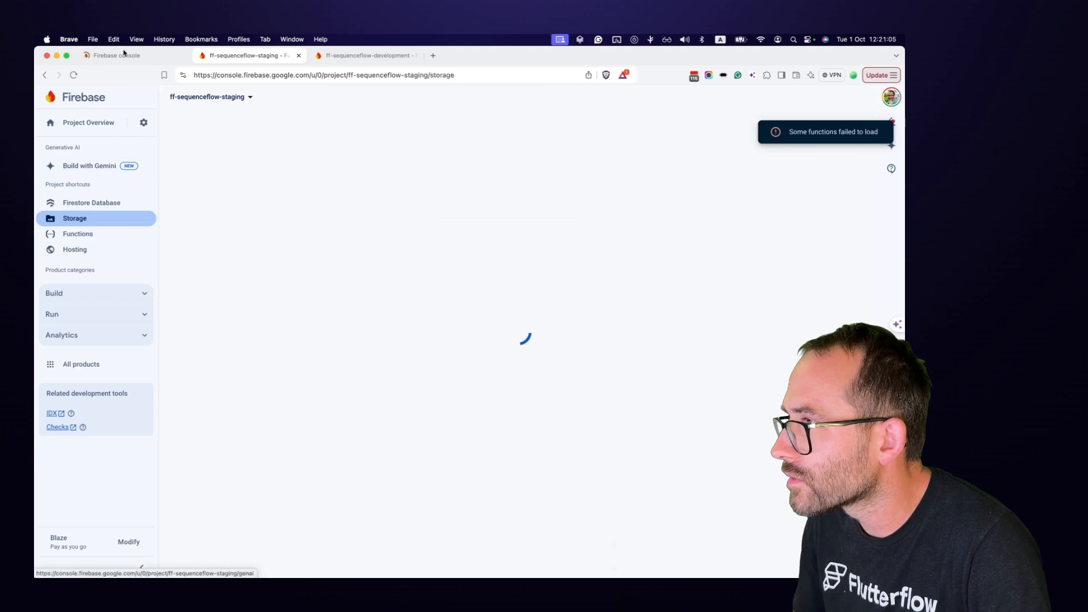
click(159, 55)
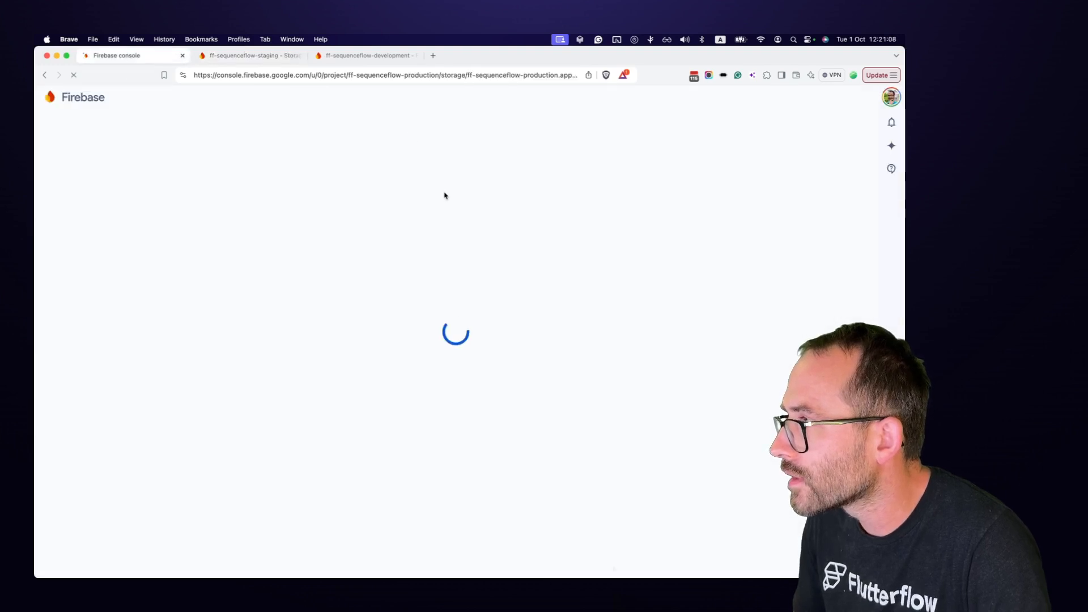
click(368, 56)
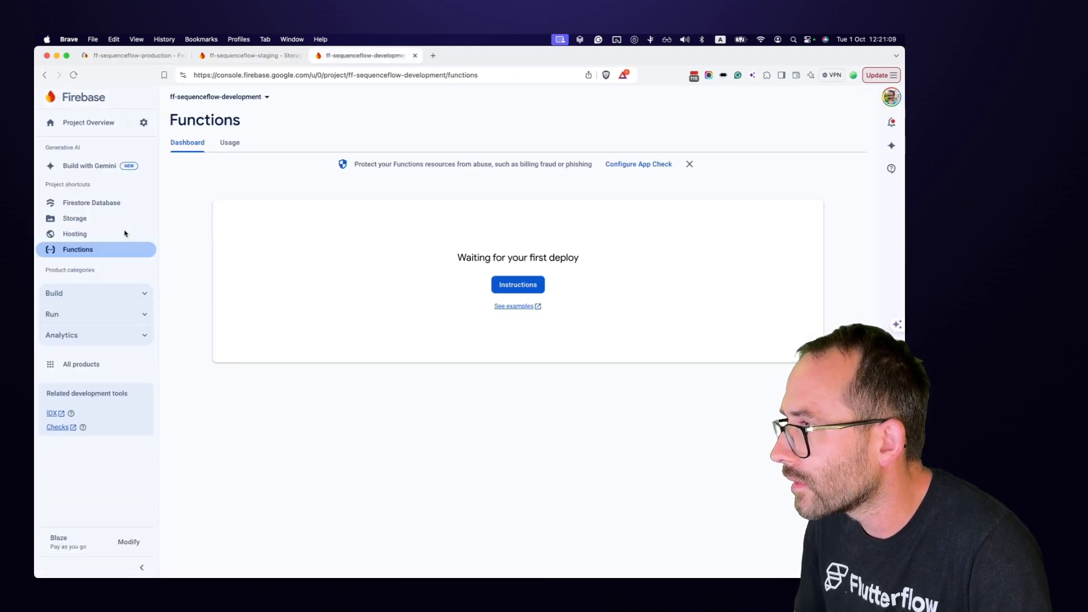
click(82, 221)
click(130, 56)
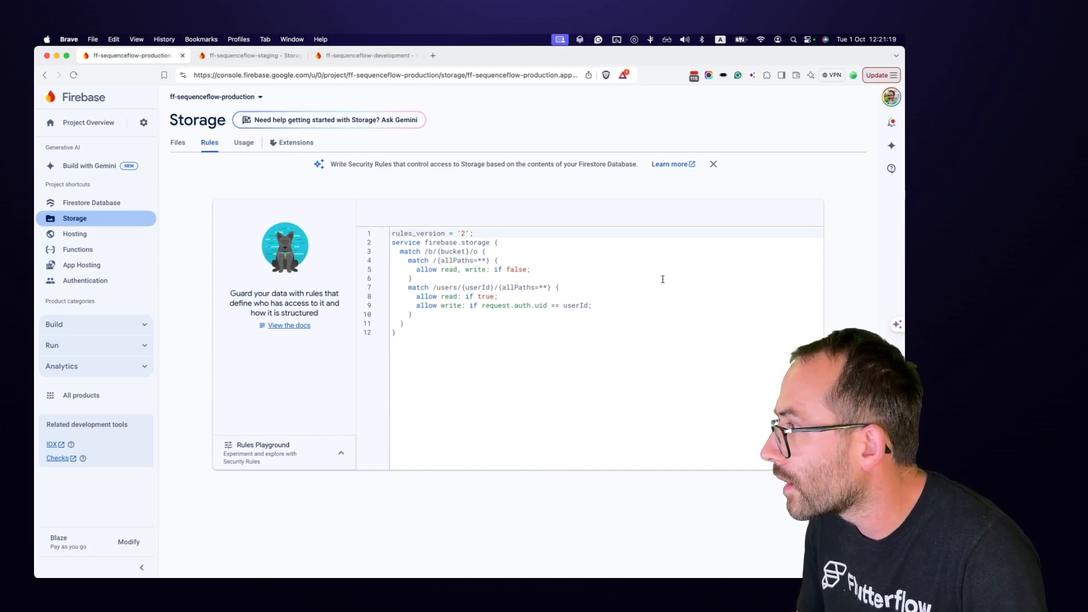
Compare the Storage rules of the production and staging projects in the Firebase console, and open the development project's Storage rules.
click(435, 250)
drag(425, 259, 459, 343)
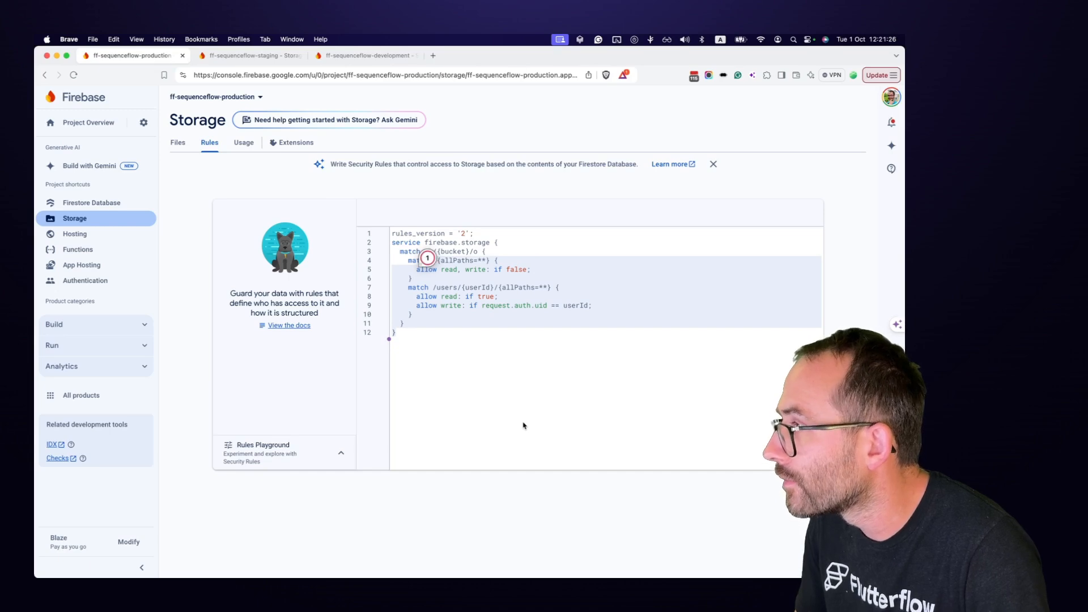
click(256, 56)
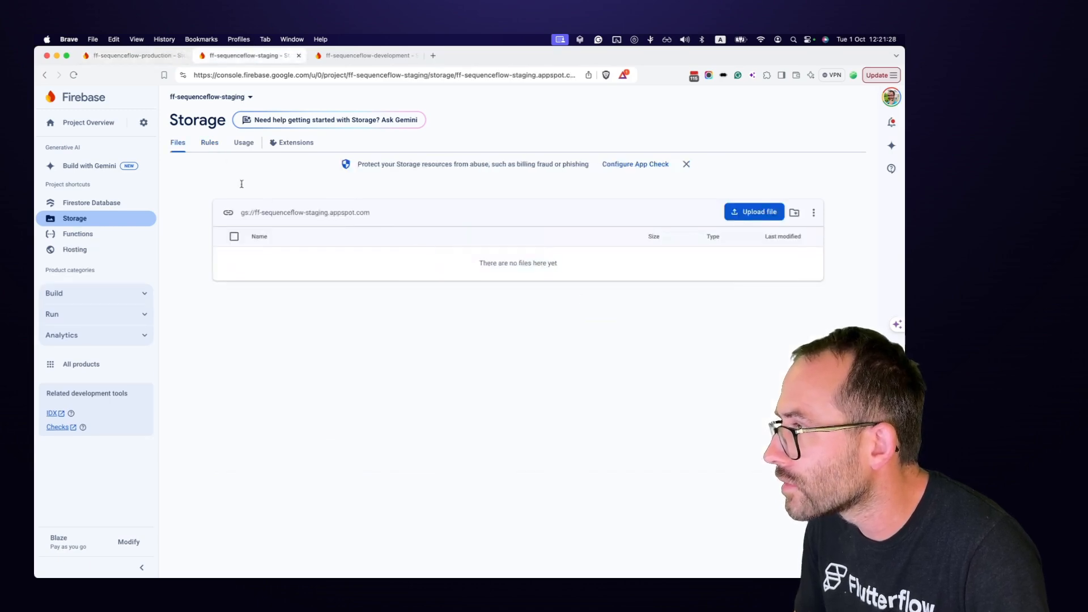
click(215, 146)
key(ctrl+Tab)
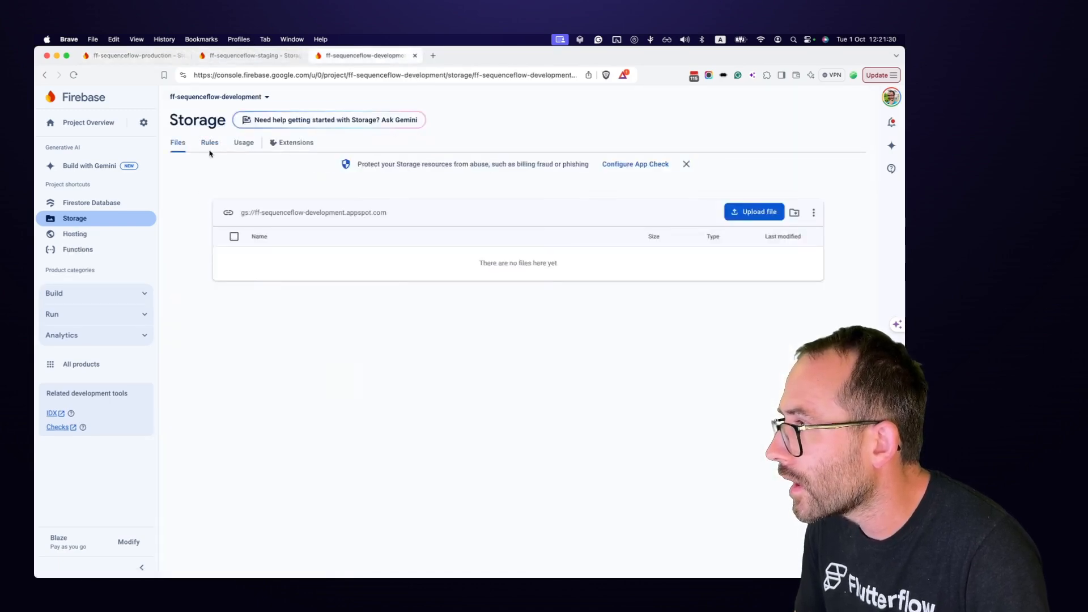
click(213, 144)
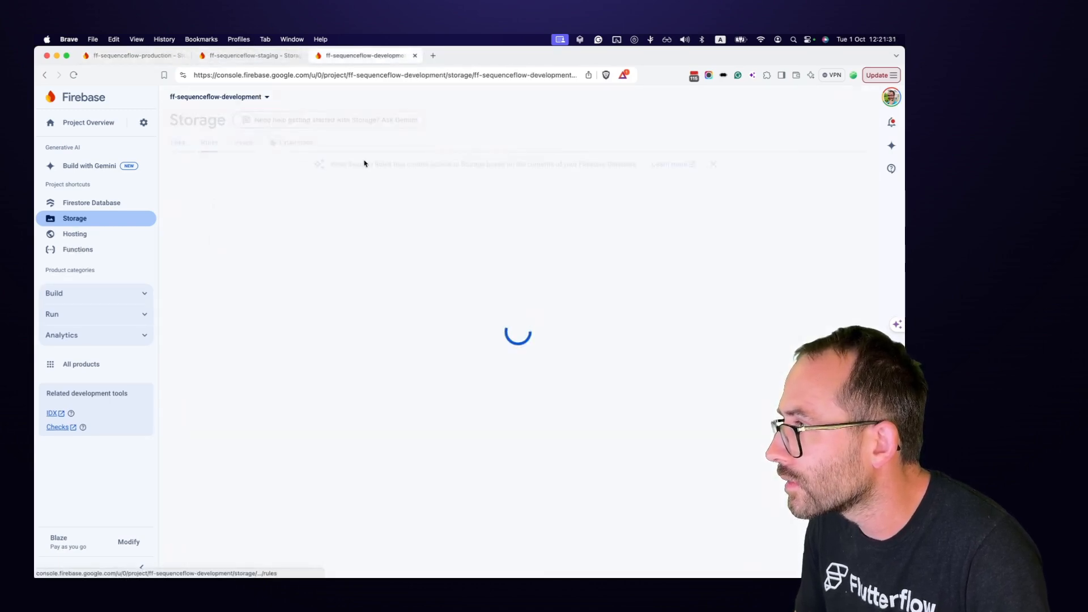
click(264, 57)
drag(432, 250, 517, 323)
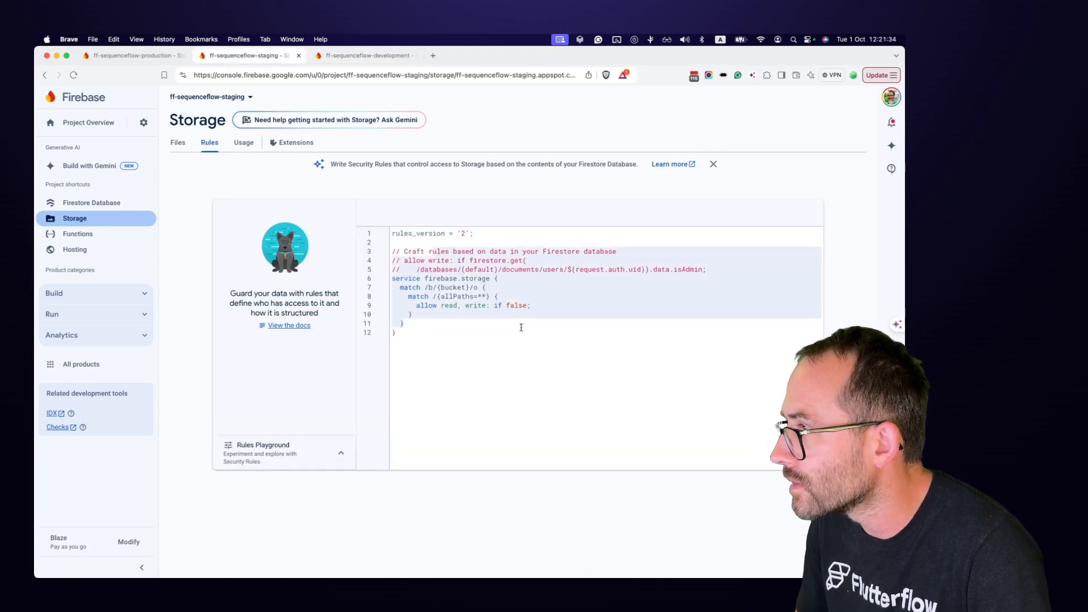
click(130, 55)
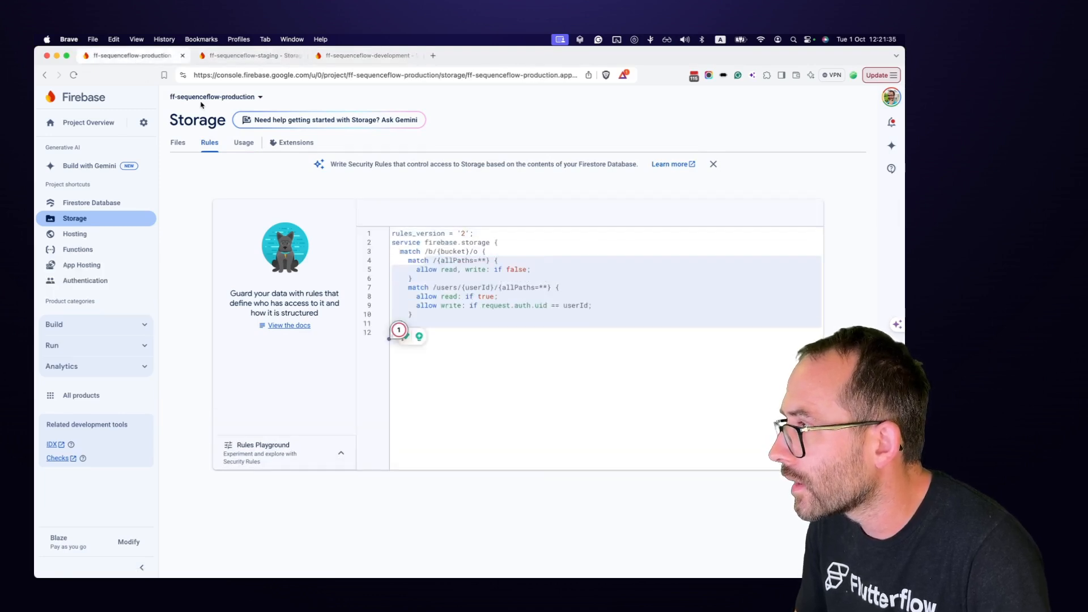
click(408, 293)
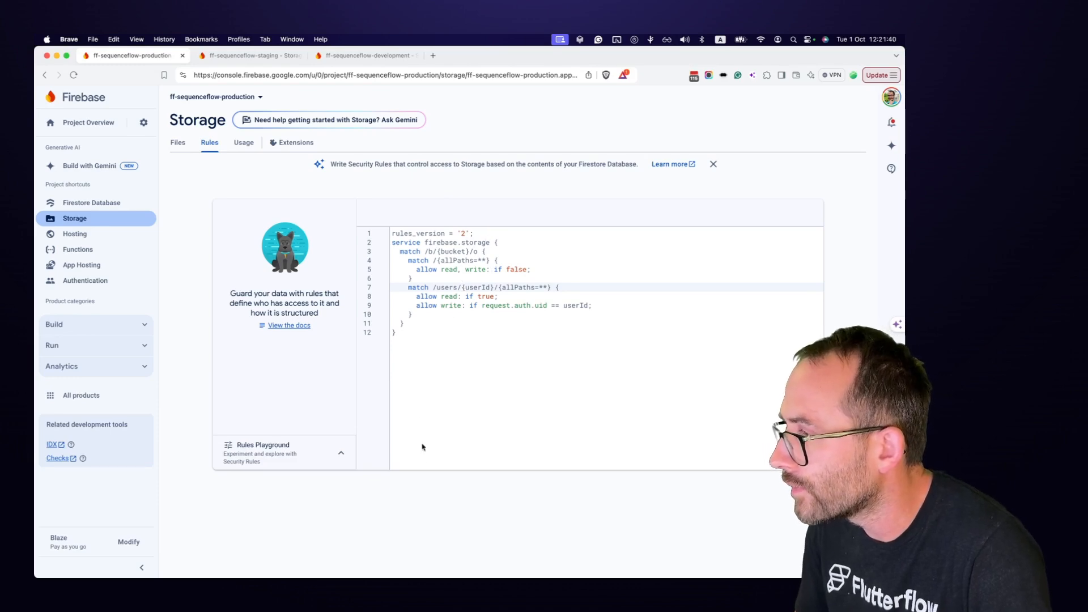
Switch to FlutterFlow, check the Staging environment's Firebase settings, and return to Production to copy its Firebase project ID.
key(super+Tab)
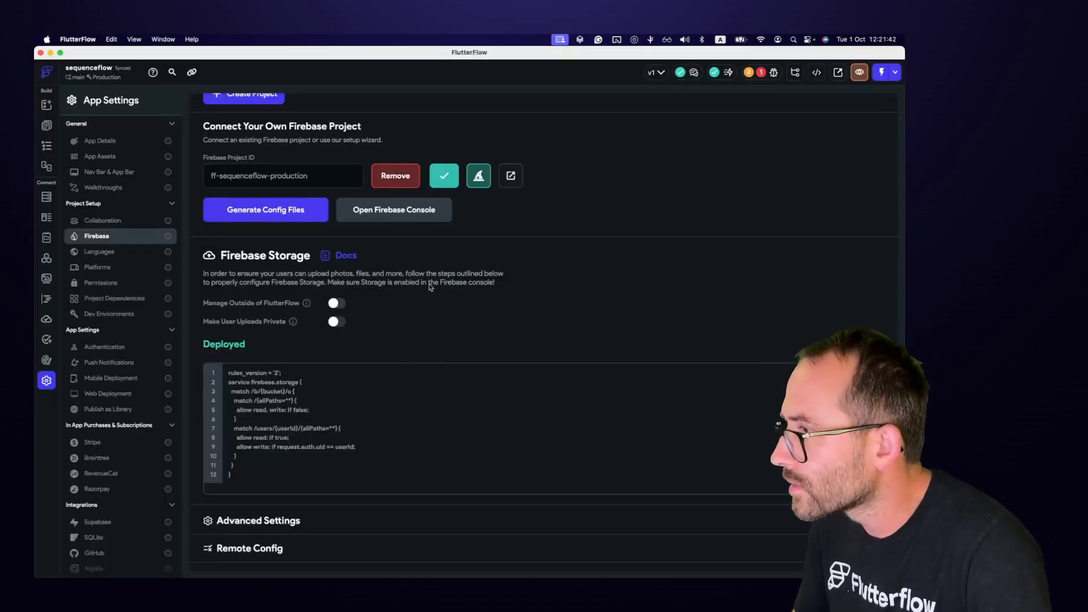
scroll(380, 244, up, 2)
scroll(379, 244, up, 1)
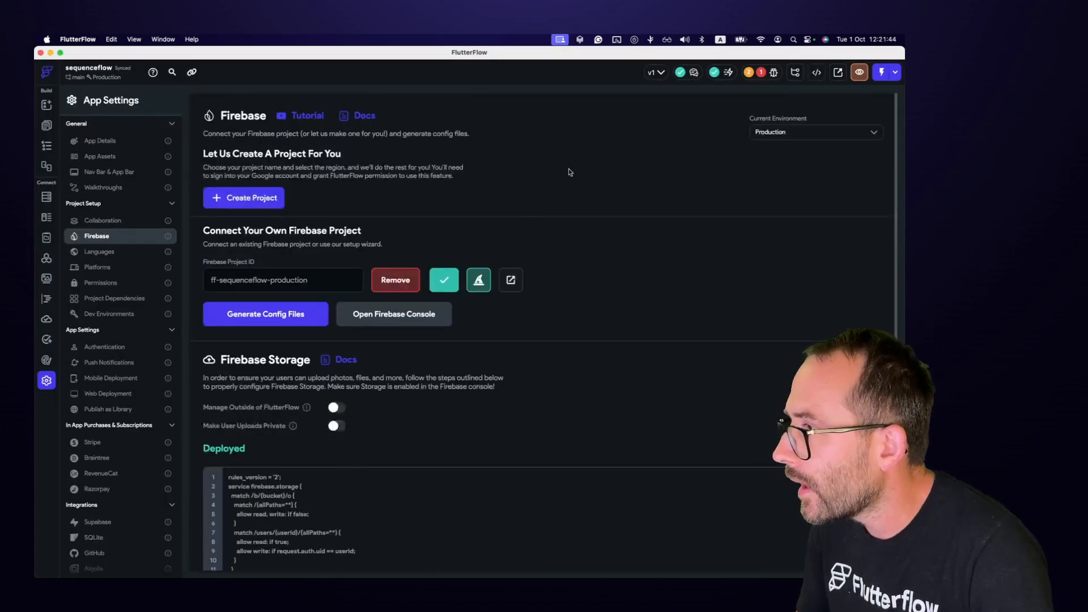
click(860, 132)
click(808, 171)
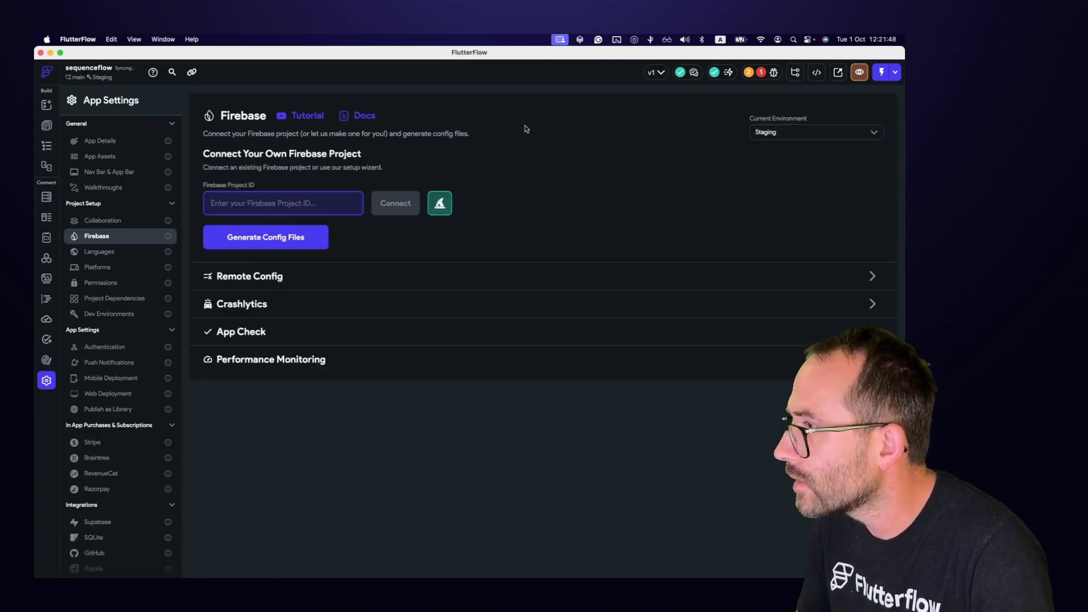
click(839, 137)
click(806, 155)
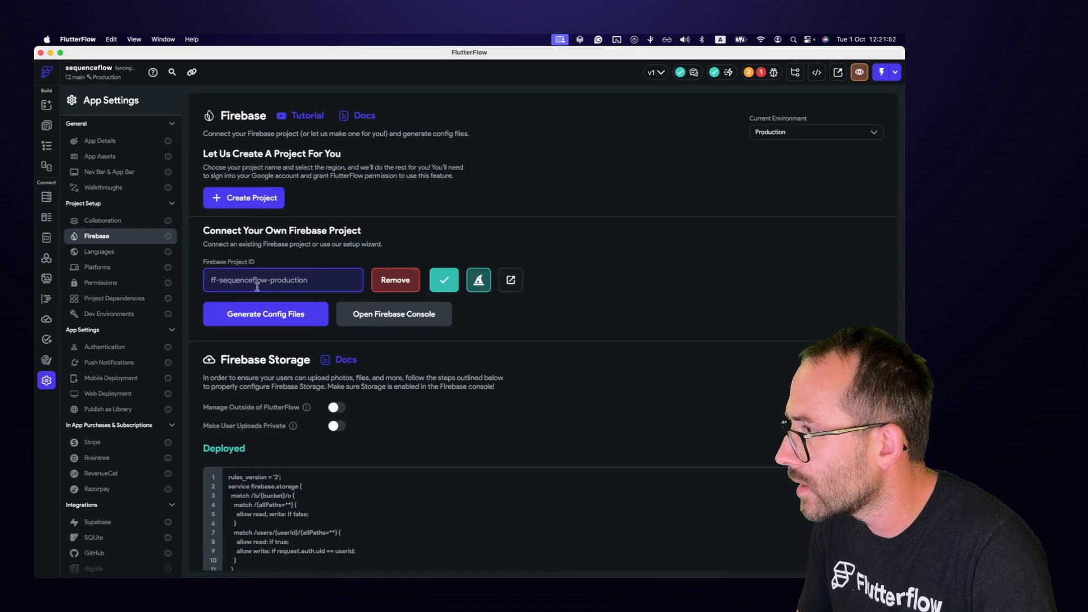
Connect the Staging environment to the Firebase project ff-sequenceflow-staging.
click(836, 131)
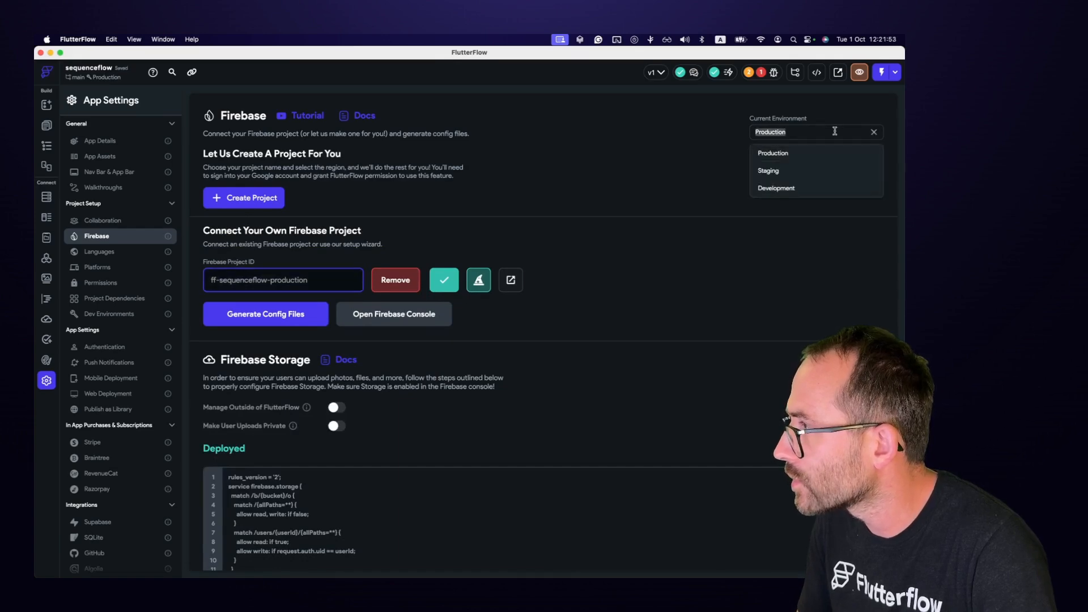
click(791, 172)
text(ff-sequenceflow-production)
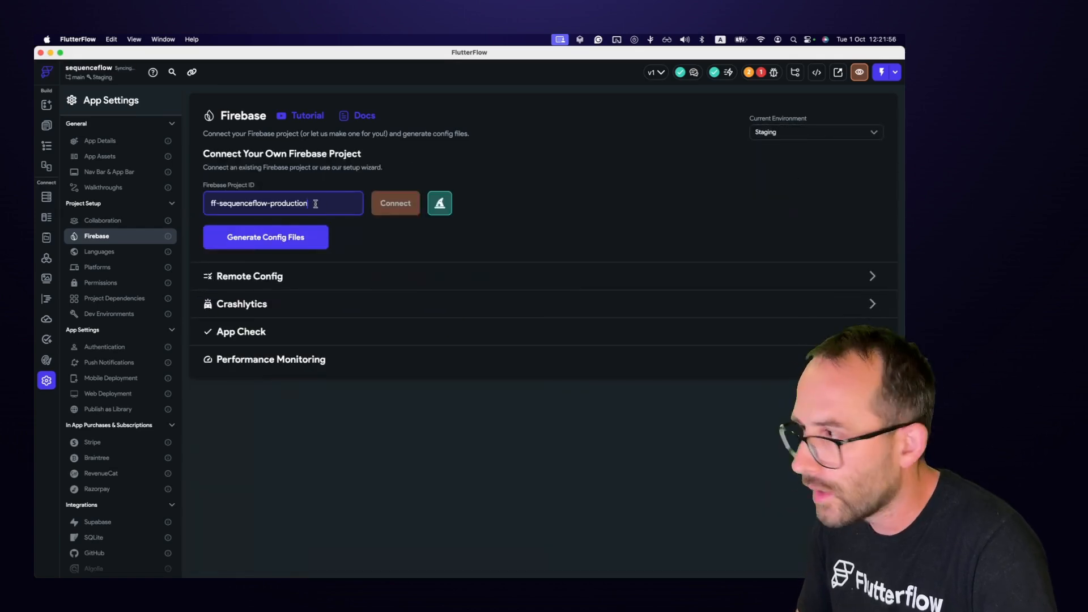
double_click(294, 199)
text(staging)
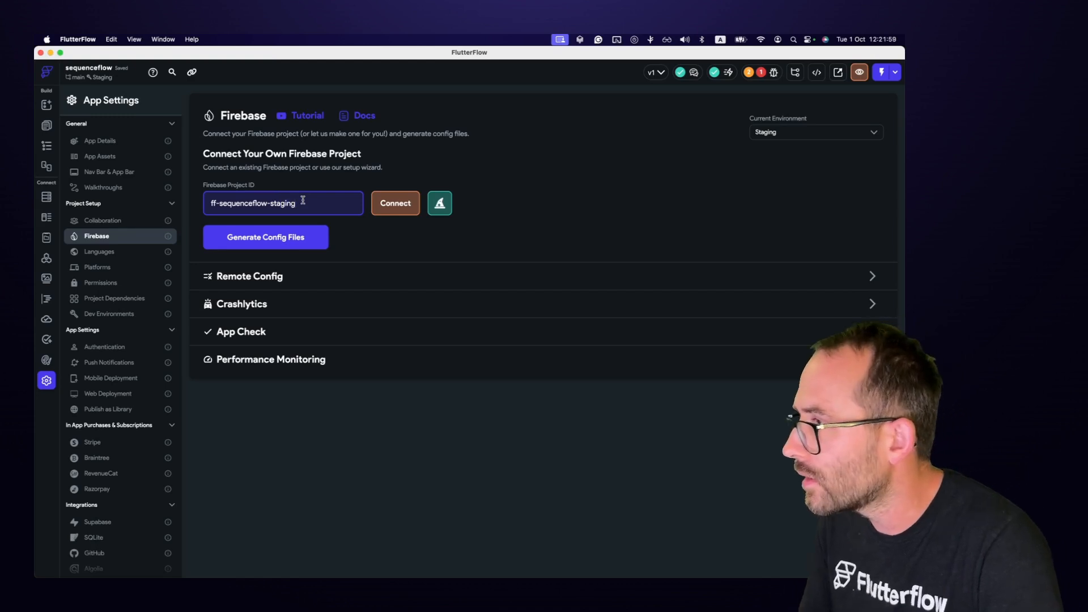
click(394, 210)
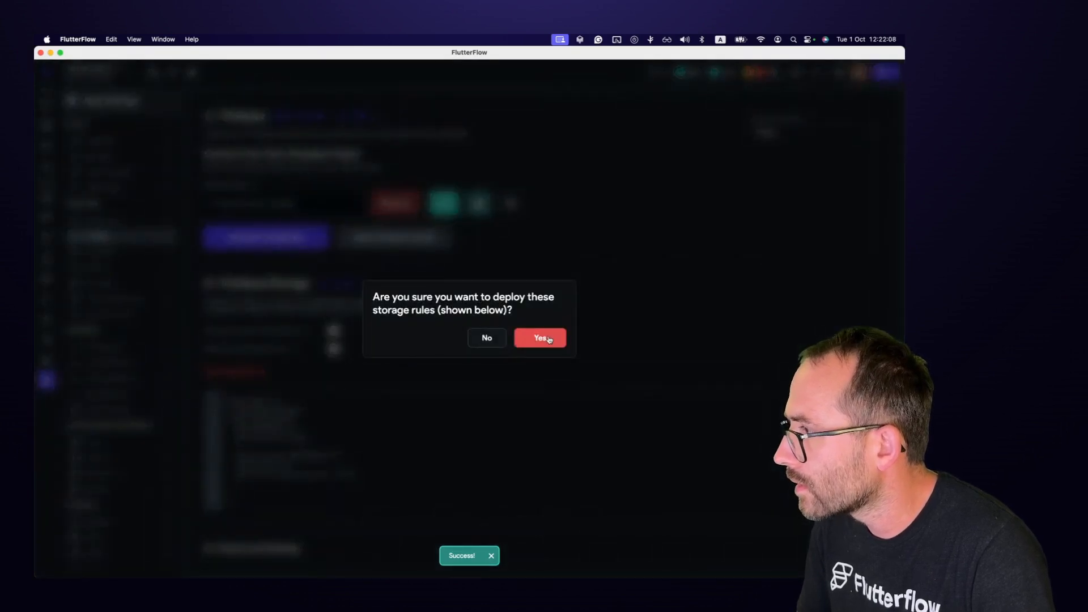
Deploy FlutterFlow's Storage rules for the Staging environment, and reload the staging project's Storage rules in the Firebase console.
click(544, 338)
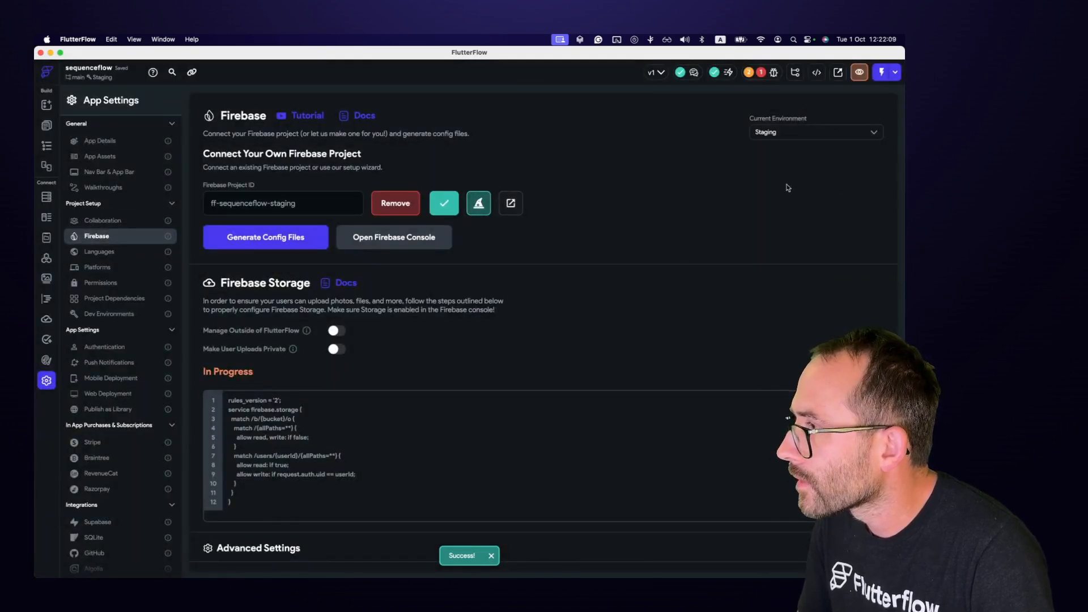
key(super+Tab)
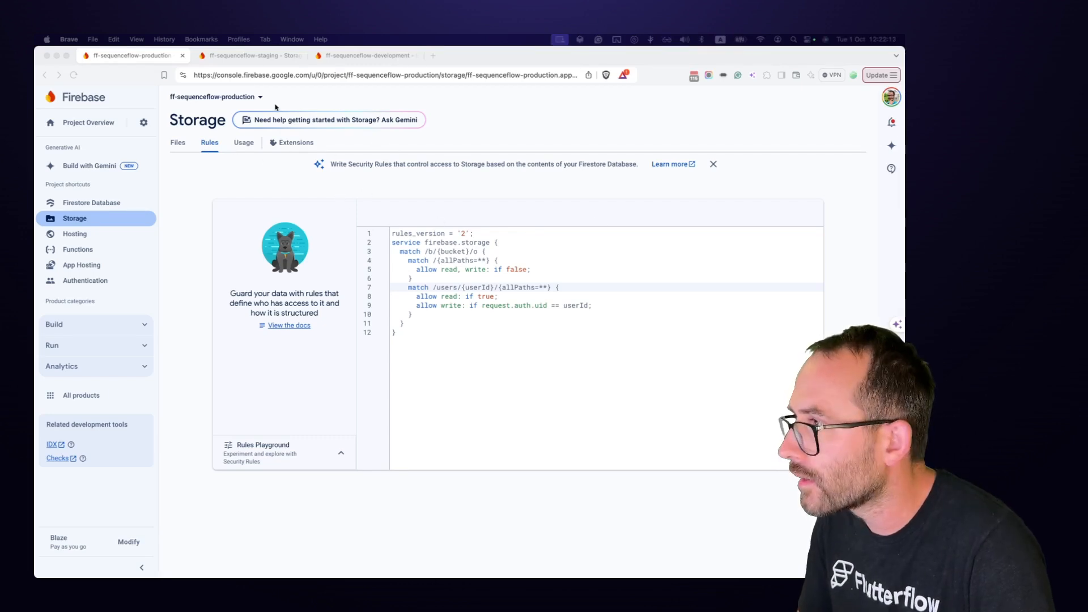
click(271, 56)
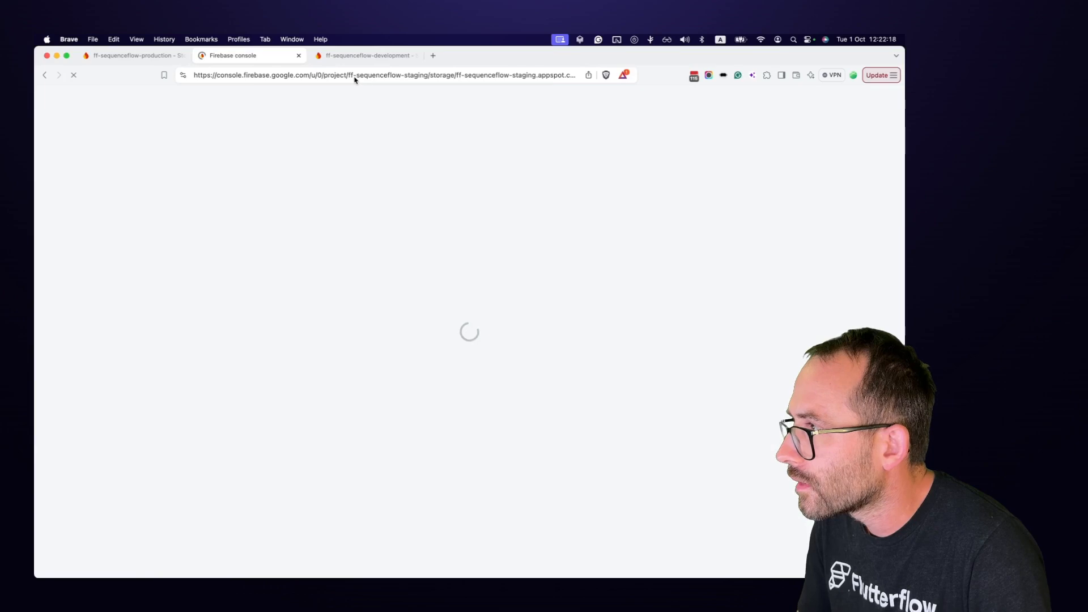
Switch to FlutterFlow and connect the Development environment to the Firebase project ff-sequenceflow-development.
key(super+Tab)
click(825, 132)
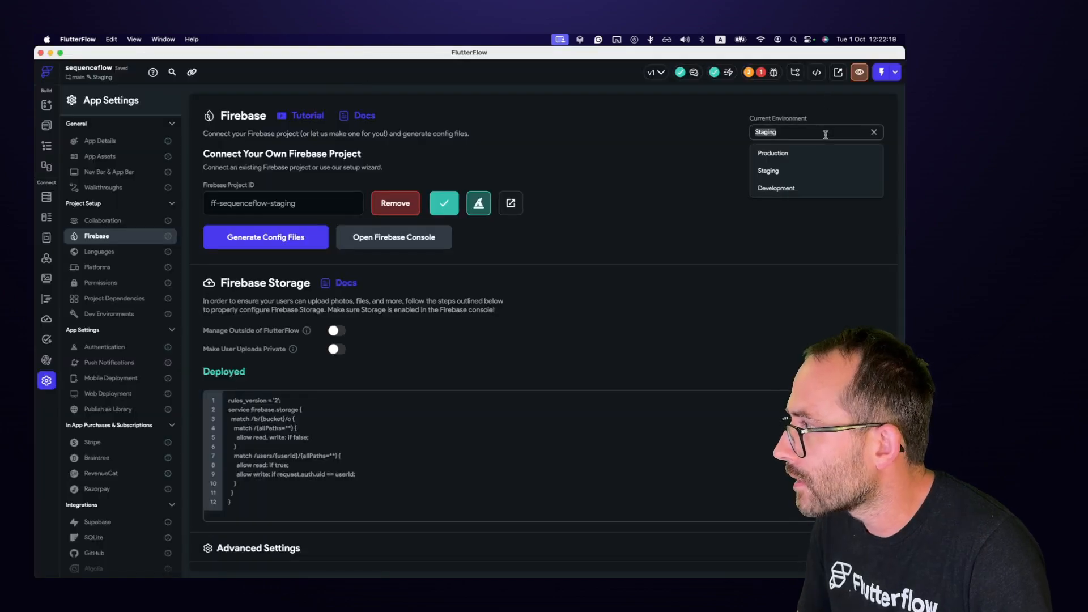
click(806, 187)
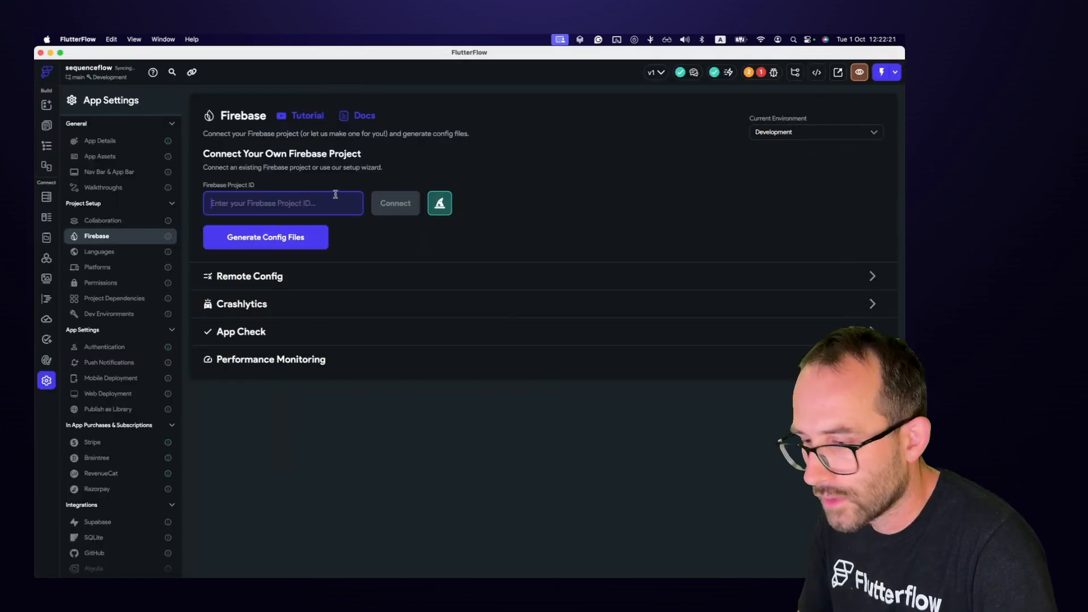
text(ff-sequenceflow-production)
double_click(293, 209)
text(s)
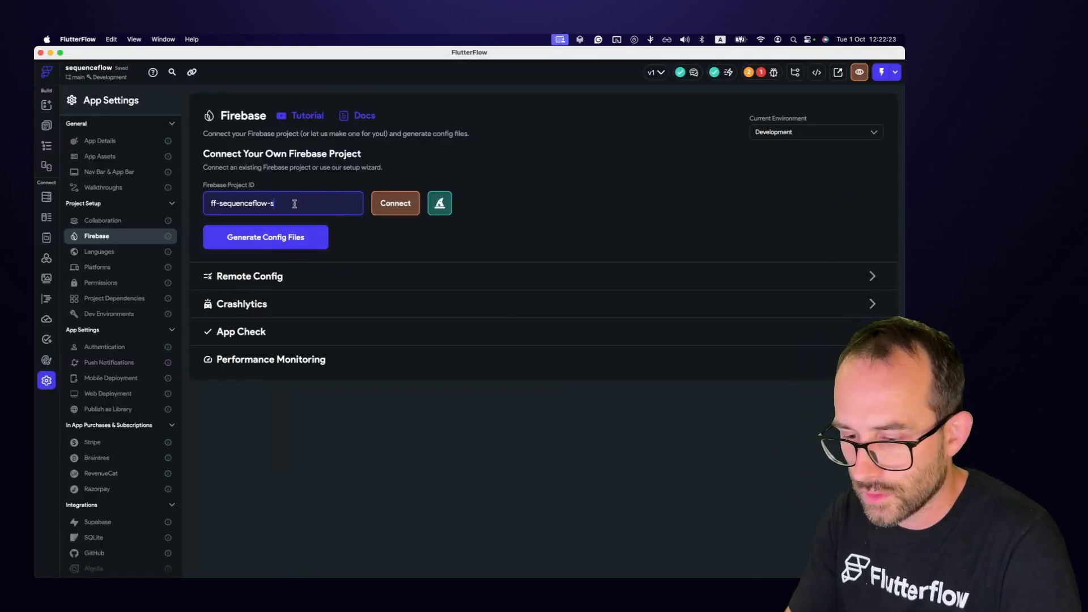
text(evelopment)
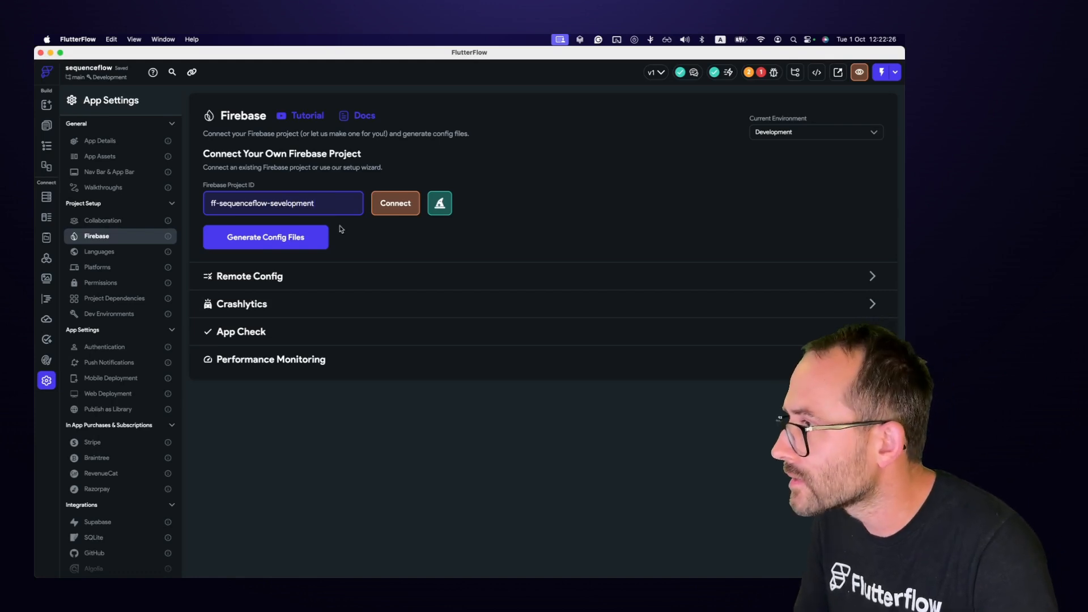
click(273, 203)
key(BackSpace)
text(d)
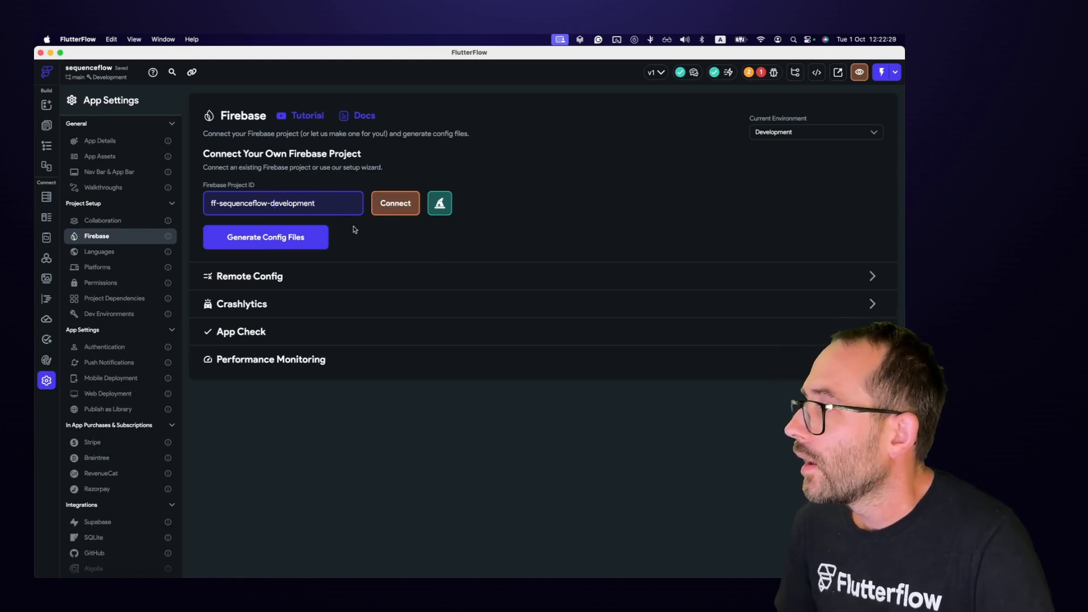
click(396, 207)
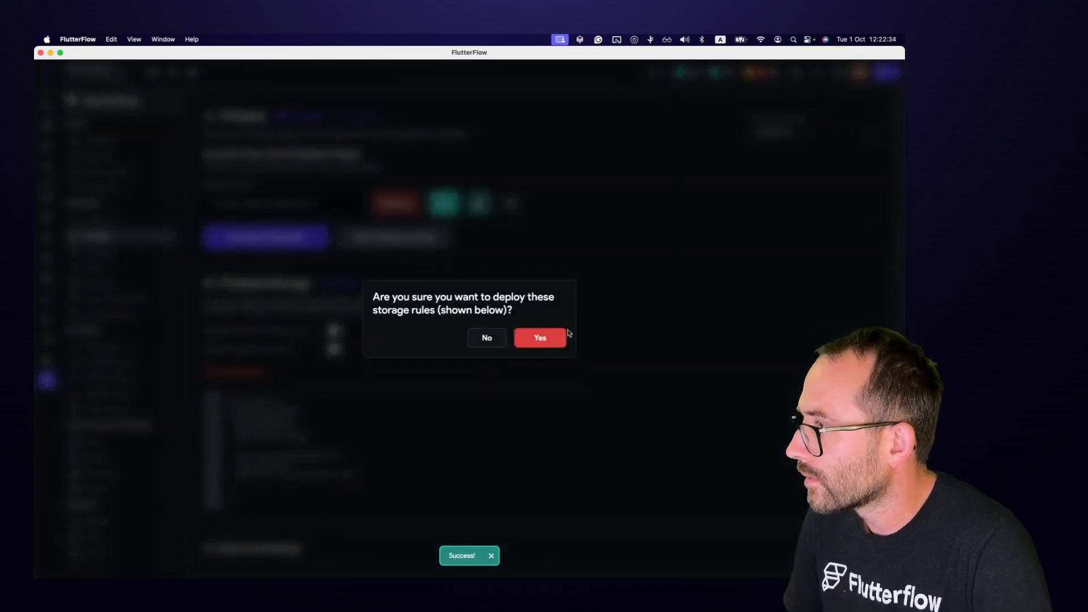
Deploy FlutterFlow's Storage rules for the Development environment, and reload the development project's Storage rules in the Firebase console.
click(564, 336)
key(super+Tab)
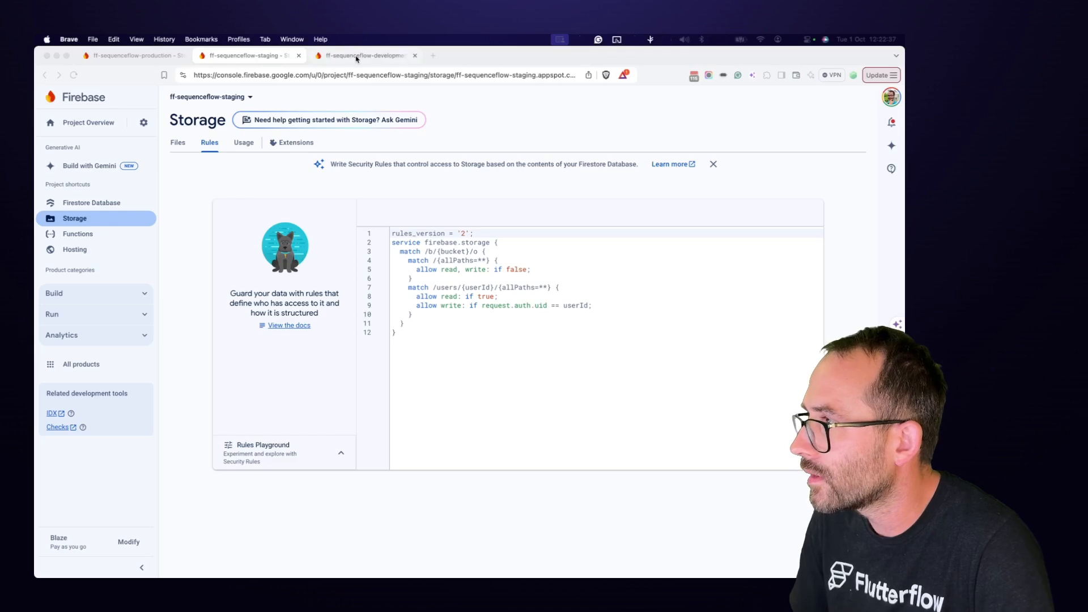
click(385, 55)
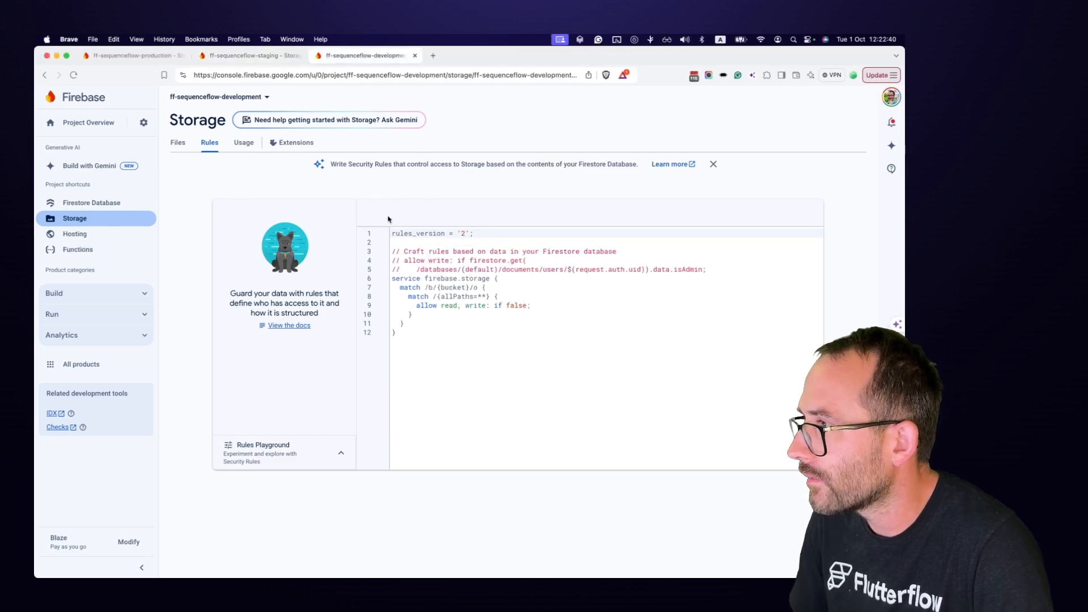
key(super+Tab)
key(super+Tab)
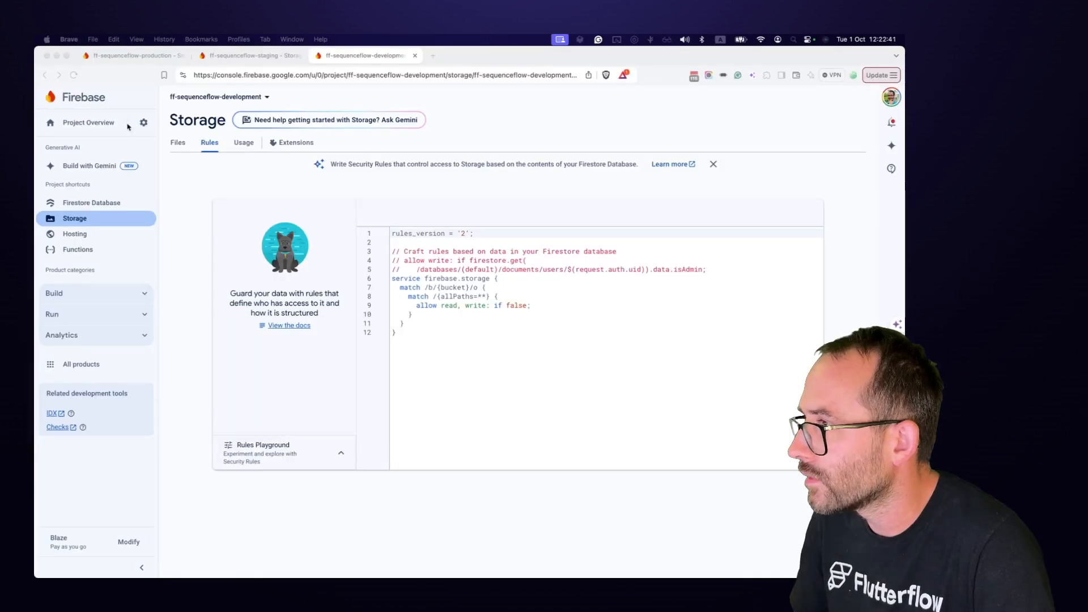
click(73, 75)
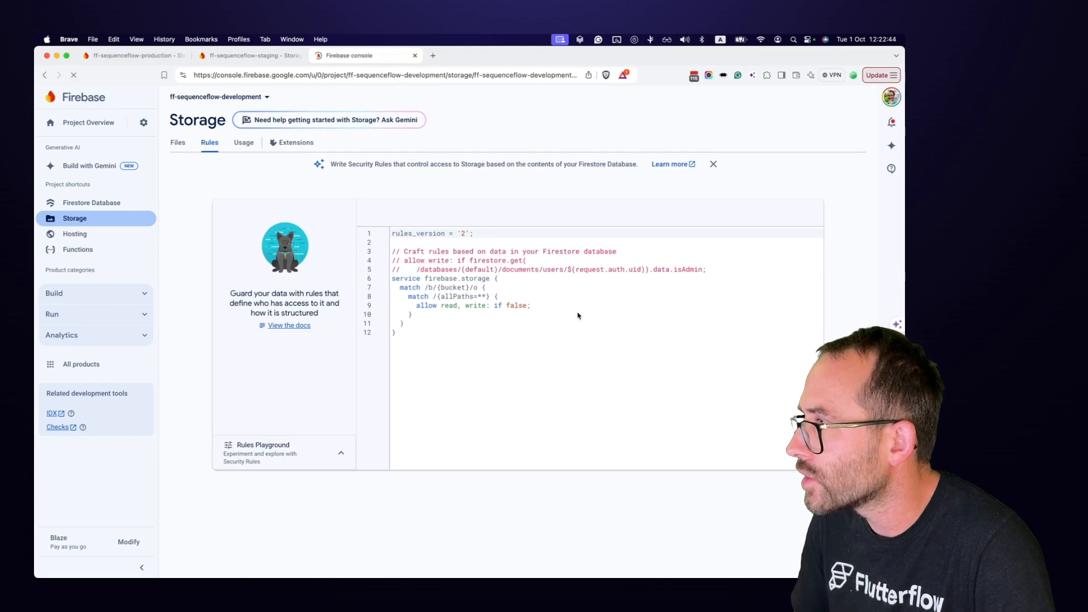
Switch to FlutterFlow, review the Development environment's Storage rules and advanced Firebase settings, and check the Firestore settings before returning to the app settings.
key(super+Tab)
scroll(466, 356, down, 3)
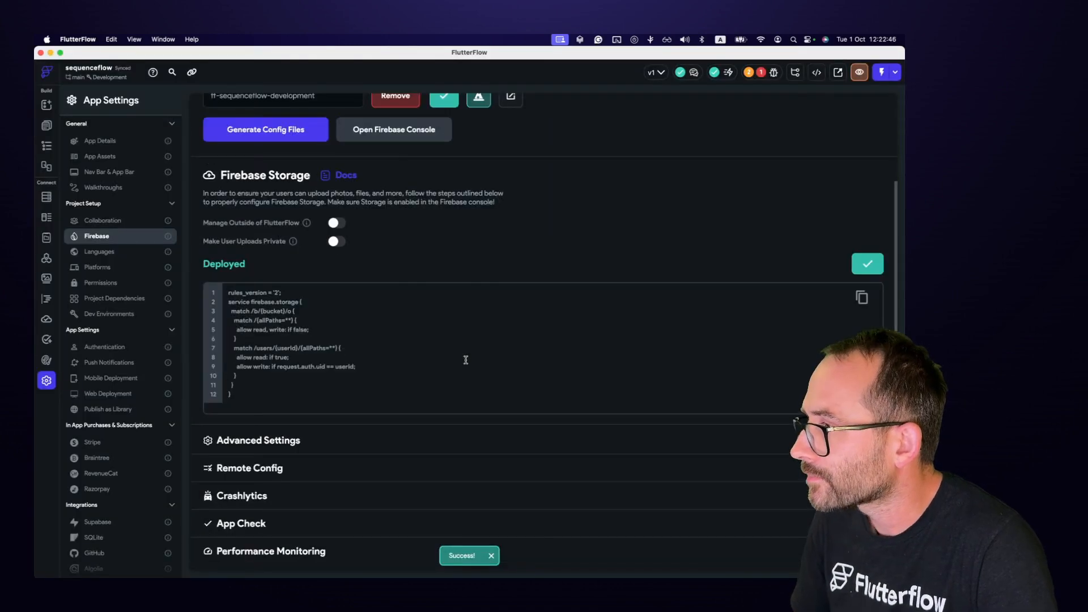
scroll(467, 357, up, 3)
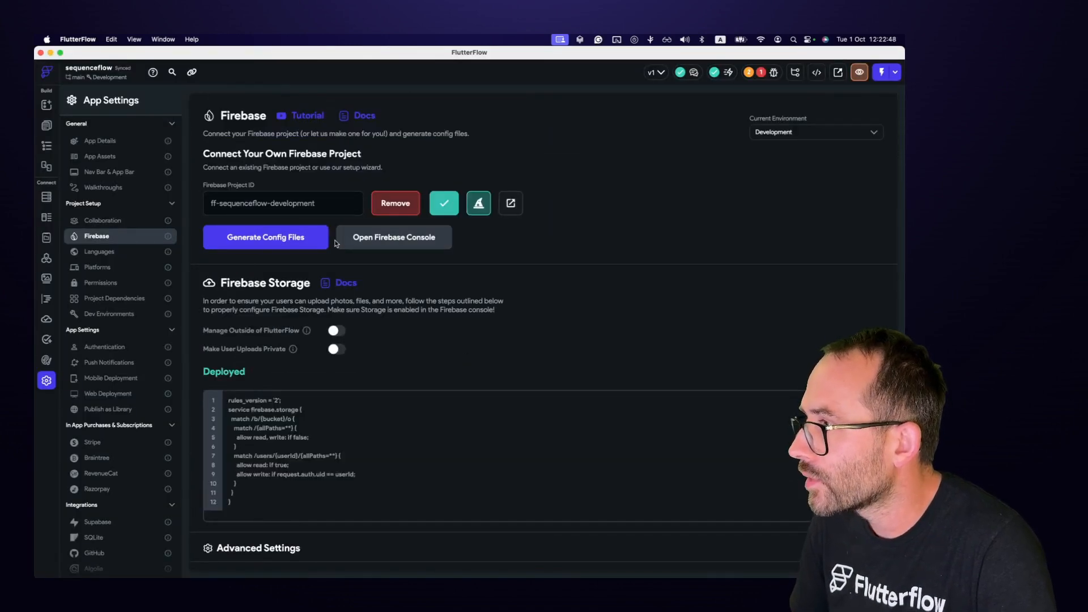
scroll(338, 249, down, 3)
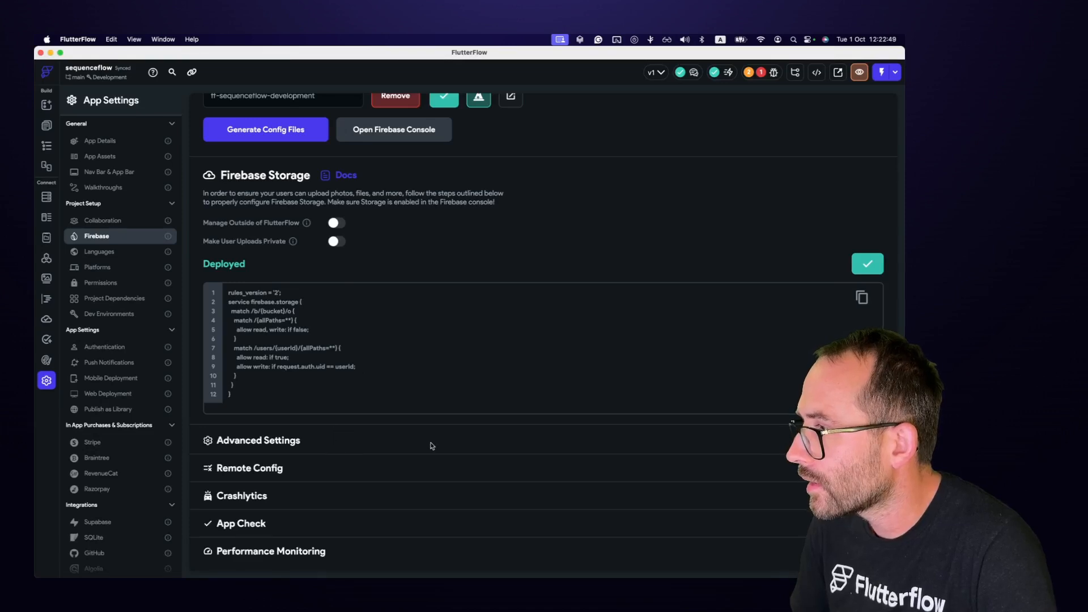
click(781, 441)
scroll(778, 440, down, 1)
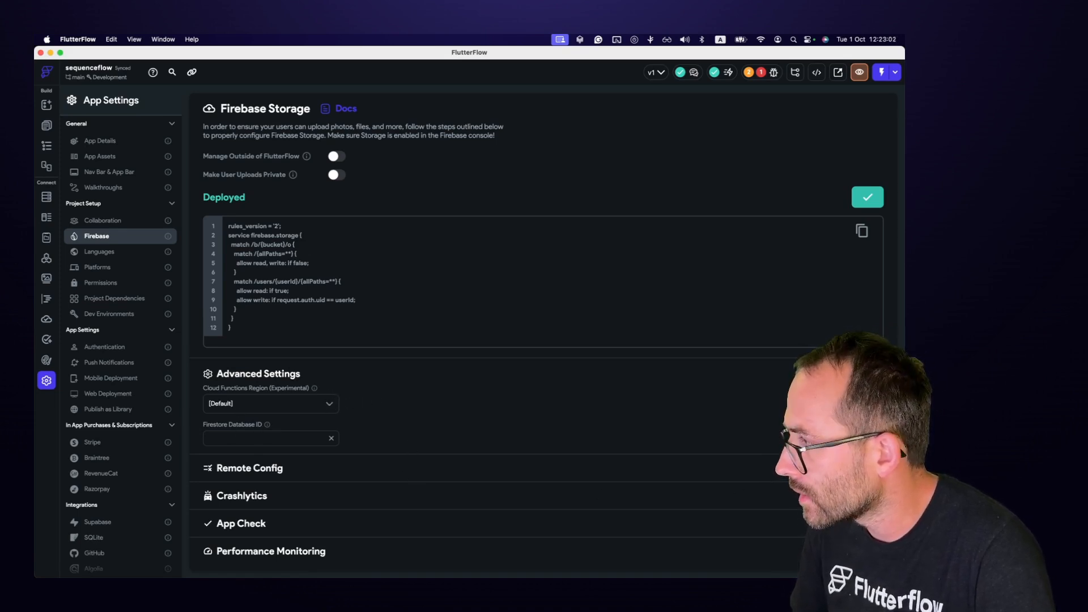
scroll(274, 370, up, 3)
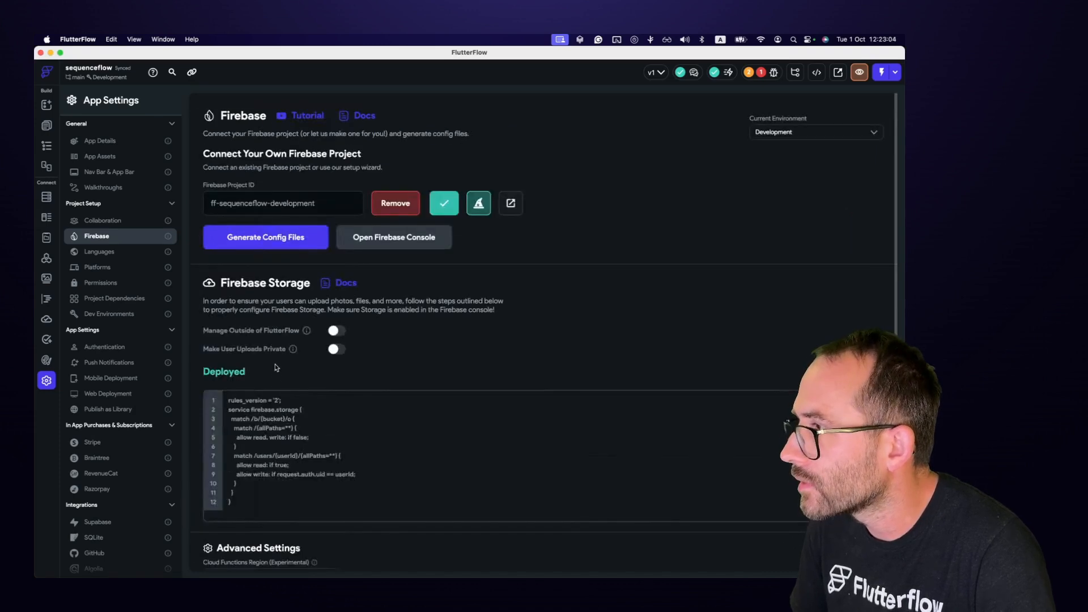
click(47, 199)
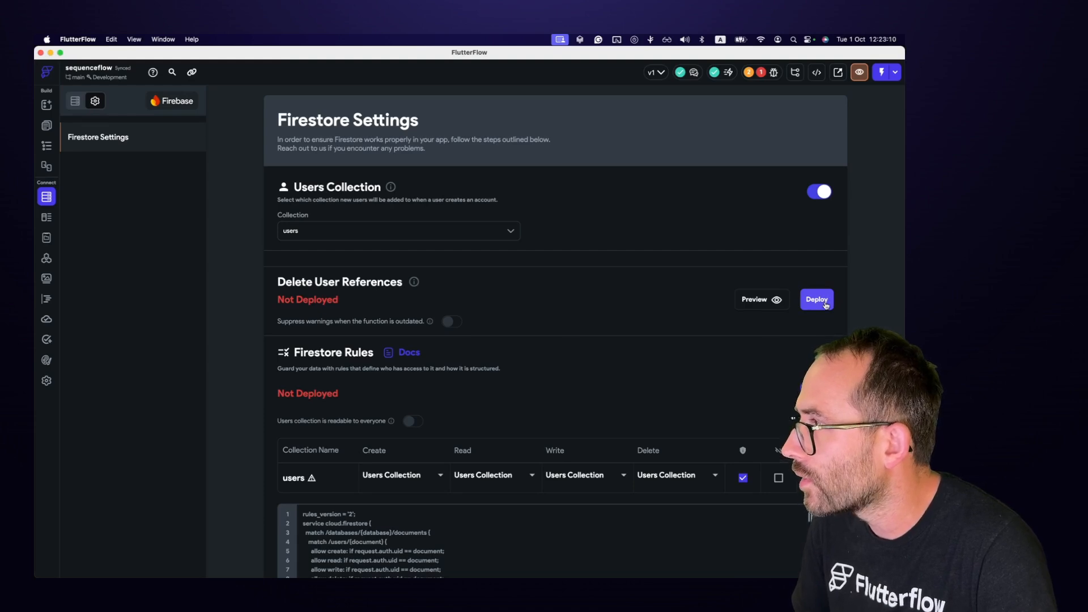
click(47, 381)
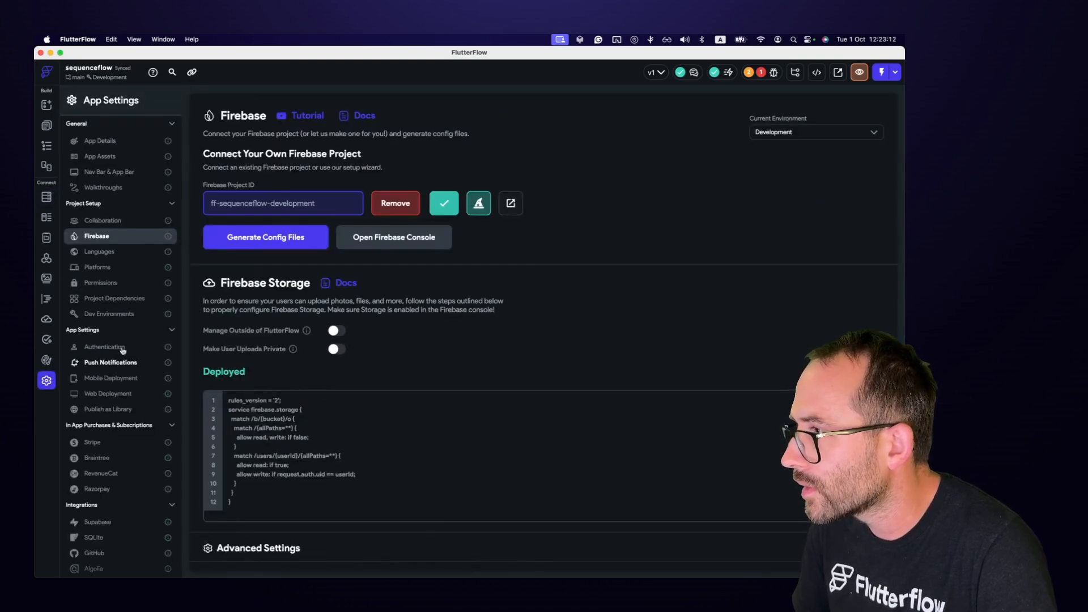
Switch the current environment to Production, check its environment values, and open the Firebase Setup error from the project's issues.
click(844, 135)
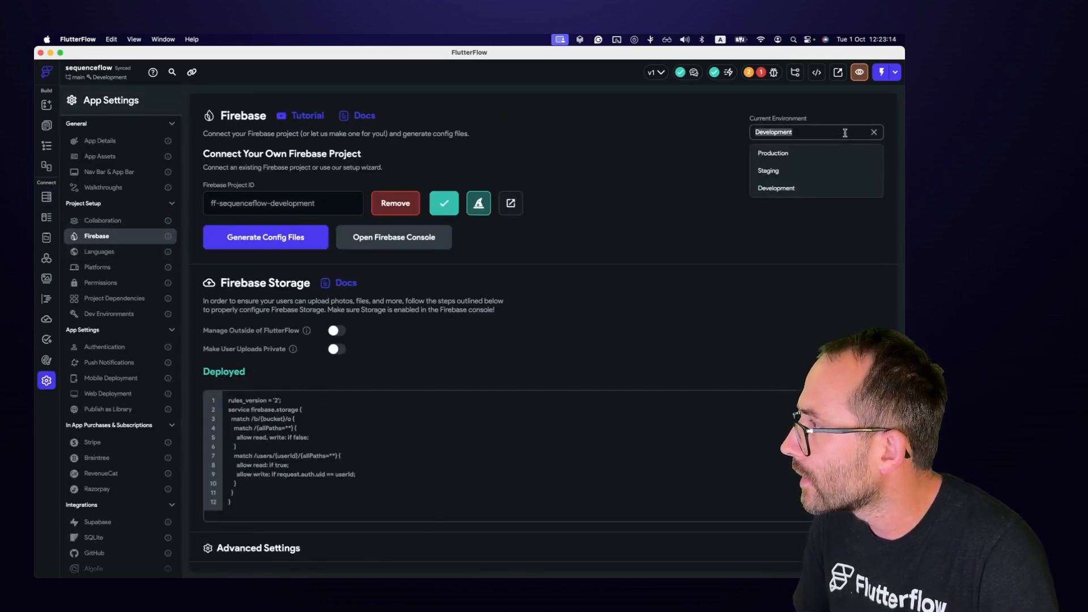
click(814, 156)
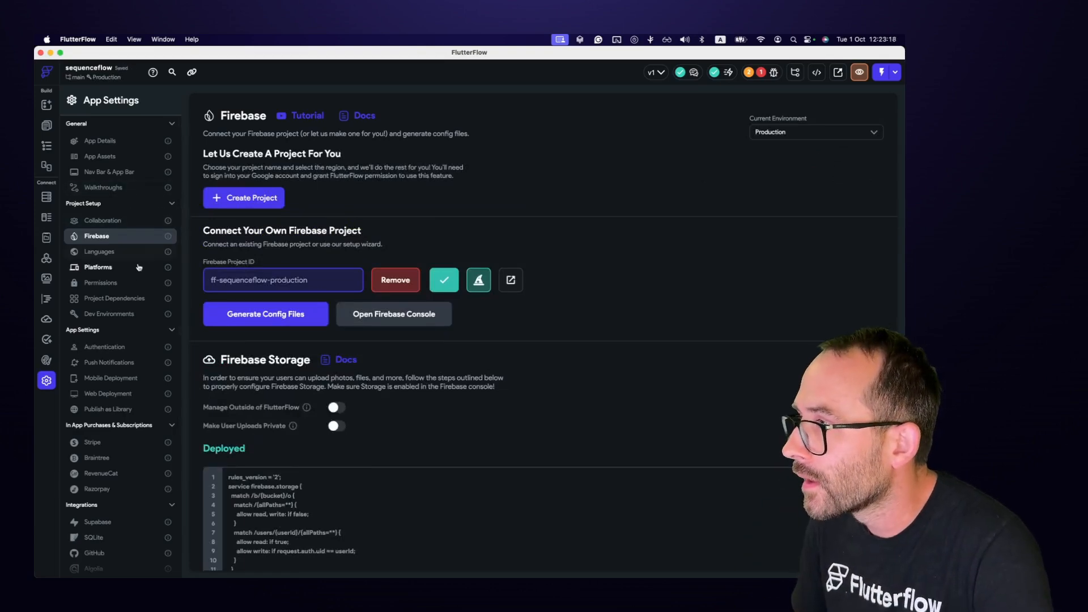
click(126, 315)
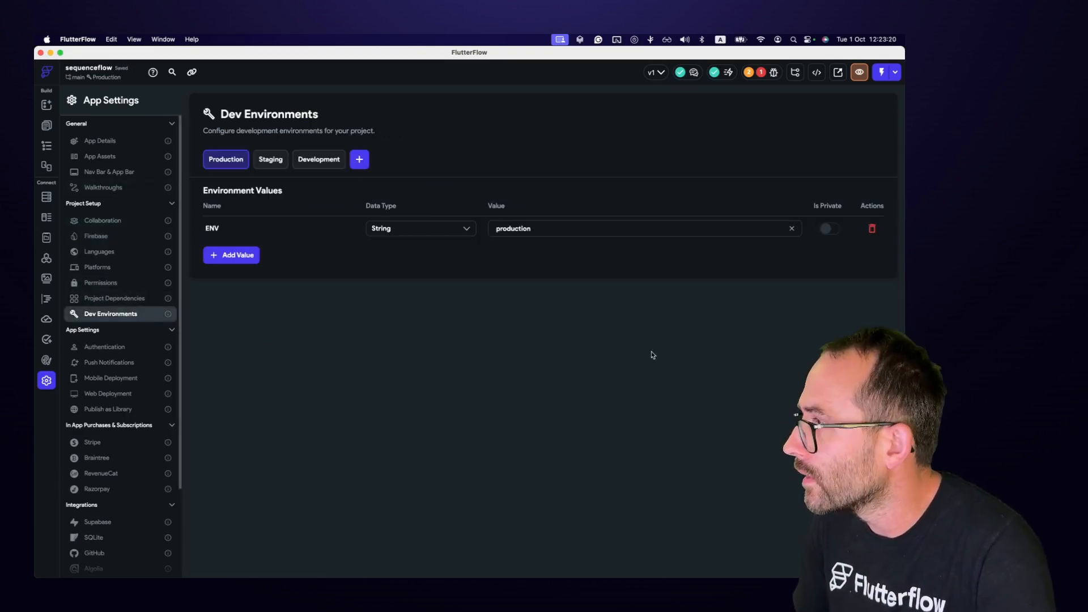
click(764, 74)
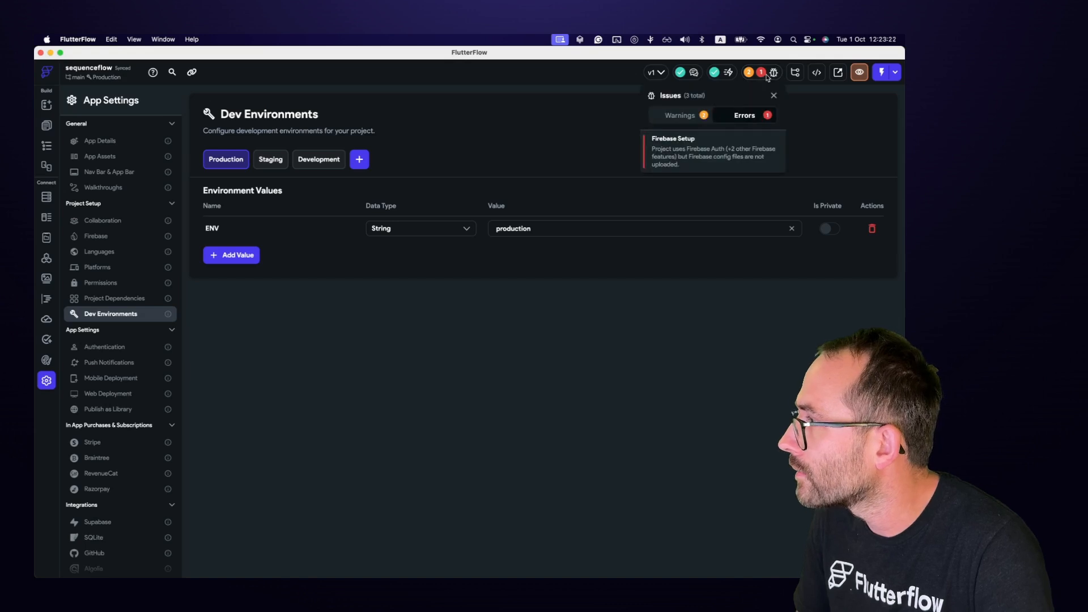
click(713, 156)
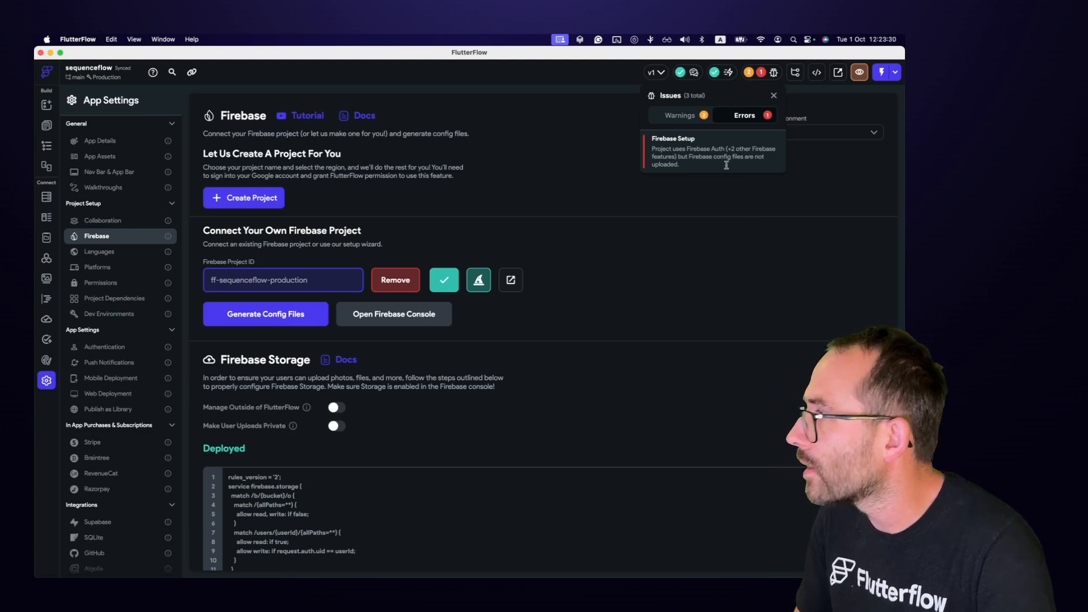
click(546, 192)
Cancel the config file generation and rename the project to SequenceFlow in the app details.
click(282, 325)
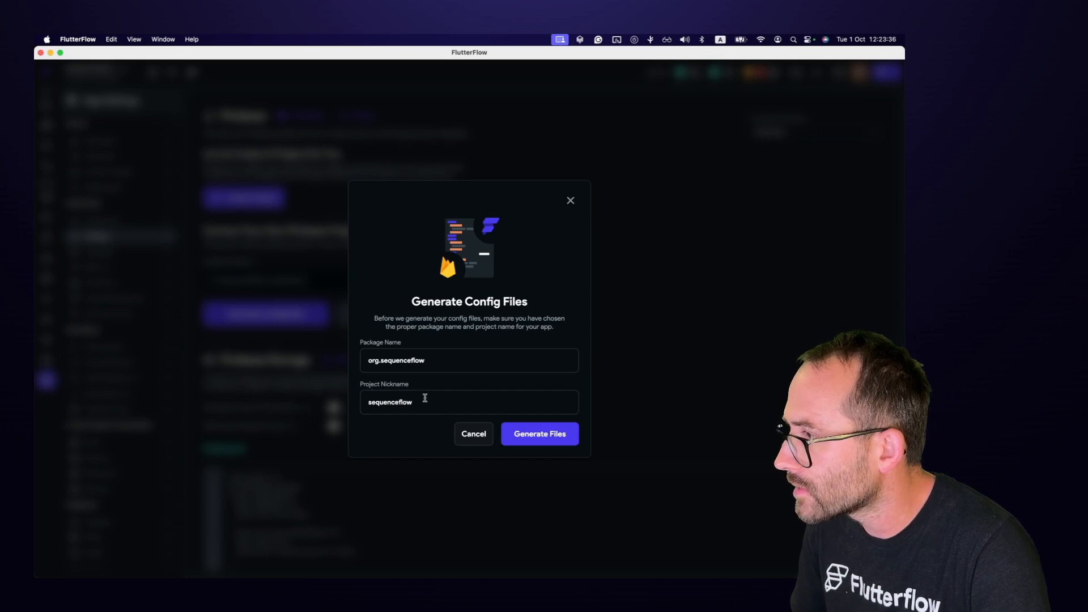
click(482, 438)
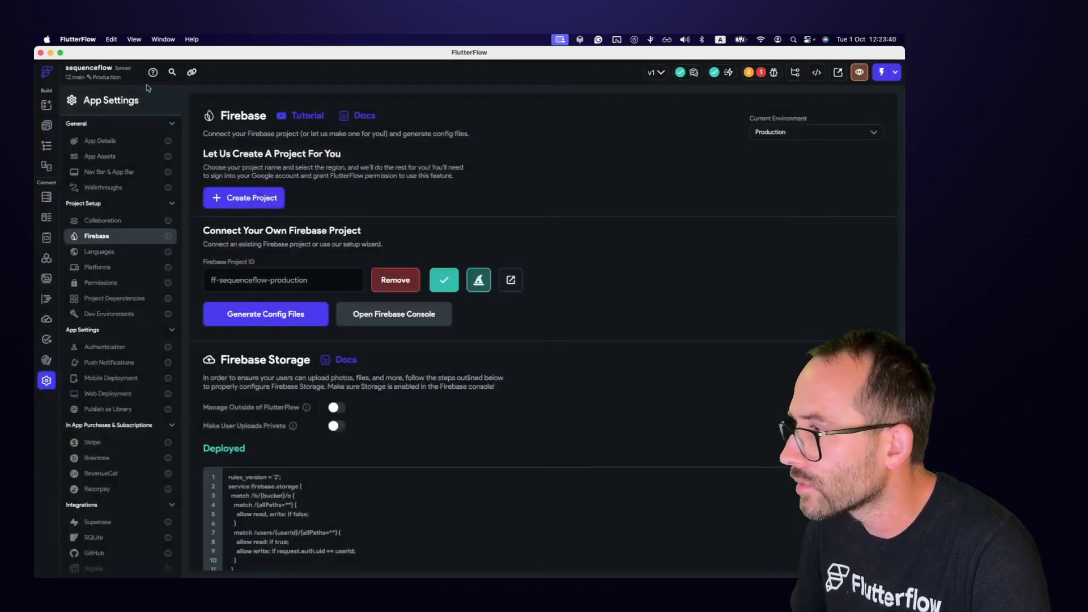
click(108, 141)
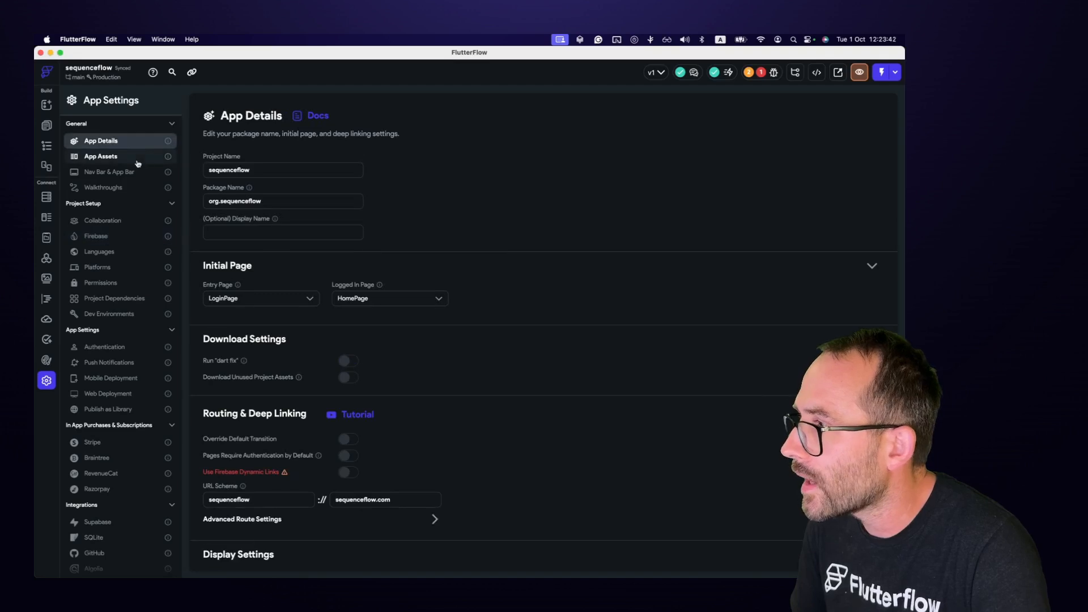
click(223, 168)
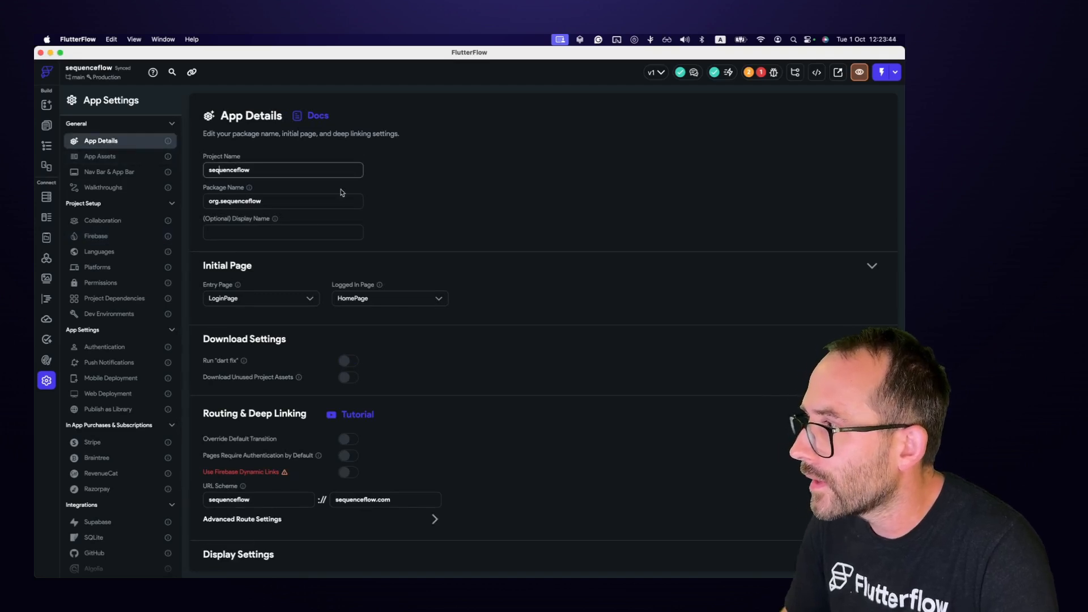
key(Delete)
text(S)
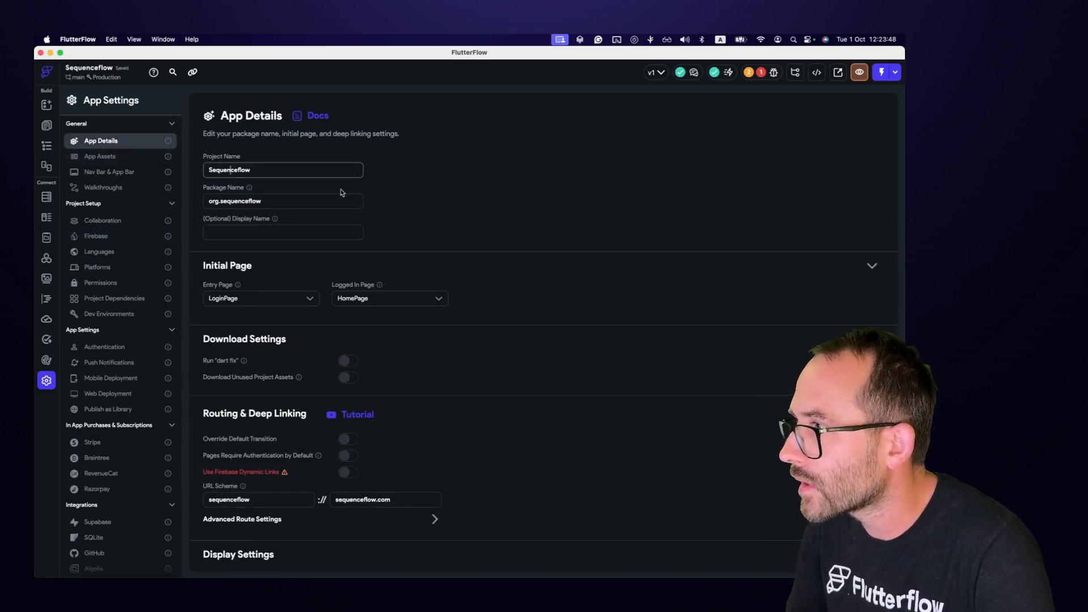
key(BackSpace)
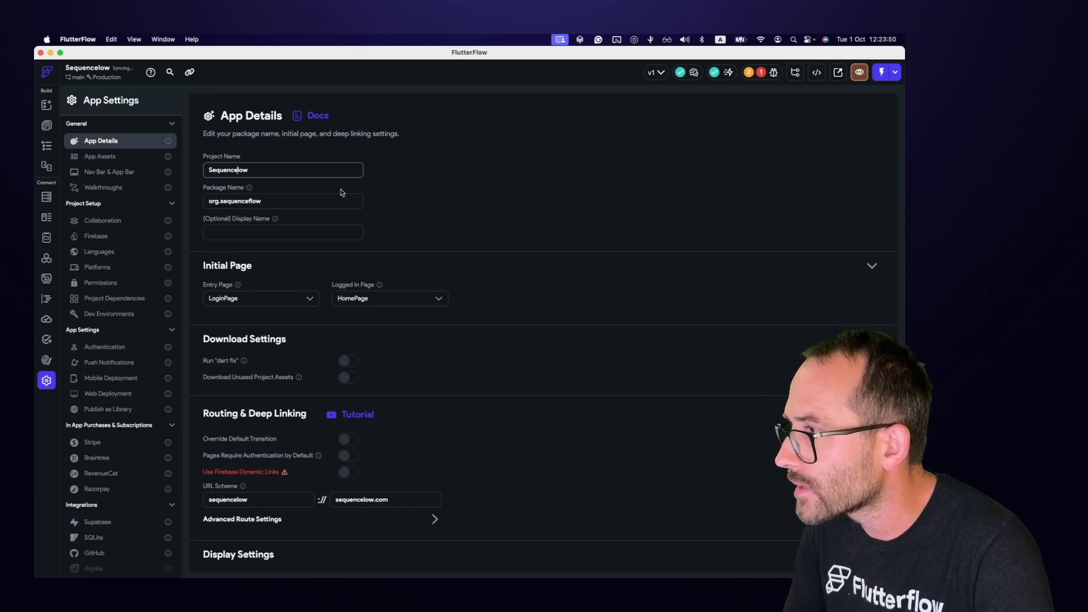
text(F)
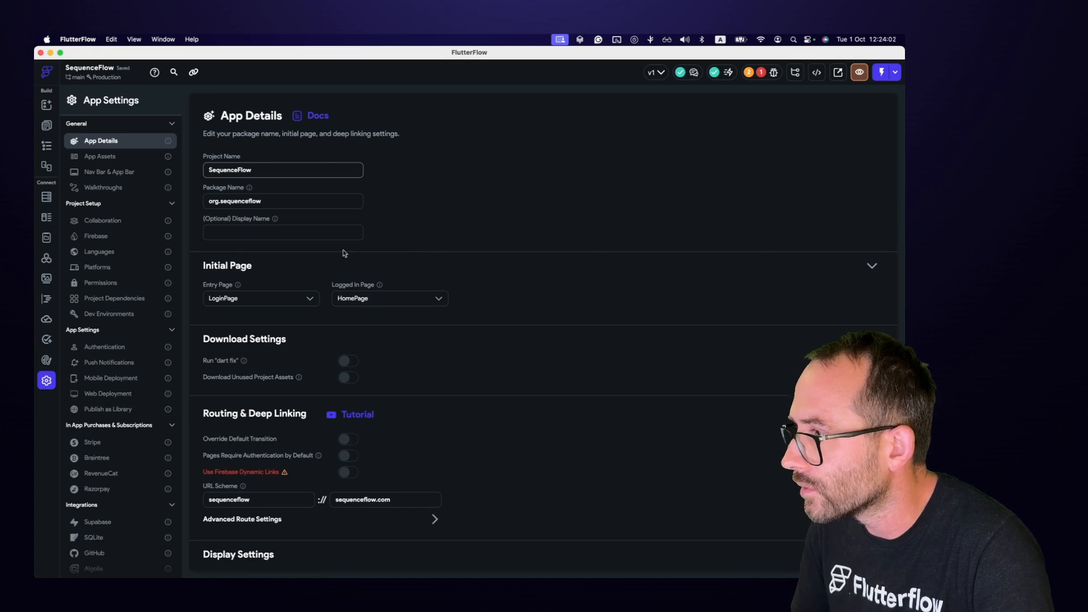
Generate the Production environment's Firebase config files with package name org.sequenceflow and project nickname SequenceFlow.
click(104, 238)
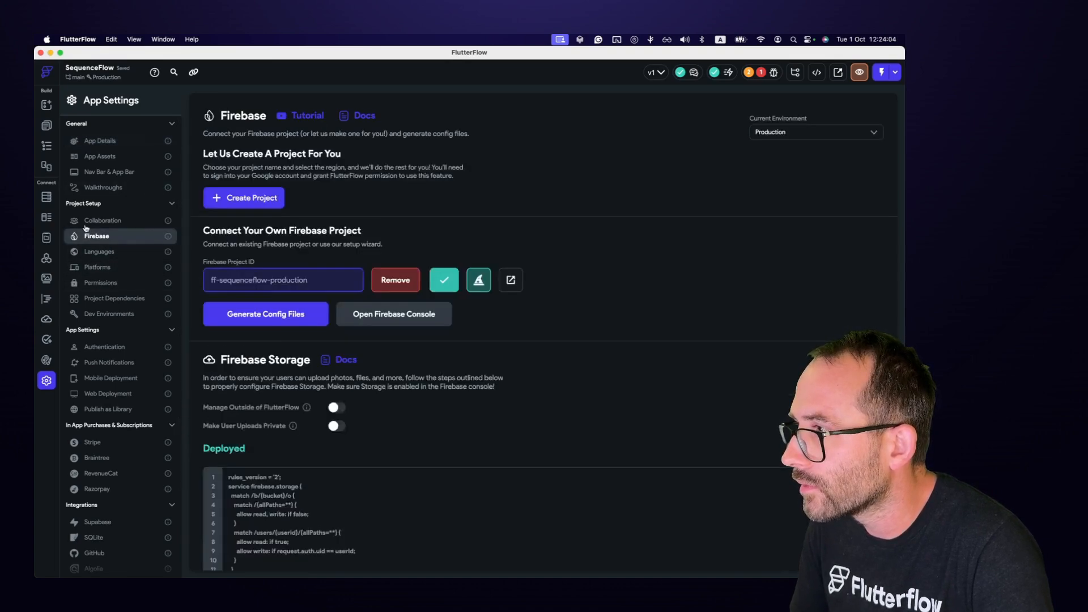
click(278, 318)
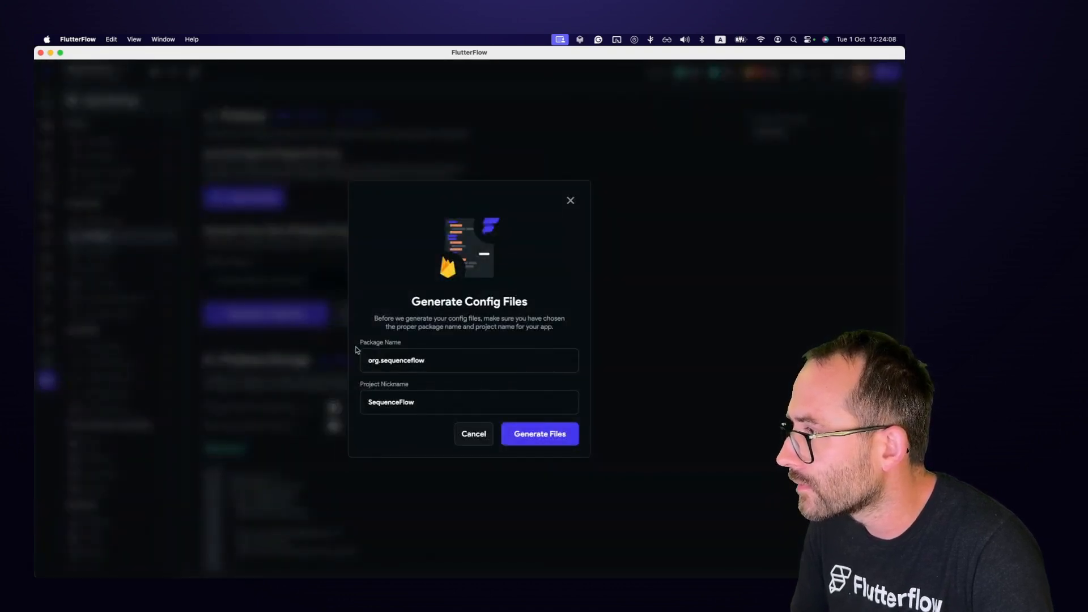
click(563, 436)
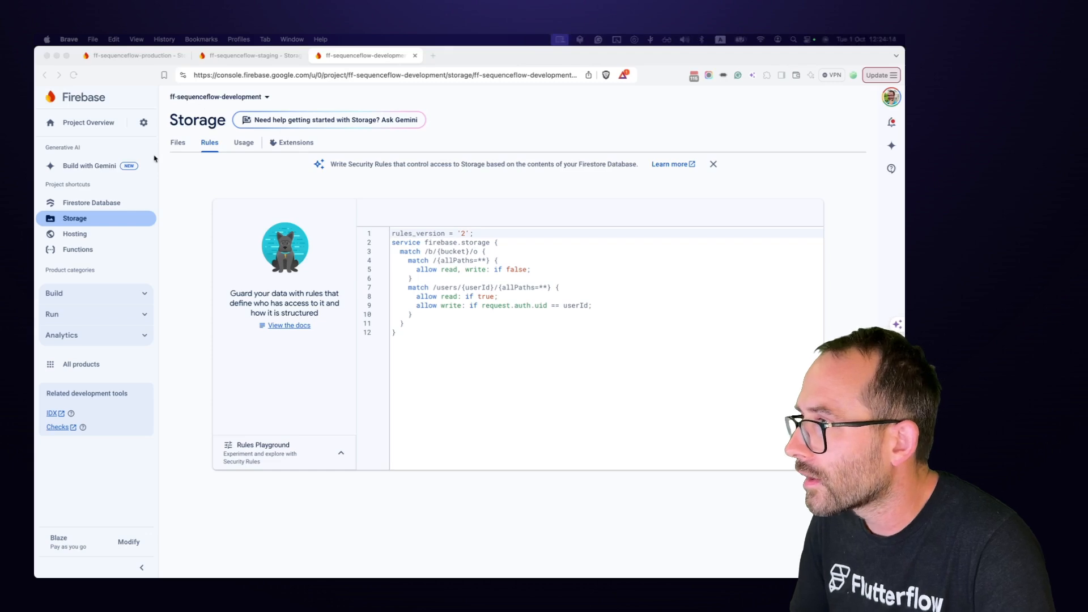
In the Firebase console, open the ff-sequenceflow-development project settings, look for registered apps, and reload the page.
click(144, 123)
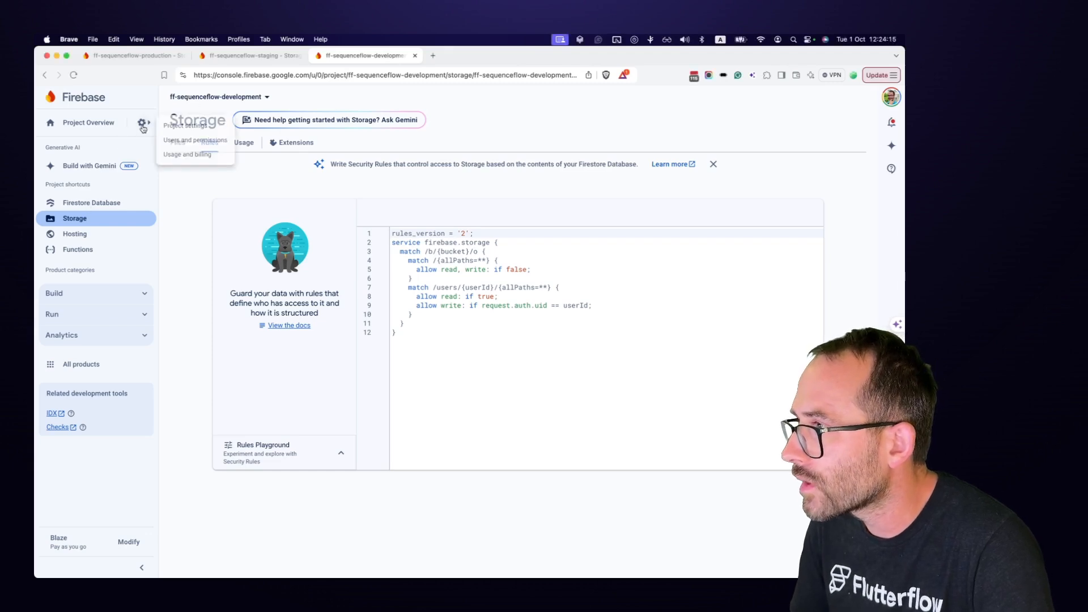
click(195, 127)
scroll(449, 418, down, 3)
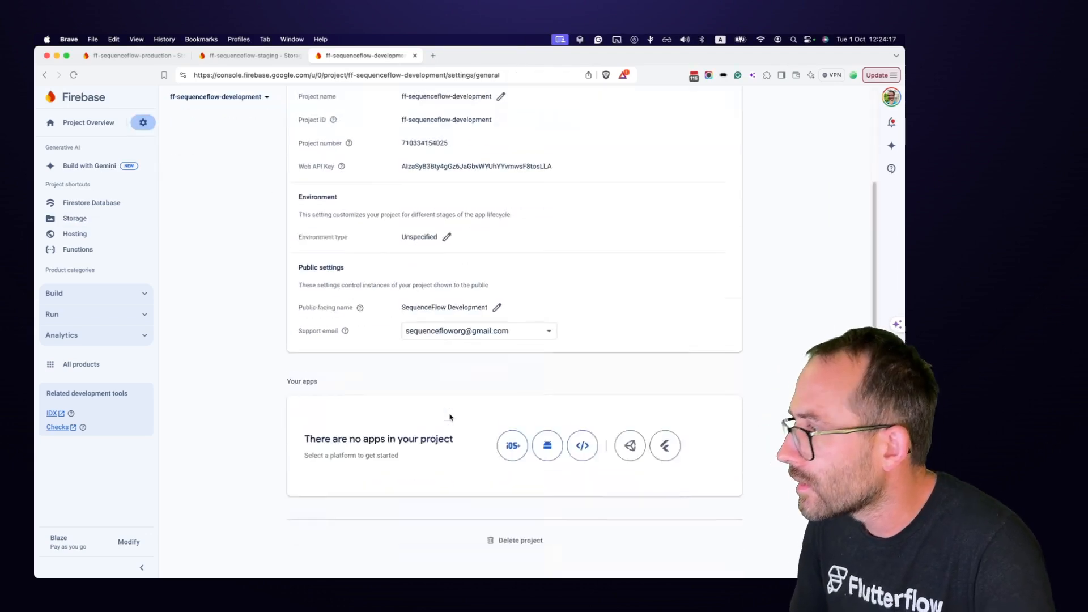
scroll(448, 418, up, 3)
scroll(588, 383, down, 3)
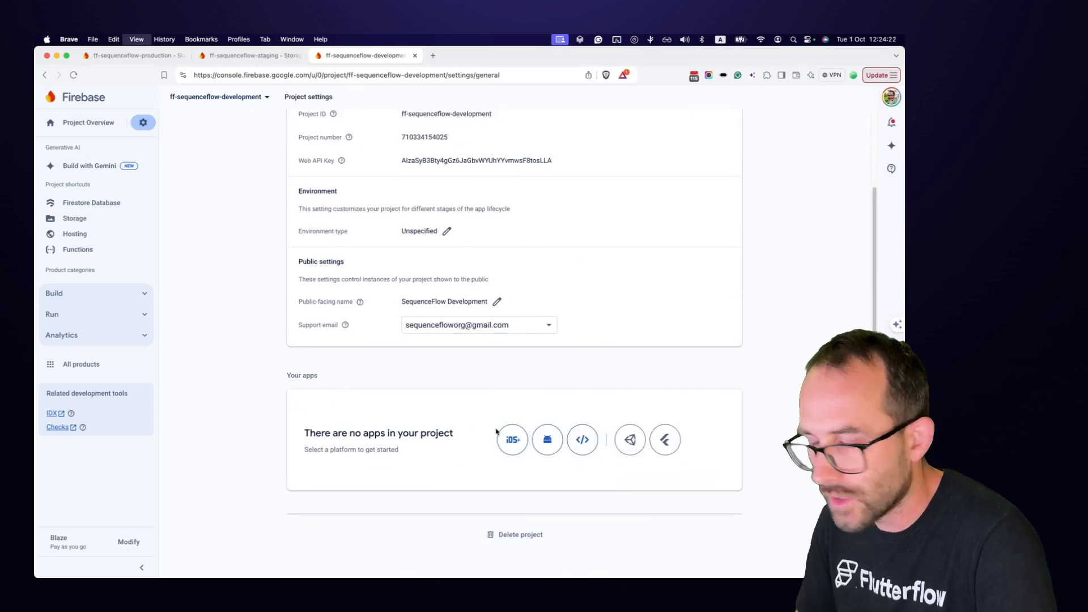
key(super+r)
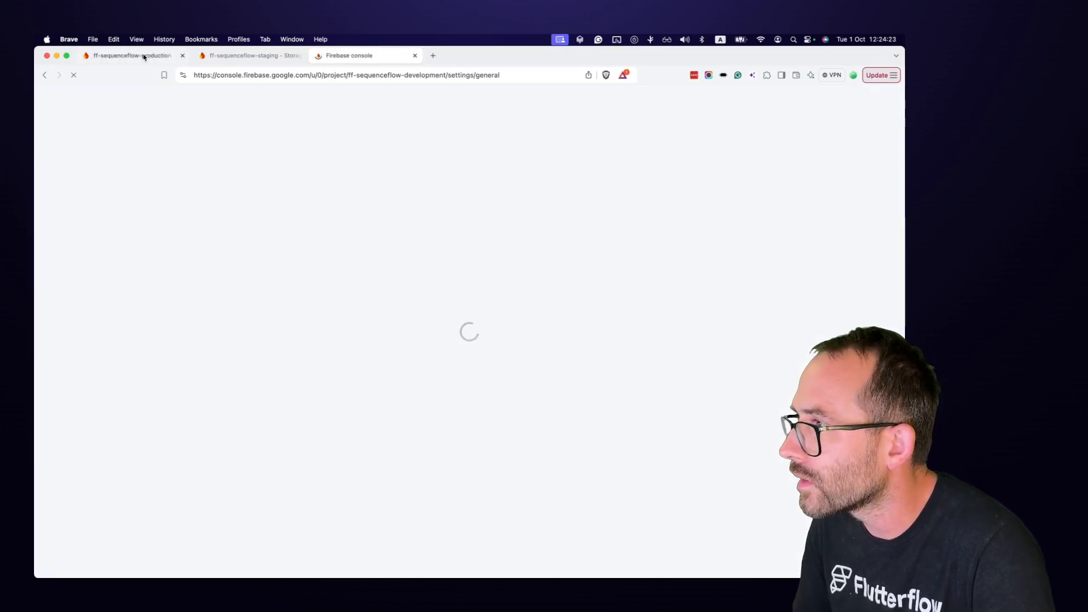
Open the ff-sequenceflow-production project settings, look for registered apps, and switch to FlutterFlow to check the Firebase setup status.
click(145, 55)
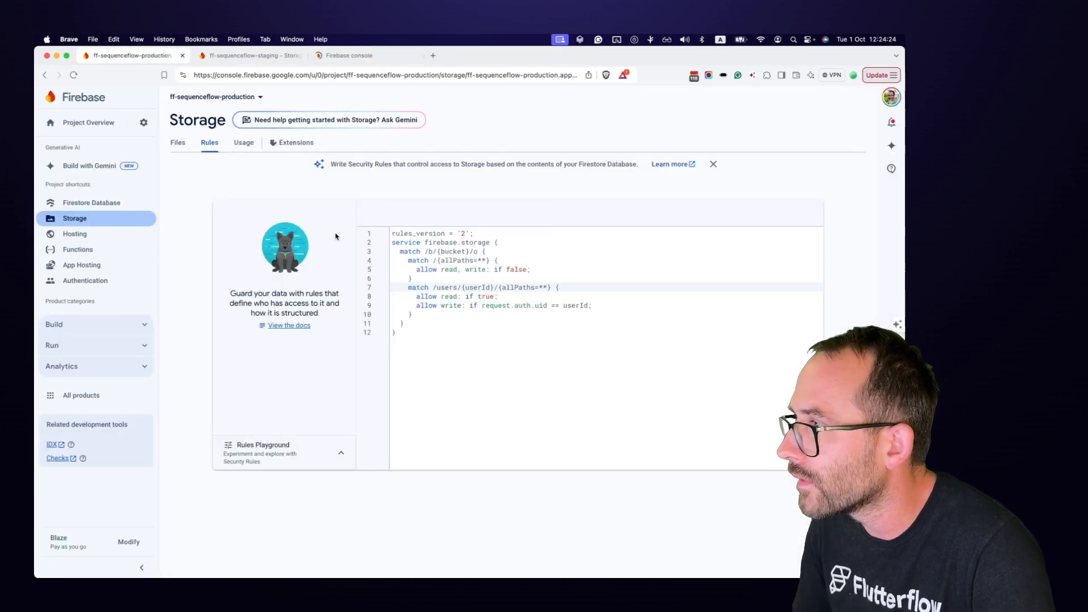
click(144, 122)
click(197, 126)
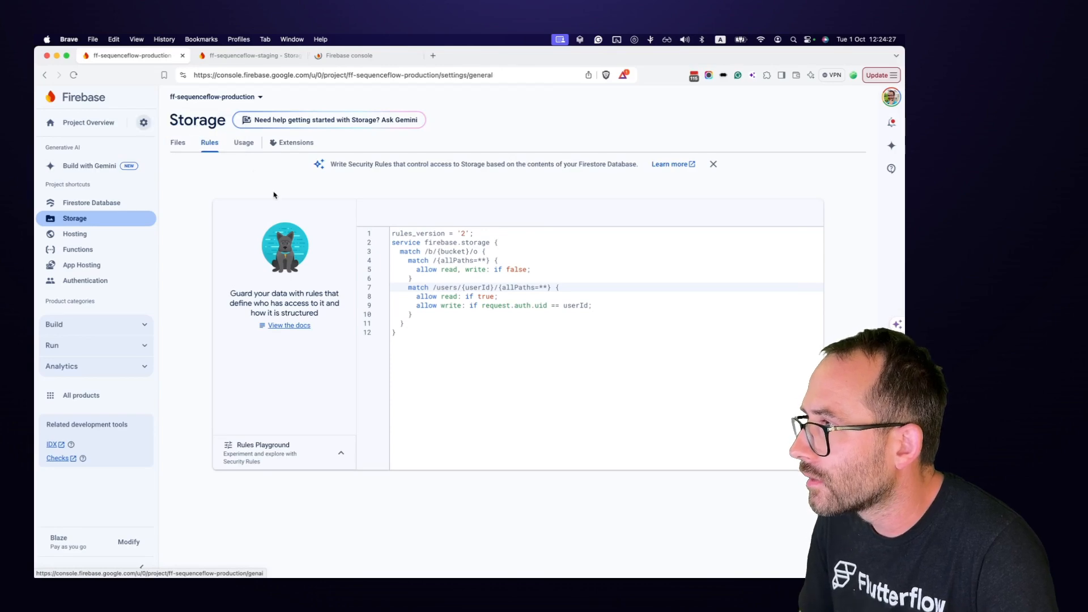
scroll(493, 403, down, 2)
scroll(493, 403, up, 3)
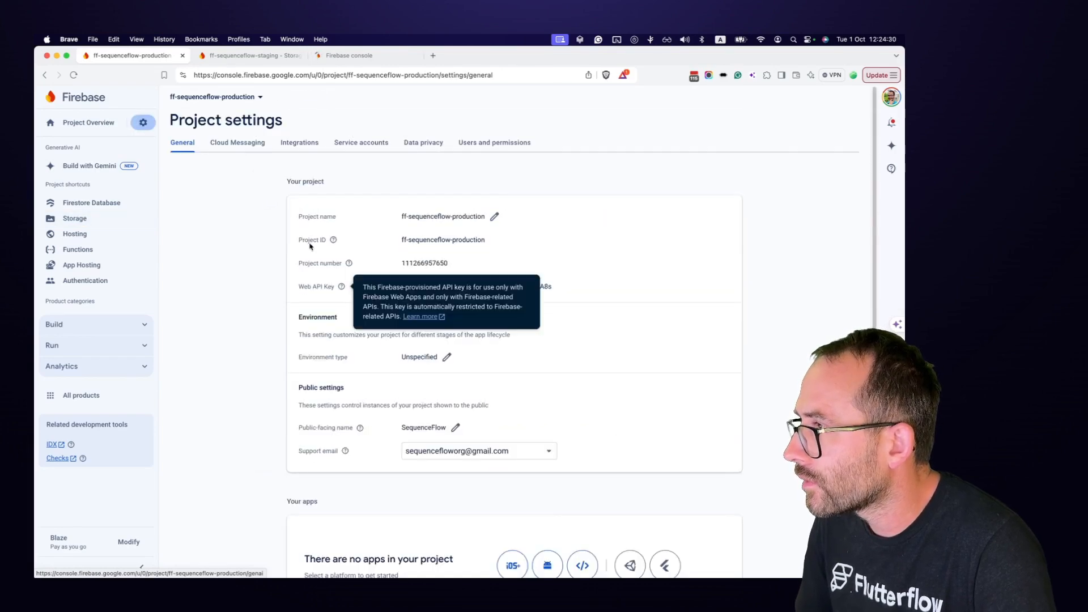
key(super+Tab)
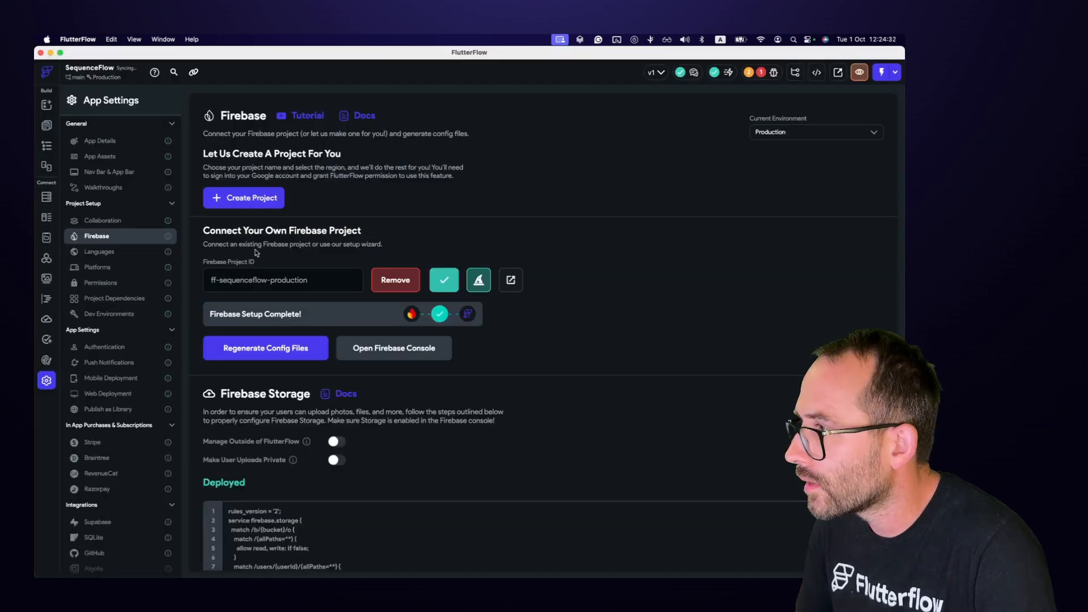
Switch to the Firebase console, reload the production project settings, and examine the registered apps and the Android app's SHA certificate fingerprints.
key(super+Tab)
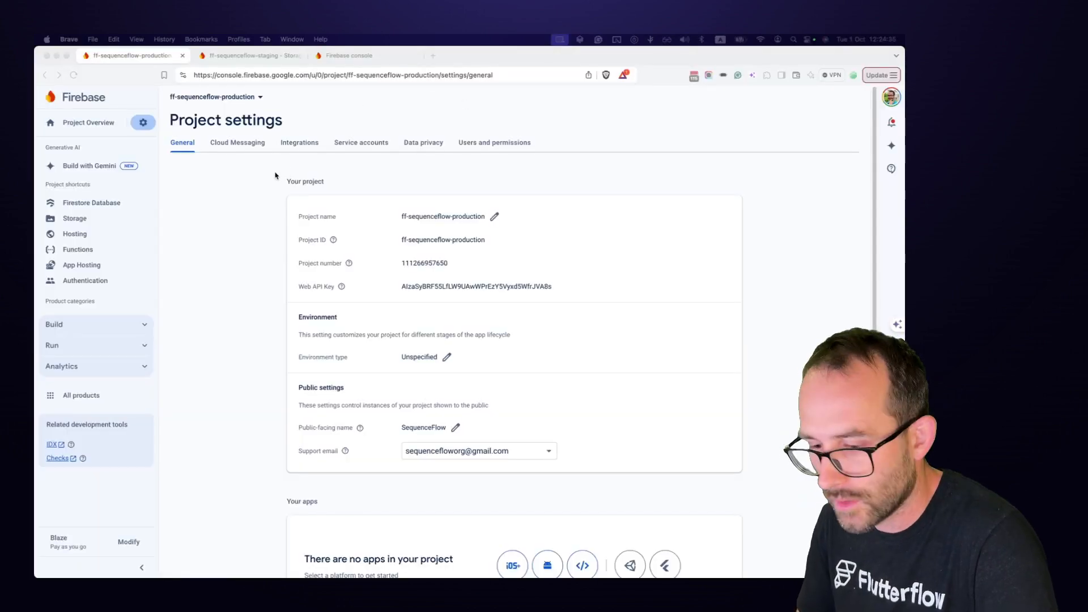
click(73, 75)
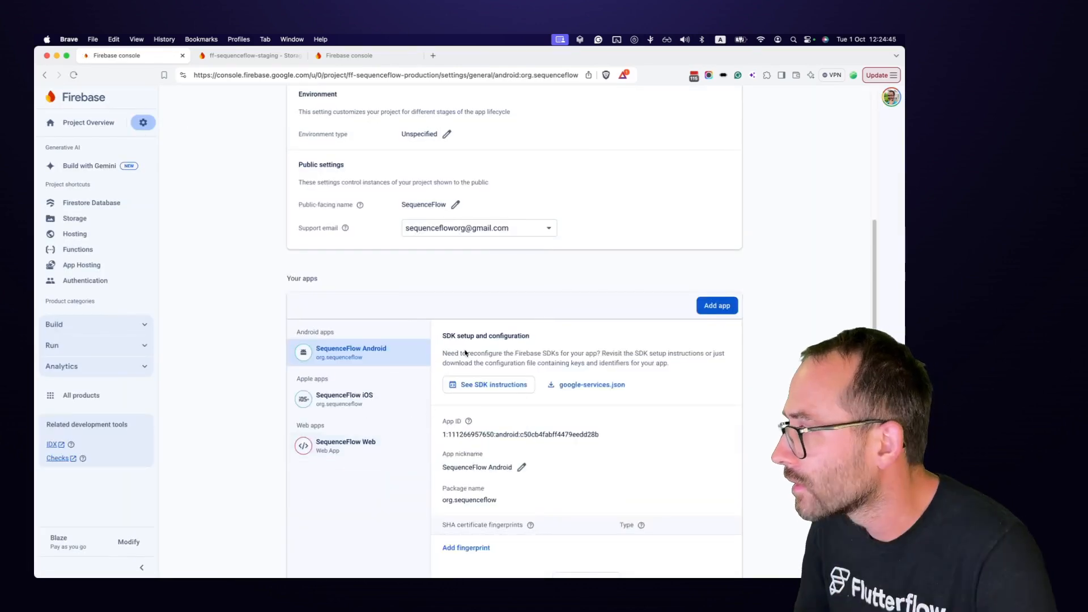
scroll(463, 435, down, 3)
scroll(501, 403, up, 5)
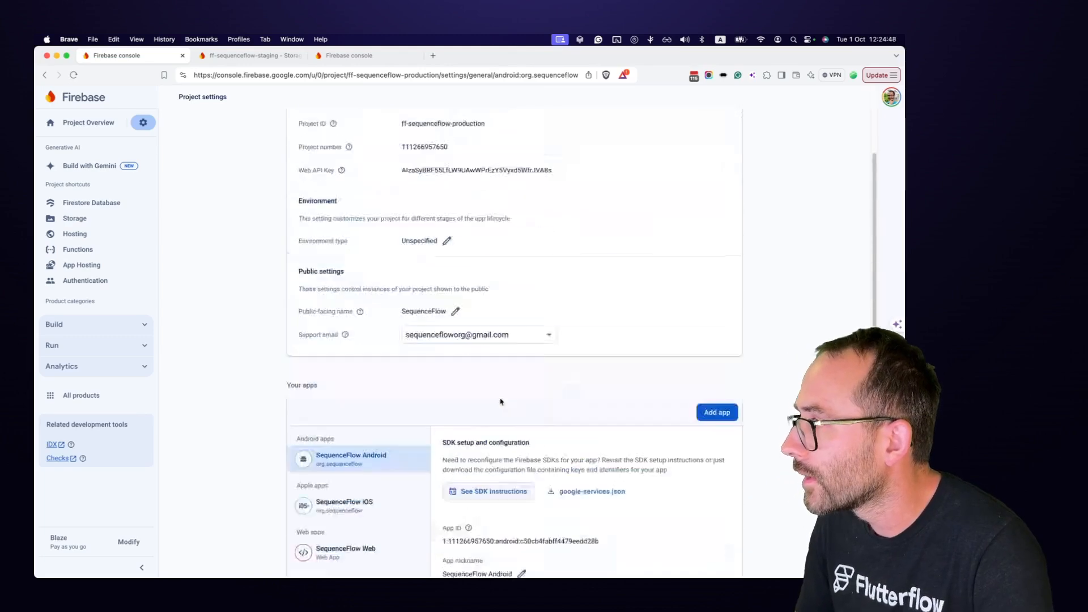
scroll(501, 403, down, 5)
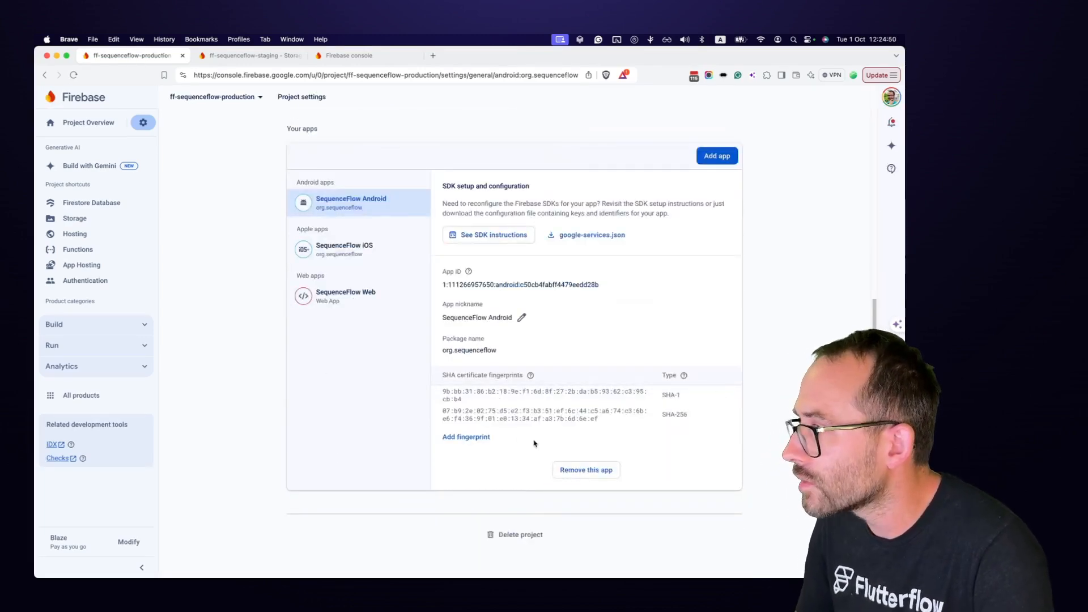
scroll(337, 241, up, 3)
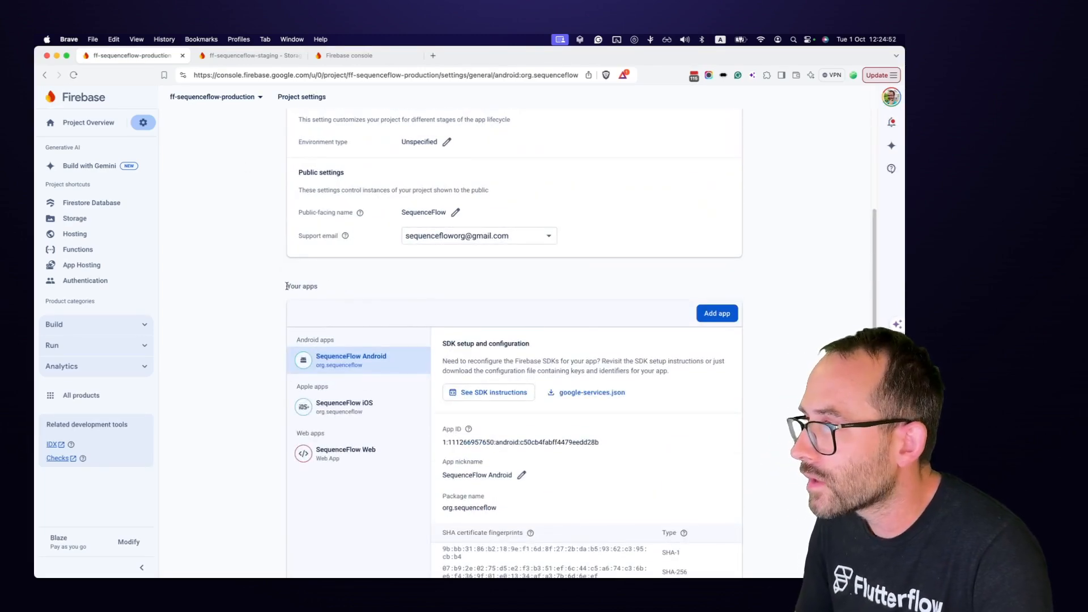
Switch to FlutterFlow, review the project's errors and warnings, and open the Firestore settings from the undeployed rules warning.
key(super+Tab)
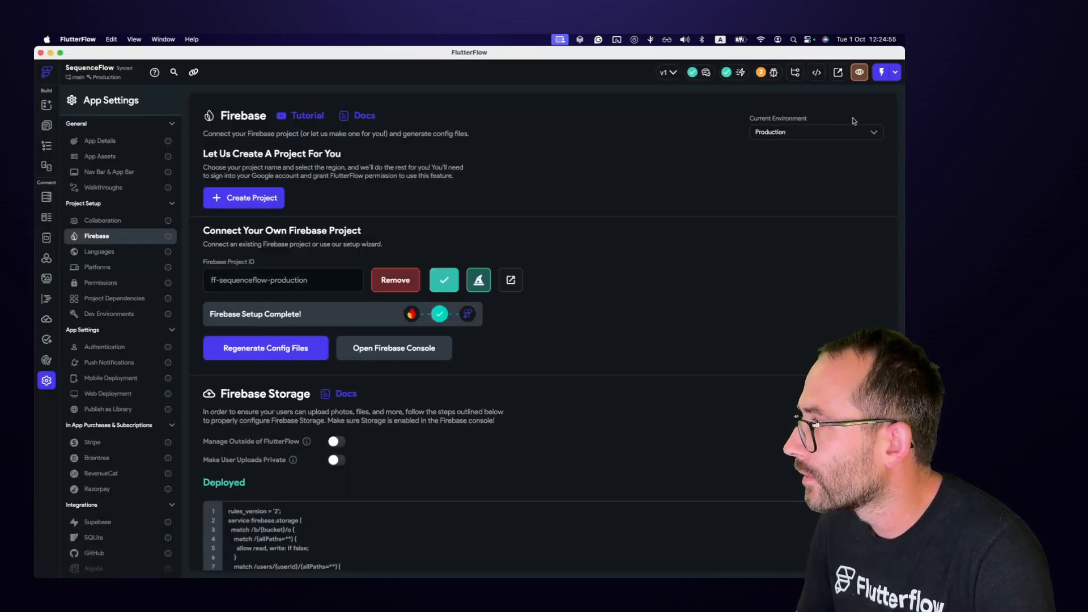
click(857, 132)
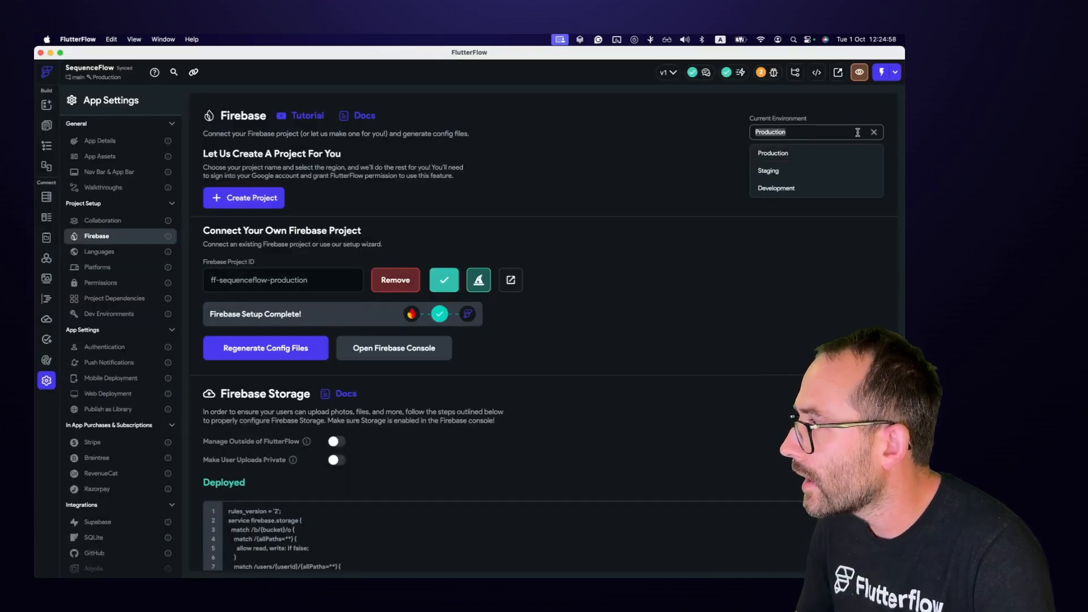
click(773, 72)
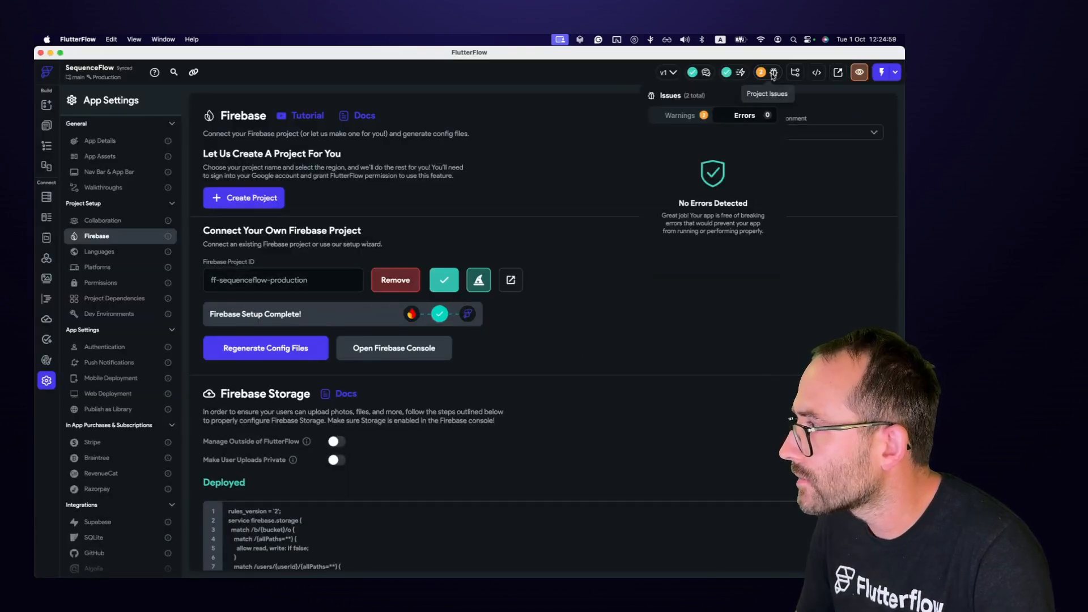
click(693, 116)
click(704, 148)
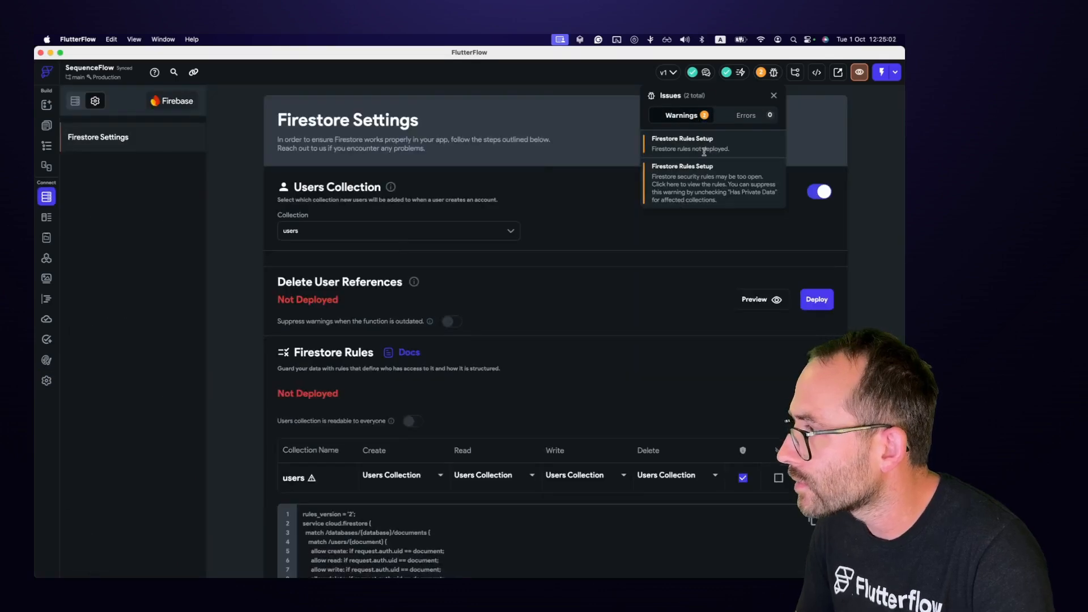
click(528, 258)
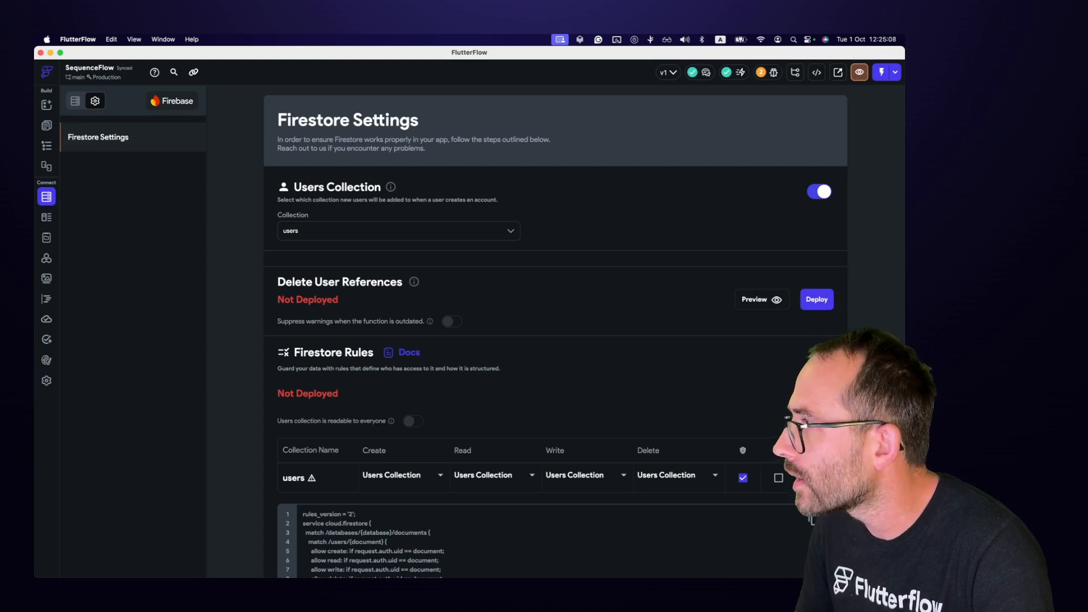
Check the current environment and deploy the Firestore rules to the production project.
mouse_move(119, 70)
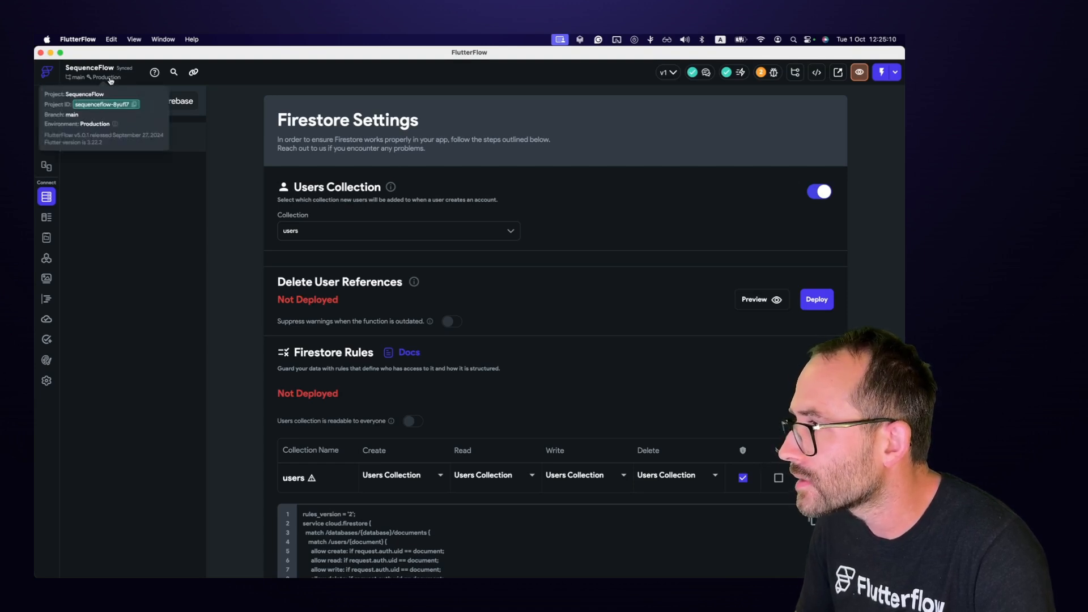
click(815, 393)
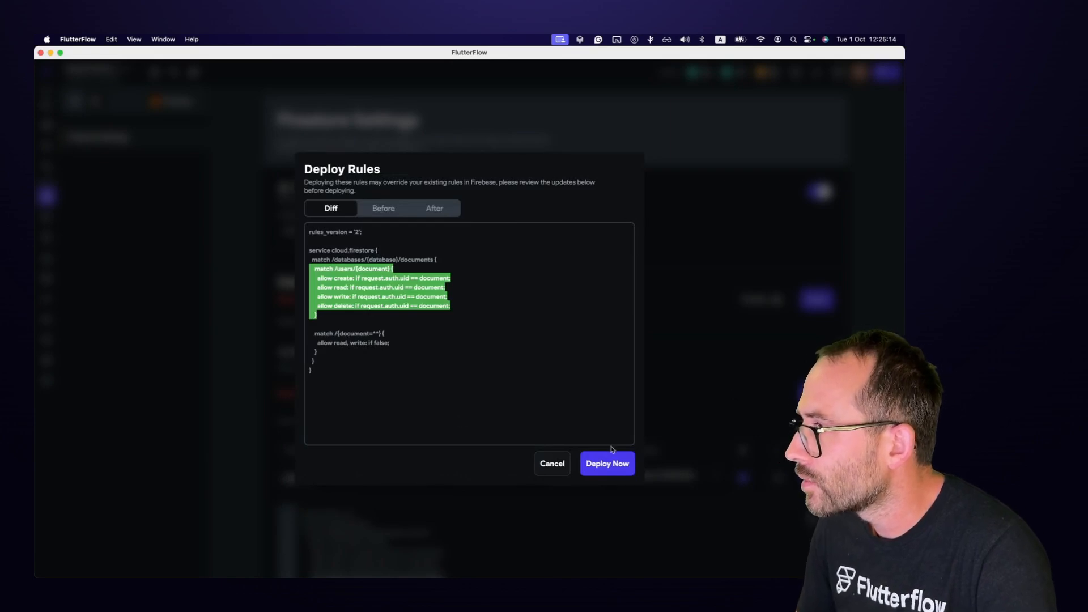
click(606, 463)
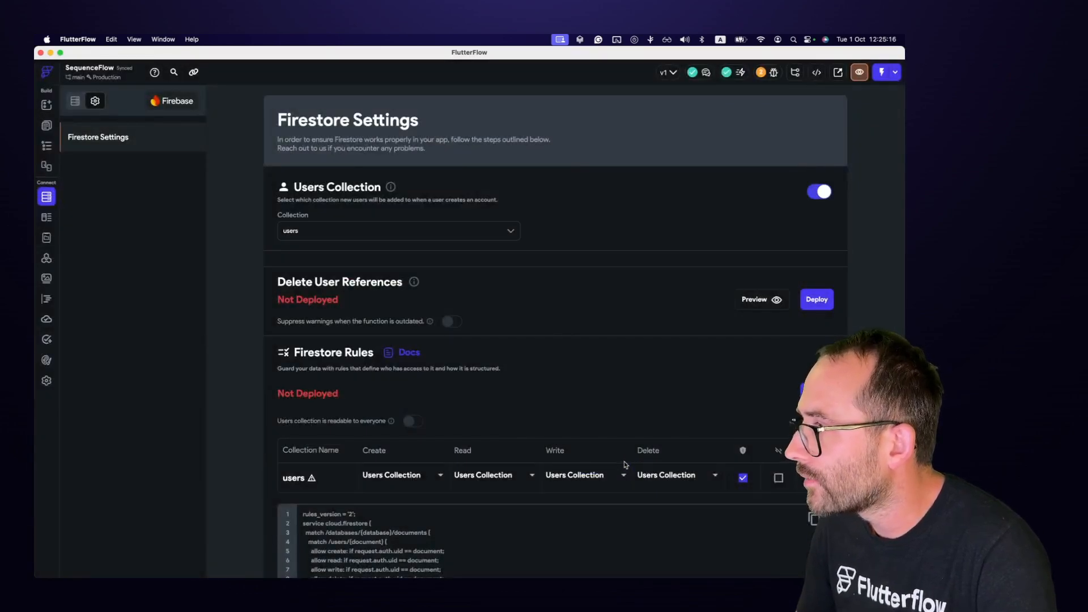
Switch to the Firebase console and examine the latest and previous Firestore rules versions of ff-sequenceflow-production.
key(super+Tab)
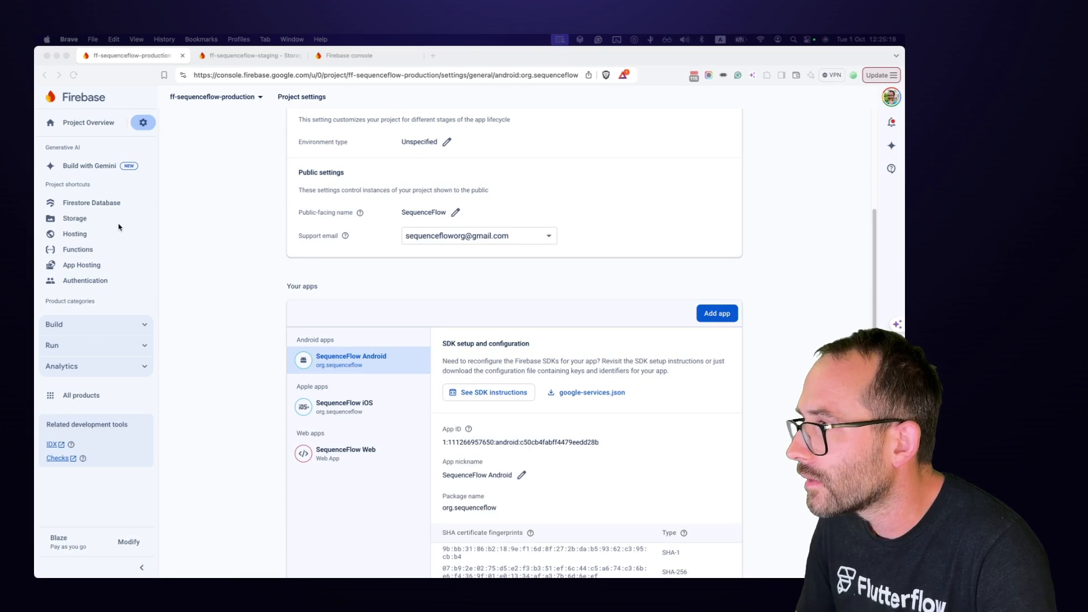
click(109, 201)
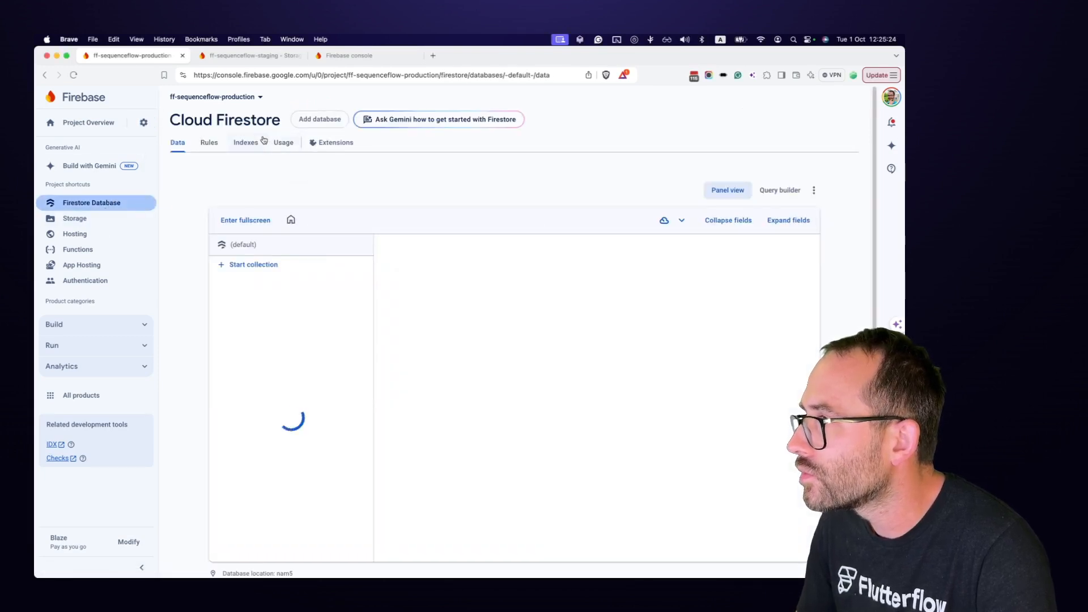
click(209, 145)
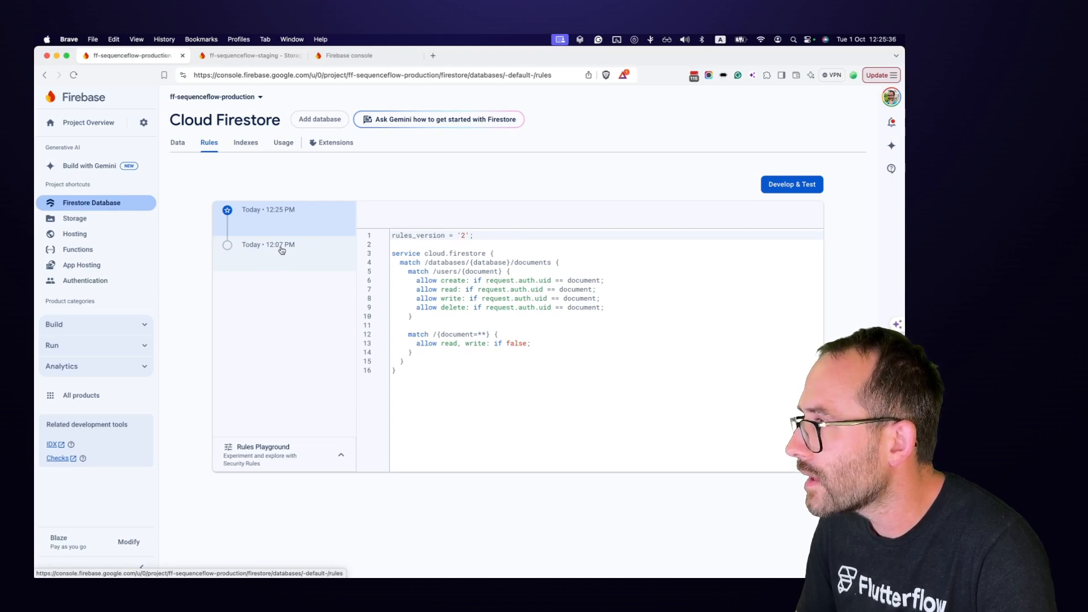
click(289, 244)
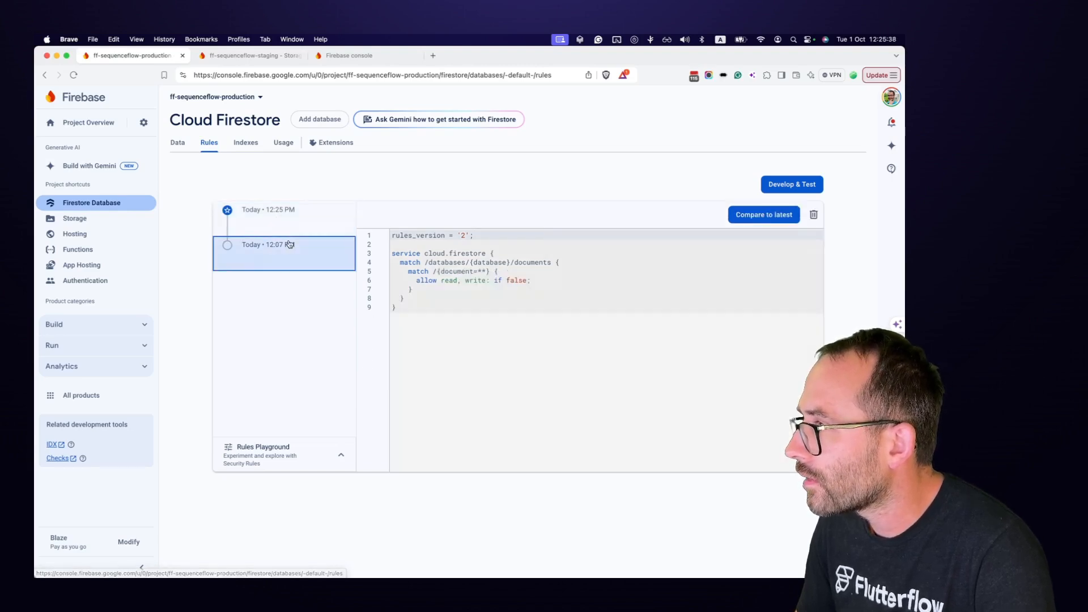
click(285, 216)
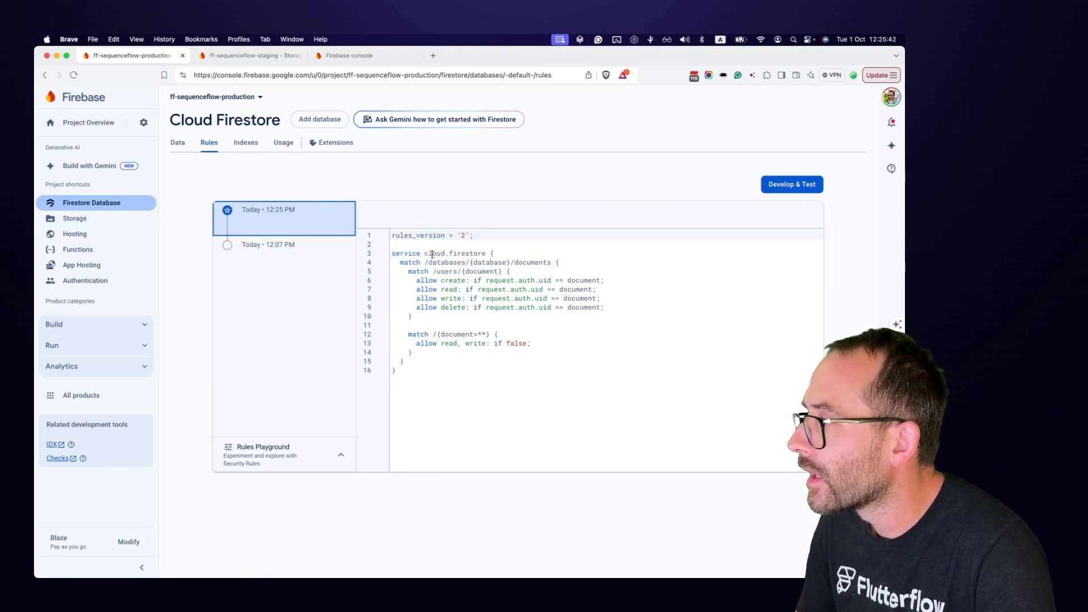
Open the Firestore databases of ff-sequenceflow-staging and ff-sequenceflow-development, and examine the staging project's Firestore rules.
click(263, 55)
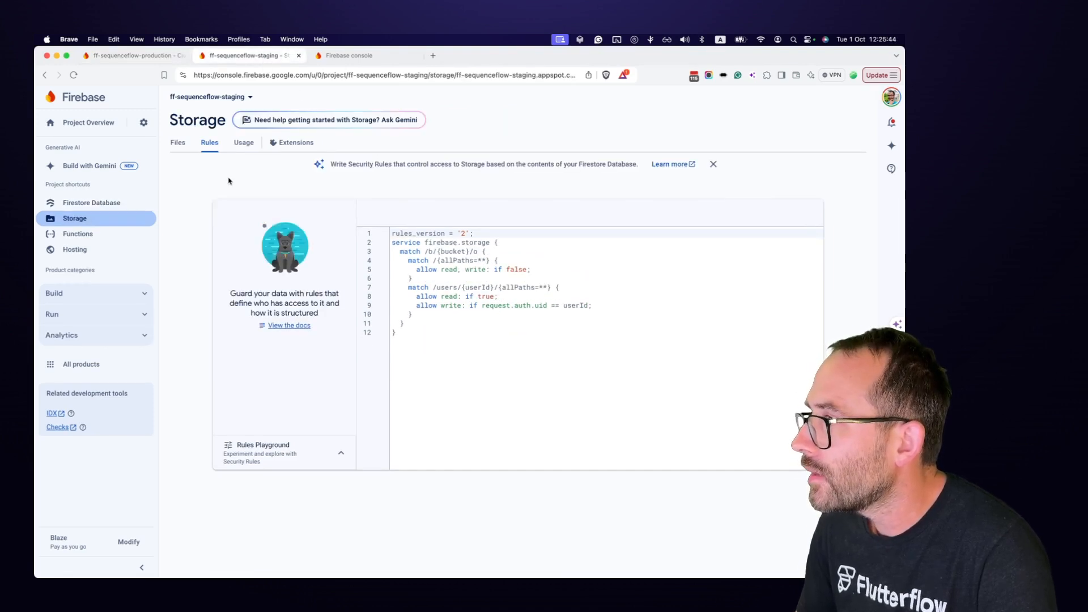
click(100, 207)
key(ctrl+Tab)
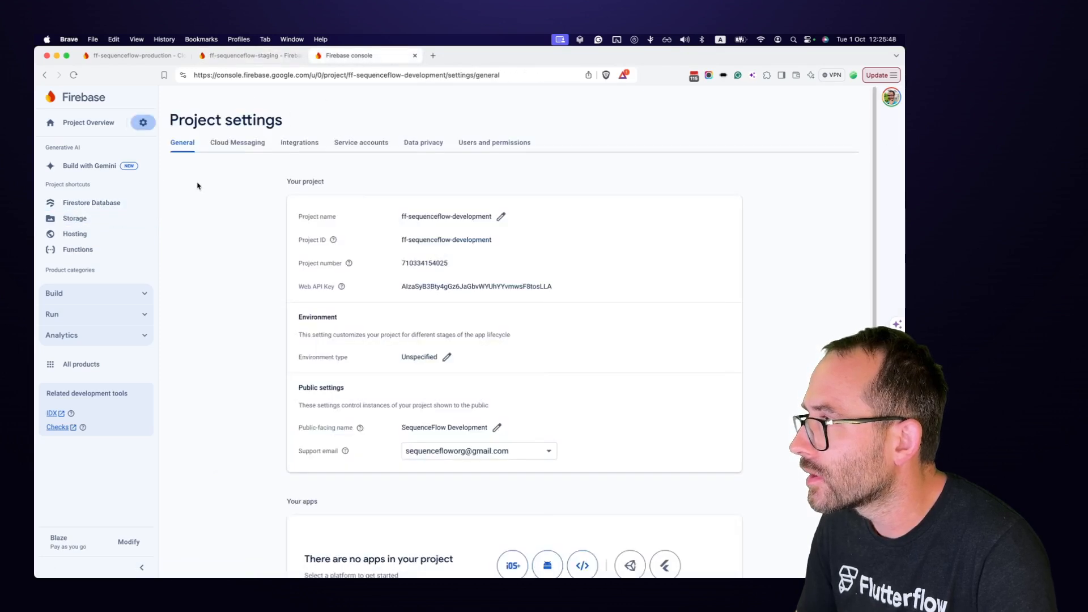
click(104, 208)
click(244, 55)
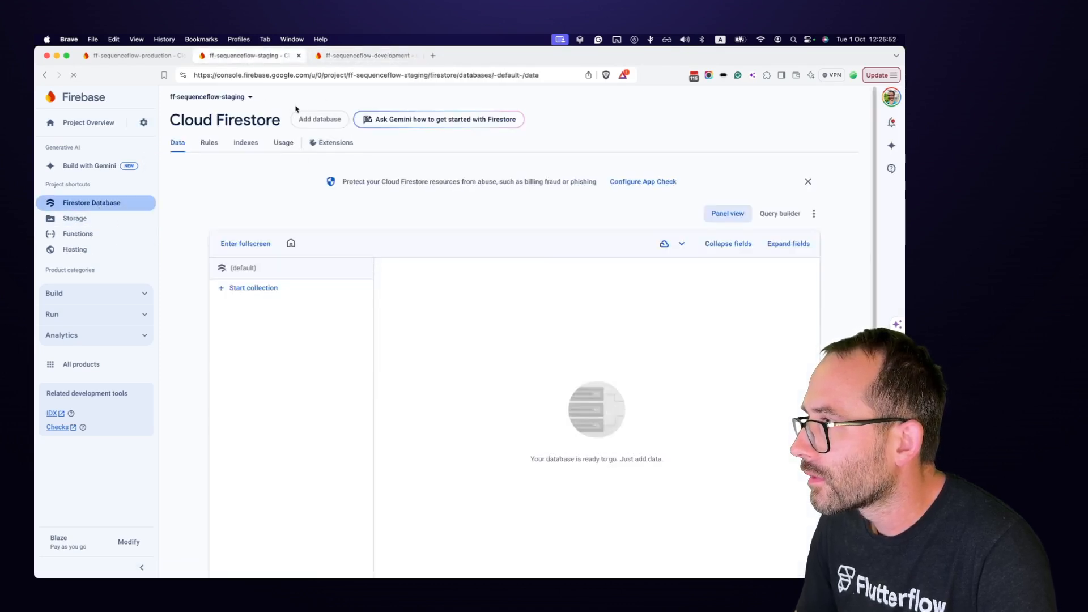
click(213, 145)
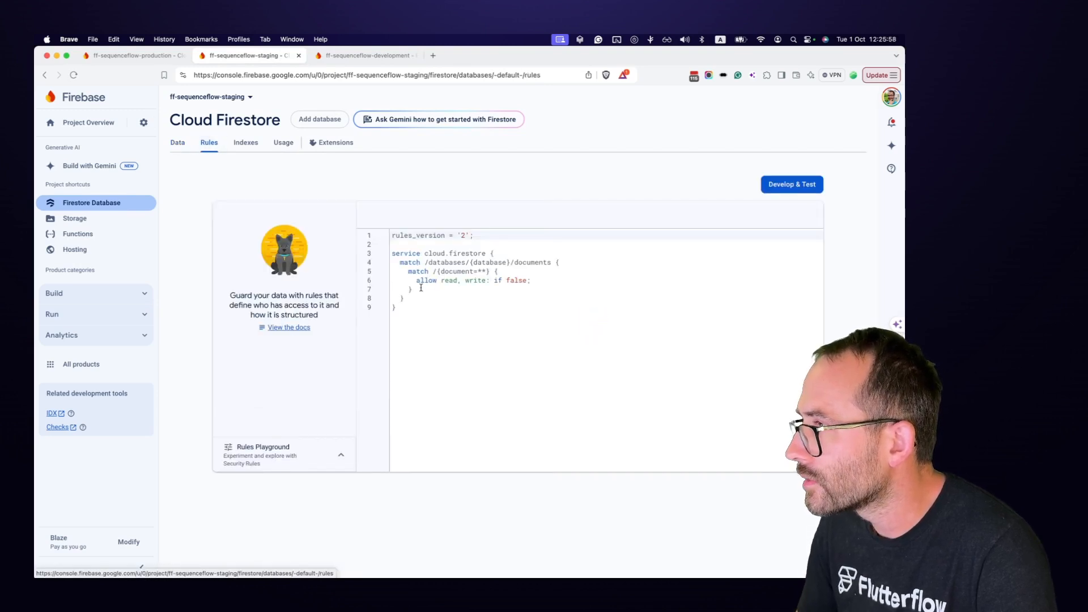
Switch to FlutterFlow and change the current environment to Staging in the project's Firebase settings.
key(super+Tab)
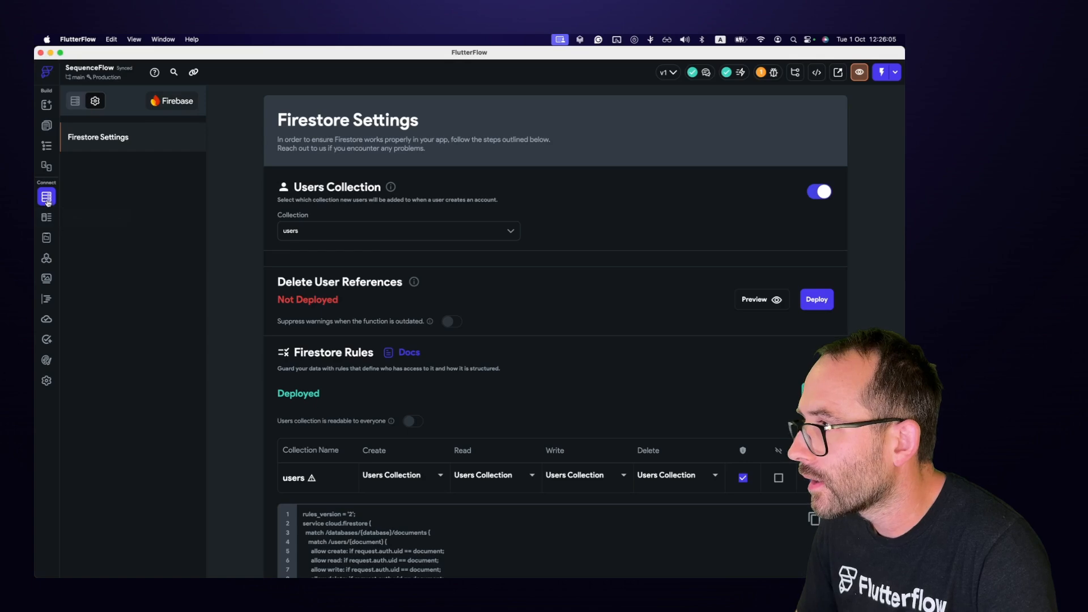
click(74, 104)
click(94, 101)
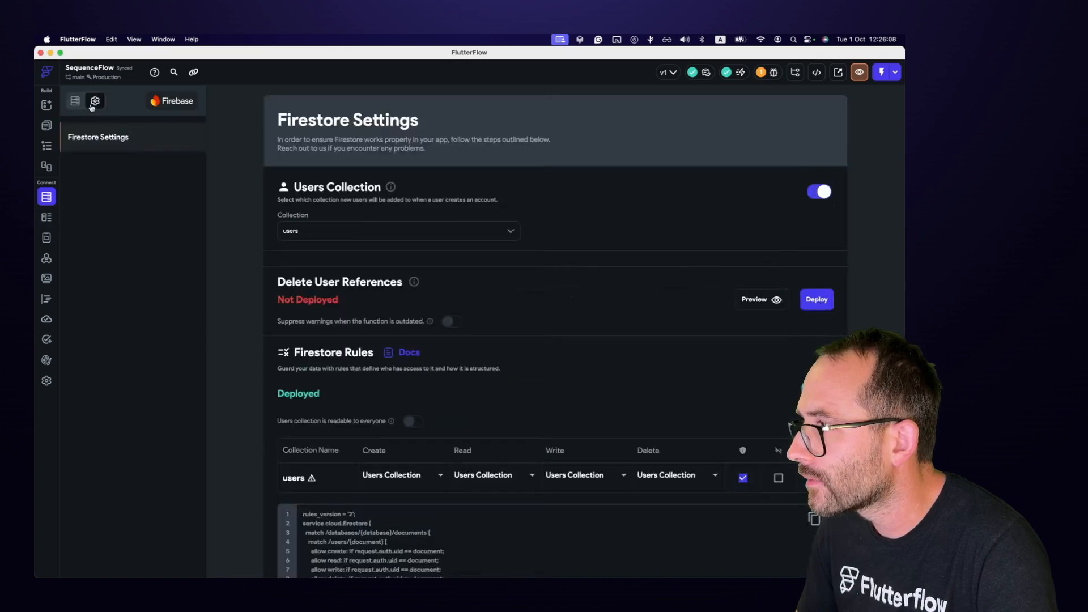
click(46, 380)
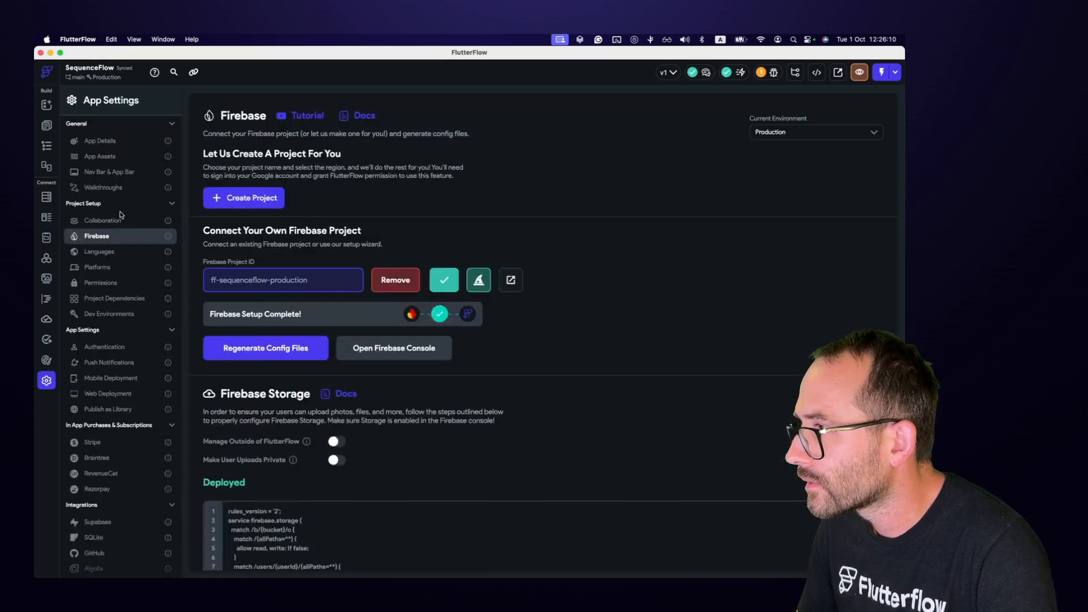
click(833, 132)
click(808, 175)
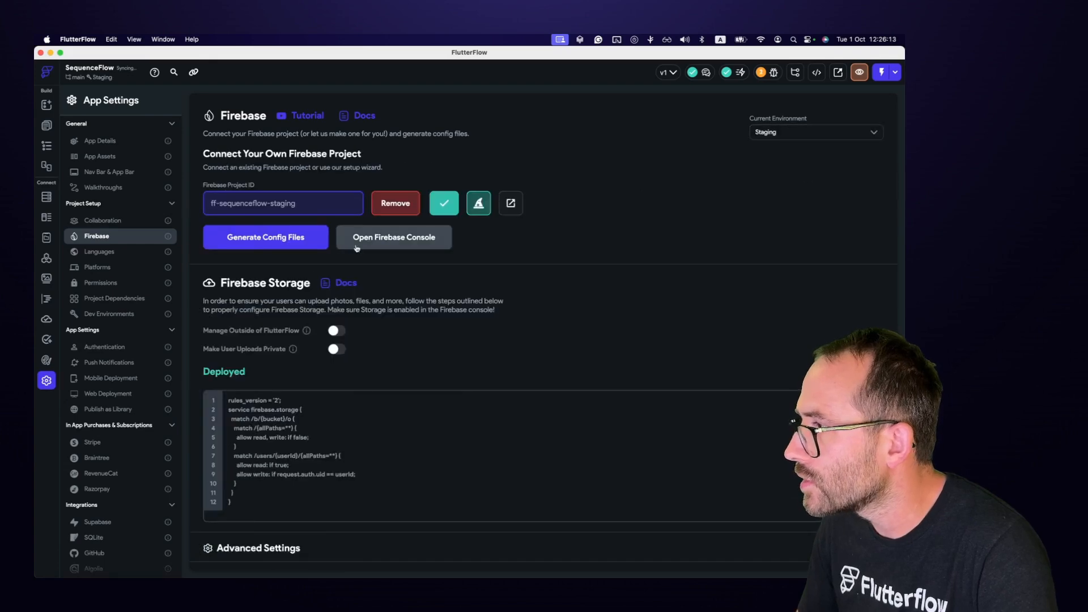
Start generating the staging Firebase config files, set the package name to org.sequenceflow.staging, and begin editing the project nickname.
click(288, 243)
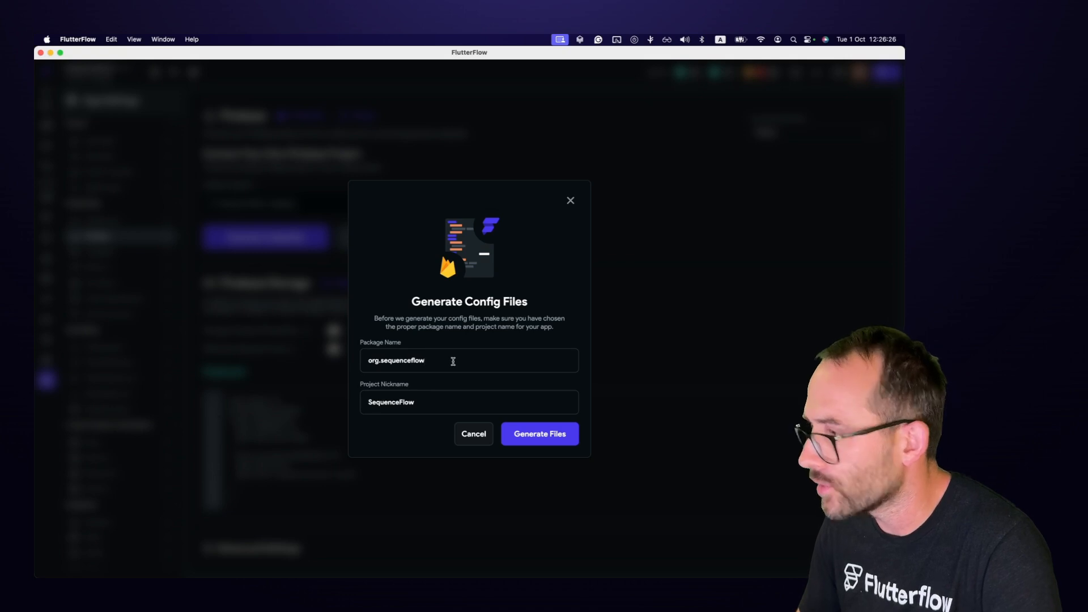
text(.s)
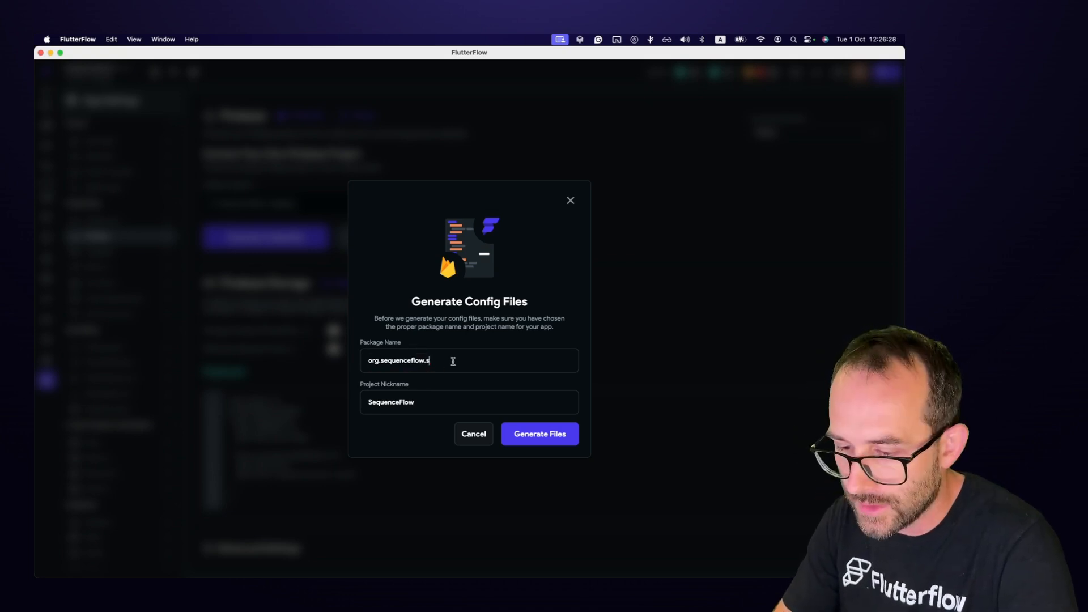
text(taging)
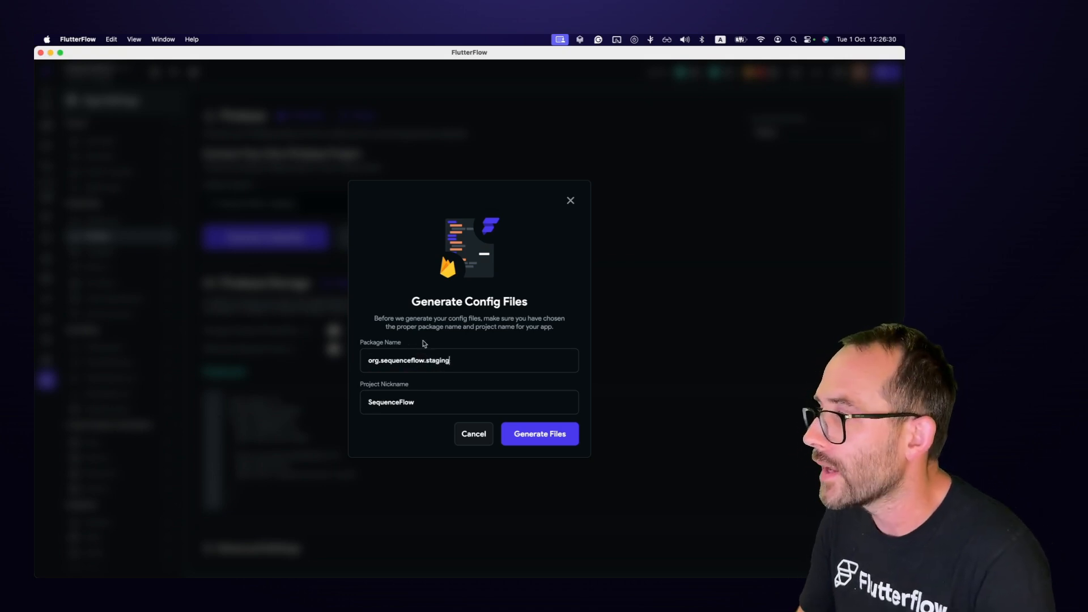
click(439, 406)
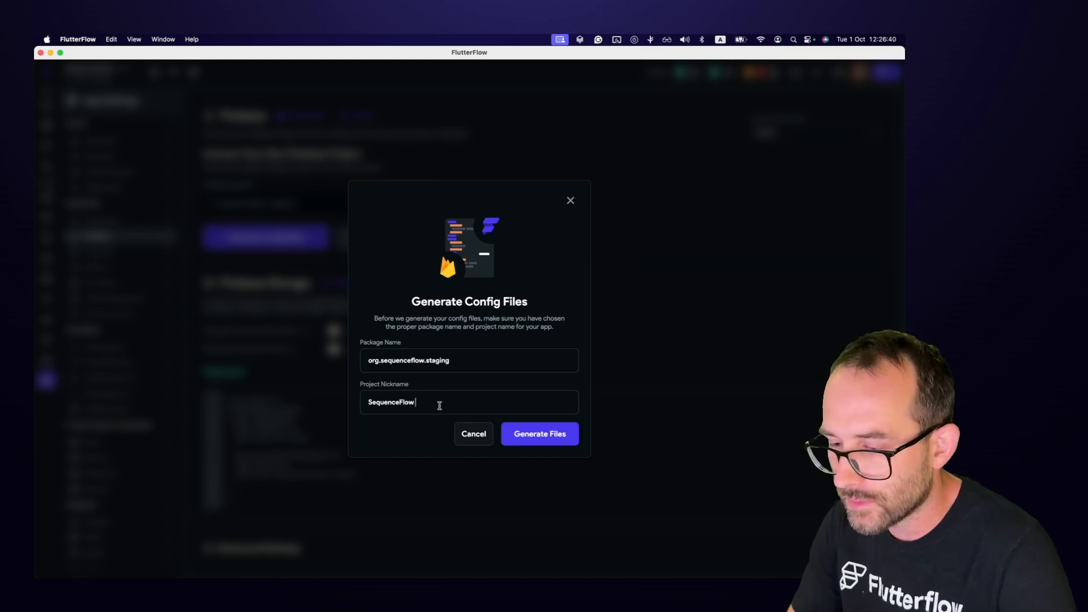
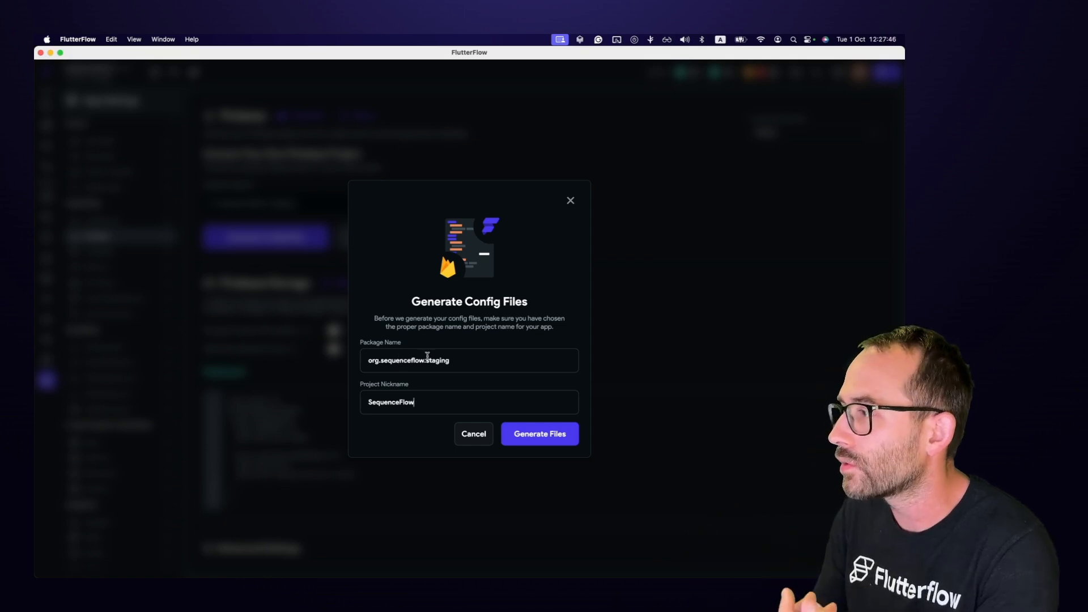
Generate the staging config files with the nickname SequenceFlow, then reload ff-sequenceflow-staging's Firestore rules in the Firebase console.
click(552, 439)
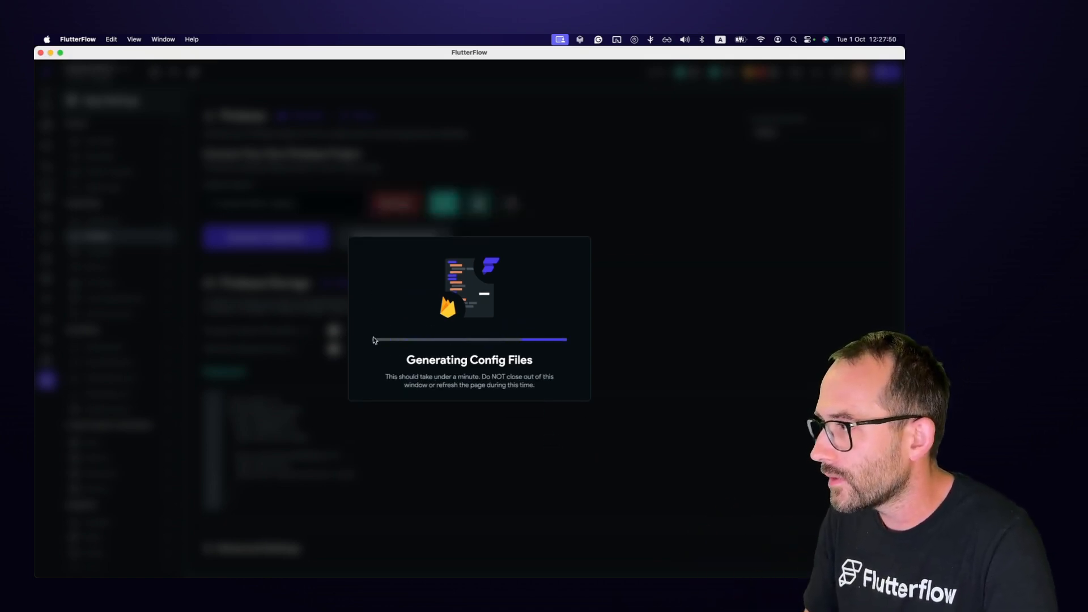
key(super+Tab)
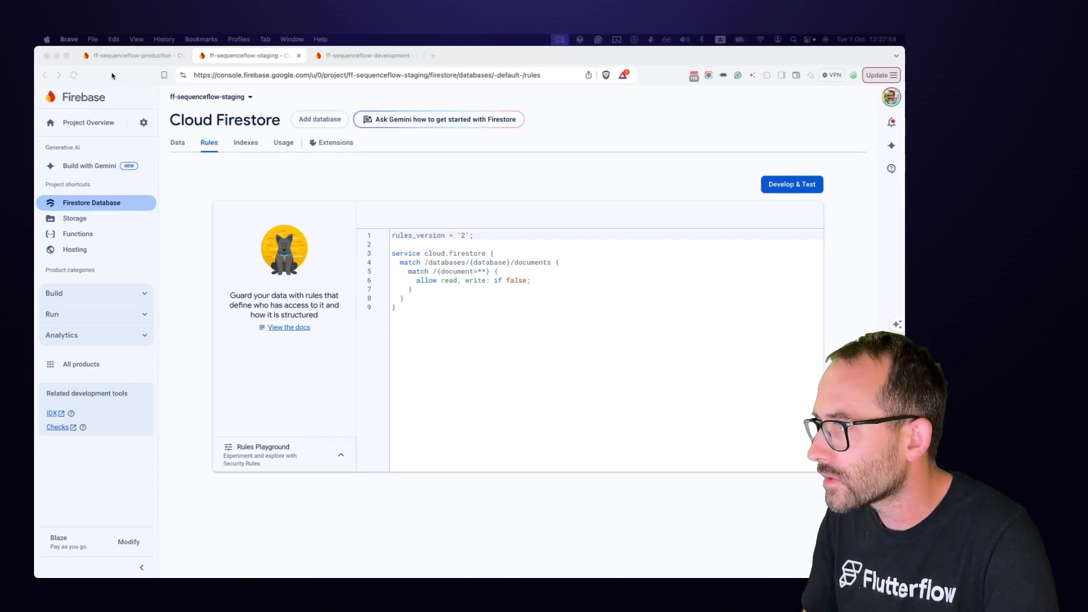
click(75, 75)
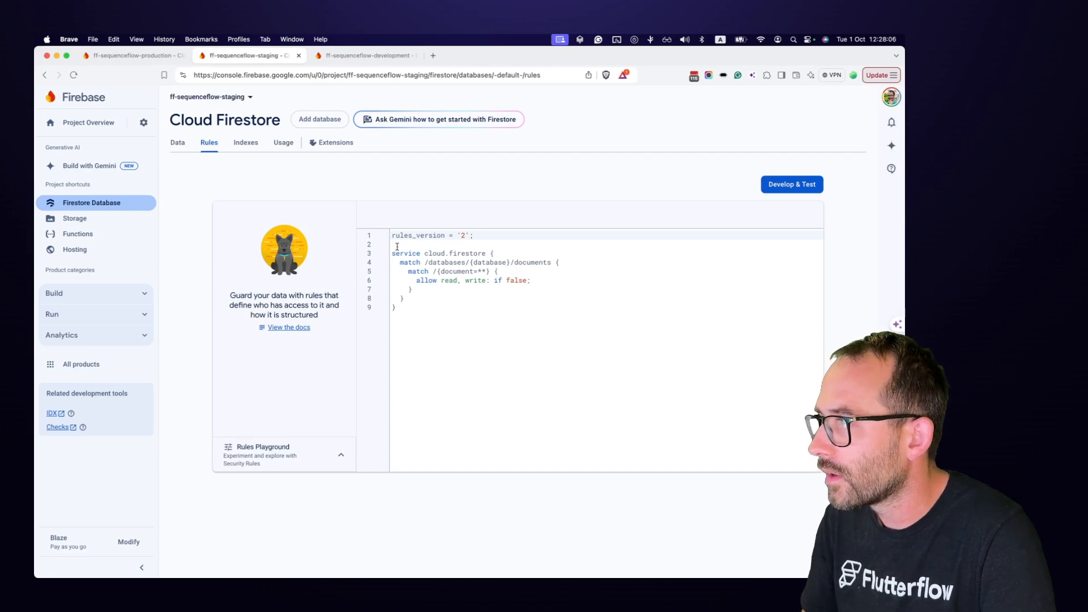
Switch to FlutterFlow and deploy the Firestore rules for the Staging environment from the Firestore settings.
key(super+Tab)
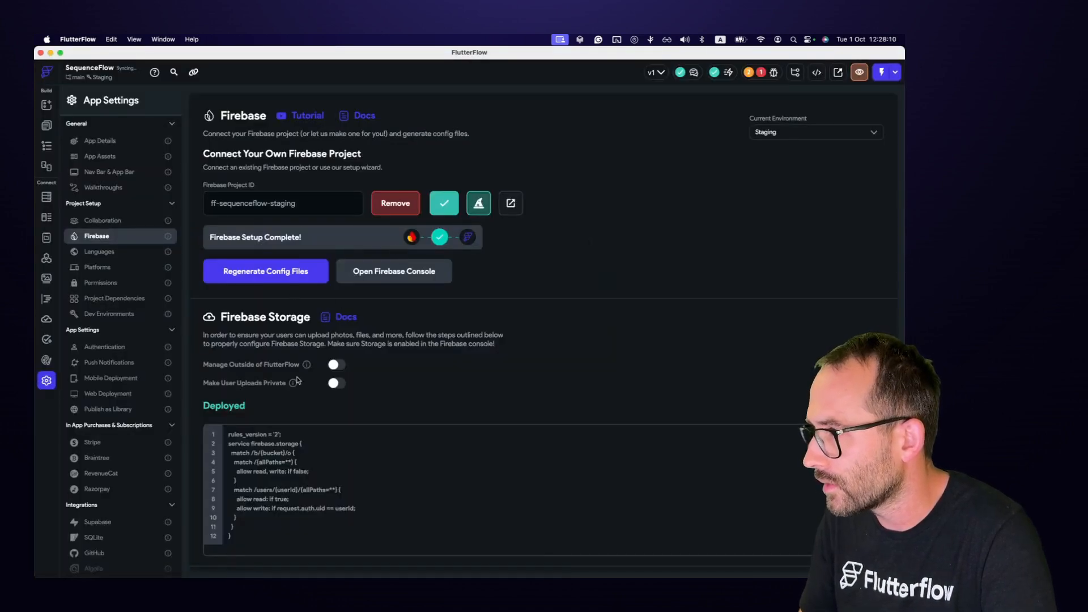
click(49, 200)
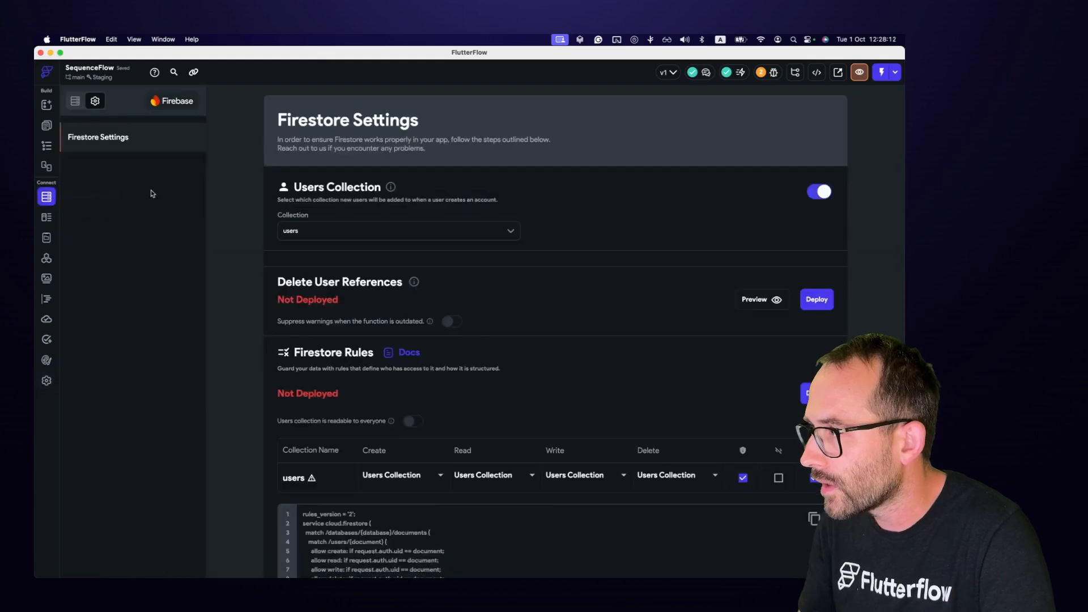
click(816, 392)
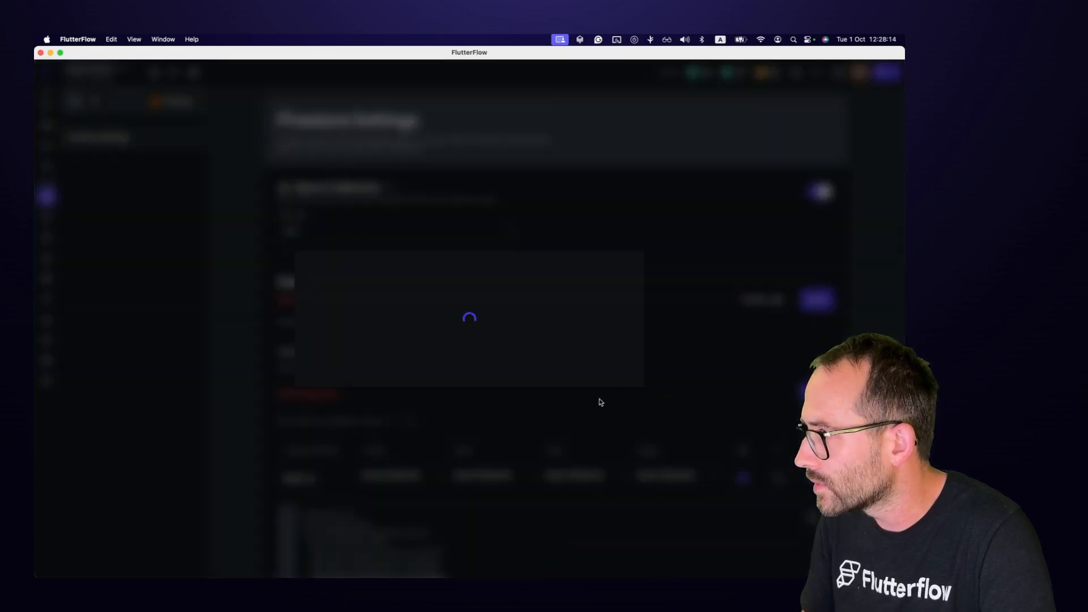
click(605, 461)
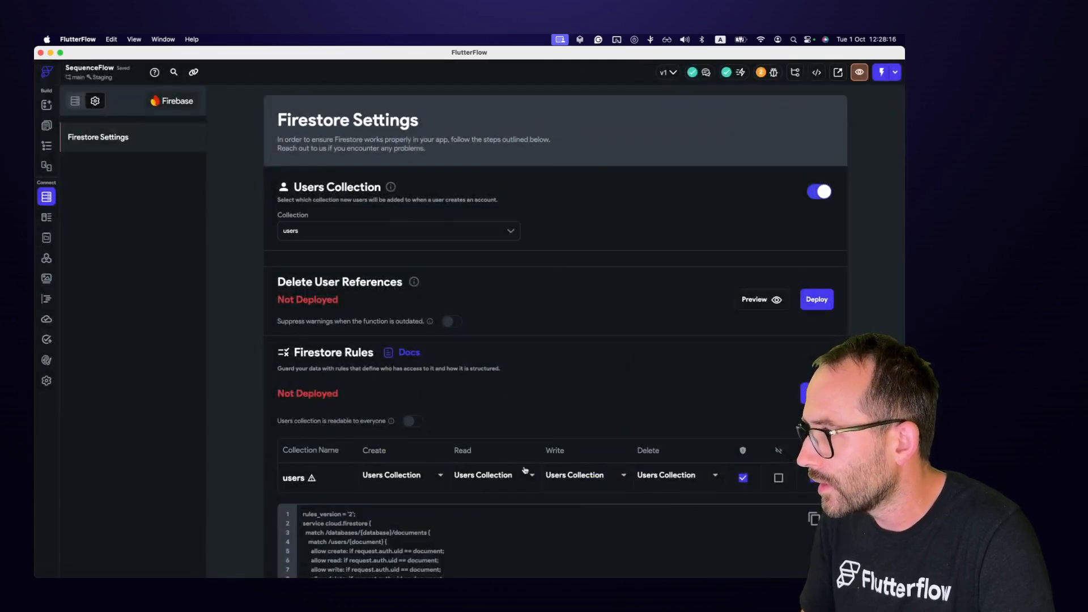
Switch to the Firebase console, reload the staging Firestore rules, and examine the project's Android, iOS and web apps.
key(super+Tab)
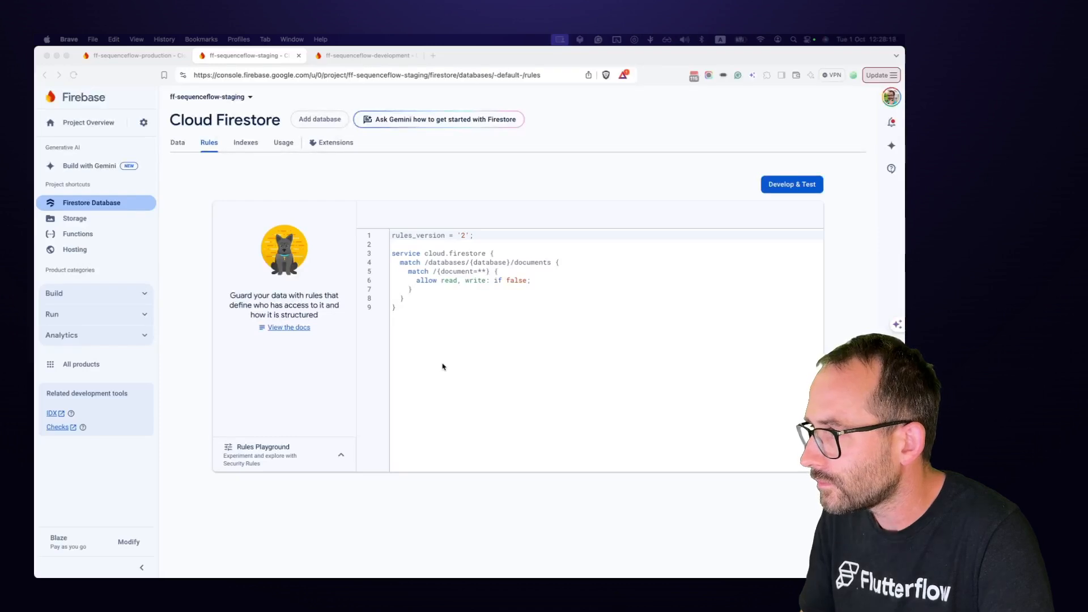
click(74, 75)
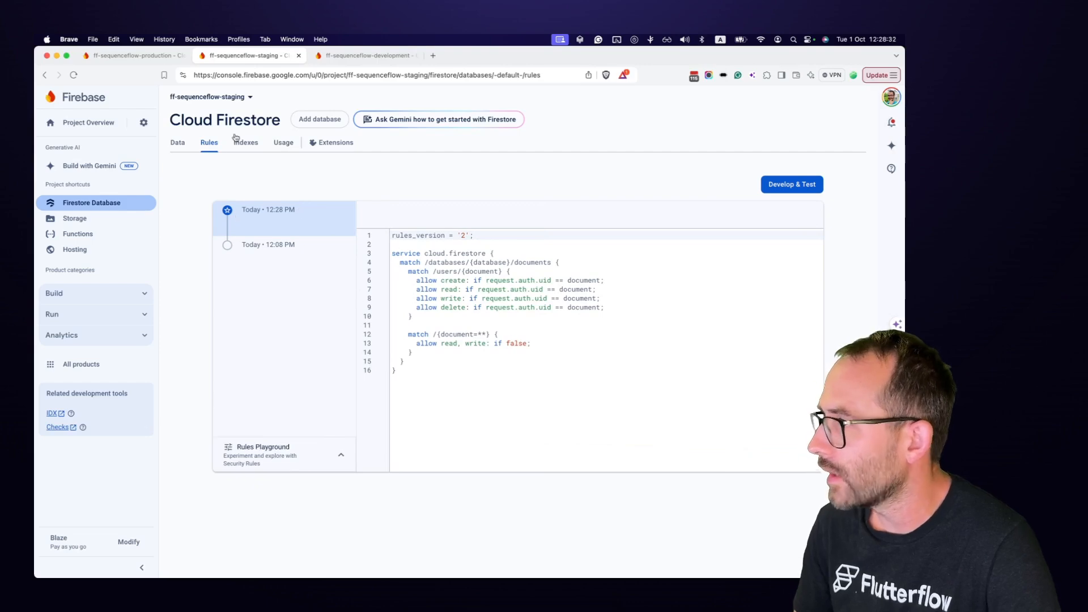
click(141, 124)
click(195, 126)
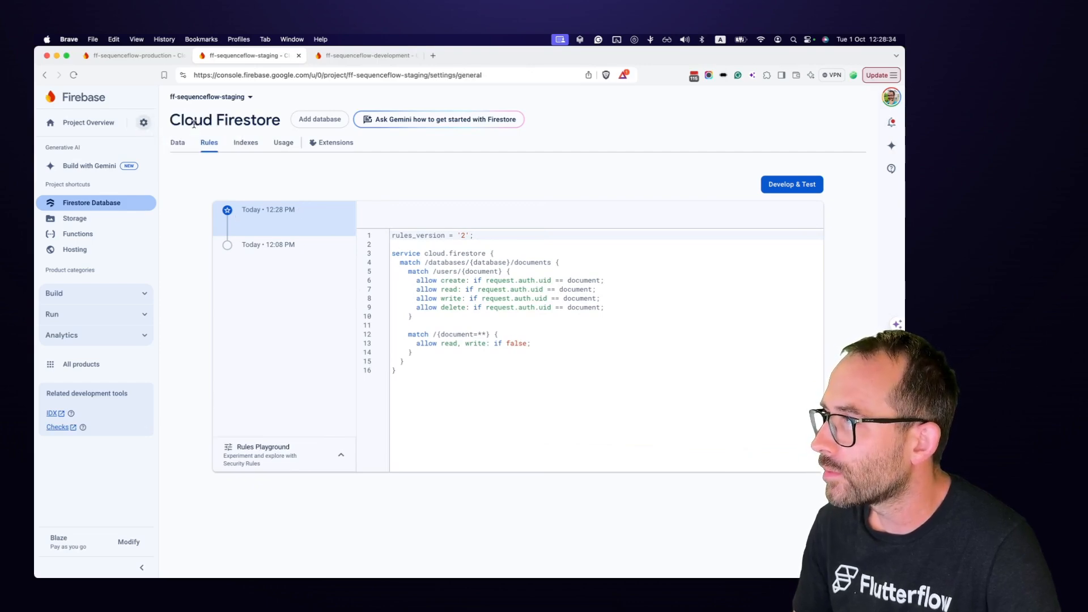
scroll(352, 388, down, 7)
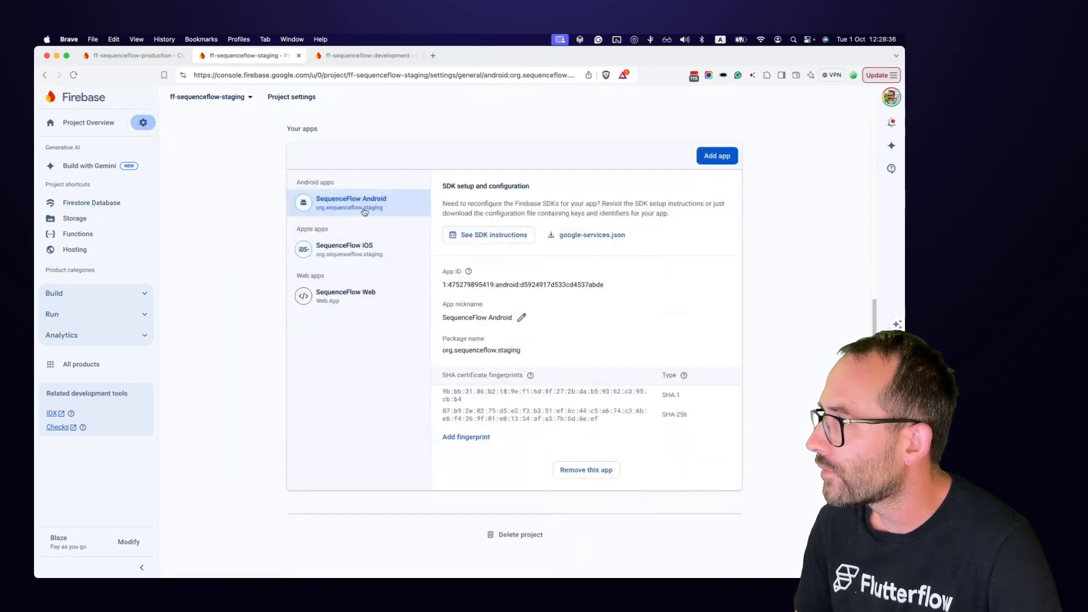
click(358, 257)
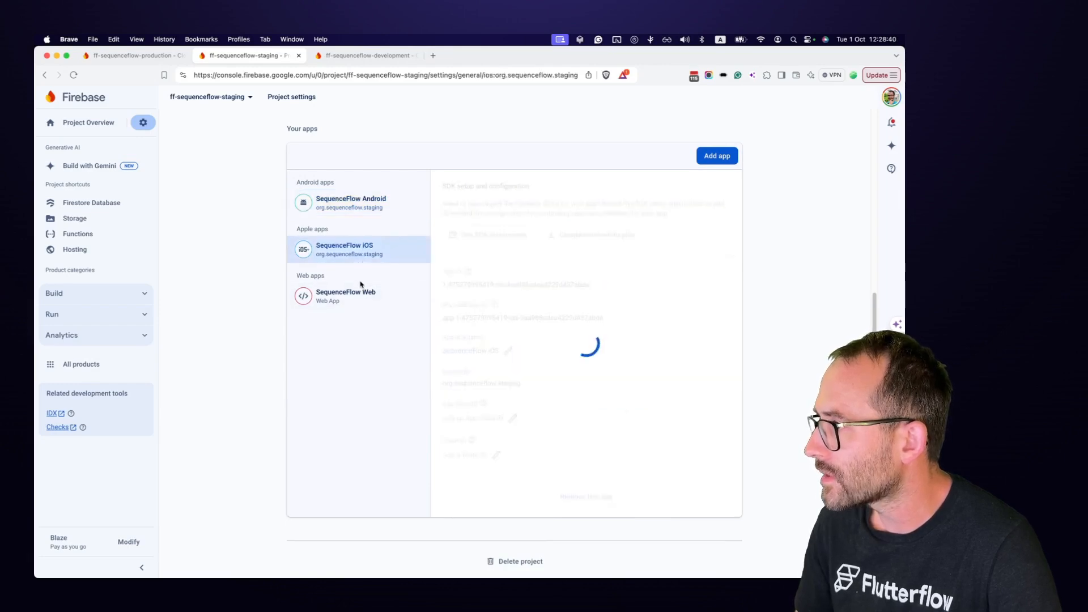
click(359, 300)
scroll(354, 386, down, 3)
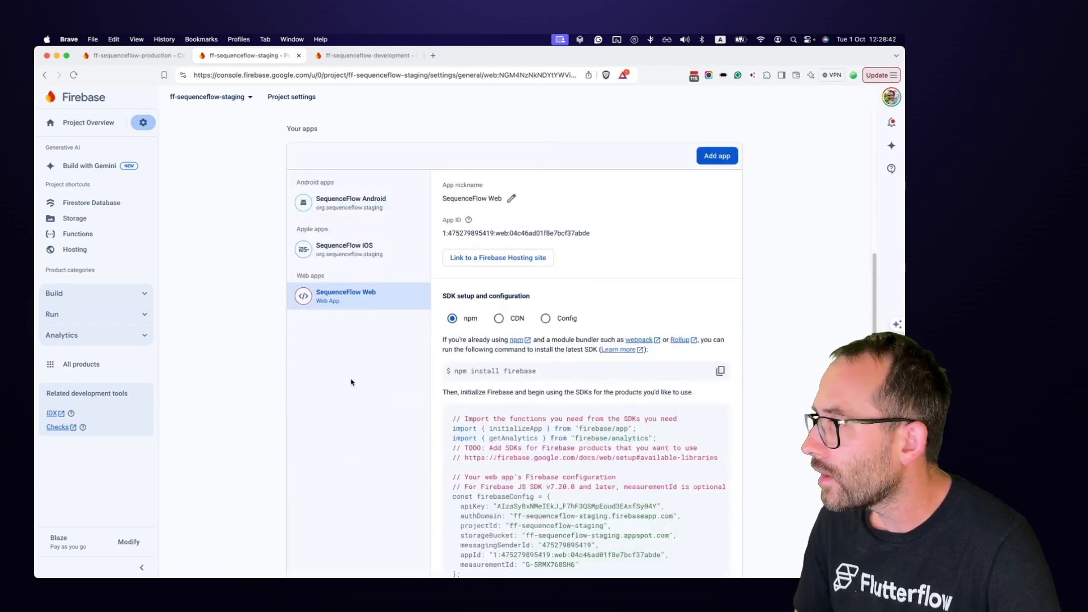
click(376, 205)
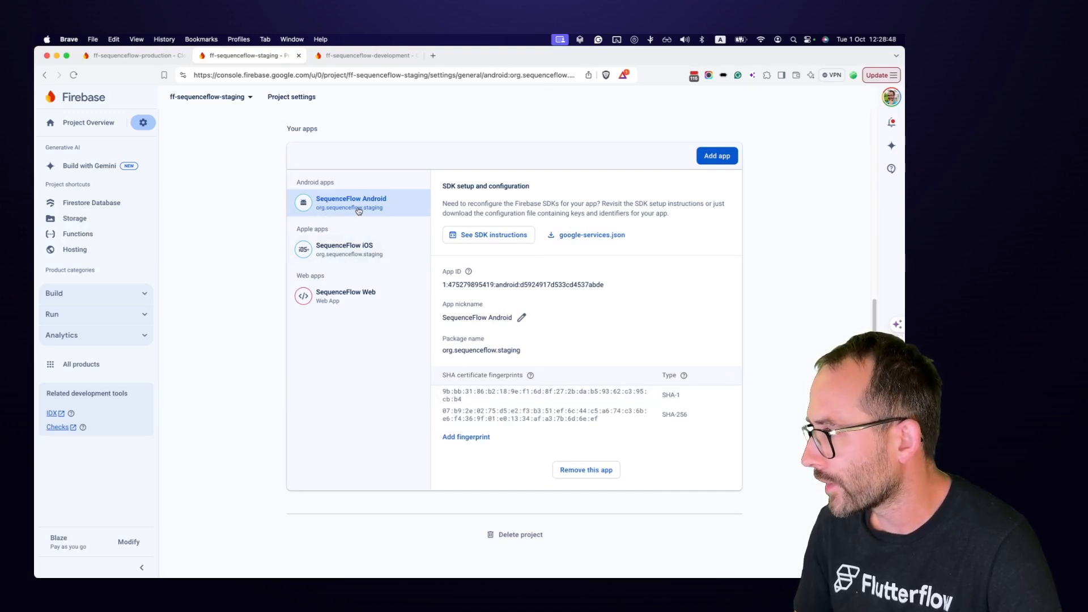
Open the project settings of ff-sequenceflow-production, and review the general settings and apps of ff-sequenceflow-staging.
click(171, 57)
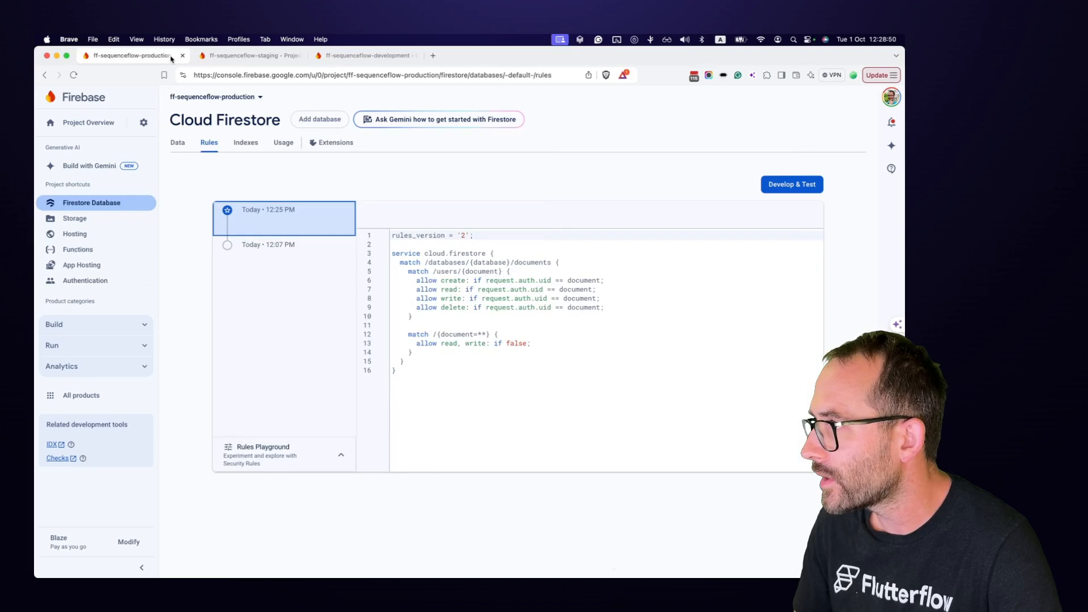
click(144, 123)
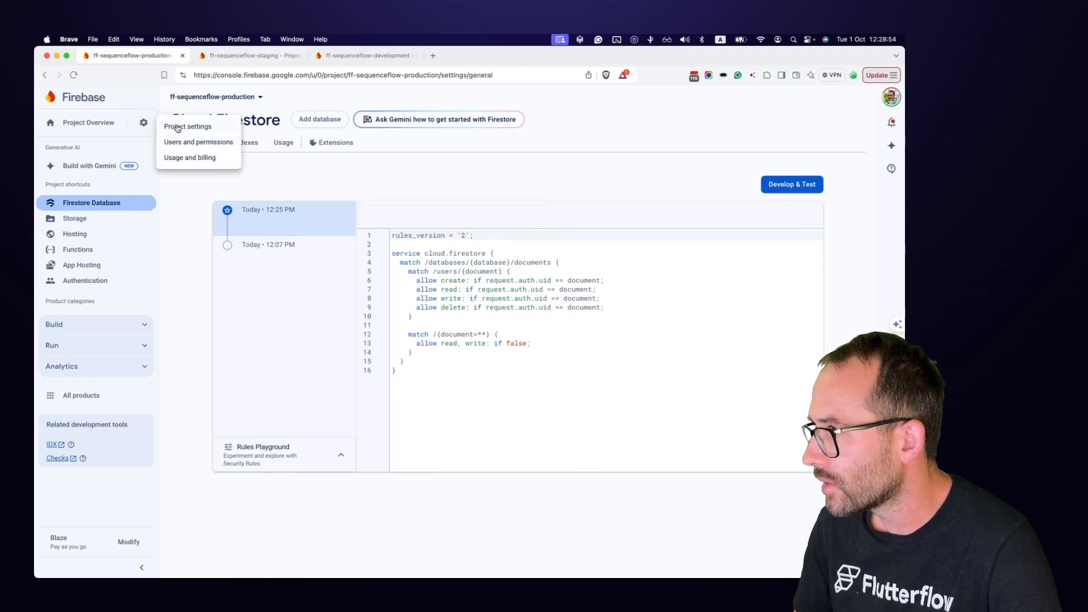
click(177, 126)
click(254, 59)
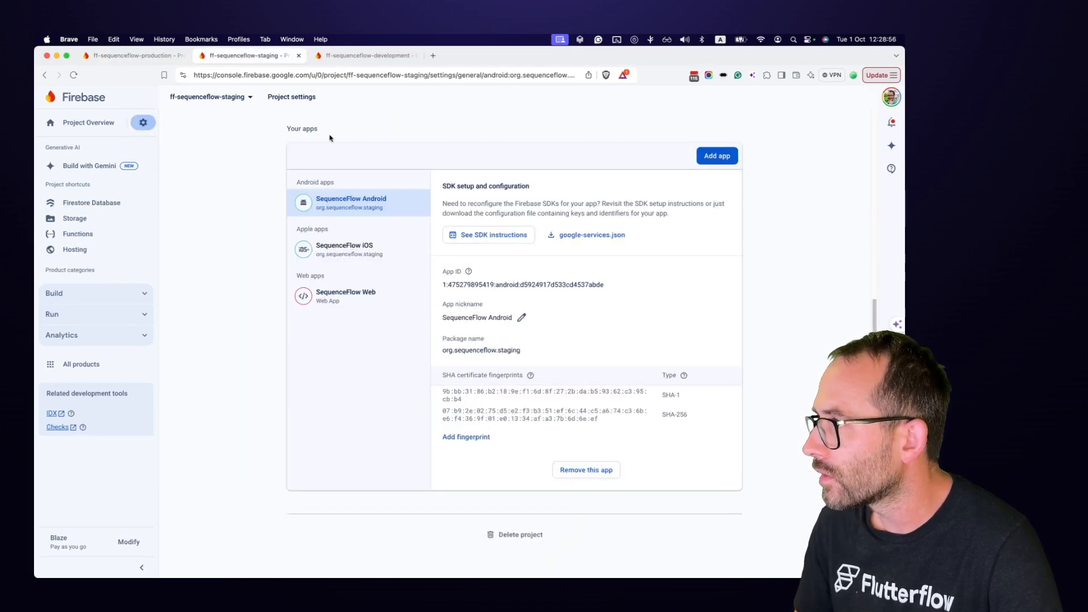
scroll(281, 118, up, 2)
scroll(353, 216, down, 1)
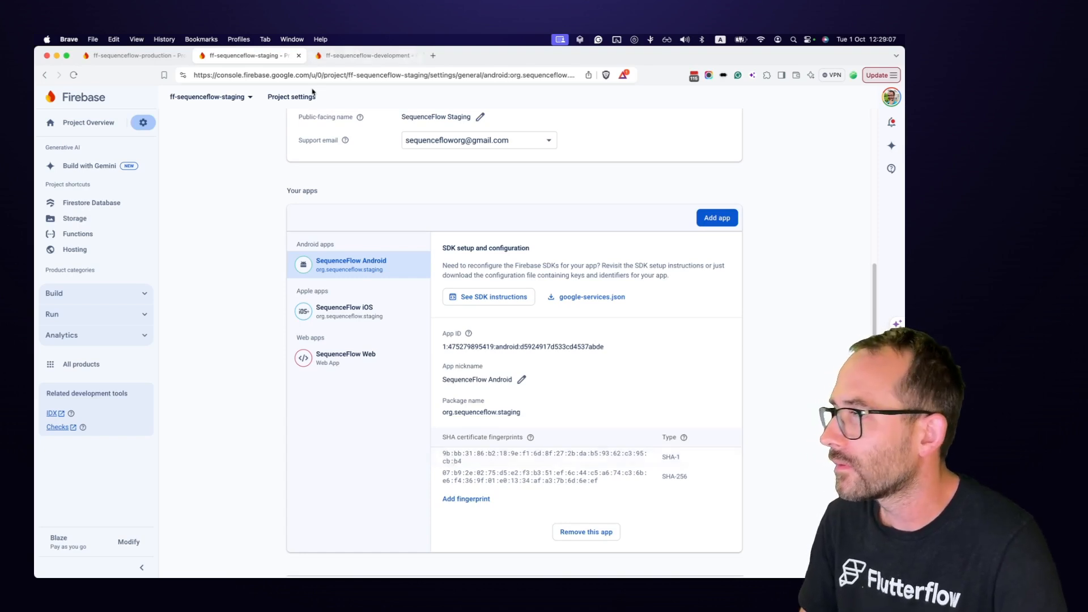
Open the general project settings of ff-sequenceflow-development and examine them.
key(ctrl+Tab)
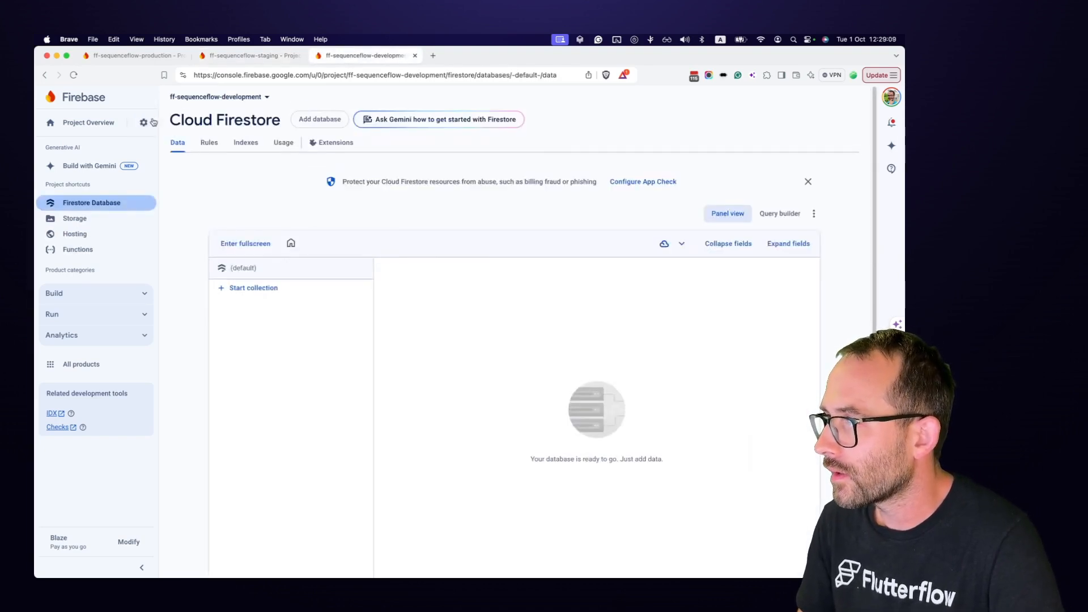
click(144, 122)
click(188, 126)
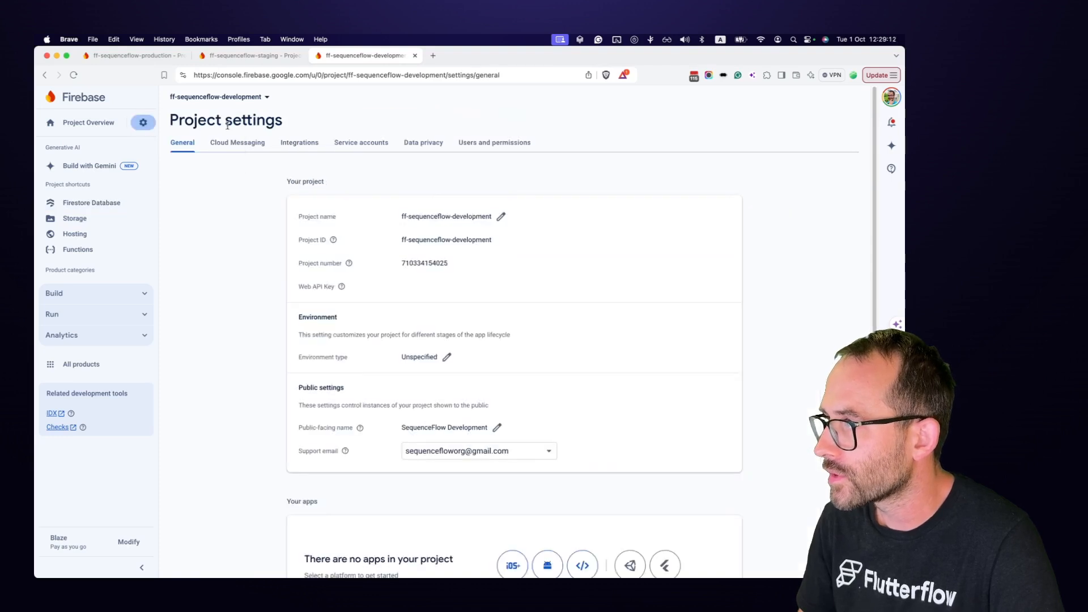
Switch to FlutterFlow and make Development the current environment in the dev environment settings.
key(super+Tab)
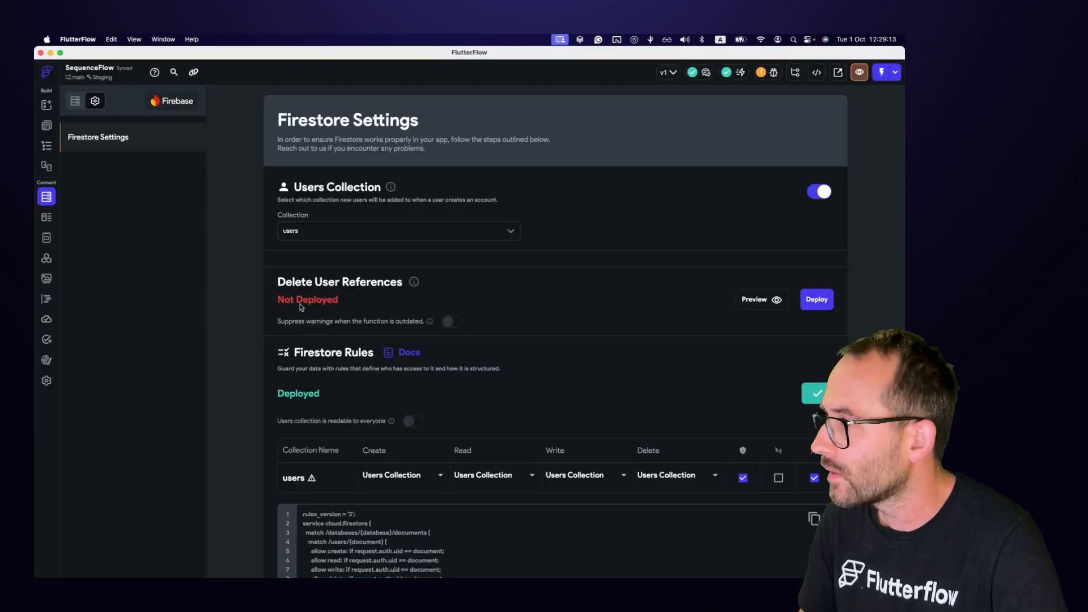
click(47, 381)
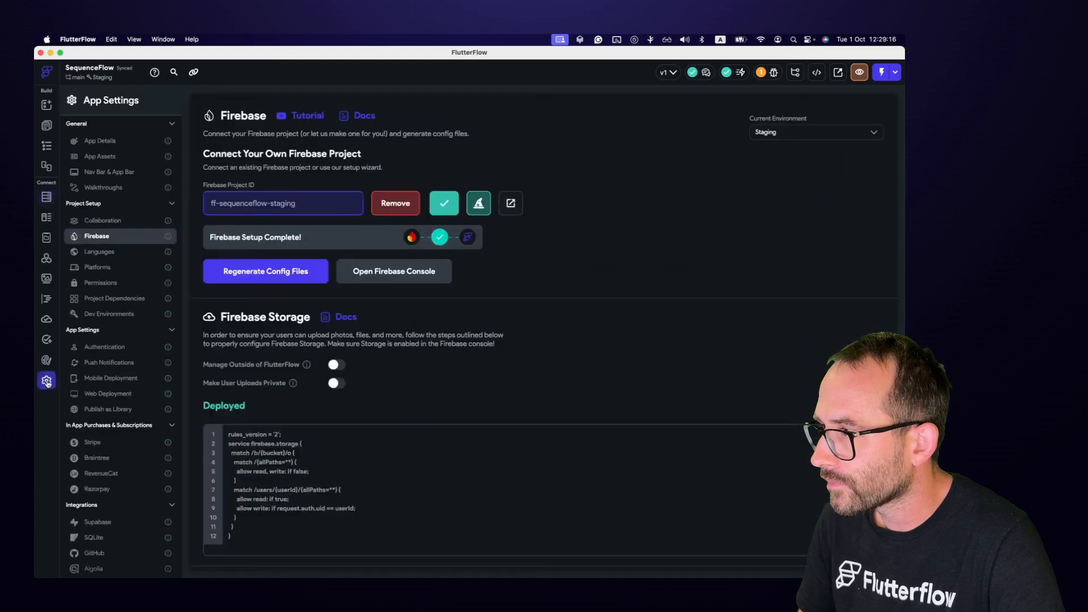
click(122, 315)
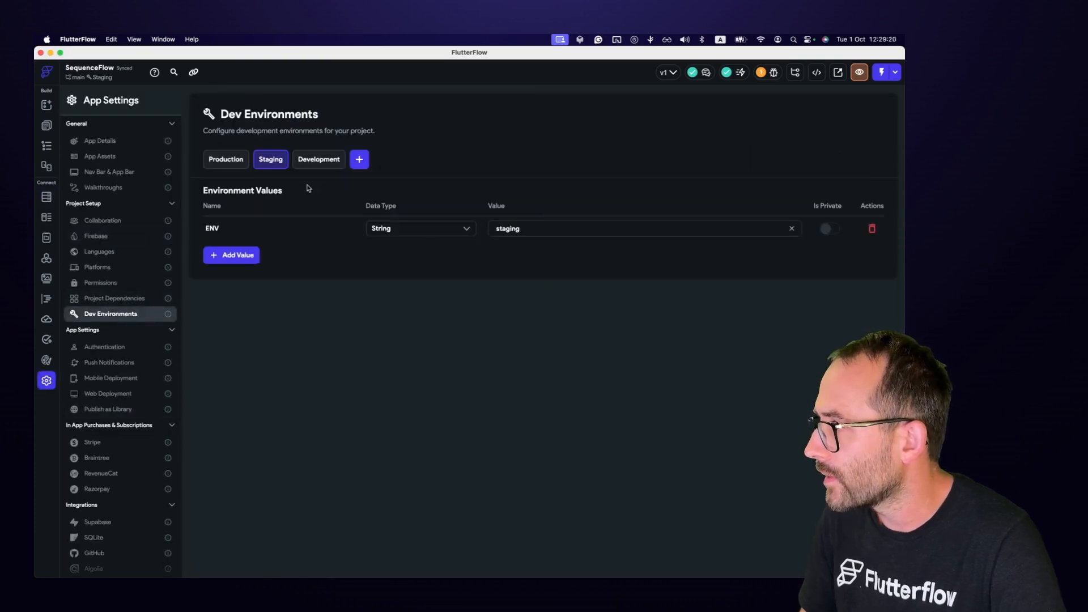
click(319, 167)
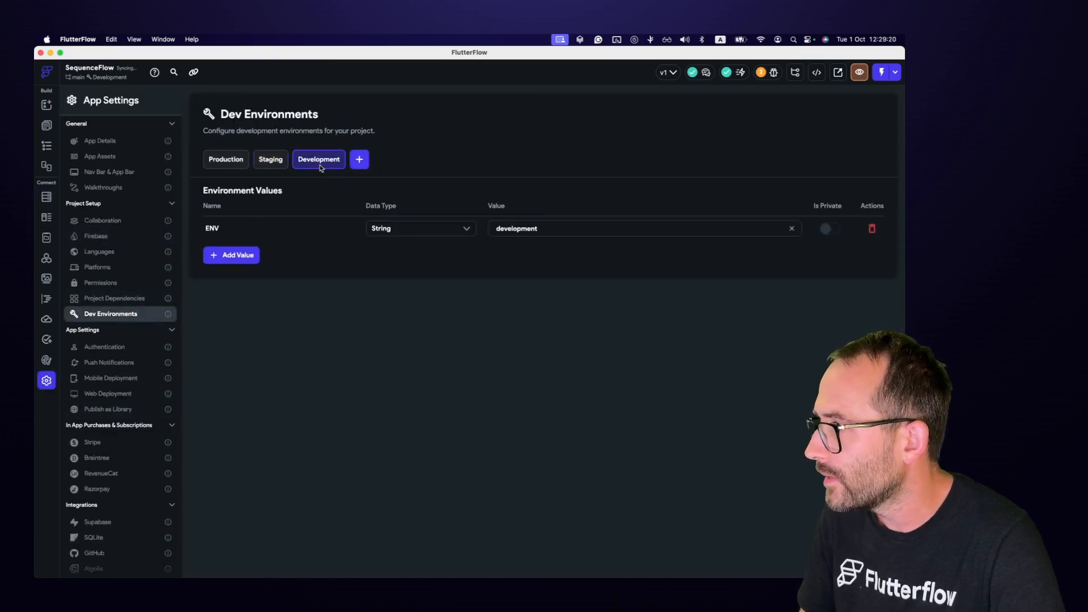
Examine the package name in the app details and the errors listed in the project's issues.
click(115, 144)
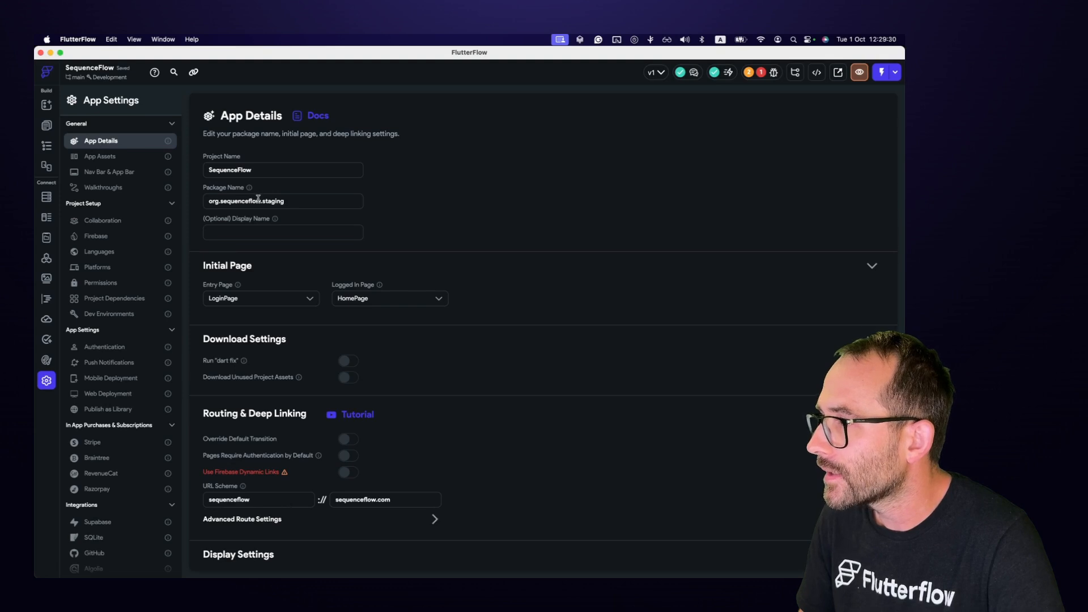
mouse_move(94, 79)
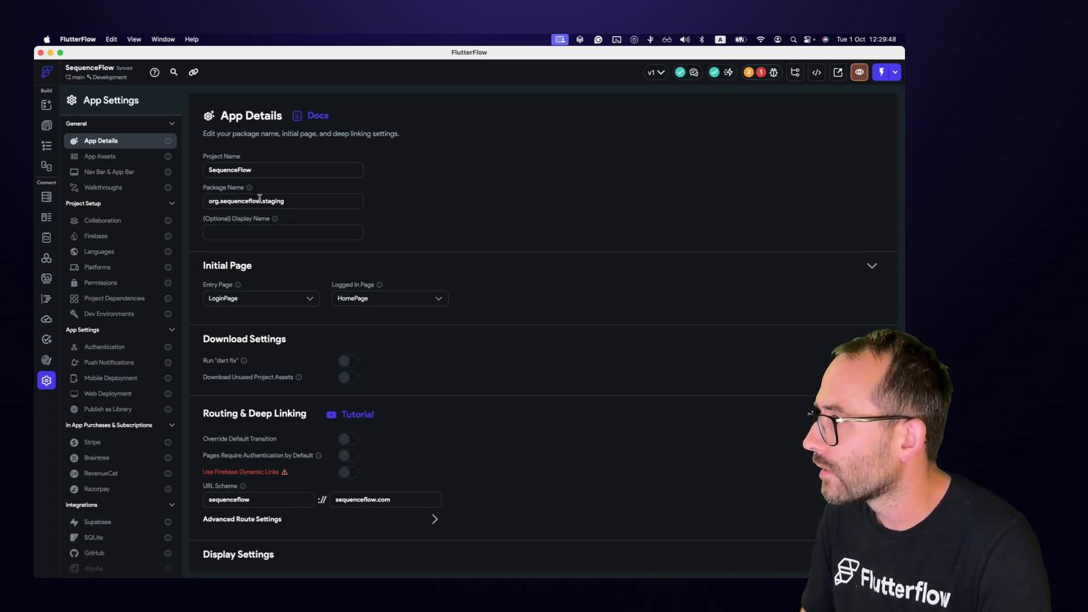
click(774, 73)
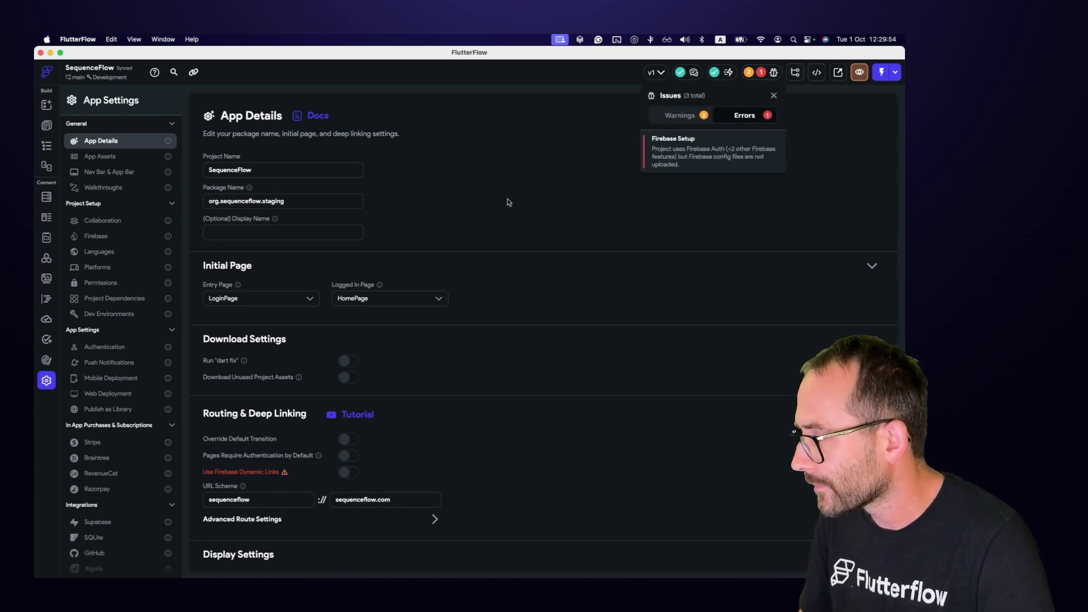
click(517, 182)
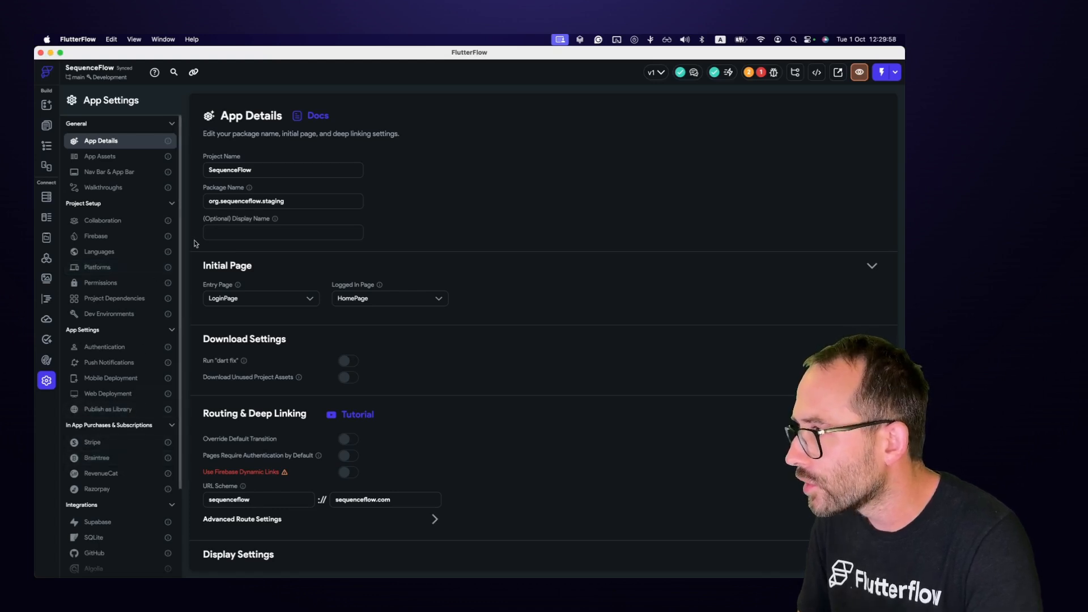
Examine the Algolia and Stripe settings of the app in the Development environment.
scroll(130, 422, down, 2)
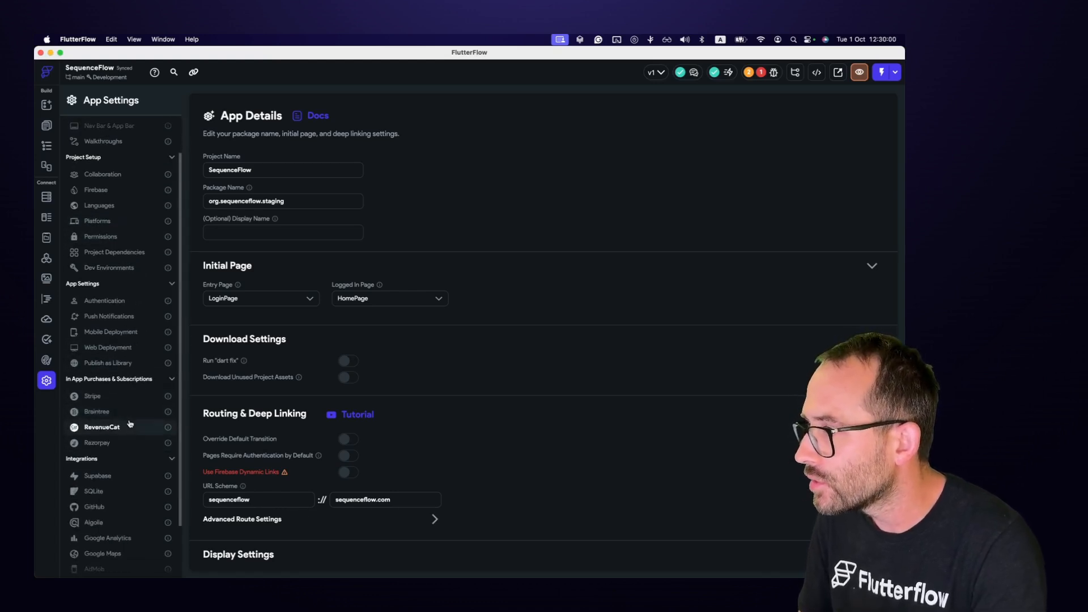
click(120, 525)
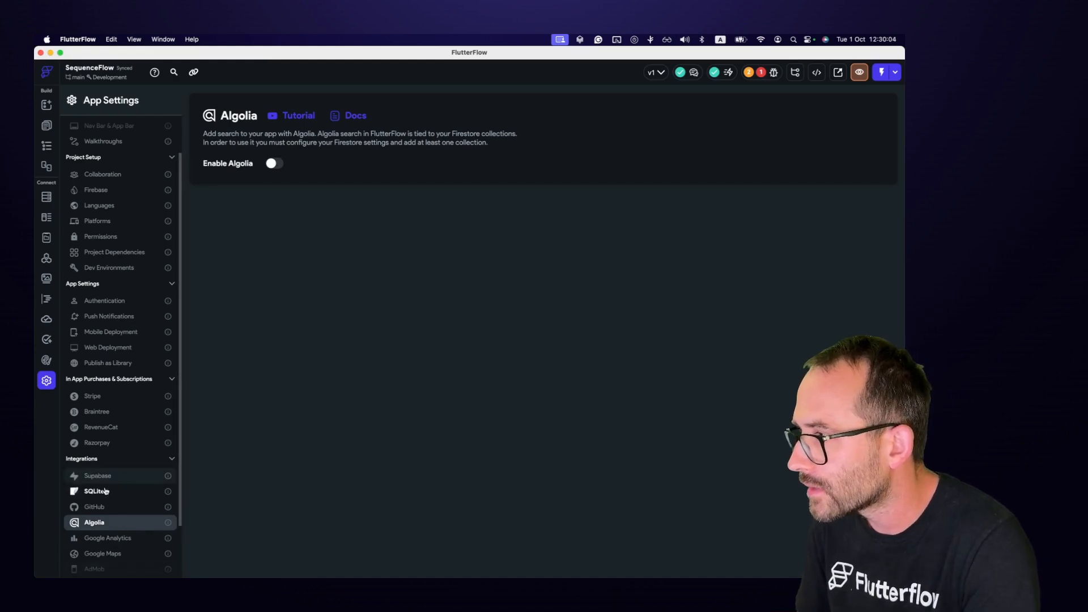
scroll(107, 479, down, 3)
click(121, 331)
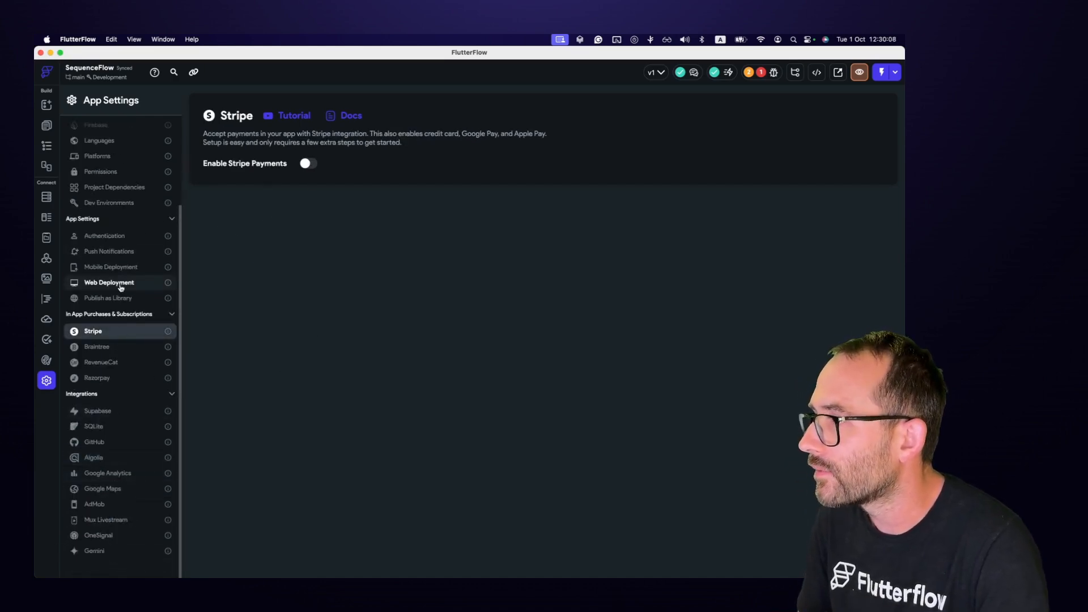
scroll(120, 288, up, 5)
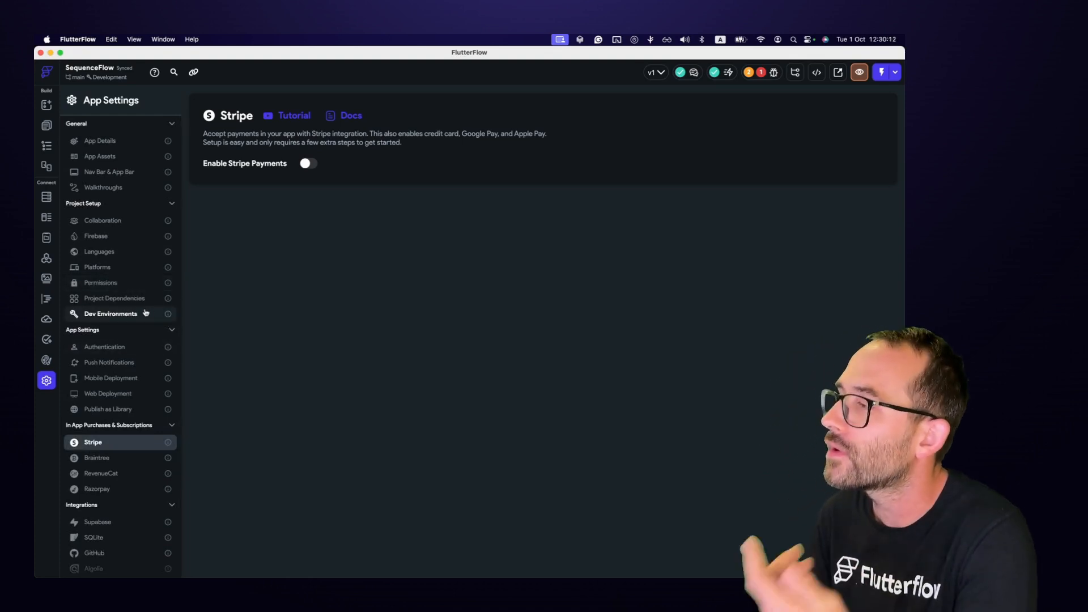
Review the app details' package name again and open the Firebase settings from the project's Firebase Setup issue.
click(121, 150)
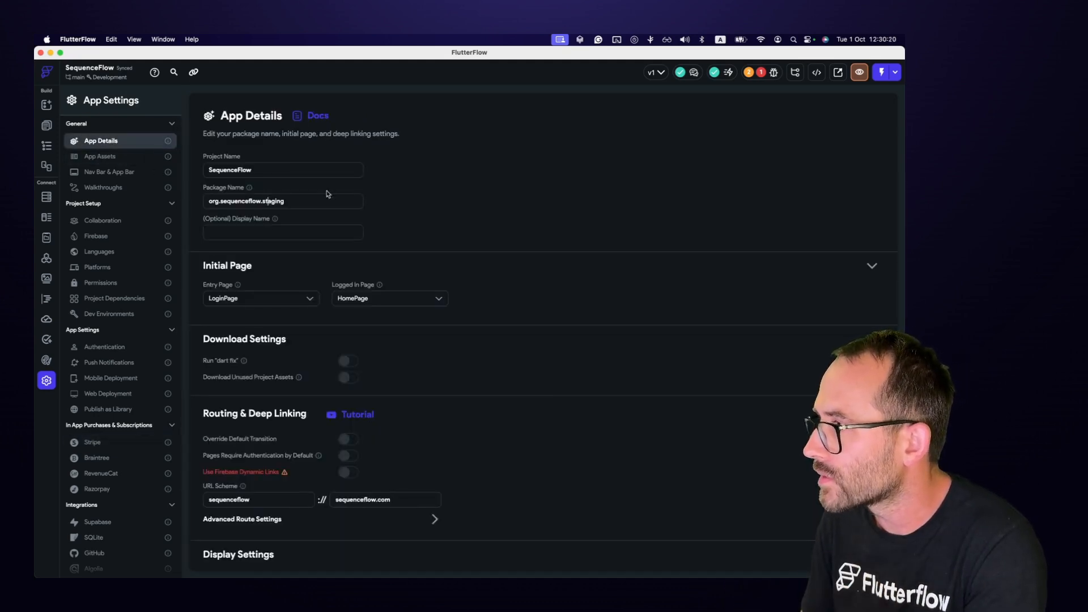
click(773, 72)
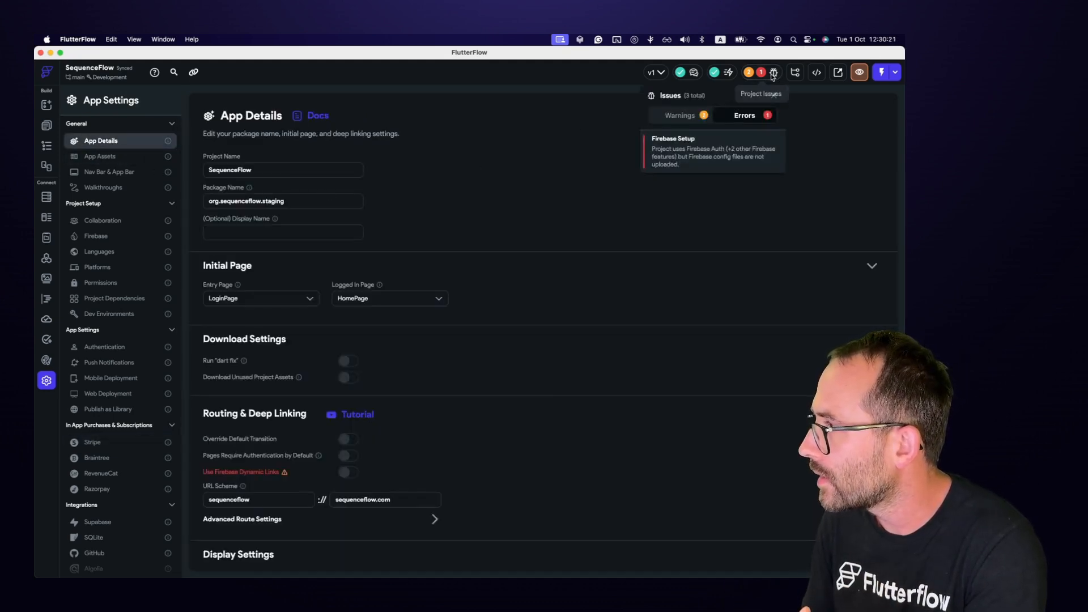
click(711, 159)
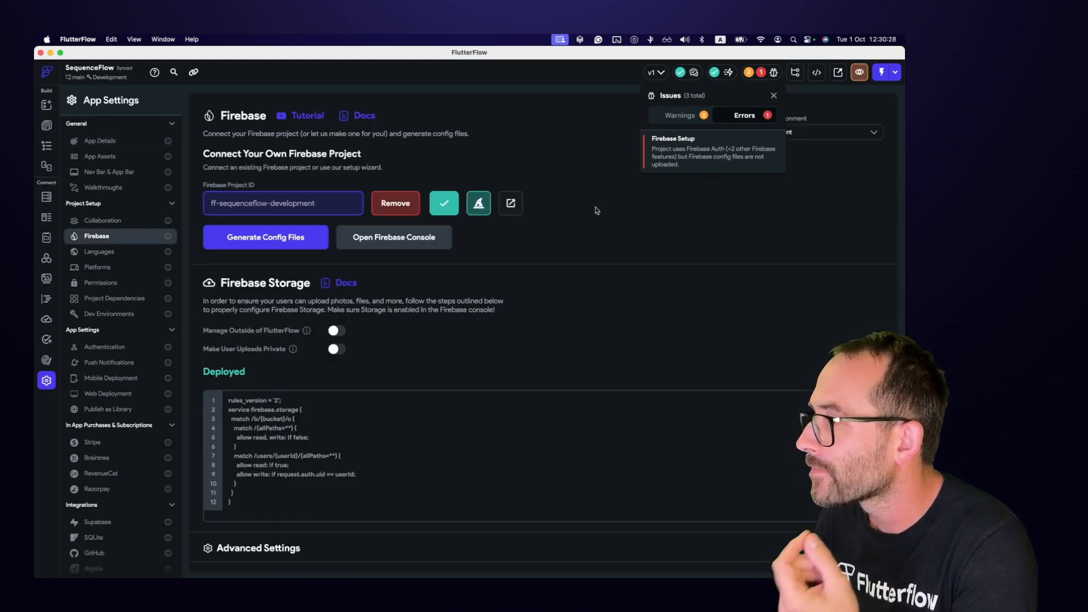
Switch the current environment to Staging and on to Production, checking the Firebase settings and the project's errors.
click(675, 199)
click(830, 131)
click(807, 170)
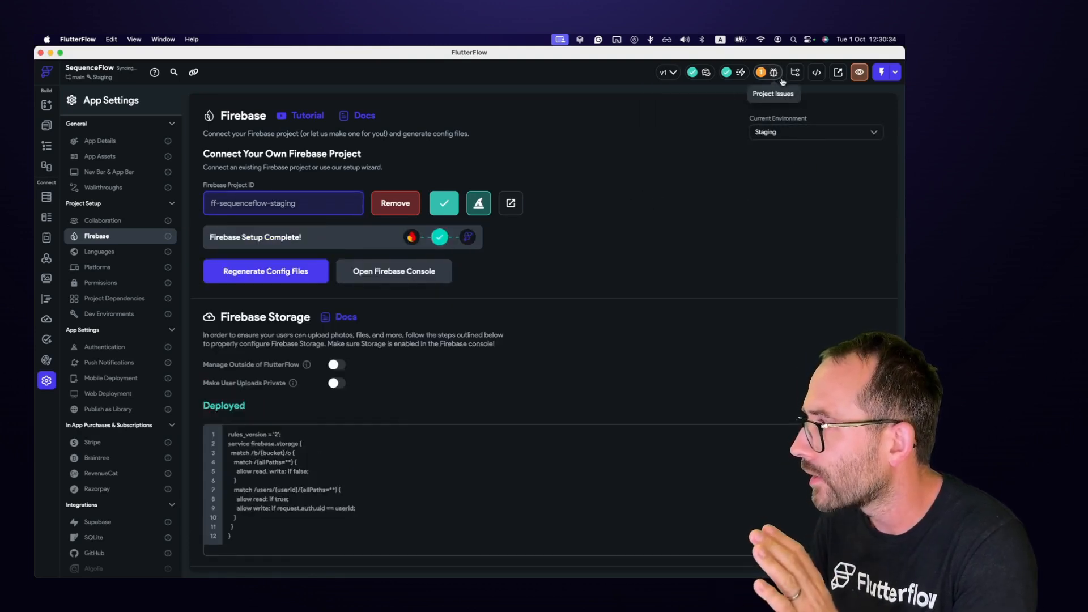
click(818, 132)
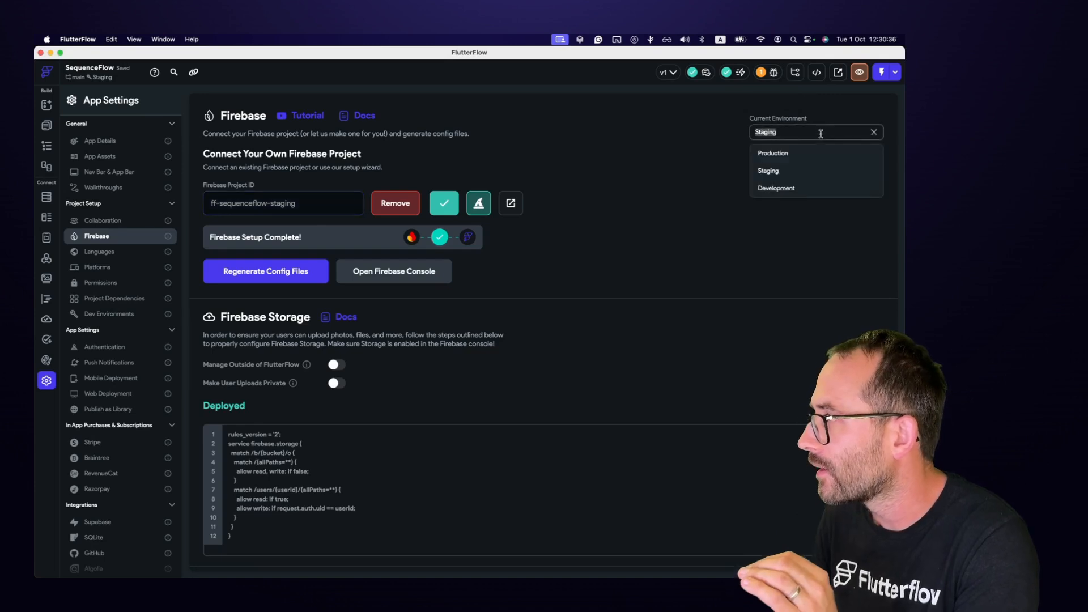
click(819, 153)
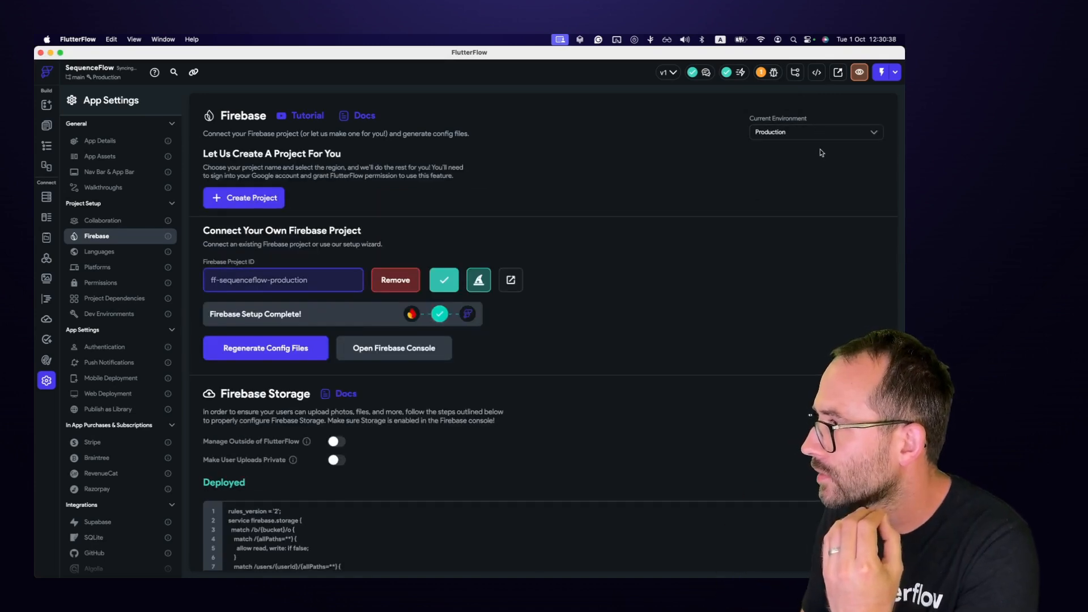
click(773, 73)
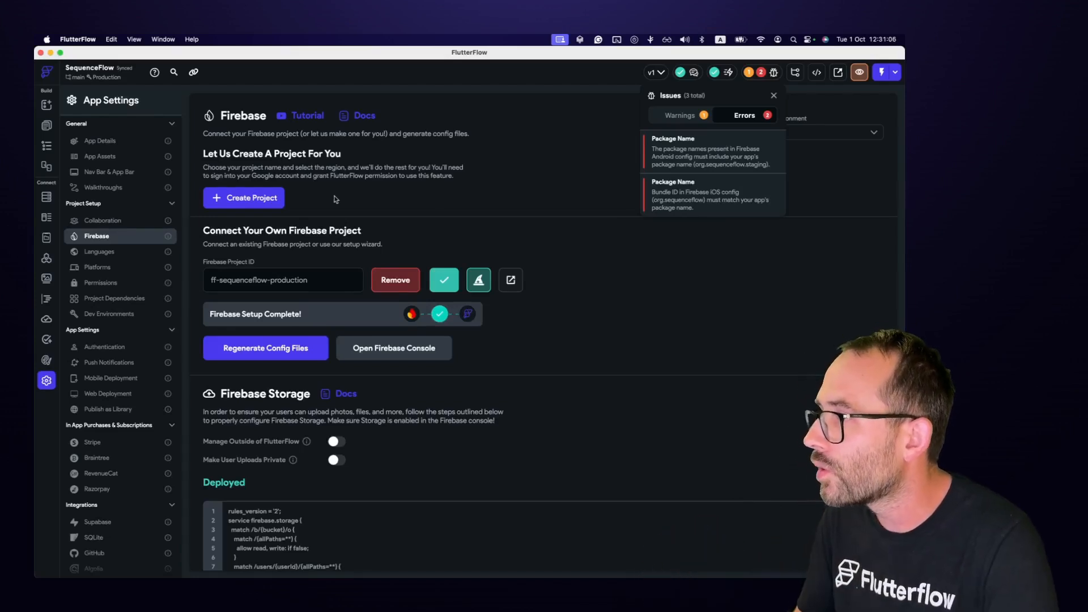
Set the package name in the app details to org.sequenceflow for the Production environment.
click(114, 143)
click(113, 144)
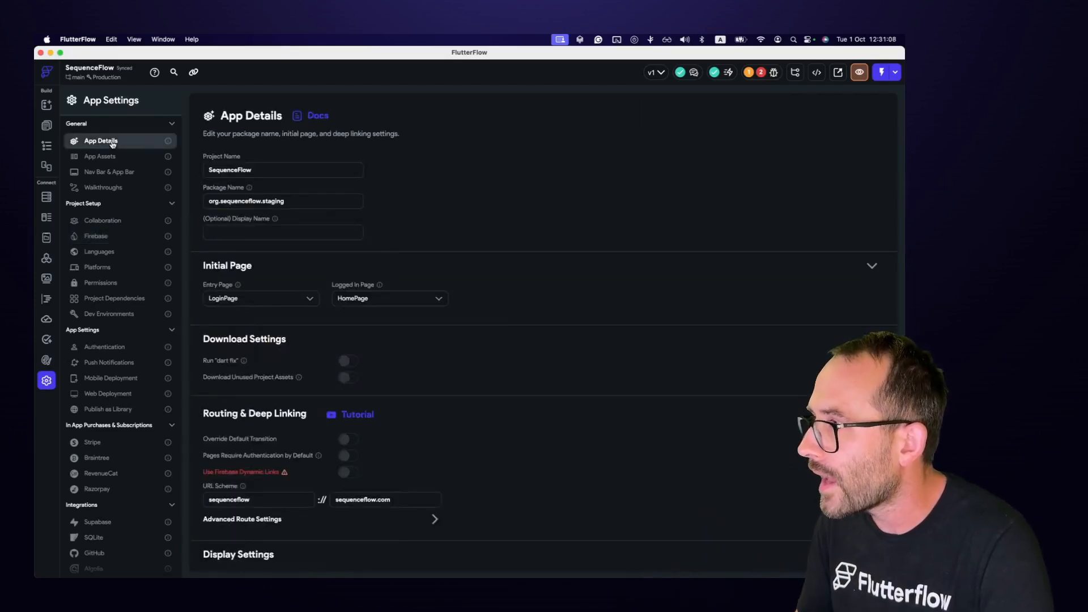
double_click(275, 199)
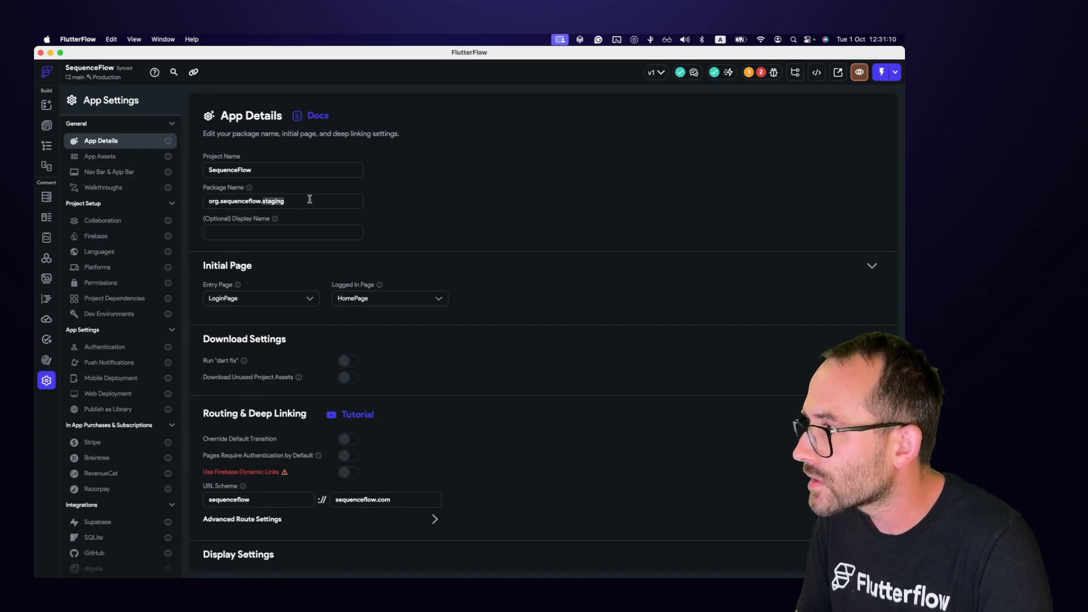
key(BackSpace)
key(BackSpace)
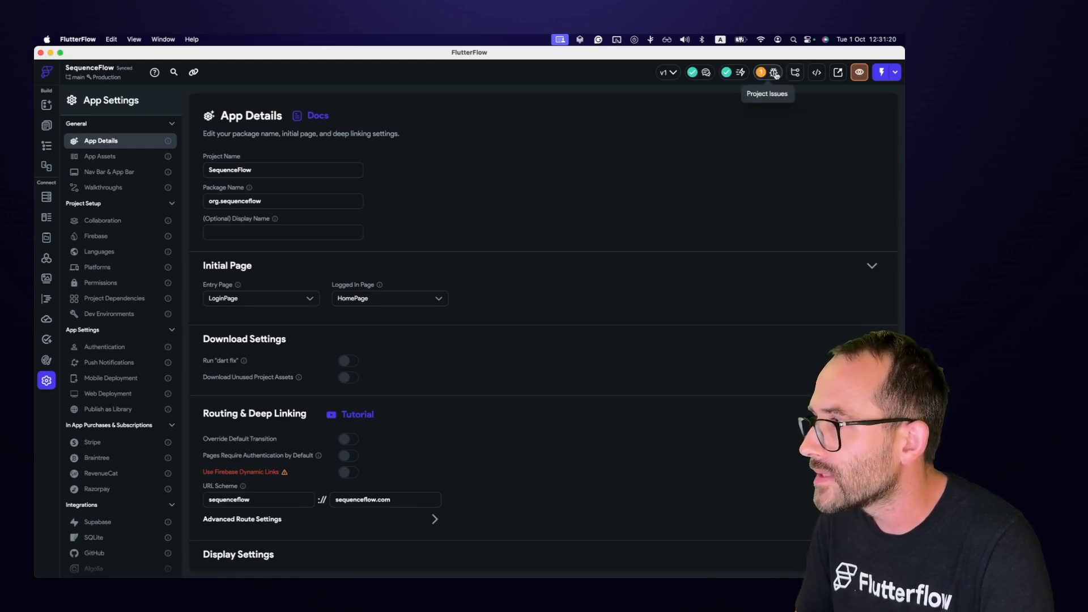
Switch the Firebase settings to Staging and then Development, and check the package name in the app details.
click(105, 233)
click(859, 136)
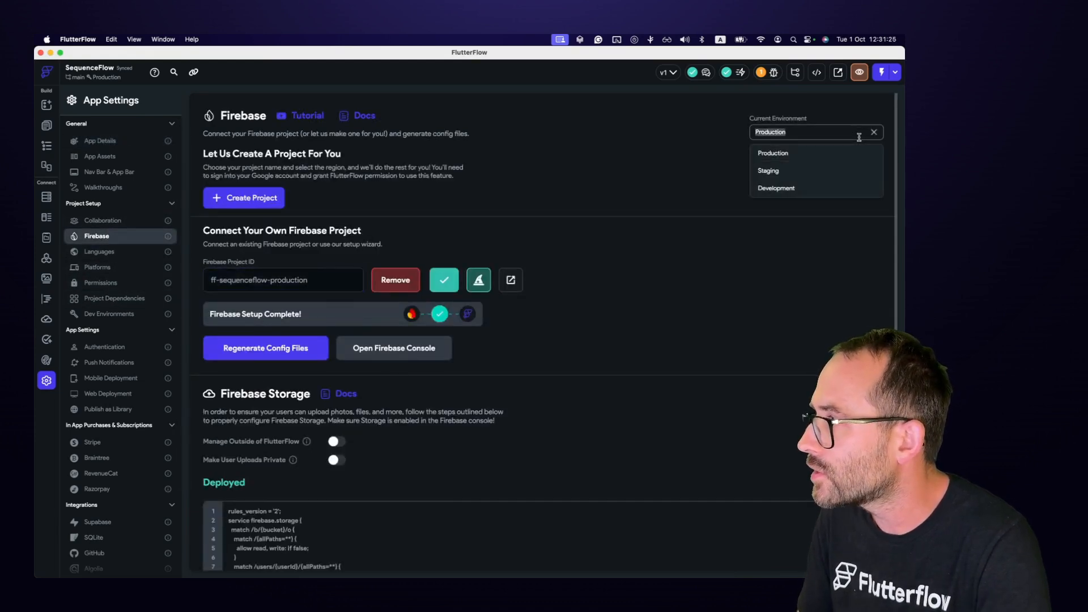
click(805, 171)
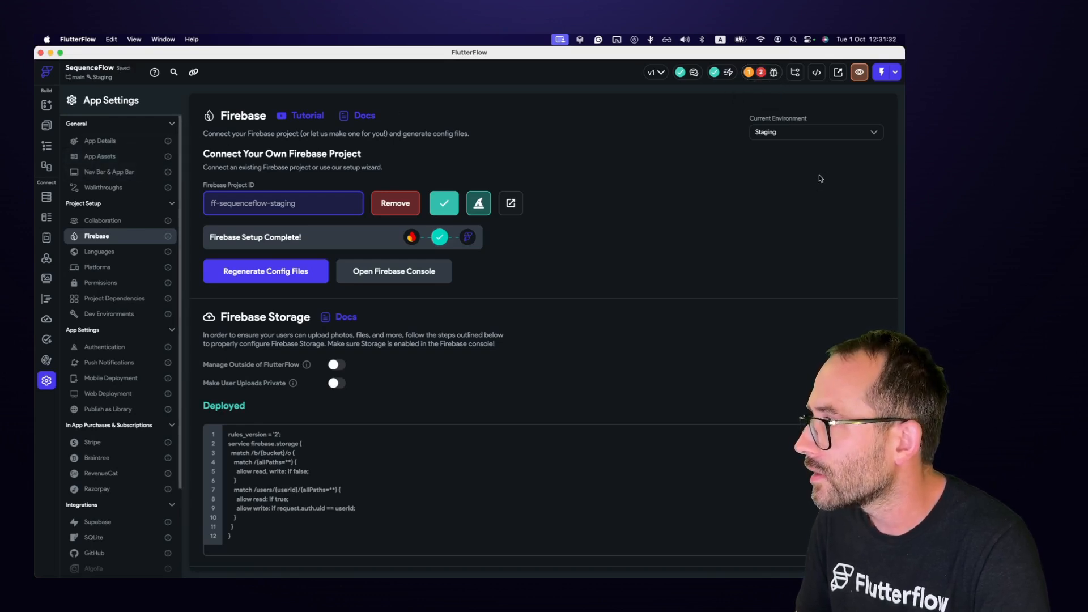
click(831, 132)
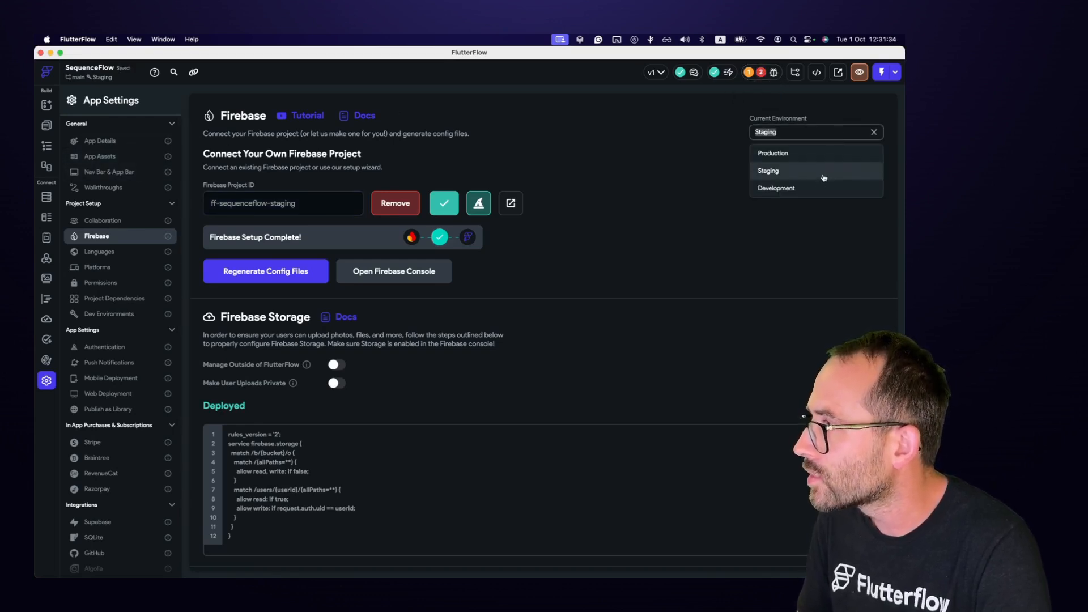
click(815, 189)
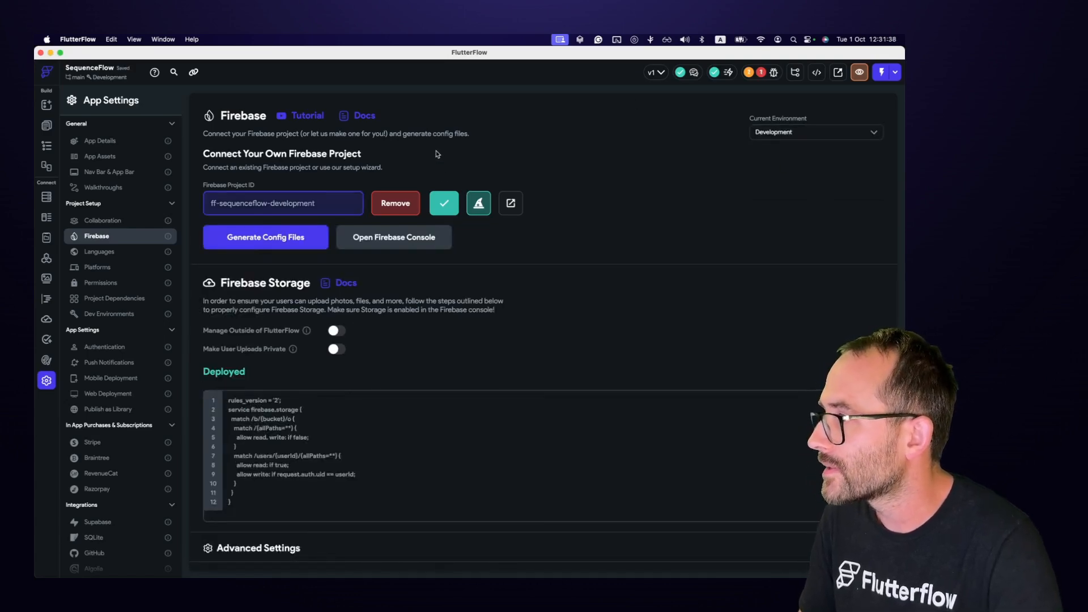
click(113, 144)
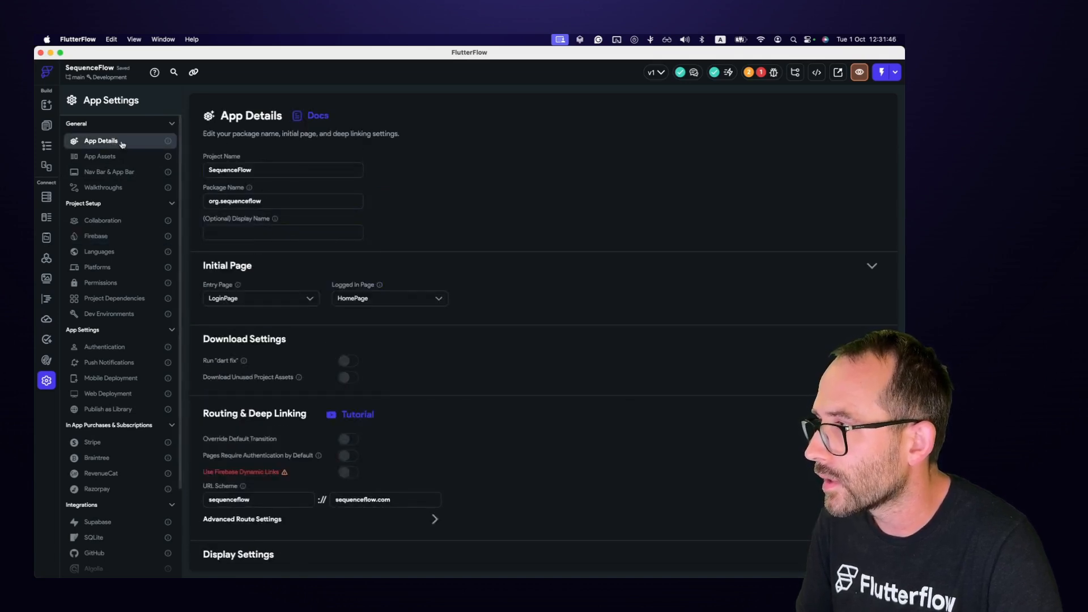
click(126, 237)
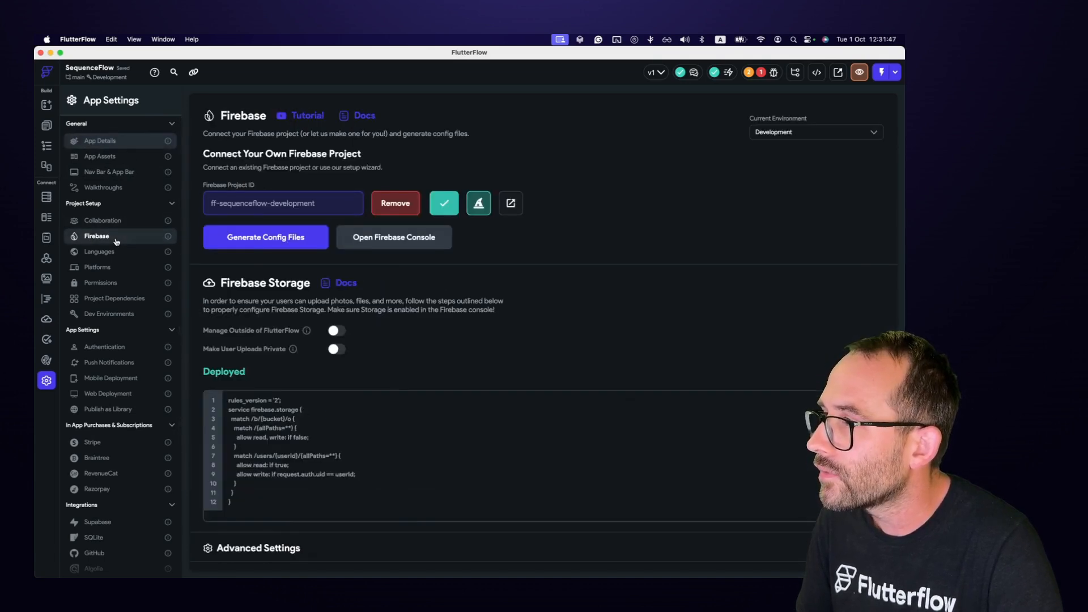
Generate config files for ff-sequenceflow-development with the package name org.sequenceflow.development and the project nickname SequenceFlow.
click(288, 244)
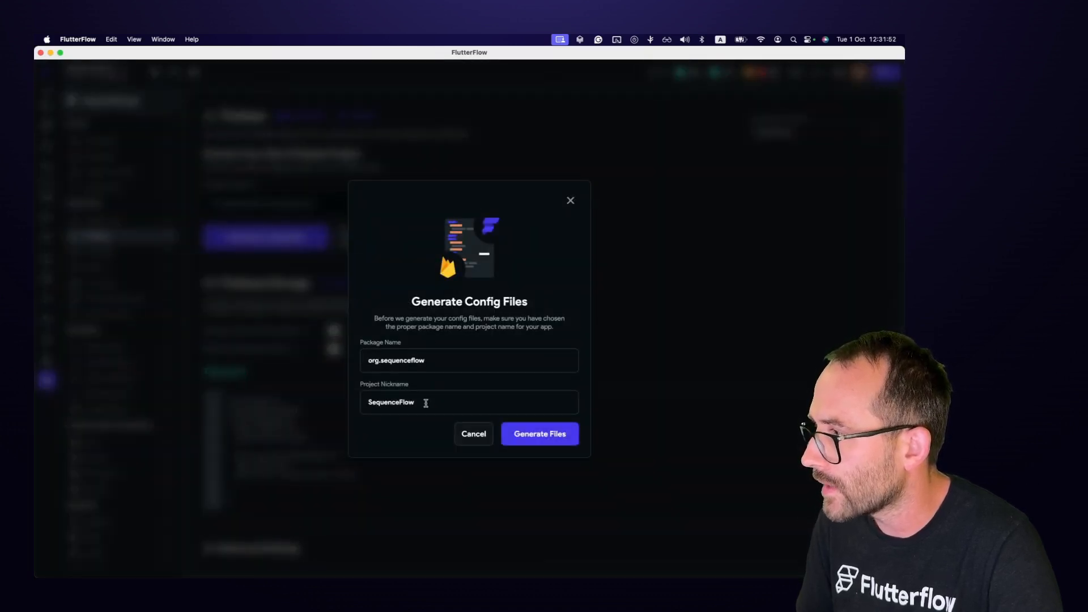
click(448, 351)
text(.de)
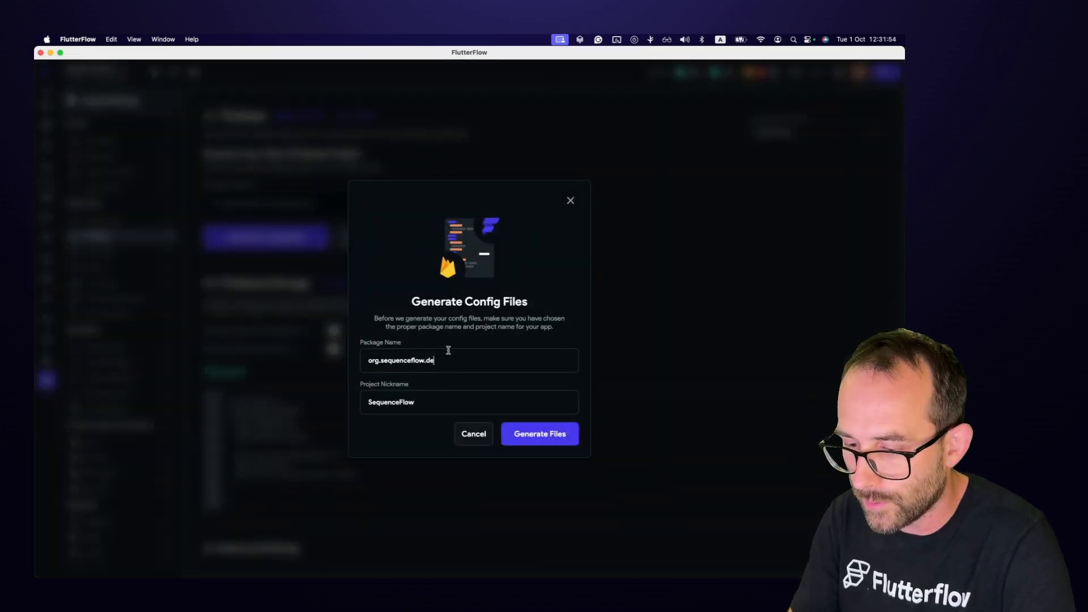
text(velopment)
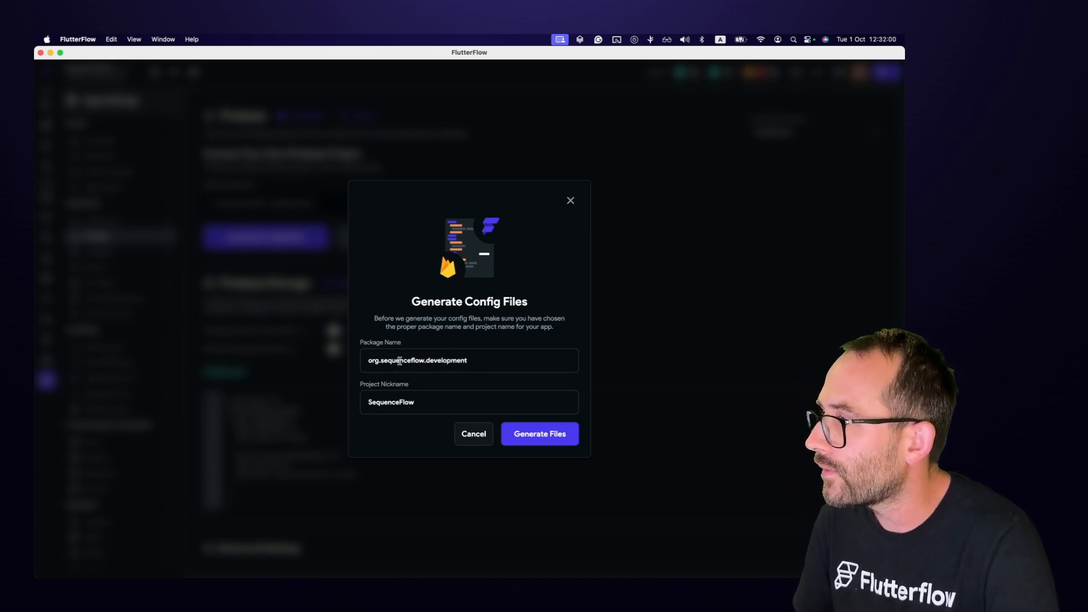
click(557, 434)
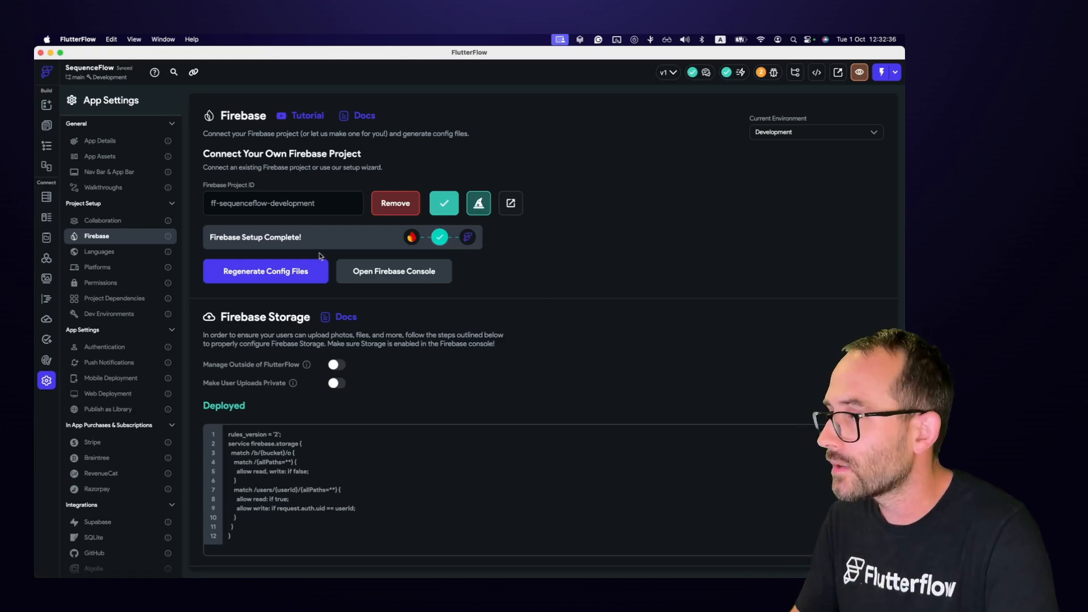
Open the development project's settings in the Firebase console, reload them and examine the registered apps.
click(394, 271)
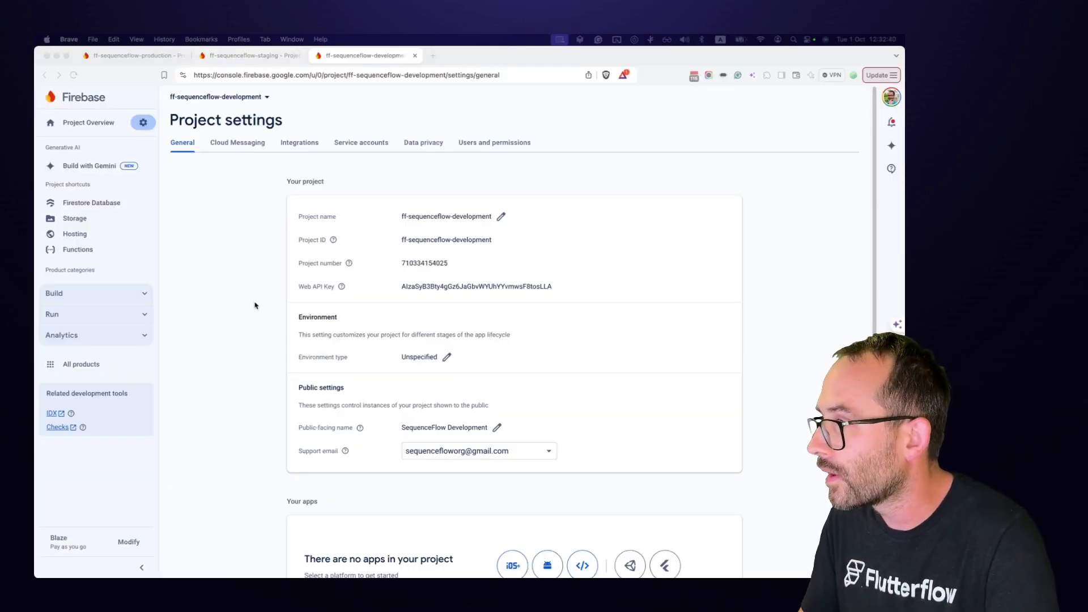
scroll(405, 428, down, 3)
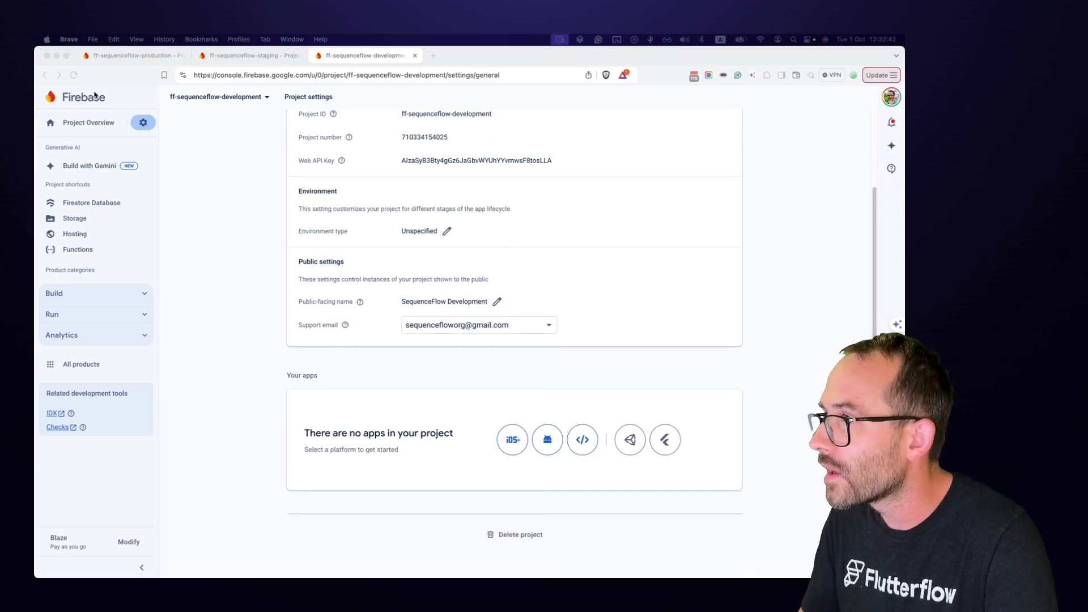
click(73, 76)
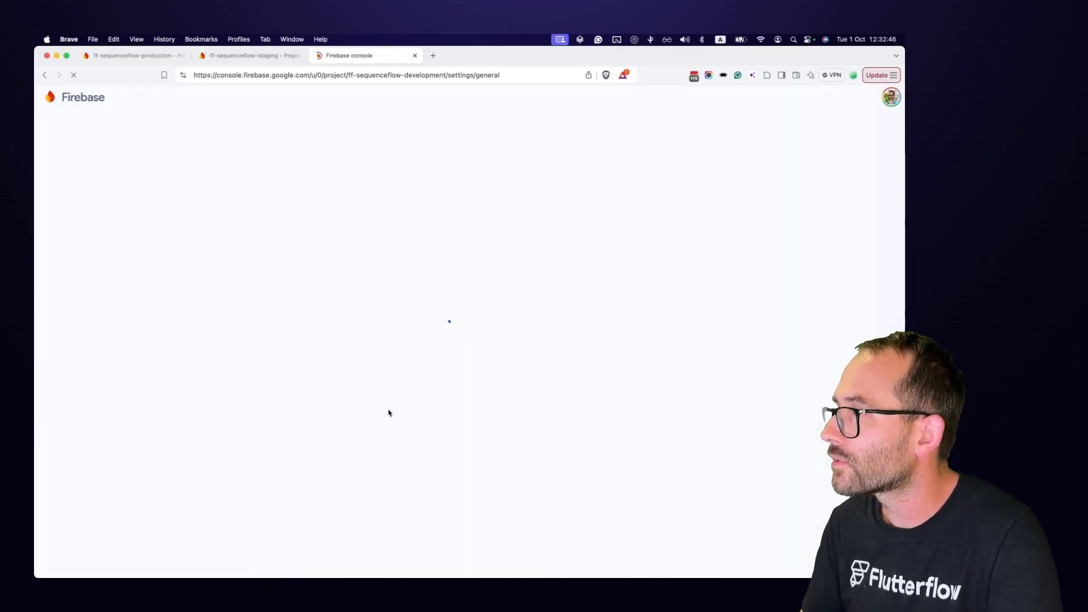
click(222, 75)
click(201, 103)
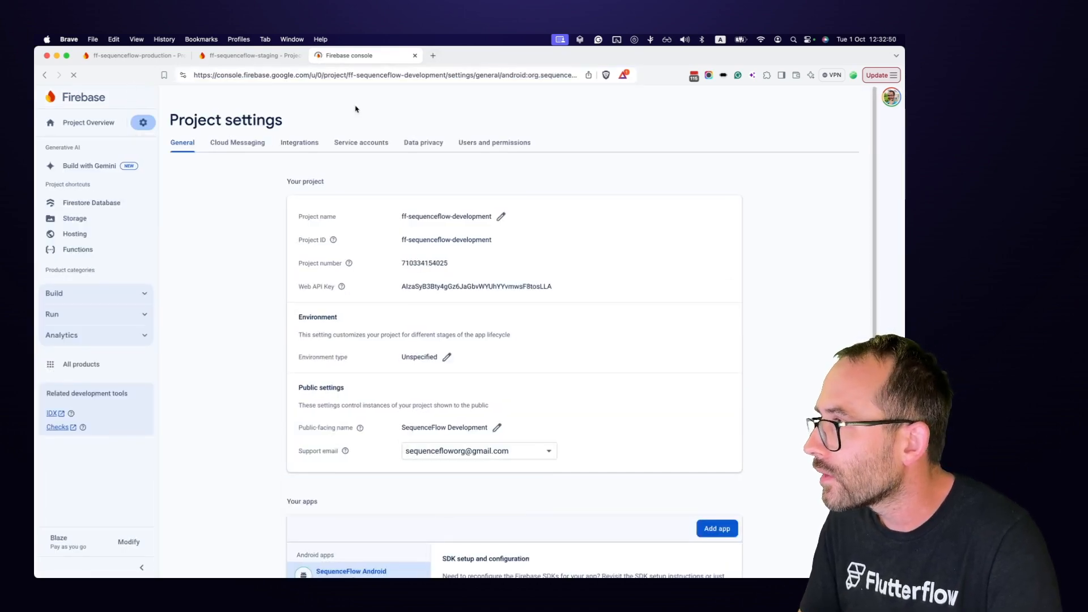
click(395, 75)
double_click(425, 75)
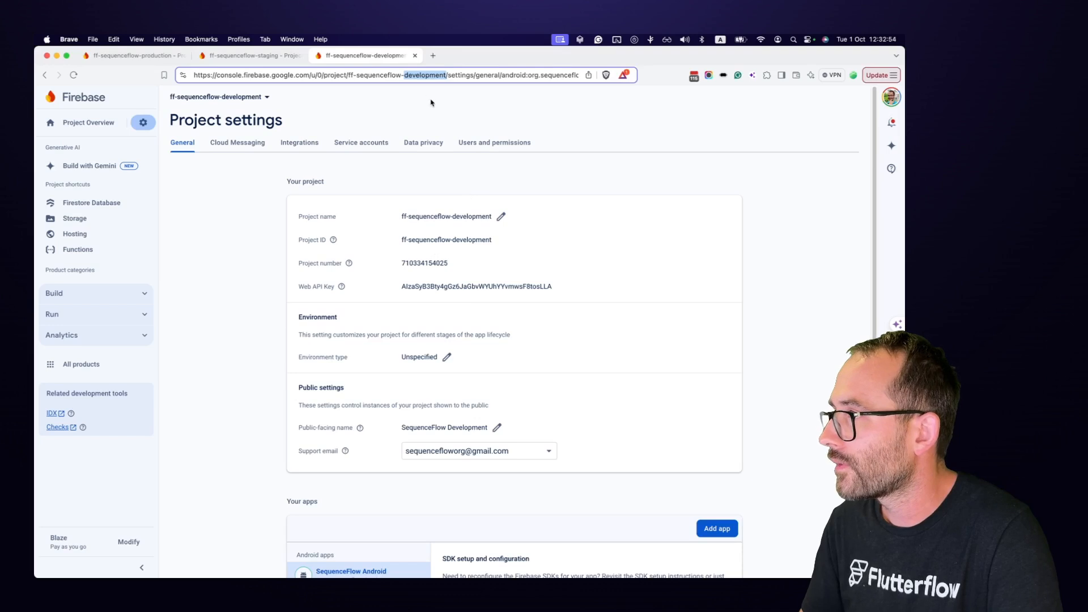
scroll(462, 286, down, 5)
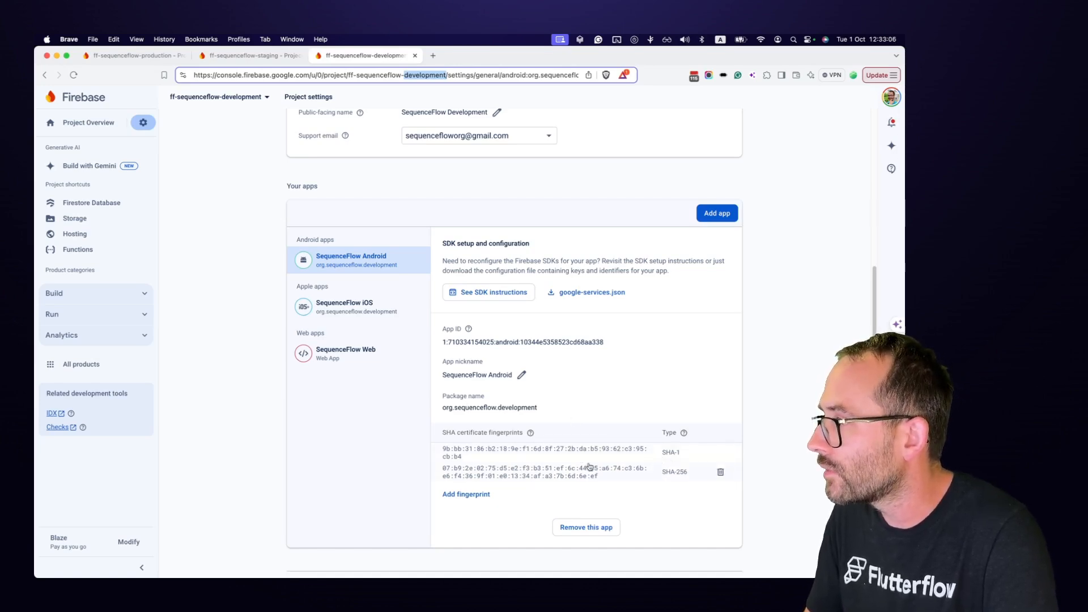
Compare the registered apps and package names across the staging, development and production Firebase projects.
click(248, 59)
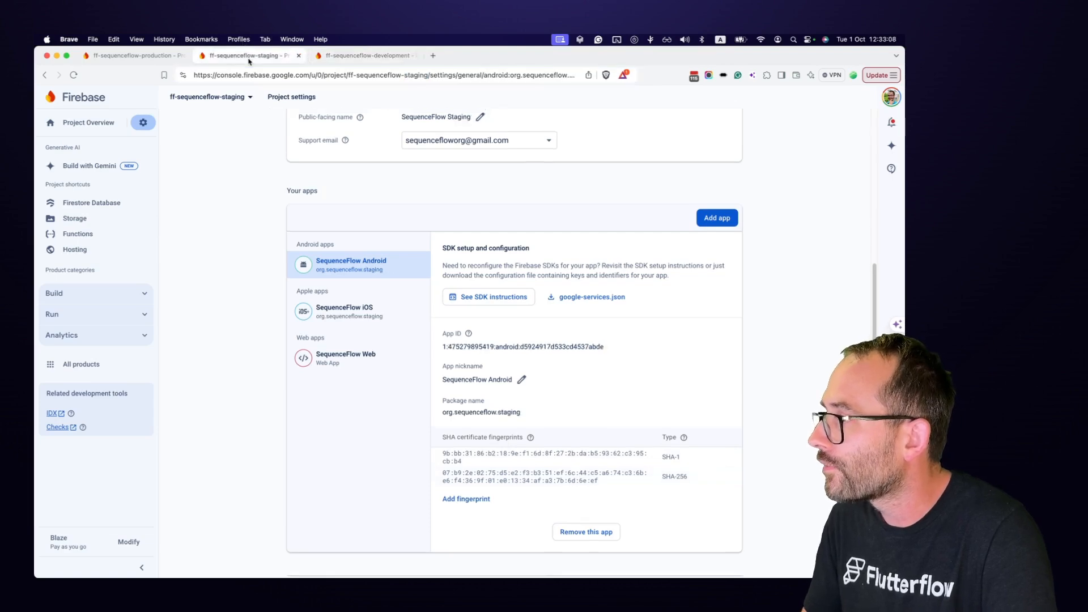
click(150, 57)
click(238, 57)
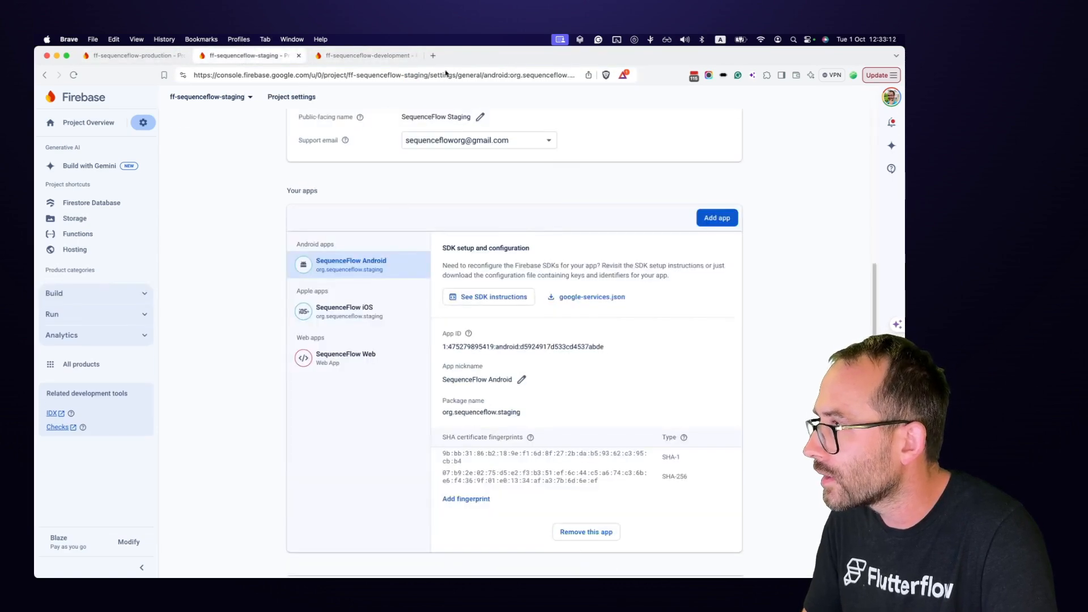
click(380, 59)
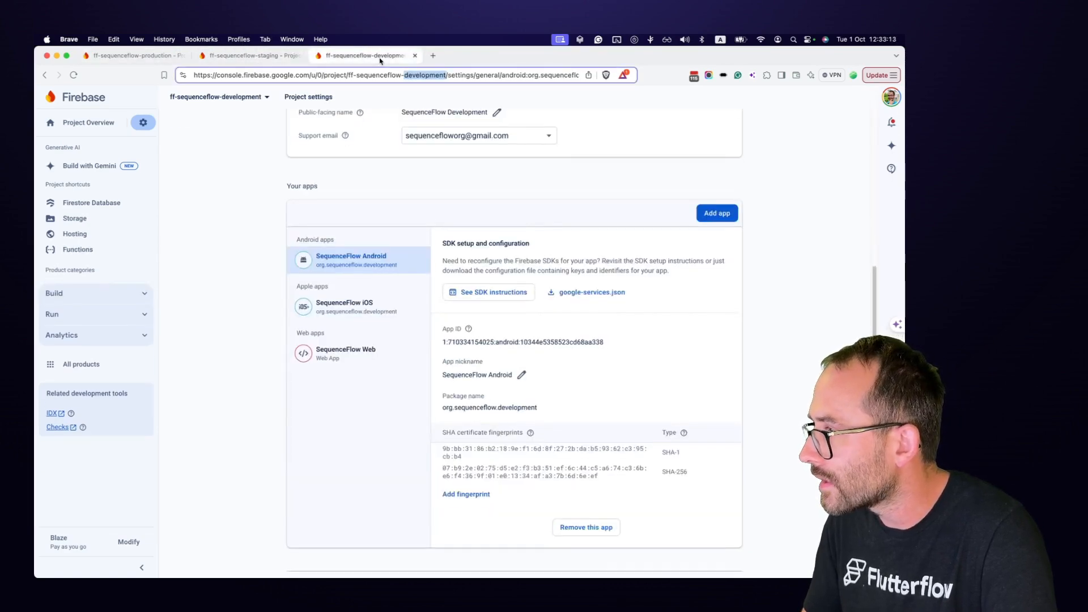
click(256, 59)
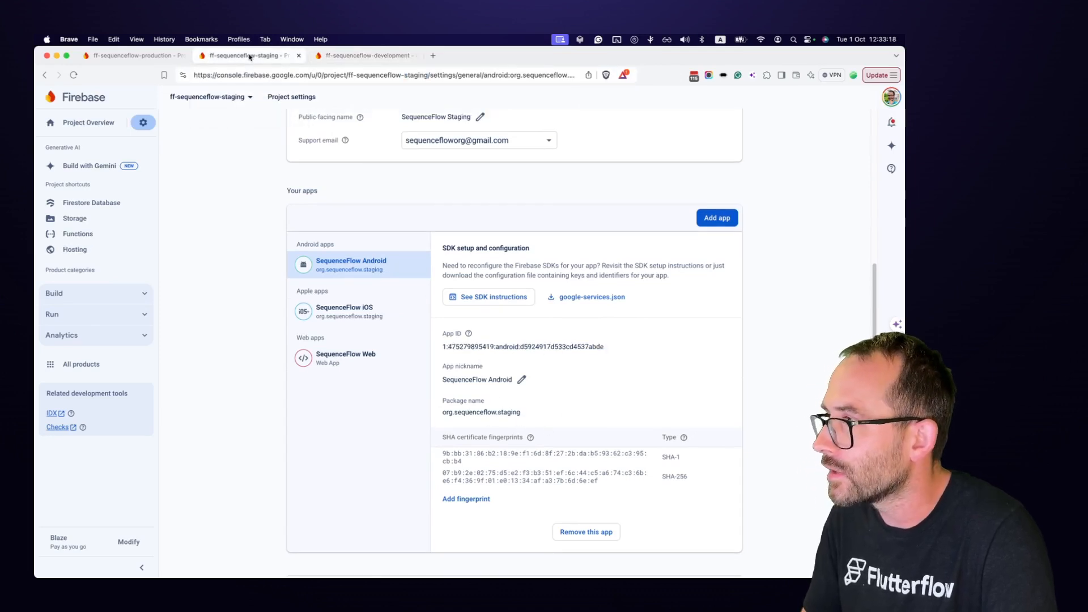
click(132, 56)
scroll(301, 298, down, 7)
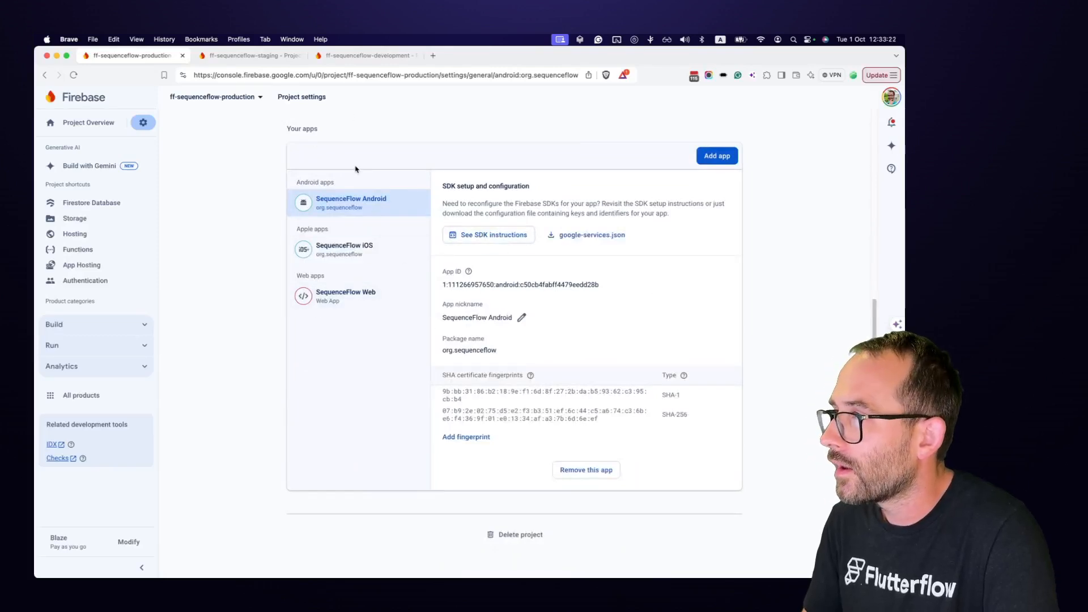
Switch to FlutterFlow, deploy the Development environment's Firestore rules from the project's warnings and recheck the remaining warnings.
key(super+Tab)
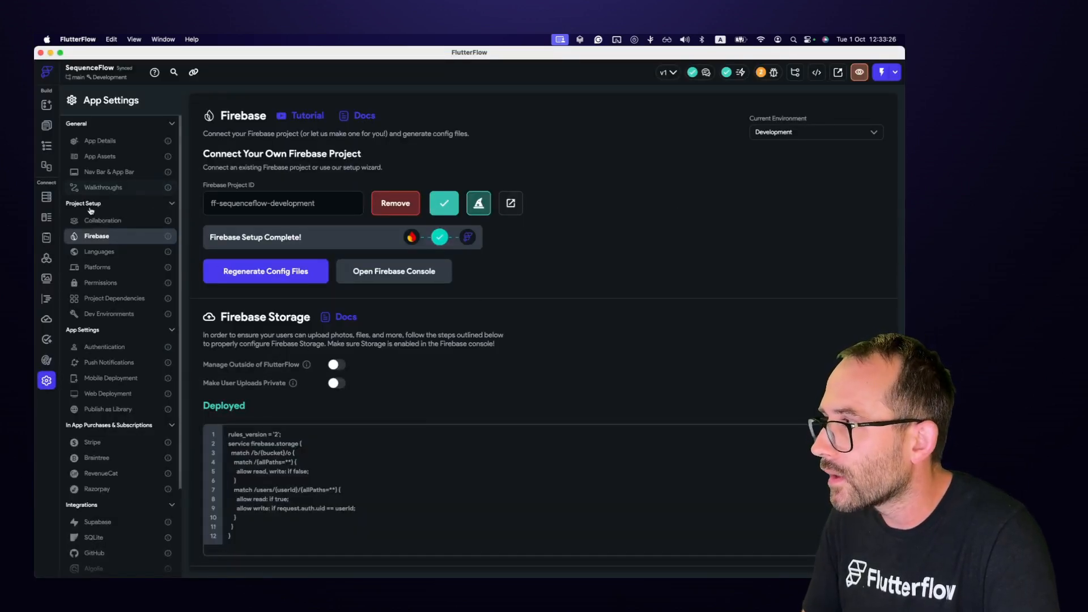
click(775, 78)
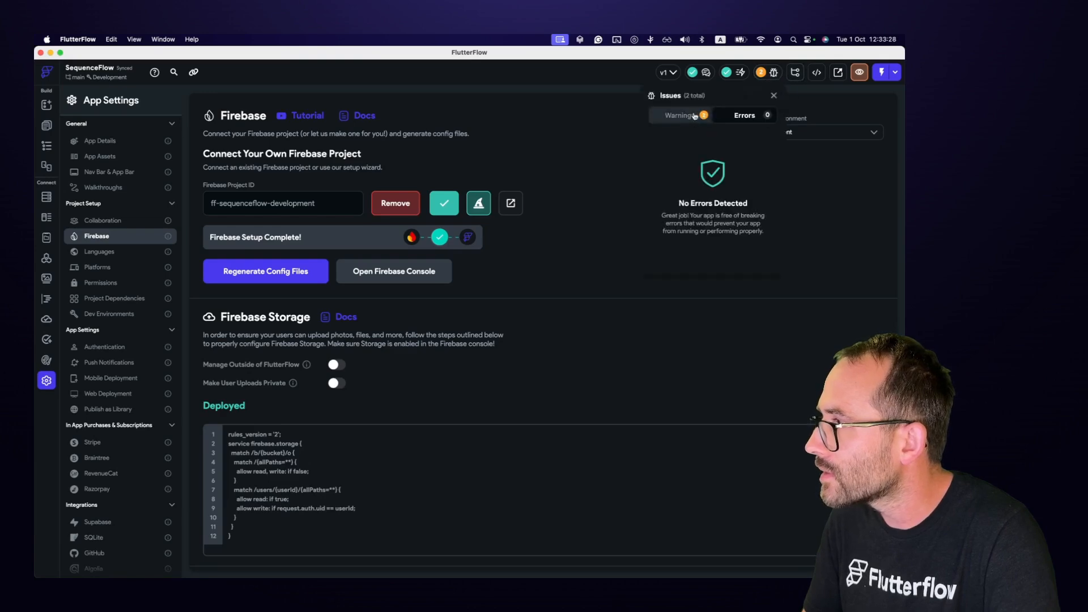
click(711, 146)
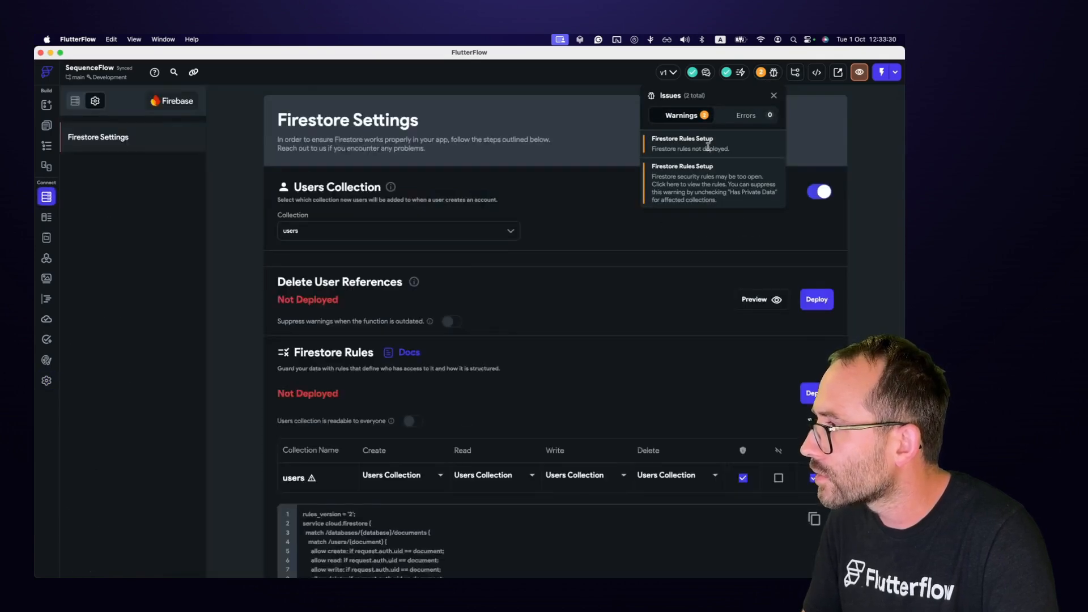
click(798, 387)
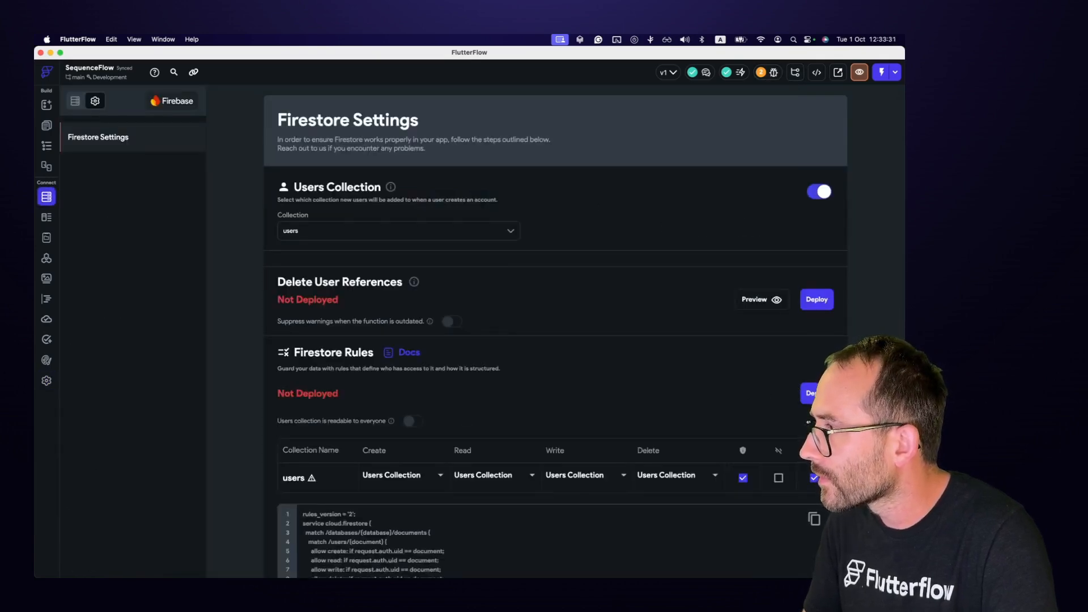
click(807, 393)
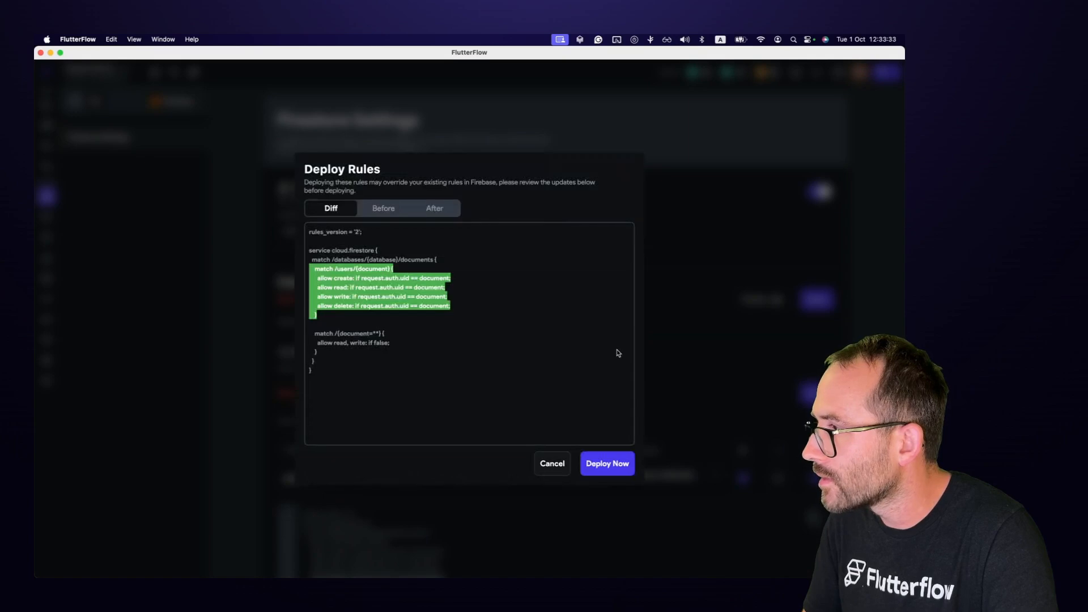
click(614, 465)
click(767, 72)
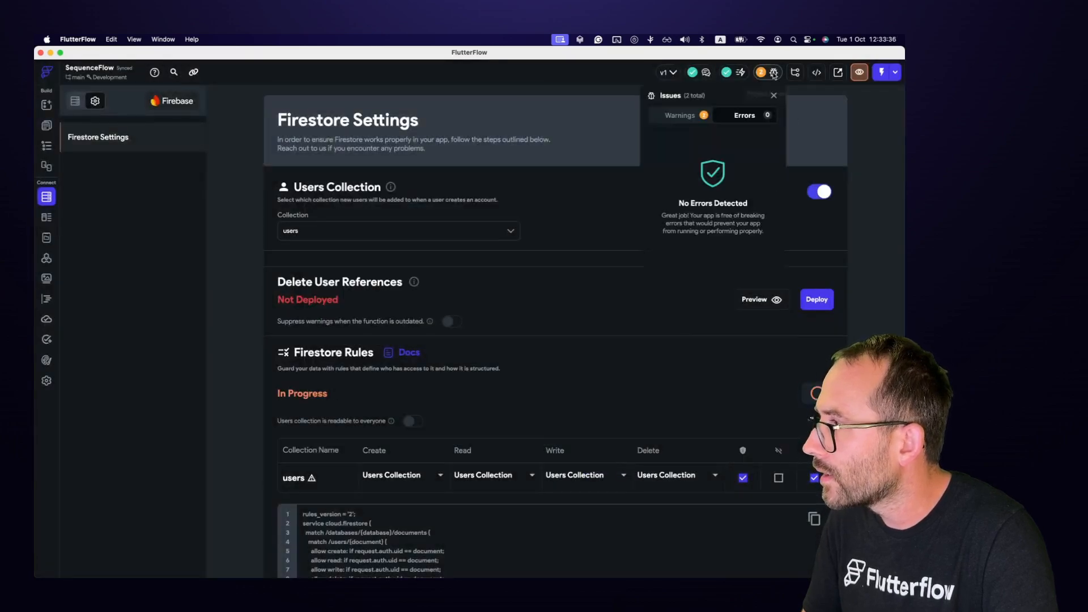
click(686, 115)
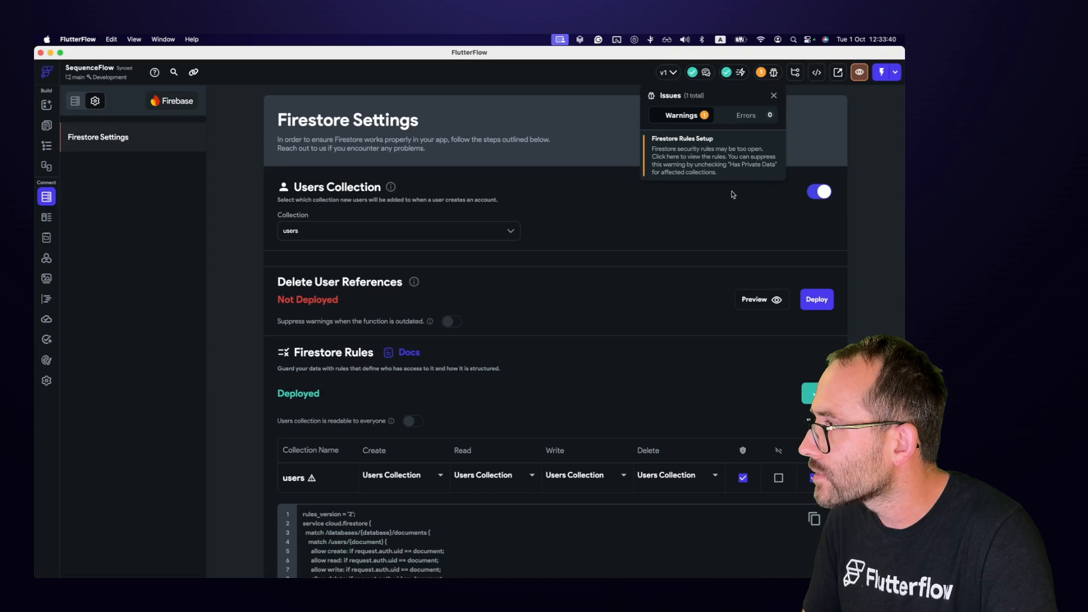
Open the Firebase section of the app settings and switch the current environment to Staging.
click(722, 220)
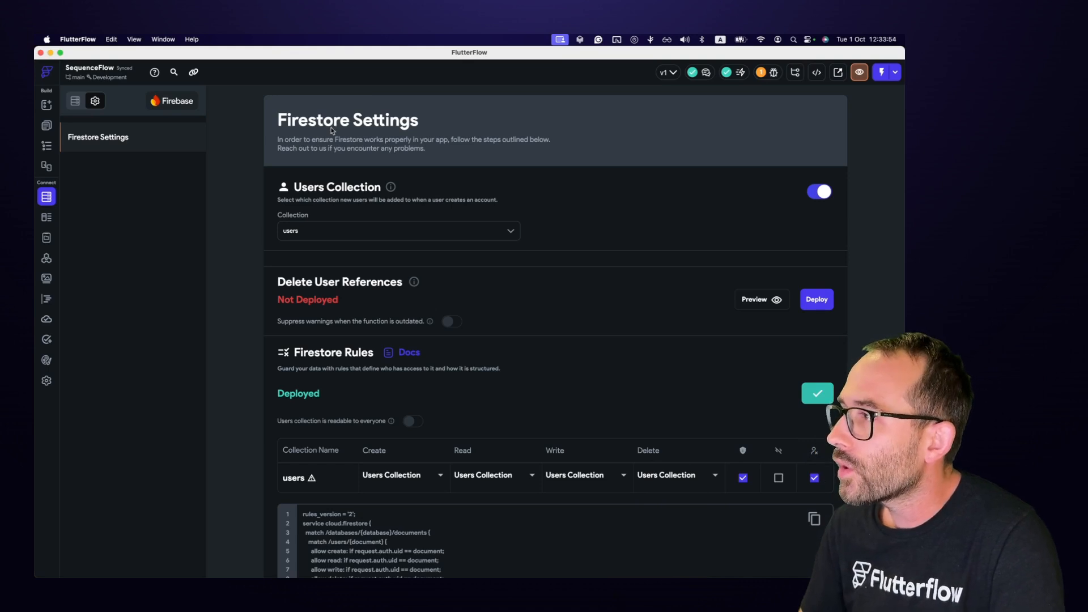
mouse_move(114, 85)
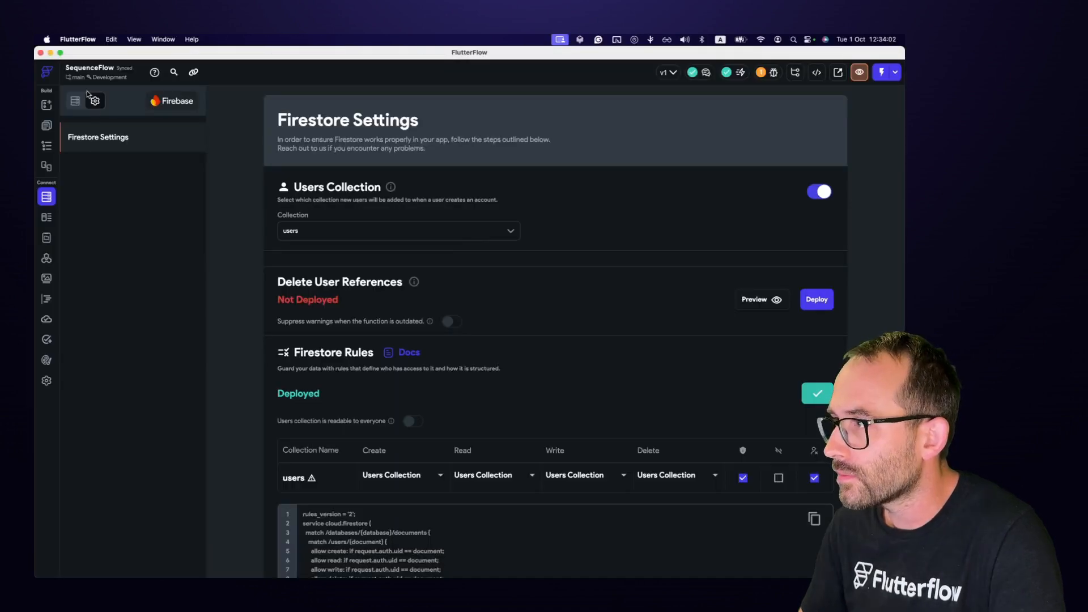
click(46, 380)
click(118, 141)
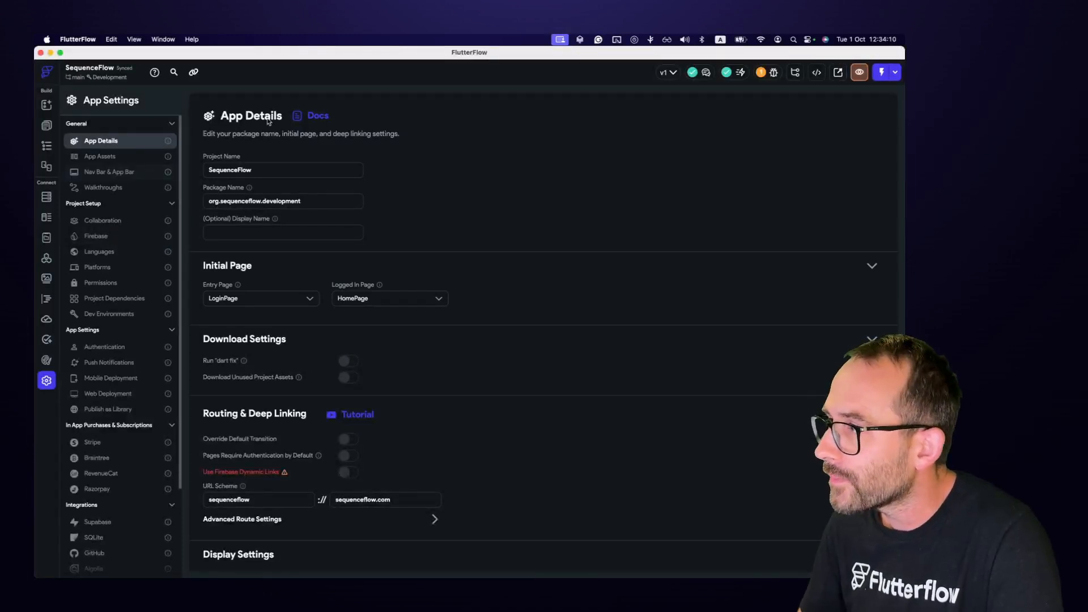
click(98, 236)
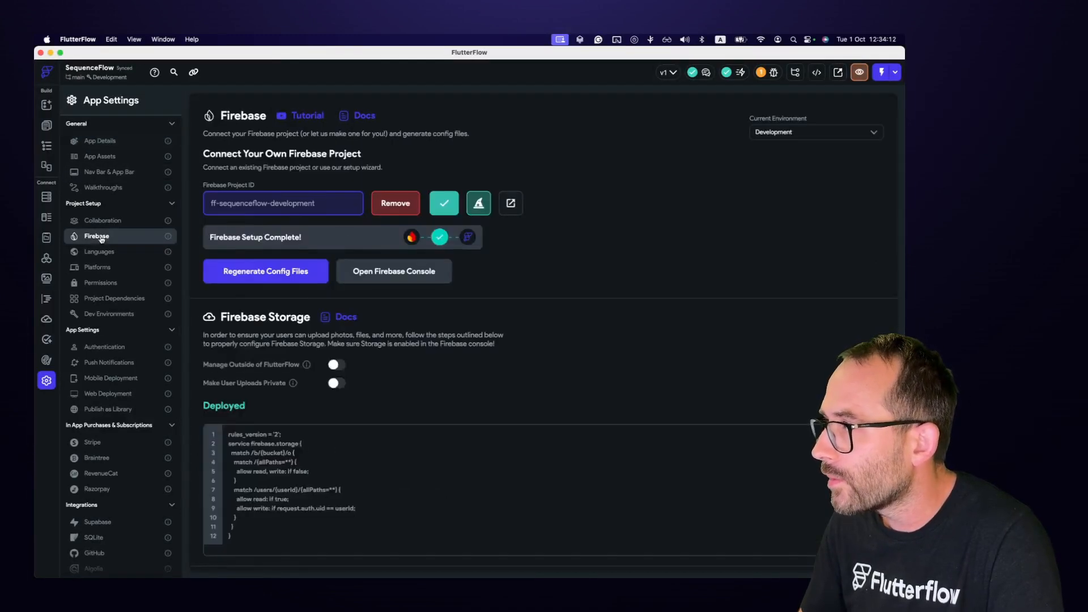
click(868, 130)
click(826, 171)
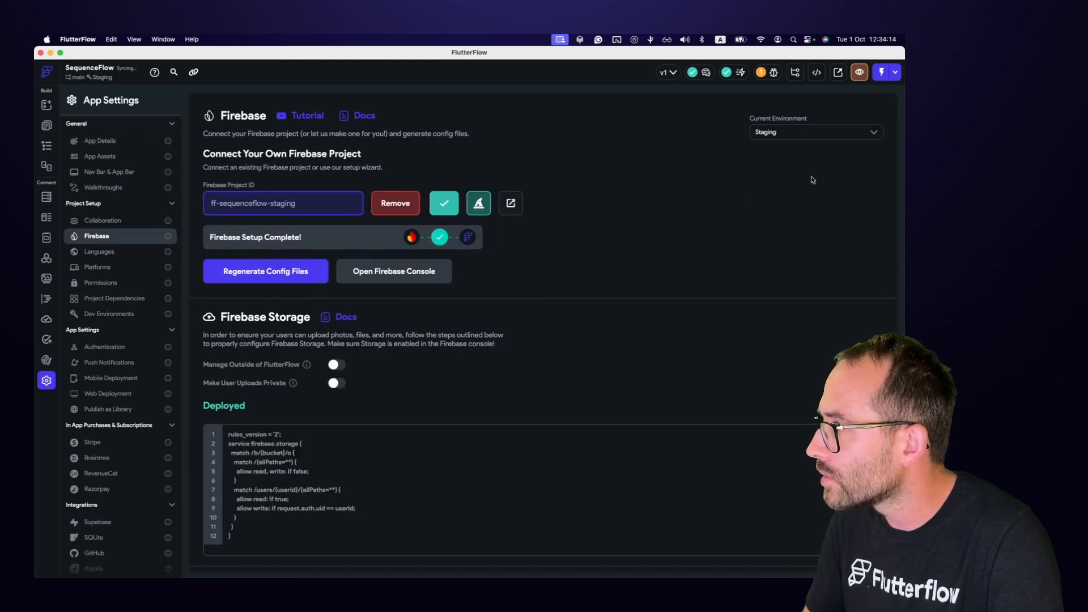
Set the package name in App Details to org.sequenceflow.staging.
click(102, 142)
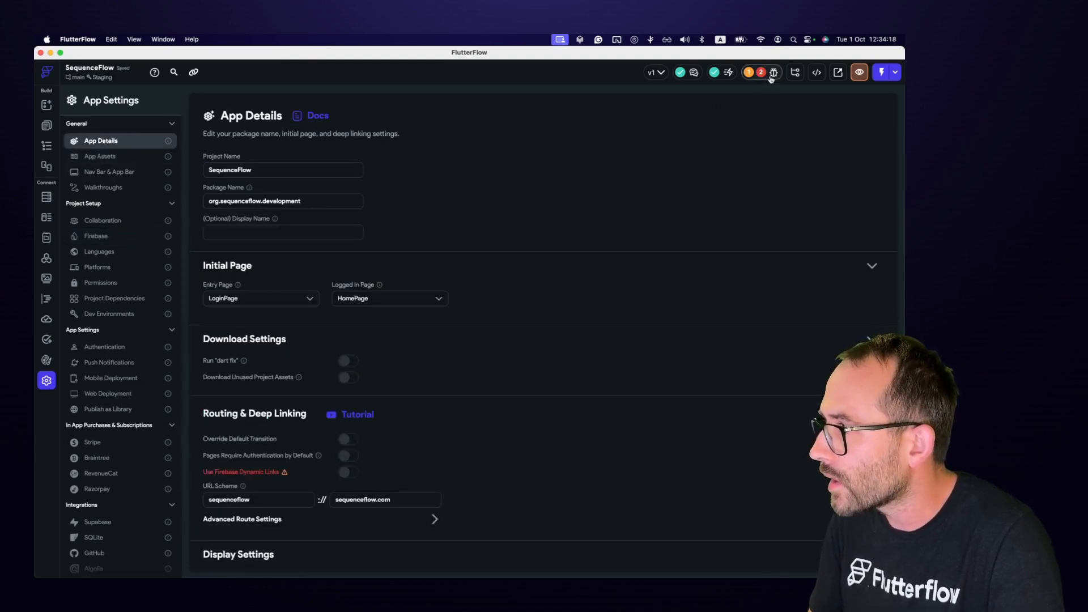
double_click(284, 200)
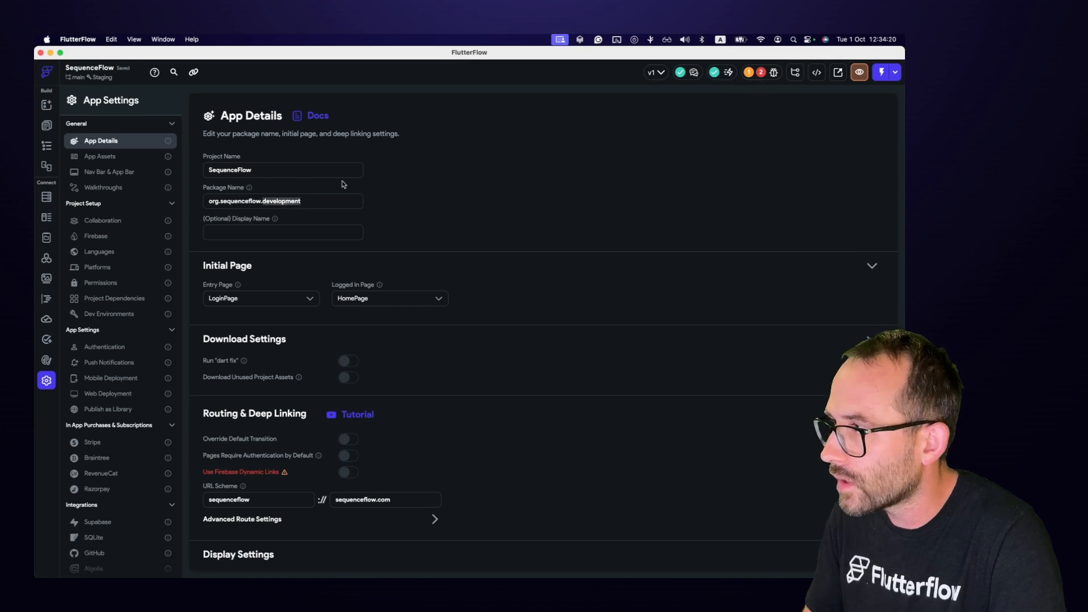
key(BackSpace)
text(s)
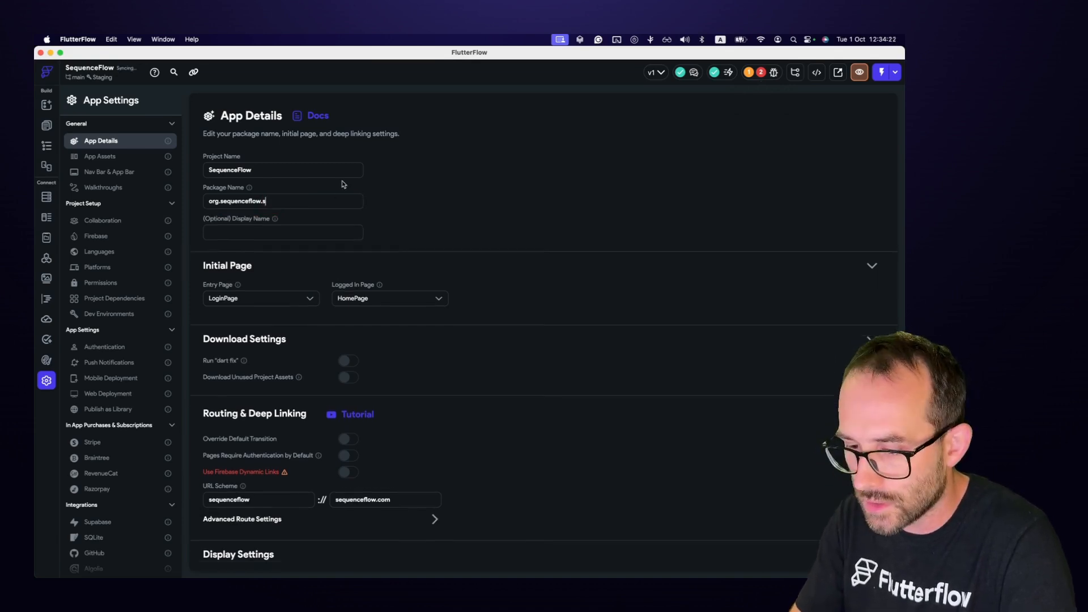
text(taging)
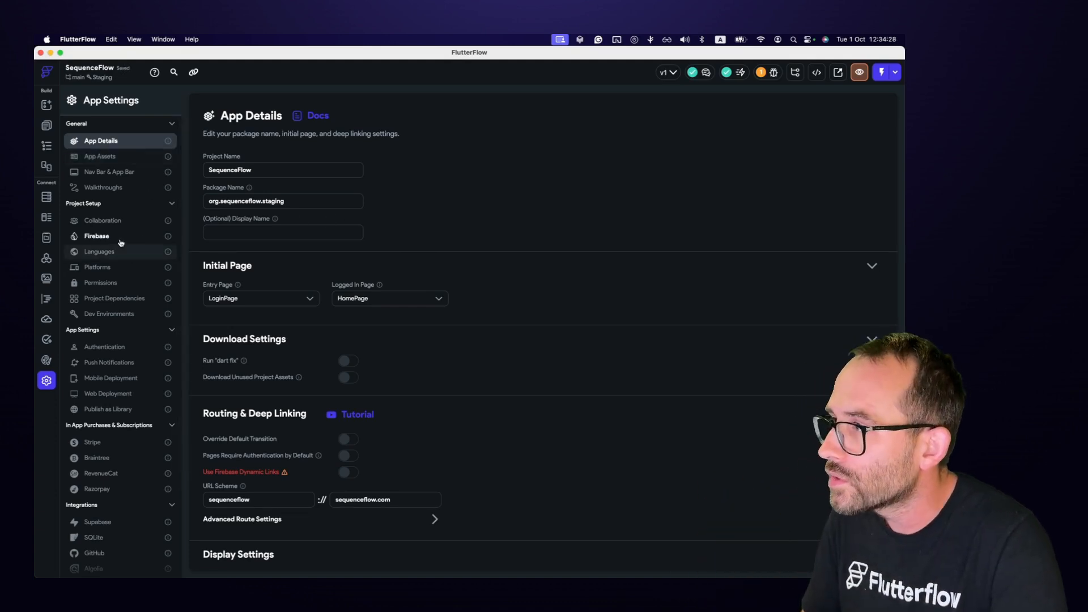
Switch the active dev environment to Production and inspect the project's errors.
click(121, 315)
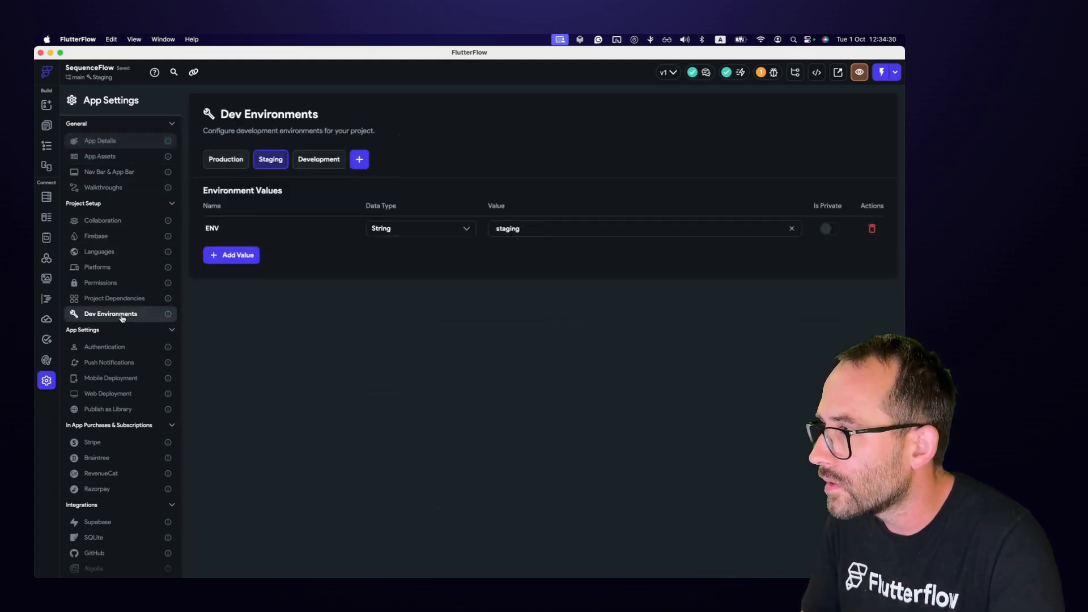
click(231, 162)
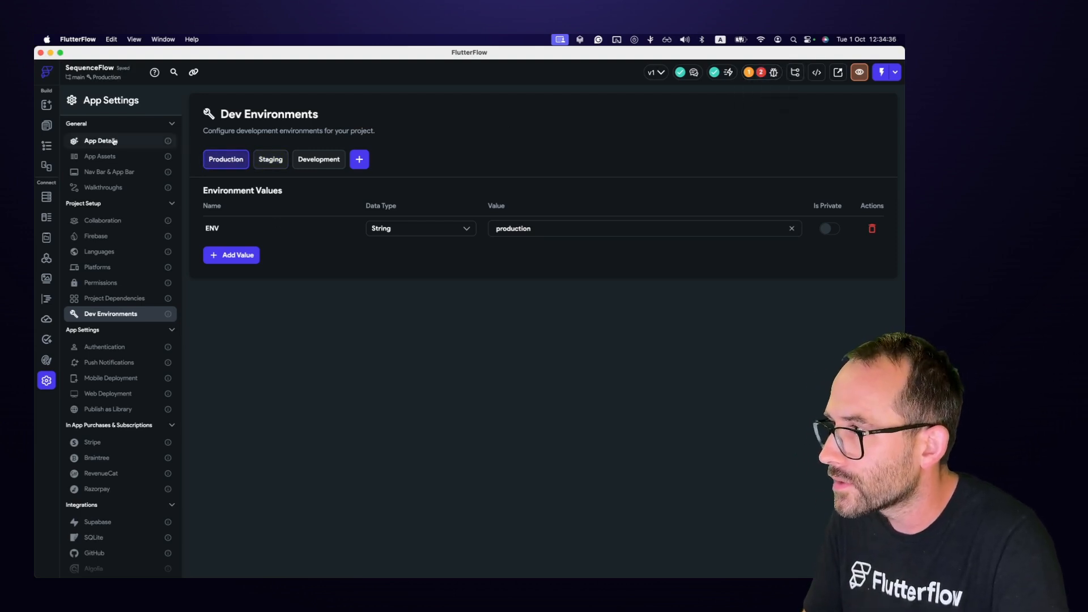
click(774, 73)
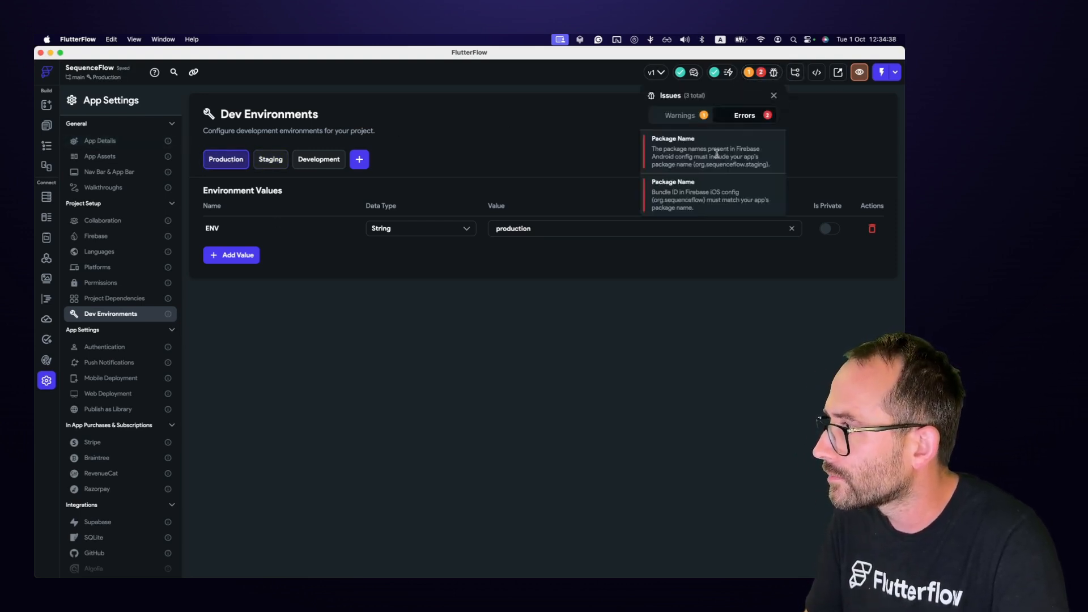
From the package name error, set the app's package name to org.sequenceflow.
click(717, 153)
click(276, 201)
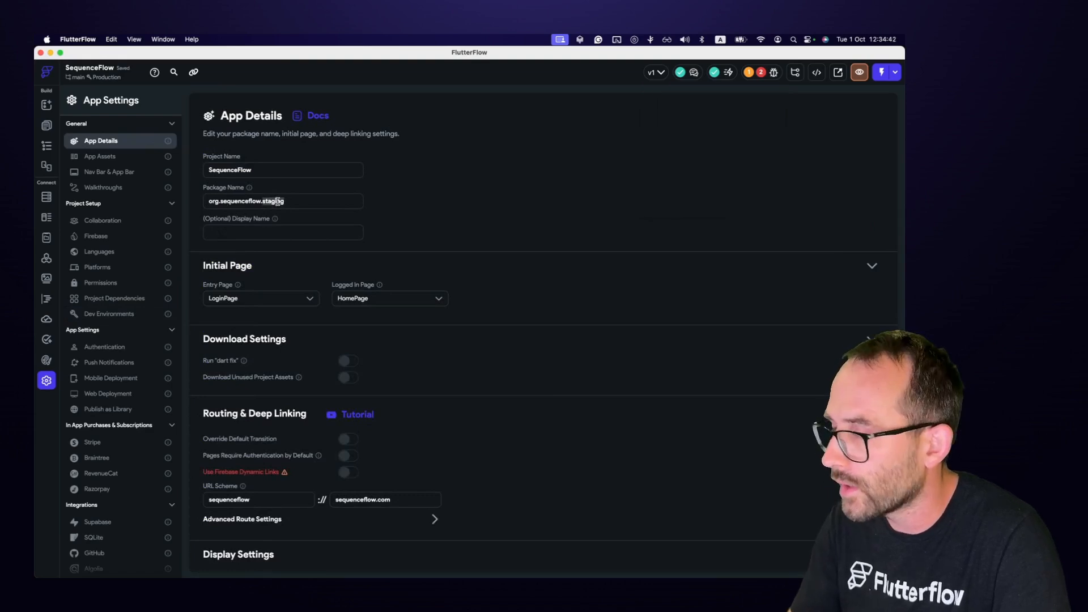
key(BackSpace)
key(BackSpace)
key(BackSpace)
key(BackSpace)
key(BackSpace)
key(BackSpace)
key(BackSpace)
key(BackSpace)
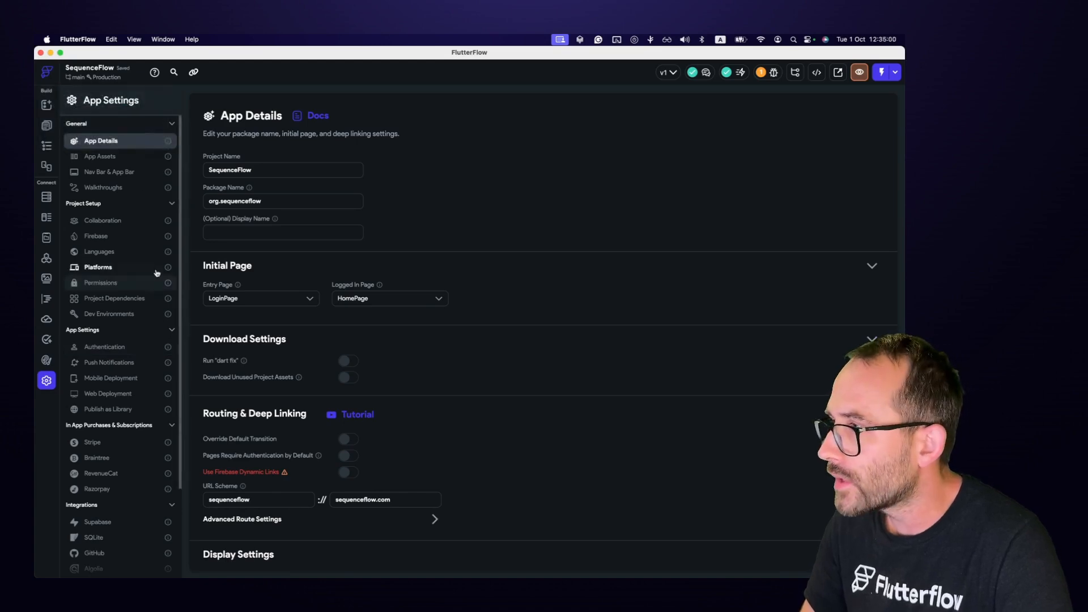
Review Production's Firebase settings and try to deploy the Delete User References function from the Firestore settings.
click(117, 240)
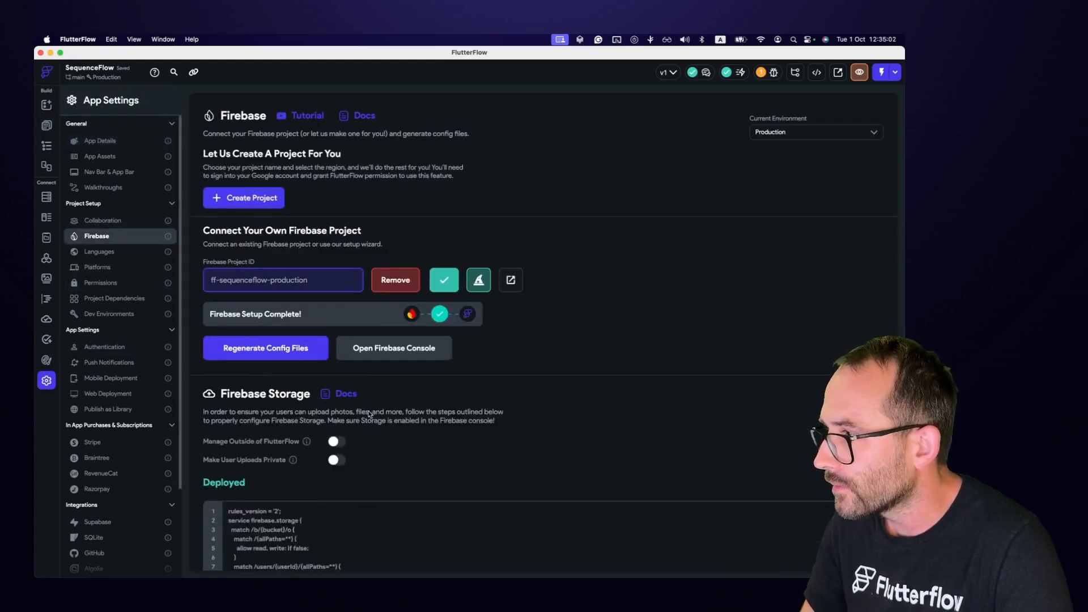
scroll(107, 267, down, 4)
click(46, 197)
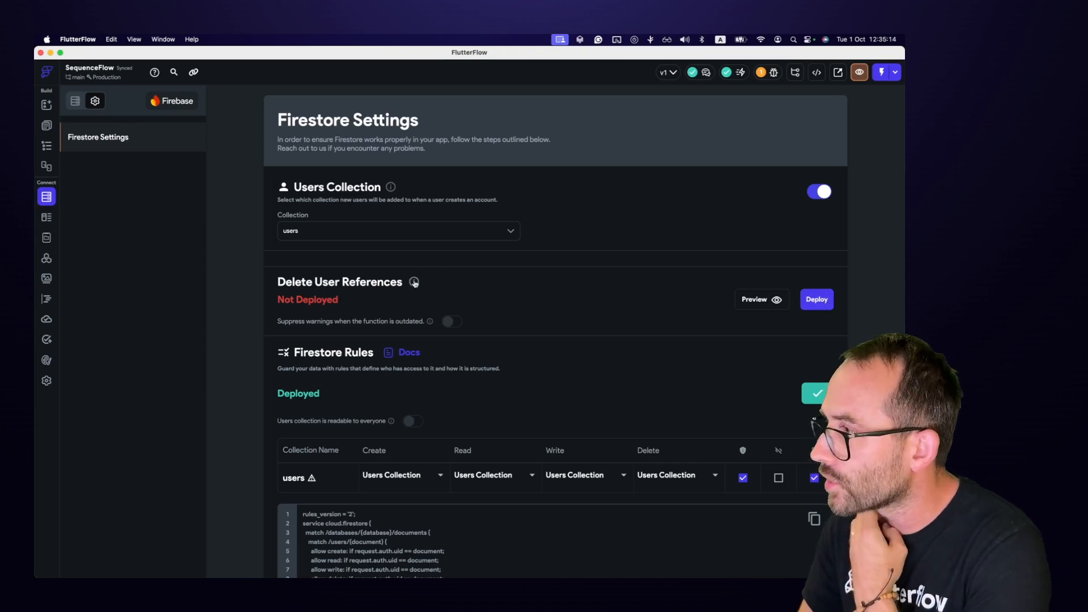
mouse_move(415, 282)
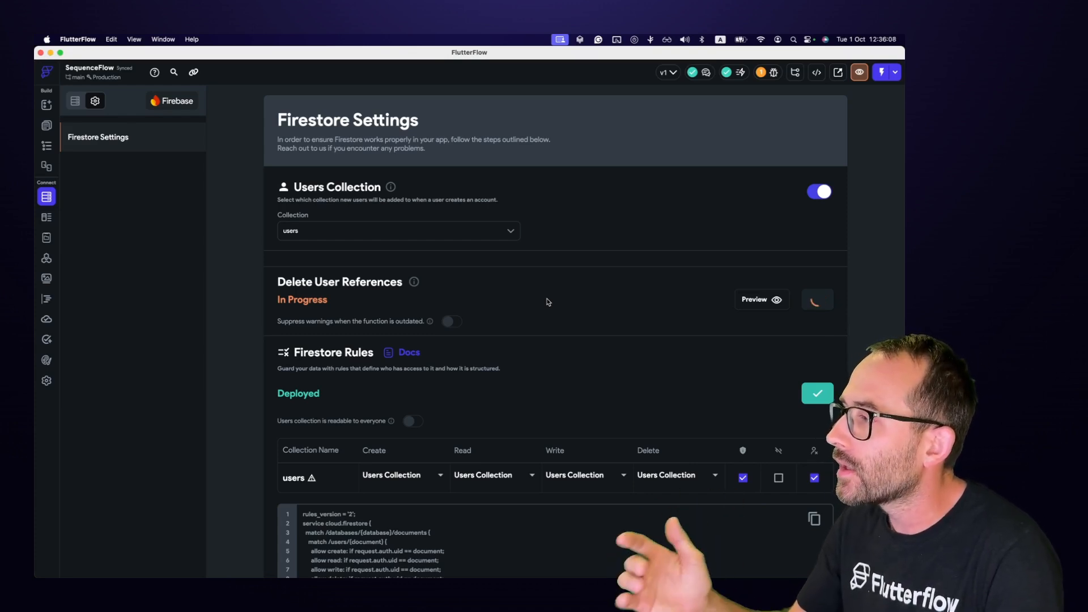
Switch to the Firebase console in Brave and check Functions in the production, staging and development projects.
key(super+Tab)
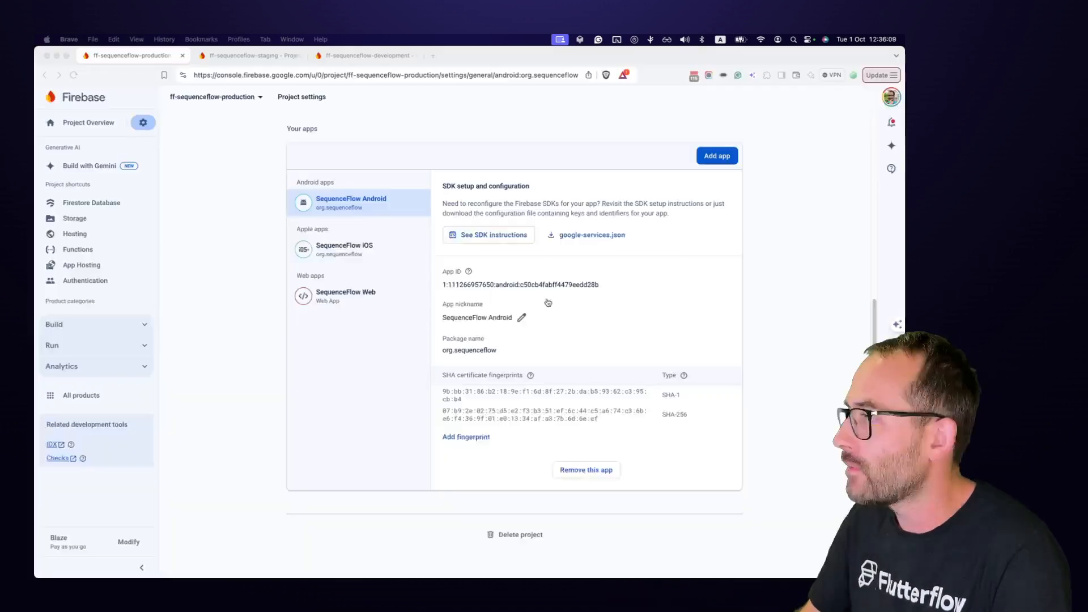
click(86, 253)
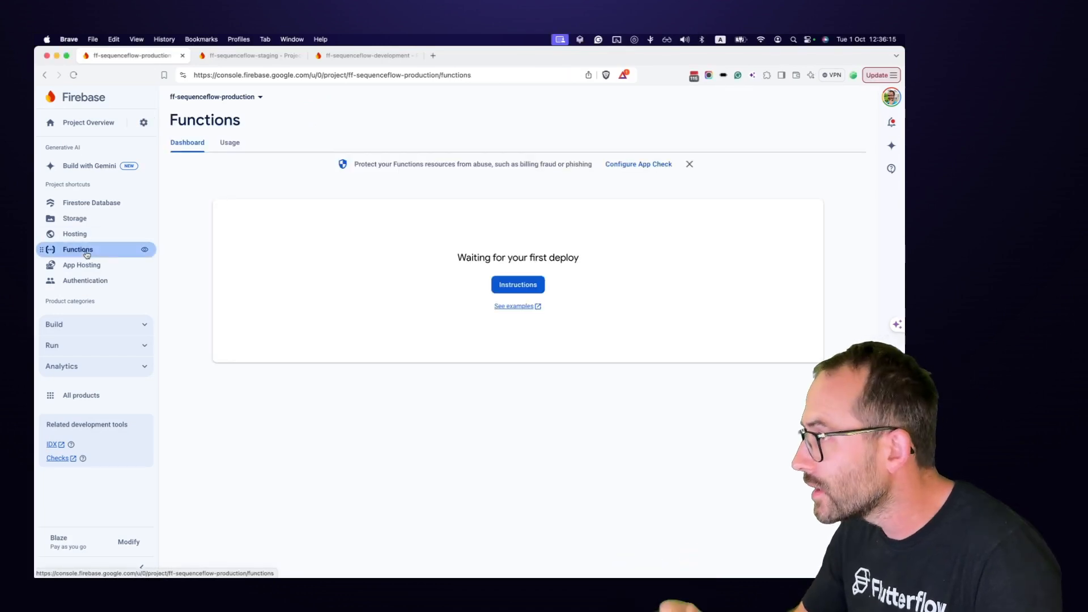
click(244, 55)
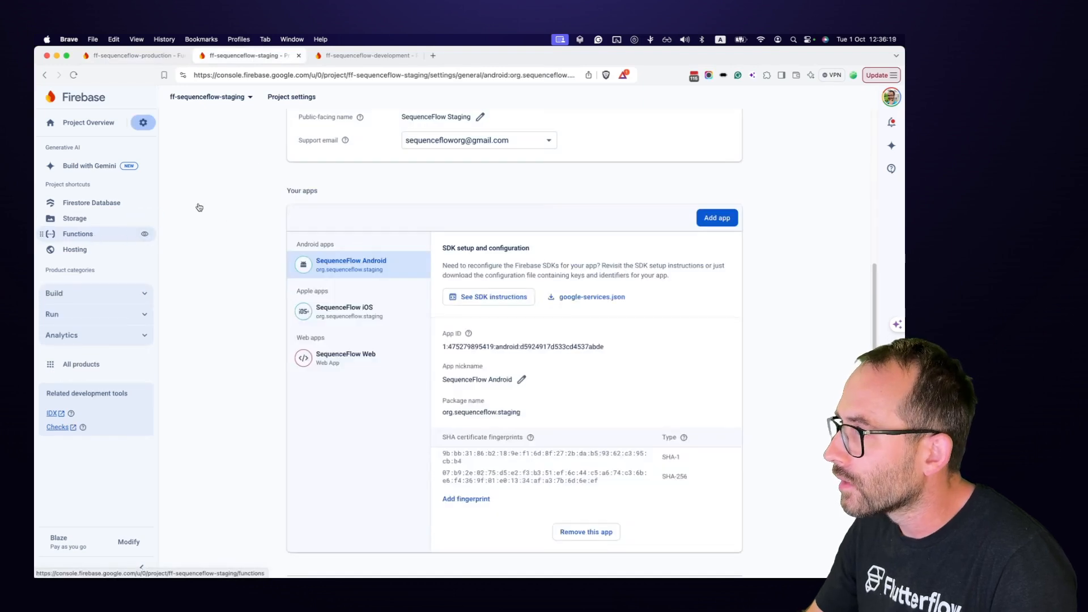
click(131, 234)
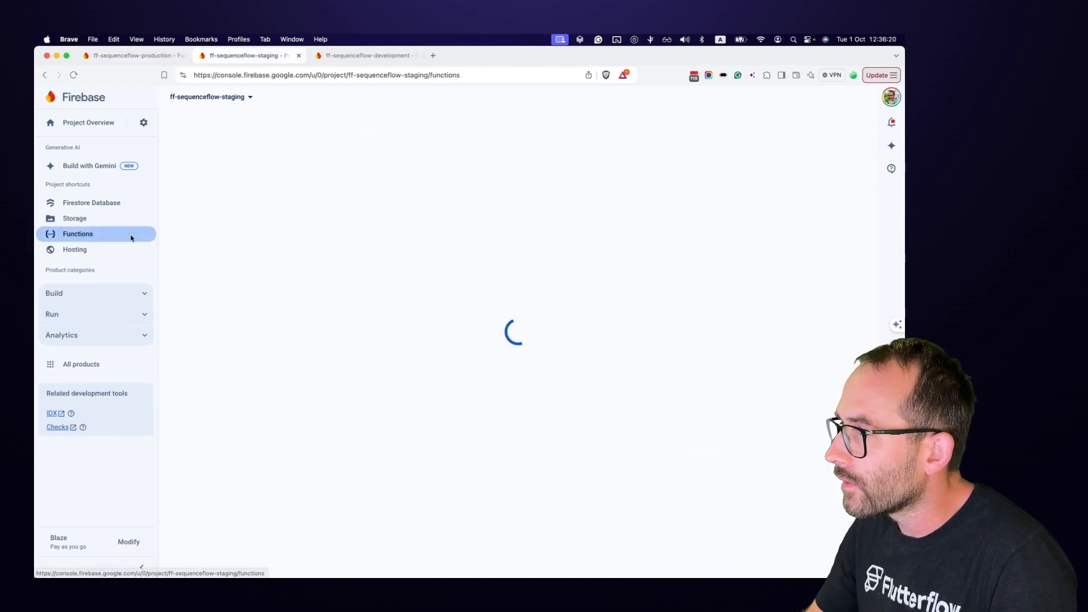
click(352, 56)
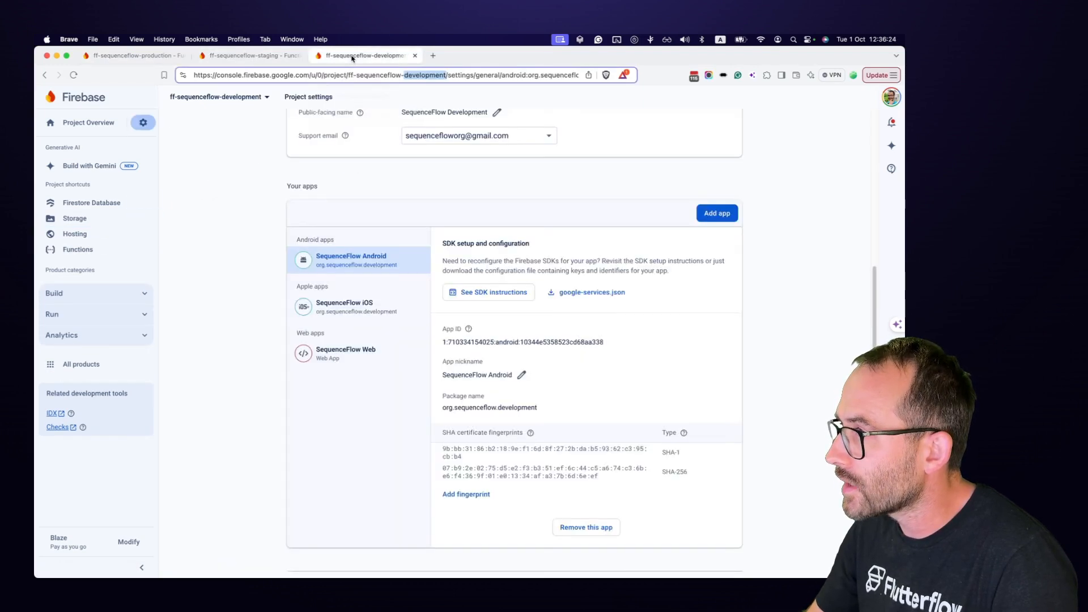
click(90, 252)
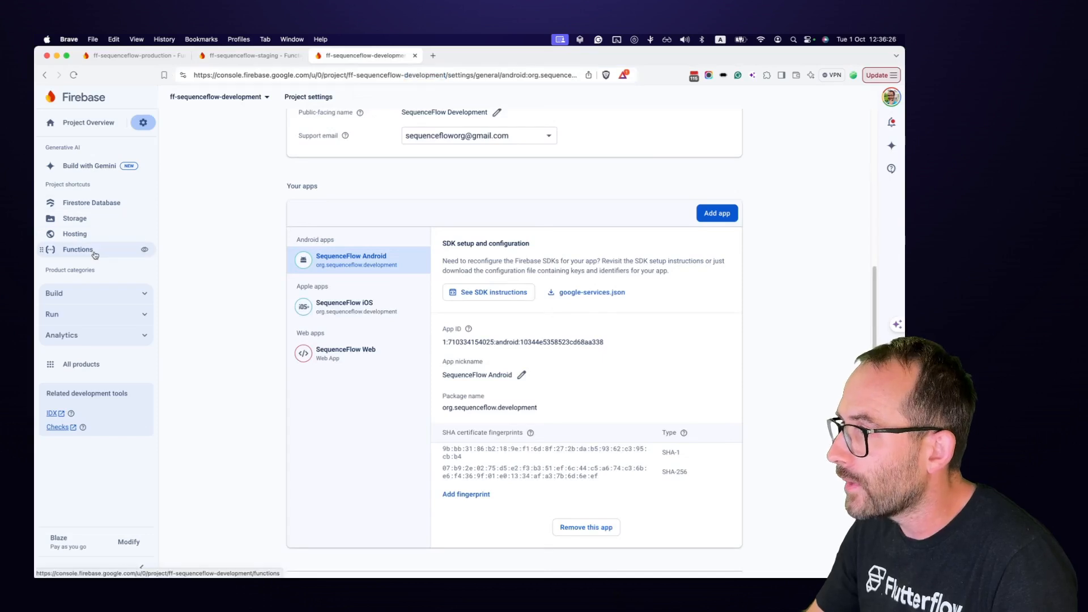
click(152, 58)
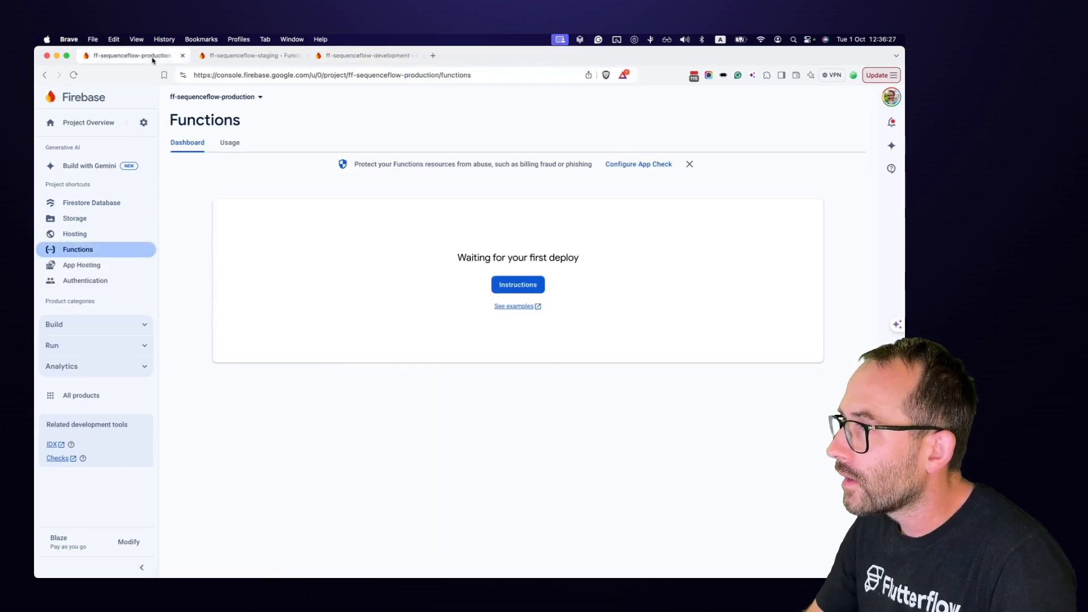
Return to FlutterFlow, retry deploying Delete User References and check for it on the production Firebase project's Functions dashboard.
key(super+Tab)
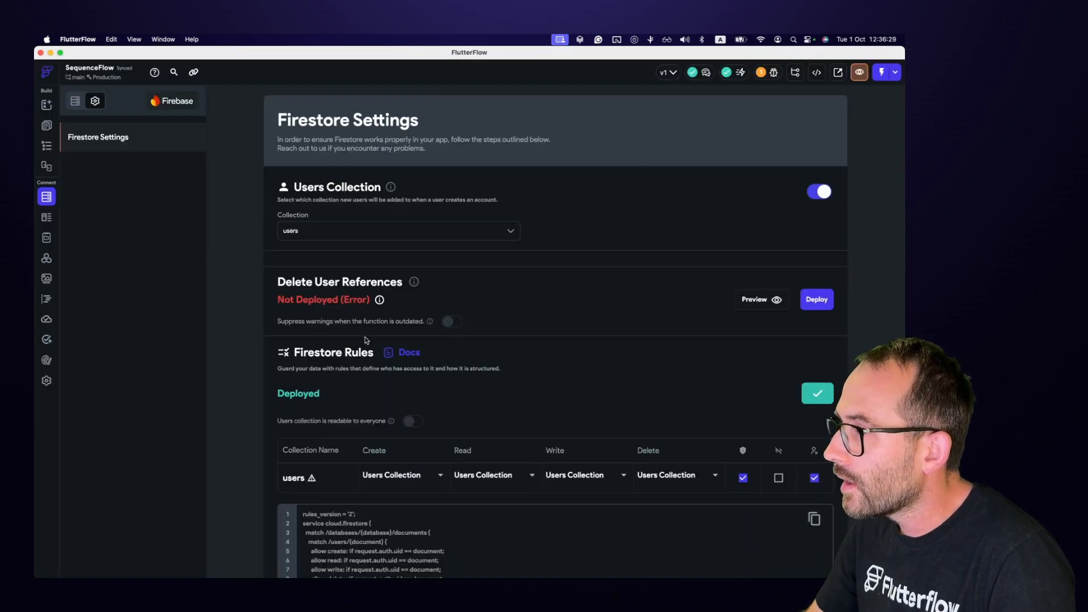
mouse_move(380, 300)
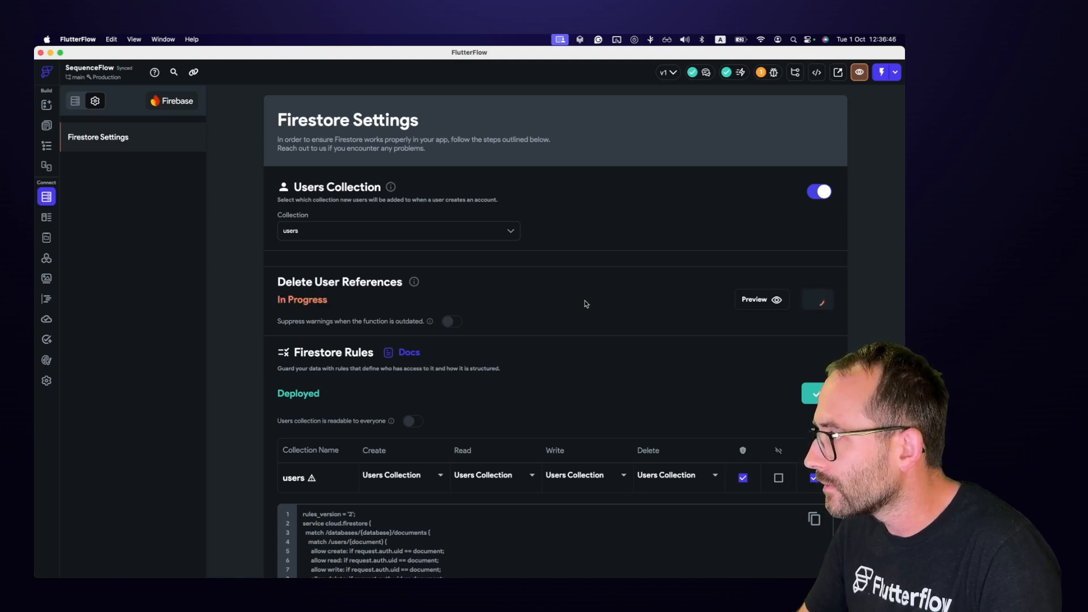
key(super+Tab)
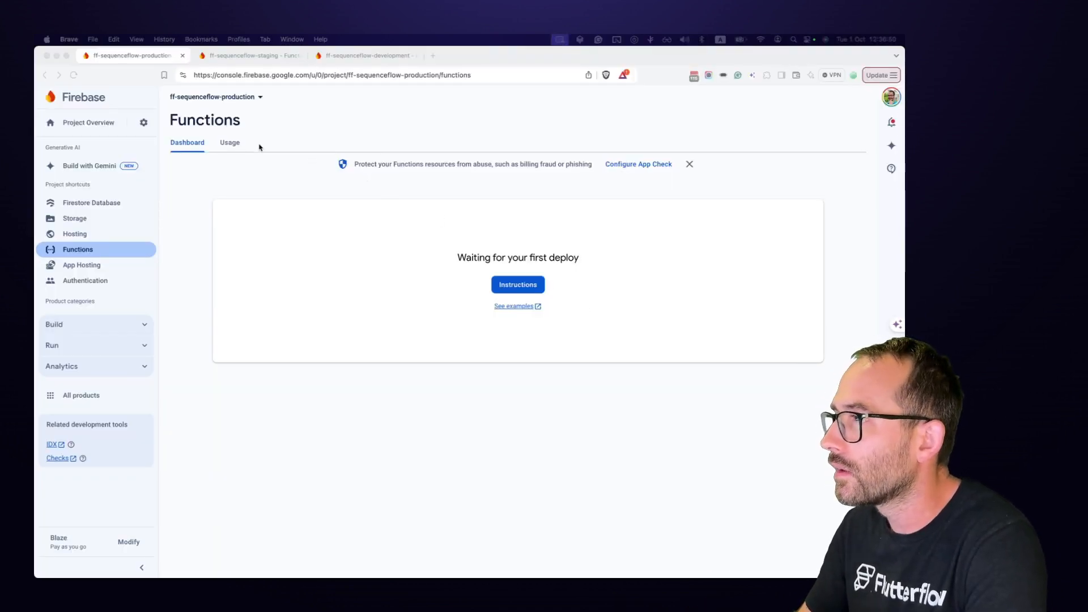
click(74, 75)
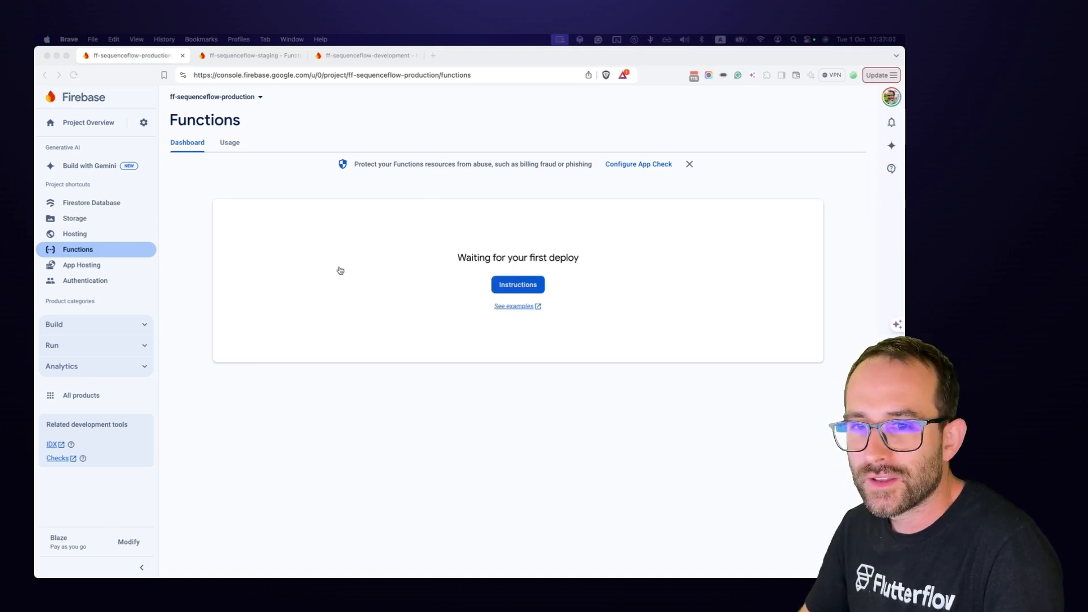
Switch back to FlutterFlow, try deploying Delete User References again and read the deployment details.
key(super+Tab)
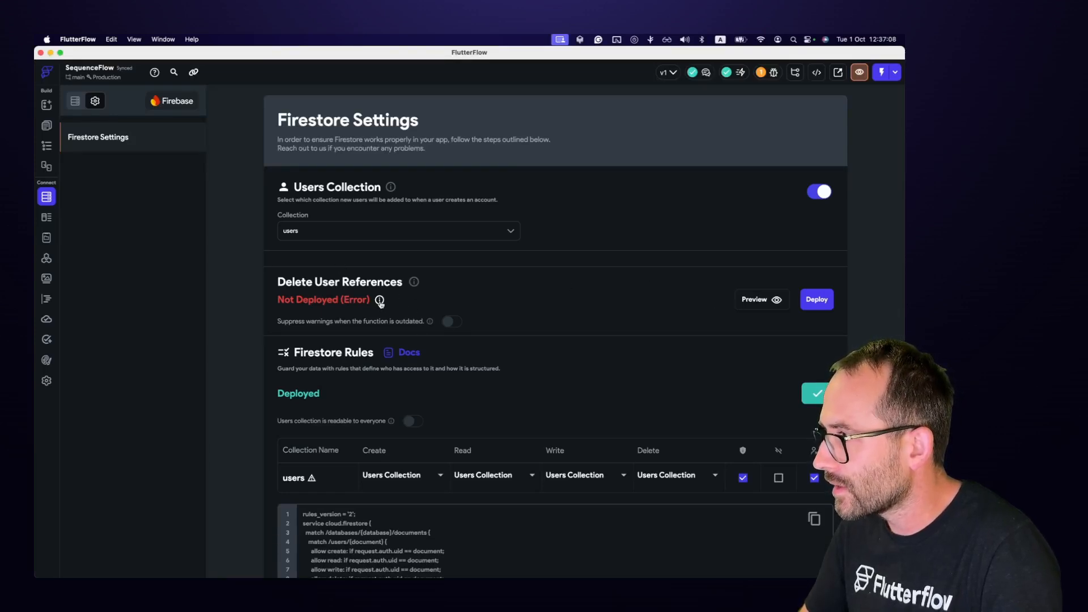
click(817, 300)
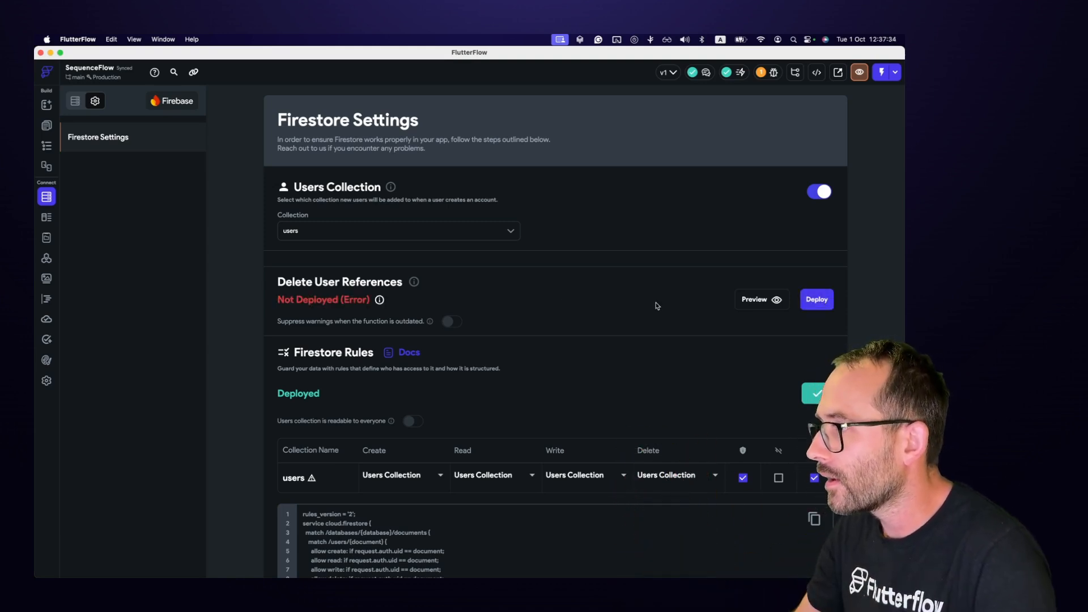
mouse_move(380, 301)
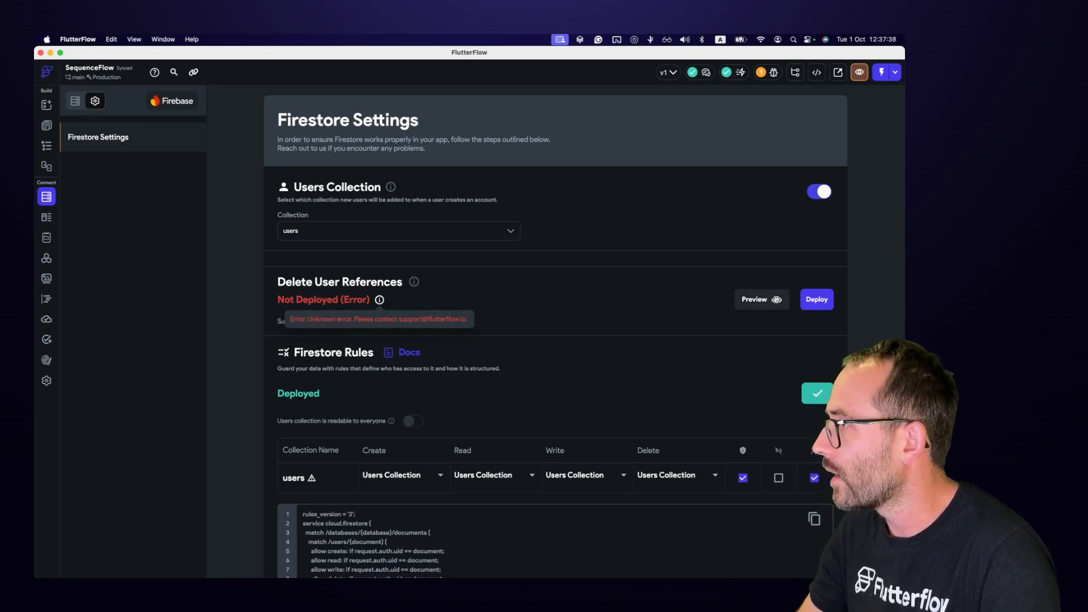
Redeploy Delete User References with its code previewed, and reload the production project's Functions dashboard in the Firebase console.
click(757, 300)
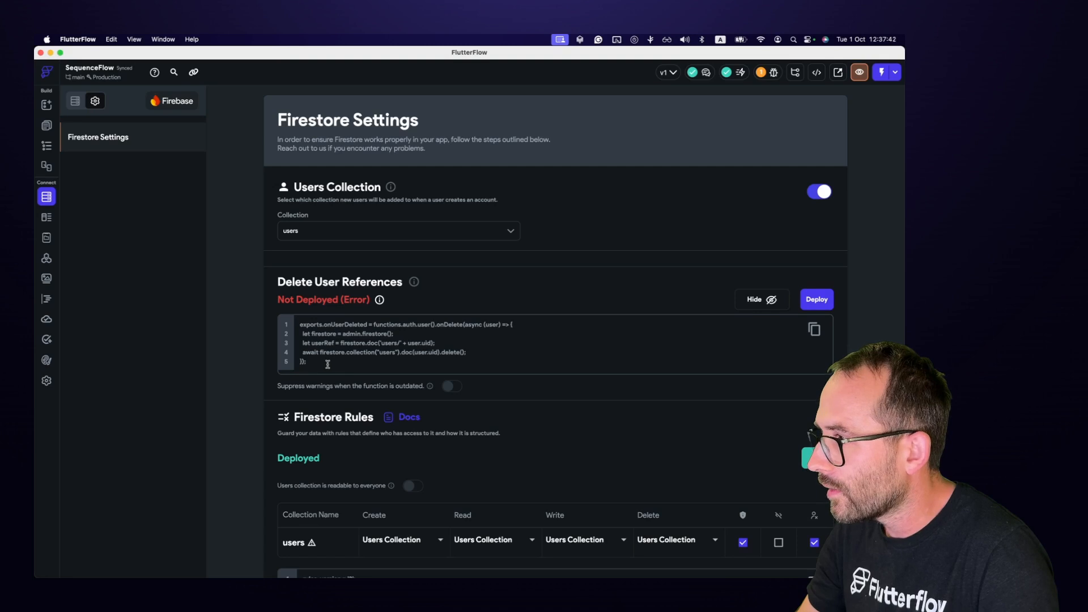
click(819, 300)
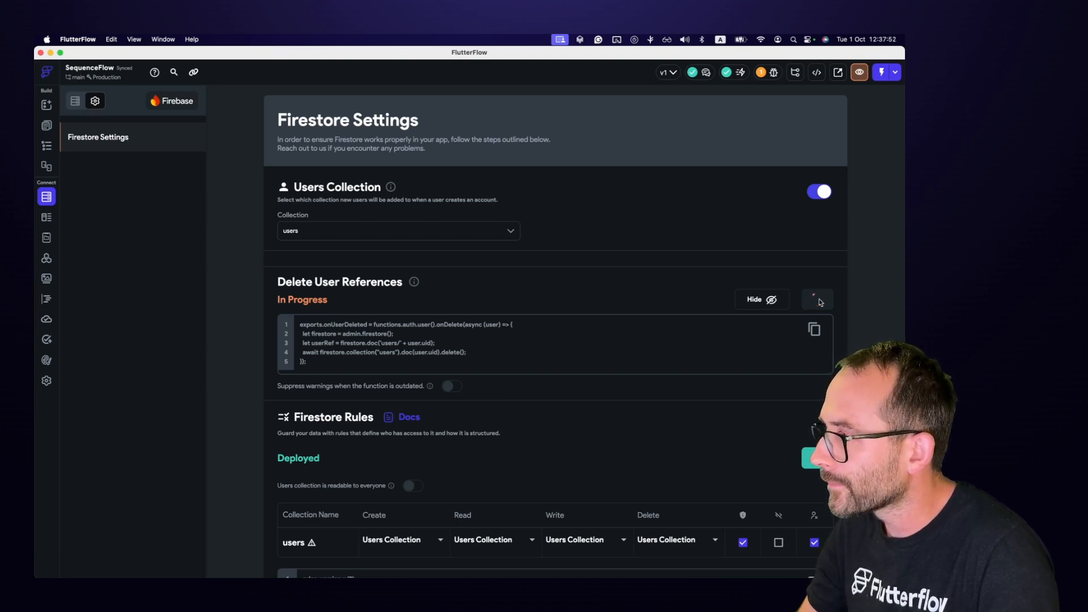
key(super+Tab)
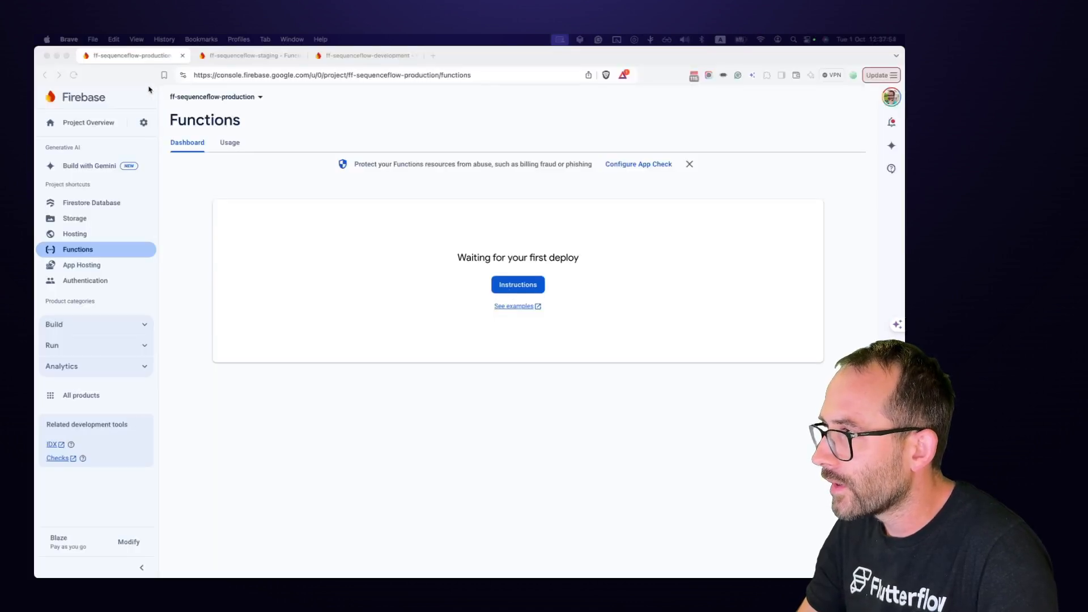
click(74, 76)
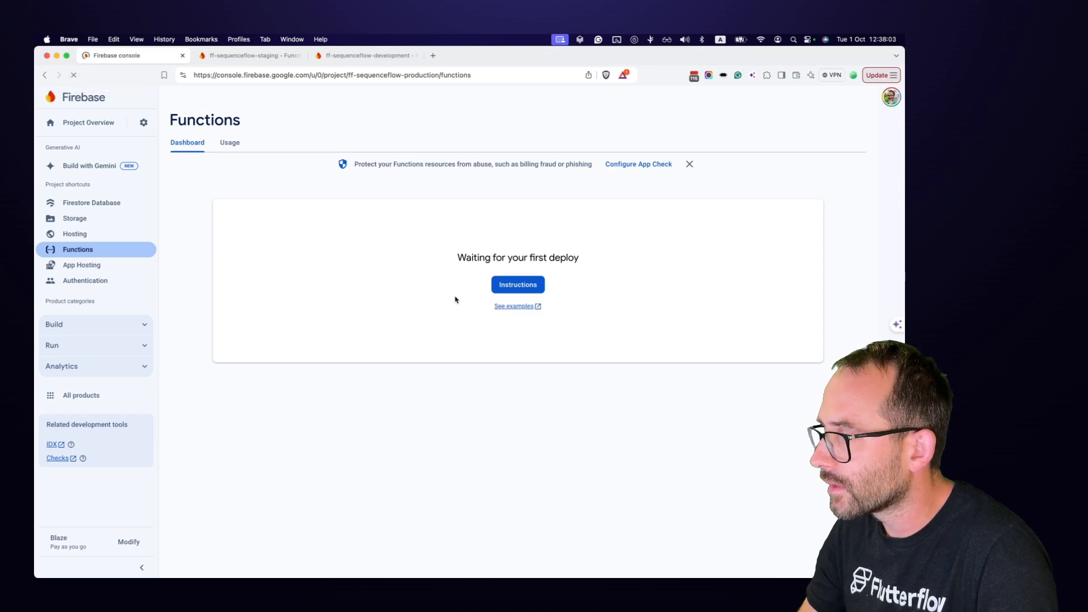
Check the Delete User References deployment in FlutterFlow, and reload the production project's Functions dashboard in the Firebase console.
key(super+Tab)
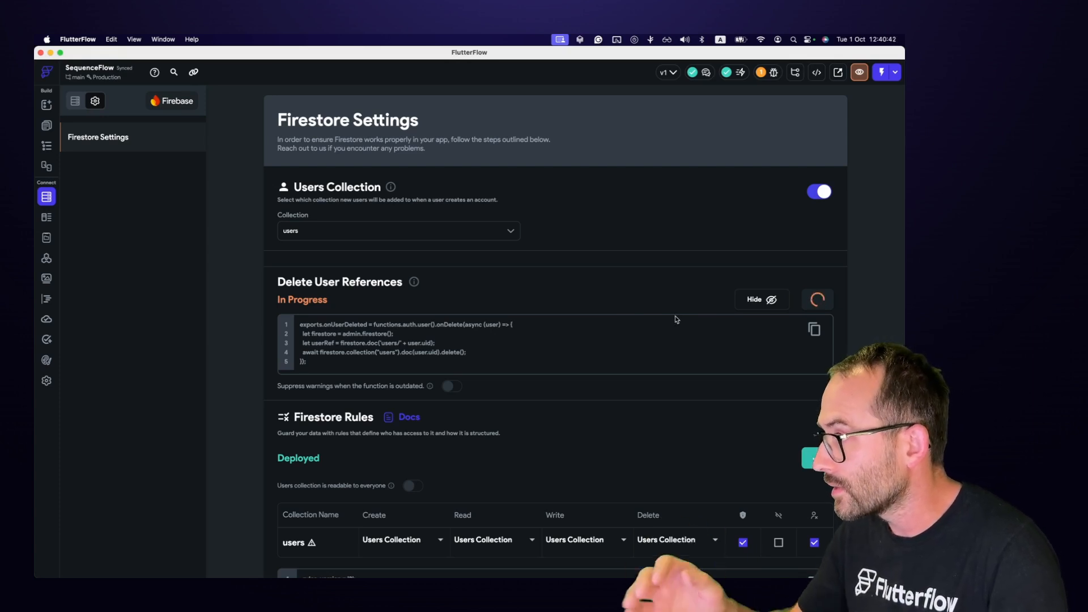
key(super+Tab)
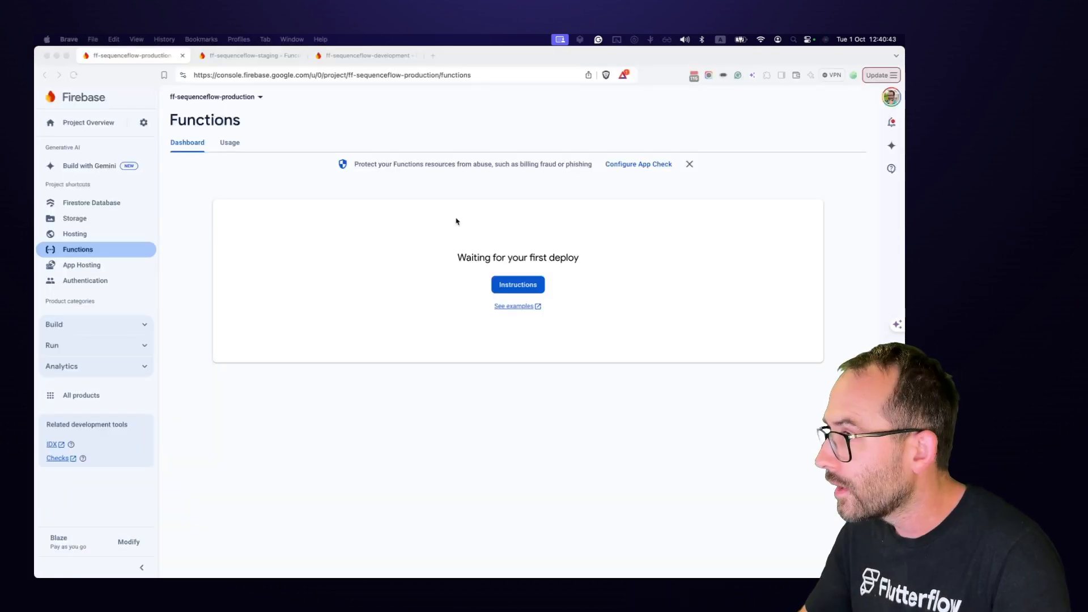
click(73, 75)
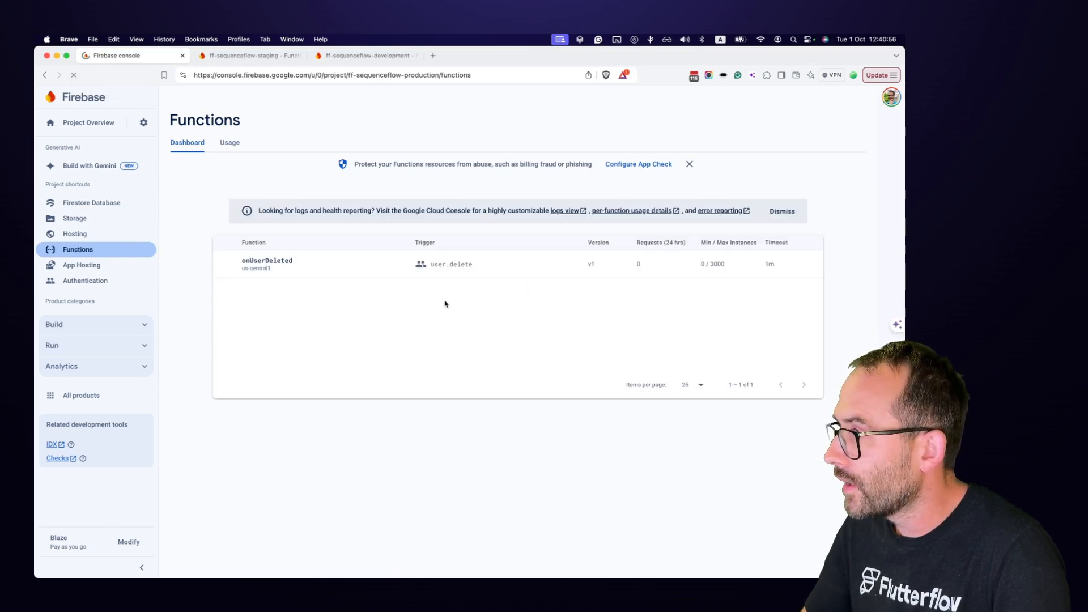
Return to FlutterFlow, switch the project to the Staging environment and set its package name to org.sequenceflow.staging.
key(super+Tab)
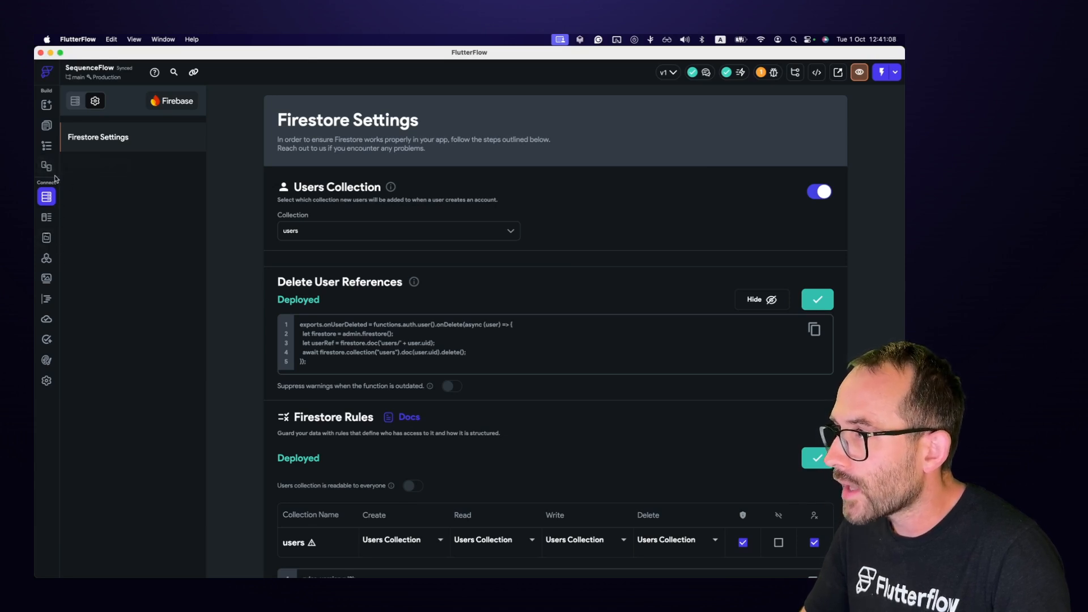
click(46, 381)
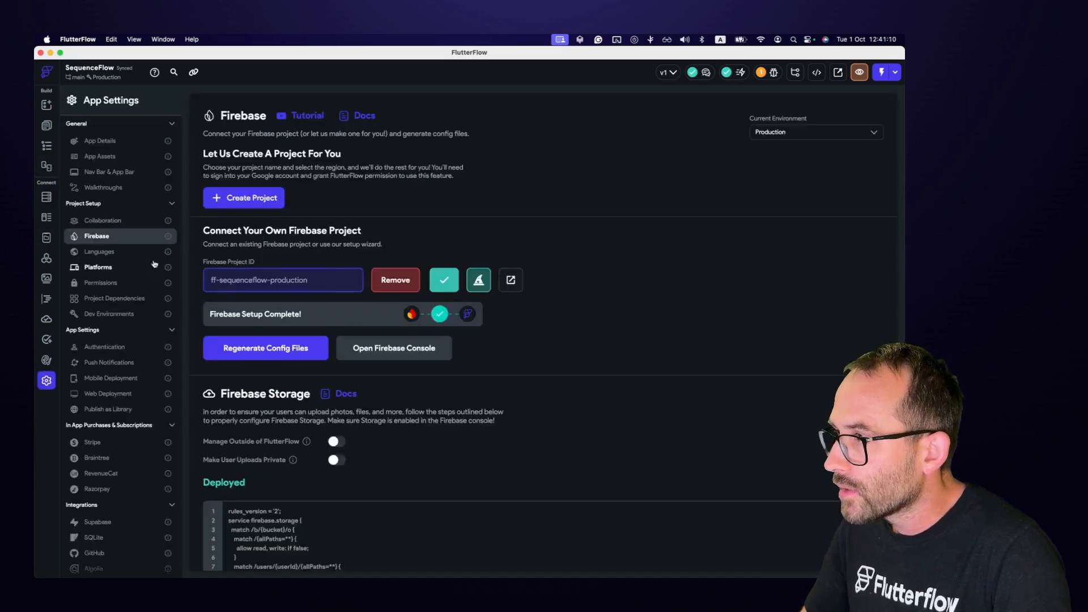
click(128, 312)
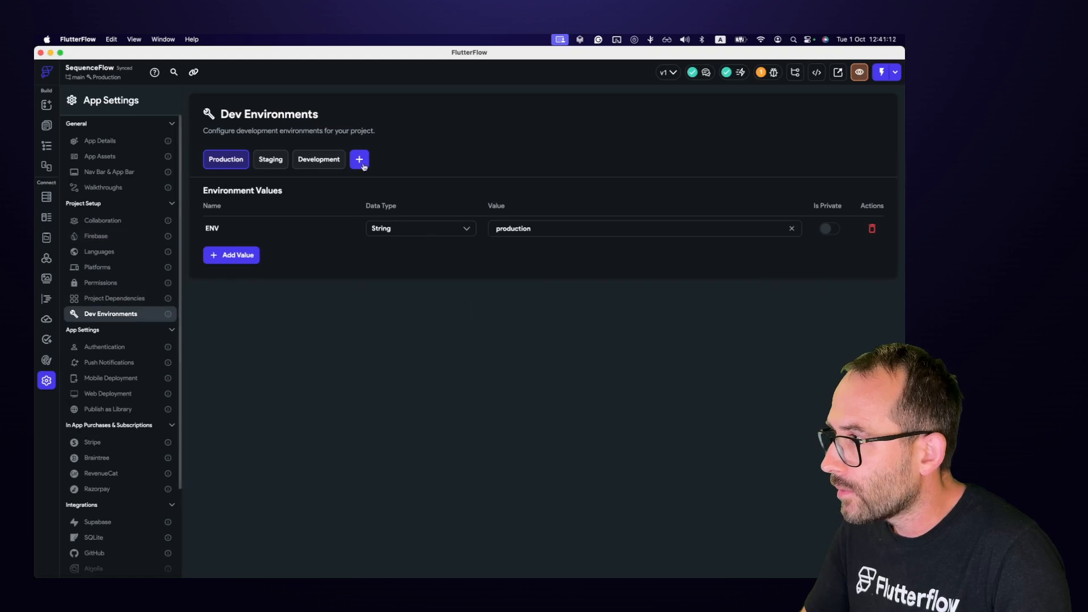
click(266, 159)
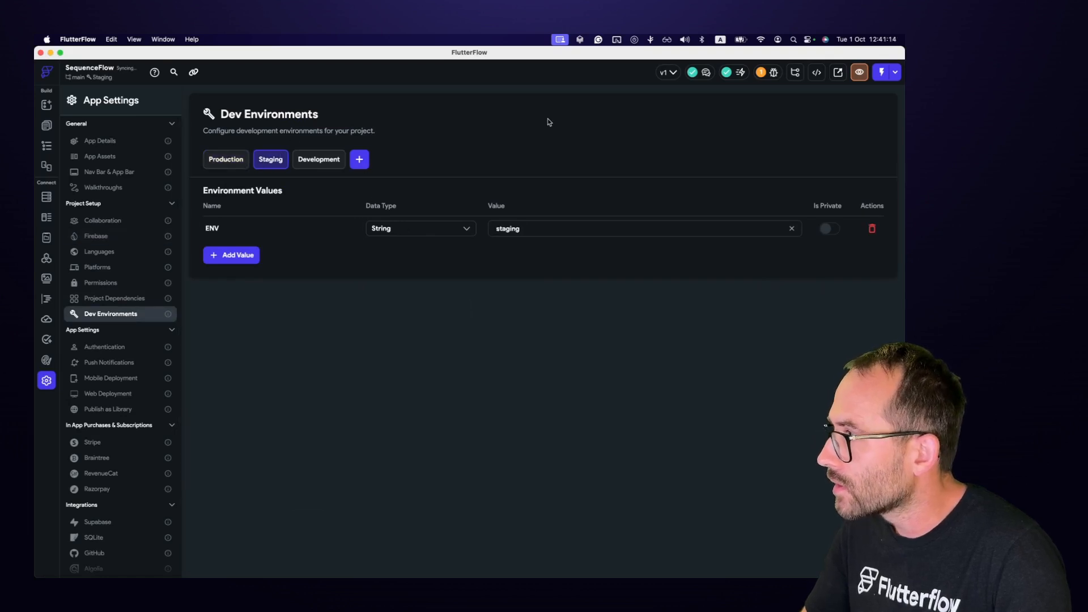
click(753, 72)
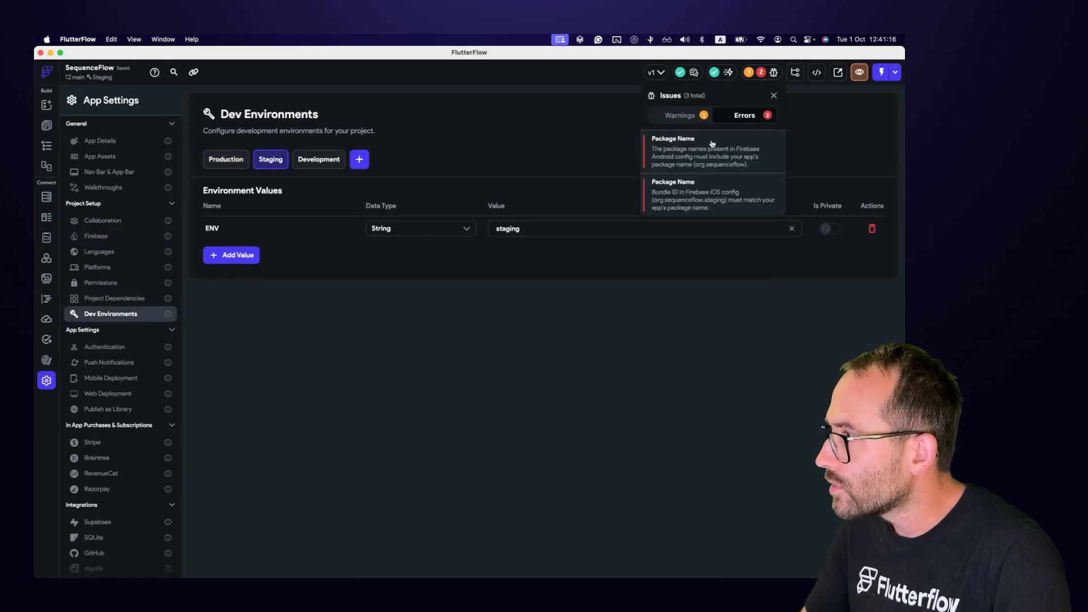
click(711, 145)
click(270, 199)
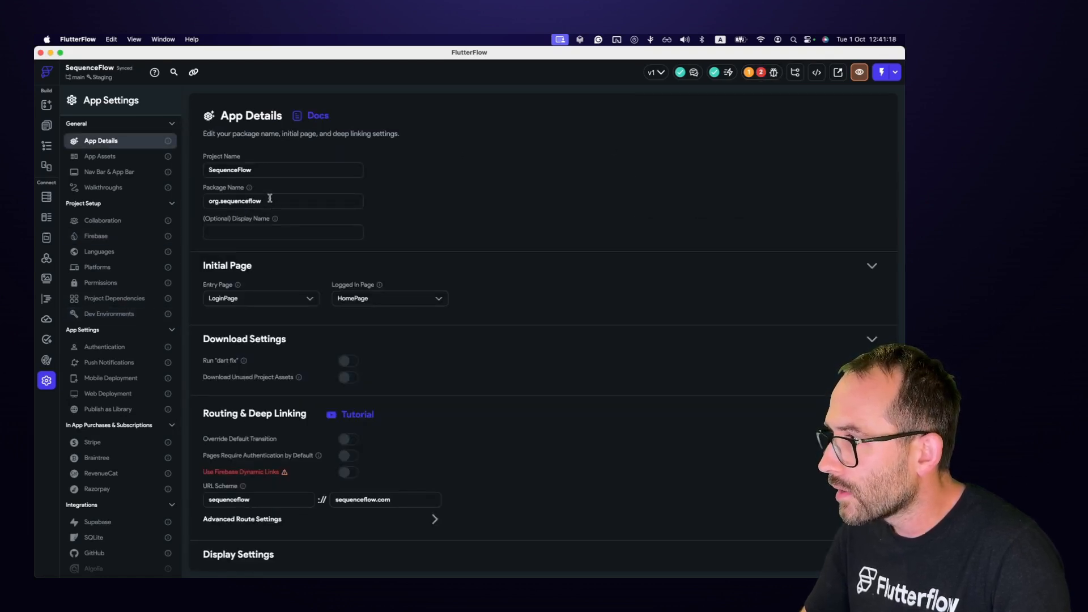
text(.staging)
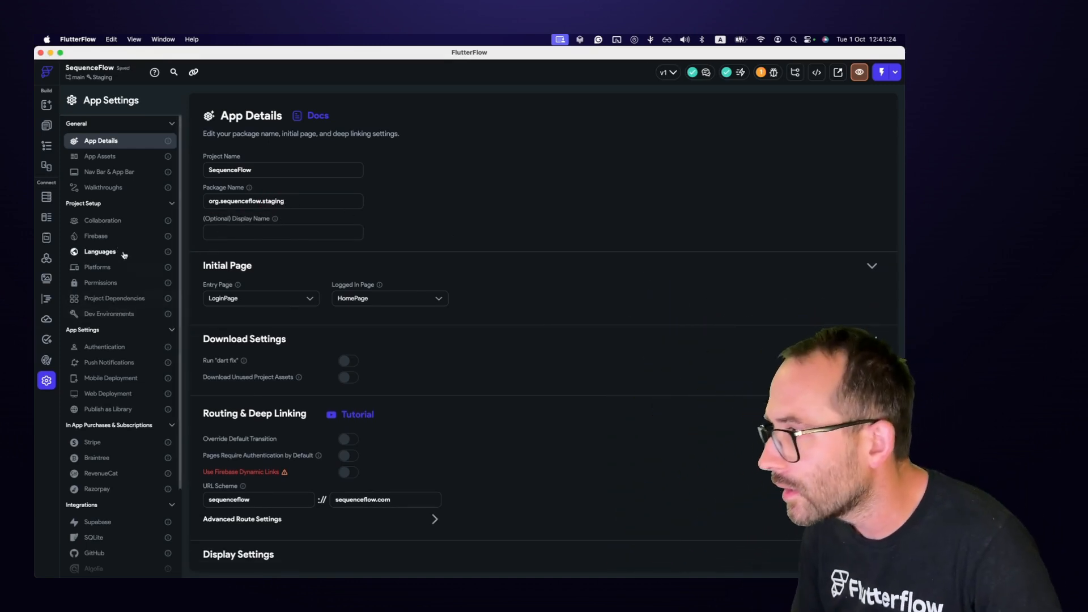
Try to deploy Delete User References for staging, and reload the ff-sequenceflow-staging Functions dashboard in the Firebase console.
click(47, 196)
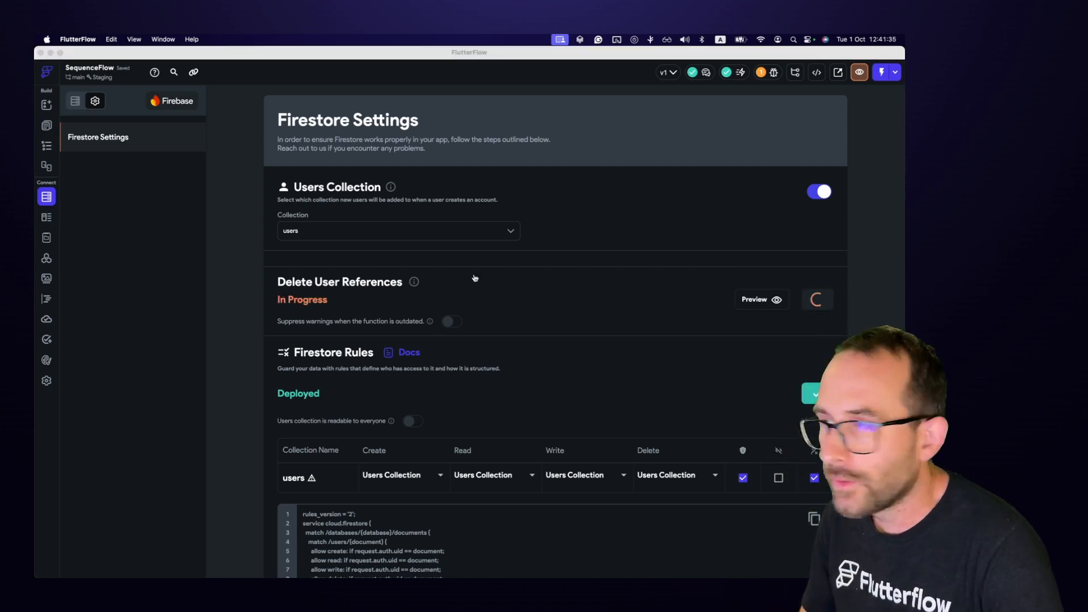
key(super+Tab)
click(285, 59)
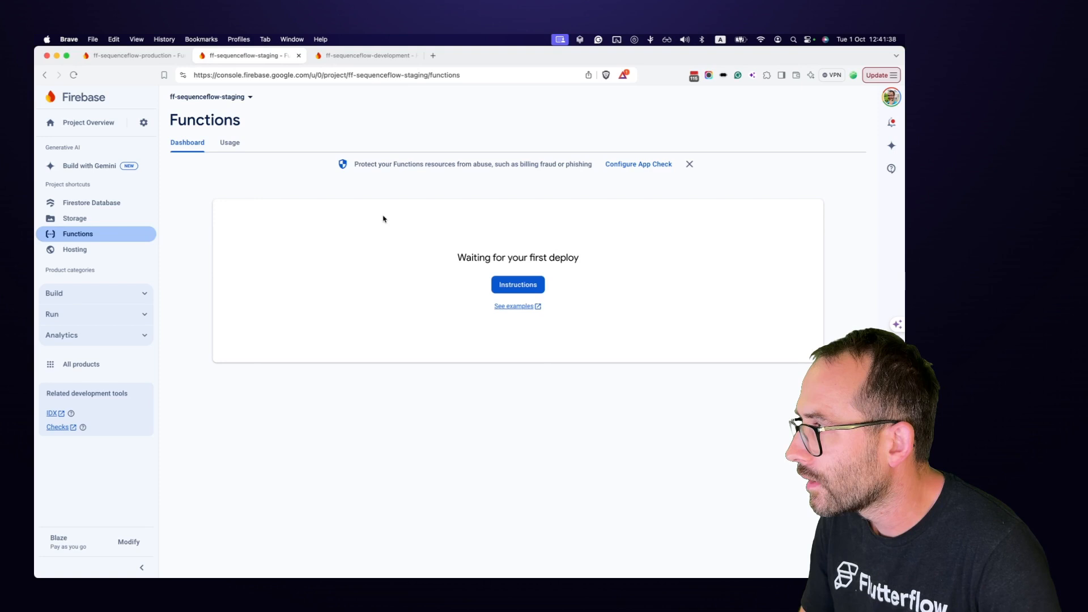
click(73, 75)
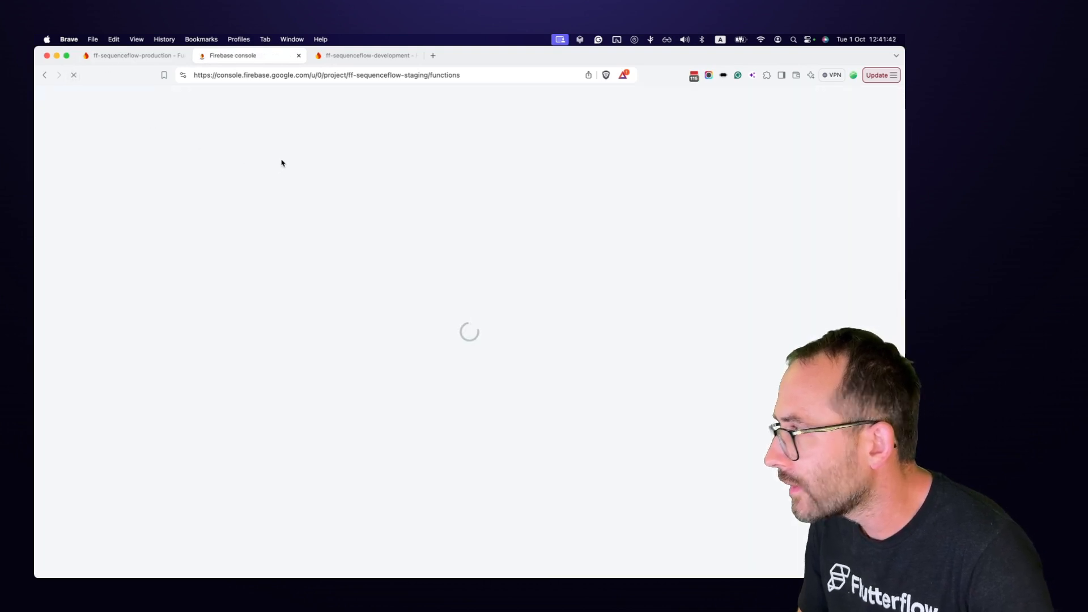
Switch back to FlutterFlow and retry deploying Delete User References for the Staging environment.
key(super+Tab)
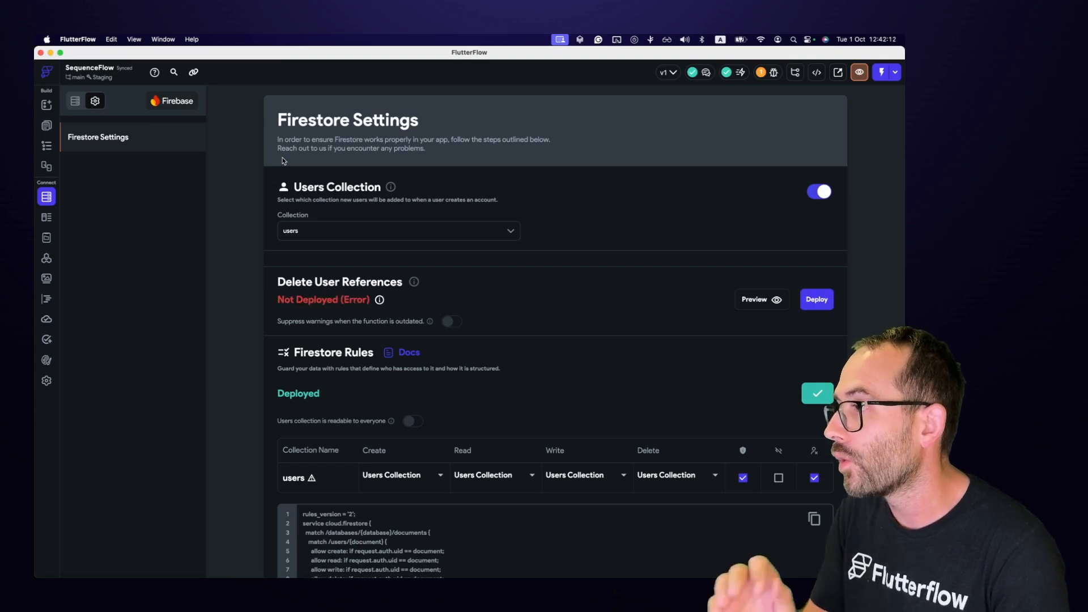
click(816, 300)
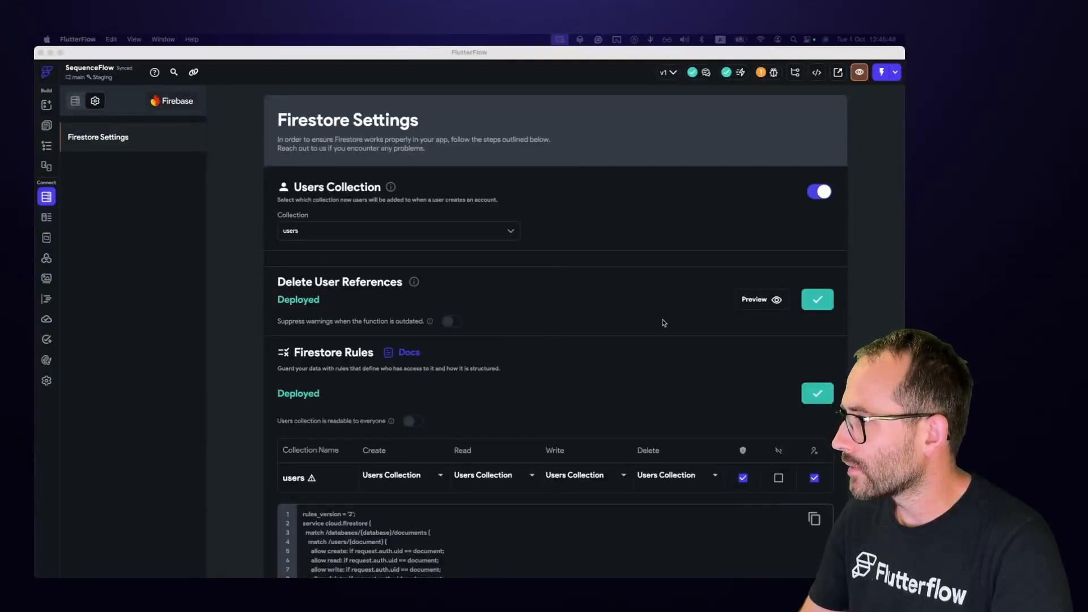
click(479, 300)
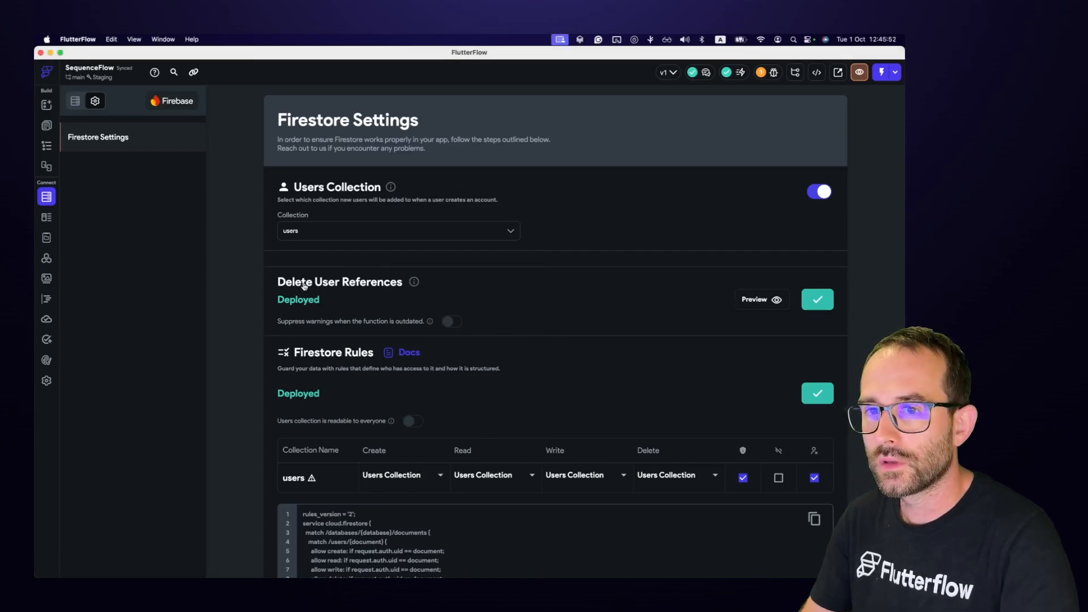
Switch to the Firebase console, reload the staging Functions dashboard and compare its function with the one in the production project.
key(super+Tab)
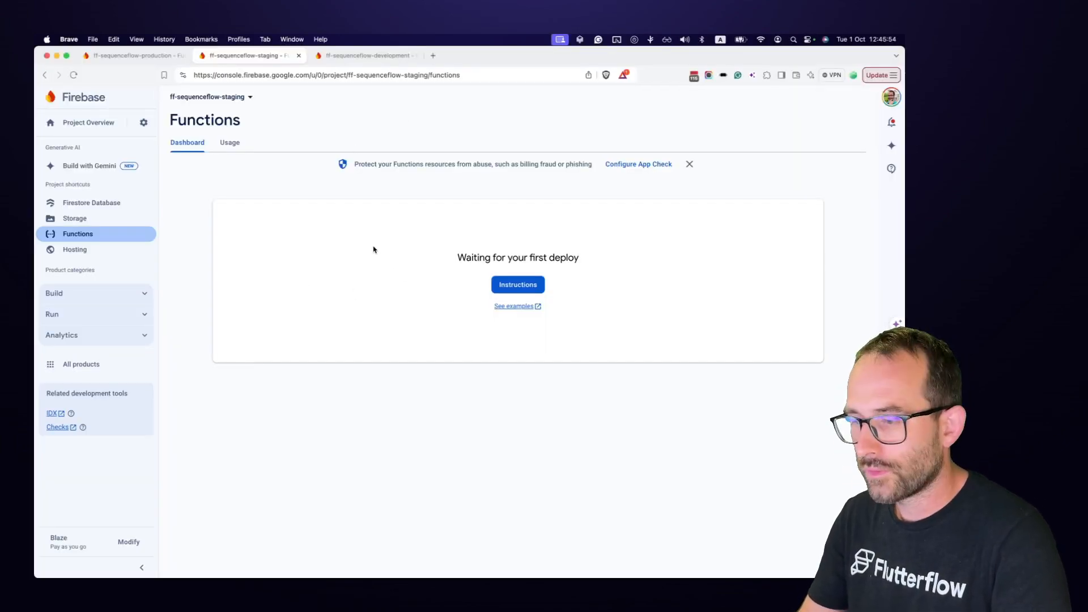
key(super+r)
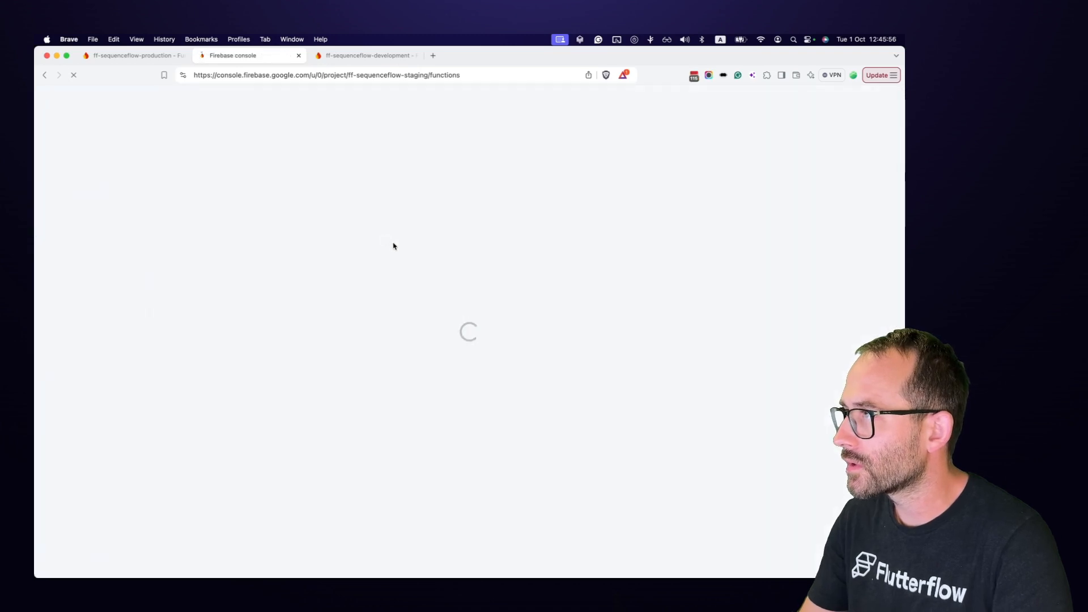
click(156, 58)
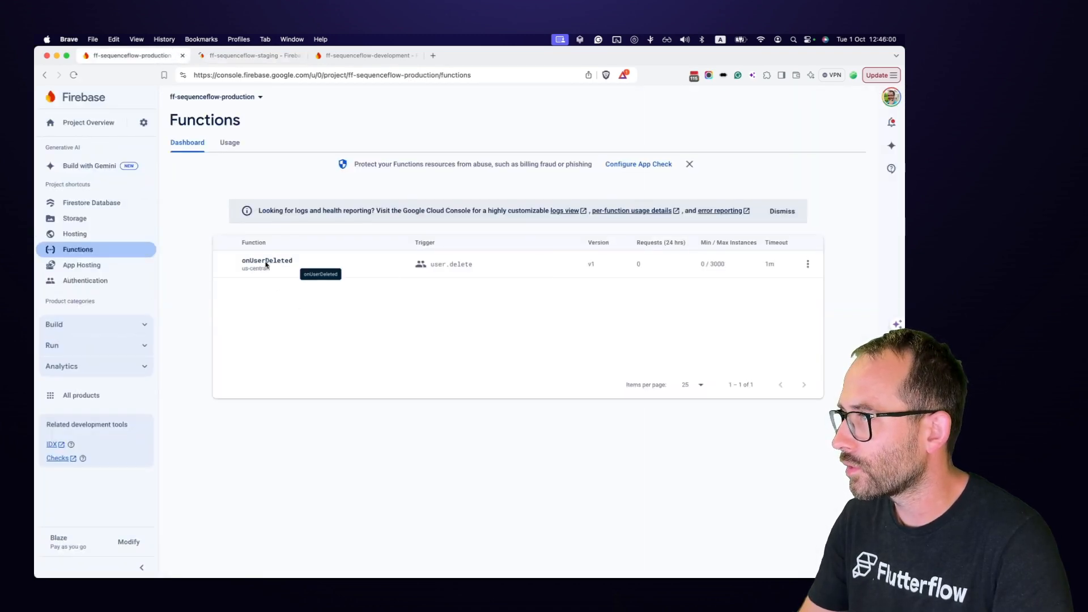
click(266, 56)
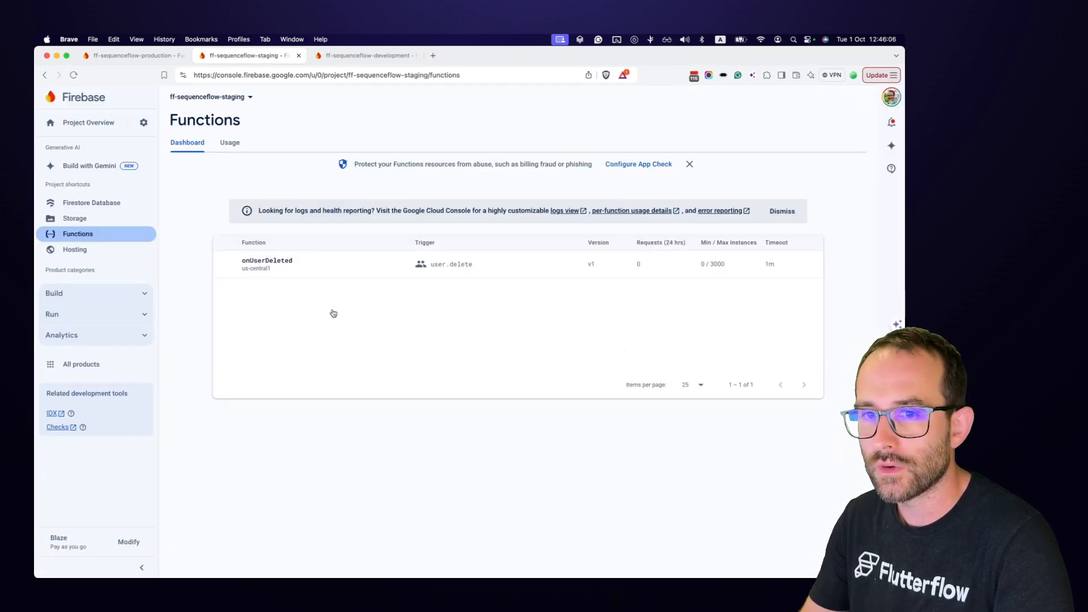
Return to FlutterFlow, switch the project to the Development environment and set its package name to org.sequenceflow.development.
key(super+Tab)
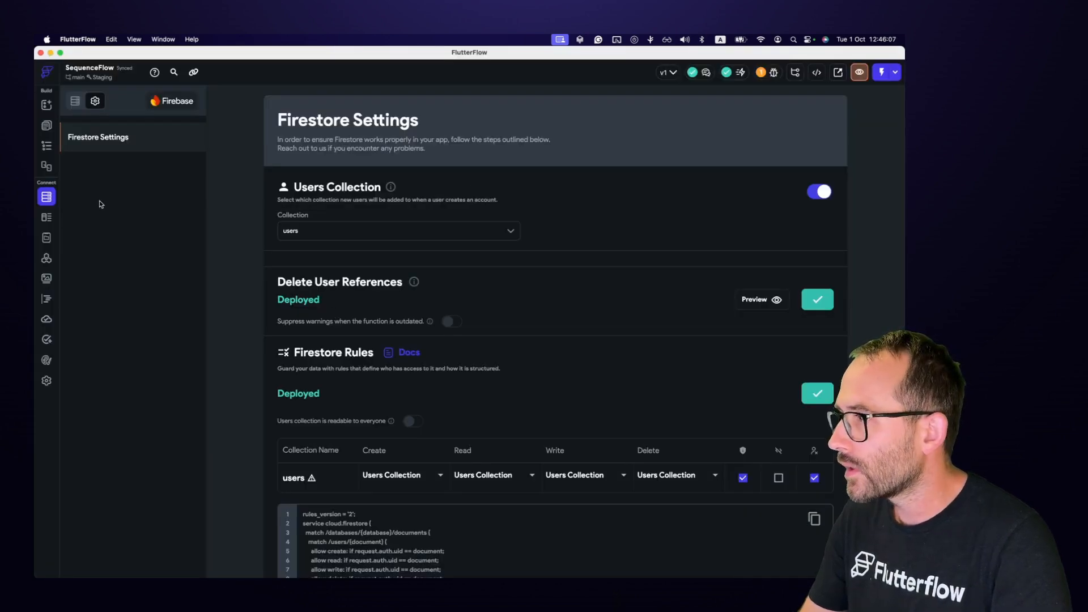
click(47, 380)
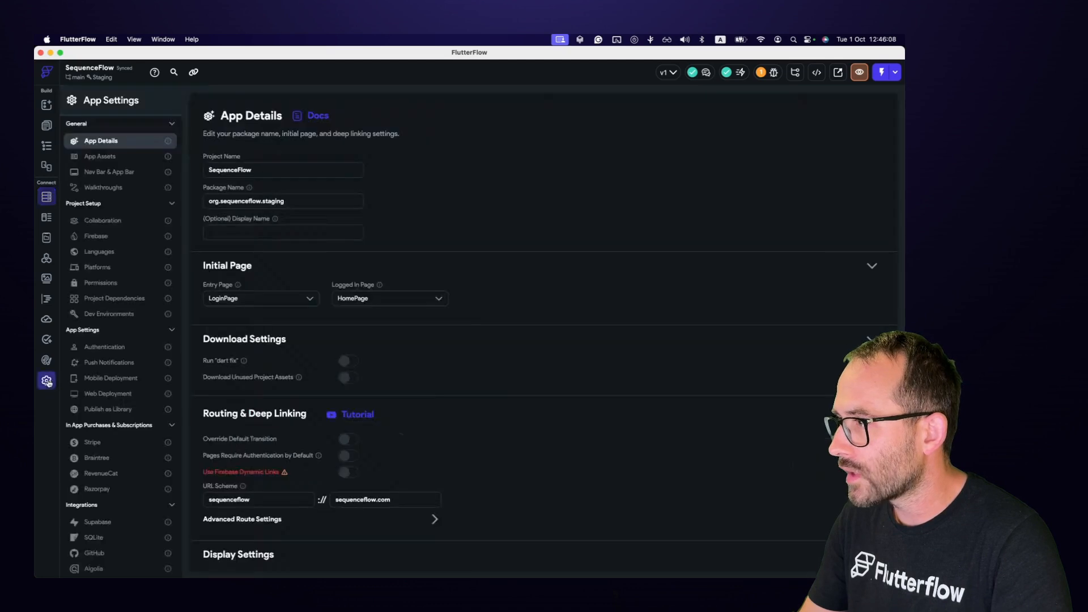
click(116, 314)
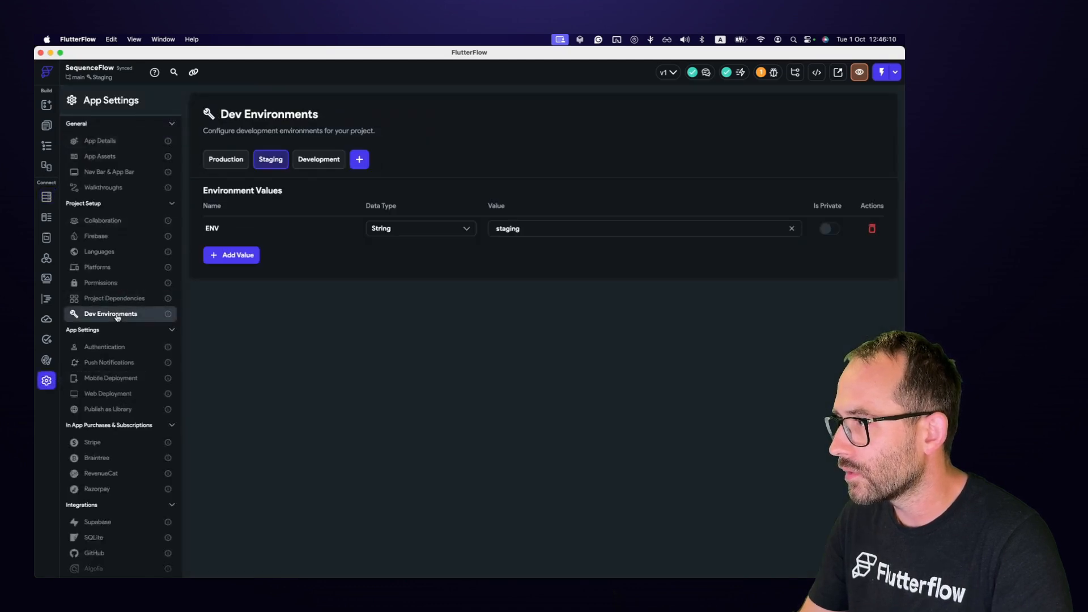
click(321, 162)
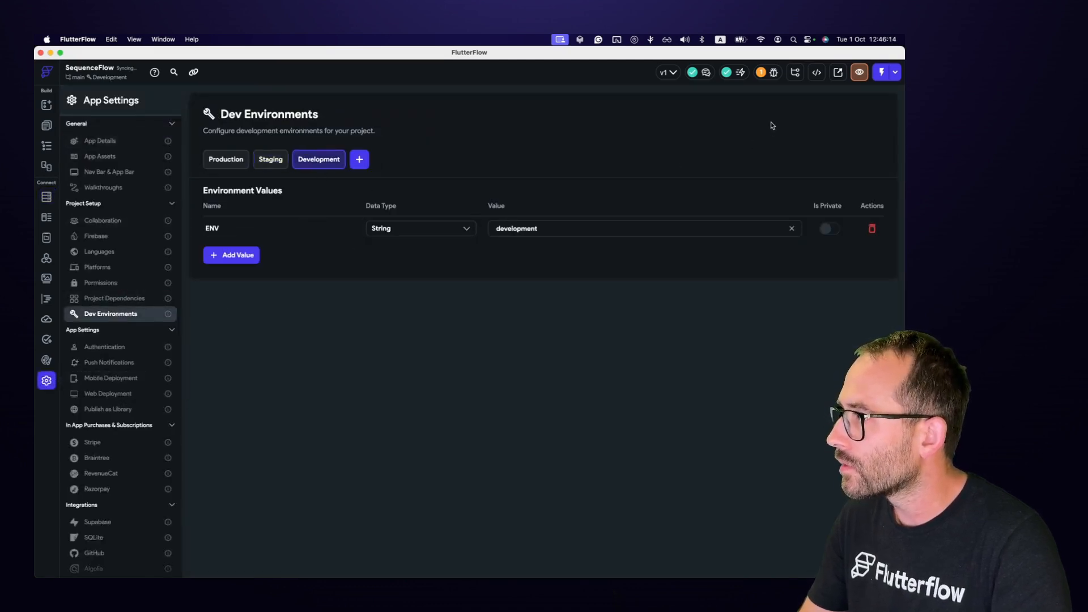
click(109, 142)
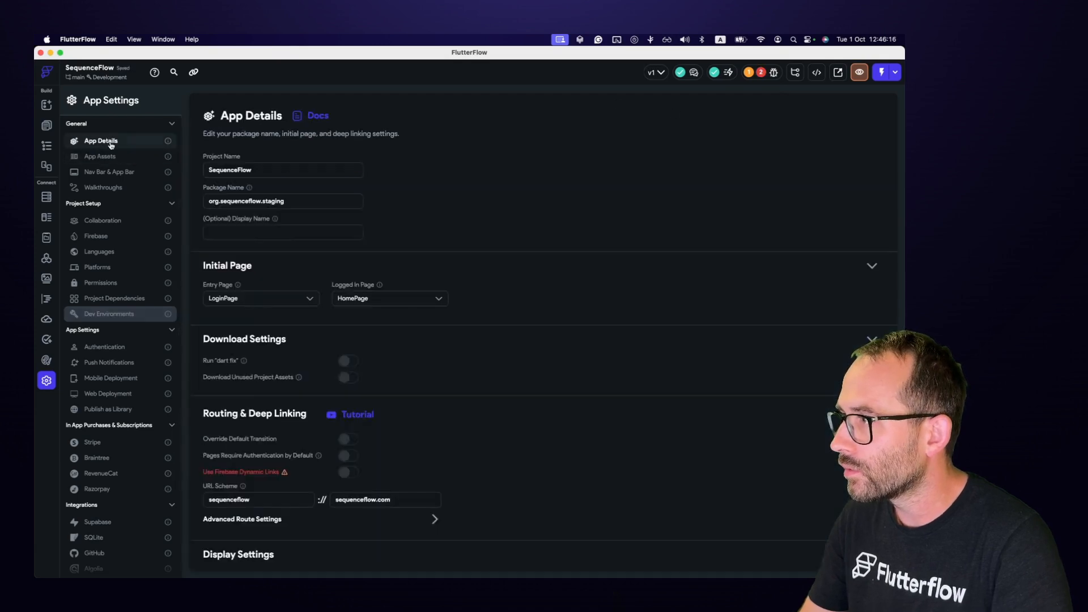
double_click(269, 202)
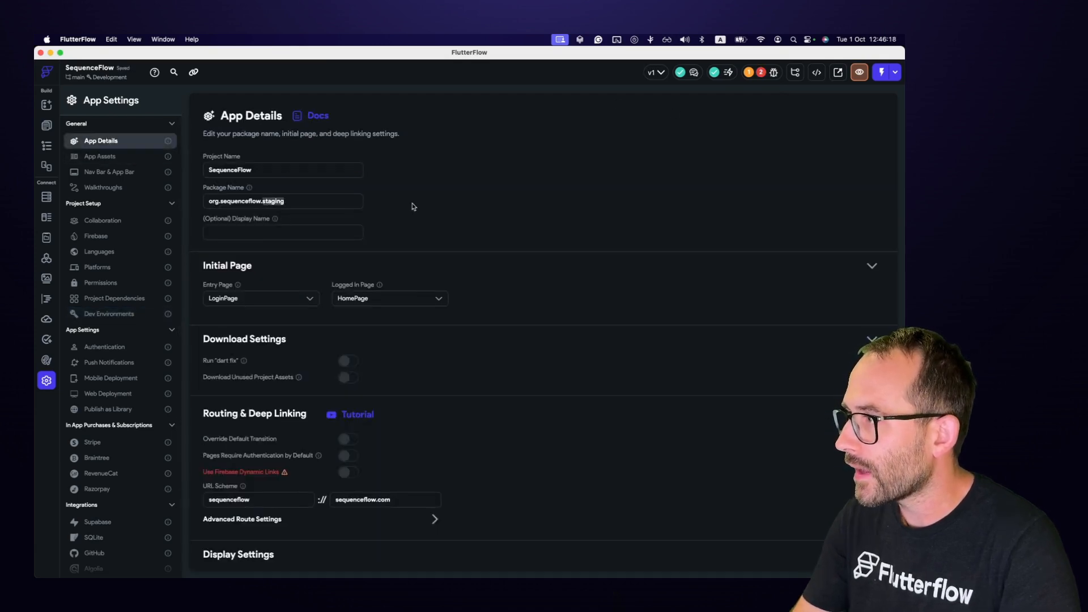
key(BackSpace)
key(BackSpace)
text(.developmen)
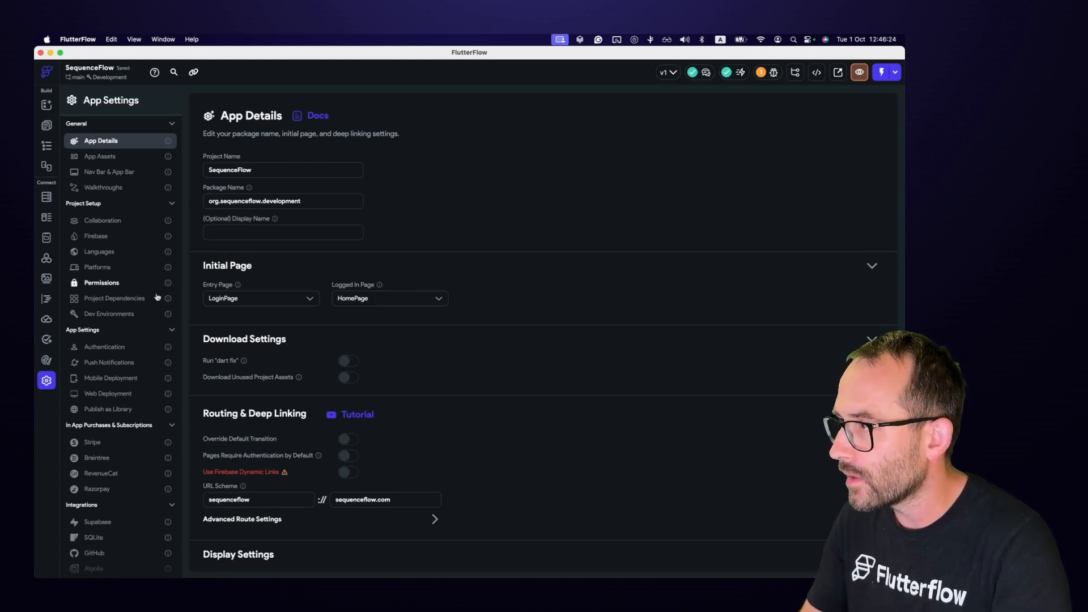
Deploy Delete User References for the Development environment from the Firestore settings and preview its code.
click(46, 197)
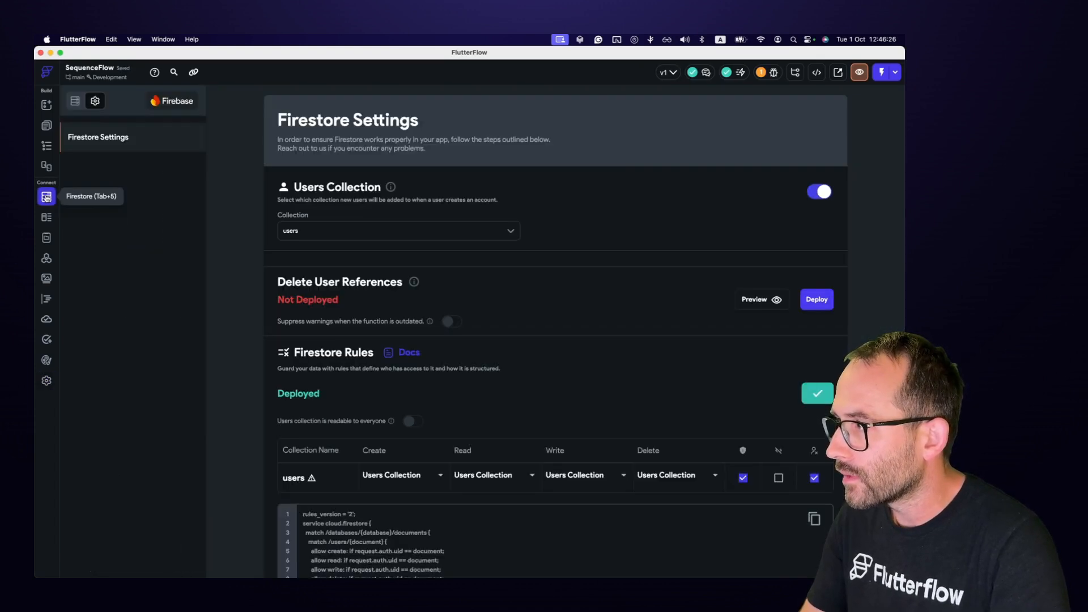
click(816, 299)
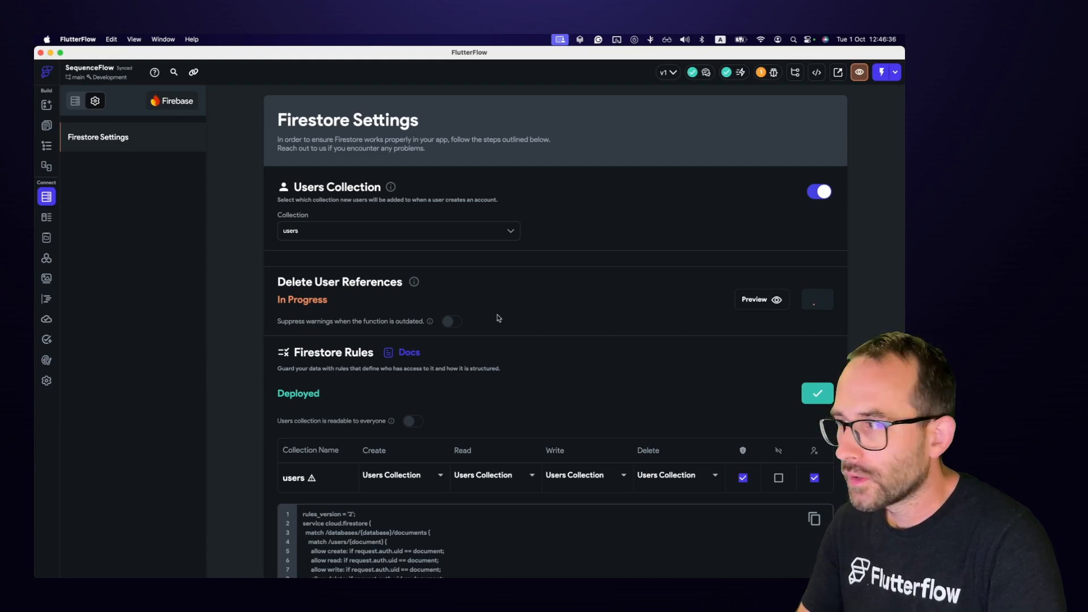
click(772, 301)
scroll(558, 297, down, 3)
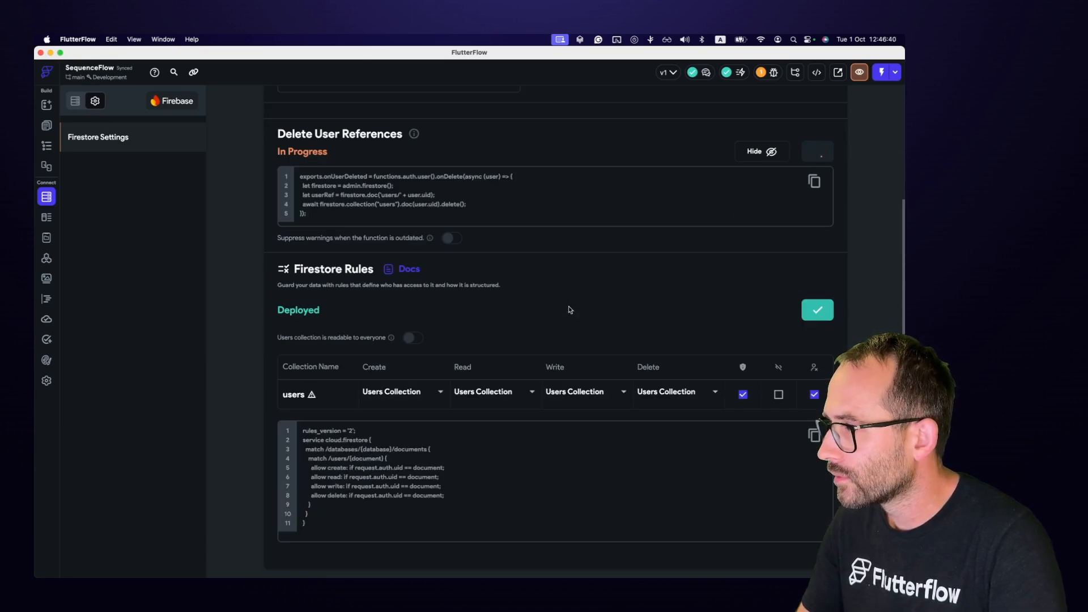
scroll(569, 306, up, 3)
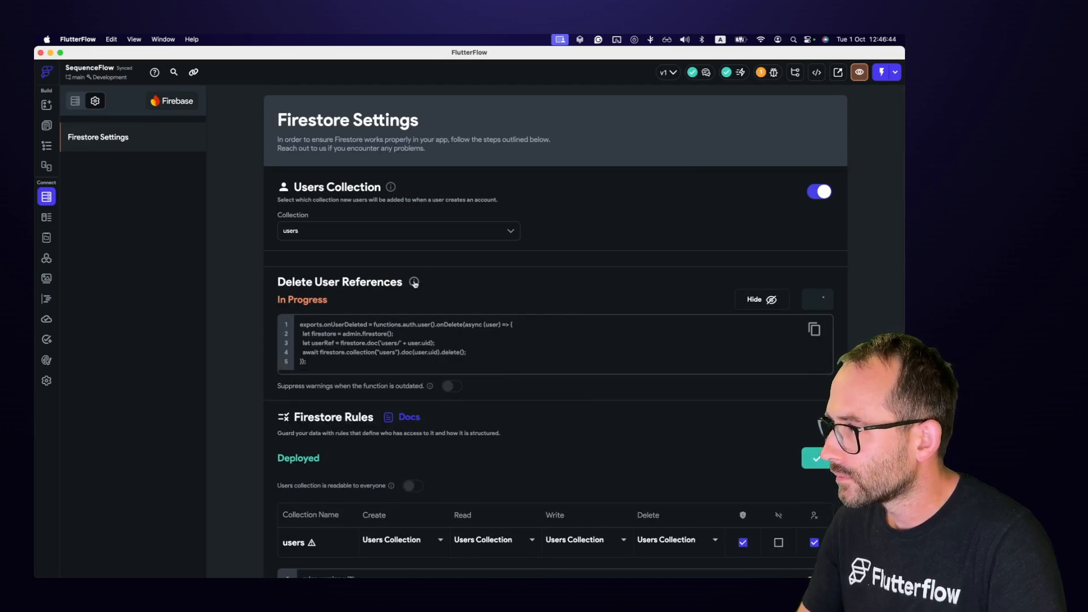
Switch to the Firebase console and reload the ff-sequenceflow-development Functions dashboard to check for the deployed function.
mouse_move(414, 284)
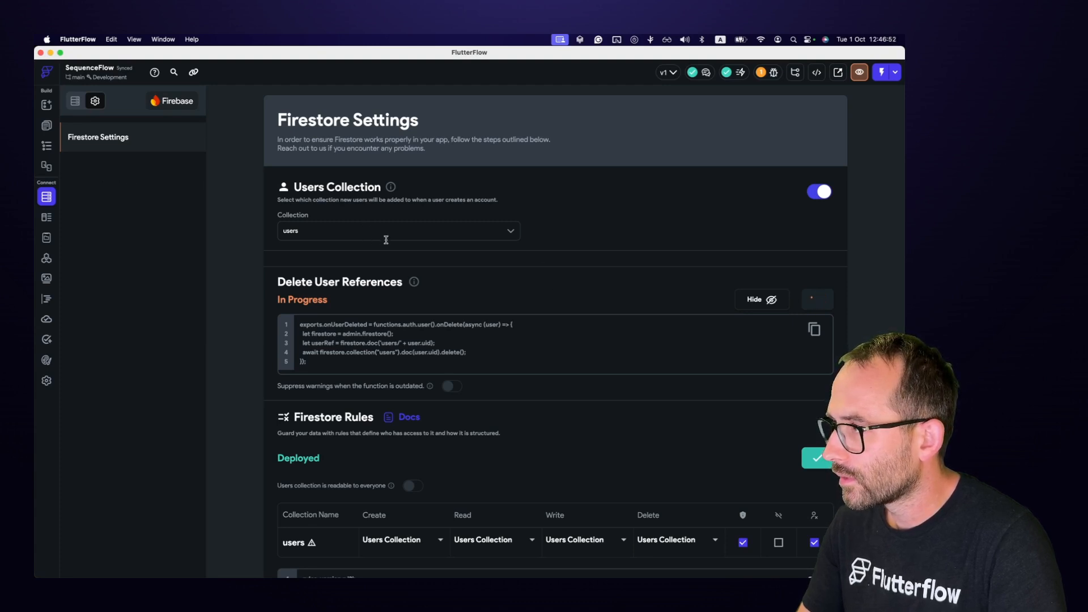
key(super+Tab)
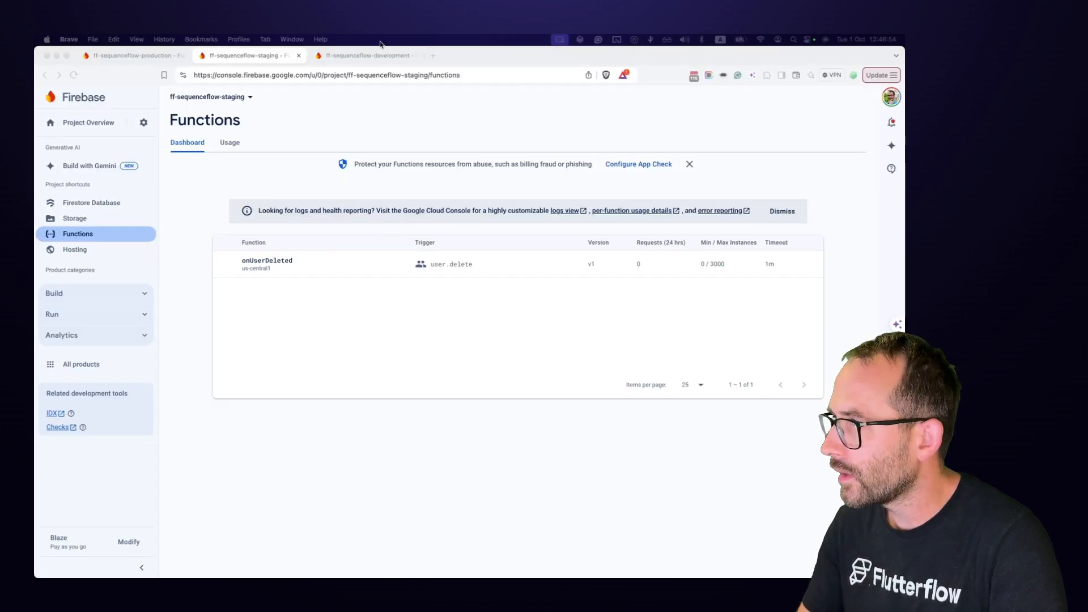
click(388, 56)
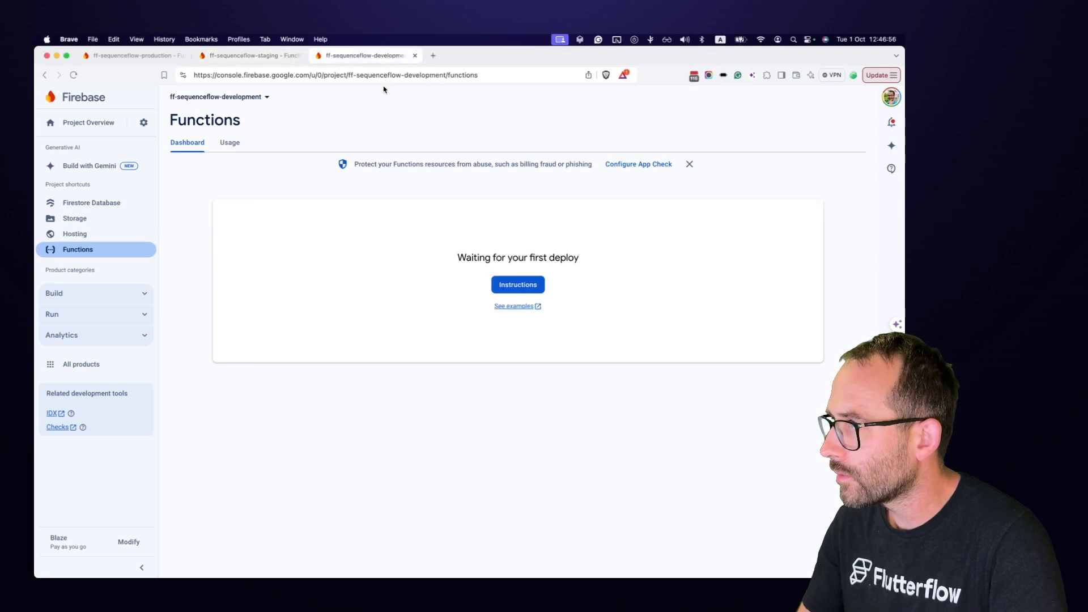
click(74, 75)
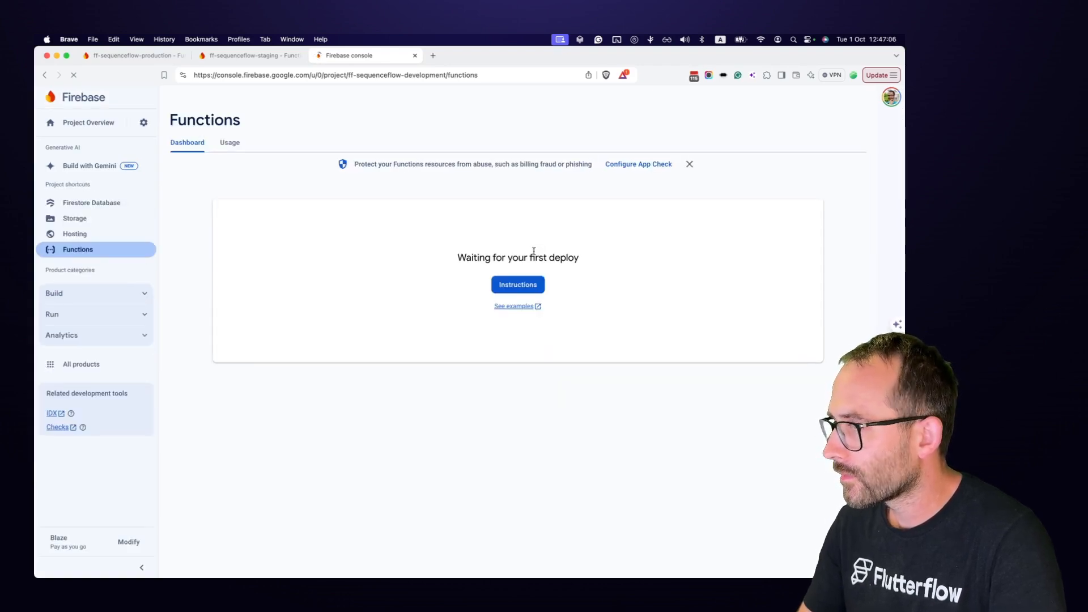
Inspect the Delete User References deployment status in FlutterFlow, and review the ff-sequenceflow-development project's users and permissions in the Firebase console.
key(super+Tab)
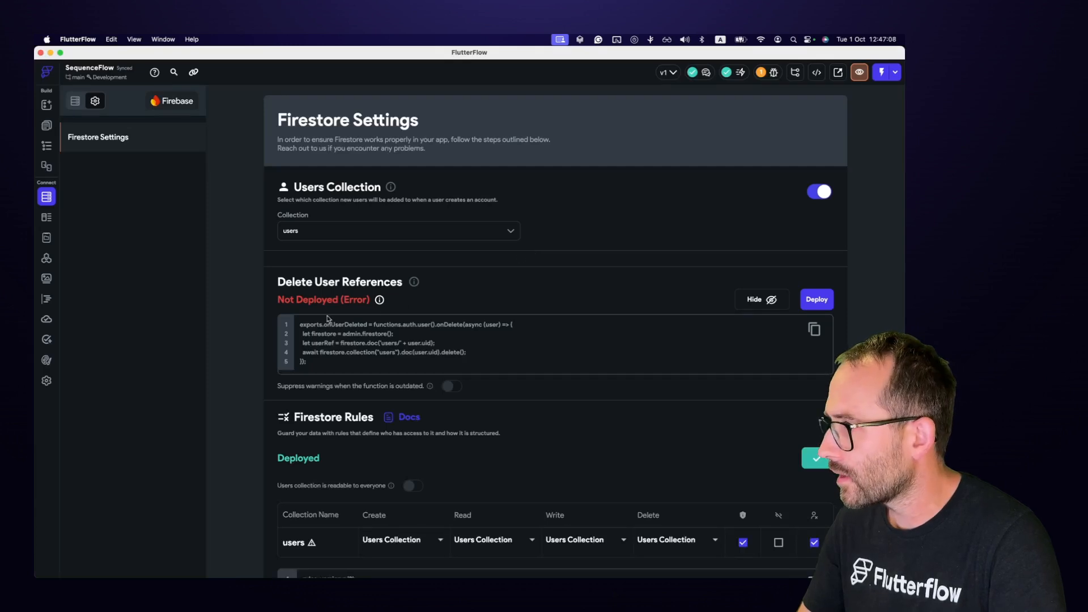
mouse_move(380, 303)
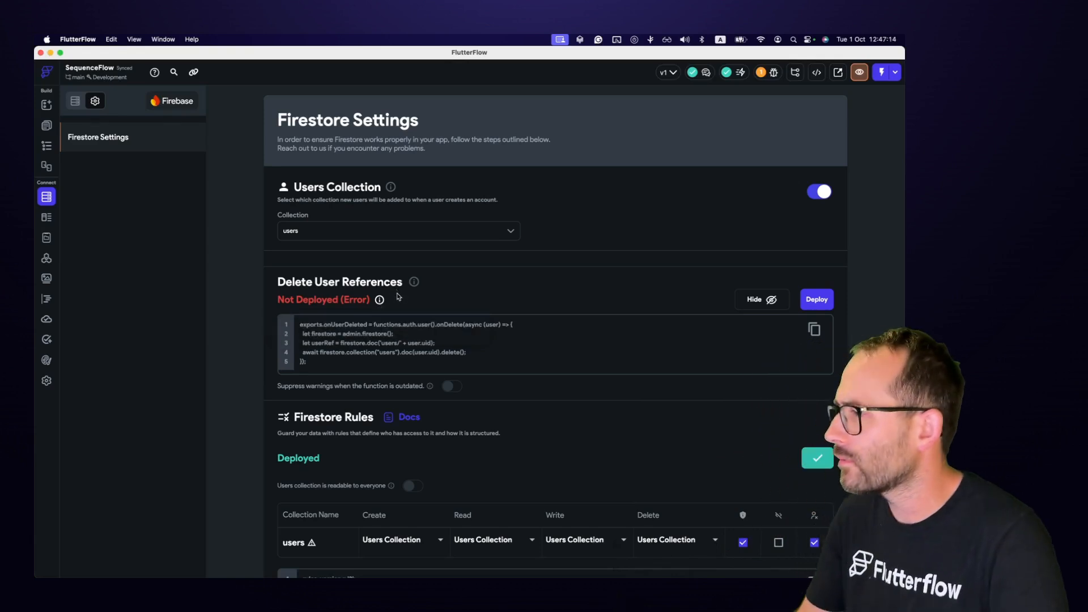
key(super+Tab)
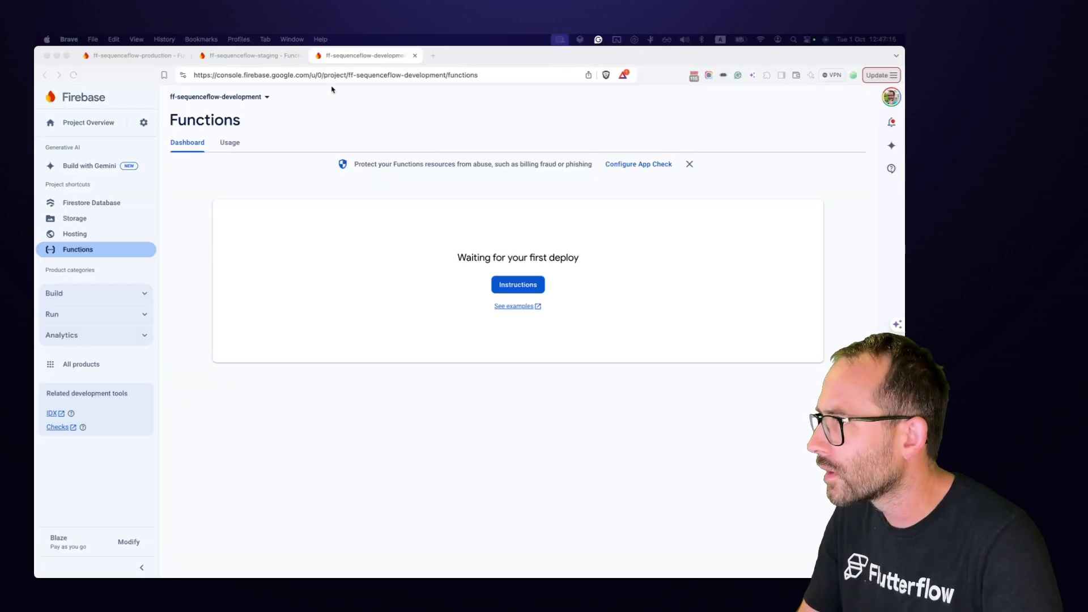
click(144, 123)
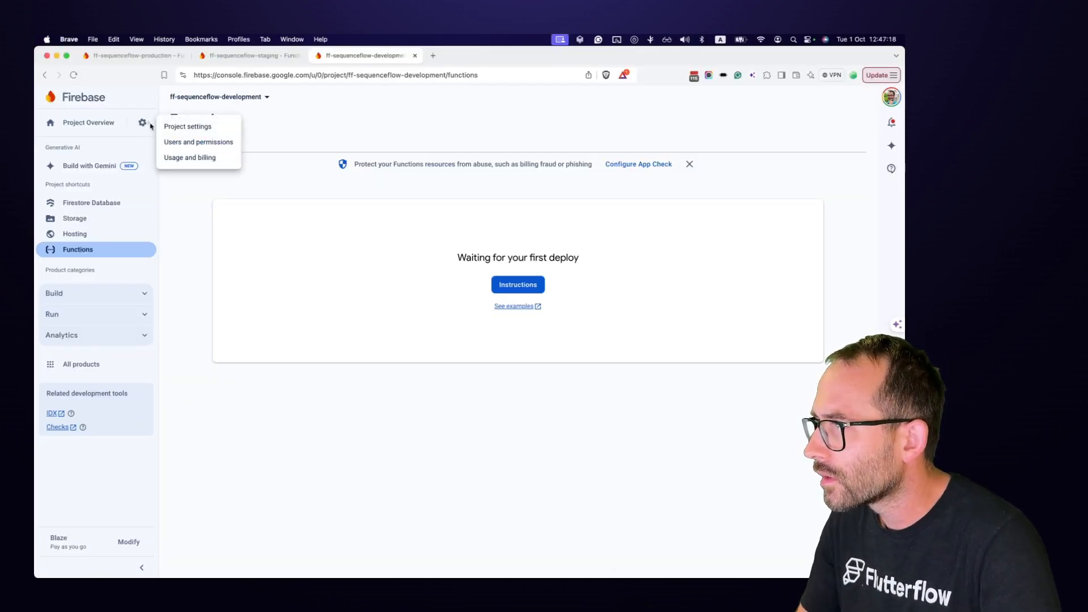
click(209, 144)
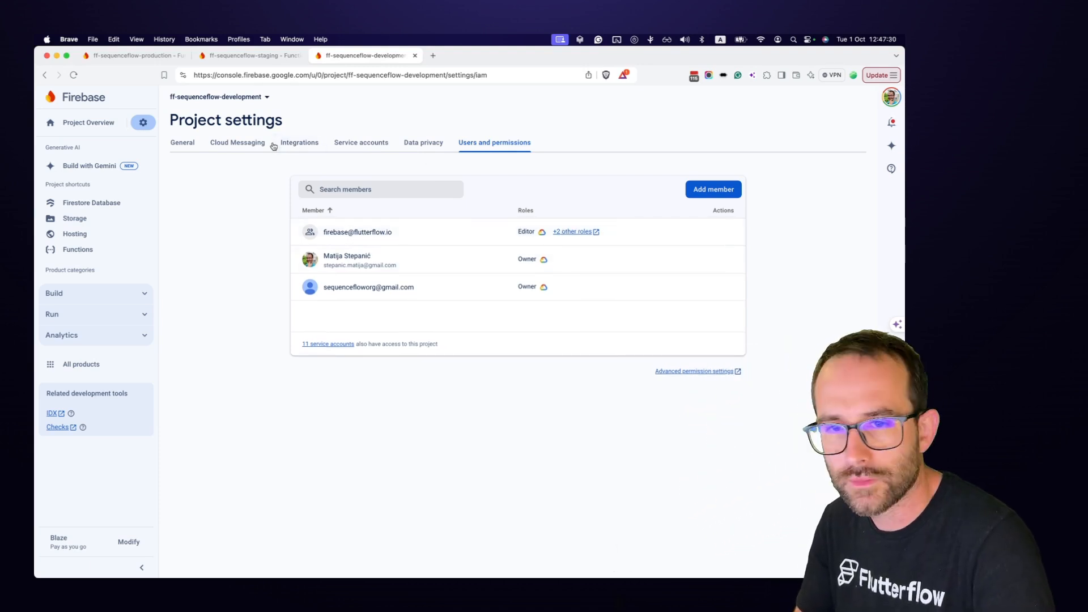
Return to FlutterFlow, redeploy Delete User References for the Development environment, and check the function on the Firebase development project's Functions dashboard.
key(super+Tab)
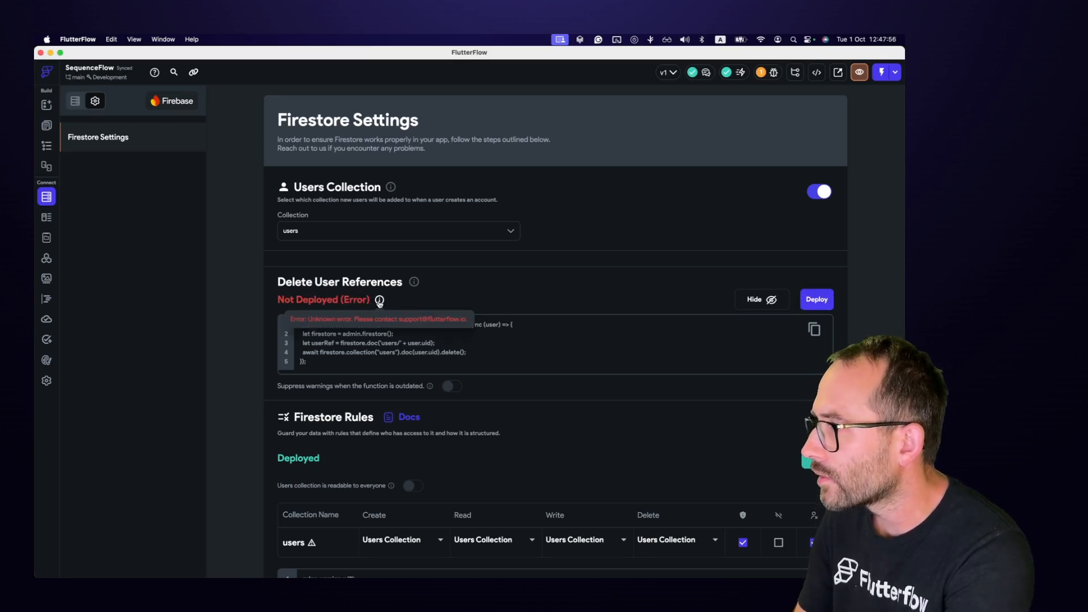
click(823, 302)
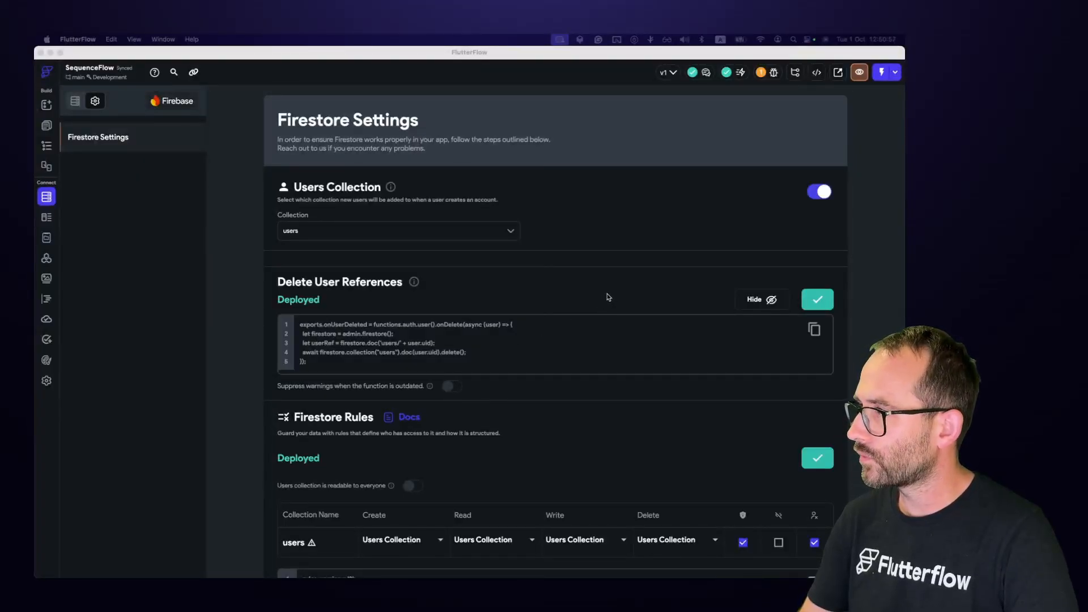
click(700, 292)
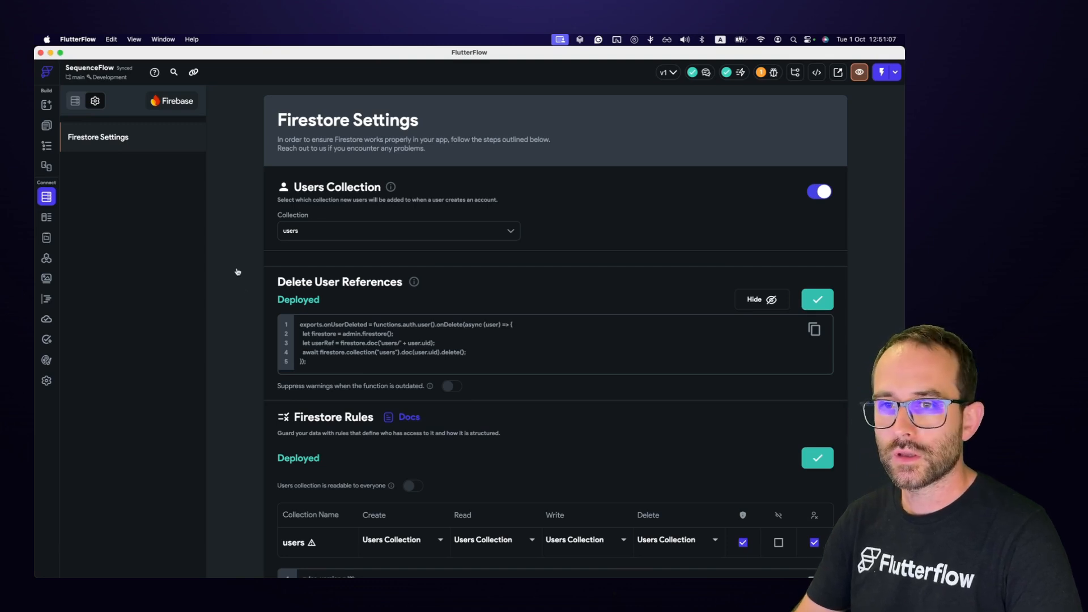
key(super+Tab)
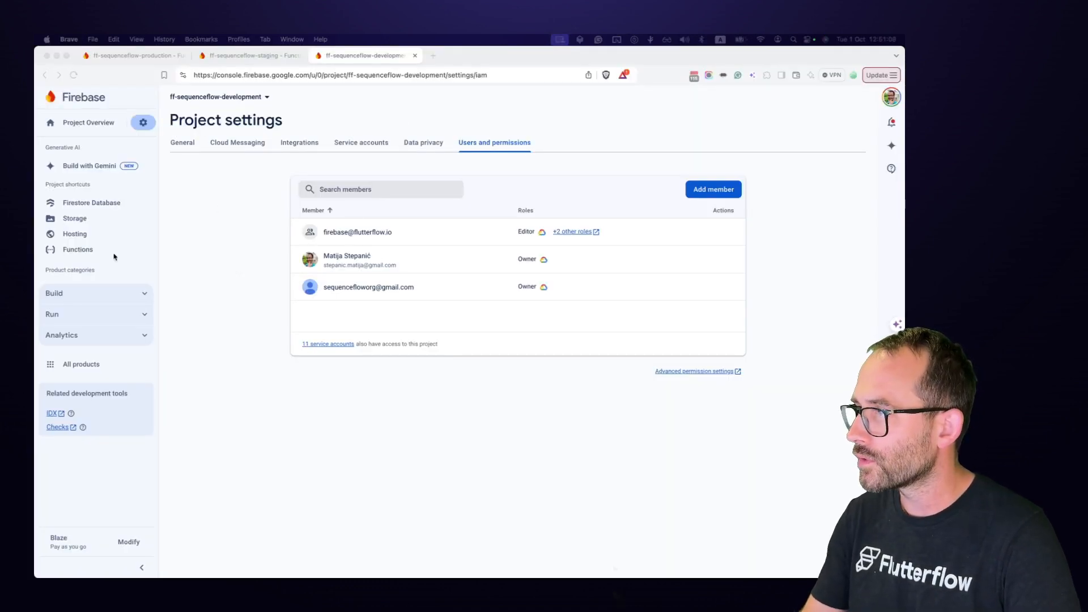
click(79, 251)
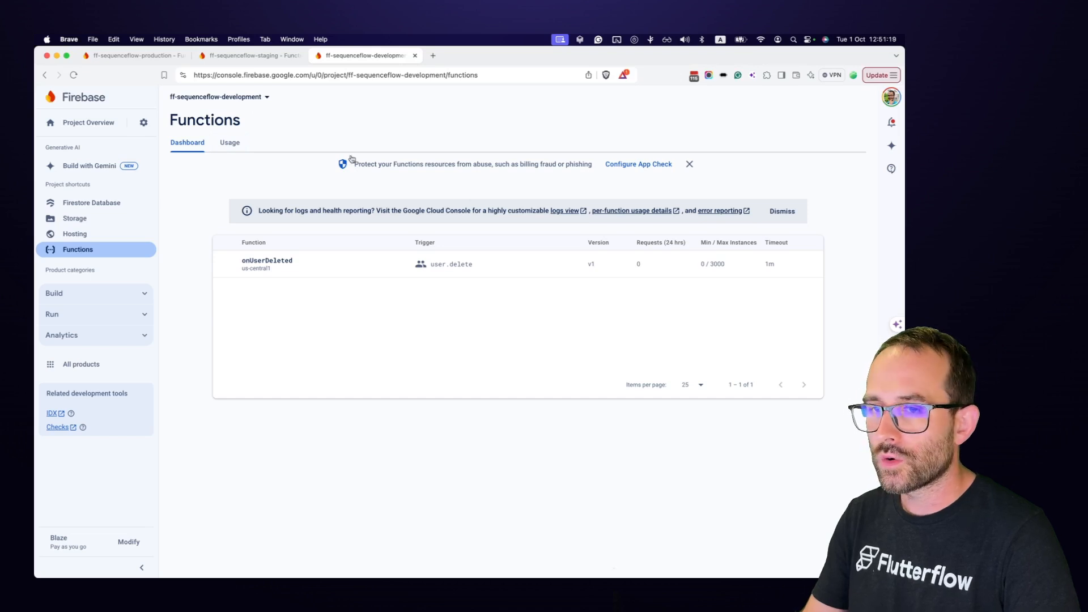
Switch to the browser window with the Rowy website and get started to reach its sign-in page.
key(super+Tab)
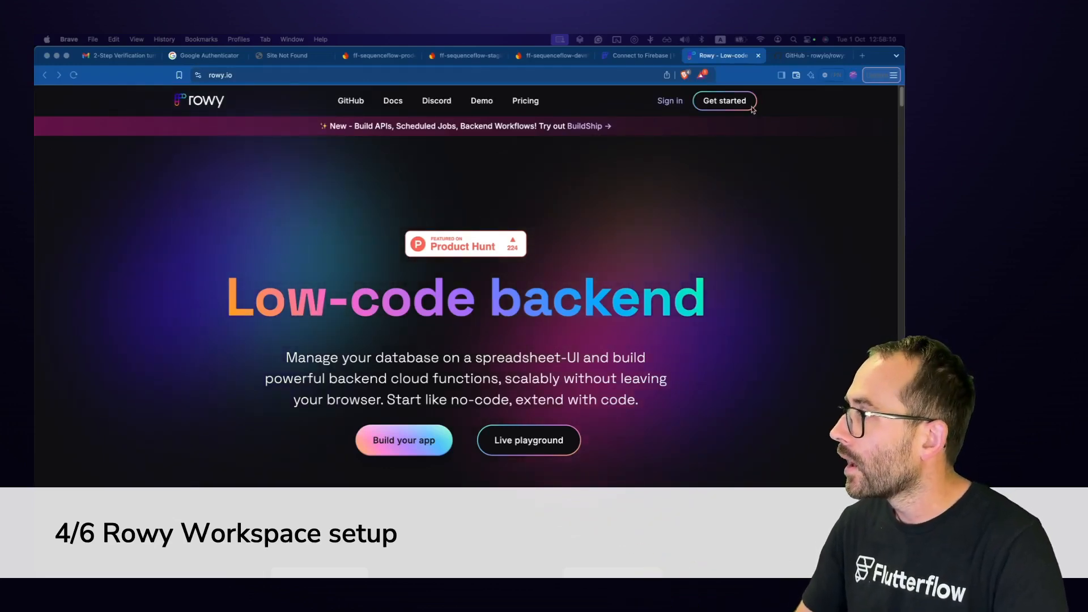
click(712, 168)
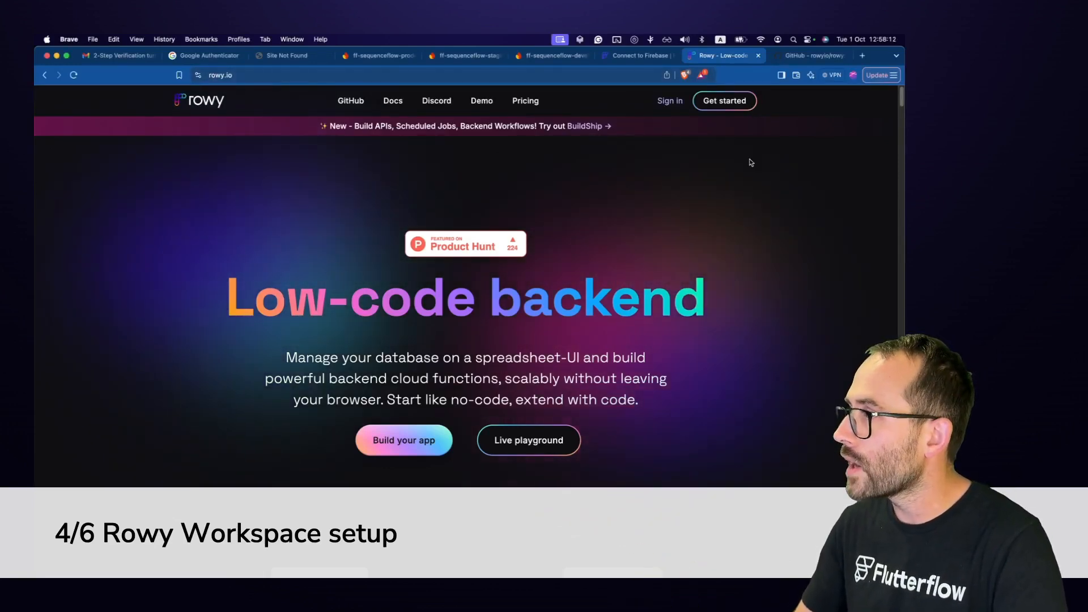
click(735, 102)
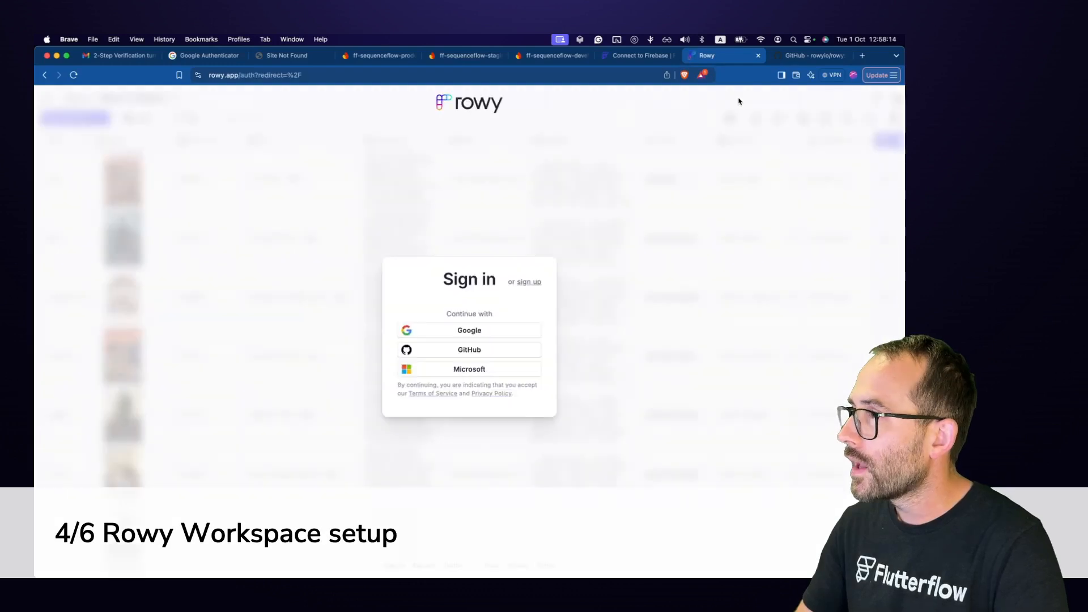
Check in Gmail which Google account is signed in by viewing the account's e-mail address.
click(134, 57)
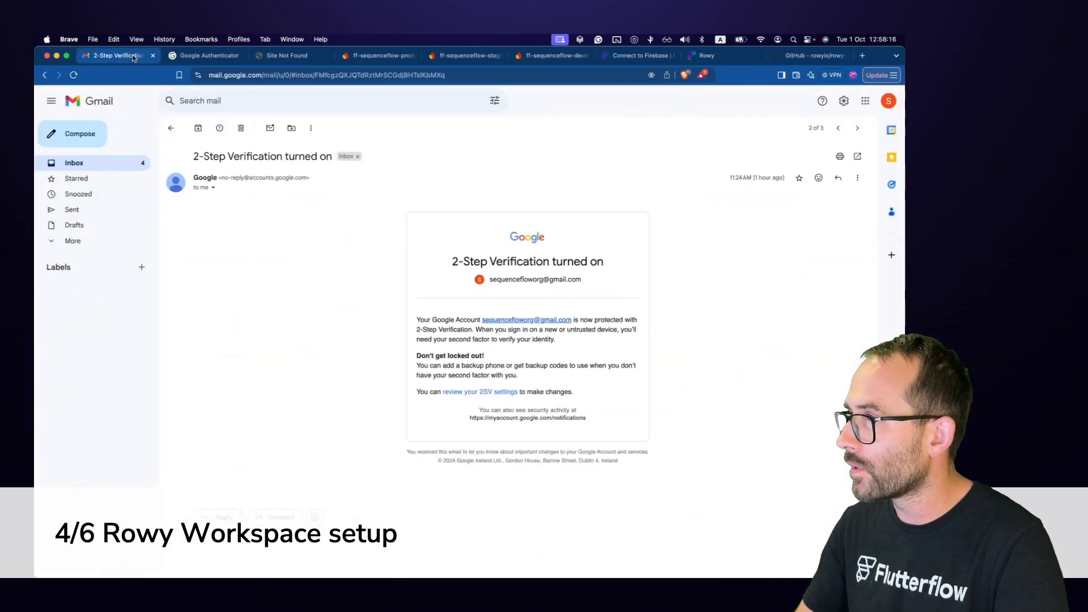
click(888, 101)
click(760, 141)
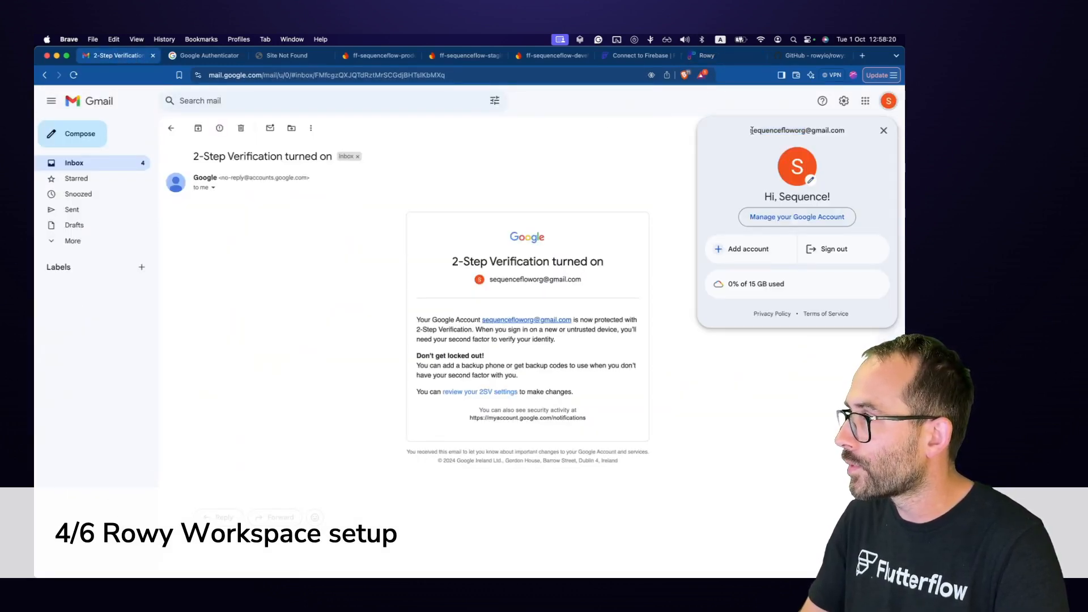
drag(751, 131, 843, 129)
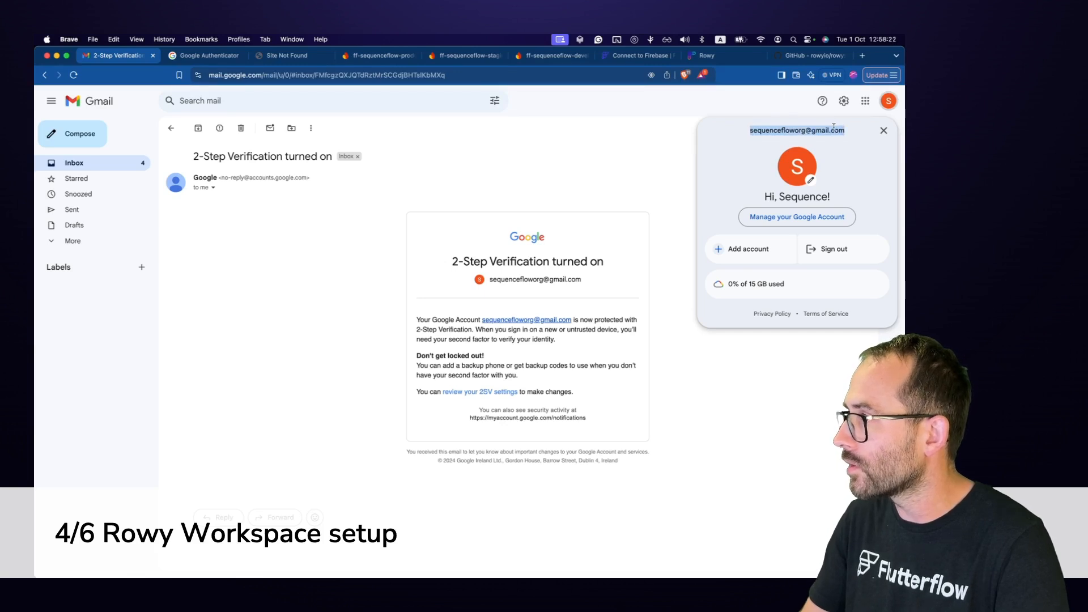
drag(751, 130, 793, 129)
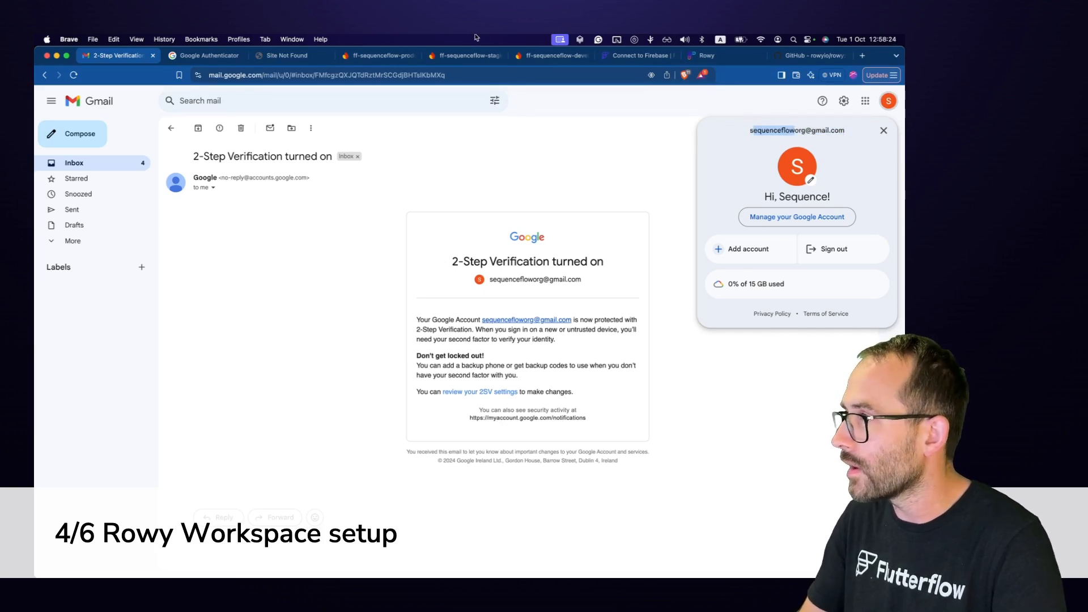
Return to Rowy and sign in with the SequenceFlow organisation's Google account.
click(704, 56)
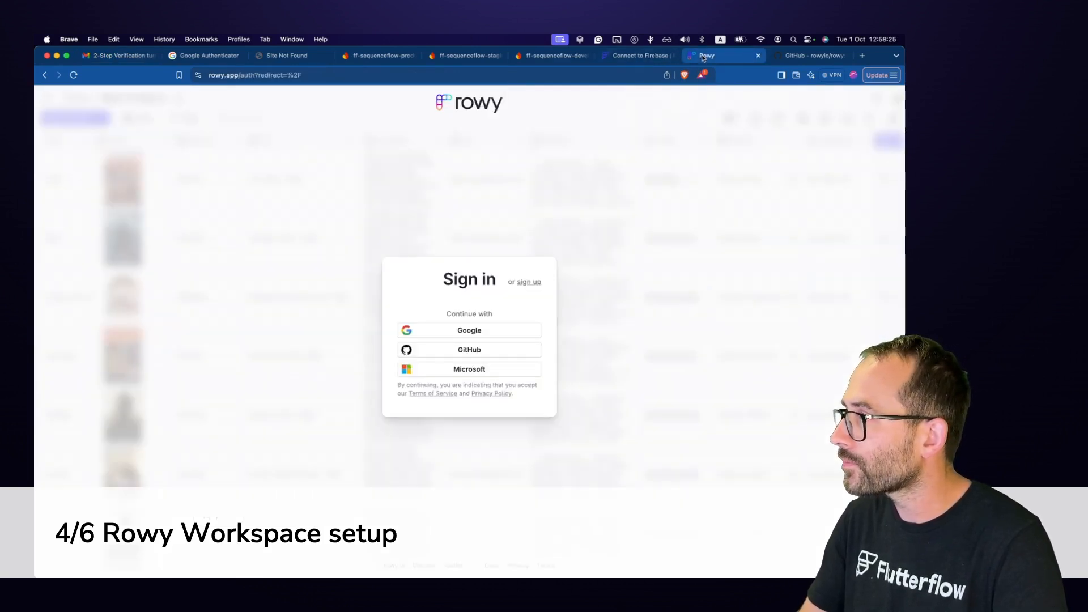
click(486, 329)
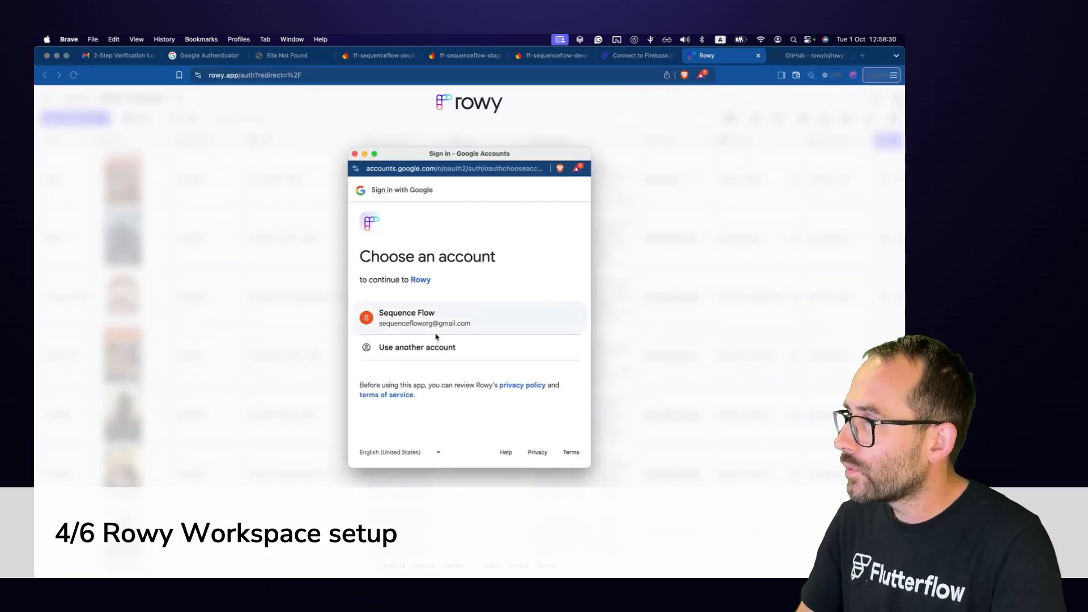
click(436, 321)
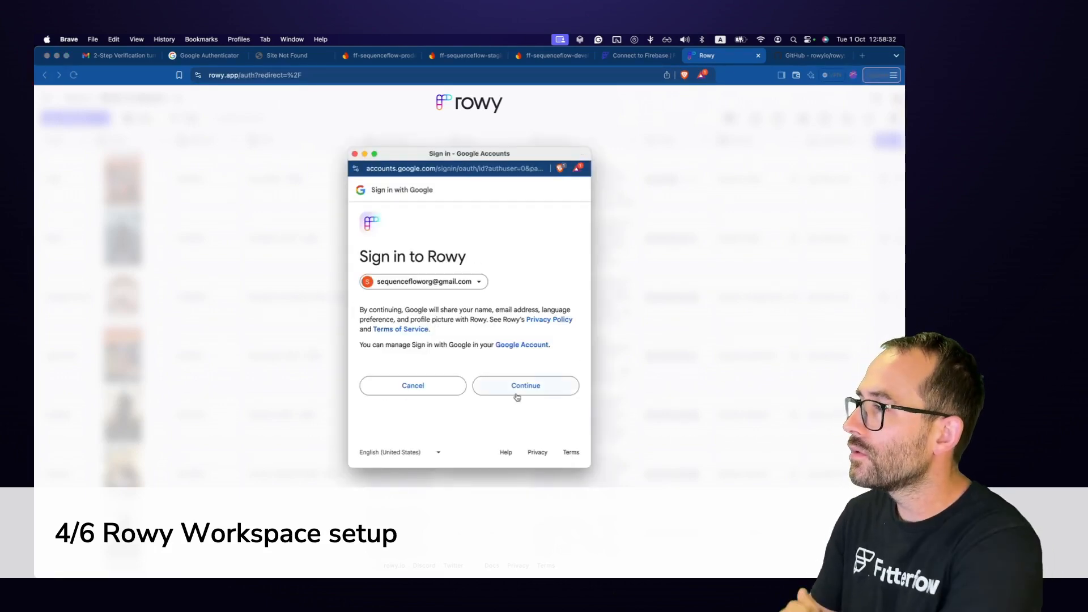
click(532, 391)
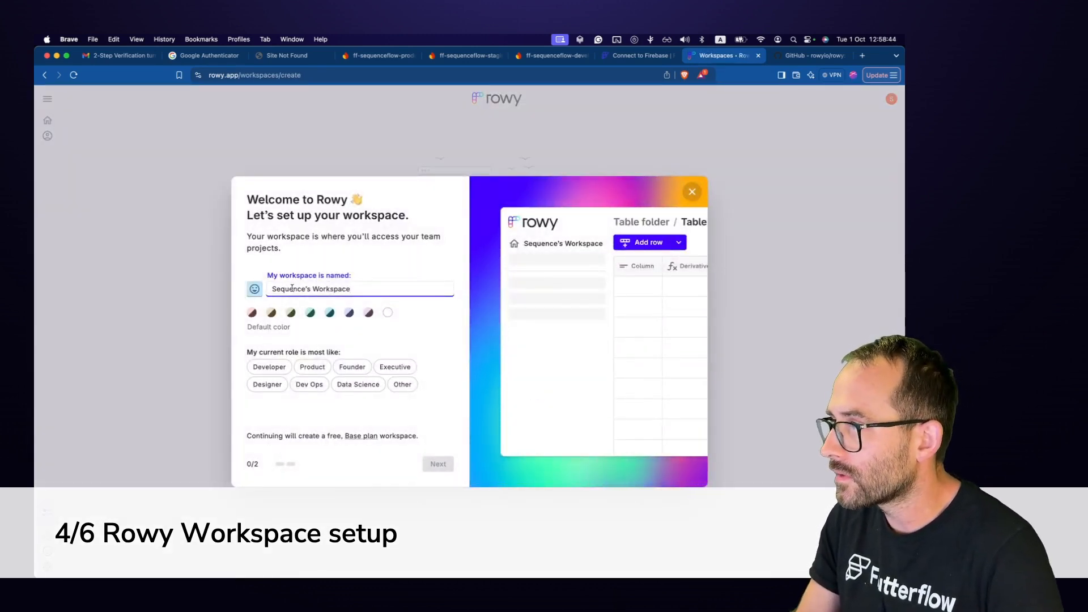
Name the Rowy workspace SequenceFlow, give it the Blue colour, choose the Developer role and continue.
drag(304, 287, 420, 287)
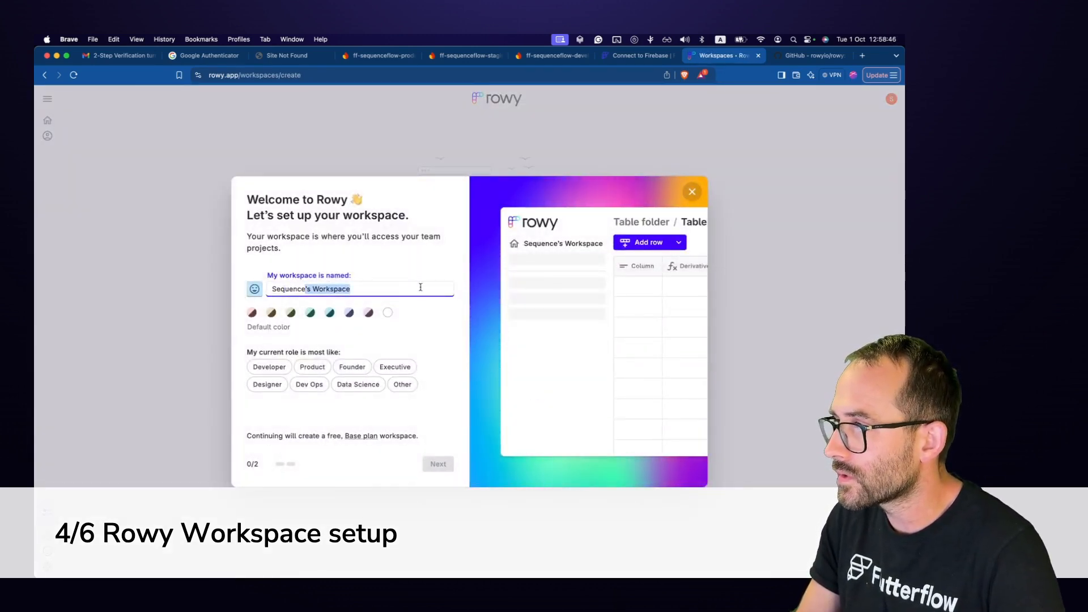
text(Flow)
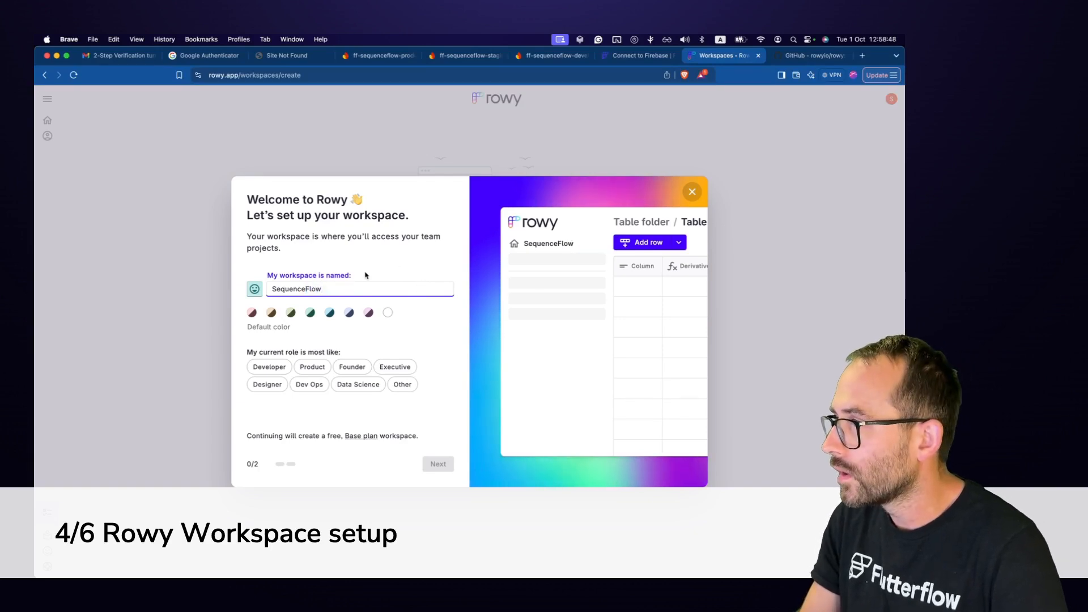
click(330, 312)
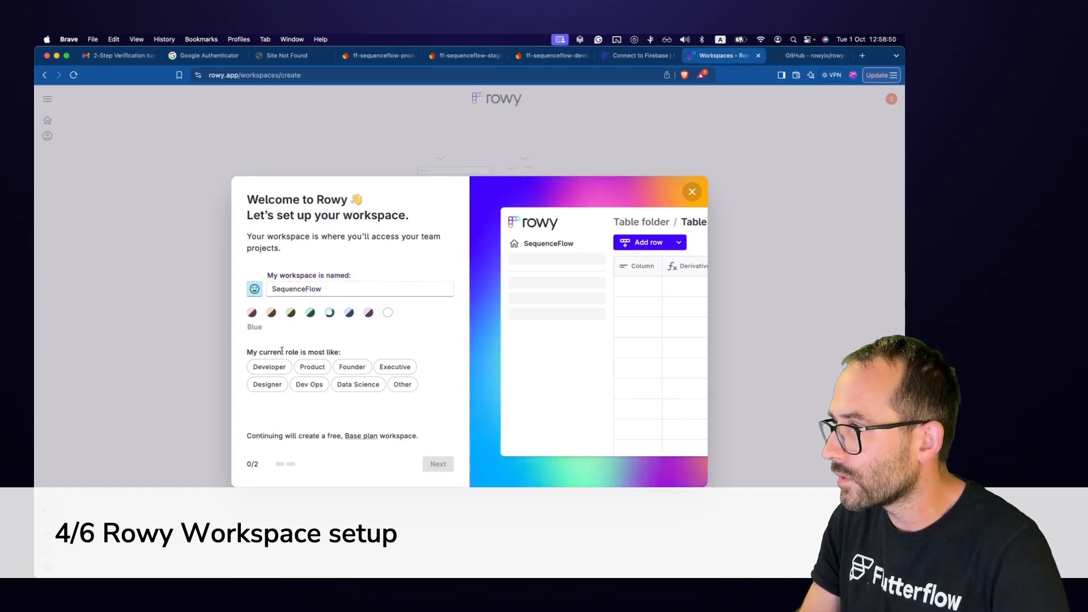
click(267, 367)
click(438, 464)
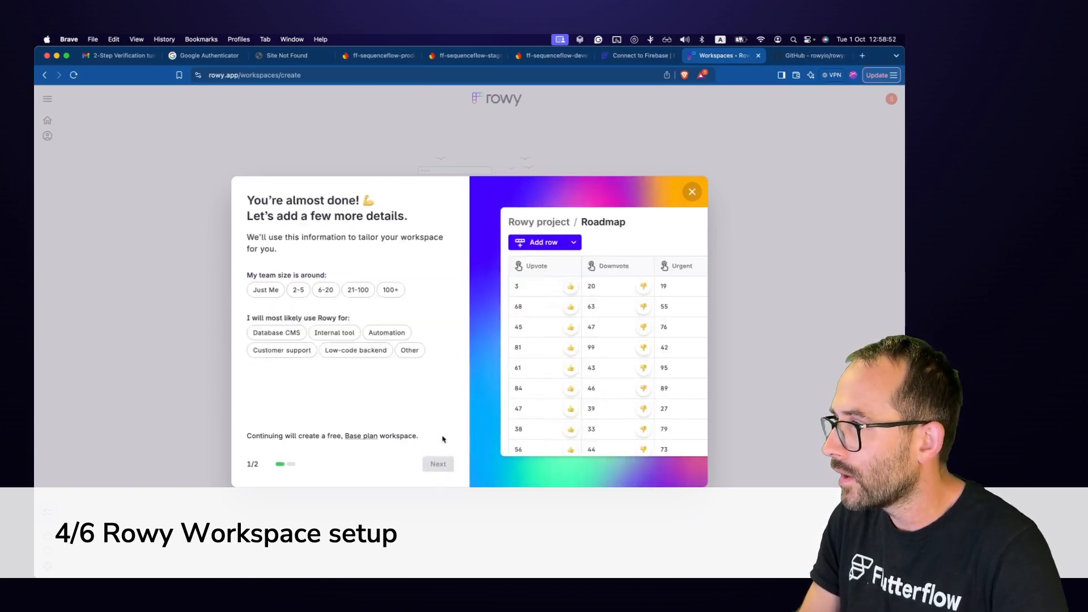
Set the team size to Just Me and the intended use to Database CMS, and finish creating the workspace.
click(268, 290)
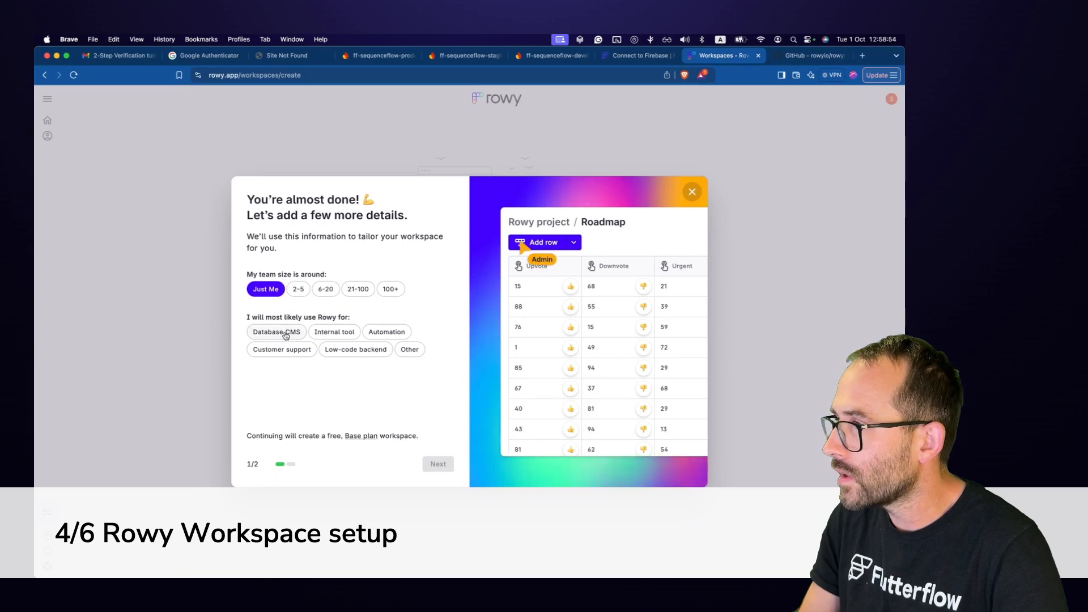
click(286, 333)
click(445, 467)
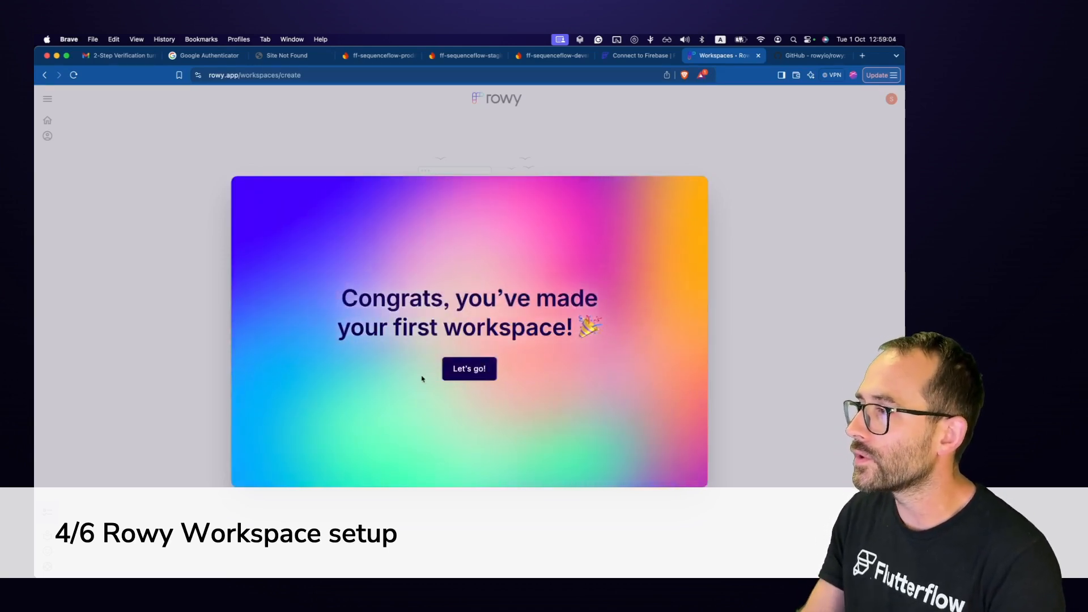
click(479, 370)
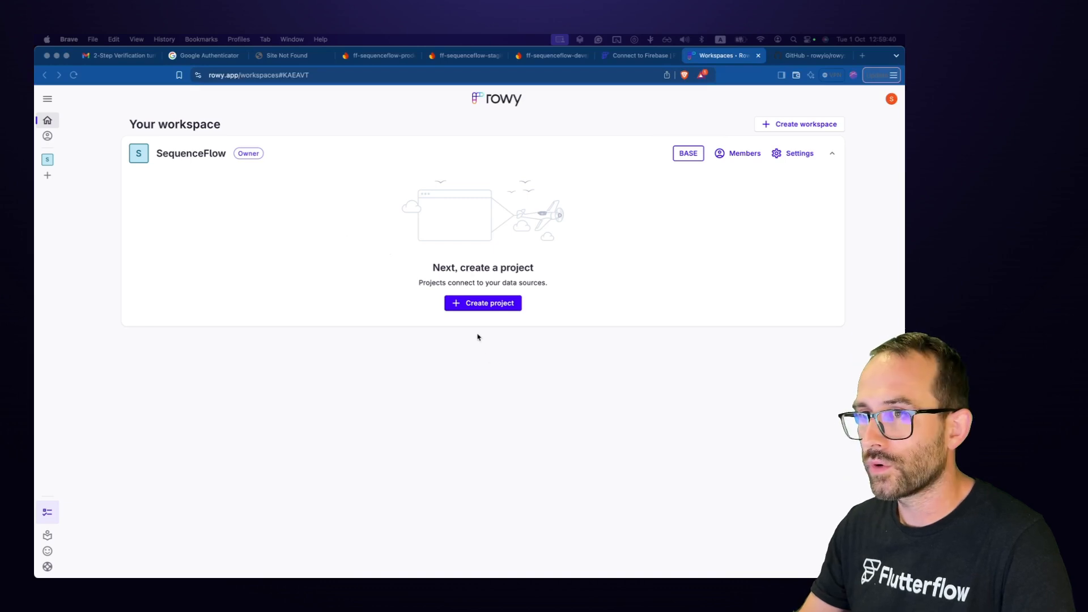
Start a user invitation for the SequenceFlow workspace and enter the team member's e-mail address.
click(537, 385)
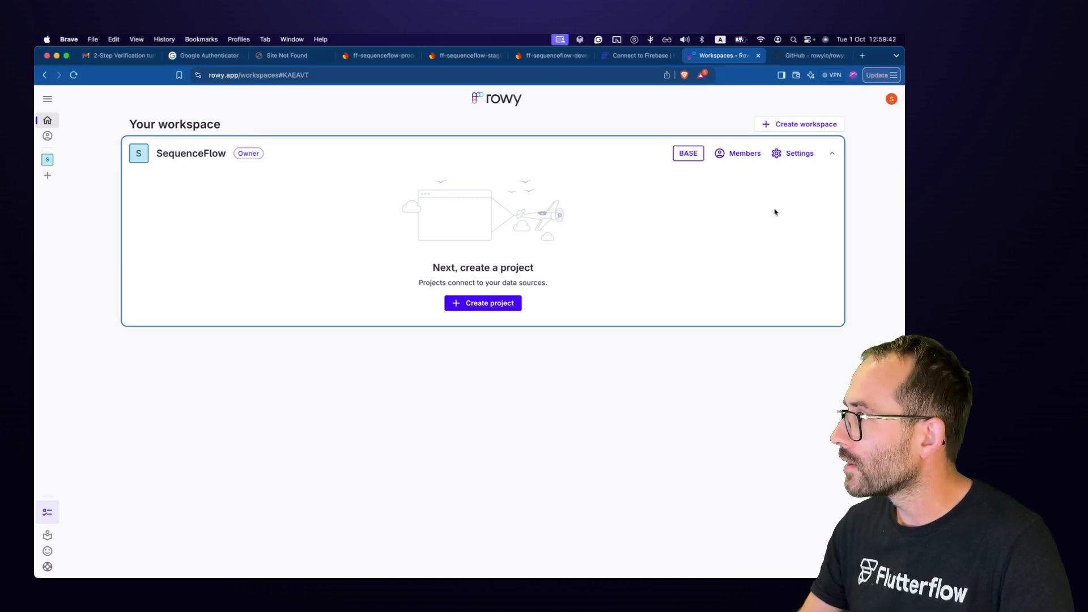
click(744, 153)
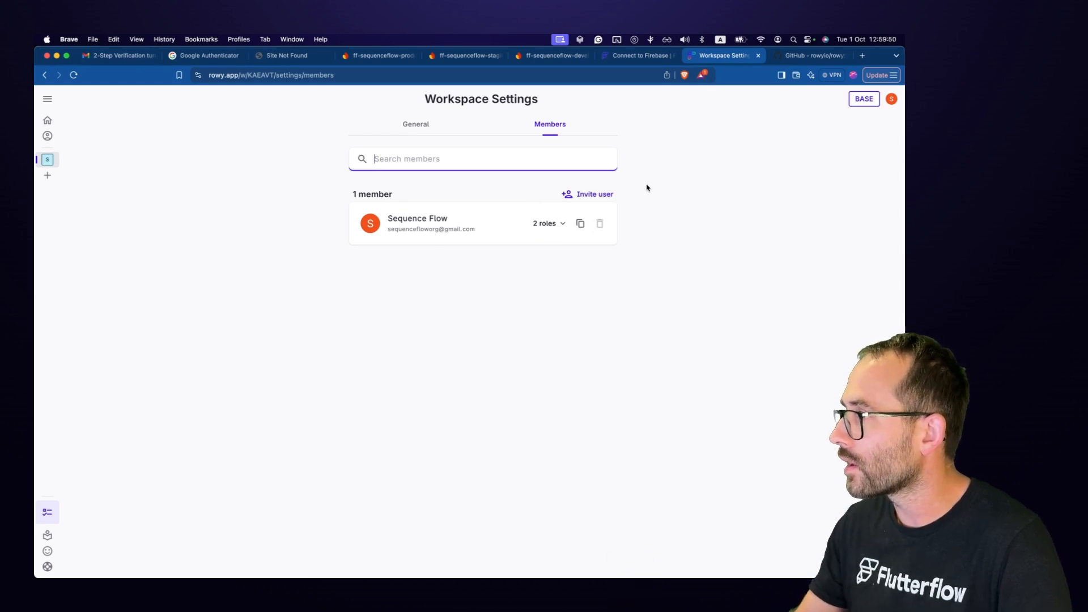
click(588, 196)
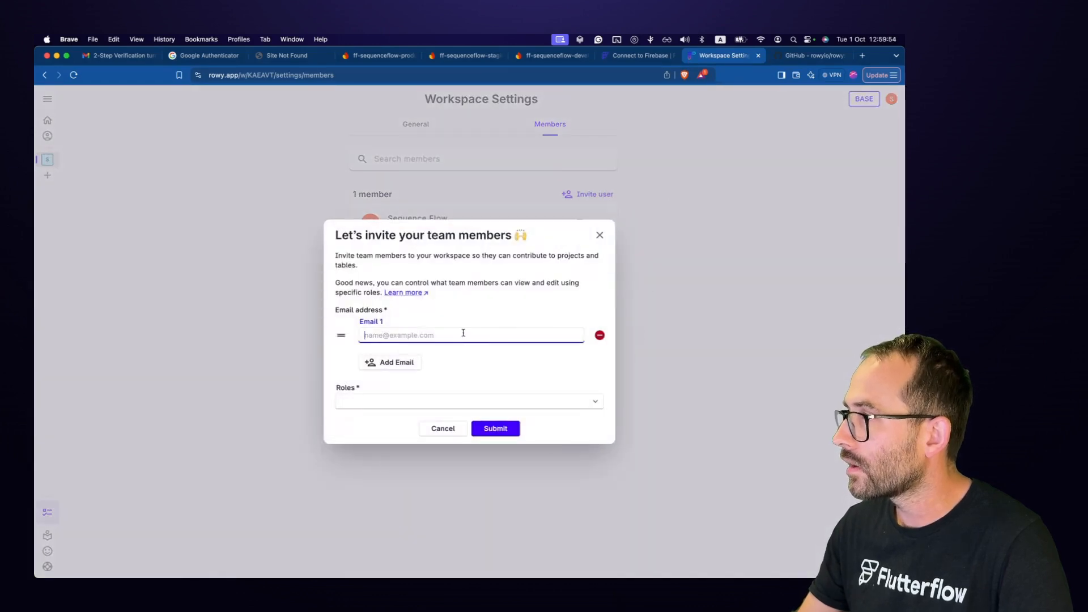
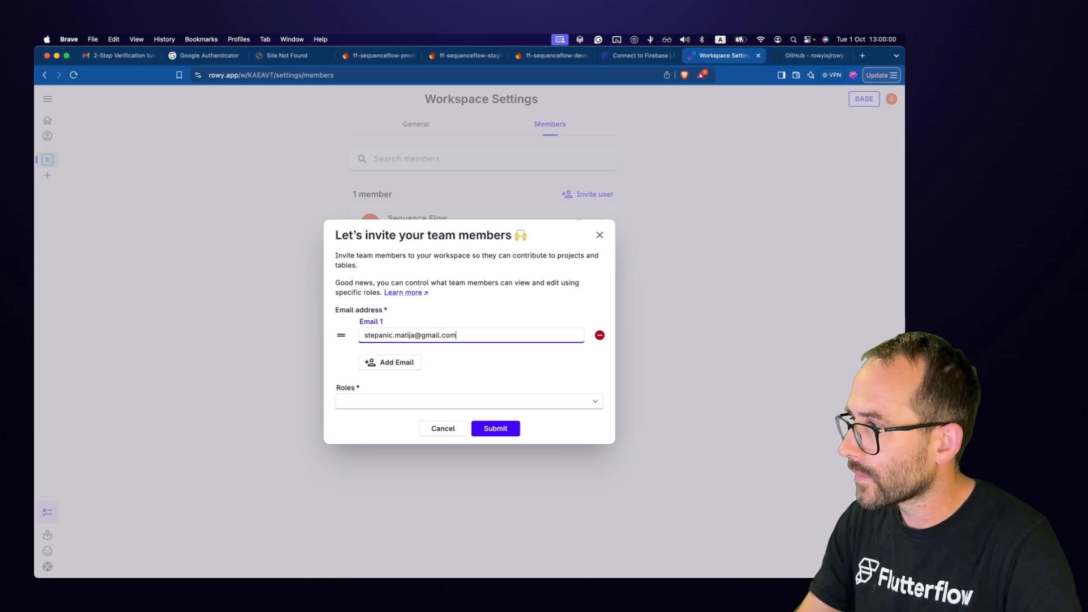
Assign the invited member all four roles, ADMIN, EDITOR, VIEWER and OWNER, and submit the invitation.
click(398, 402)
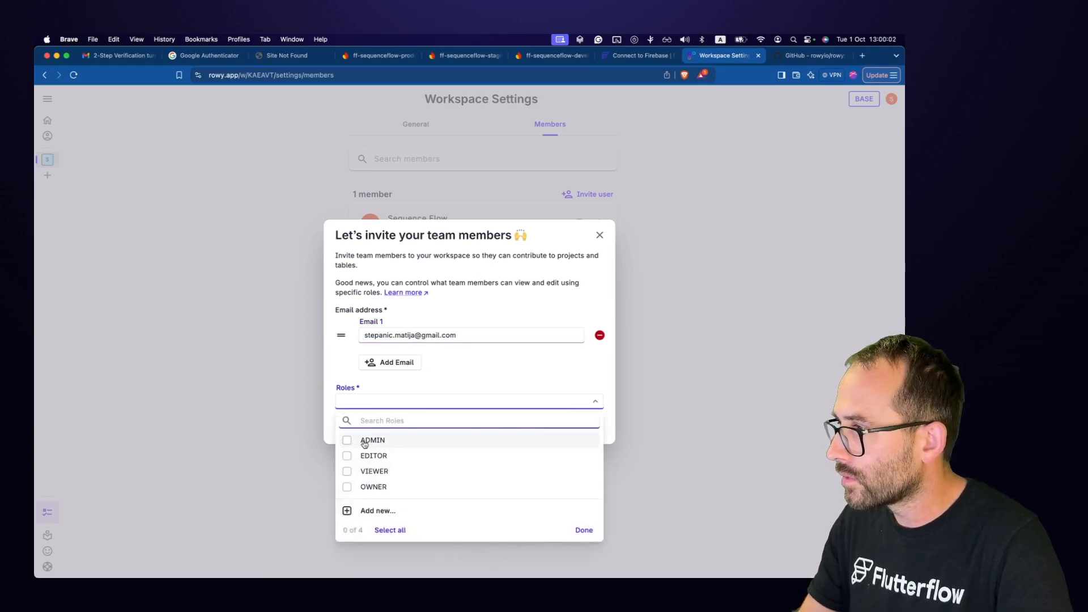
click(391, 531)
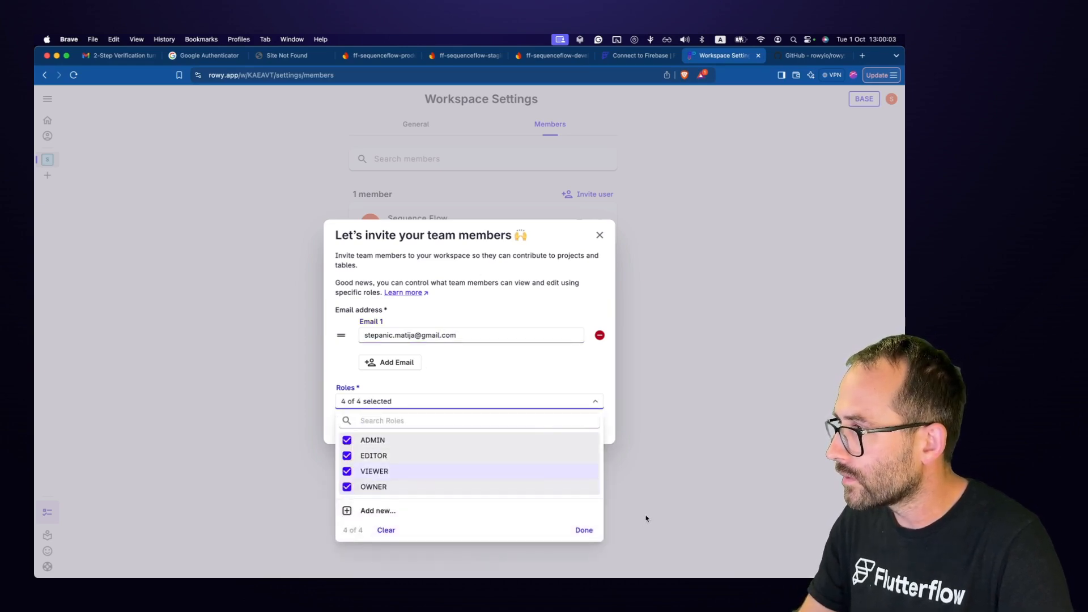
click(584, 532)
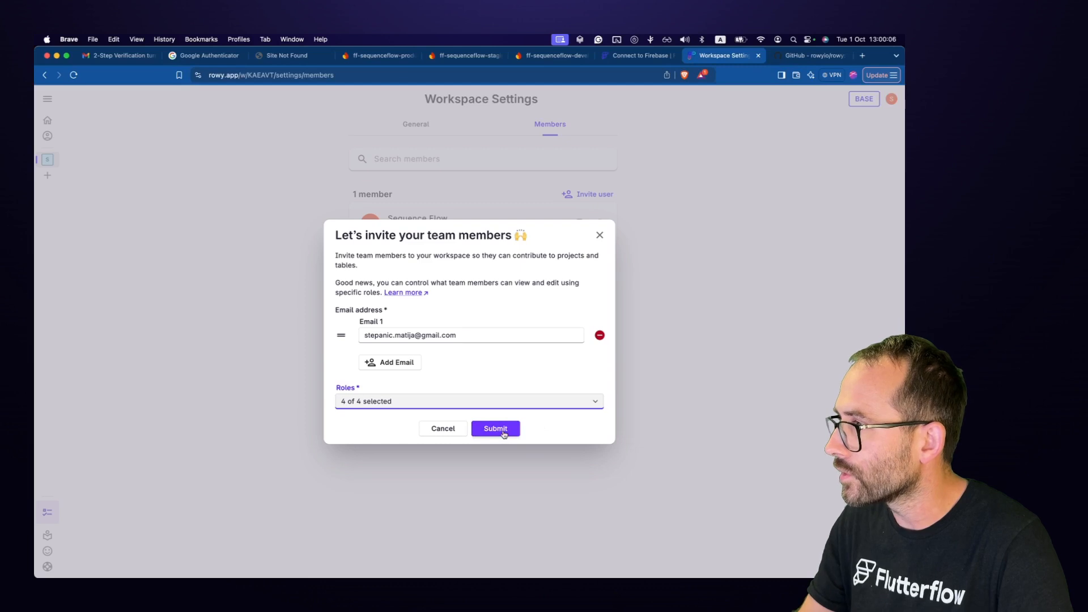
click(504, 429)
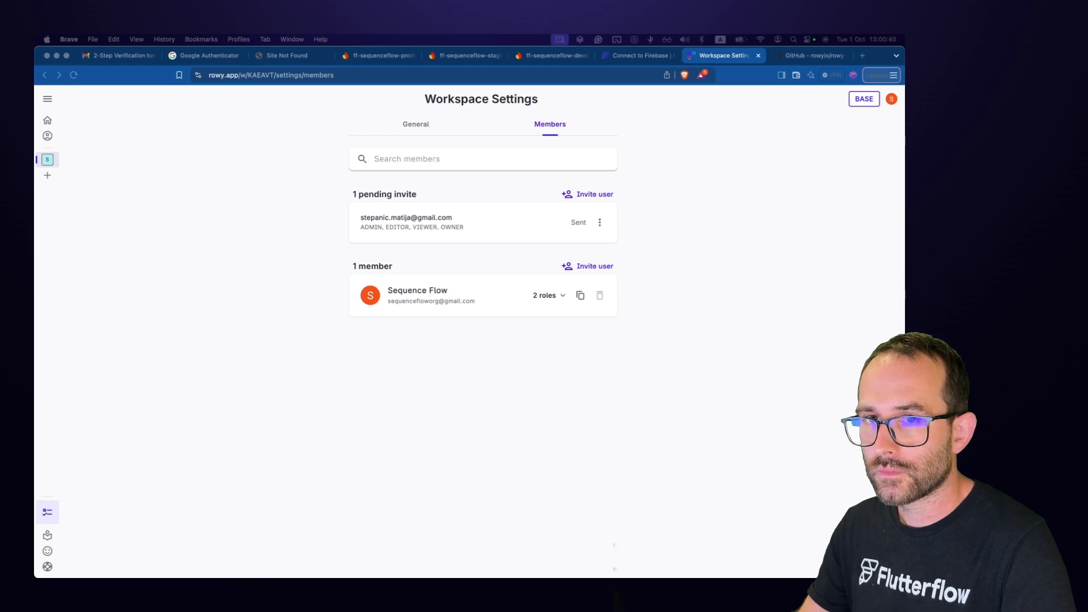
Switch to the invited member's Rowy window and check the signed-in account and the workspace list.
drag(35, 202, 719, 41)
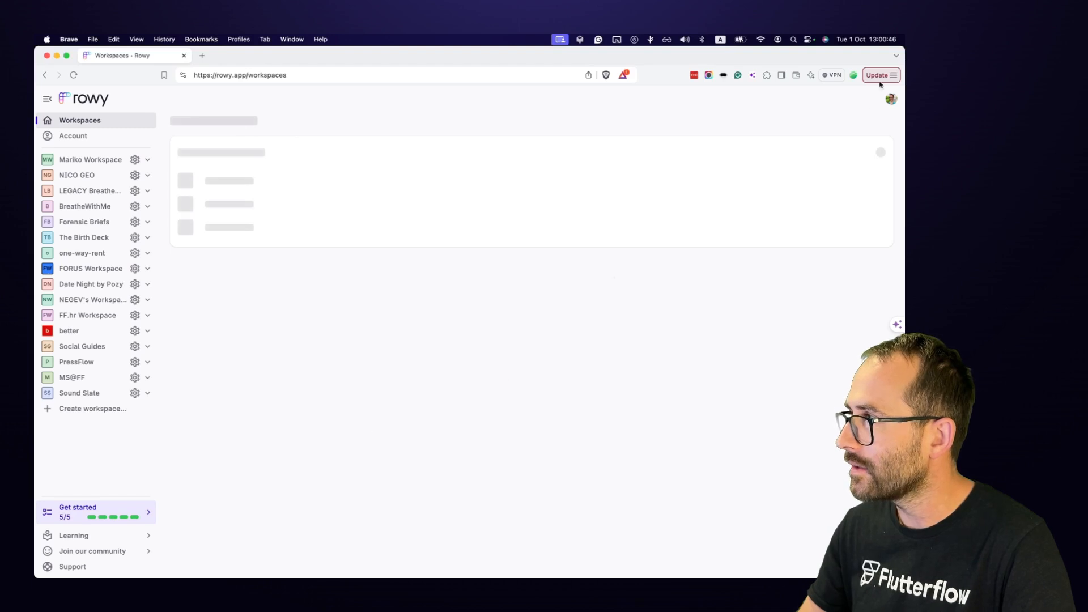
click(888, 100)
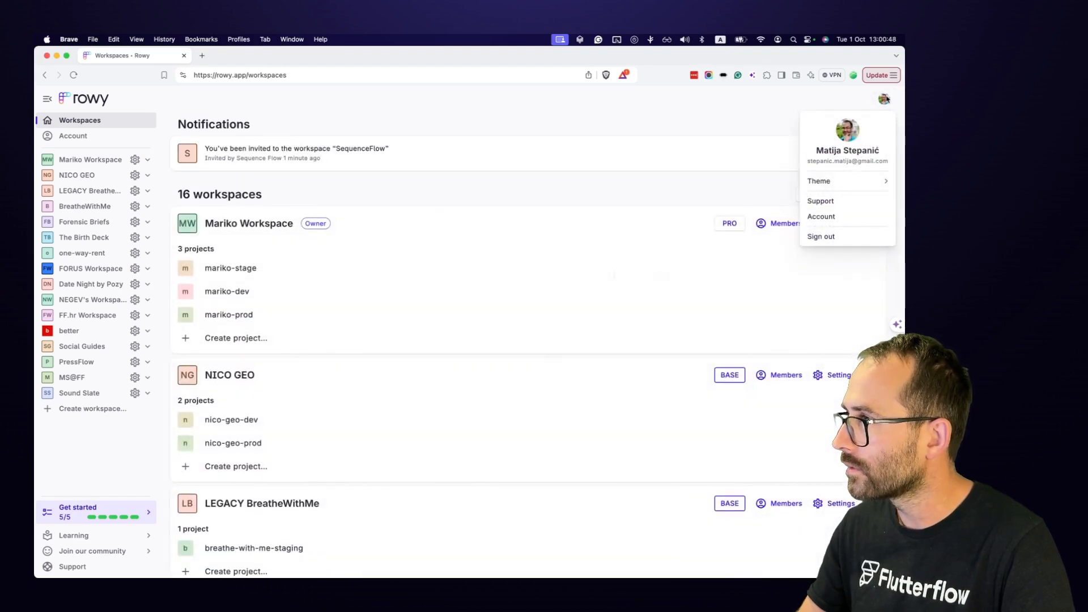
click(711, 102)
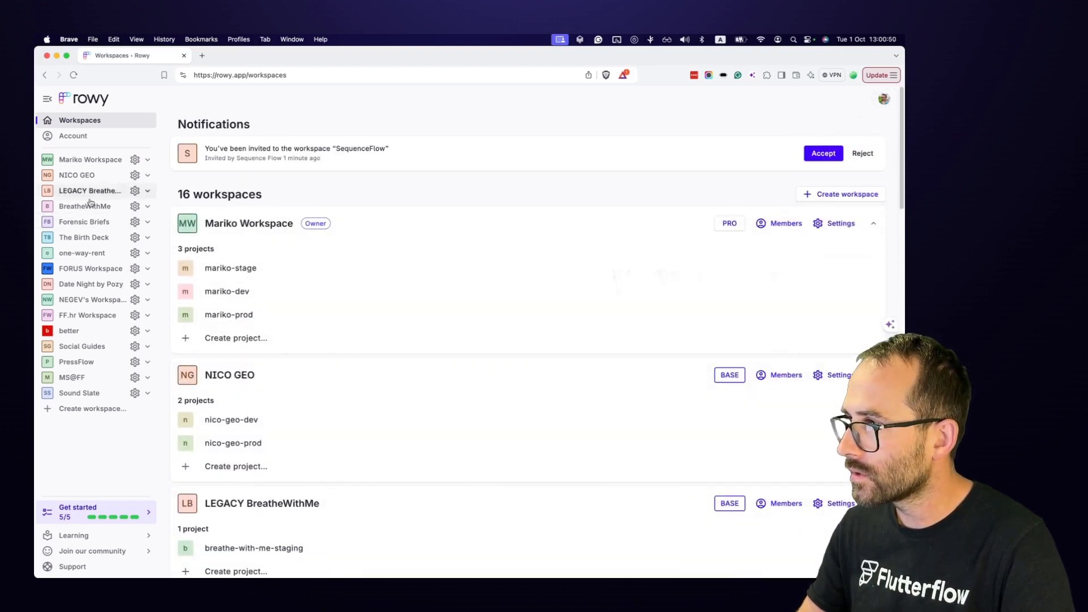
click(94, 255)
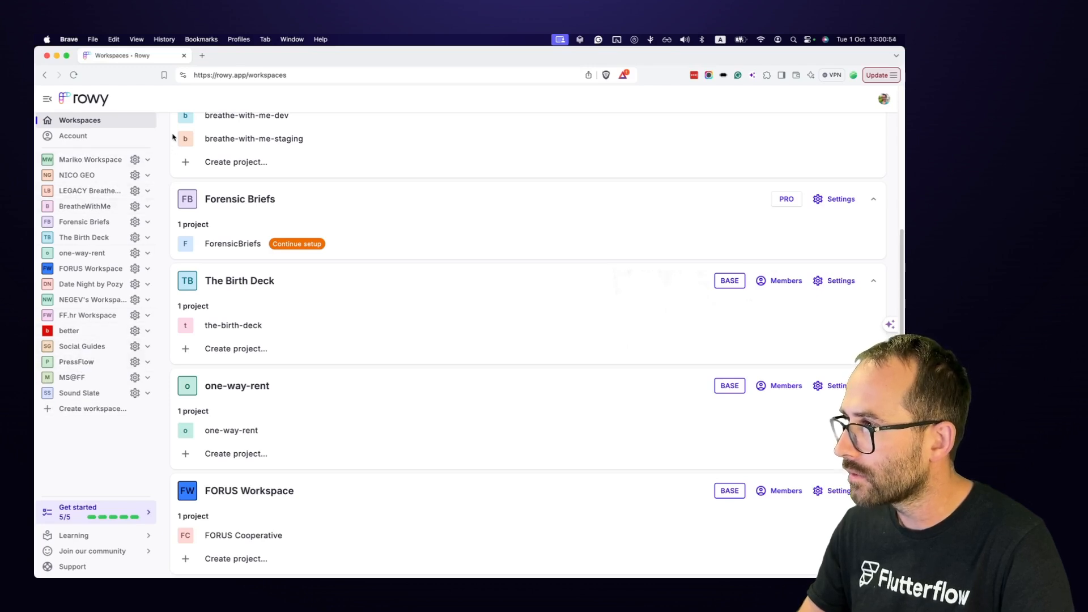
scroll(186, 137, up, 10)
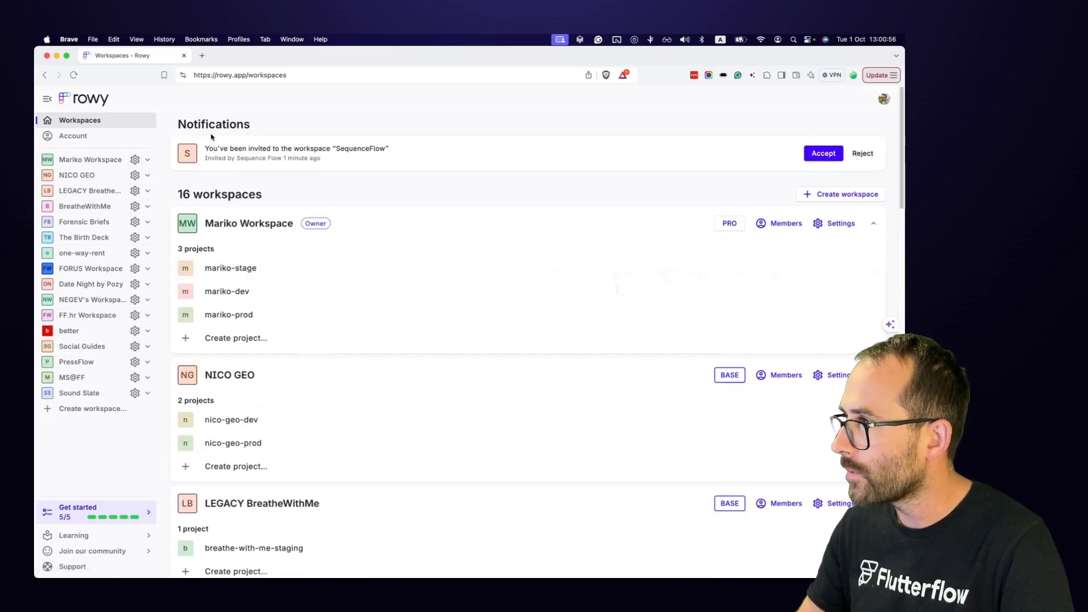
Accept the invitation to the SequenceFlow workspace and open that workspace.
drag(203, 149, 362, 149)
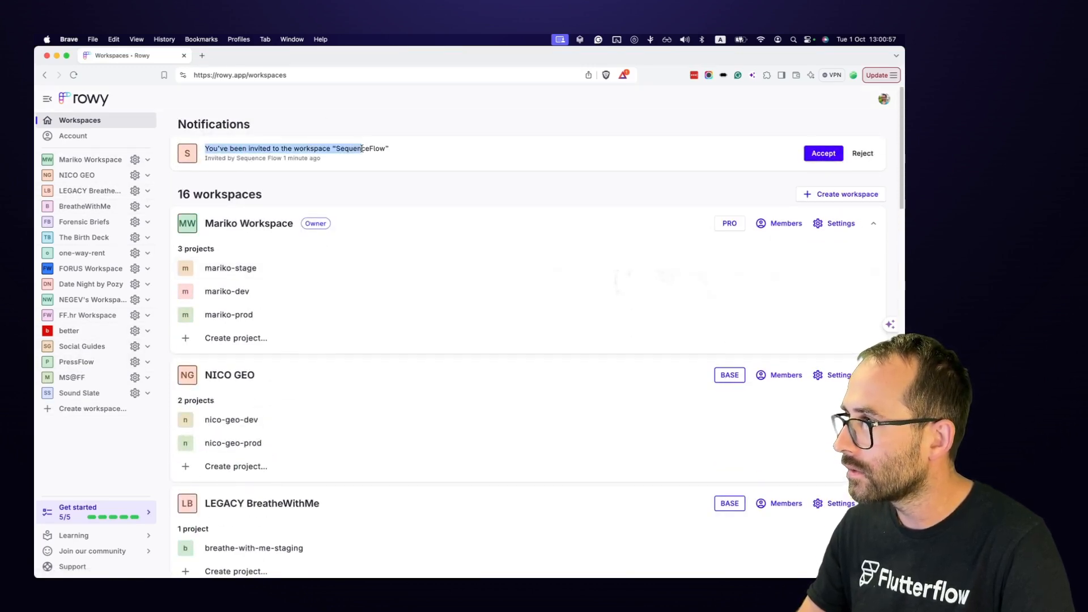
click(398, 149)
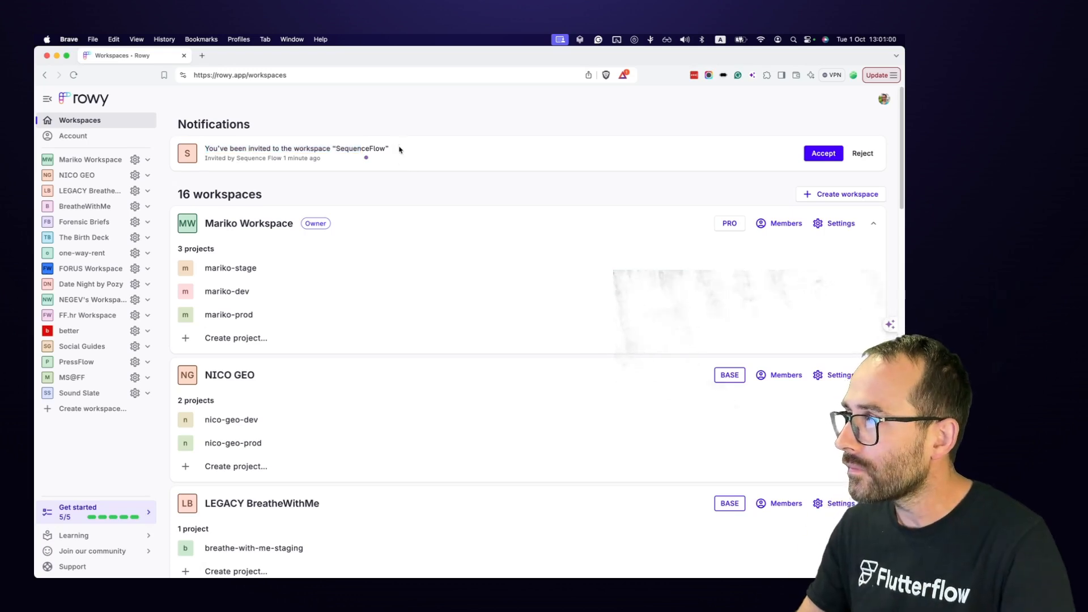
double_click(364, 147)
click(810, 154)
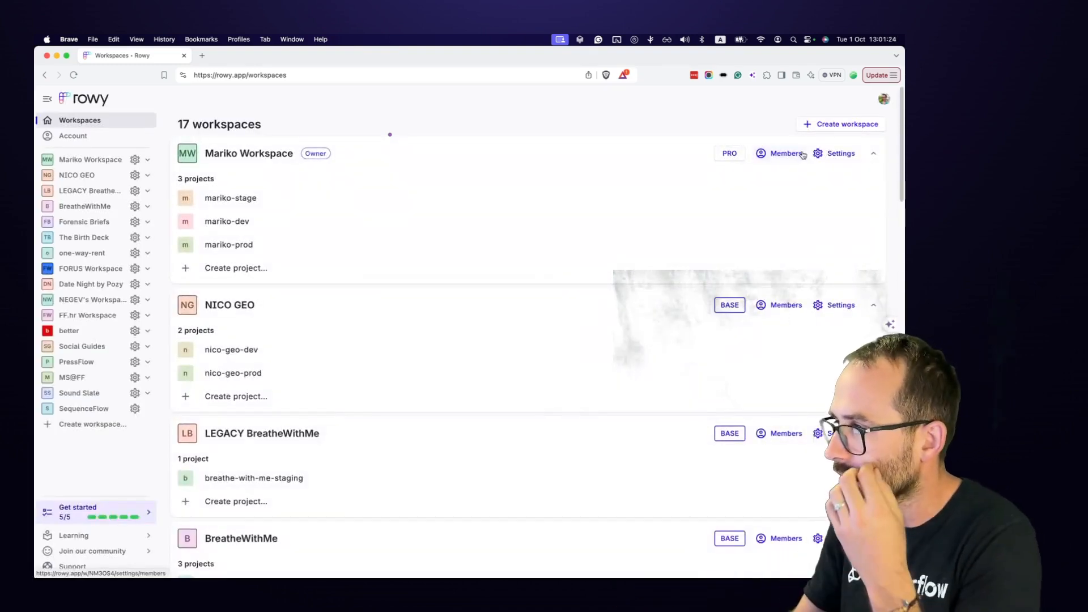
click(108, 409)
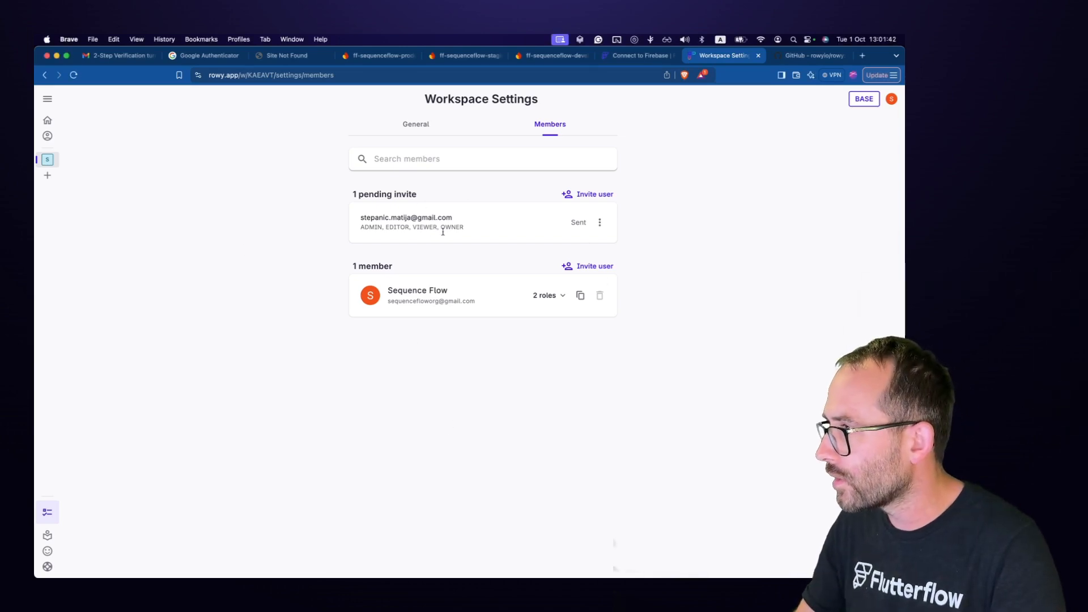
Return to the organisation's Rowy window, reload the workspace members and check the new member's assigned roles.
click(75, 75)
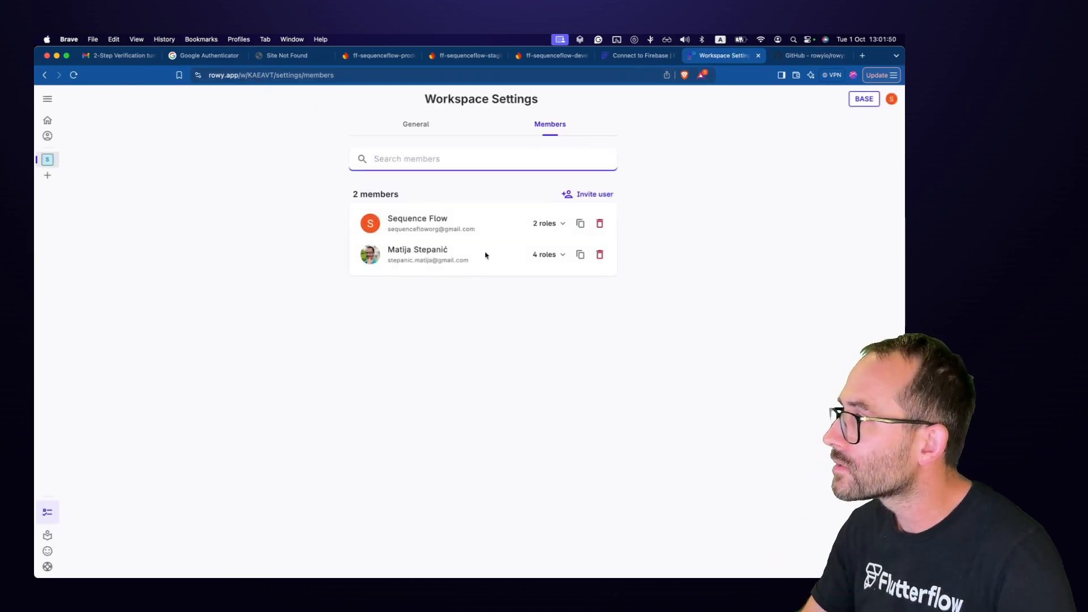
click(557, 255)
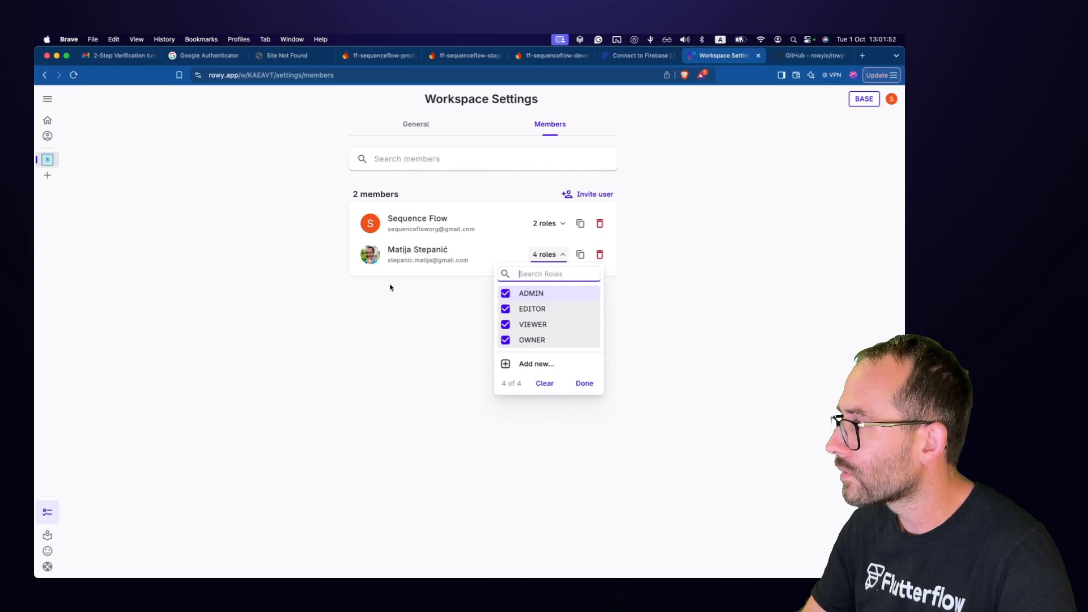
click(374, 333)
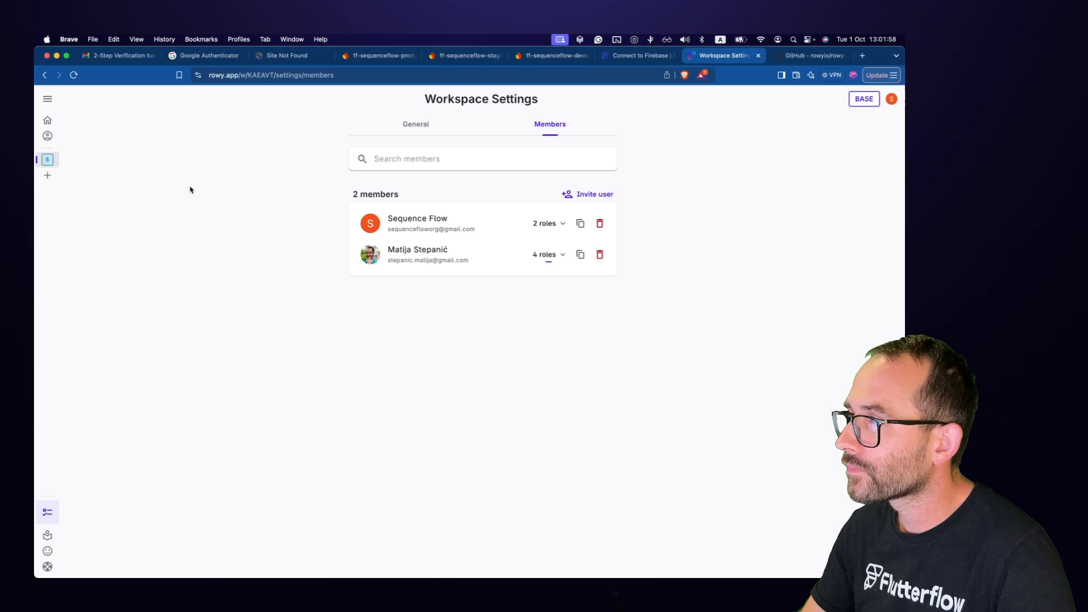
Go back to the SequenceFlow workspace and start creating a project in it.
mouse_move(46, 122)
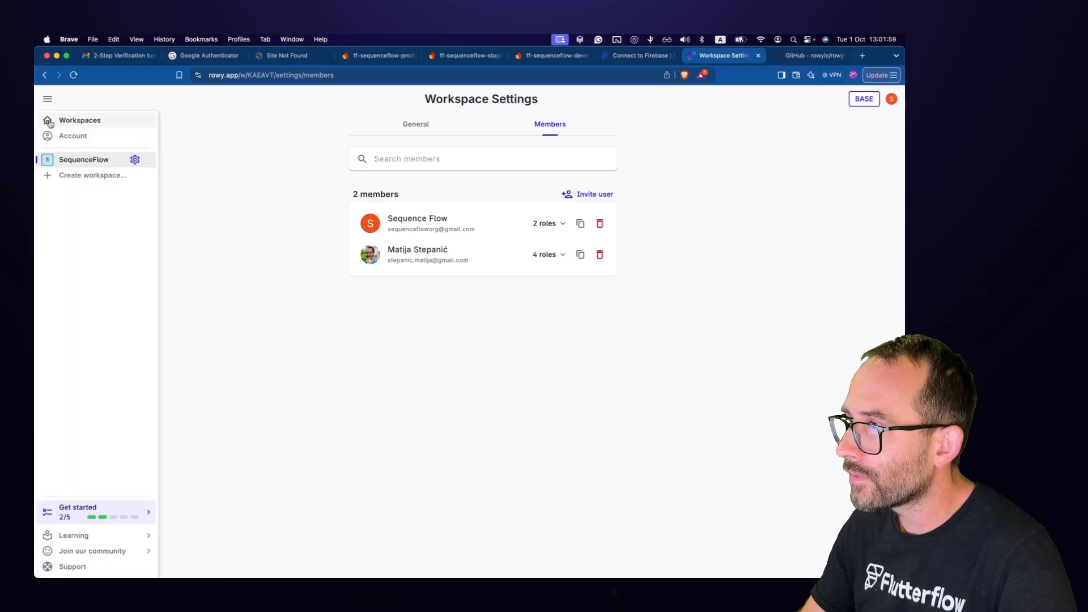
click(95, 161)
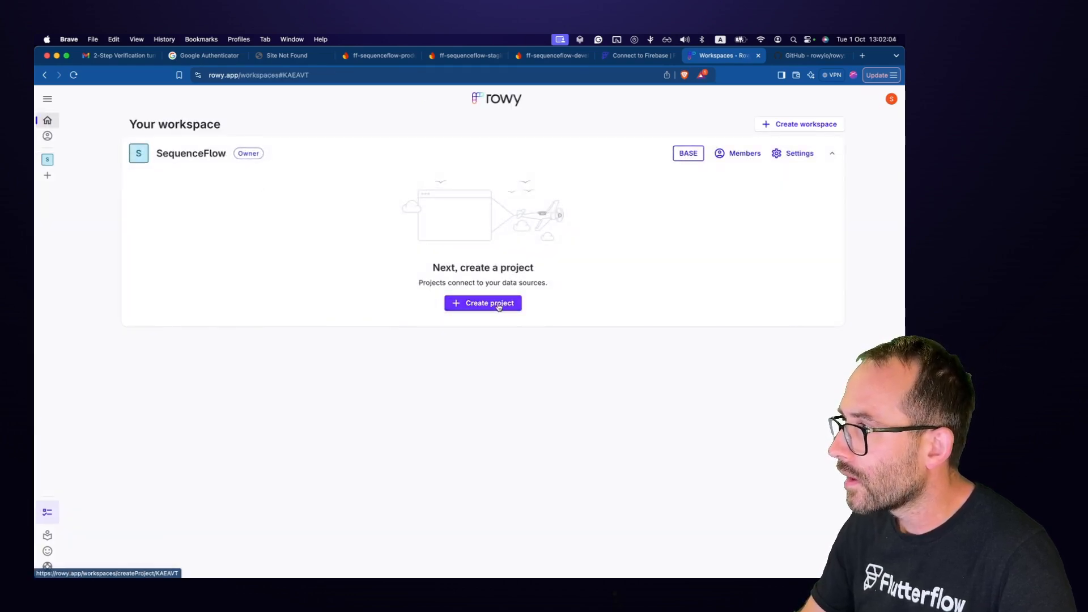
click(499, 307)
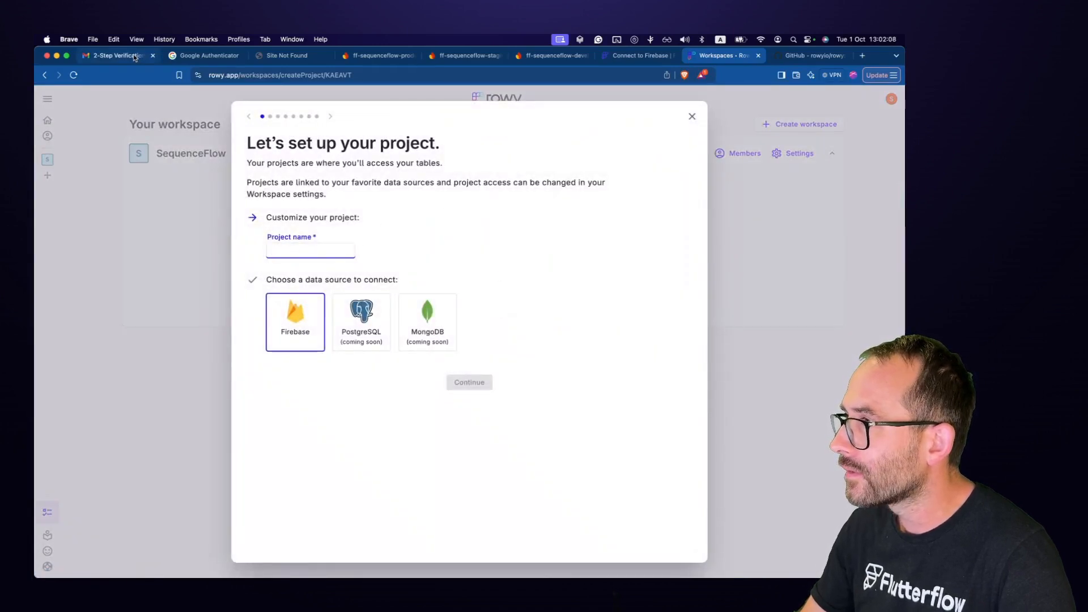
Copy the project ID ff-sequenceflow-development from the development project's address in the Firebase console.
click(377, 55)
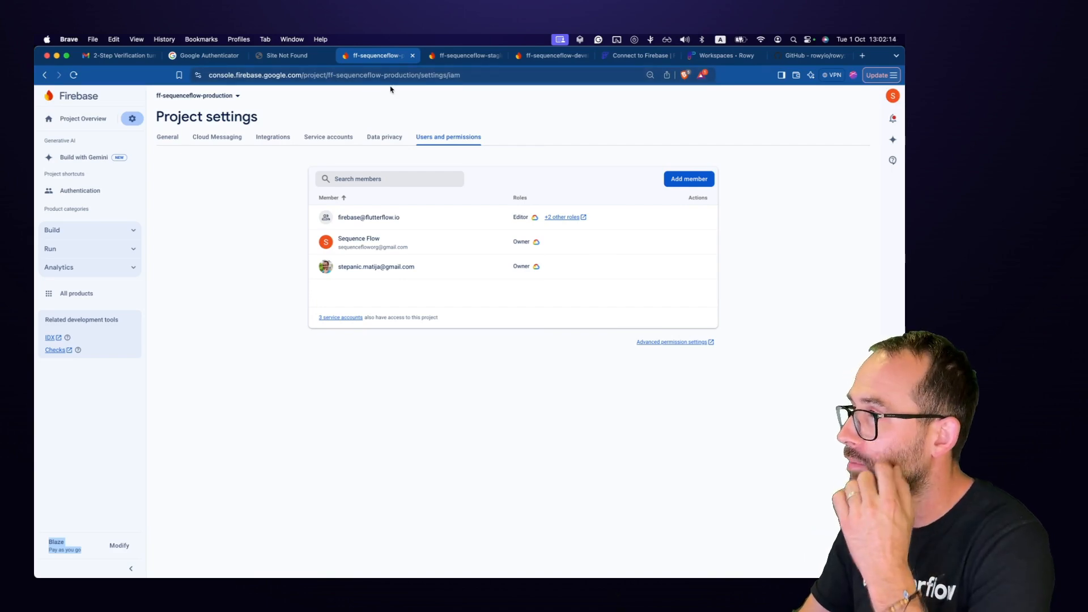
click(559, 57)
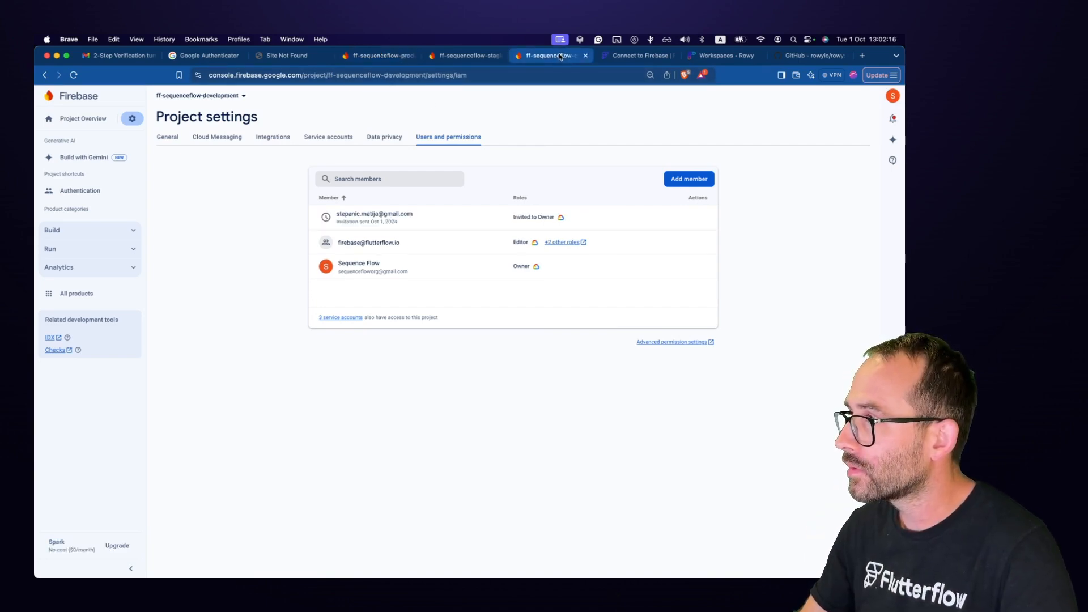
click(373, 80)
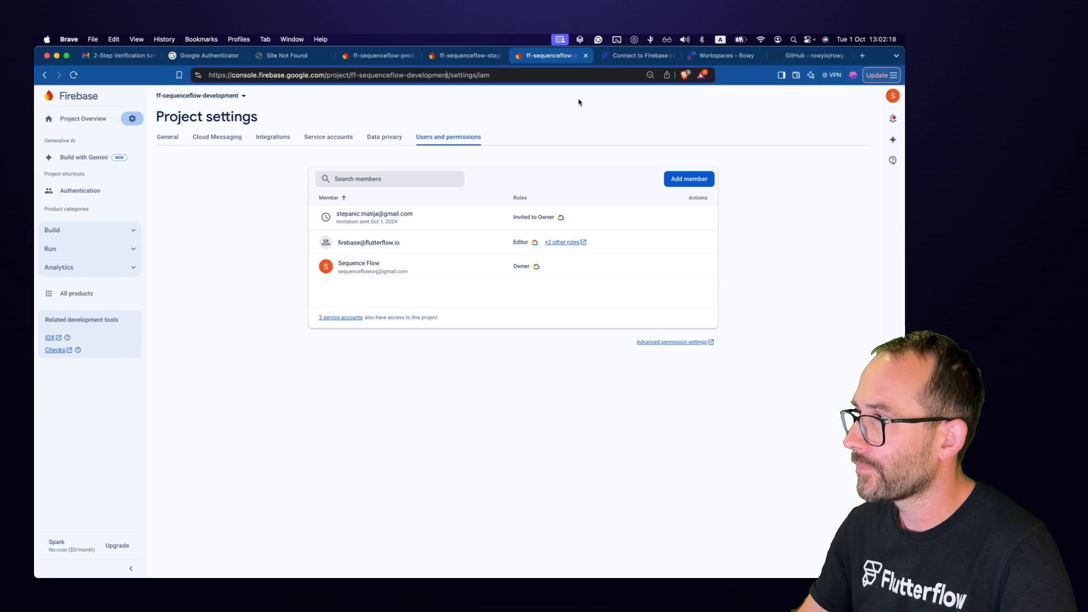
key(shift+Left)
key(shift+Left)
key(shift+Left)
key(shift+Left)
key(shift+Left)
key(shift+Left)
key(shift+Left)
key(shift+Left)
key(shift+Left)
key(shift+Left)
key(shift+Left)
key(shift+Left)
key(shift+Left)
key(shift+Left)
key(shift+Left)
key(shift+Left)
key(shift+Left)
key(shift+Left)
key(shift+Left)
key(shift+Left)
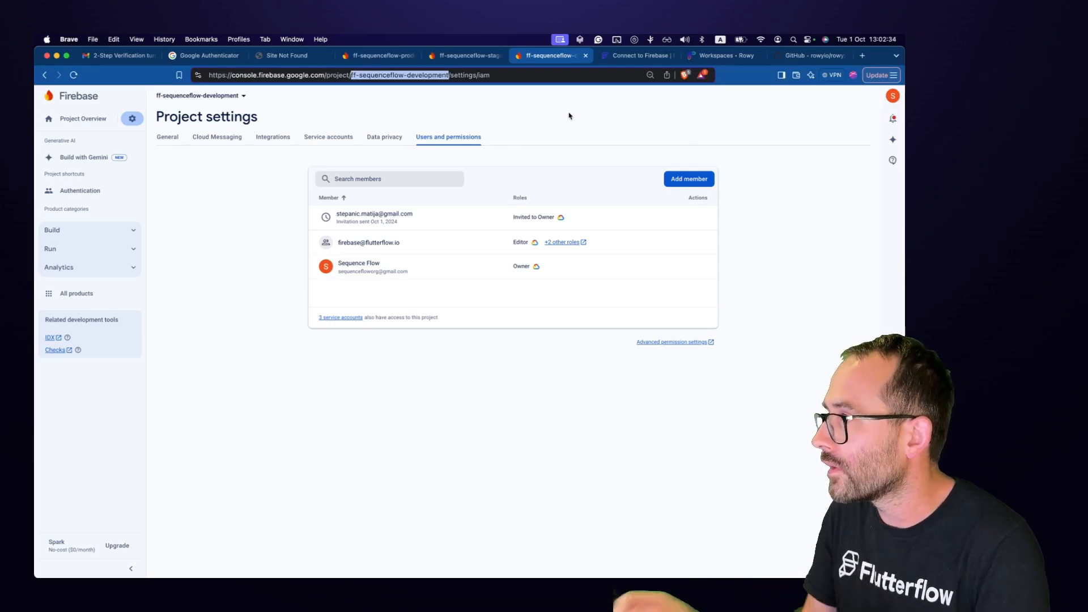
Return to Rowy, name the project ff-sequenceflow-development with Firebase as its data source, and continue the setup.
click(713, 55)
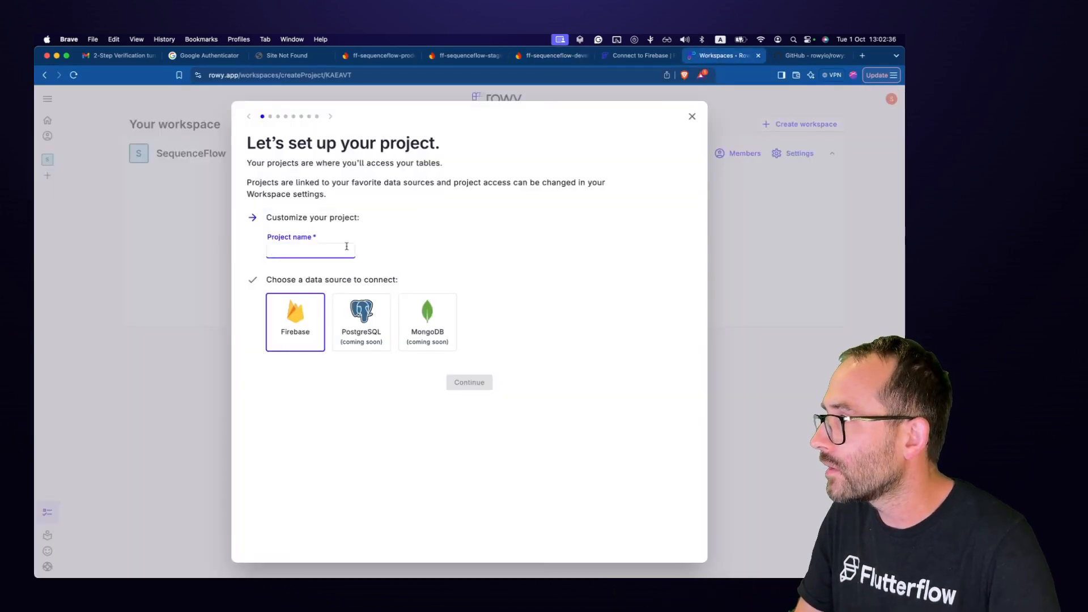
text(ff-sequenceflow-development)
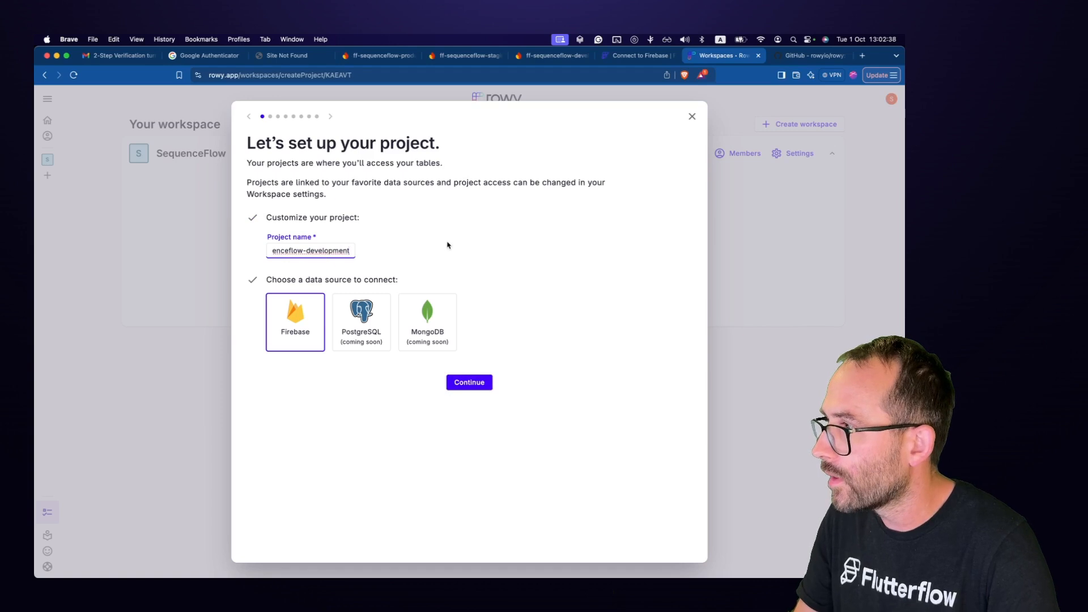
click(478, 392)
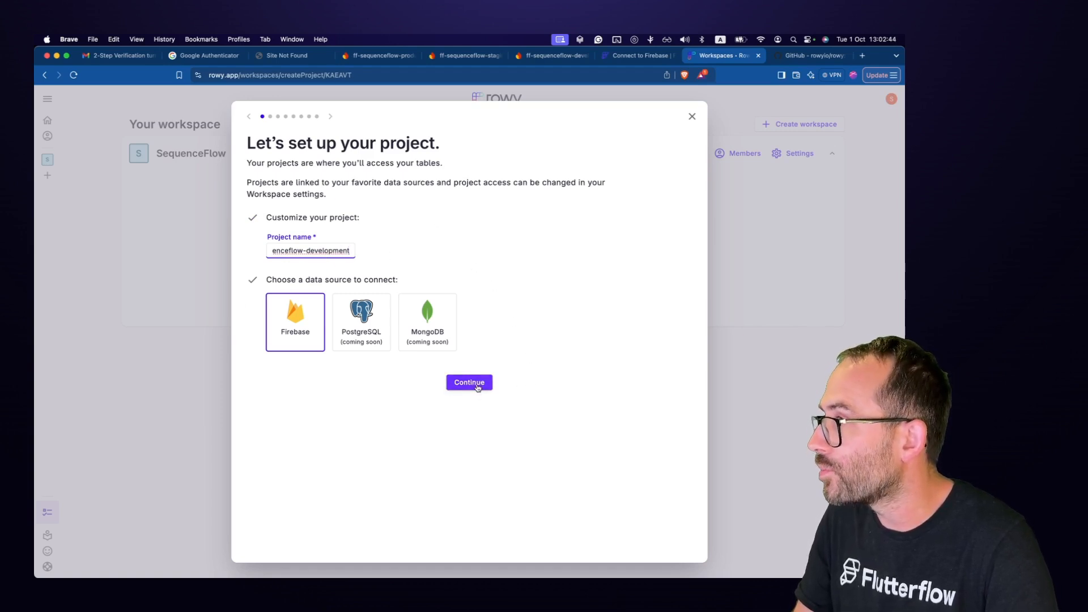
click(477, 387)
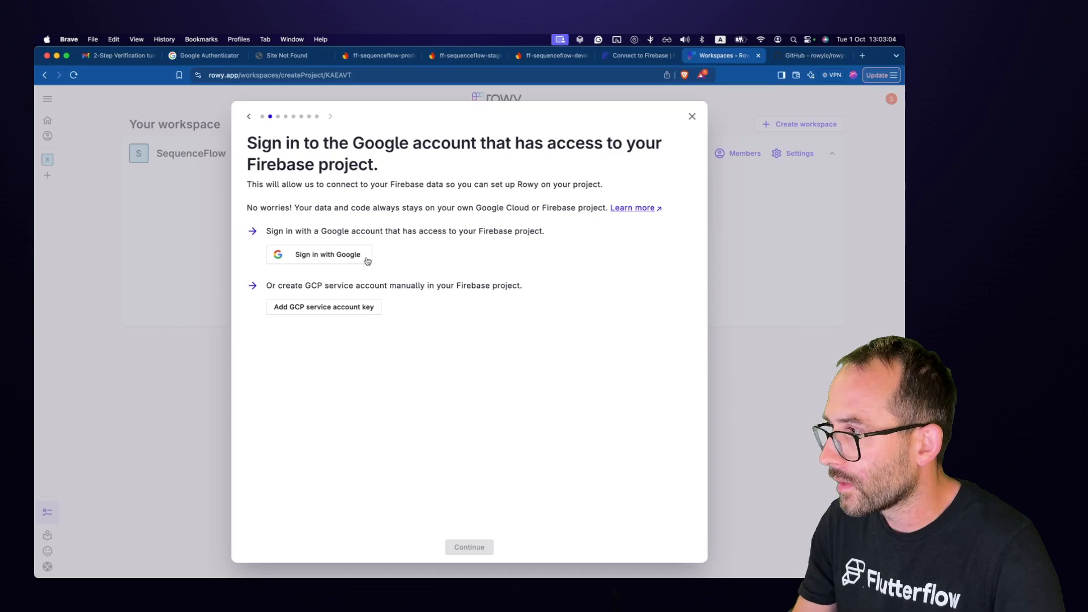
Sign in to Rowy's project setup with the organisation's Google account, grant the requested Google Cloud access and continue.
click(336, 256)
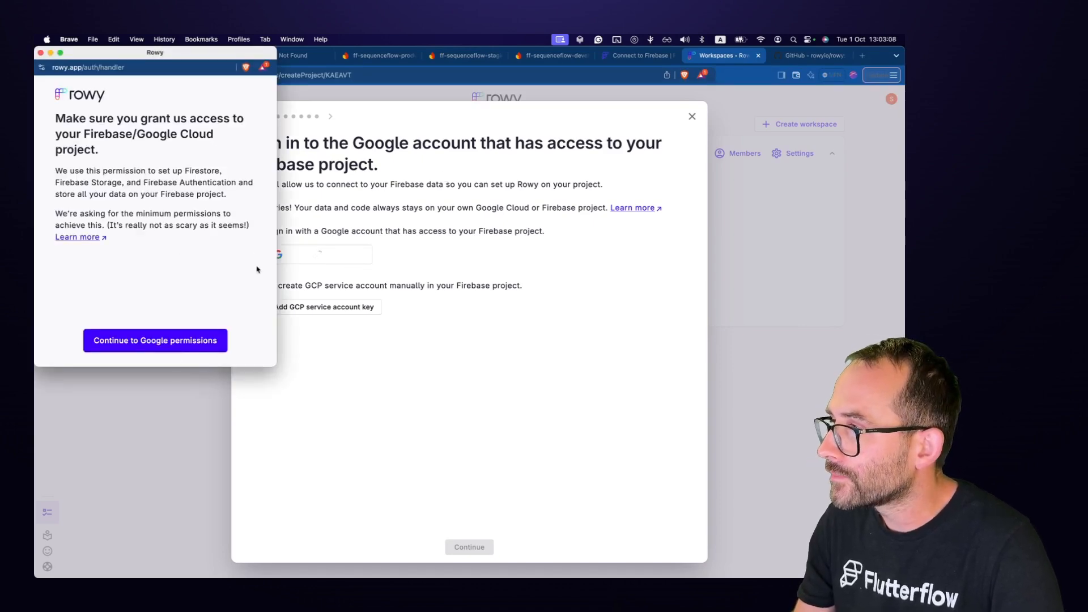
click(177, 347)
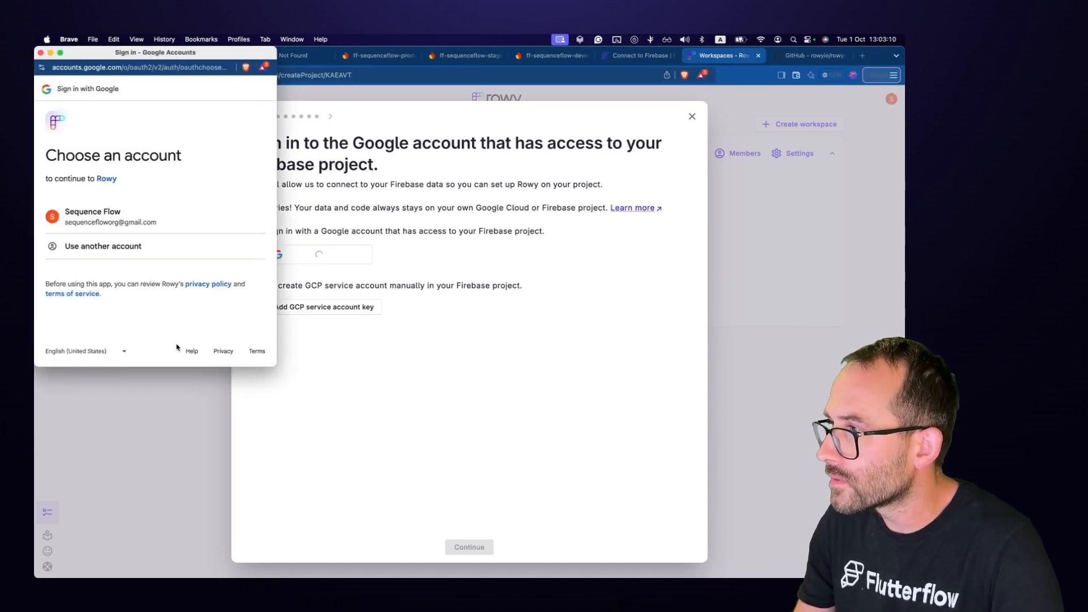
click(130, 217)
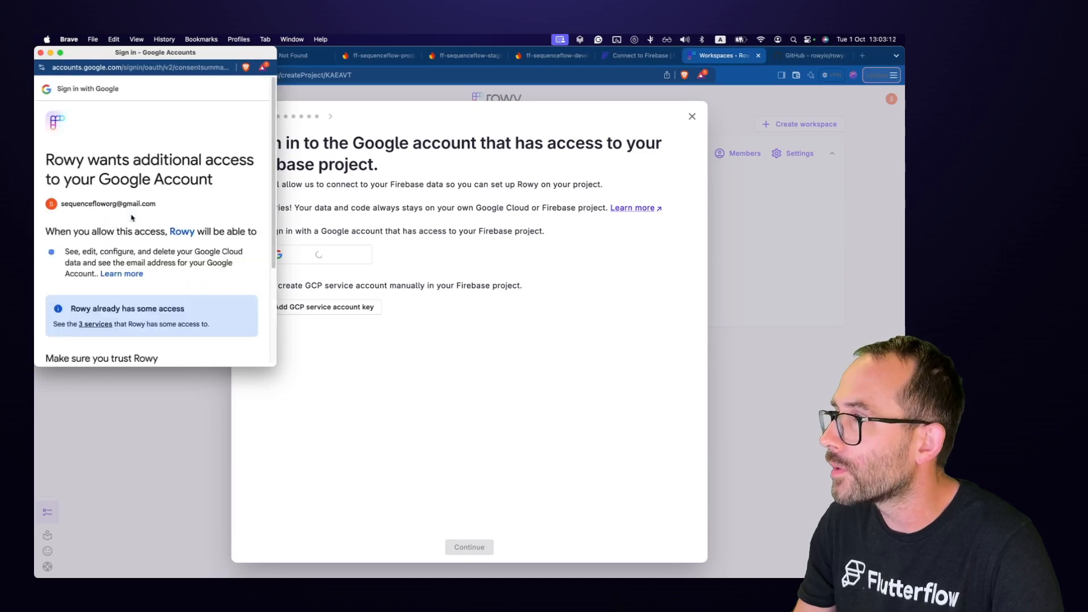
scroll(183, 262, down, 5)
drag(269, 367, 459, 502)
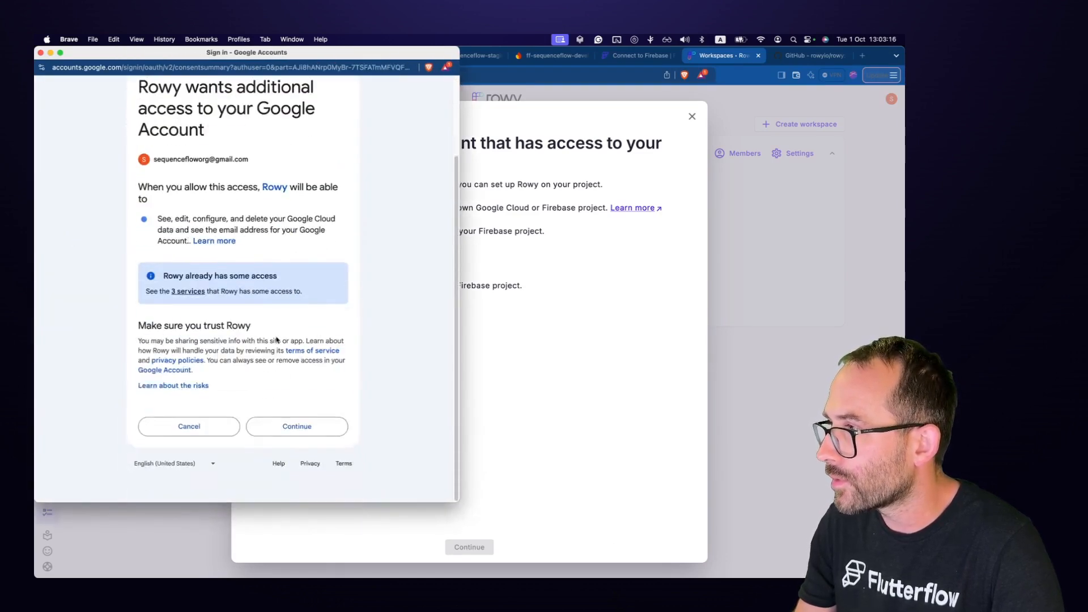
click(314, 428)
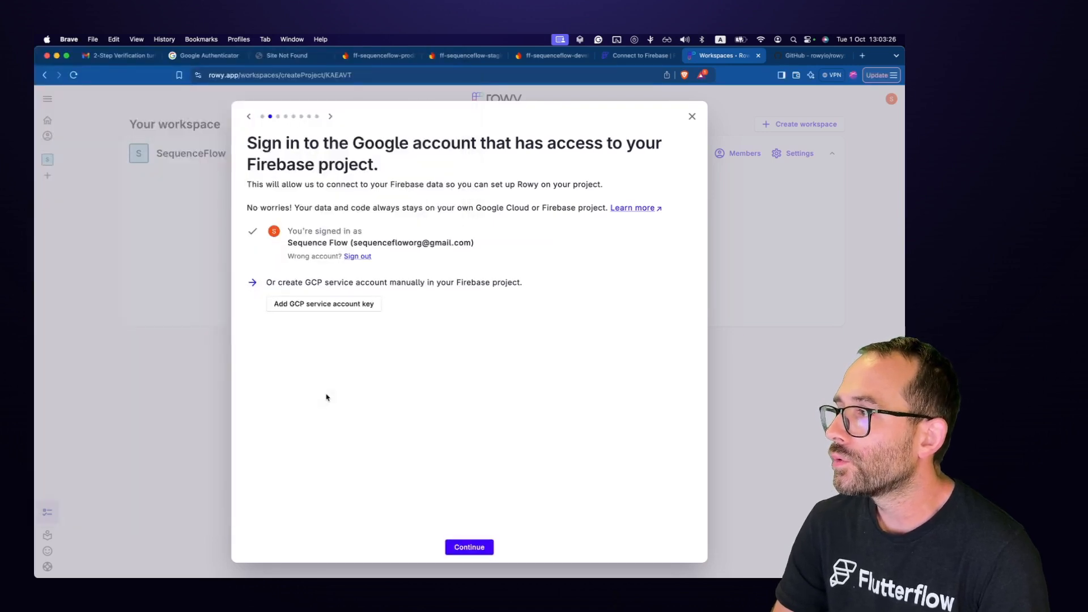
click(478, 545)
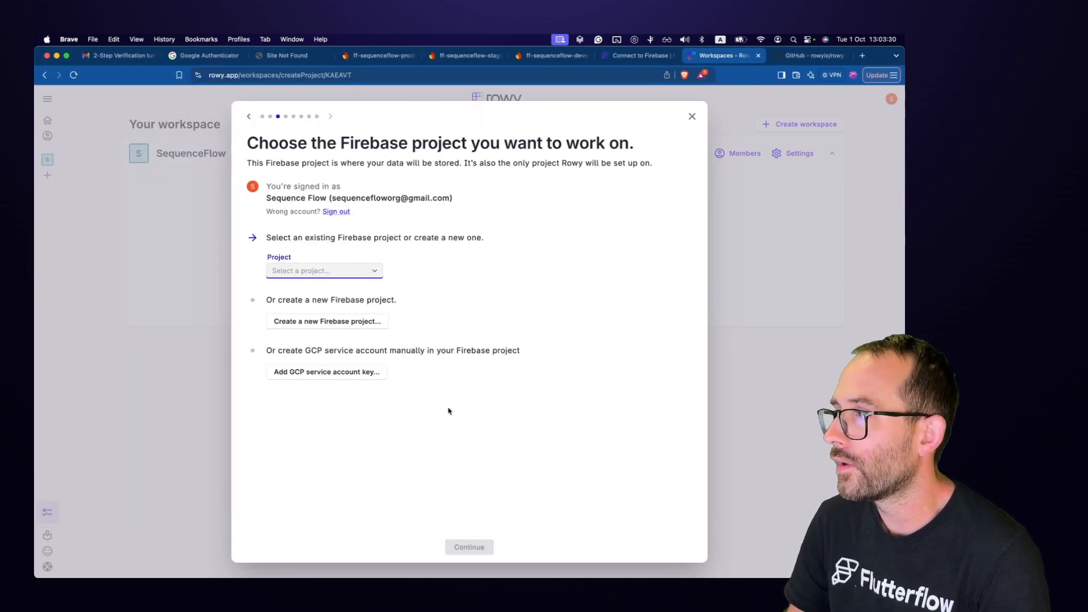
Choose ff-sequenceflow-development as the existing Firebase project, confirm its use and continue the setup.
click(362, 272)
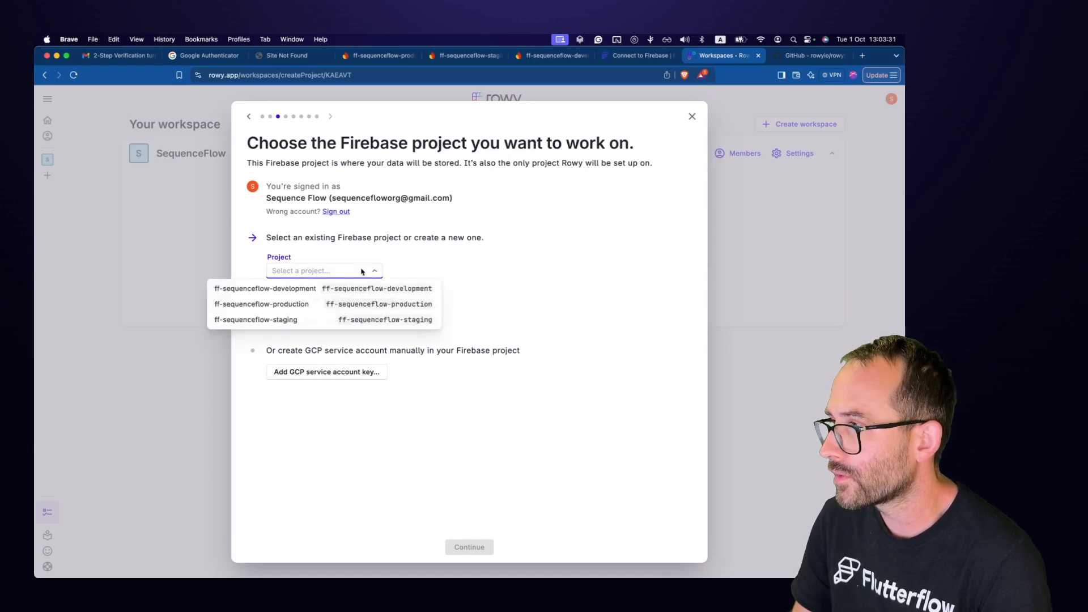
click(342, 290)
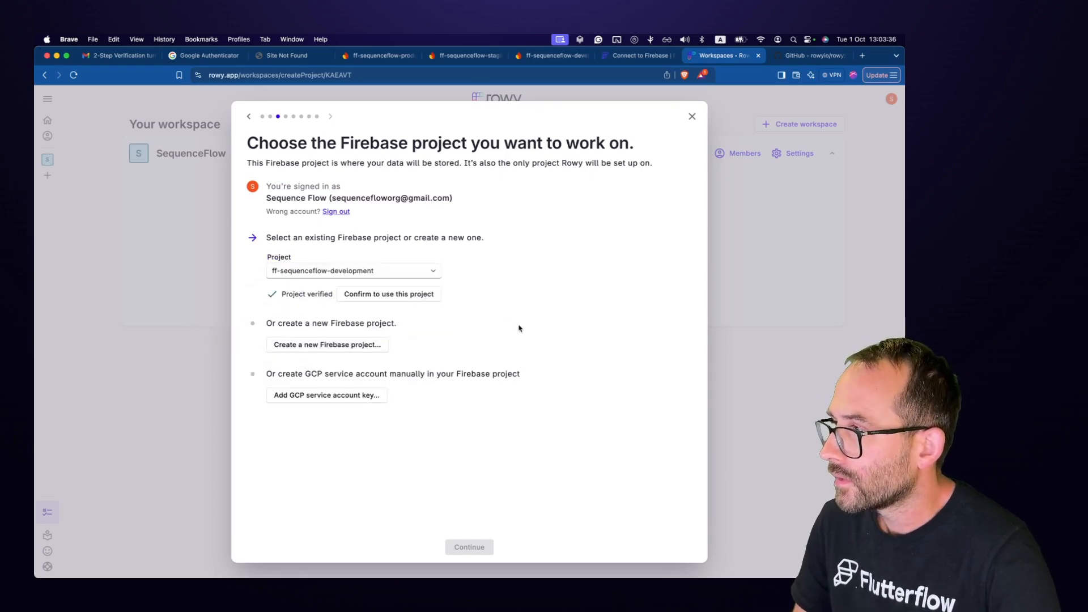
click(404, 295)
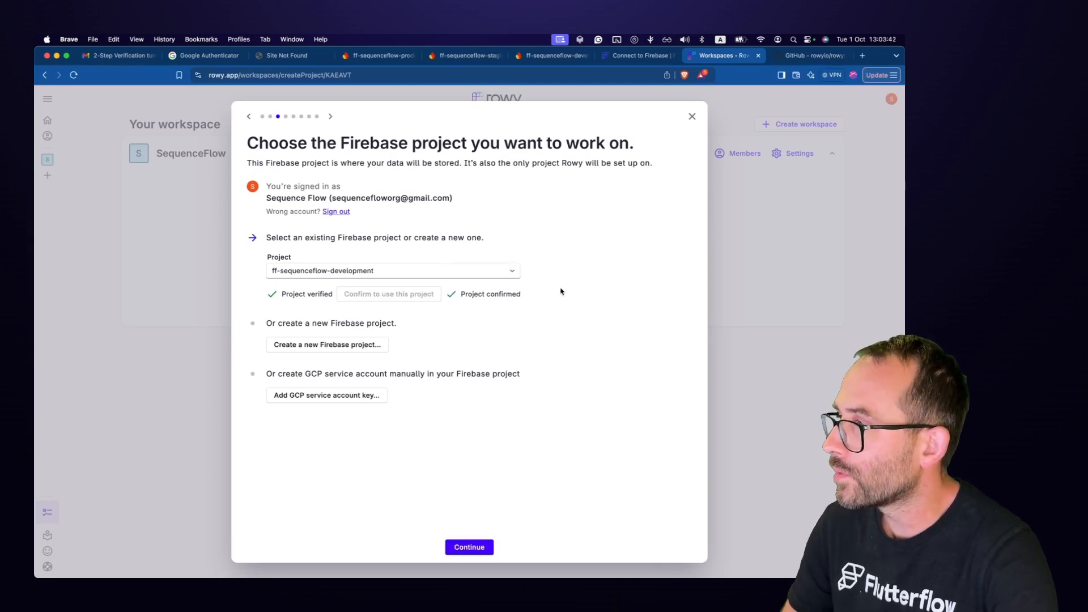
click(470, 548)
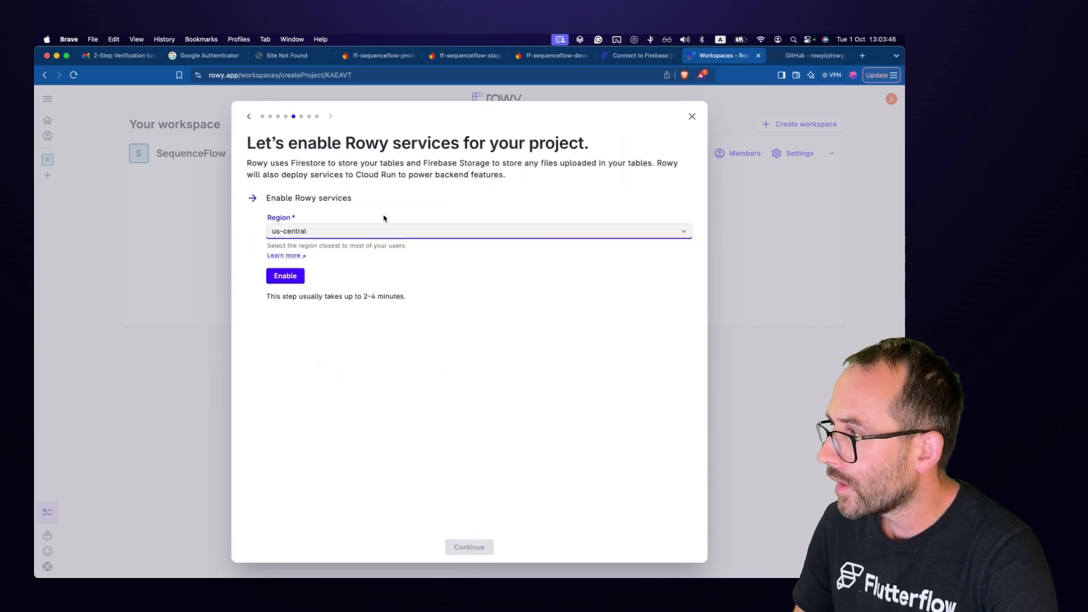
Search the Rowy services region list for the us-central region and close the list without picking another region.
click(325, 233)
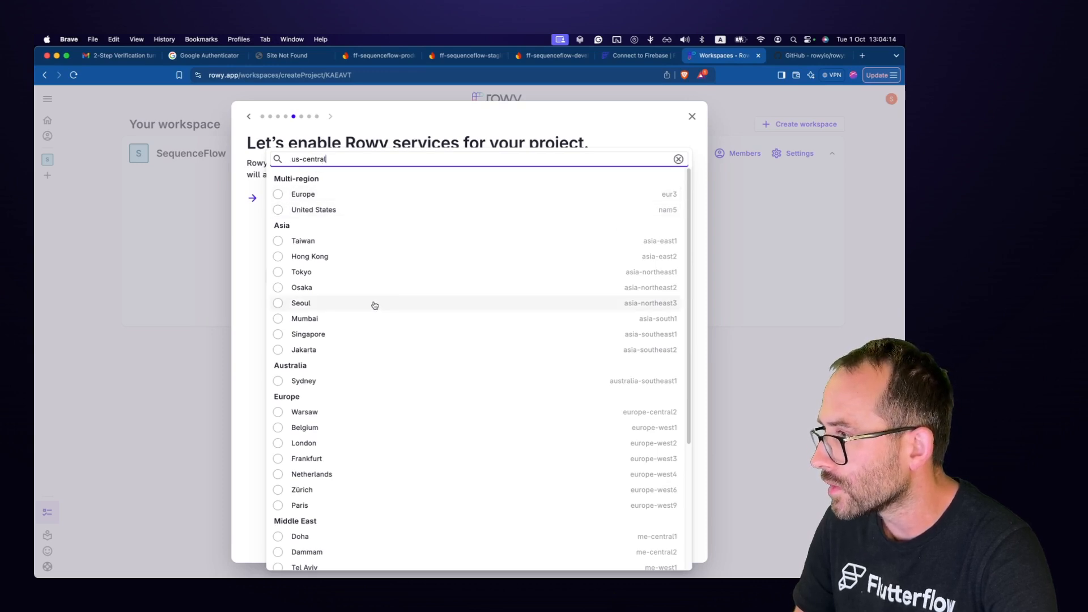
click(679, 160)
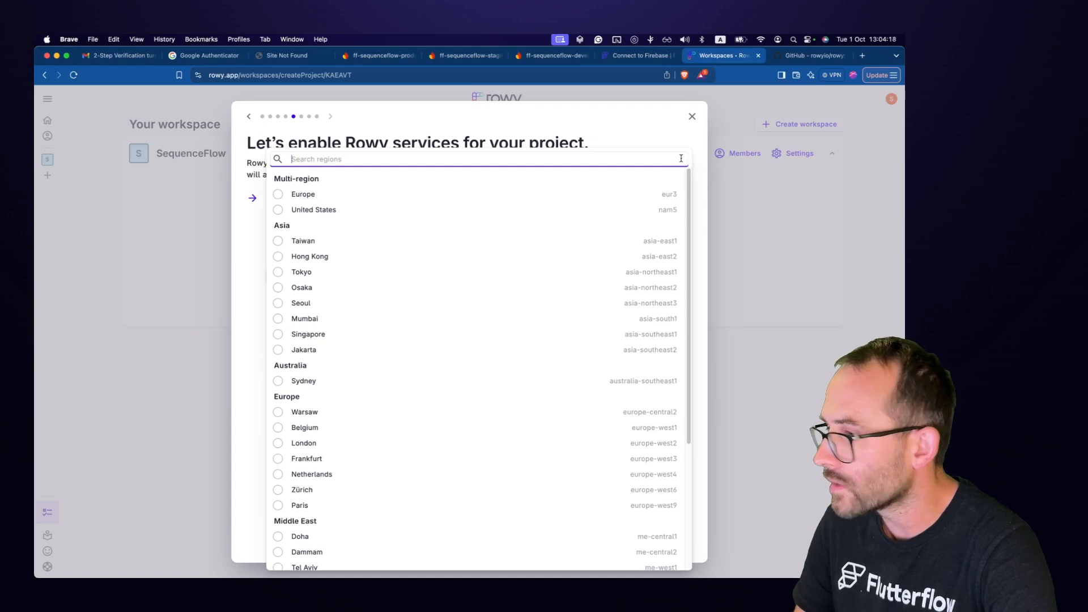
text(us-ce)
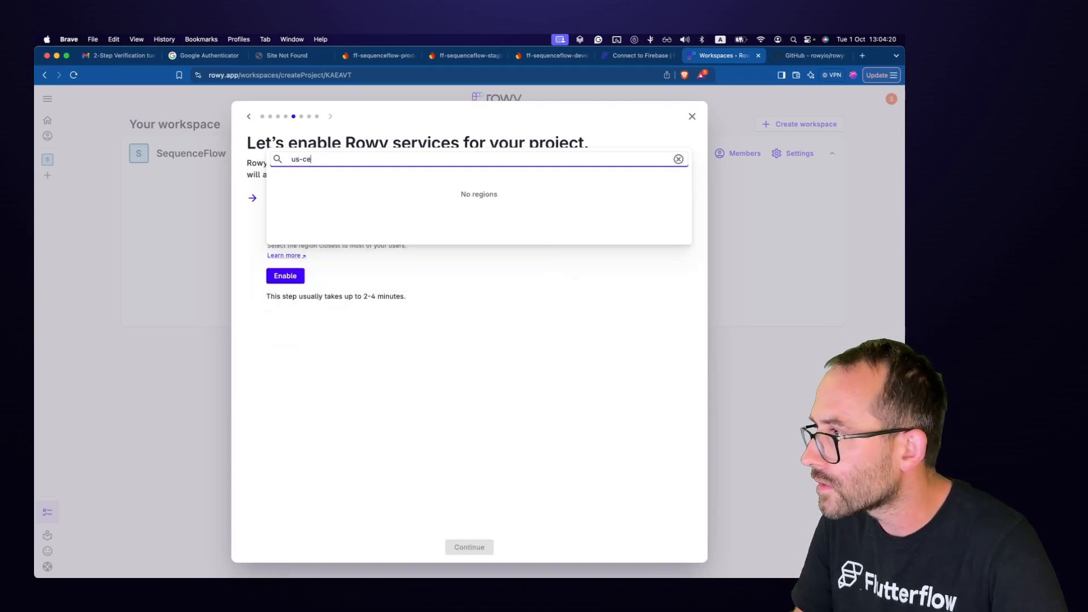
key(BackSpace)
key(BackSpace)
key(BackSpace)
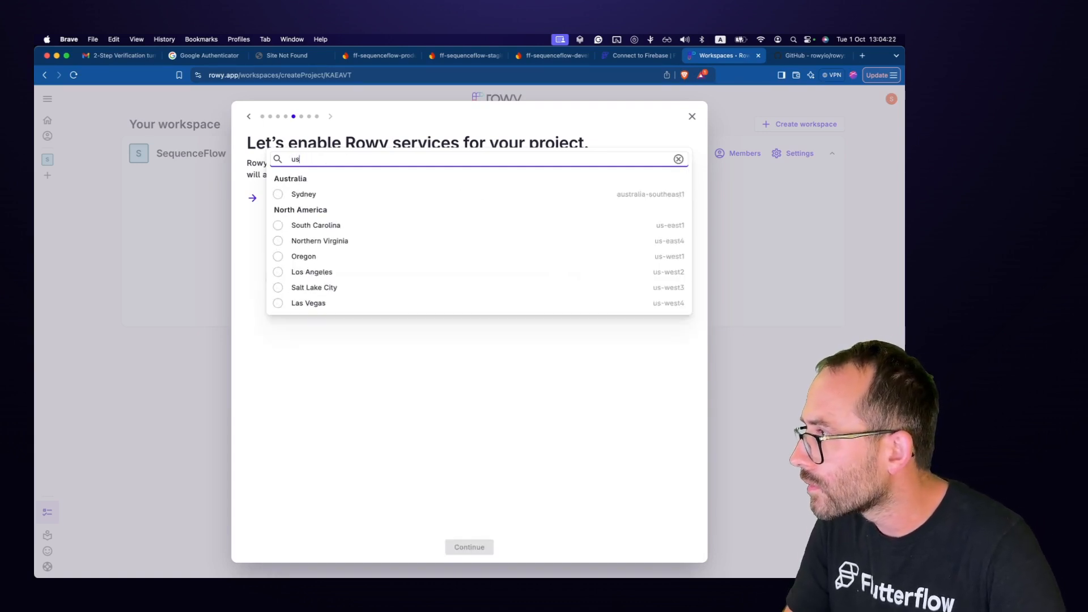
key(BackSpace)
key(BackSpace)
text(ce)
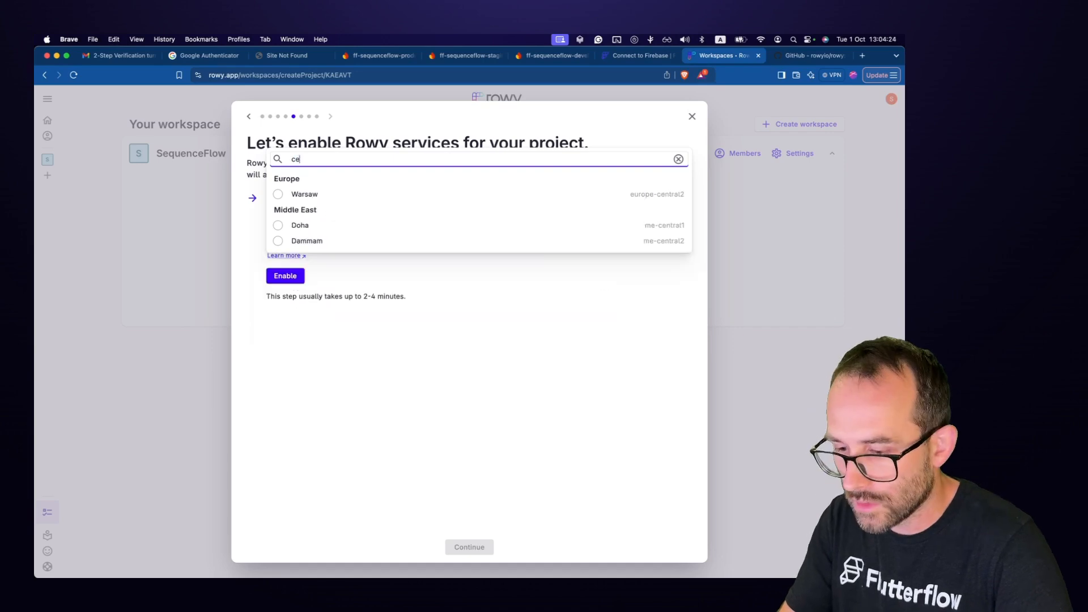
text(ntra)
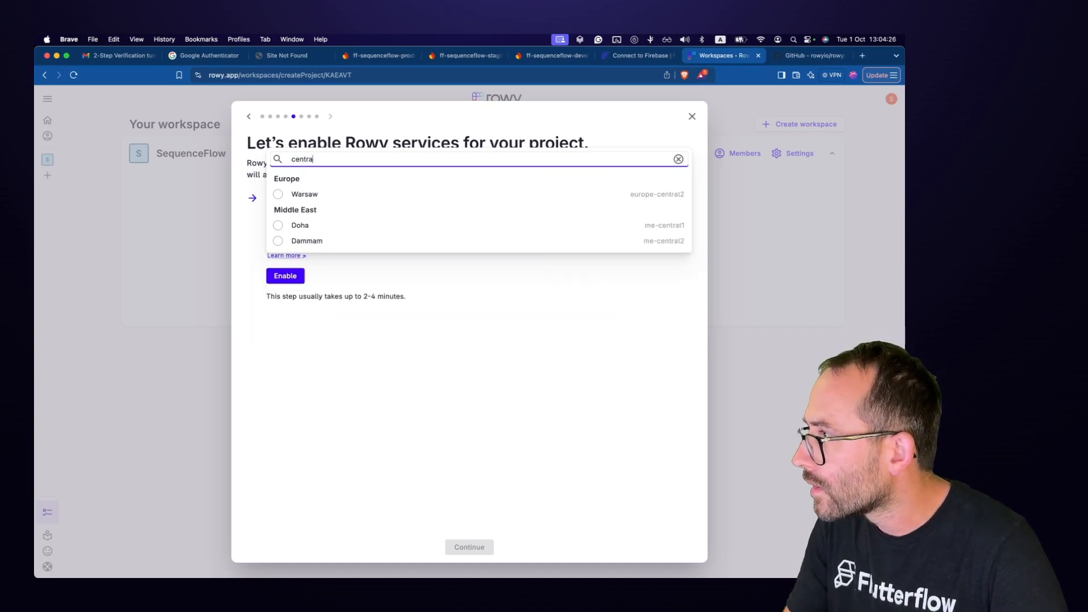
key(BackSpace)
key(BackSpace)
key(BackSpace)
key(BackSpace)
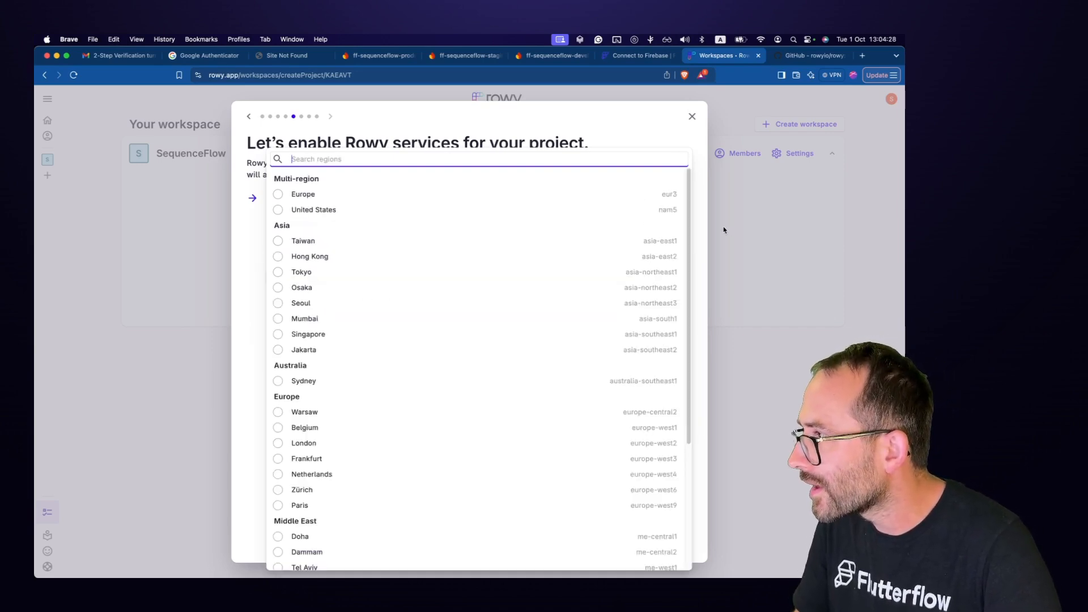
click(702, 204)
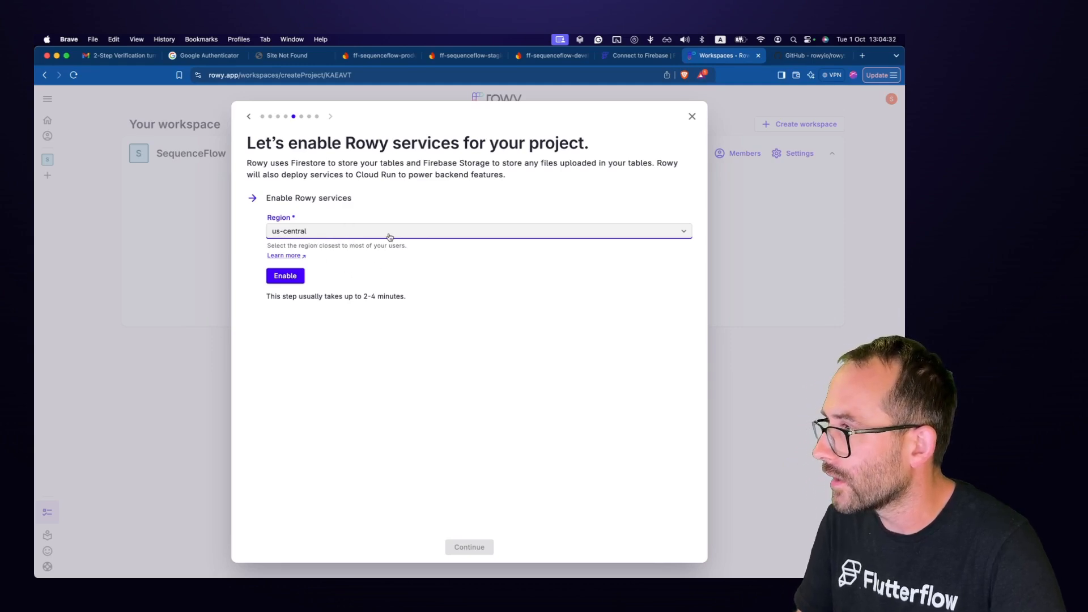
Enable Rowy services for the project in the us-central region.
click(292, 278)
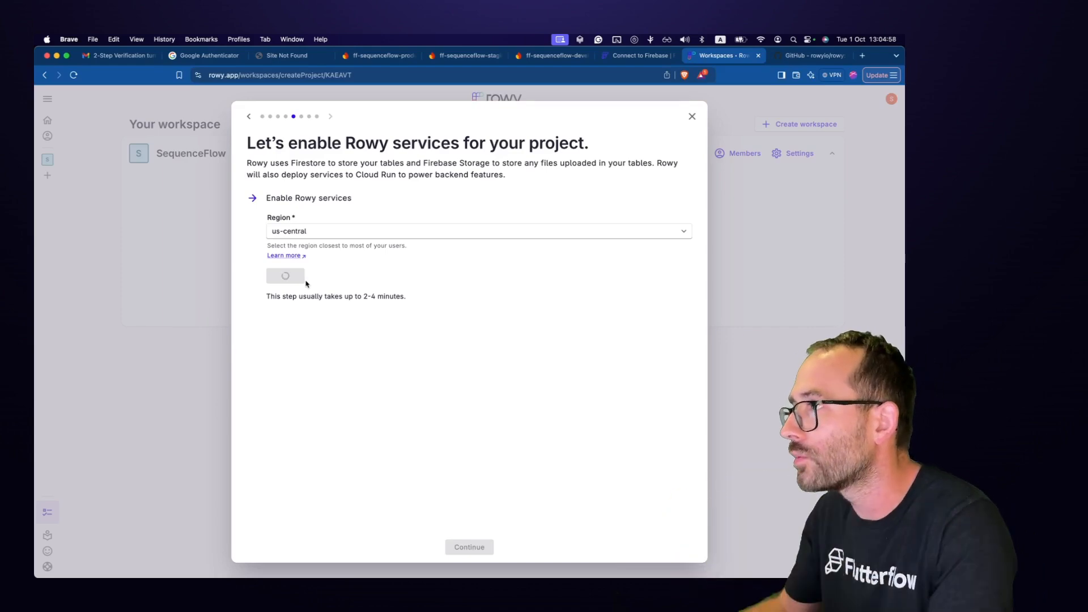
Switch to the development project in the Firebase console, open its advanced permission settings in Google Cloud and check the project ID in the address.
click(572, 55)
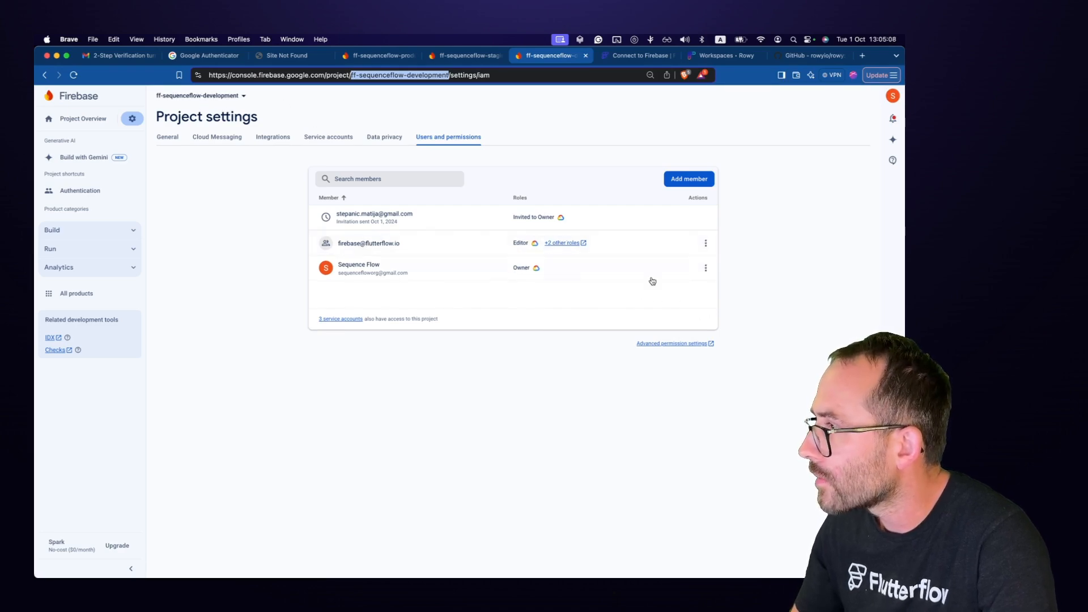
click(691, 344)
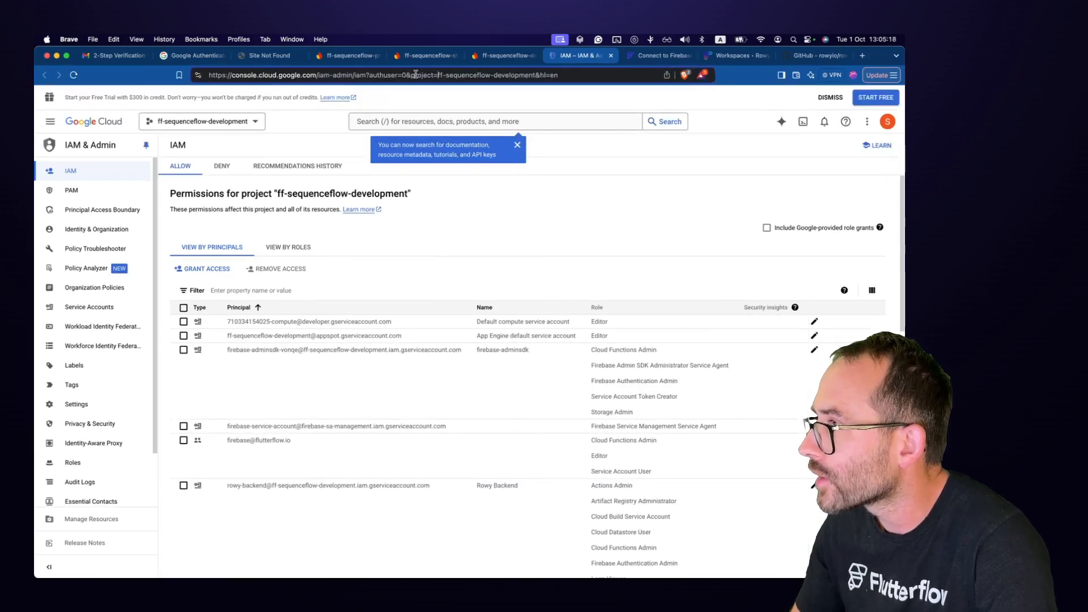
drag(438, 75, 535, 75)
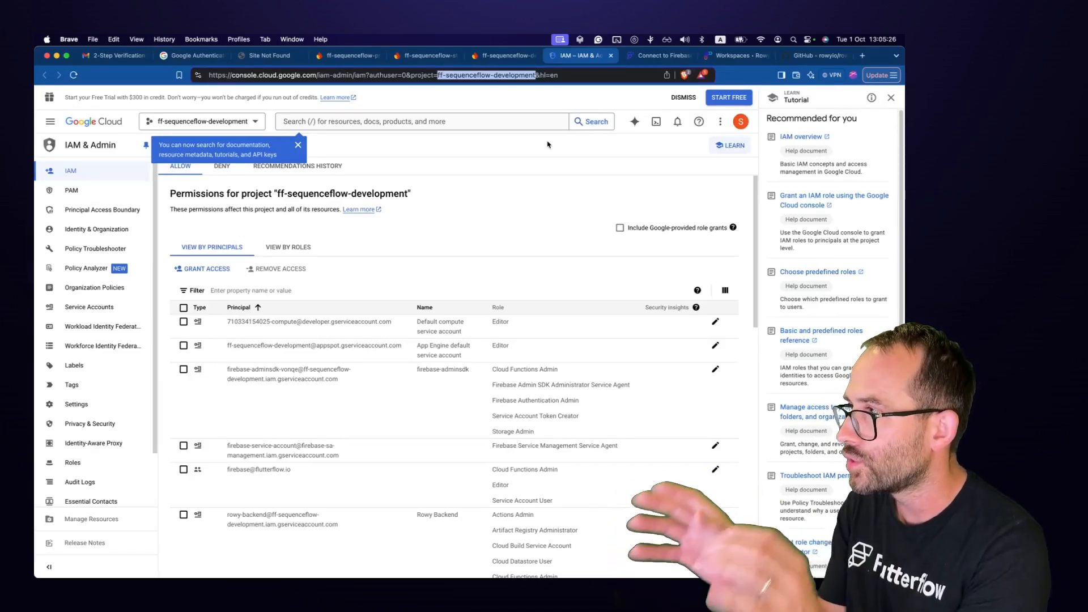
scroll(109, 330, down, 2)
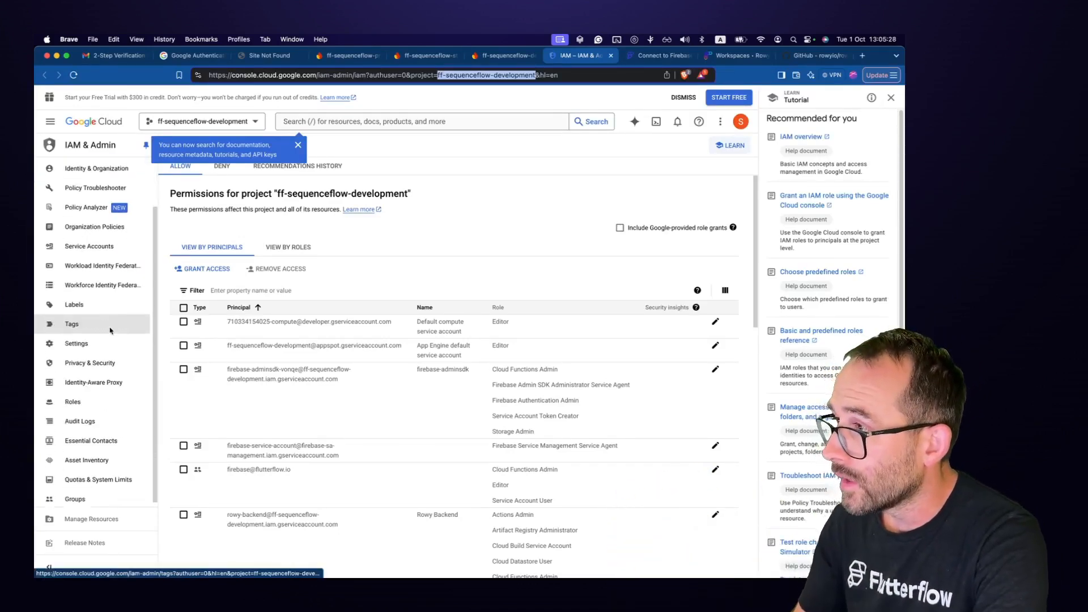
scroll(85, 397, up, 2)
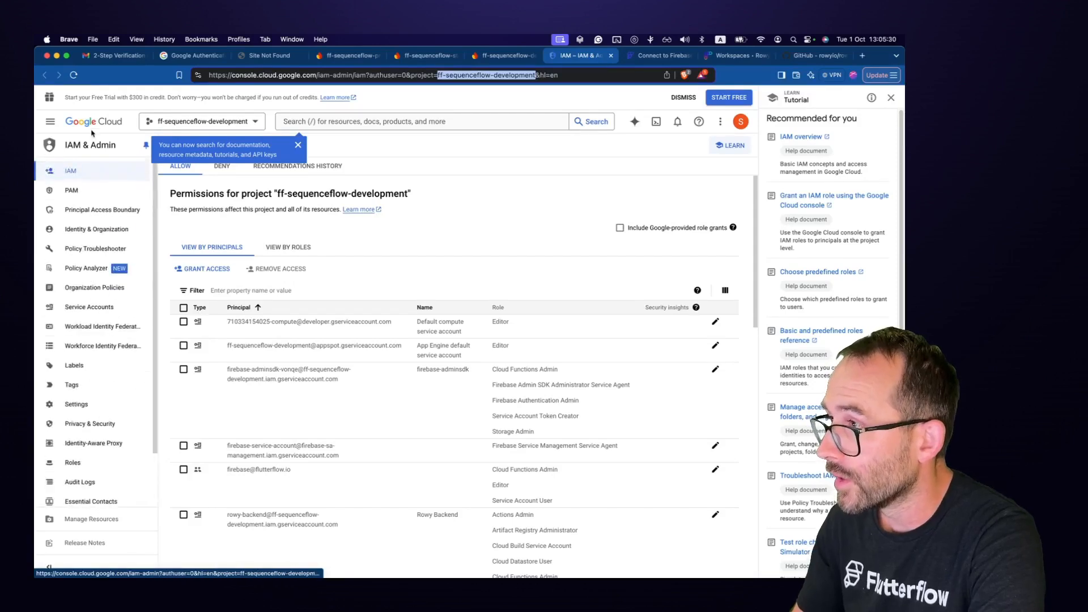
Open the full Google Cloud product list for the development project and look through its categories.
click(50, 121)
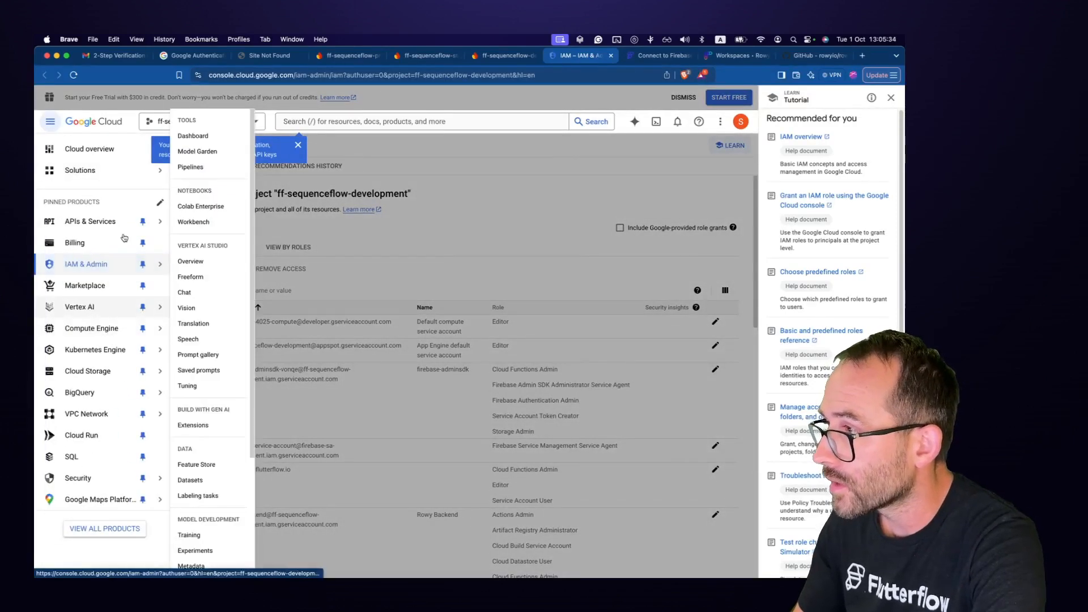
click(123, 529)
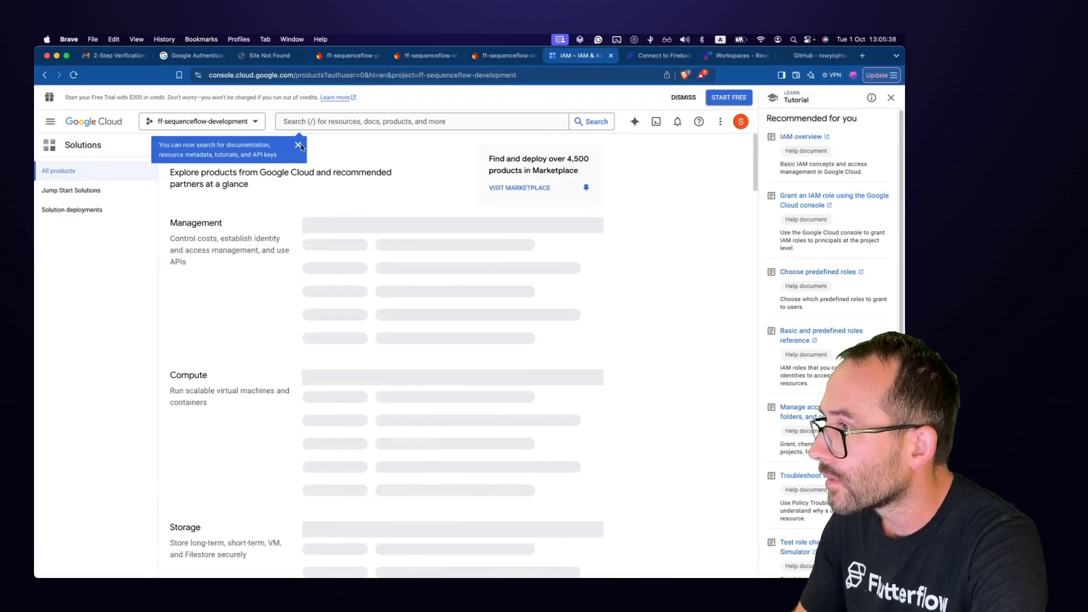
scroll(294, 170, down, 15)
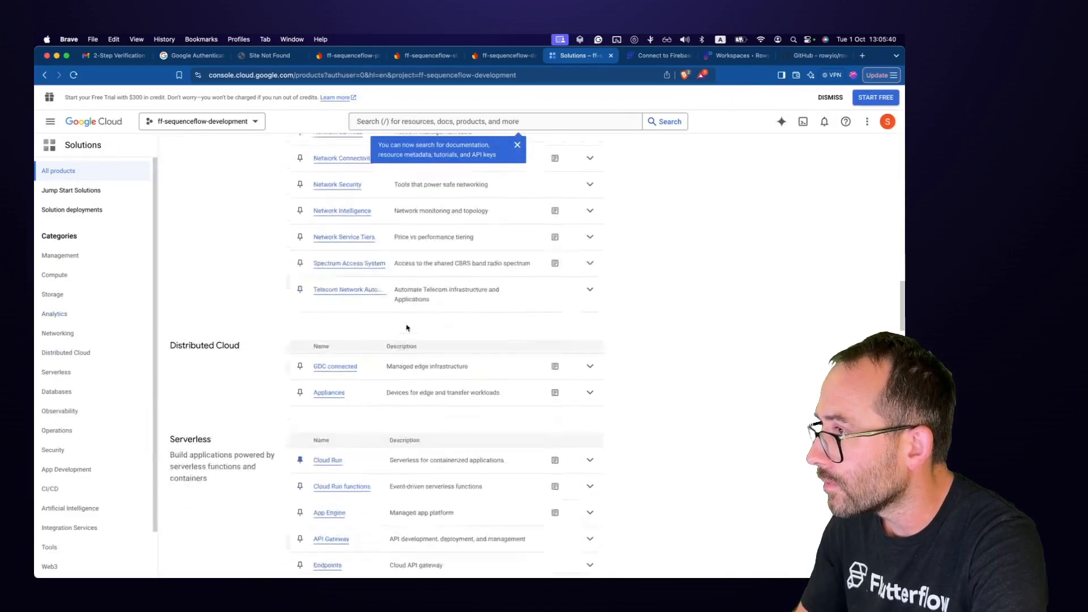
scroll(406, 327, down, 10)
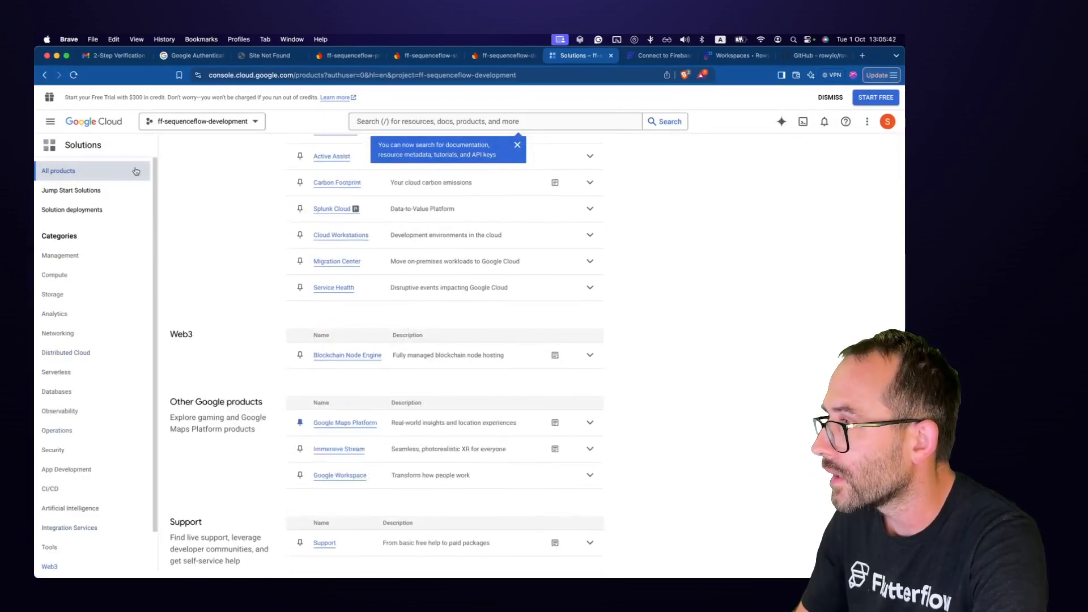
Search Google Cloud for cloud run, open Cloud Run and check the deployment status of the rowy-backend service.
click(407, 122)
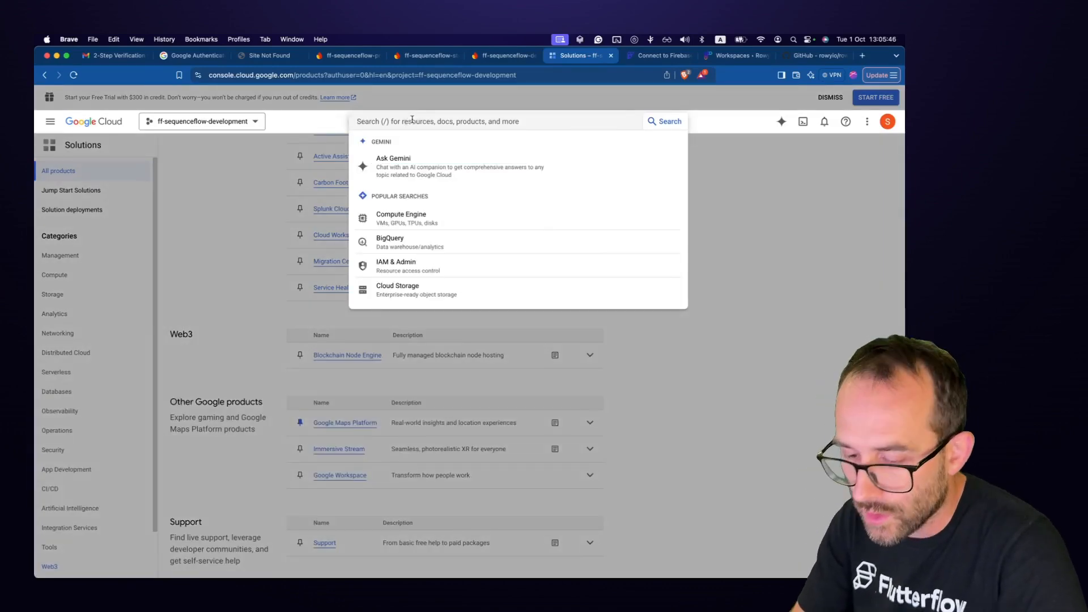
text(cloud run)
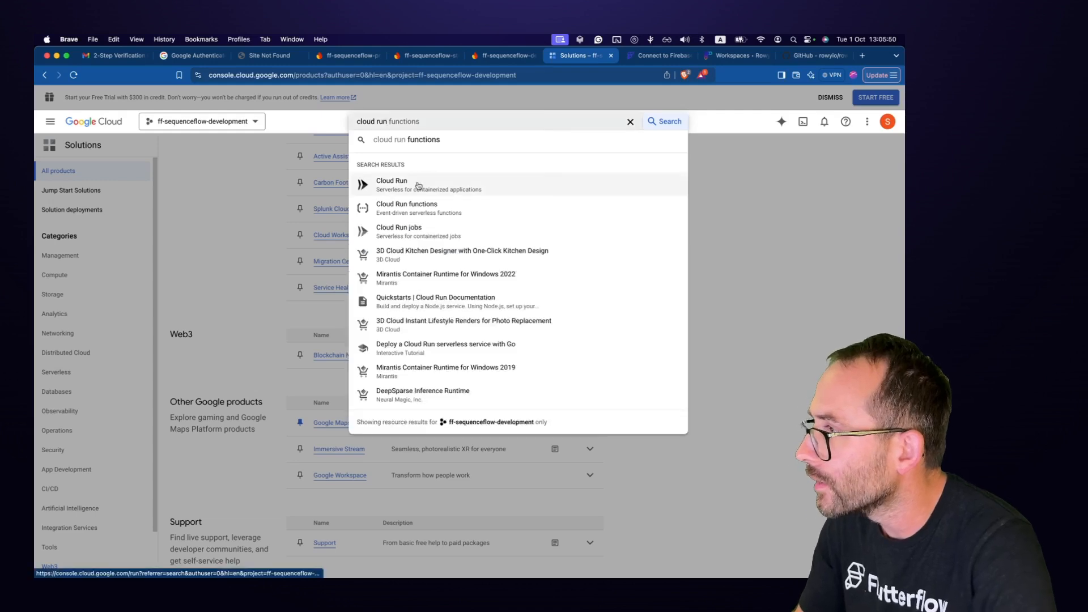
click(419, 181)
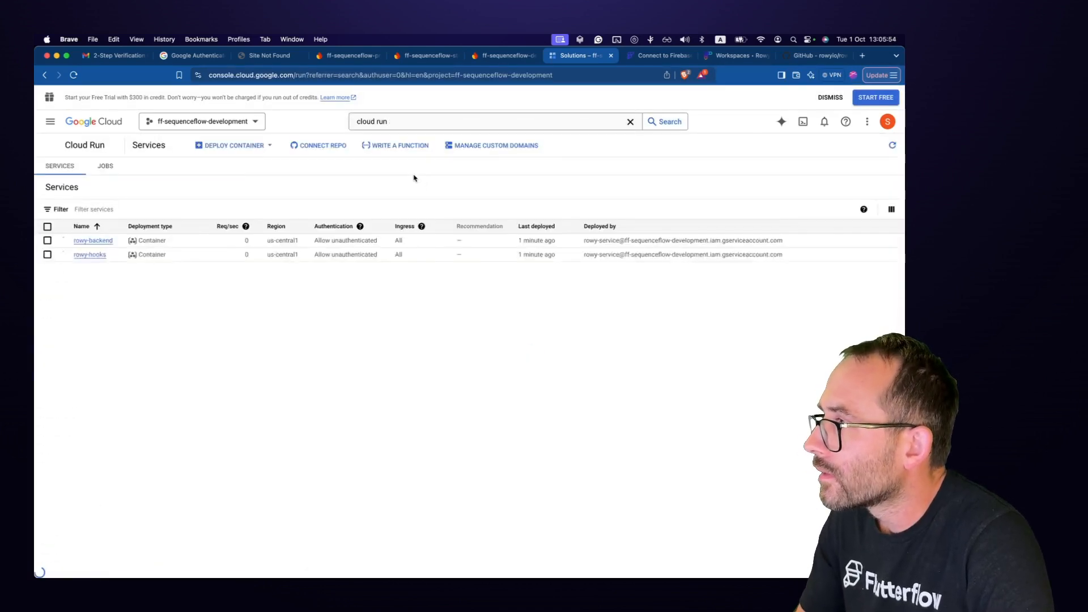
mouse_move(60, 243)
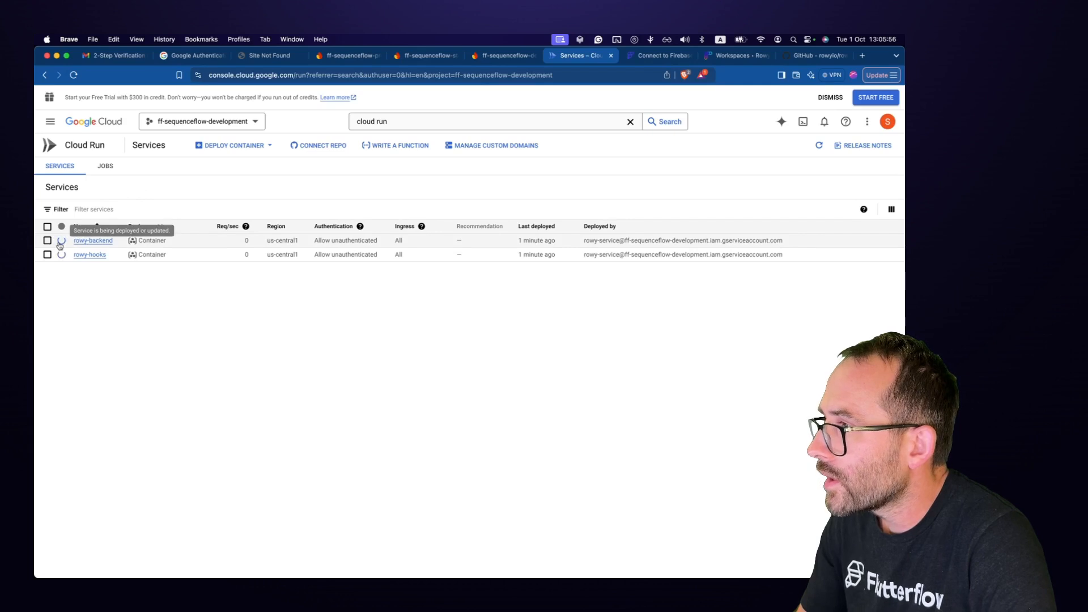
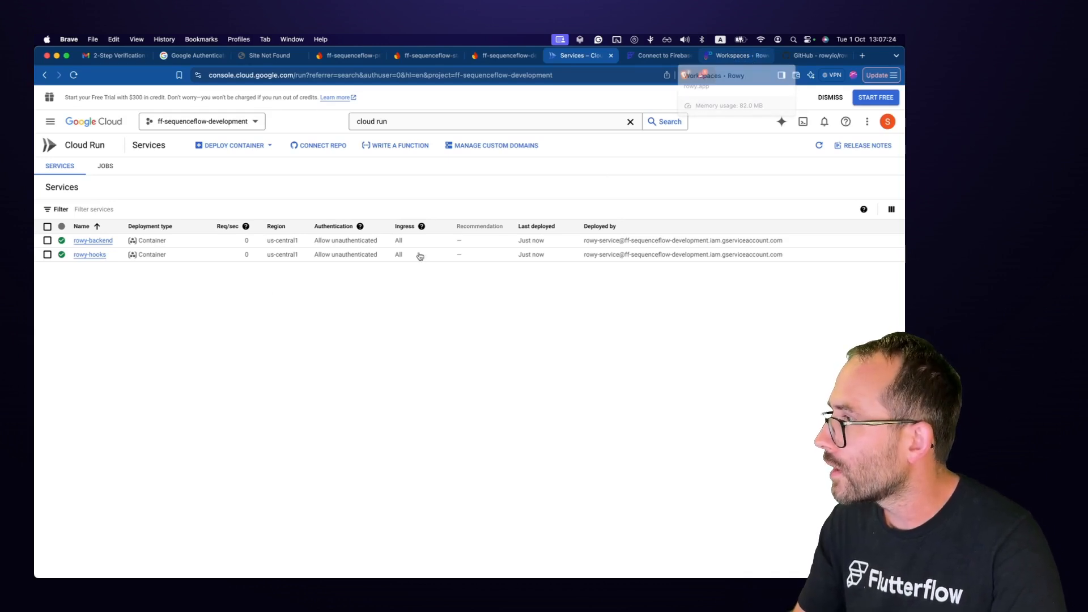
In Rowy's project setup, proceed past enabling services and set the proposed Firestore rules with admins allowed to read and write all documents.
click(733, 55)
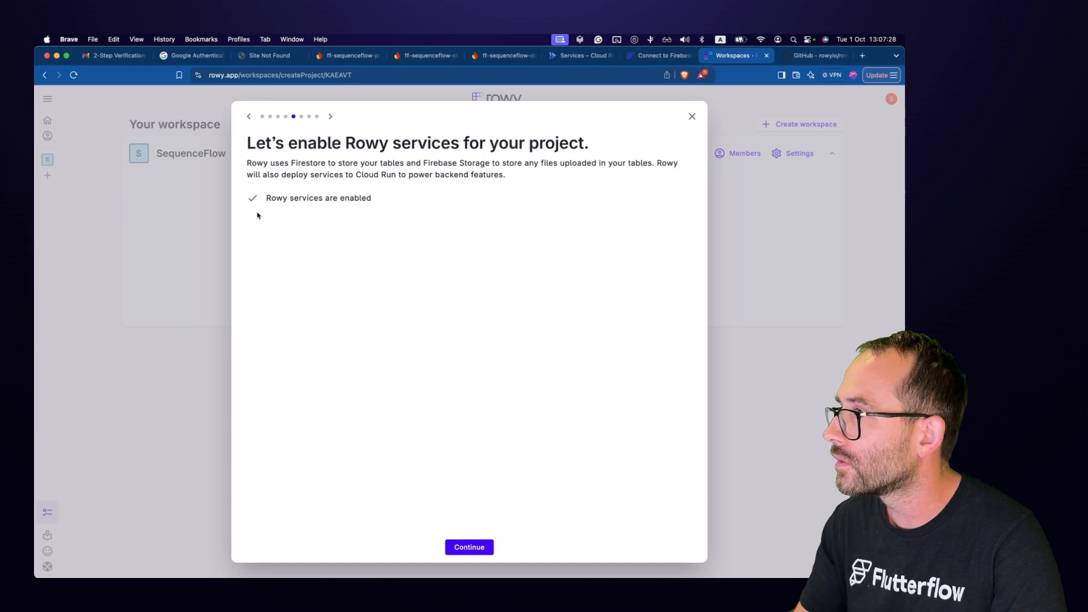
click(465, 548)
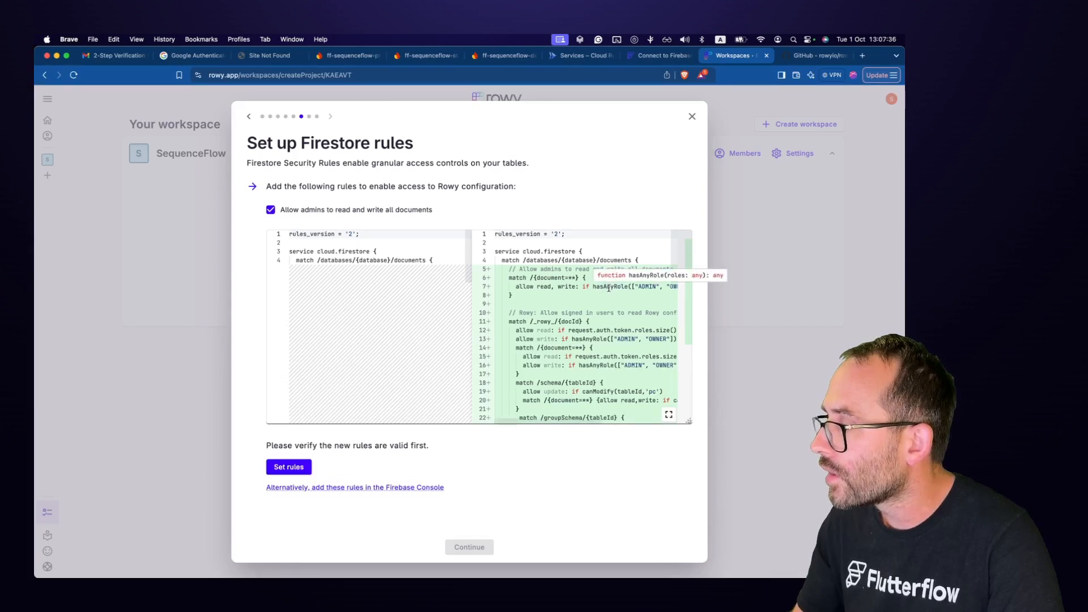
scroll(609, 284, down, 5)
scroll(601, 327, down, 3)
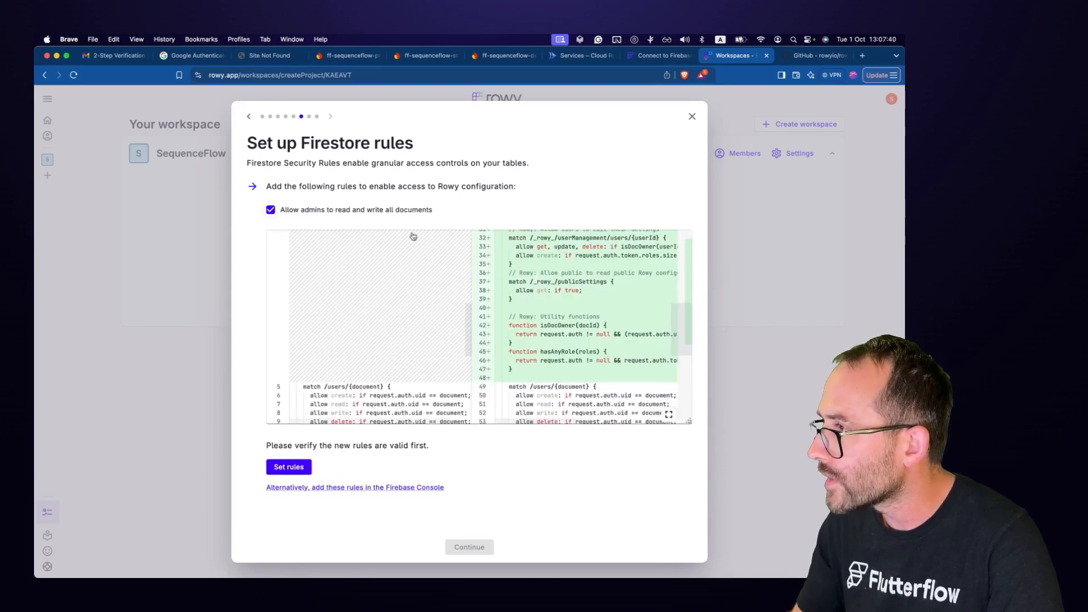
click(299, 469)
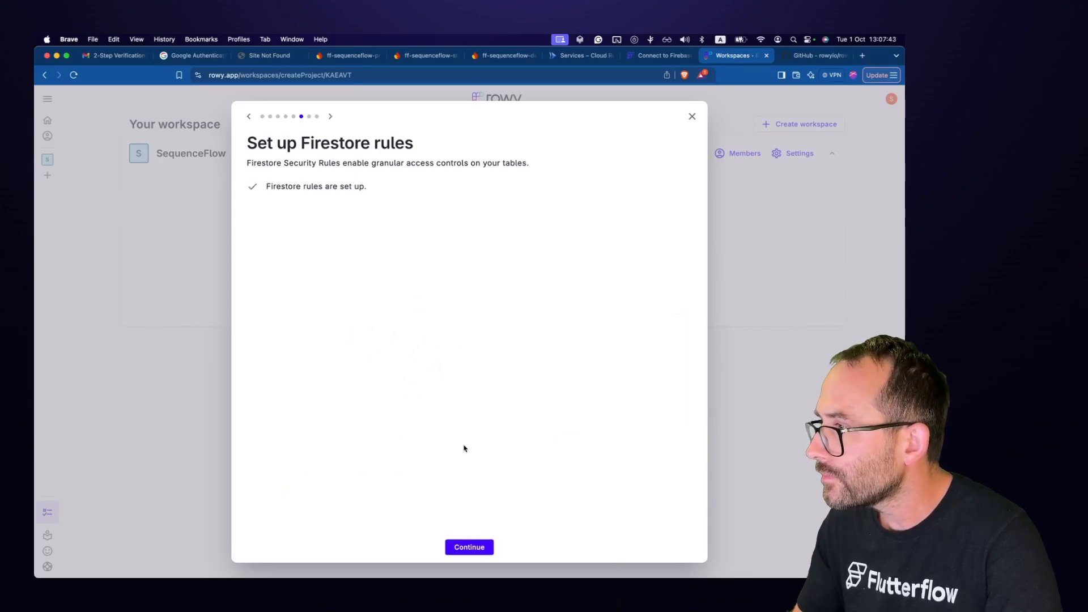
click(469, 547)
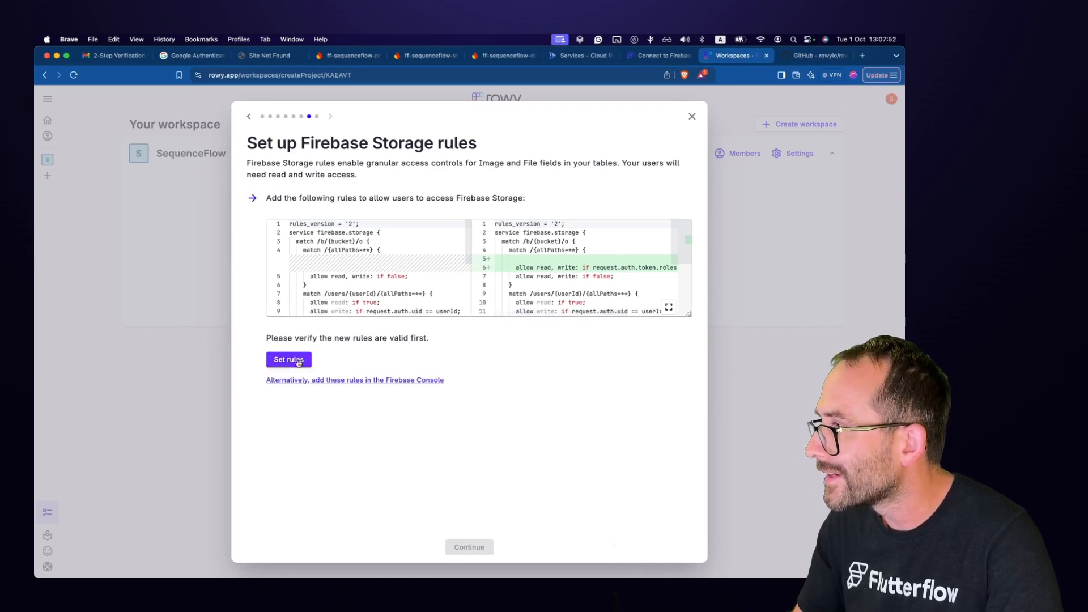
Review the proposed Firebase Storage rules granting read and write access to users with roles, and set them.
scroll(608, 274, right, 3)
scroll(609, 274, left, 3)
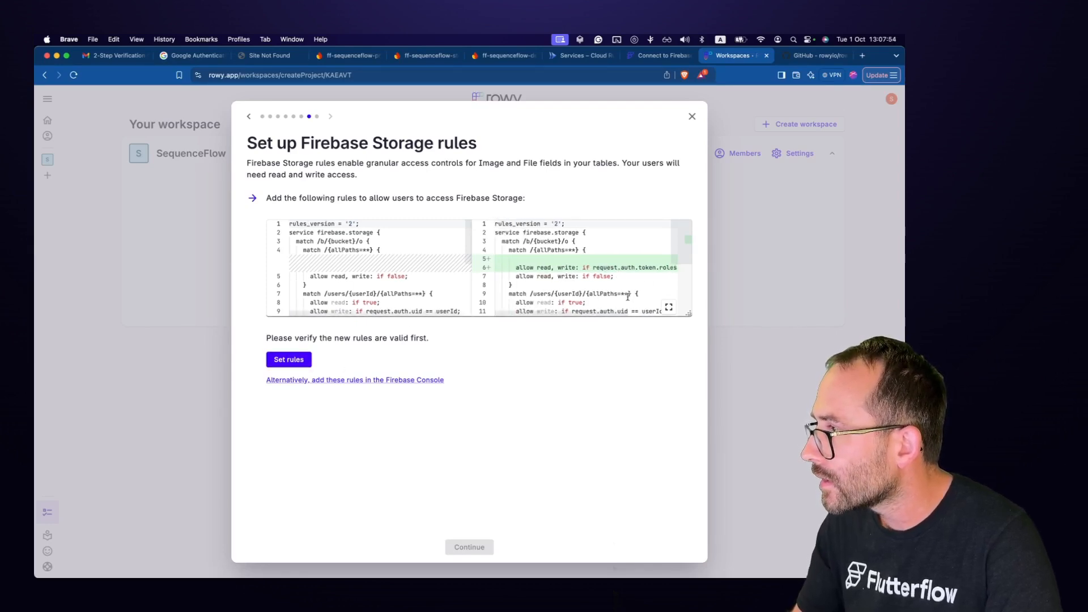
scroll(628, 266, right, 3)
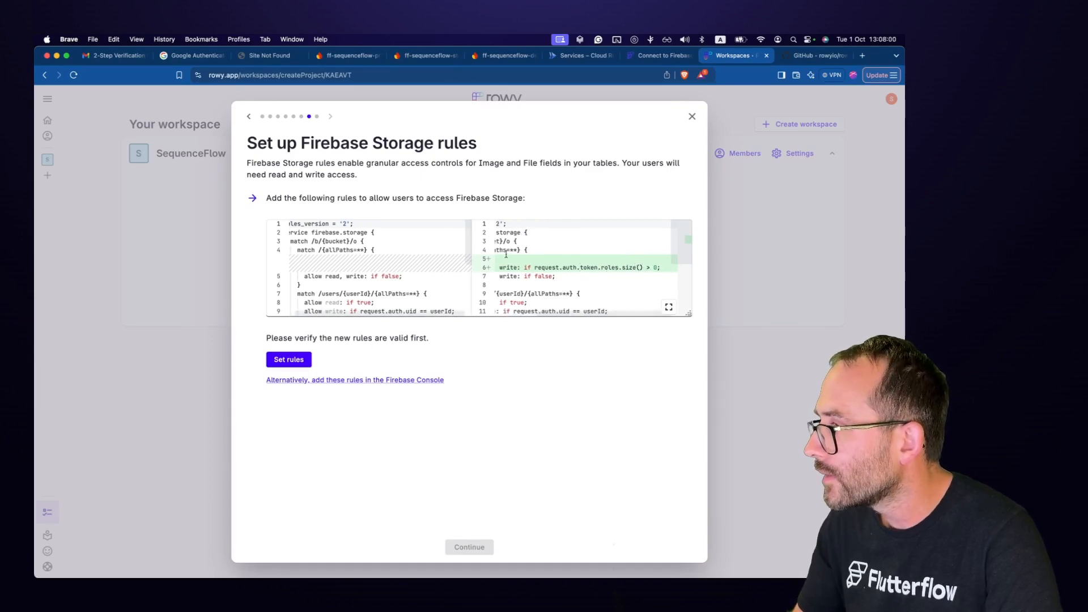
click(298, 363)
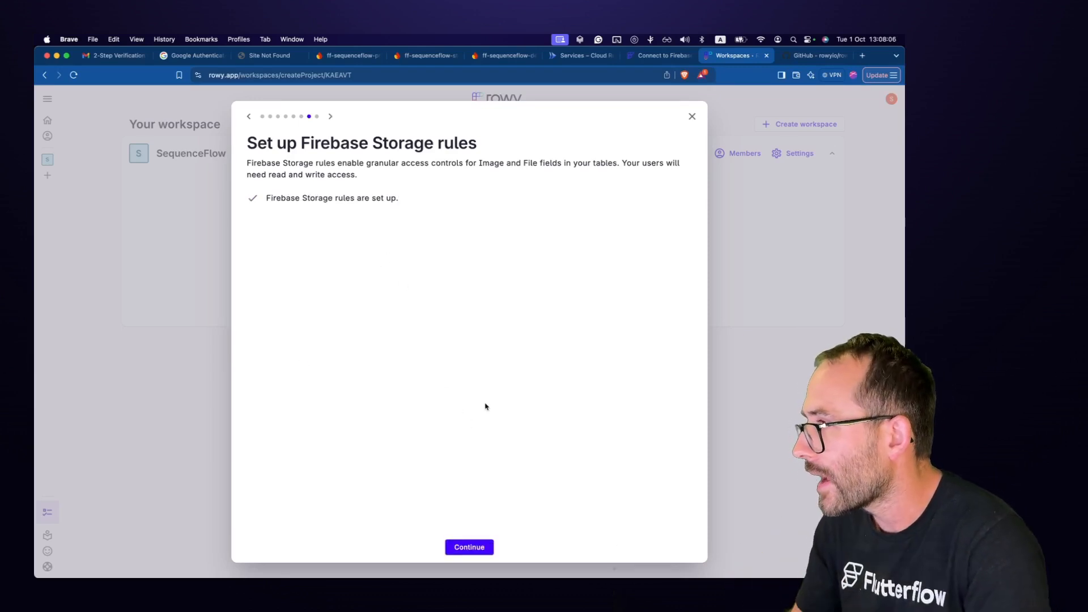
Finish the project setup by rating the experience positively and entering the new project.
click(470, 548)
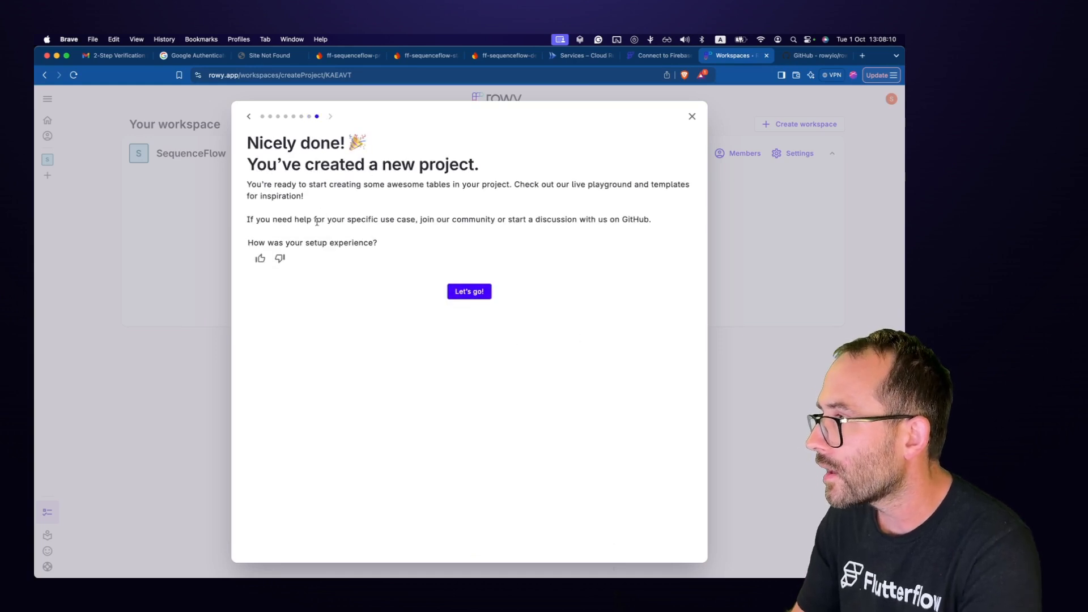
click(260, 259)
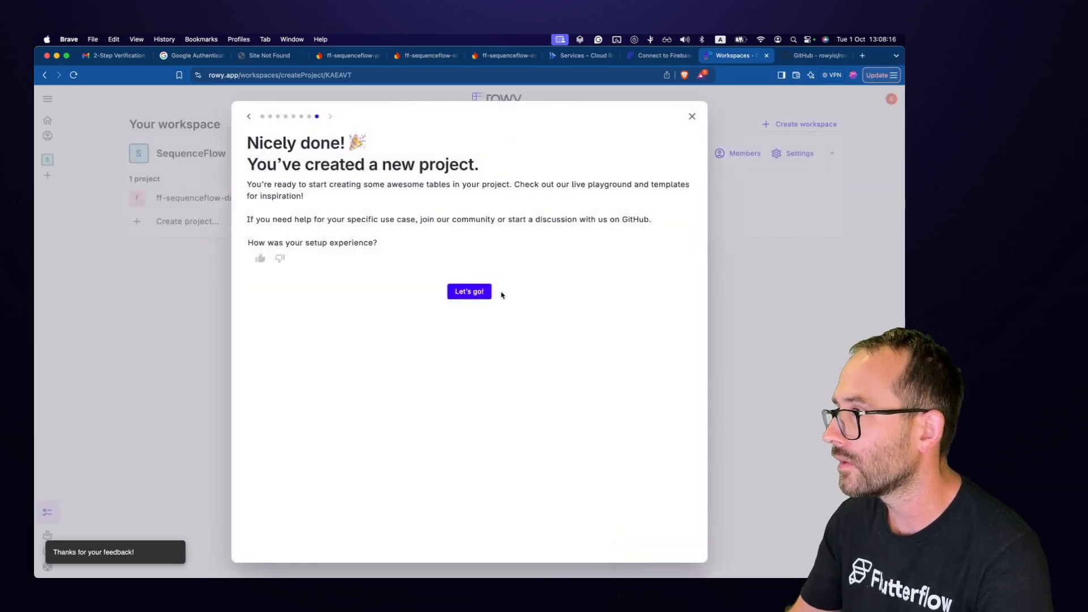
click(470, 292)
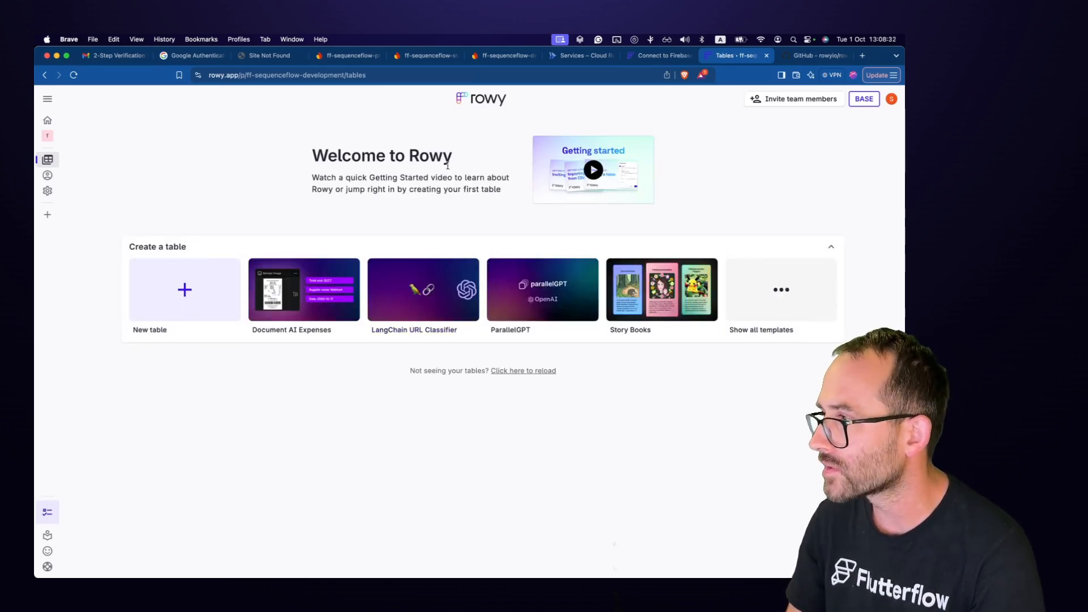
Examine the Base plan's upgrade notice for the SequenceFlow workspace.
click(864, 99)
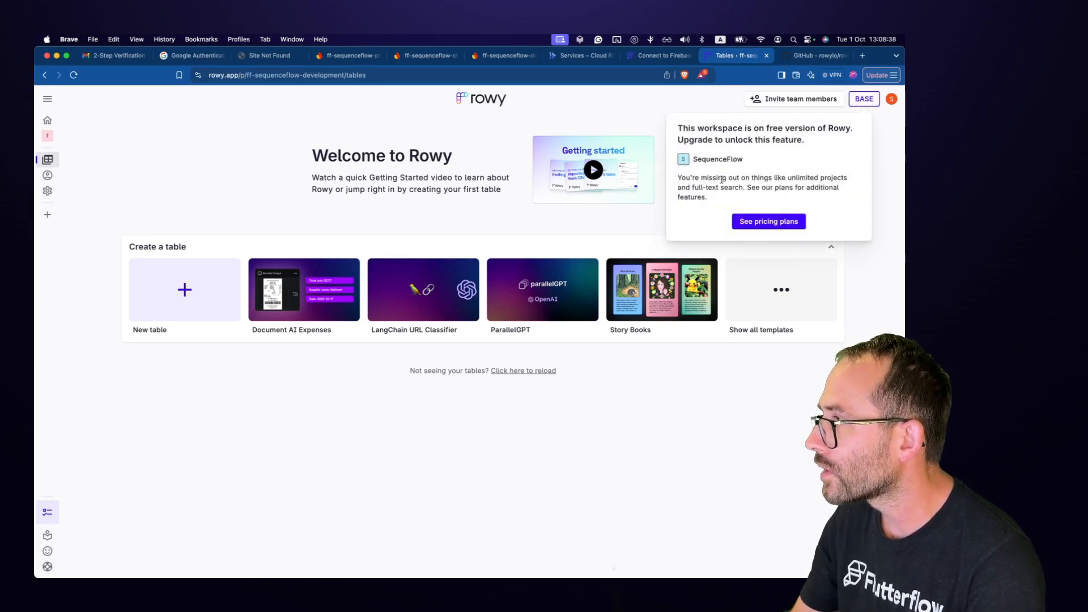
drag(758, 177, 851, 187)
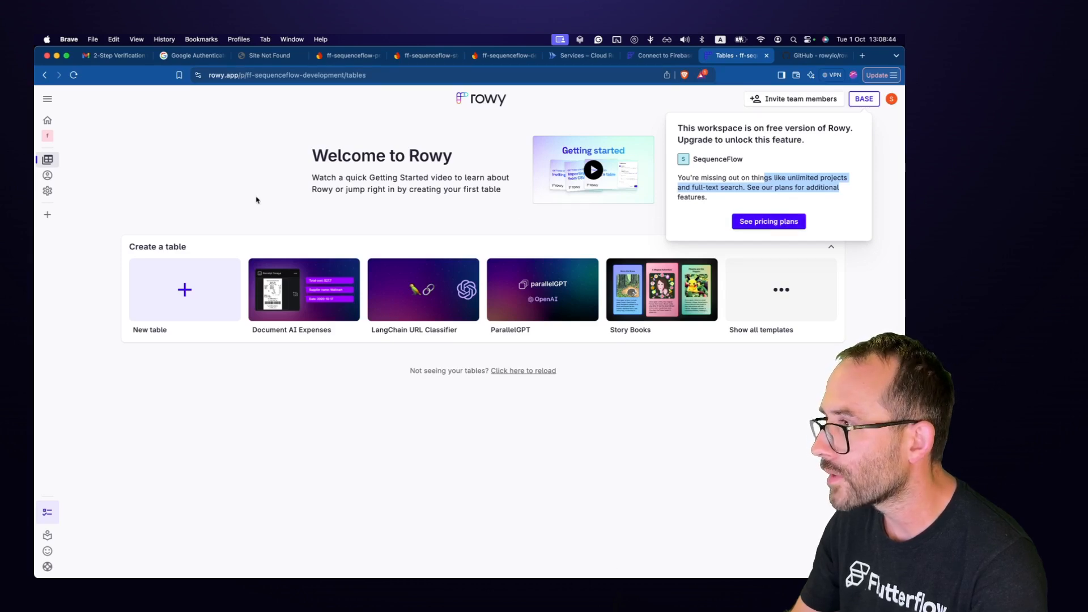
click(262, 174)
Return to the SequenceFlow workspace overview and try to create a second project, reading the plan restriction.
mouse_move(57, 159)
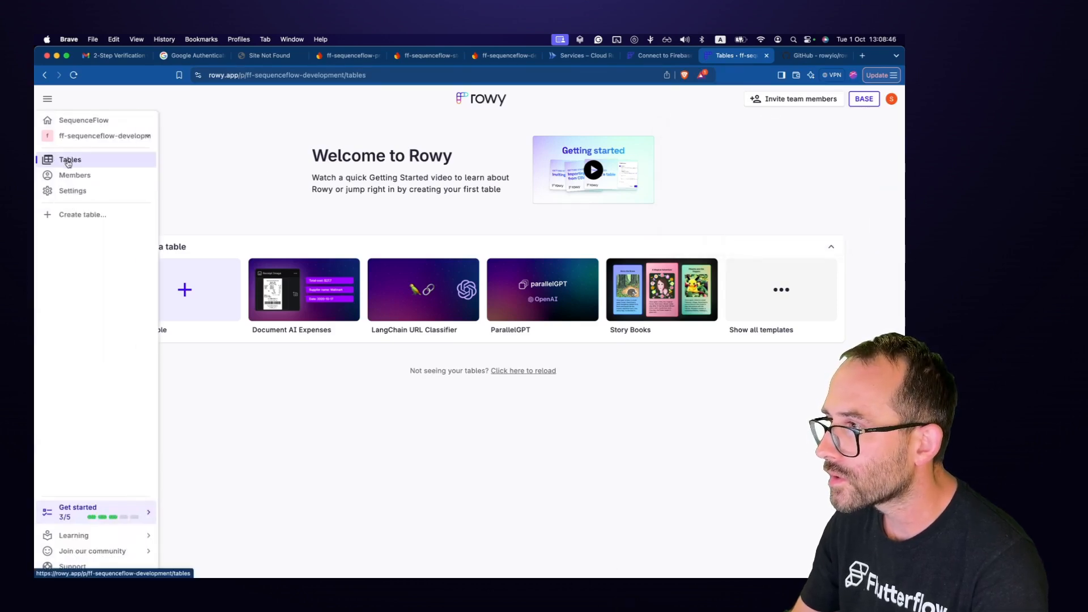
click(80, 119)
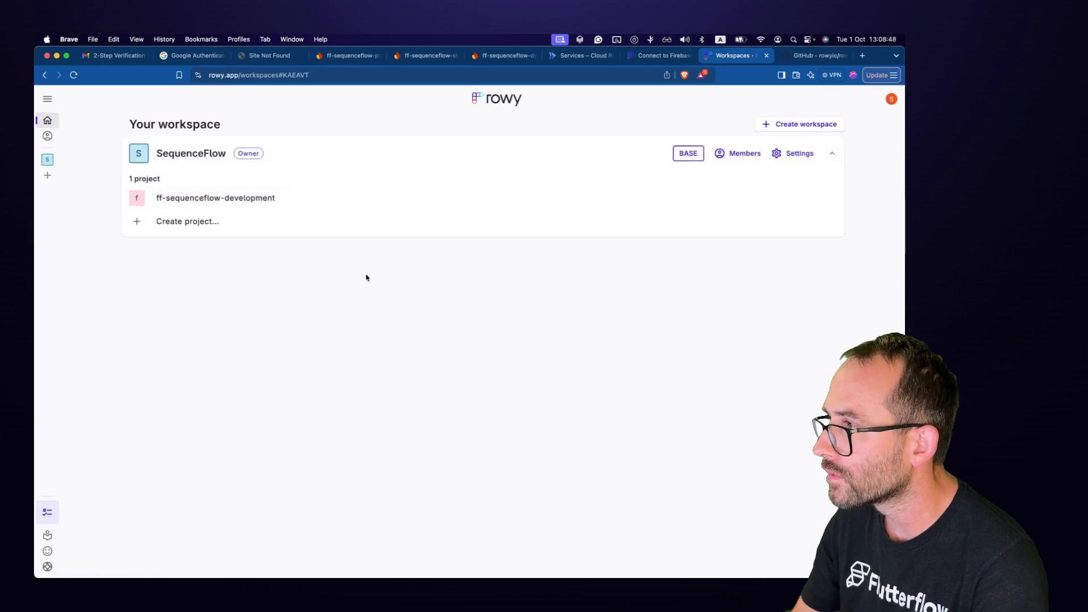
click(191, 225)
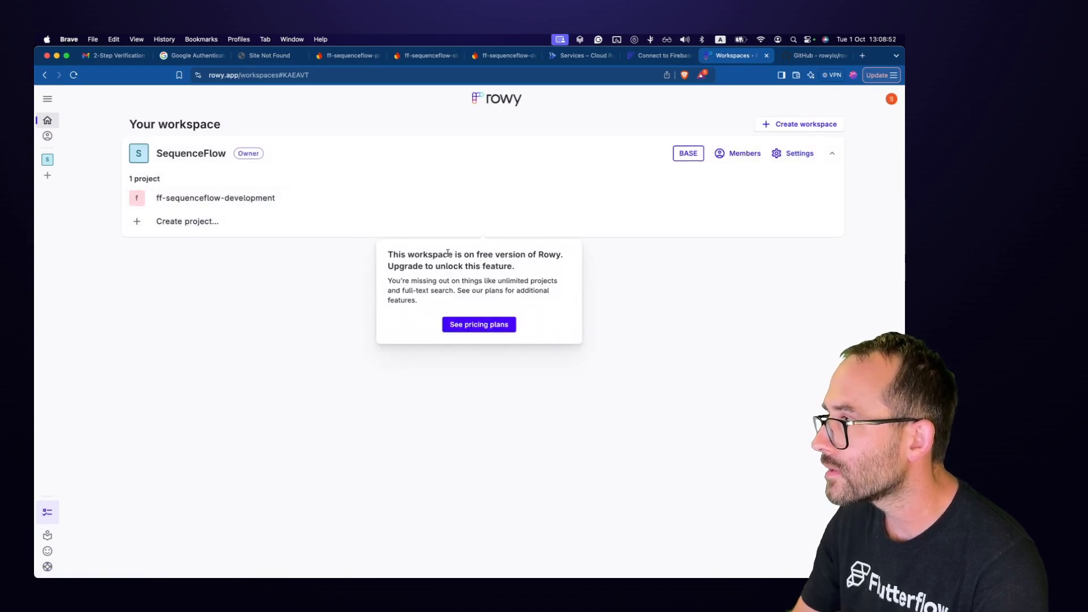
drag(447, 253, 554, 276)
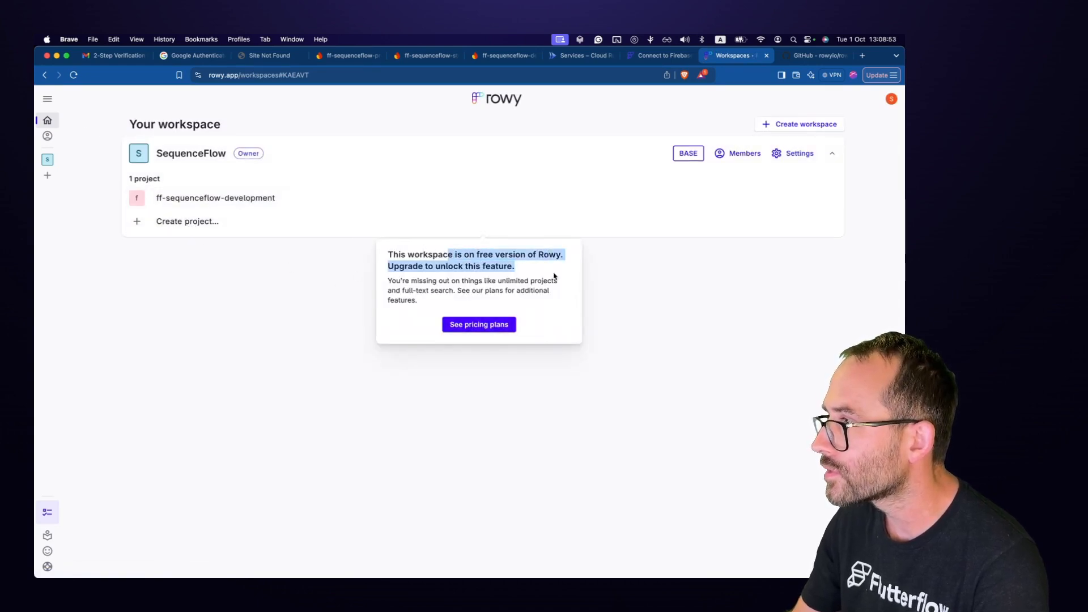
click(428, 265)
drag(416, 255, 513, 292)
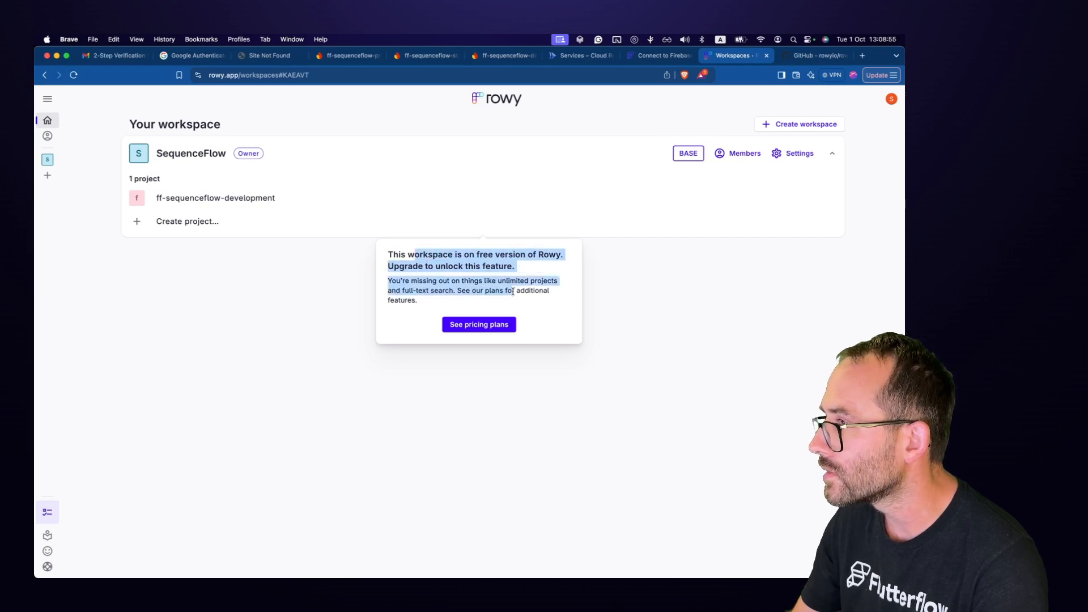
click(719, 307)
Check the offer for creating an additional workspace and view the account options.
click(810, 124)
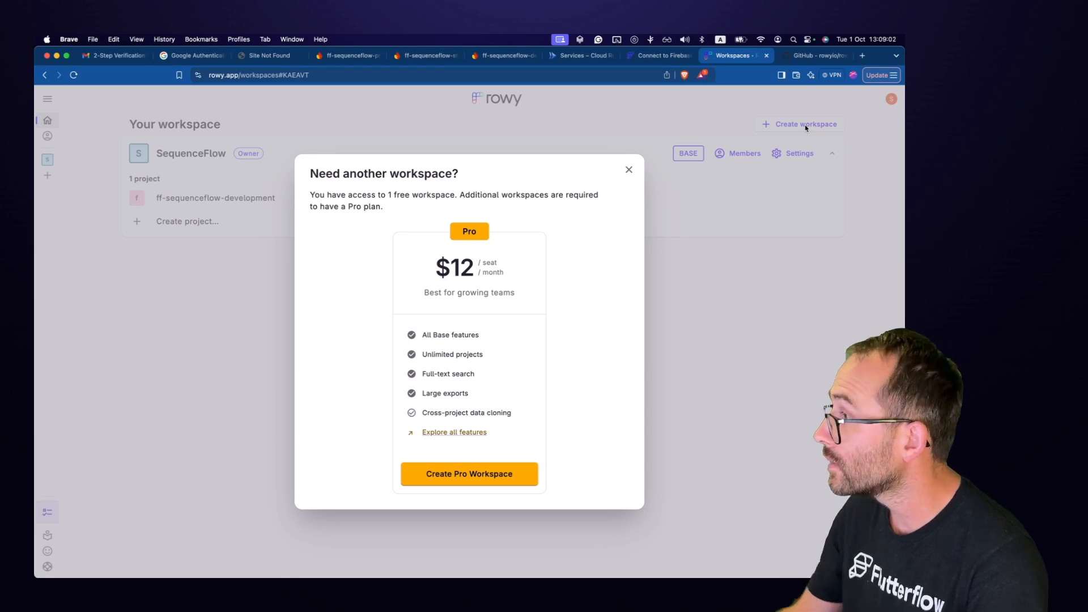
click(628, 170)
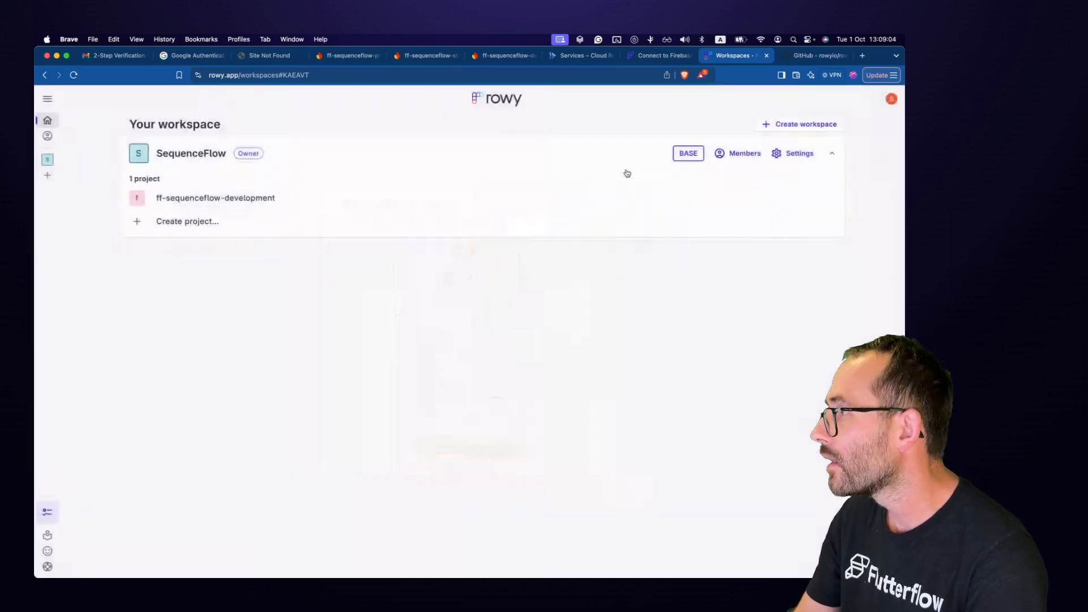
click(893, 100)
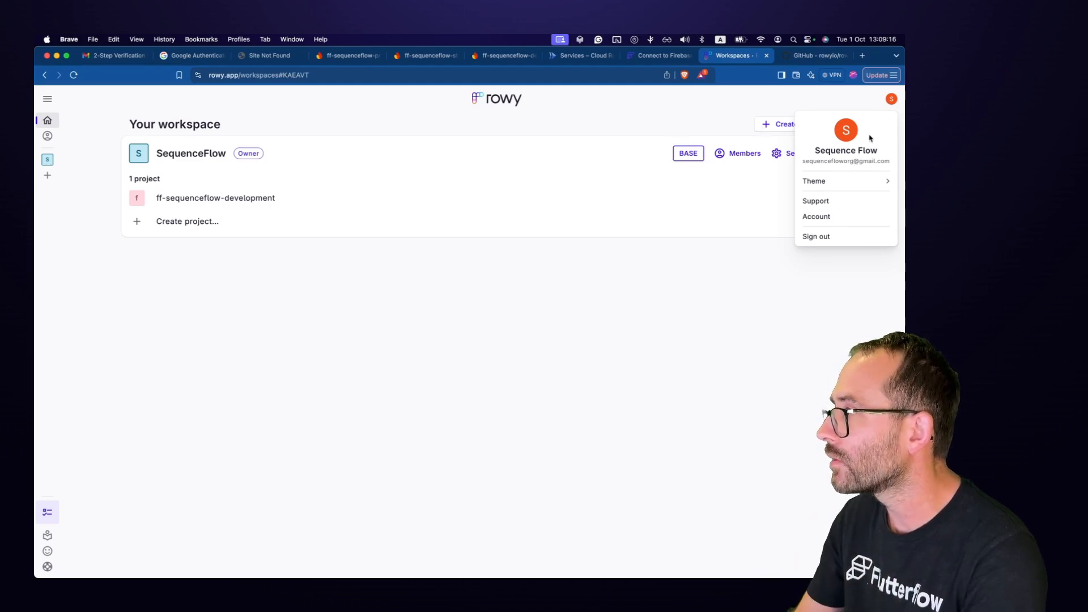
click(716, 102)
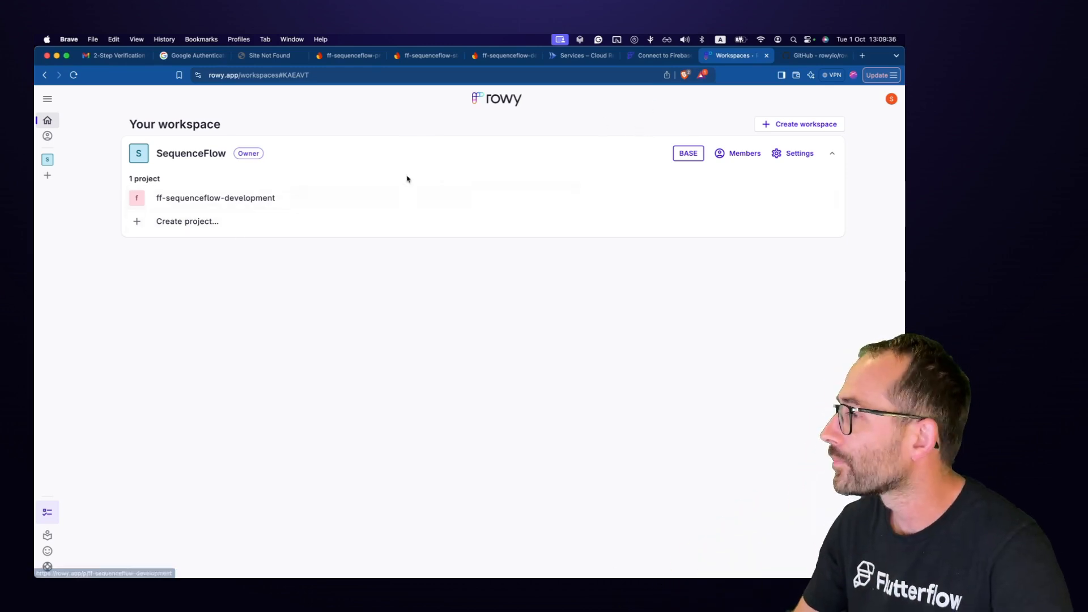
Open the ff-sequenceflow-development project and inspect the form for creating a new table, leaving it without creating one.
click(259, 199)
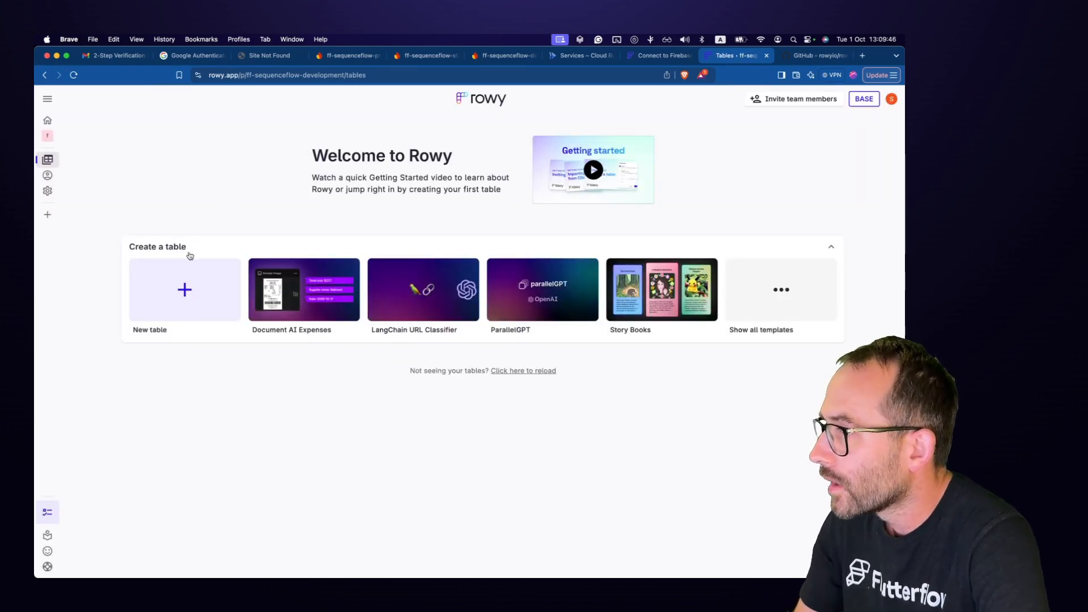
click(186, 290)
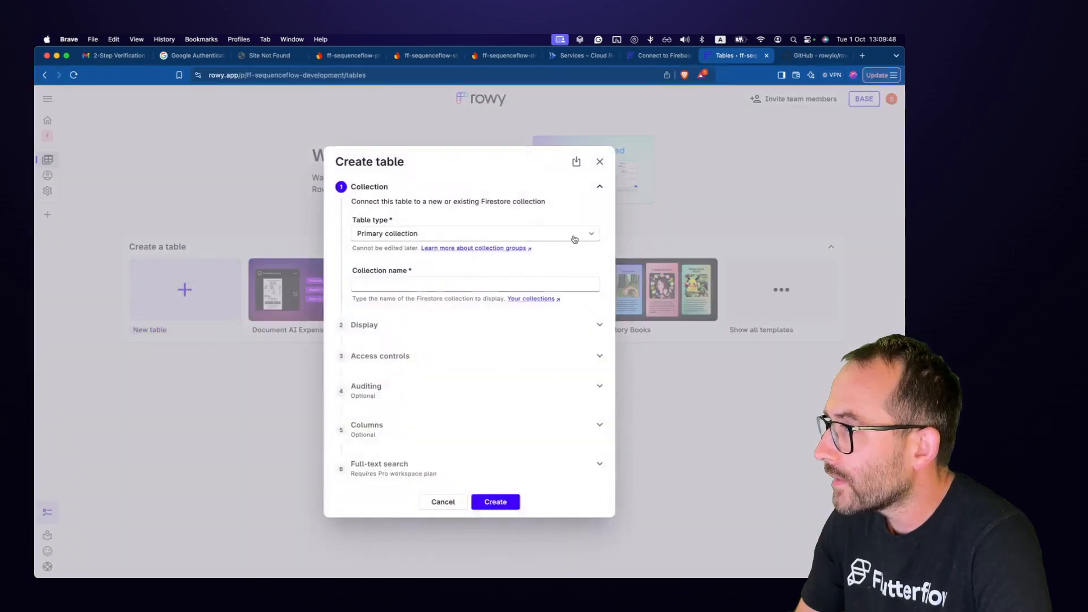
click(531, 286)
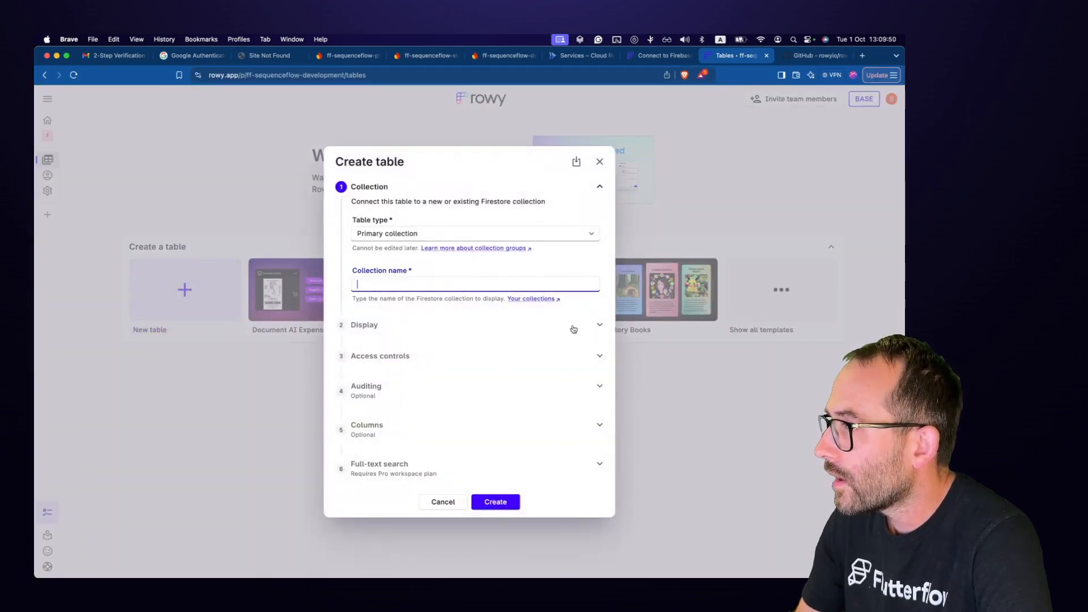
click(445, 502)
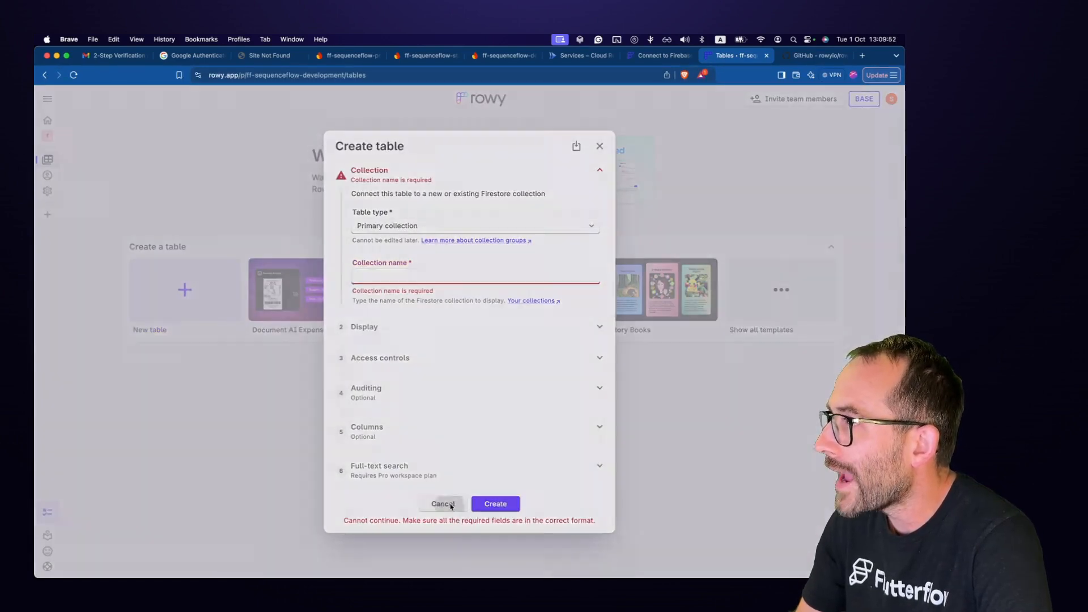
click(490, 347)
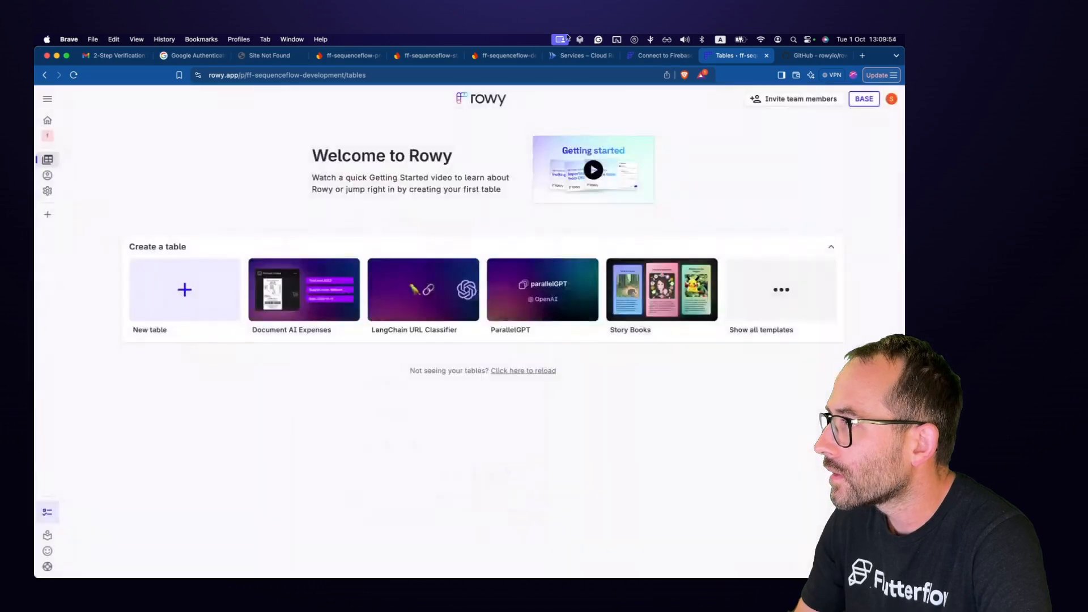
Switch to the Firebase console and view the Firestore data of the ff-sequenceflow-development project.
click(501, 55)
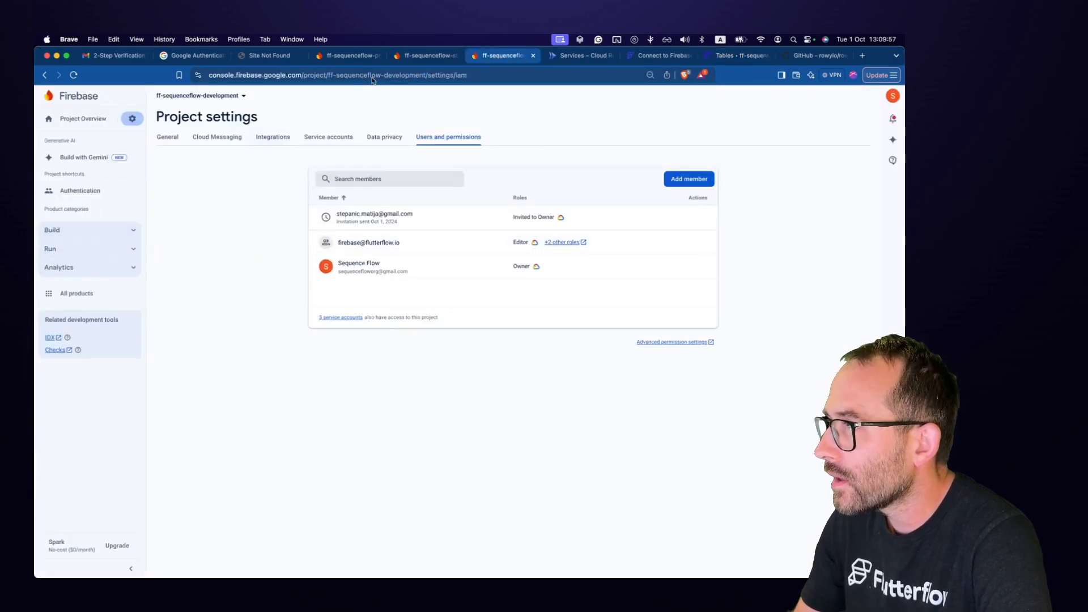
click(102, 230)
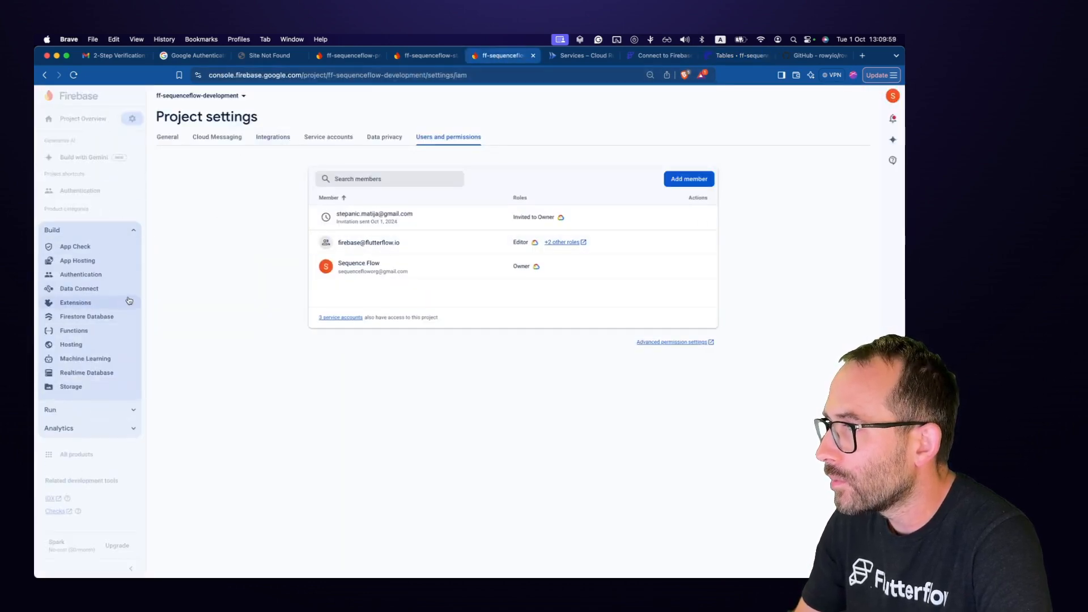
click(100, 316)
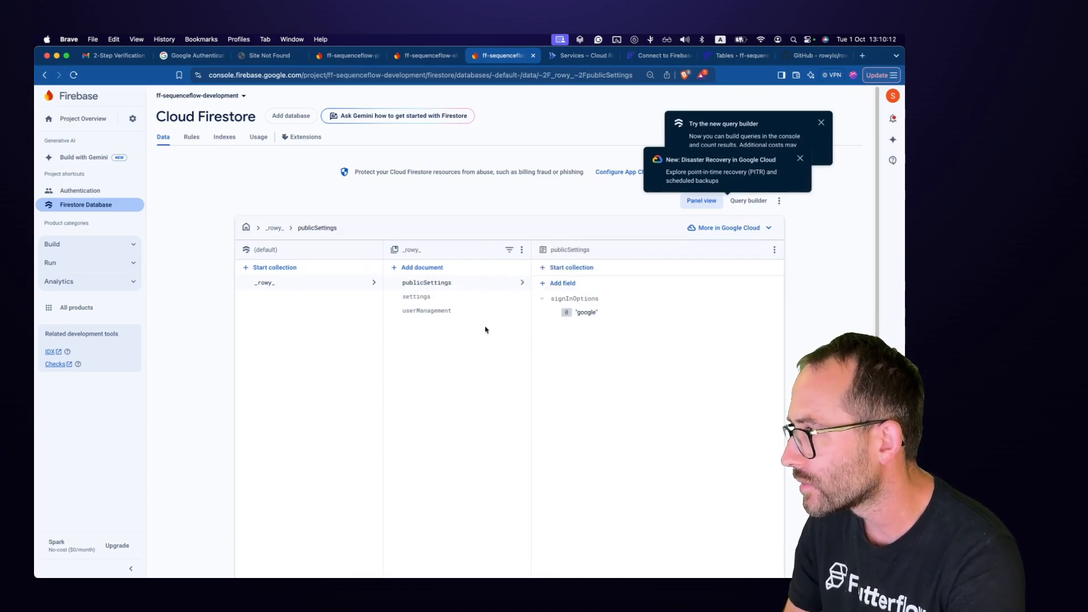
View the Firestore data of the ff-sequenceflow-staging project.
click(430, 53)
click(116, 239)
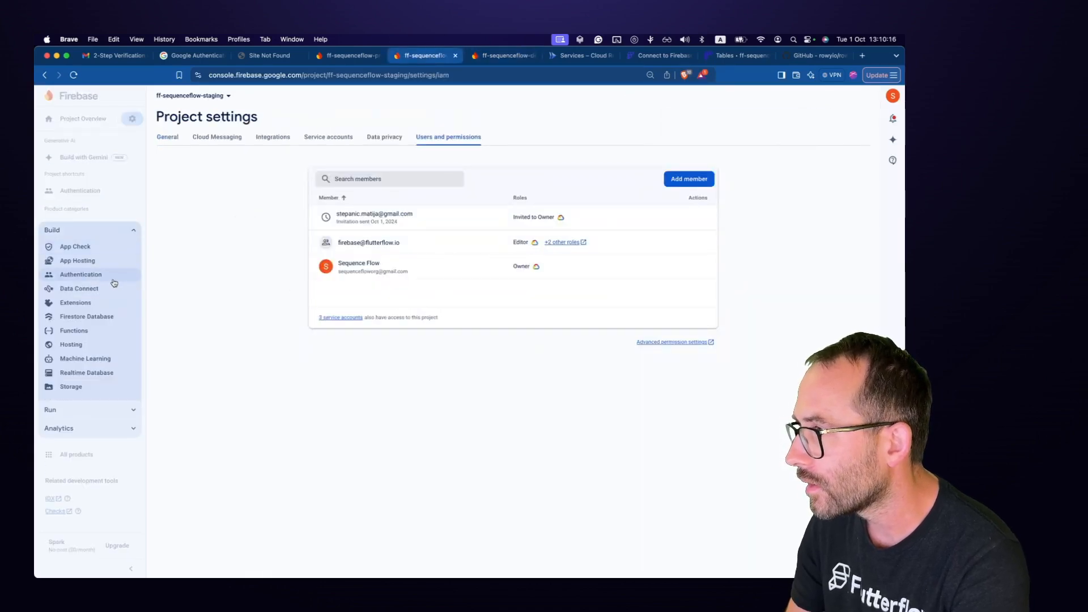
click(106, 316)
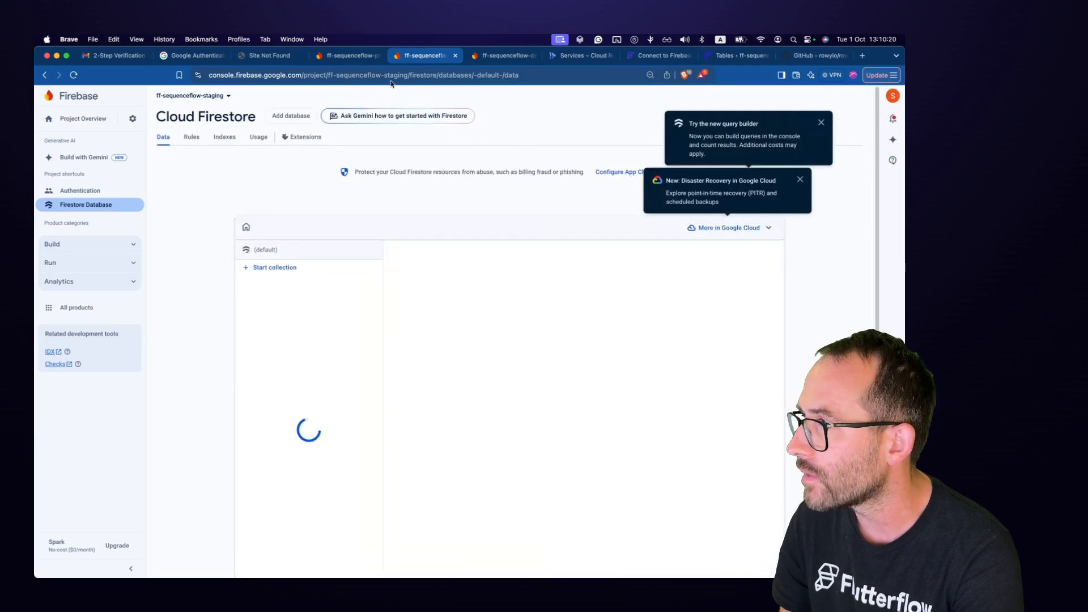
click(121, 245)
View the Firestore data of the ff-sequenceflow-production project.
click(363, 56)
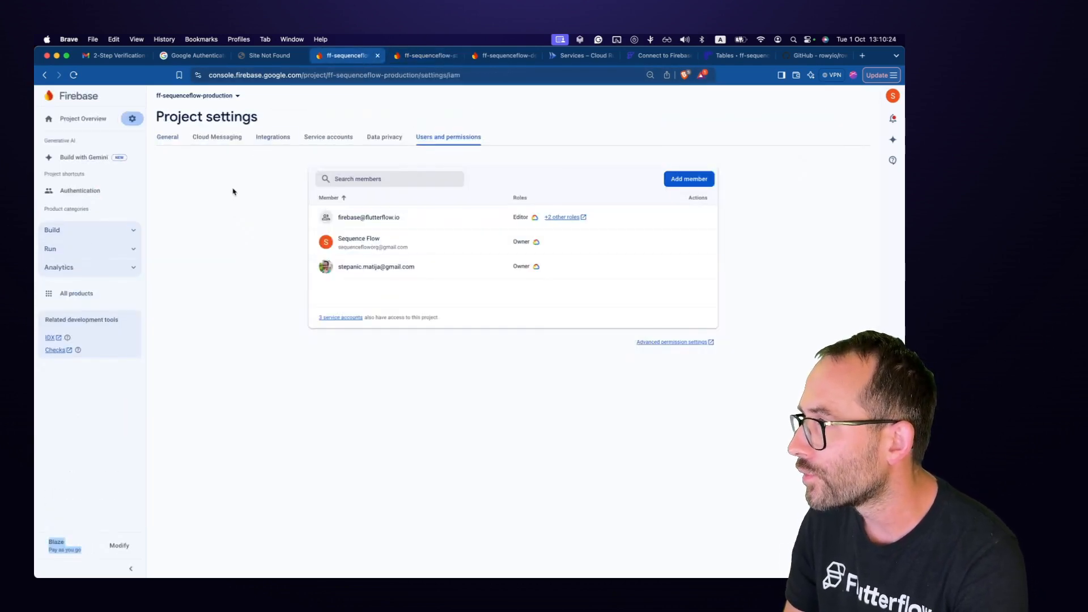
click(107, 230)
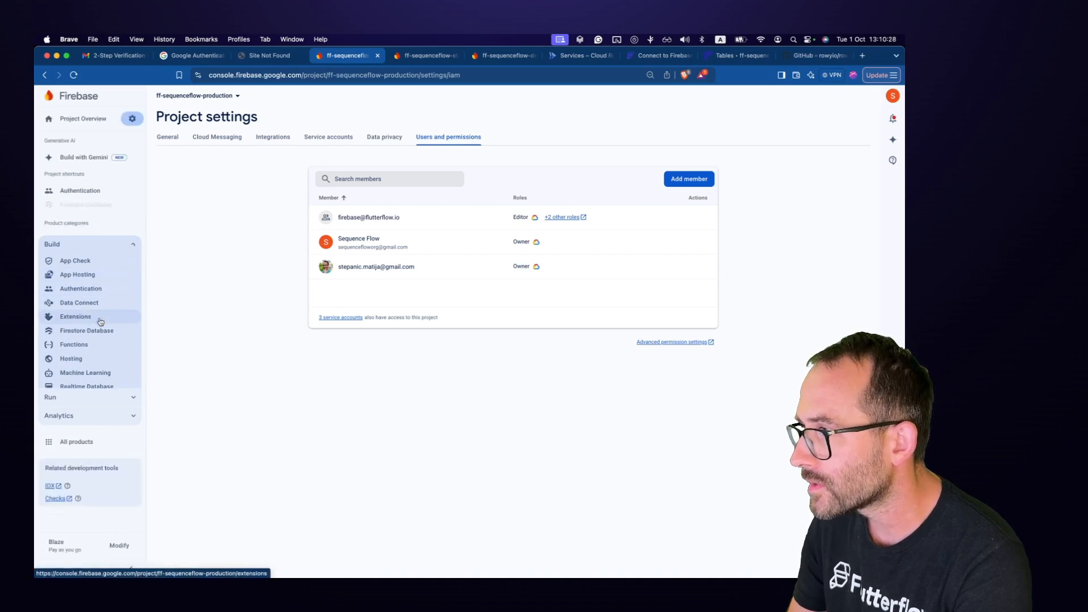
click(86, 330)
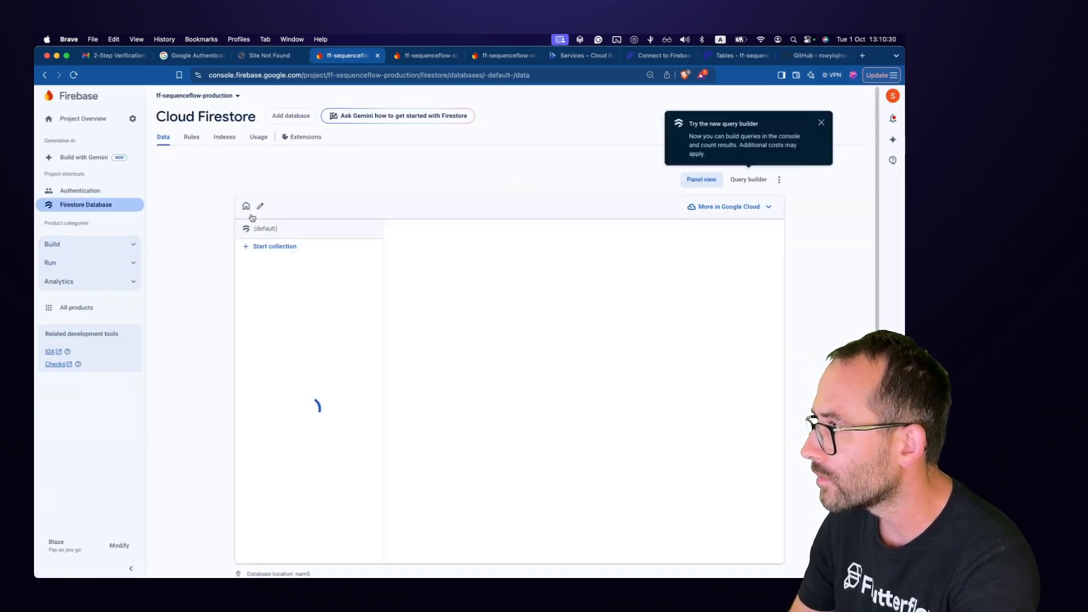
Return to the Firestore data of the ff-sequenceflow-development project and dismiss the Disaster Recovery and query builder notices.
click(513, 59)
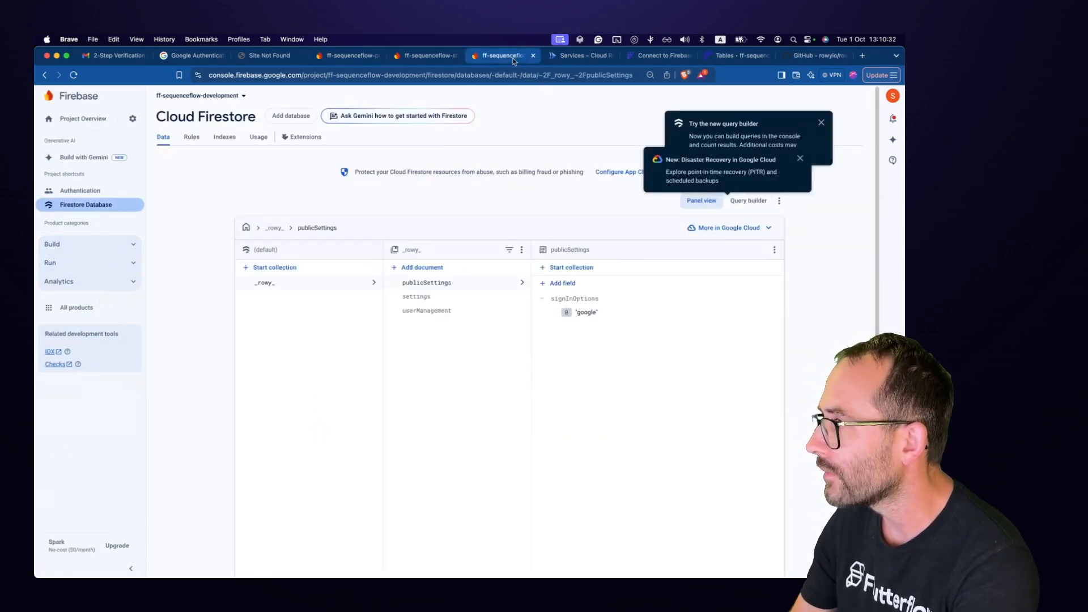
click(799, 159)
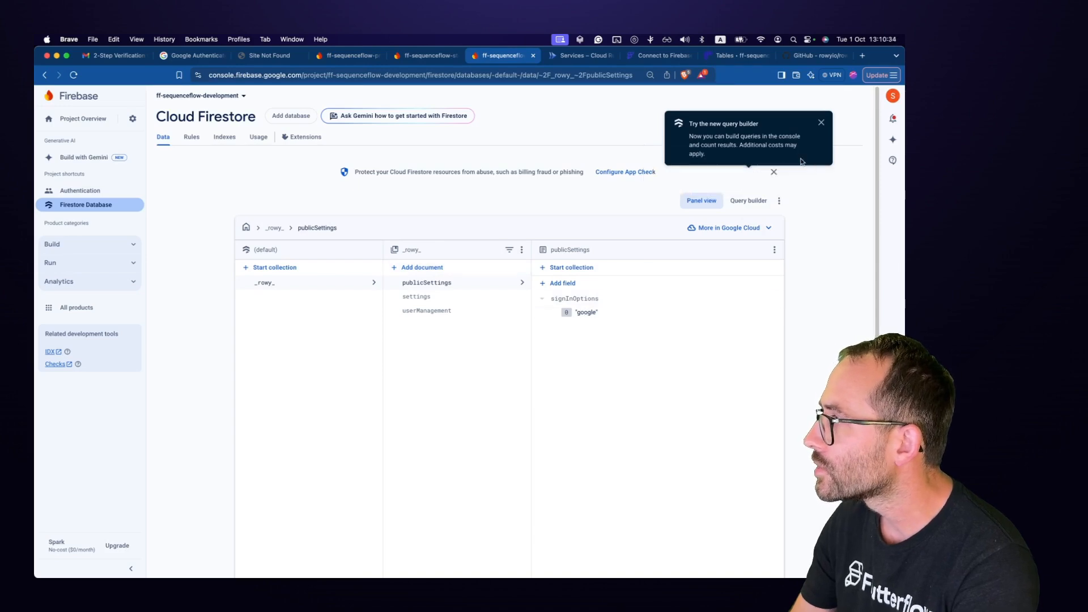
click(821, 124)
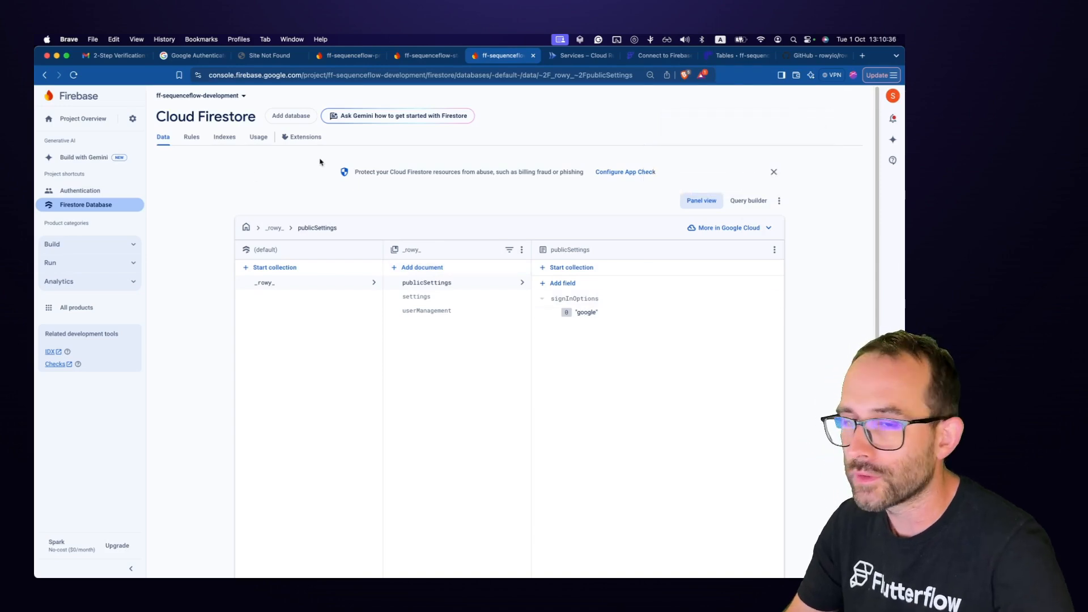
Switch to FlutterFlow, show the Firestore collections and check the SequenceFlow project's active environment.
key(super+Tab)
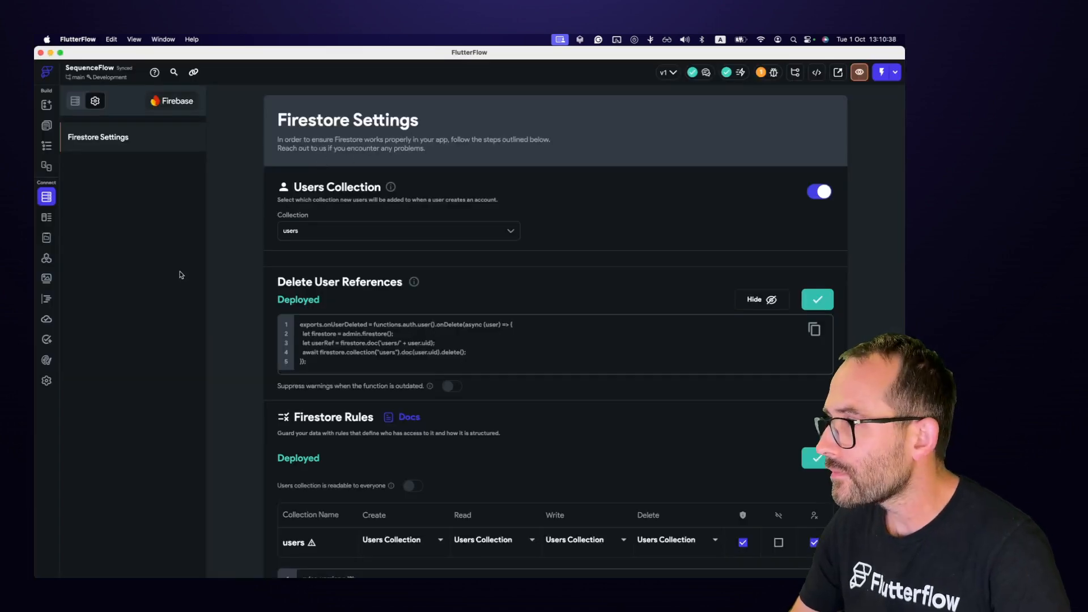
click(80, 102)
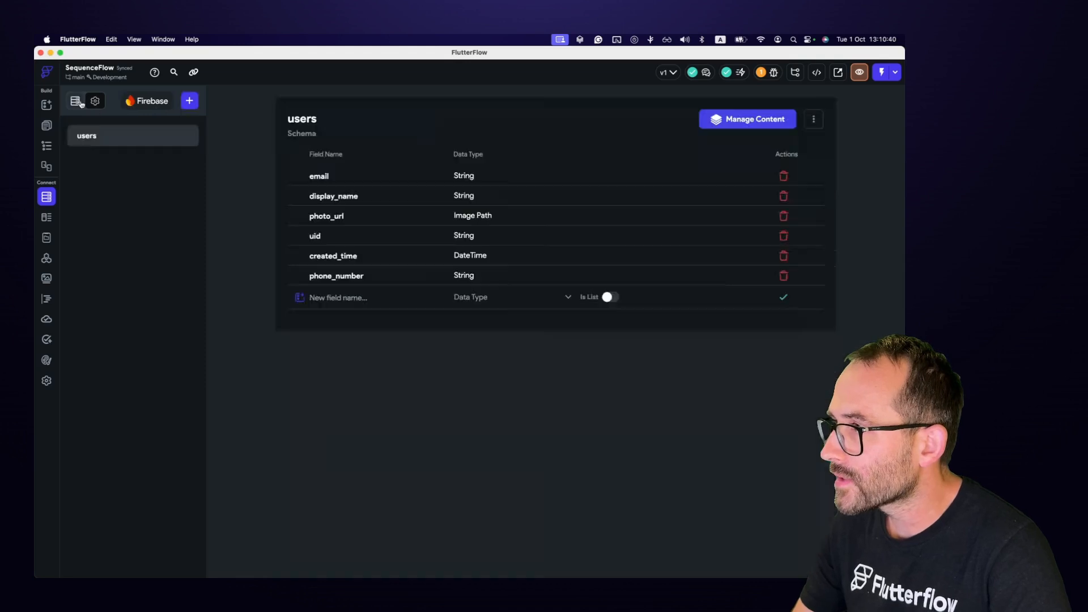
click(191, 102)
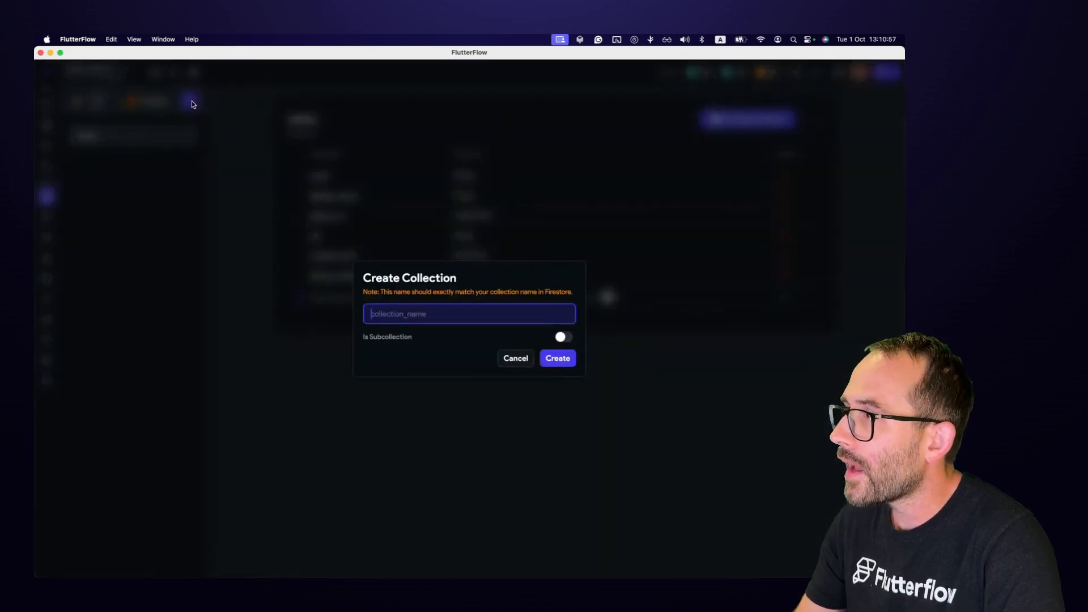
click(501, 359)
mouse_move(116, 67)
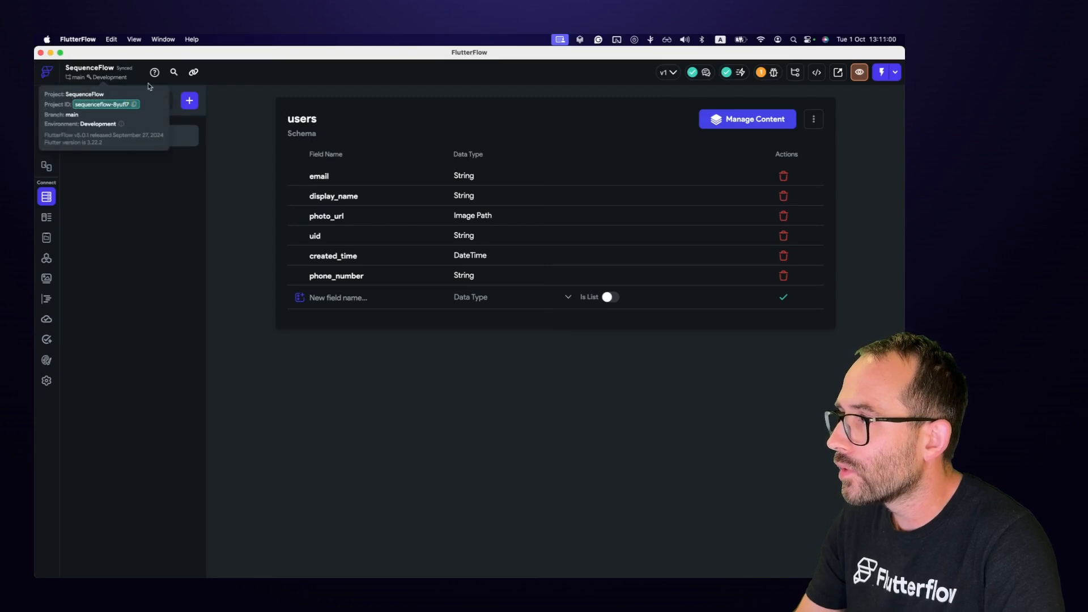
Create a top-level Firestore collection named workspaces.
click(189, 101)
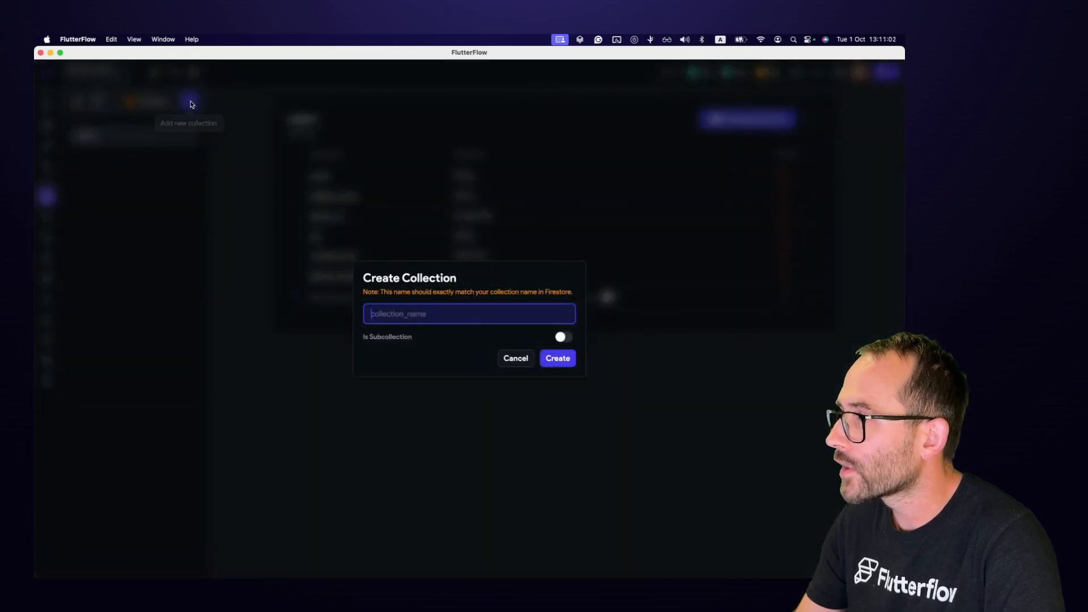
text(w)
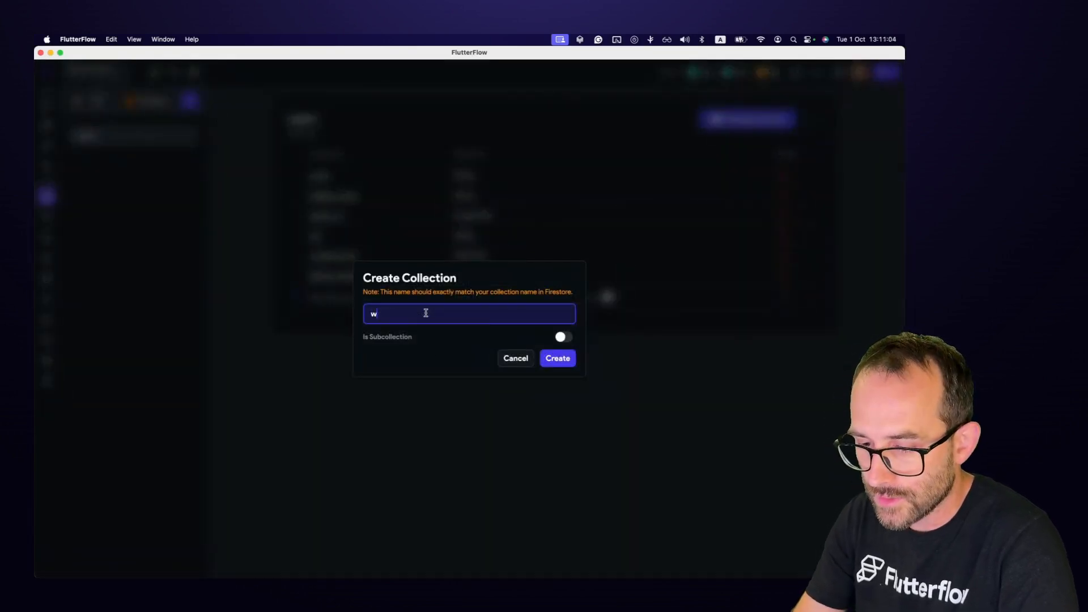
text(orkspaces)
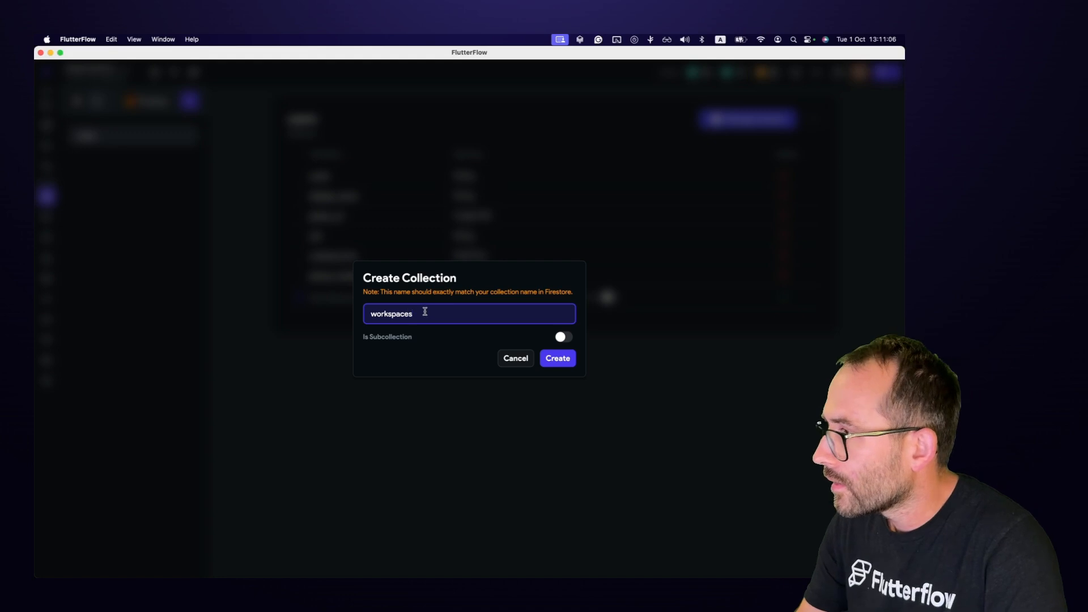
click(557, 358)
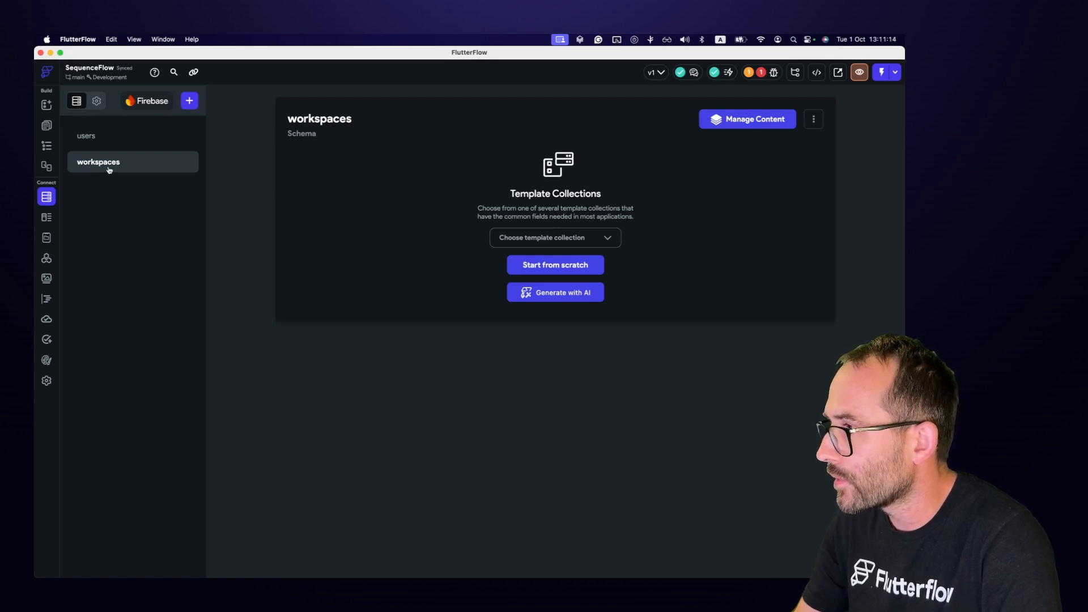
Start the workspaces schema from scratch and add a title field of type String.
click(561, 267)
click(374, 186)
text(title)
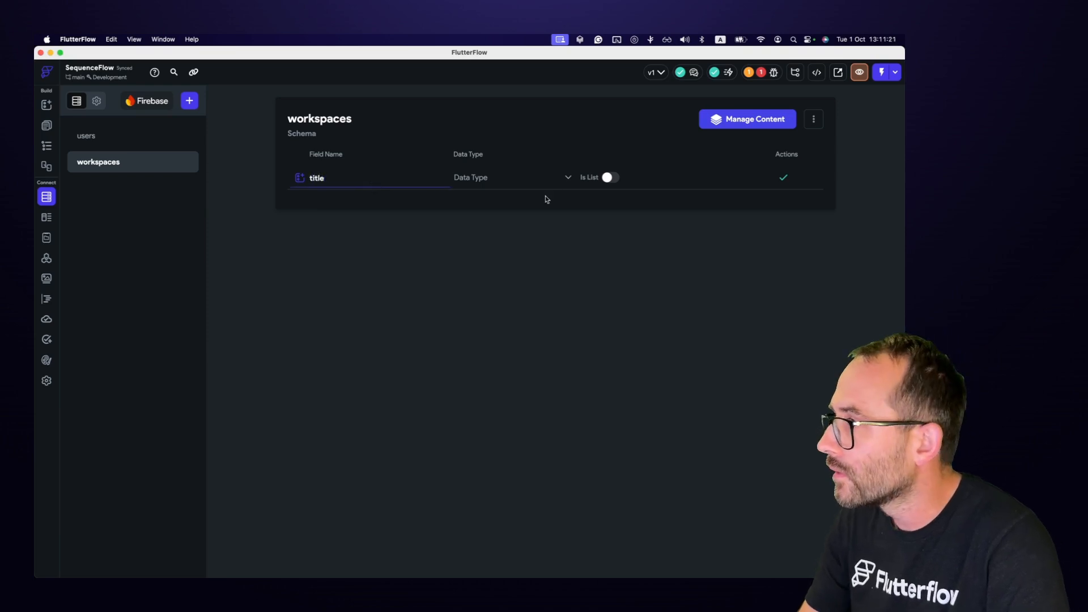
click(517, 177)
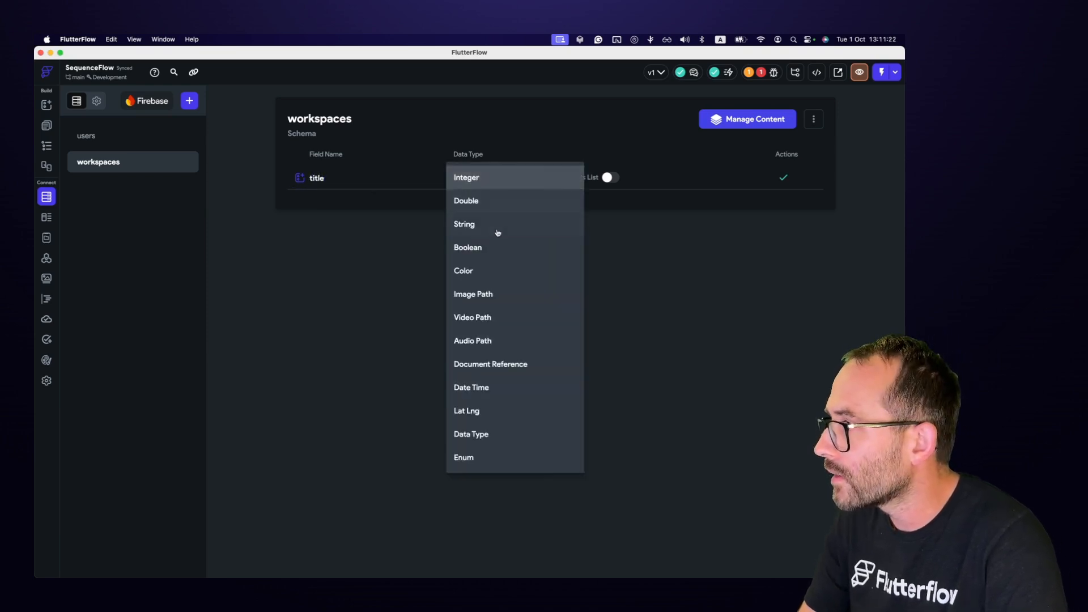
click(495, 225)
click(782, 179)
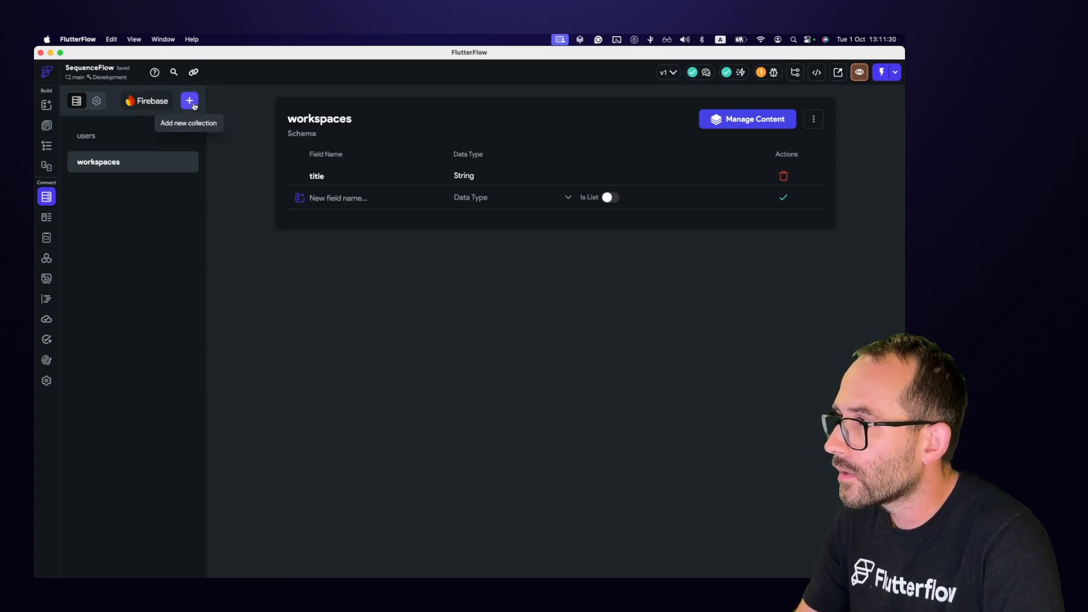
Create a second top-level Firestore collection named projects.
click(190, 102)
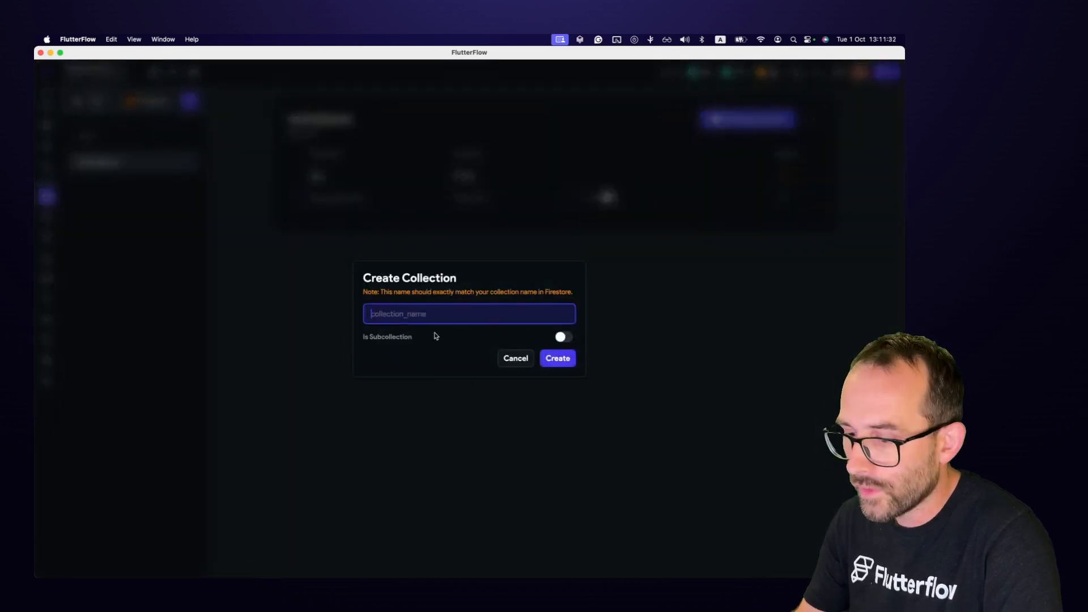
text(pro)
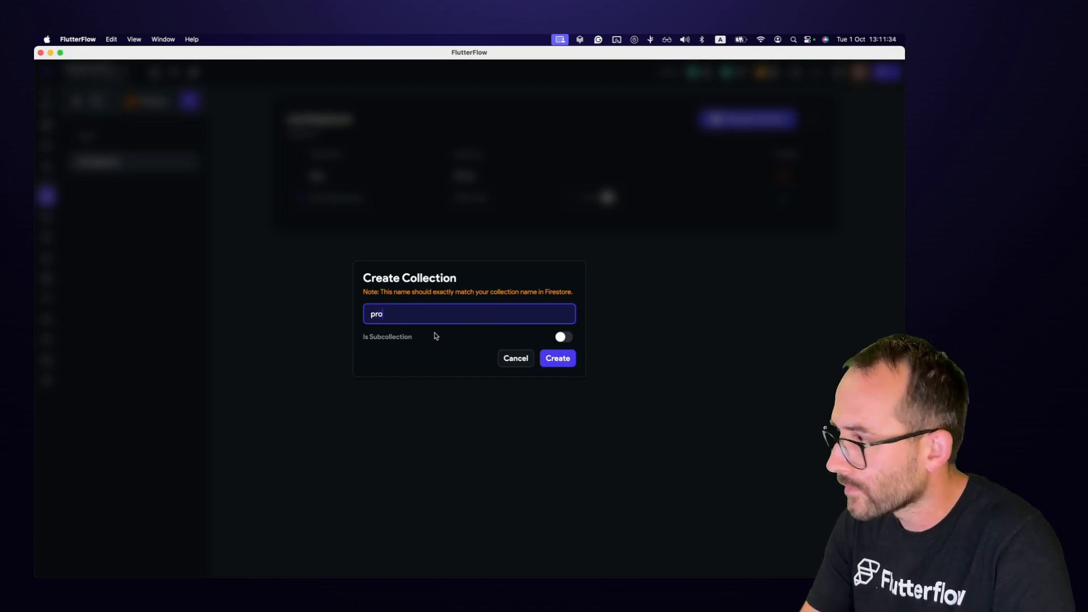
text(jce)
key(BackSpace)
key(BackSpace)
key(BackSpace)
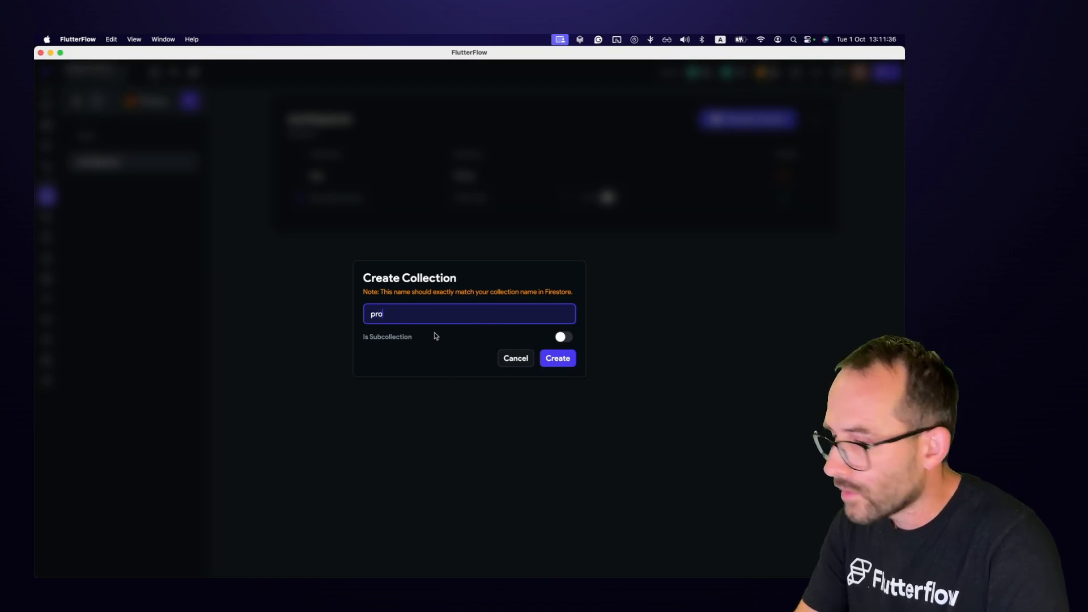
text(k)
key(BackSpace)
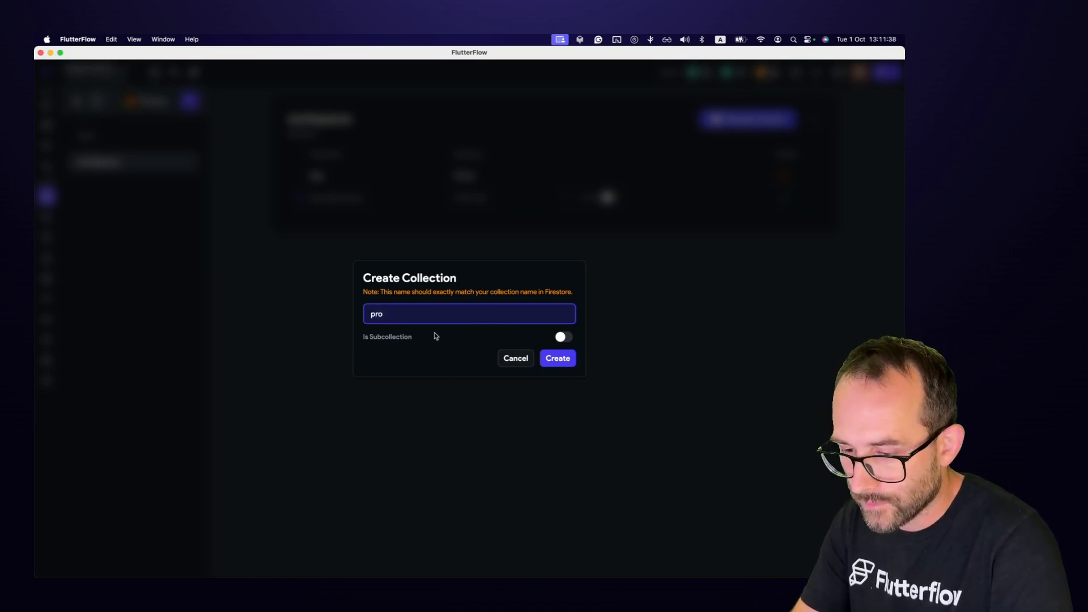
text(jects)
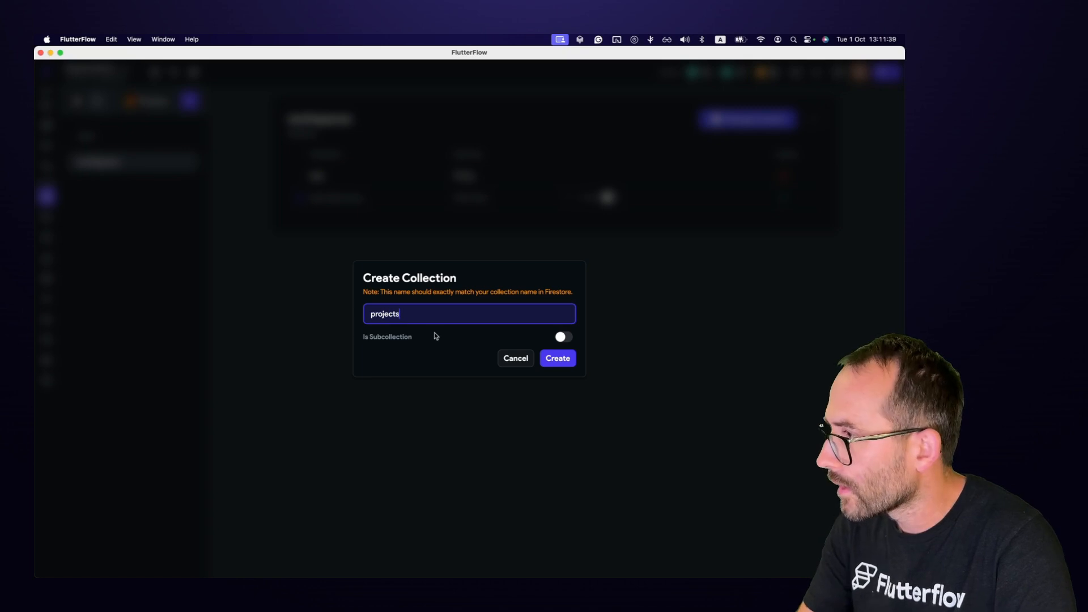
click(564, 359)
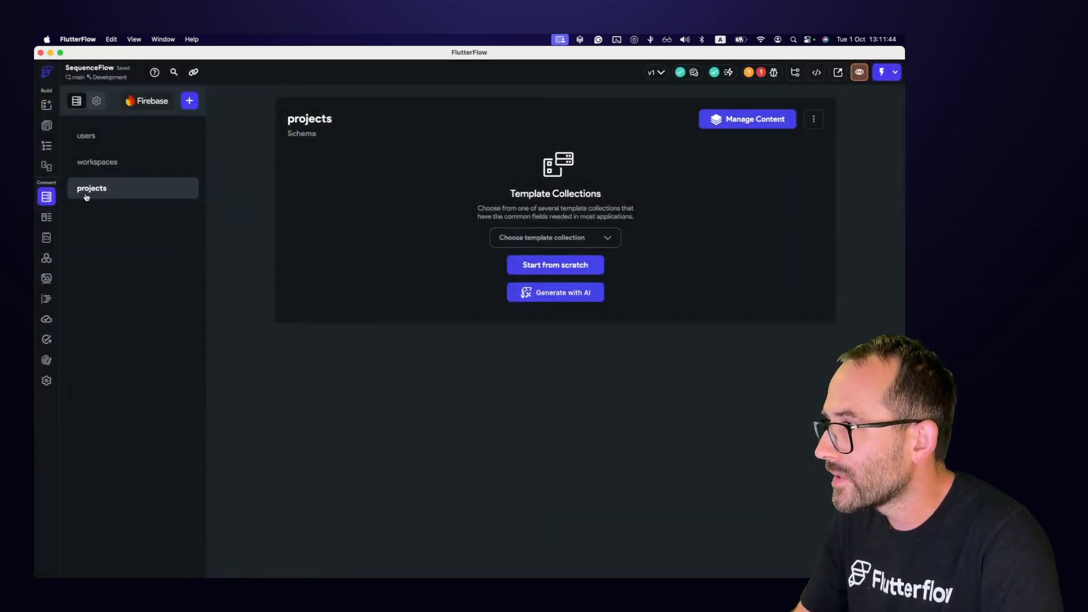
Start the projects schema from scratch and add a title field of type String.
click(547, 273)
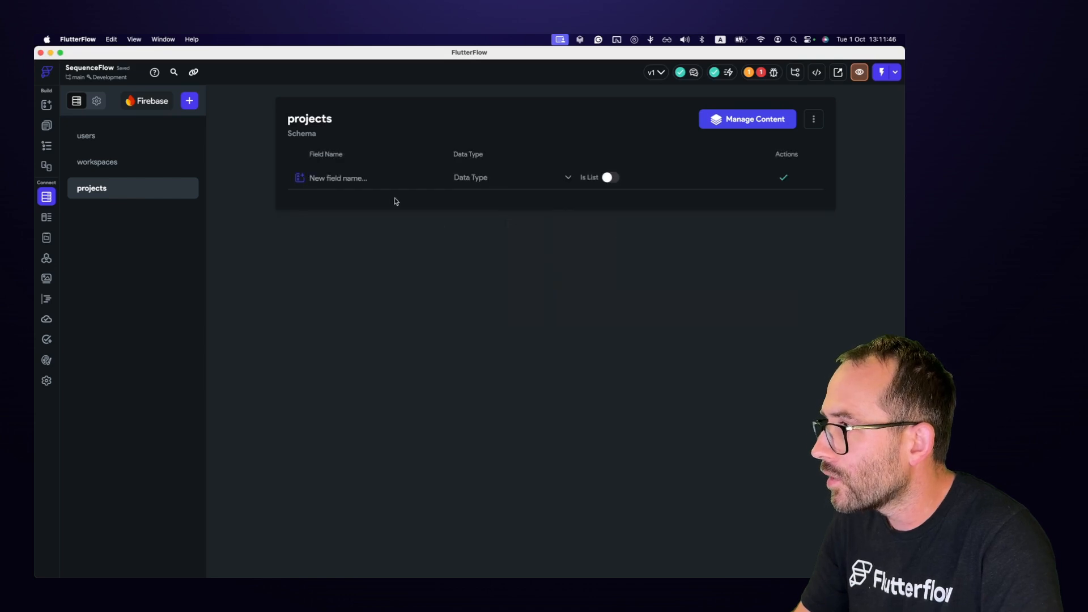
text(title)
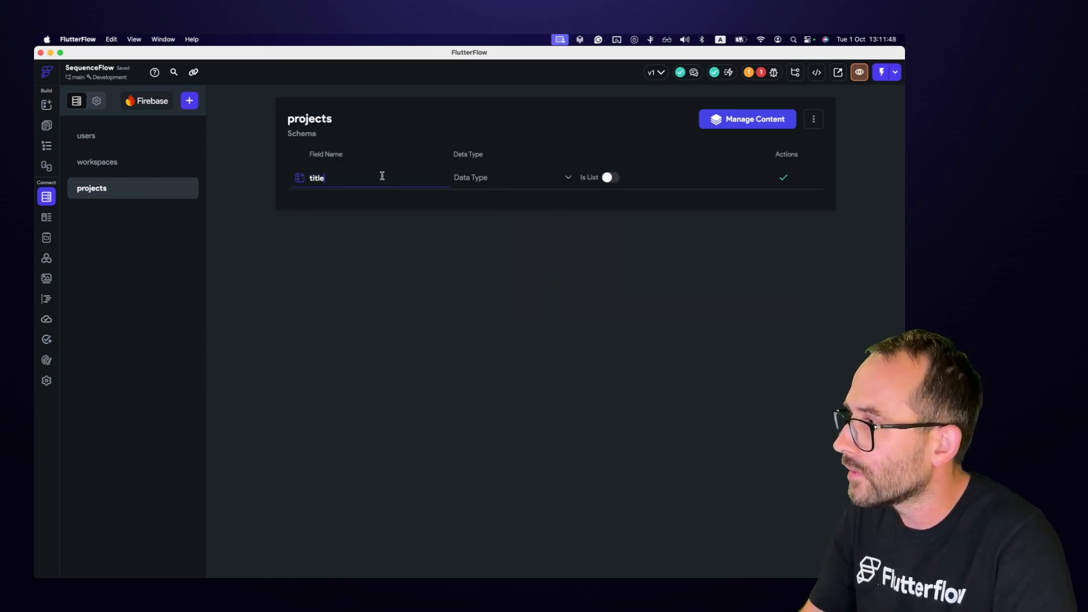
click(513, 185)
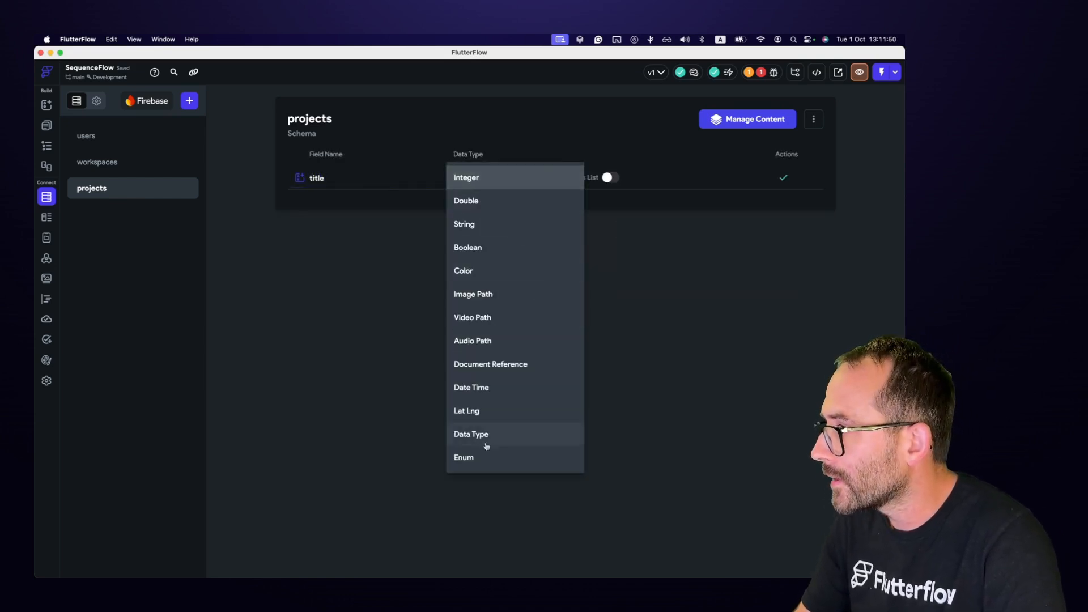
click(507, 227)
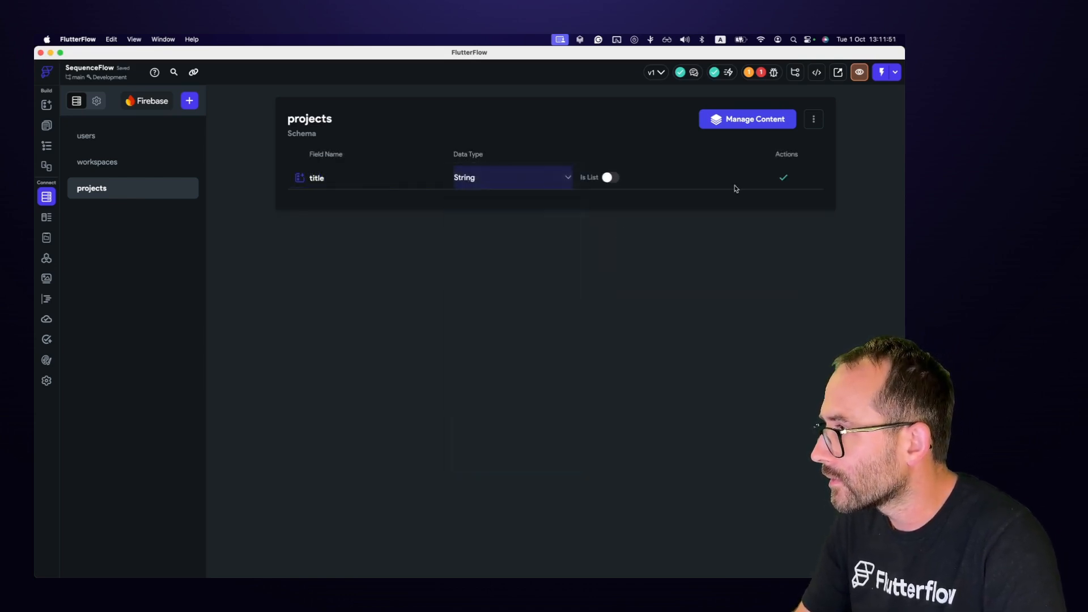
click(782, 177)
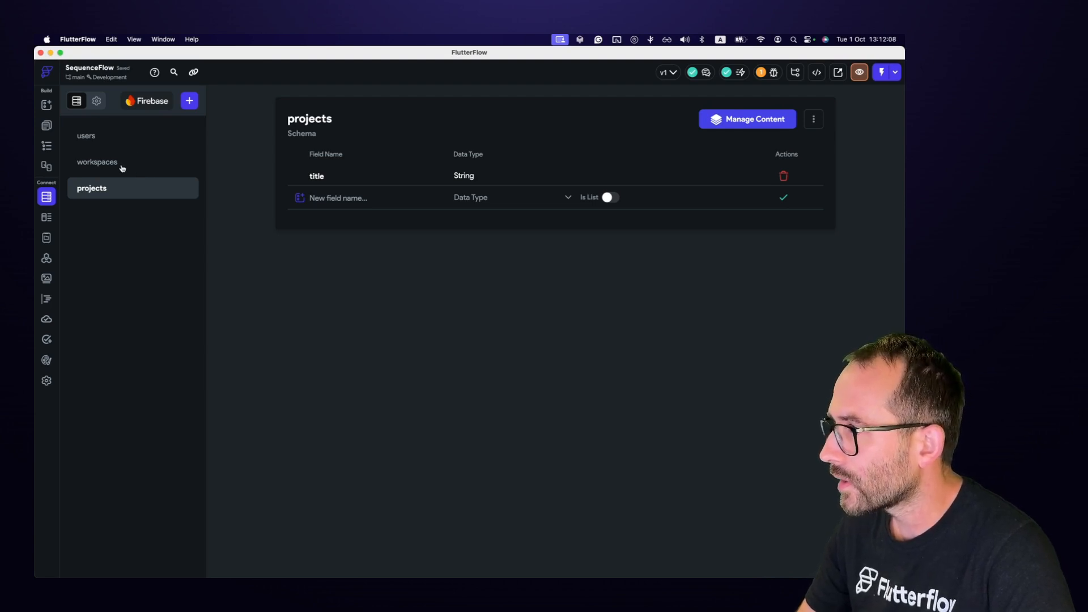
Open the Firestore Data Manager from the workspaces collection and view the documents of workspaces and projects.
click(144, 164)
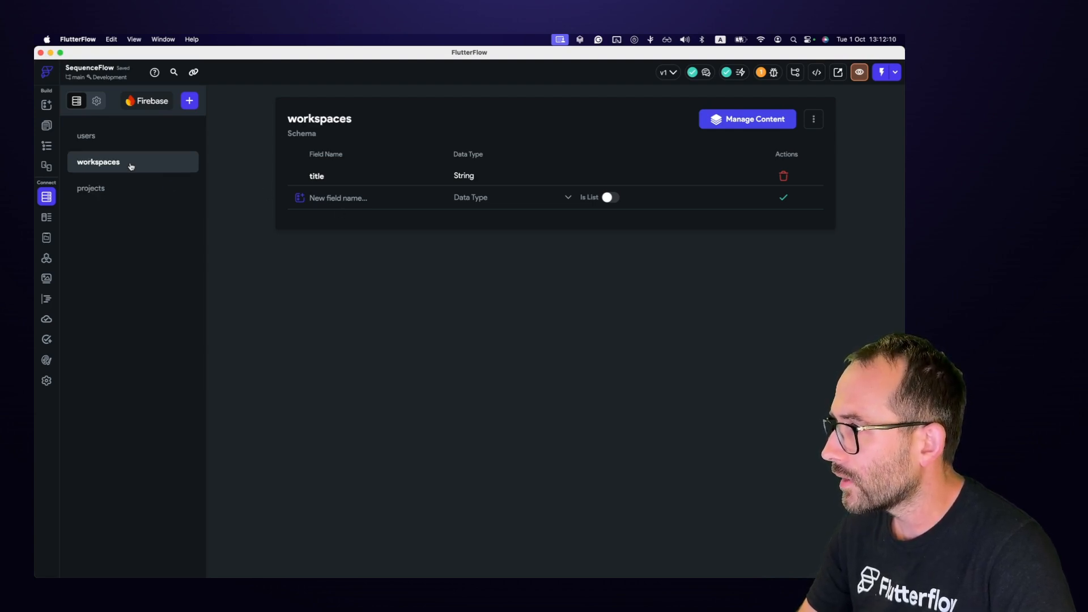
click(765, 121)
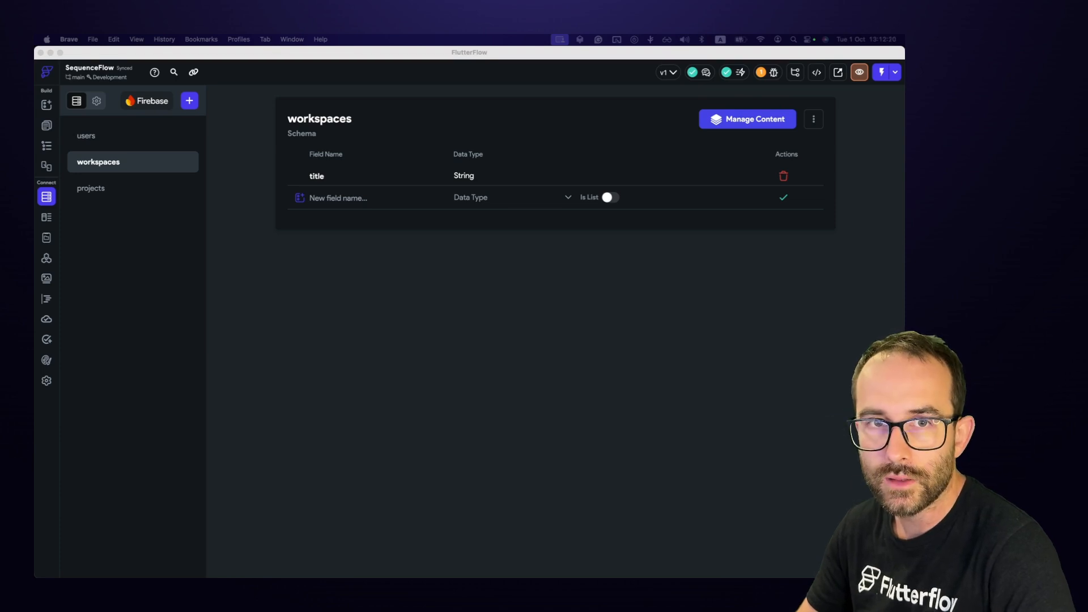
drag(34, 52, 407, 52)
drag(492, 59, 391, 44)
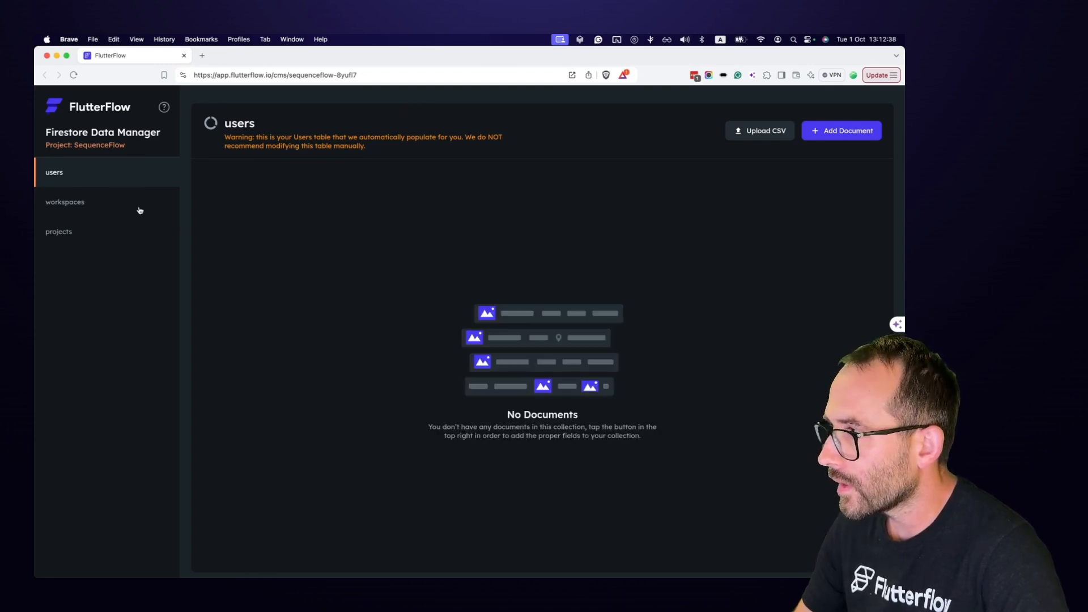
click(106, 205)
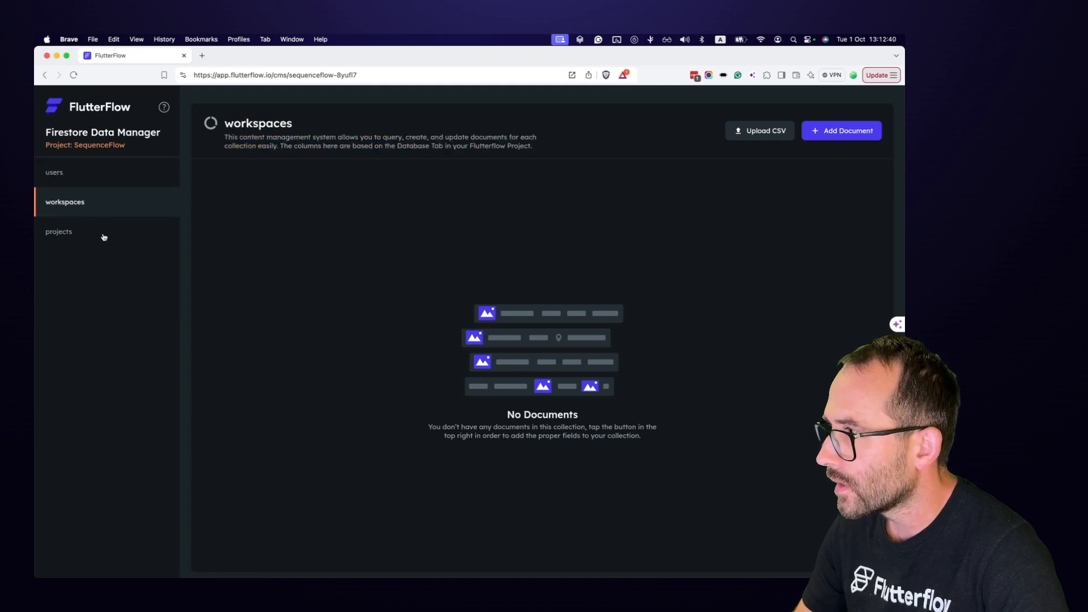
click(103, 237)
Add a document with the title Workspace 001 to the workspaces collection.
click(110, 201)
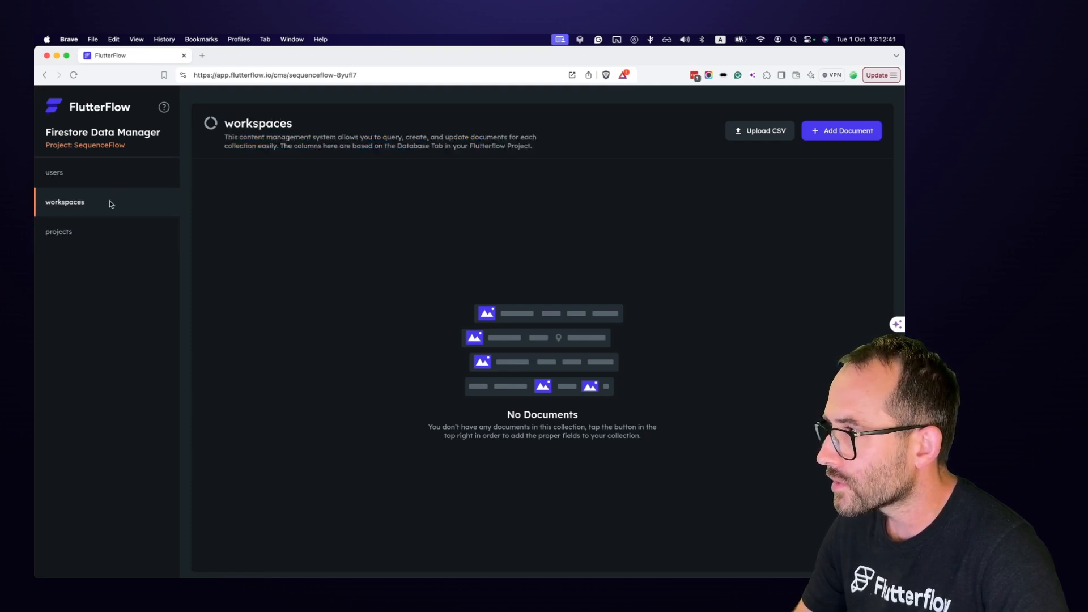
click(853, 131)
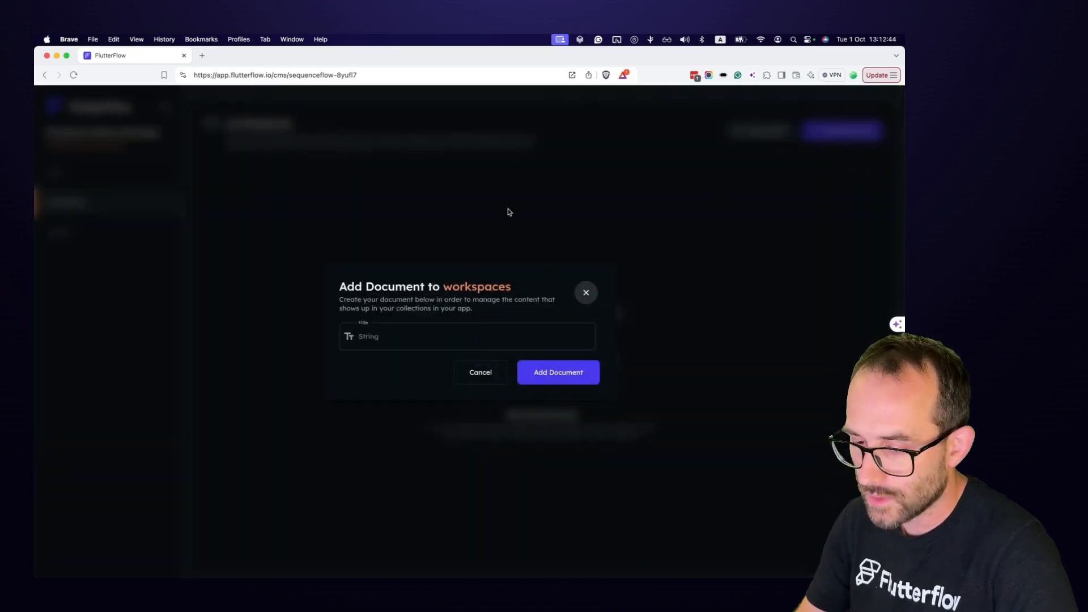
text(Workspace)
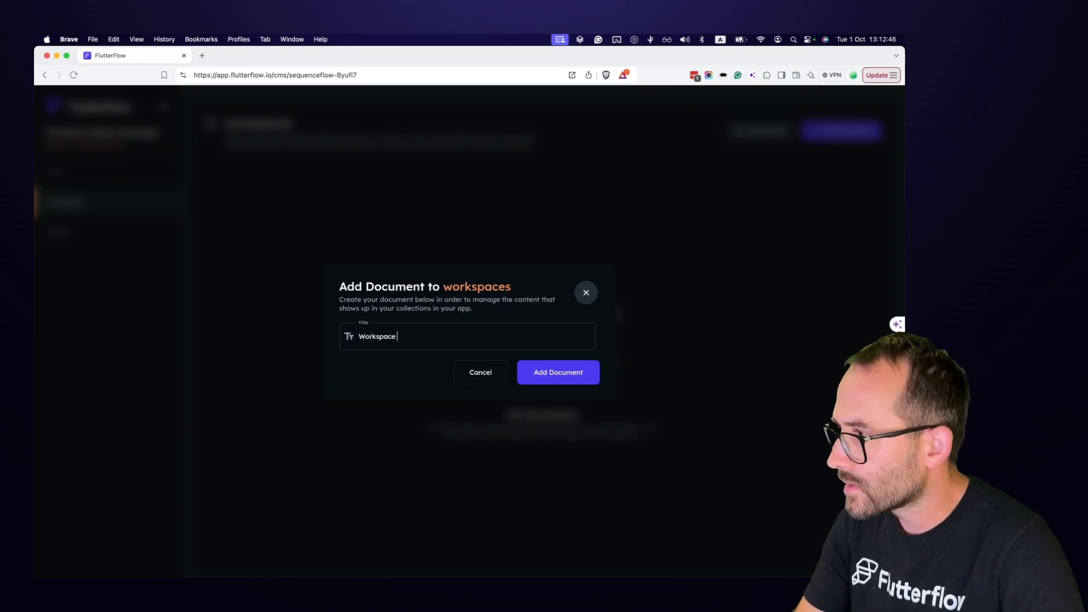
text( 001)
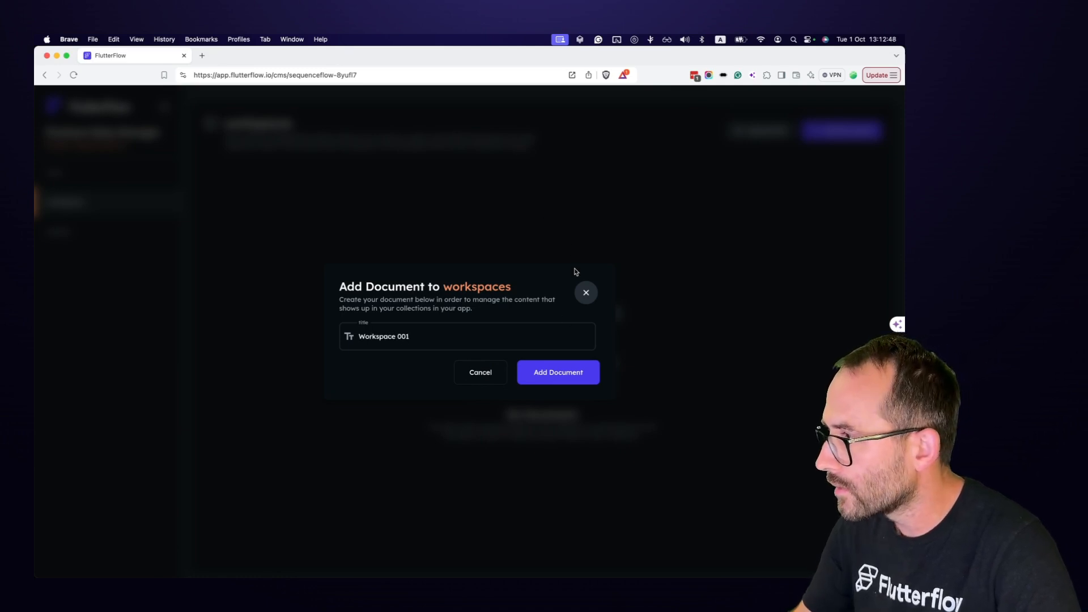
click(574, 374)
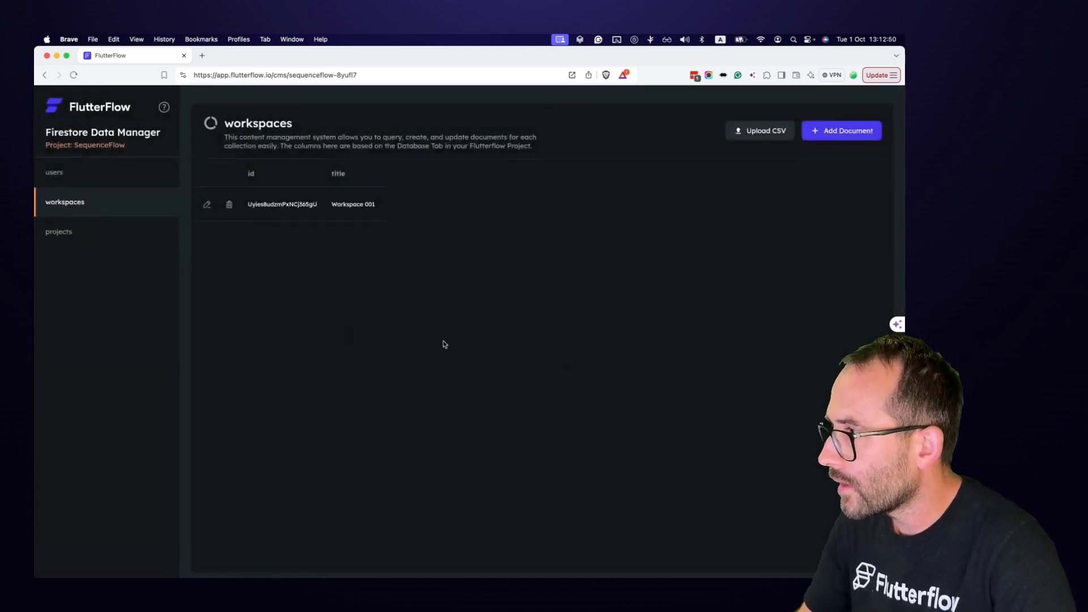
Add a second document with the title Workspace 002 to the workspaces collection.
click(839, 131)
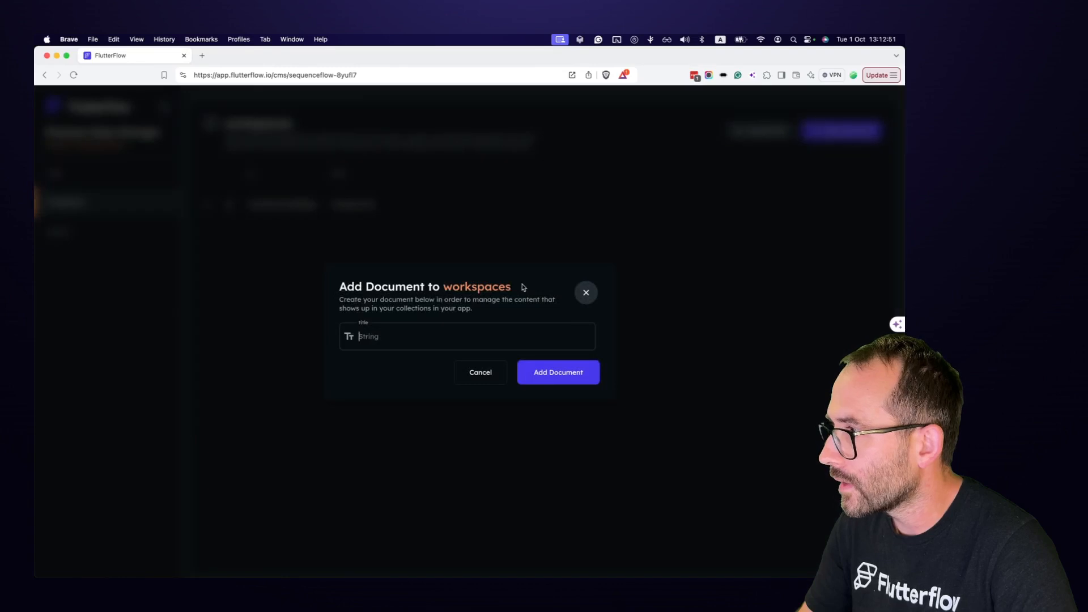
click(464, 333)
text(Workspace 002)
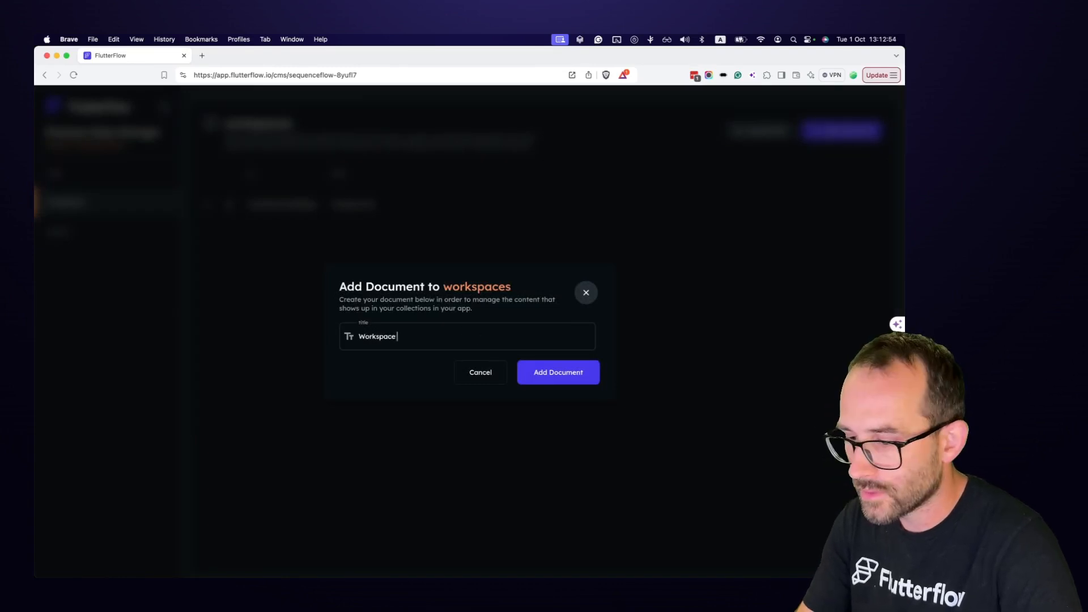
click(568, 372)
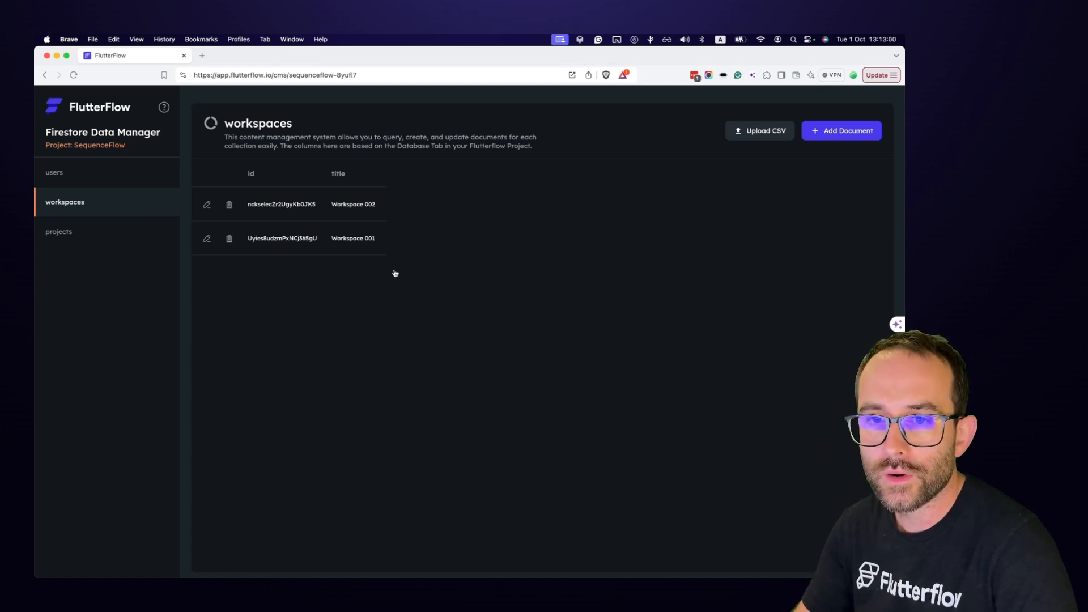
Switch to the Firebase console and examine the documents of the workspaces collection in the development project's Firestore database.
key(super+Tab)
key(super+Tab)
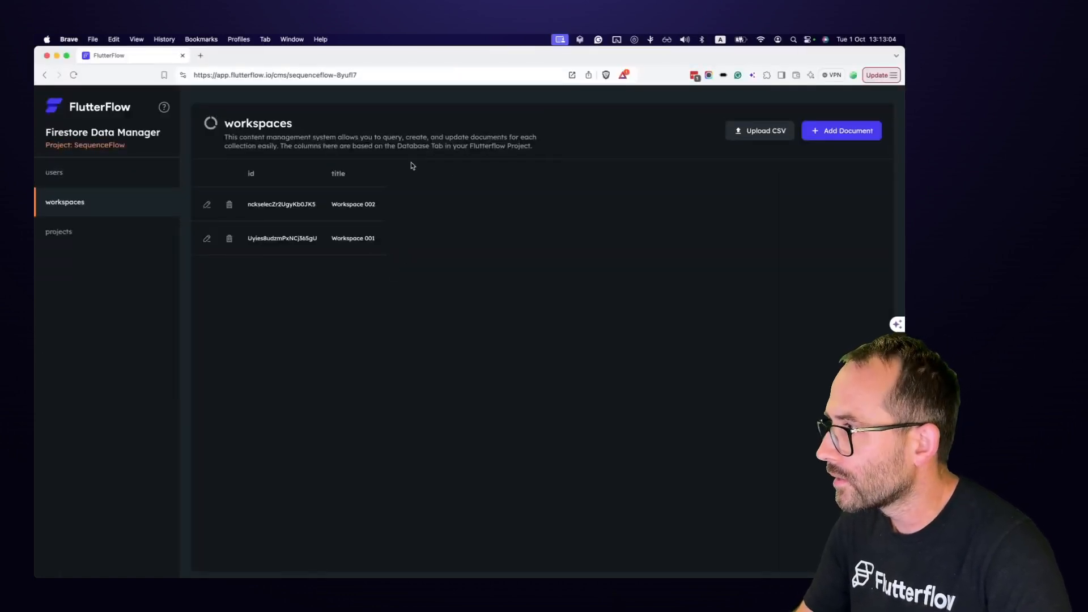
key(super+grave)
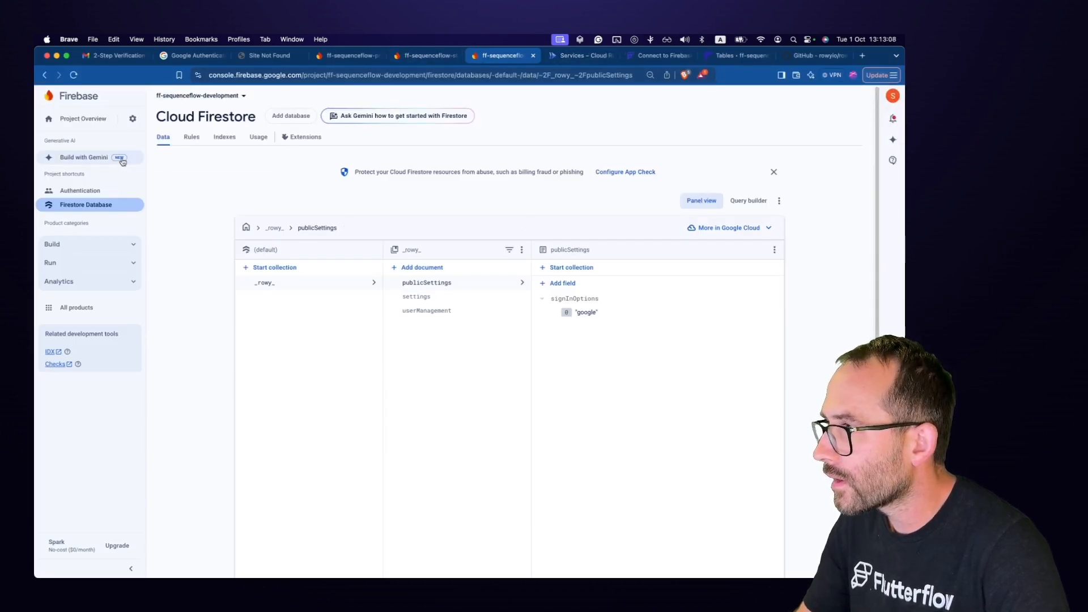
click(93, 192)
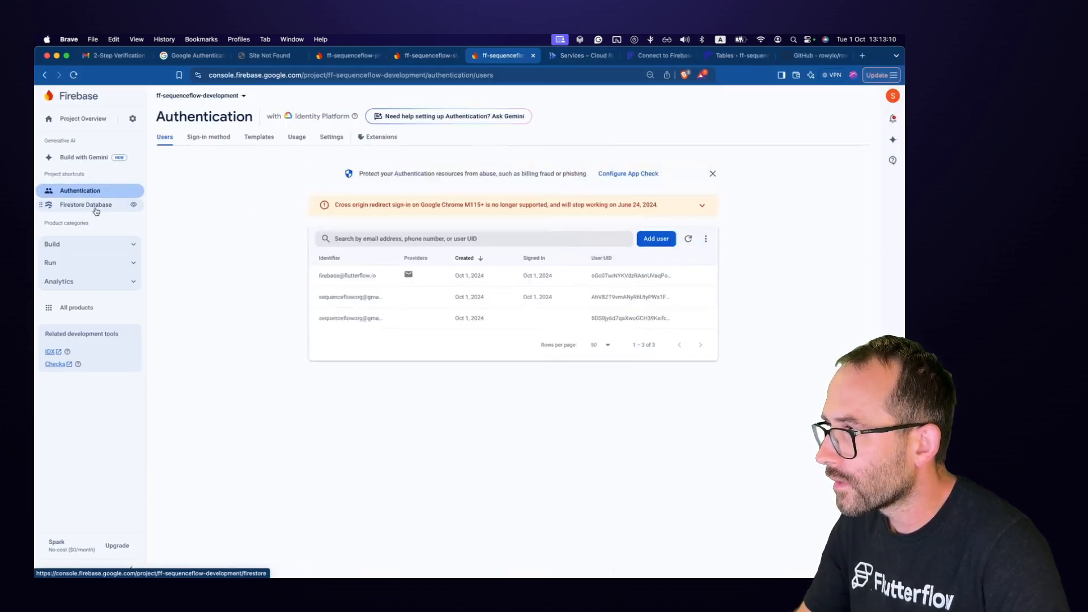
click(92, 204)
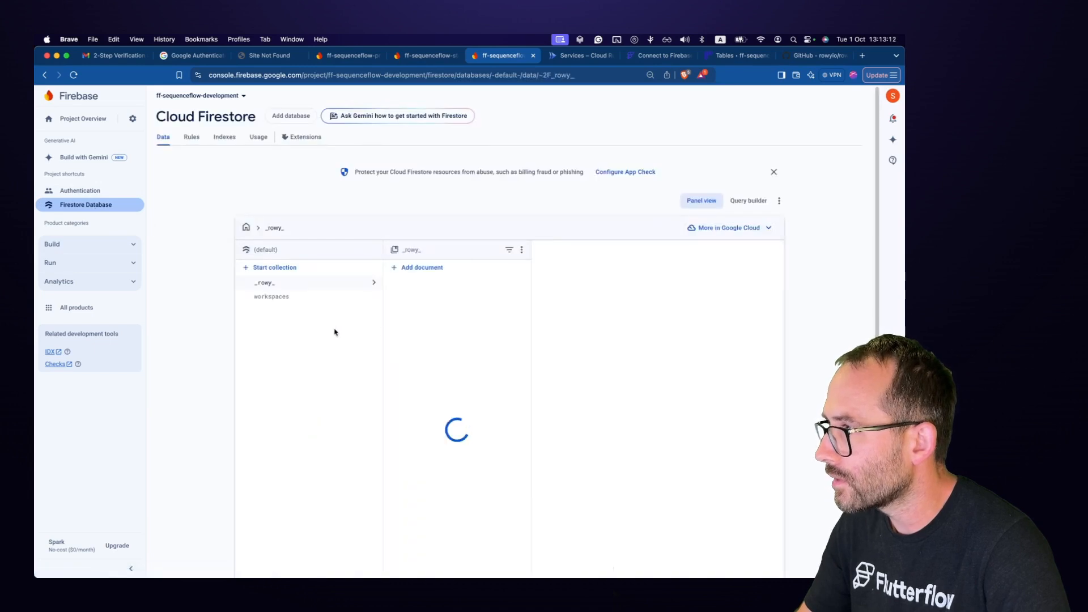
click(277, 297)
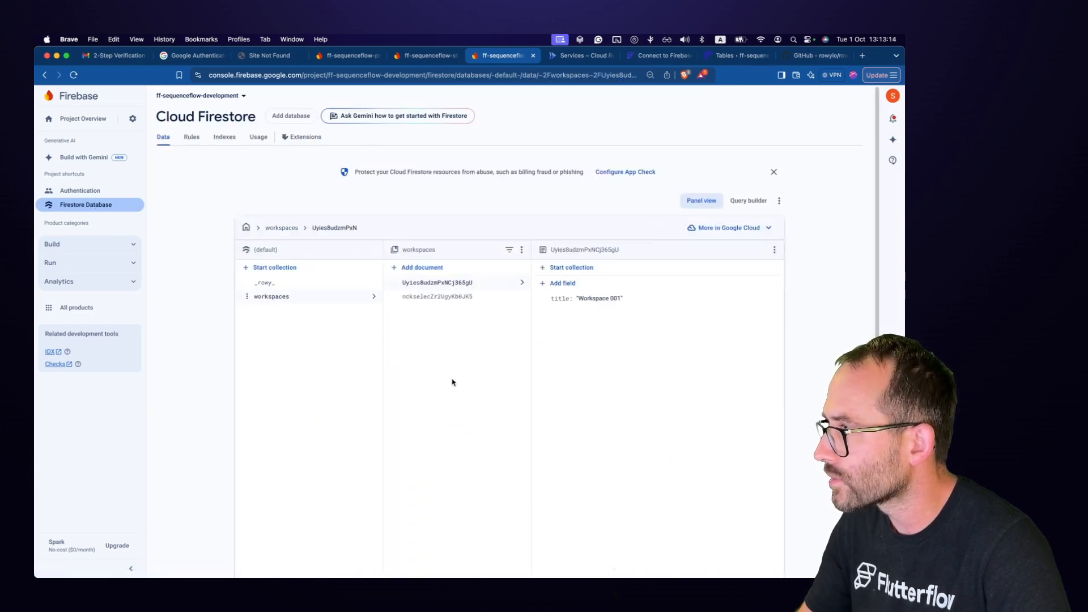
click(466, 299)
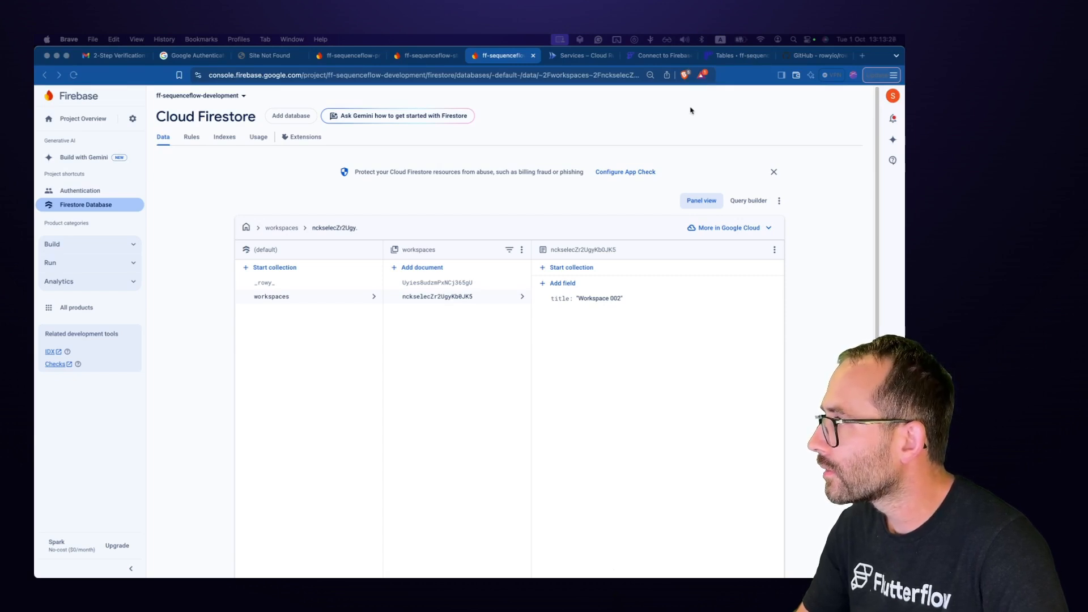
click(654, 116)
key(super+grave)
key(super+grave)
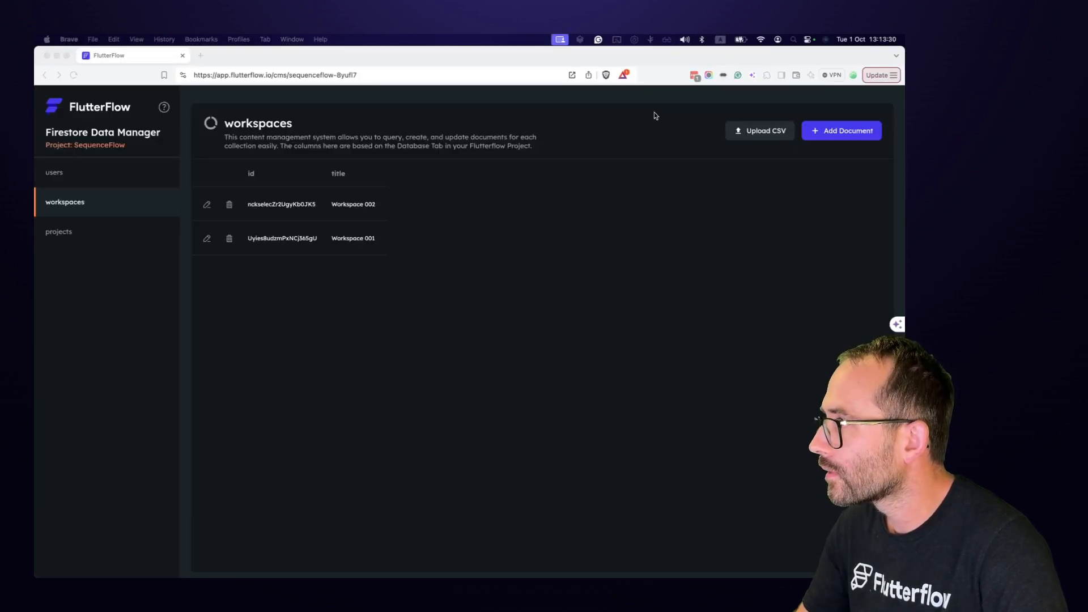
key(super+grave)
key(super+grave)
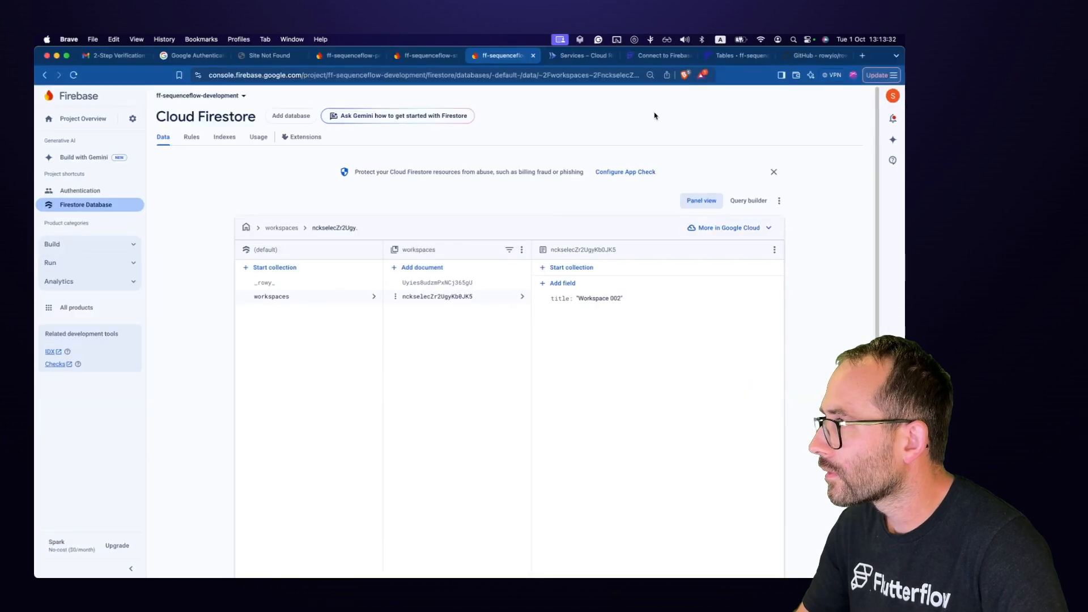
Switch to Rowy and create a table for the primary collection workspaces, with workspaces as the table name.
click(736, 57)
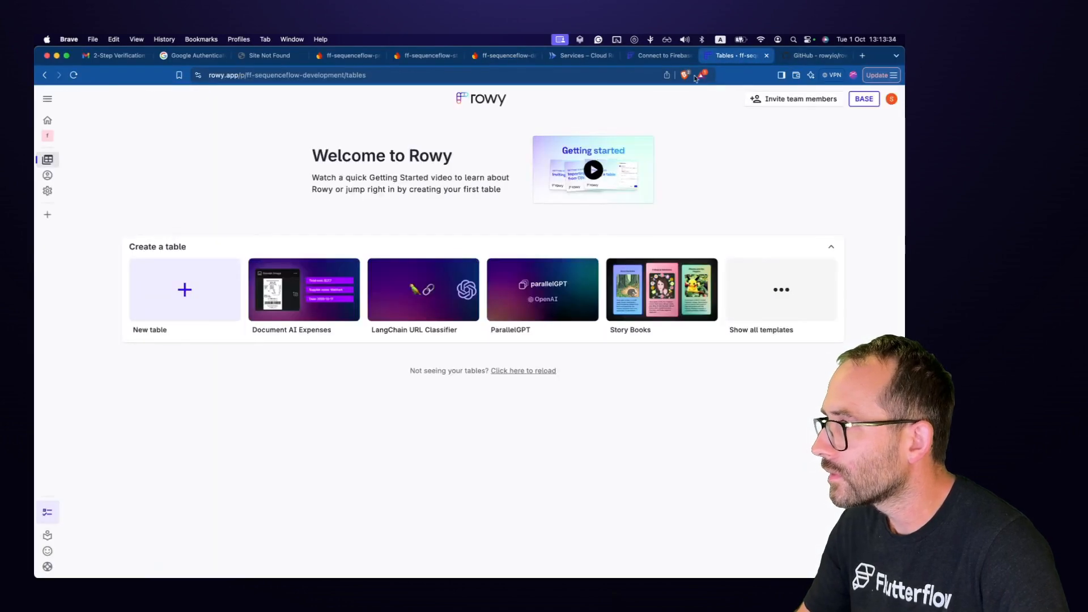
click(213, 286)
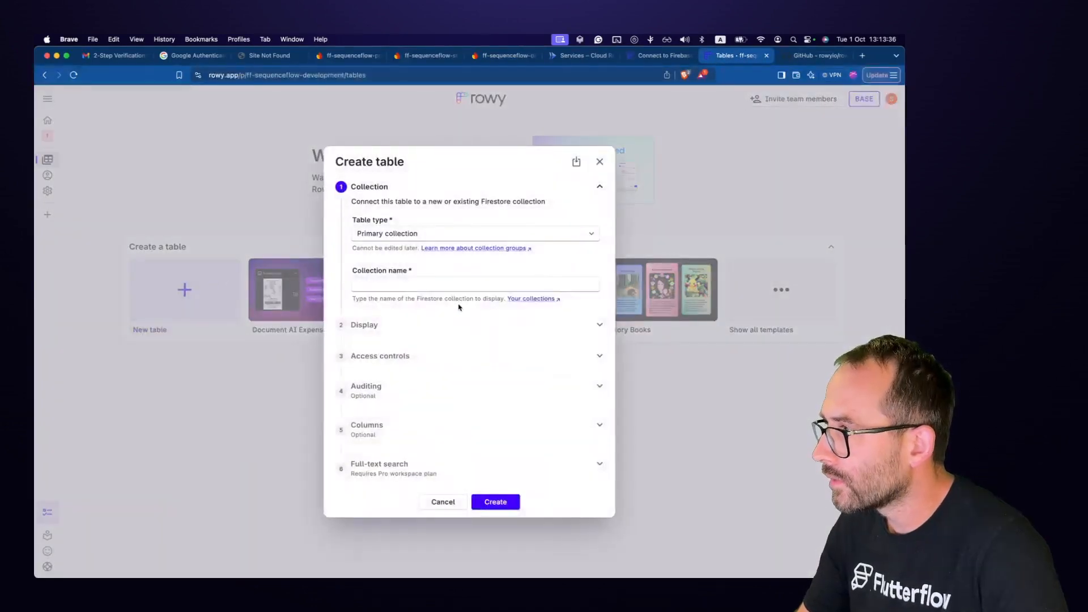
click(481, 286)
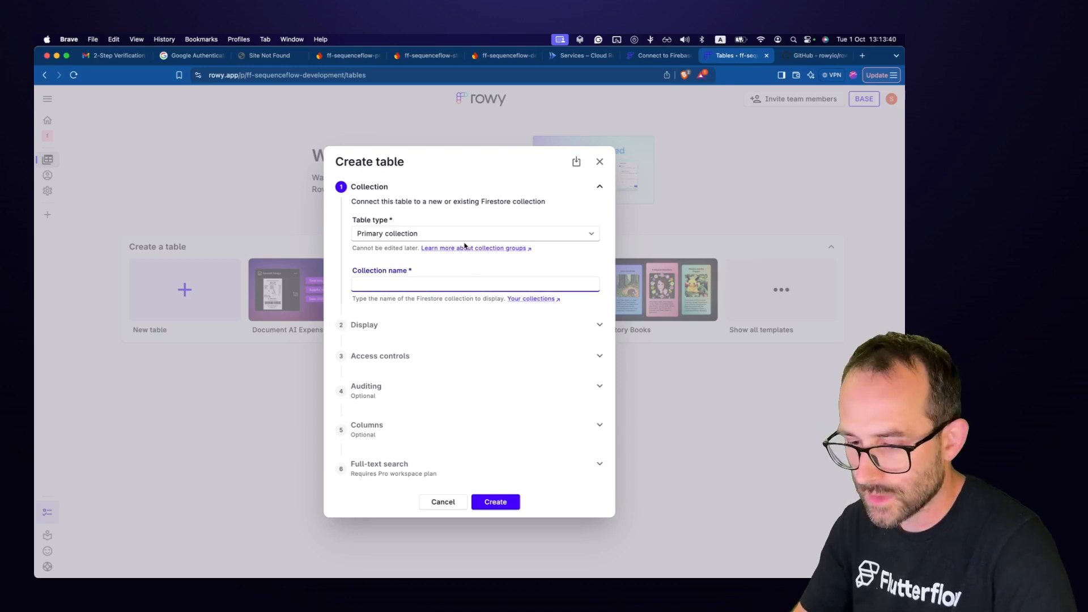
text(workspaces)
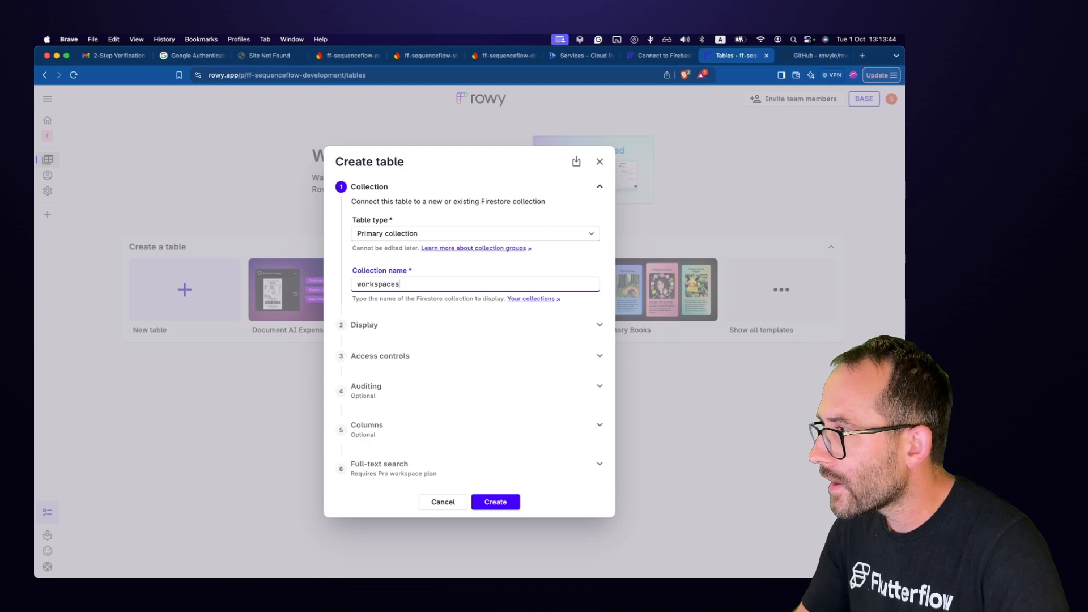
key(super+a)
key(super+c)
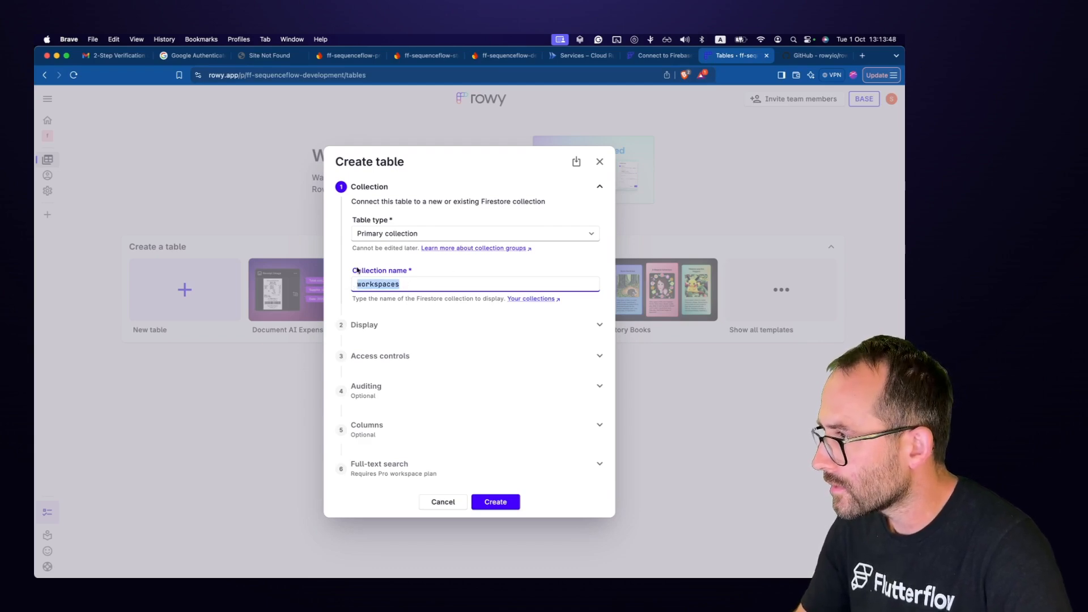
click(396, 334)
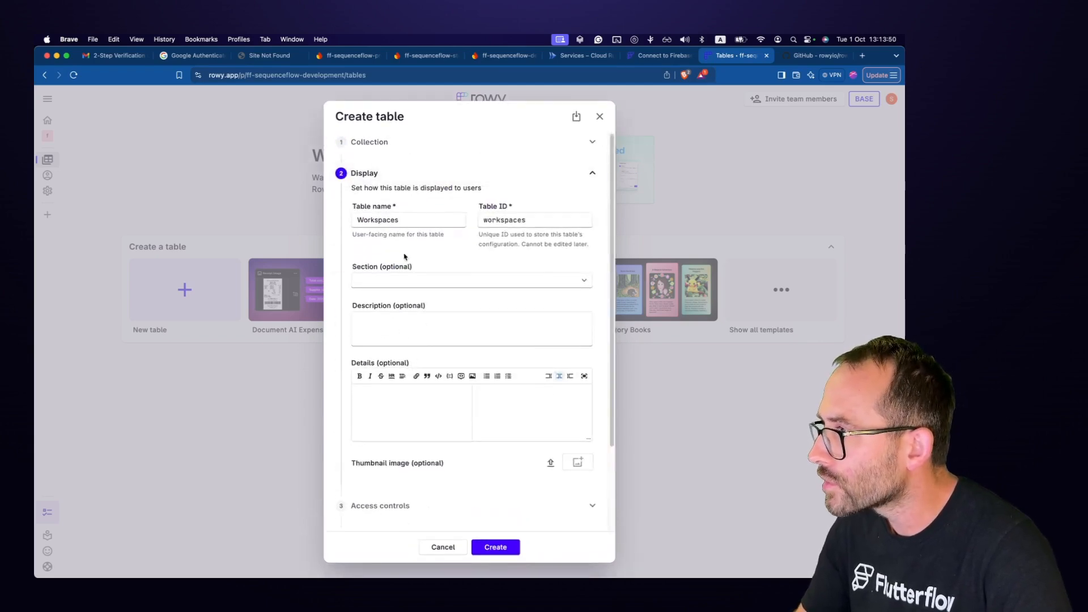
click(405, 218)
key(super+a)
key(super+v)
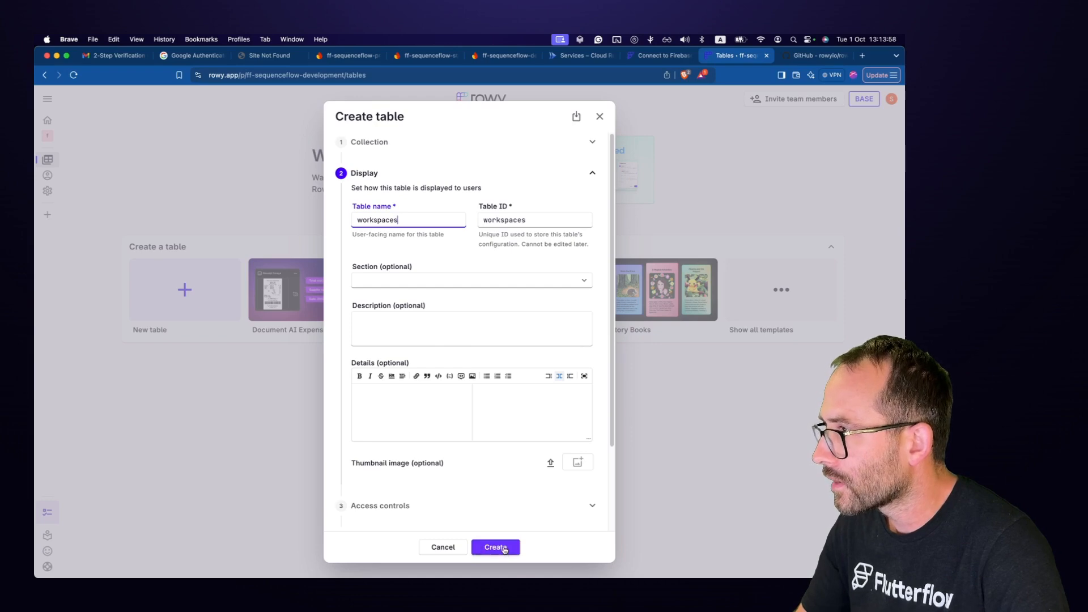
click(504, 548)
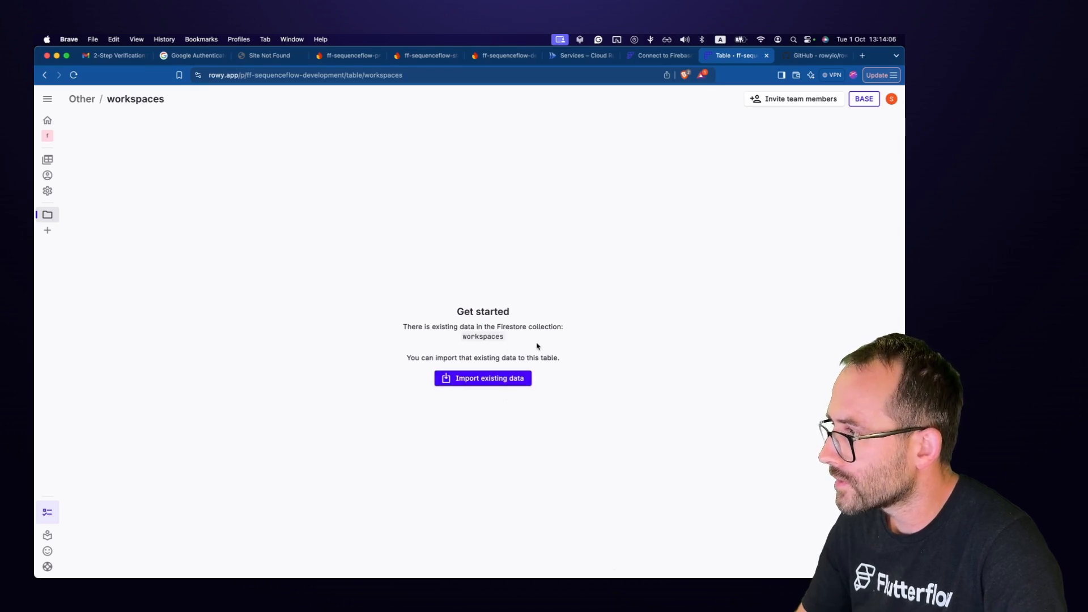
Import the existing workspaces data with all columns selected, keeping the suggested column name and type.
click(502, 384)
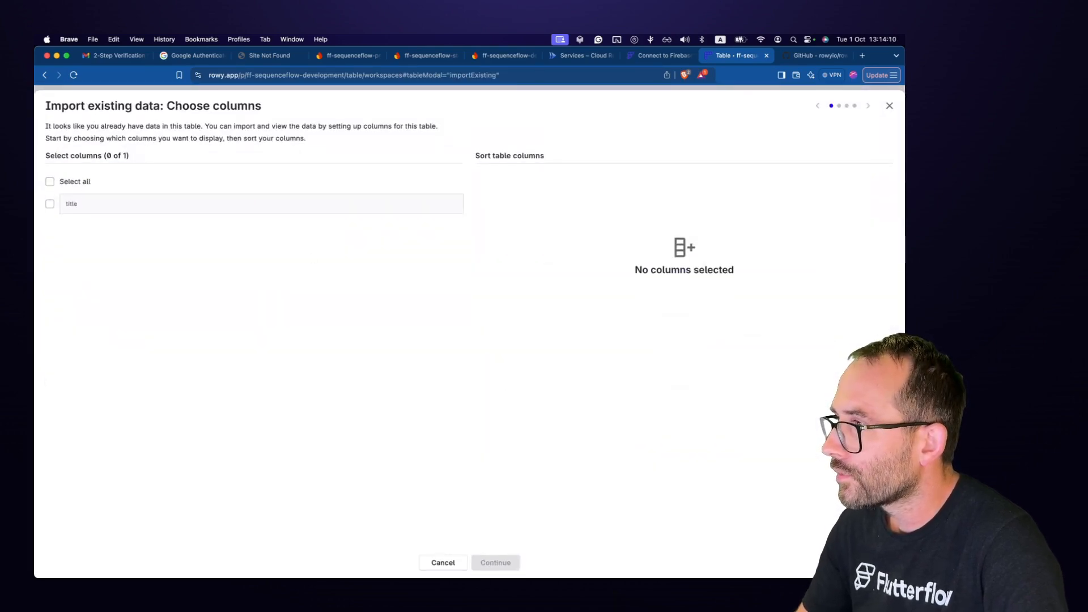
click(74, 183)
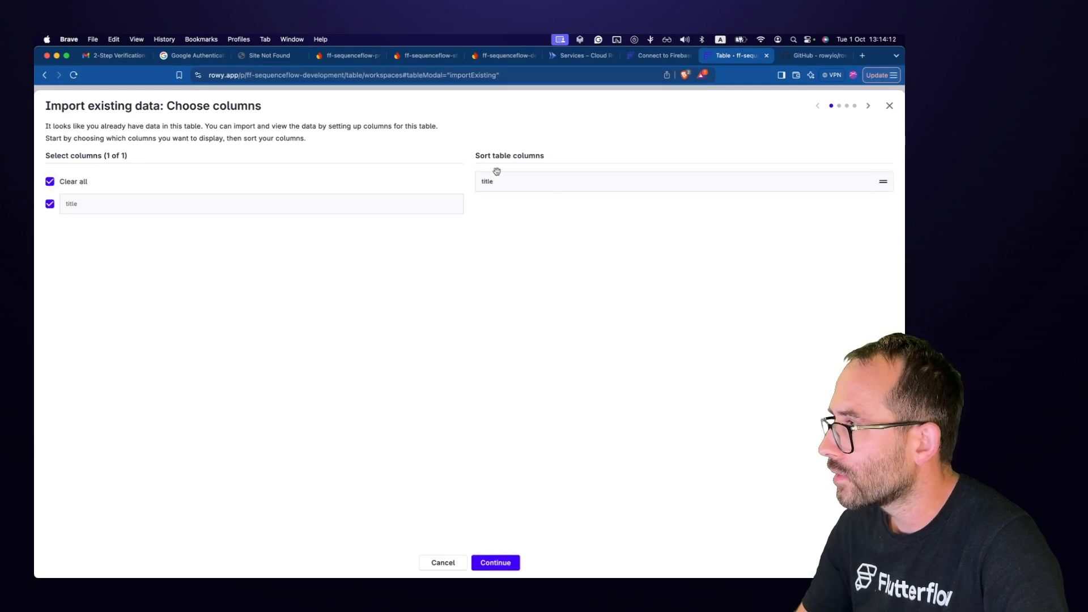
click(498, 562)
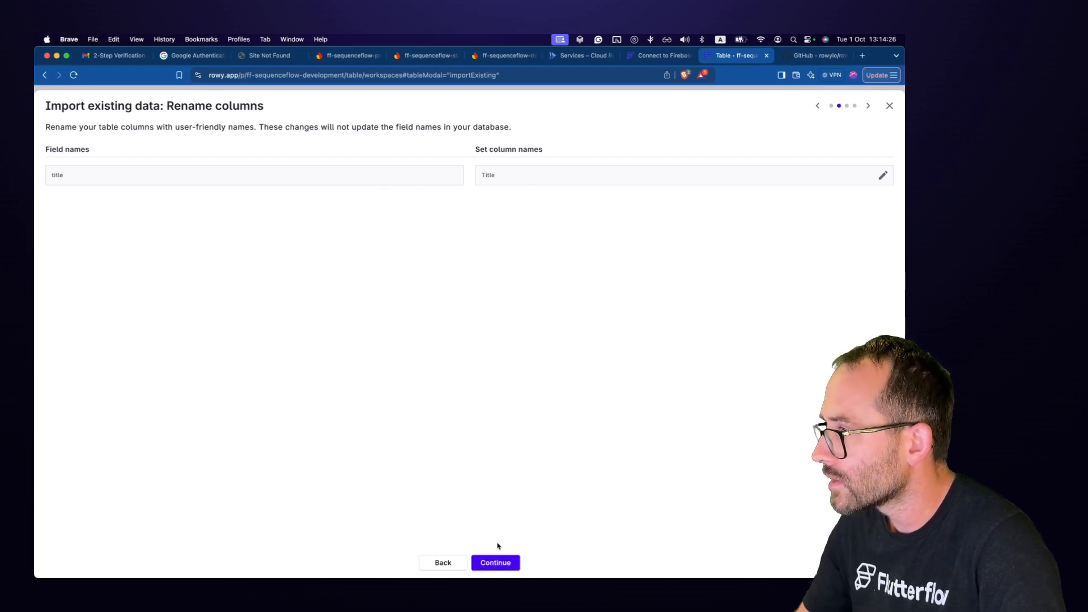
click(499, 563)
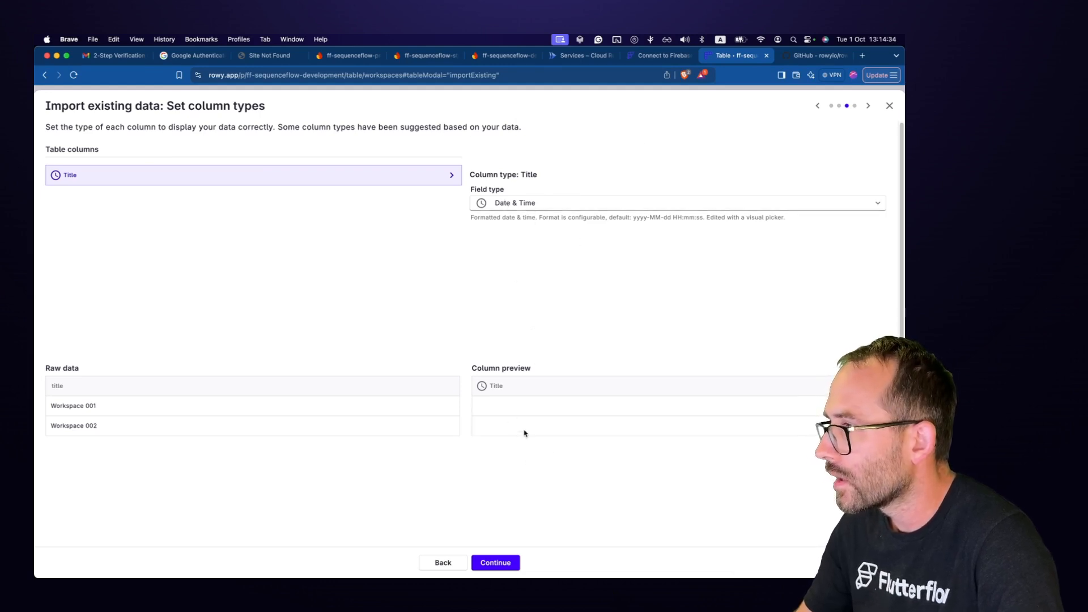
click(496, 568)
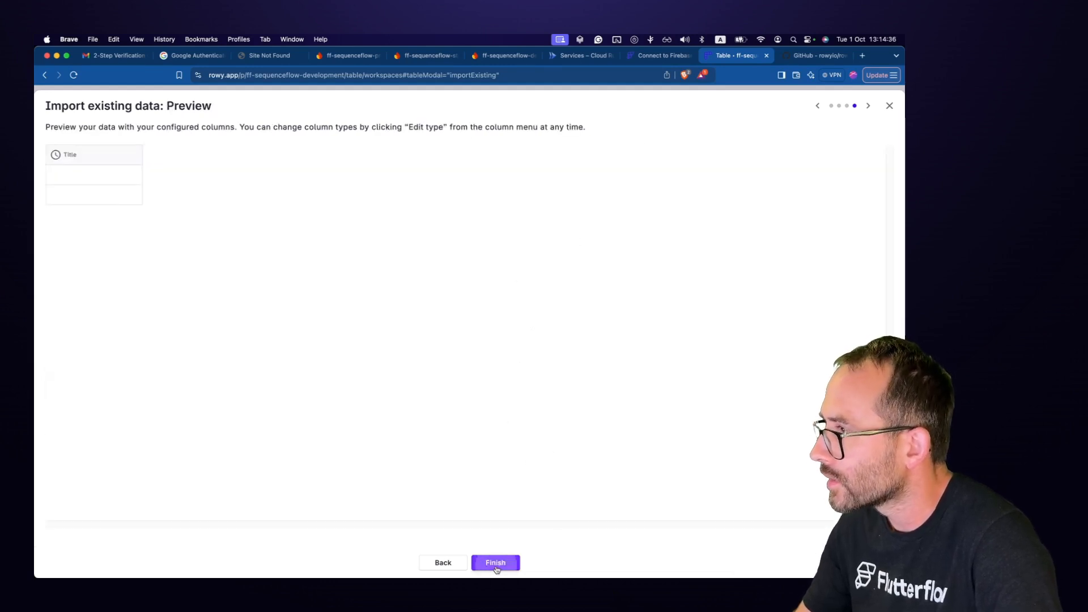
click(510, 563)
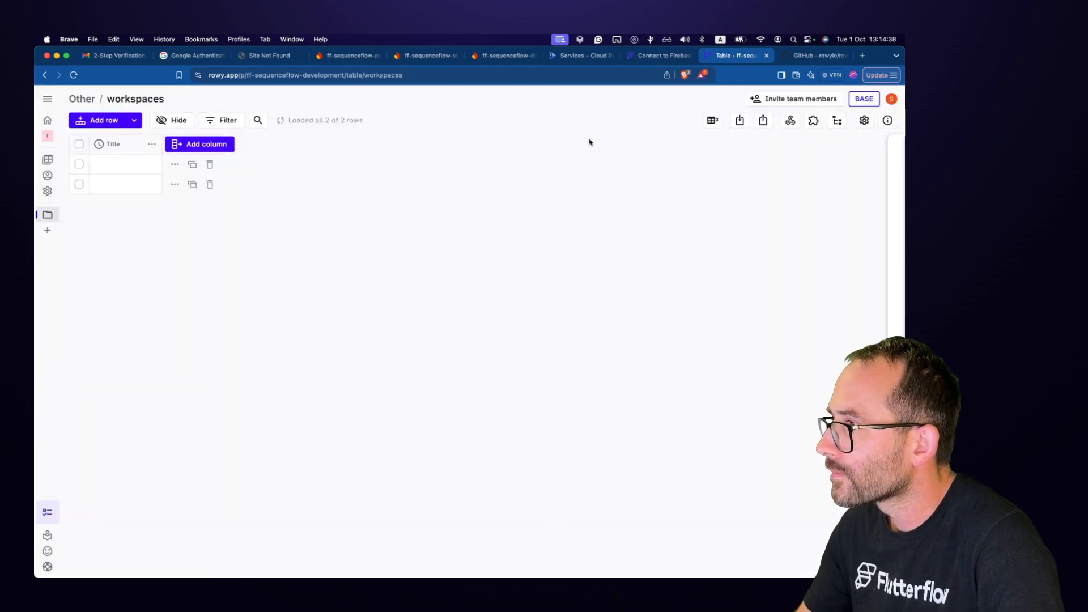
Rename the Title column as lowercase title and save its wider column size for all users.
drag(161, 144, 276, 145)
click(267, 144)
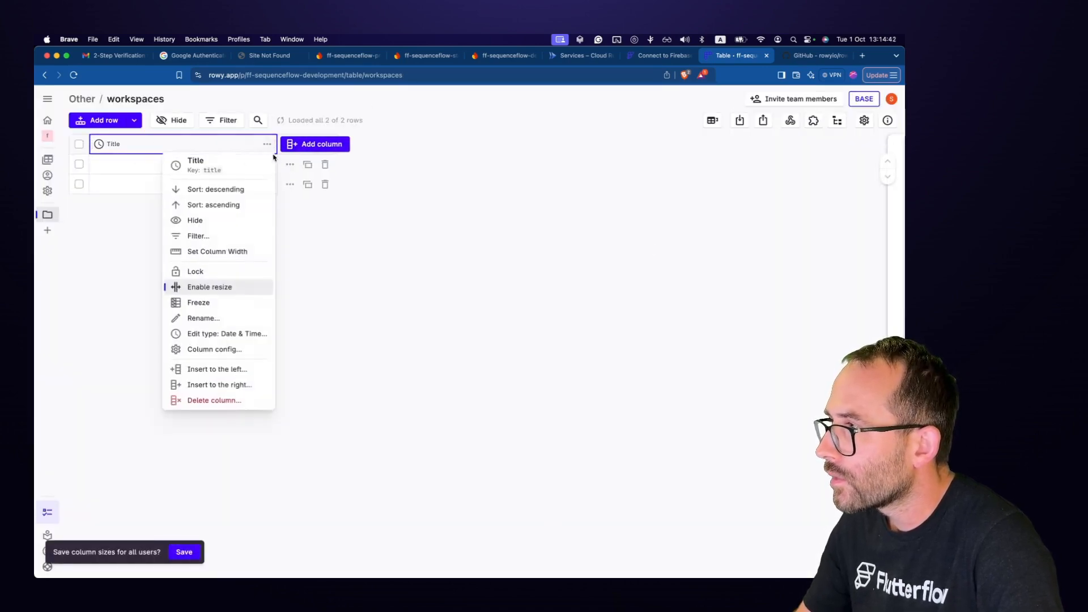
double_click(212, 170)
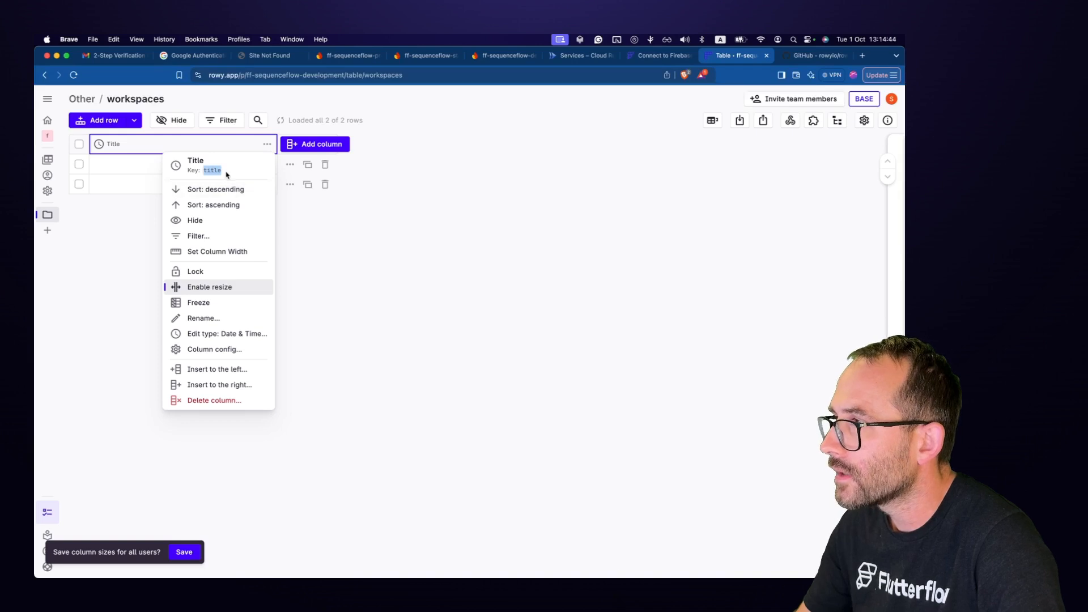
click(221, 318)
click(399, 335)
key(BackSpace)
text(title)
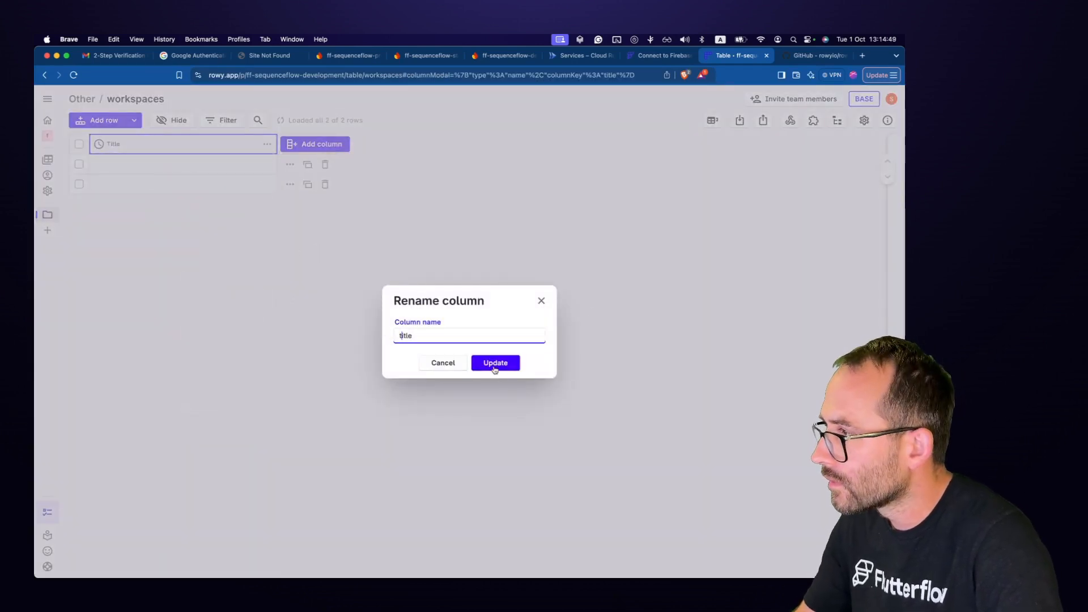
click(494, 364)
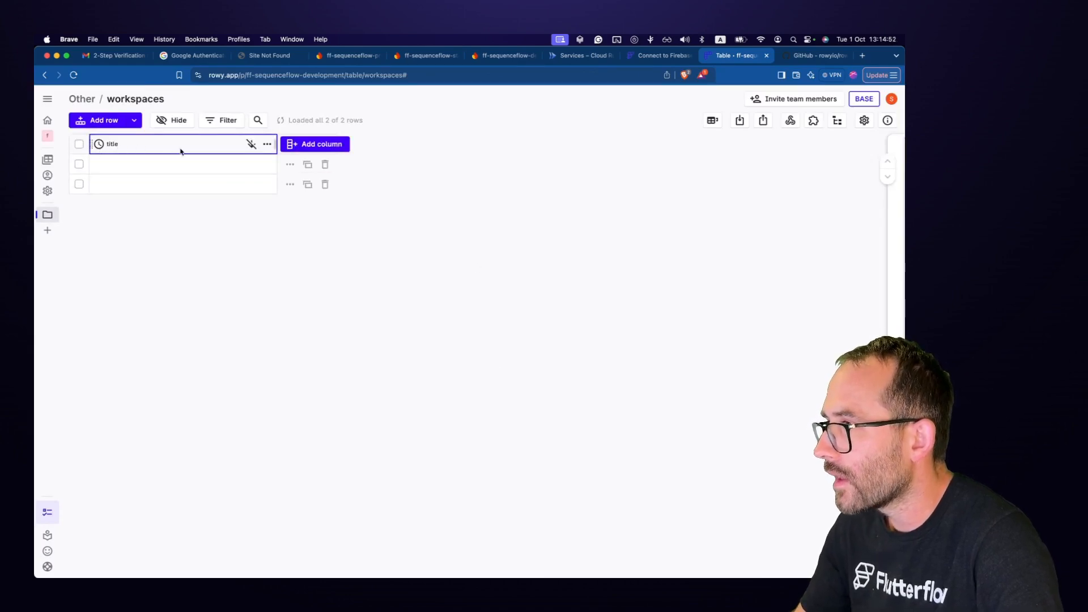
drag(277, 143, 256, 141)
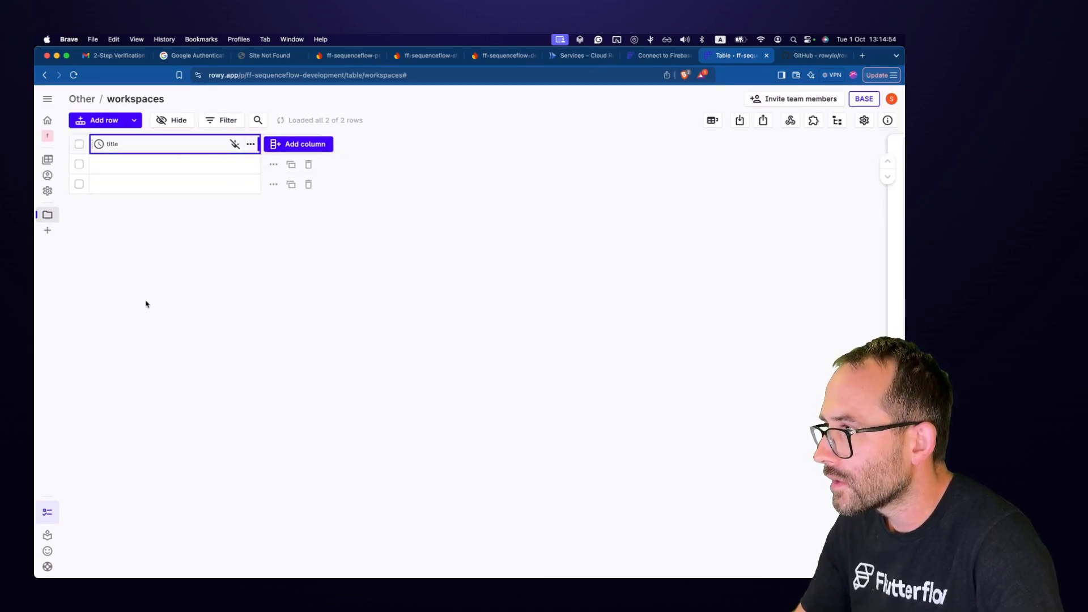
click(187, 558)
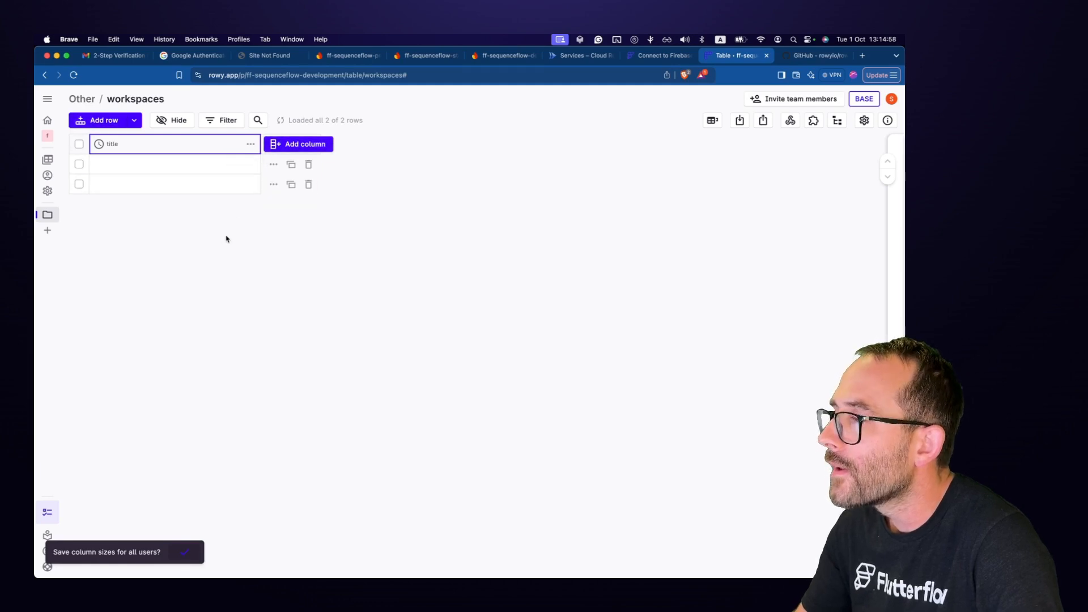
Change the title column's field type to Short Text.
mouse_move(82, 143)
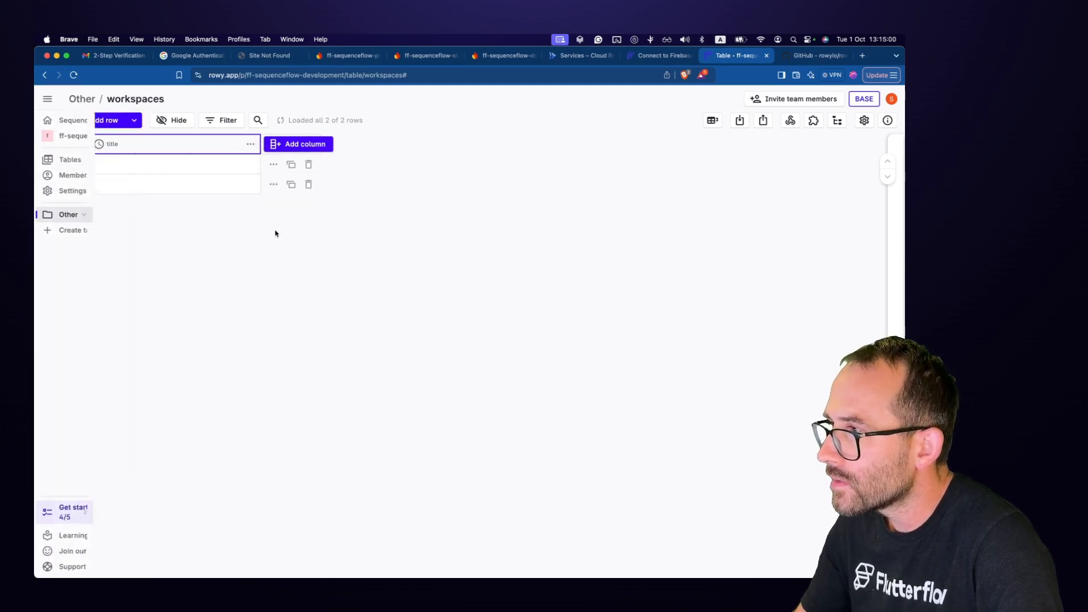
click(250, 144)
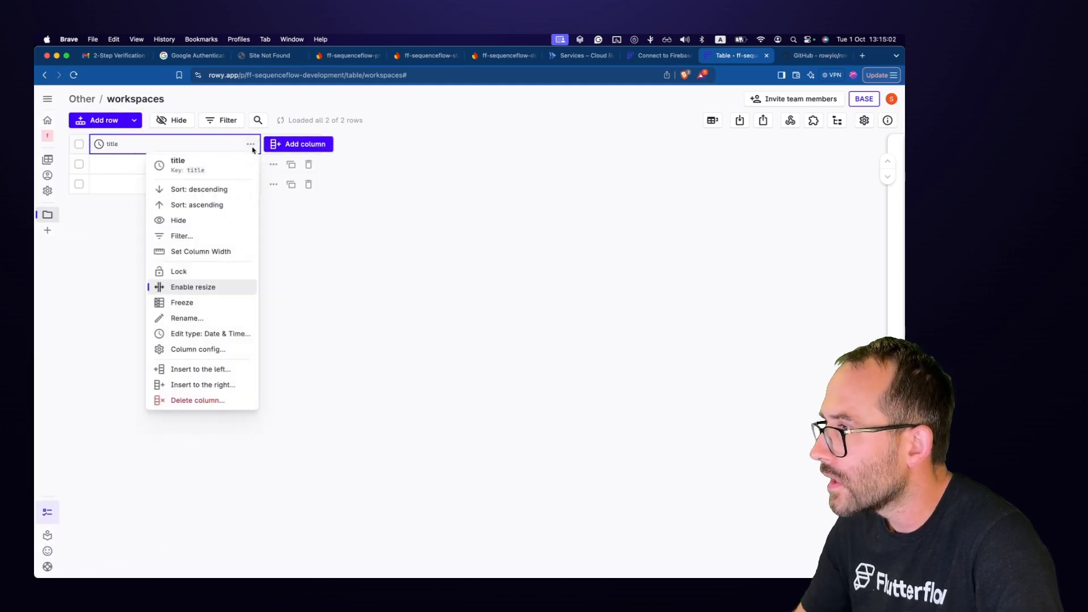
click(212, 335)
click(514, 318)
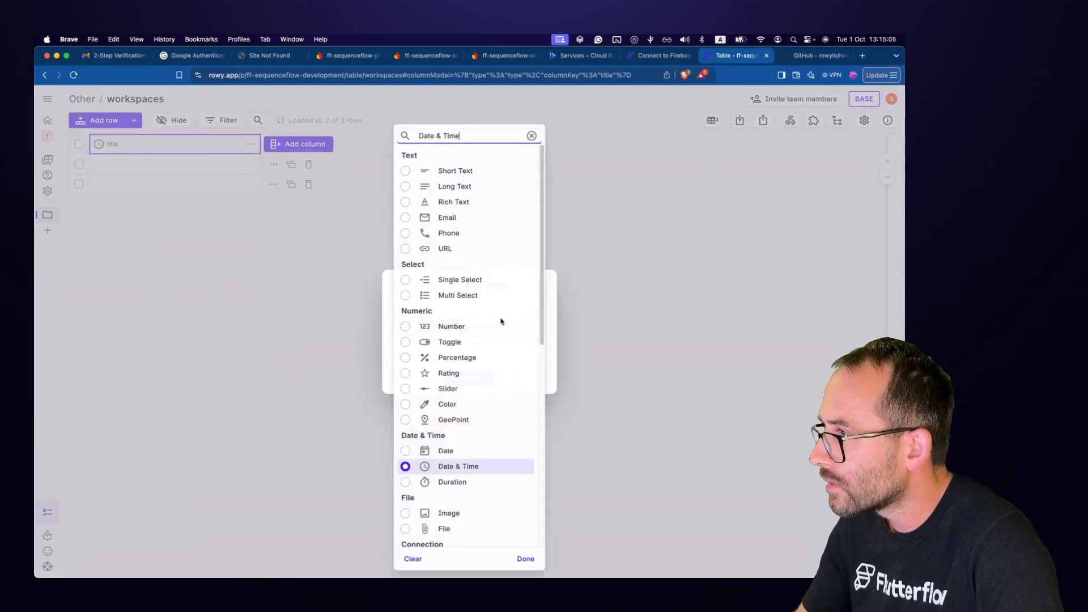
click(457, 170)
click(476, 418)
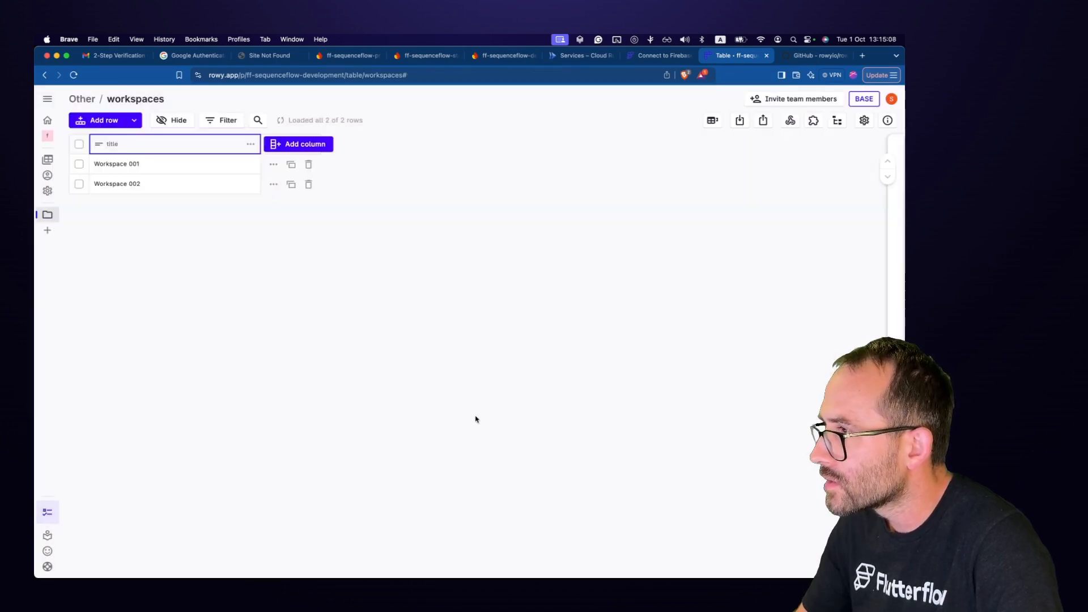
Insert a column of field type ID before the title column, widen it and save the column sizes for all users.
click(251, 144)
click(205, 370)
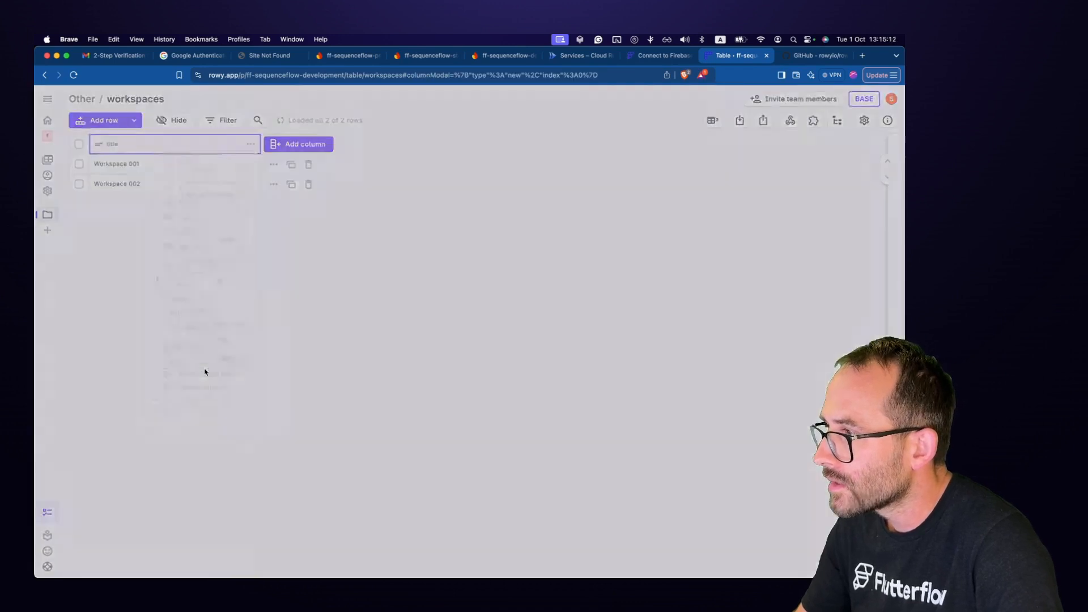
click(460, 392)
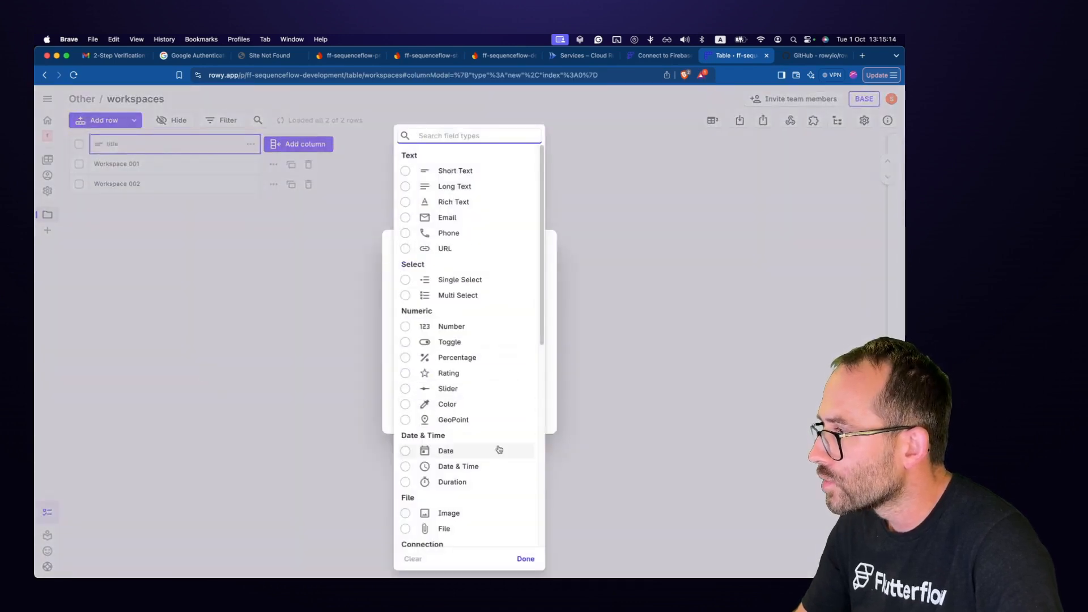
scroll(498, 449, down, 10)
click(463, 537)
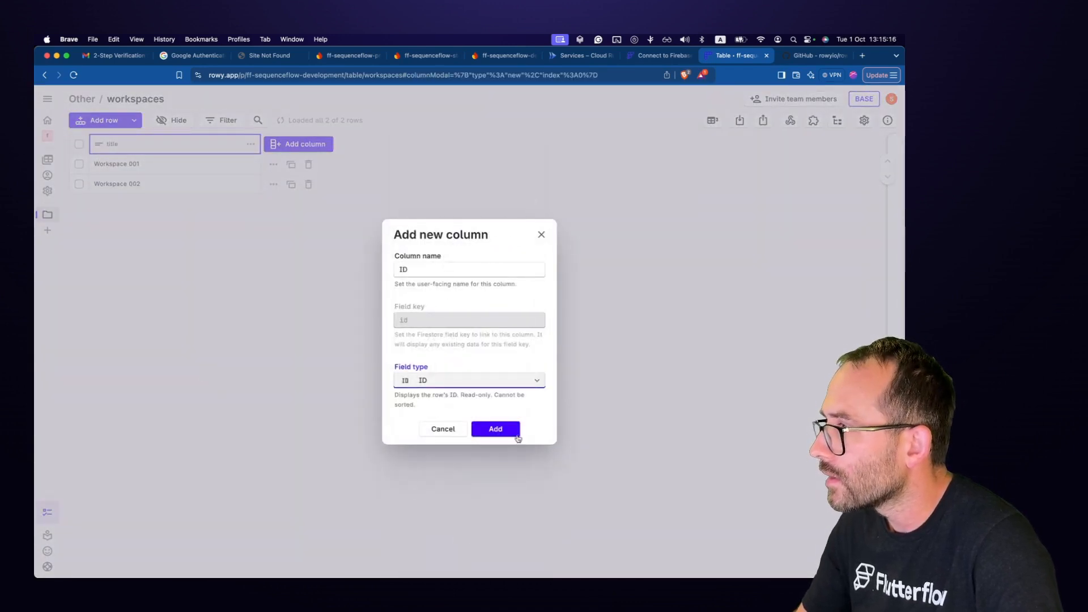
click(498, 428)
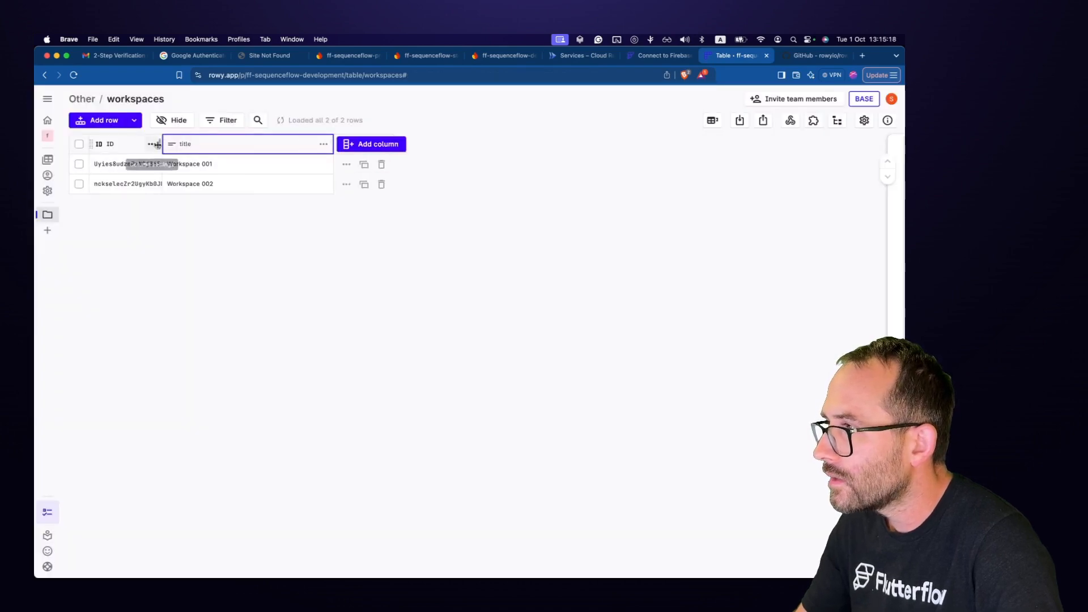
drag(162, 146, 216, 168)
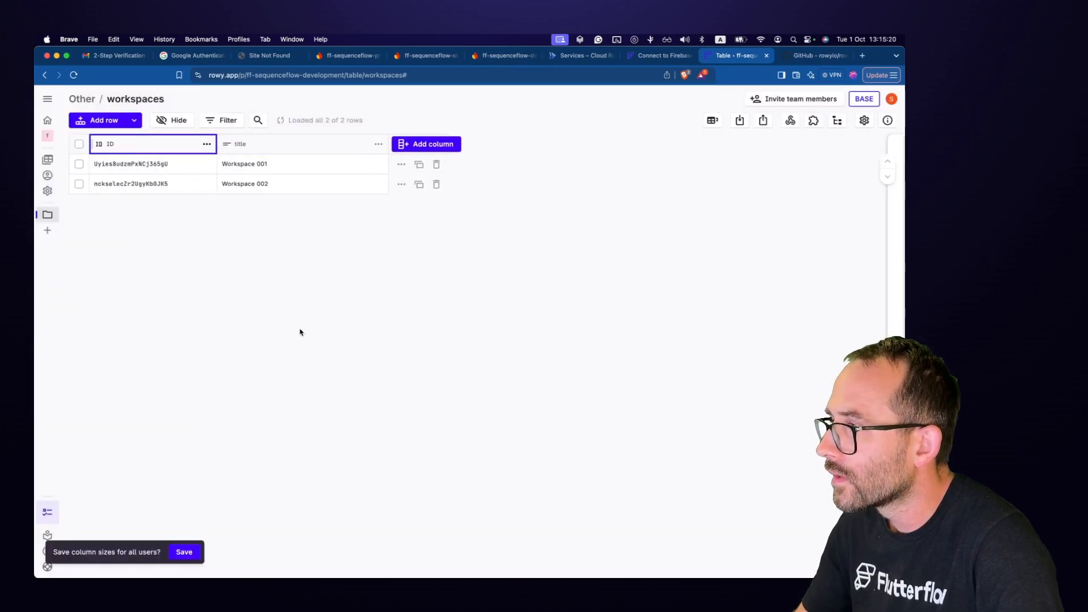
click(184, 551)
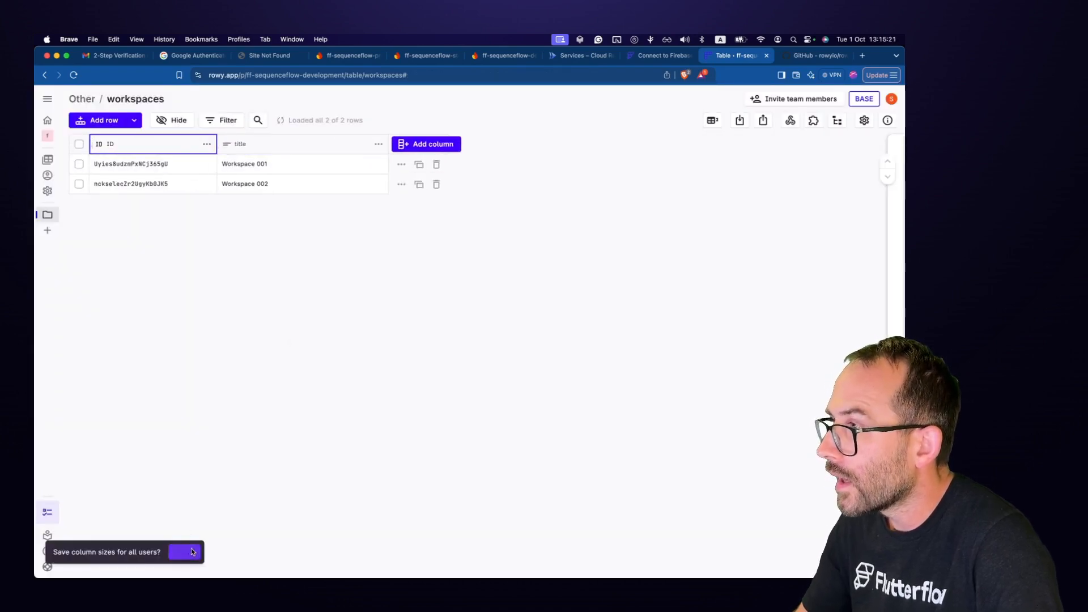
Expand the details of the Workspace 001 row and open its document in the Firestore console.
click(187, 169)
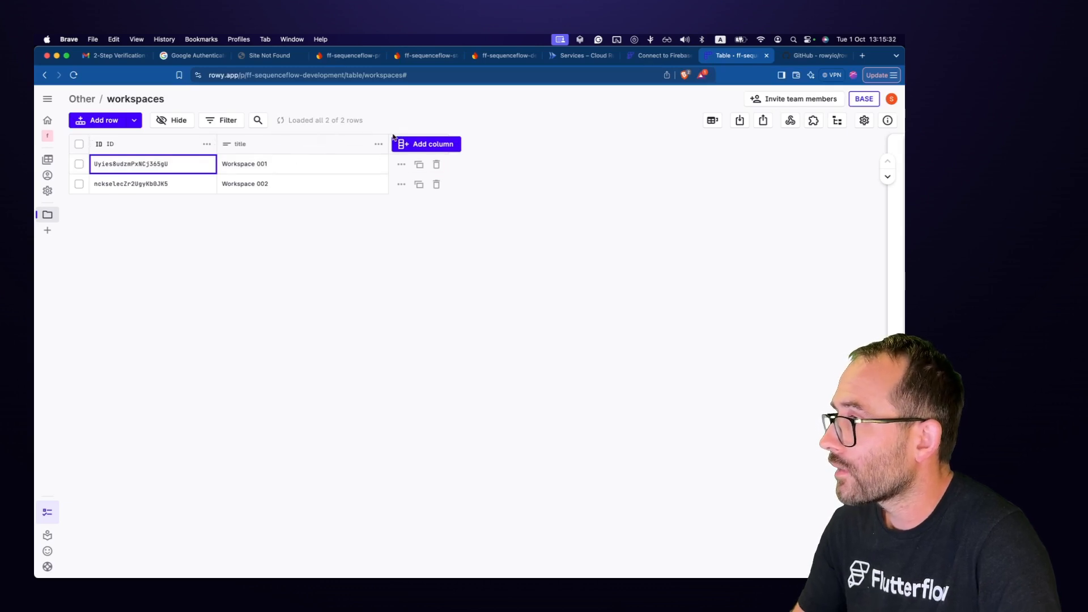
click(308, 164)
click(887, 356)
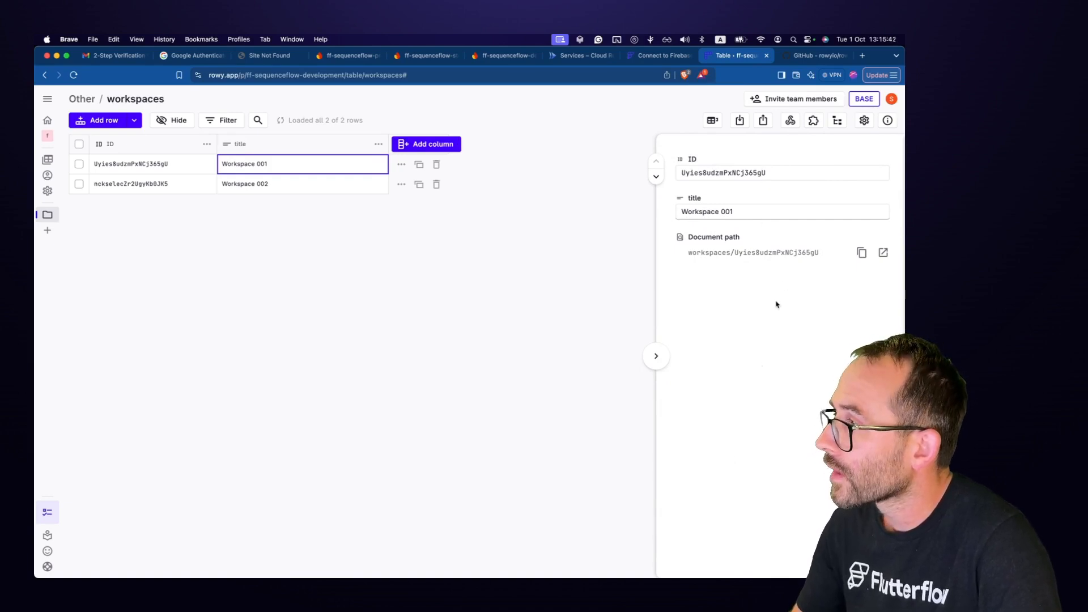
click(884, 252)
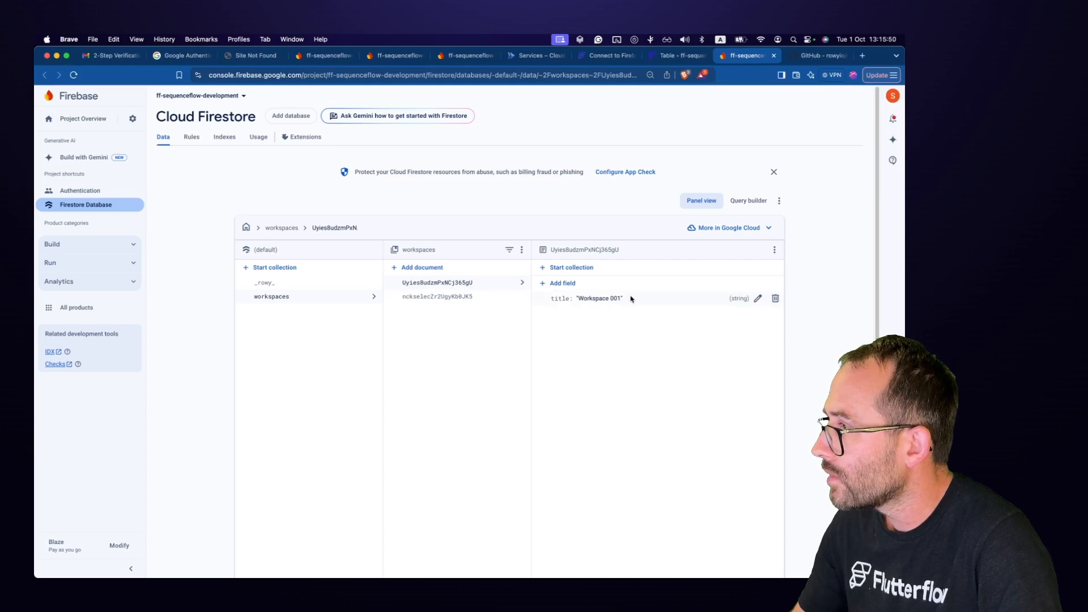
Update the document's title field in Firestore to Workspace 001.1.
click(757, 299)
click(711, 335)
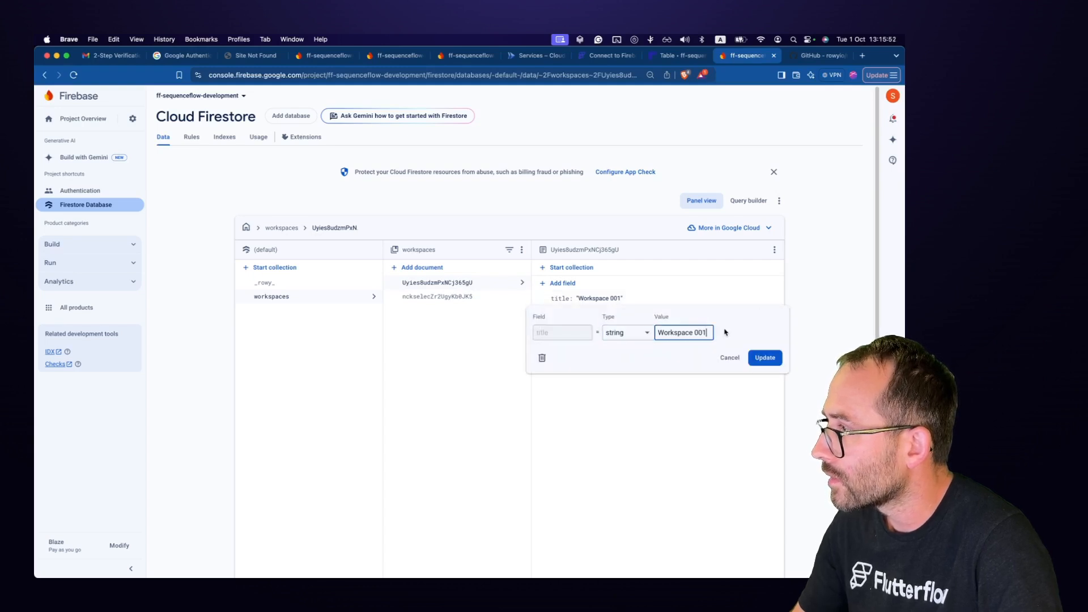
text(.1)
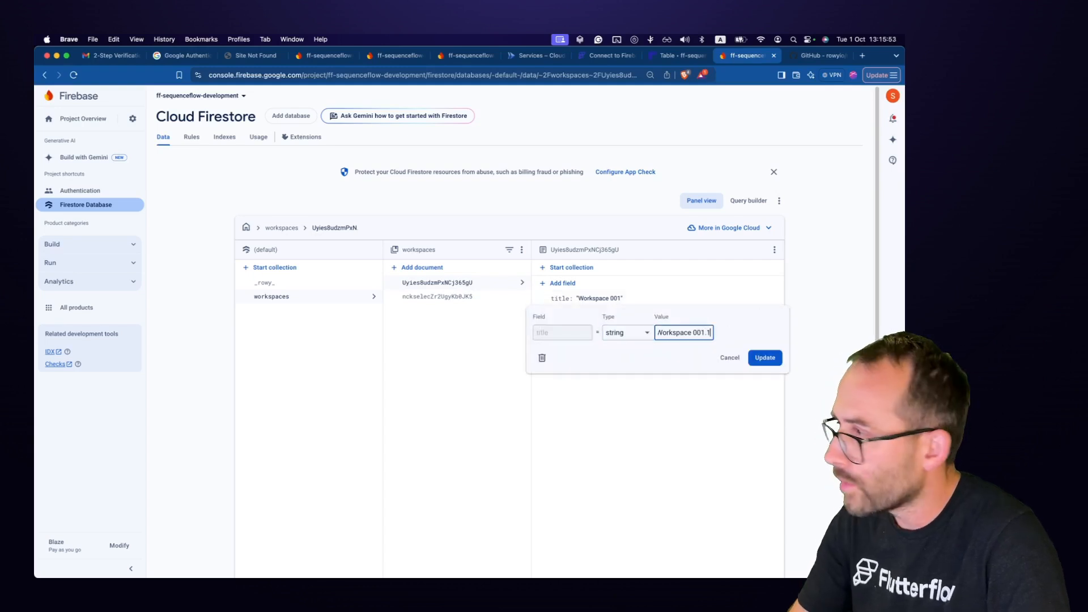
click(765, 357)
Switch to Rowy, set the first workspace's title to Workspace 001.1.1, and check the change in Firestore.
click(673, 55)
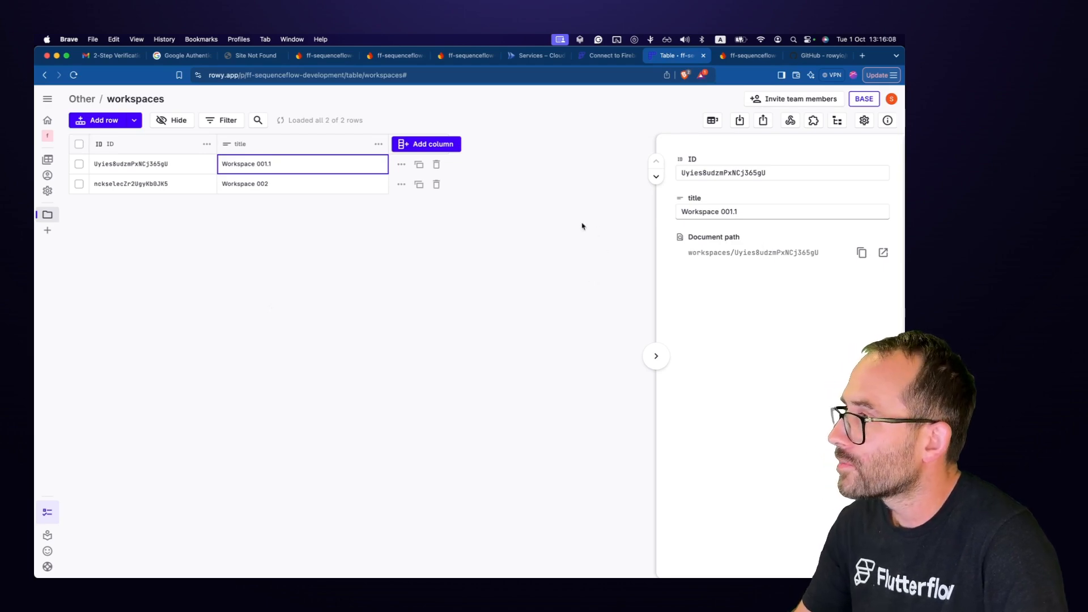
click(745, 207)
text(.1)
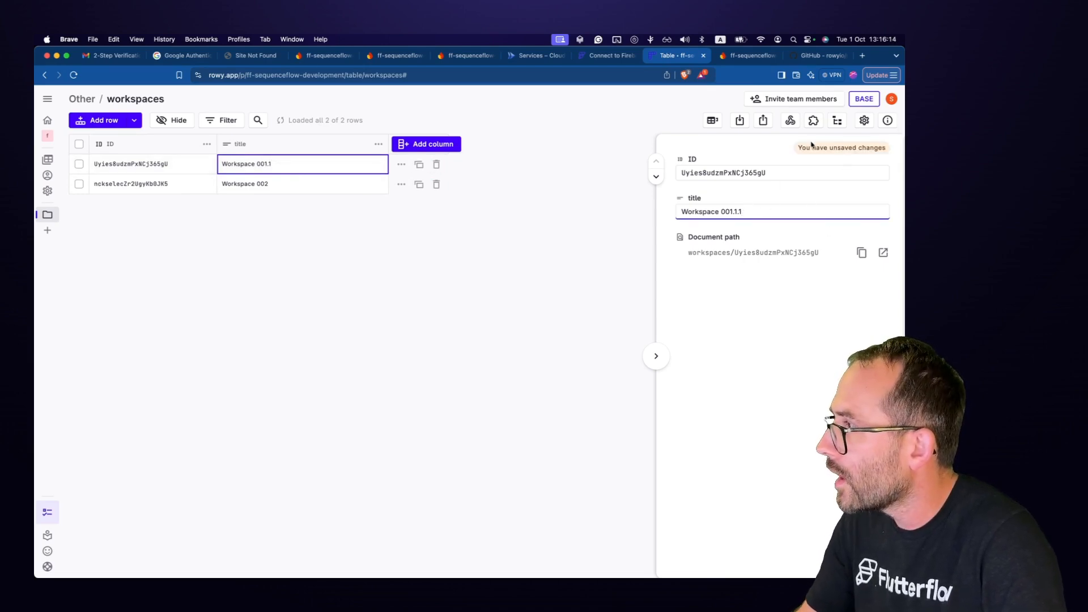
click(790, 267)
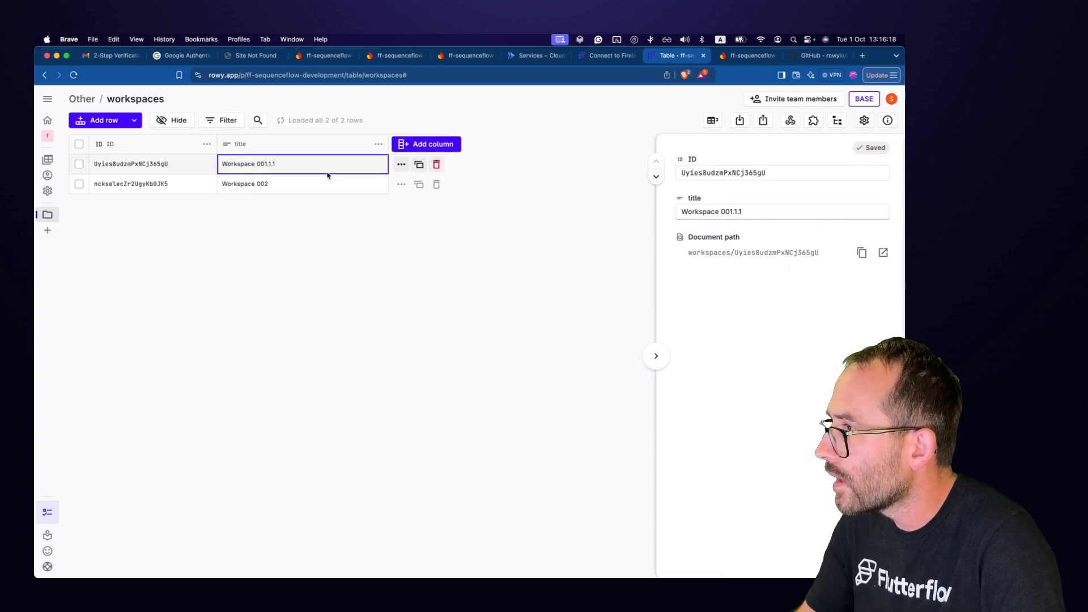
click(747, 57)
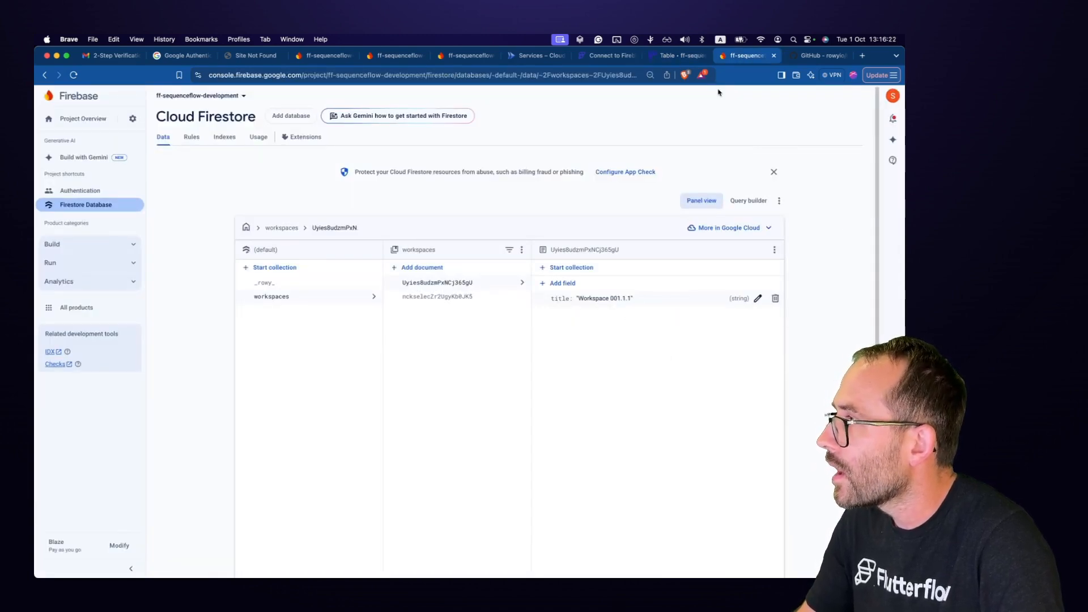
click(676, 55)
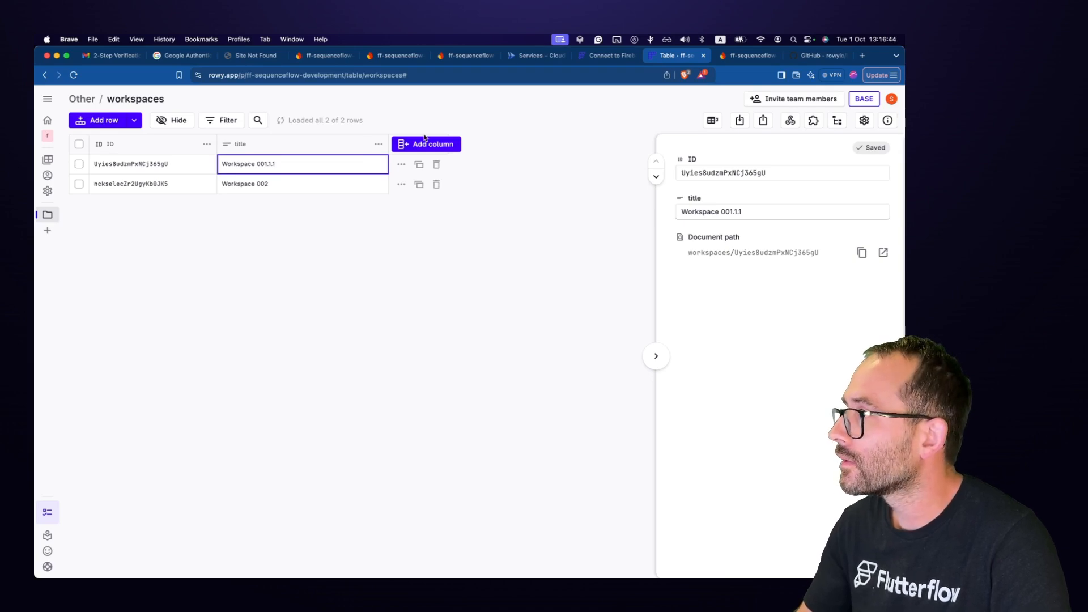
Search the web for firefoo in a new browser tab.
click(863, 56)
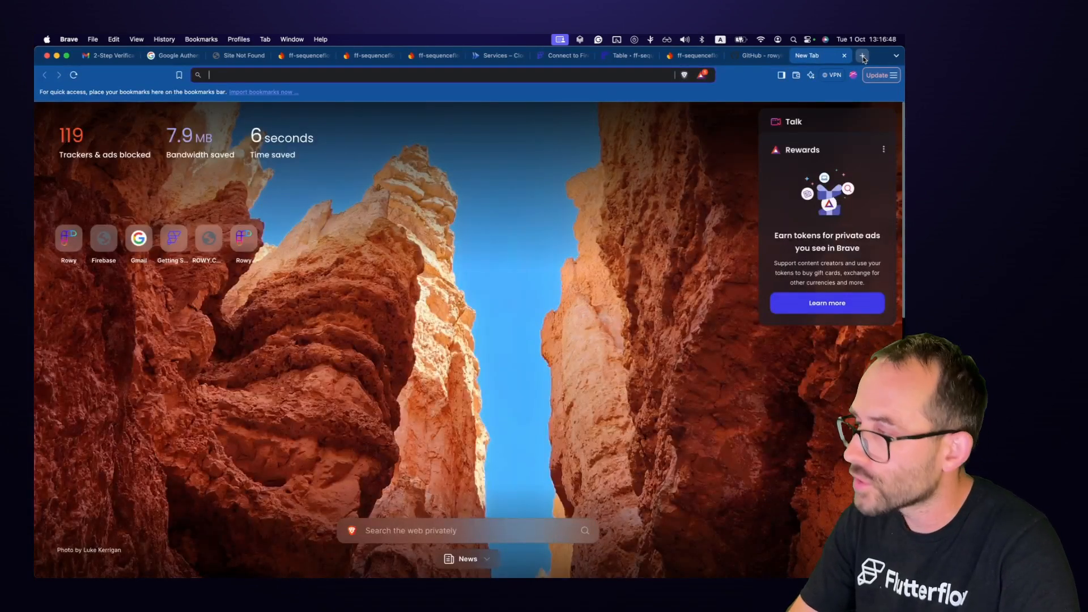
text(fire)
key(BackSpace)
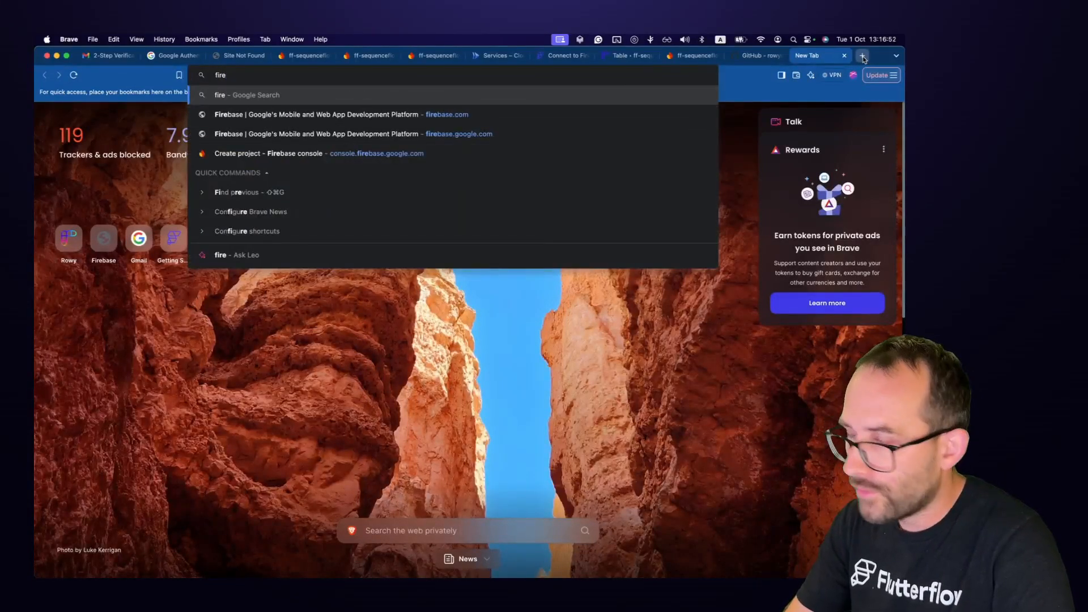
text(f)
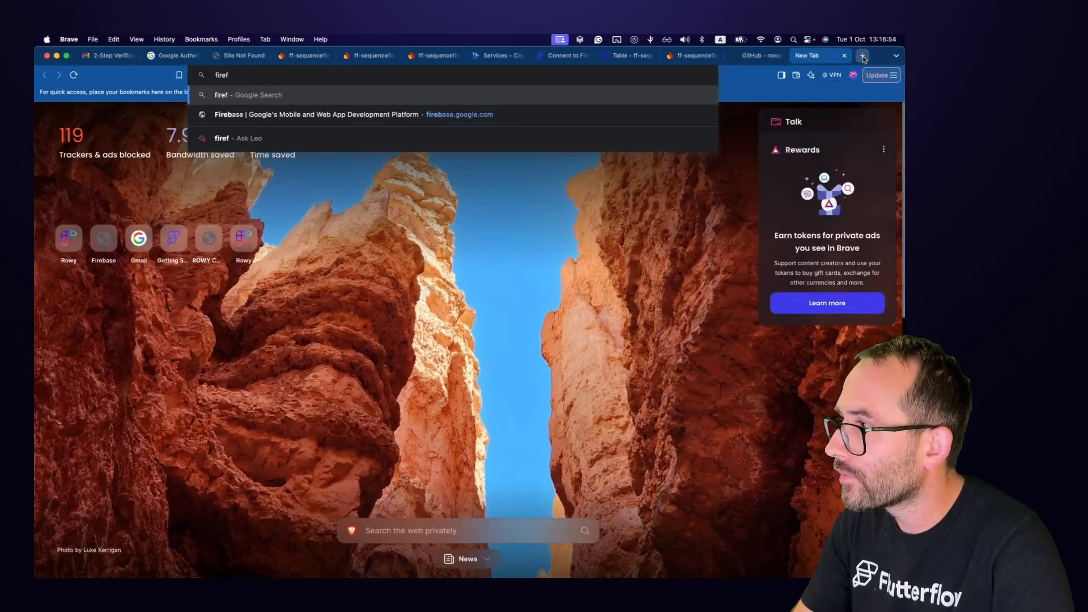
text(oo)
key(Return)
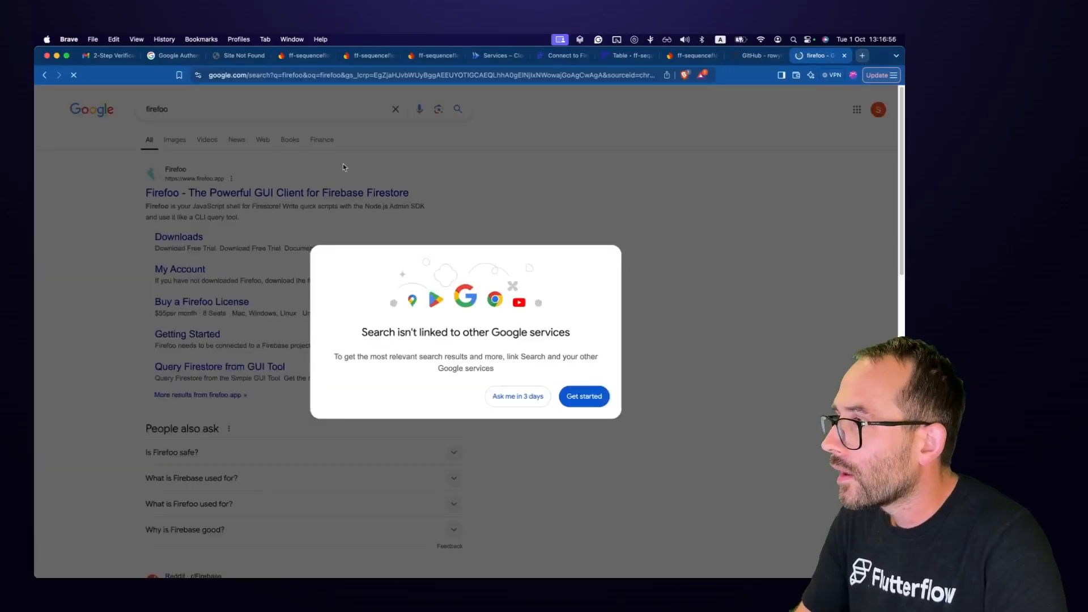
Review Google's consent request and agree to link Search with the other Google services.
click(581, 396)
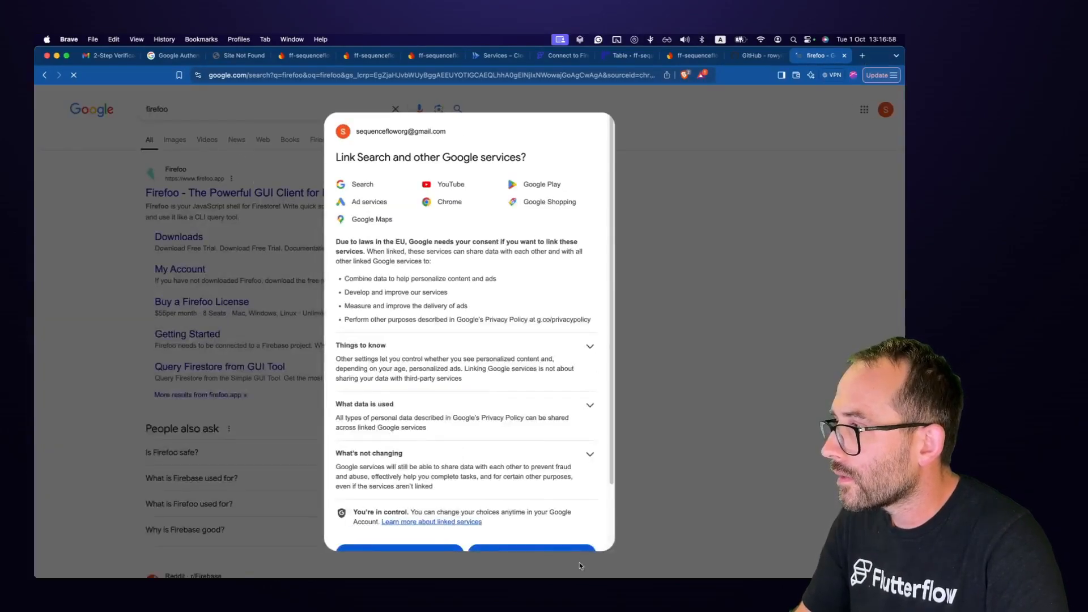
scroll(519, 513, down, 3)
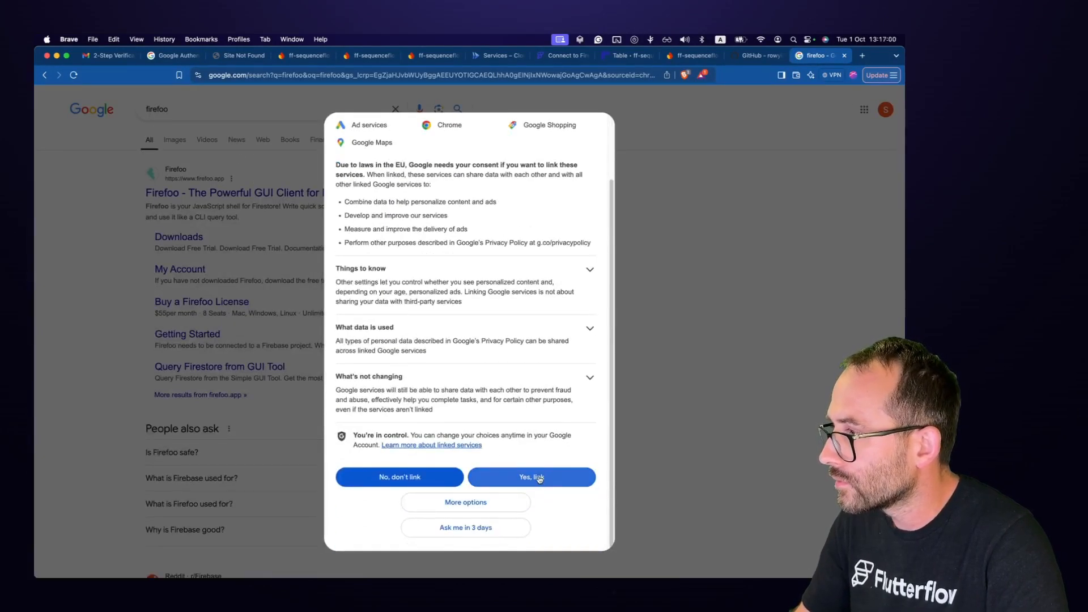
click(536, 478)
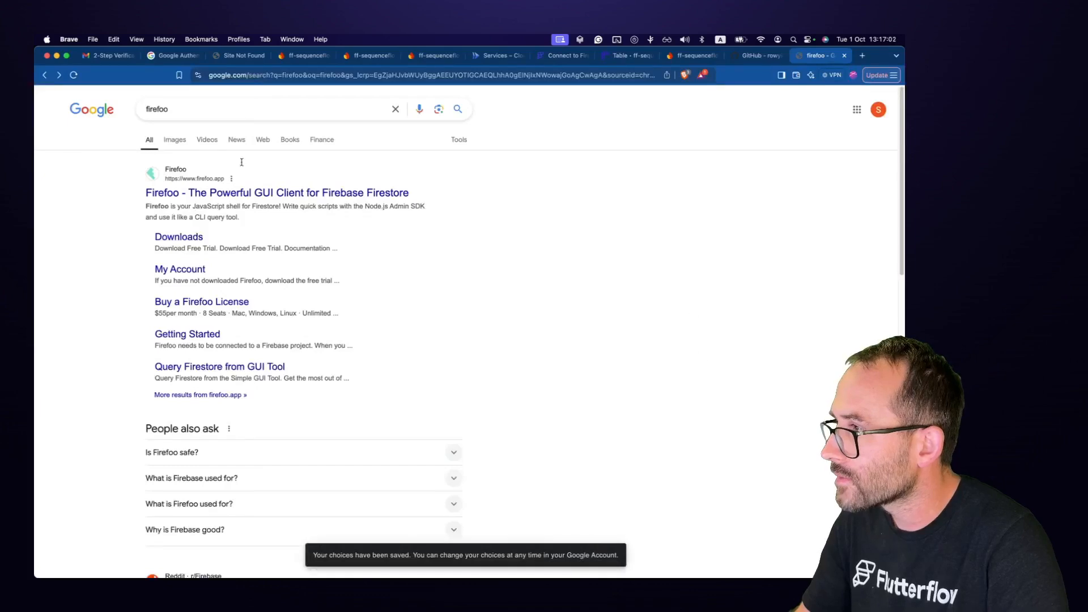
Open the Firefoo website from the search results and look through its home page.
click(242, 196)
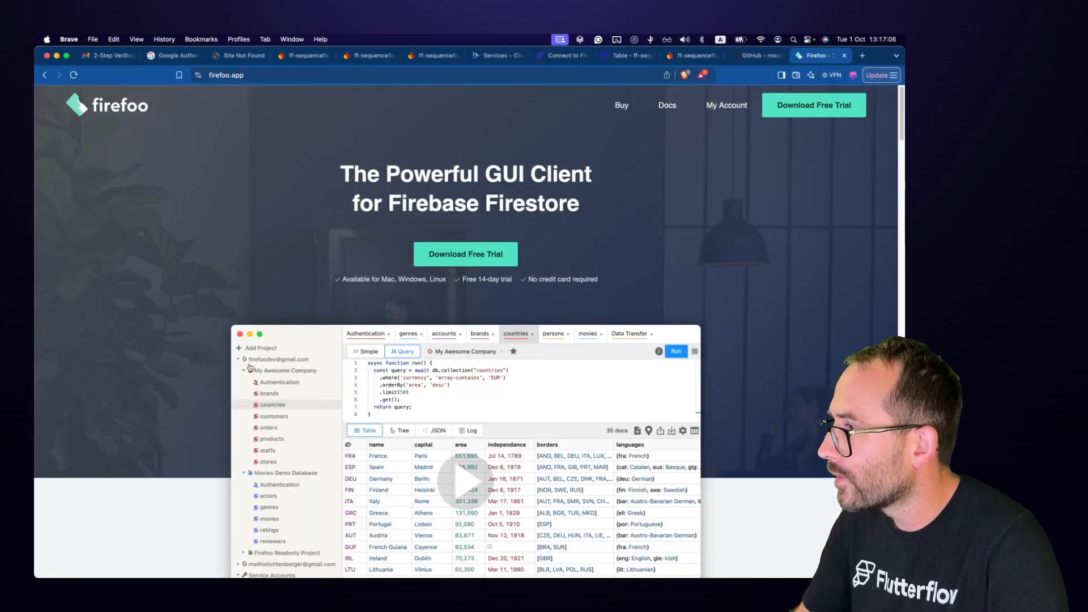
scroll(400, 425, down, 3)
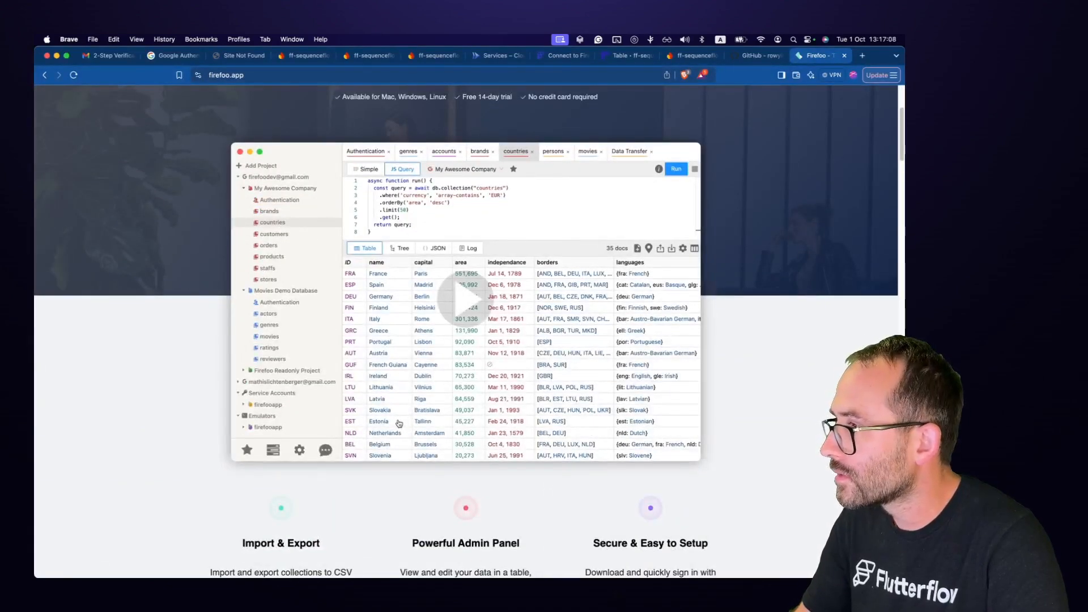
scroll(400, 425, up, 3)
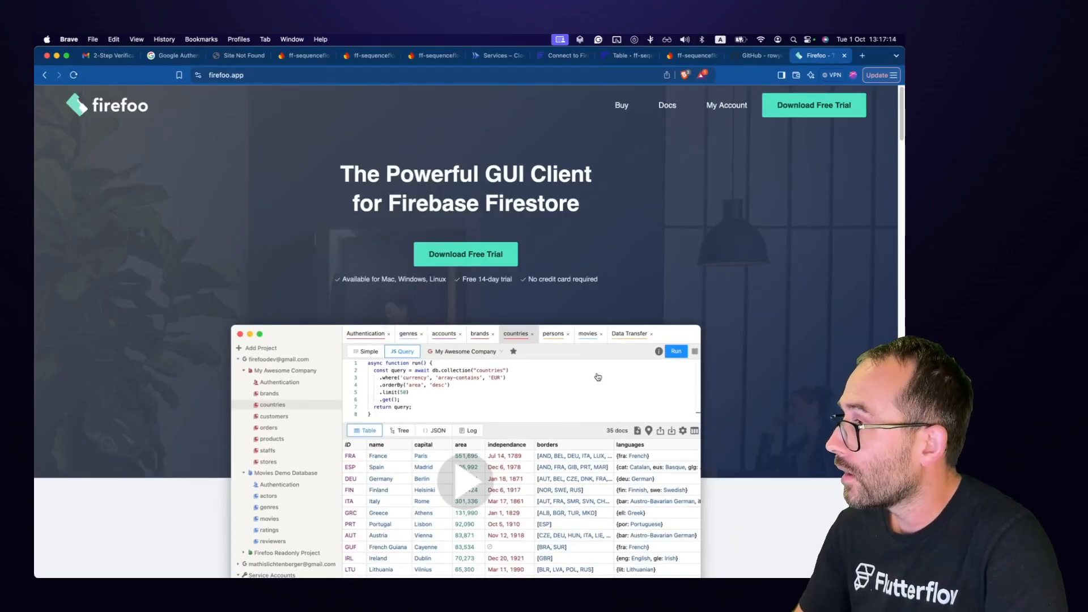
scroll(594, 378, down, 3)
scroll(595, 378, up, 3)
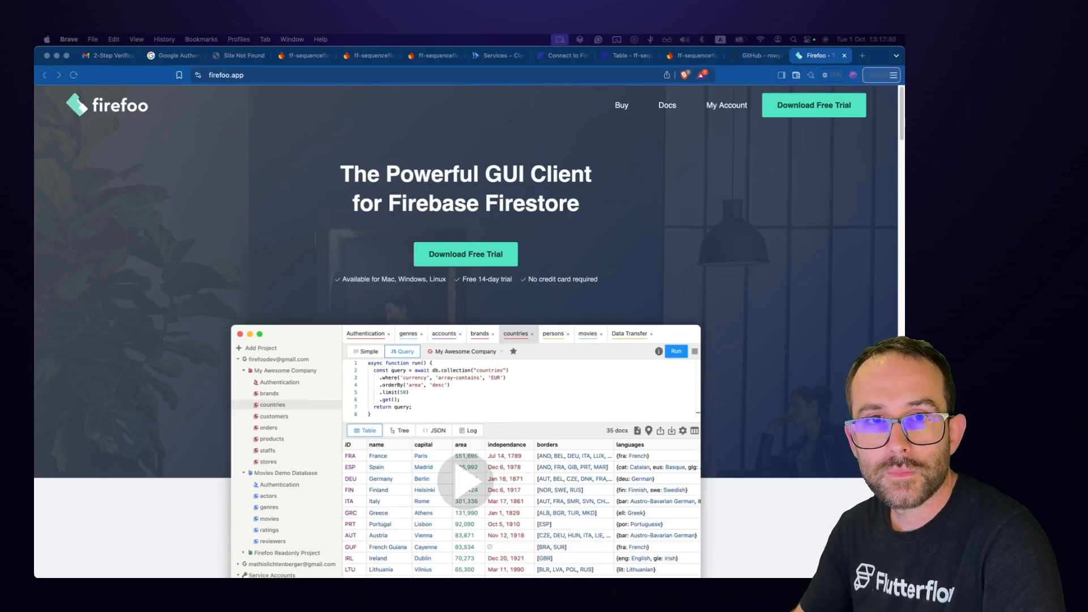
Switch to the Firefoo app and expand the ff-sequenceflow-development, ff-sequenceflow-staging and ff-sequenceflow-production projects.
drag(34, 165, 337, 35)
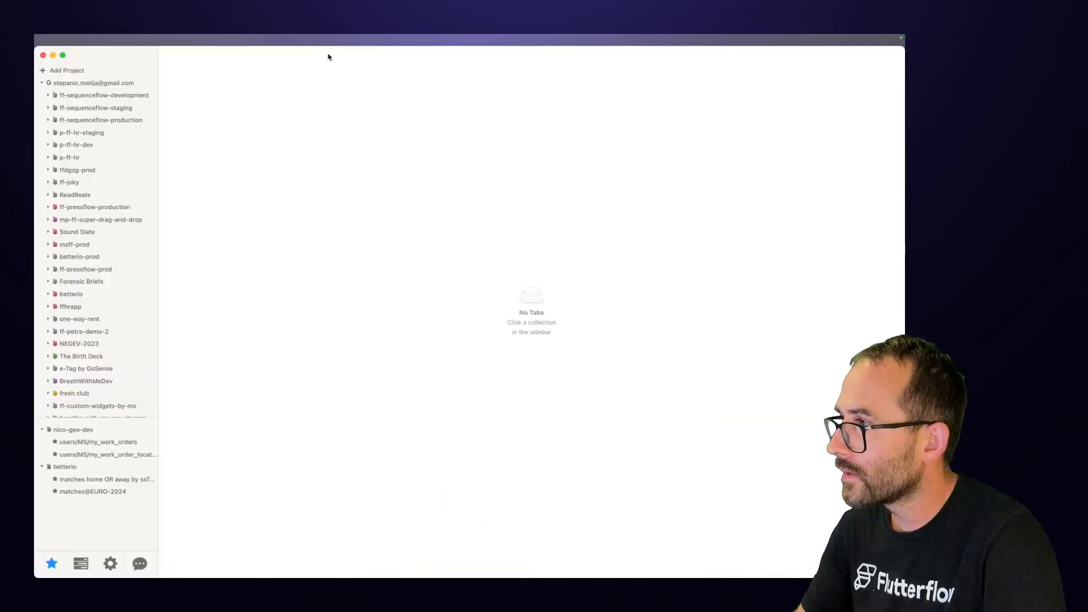
scroll(105, 306, down, 10)
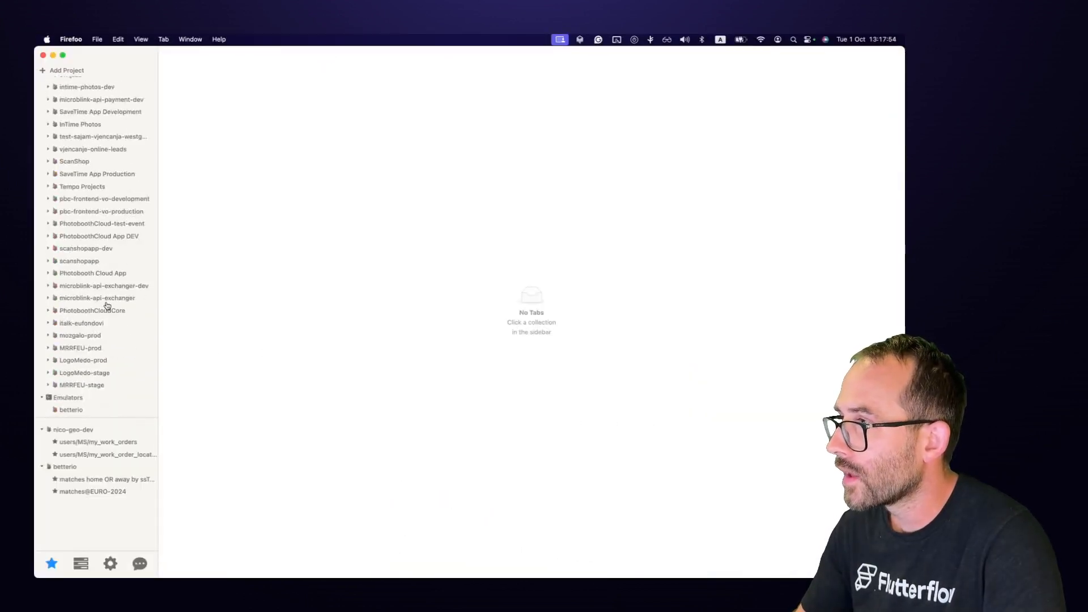
scroll(123, 238, up, 15)
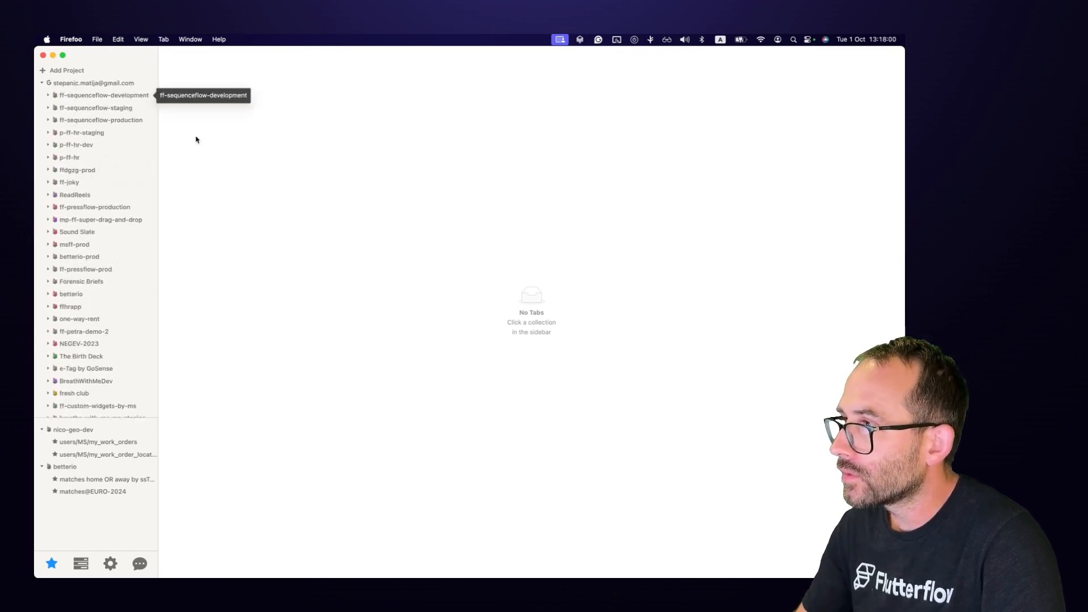
click(47, 95)
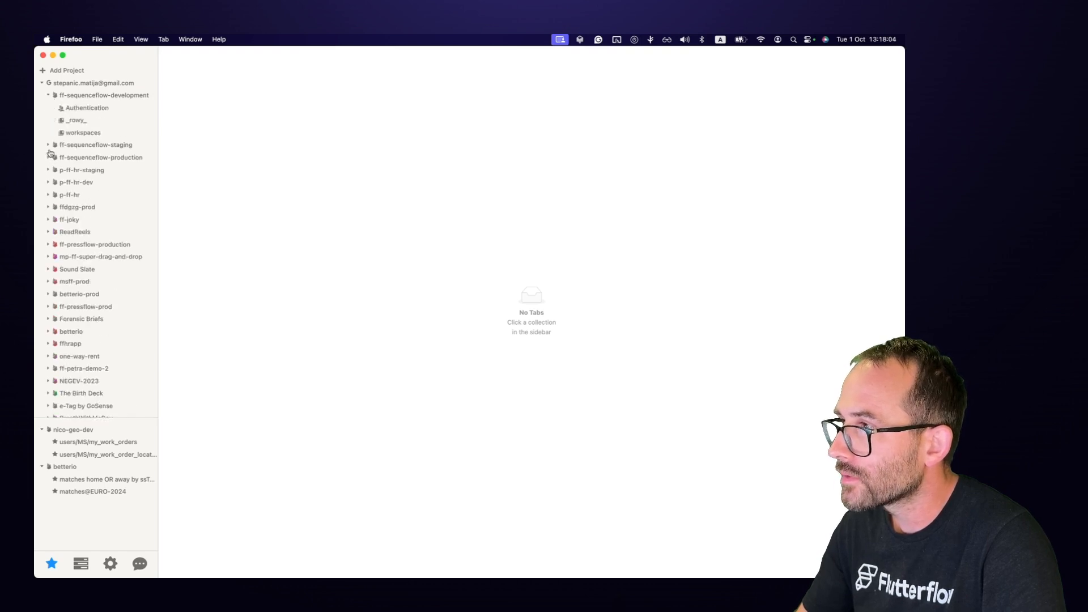
click(48, 146)
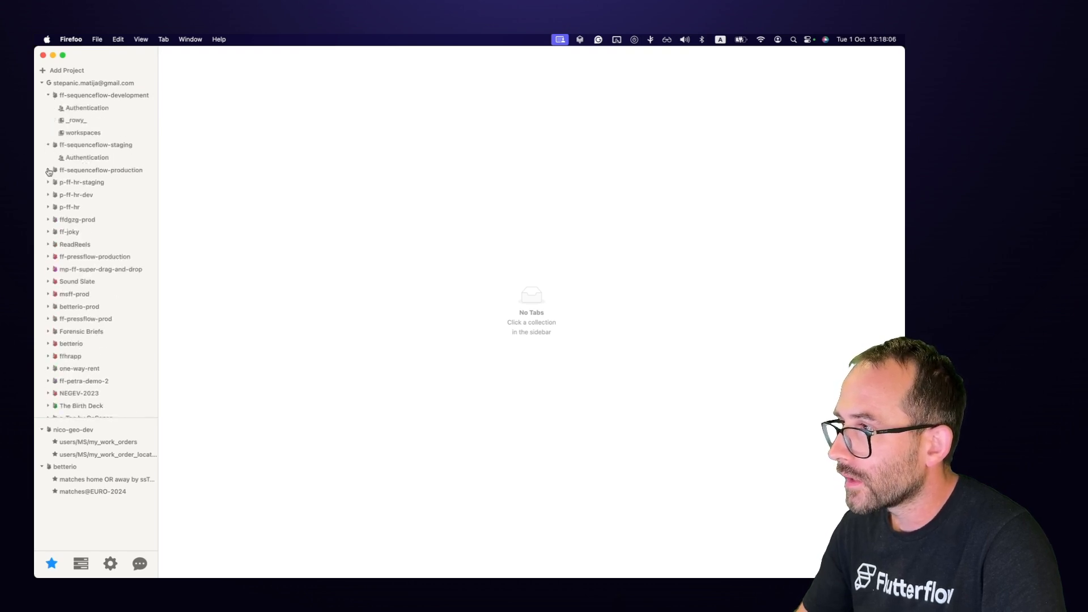
click(48, 170)
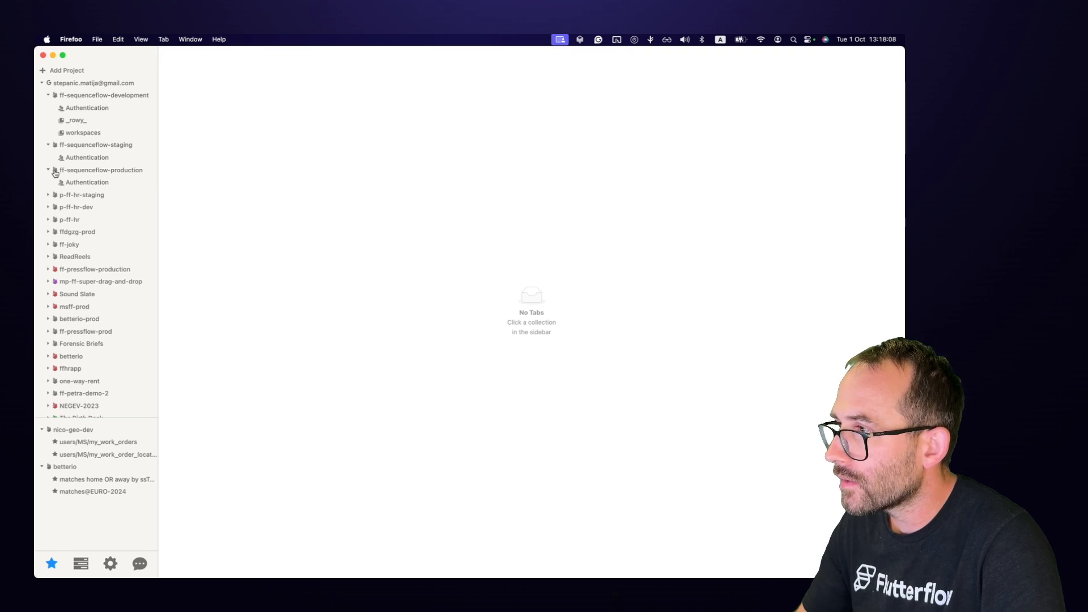
Set the project colour of ff-sequenceflow-production to red and of ff-sequenceflow-staging to blue.
right_click(96, 173)
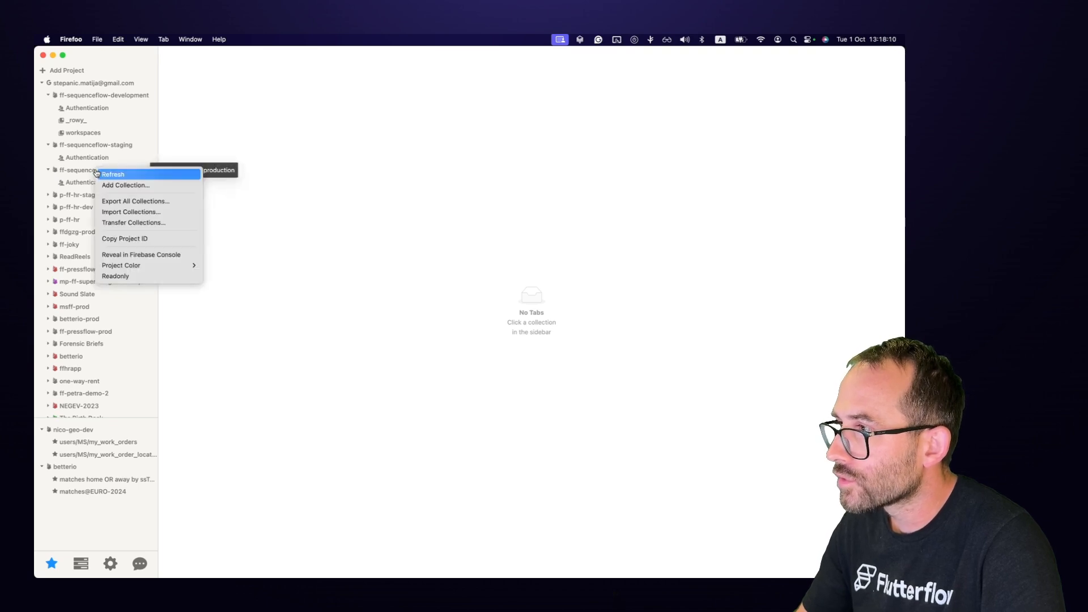
mouse_move(183, 271)
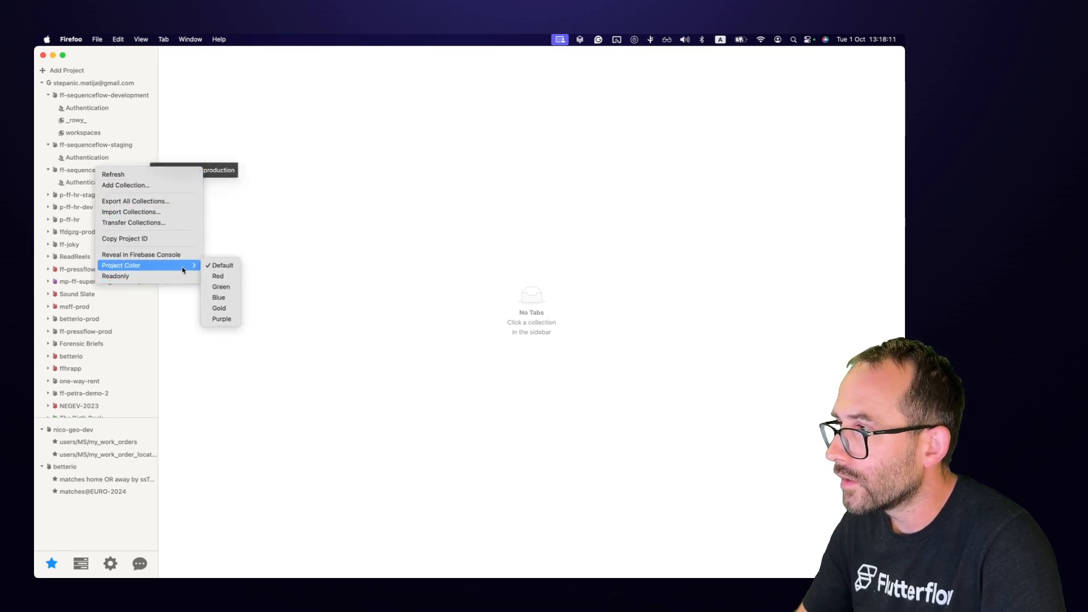
click(220, 277)
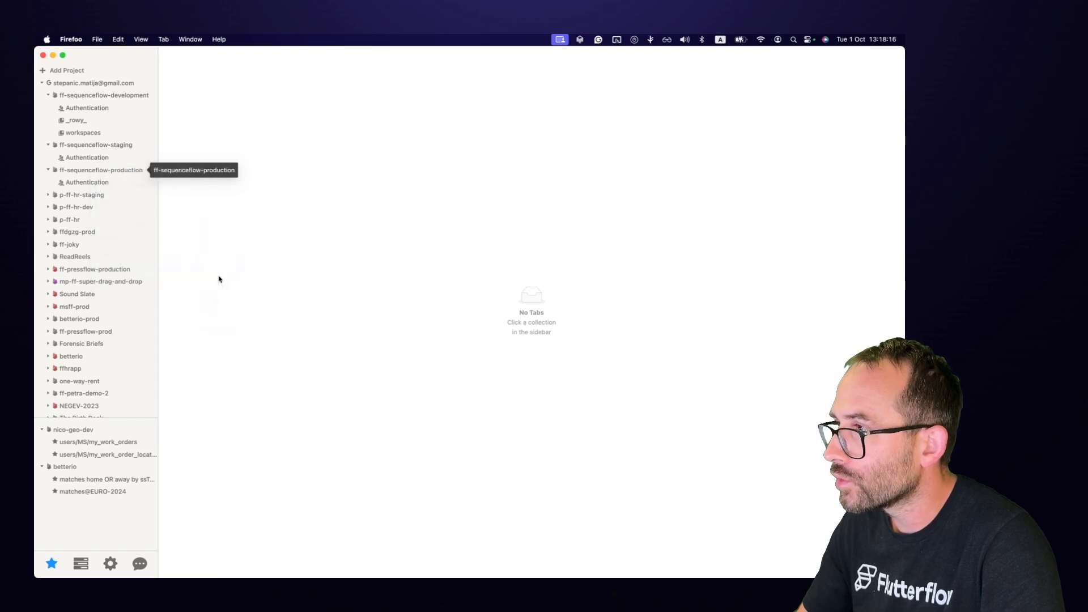
right_click(97, 146)
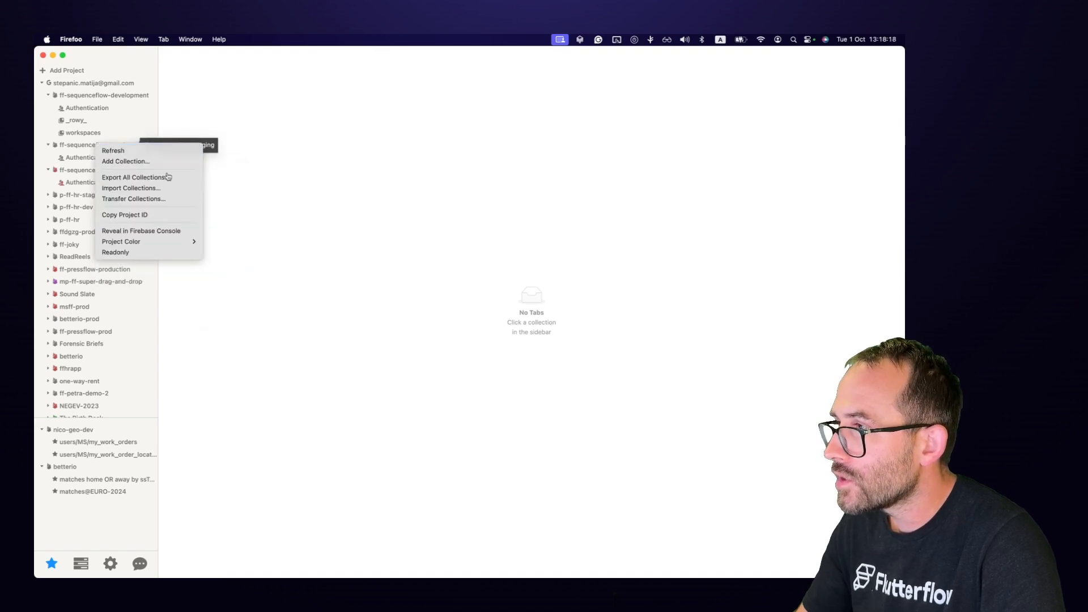
mouse_move(191, 247)
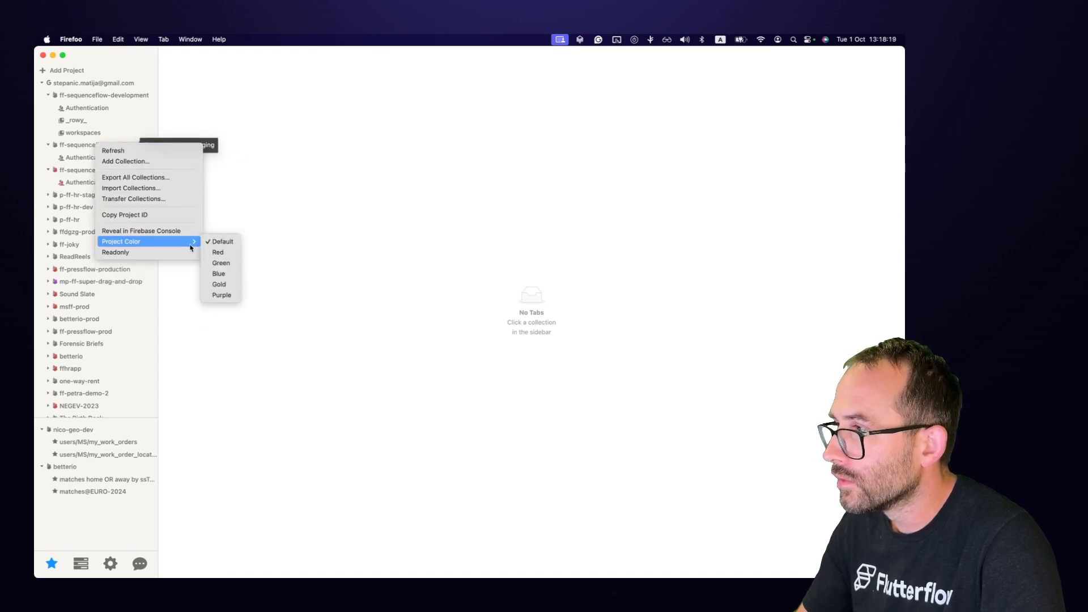
click(230, 275)
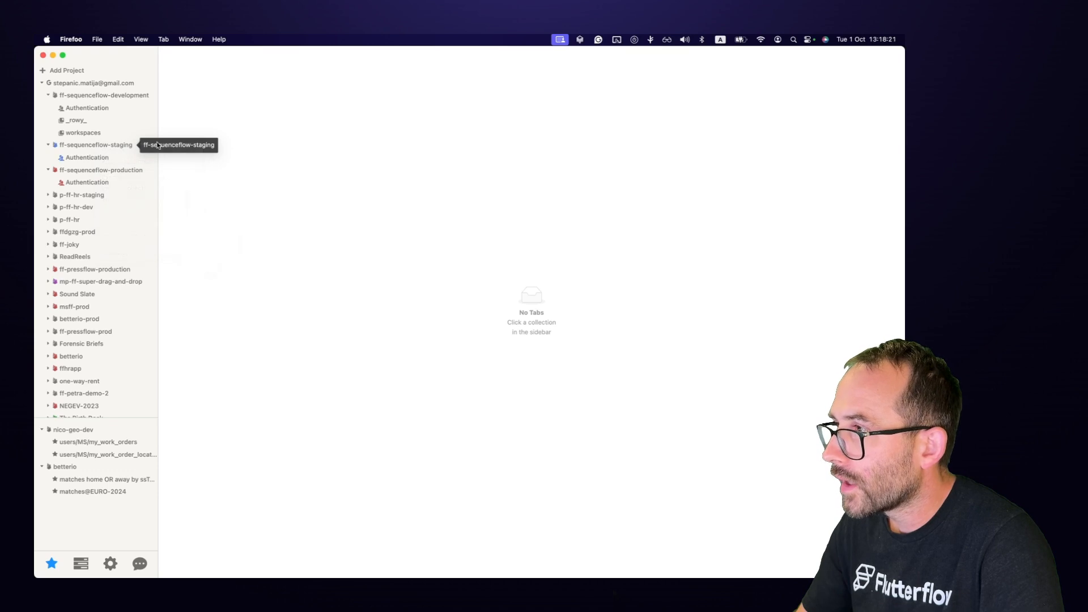
Set the project colour of ff-sequenceflow-development to green.
right_click(112, 98)
mouse_move(208, 196)
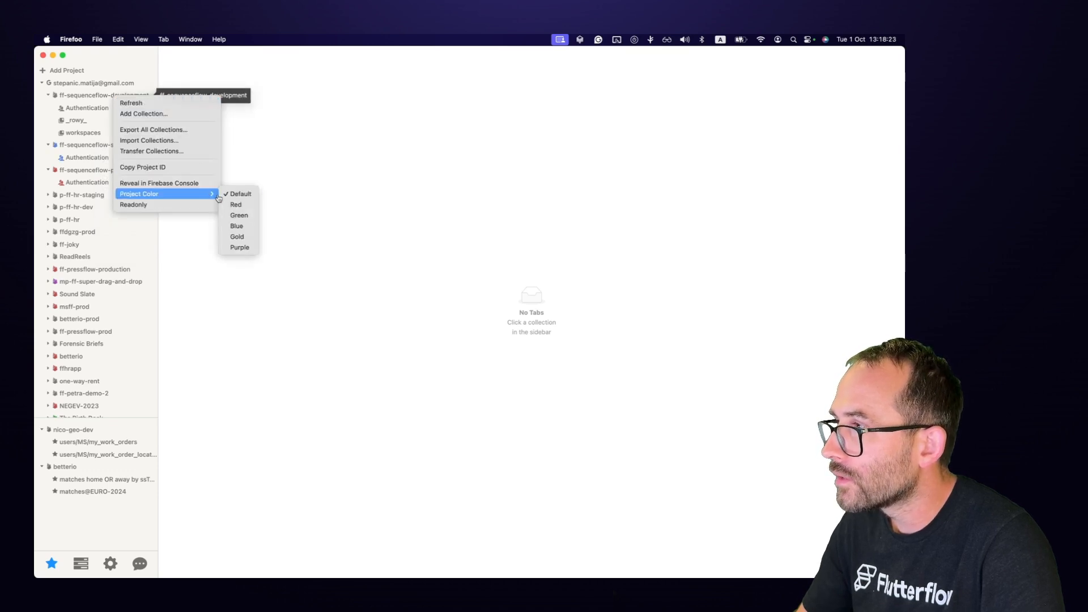
click(249, 219)
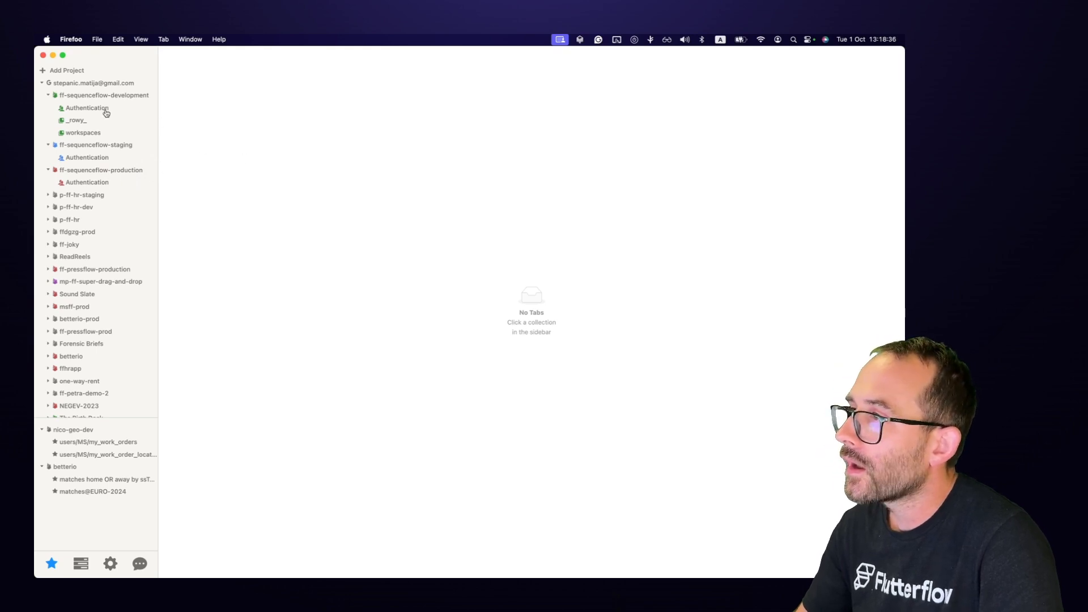
Open the workspaces collection of ff-sequenceflow-development and select the title of the Workspace 001.1.1 document.
right_click(92, 133)
click(134, 139)
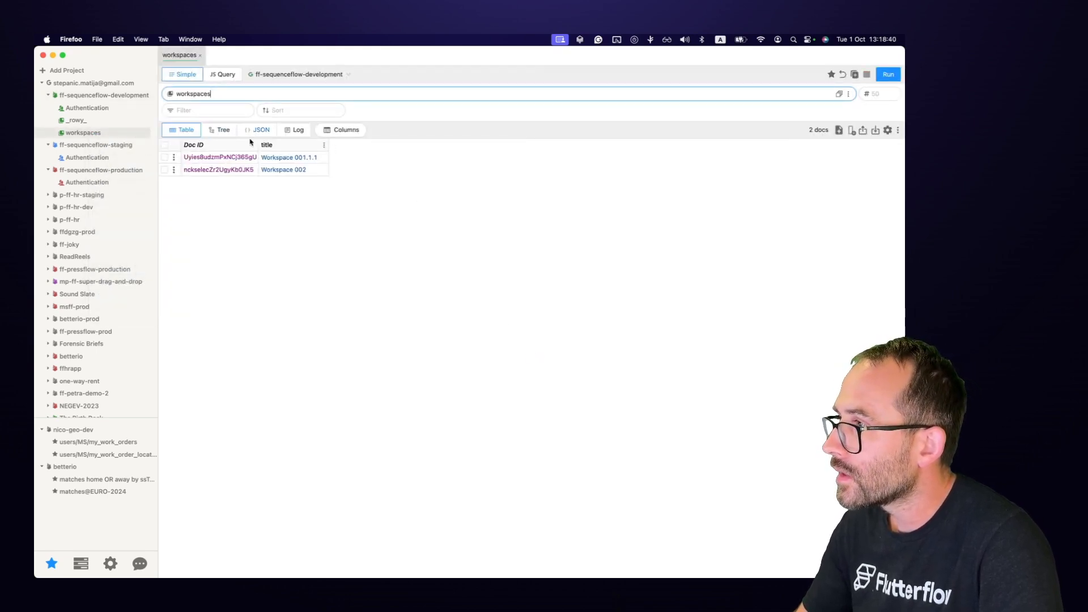
click(319, 159)
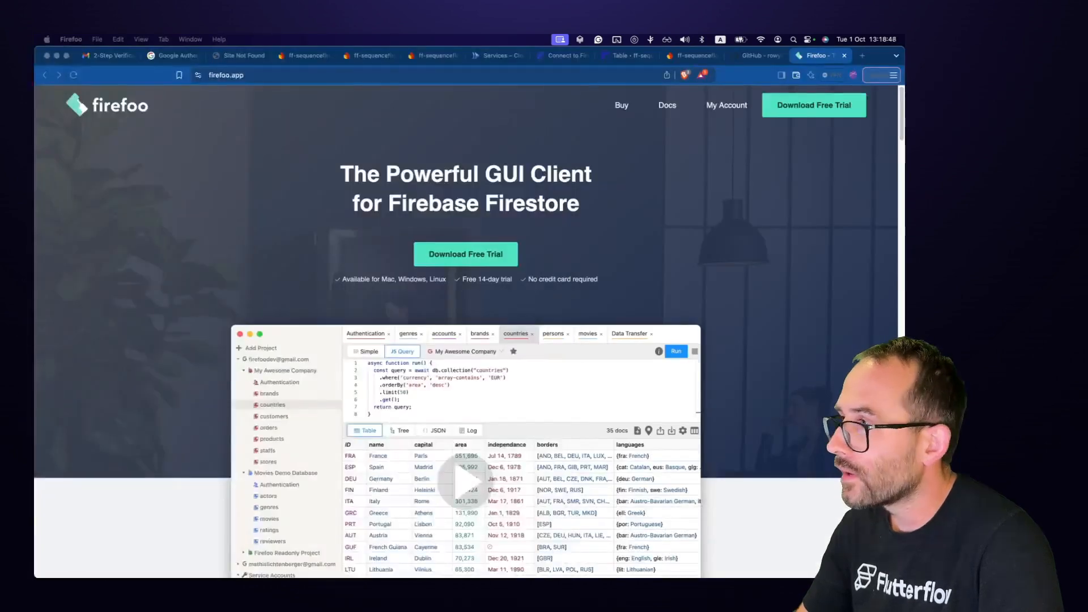
Switch to the Brave browser, close the Firefoo website and return to the Cloud Firestore data of ff-sequenceflow-development.
click(826, 61)
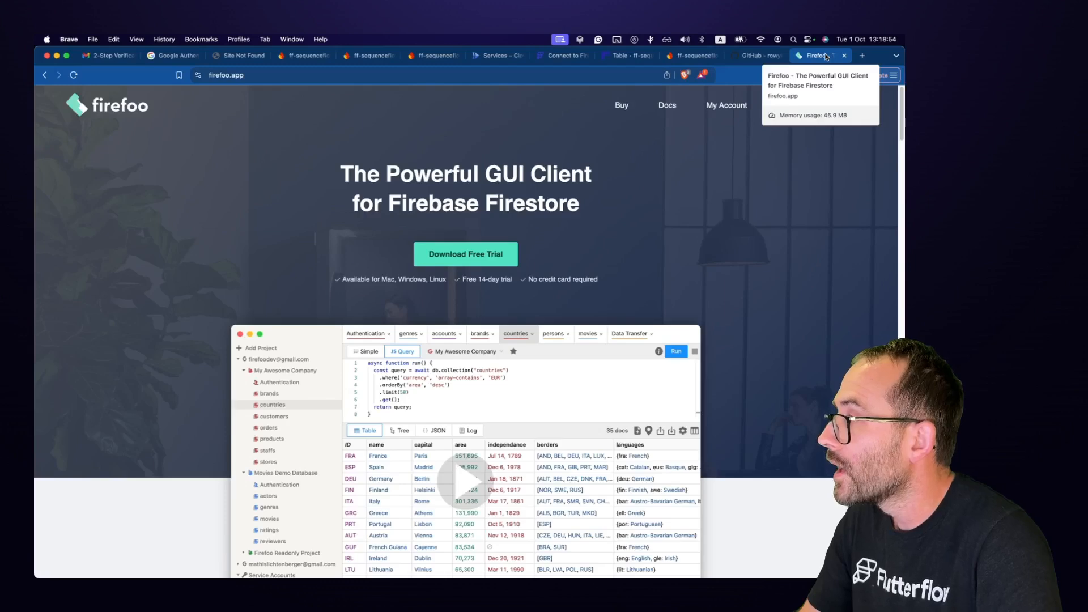
click(844, 56)
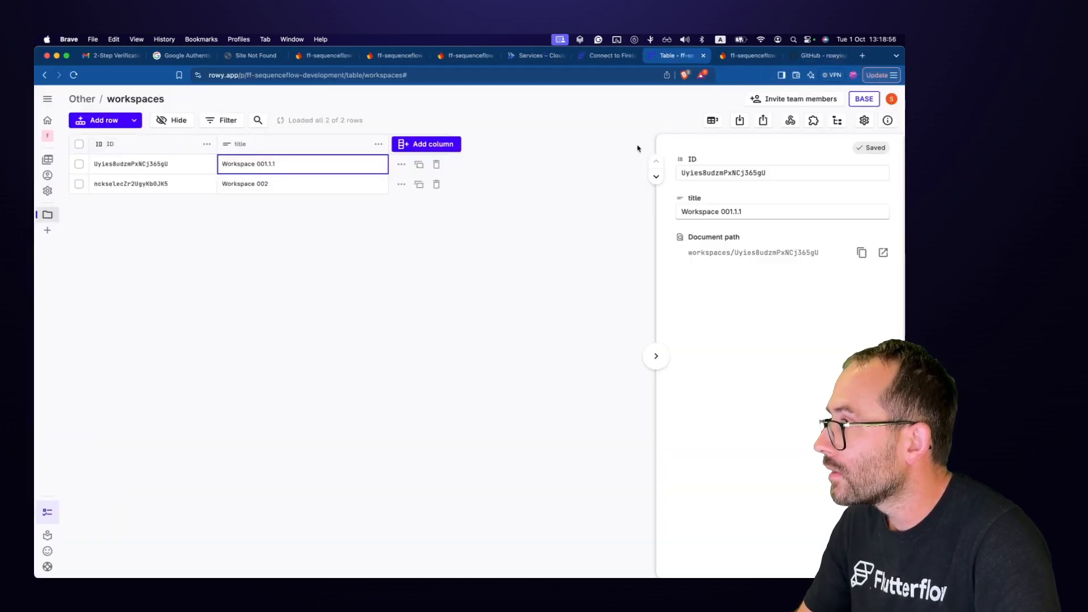
click(749, 55)
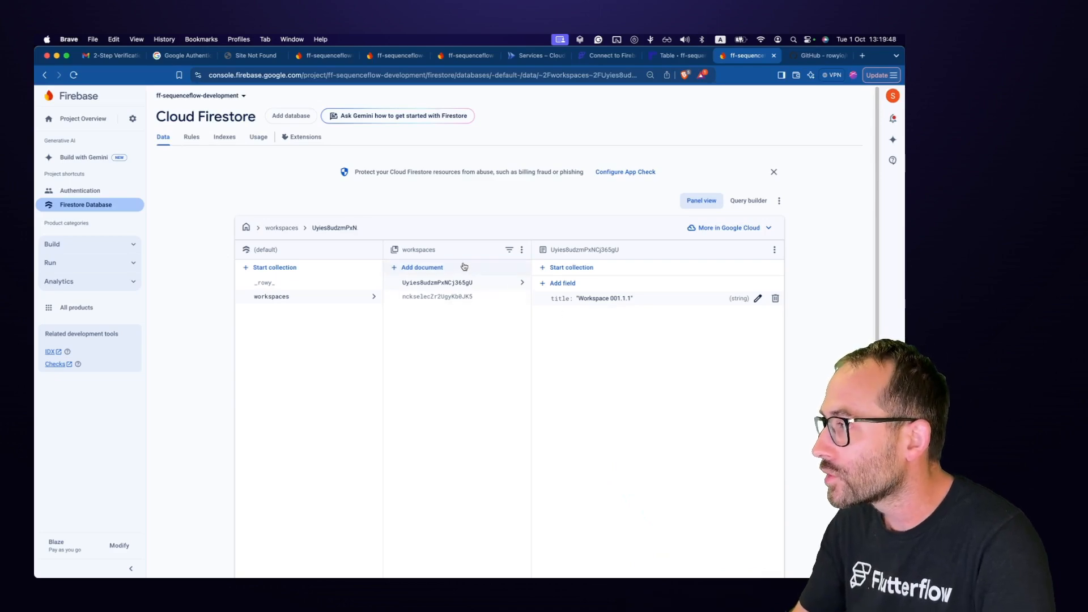
Start a new document in the workspaces collection with an automatic ID and a string field title set to Workspace 003.
click(437, 269)
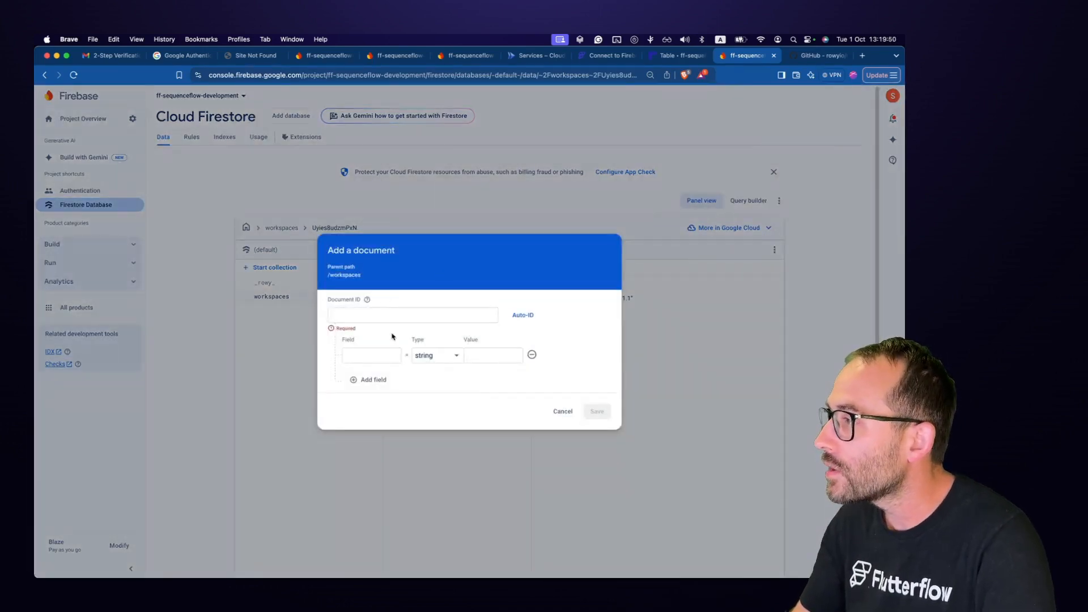
click(508, 328)
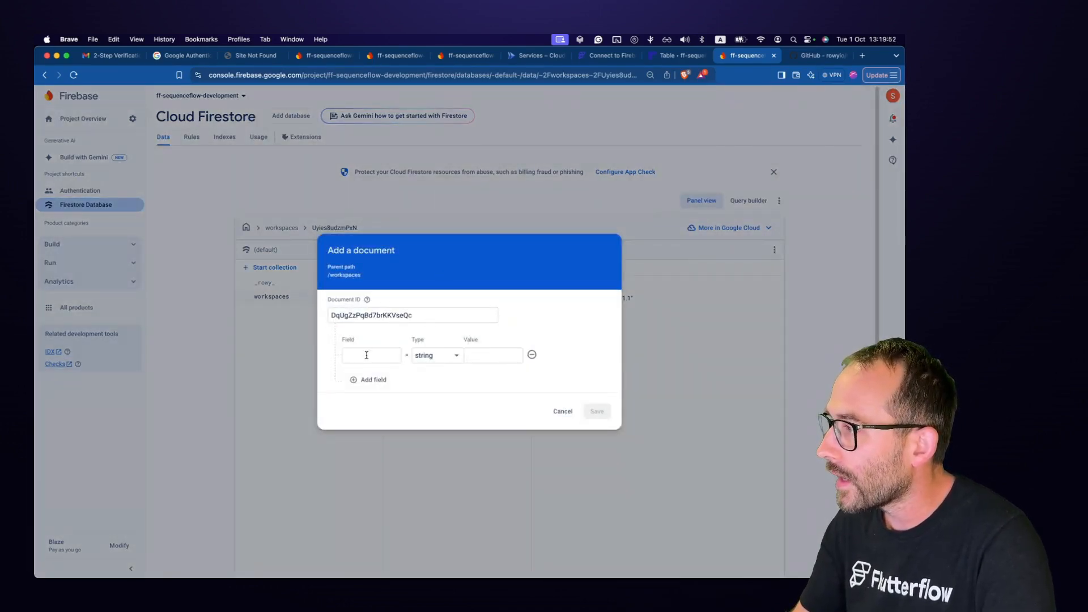
click(366, 355)
text(title)
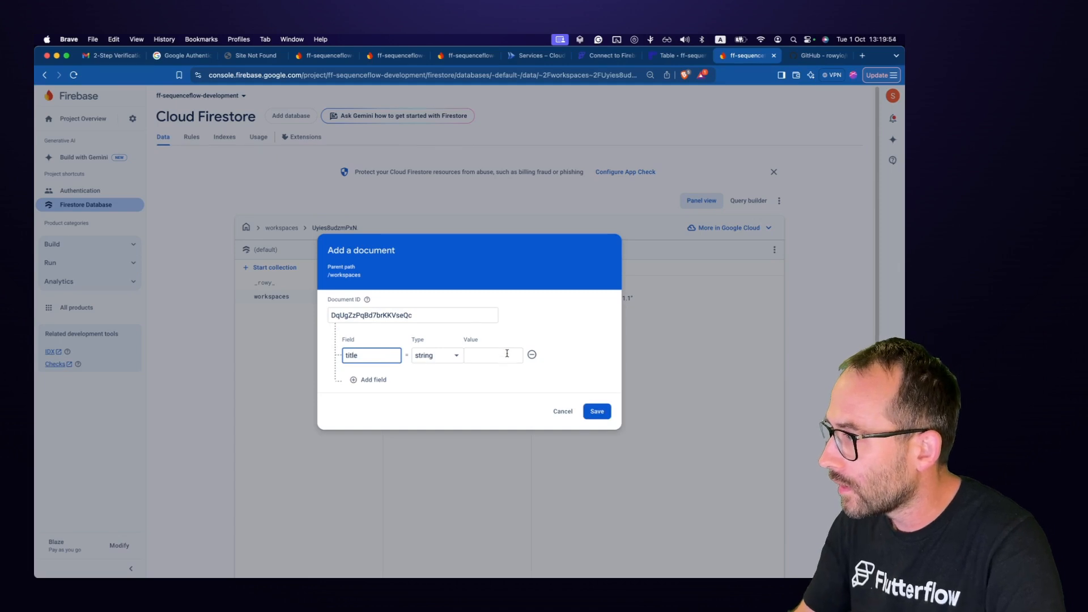
click(508, 353)
text(WQor)
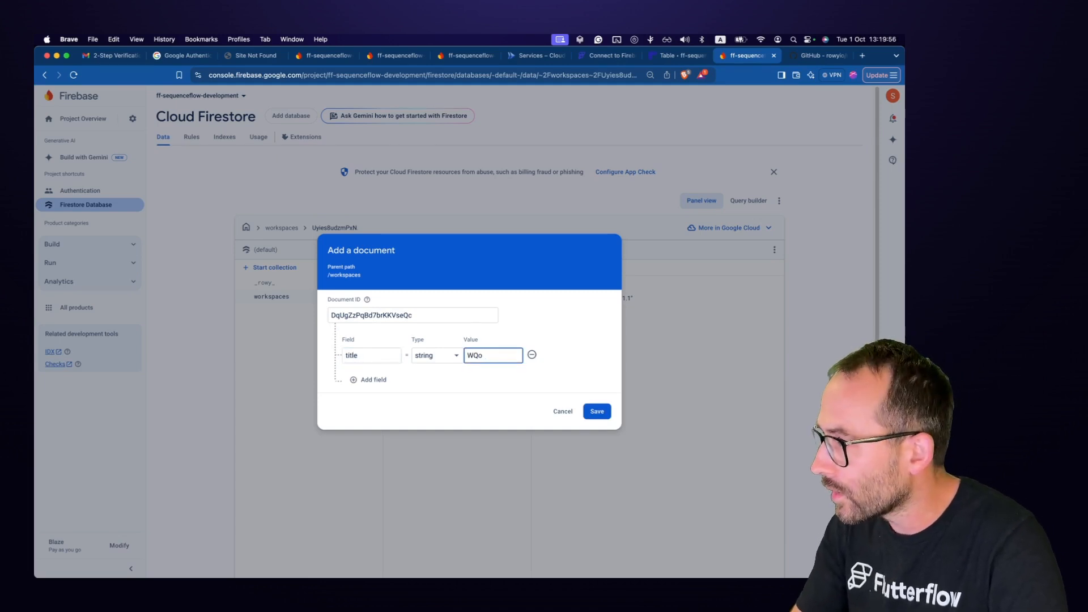
key(BackSpace)
key(BackSpace)
text(orkspace)
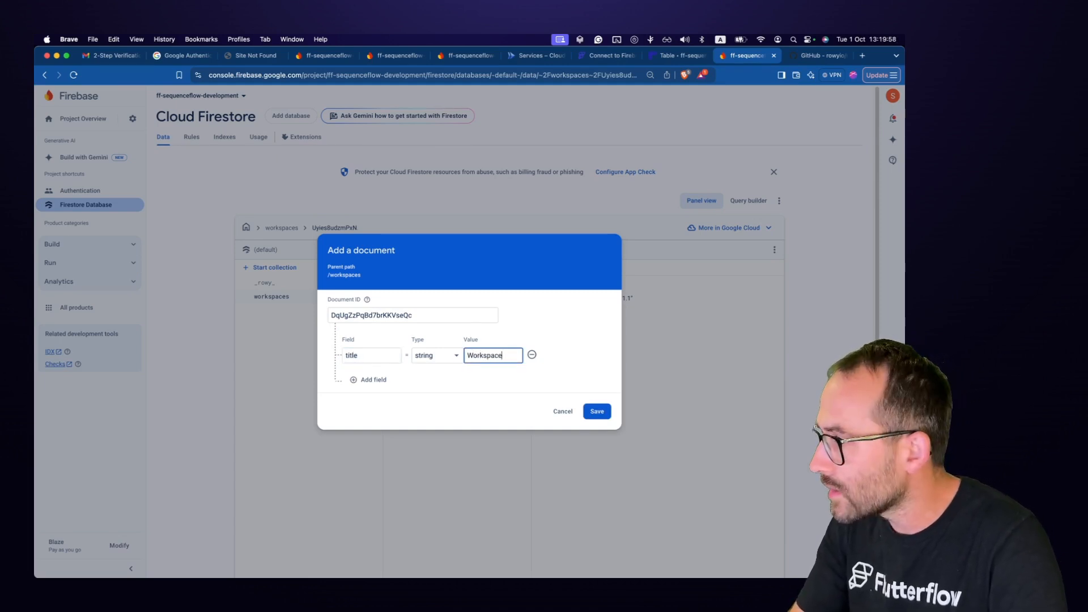
text( 003)
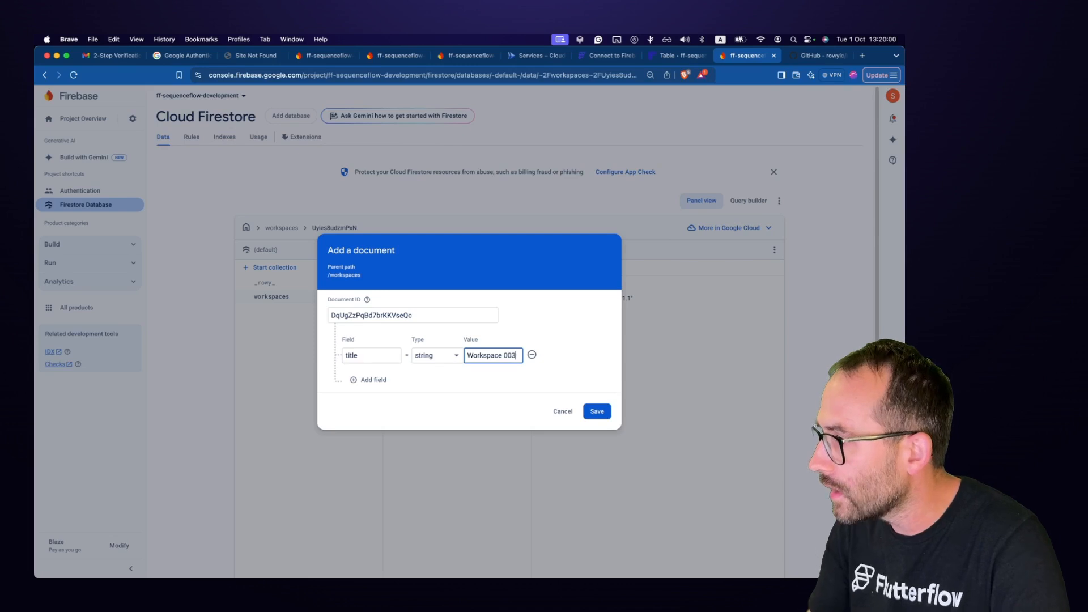
Add a string field description with the value desc 123 and save the new workspaces document.
click(368, 380)
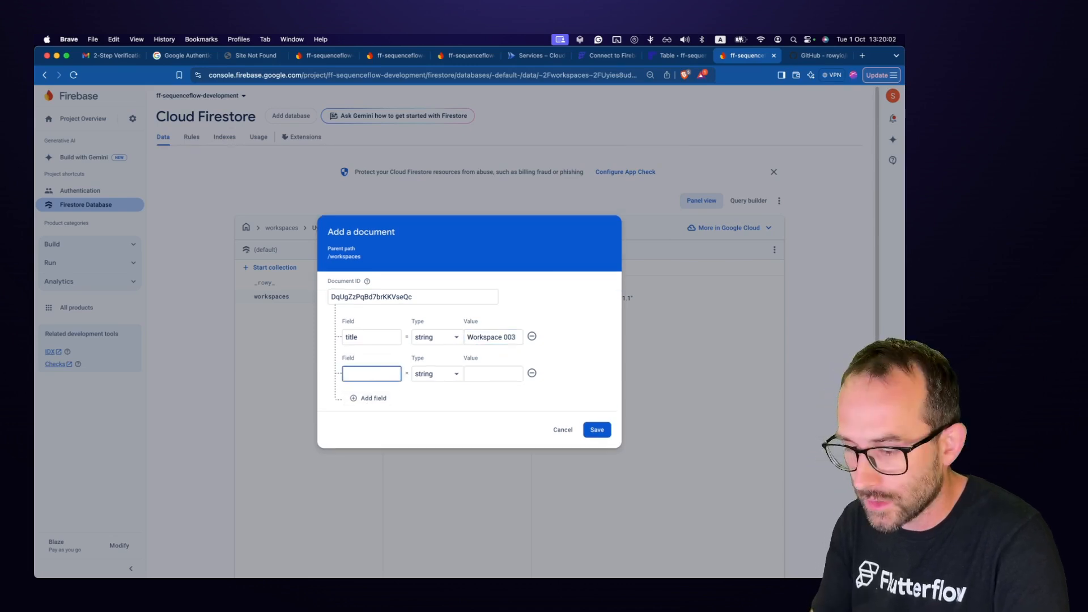
text(desc 123)
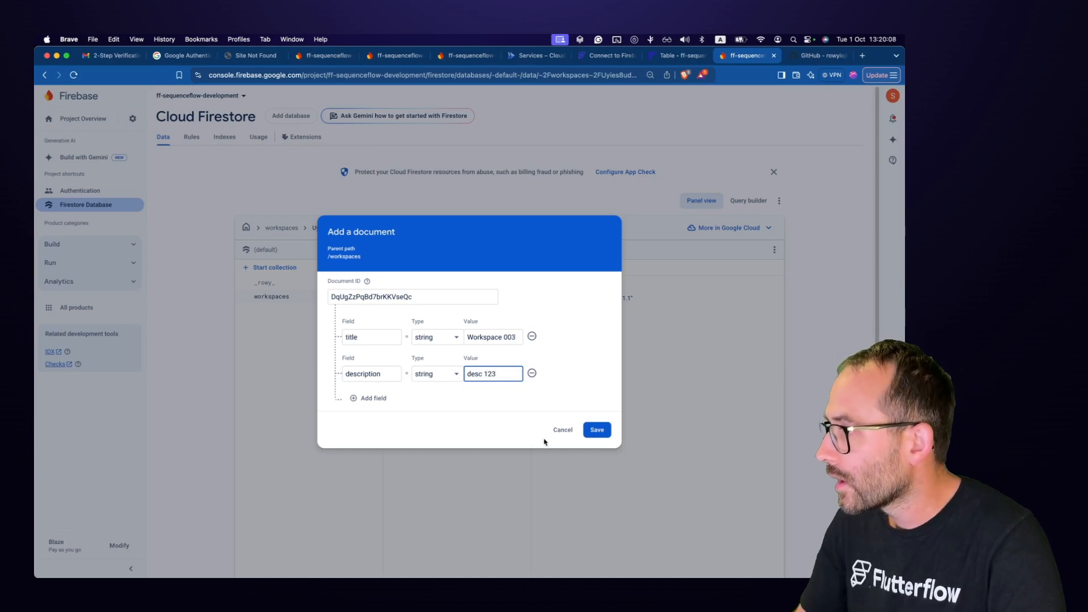
click(598, 430)
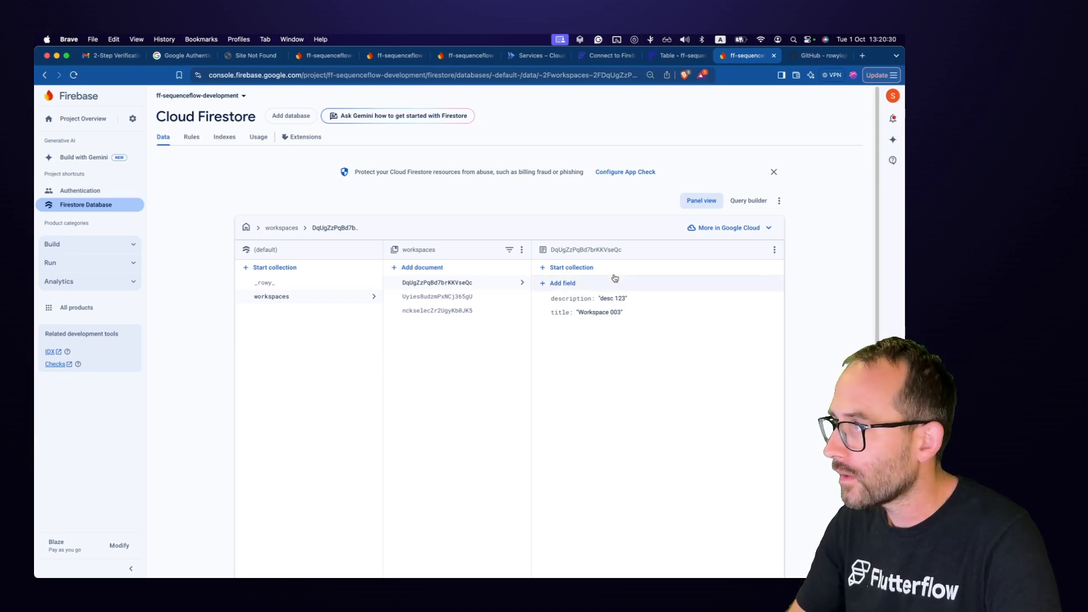
Switch to FlutterFlow's Firestore Data Manager and add a workspaces document titled Workspace 004.
key(super+grave)
key(super+grave)
key(super+grave)
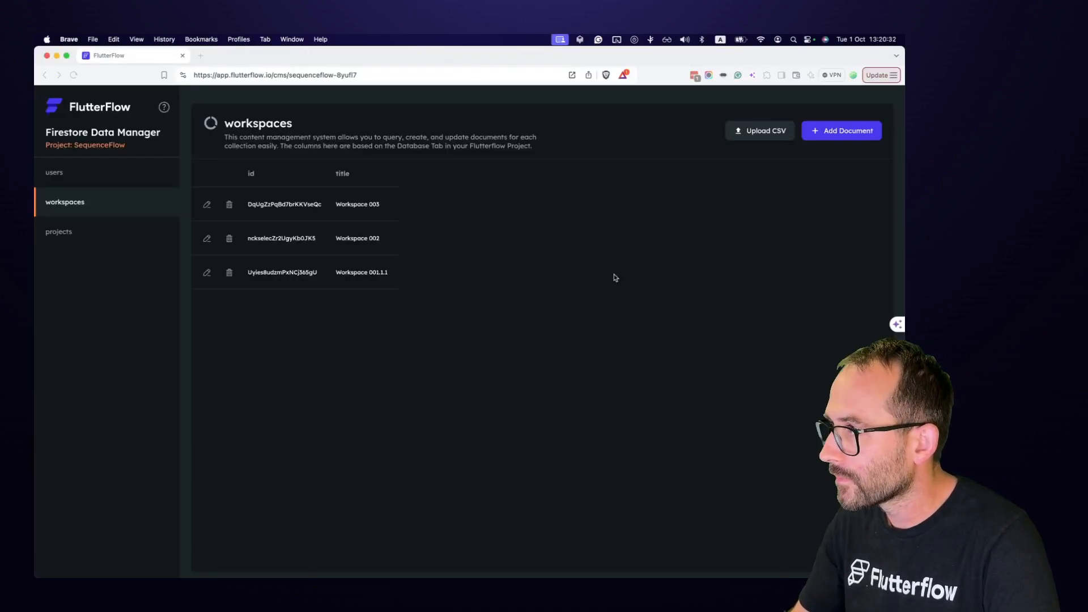
click(856, 131)
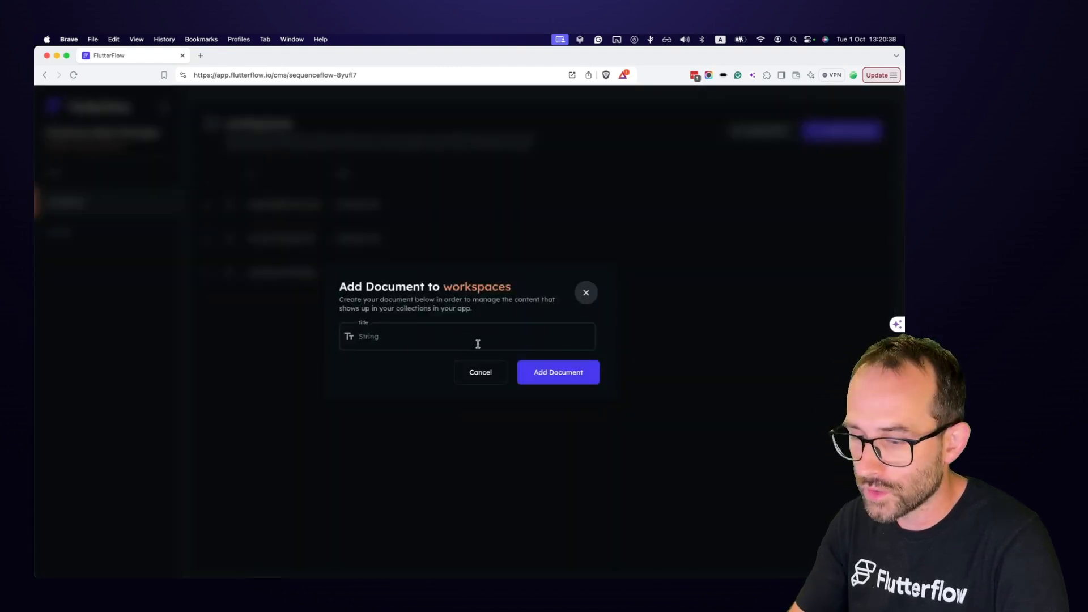
text(Work)
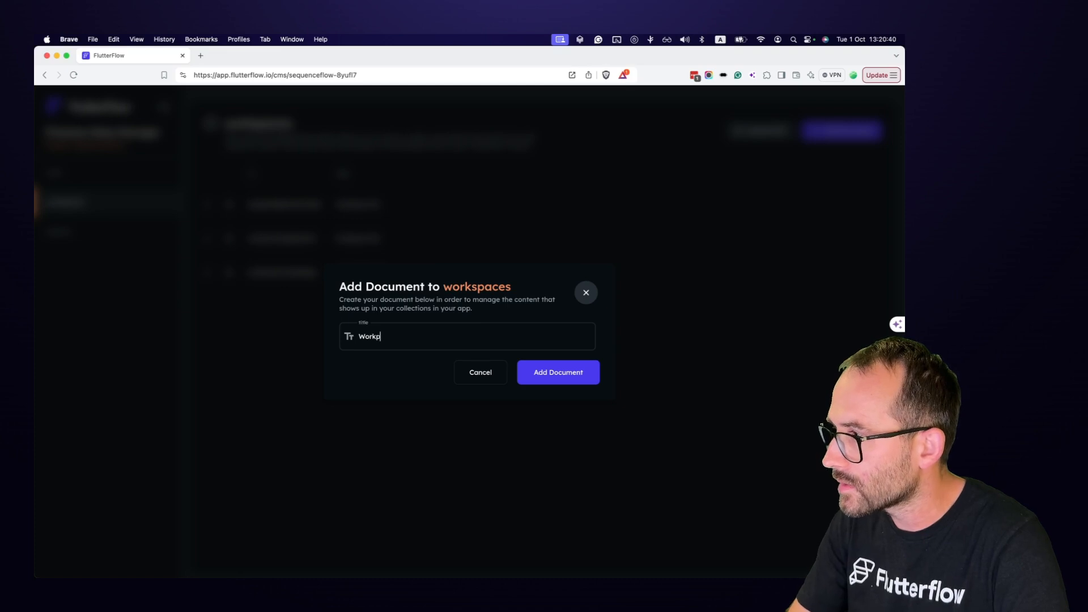
text(space)
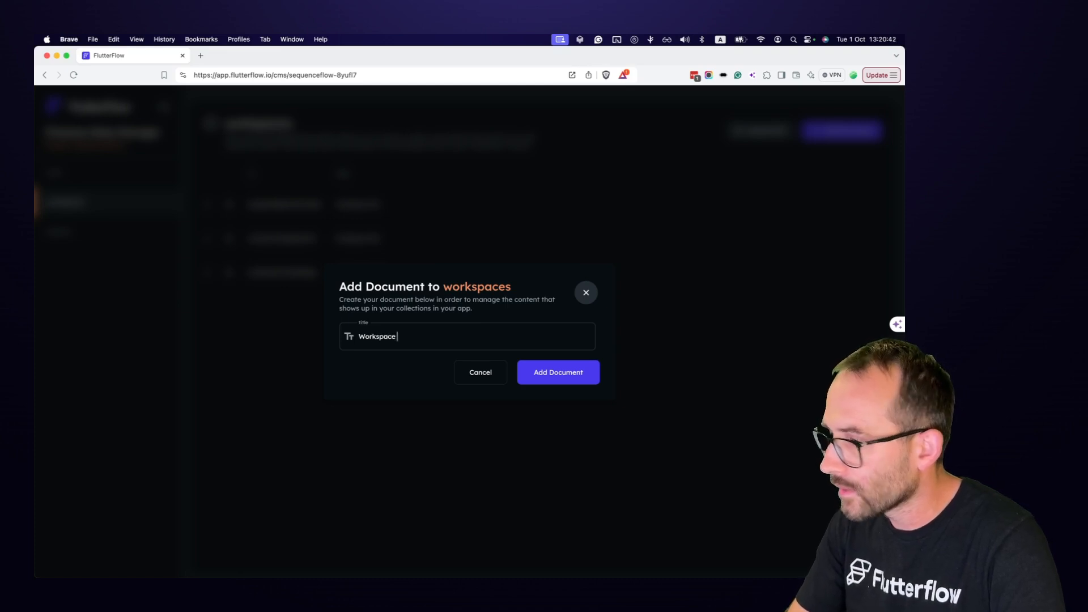
text( 004)
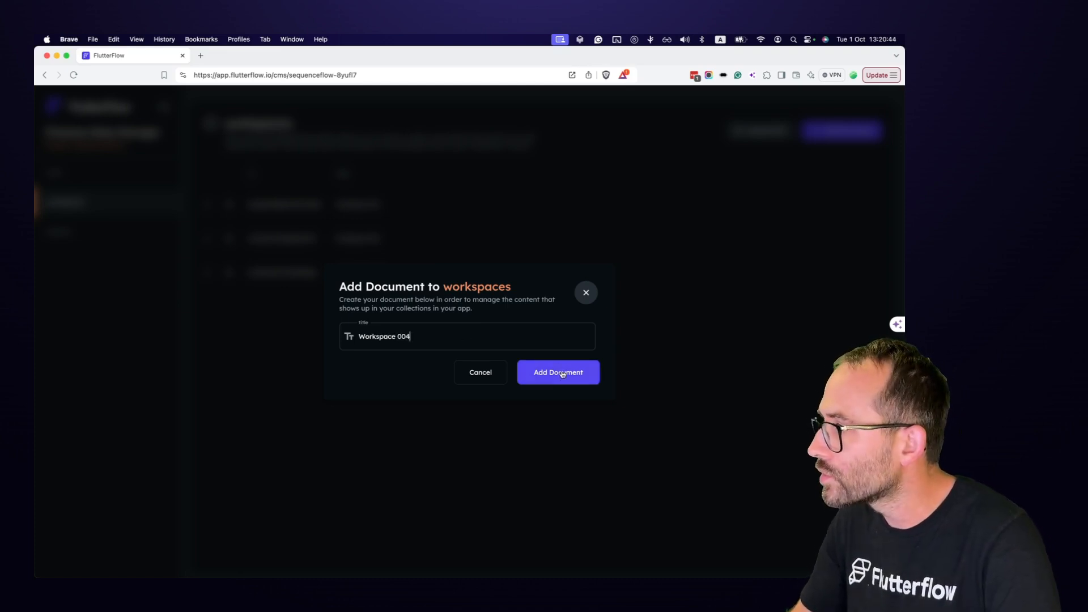
click(562, 374)
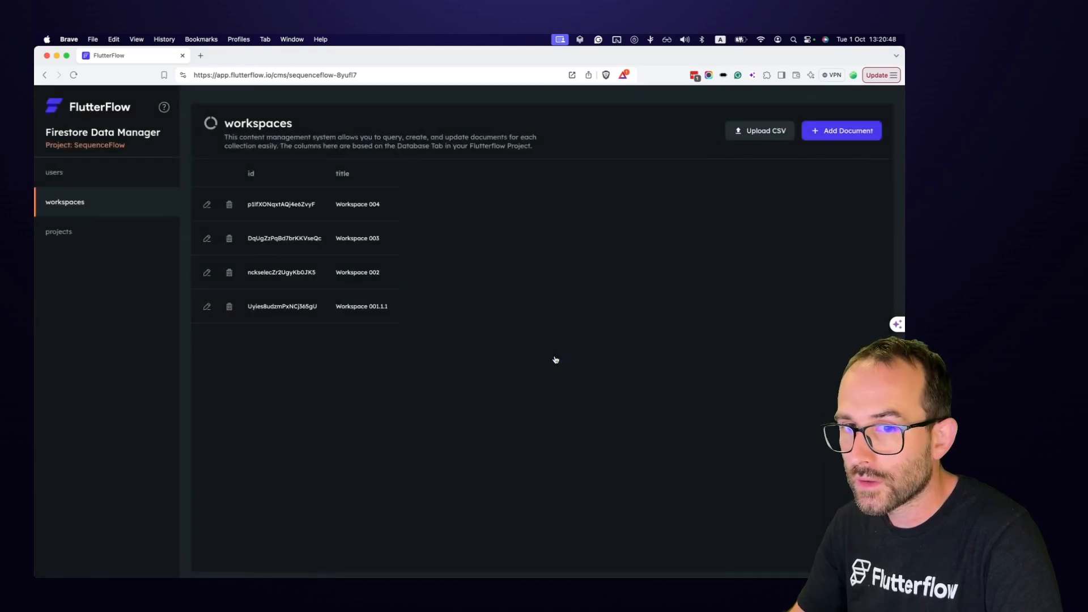
Return to the workspaces table in Rowy and collapse the row details.
key(super+grave)
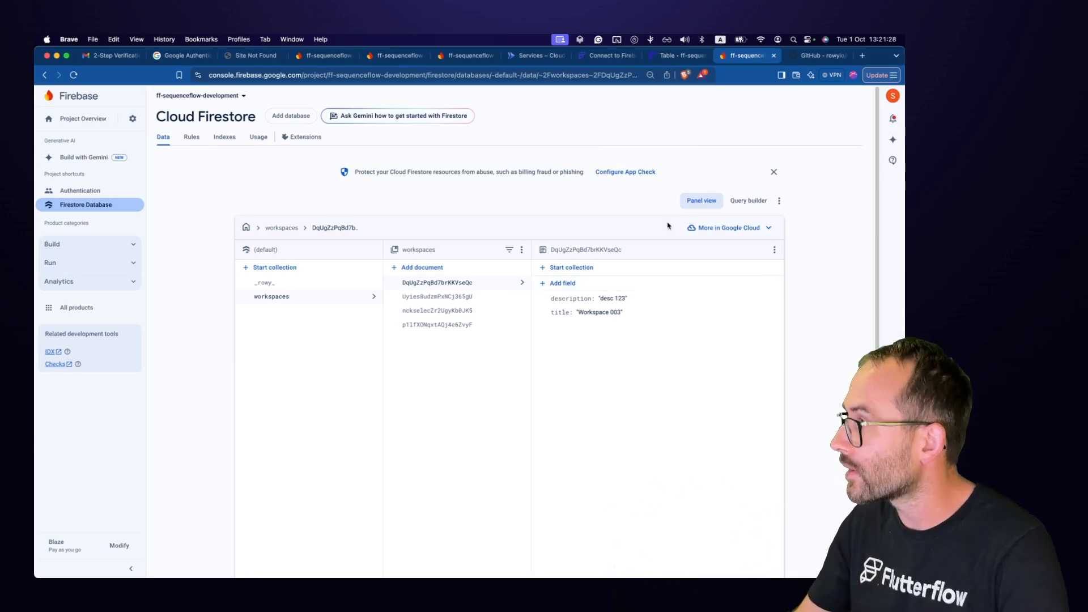
click(821, 56)
click(745, 56)
click(666, 56)
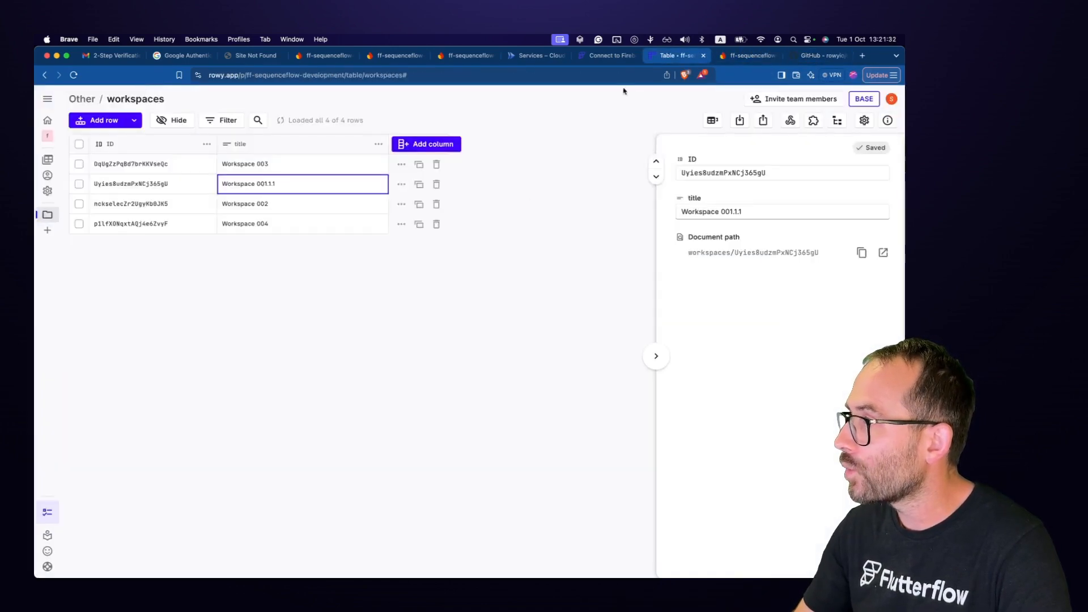
click(656, 355)
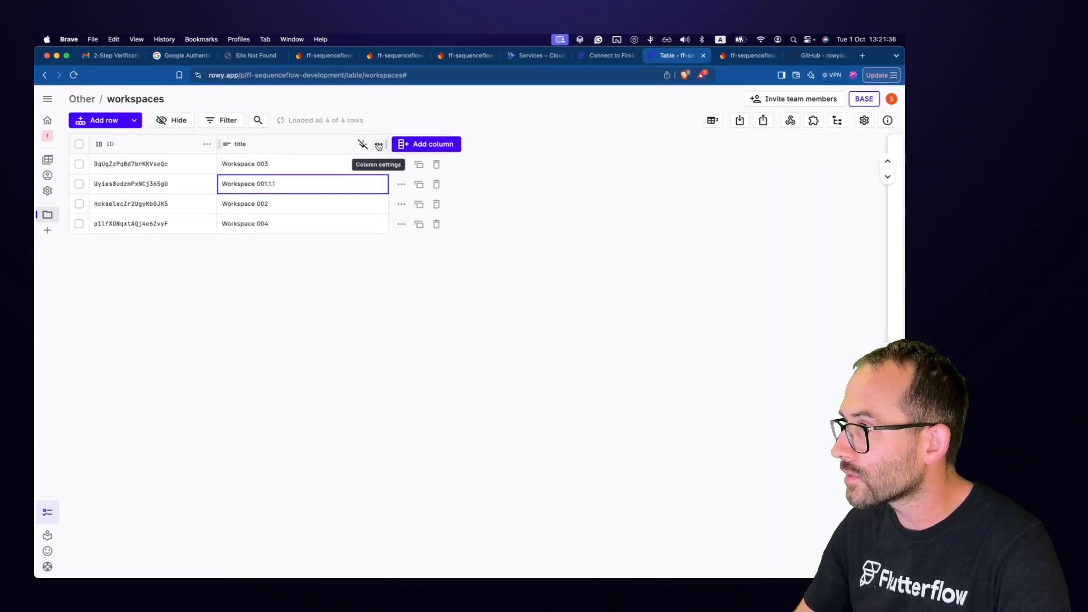
Examine the field types offered for a new column in the workspaces table, and close the form without adding one.
click(430, 143)
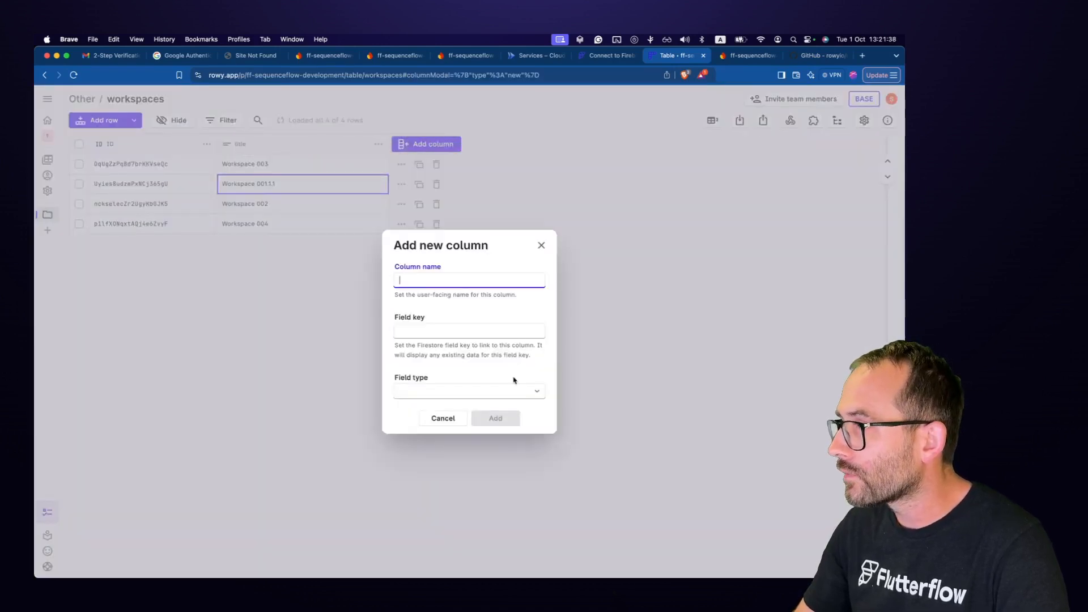
click(509, 391)
scroll(484, 260, down, 2)
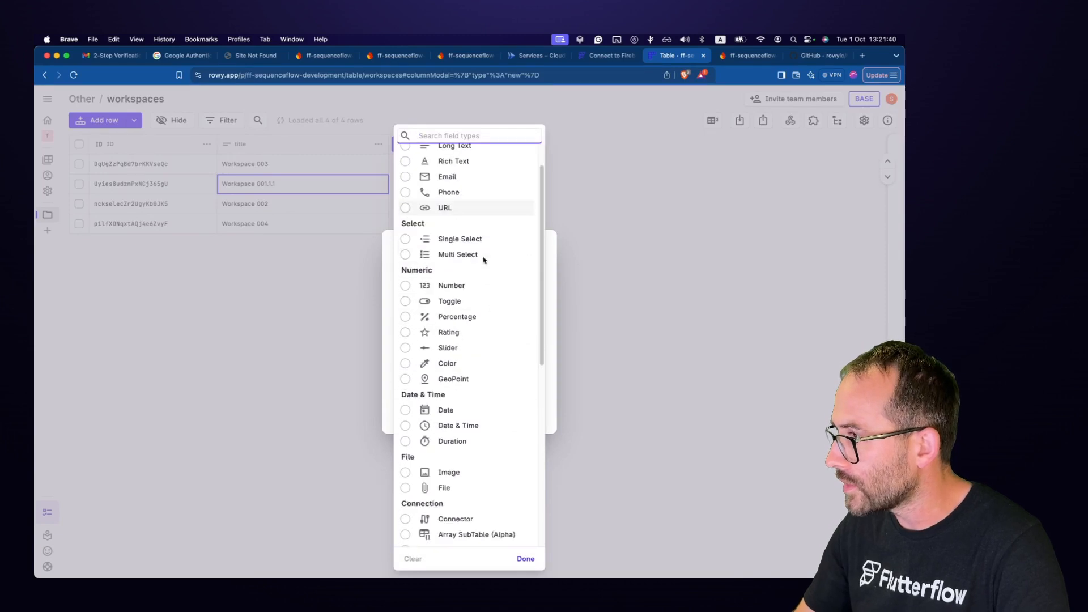
scroll(482, 237, up, 3)
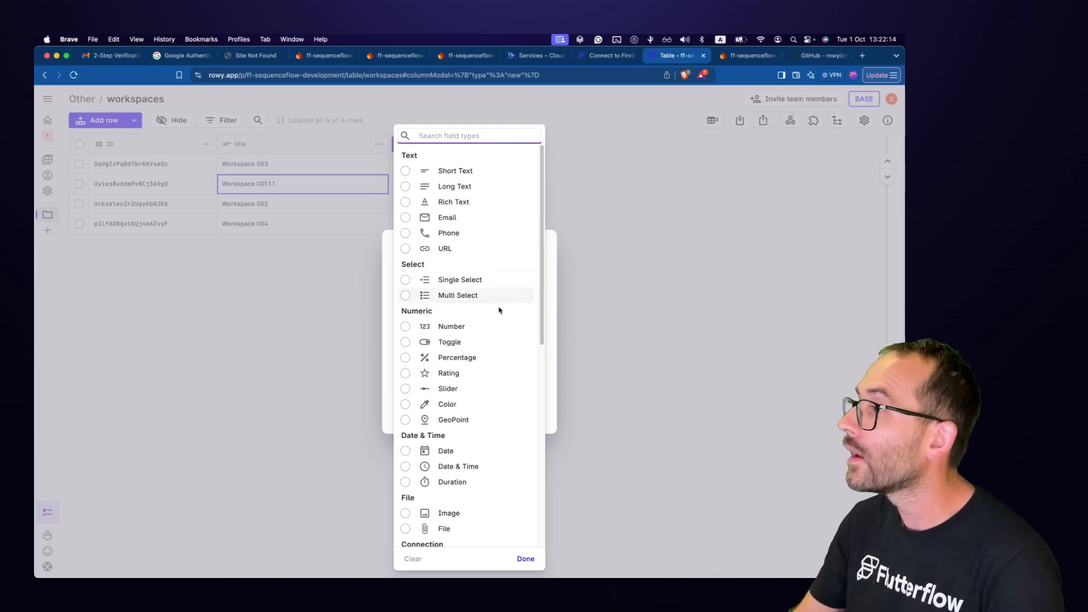
scroll(480, 315, down, 3)
scroll(479, 315, down, 3)
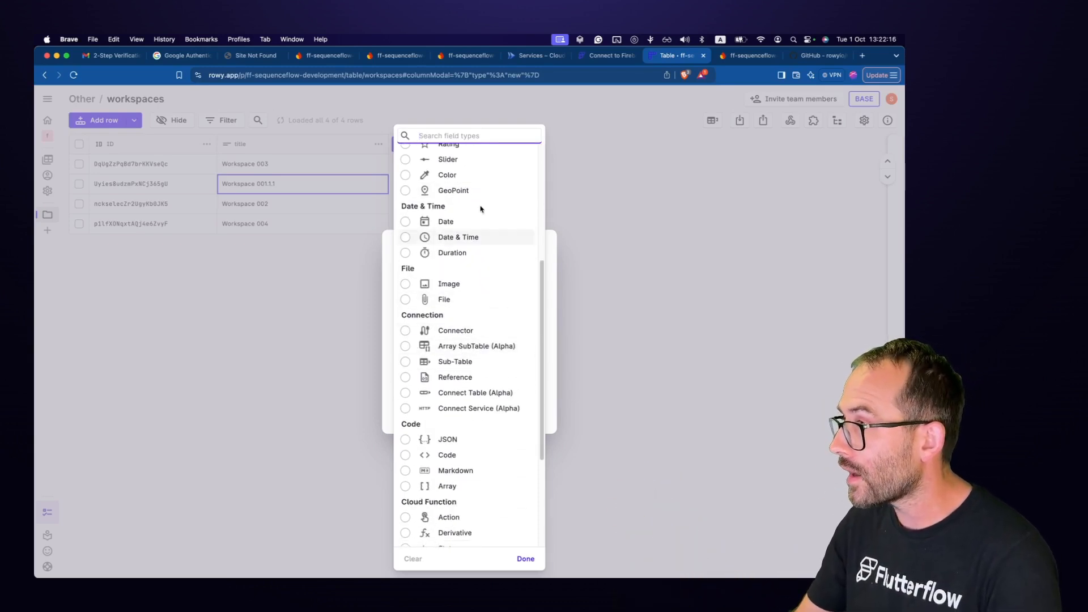
scroll(454, 470, down, 2)
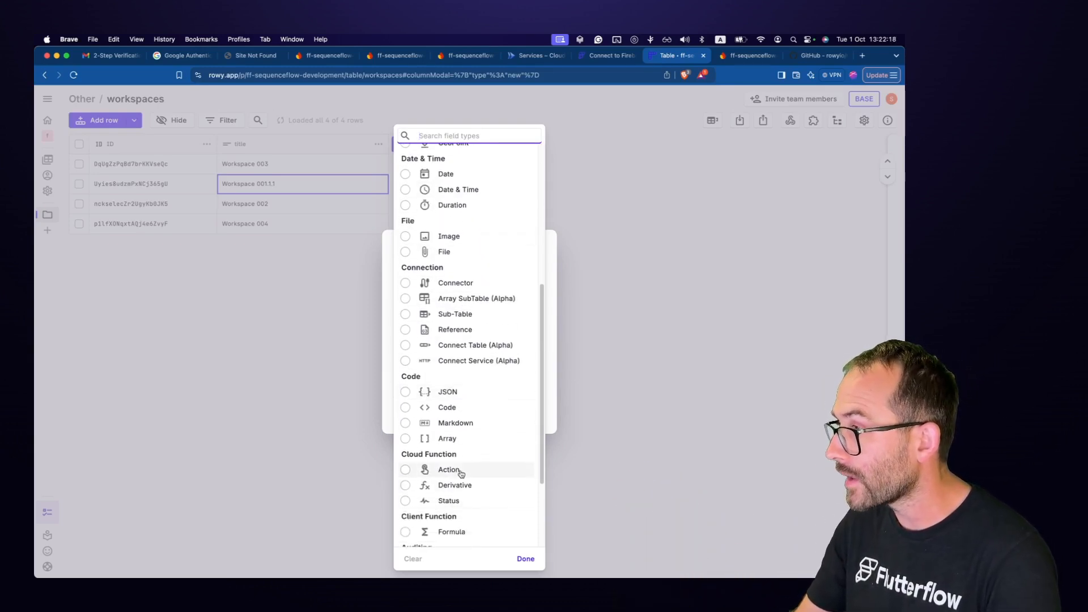
scroll(461, 474, down, 3)
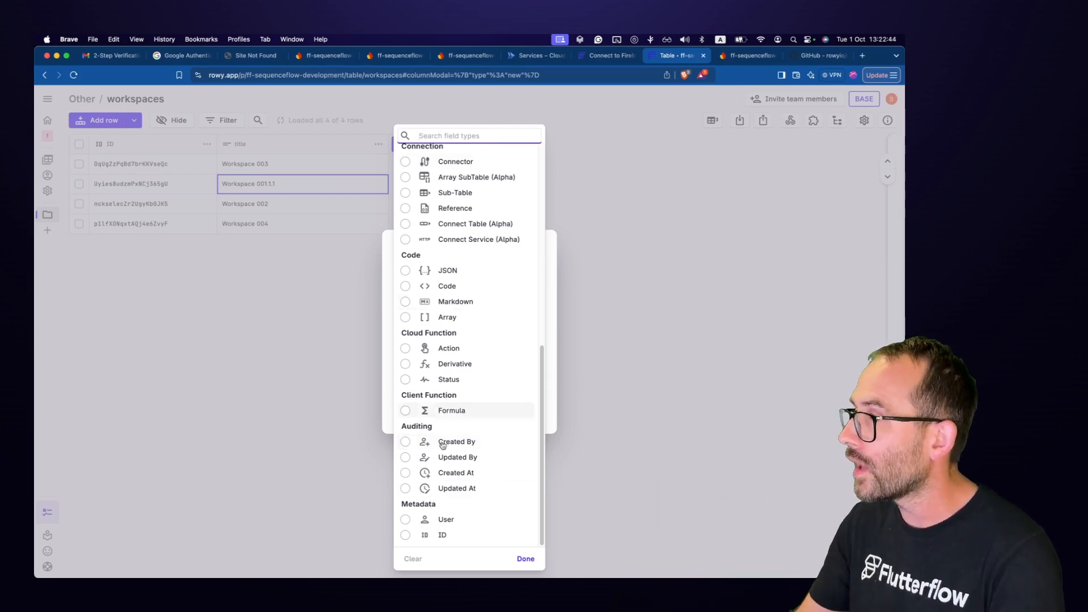
click(629, 191)
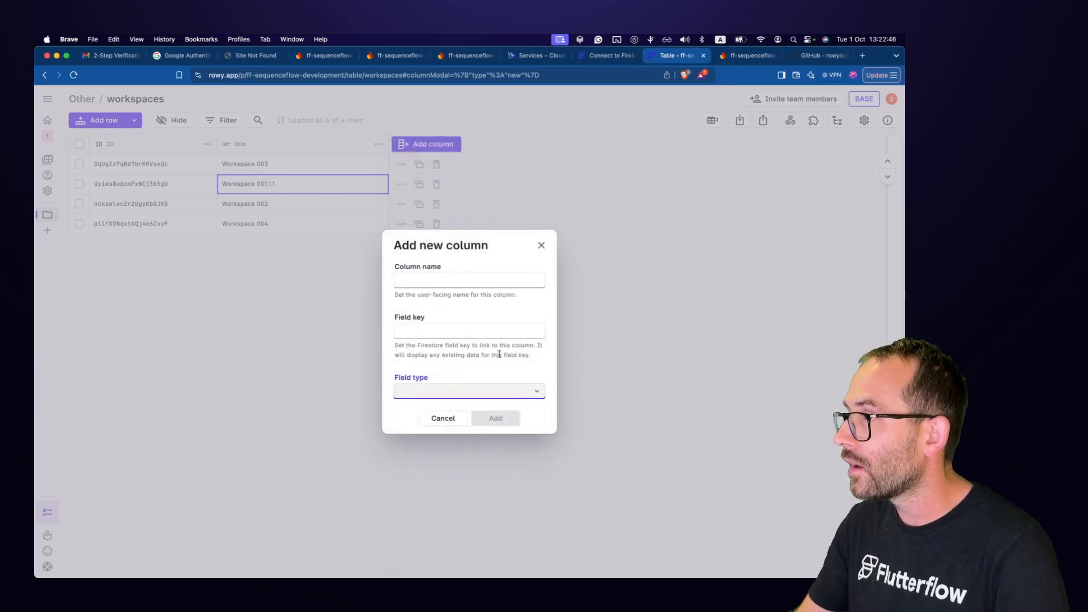
click(542, 244)
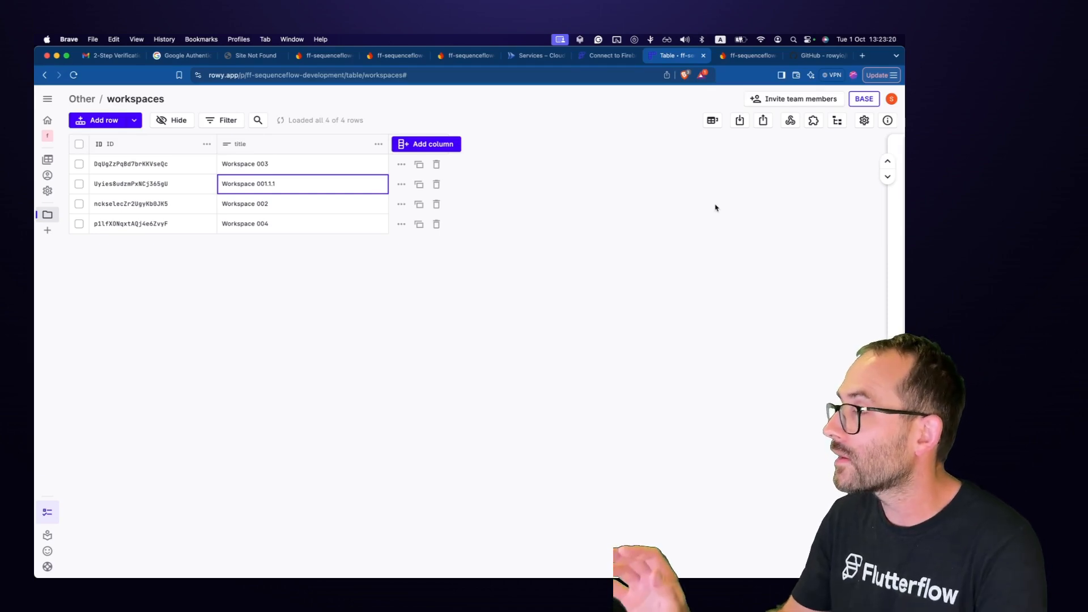
click(736, 57)
click(606, 56)
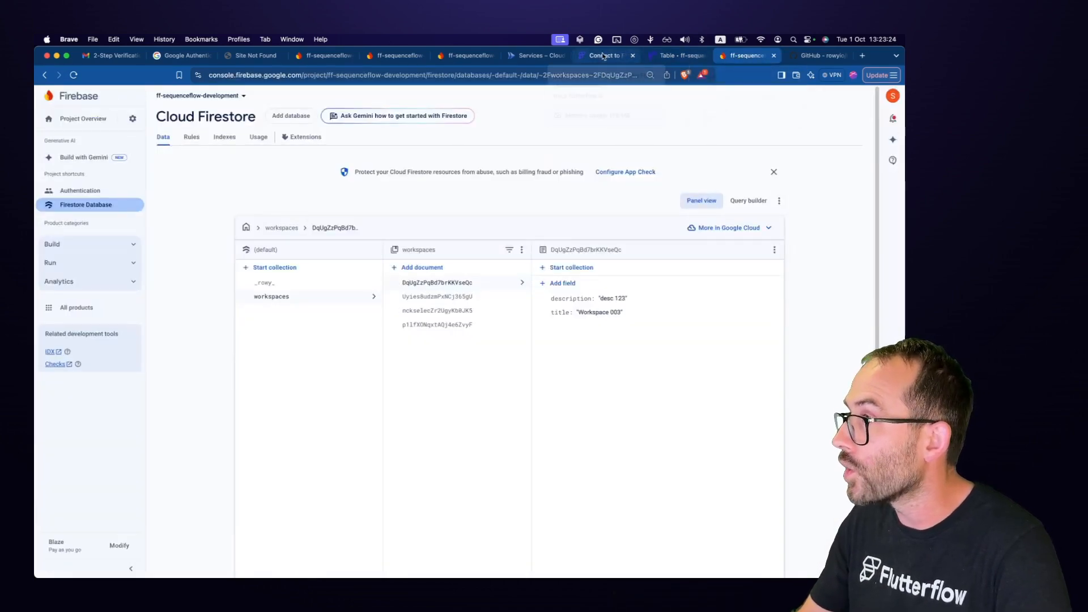
click(470, 59)
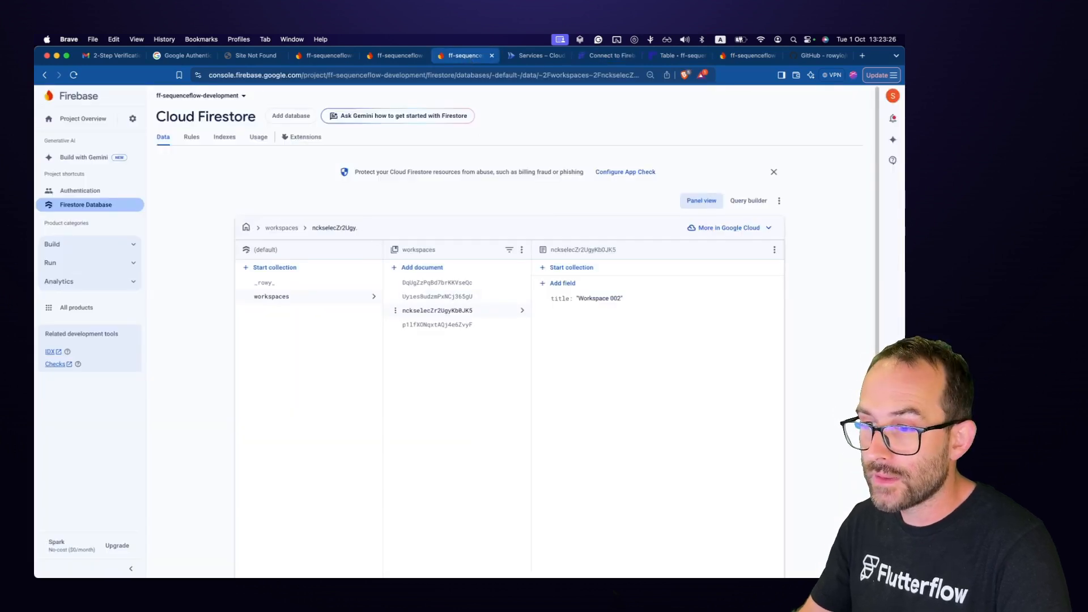
key(super+Tab)
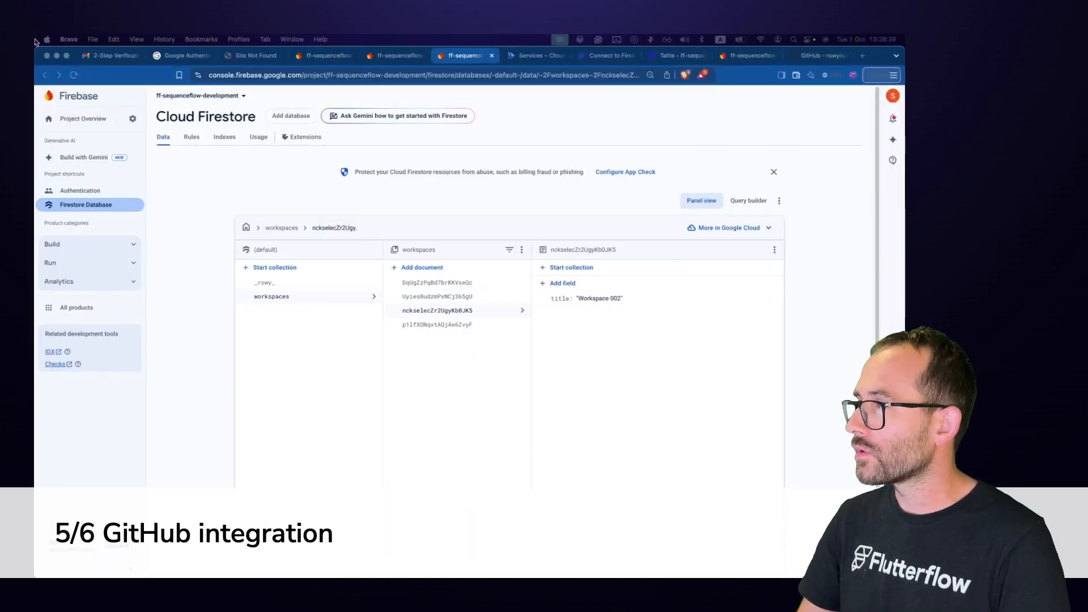
Close the Google Authenticator, Firebase, Rowy and other leftover browser pages, keeping only the Gmail page open.
middle_click(191, 60)
middle_click(192, 59)
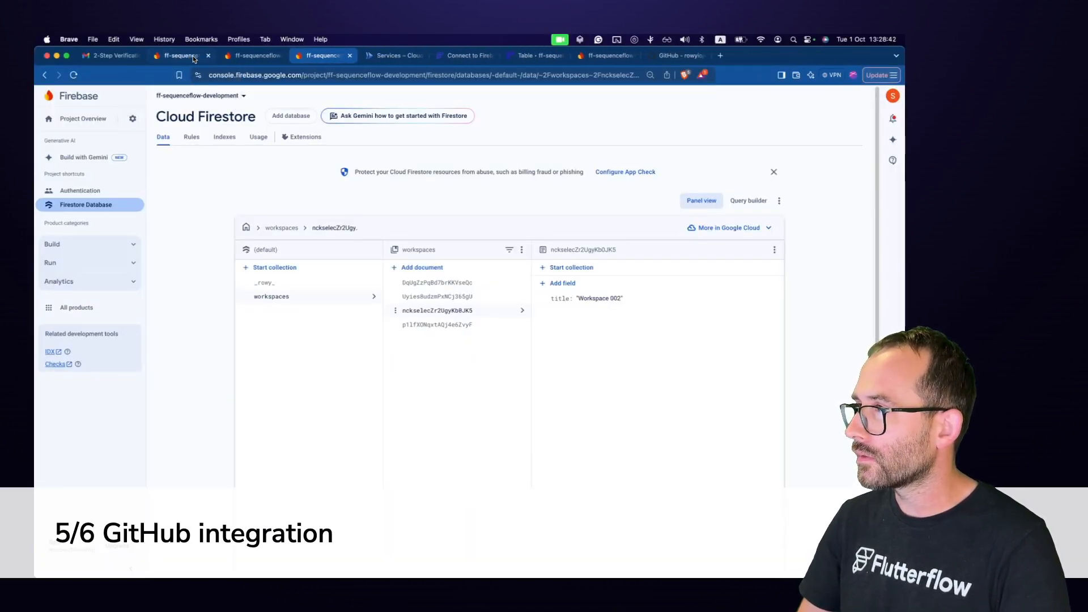
middle_click(193, 59)
middle_click(193, 59)
middle_click(193, 59)
middle_click(193, 59)
middle_click(193, 58)
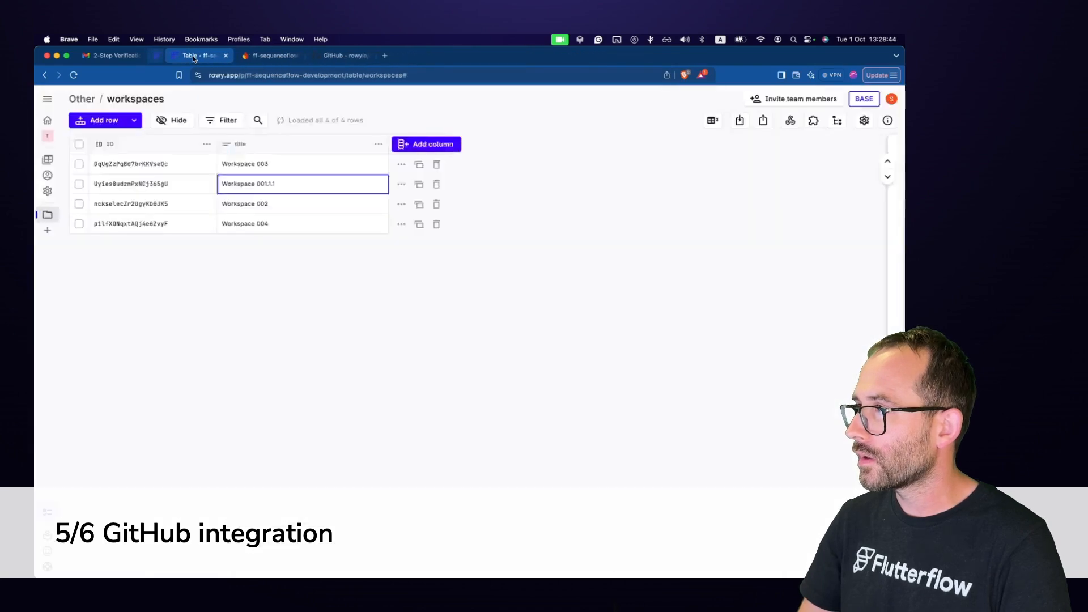
middle_click(194, 59)
middle_click(194, 59)
middle_click(193, 59)
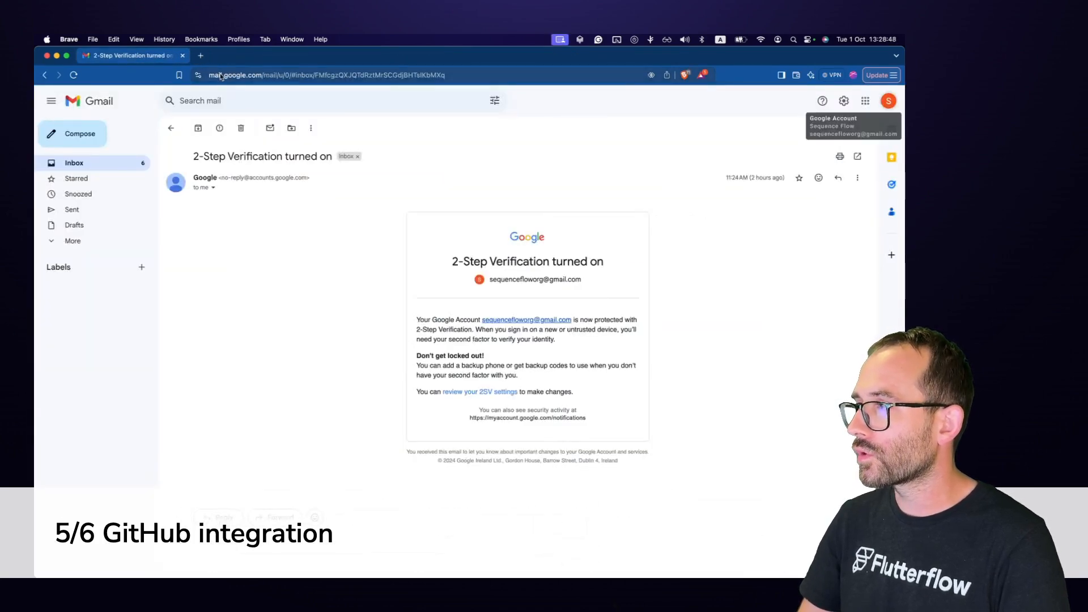
Open github.com in a new browser page and start signing up for an account.
click(200, 55)
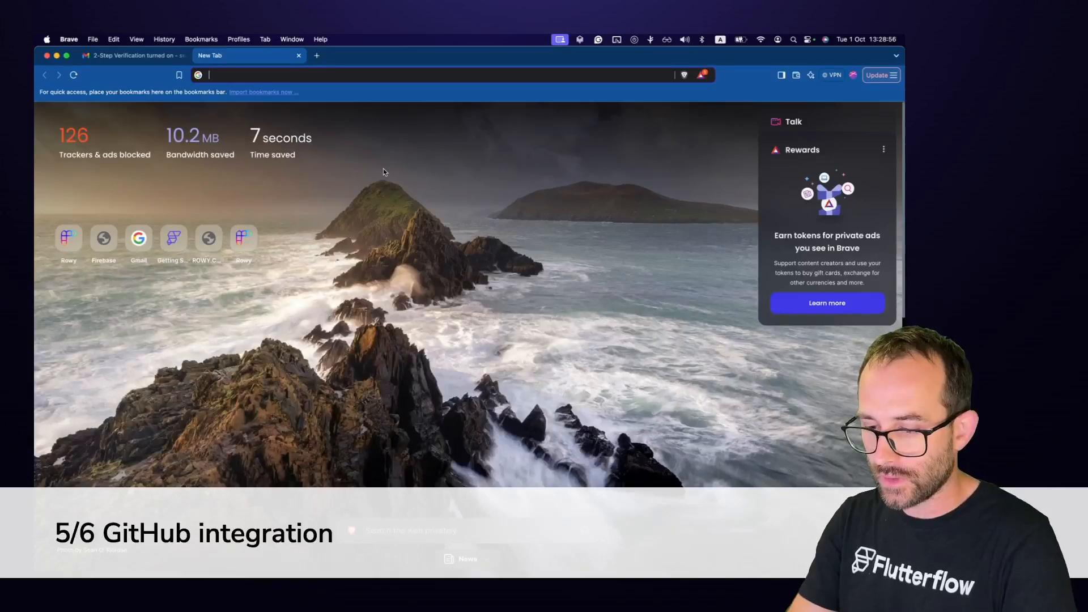
text(github.com)
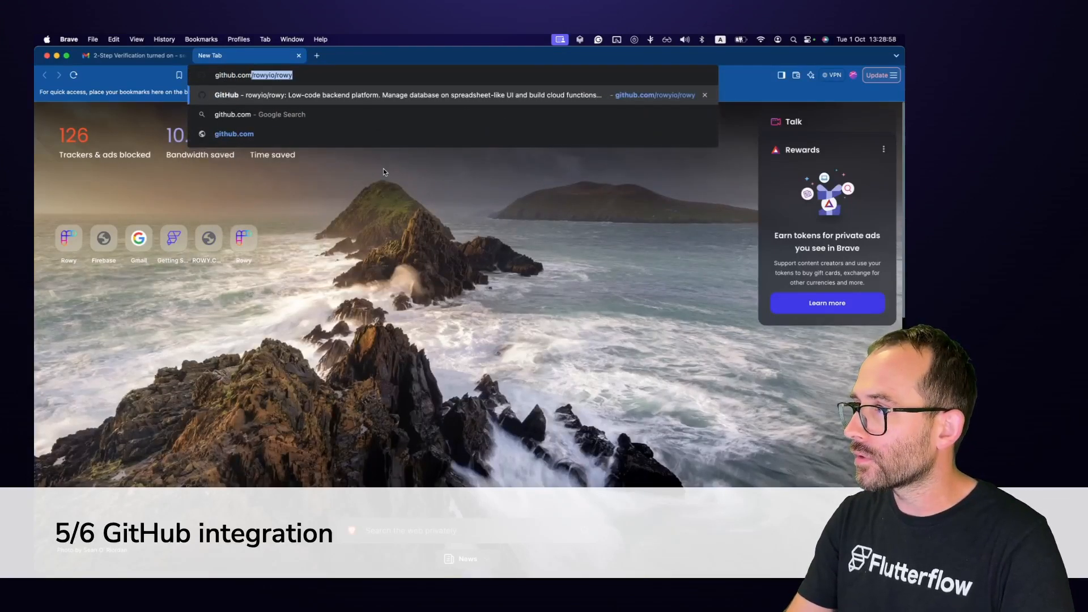
key(Return)
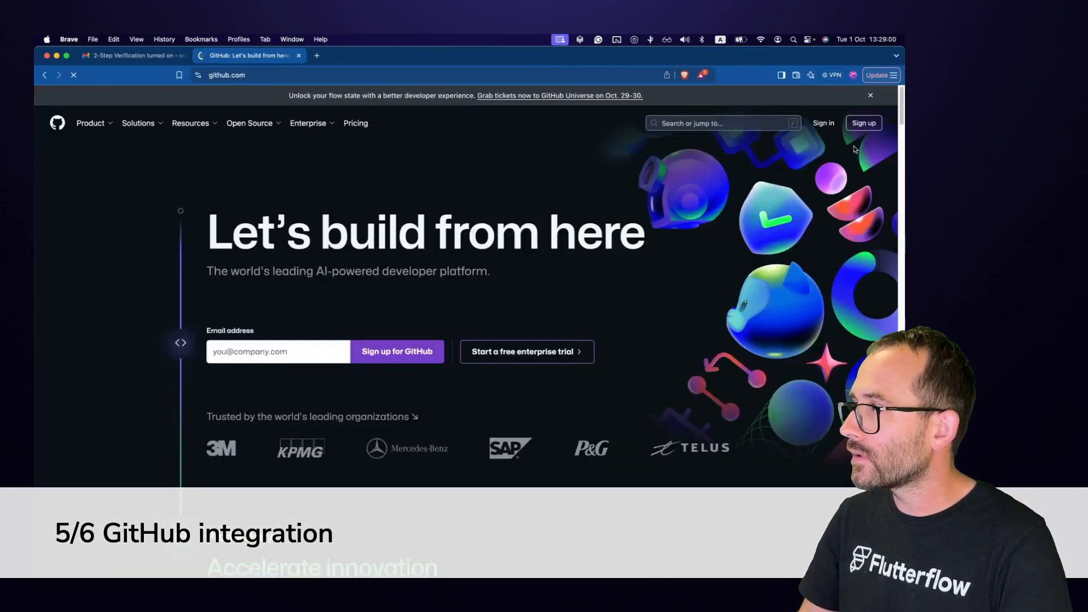
click(875, 124)
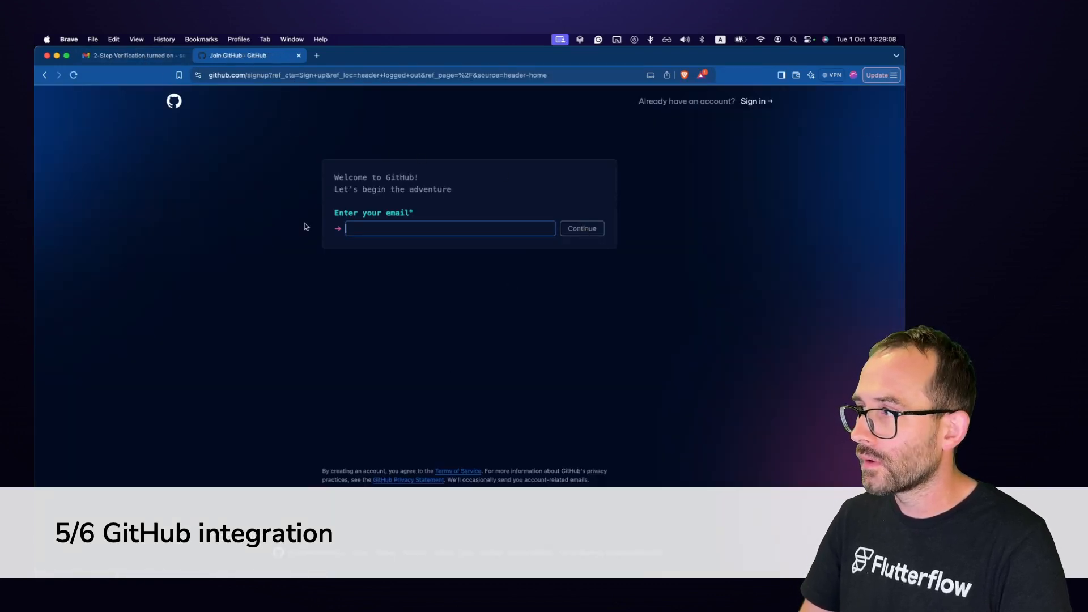
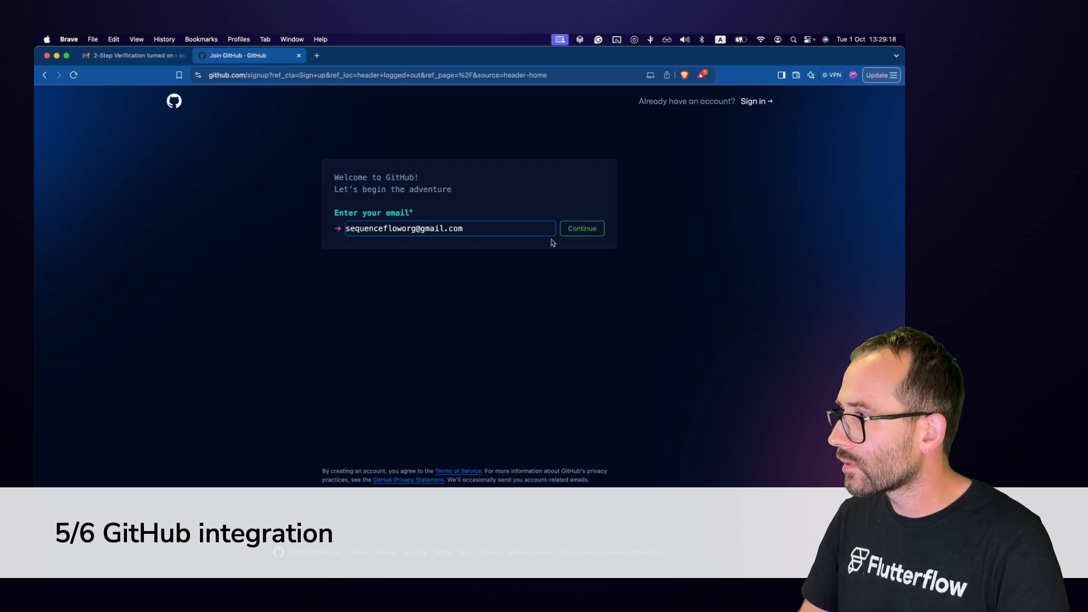
Enter the account's email address and create the account password in the GitHub sign-up form.
click(577, 230)
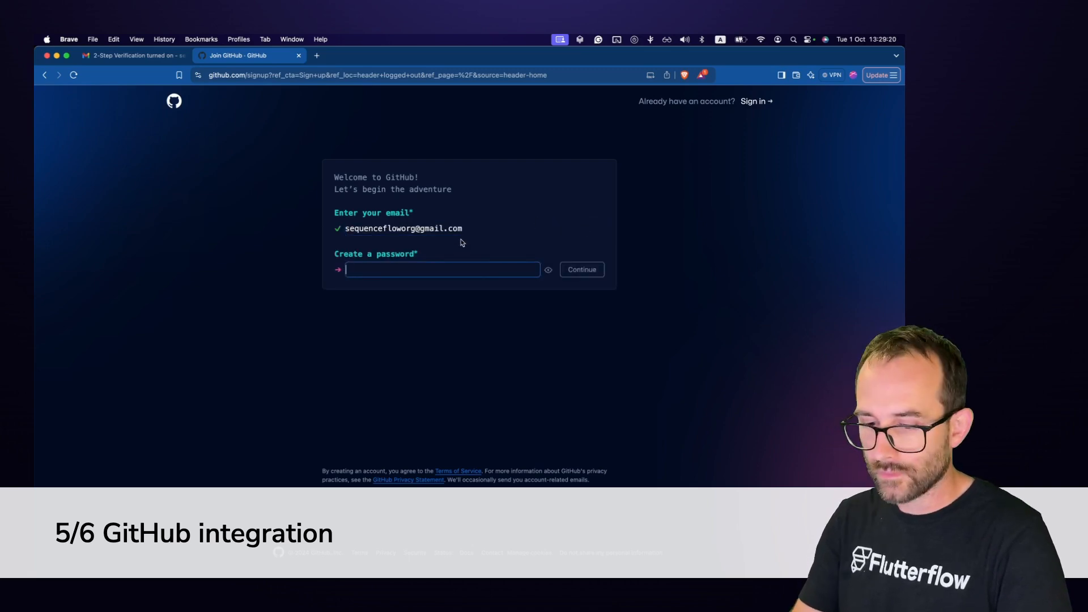
text(••••••••)
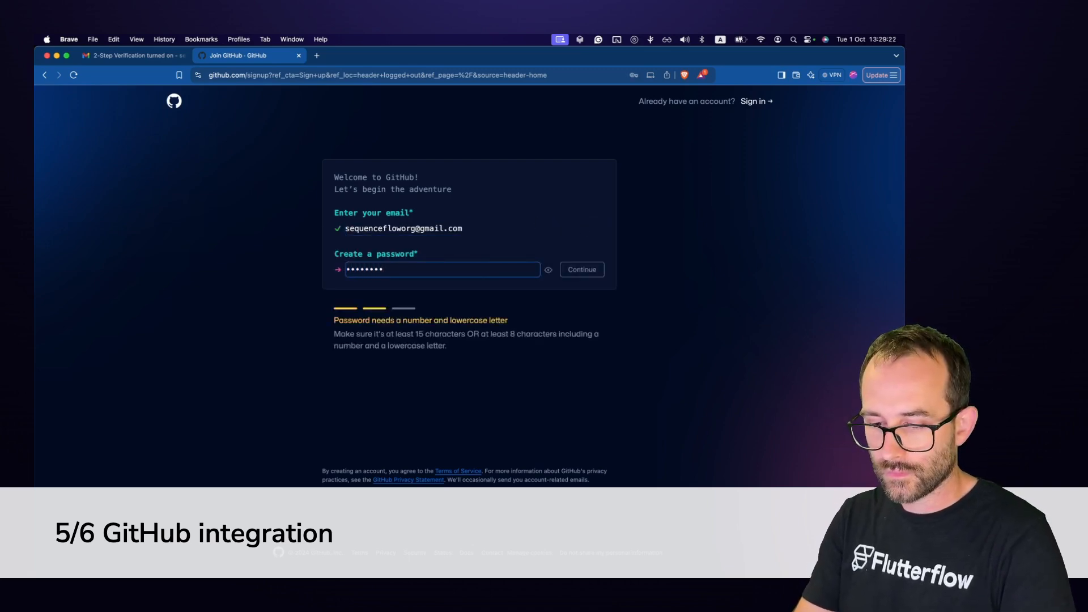
text(••)
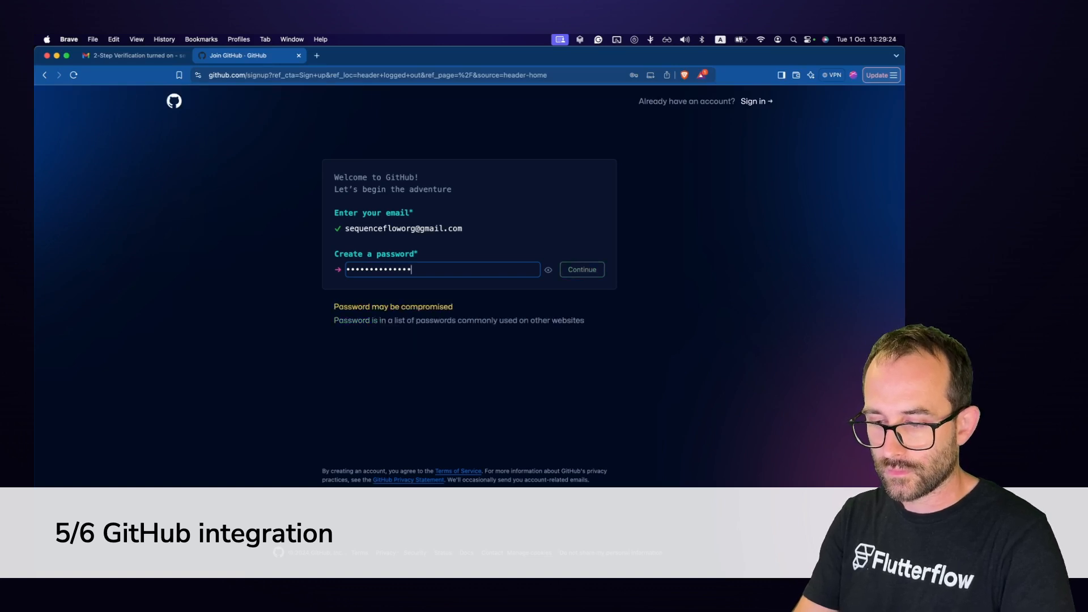
click(591, 269)
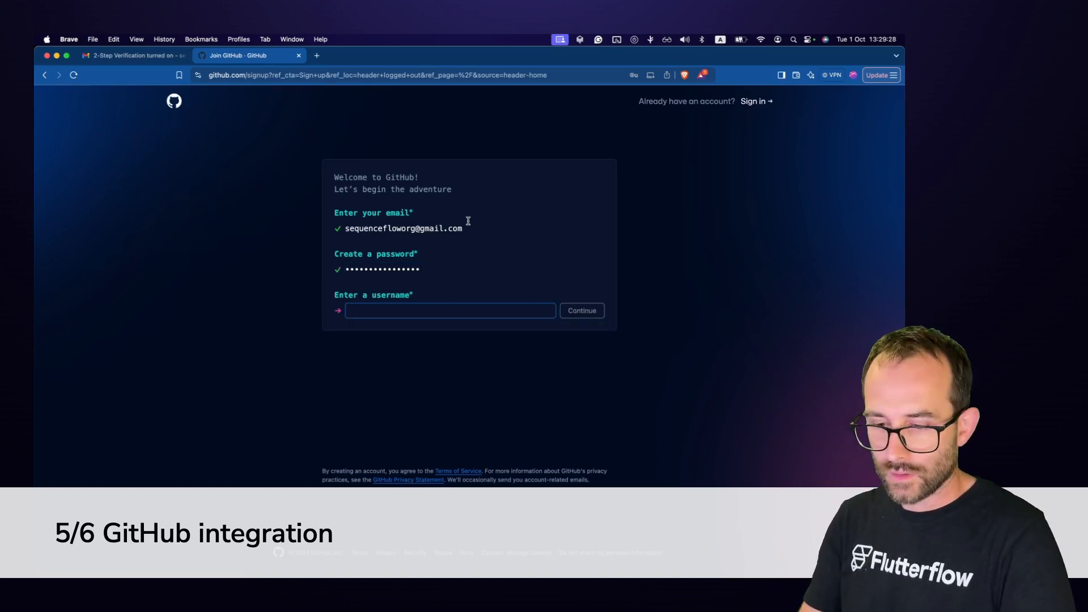
Enter the account username and continue without opting in to product updates and announcements.
text(sequenceflowqrg)
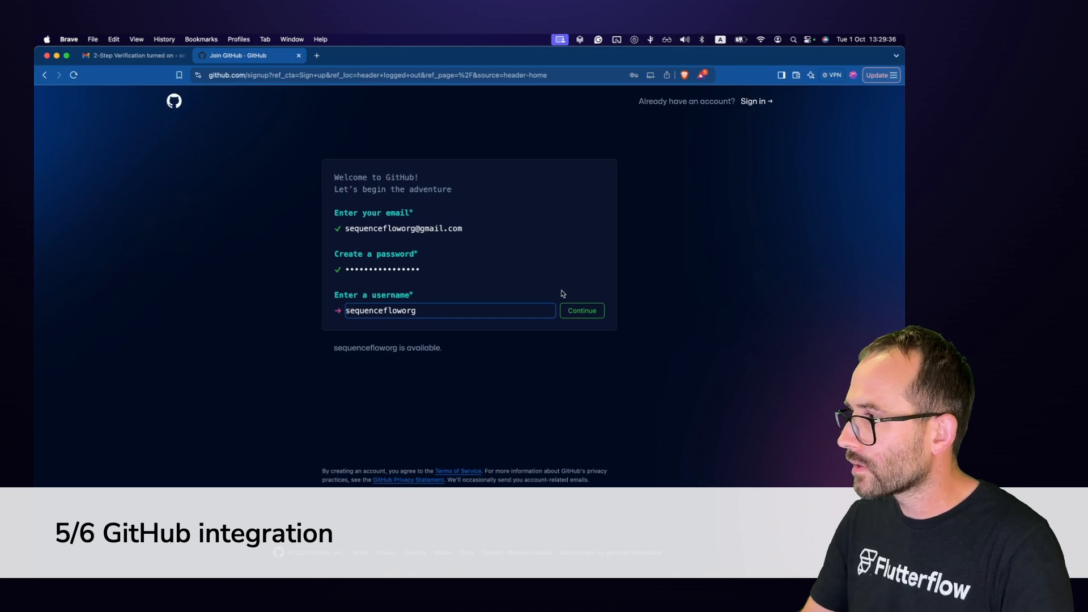
click(587, 319)
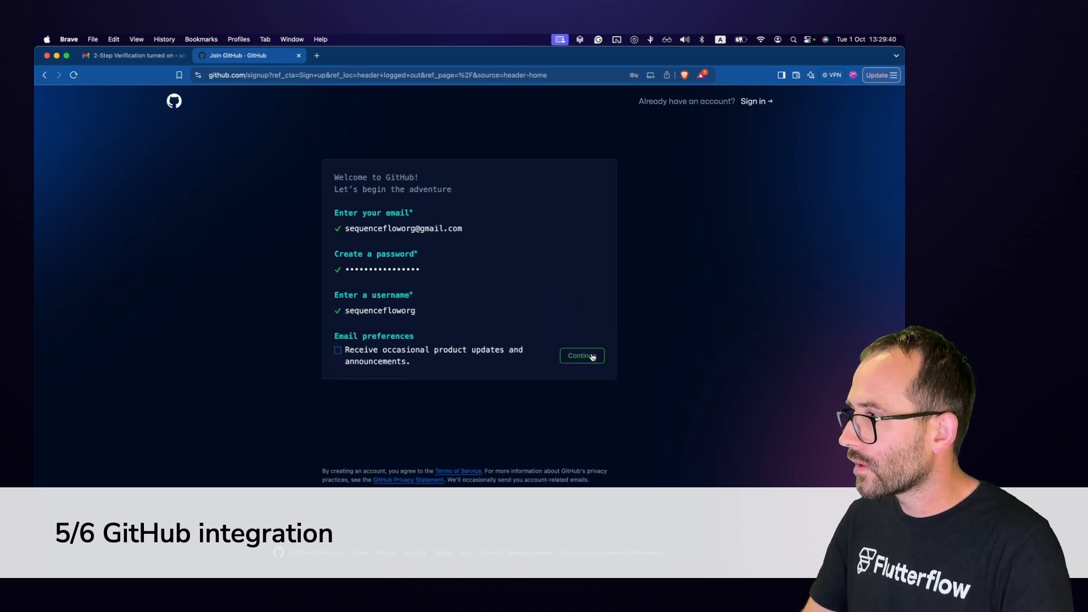
click(592, 356)
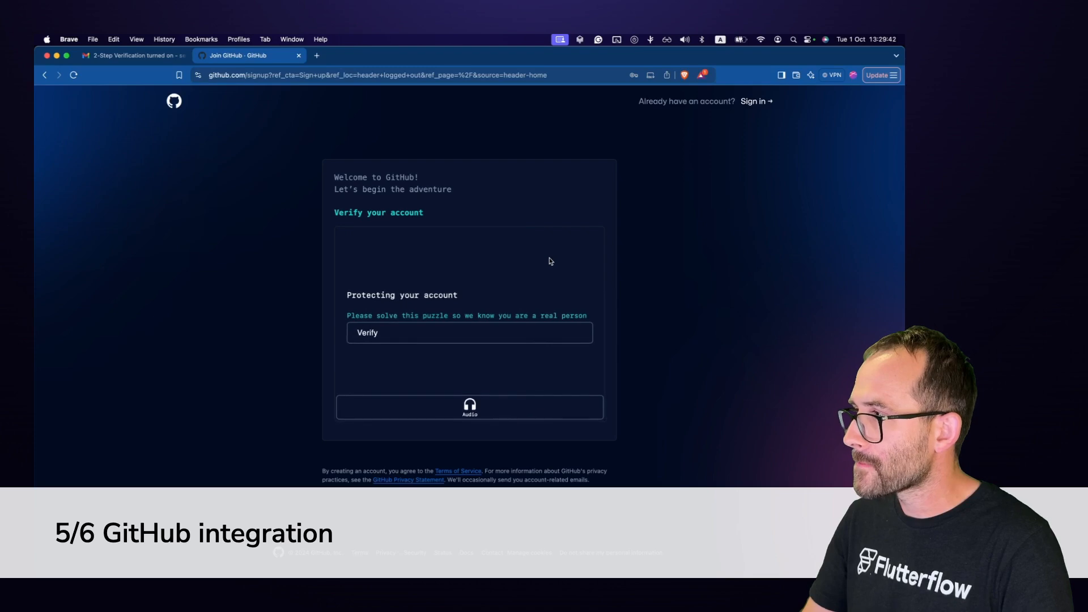
Solve the account verification puzzle by matching the chair to the hand's direction, and save the new login in the browser.
click(421, 335)
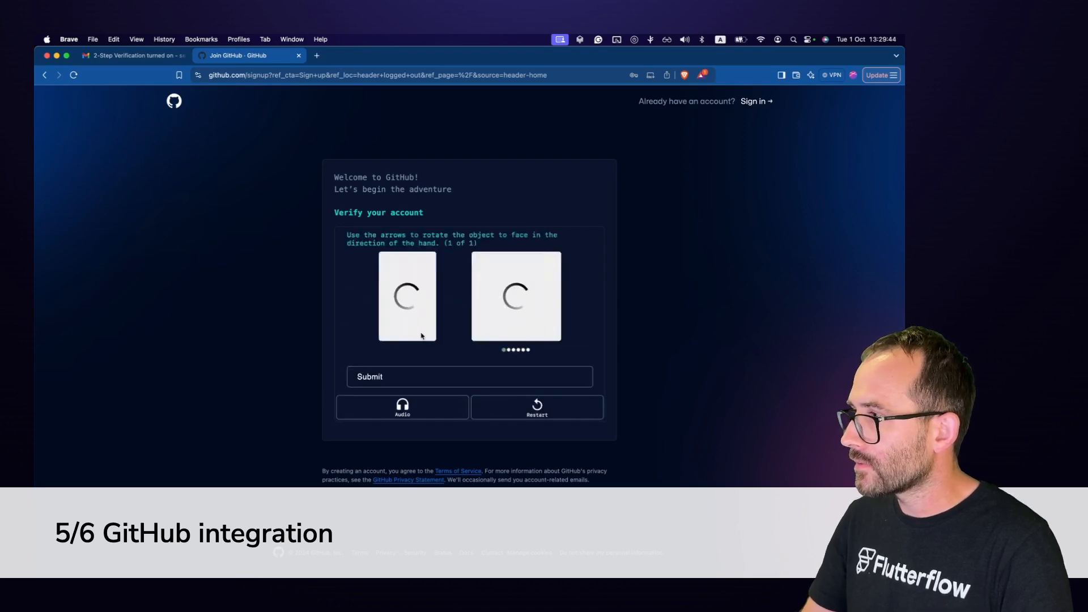
click(555, 336)
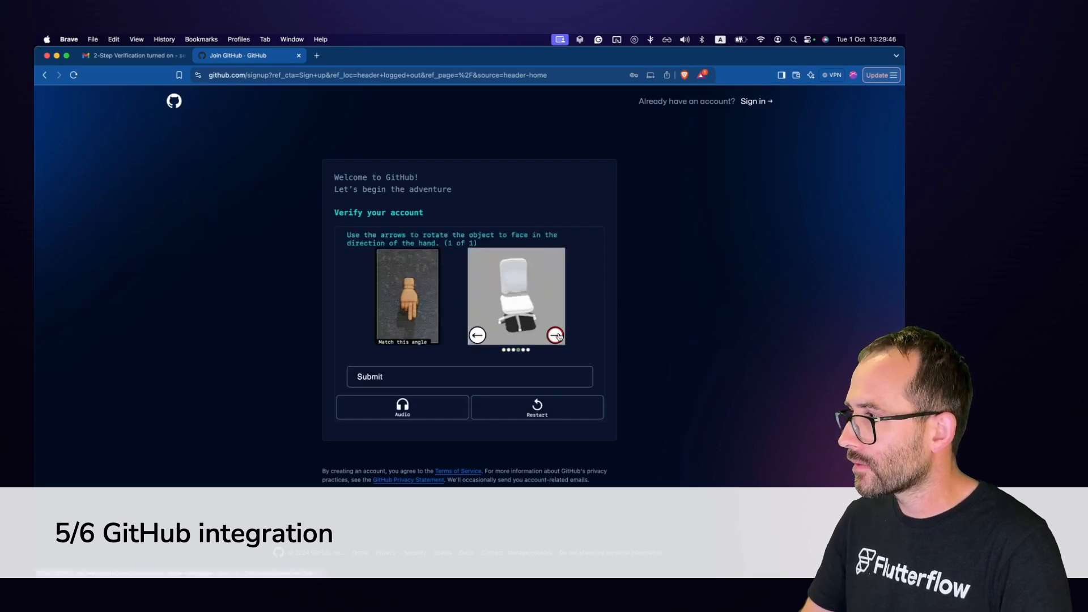
click(479, 336)
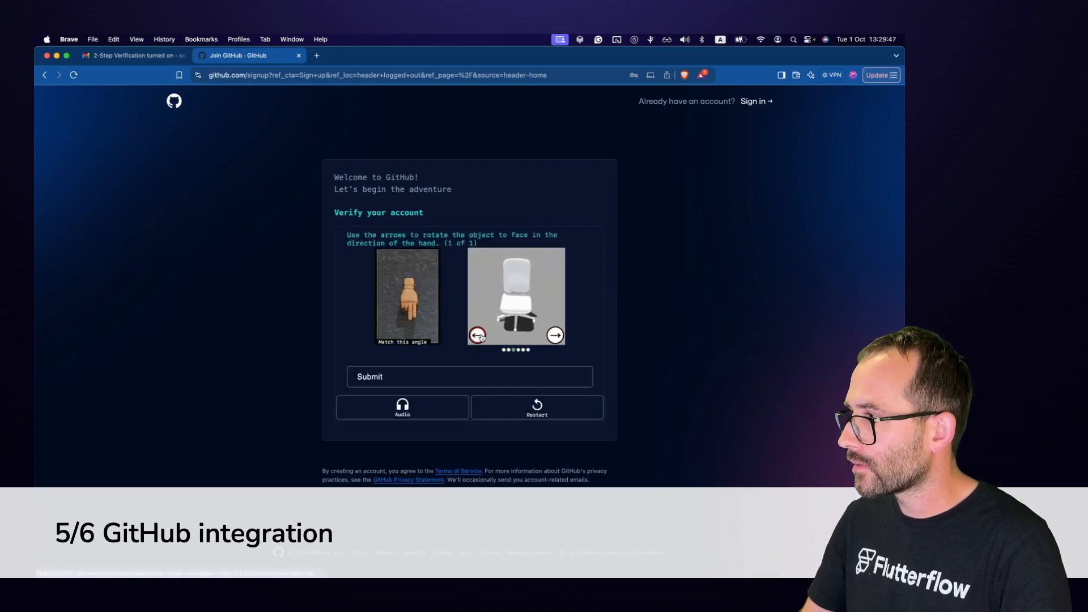
click(498, 378)
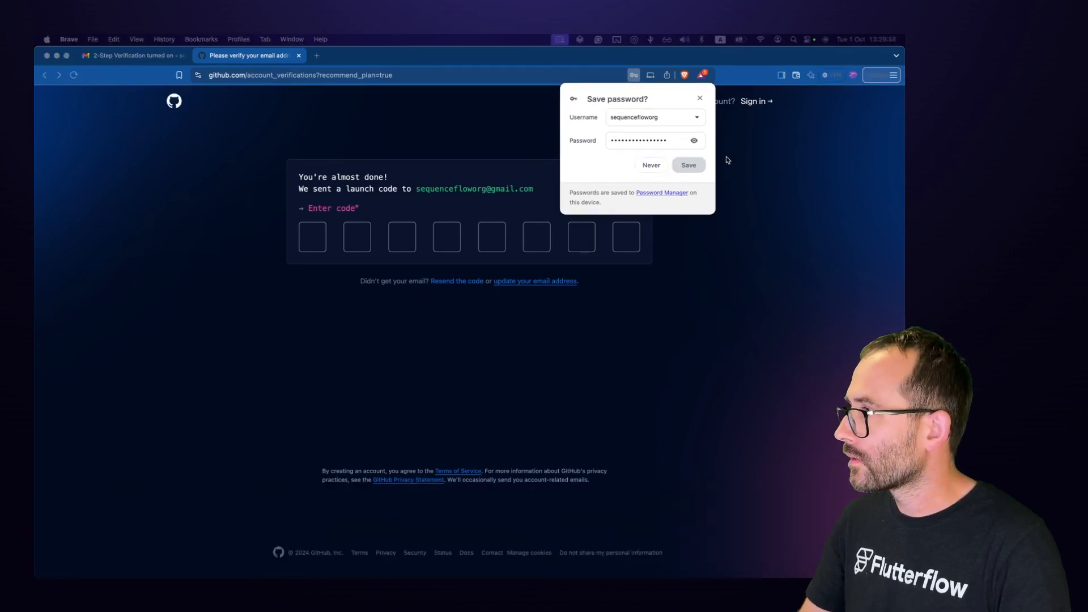
click(694, 165)
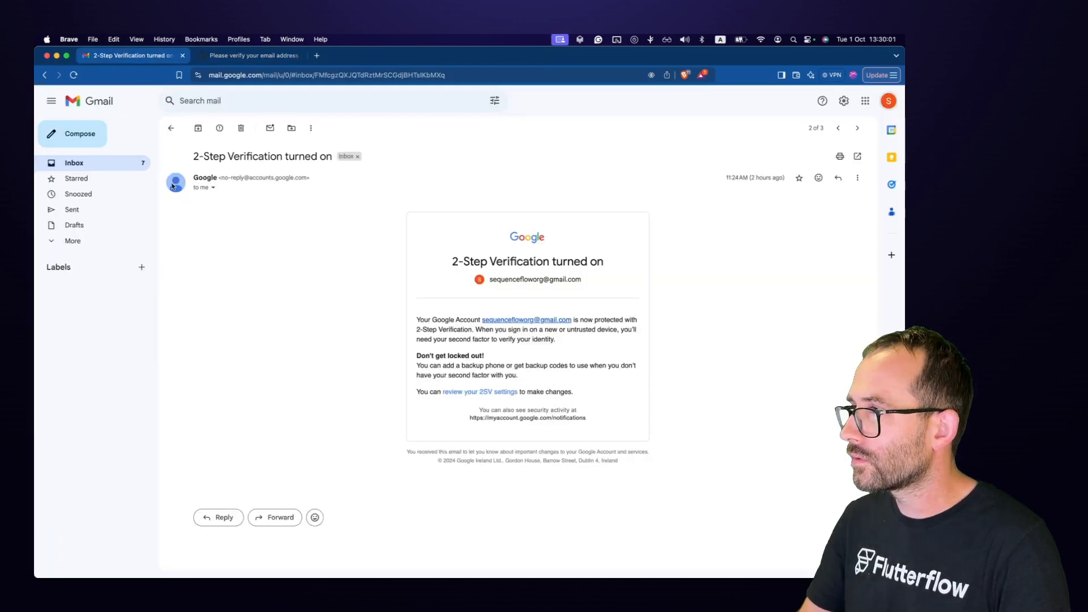
Copy the launch code from GitHub's email in Gmail and paste it into the GitHub verification code field.
click(132, 55)
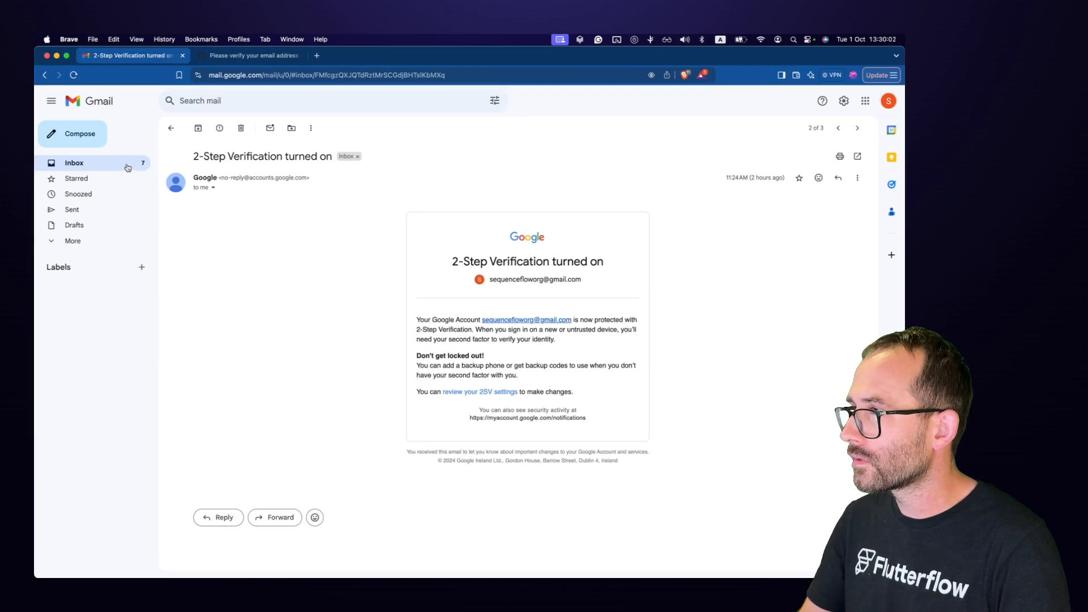
click(131, 164)
click(351, 256)
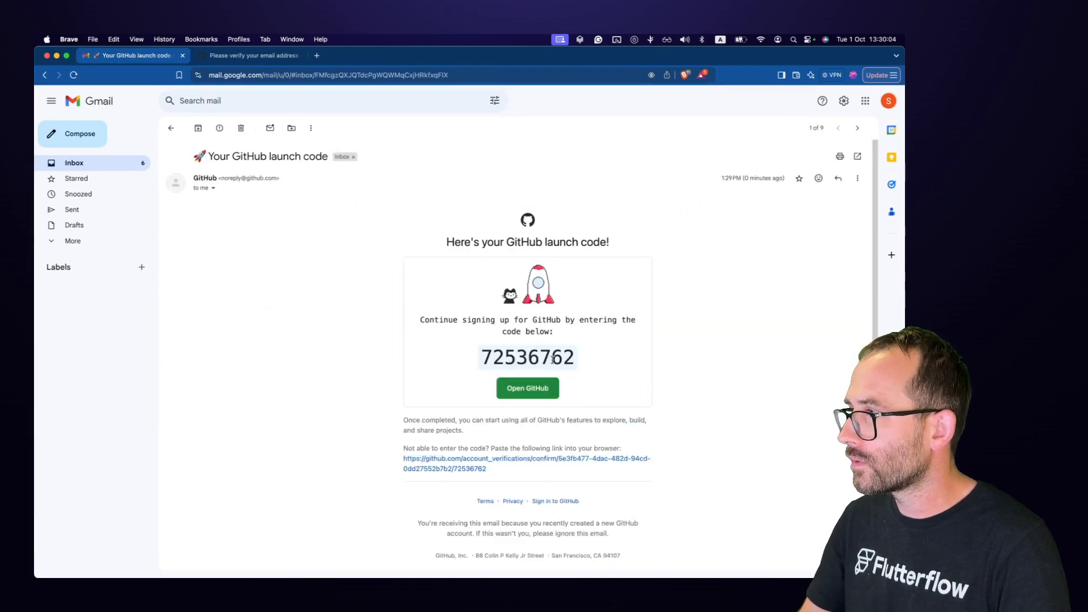
double_click(548, 359)
key(super+c)
click(247, 57)
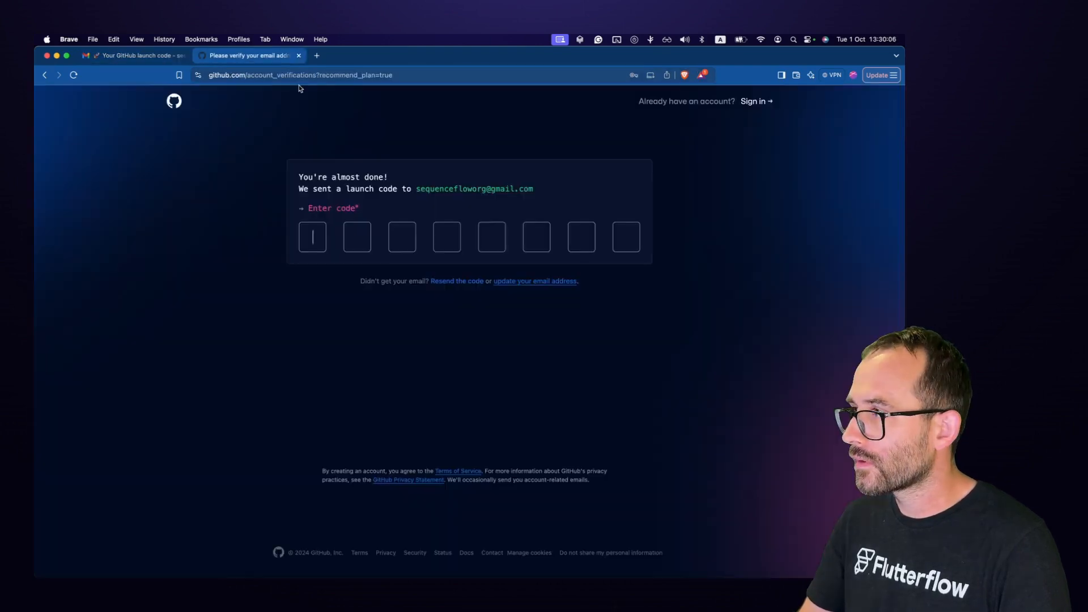
key(super+v)
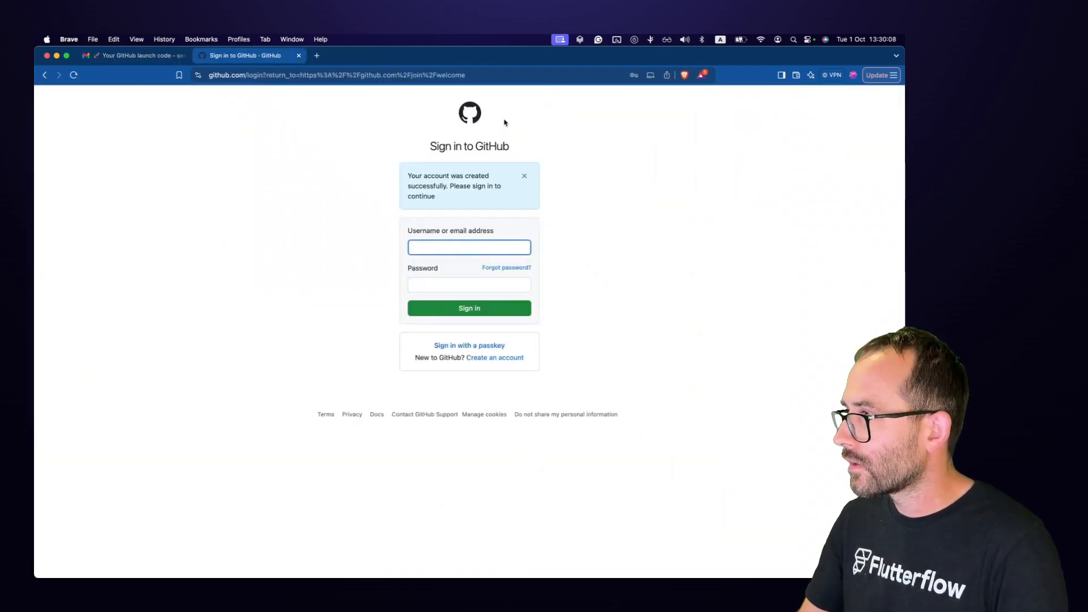
Sign in to GitHub by filling the username and password fields with the saved login.
text(sequencefloworg)
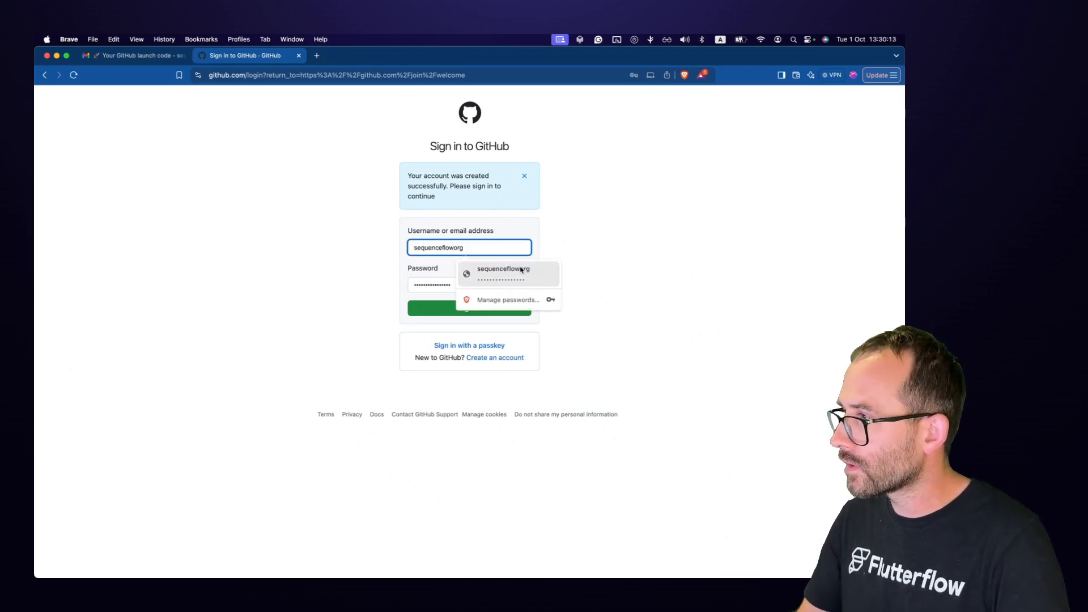
click(525, 269)
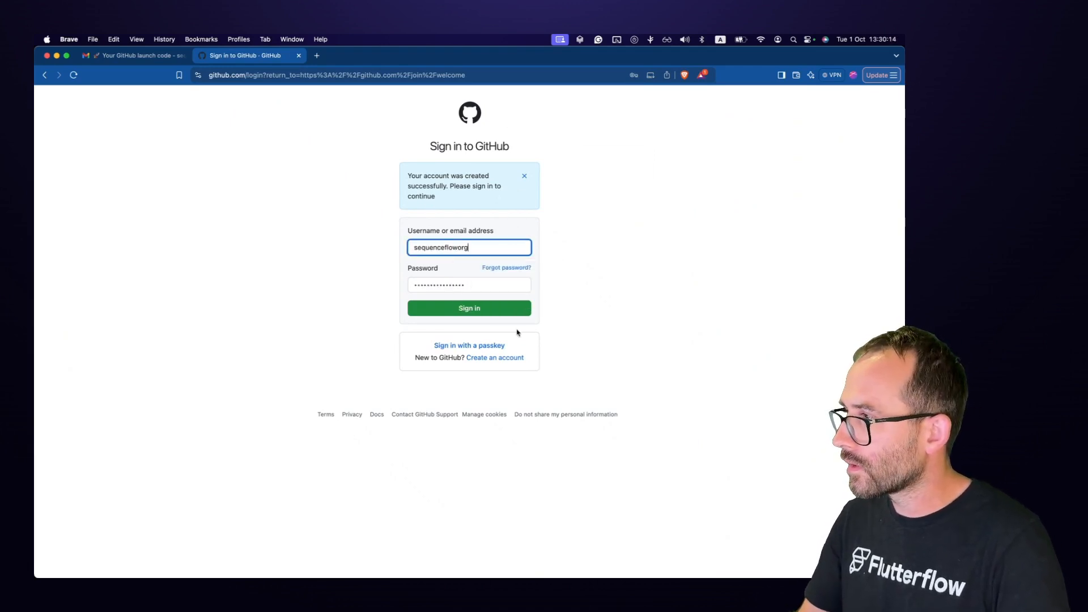
click(485, 314)
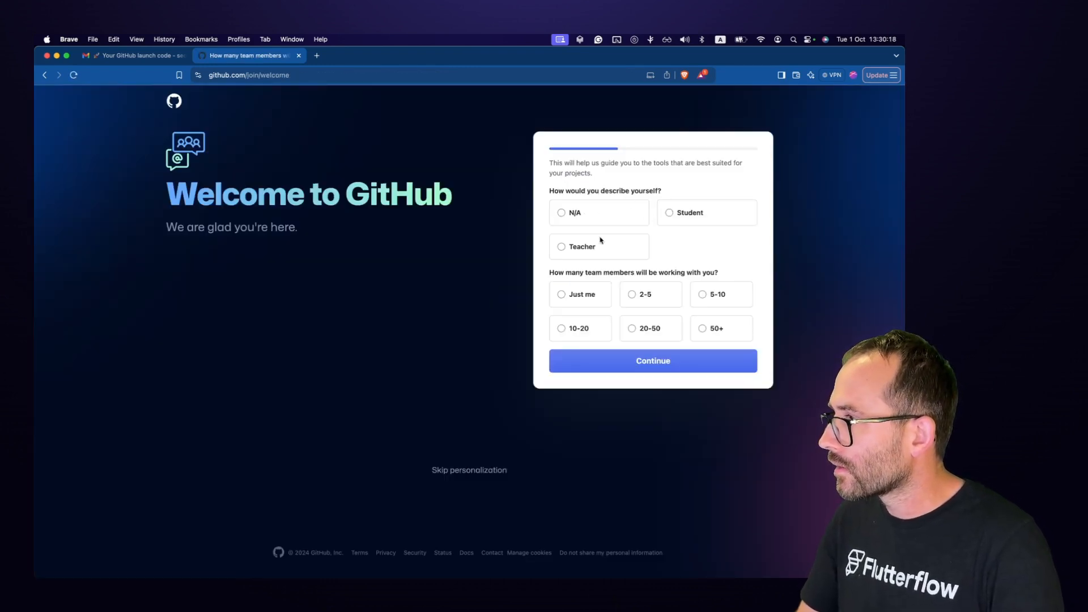
Answer the welcome survey with N/A and Just me, and skip the remaining personalization.
click(604, 215)
click(581, 298)
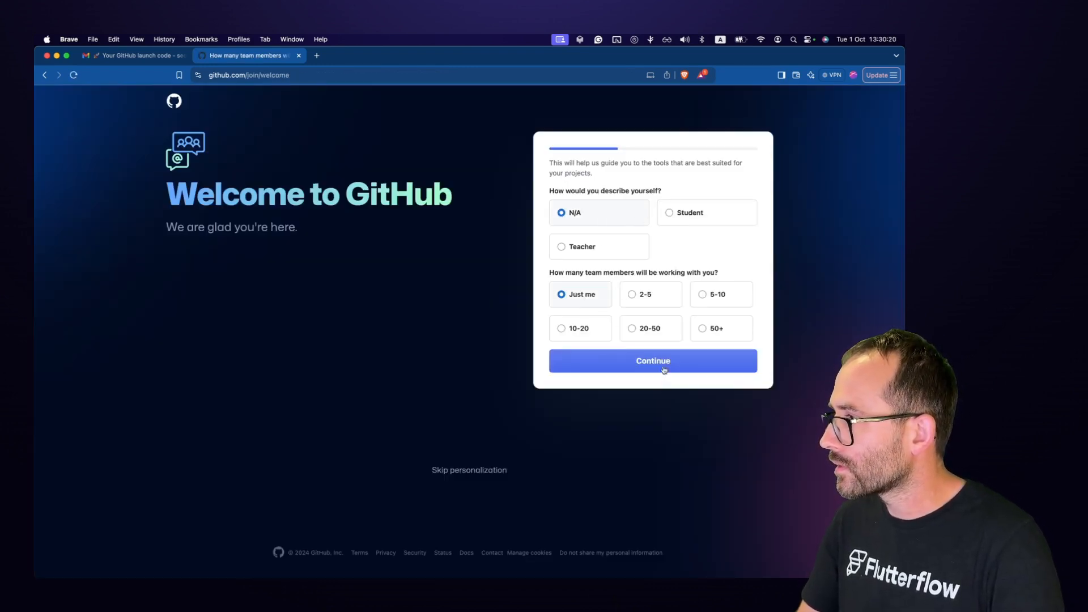
click(664, 368)
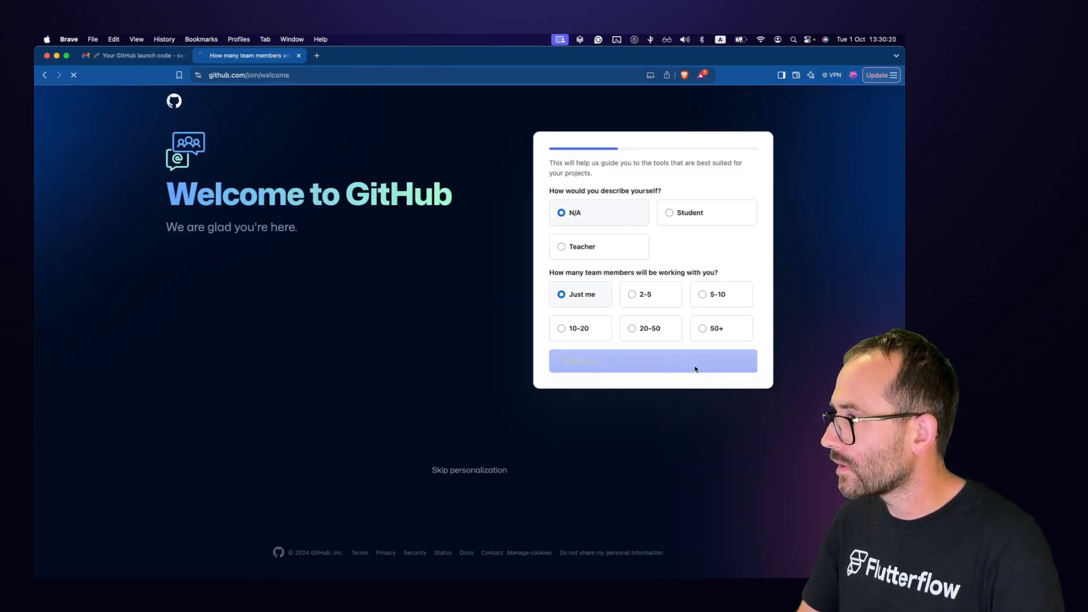
click(466, 471)
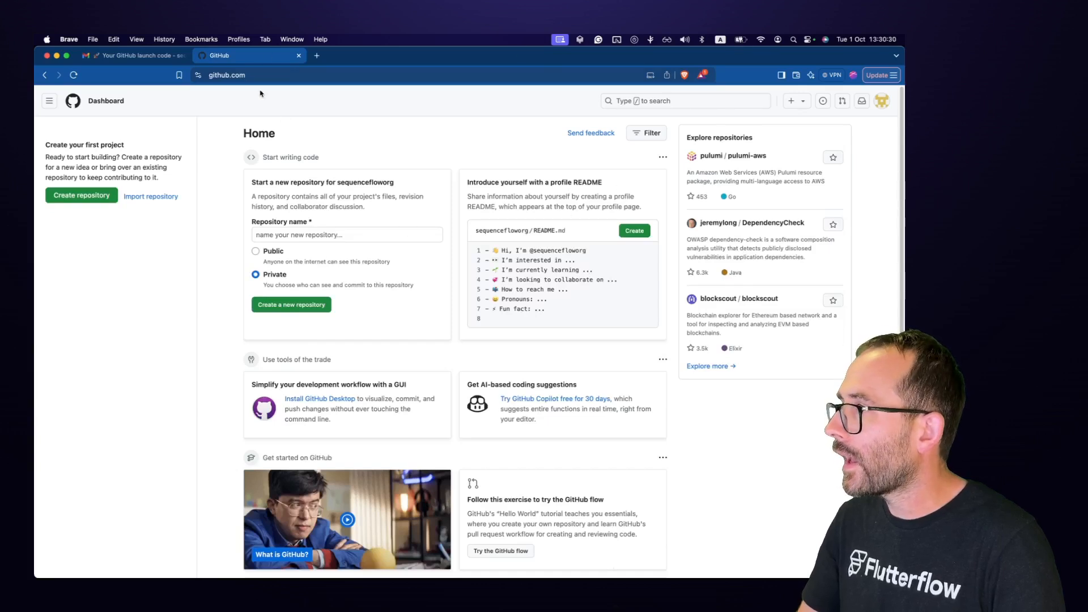
Start creating a new GitHub organization on the Free plan.
click(796, 102)
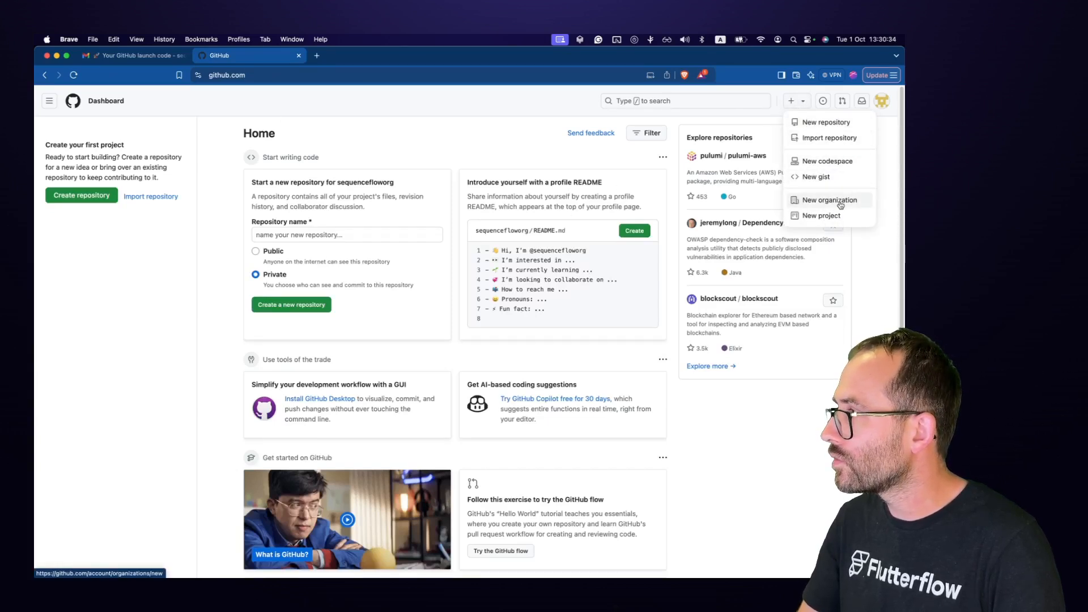
click(840, 204)
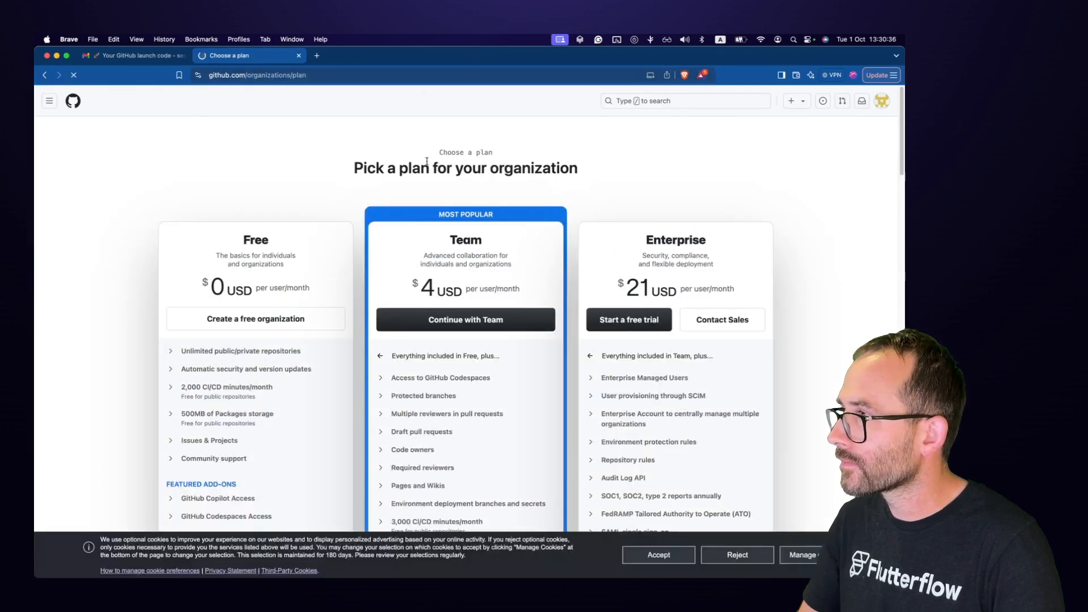
click(272, 323)
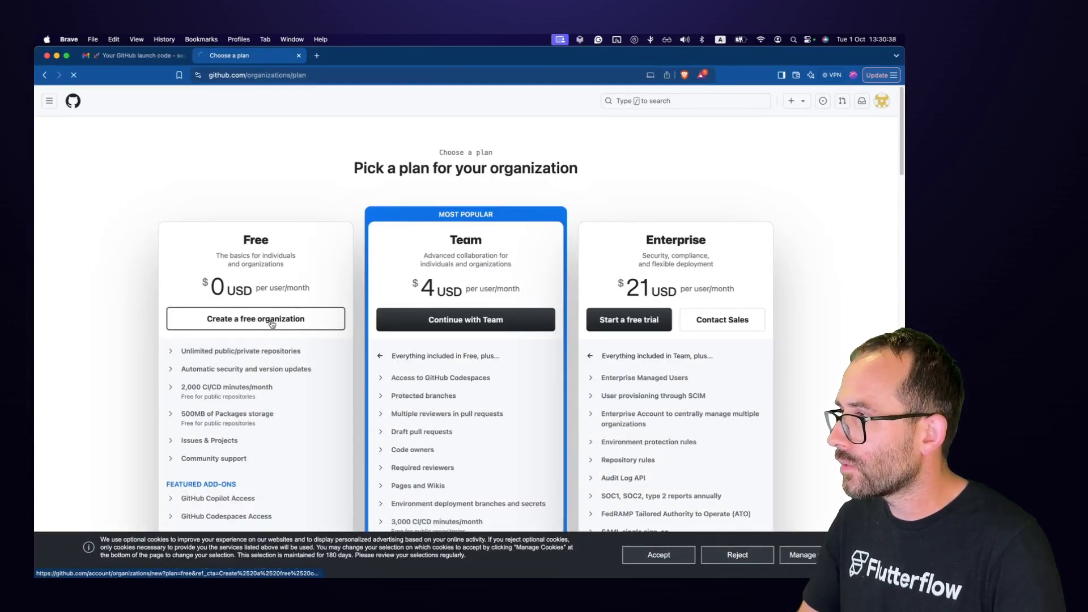
Enter SequenceFlowOrganization as the organization name.
click(400, 225)
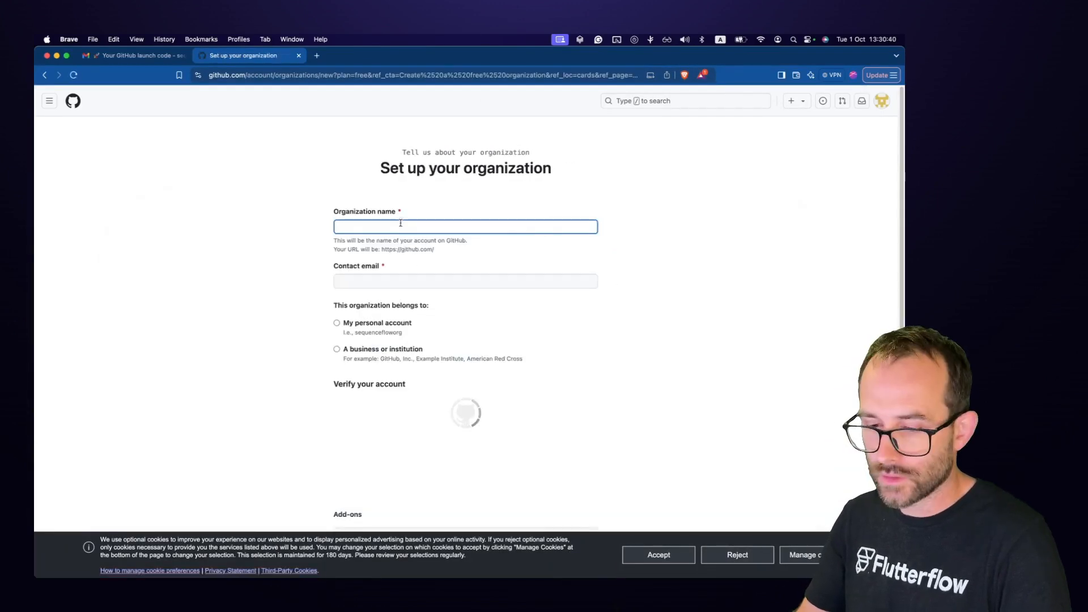
text(Sequen)
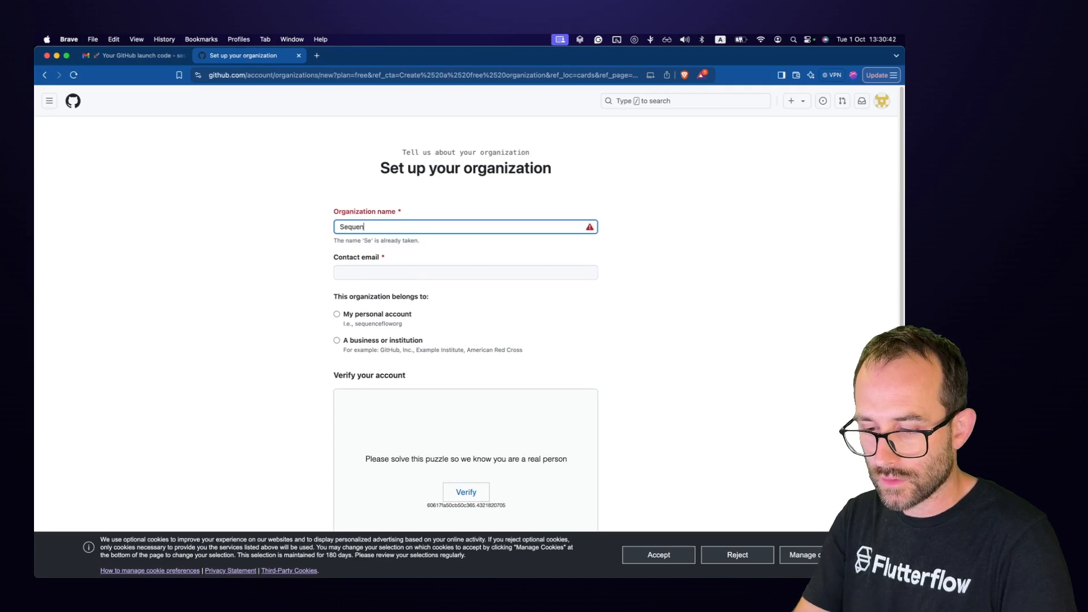
text(ceFlow)
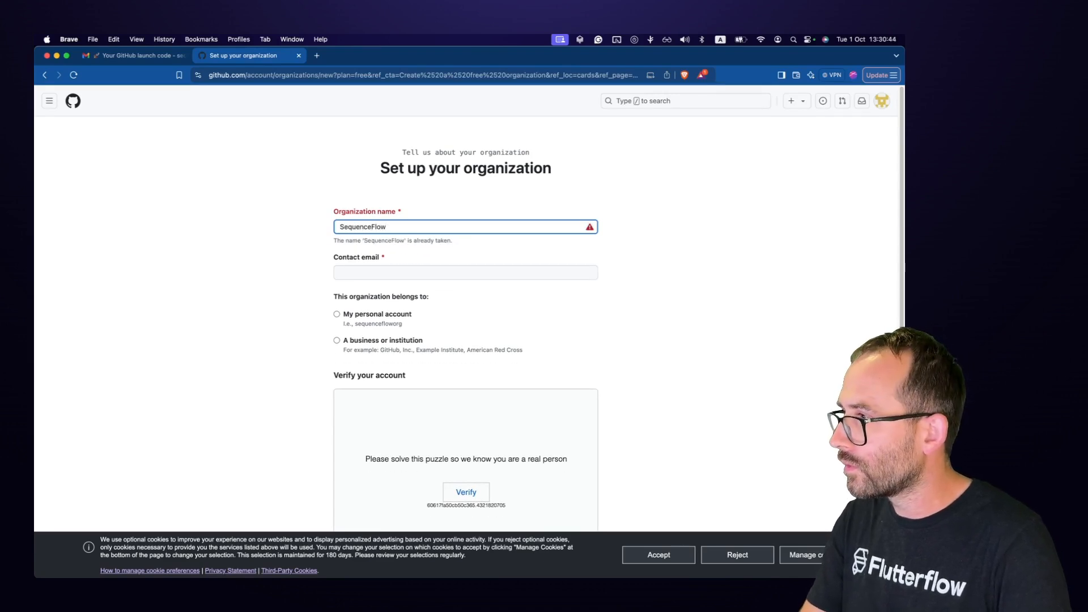
text(Organi)
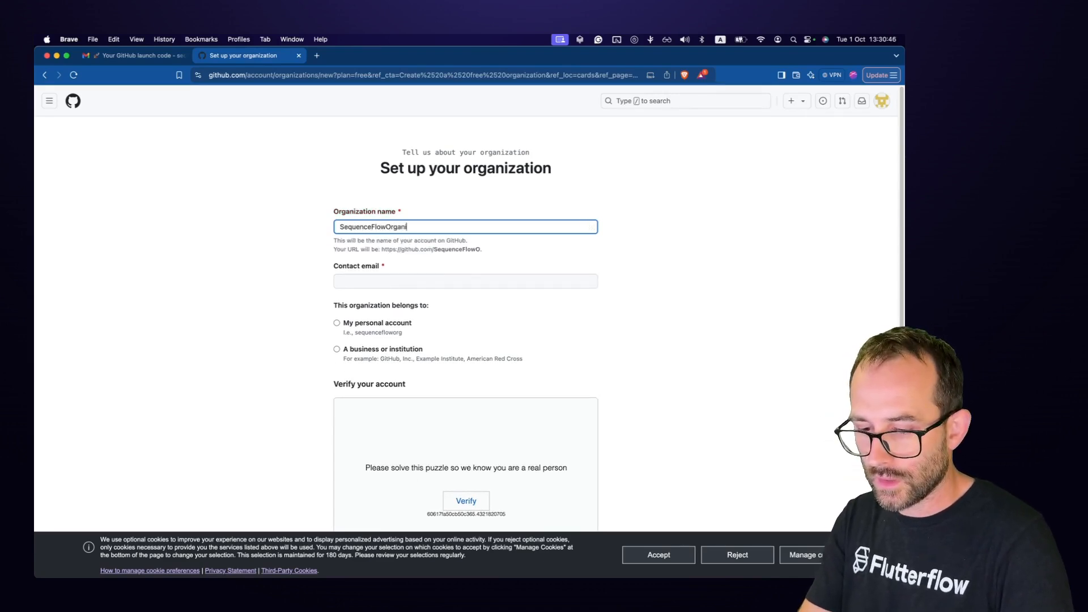
text(zation)
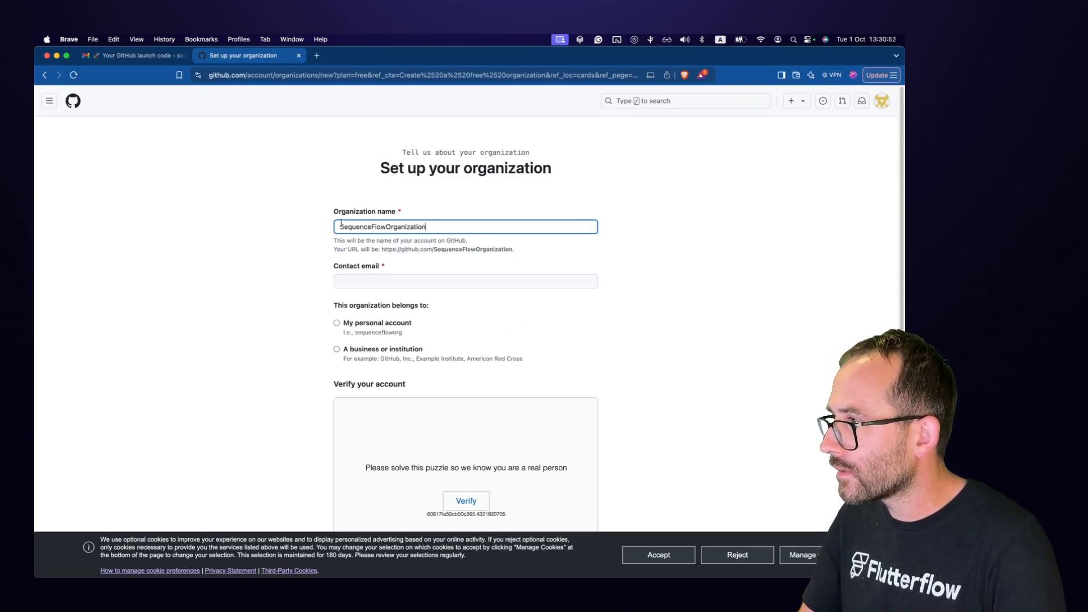
Change the capital letters in the organization name to lowercase so it reads sequencefloworganization.
key(Delete)
text(s)
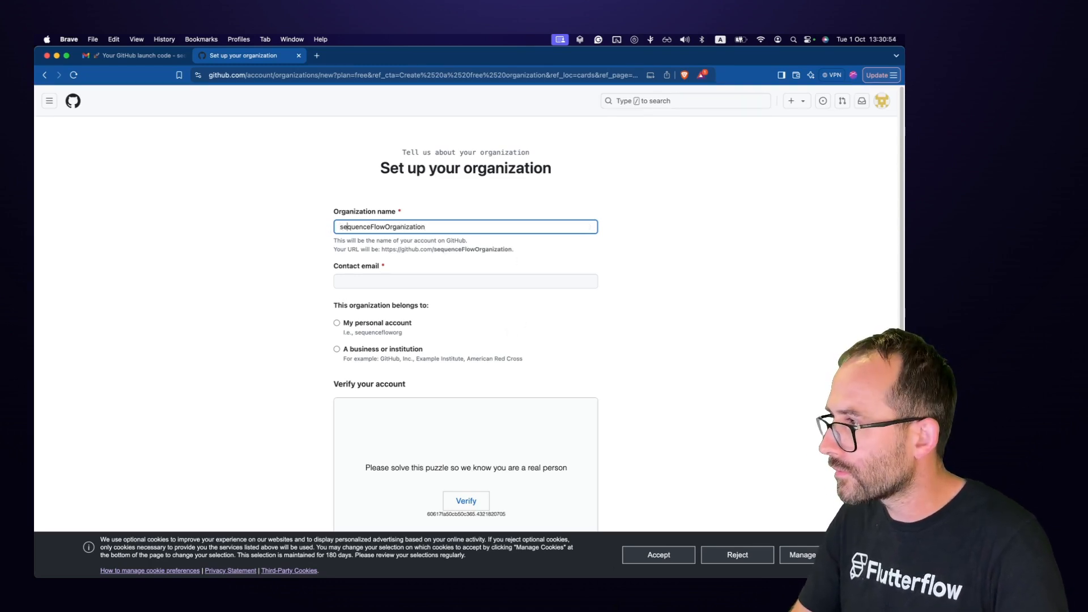
key(Delete)
text(f)
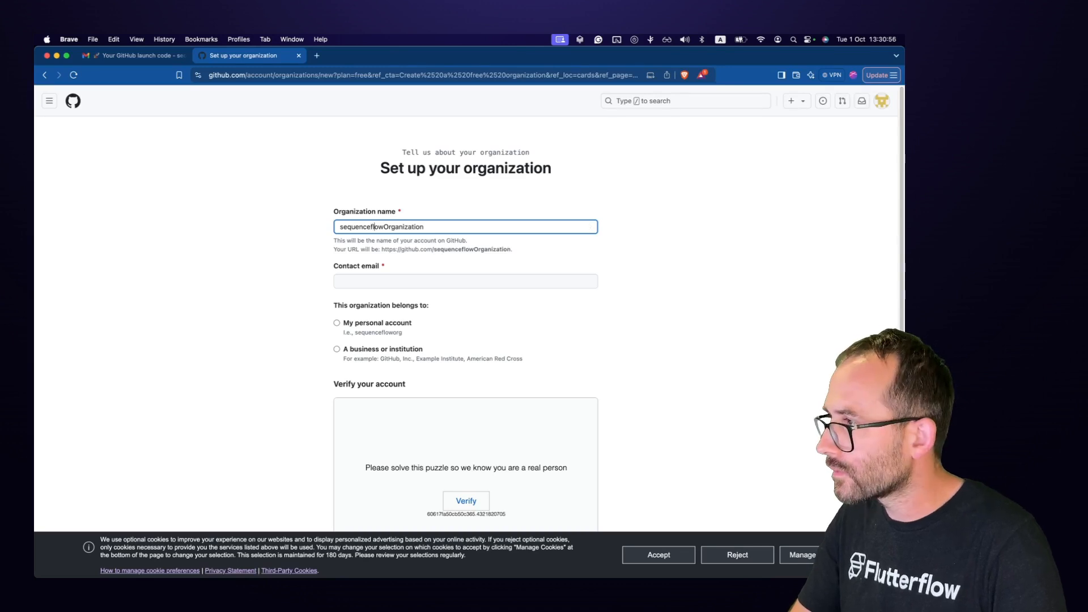
key(Delete)
text(o)
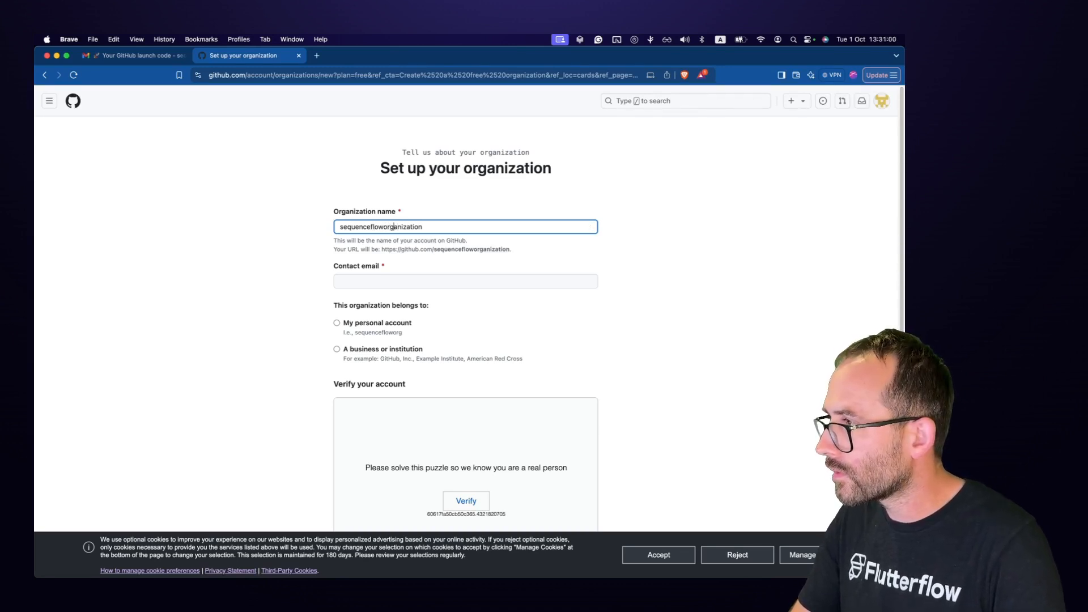
Try shortening the organization name to sequencefloworg, and restore it to sequencefloworganization.
key(Delete)
key(Delete)
key(Delete)
key(Delete)
key(Delete)
key(Delete)
key(Delete)
key(Delete)
key(Delete)
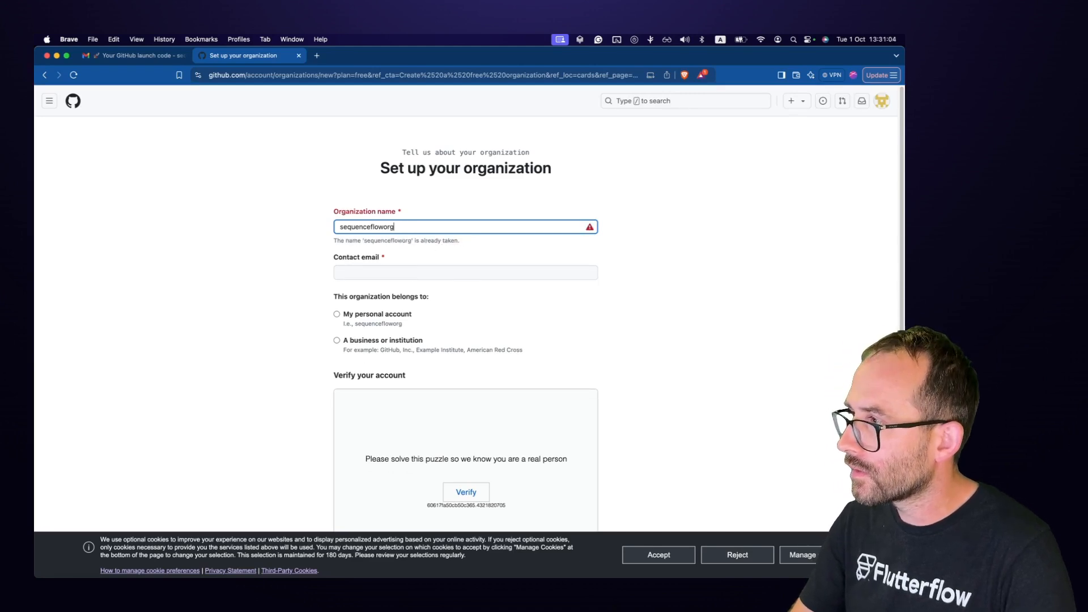
text(a)
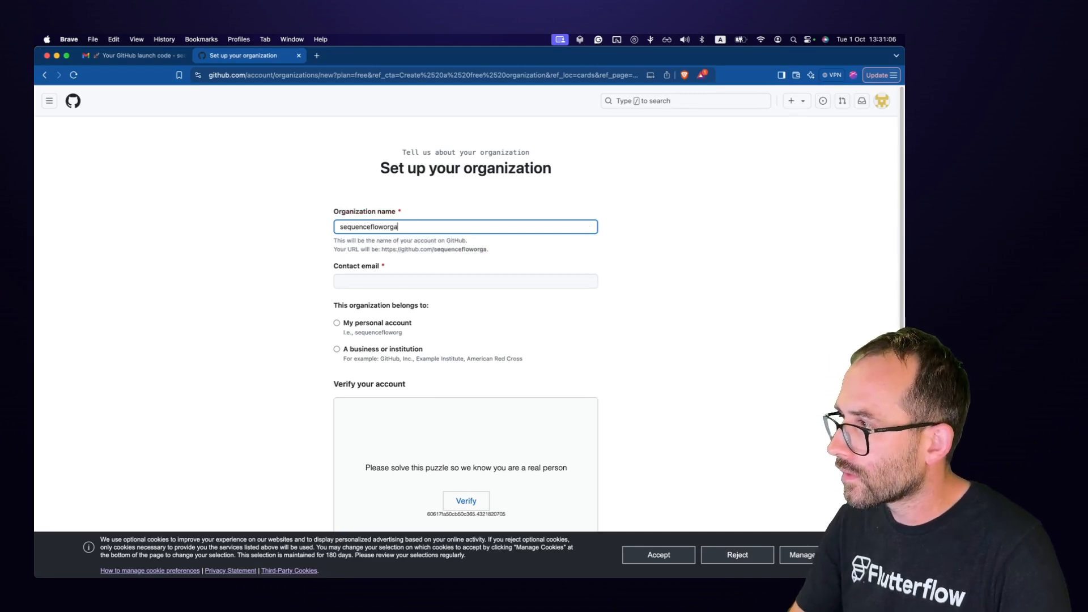
text(nization)
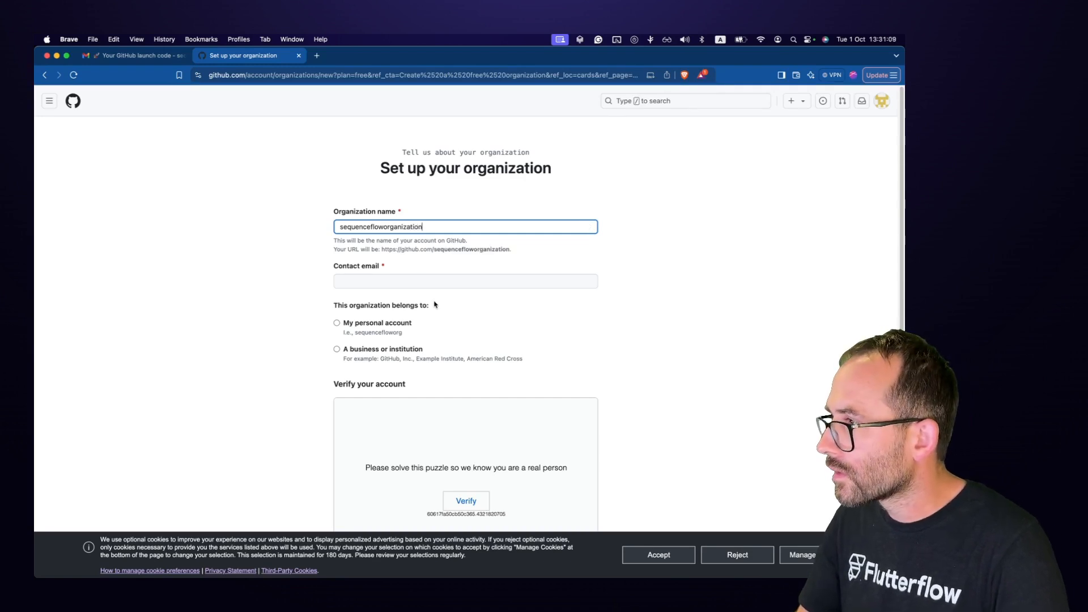
Enter the organization's contact email and set the organization as belonging to My personal account.
click(394, 281)
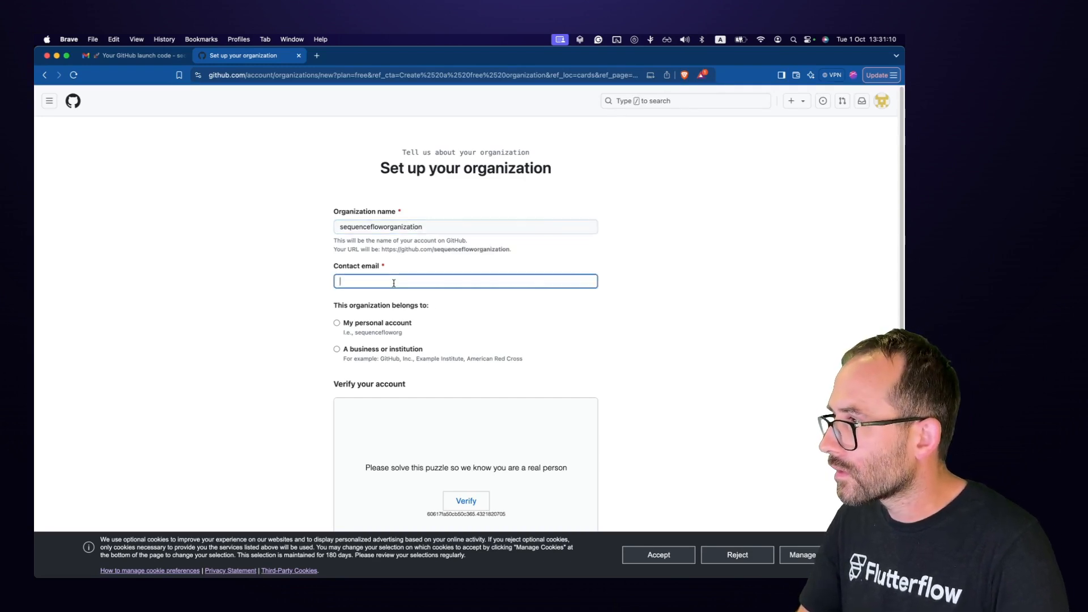
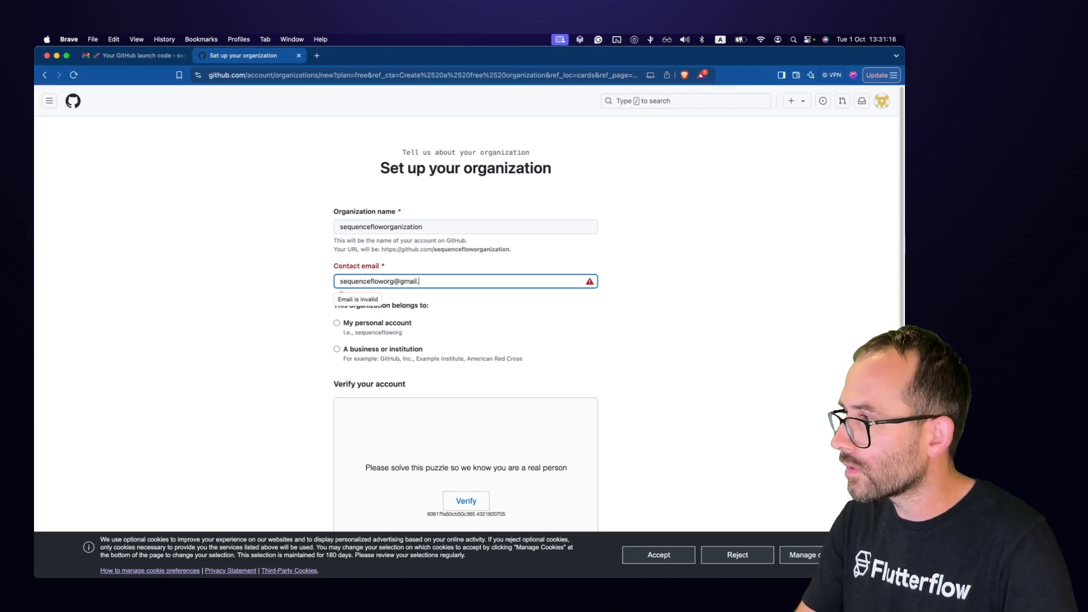
click(430, 334)
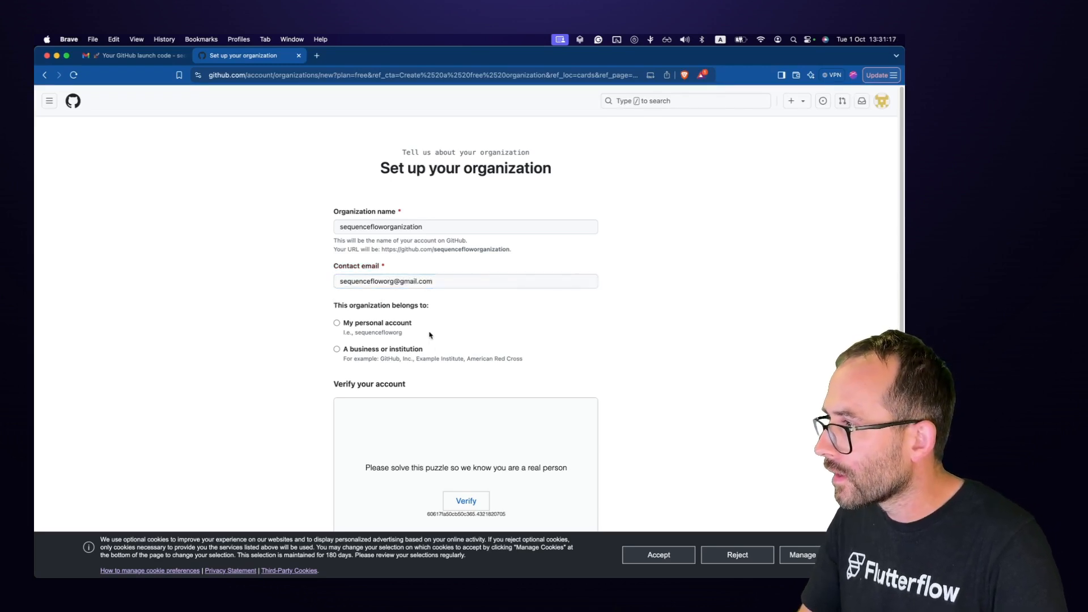
click(368, 326)
Accept the optional cookies and solve the account verification puzzle by rotating the blue vehicle to face the hand's direction.
scroll(468, 323, down, 2)
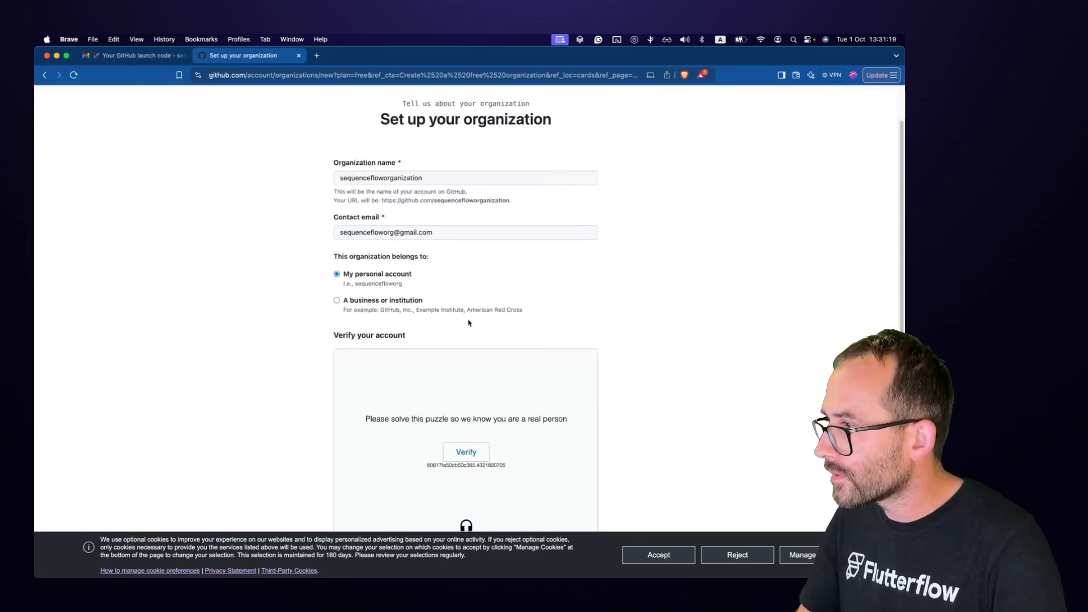
click(468, 448)
click(670, 556)
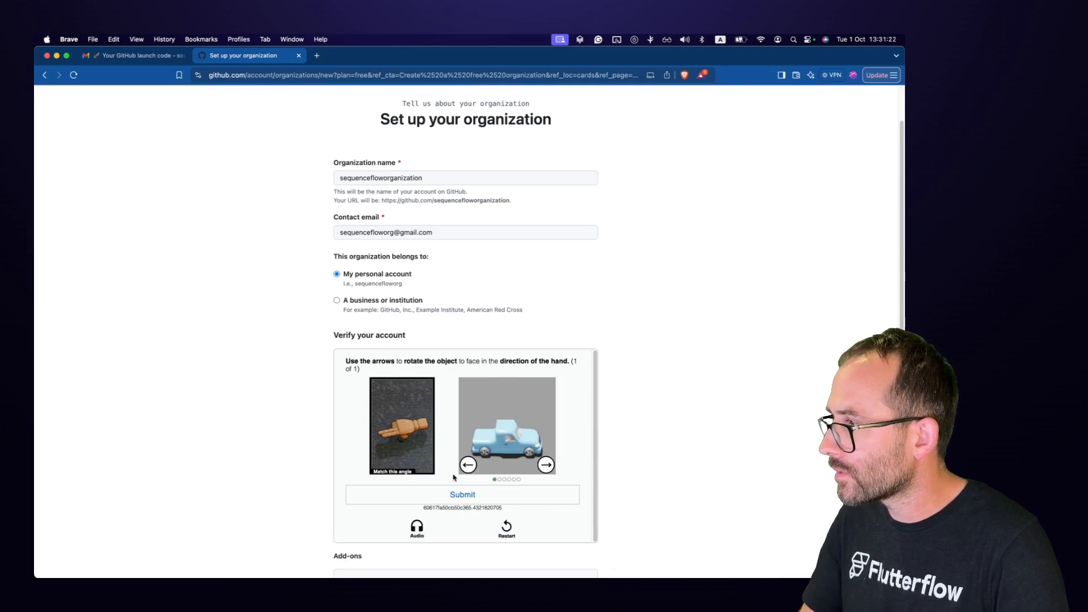
click(468, 465)
click(468, 464)
click(469, 468)
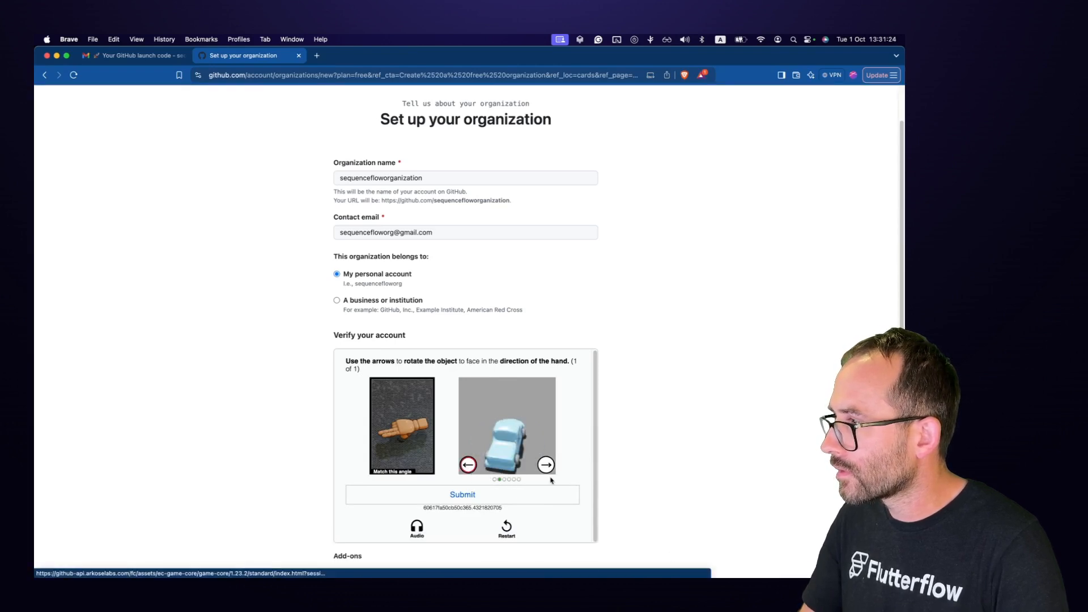
click(547, 466)
click(546, 466)
click(467, 467)
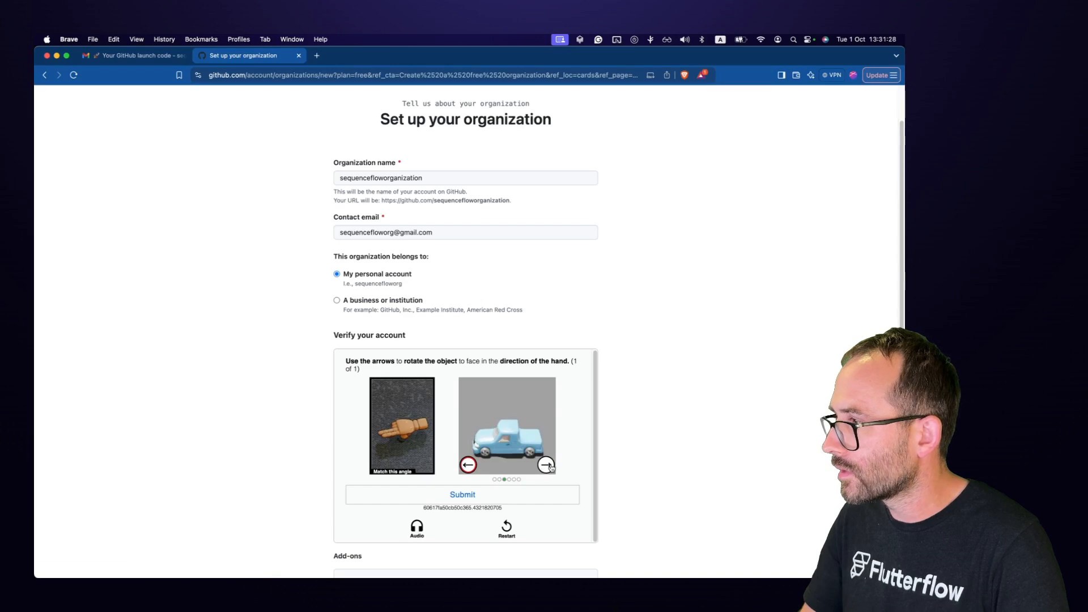
click(473, 496)
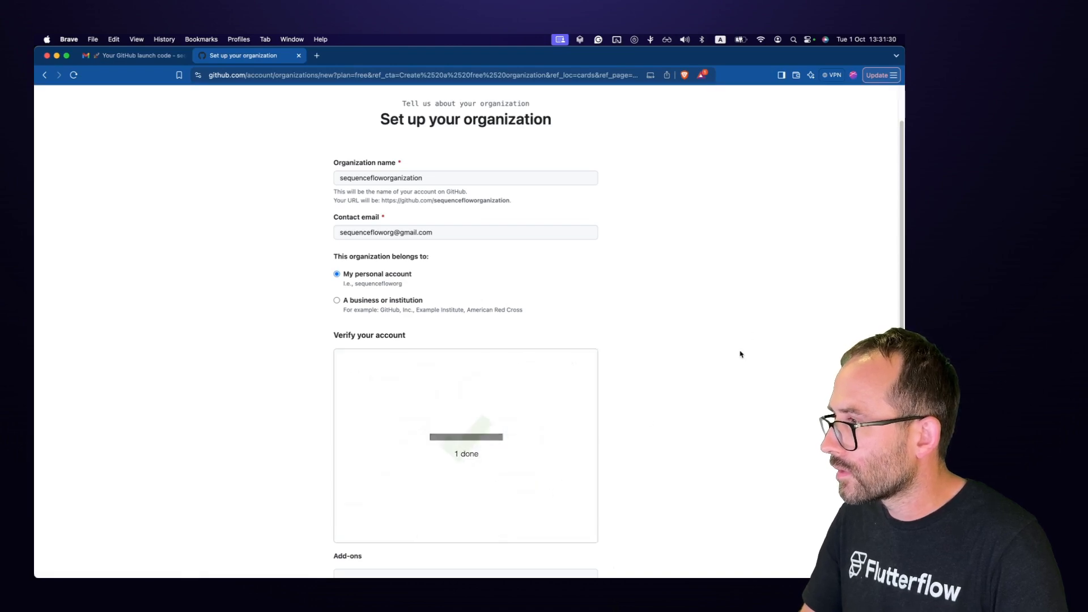
Accept the Terms of Service without the Copilot Business add-on and submit the organization form.
scroll(685, 378, down, 5)
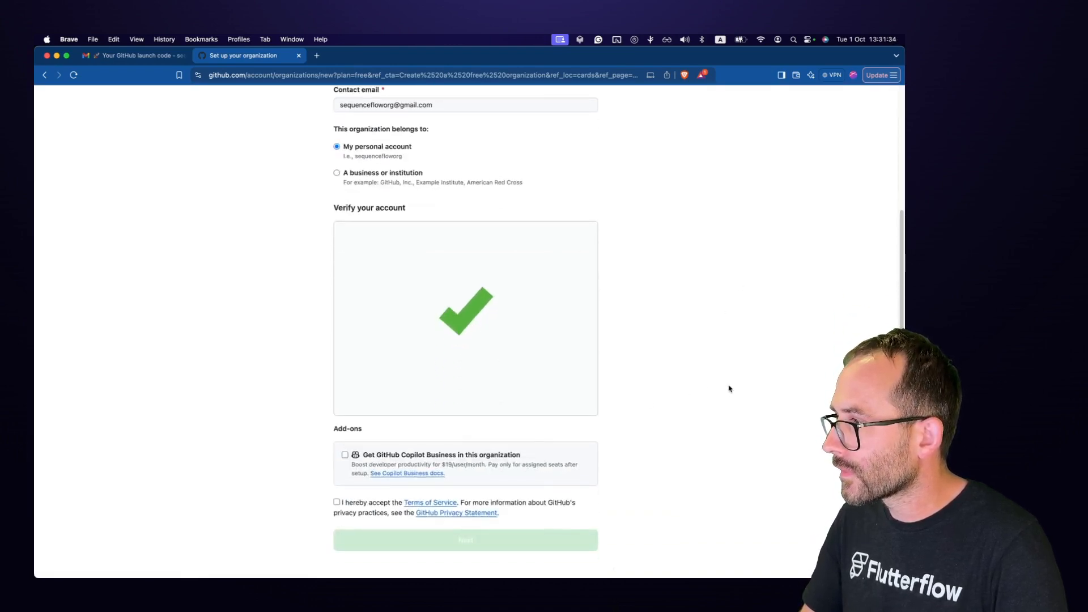
click(354, 507)
click(484, 539)
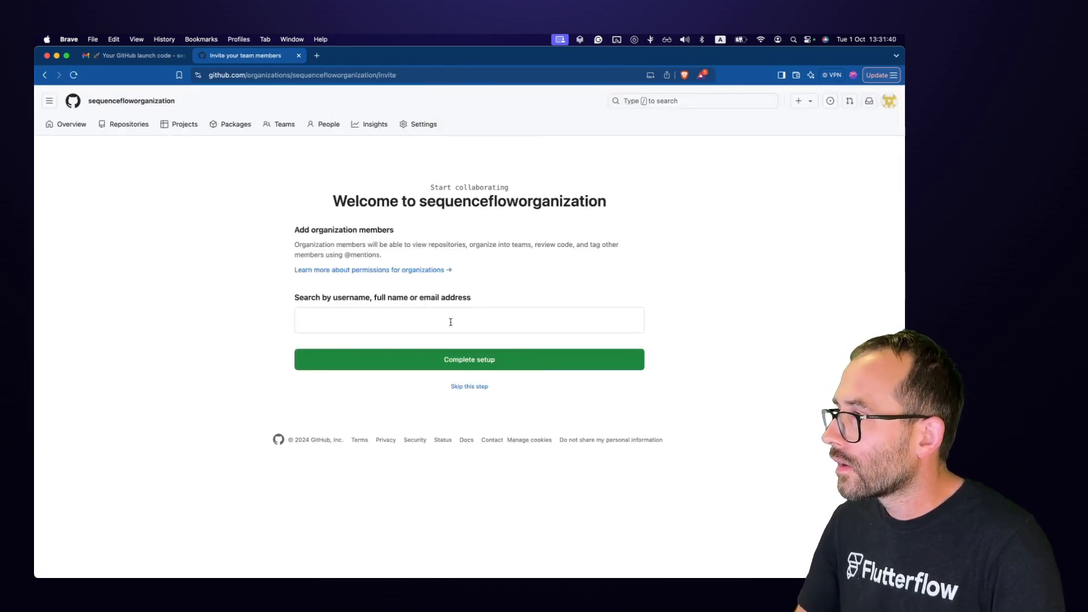
Invite a team member by GitHub username, complete the organization setup, and dismiss the tip about following organizations.
text(stepanic)
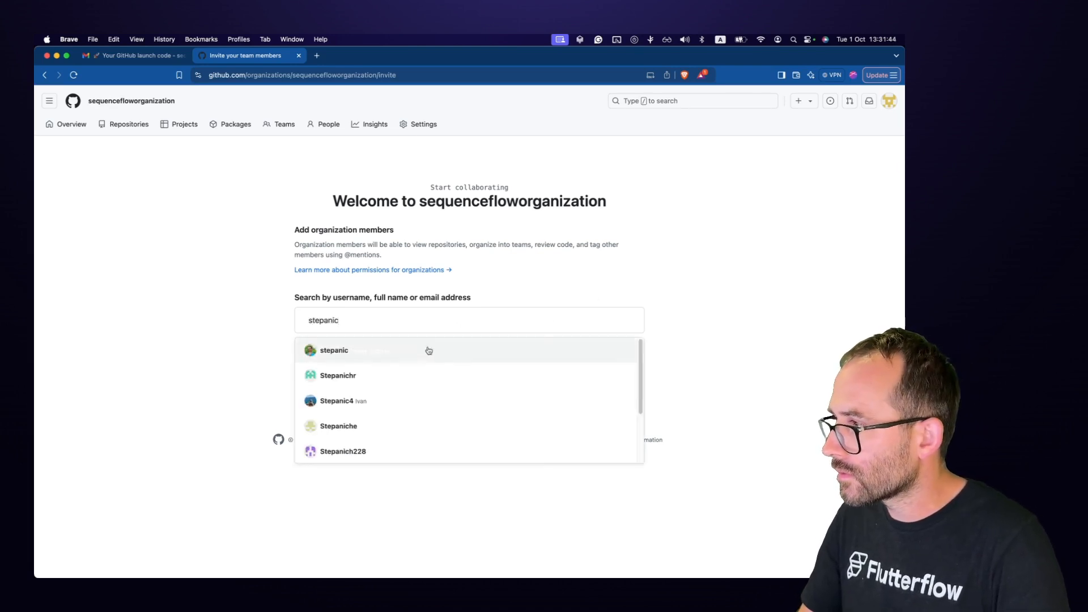
click(447, 347)
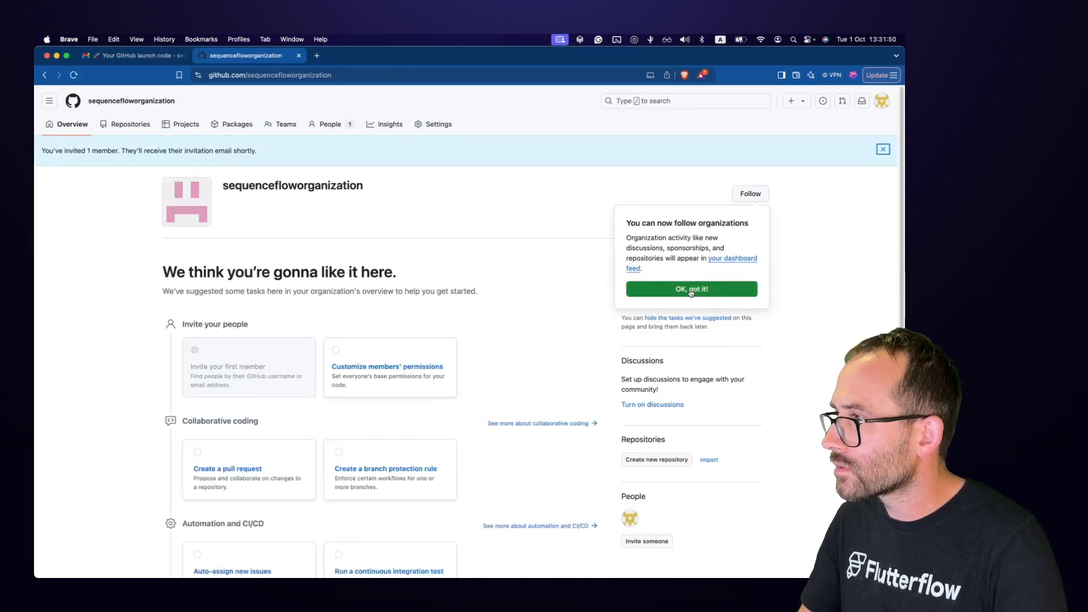
click(691, 290)
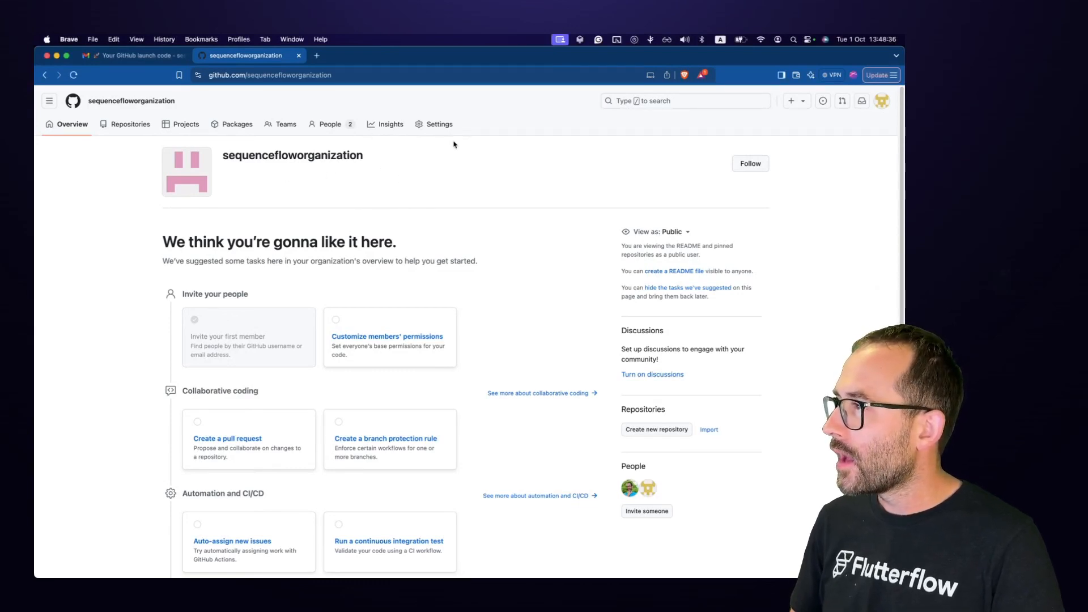
Open the organization's people list to examine its members and their roles.
click(323, 130)
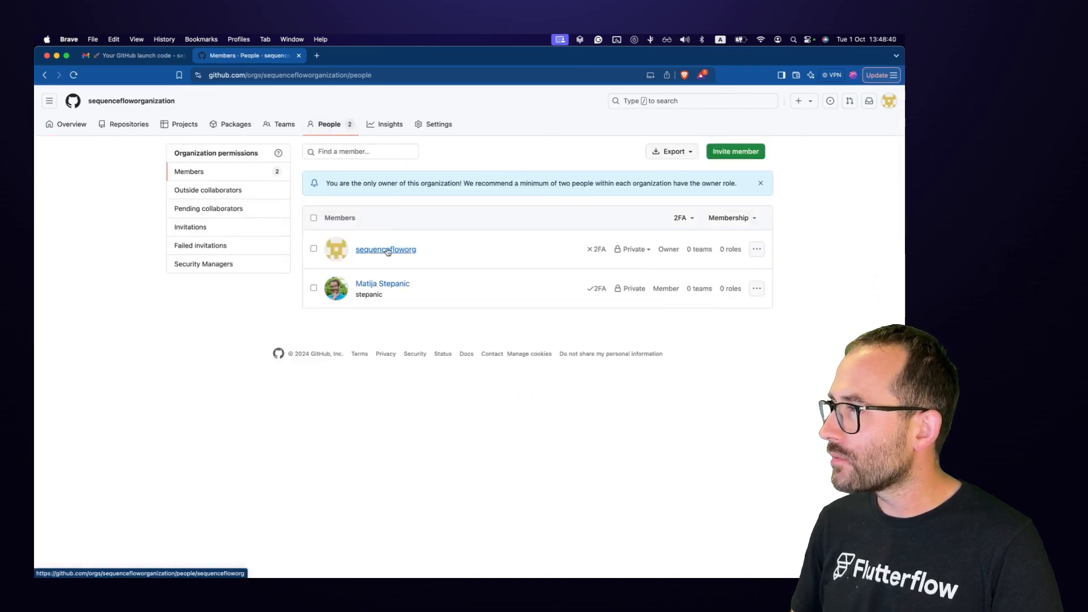
mouse_move(411, 252)
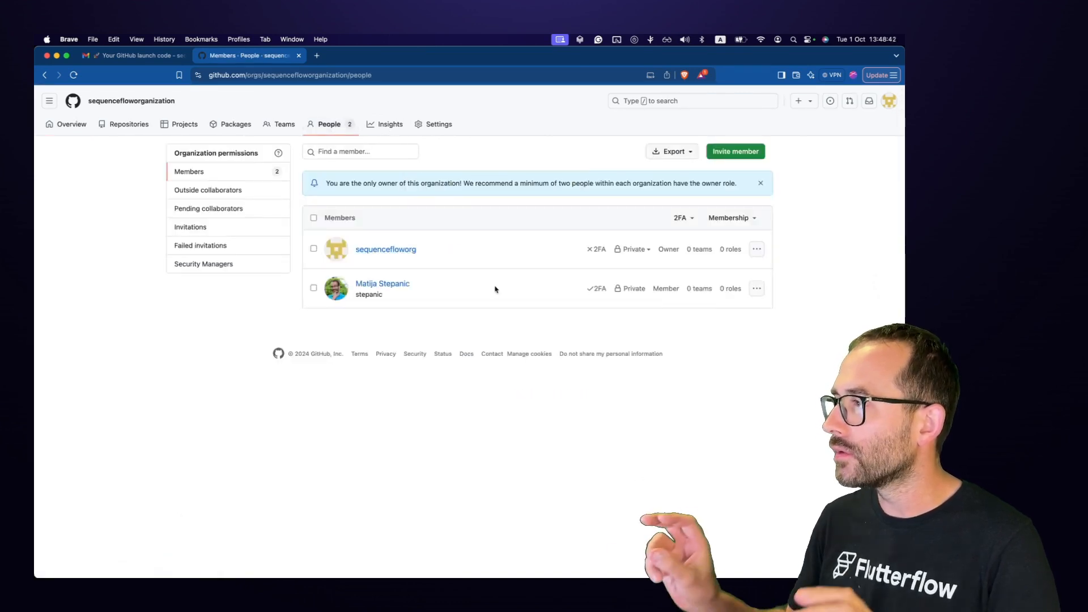
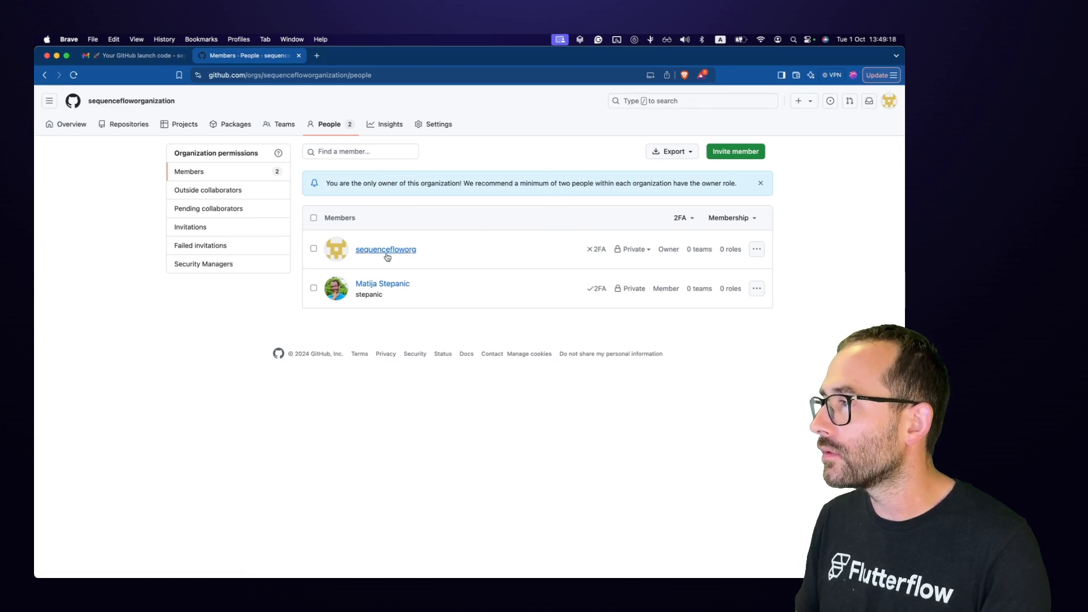
Change the invited team member's organization role to Owner.
mouse_move(391, 251)
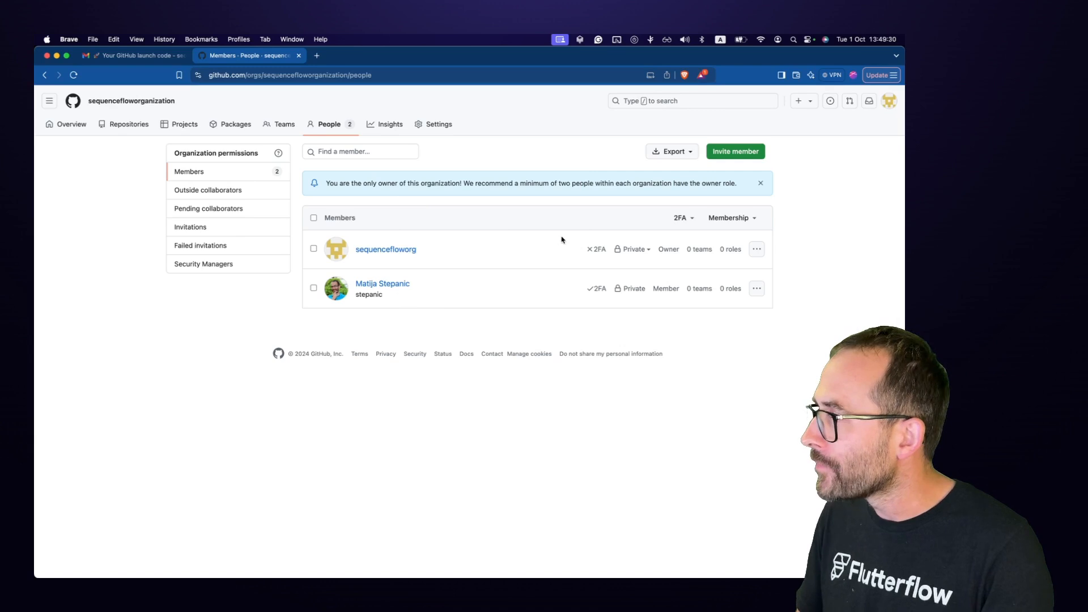
click(757, 288)
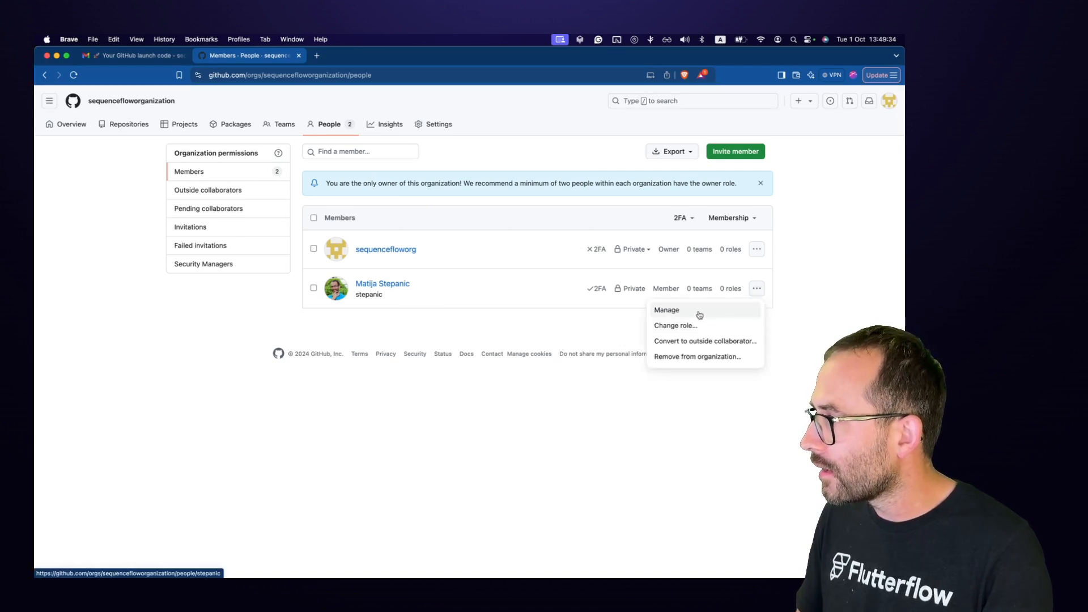
click(703, 327)
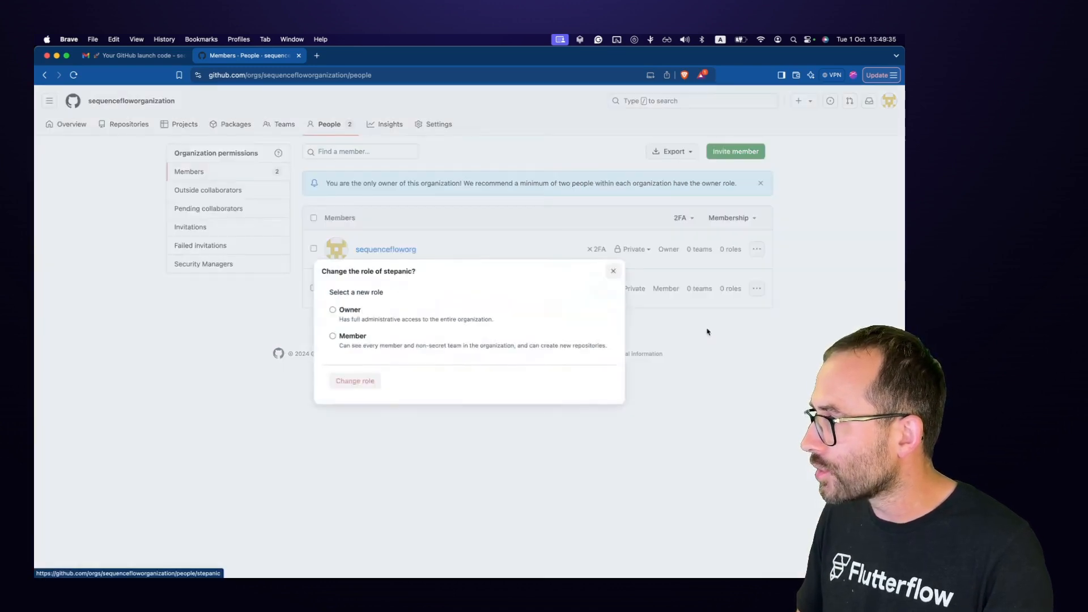
click(332, 310)
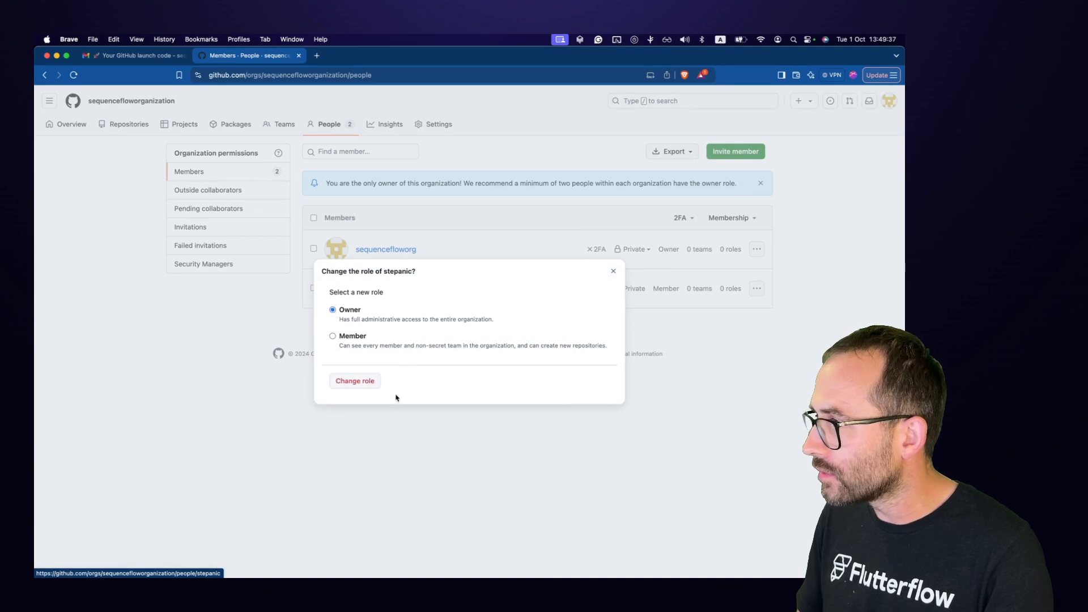
click(365, 380)
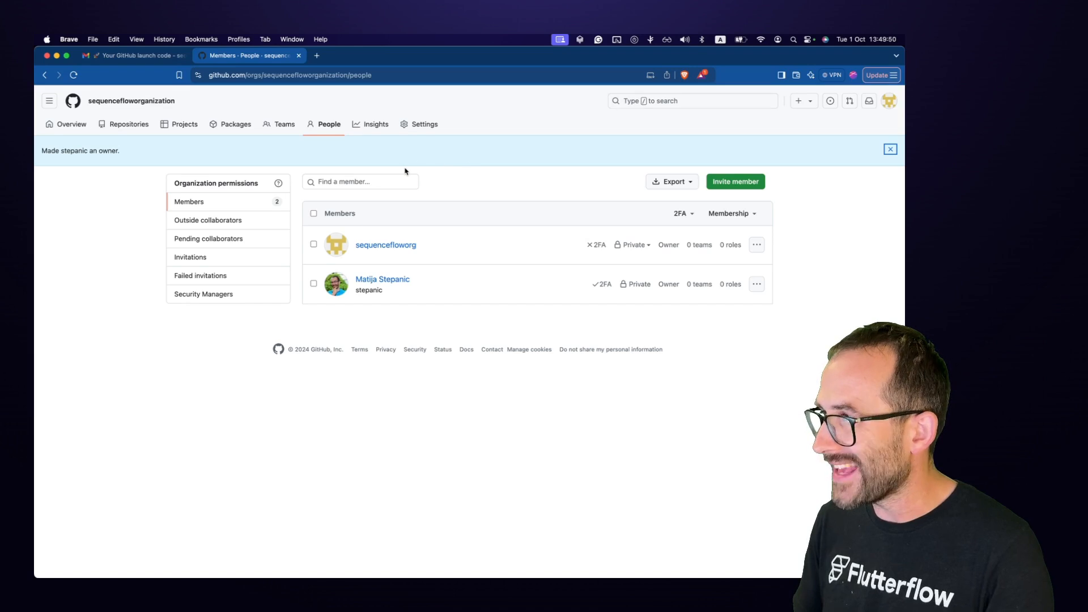
View the organization's repository list, and open GitHub in a new browser tab under the team member's account.
click(128, 124)
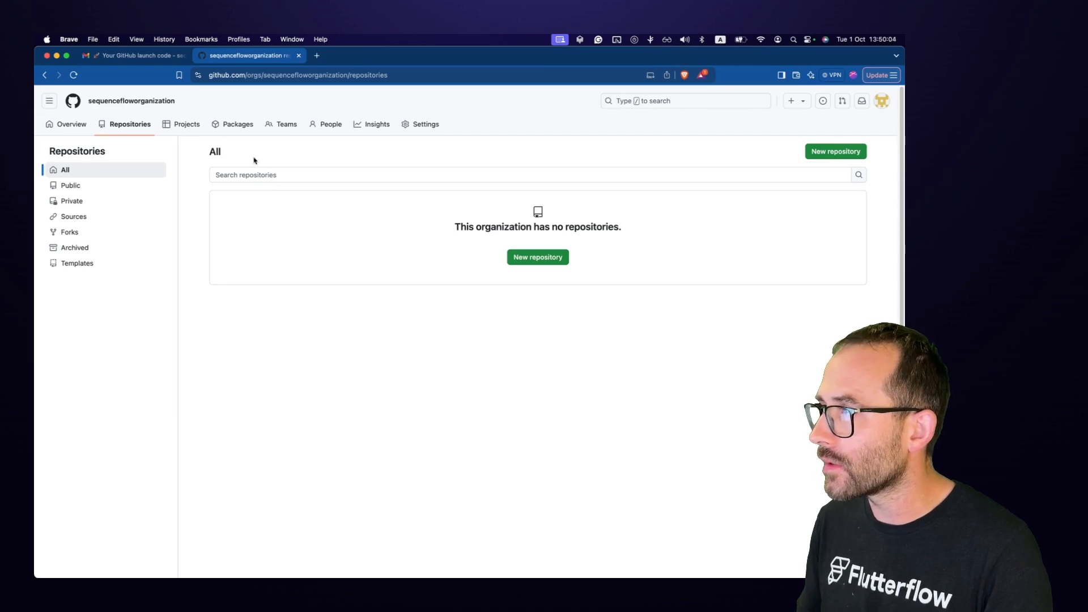
key(super+grave)
key(super+grave)
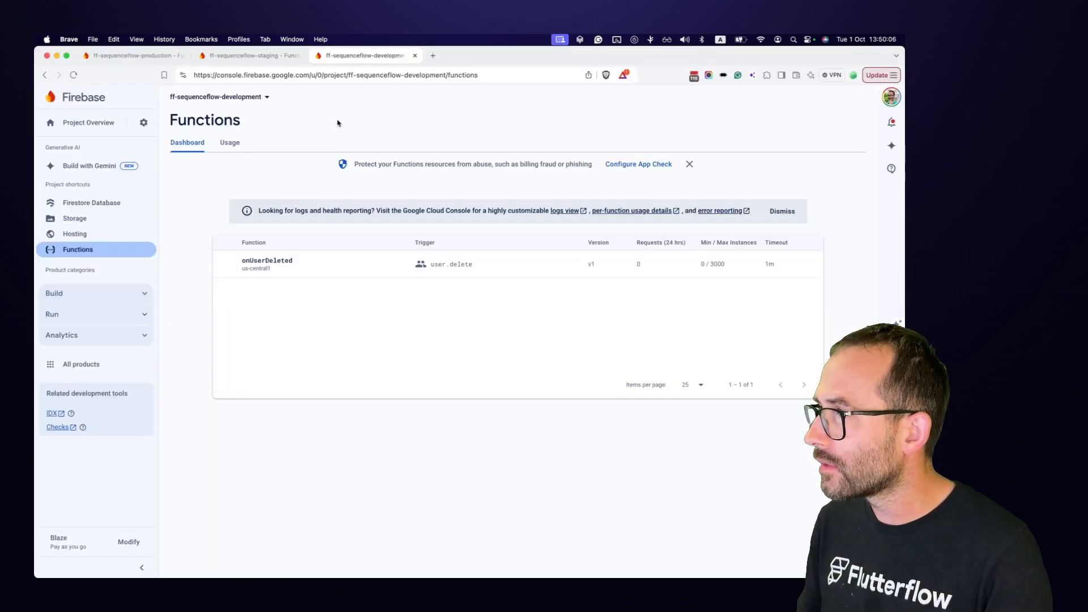
click(433, 56)
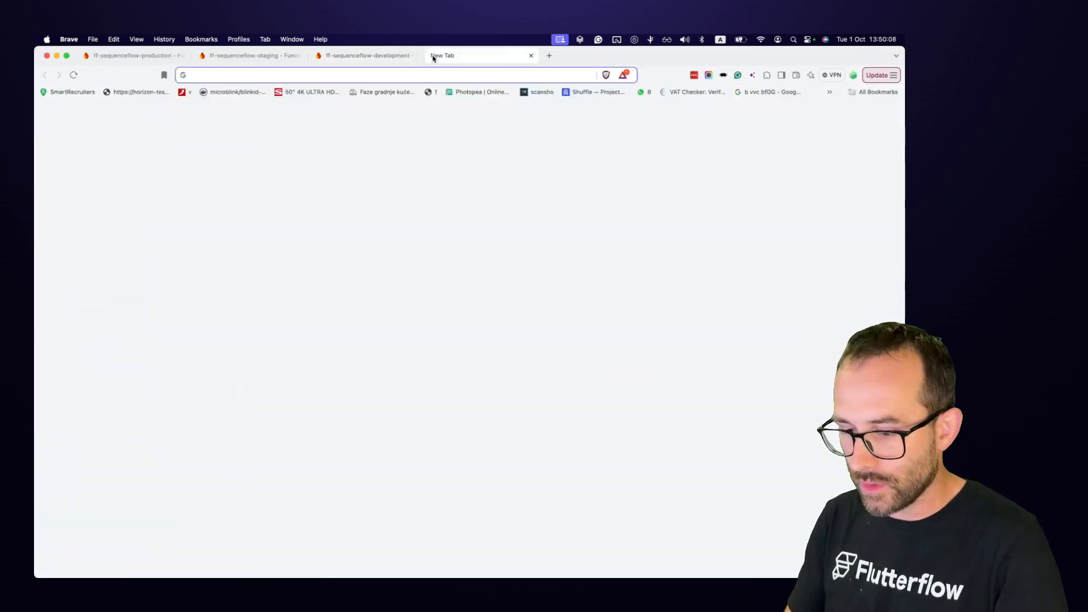
text(github.com/stepanic/flutterflow-socket)
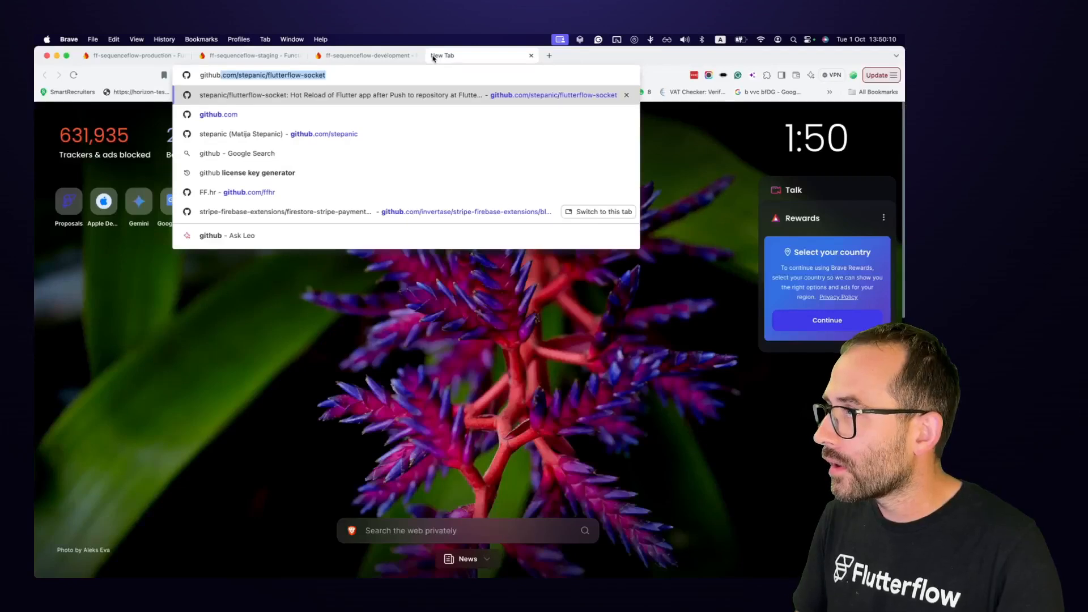
key(Return)
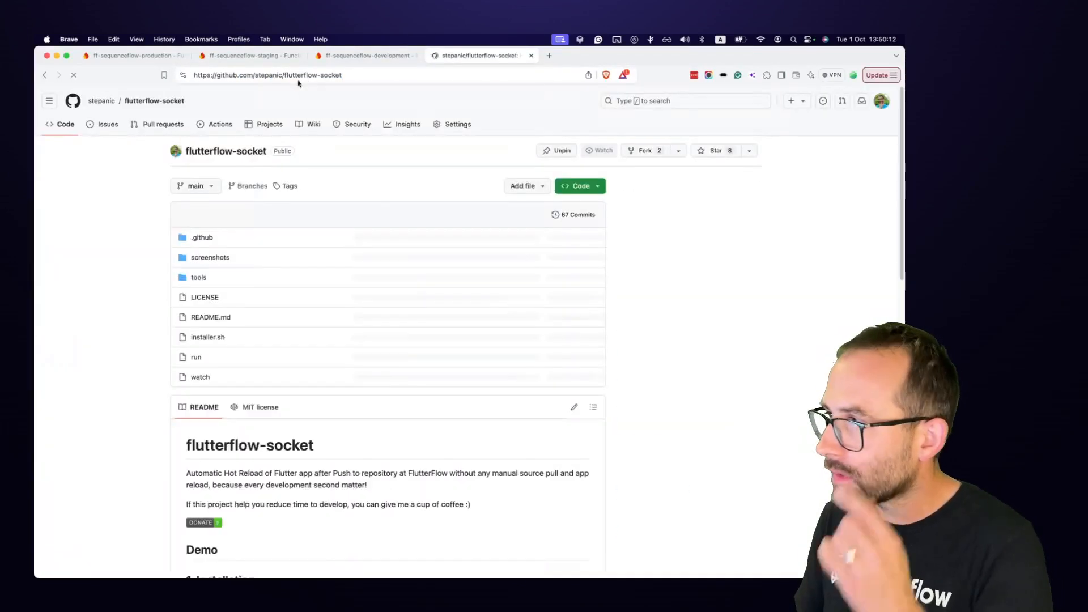
Try to reach the SequenceFlow organization by replacing the address path after github.com with sequenceflow.
click(257, 78)
click(335, 76)
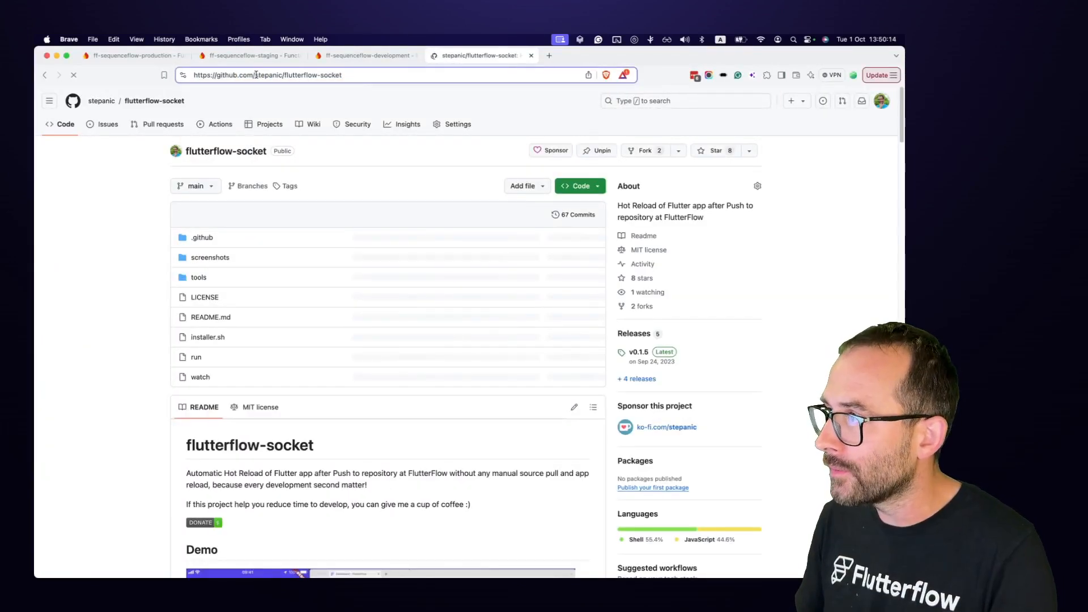
drag(255, 75, 345, 76)
text(seque)
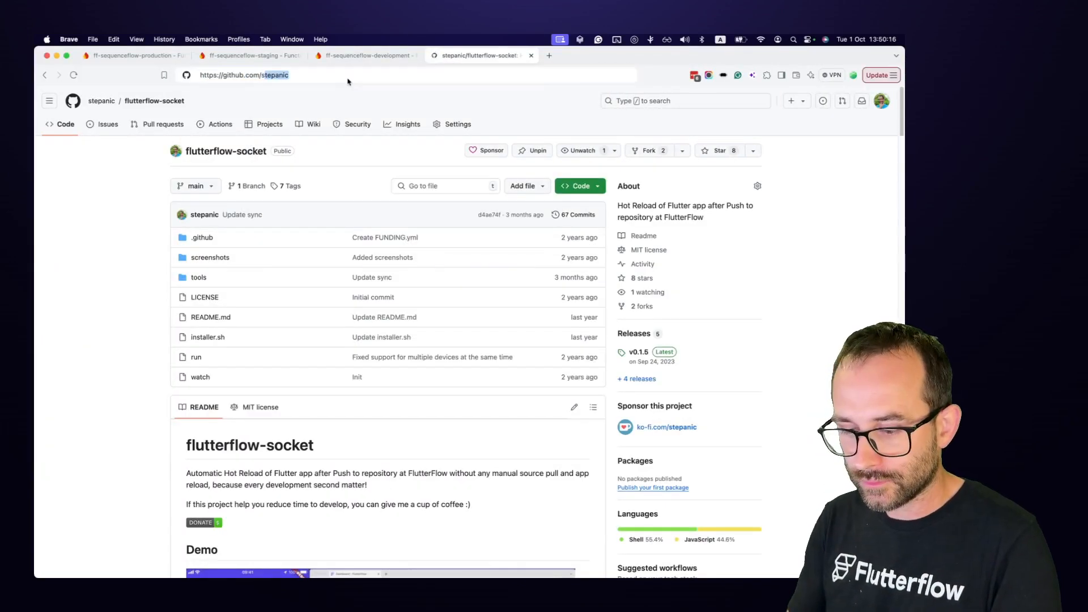
text(nceflow)
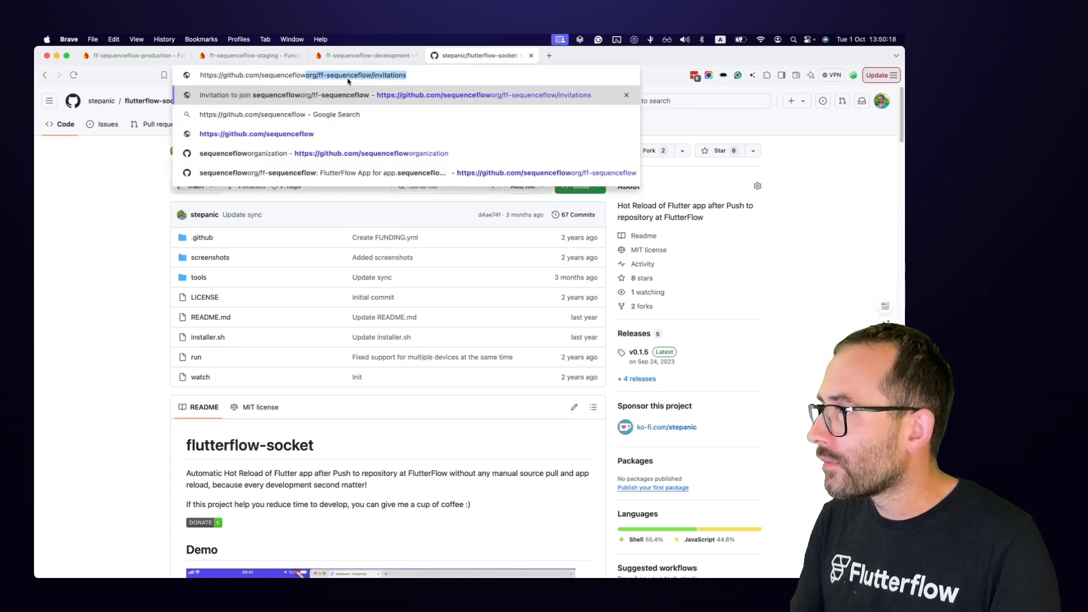
key(Return)
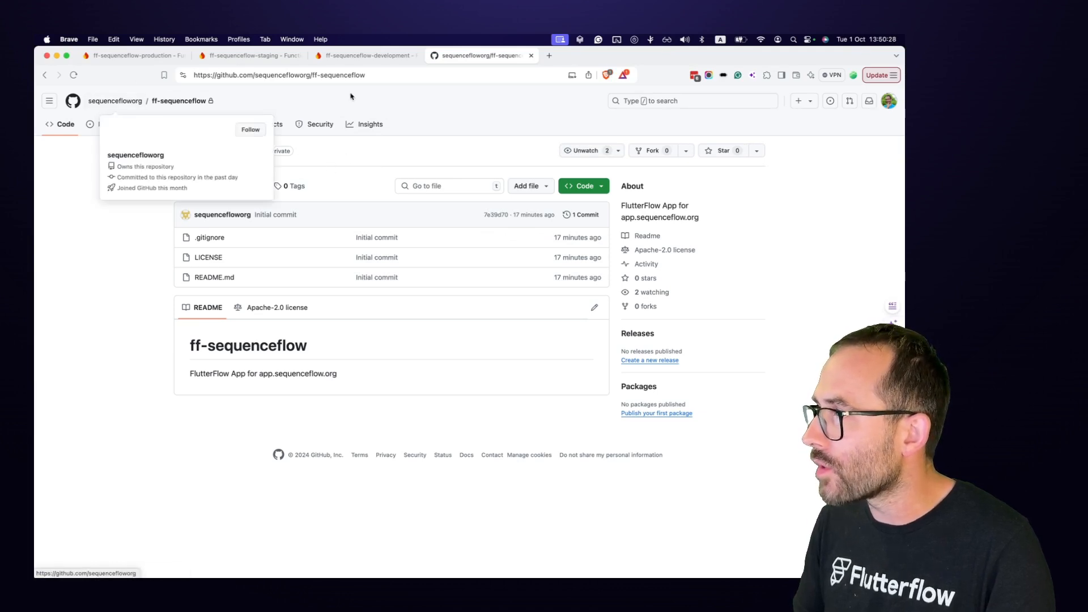
Go to github.com/sequencefloworganization in the team member's browser tab.
click(318, 77)
click(311, 75)
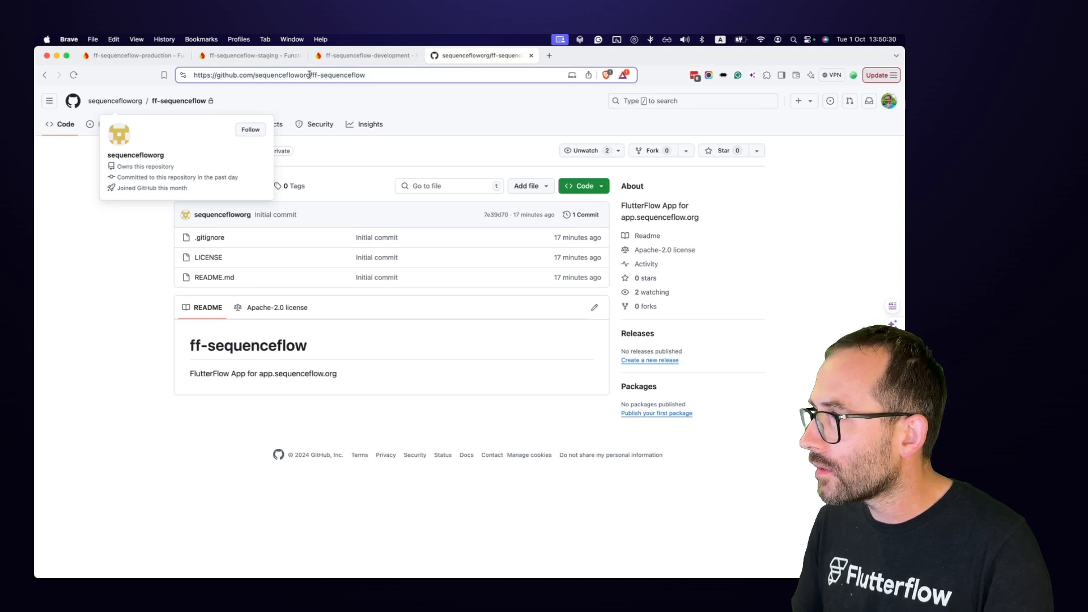
drag(308, 75, 488, 75)
text(anizat)
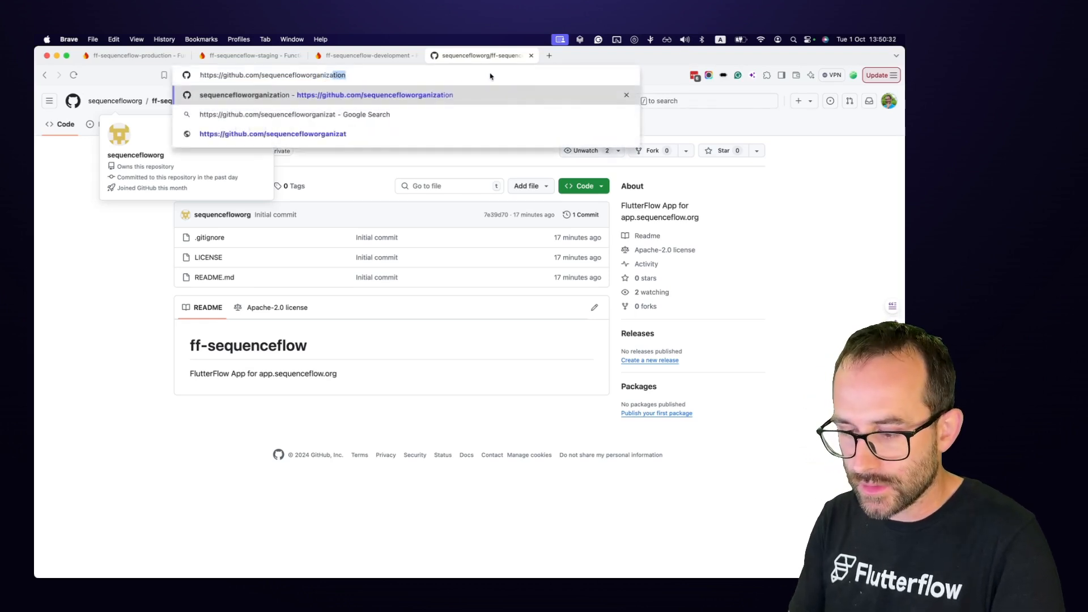
text(ion)
key(Return)
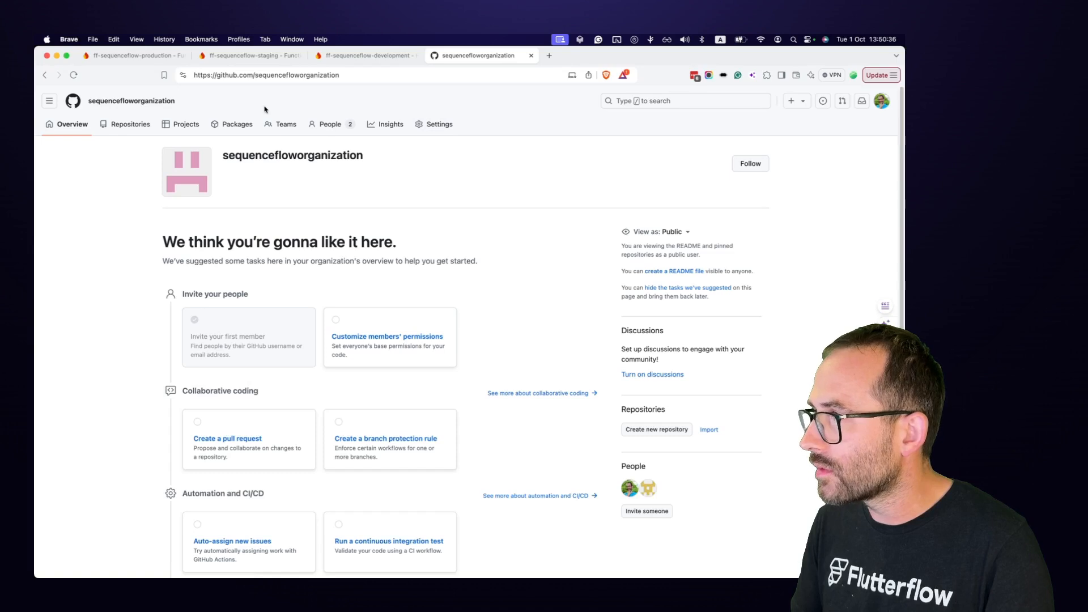
Return to the sequencefloworg account's browser window and open its personal ff-sequenceflow repository from the profile's repositories.
key(super+grave)
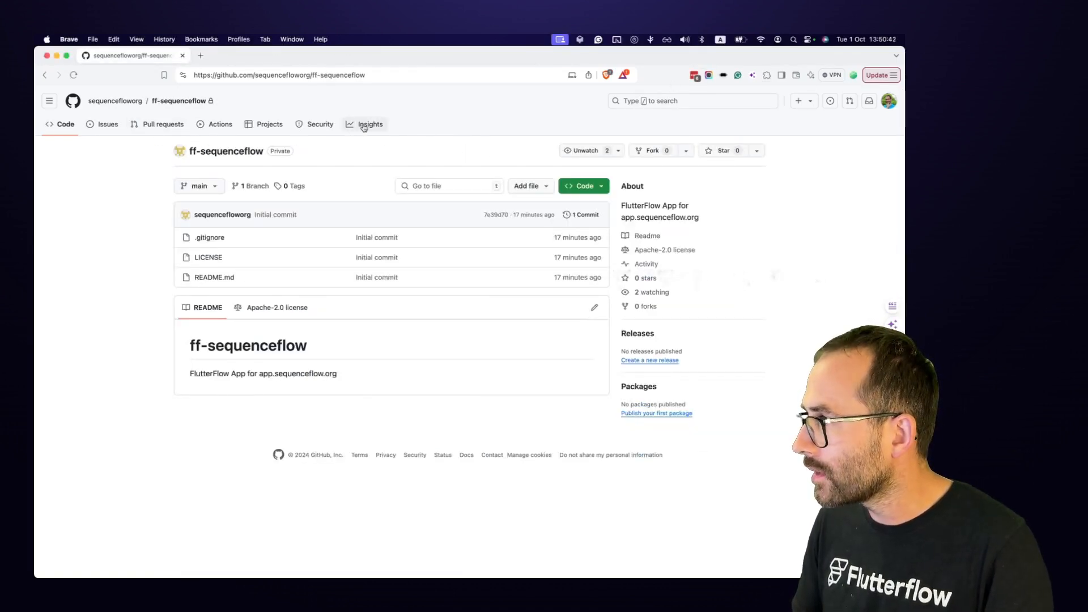
key(super+grave)
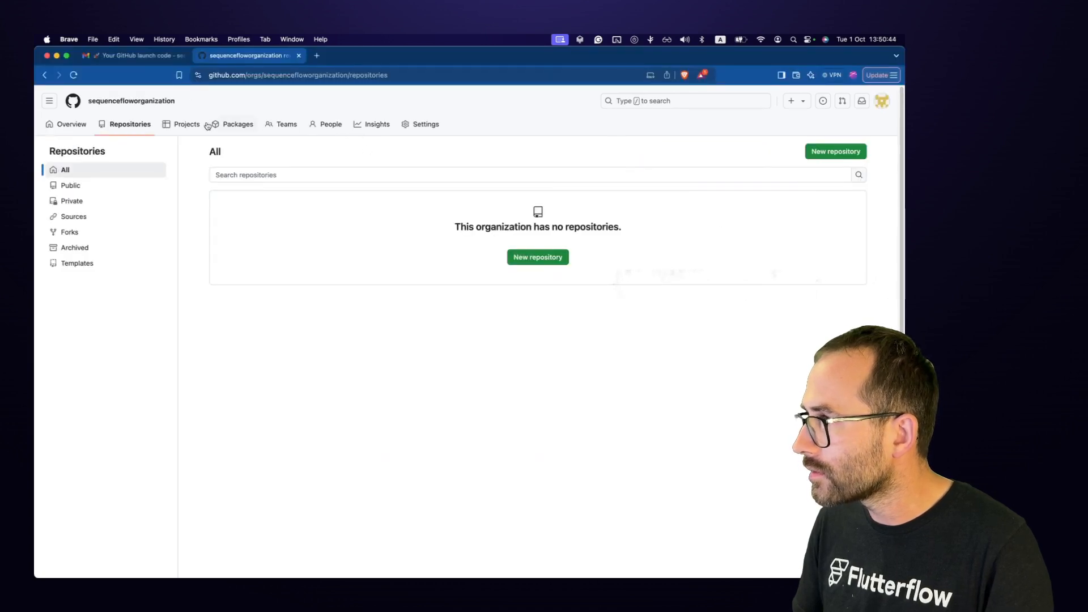
click(139, 127)
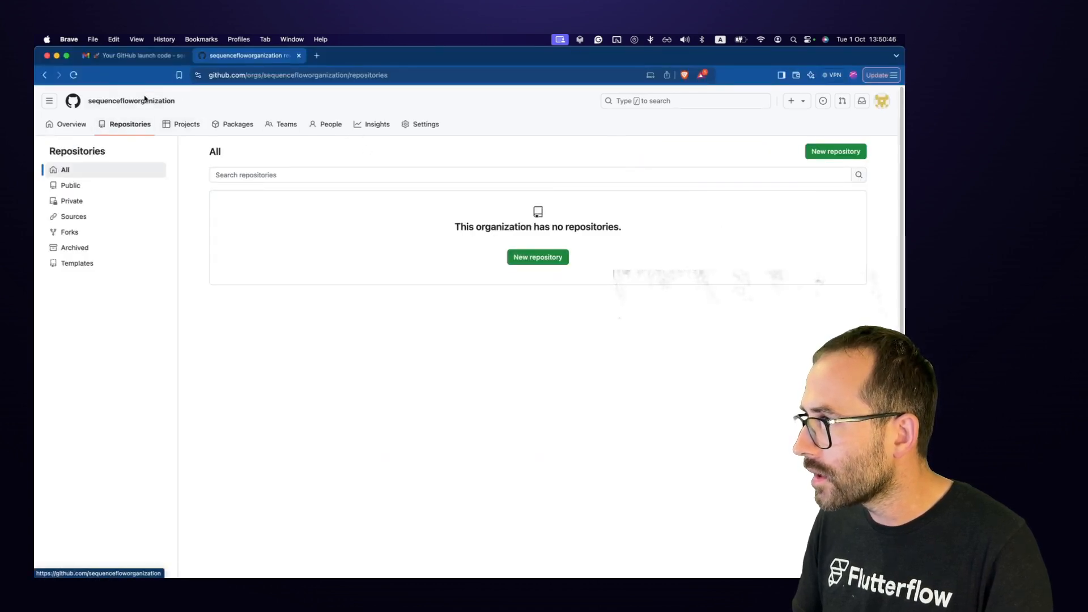
click(882, 103)
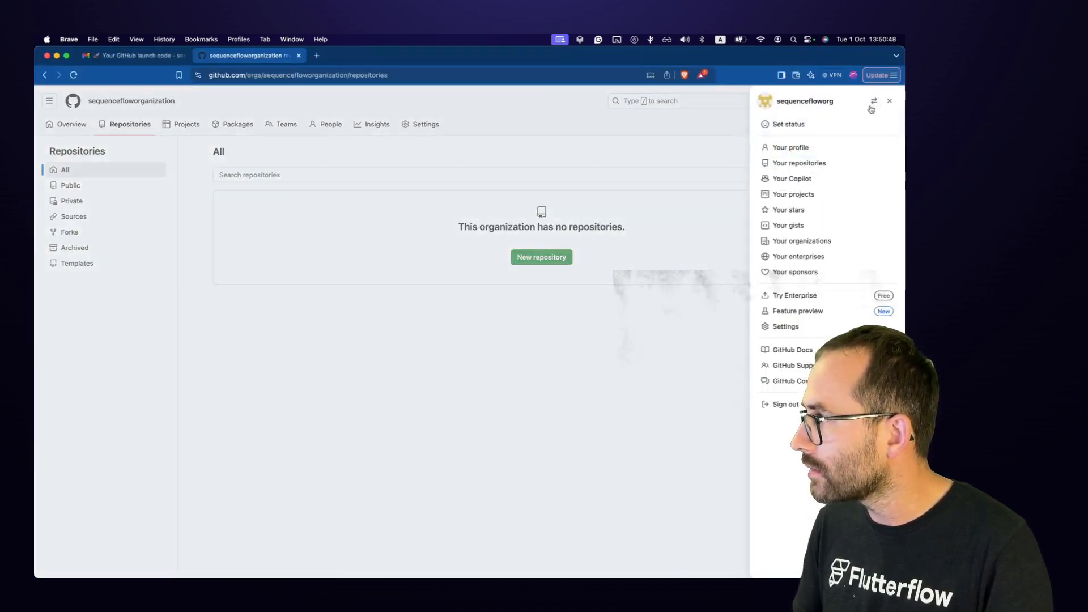
click(791, 151)
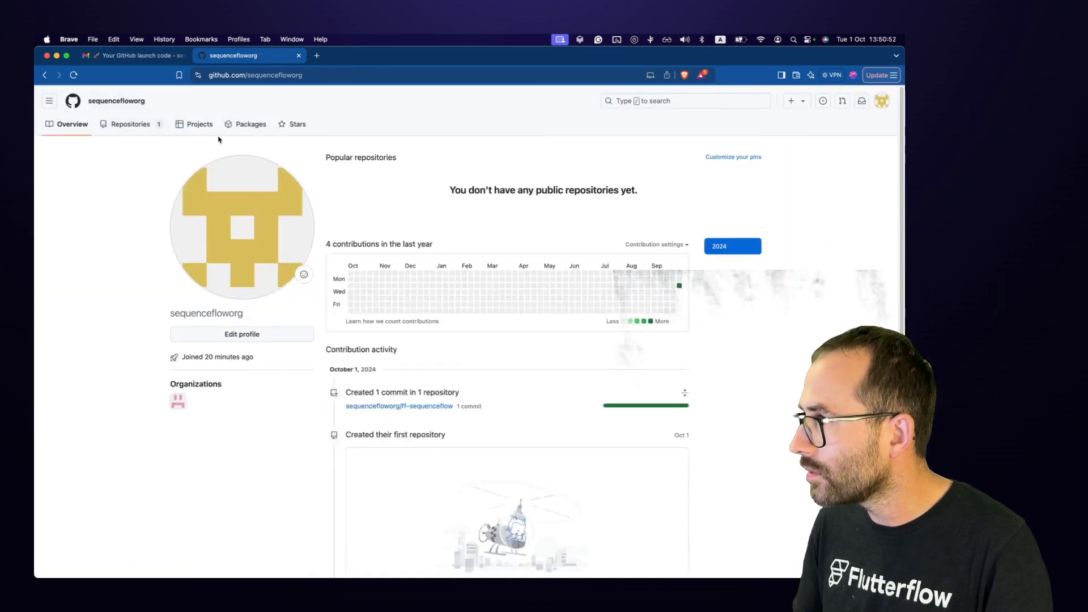
click(136, 125)
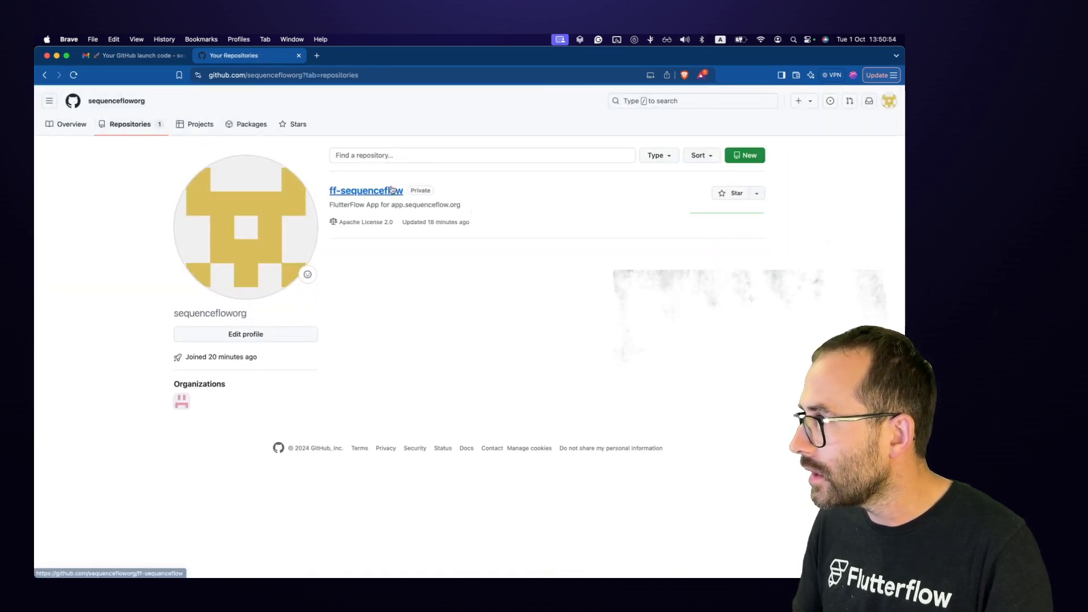
click(390, 191)
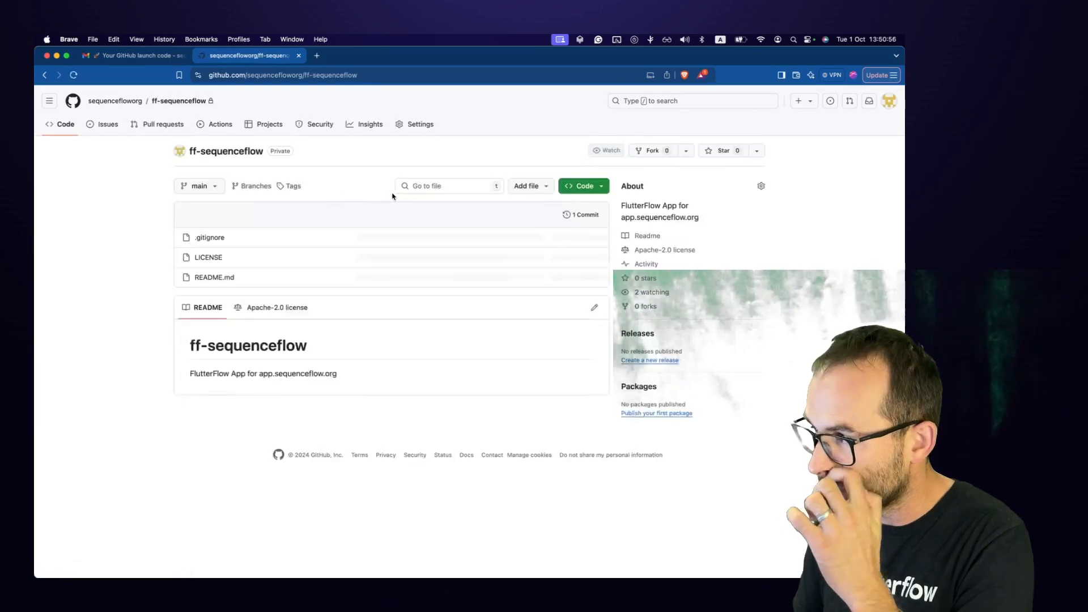
Delete the personal ff-sequenceflow repository, confirming with sequencefloworg/ff-sequenceflow, and reload the account's repository list.
click(418, 128)
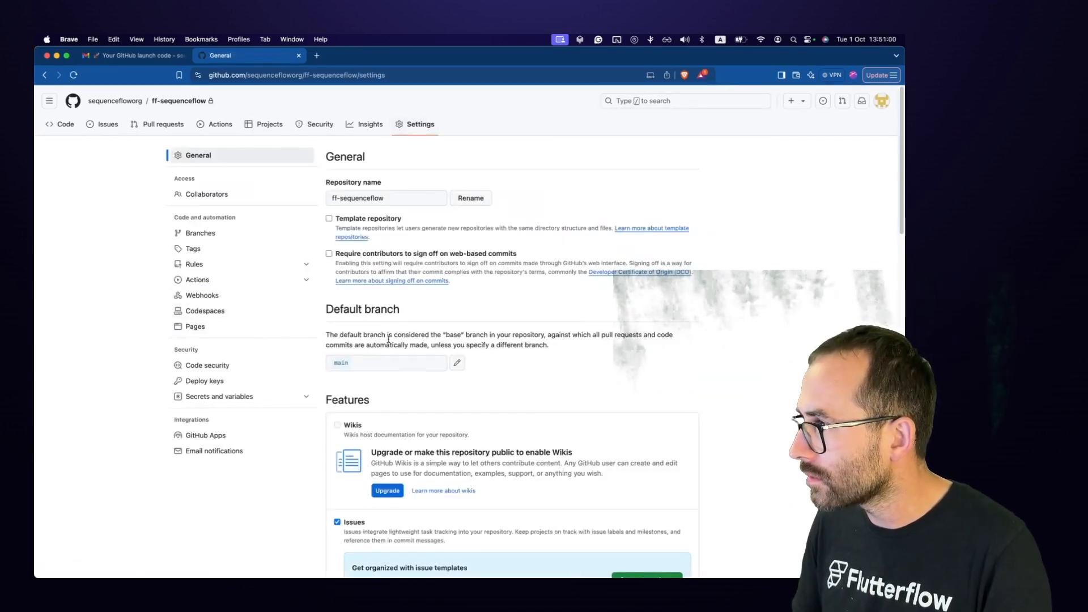
scroll(382, 352, down, 20)
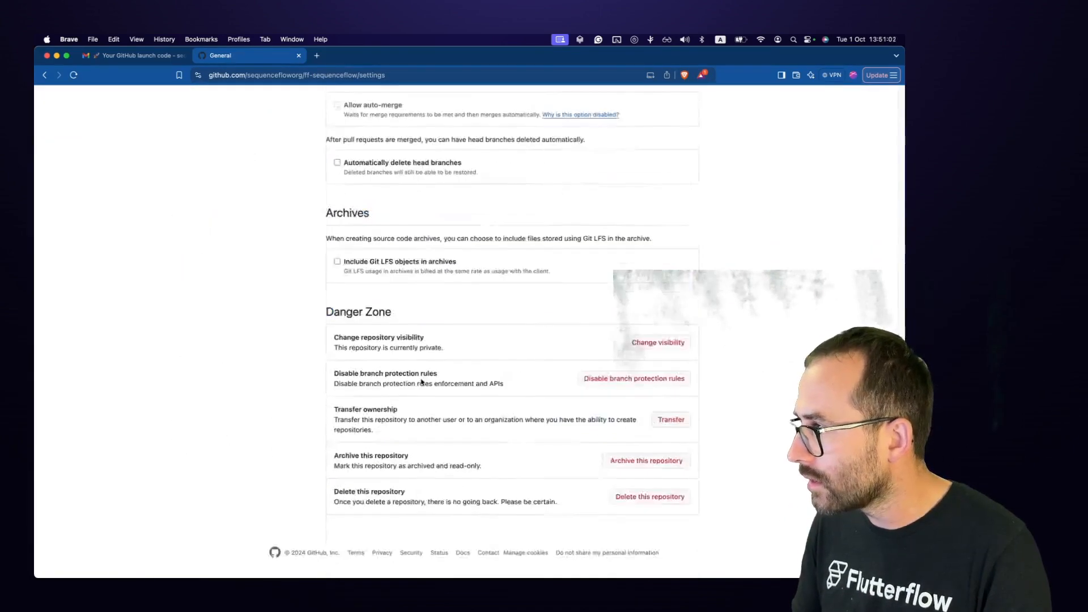
click(666, 501)
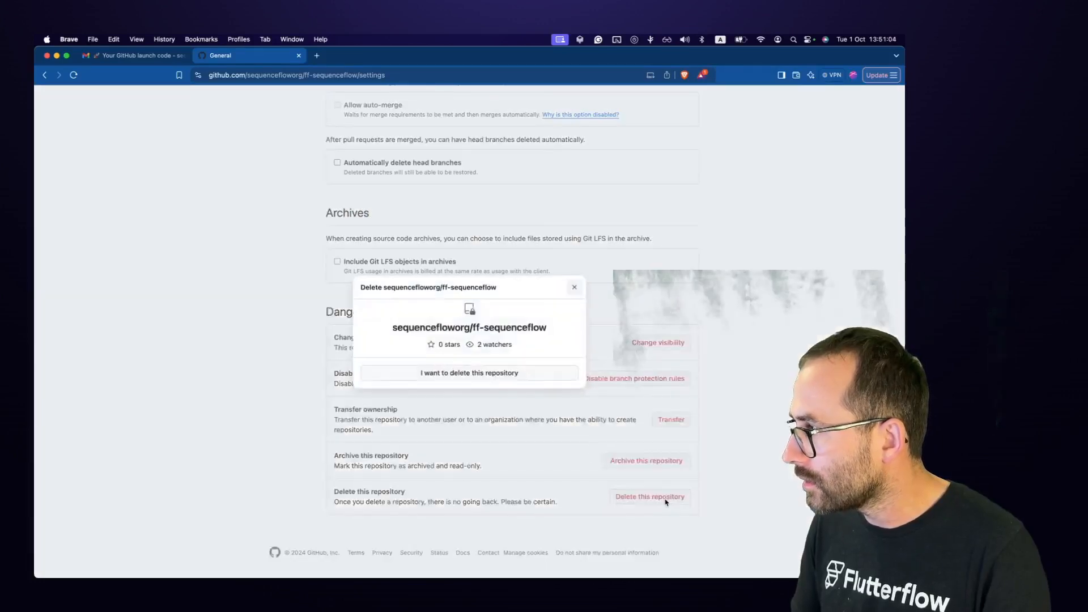
click(523, 374)
click(501, 435)
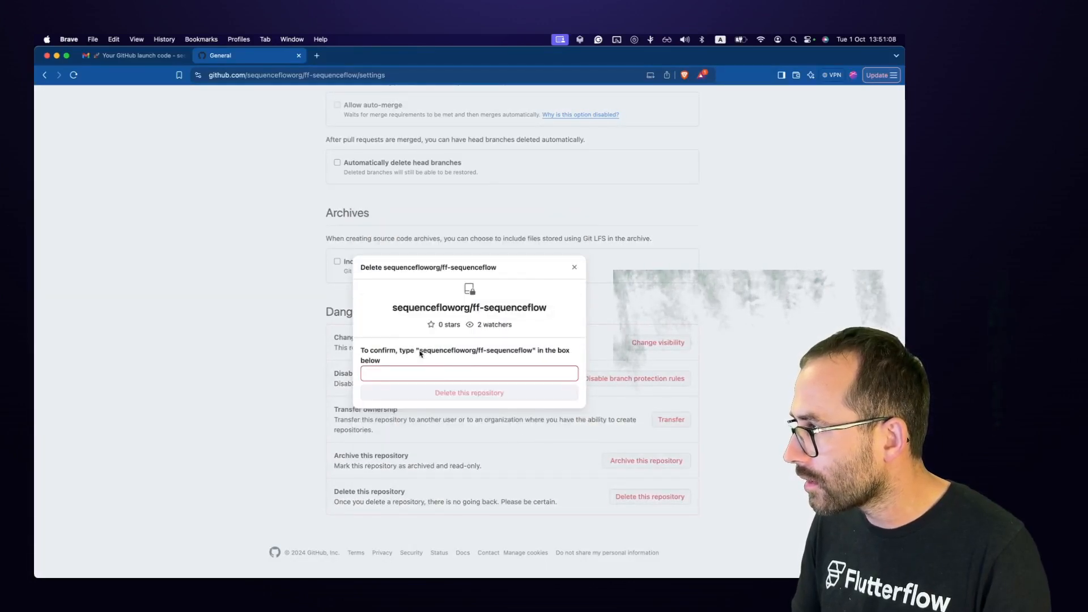
drag(420, 354, 525, 356)
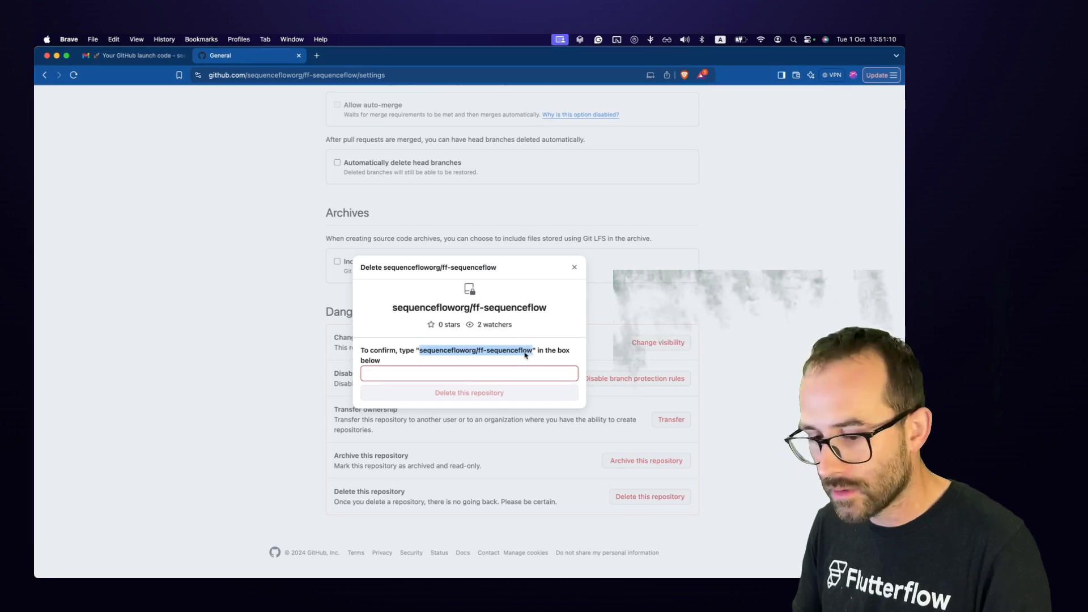
key(super+c)
click(452, 374)
key(super+v)
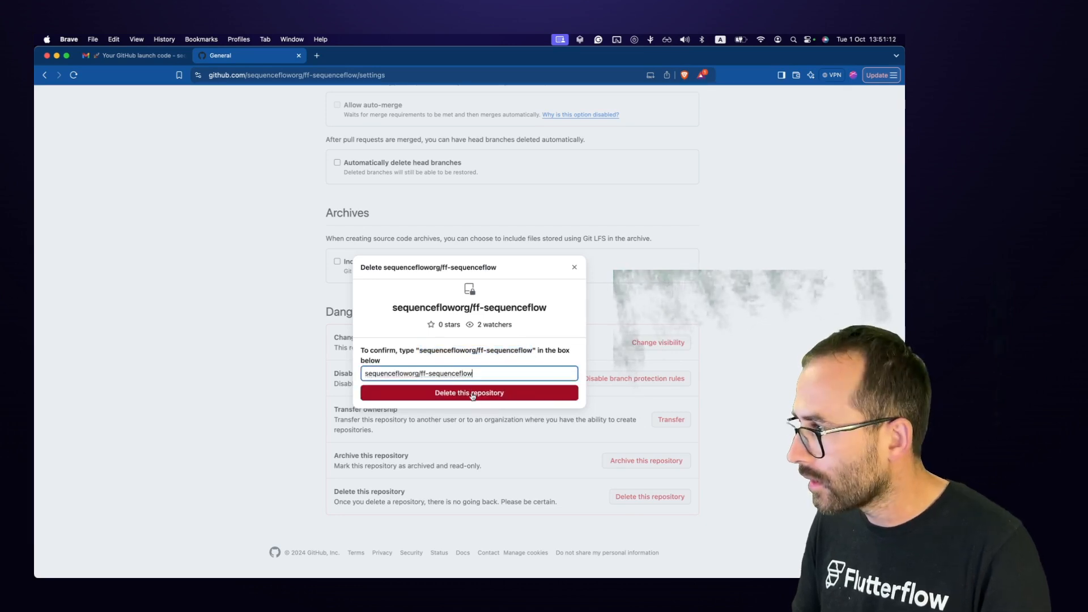
click(472, 393)
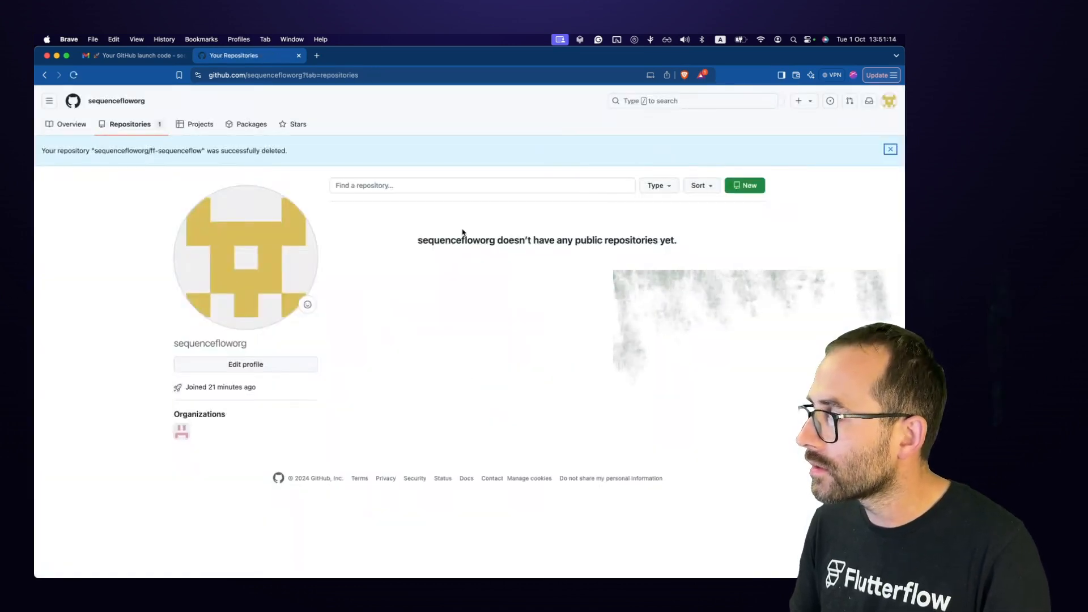
click(137, 125)
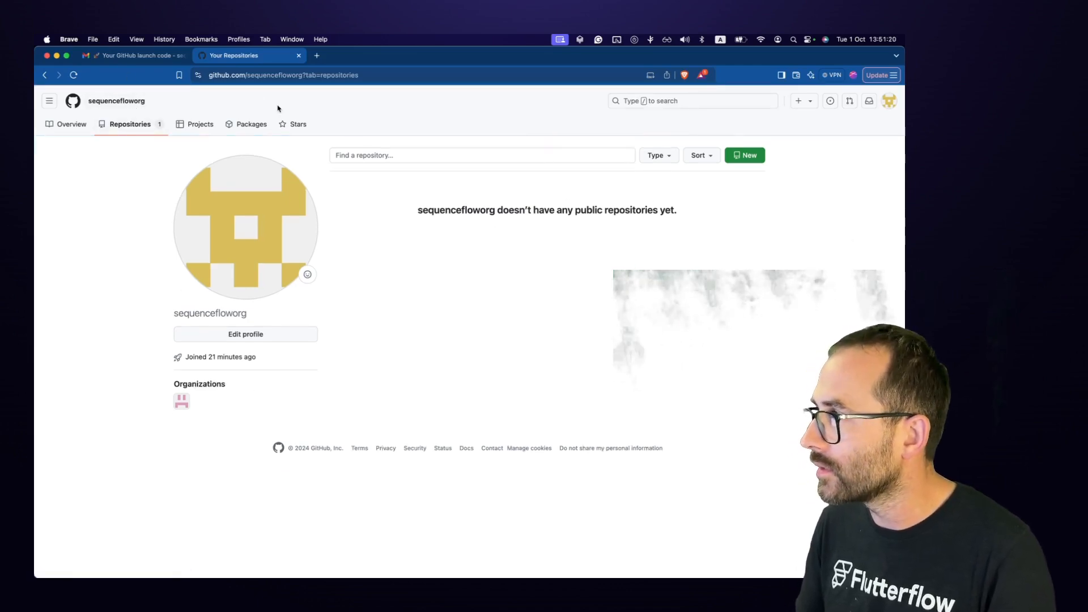
Switch to the team member's browser window and open the new repository form for sequencefloworganization.
key(super+grave)
key(super+grave)
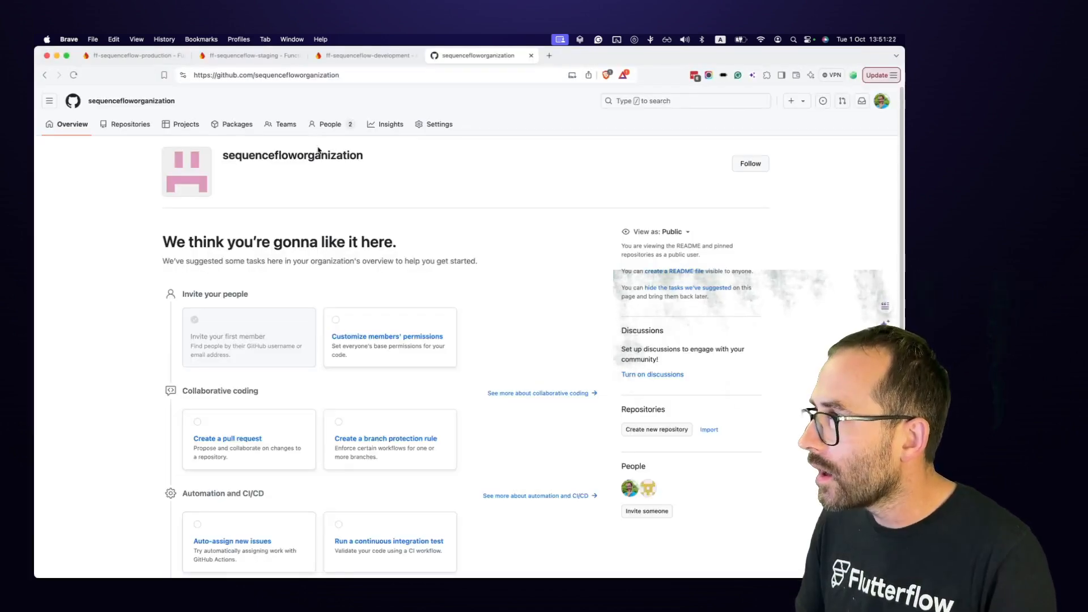
click(136, 125)
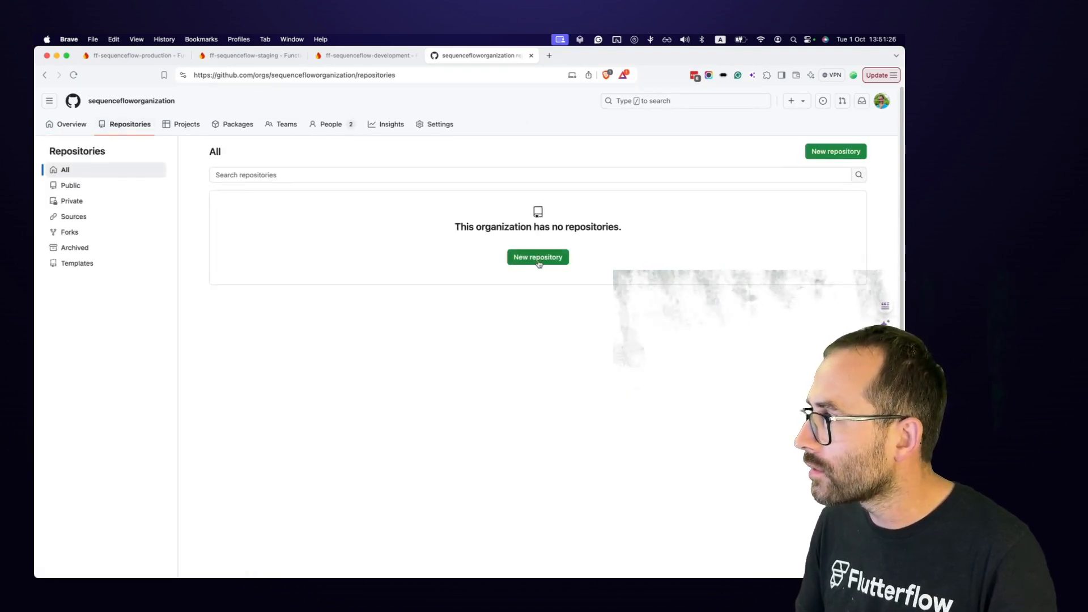
click(538, 258)
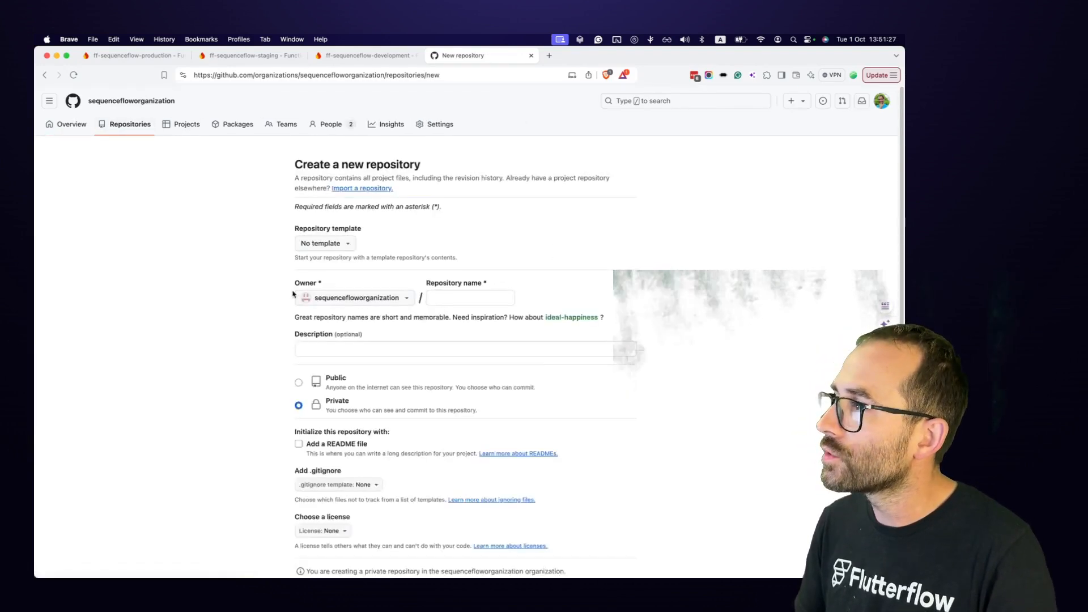
Keep sequencefloworganization as the new repository's owner and name the repository ff-sequenceflow.
click(393, 297)
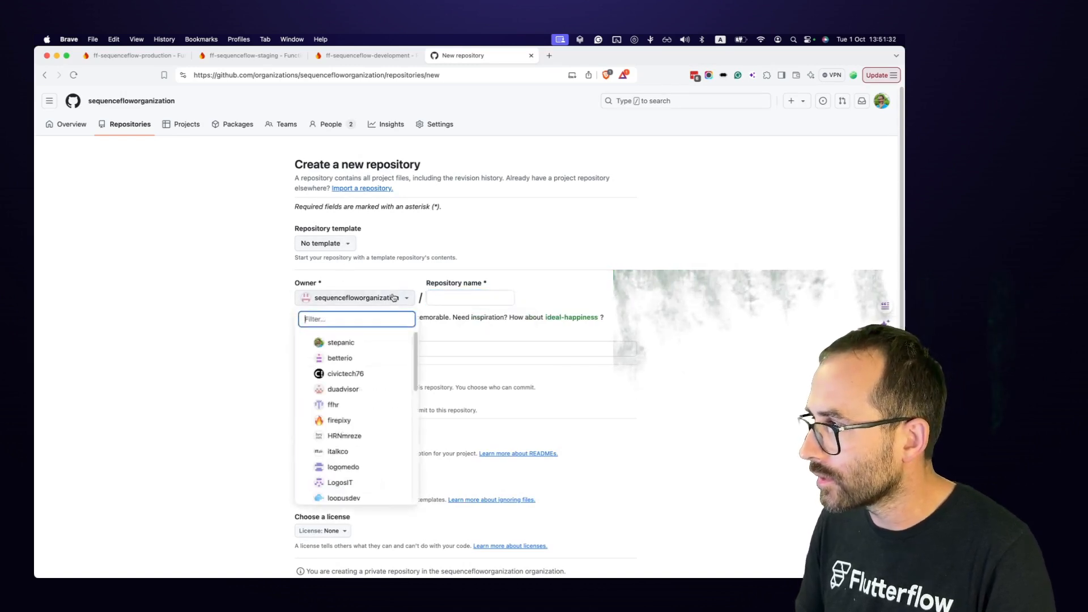
click(401, 305)
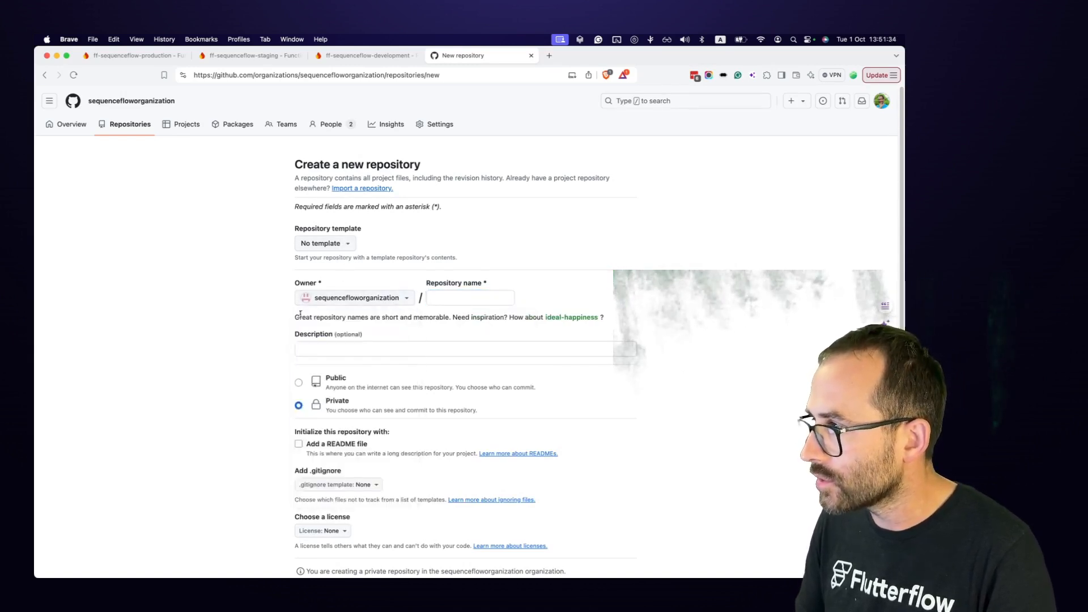
click(446, 293)
text(f)
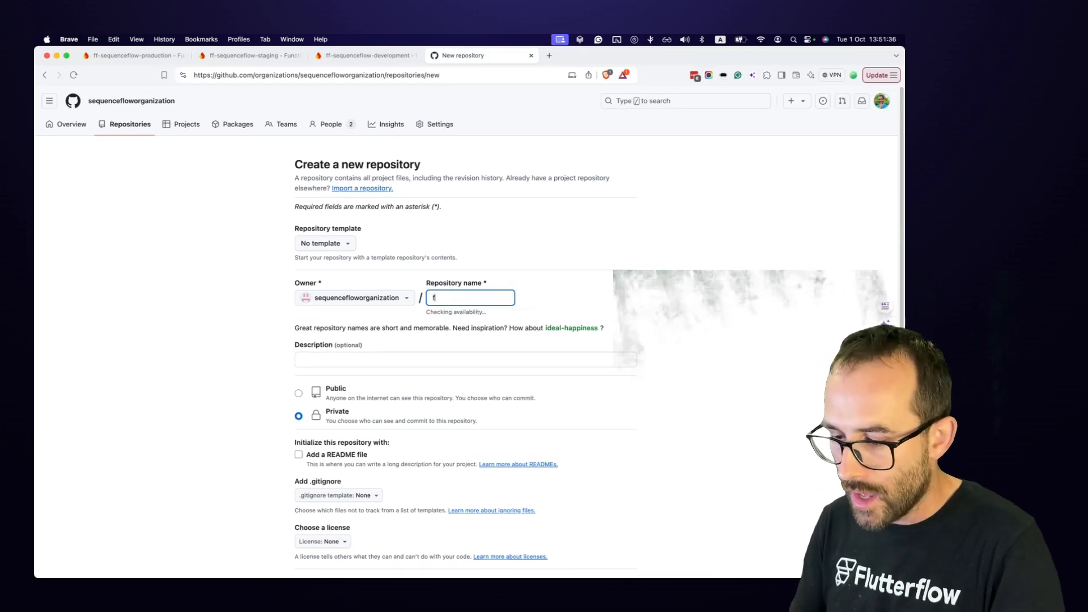
text(f-sequenceflow)
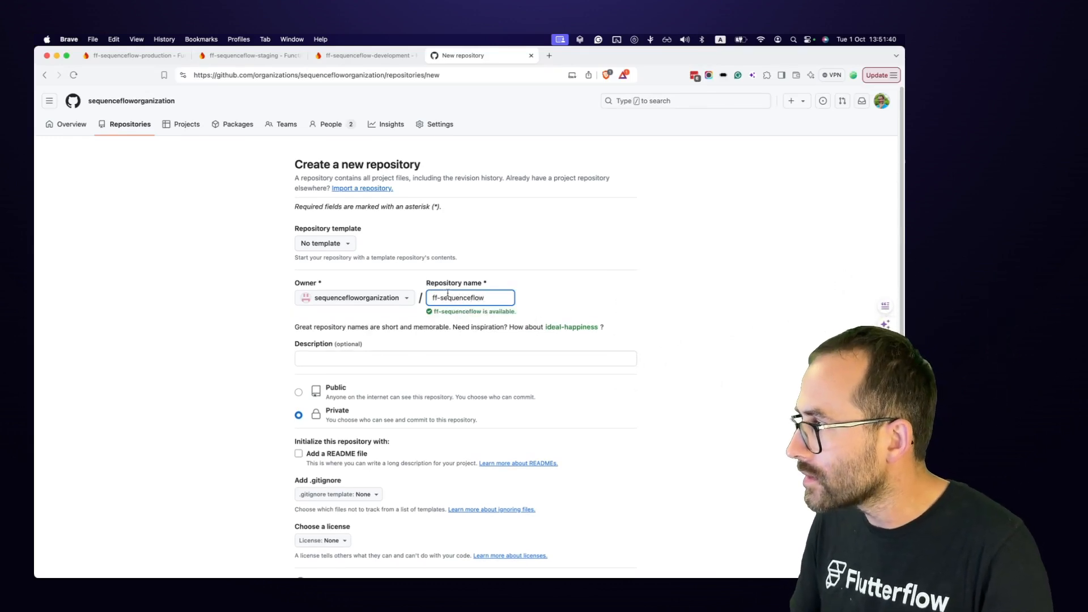
Enter the repository description "FlutterFlow App for app.sequenceflow.org".
click(401, 357)
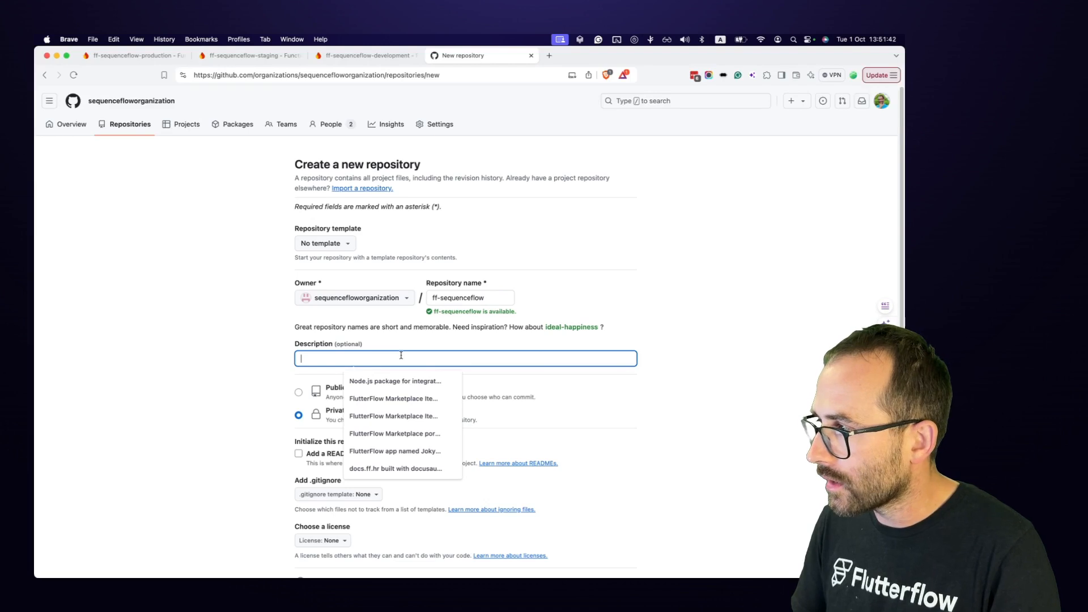
text(Fl)
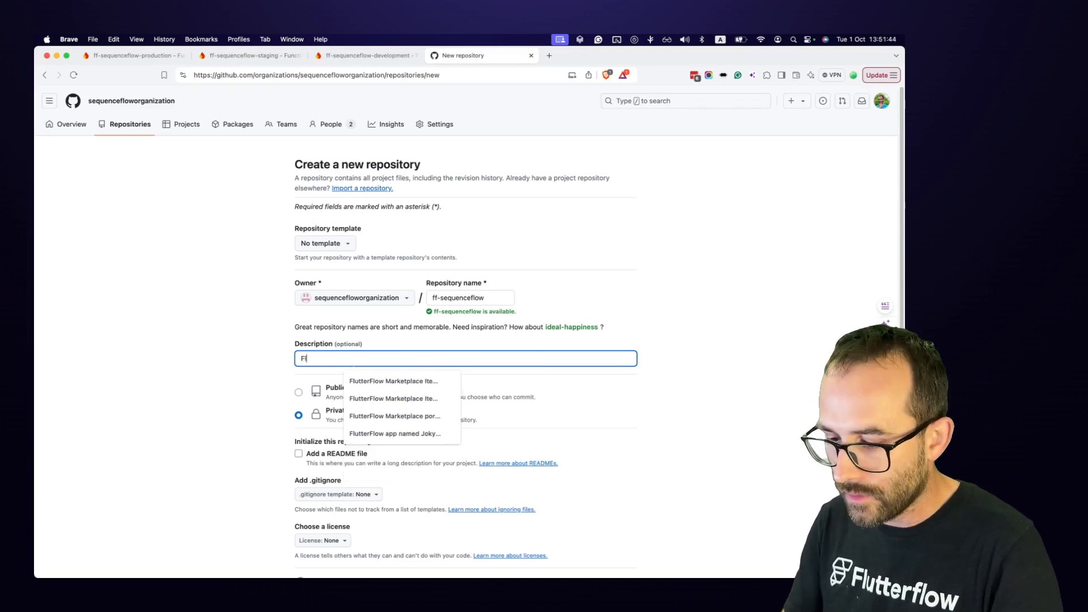
text(utterFlow A)
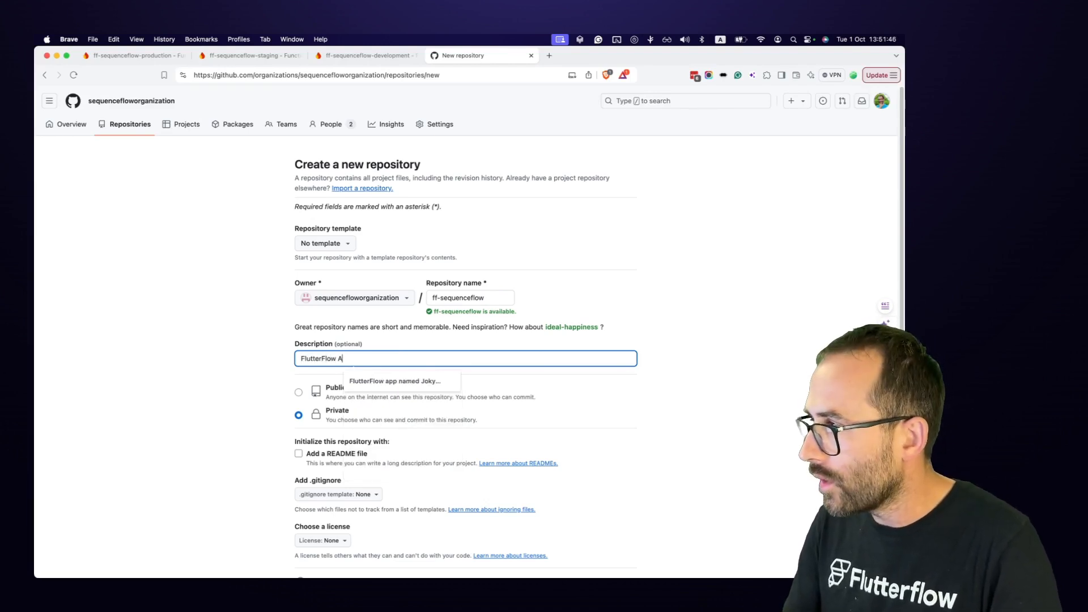
text(pp for app.sequenceflow.org)
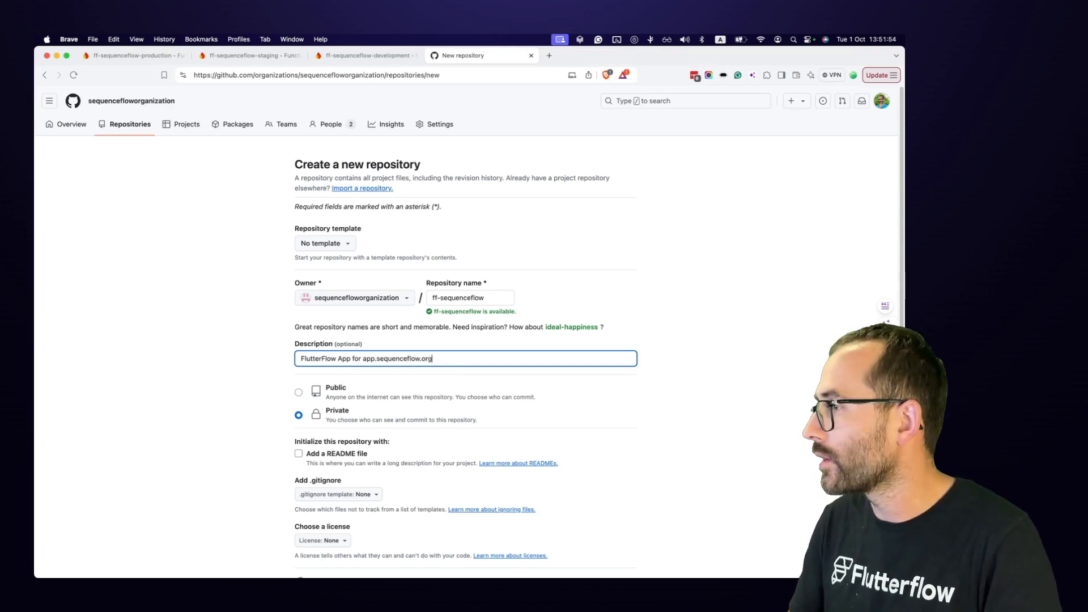
Initialize the repository with a README file, the Dart .gitignore template and Apache License 2.0.
click(339, 453)
scroll(431, 413, down, 5)
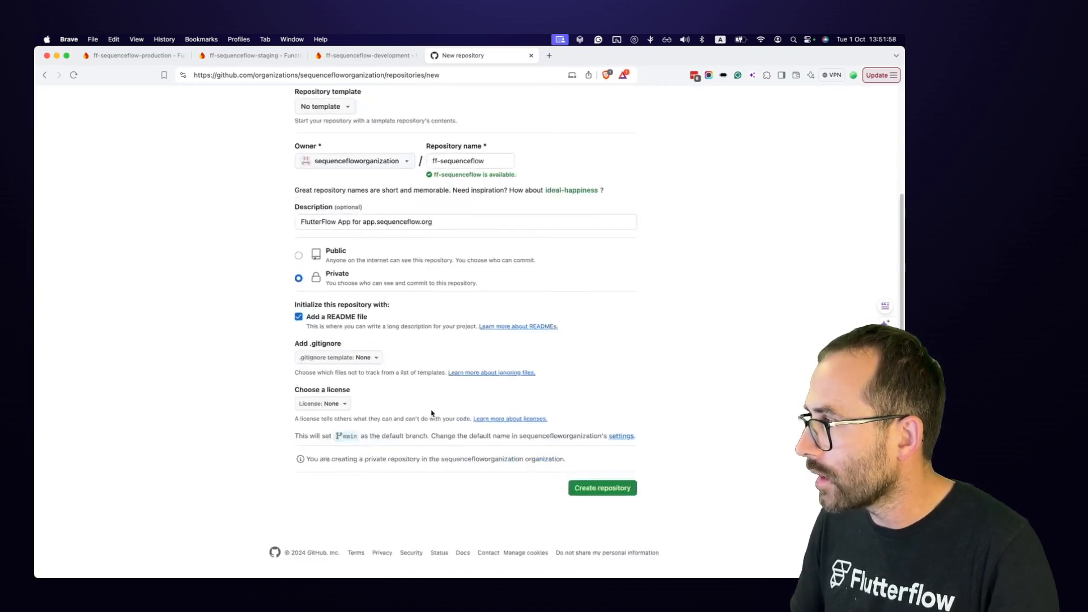
click(363, 358)
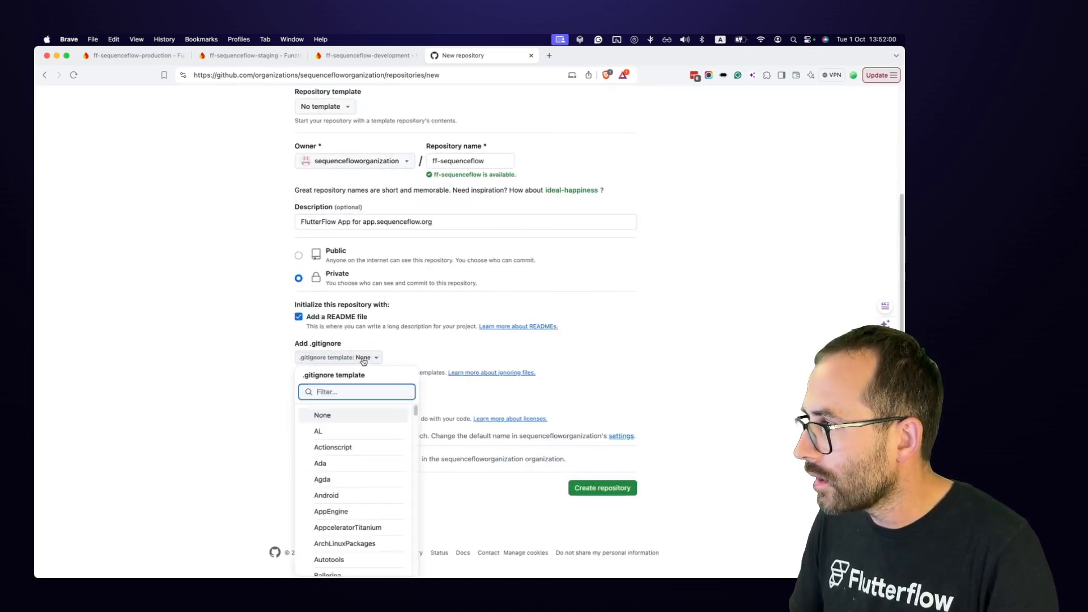
text(dart)
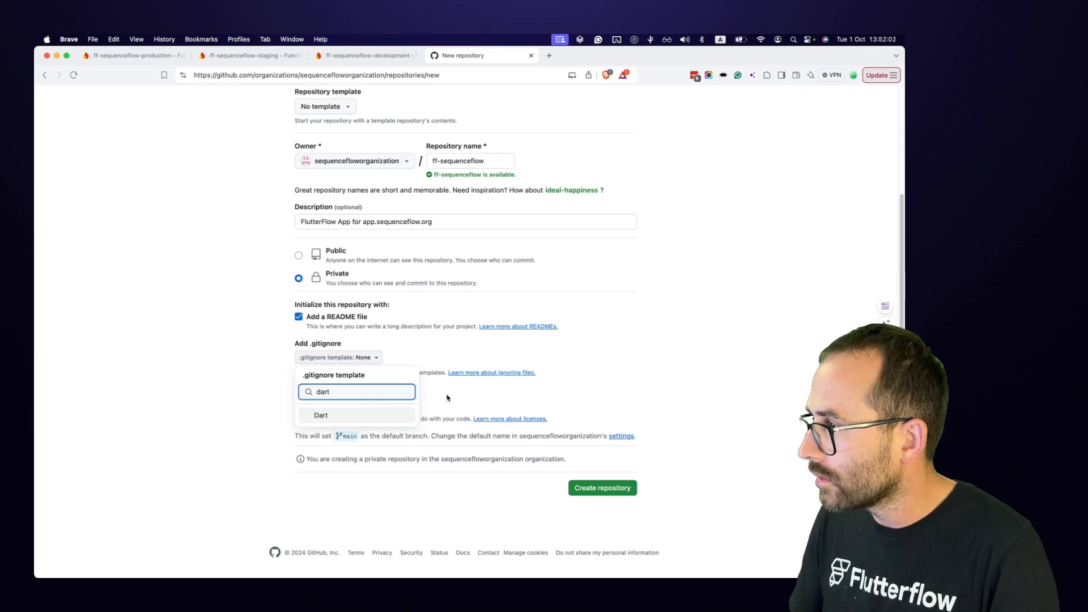
click(355, 417)
click(329, 404)
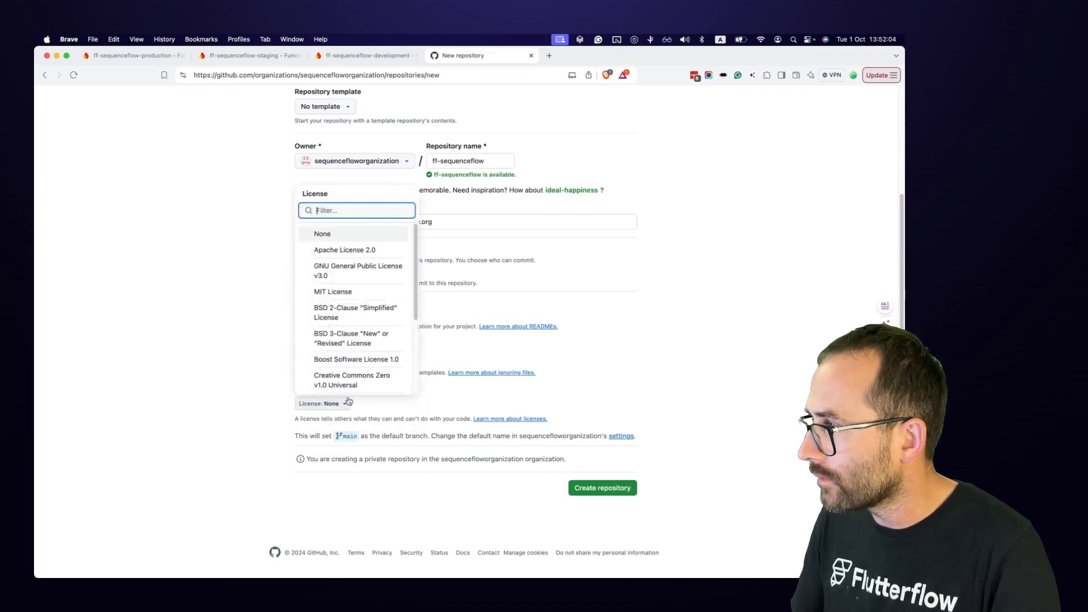
click(362, 250)
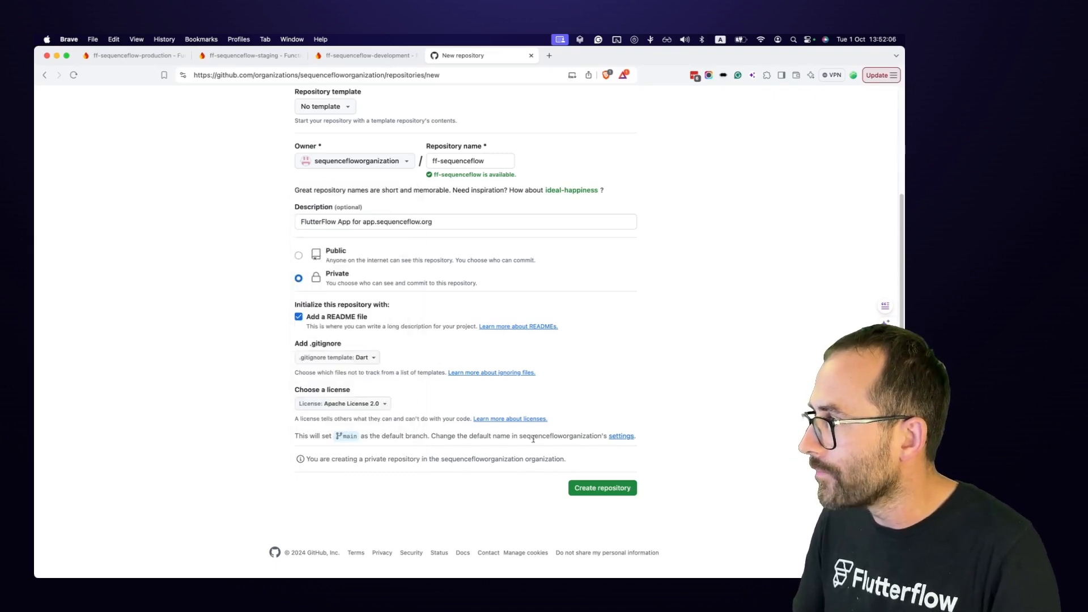
Review the completed form and create the private ff-sequenceflow repository.
scroll(533, 440, up, 5)
scroll(533, 442, down, 5)
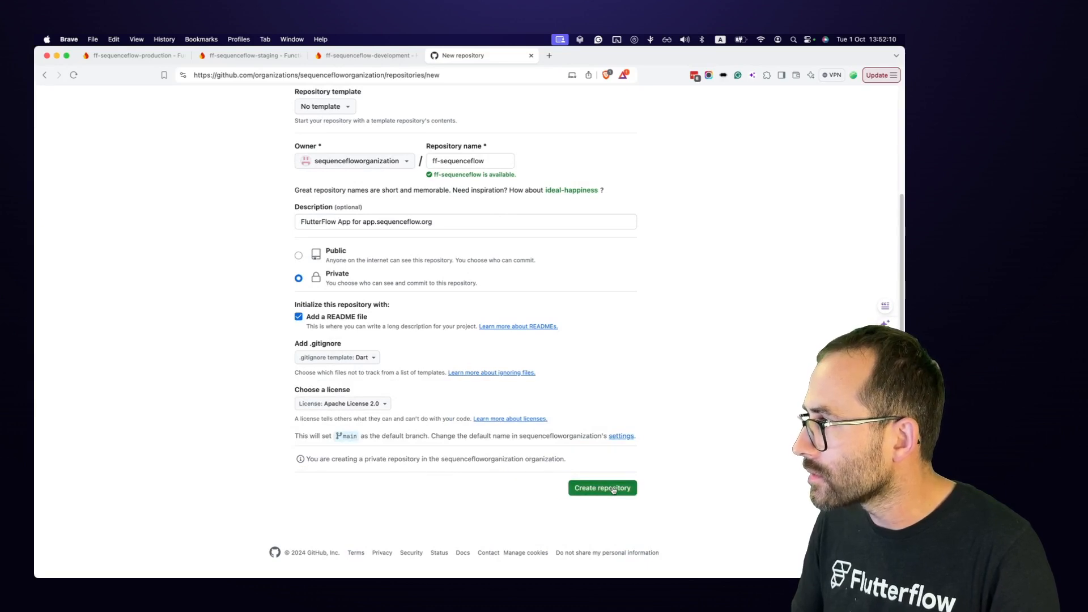
click(612, 489)
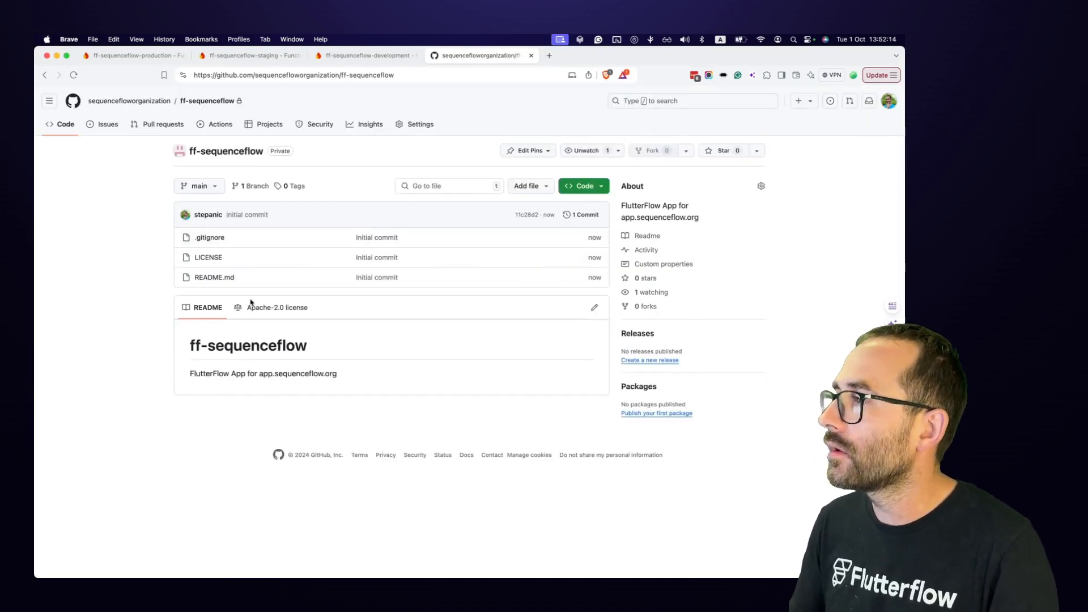
Copy the new repository's address, switch to FlutterFlow and enter it as the full repository URL in the project's GitHub integration settings.
click(397, 76)
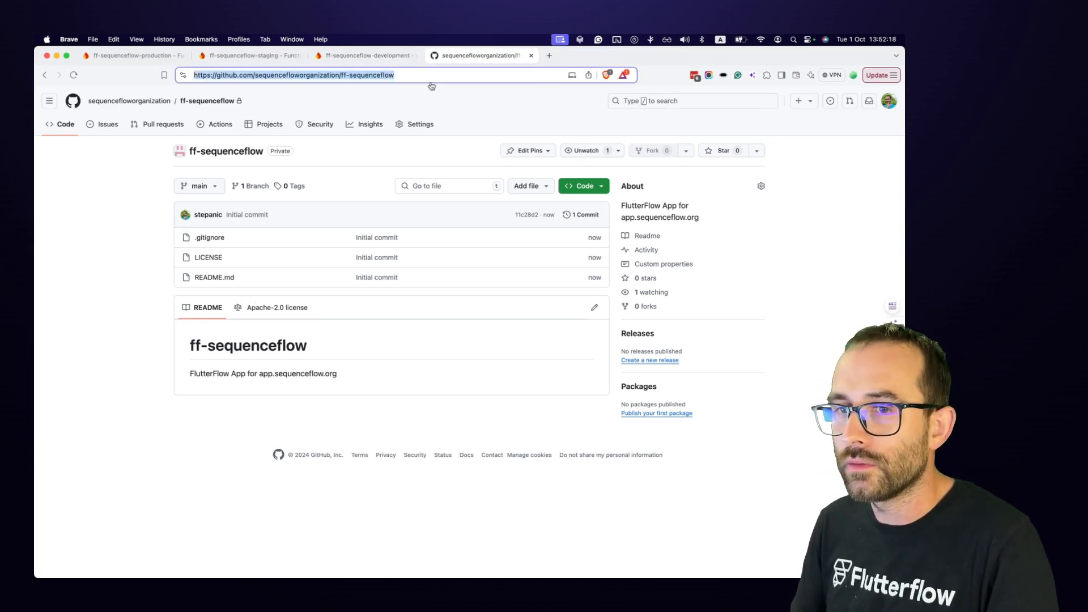
key(super+Tab)
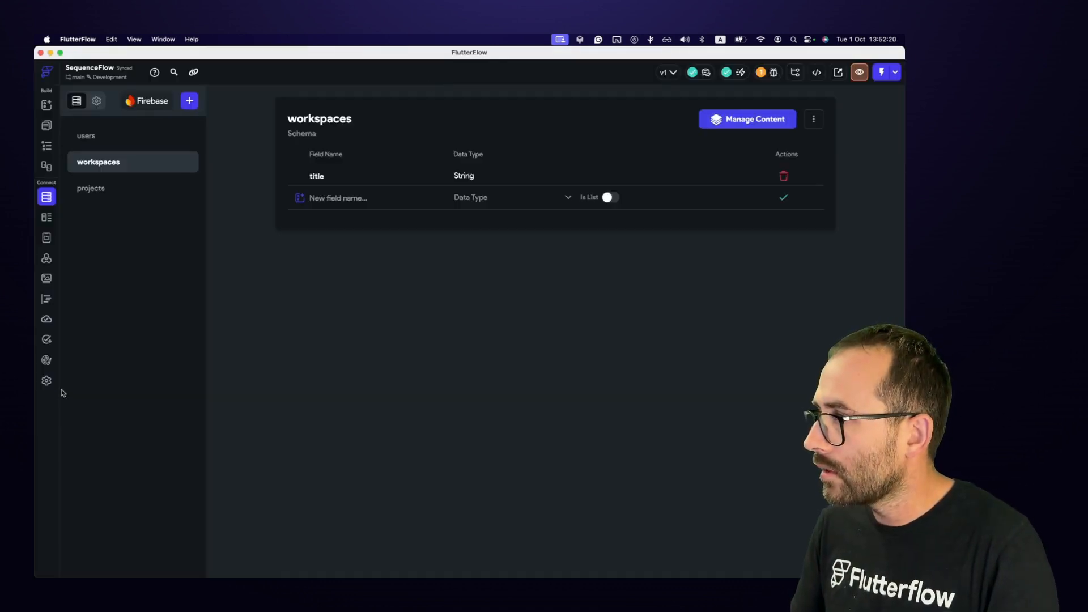
click(46, 380)
scroll(127, 475, down, 1)
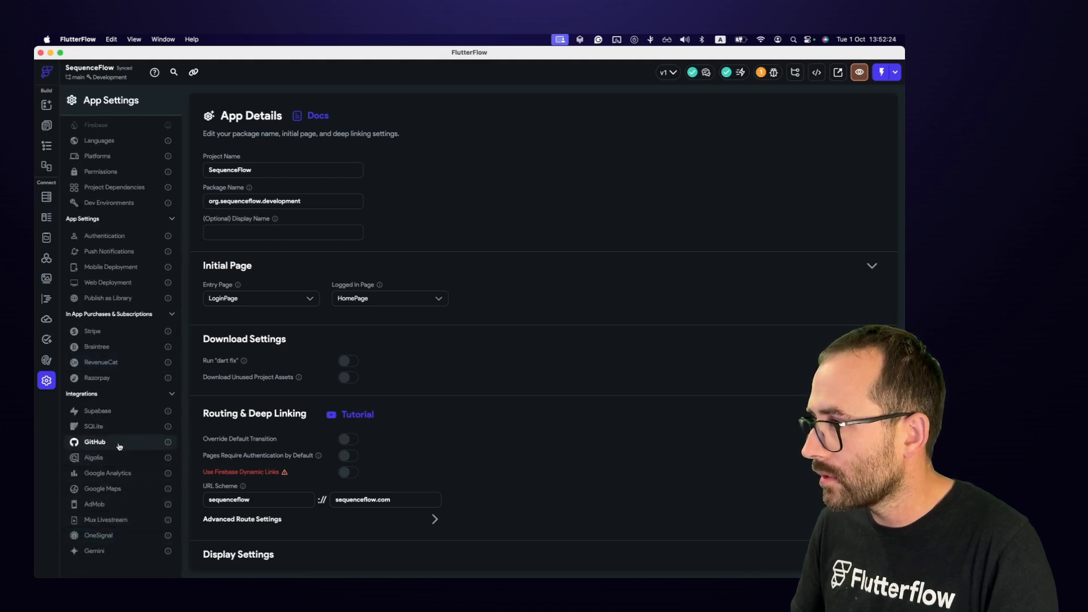
click(119, 447)
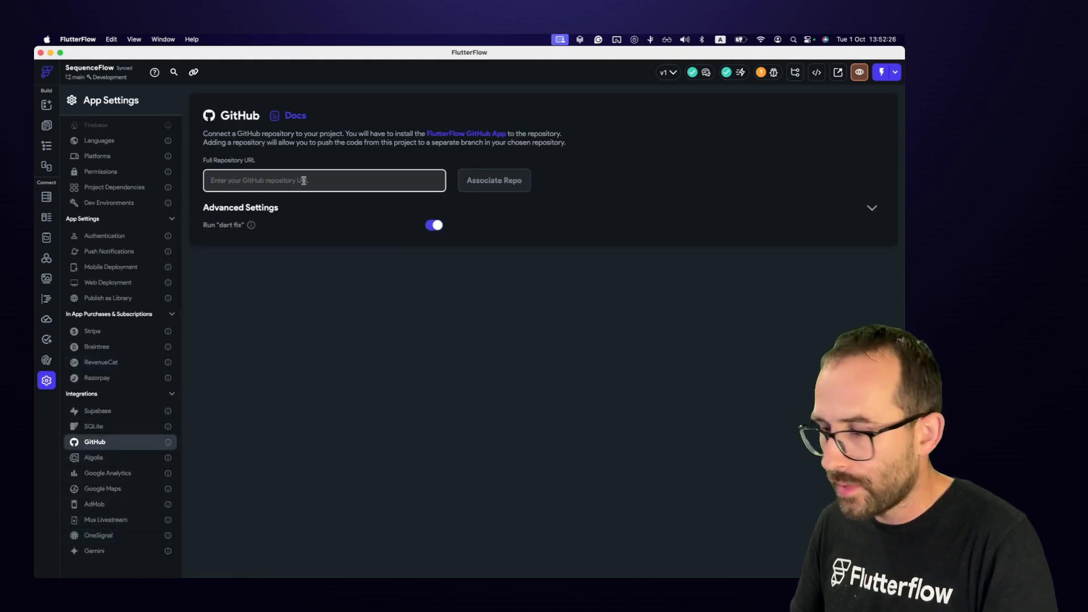
text(https://github.com/sequencefloworganization/ff-sequenceflow)
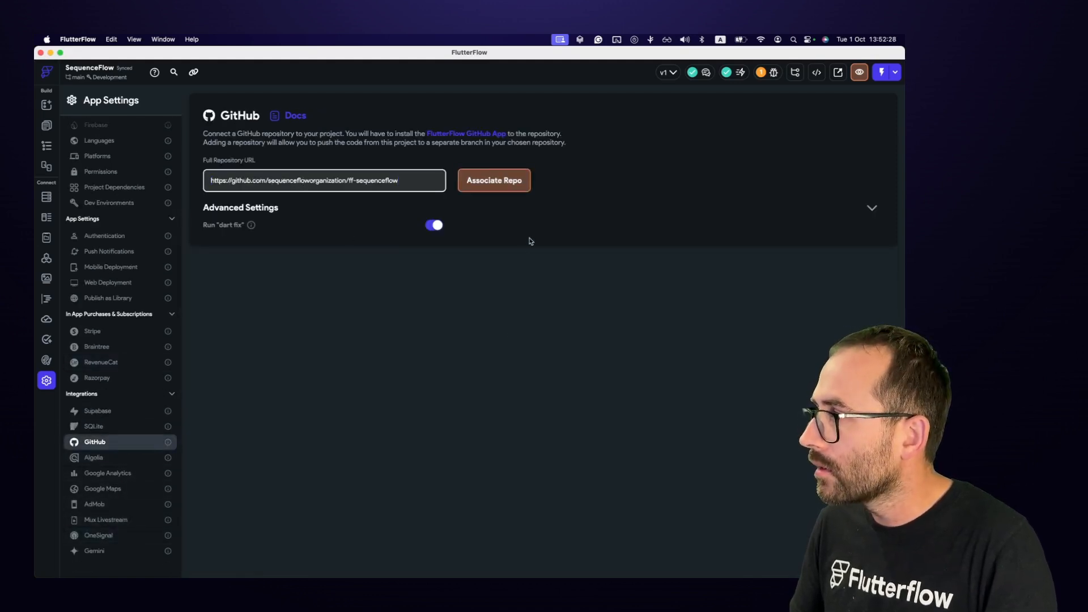
Start associating the repository and sign in to GitHub with the team member's username and account password.
click(504, 184)
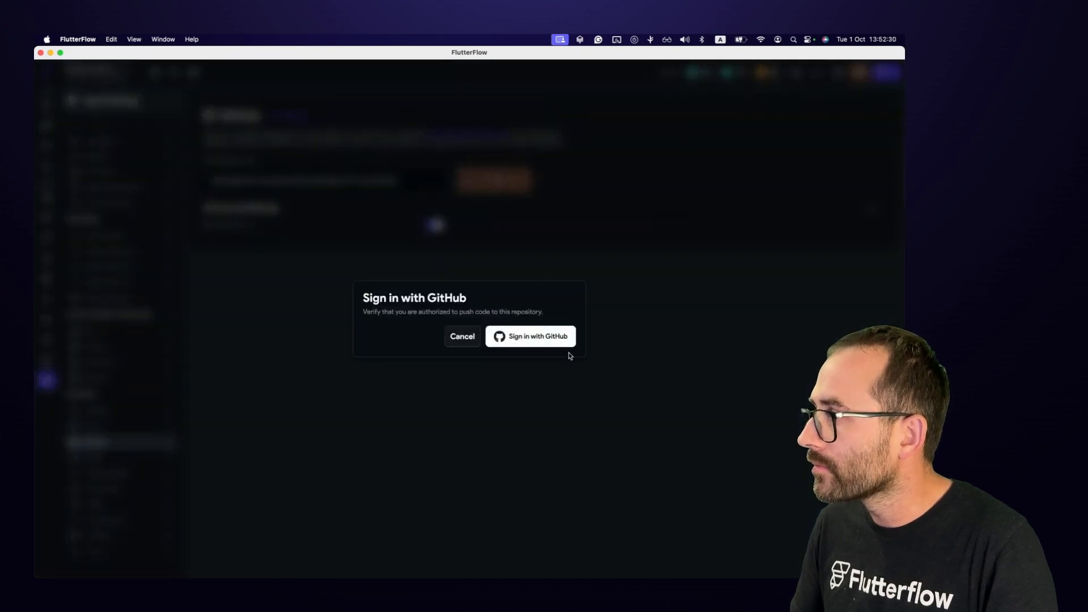
click(531, 339)
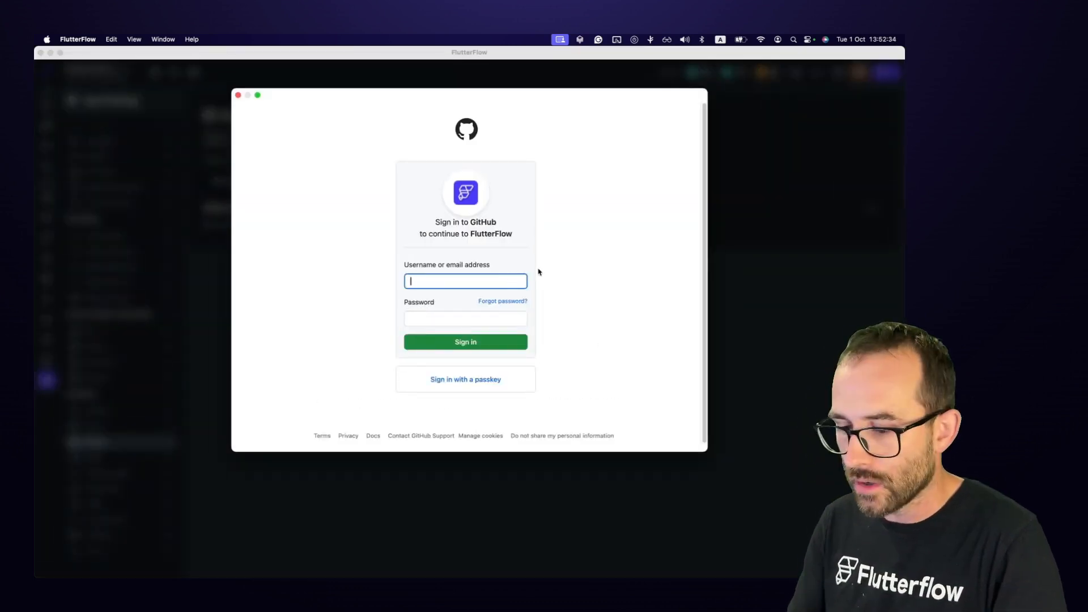
text(panic)
key(Tab)
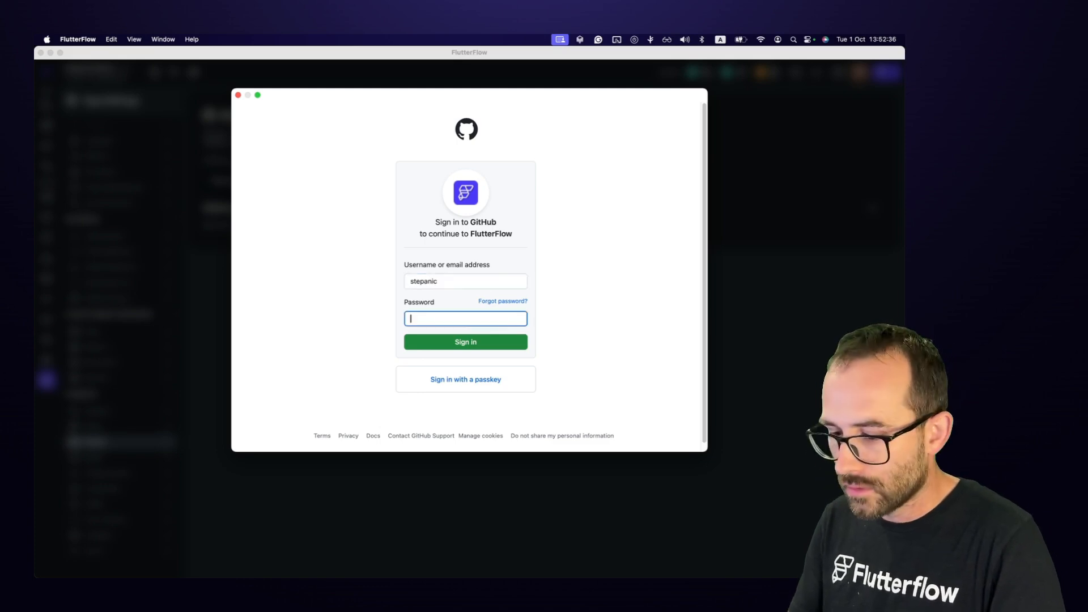
text(••••••••••)
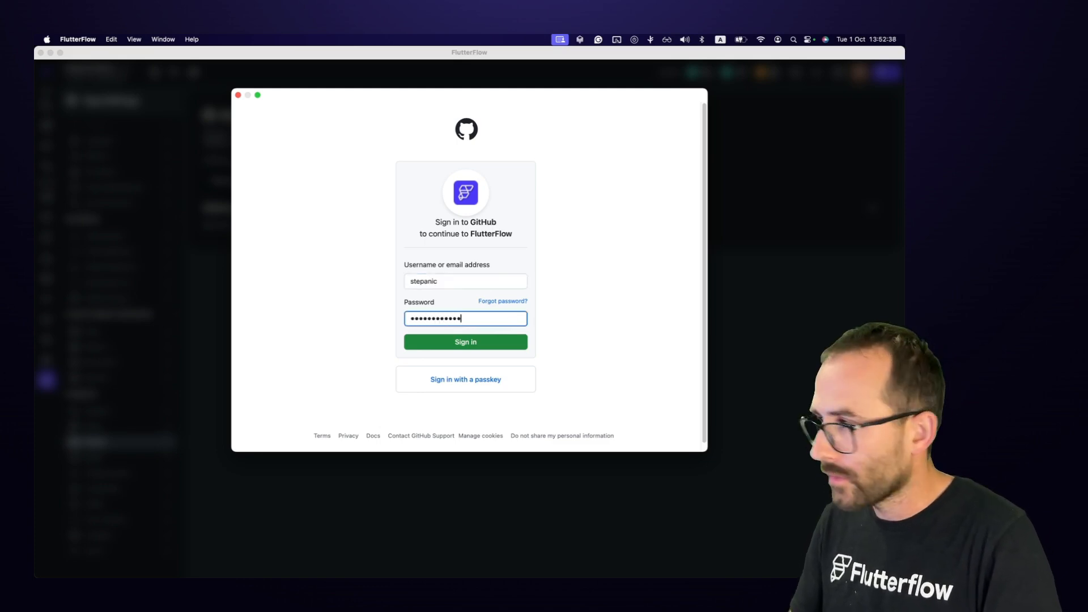
click(474, 342)
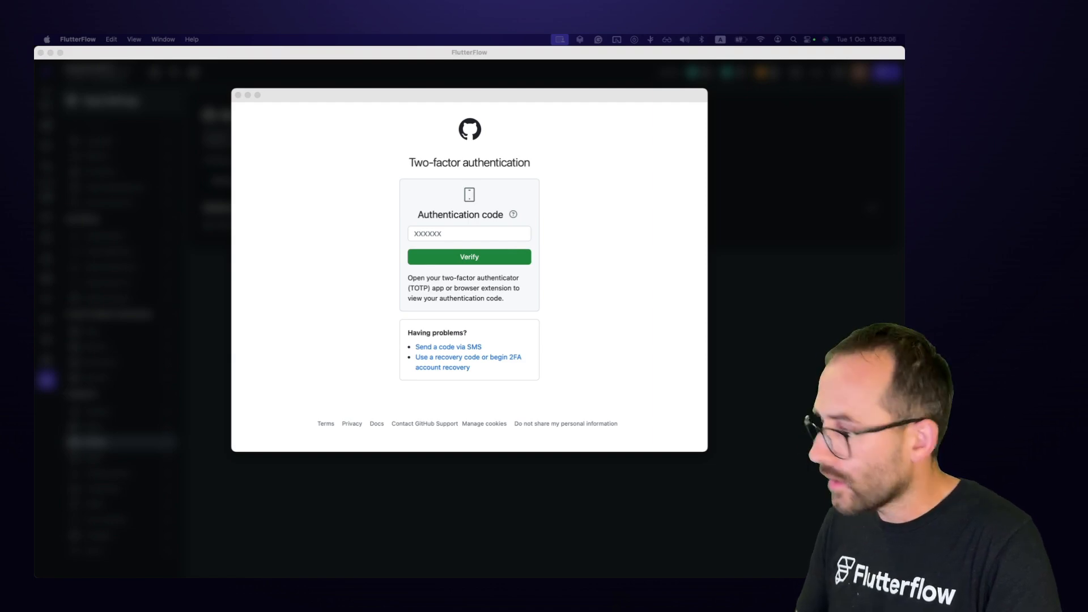
Enter the two-factor authentication code to complete the GitHub sign-in.
click(440, 233)
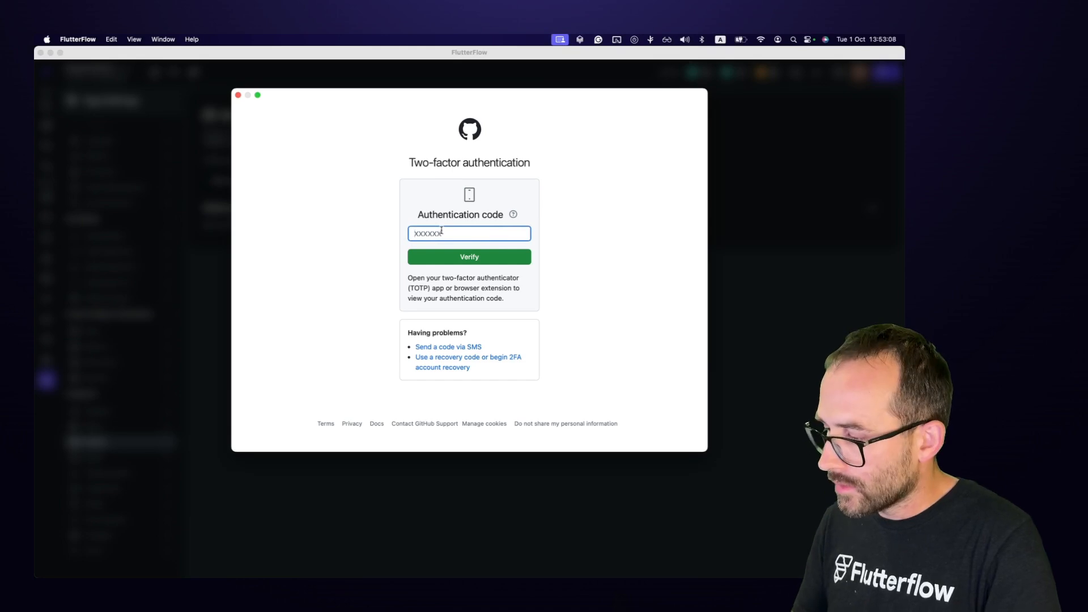
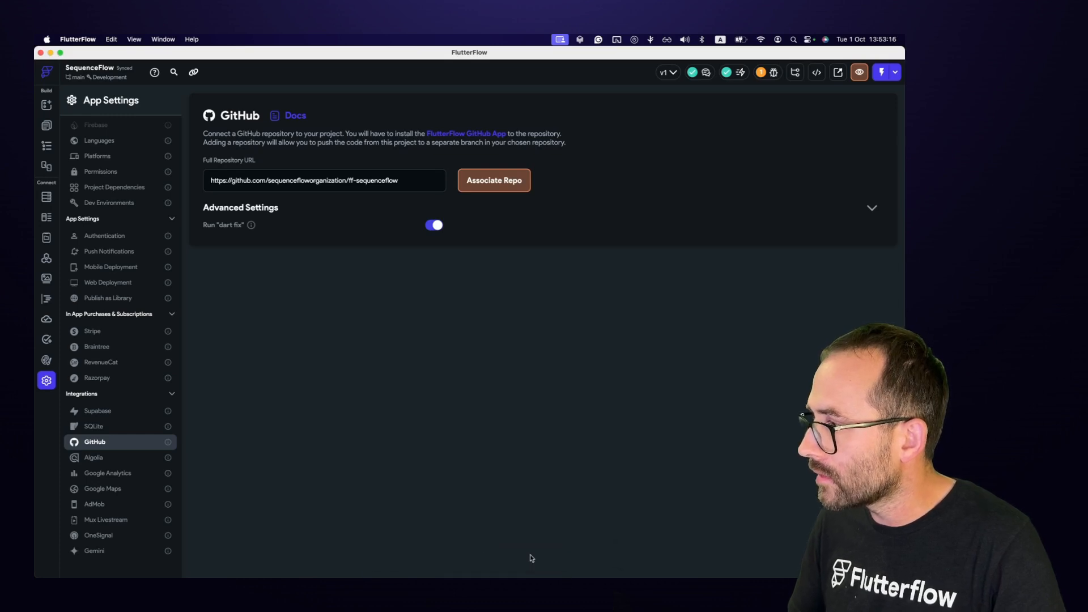
Open the FlutterFlow GitHub App page from the integration settings and bring it into view in a separate browser window.
click(479, 136)
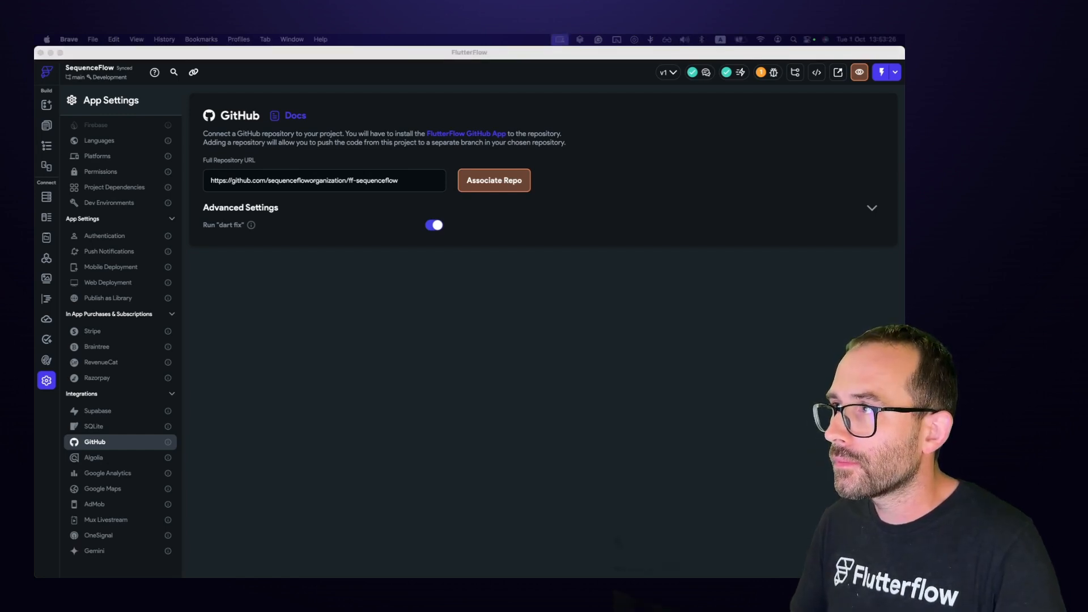
drag(35, 242, 755, 244)
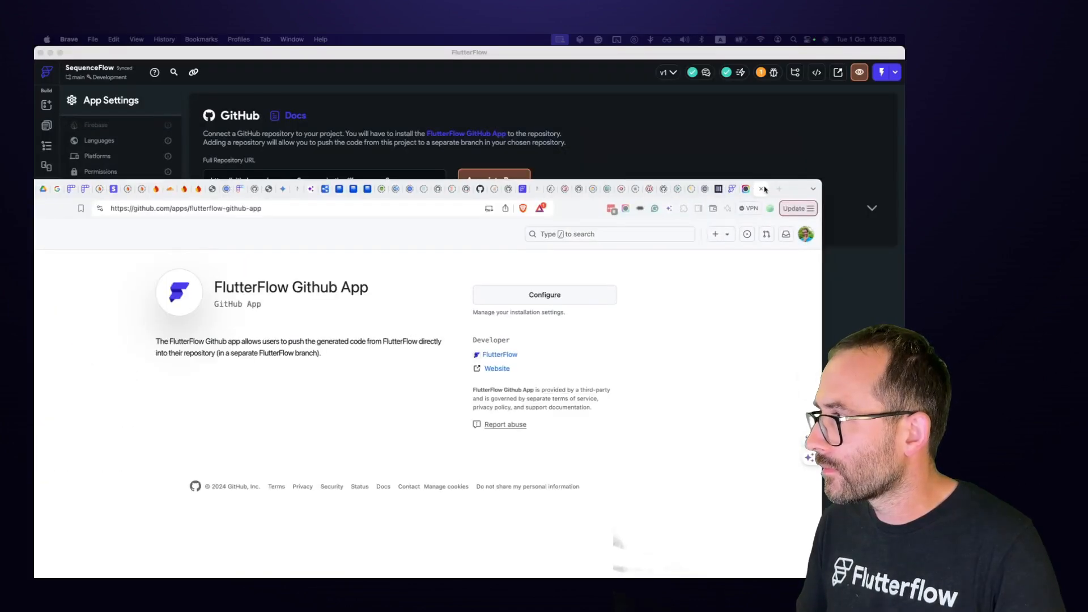
drag(784, 188, 35, 192)
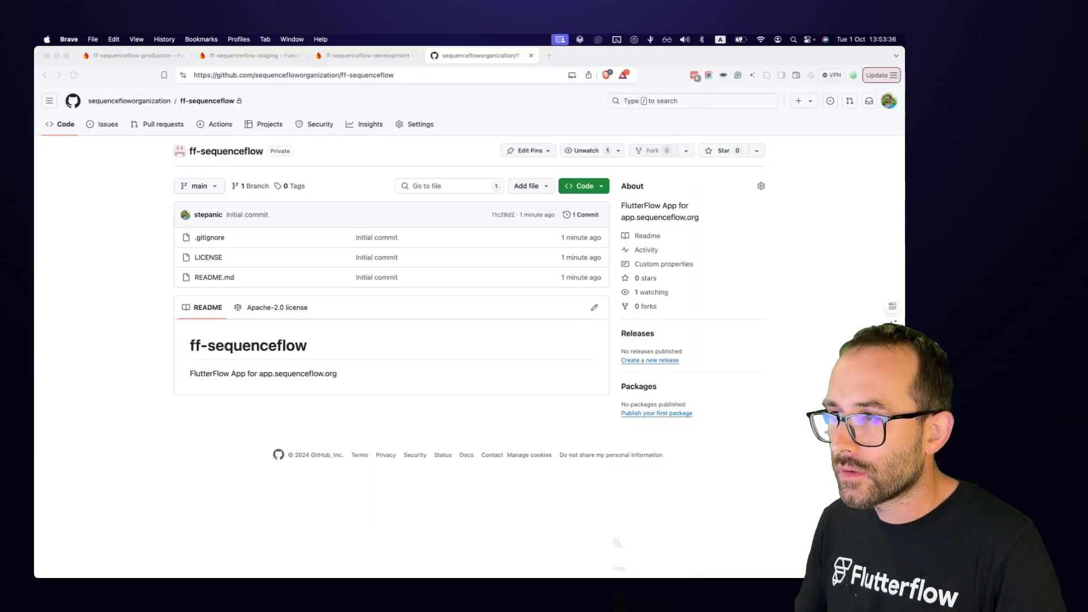
key(super+l)
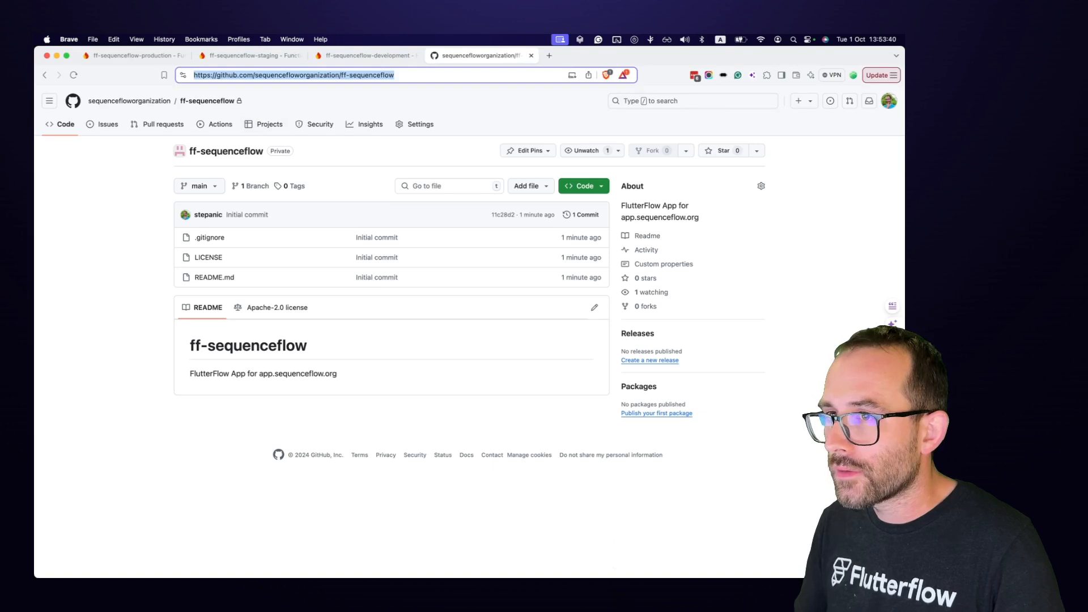
key(super+Tab)
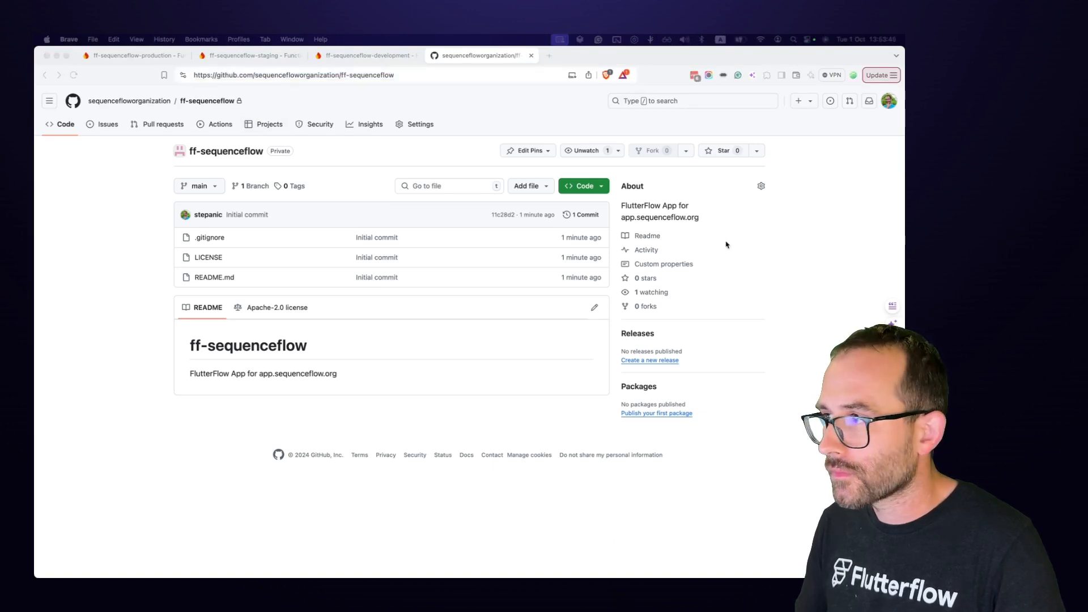
drag(727, 243, 830, 303)
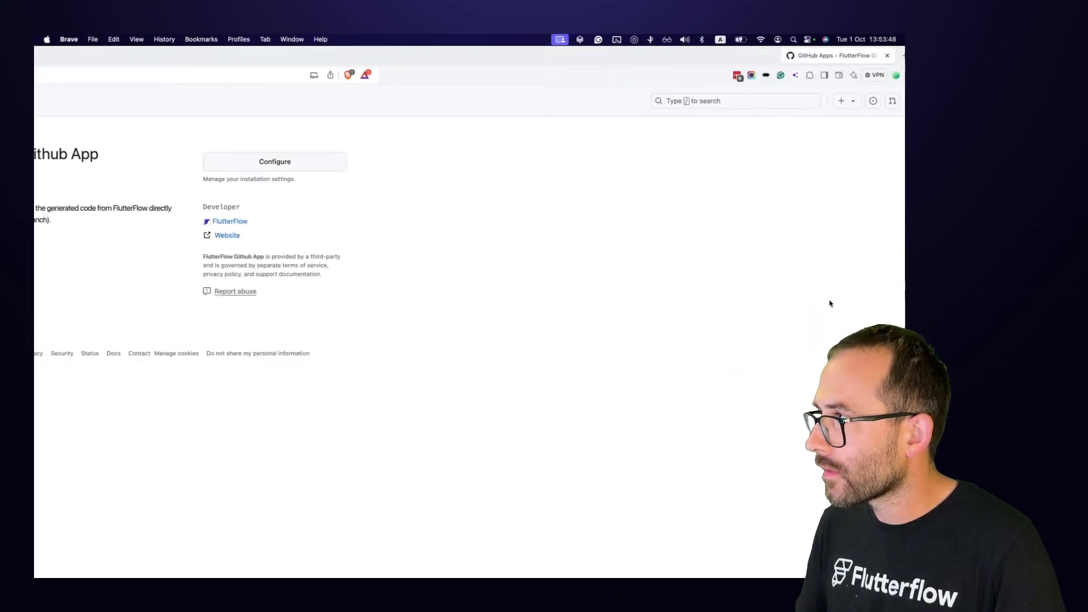
drag(680, 59, 674, 41)
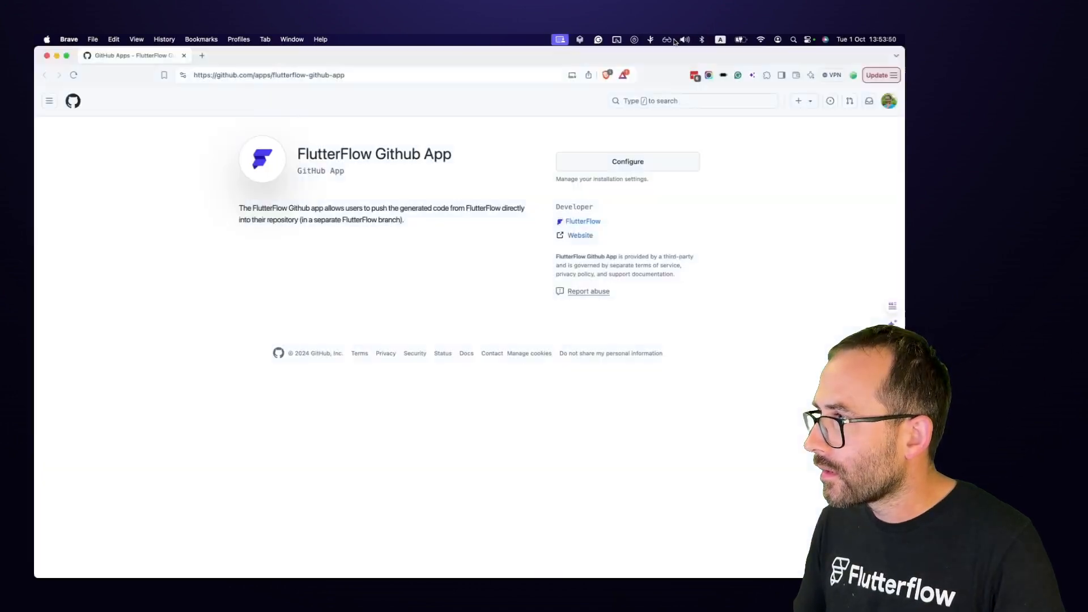
Configure the FlutterFlow GitHub App and choose sequencefloworganization as the organization to install it on.
click(590, 167)
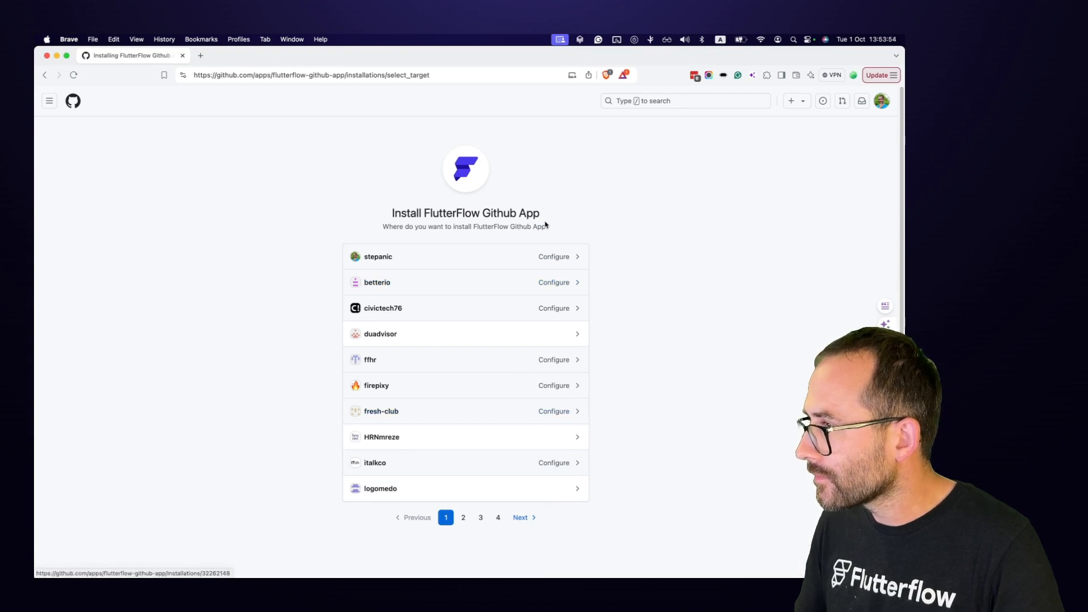
scroll(526, 380, down, 2)
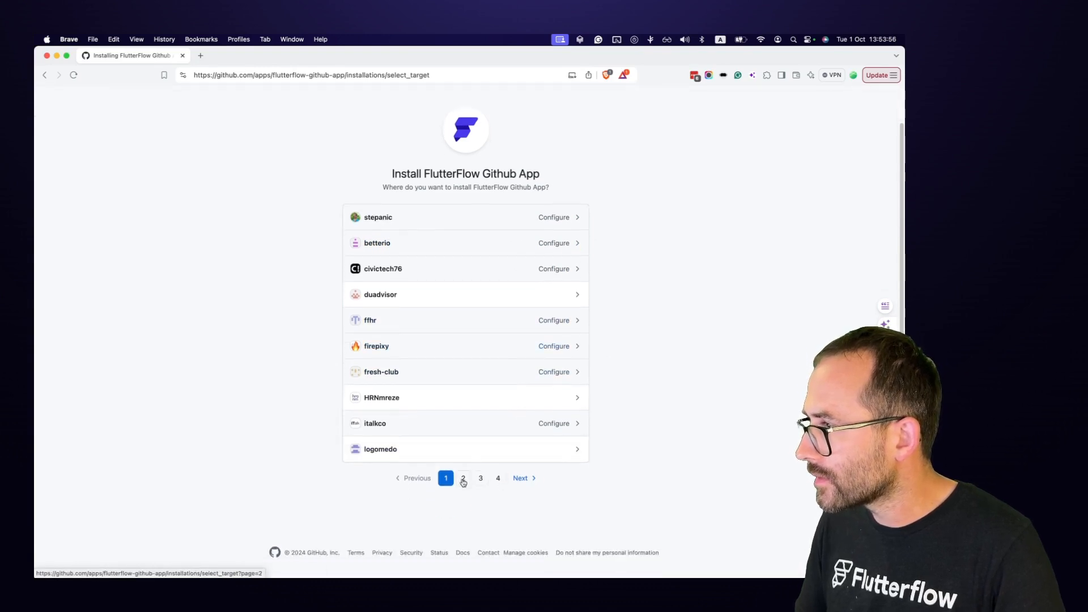
click(464, 479)
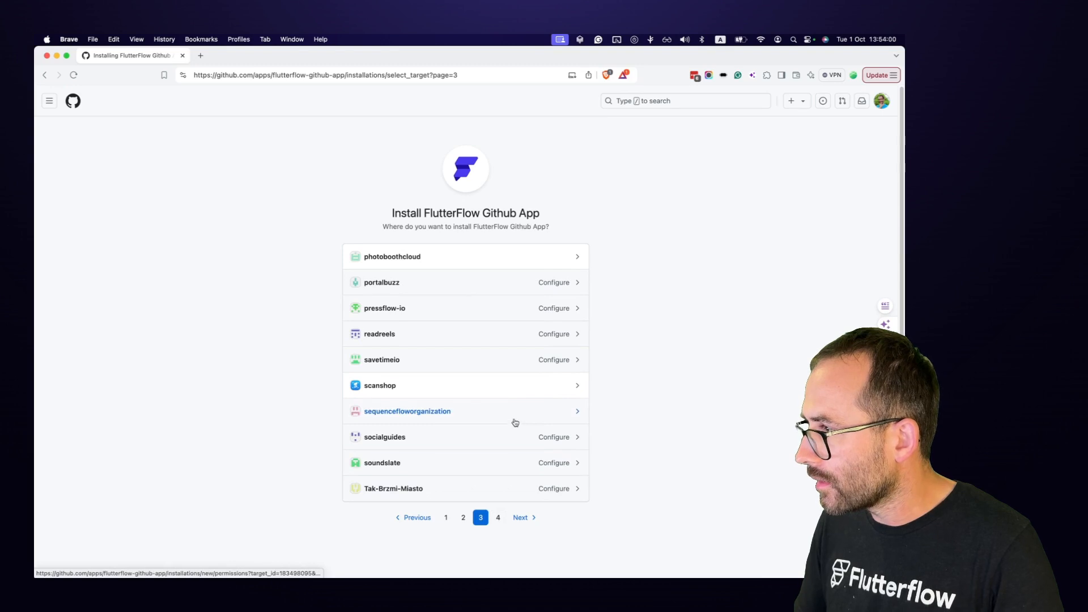
click(515, 422)
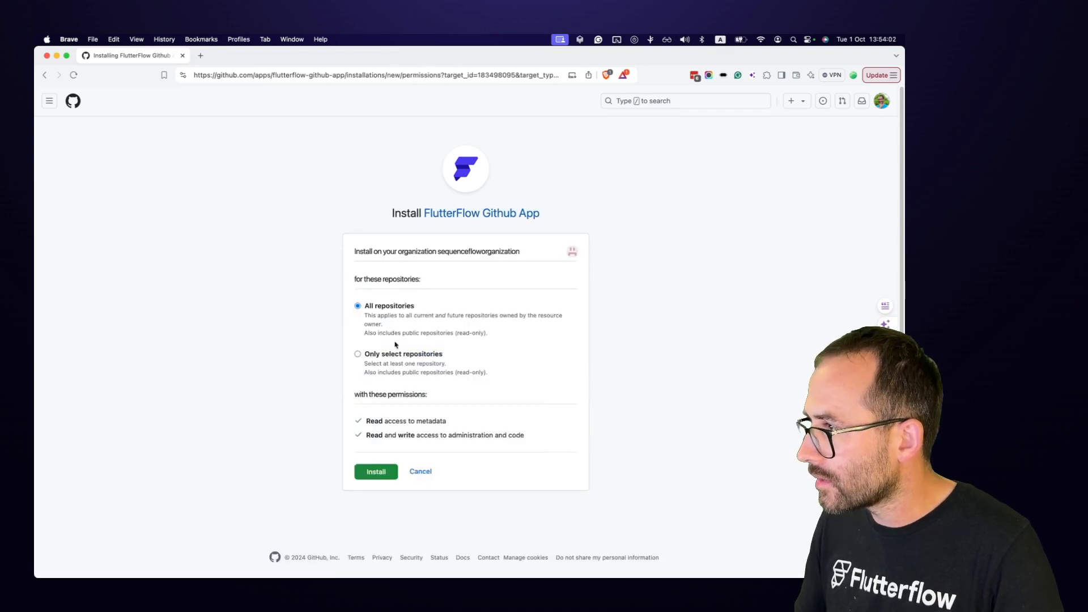
Limit the app's access to only select repositories and pick the ff-sequenceflow repository.
click(374, 360)
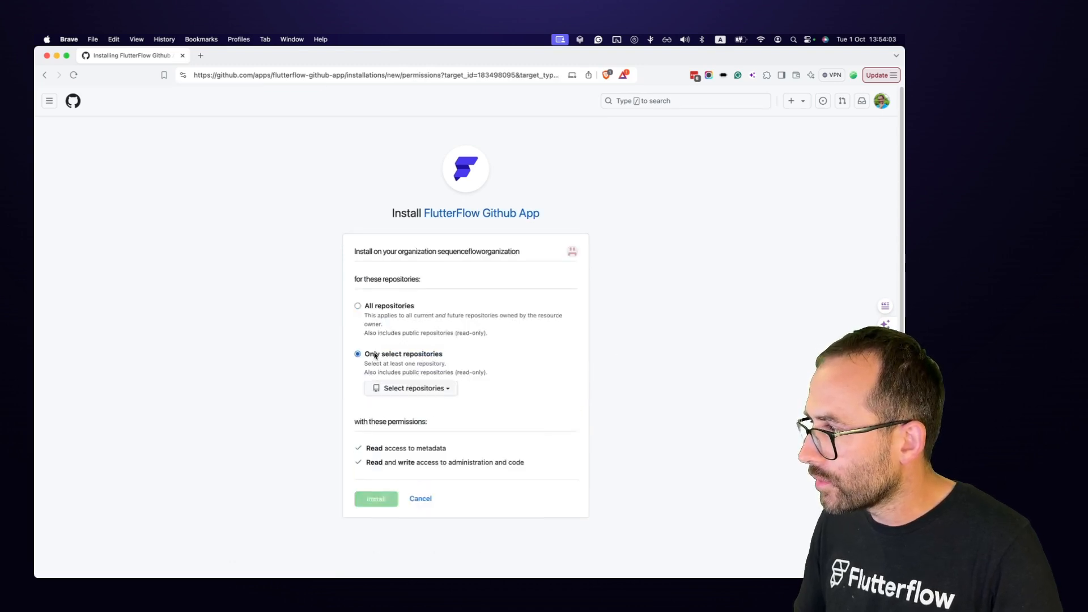
click(444, 390)
click(468, 439)
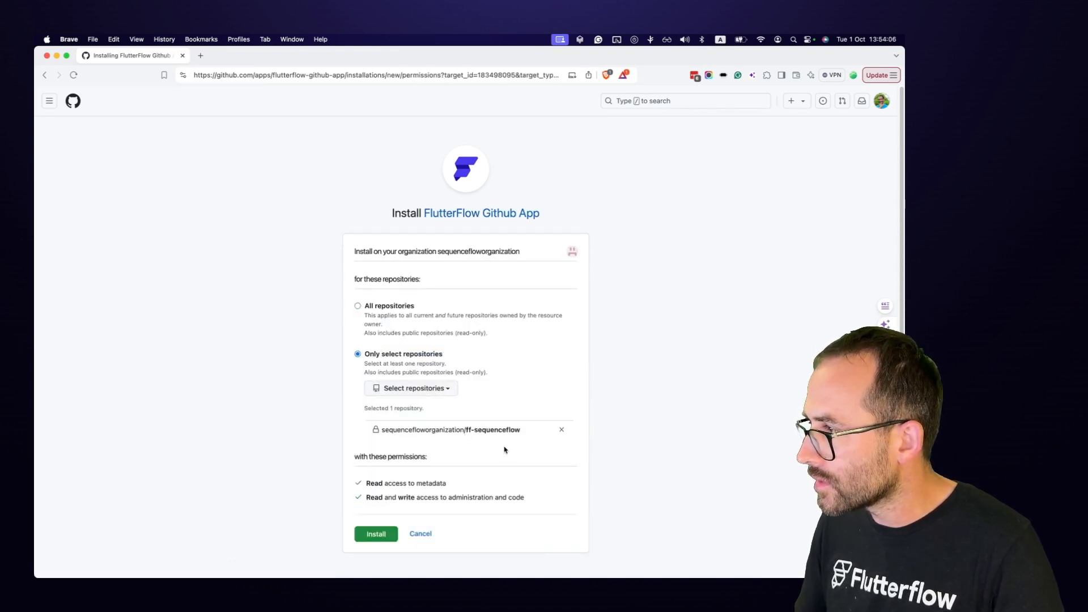
Install the app on the organization and enter the two-factor authentication code to confirm access.
click(383, 532)
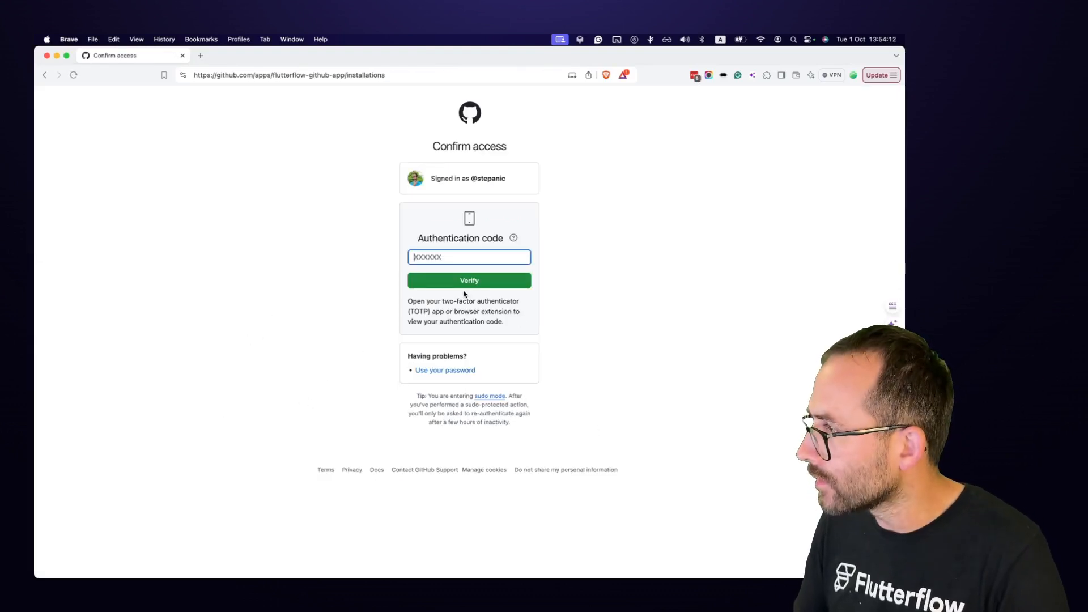
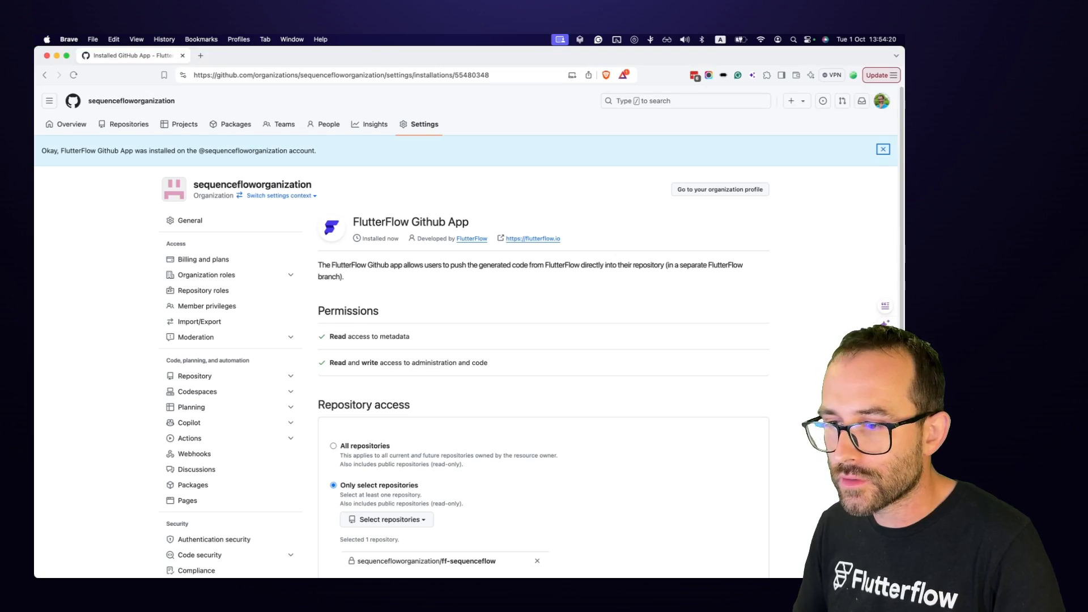
Switch to FlutterFlow, associate the repository again and sign in to GitHub with the account's username and password.
key(super+Tab)
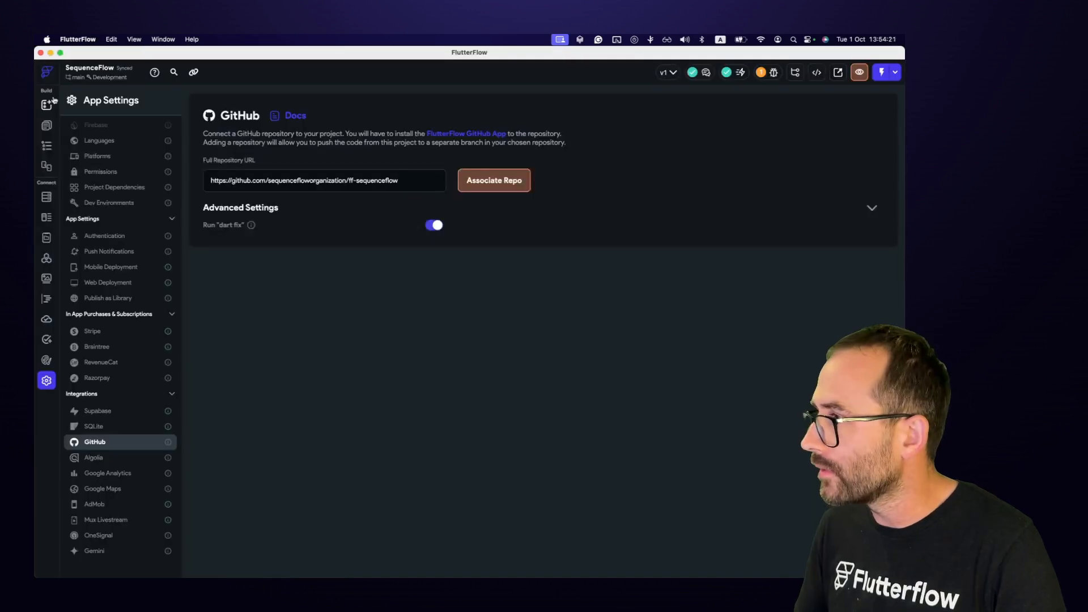
click(501, 180)
click(531, 337)
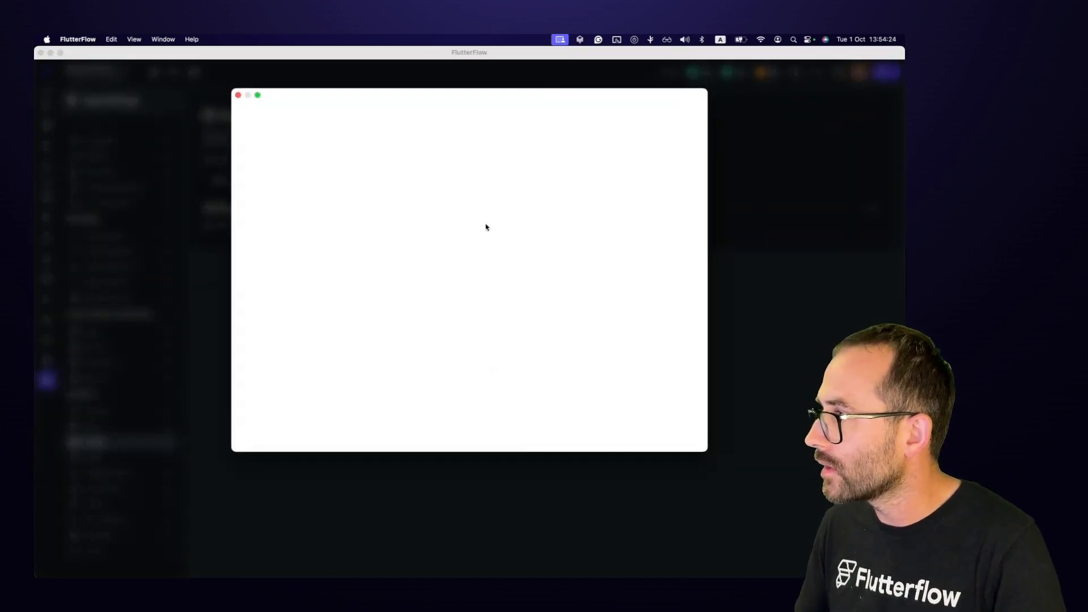
text(stepanic)
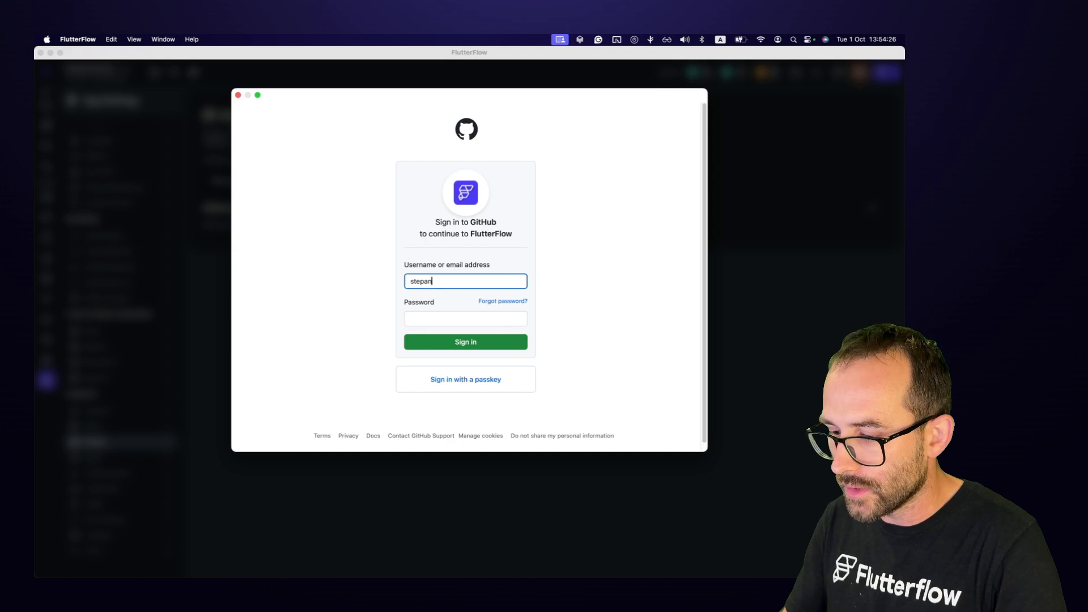
key(Tab)
text(•••••••••••)
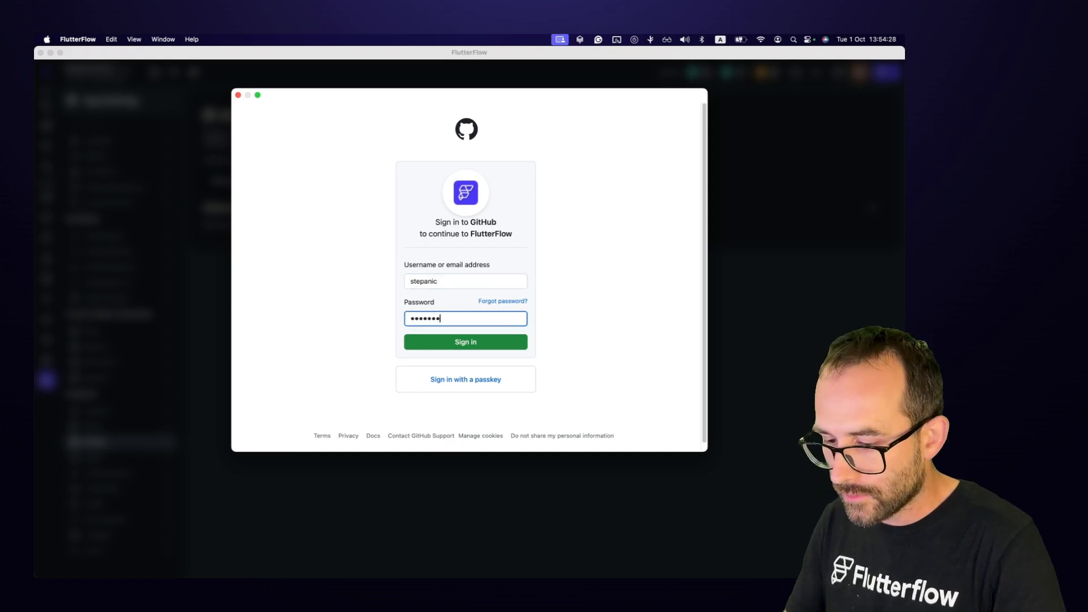
text(••)
key(Return)
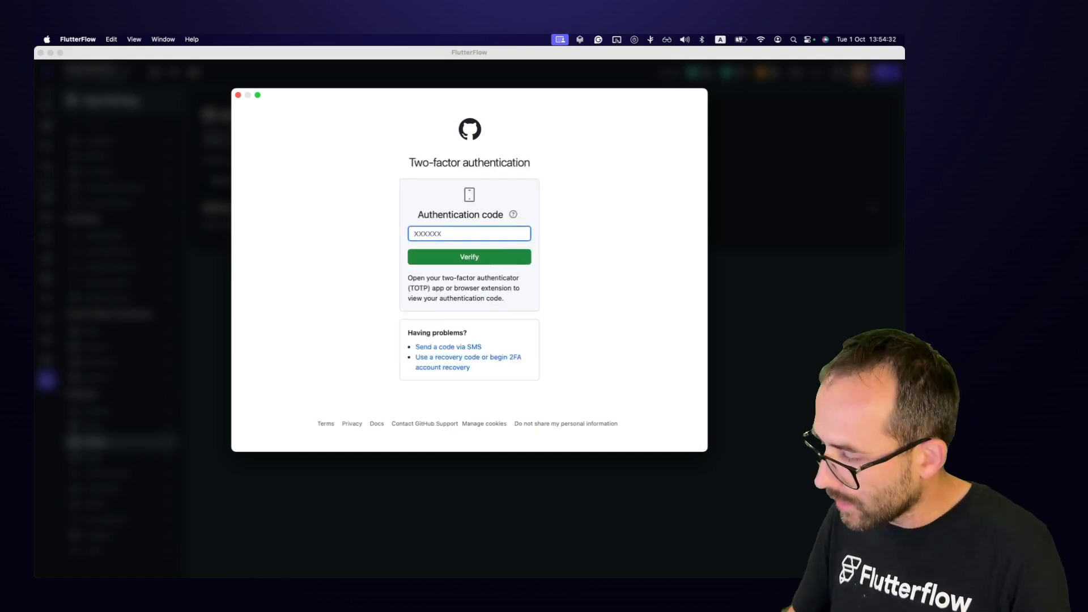
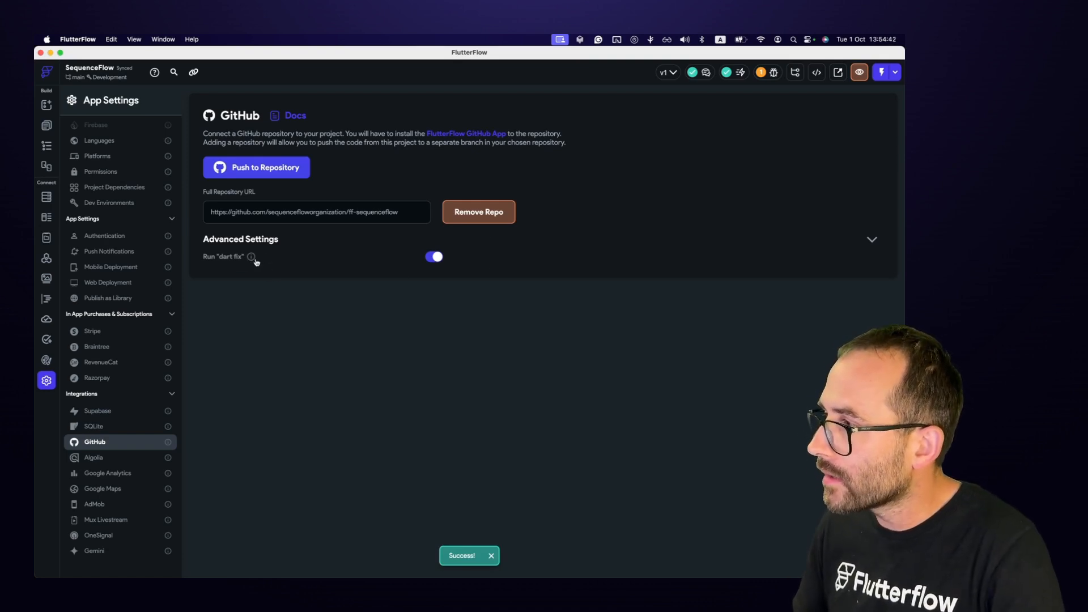
Turn off running "dart fix" and push the project to the repository with the commit message "Init FF app".
click(437, 257)
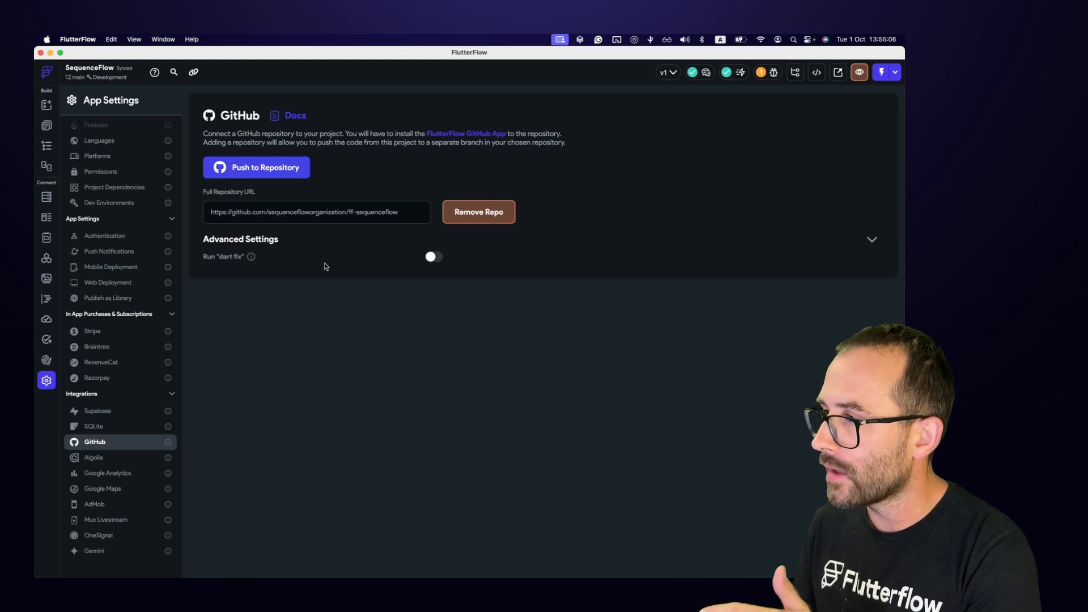
click(271, 173)
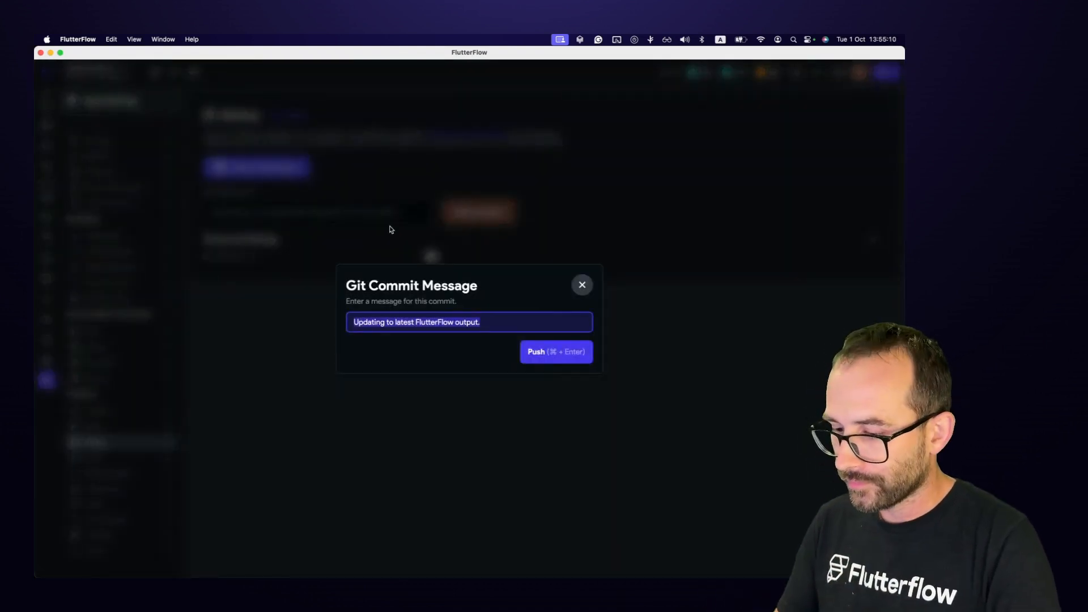
text(Init)
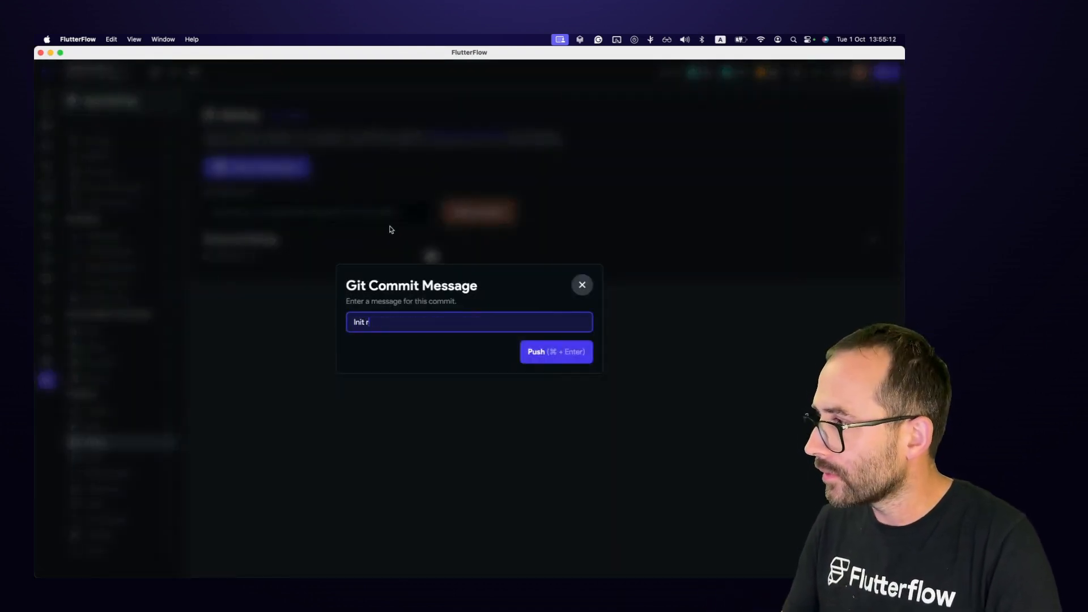
text( FF app)
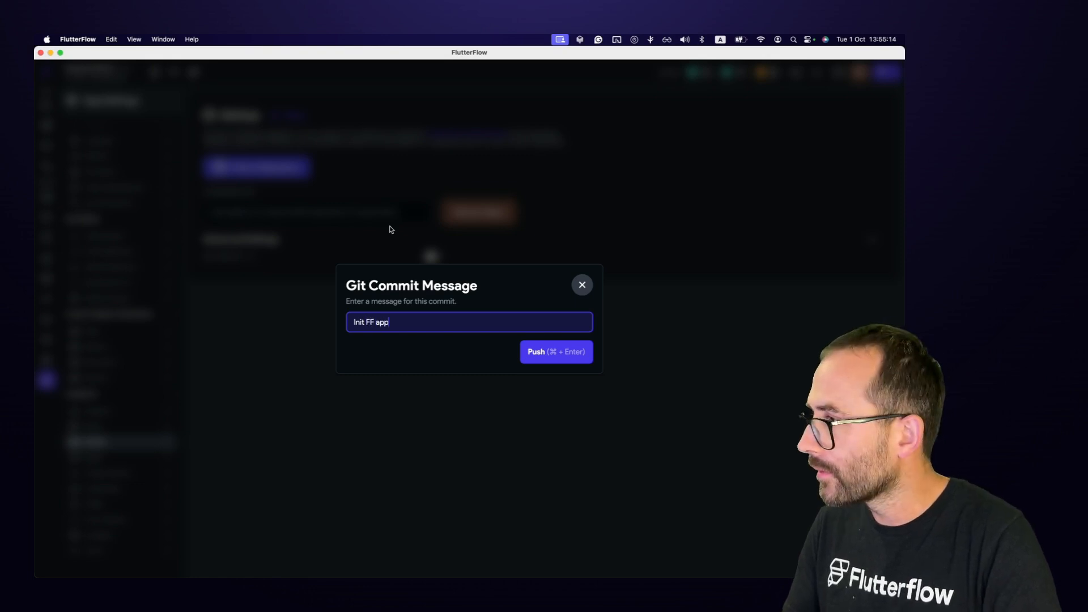
click(564, 362)
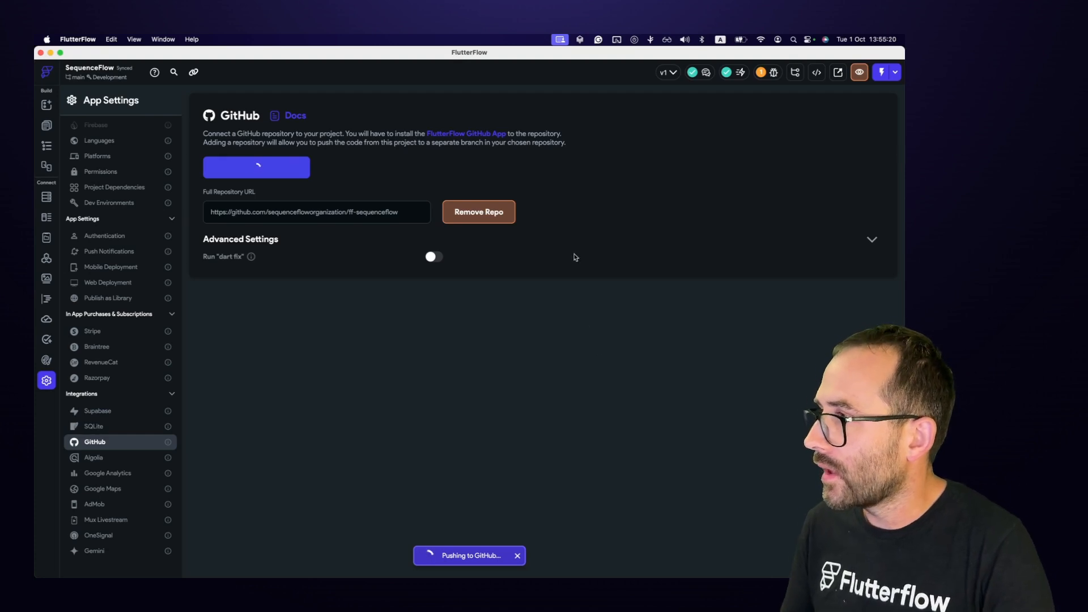
Switch to the Brave browser, open the organization's ff-sequenceflow repository and show its flutterflow branch.
key(super+Tab)
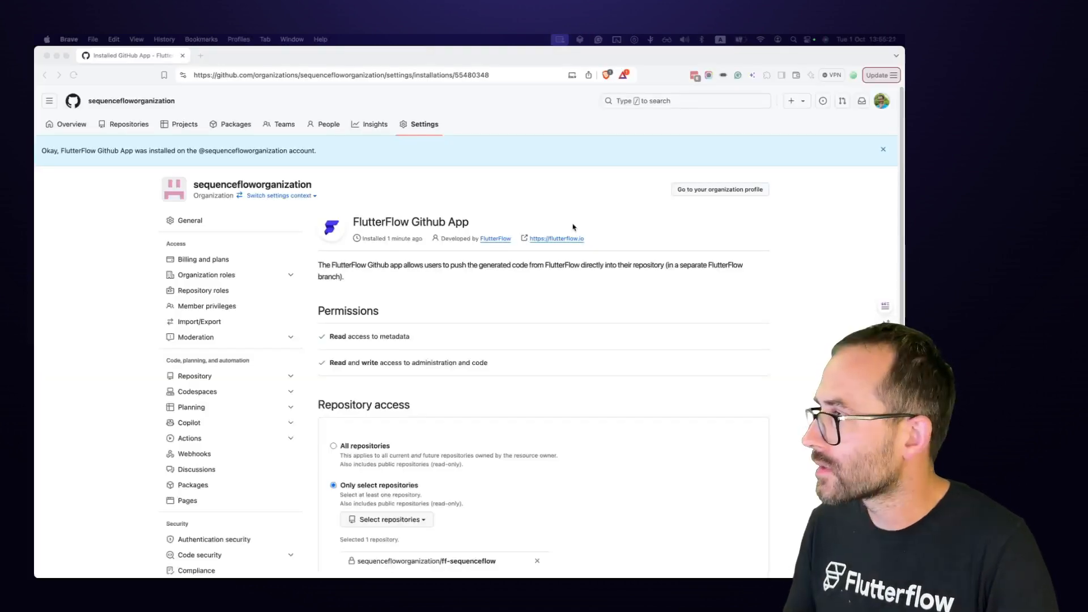
click(152, 123)
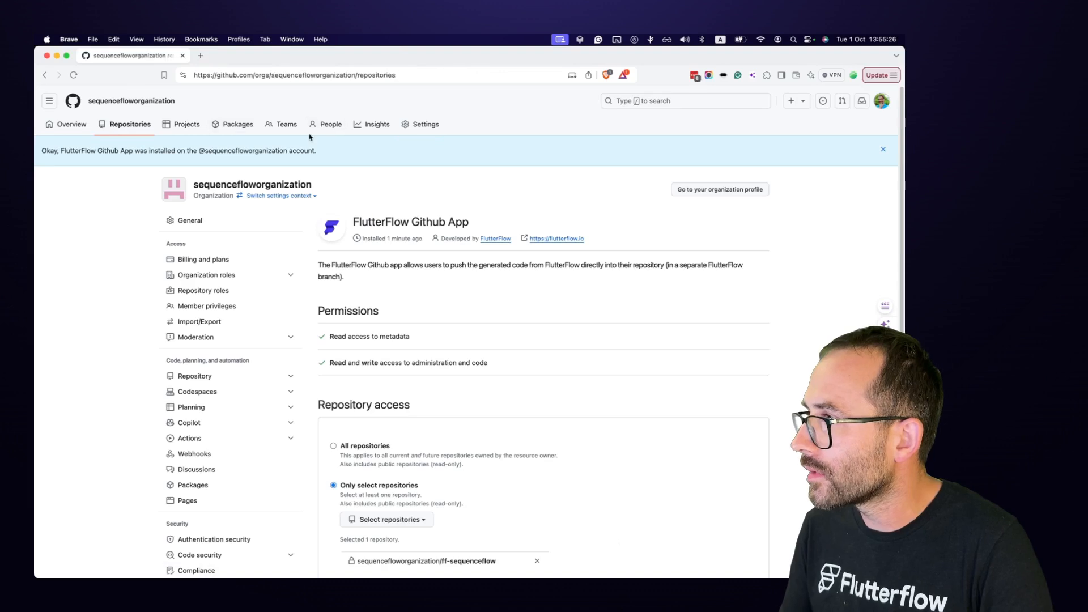
click(246, 227)
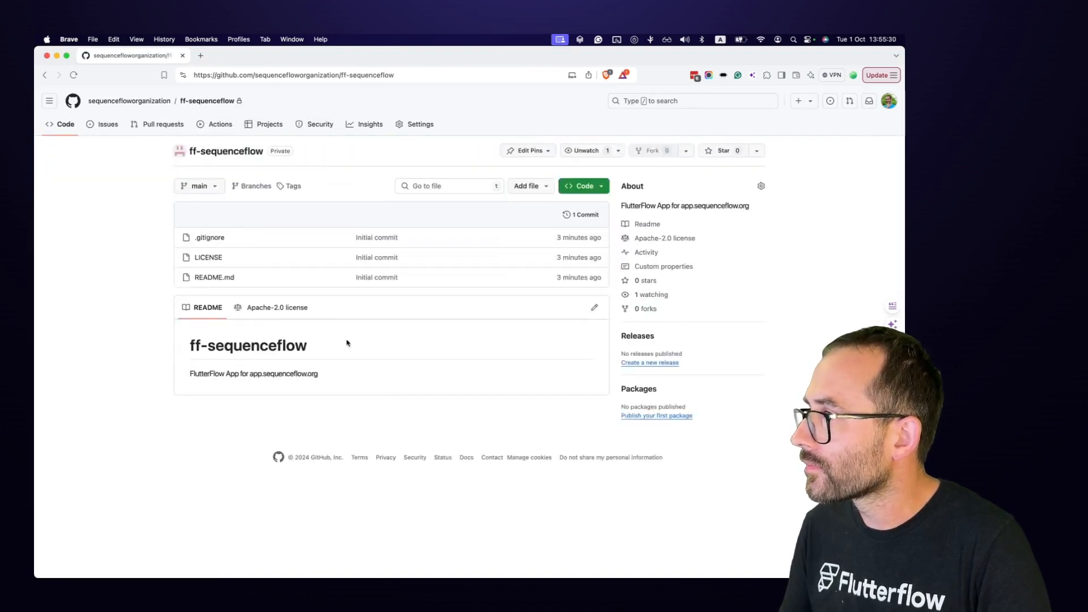
click(215, 186)
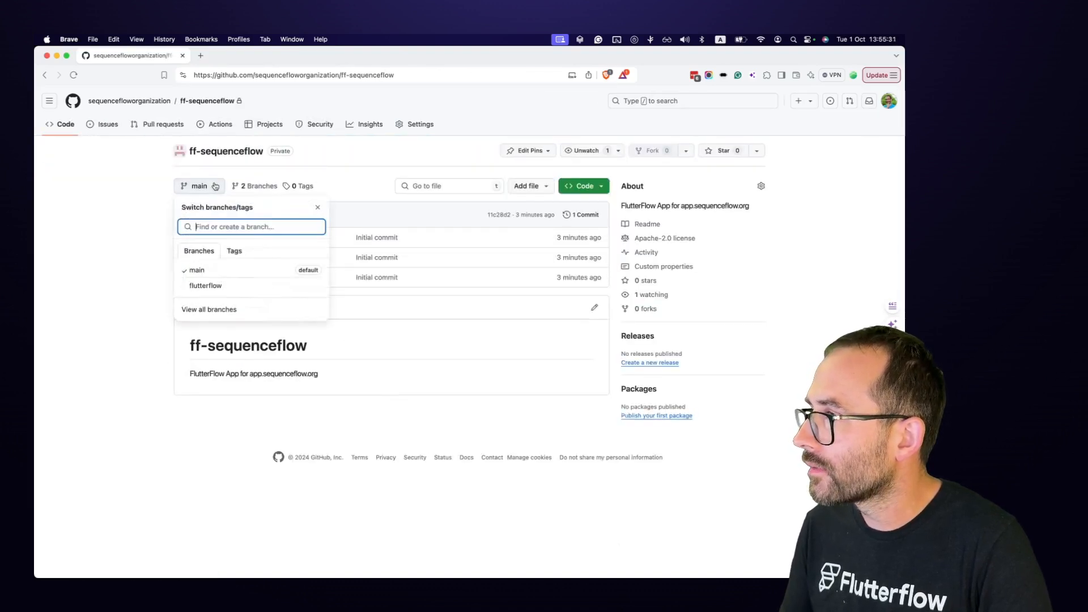
click(215, 287)
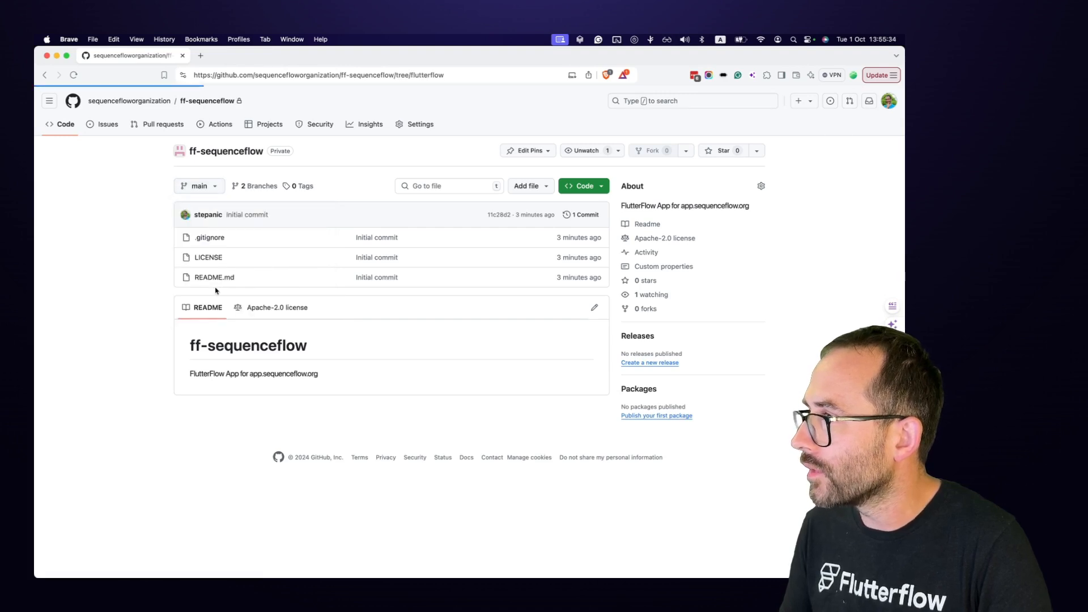
Copy the repository's GitHub CLI clone command and close the clone options.
click(588, 192)
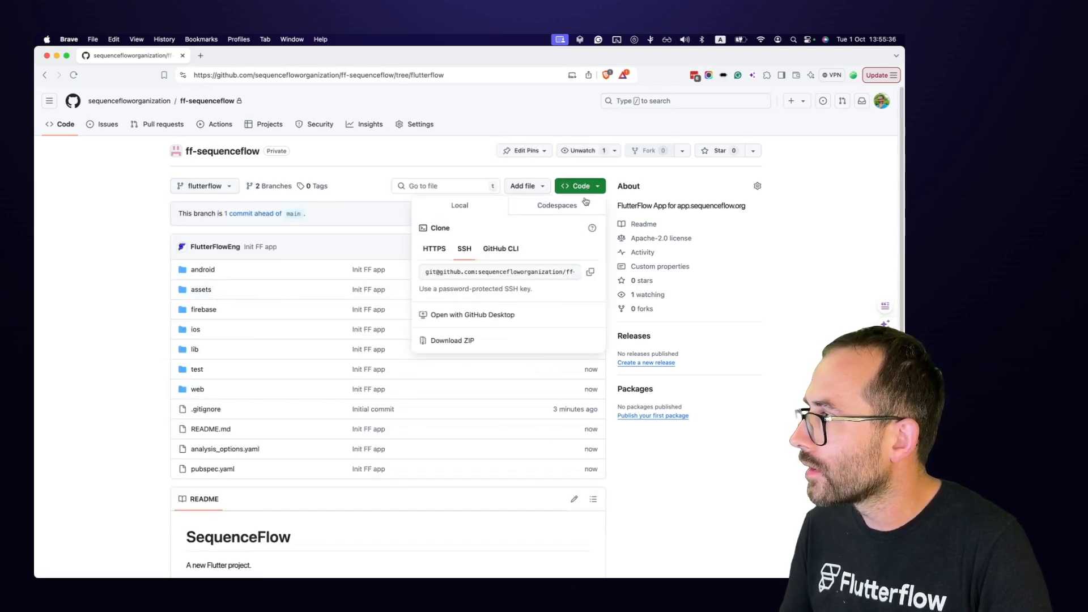
click(506, 251)
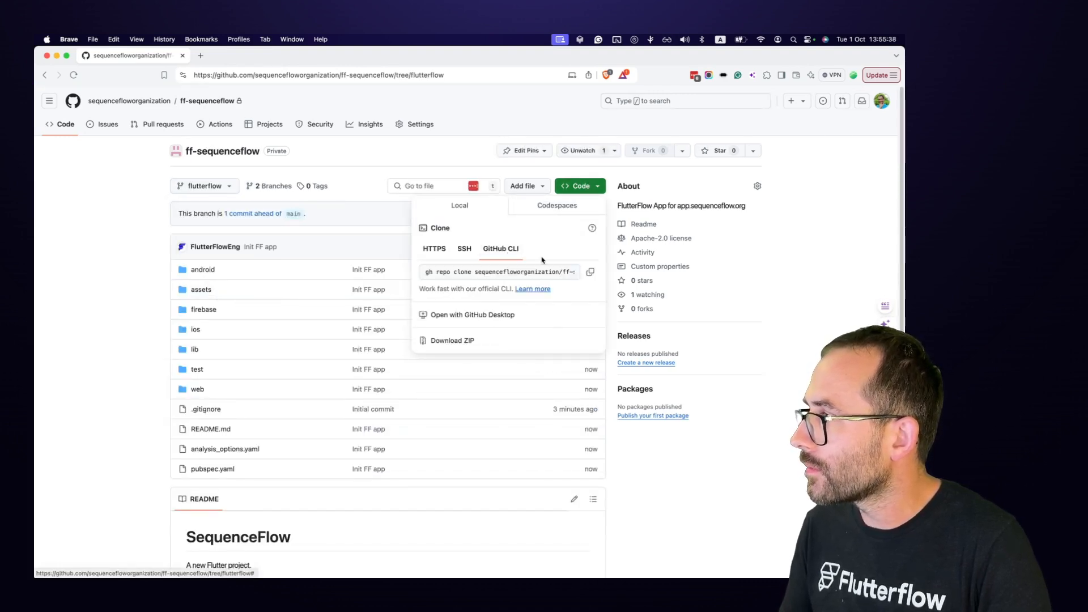
click(590, 272)
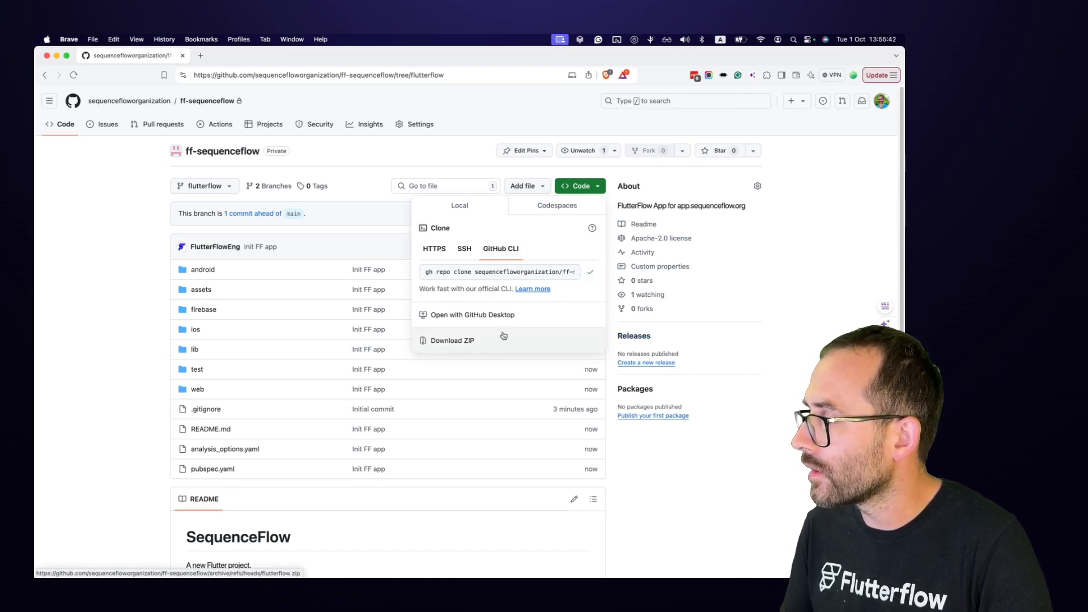
click(109, 213)
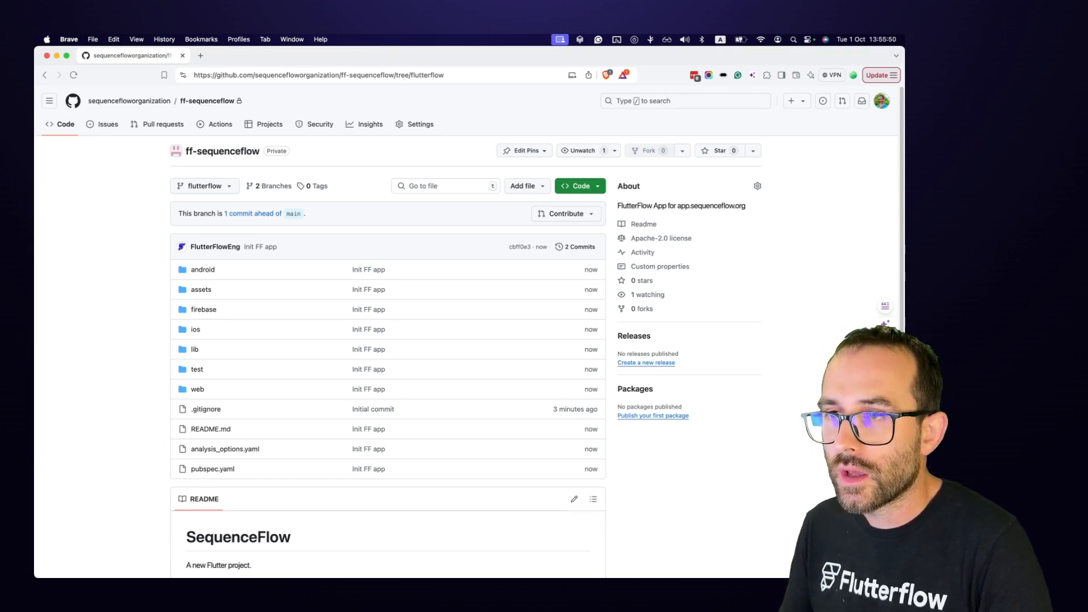
Switch to the iTerm2 terminal, enlarge its window and create a directory named sequencefloworganization in ~/git.
key(super+Tab)
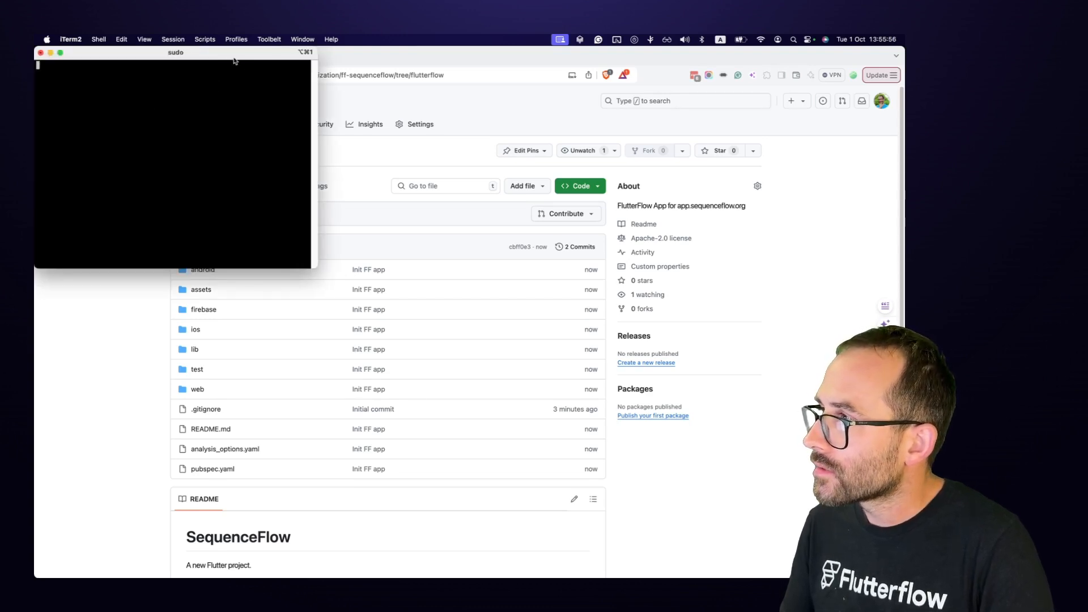
drag(235, 57, 421, 40)
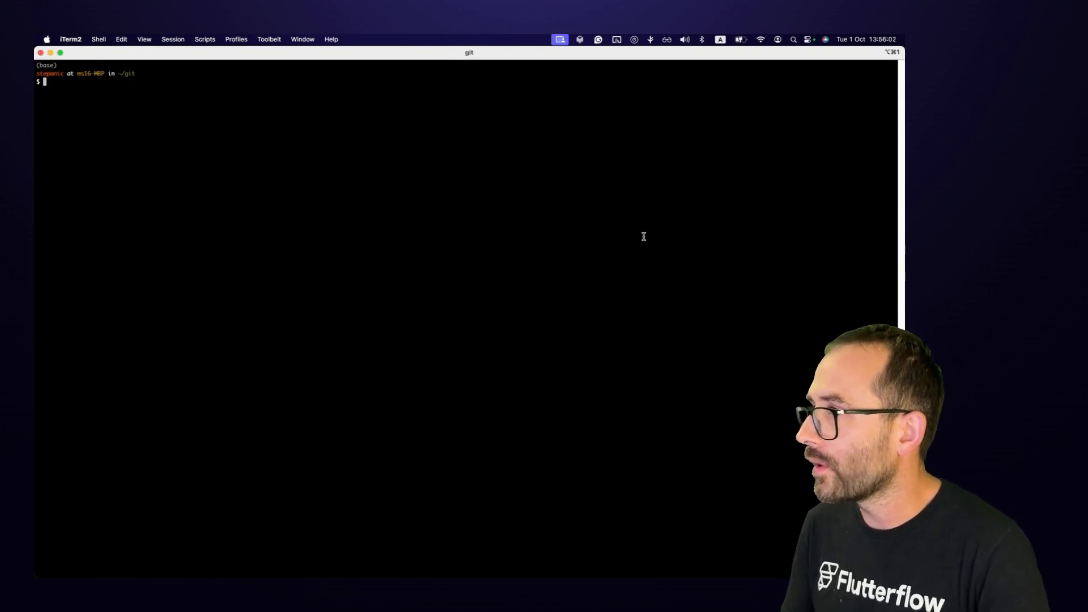
text(mkdir )
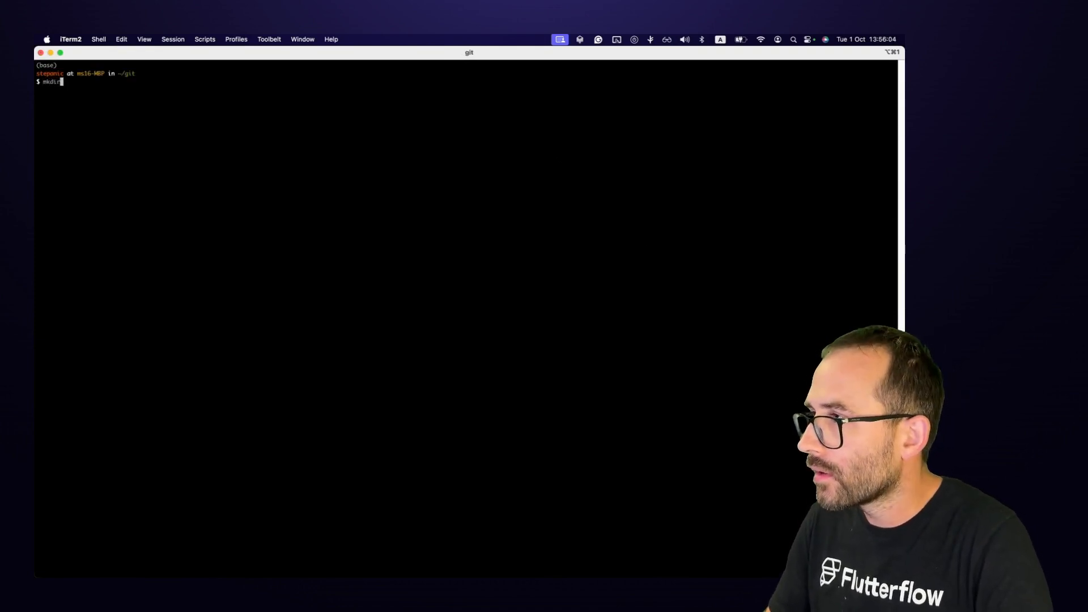
text(seque)
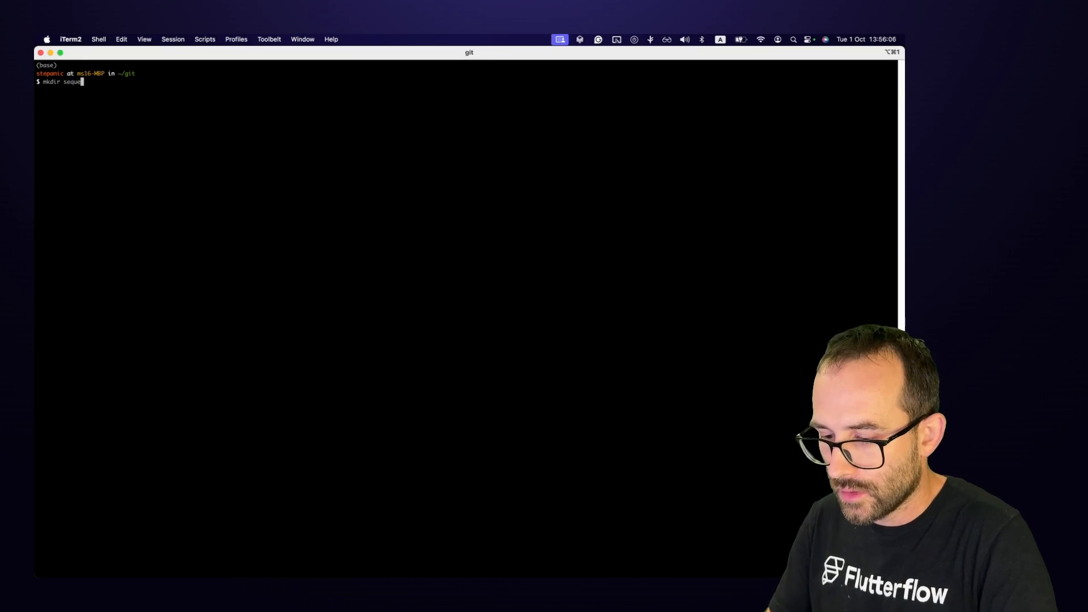
text(nceflo)
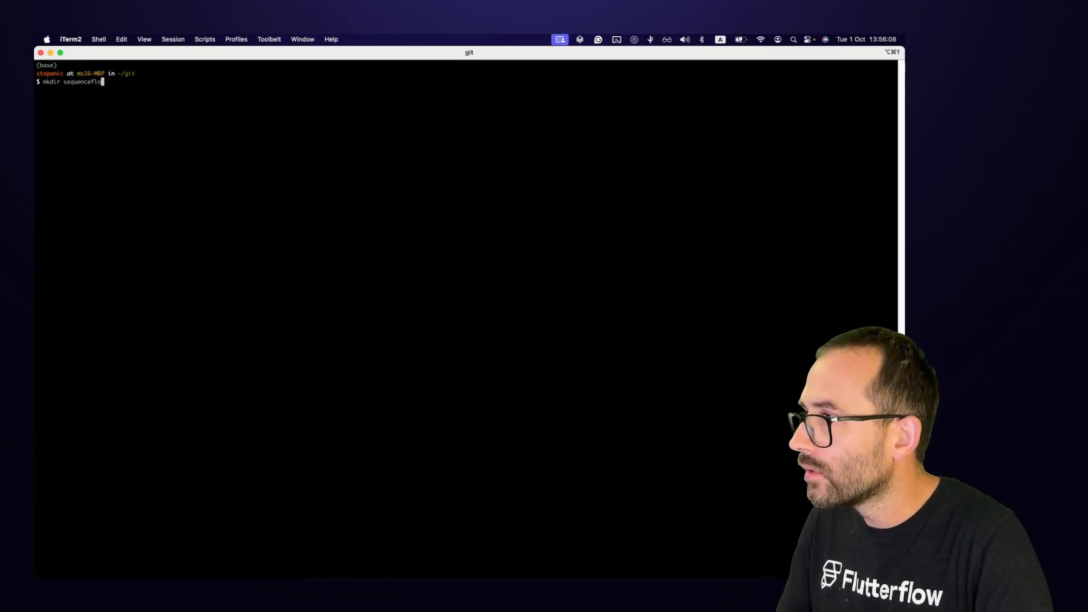
text(worgani)
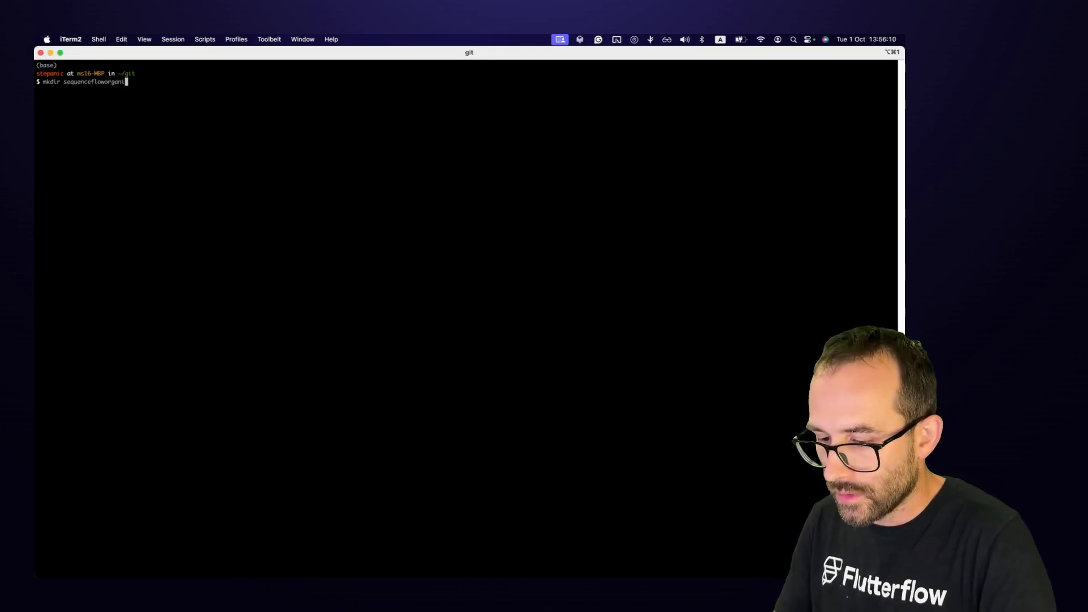
text(zation)
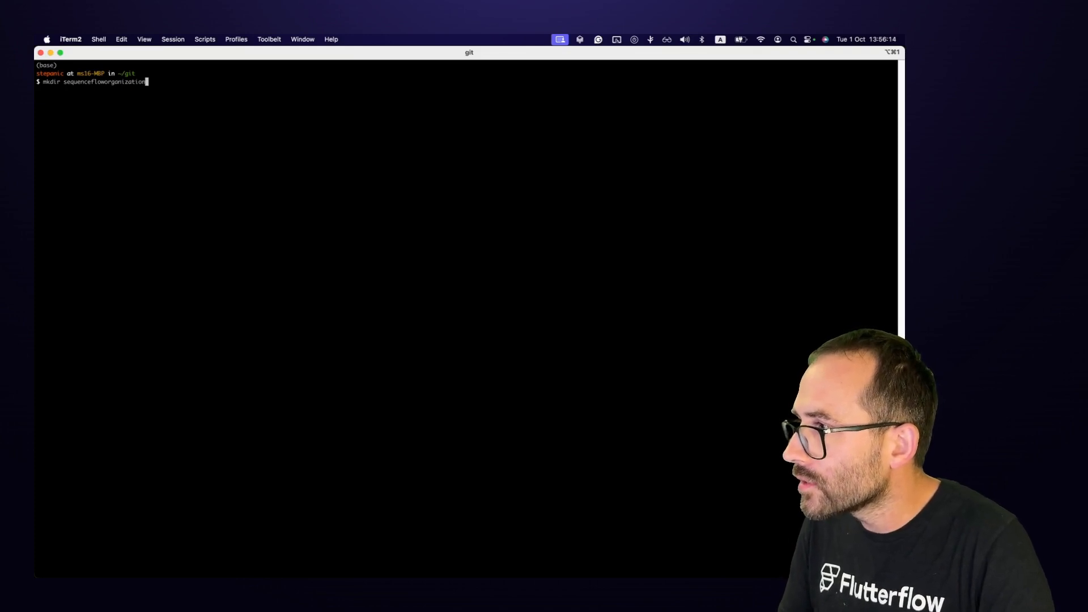
key(Return)
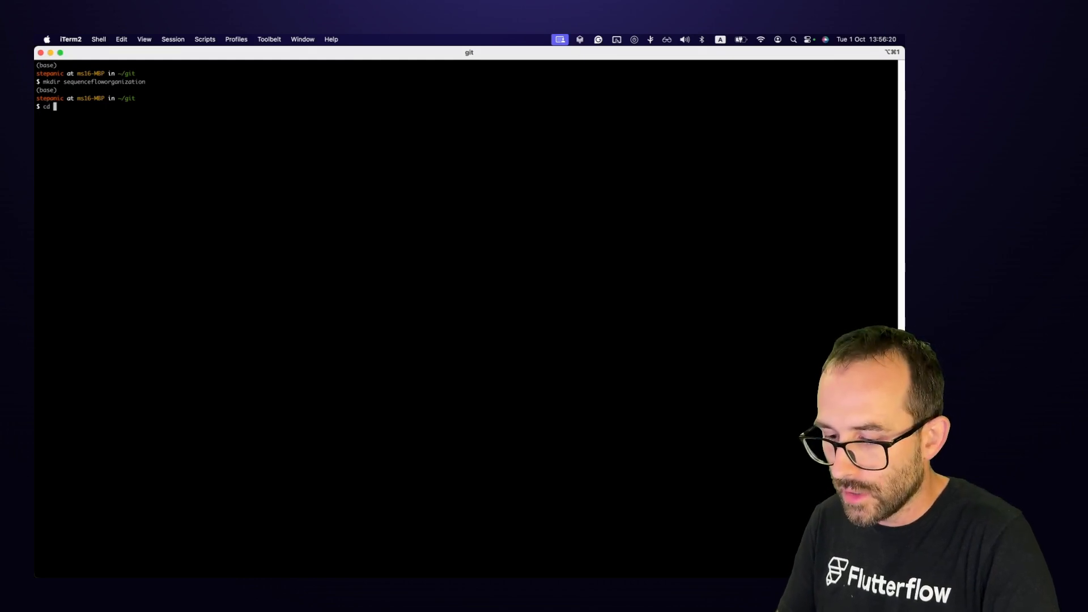
Change into the sequencefloworganization directory and list its contents.
text(cd seq)
key(Tab)
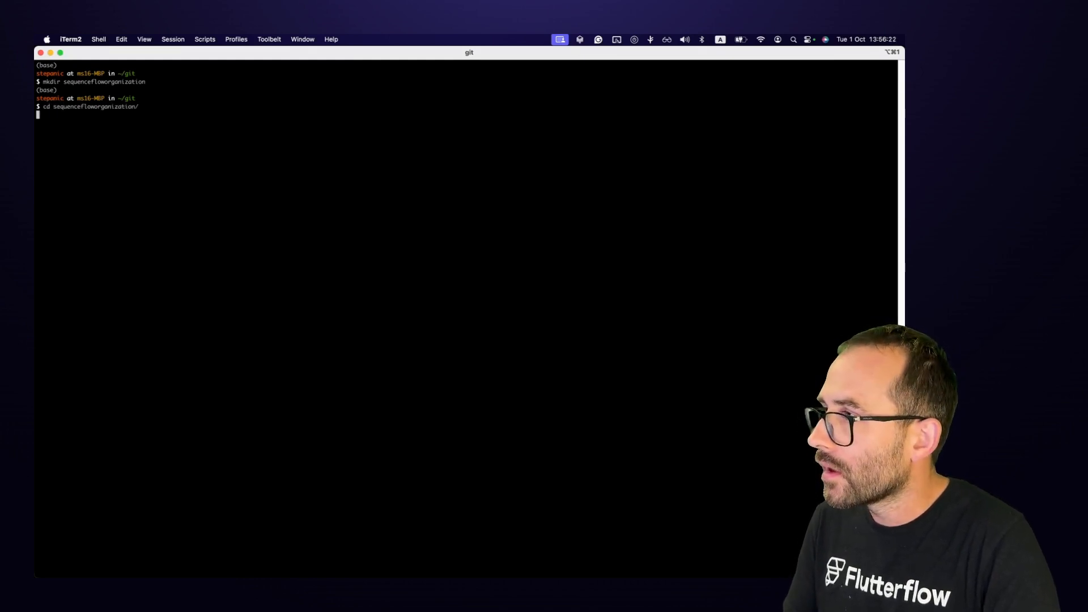
text(ll)
key(Return)
Clone sequencefloworganization/ff-sequenceflow with the copied GitHub CLI command and enlarge the terminal text.
key(super+v)
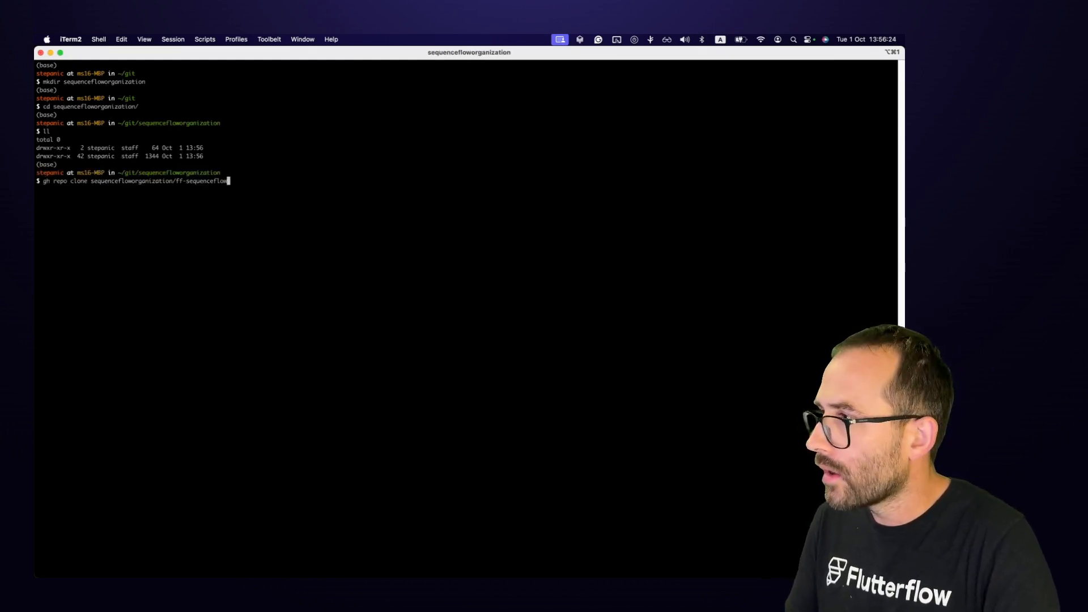
key(super+equal)
key(super+equal)
key(super+equal)
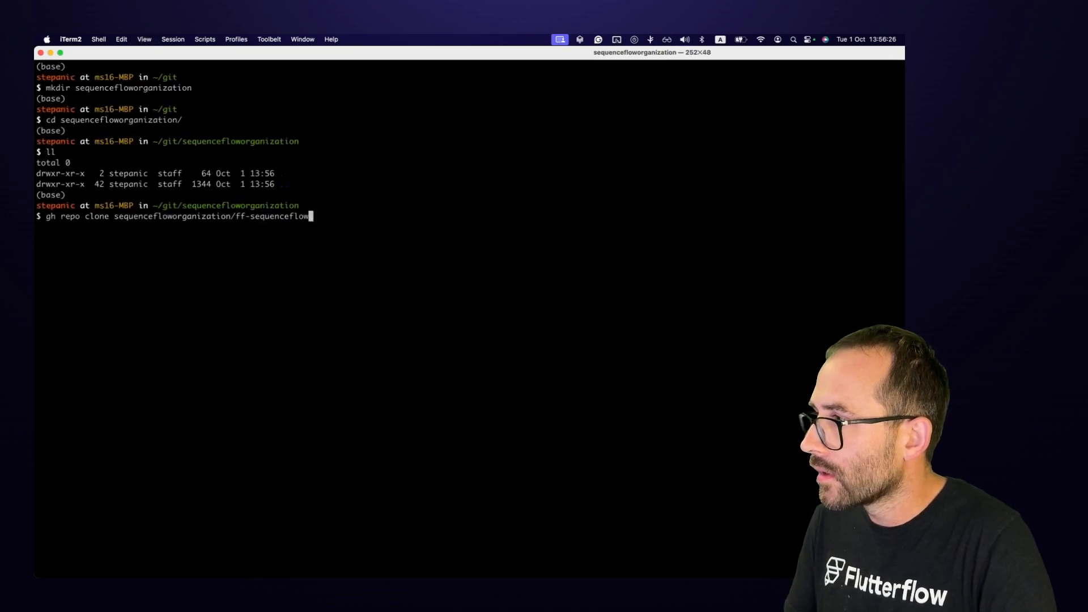
key(super+minus)
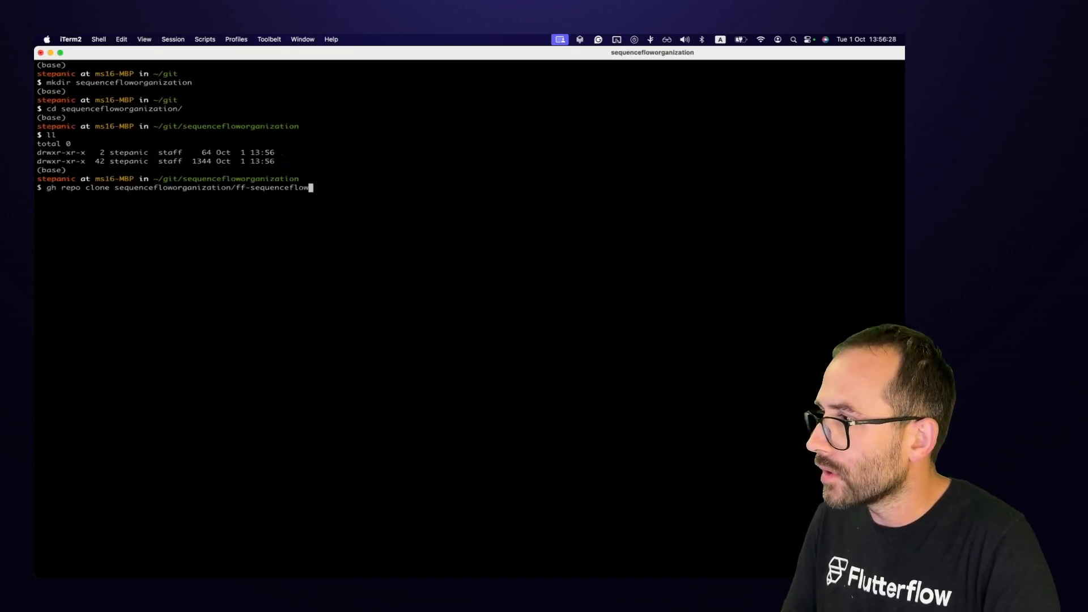
key(Return)
key(super+equal)
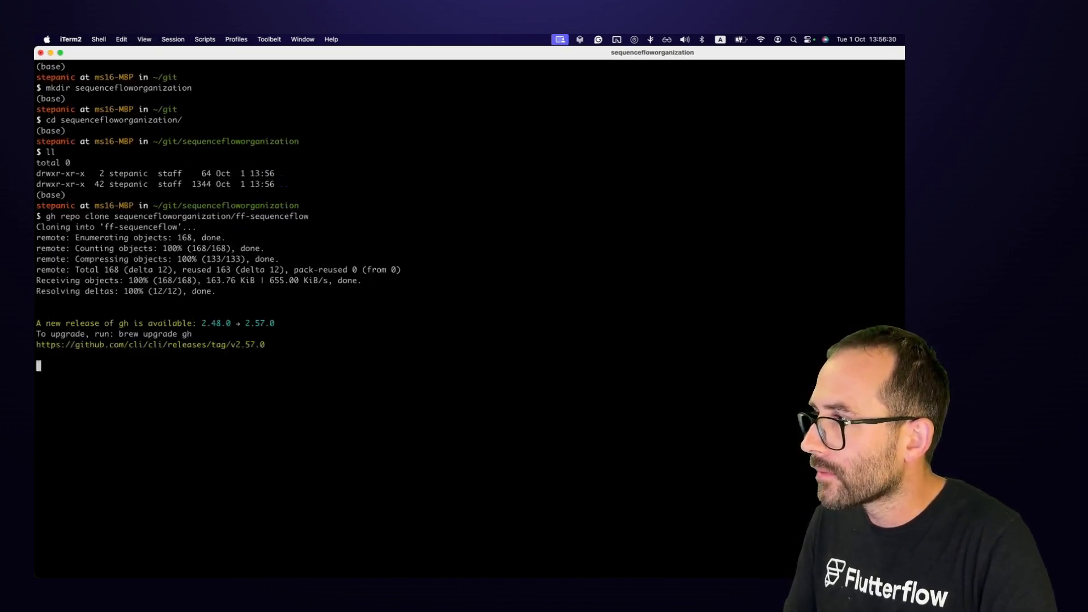
List the cloned folder, change into ff-sequenceflow and list its files.
text(ll)
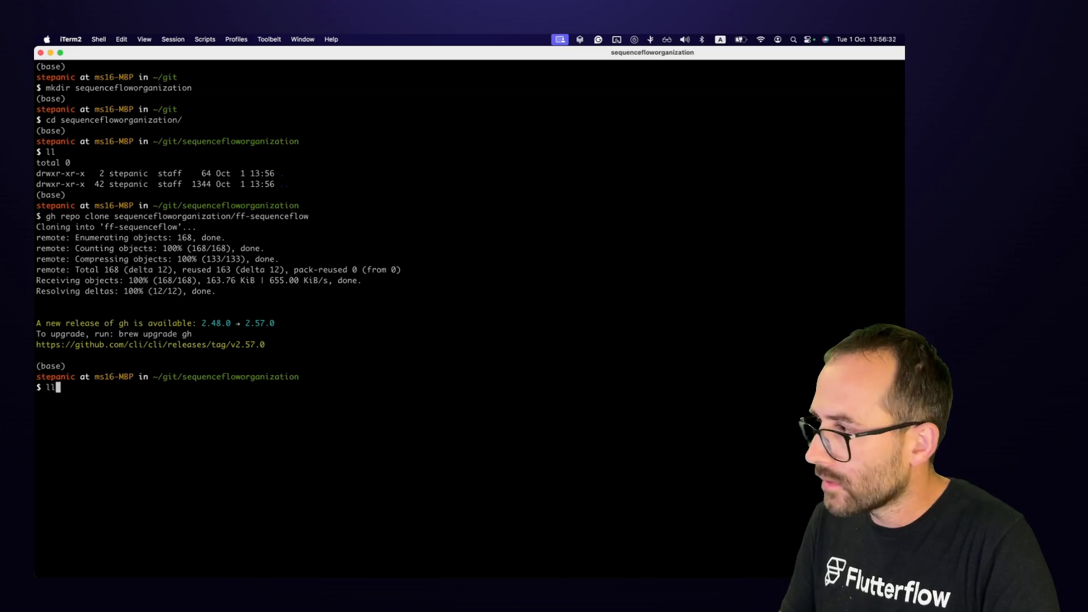
key(Return)
text(cd ff)
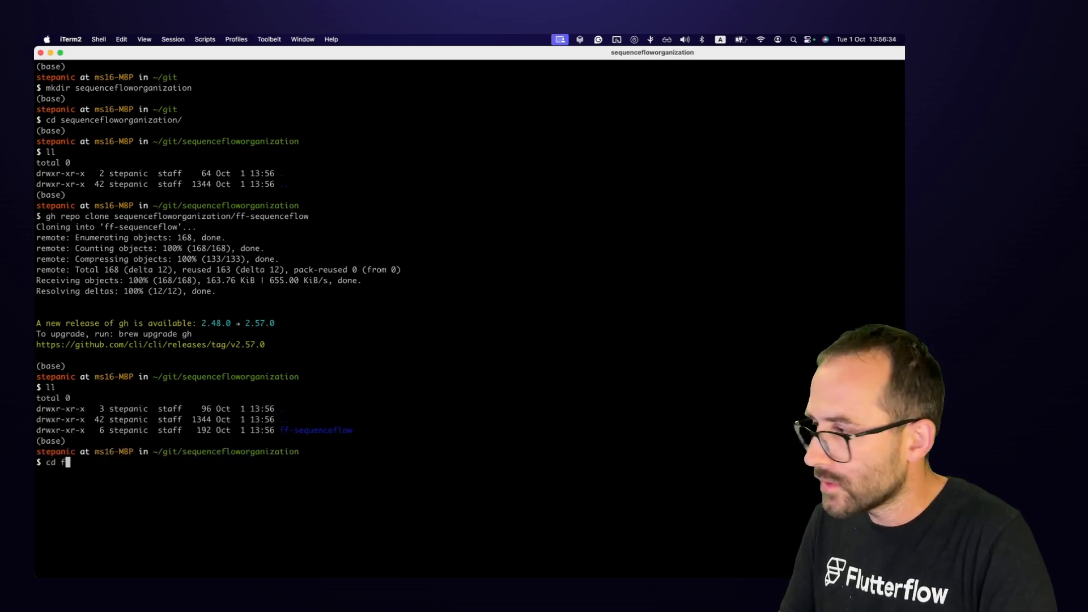
key(Tab)
key(Return)
text(ll)
key(Return)
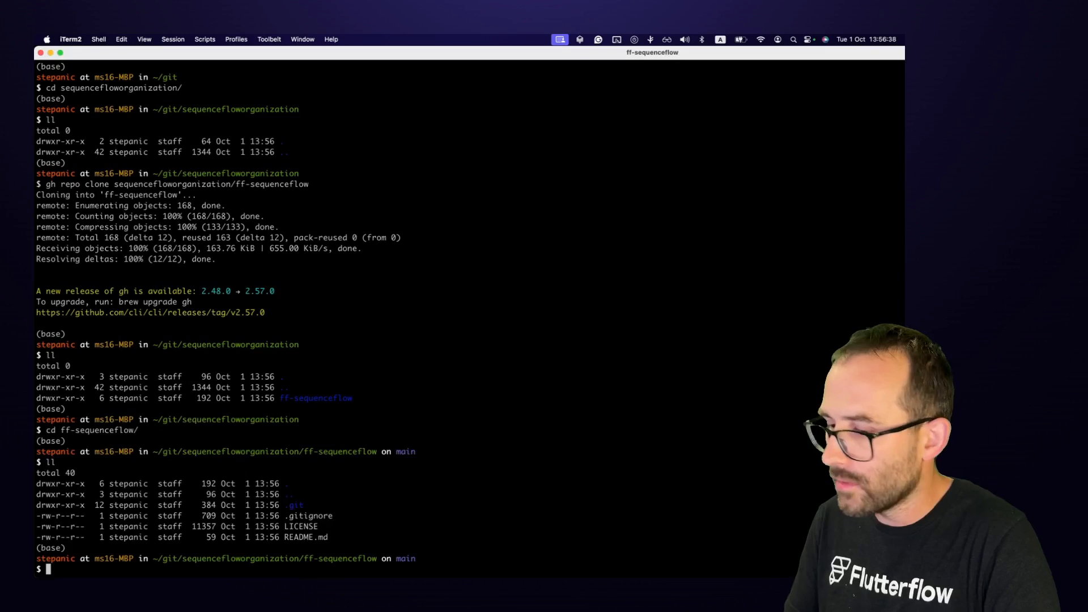
Pull the latest changes for the main branch of ff-sequenceflow.
text(git pull)
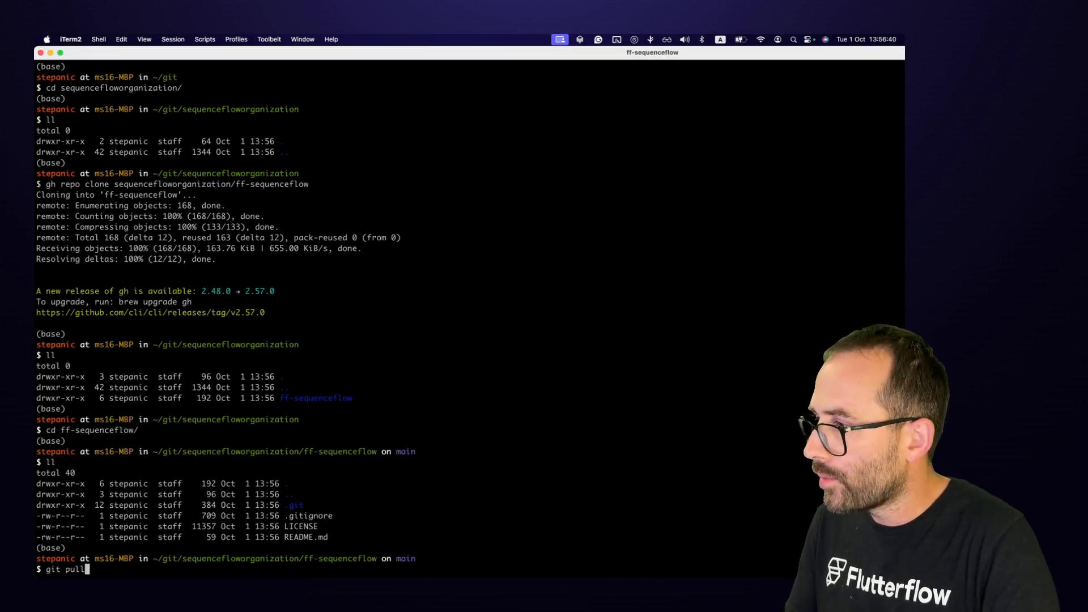
key(Return)
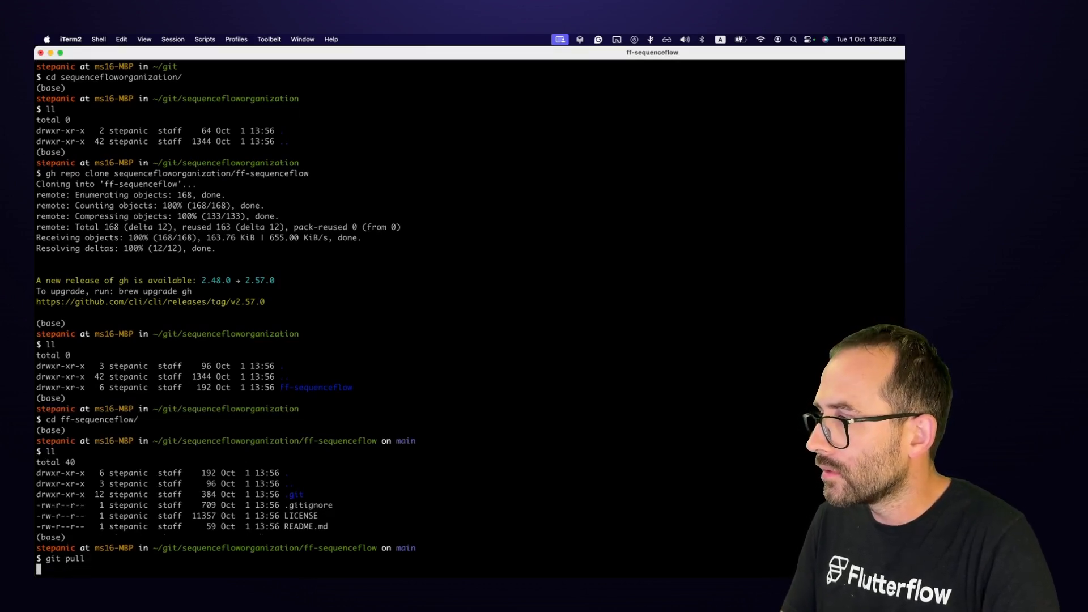
Try to merge the flutterflow branch into main with "git merge origin flutterflow".
text(git merge)
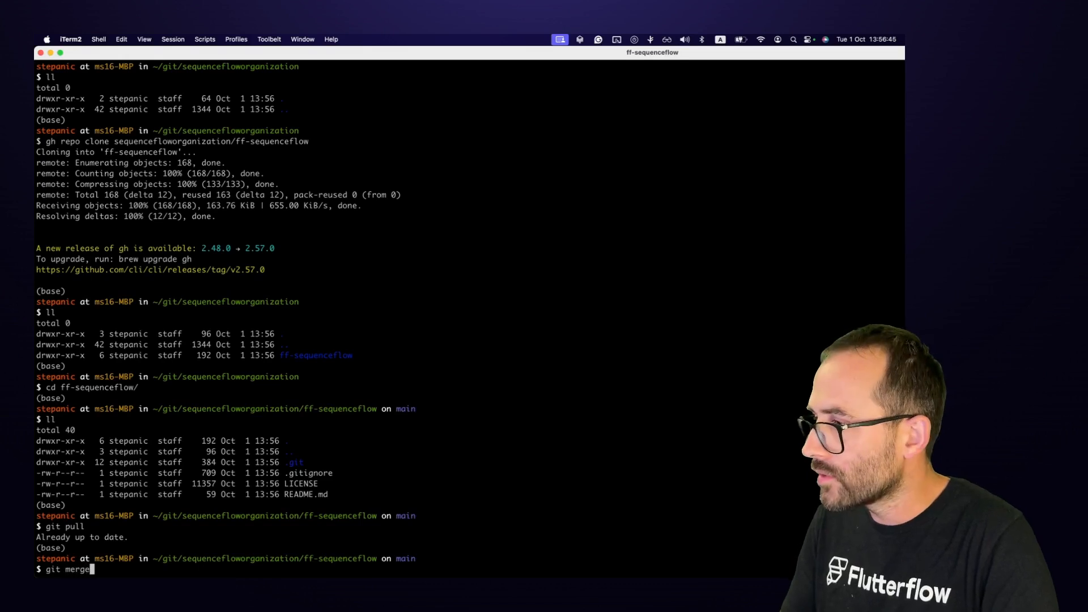
key(Tab)
text(origfi)
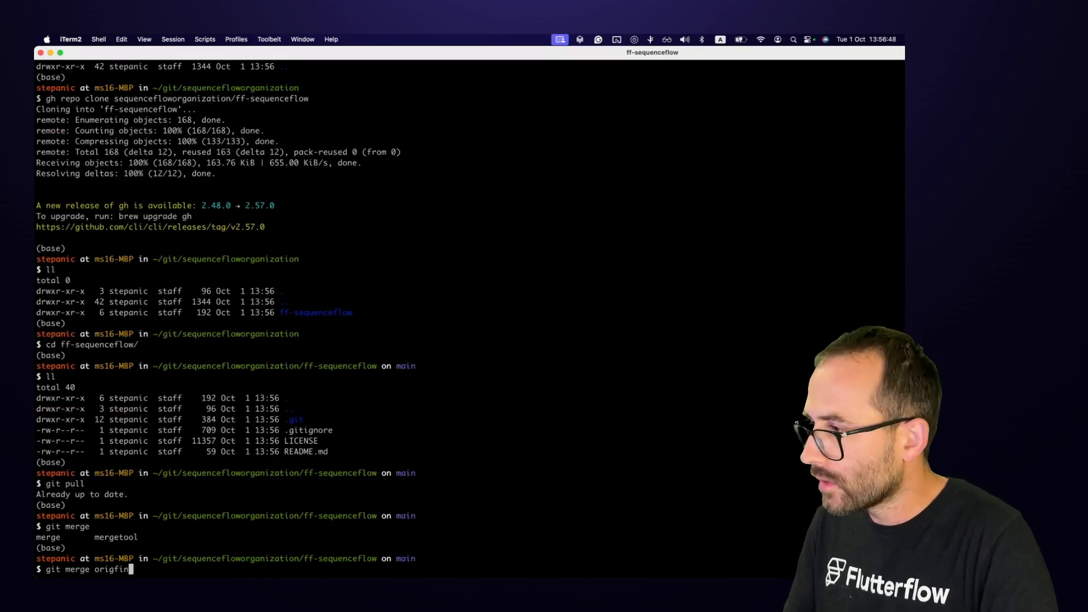
key(BackSpace)
key(BackSpace)
text(in)
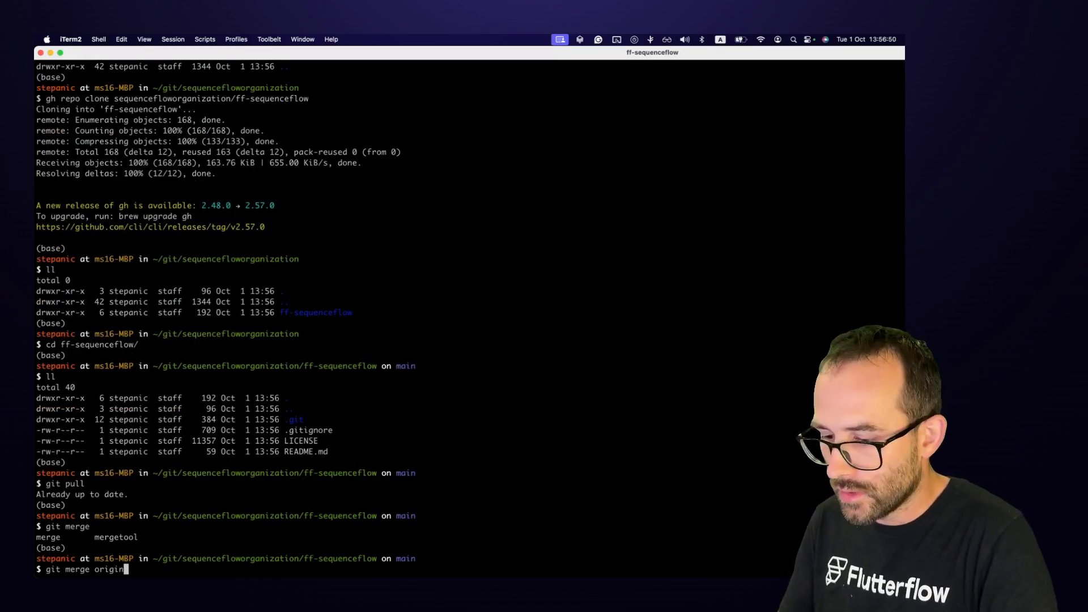
text( flutterflow)
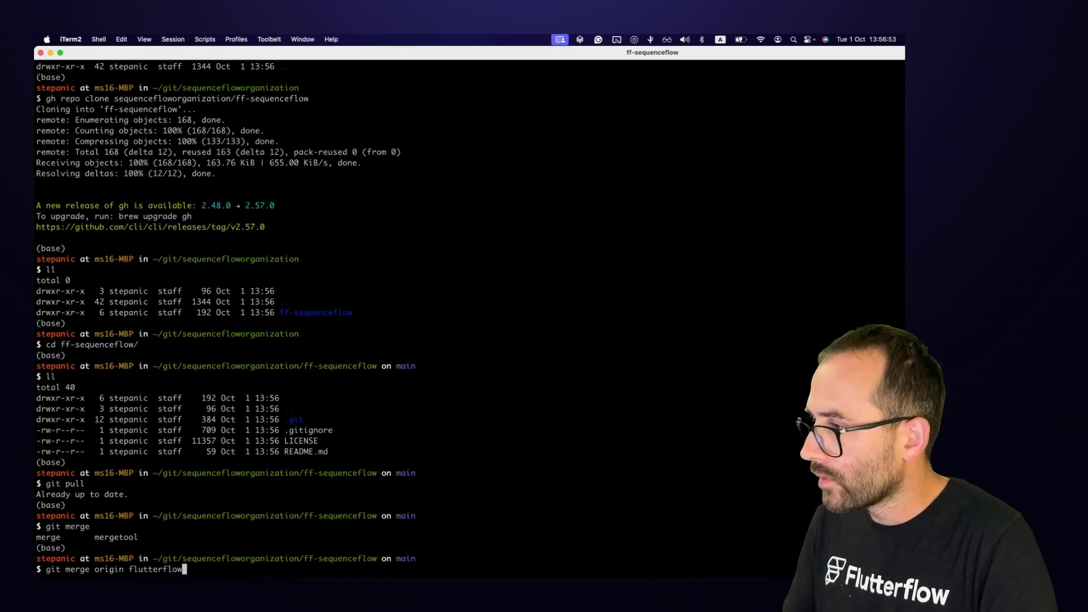
key(Return)
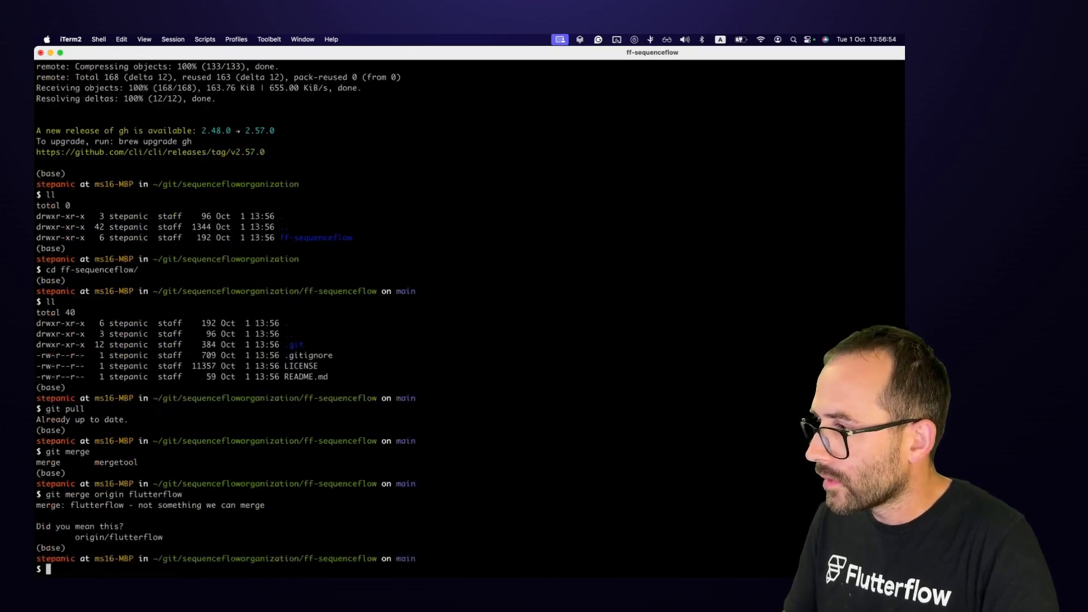
Merge the remote branch origin/flutterflow into the local main branch.
key(Up)
key(Left)
key(Left)
key(Left)
key(Left)
key(Left)
key(Left)
key(Left)
key(Left)
key(Left)
key(Left)
key(Left)
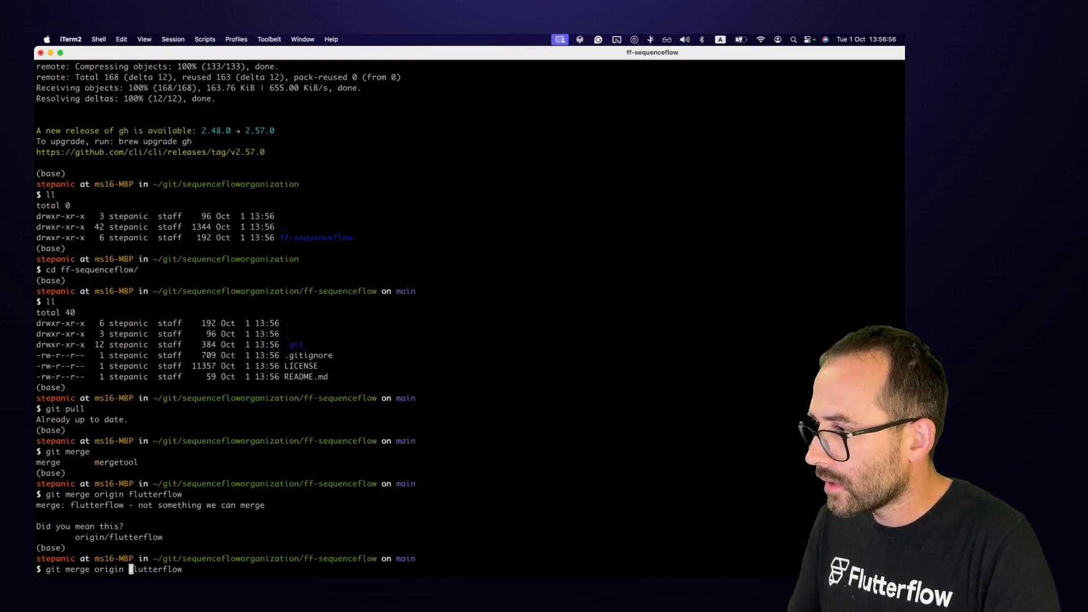
key(BackSpace)
text(/)
key(Return)
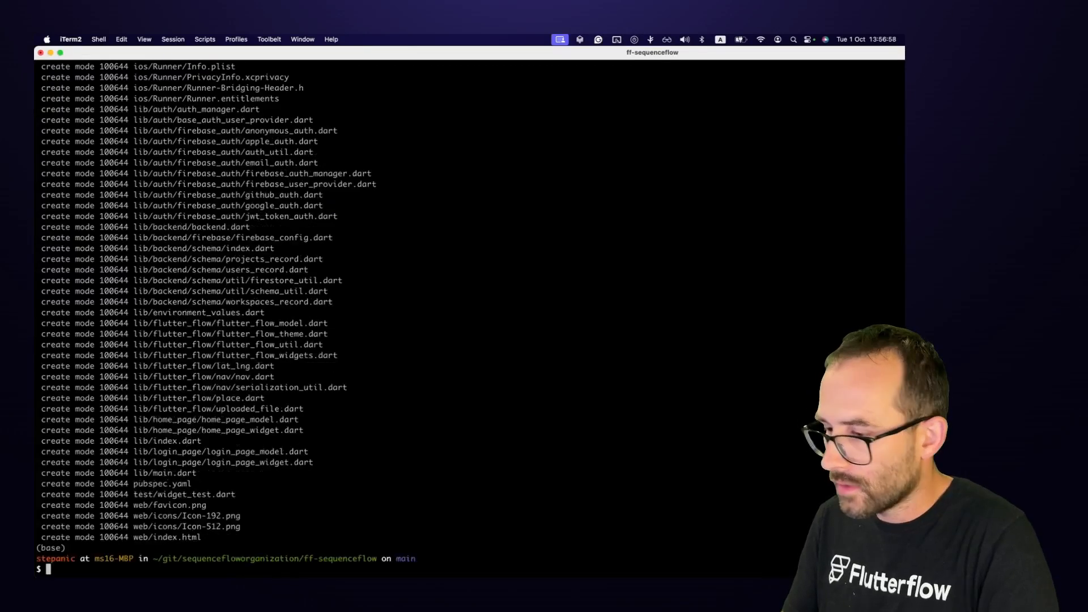
List the repository's files after the merge and review the commit log, including the "Init FF app" commit.
text(ll)
key(Return)
text(git log)
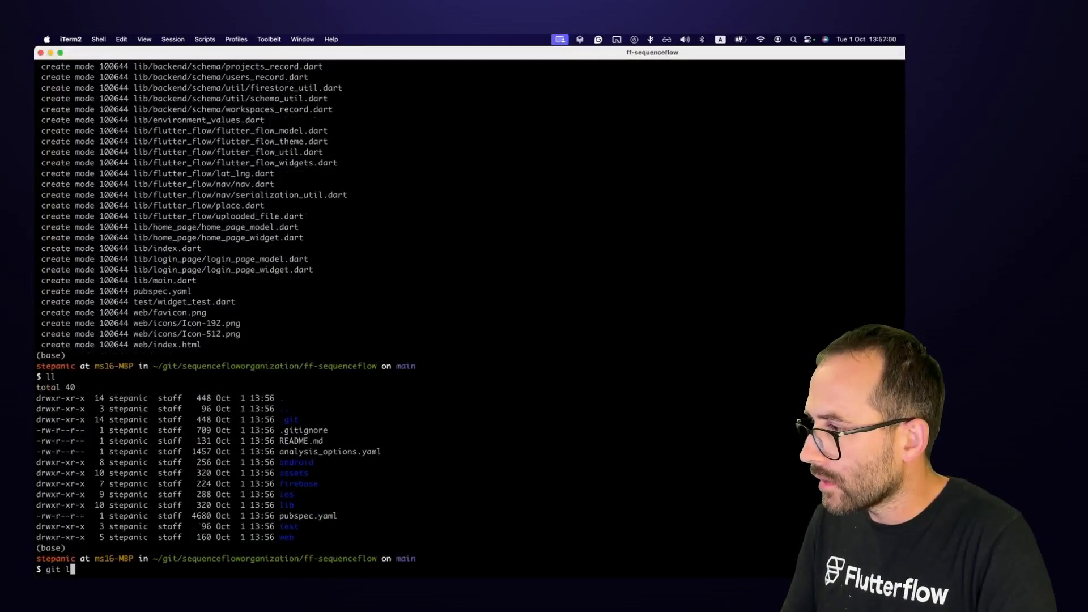
key(Return)
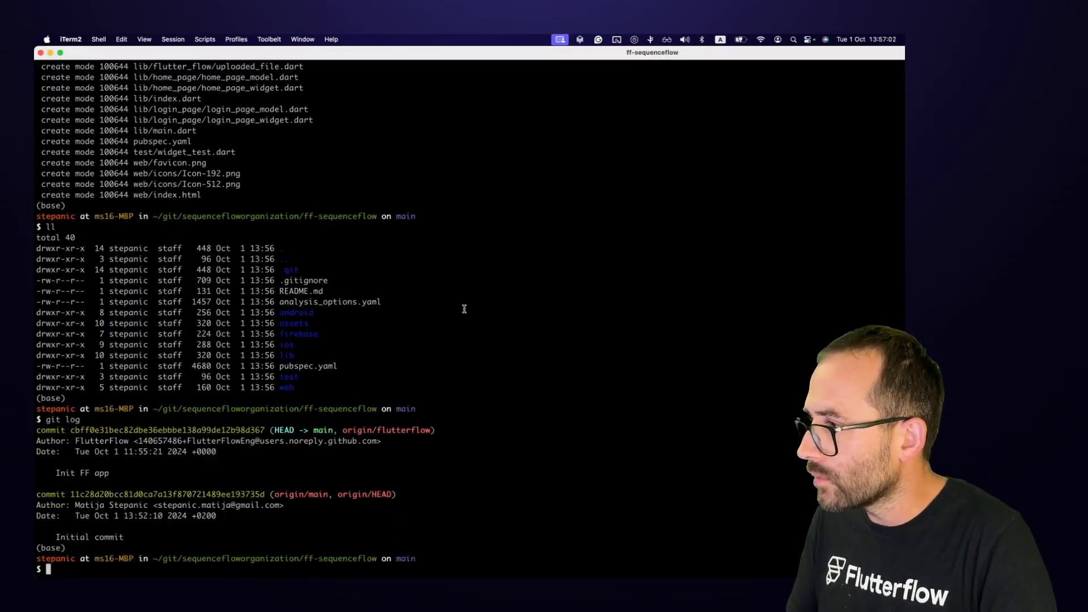
drag(46, 473, 191, 469)
click(310, 465)
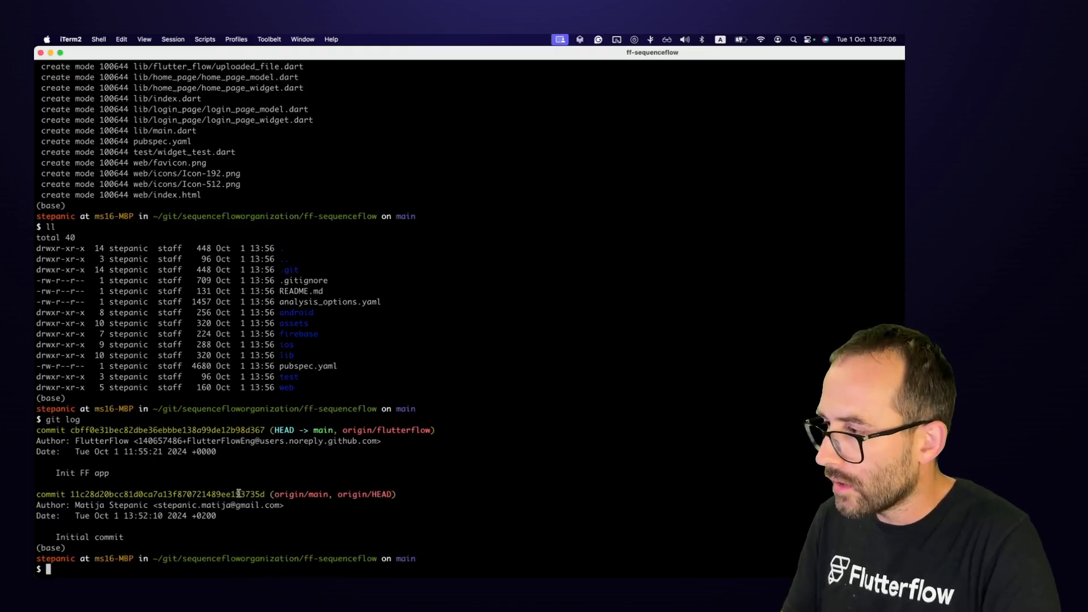
Check the git status with "git st" and push the merged main branch to the remote repository.
text(git st)
key(Return)
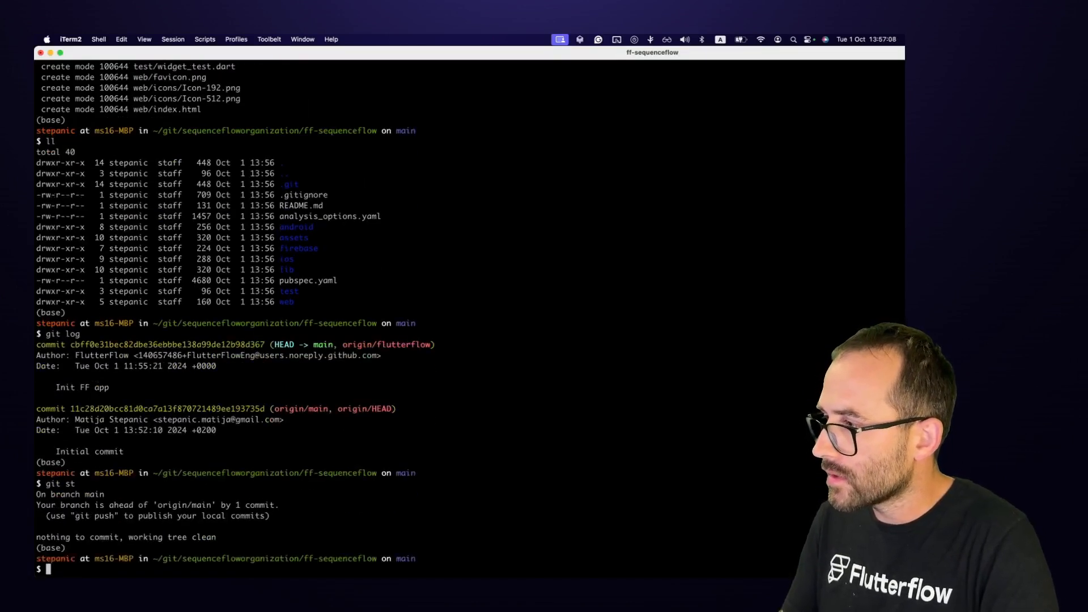
text(git )
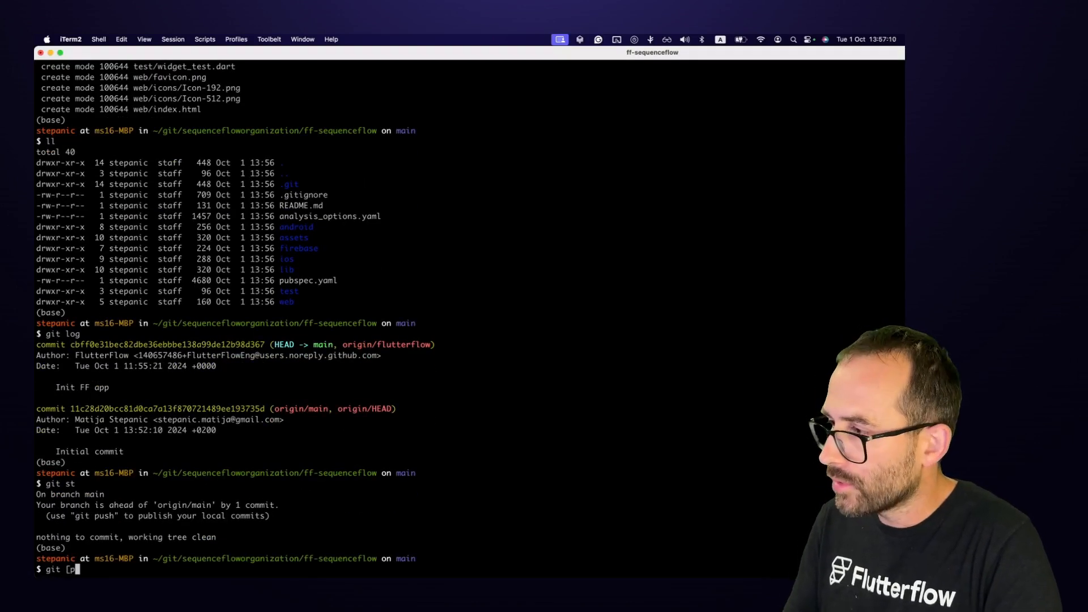
text(push)
key(Return)
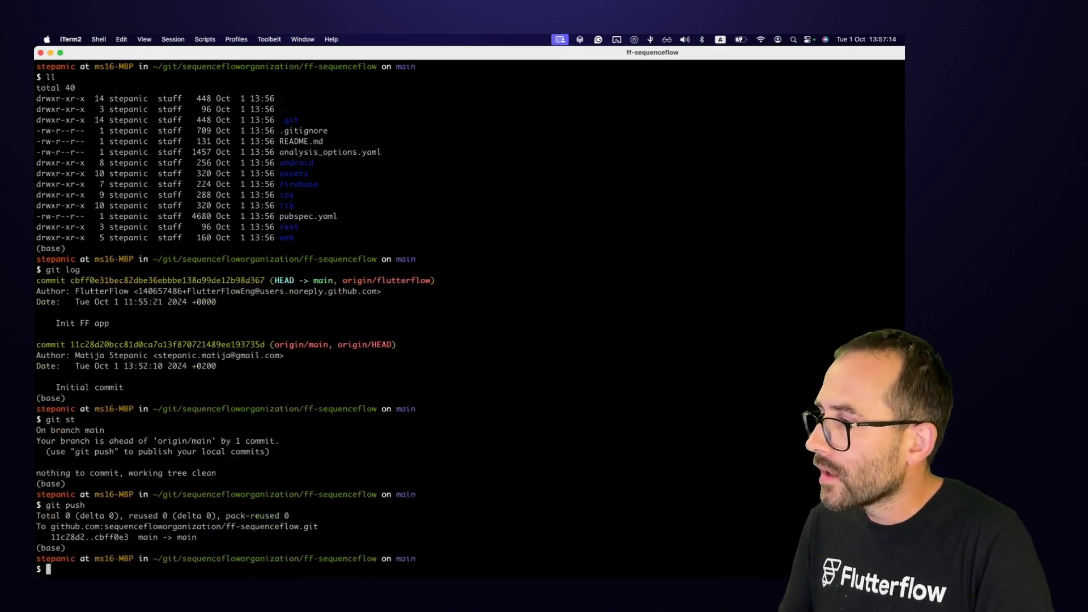
List the files of the local ff-sequenceflow repository again and highlight the listed project files and folders.
text(ll)
key(Return)
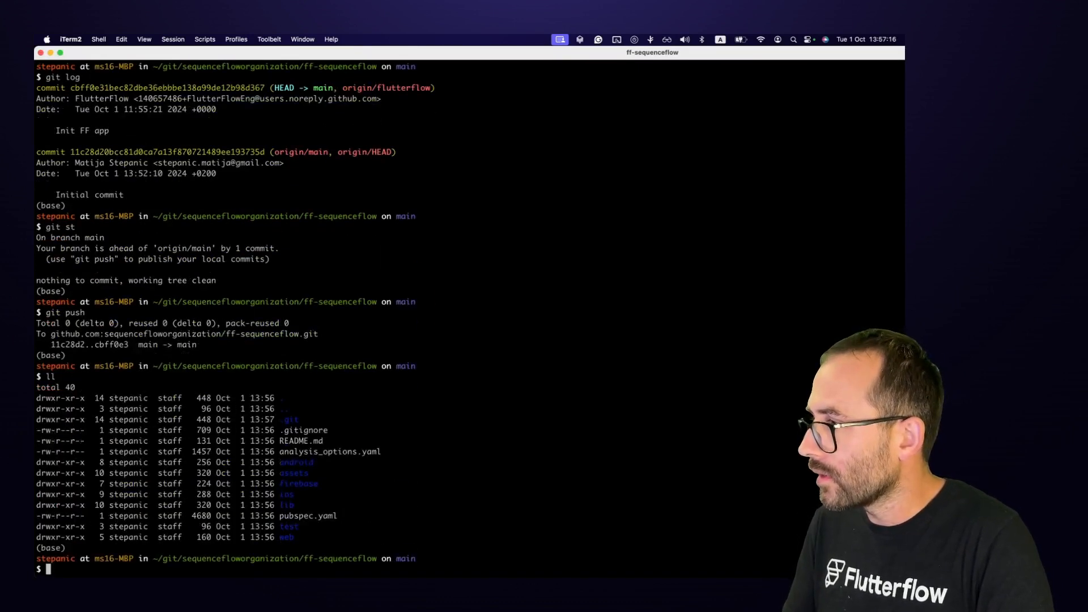
drag(289, 419, 327, 540)
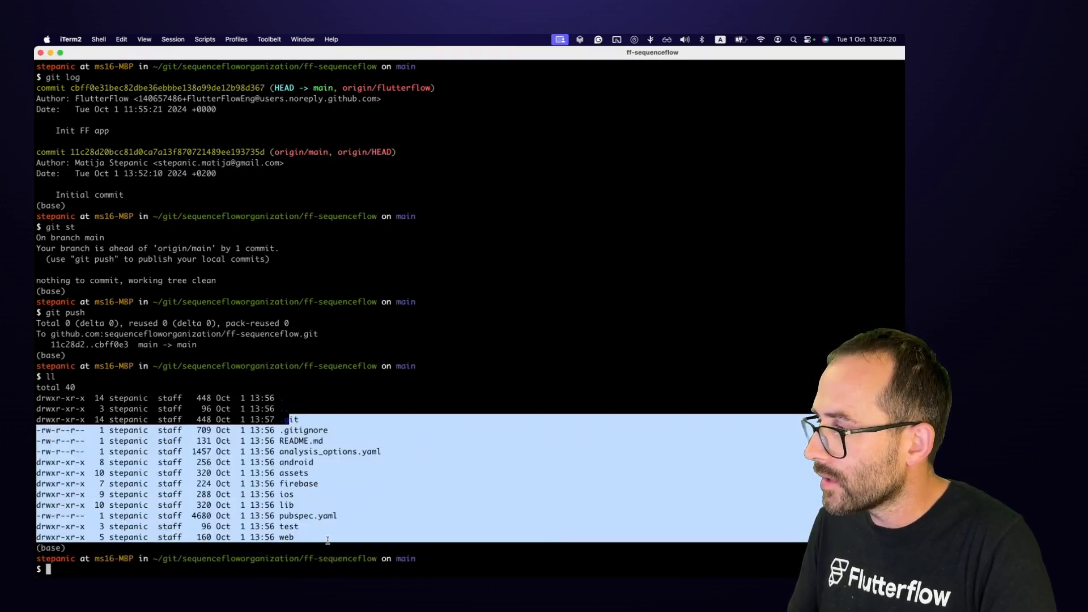
Switch to the Brave browser and show the main branch of the ff-sequenceflow repository.
key(super+Tab)
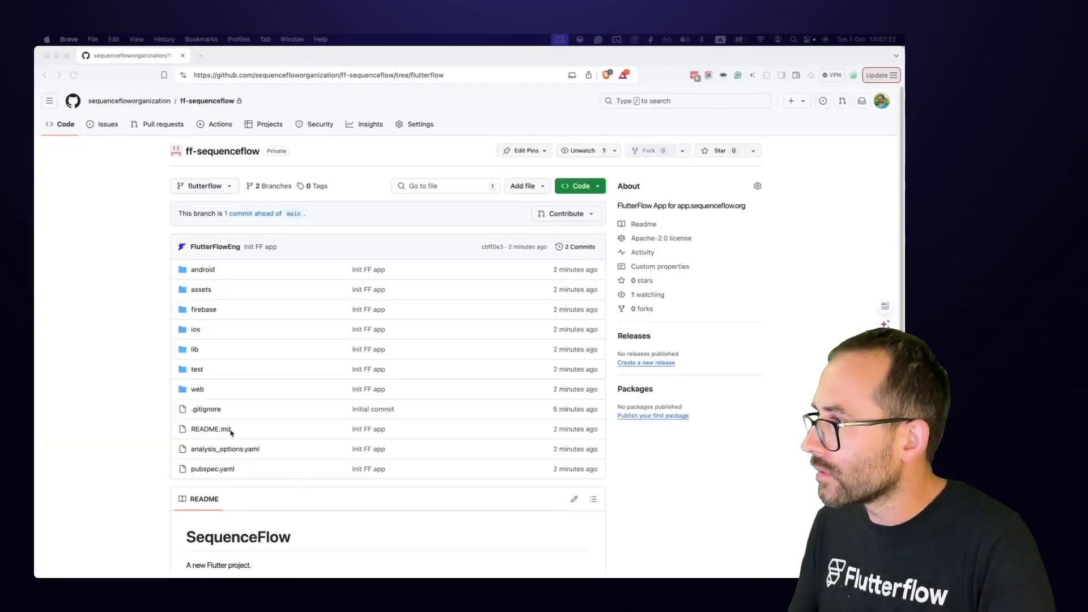
click(221, 187)
click(204, 275)
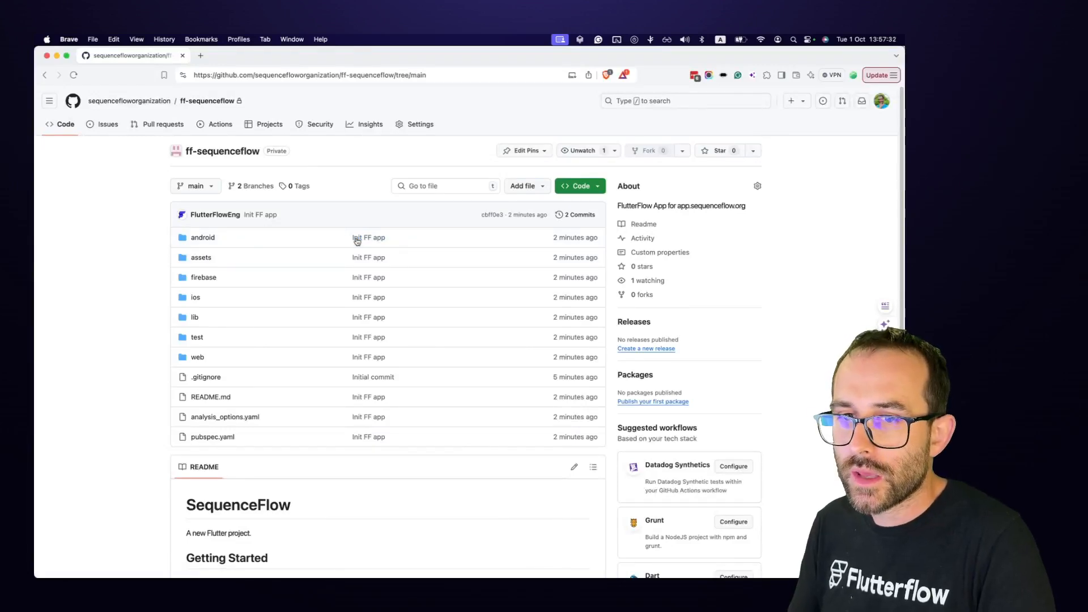
Switch to FlutterFlow and open the LoginPage in the page editor.
key(super+Tab)
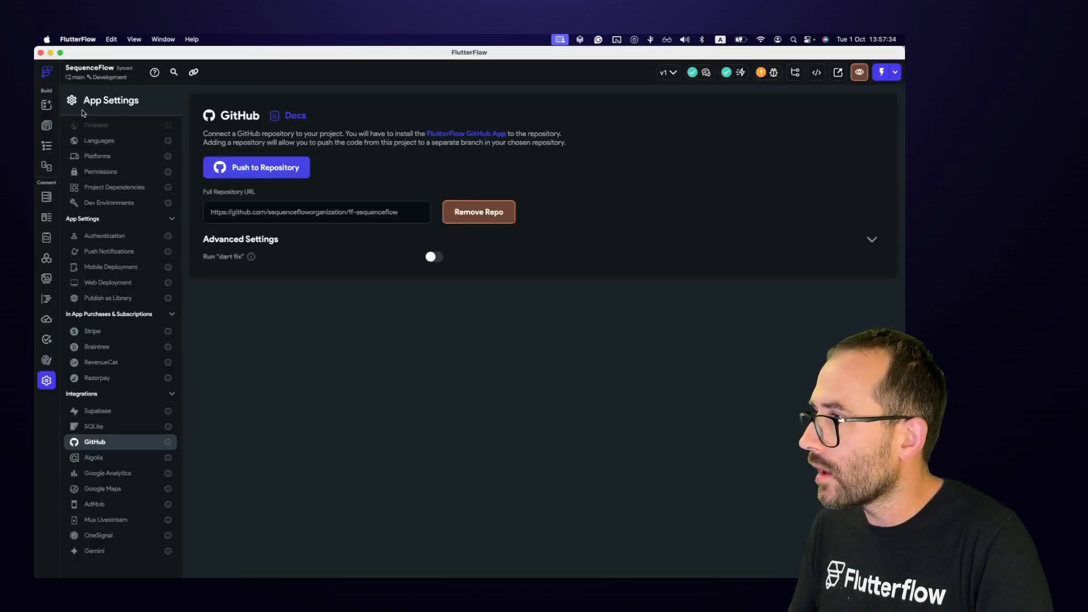
click(47, 125)
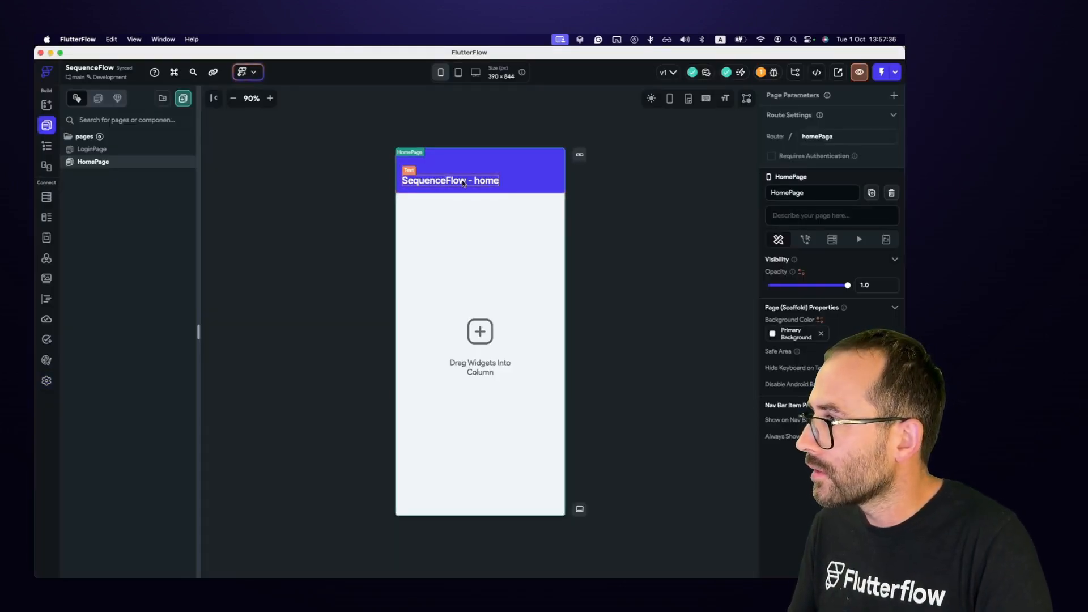
click(167, 156)
Set the LoginPage's header title text to "SequenceFlow - auth".
click(424, 183)
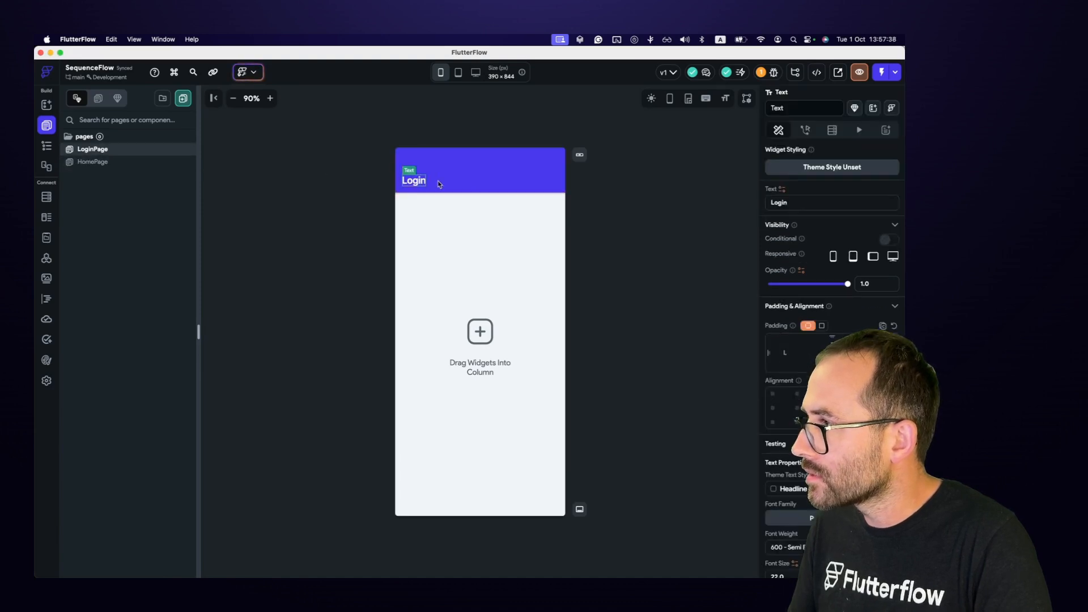
double_click(802, 202)
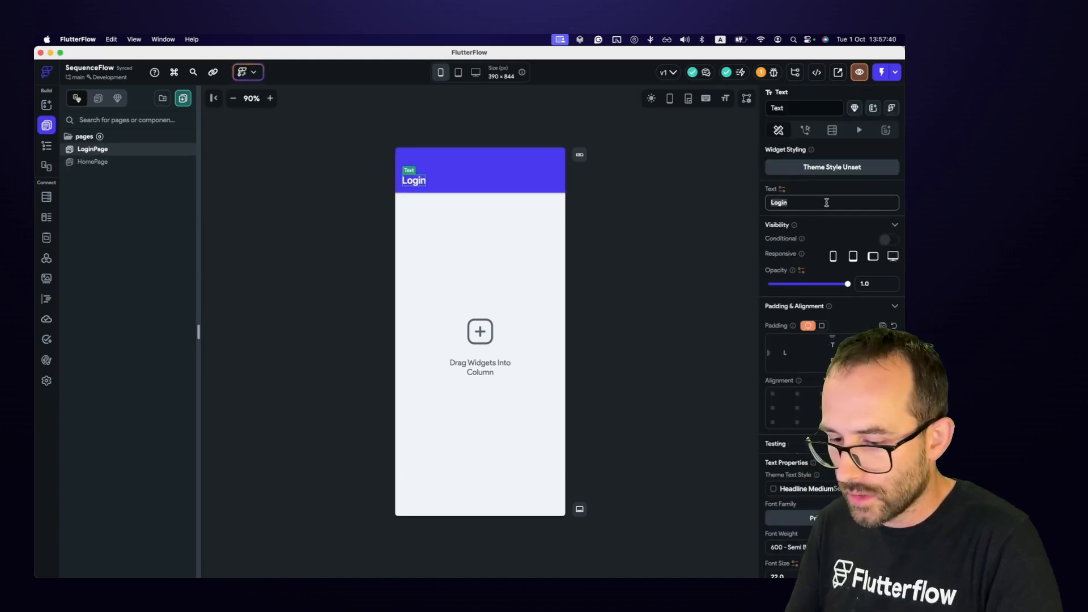
text(Seu)
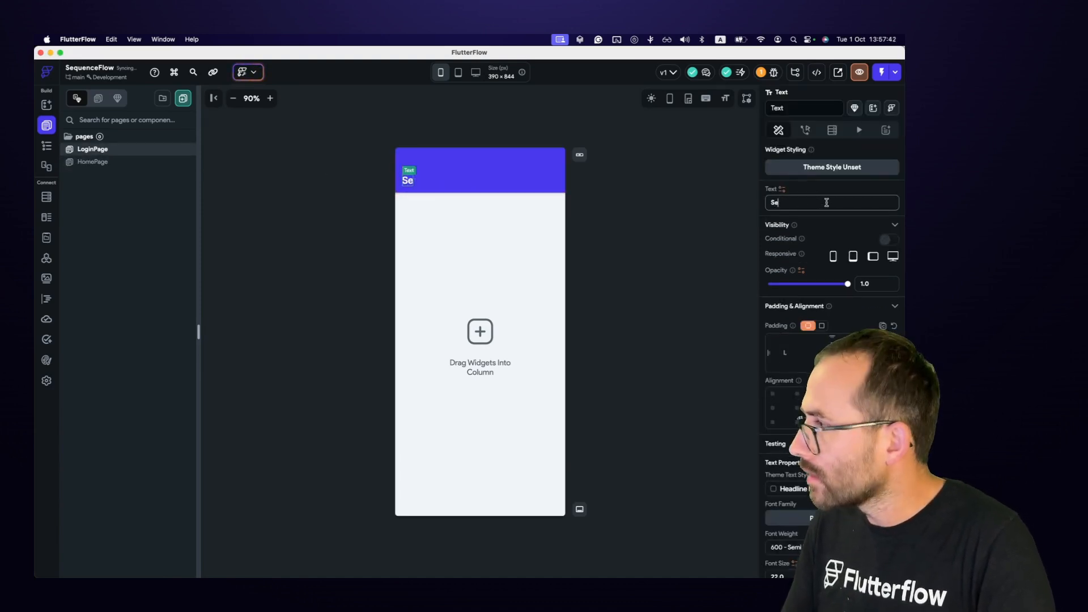
key(BackSpace)
text(quenceFlo)
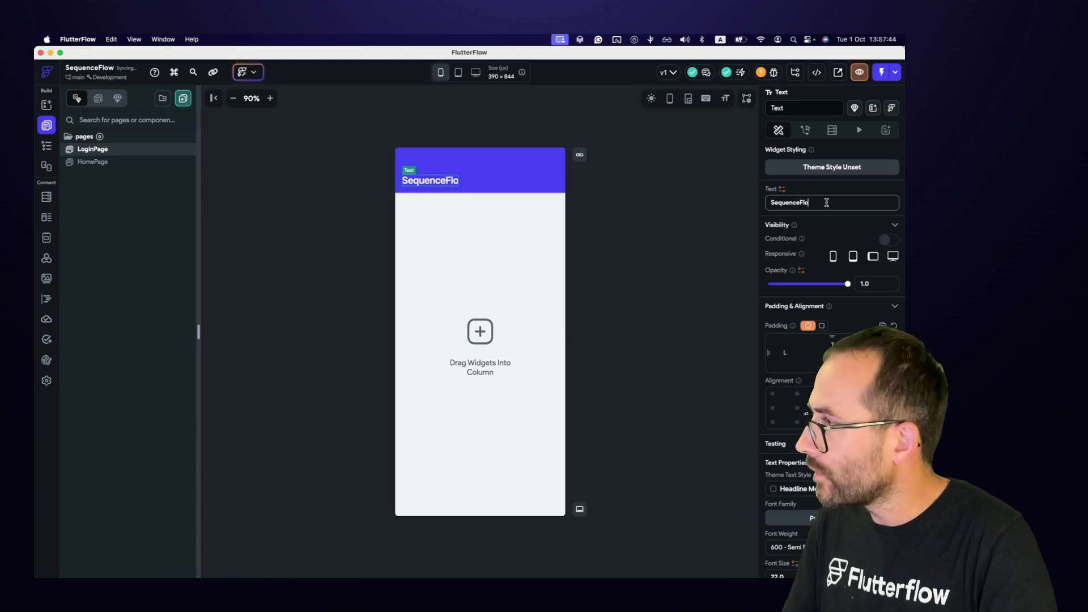
text(w - auth)
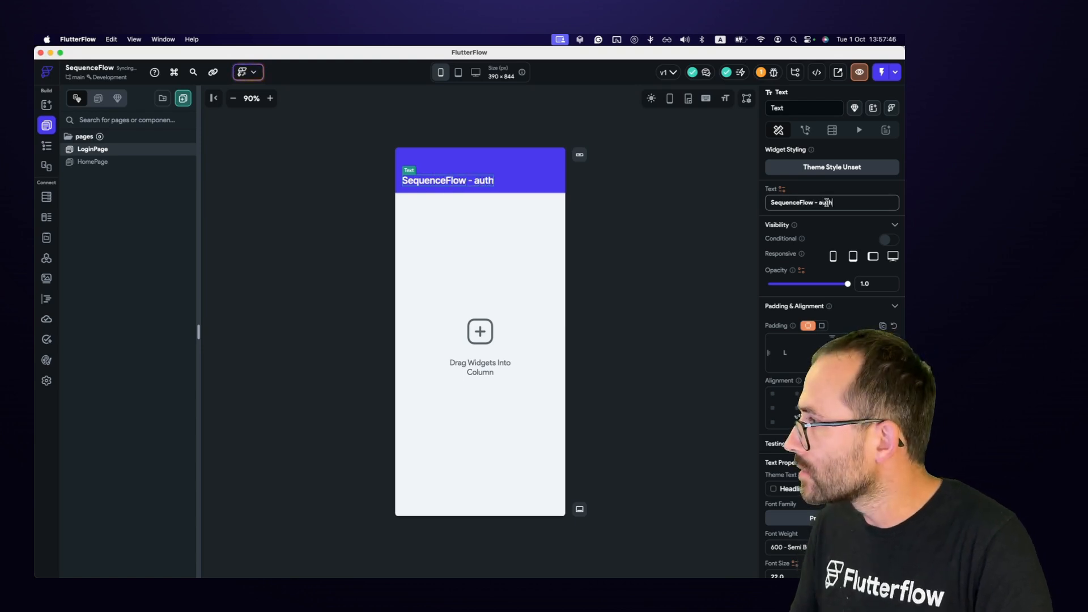
click(671, 284)
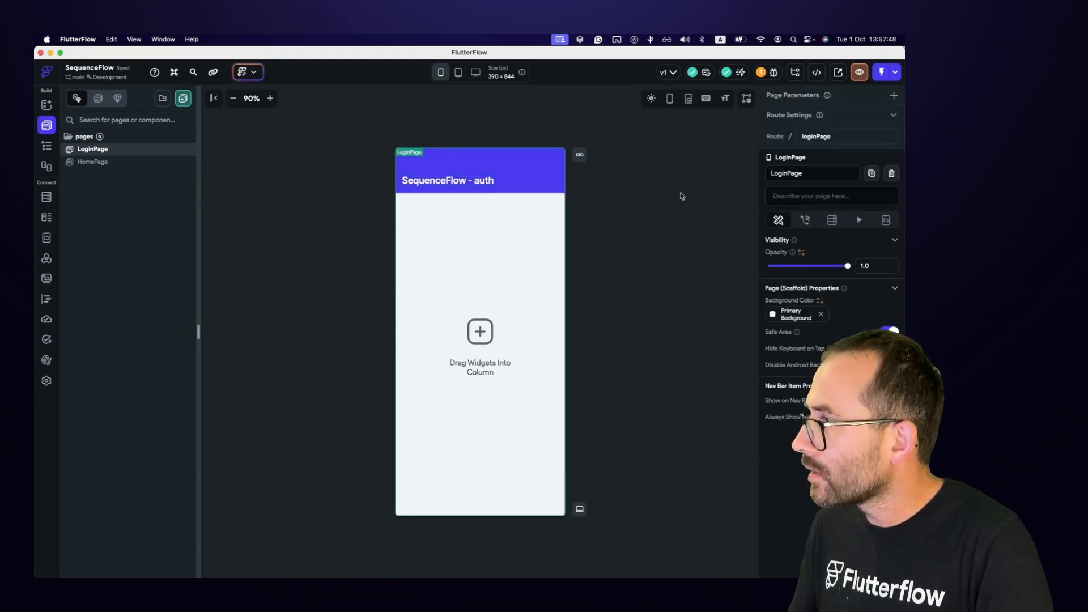
Push the project to the GitHub repository with the commit message "Updating to latest FlutterFlow output.".
click(838, 73)
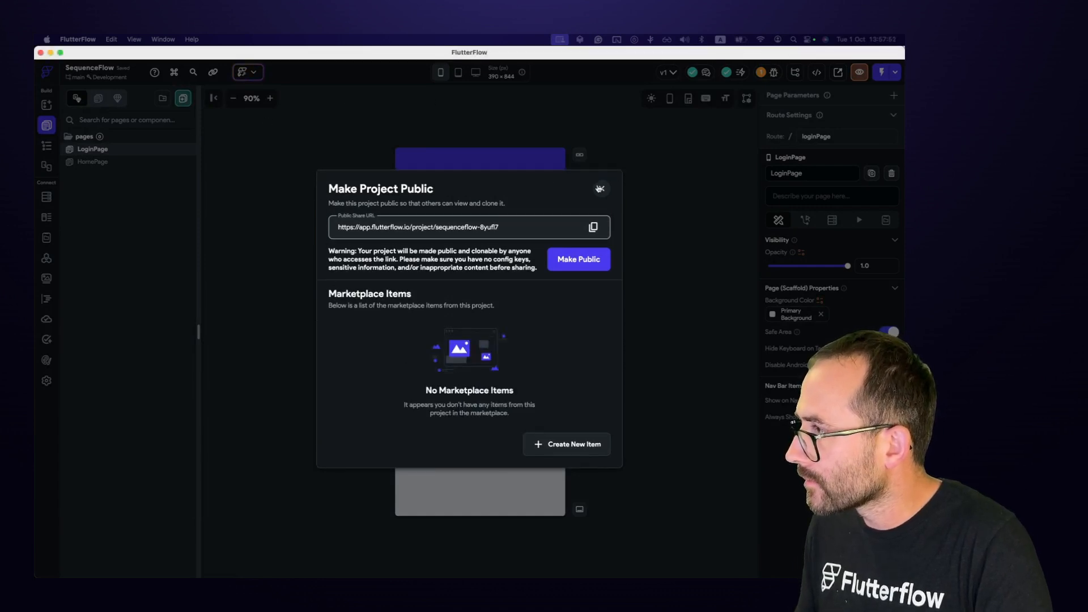
click(596, 188)
click(817, 72)
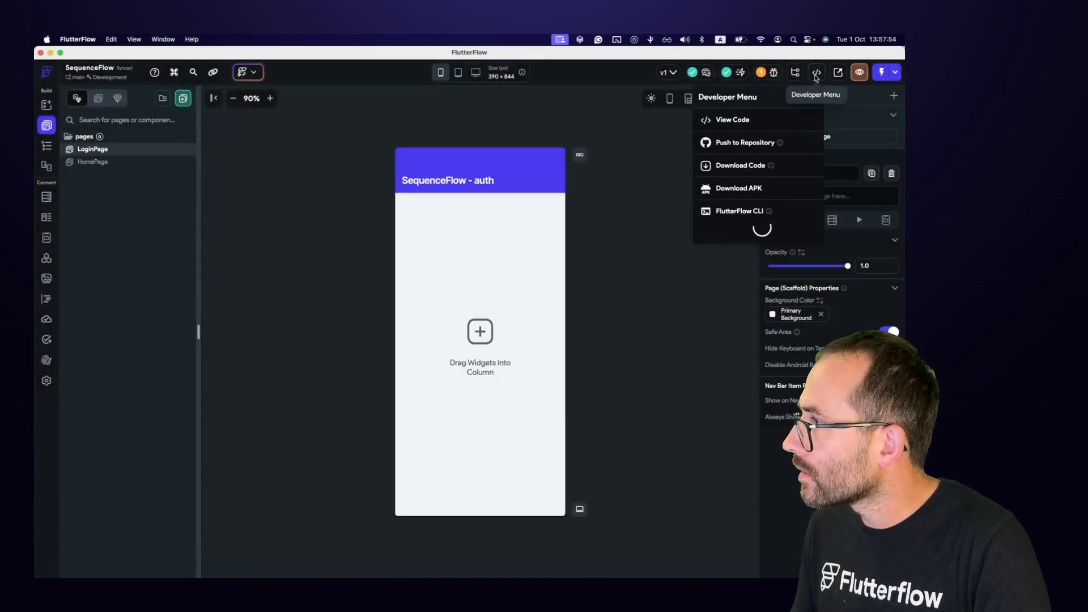
click(754, 147)
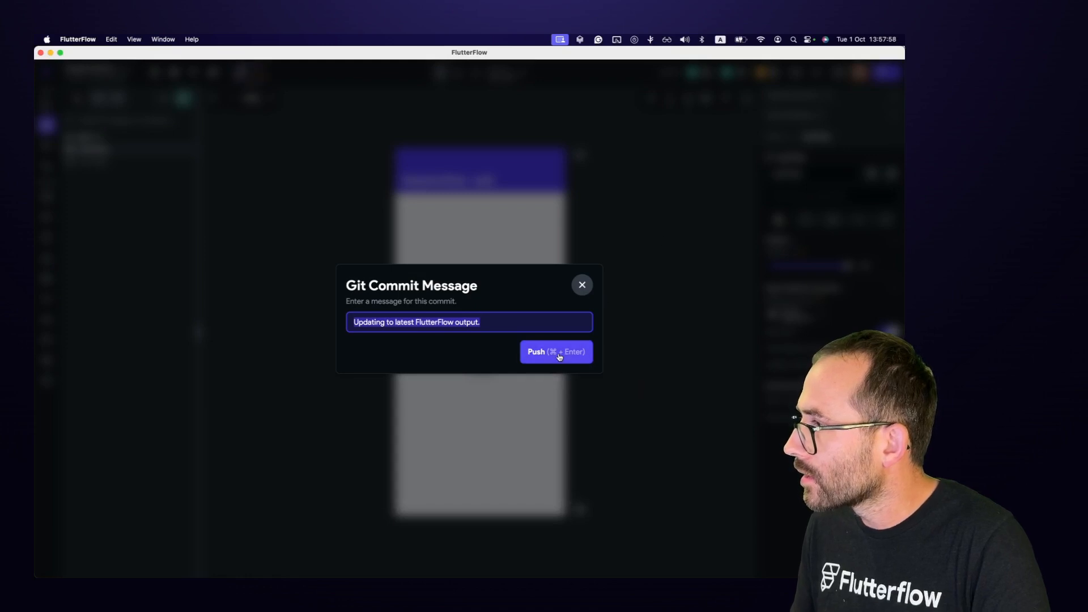
click(558, 353)
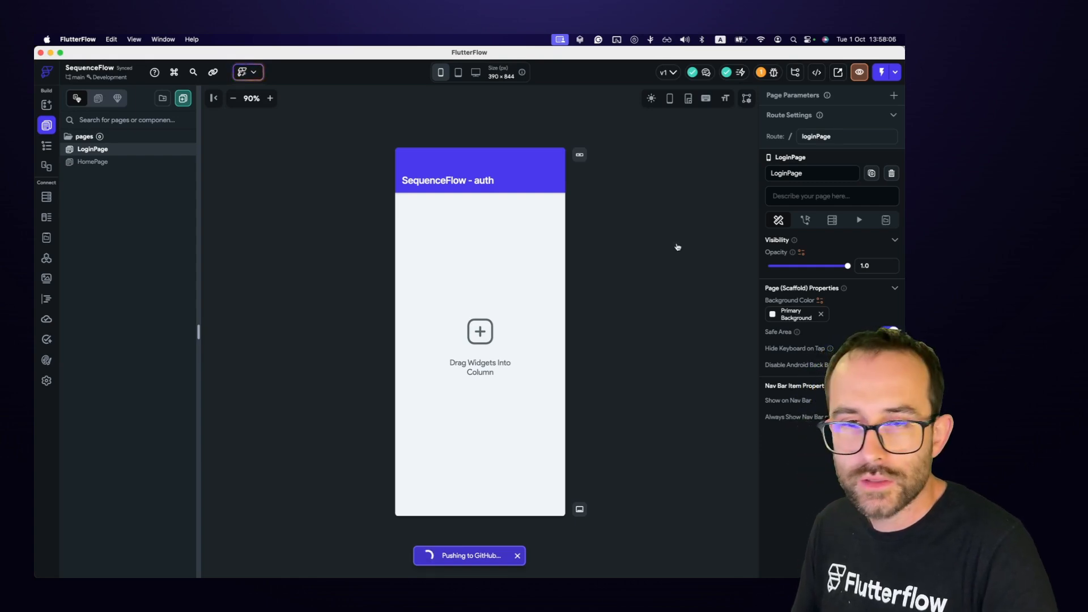
Switch to the Brave browser and show the commit history of the repository's flutterflow branch.
key(super+Tab)
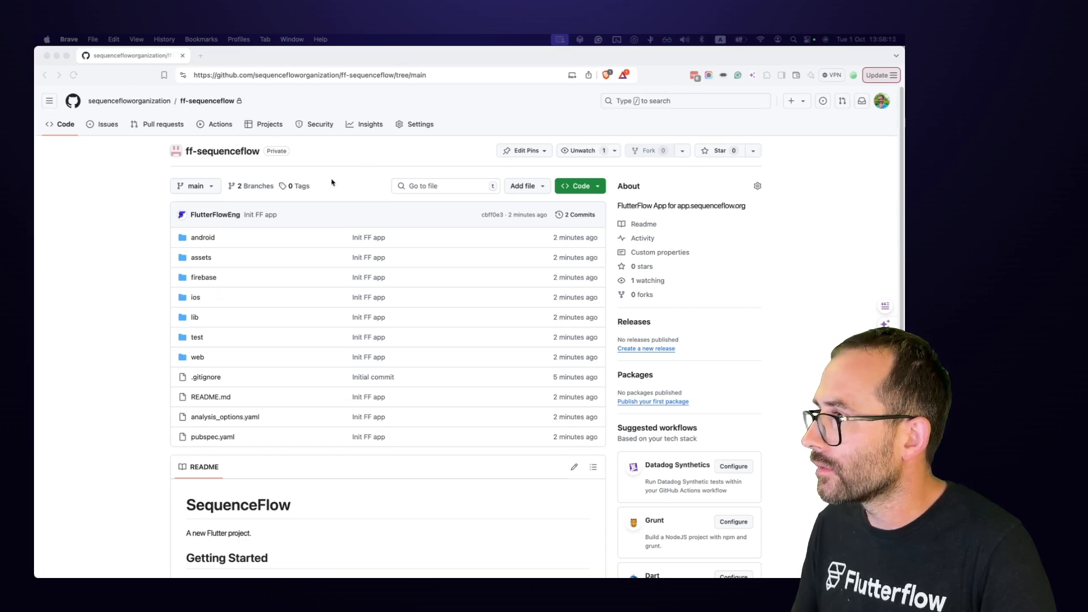
click(211, 186)
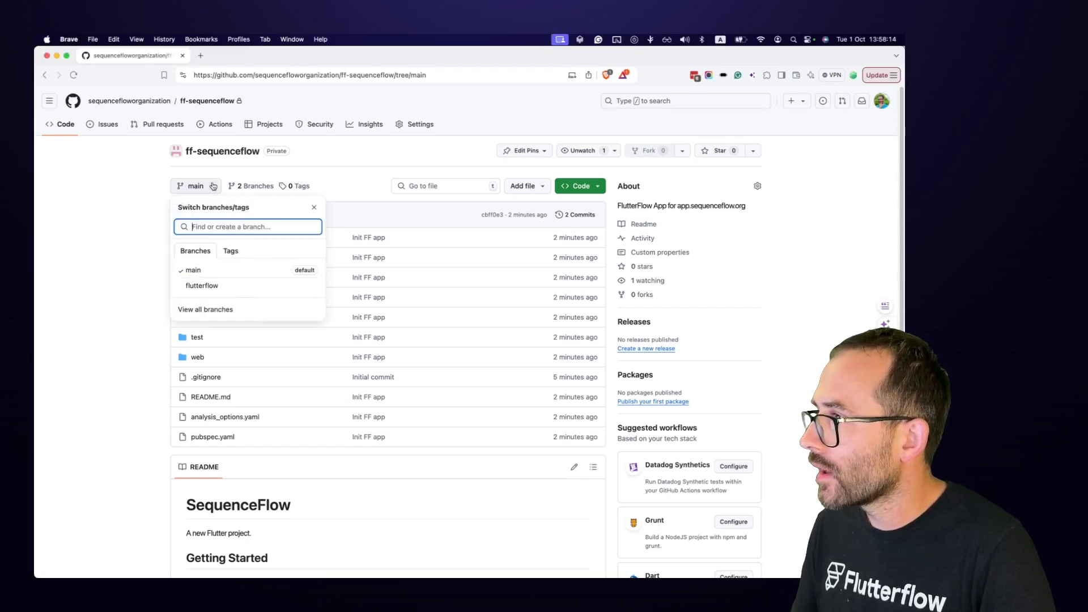
click(219, 288)
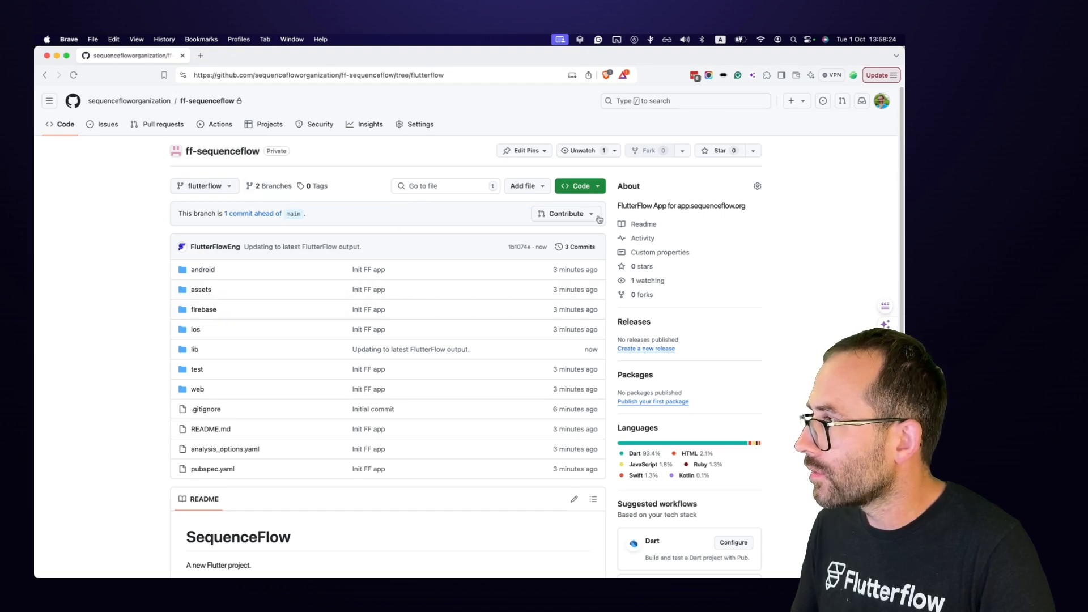
click(576, 246)
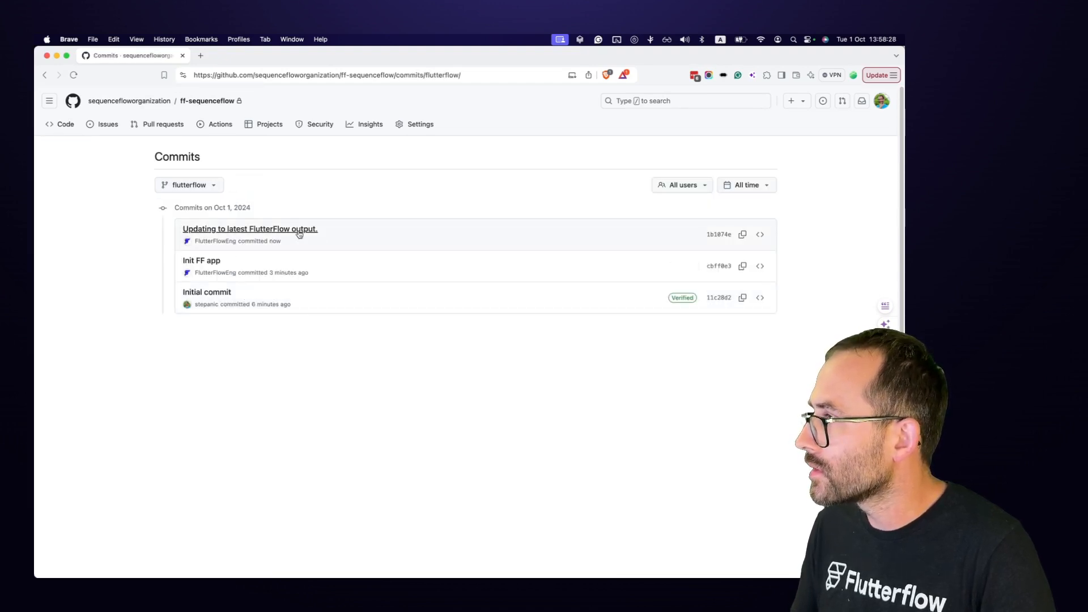
Show the main branch's commit history for comparison and return to the repository's code page.
click(208, 187)
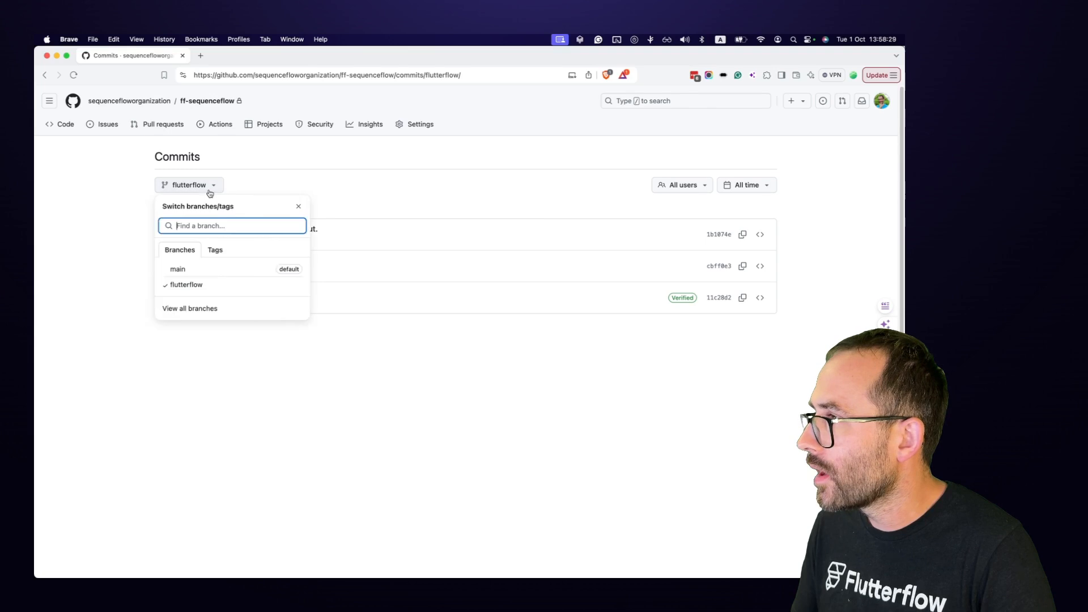
click(206, 275)
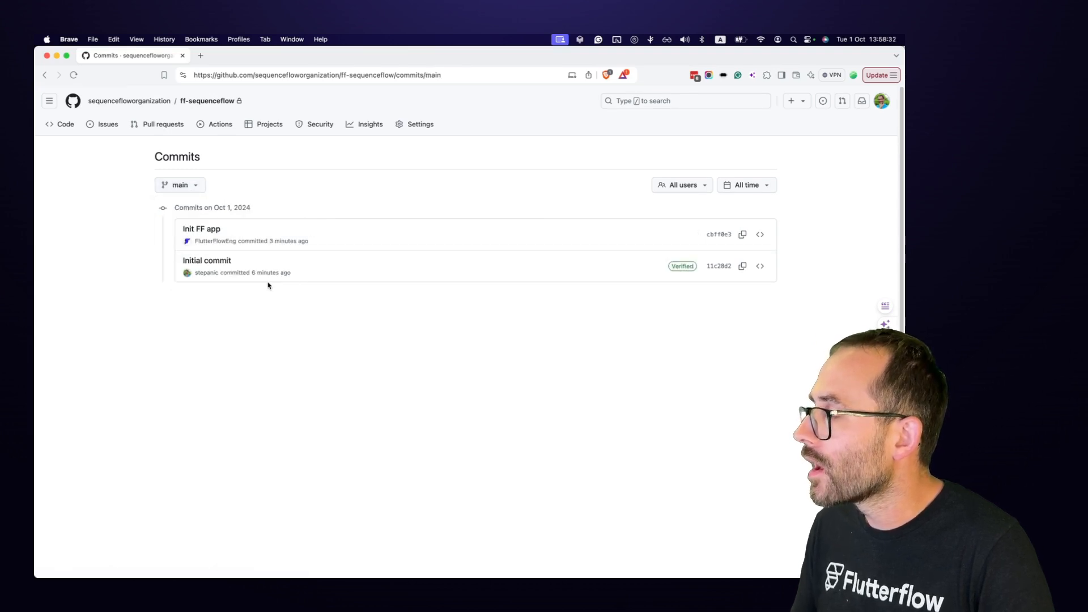
click(66, 125)
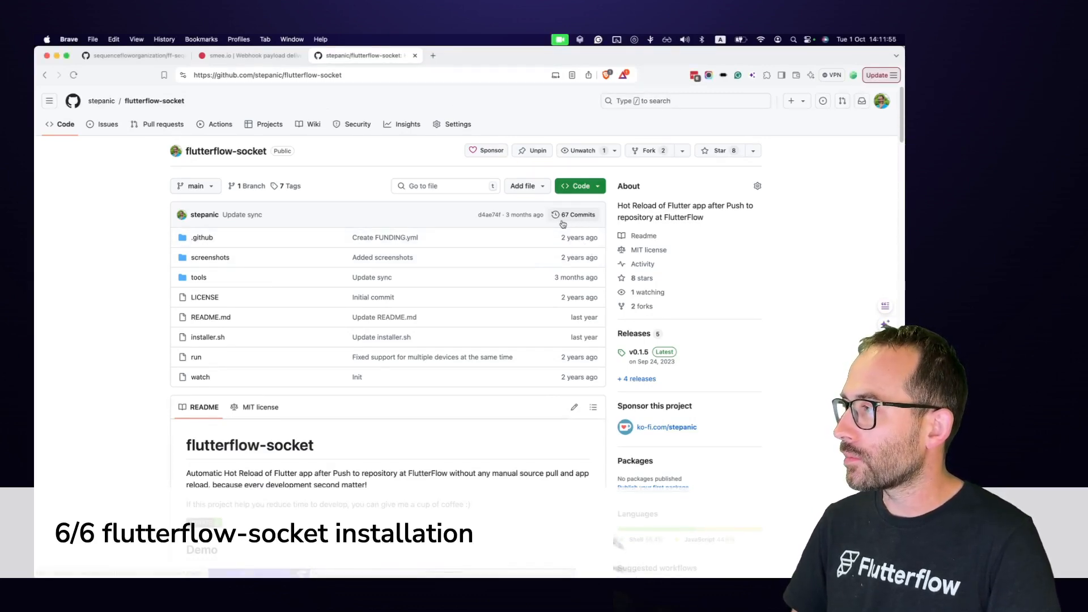
Review the flutterflow-socket repository's file list, README introduction and demo animation.
click(253, 74)
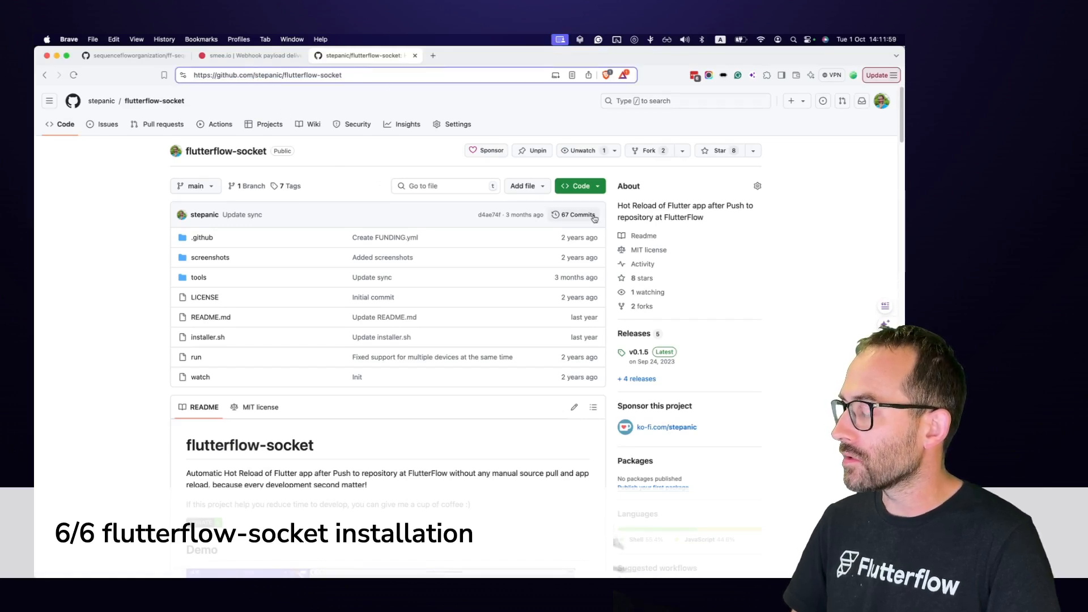
scroll(532, 292, down, 9)
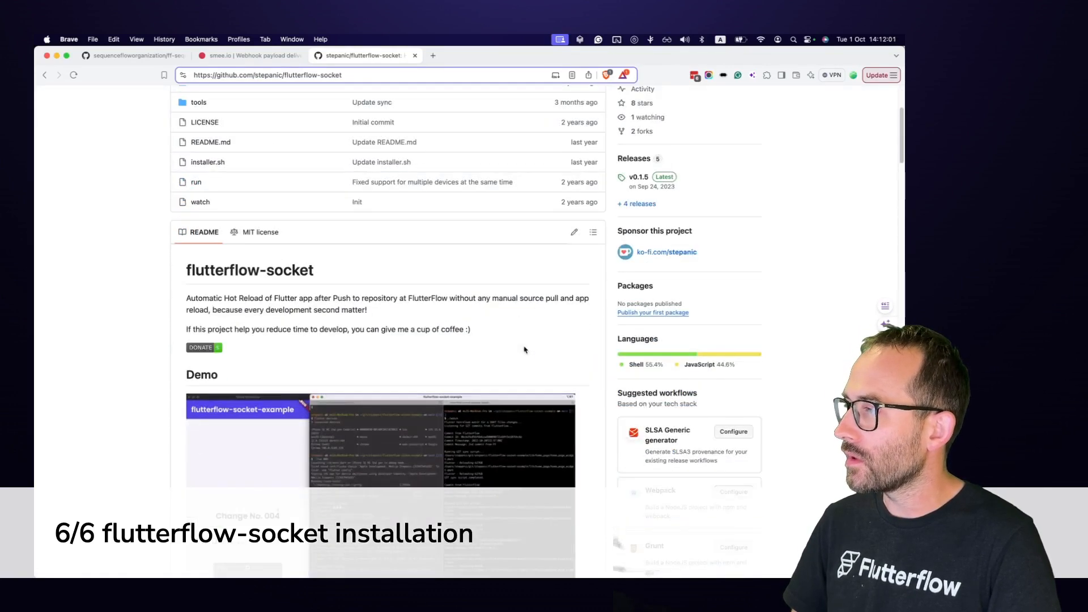
scroll(422, 263, down, 5)
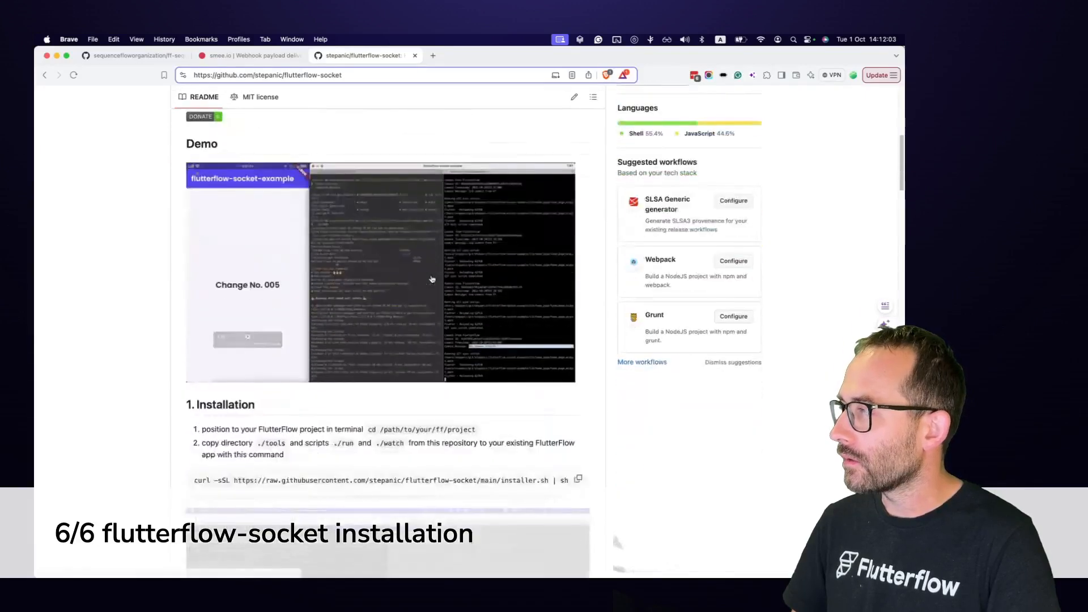
scroll(430, 267, down, 1)
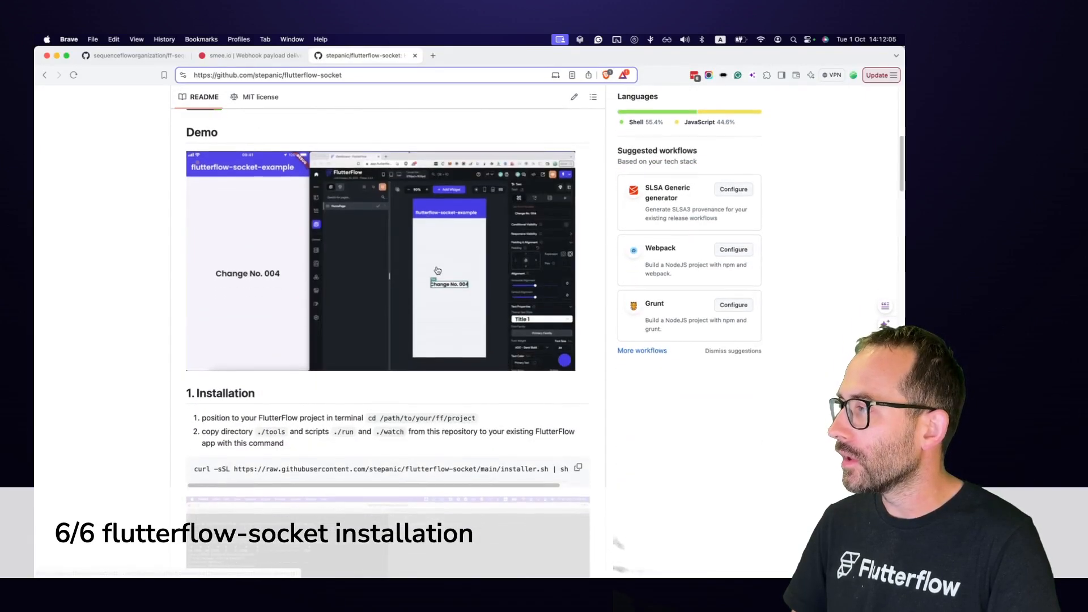
scroll(433, 269, up, 9)
scroll(436, 270, up, 6)
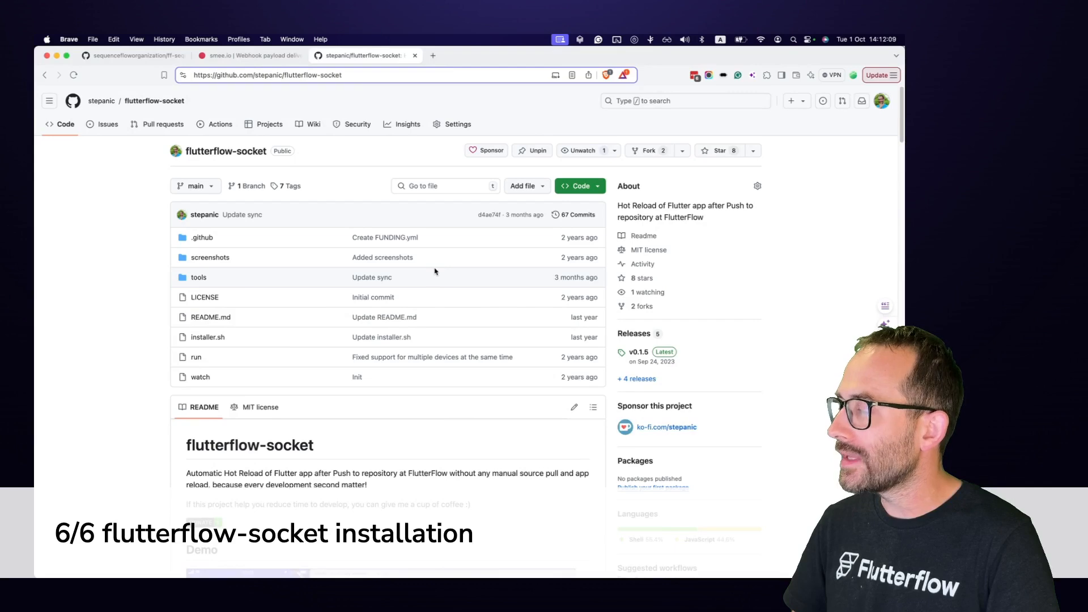
Read the Installation and Setup sections of the flutterflow-socket README, including the installer command, entr and the GitHub webhook settings.
scroll(438, 271, down, 15)
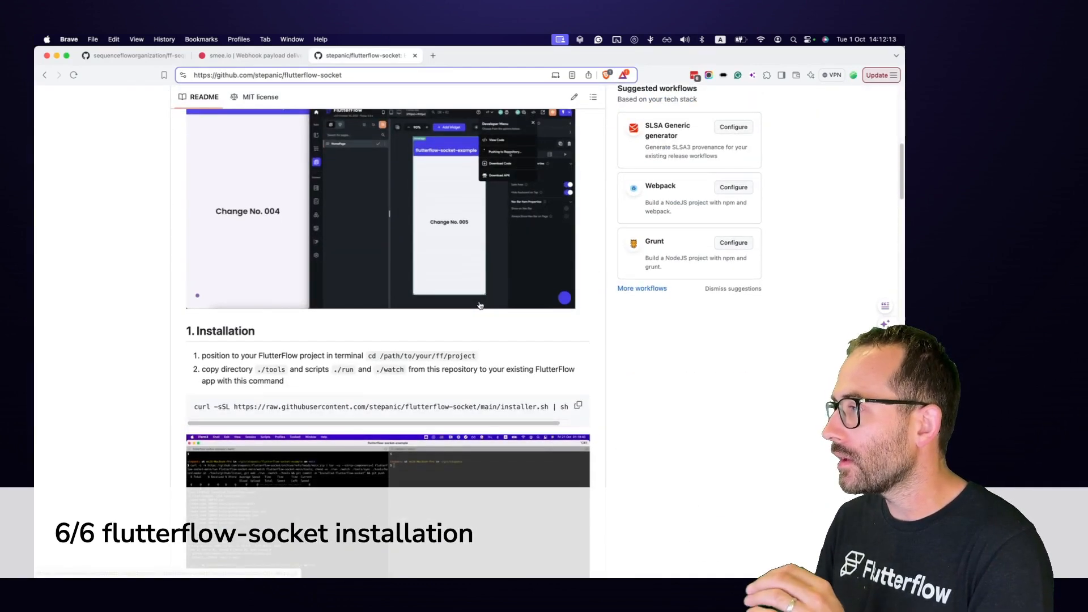
scroll(479, 305, down, 5)
scroll(478, 306, down, 2)
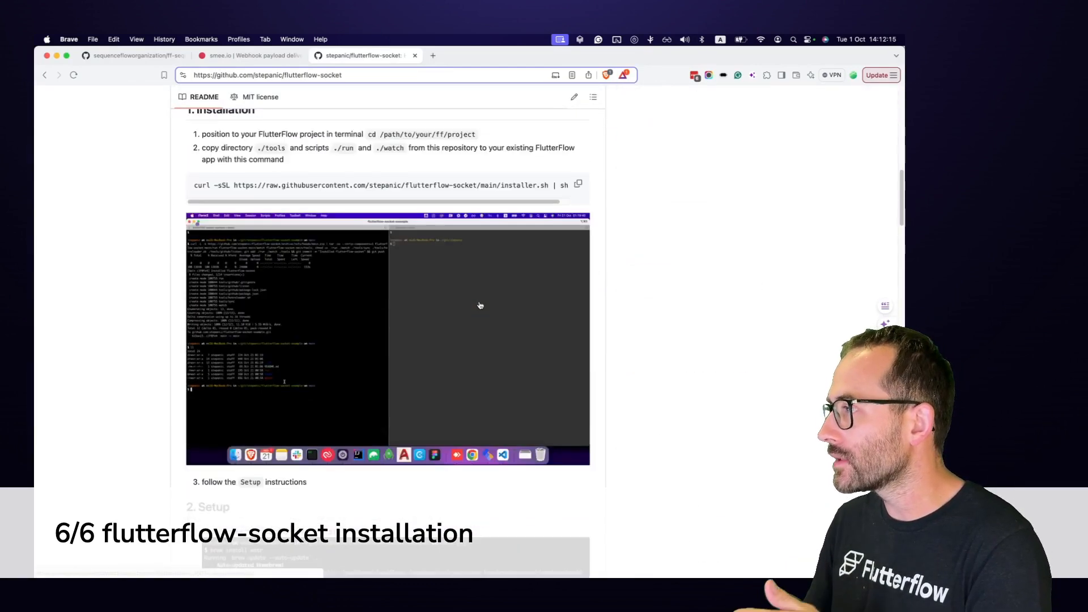
scroll(479, 306, down, 1)
scroll(479, 307, down, 10)
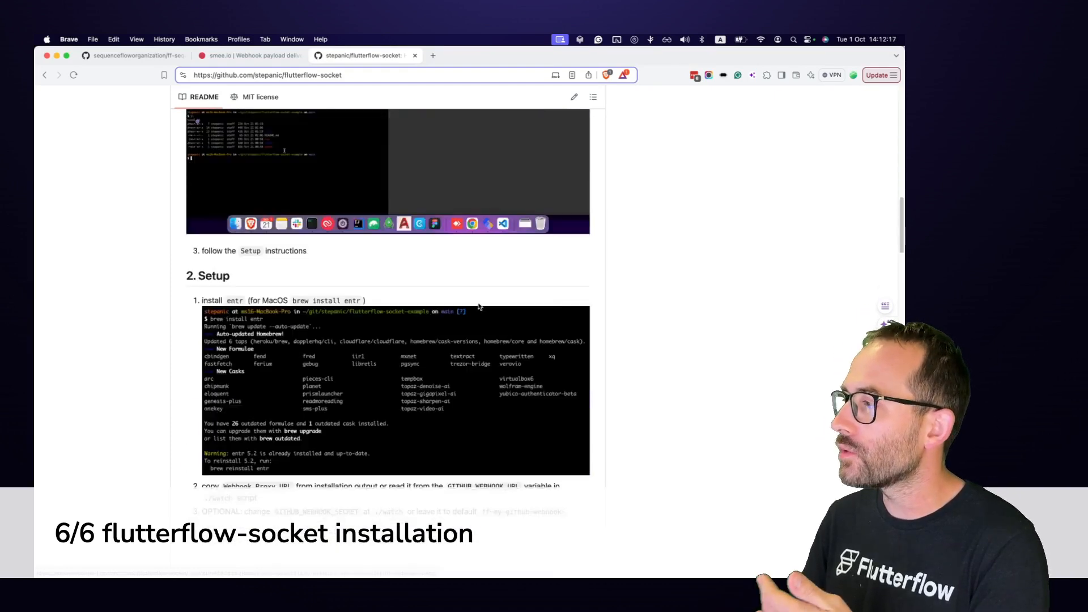
scroll(479, 307, down, 13)
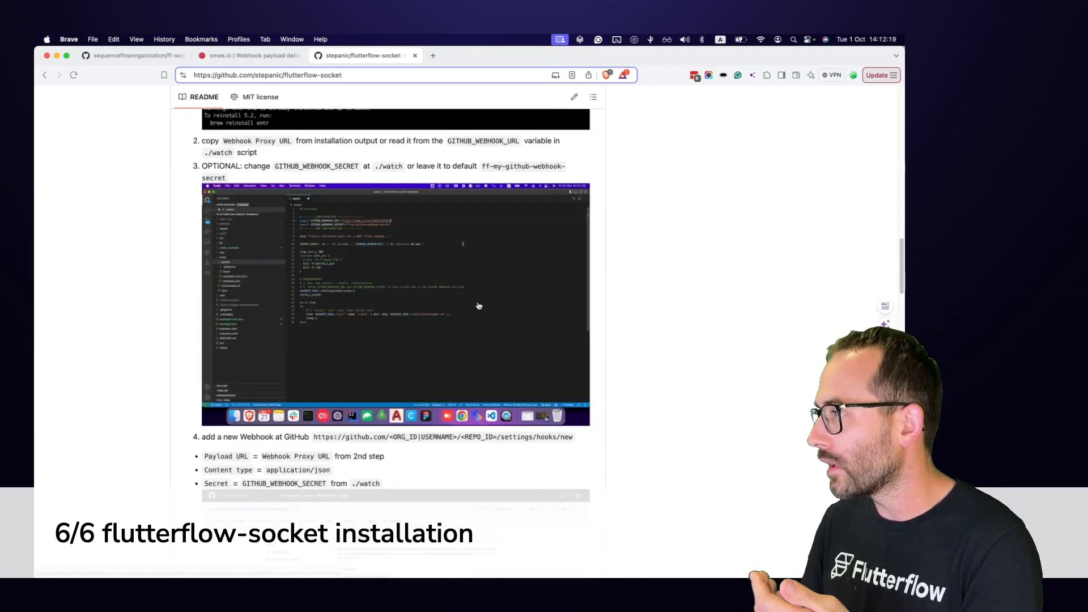
scroll(478, 306, up, 6)
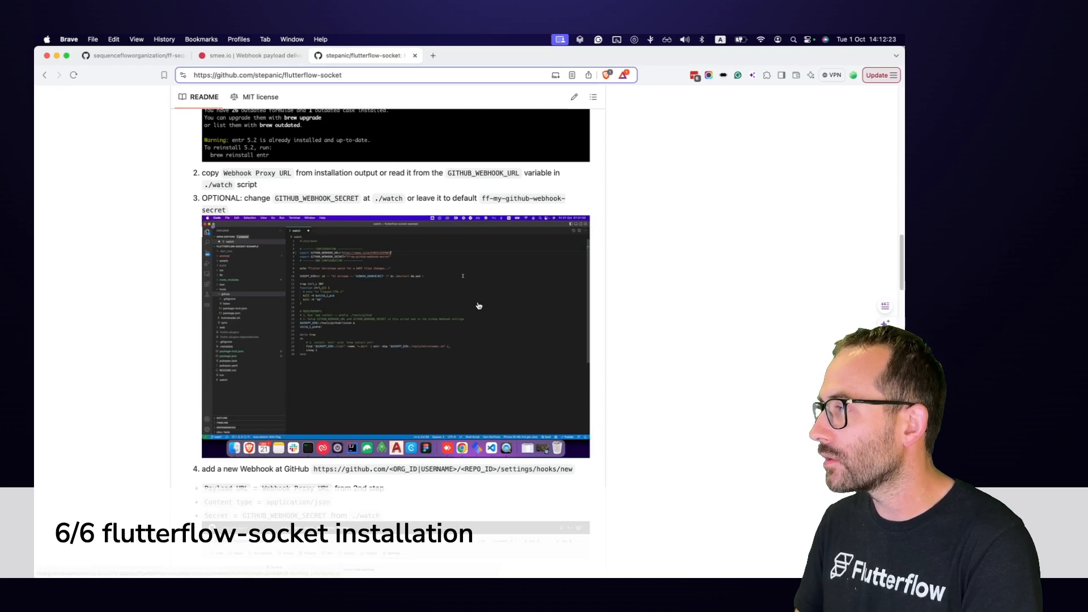
scroll(478, 306, down, 6)
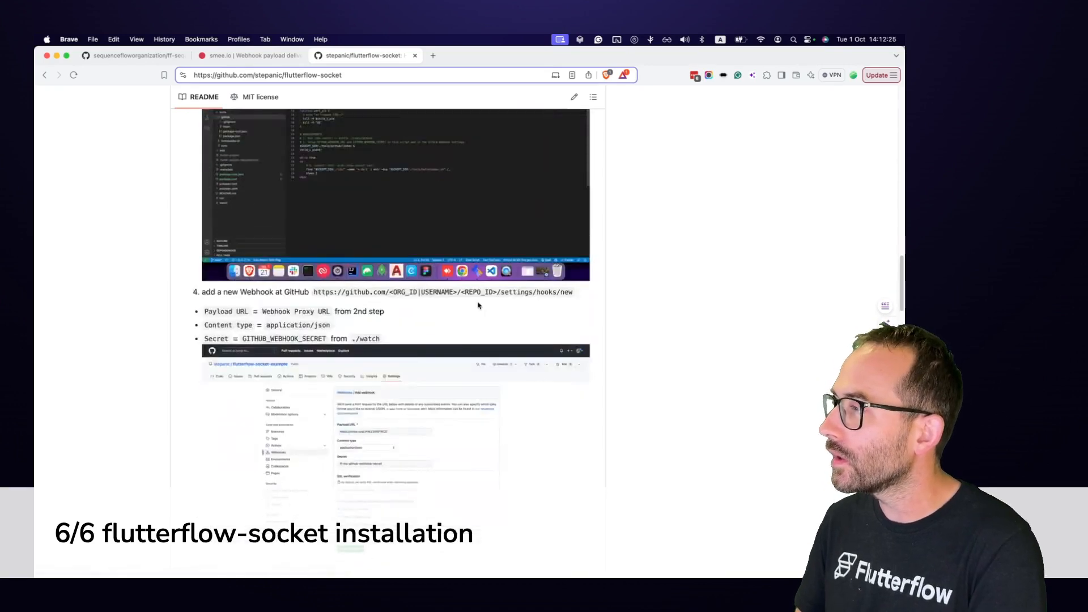
scroll(475, 304, down, 10)
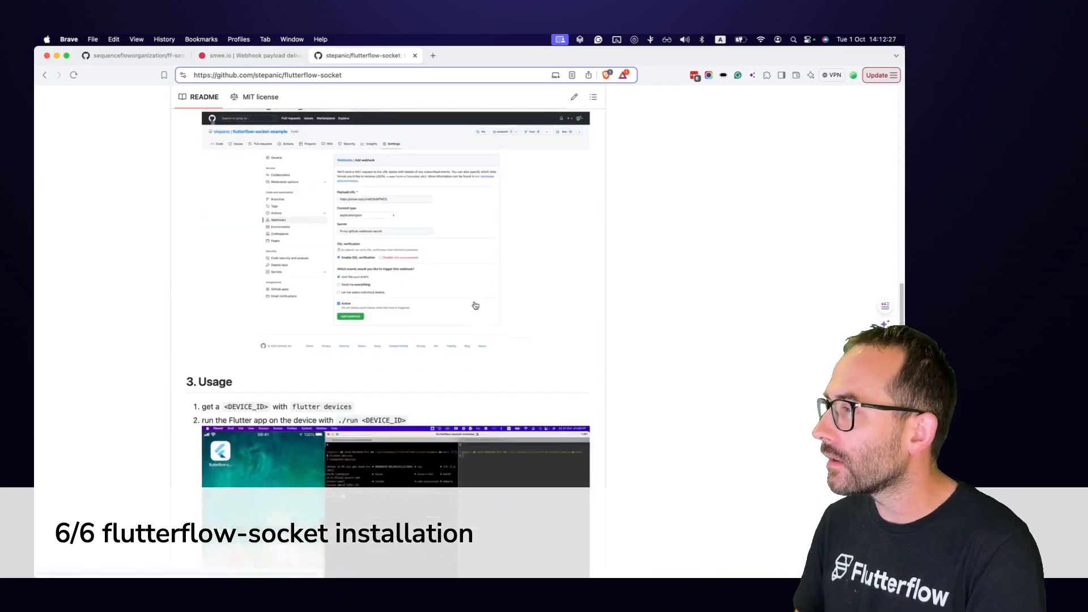
Read the Usage, Example and How it works sections of the flutterflow-socket README, covering the ./run and ./watch scripts.
scroll(474, 305, down, 3)
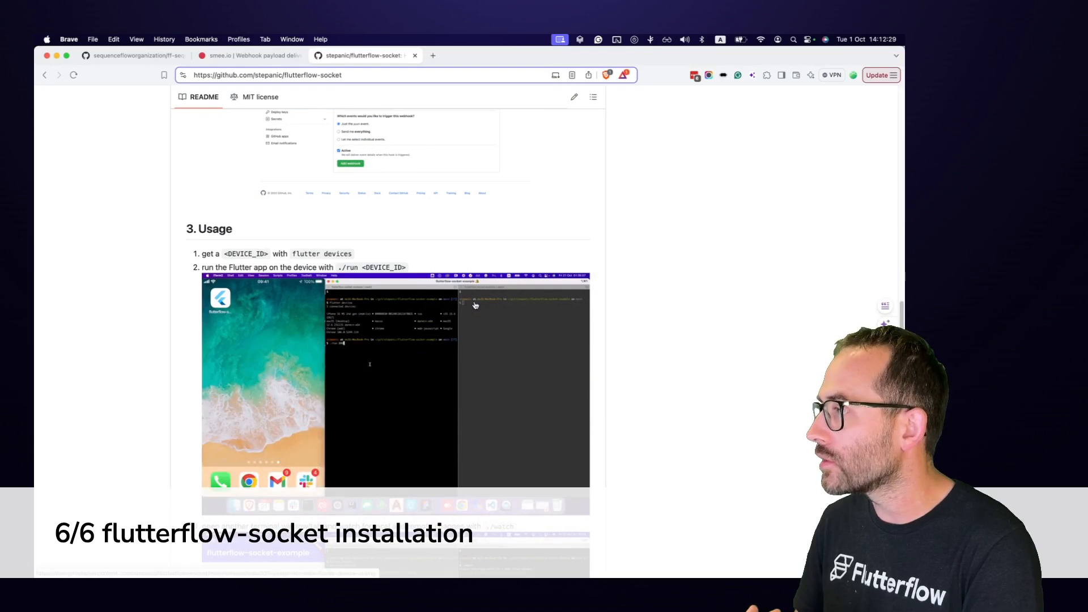
scroll(475, 304, down, 4)
scroll(475, 305, down, 3)
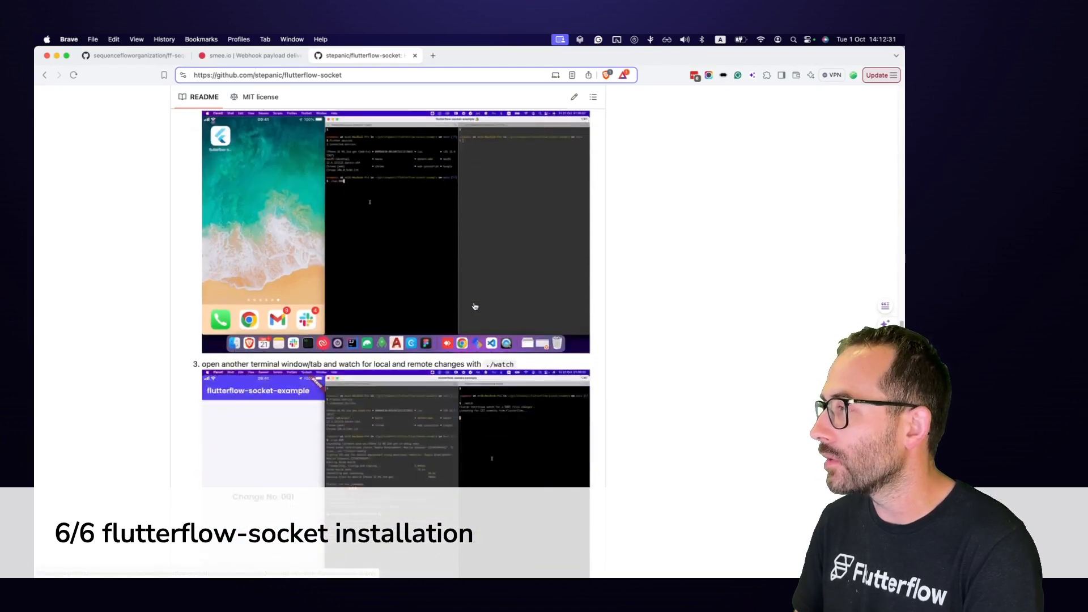
scroll(475, 306, down, 3)
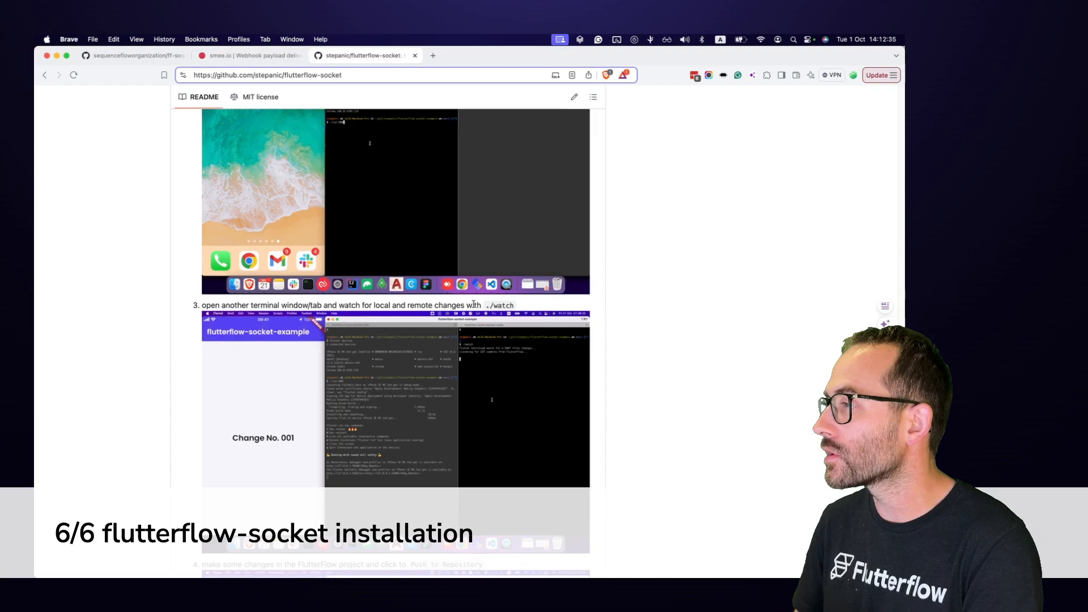
scroll(474, 306, down, 15)
scroll(474, 307, down, 20)
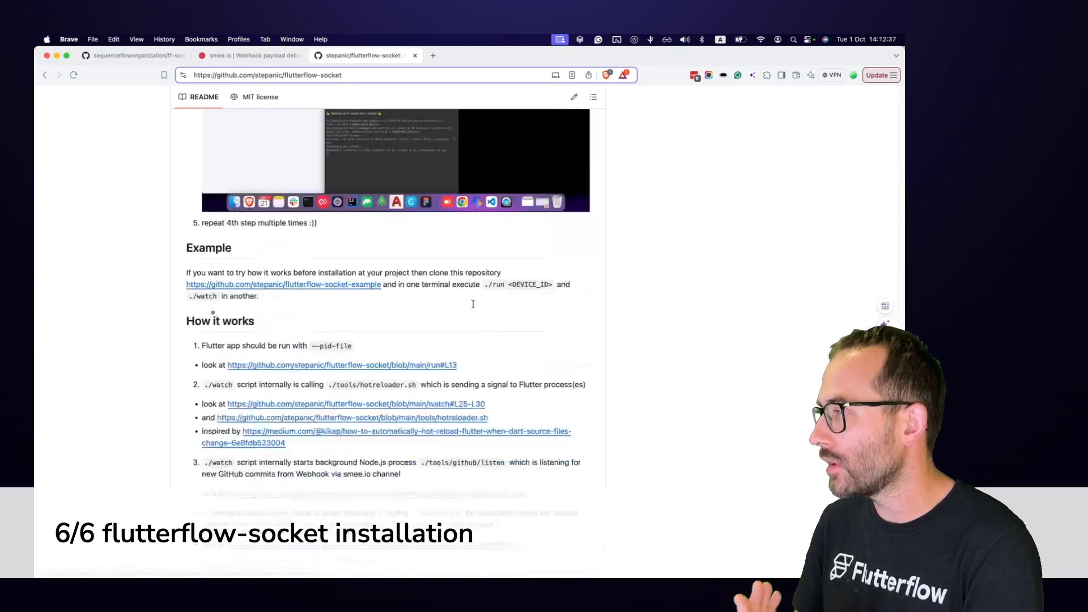
Go back to the start of the flutterflow-socket repository page and look at the smee.io webhook delivery page.
scroll(473, 307, up, 15)
scroll(474, 307, up, 20)
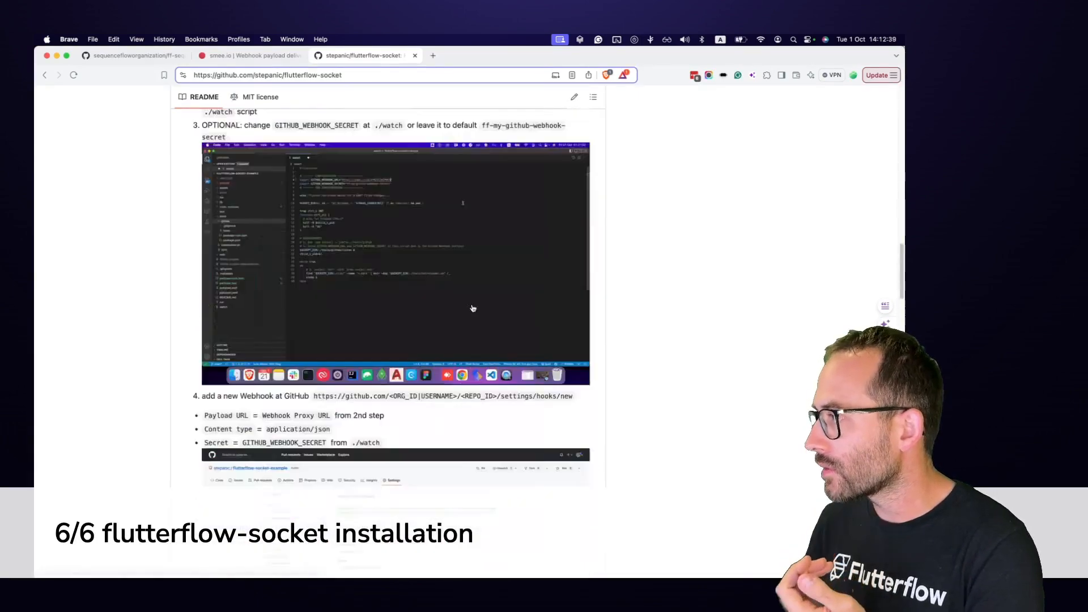
scroll(474, 307, up, 3)
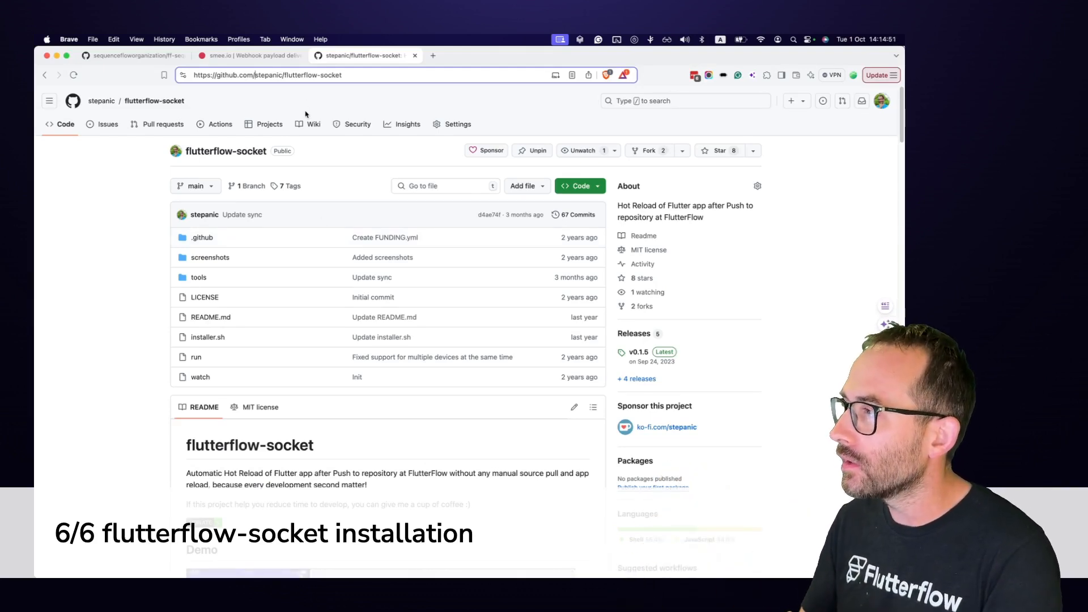
click(241, 57)
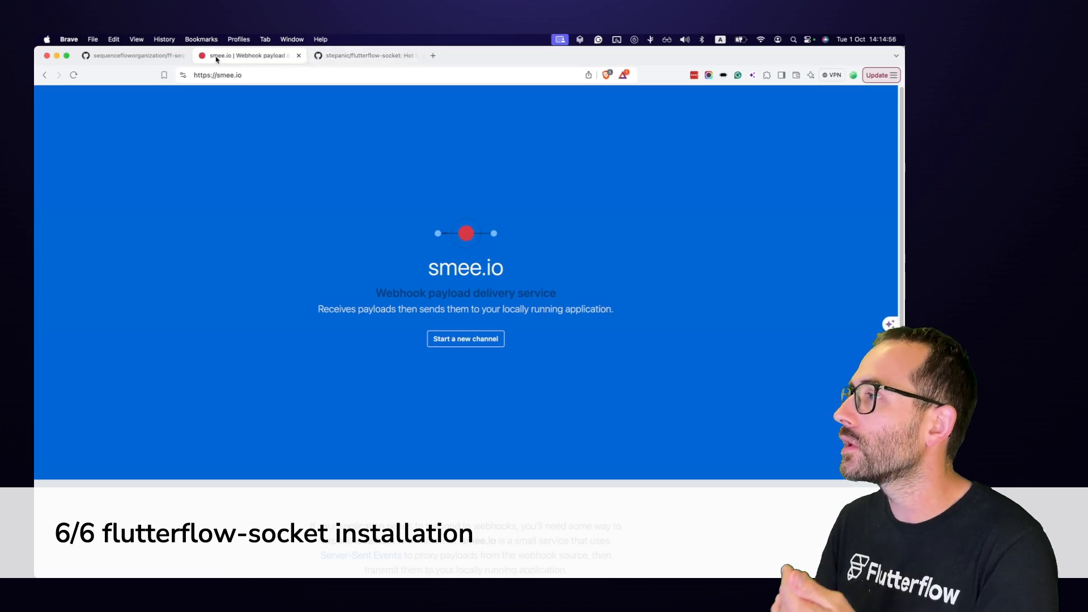
click(345, 56)
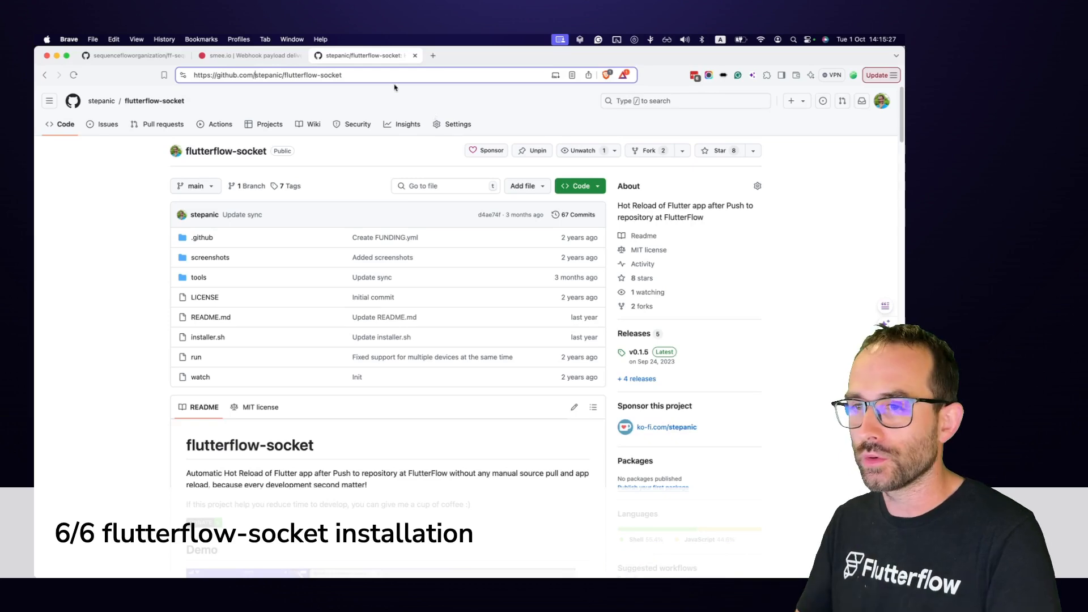
Copy the curl installer command from the Installation section of the flutterflow-socket README.
scroll(372, 422, down, 5)
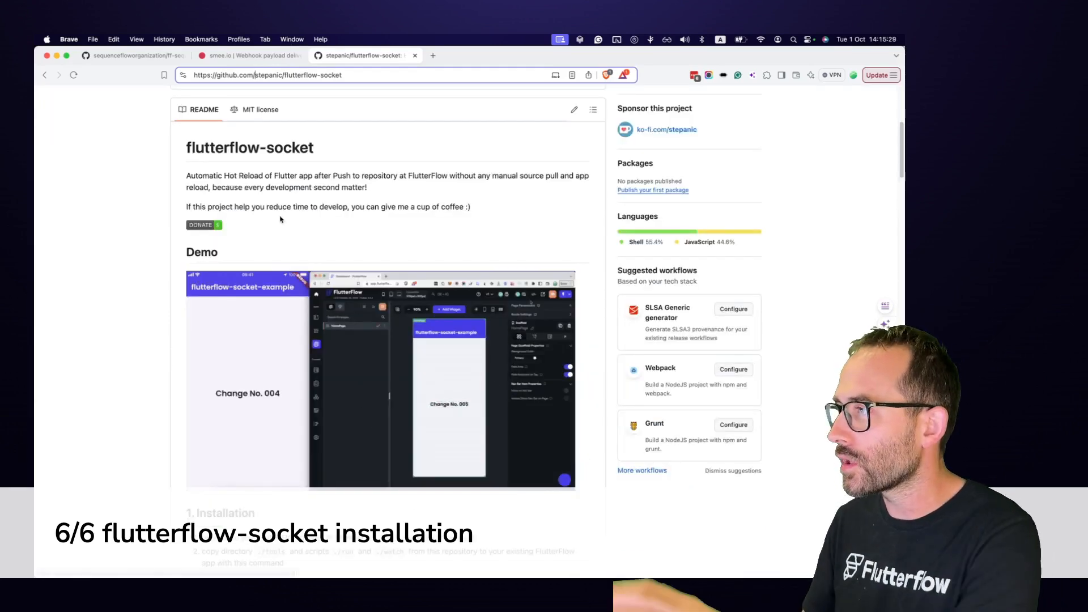
scroll(291, 203, down, 2)
scroll(300, 232, up, 4)
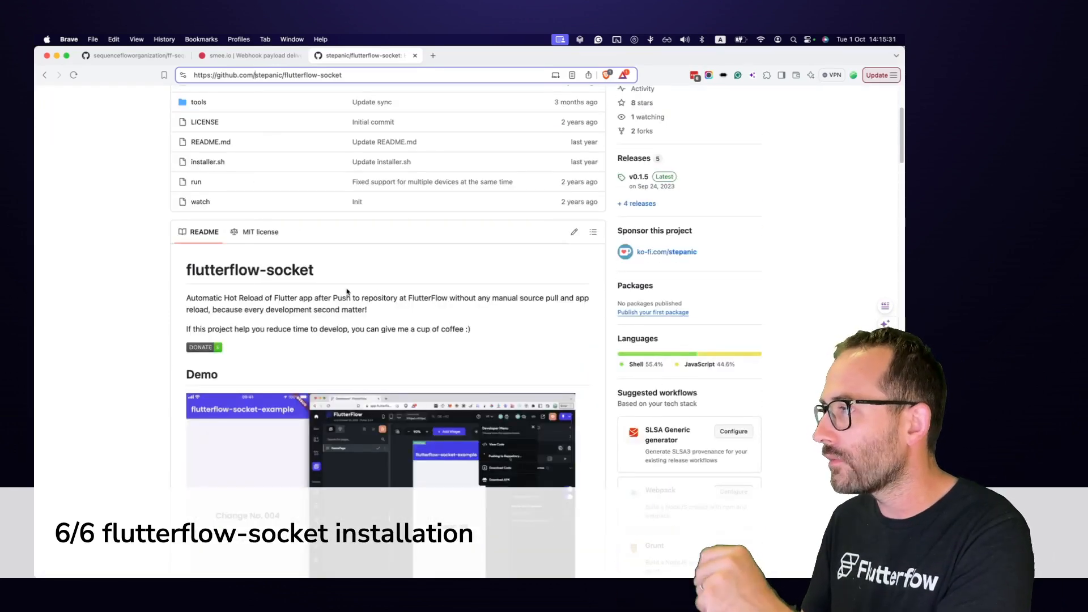
scroll(300, 231, down, 3)
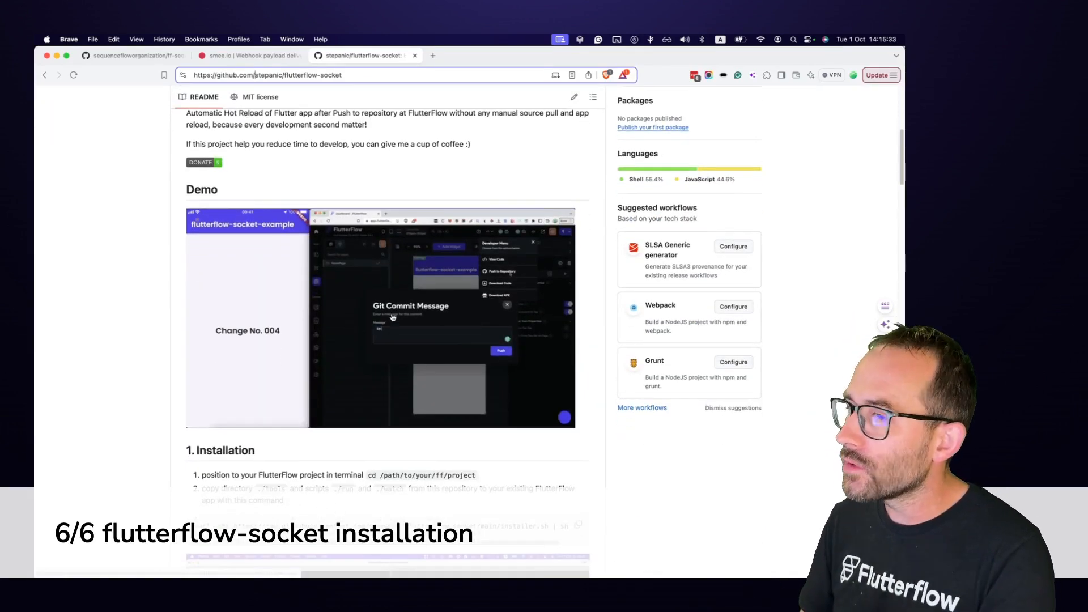
scroll(444, 330, down, 4)
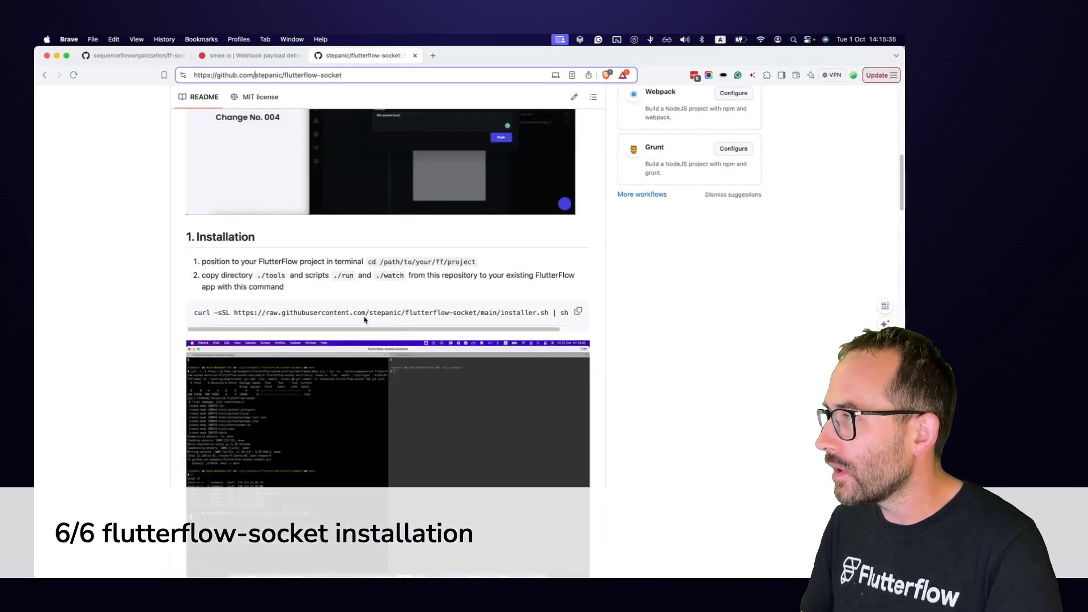
click(578, 313)
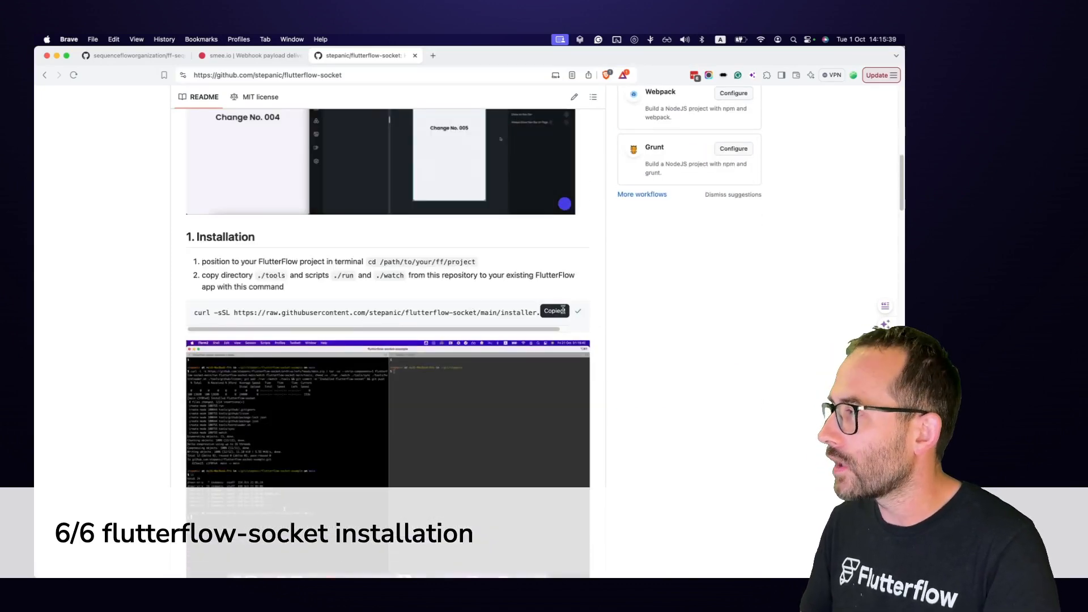
scroll(317, 312, up, 8)
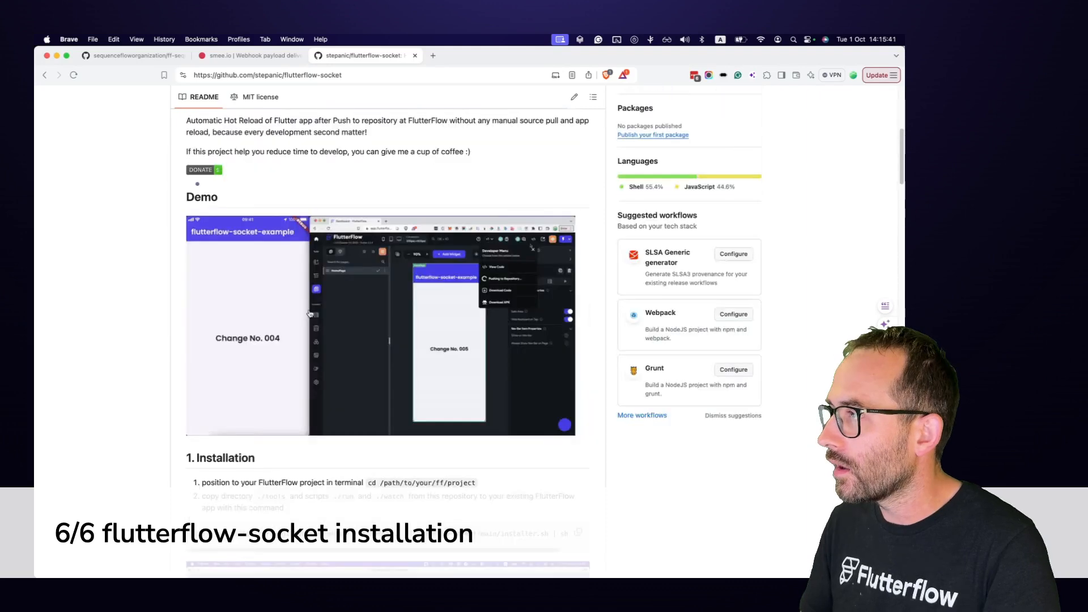
scroll(333, 313, up, 3)
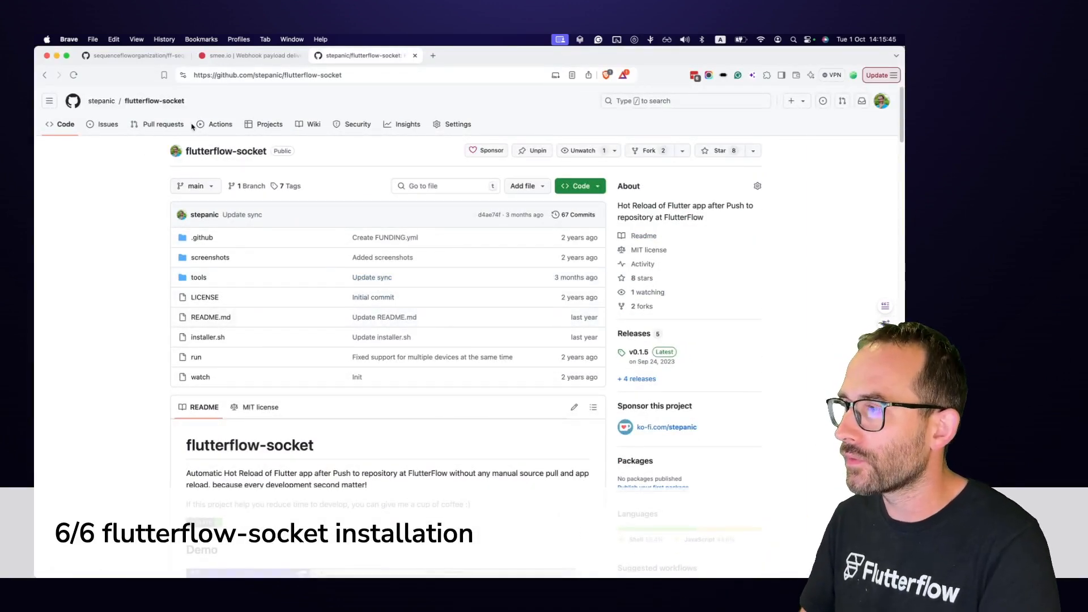
scroll(376, 326, down, 10)
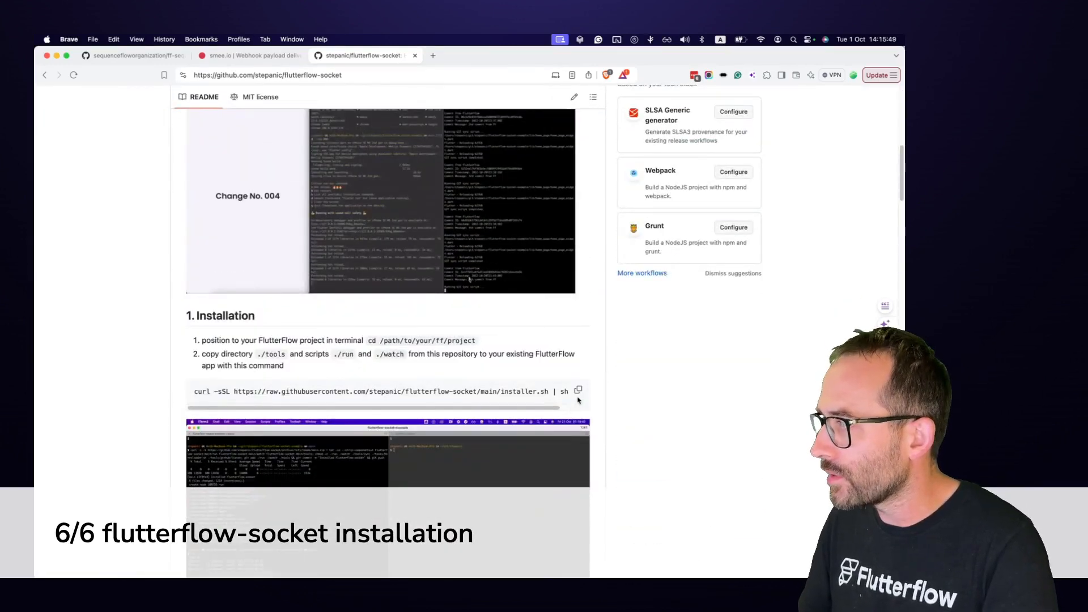
mouse_move(260, 268)
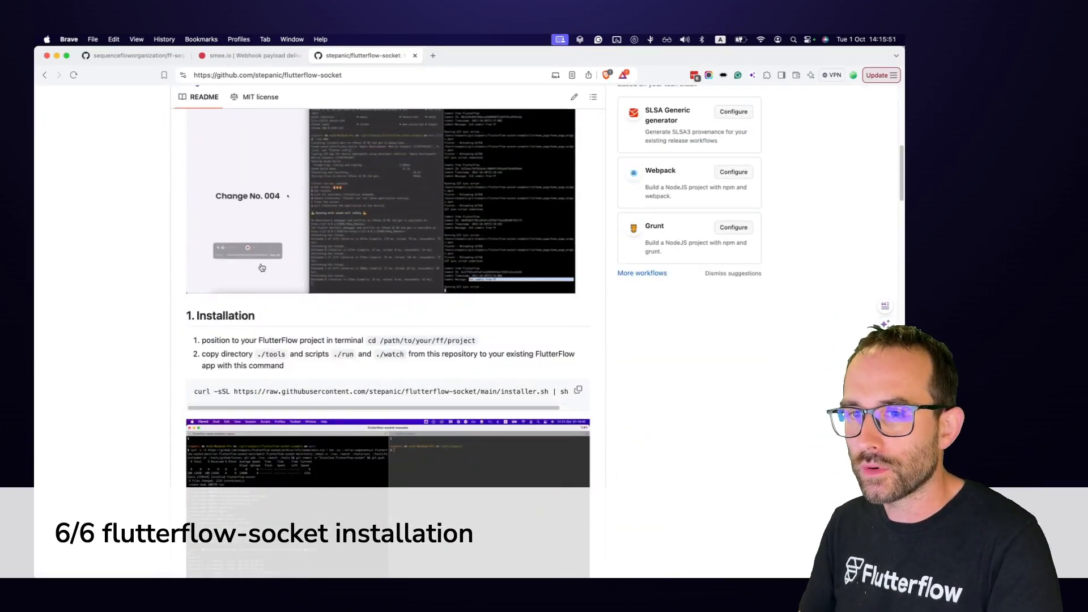
Switch to iTerm2, list the files in the ff-sequenceflow folder and clear the terminal.
key(super+Tab)
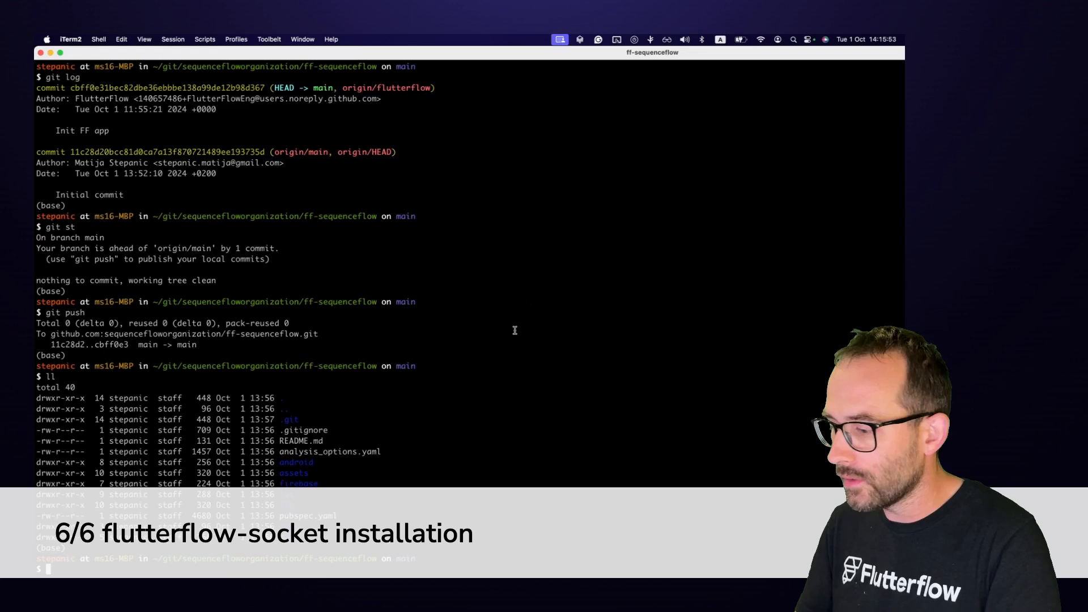
text(ll)
key(Return)
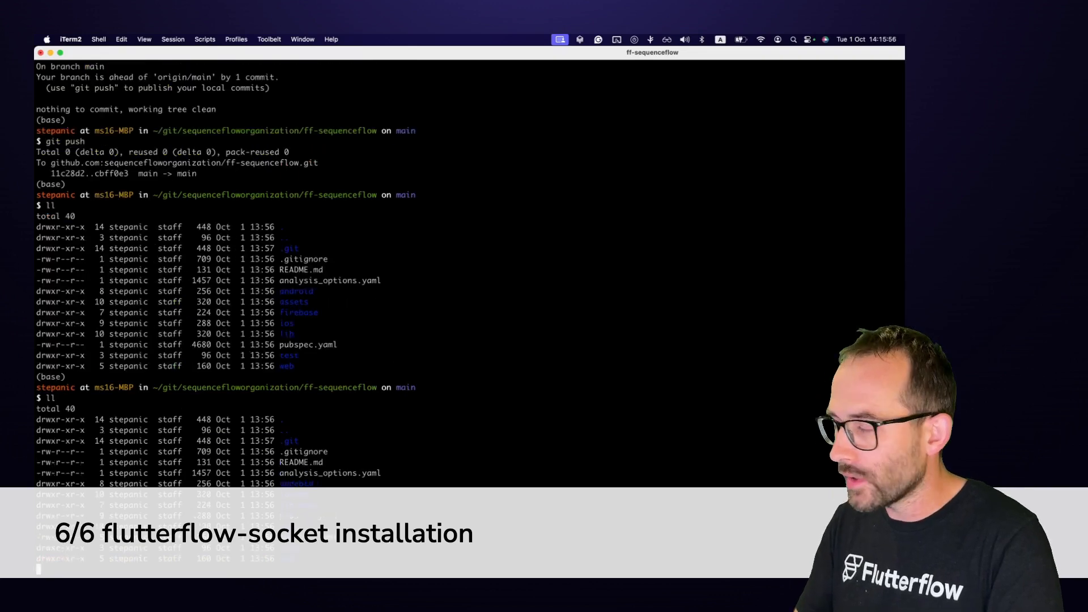
key(ctrl+l)
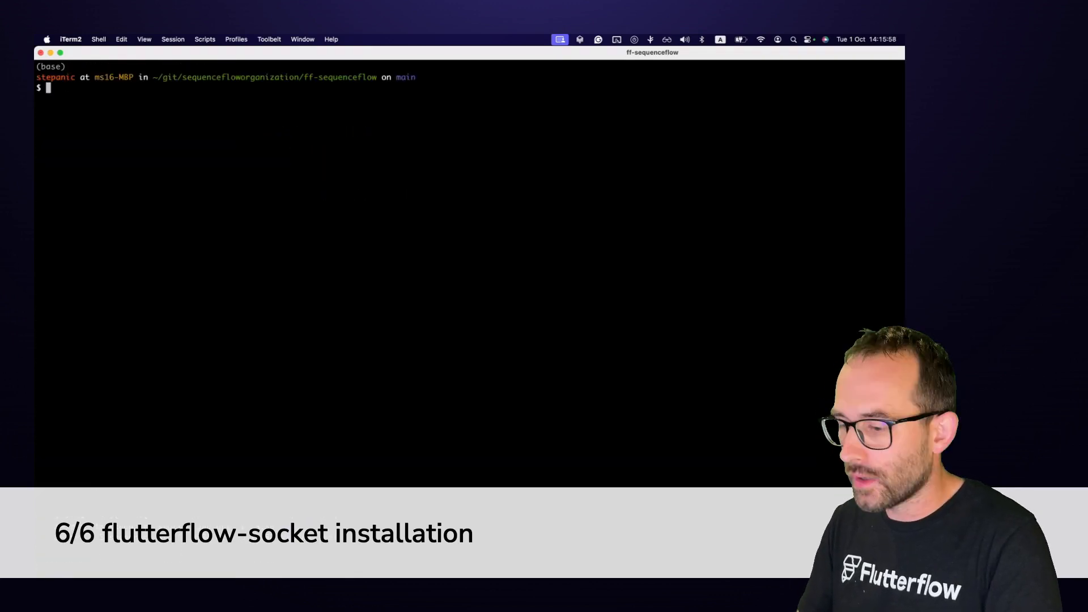
text(git st)
key(Return)
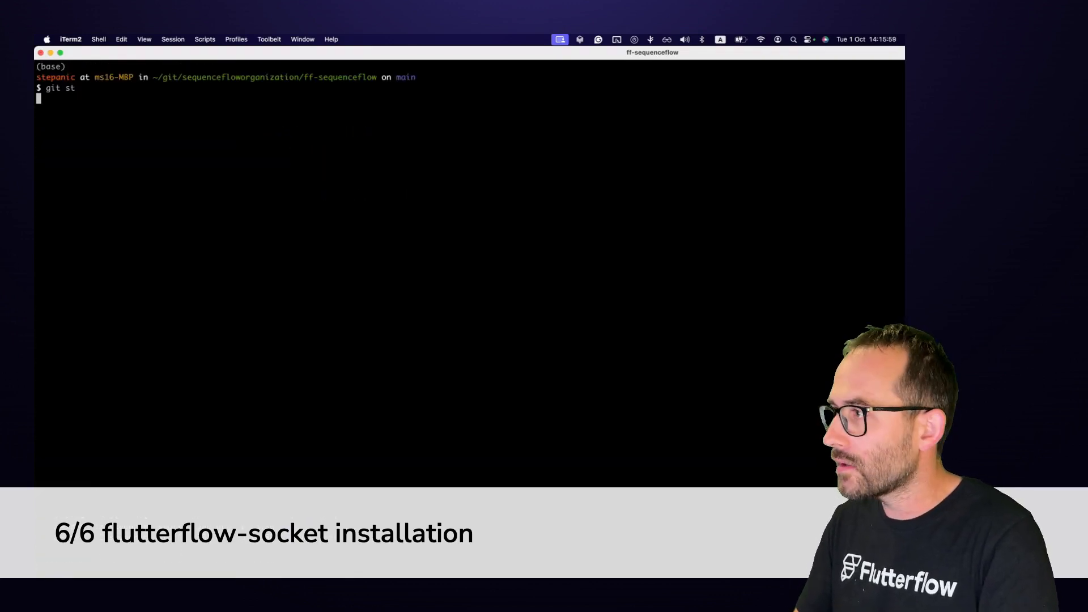
key(super+v)
key(Return)
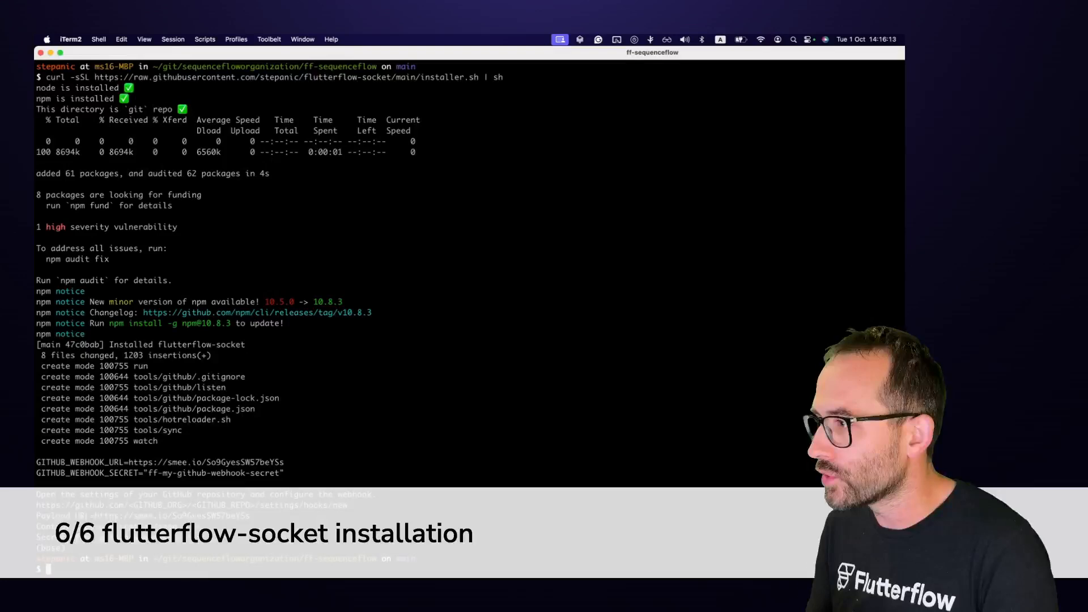
Check the git status and commit log after the installation, examining the newest commit.
text(git st)
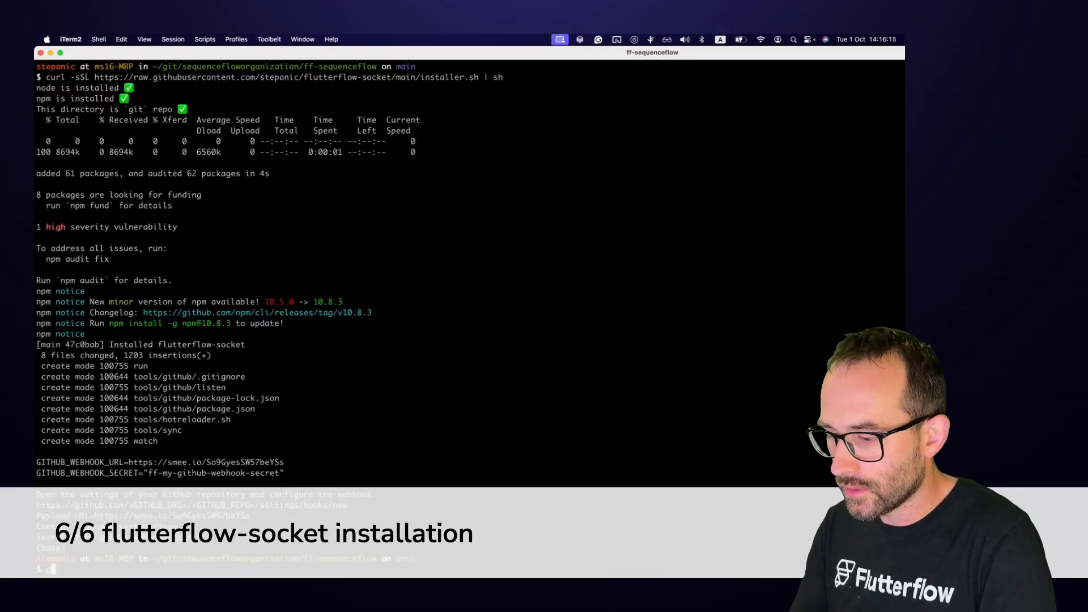
key(Return)
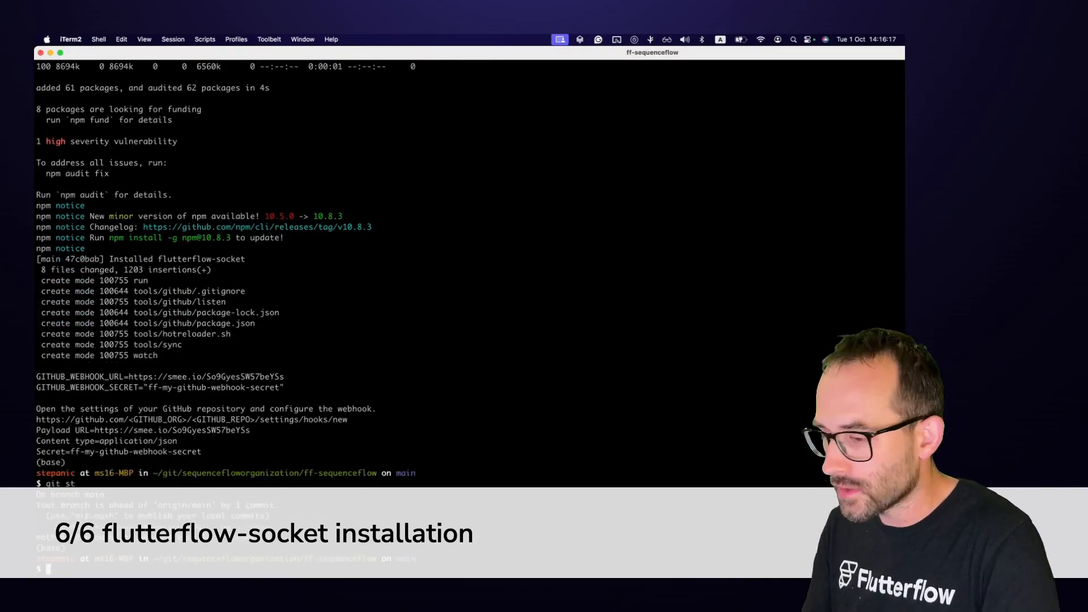
text(git log)
key(Return)
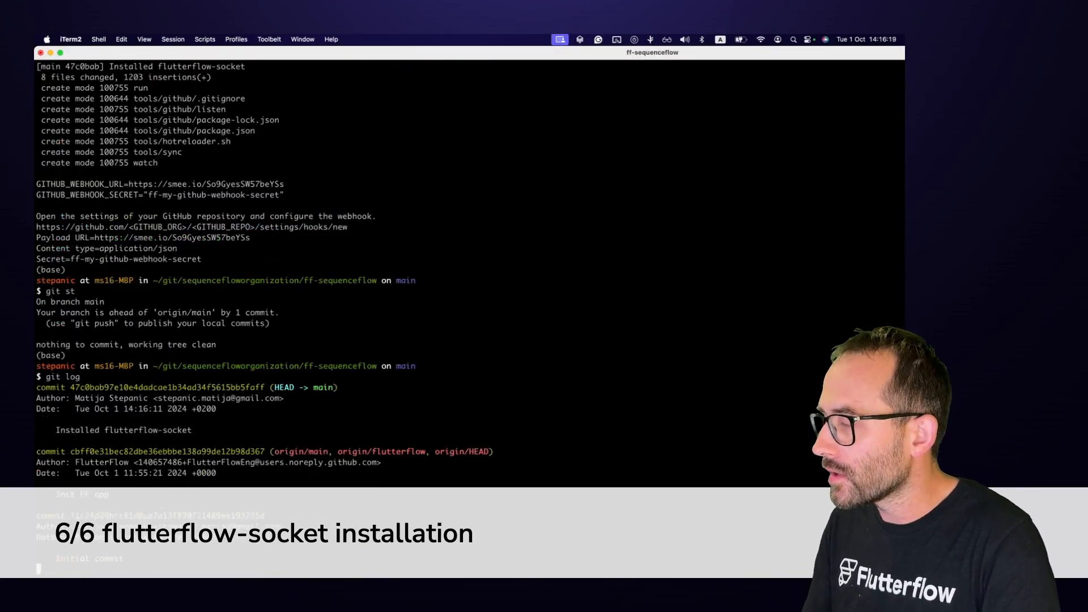
triple_click(96, 413)
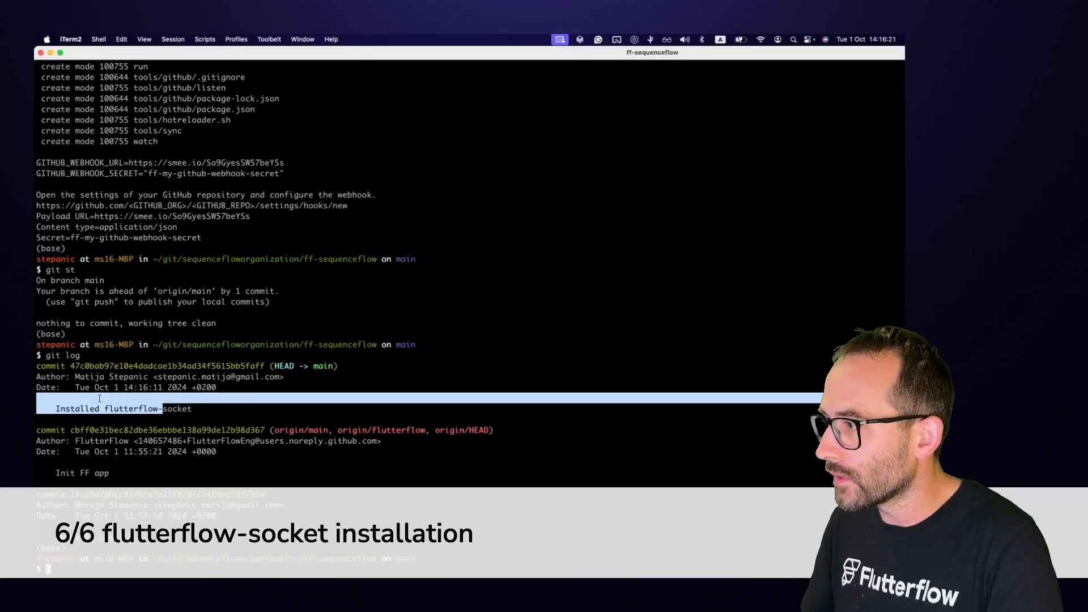
click(169, 387)
Show the git diff against the previous commit and page through the added files to the end of the watch script.
text(git dff)
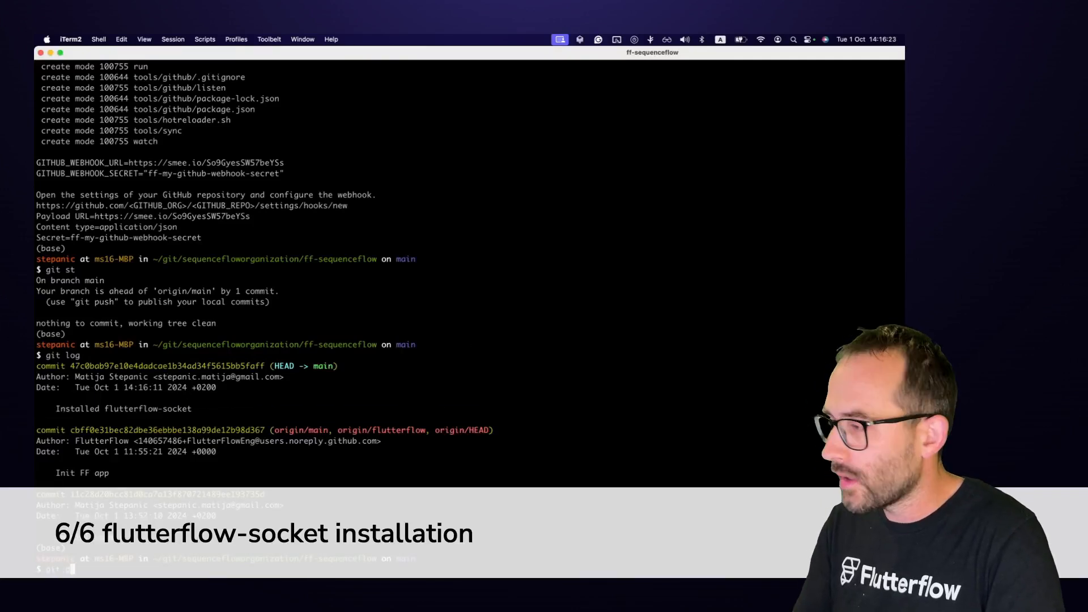
key(BackSpace)
key(BackSpace)
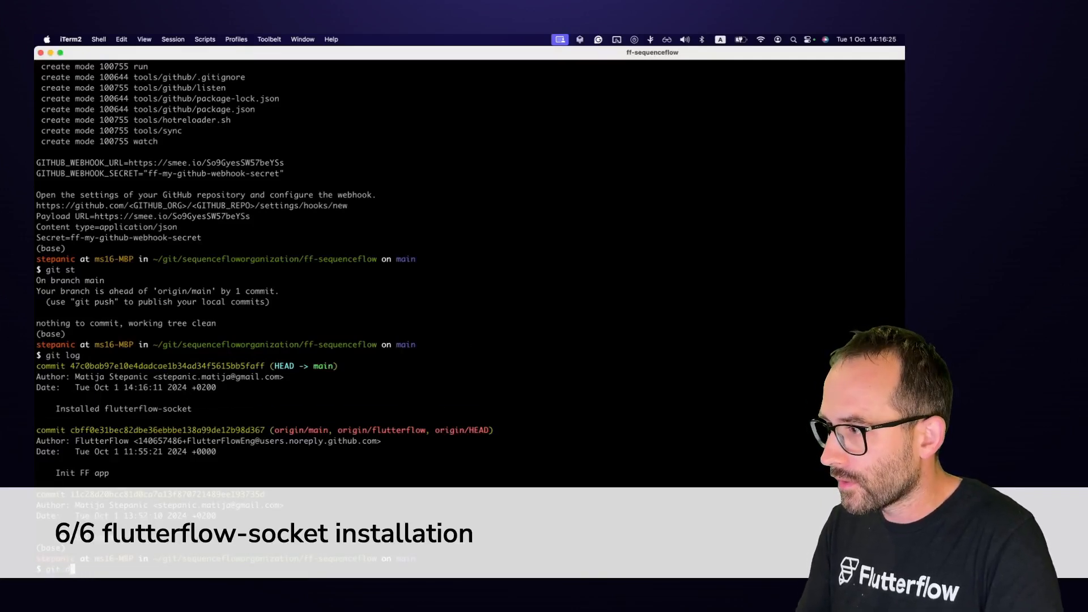
text(iff)
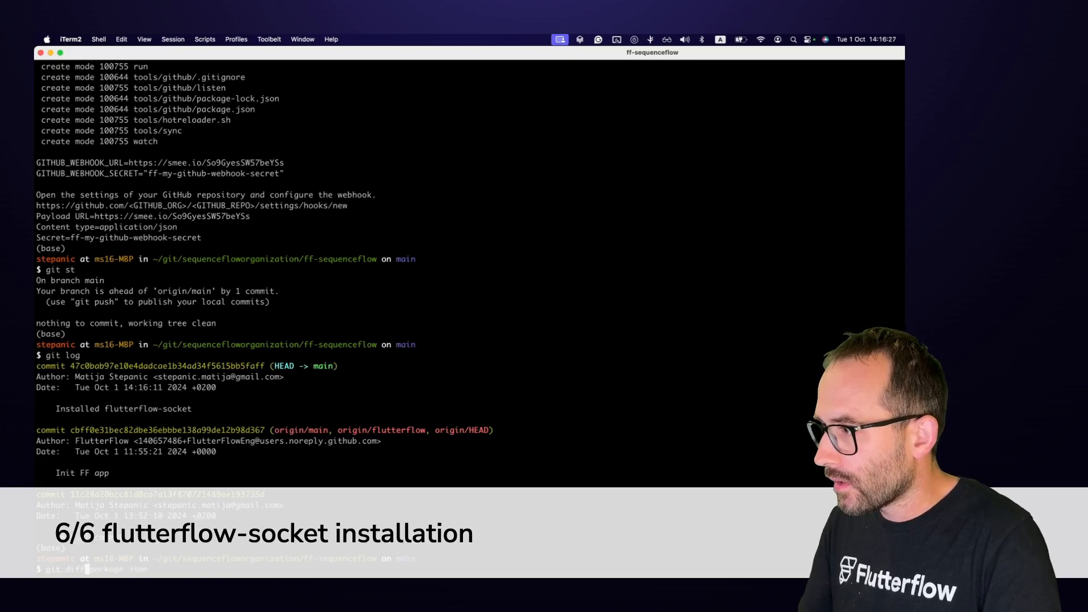
key(Right)
key(Return)
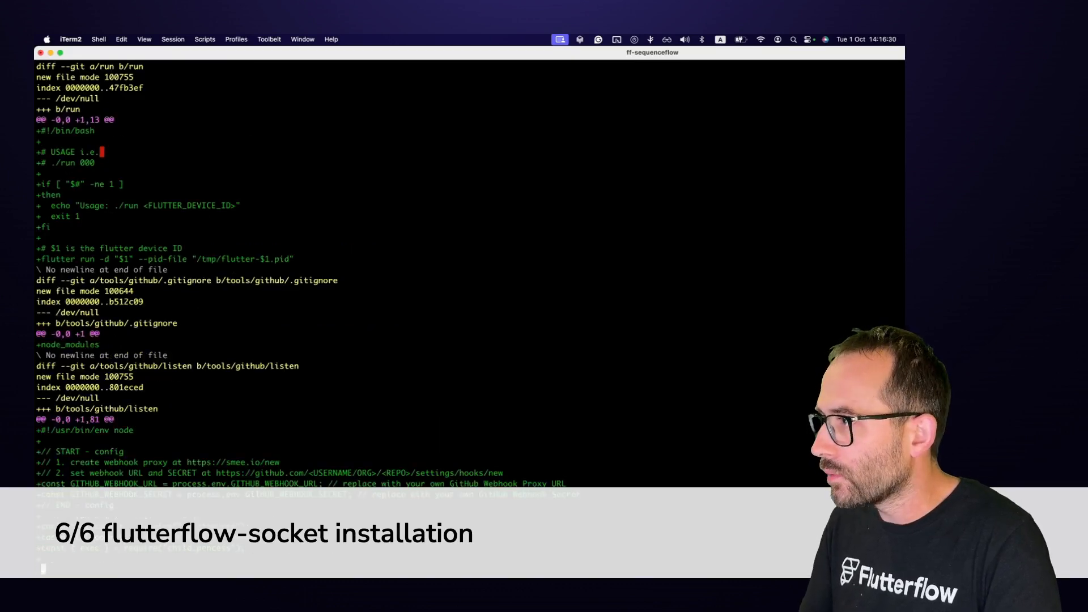
key(space)
key(space)
key(space)
key(space)
key(space)
key(space)
key(space)
key(space)
key(space)
key(space)
key(space)
key(space)
key(space)
key(space)
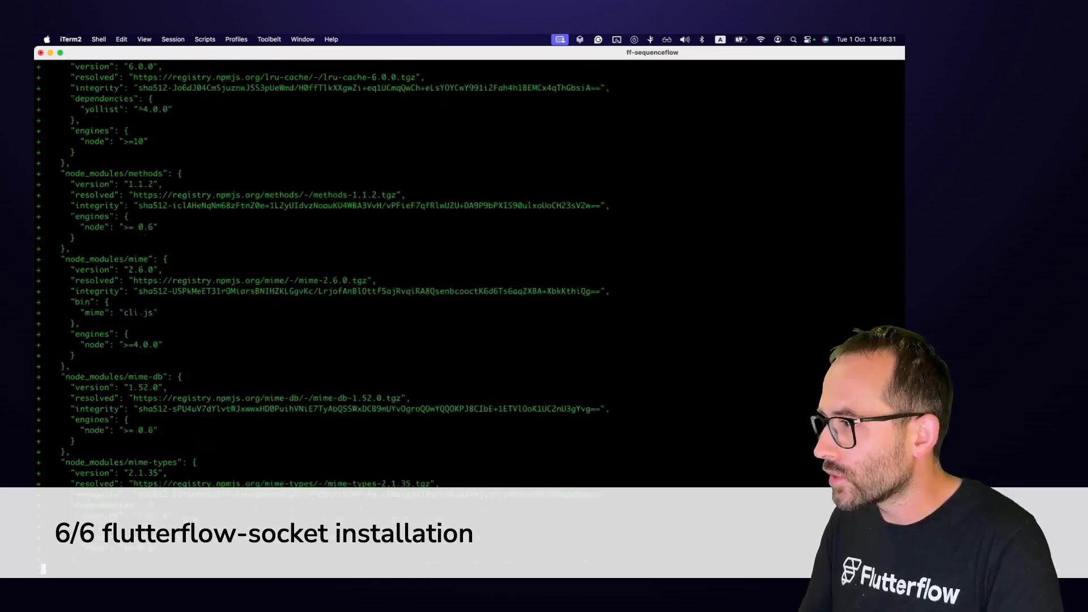
key(space)
key(space)
key(space)
key(space)
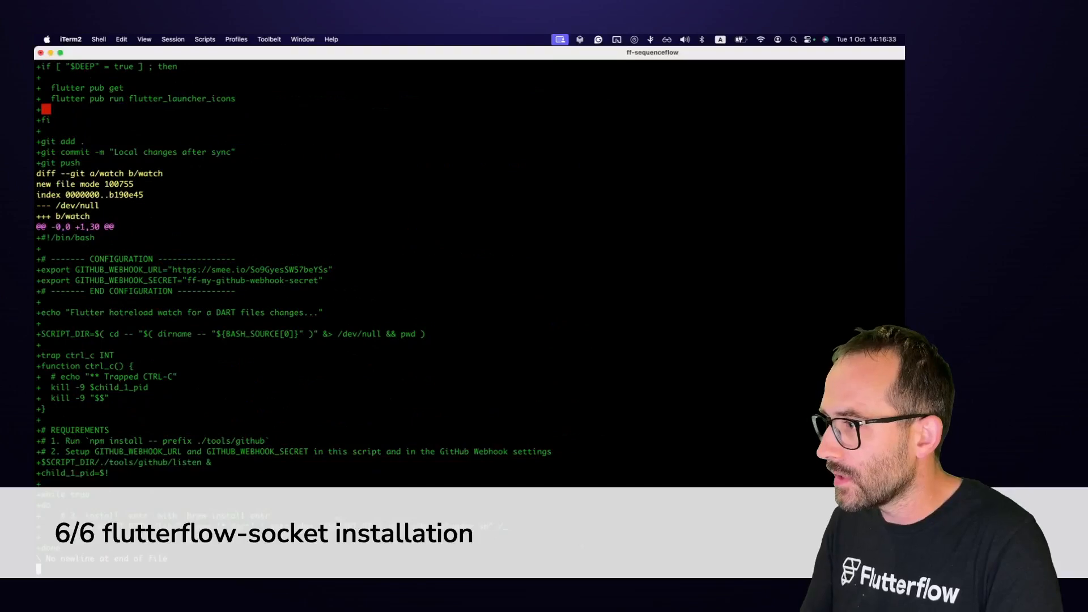
text(q)
text(ll)
List the project folder's files including the installed scripts and look back through the earlier diff output.
key(Return)
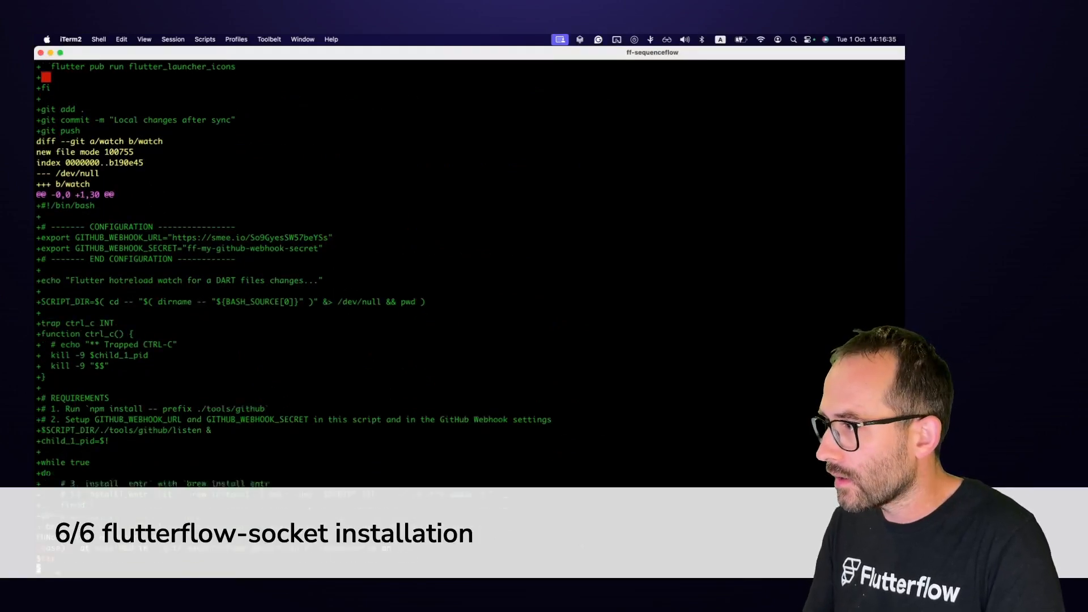
scroll(202, 319, up, 10)
scroll(202, 319, up, 15)
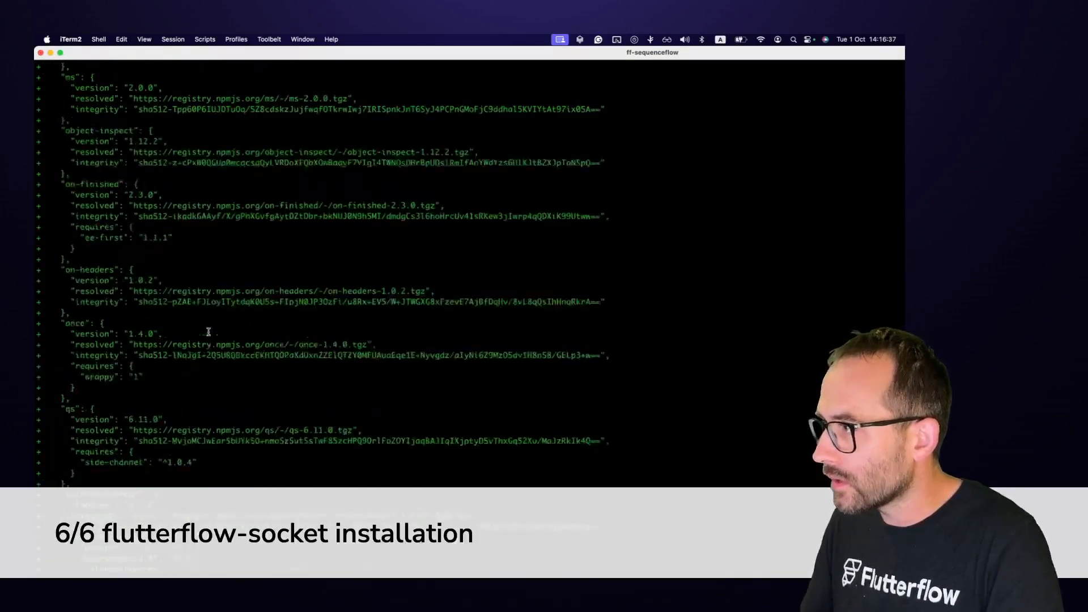
scroll(217, 345, up, 15)
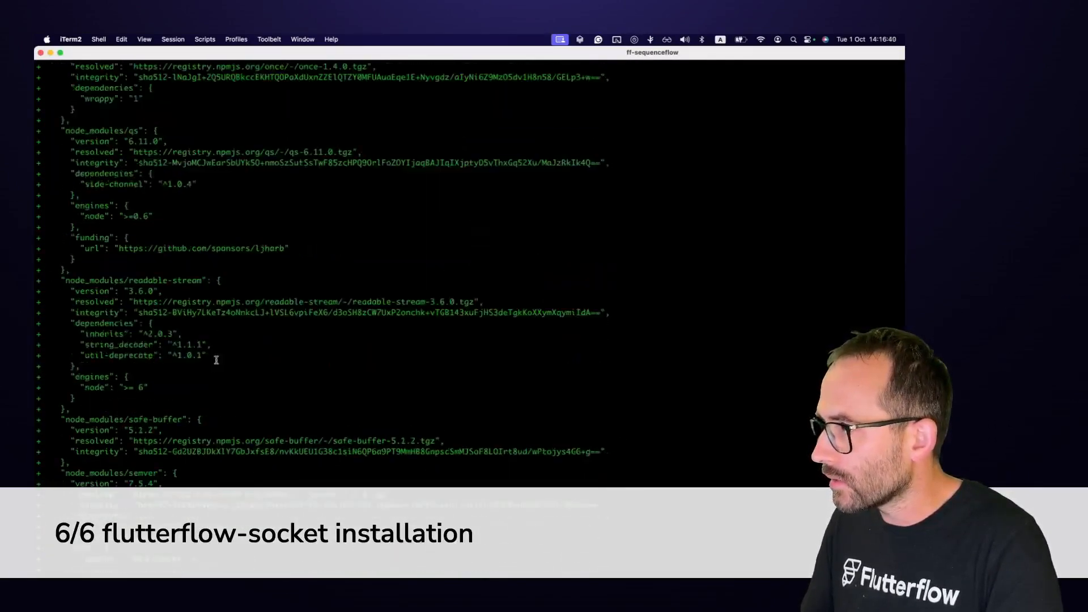
scroll(217, 369, down, 15)
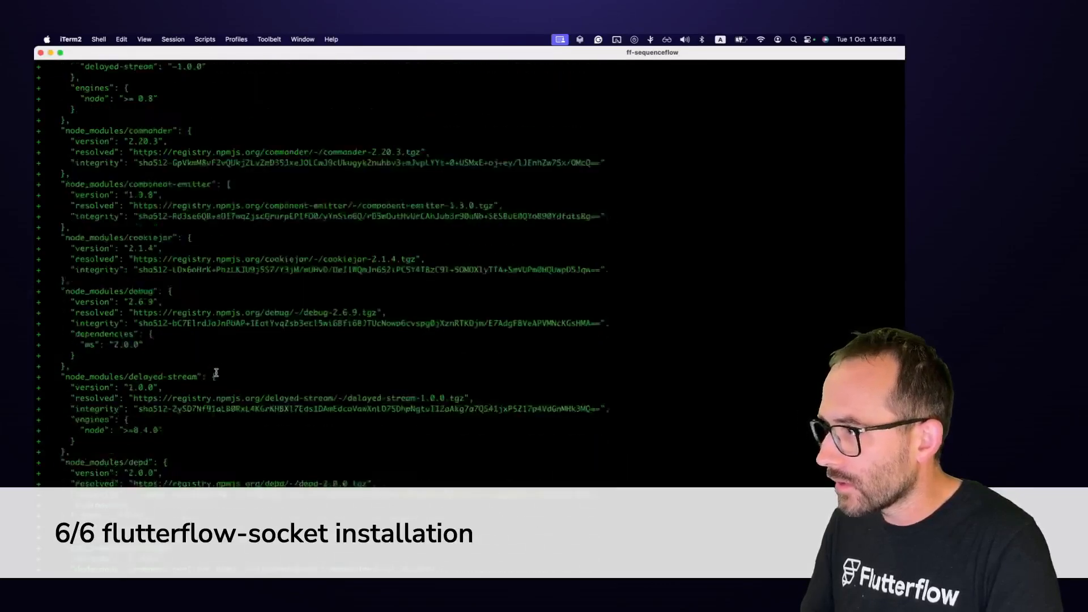
Run the flutterflow-socket curl installer command again in the ff-sequenceflow folder.
text(git st)
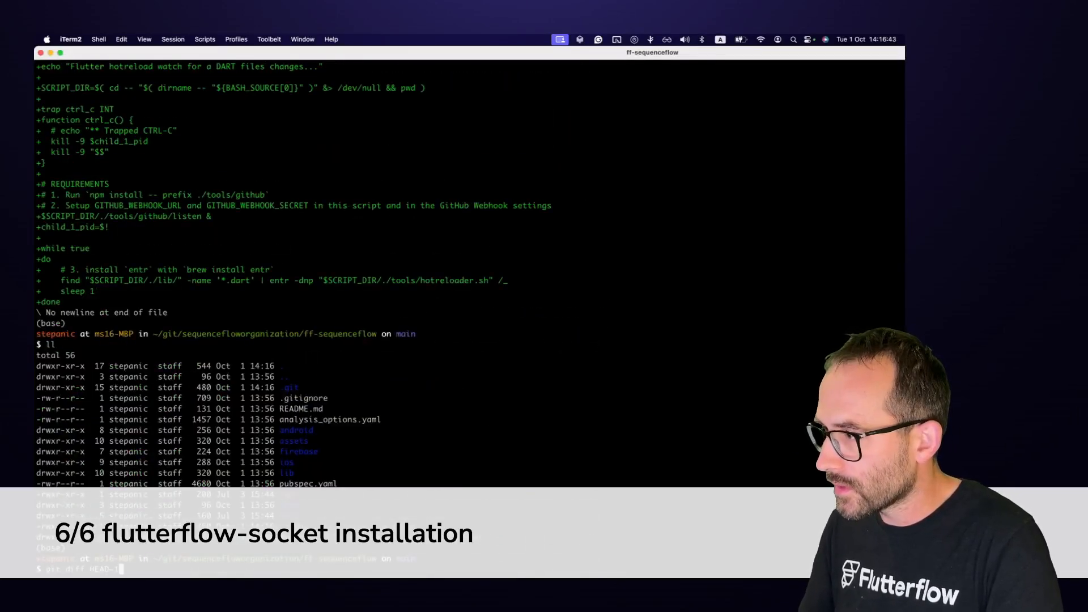
key(Up)
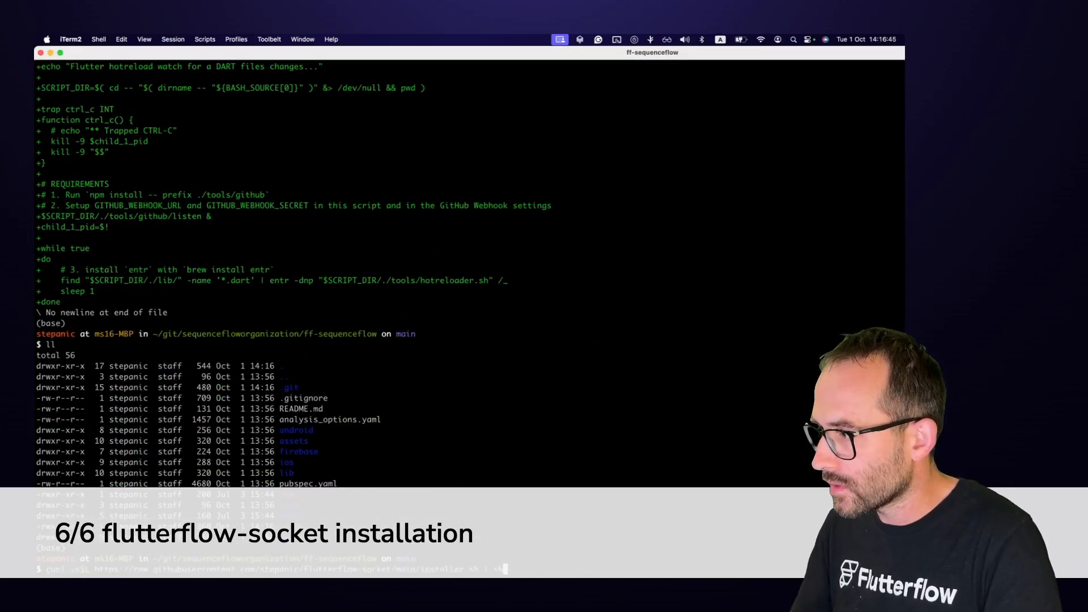
key(Return)
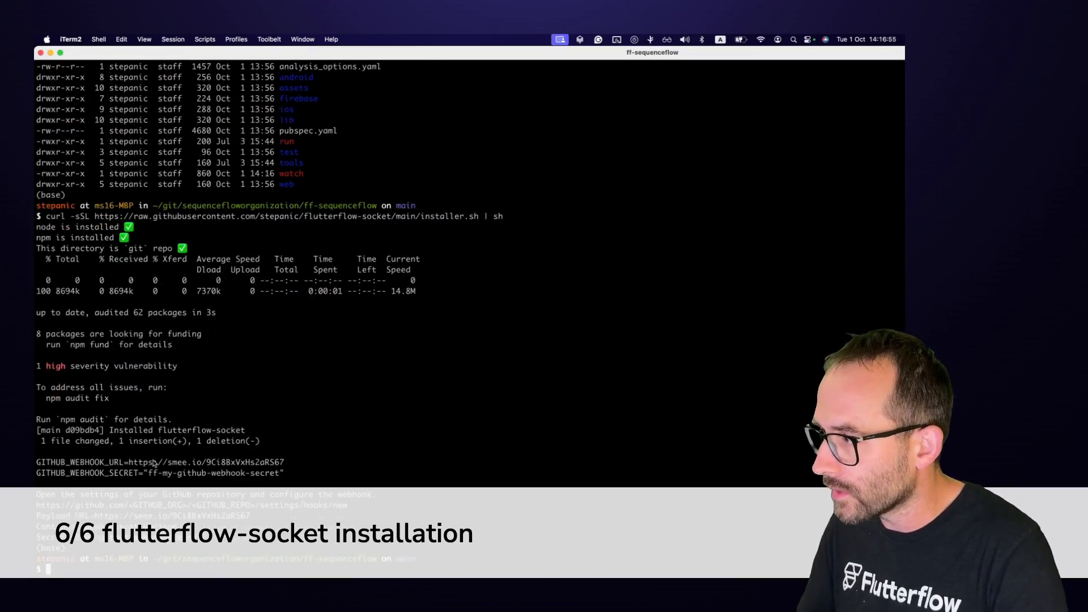
Review the webhook instructions in the installer output and copy the smee.io payload URL.
drag(129, 463, 174, 465)
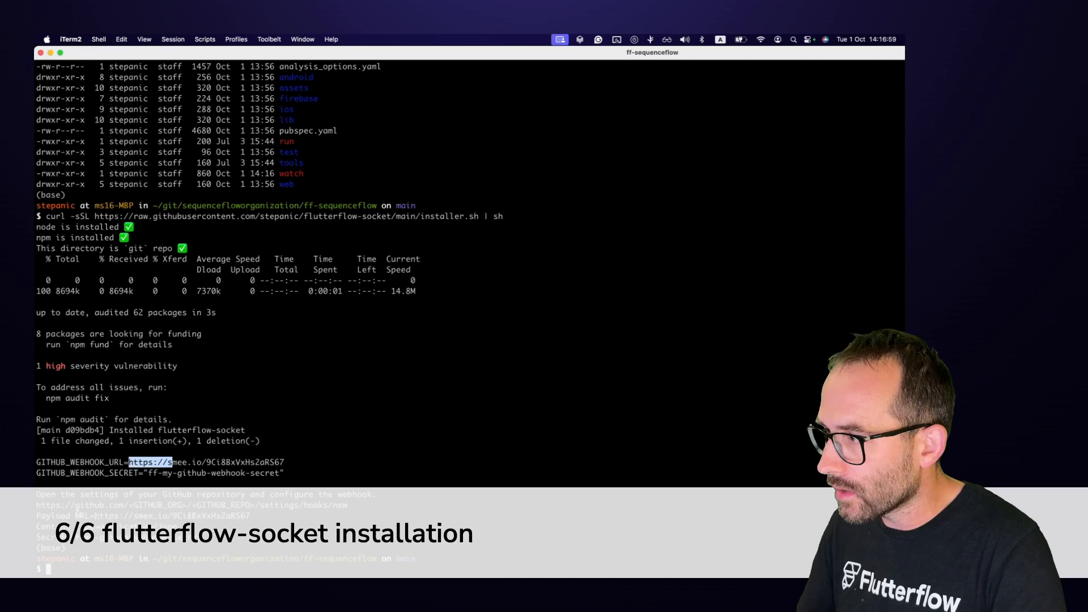
drag(66, 505, 242, 505)
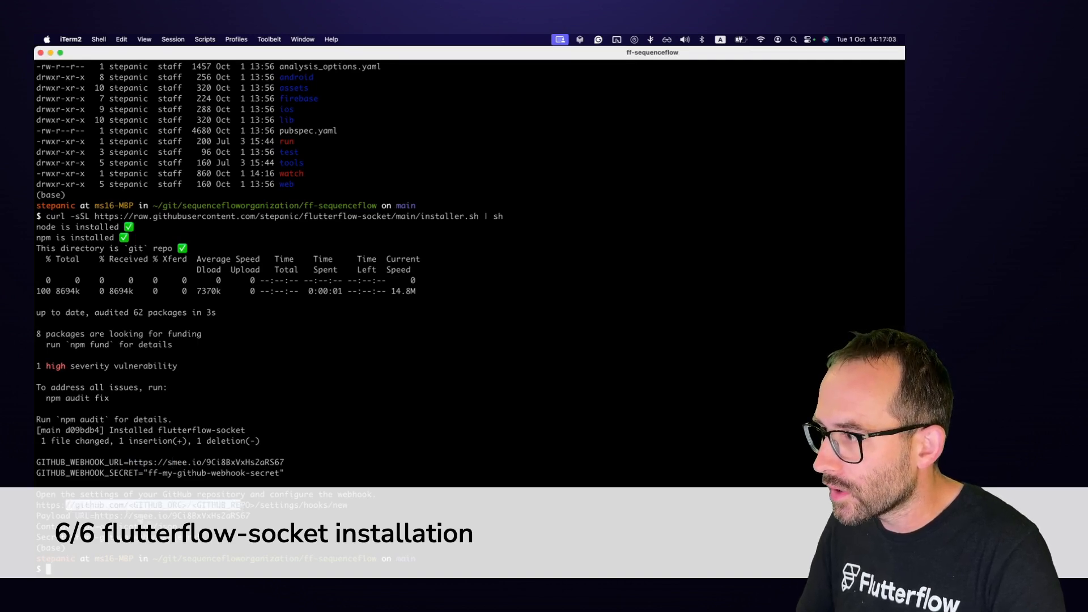
click(97, 516)
drag(96, 516, 247, 519)
key(super+c)
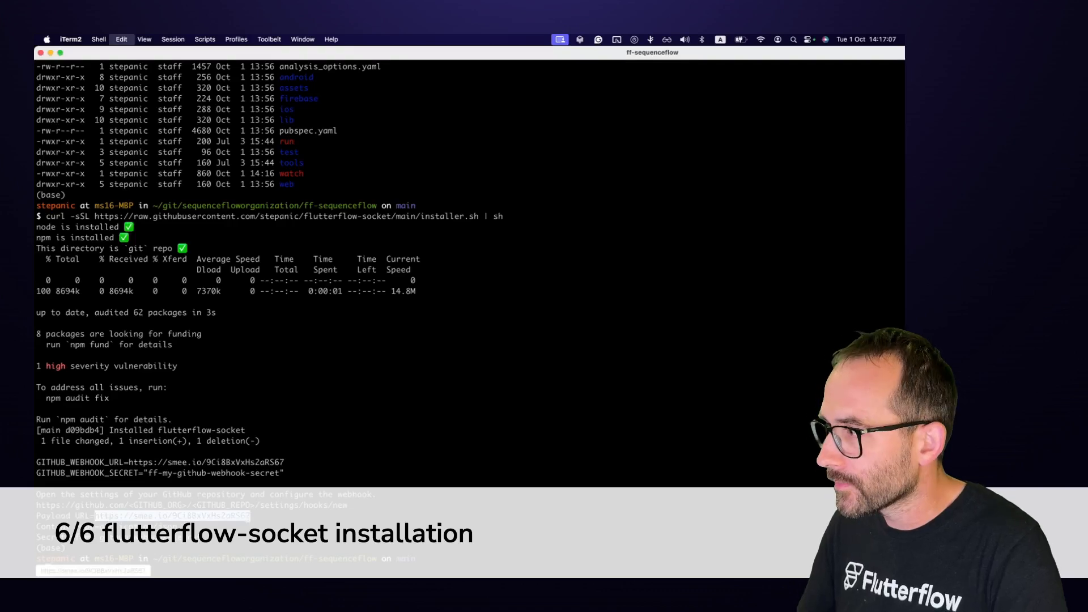
Switch to Brave and open the form for adding a webhook in the ff-sequenceflow repository's settings on GitHub.
key(super+Tab)
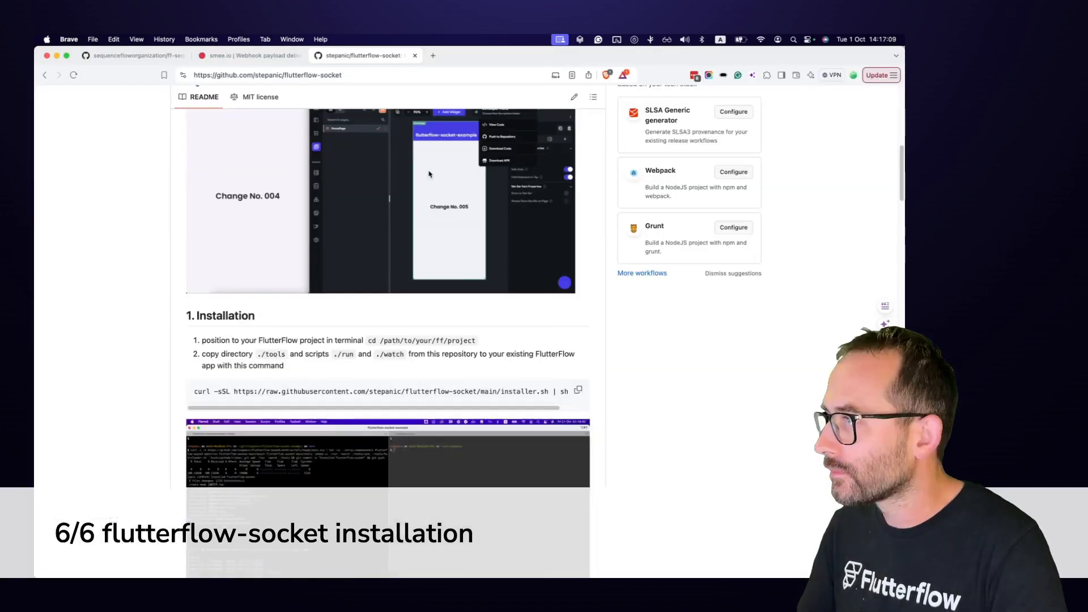
scroll(372, 164, up, 12)
click(114, 55)
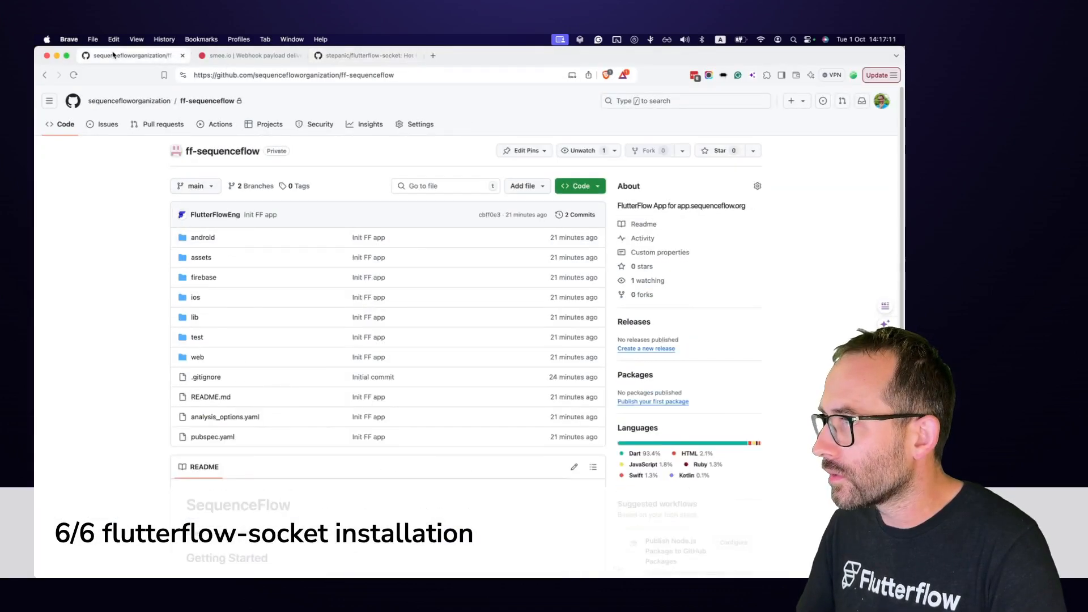
click(426, 125)
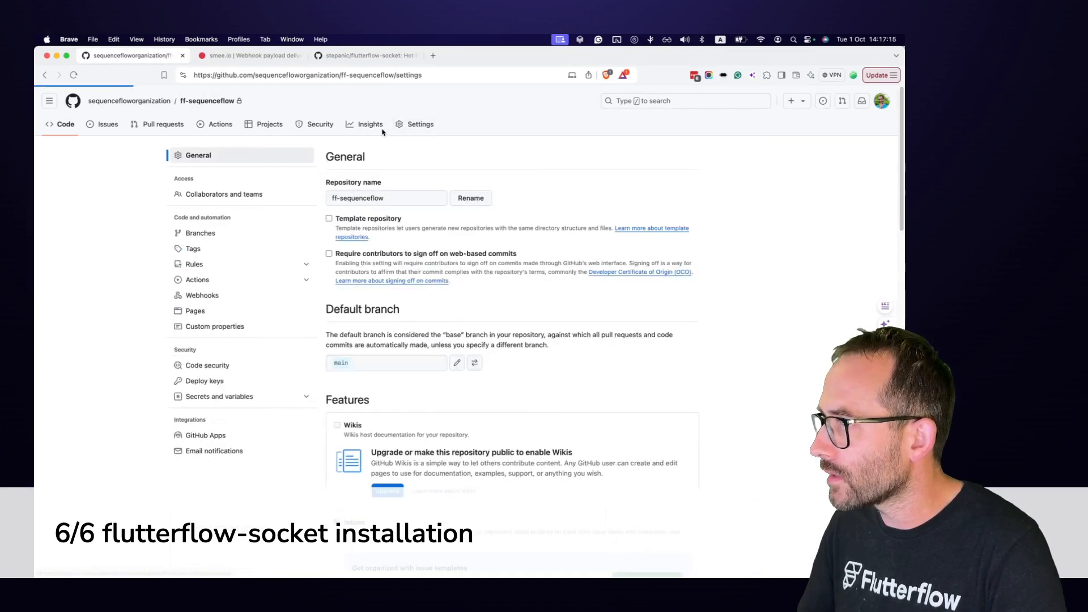
click(208, 295)
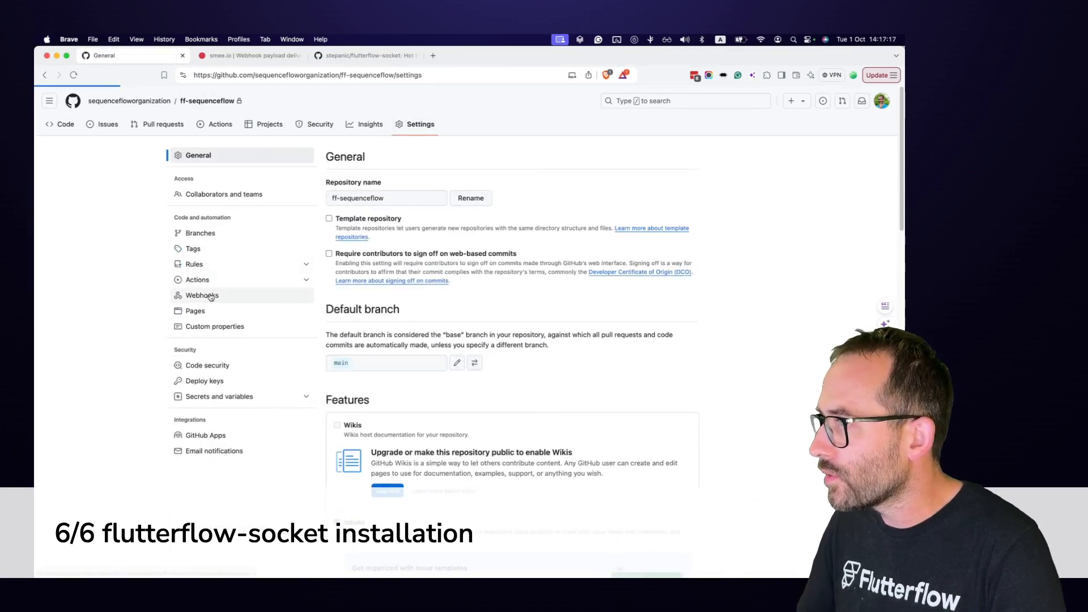
click(685, 153)
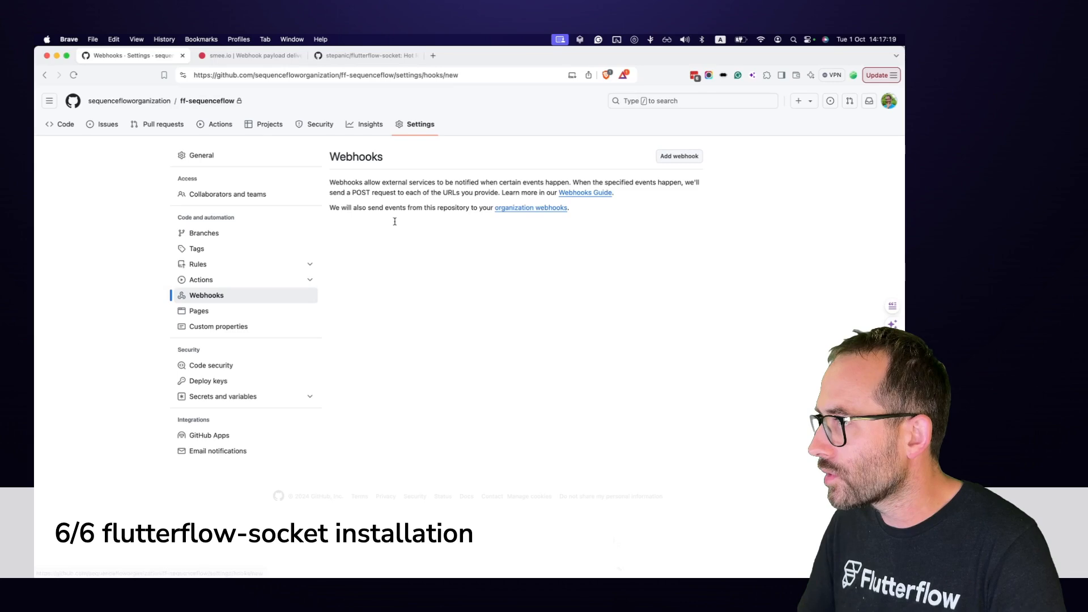
Enter the copied smee.io address as the webhook's payload URL and set the content type to application/json.
click(405, 244)
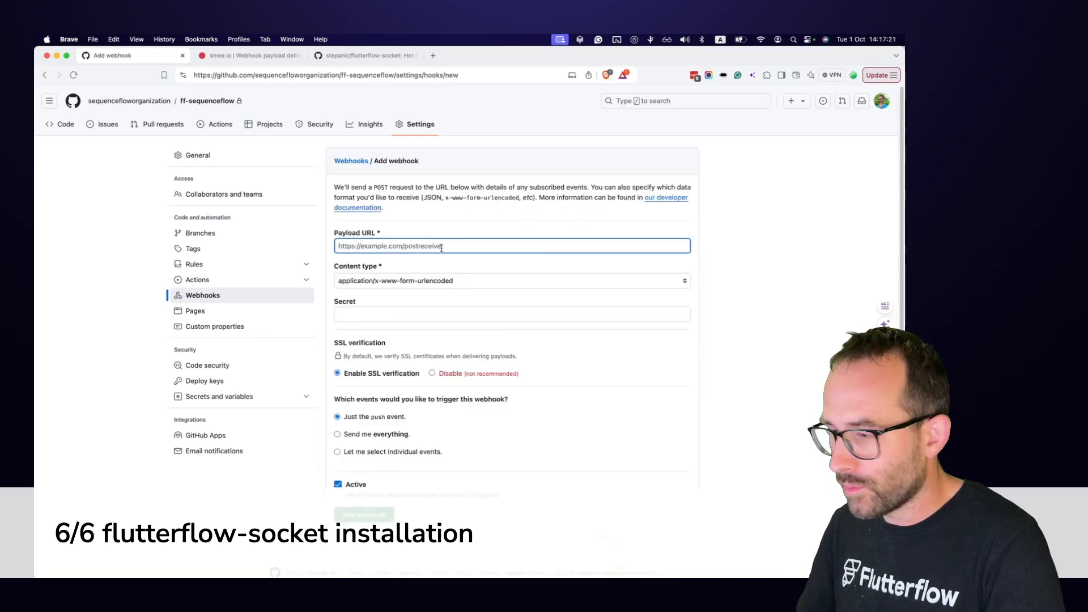
key(super+v)
click(468, 280)
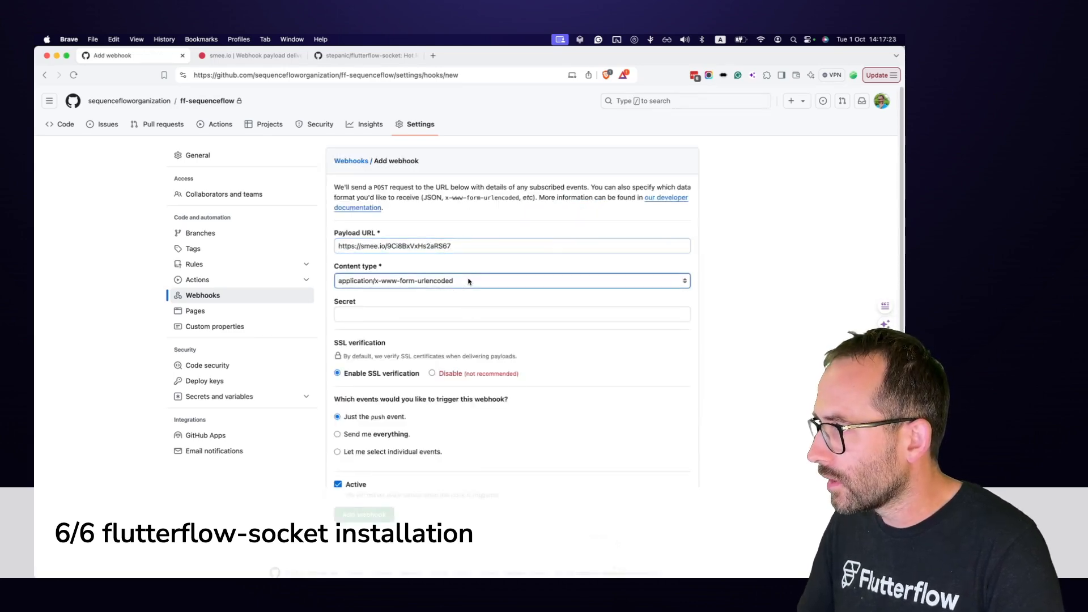
click(454, 268)
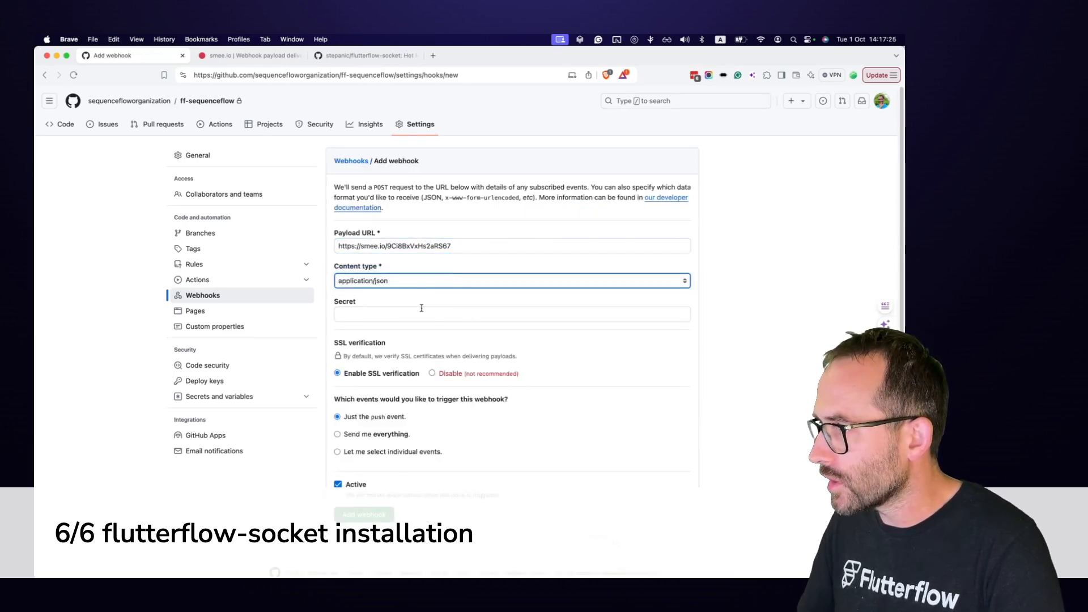
Copy the webhook secret from the installer output in iTerm2 into the Secret field on GitHub and add the webhook.
key(super+Tab)
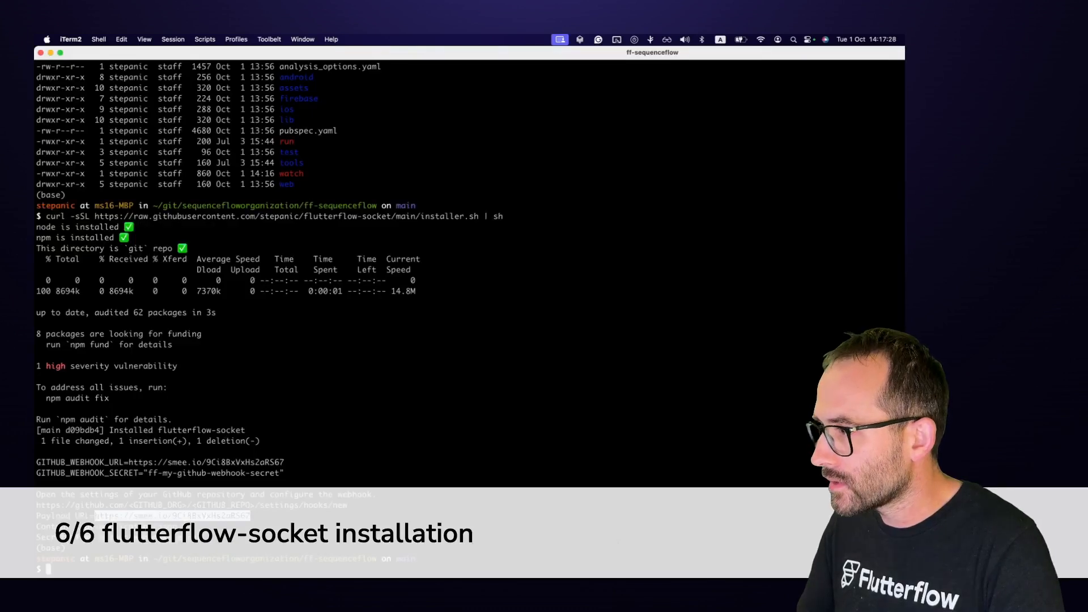
drag(75, 538, 182, 537)
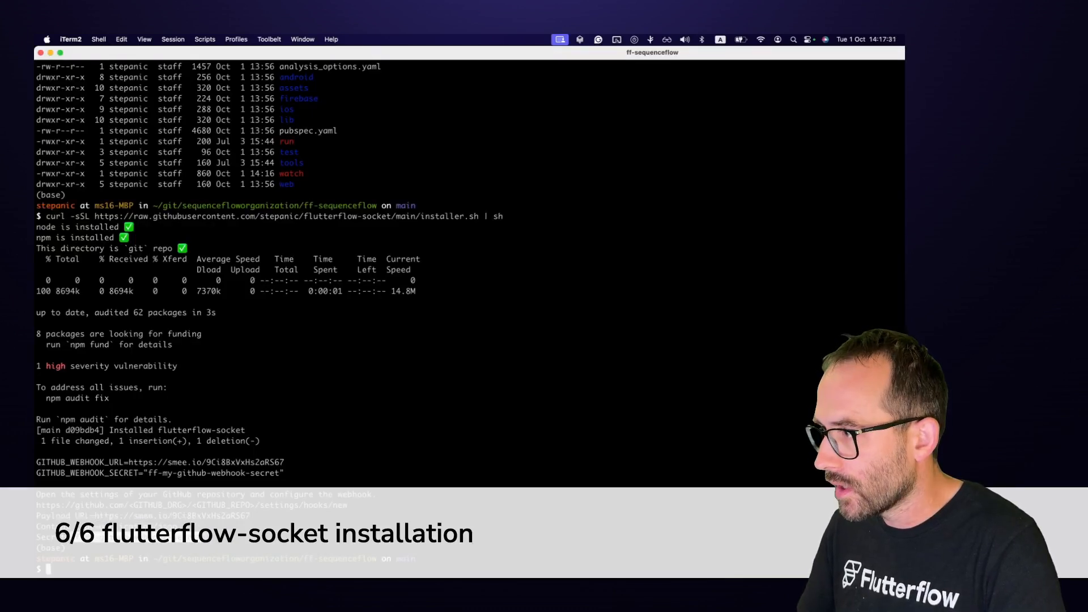
key(super+Tab)
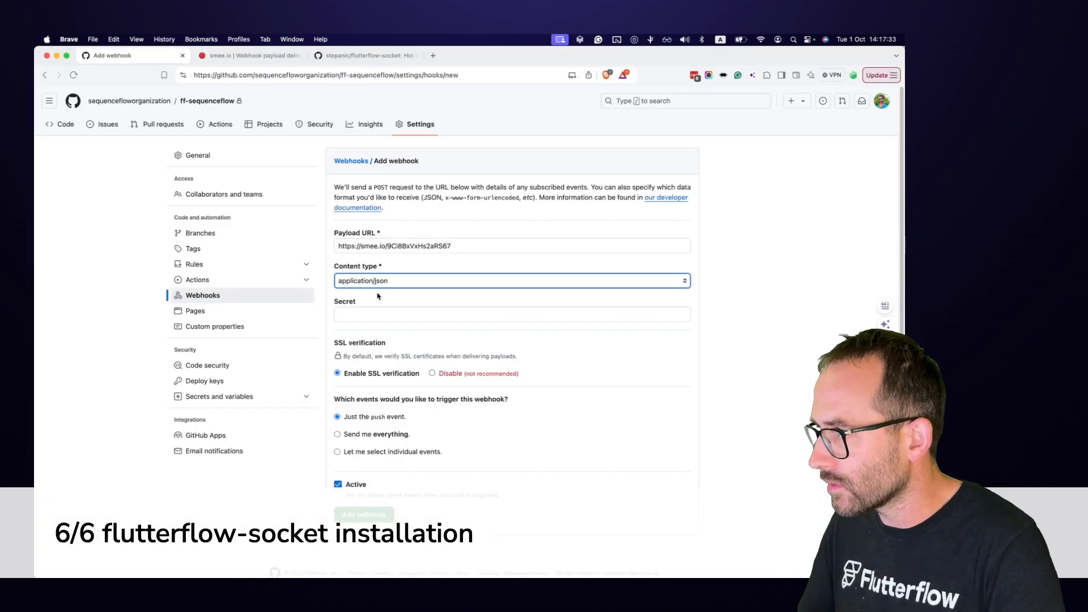
click(374, 313)
key(super+v)
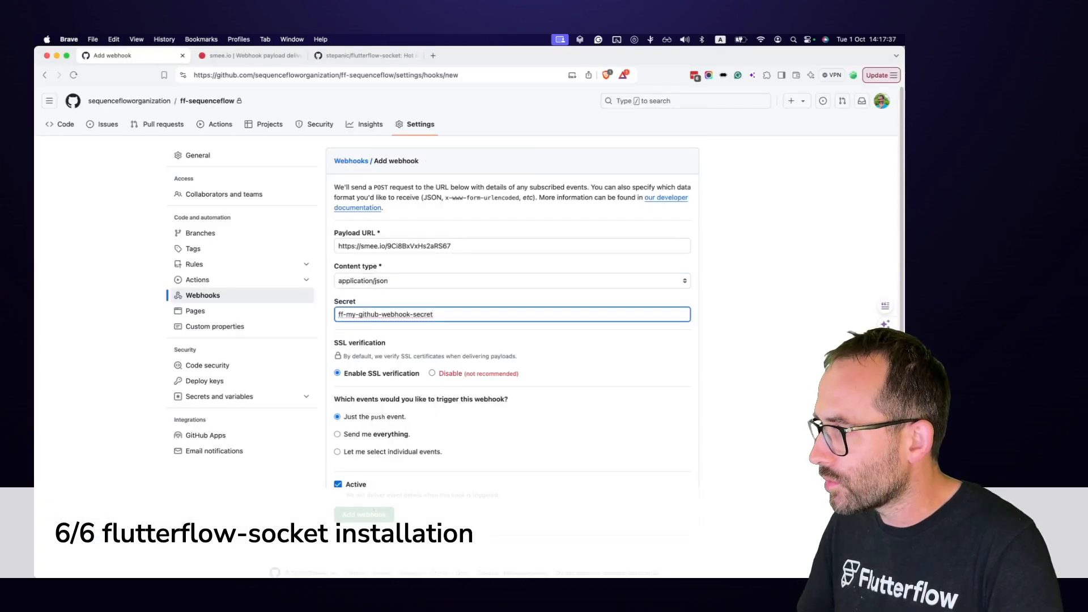
click(374, 511)
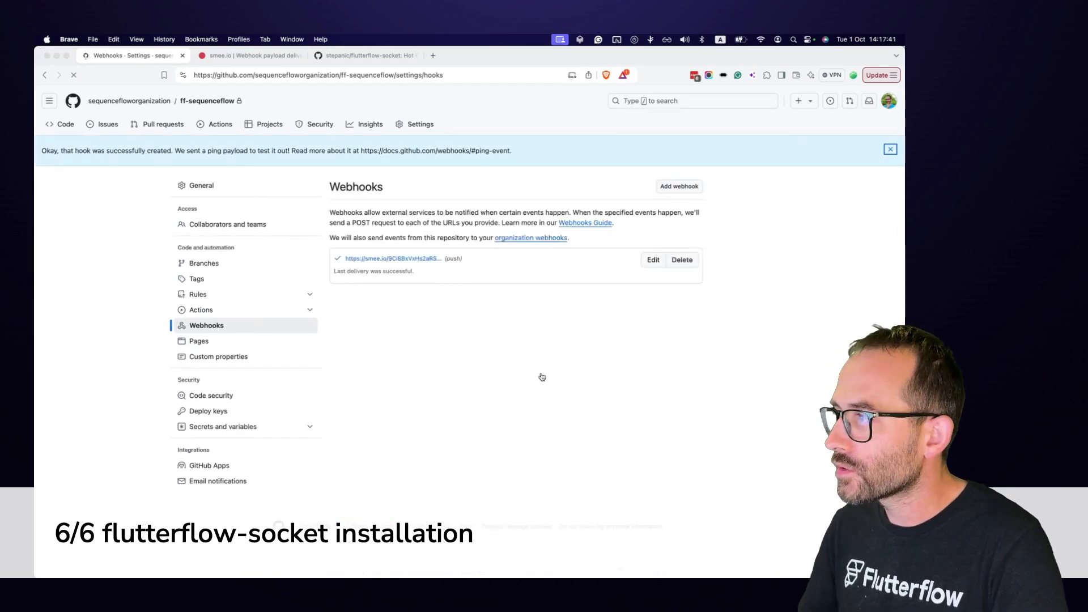
Return to iTerm2 and open the ff-sequenceflow folder in VS Code with "code .", enlarging the editor window.
key(super+Tab)
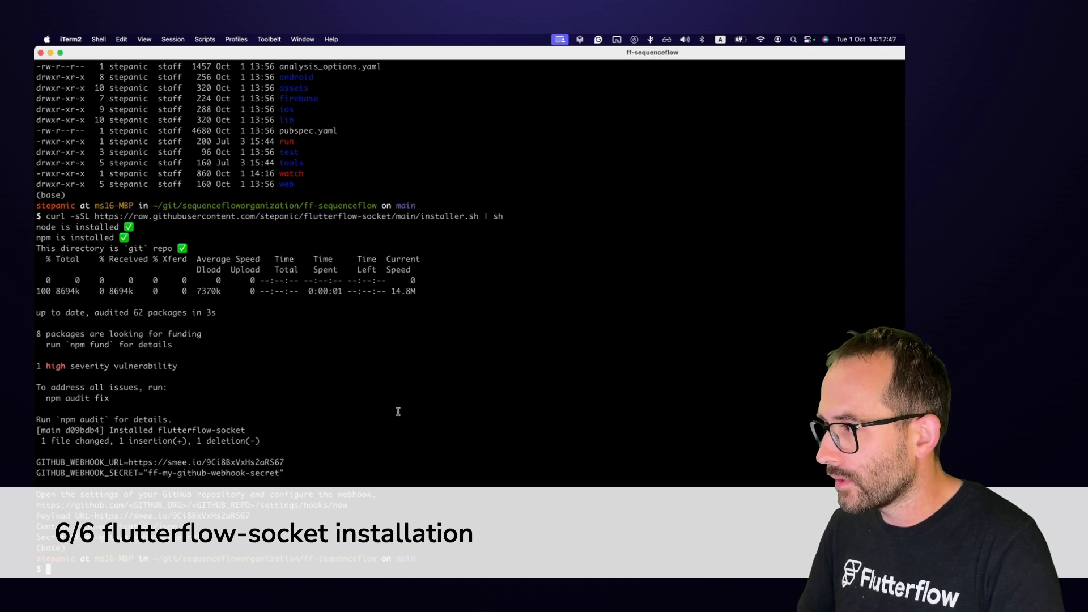
text(code .)
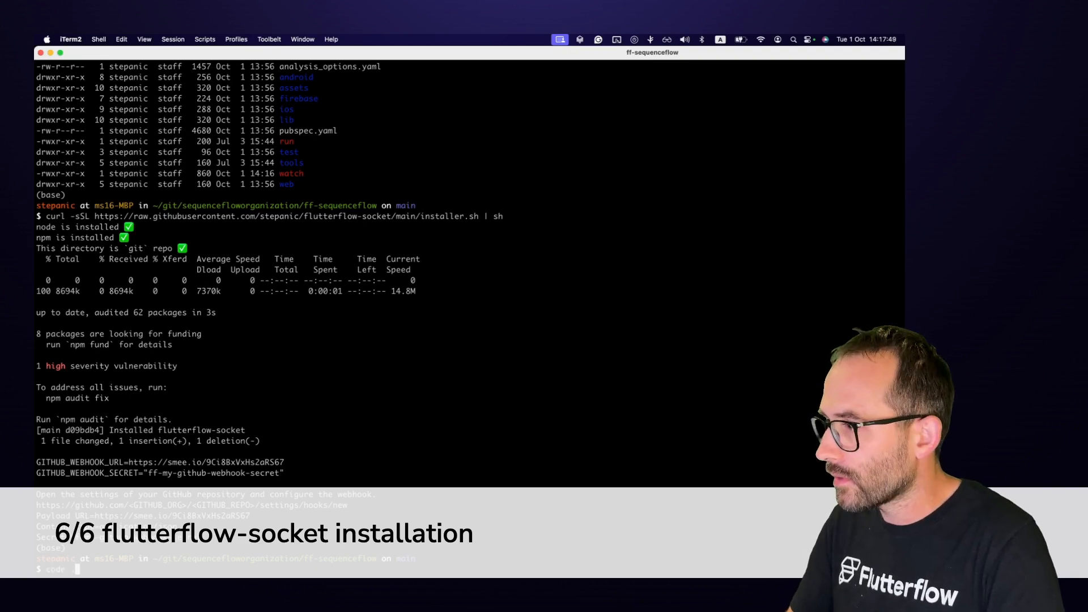
key(Return)
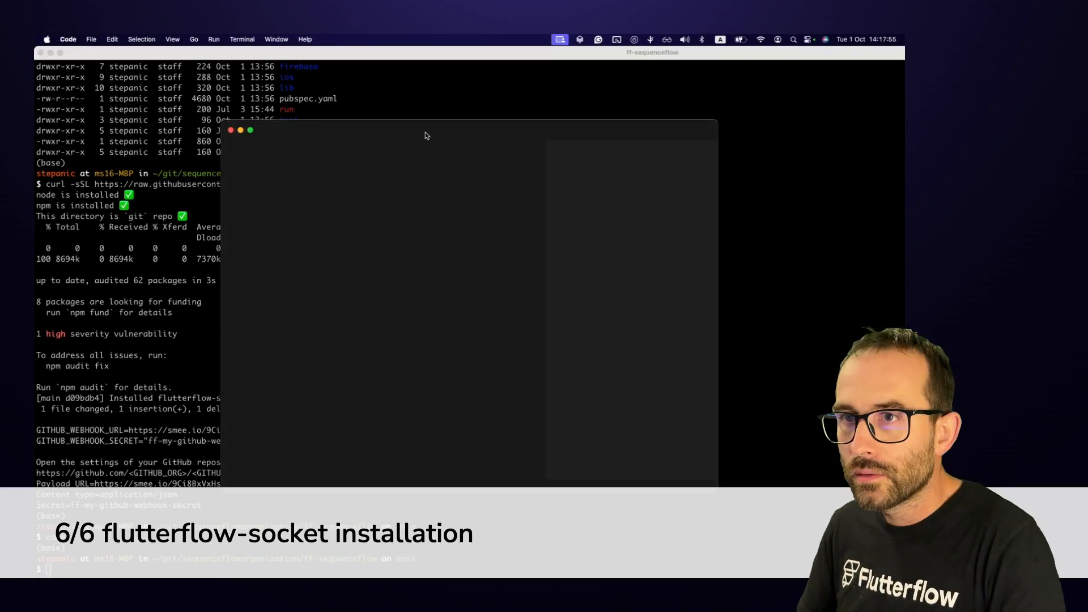
drag(333, 129, 332, 40)
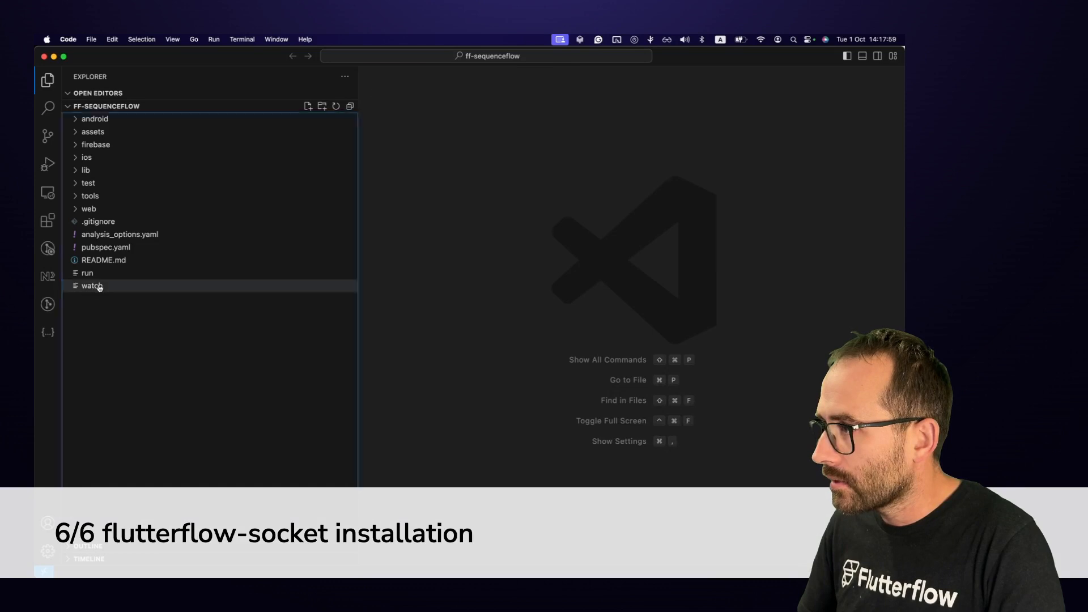
Examine the webhook configuration in the watch script and the flutter run command with its --pid-file option in the run script.
click(102, 288)
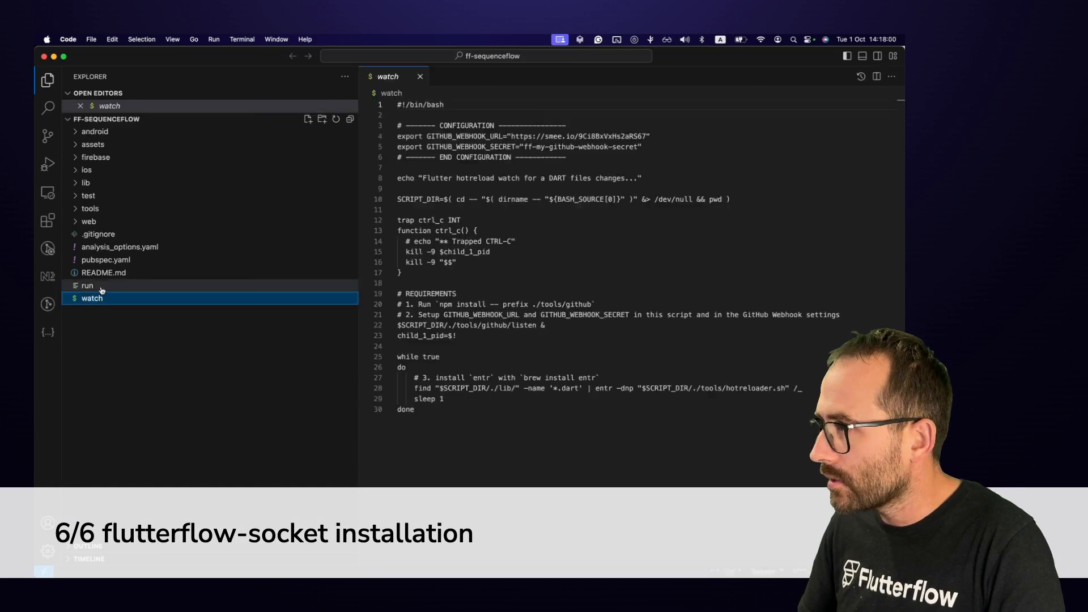
click(512, 136)
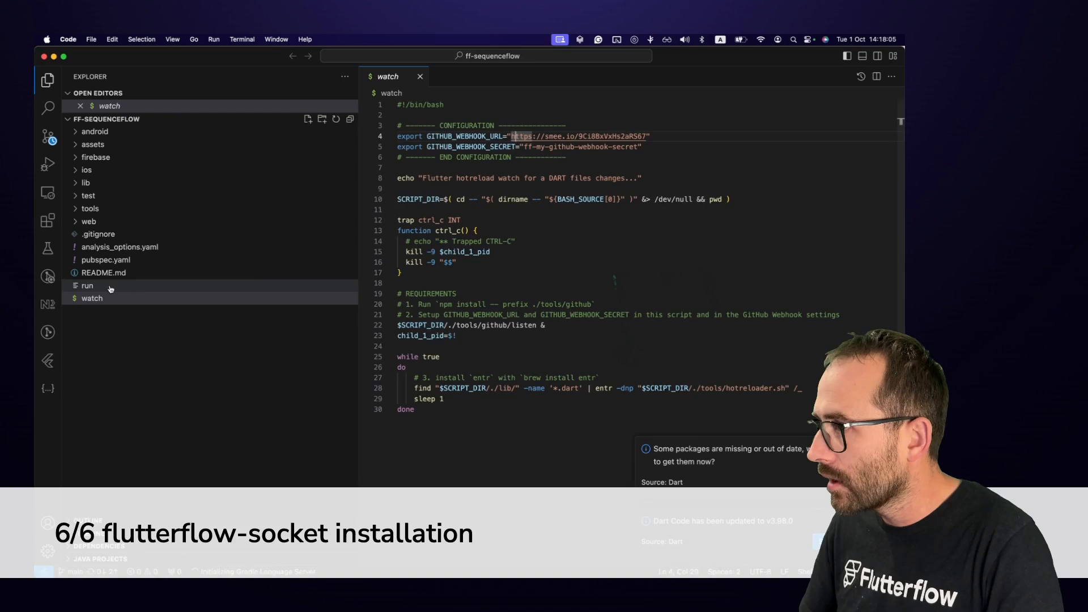
click(187, 289)
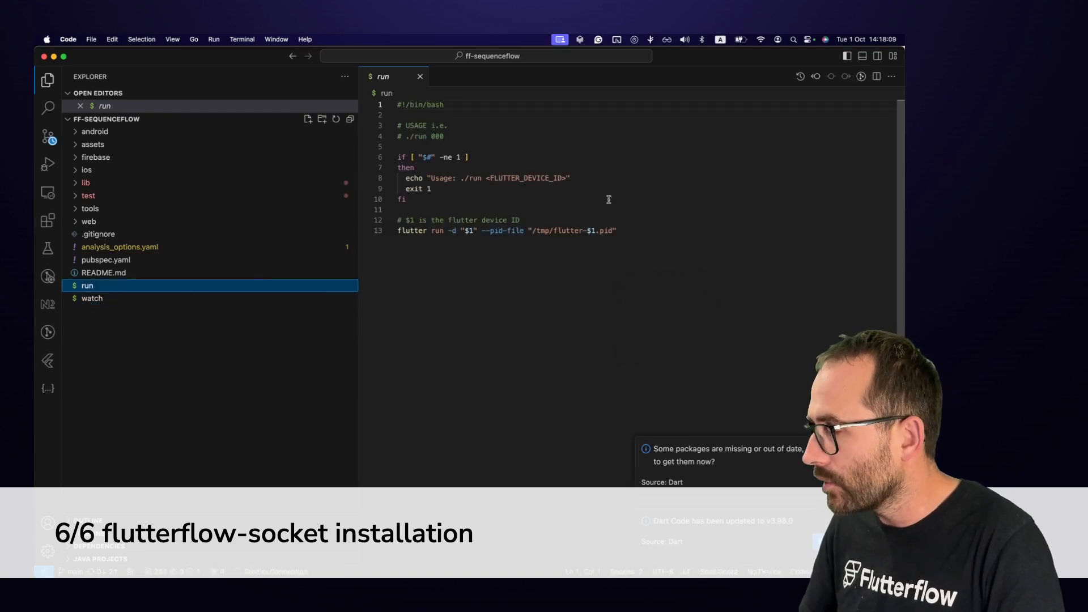
click(404, 230)
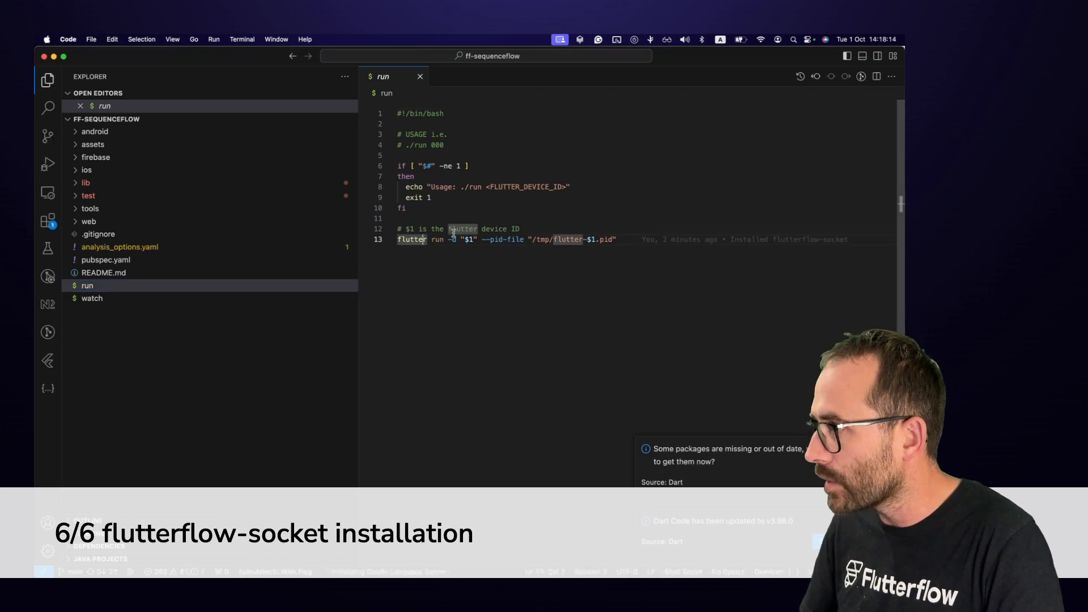
click(511, 238)
click(481, 240)
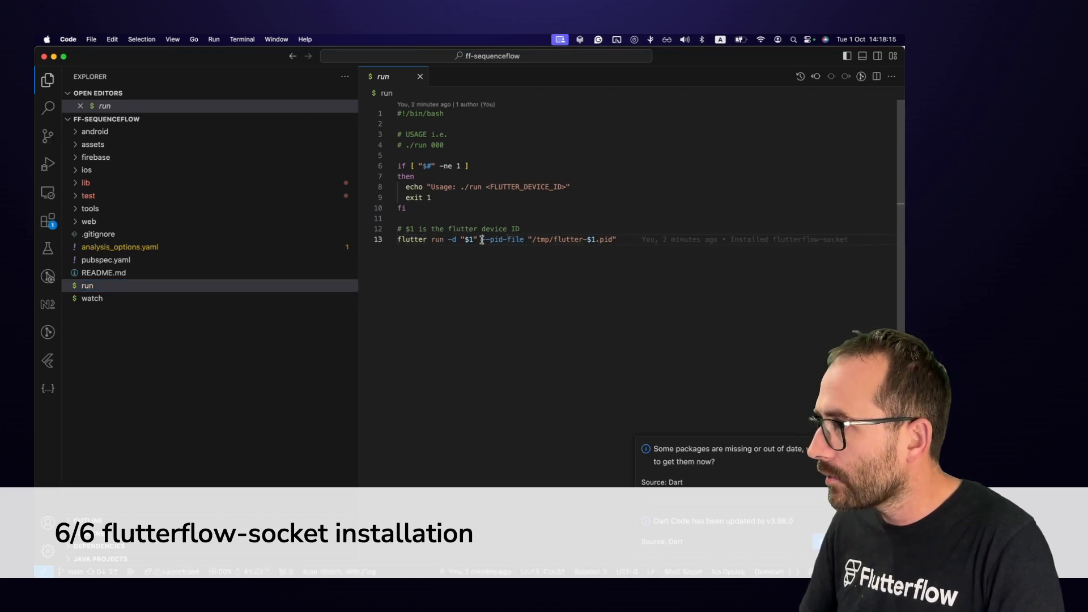
shift+click(618, 239)
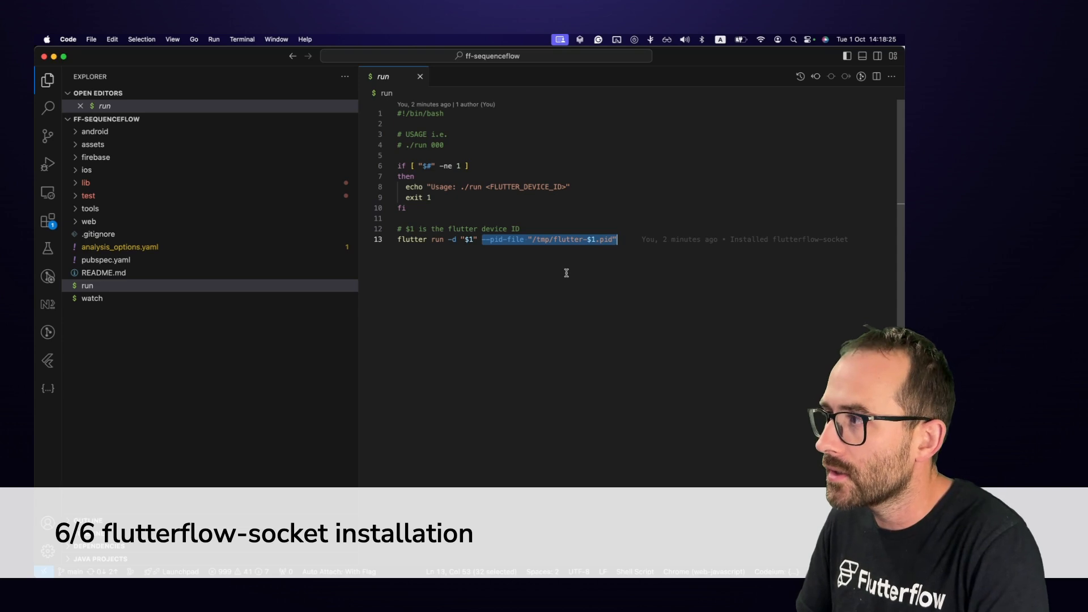
Examine hotreloader.sh and sync in the tools folder, and read through the listen script in its github subfolder.
click(119, 213)
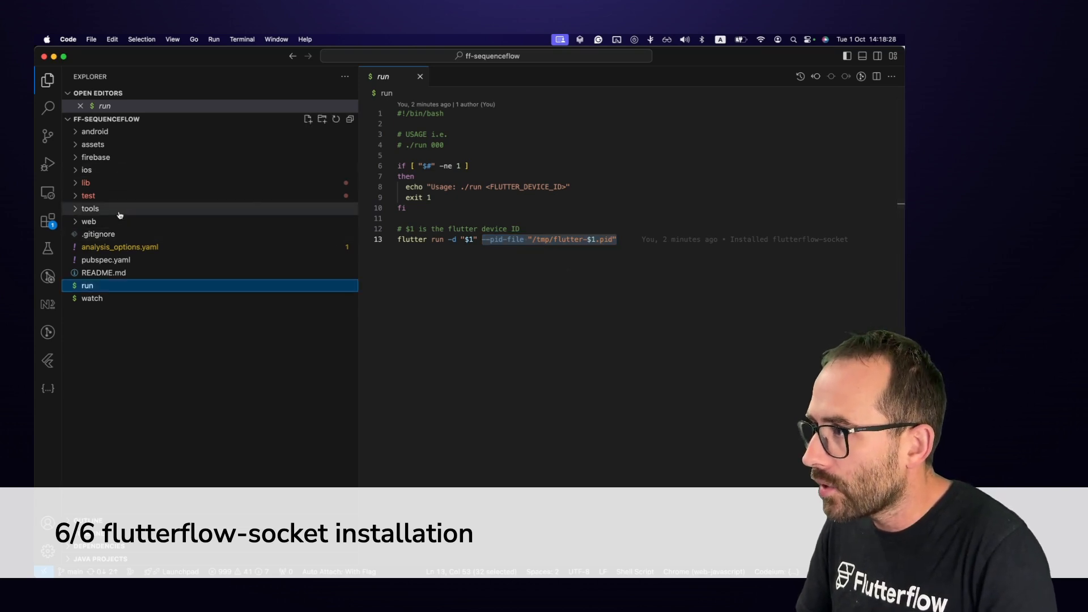
click(119, 211)
click(125, 234)
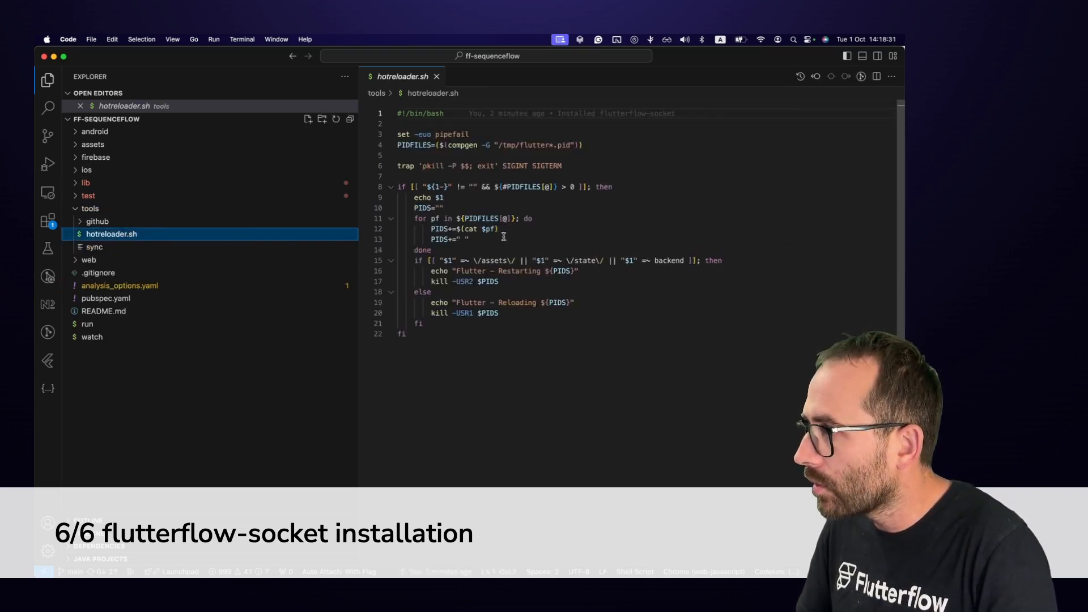
click(117, 247)
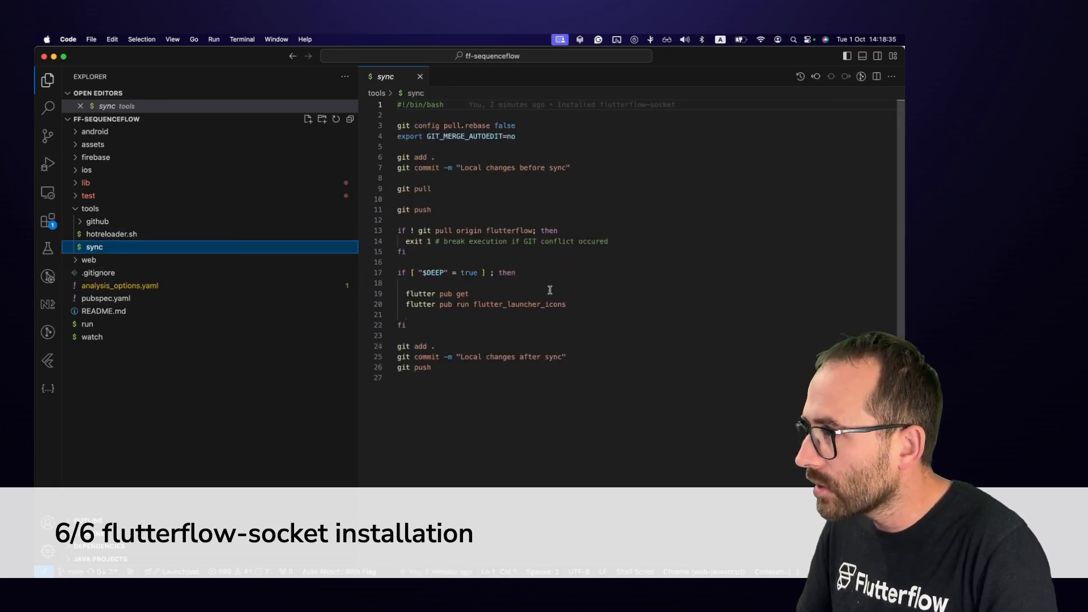
click(140, 227)
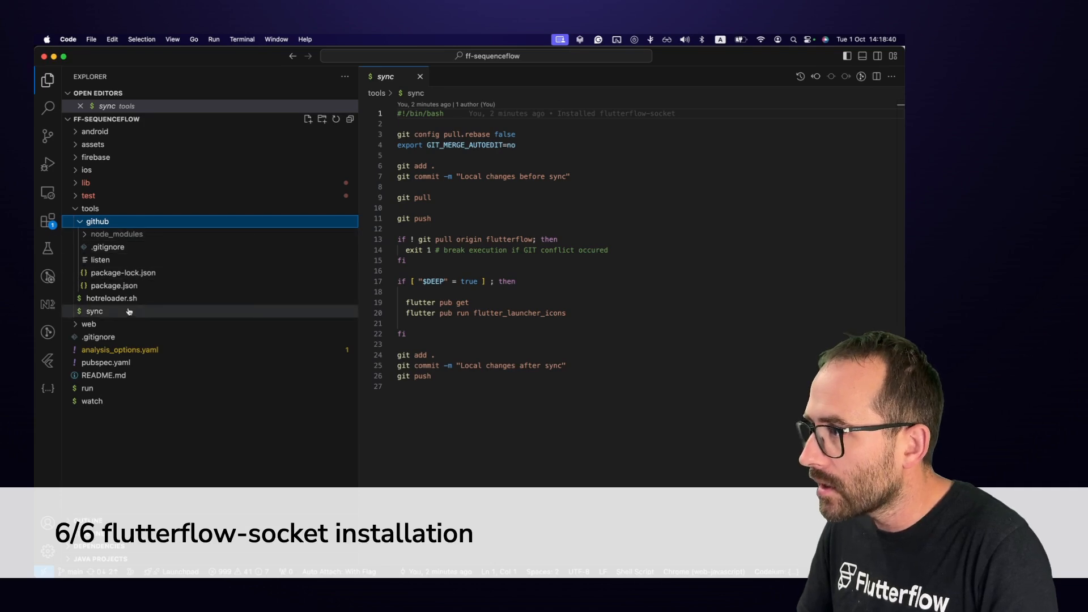
click(108, 259)
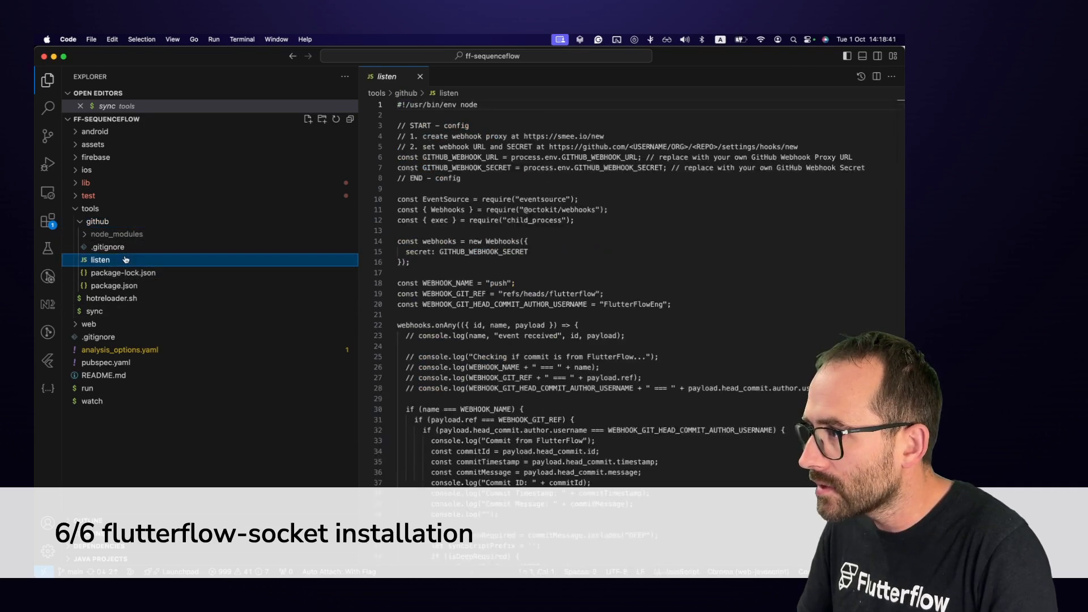
scroll(574, 357, down, 20)
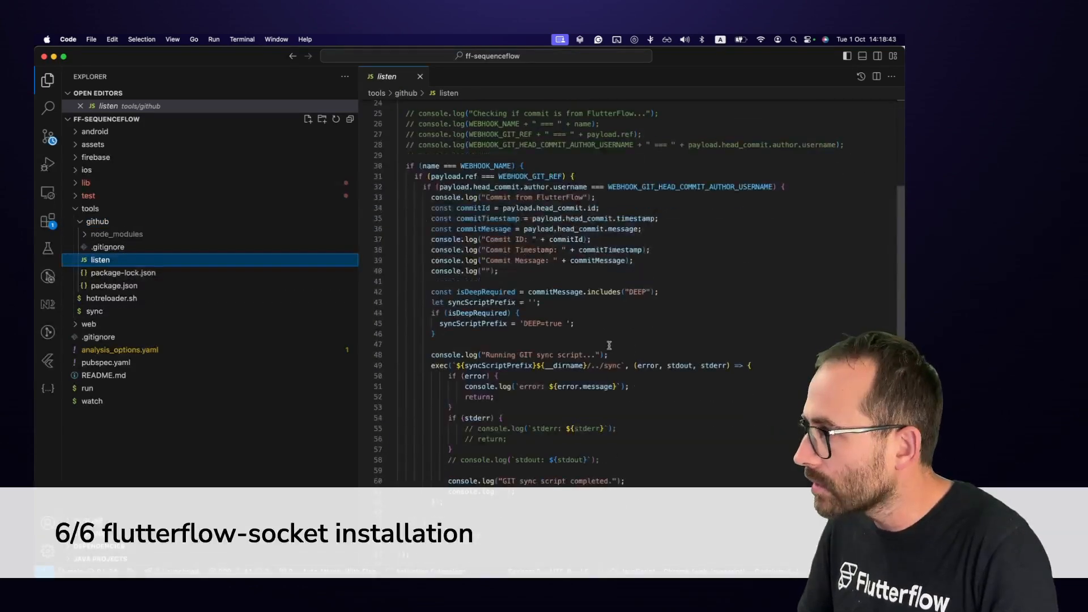
scroll(604, 346, up, 20)
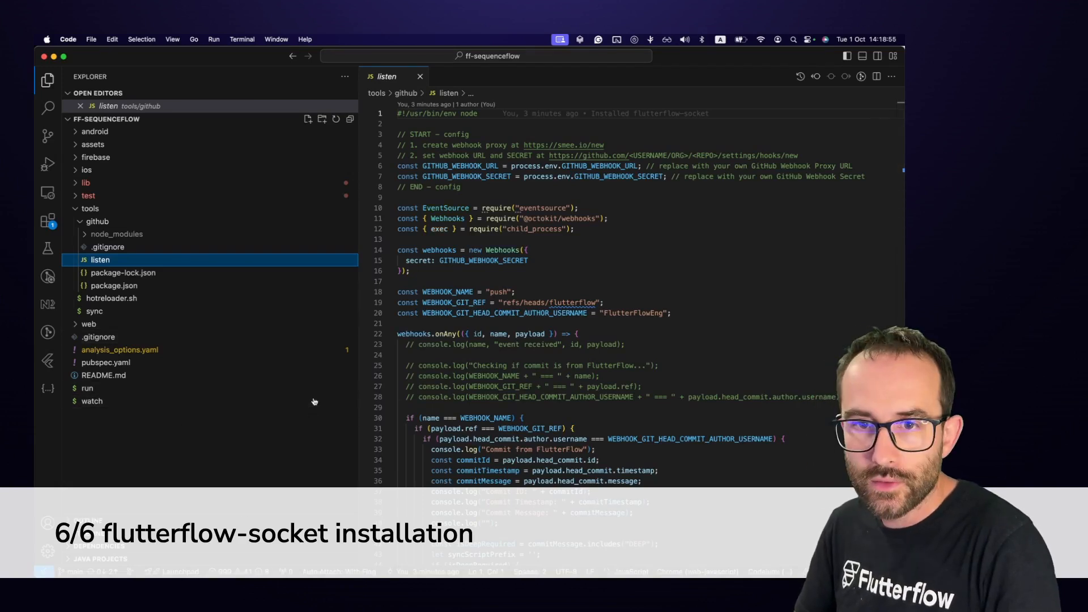
Switch to iTerm2 and launch the app in Chrome with "./run chrome".
key(super+Tab)
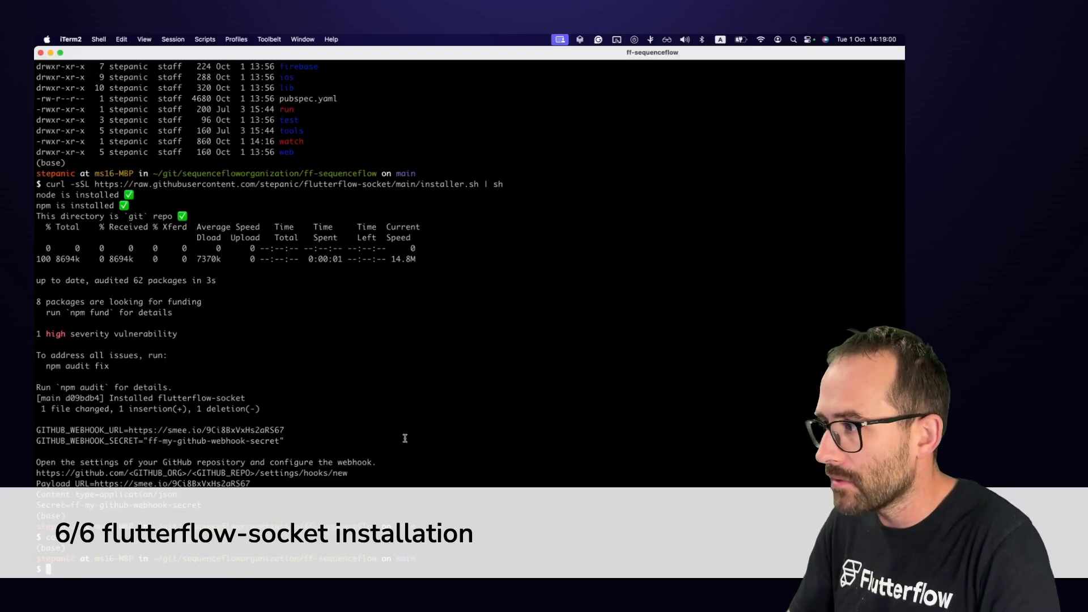
text(./ru)
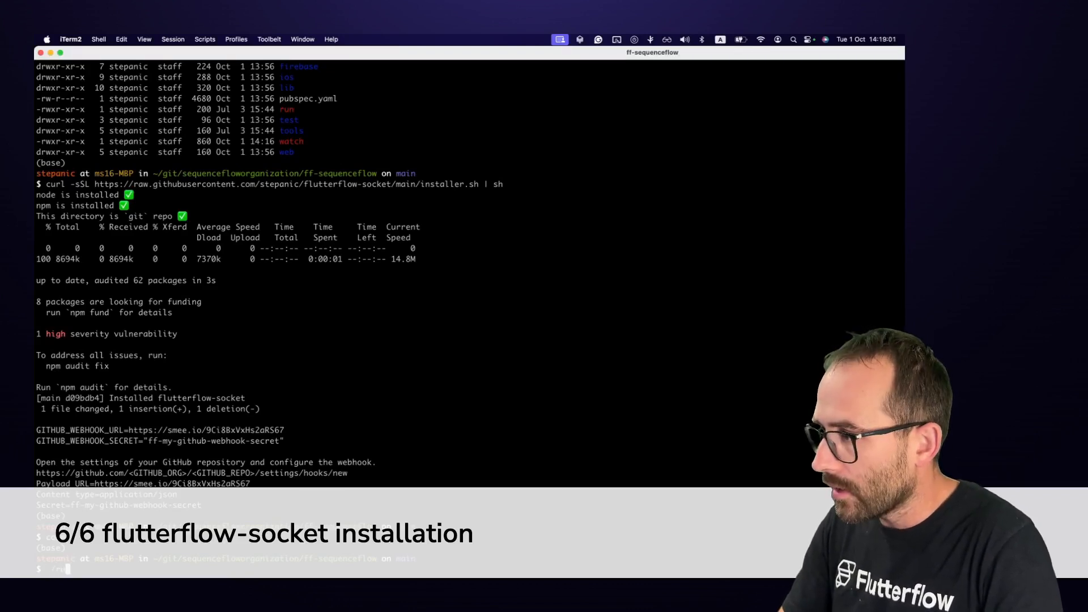
text(n chrome)
key(Return)
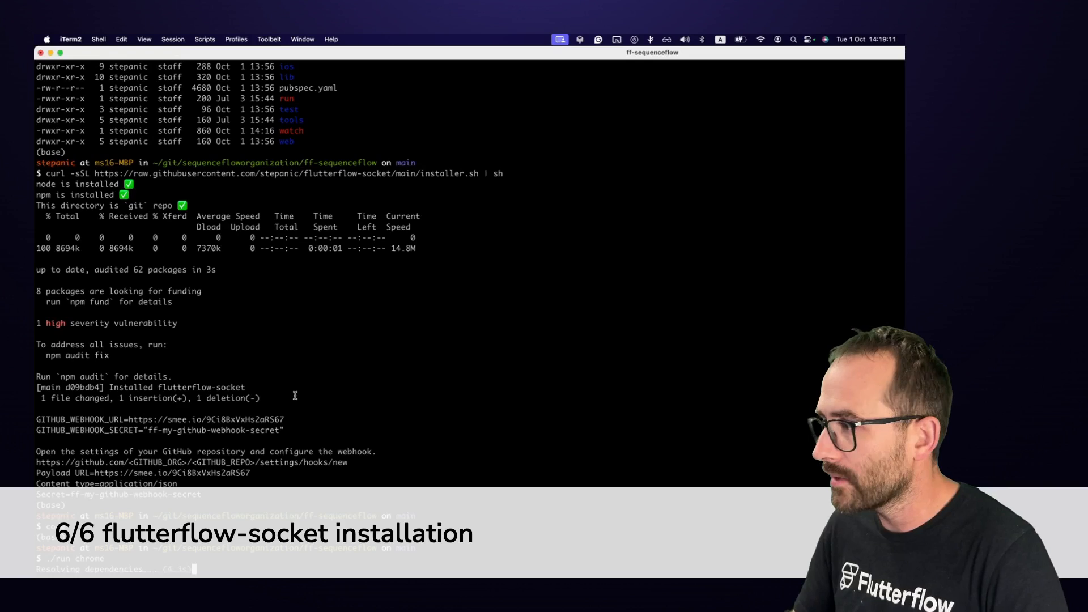
Split the terminal into two side-by-side panes and make the new pane wider than the one running the app.
key(super+d)
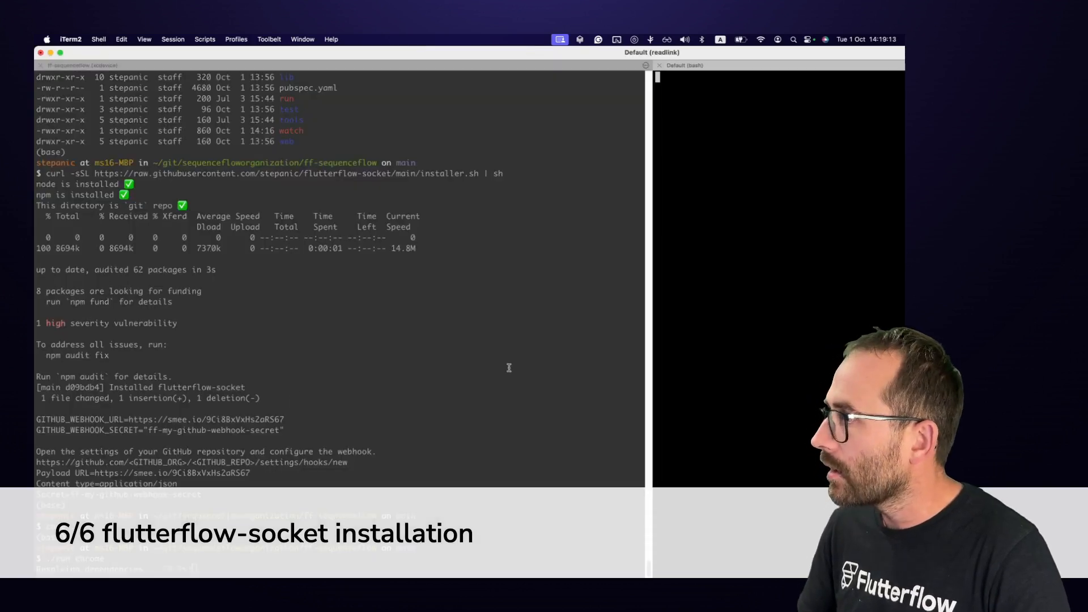
drag(652, 251, 371, 274)
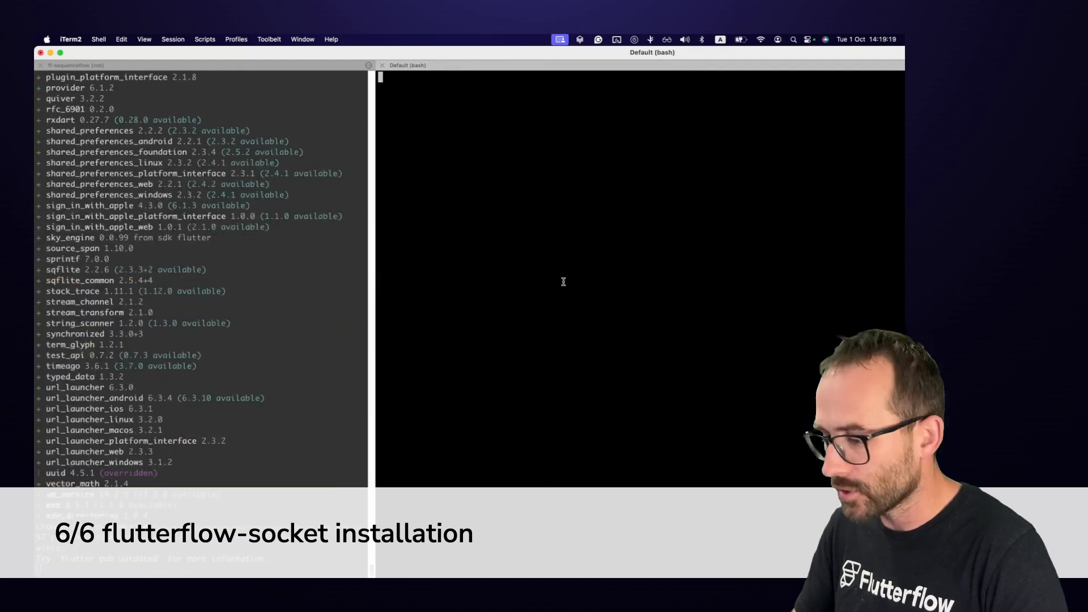
key(alt+super+f)
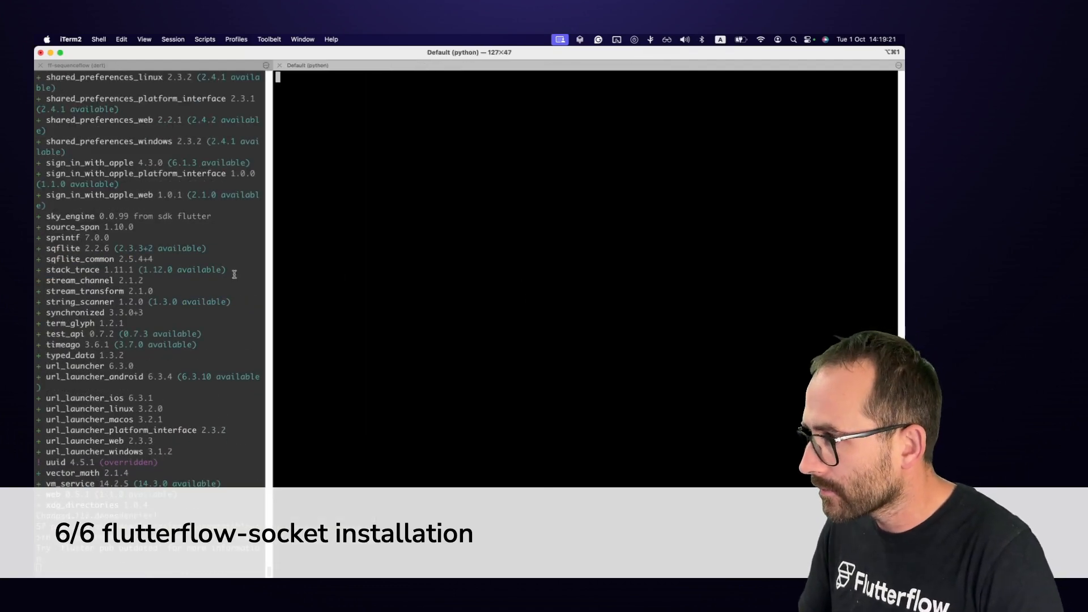
drag(274, 275, 388, 282)
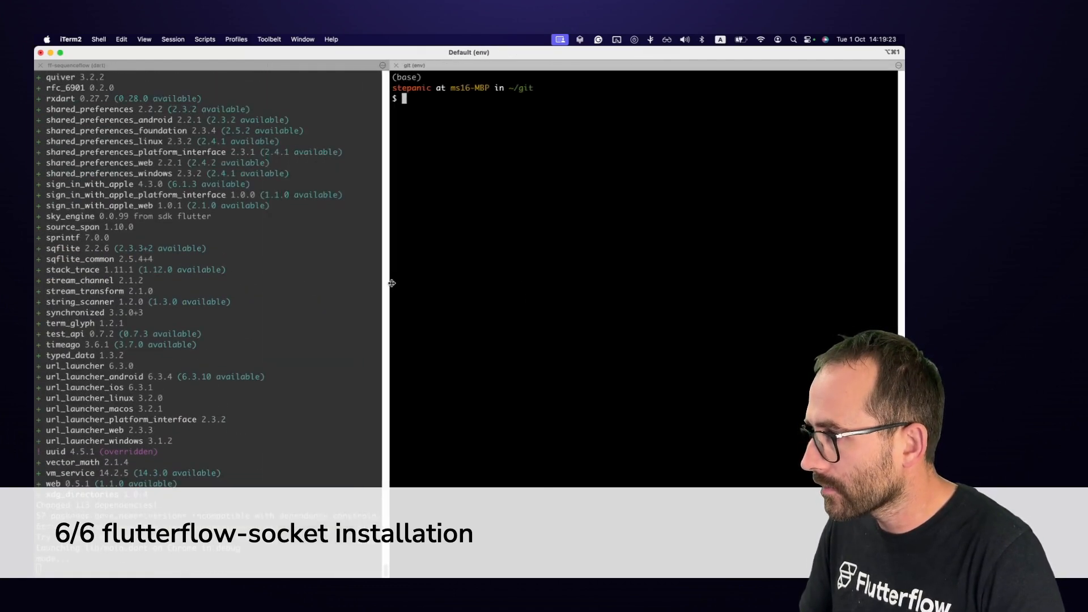
Change the new pane's directory to sequencefloworganization/ff-sequenceflow/.
text(cd )
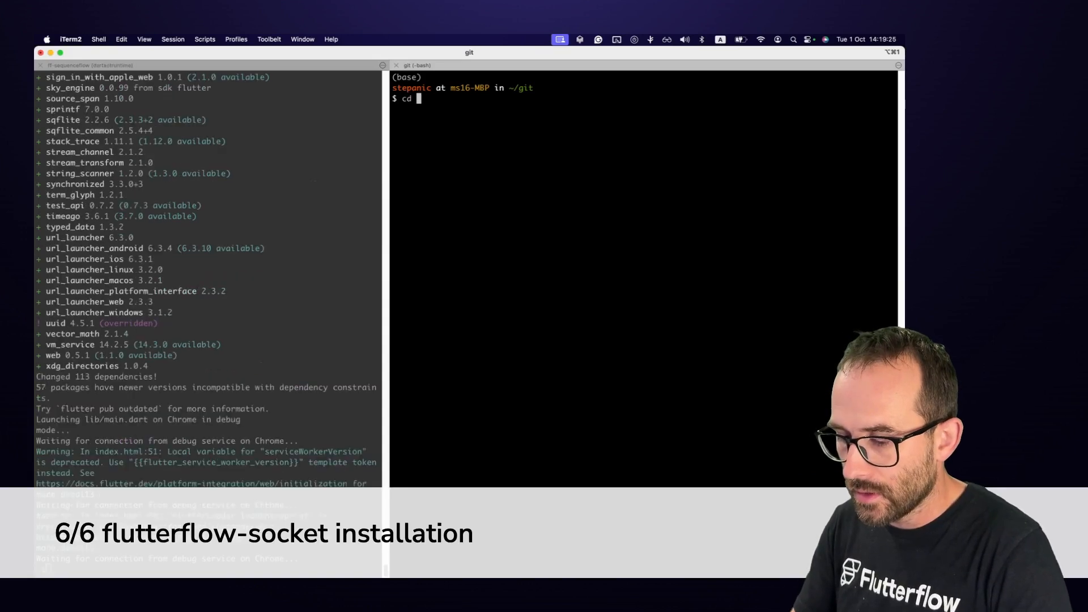
text(seq)
key(Tab)
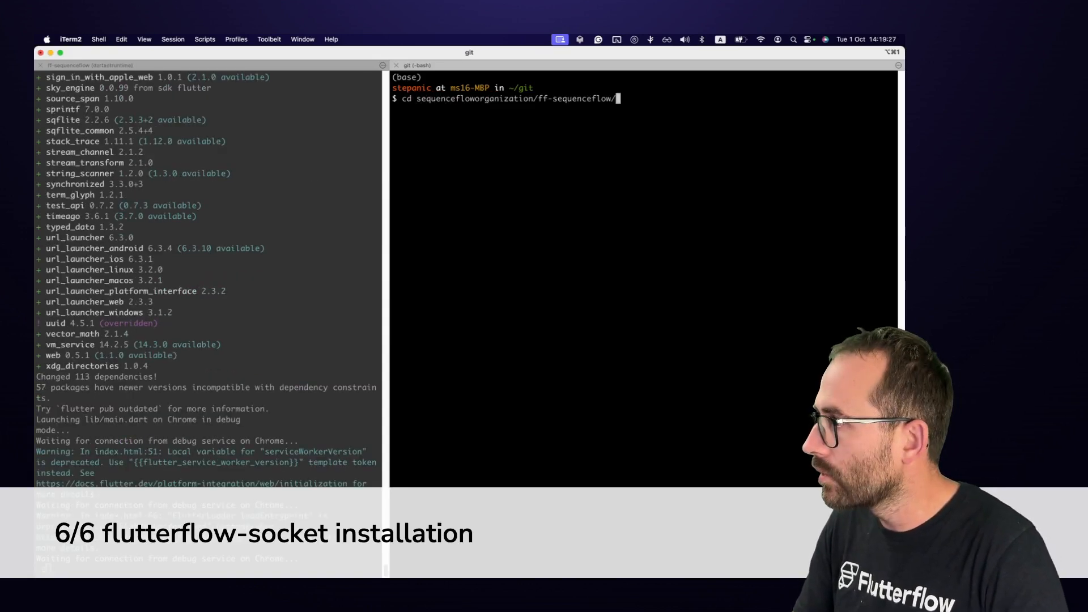
key(Return)
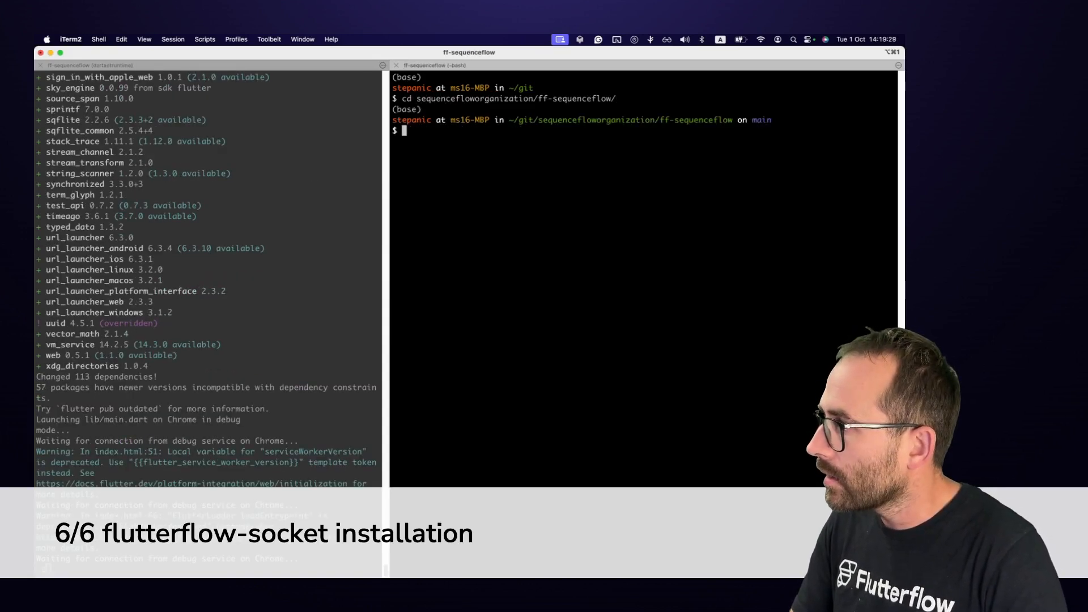
List the project files with "ll", check the repository with "git st", and publish the local commits with "git push".
text(ll)
key(Return)
text(git st)
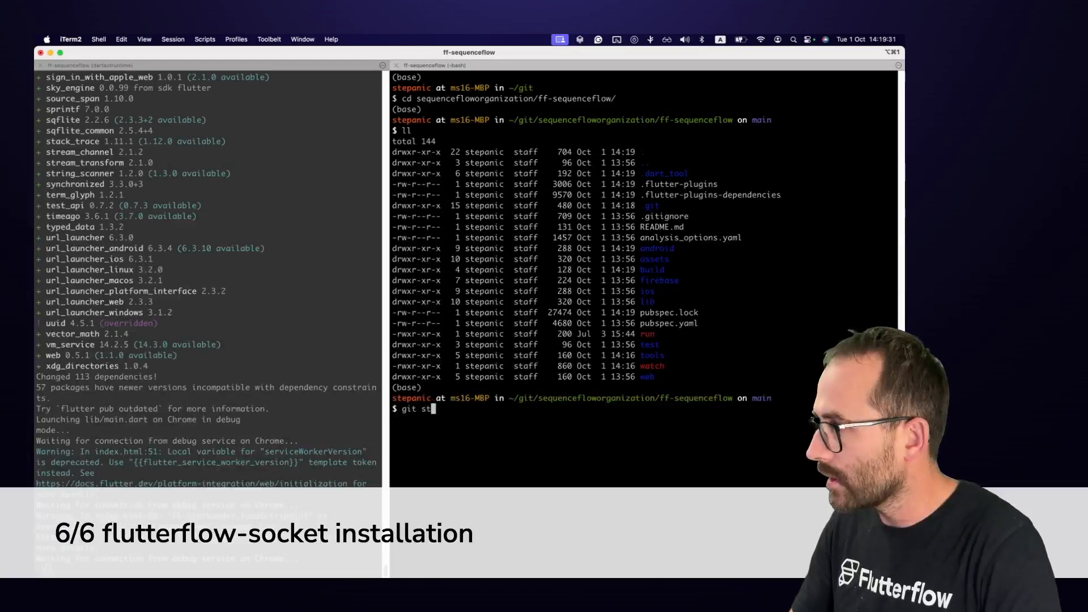
key(Return)
text(git push)
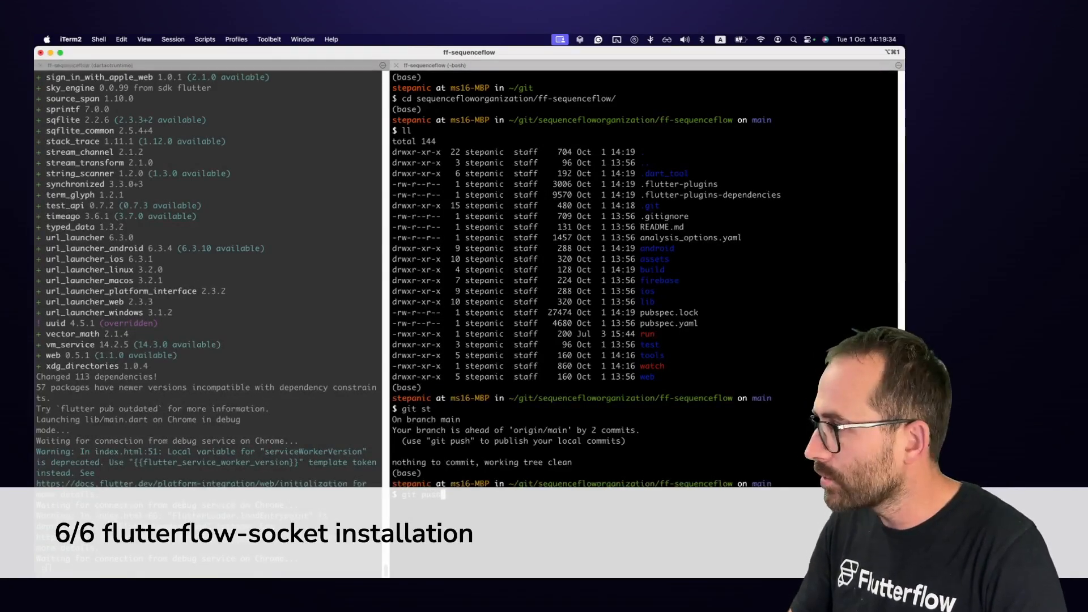
key(Return)
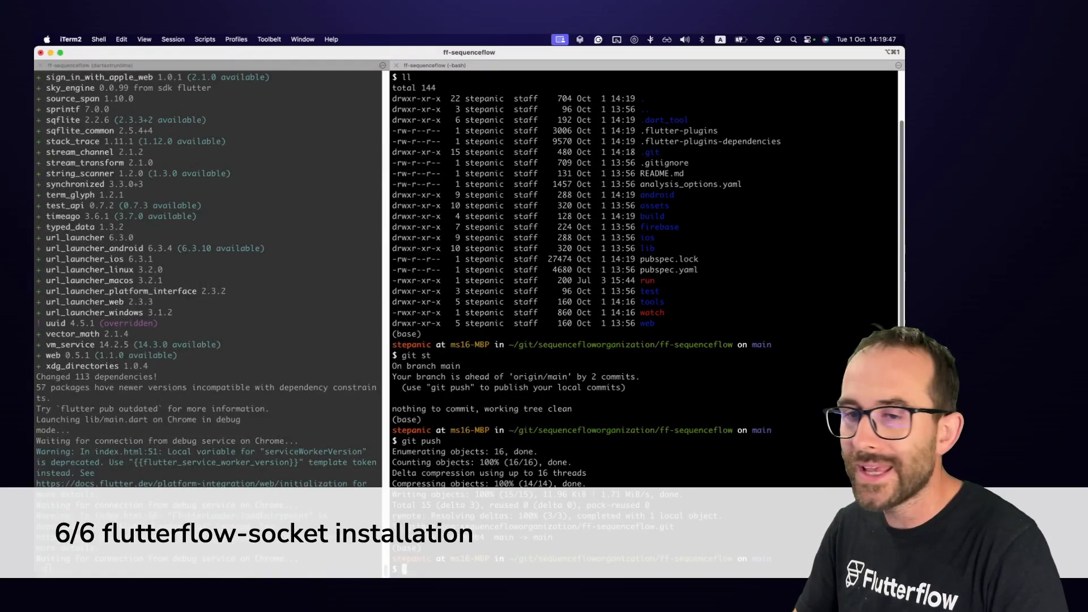
Switch to FlutterFlow and change the LoginPage title text to "SequenceFlow - auth 001".
key(super+Tab)
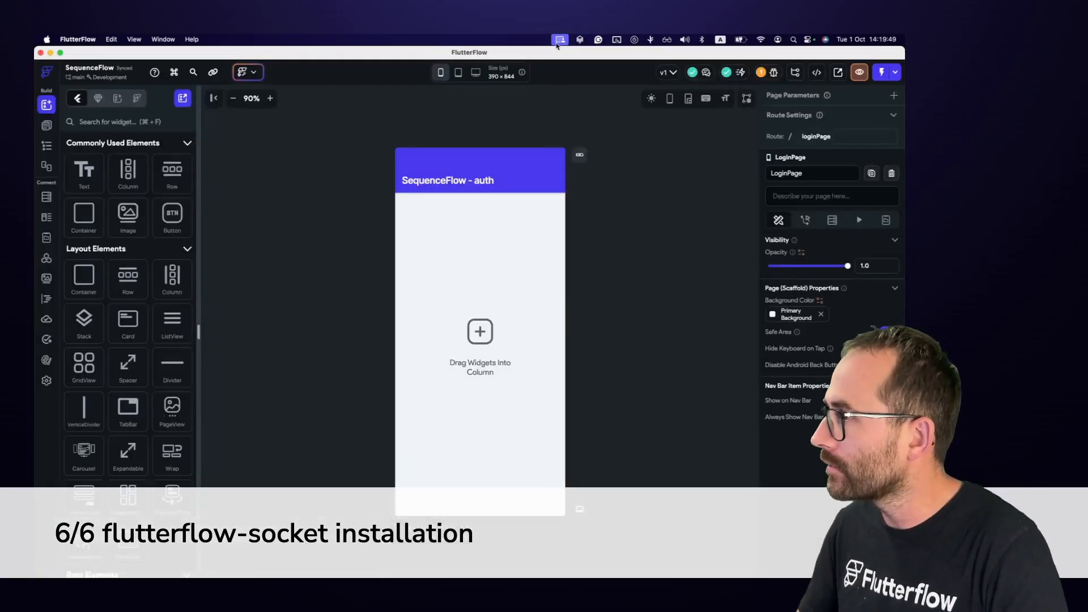
click(479, 181)
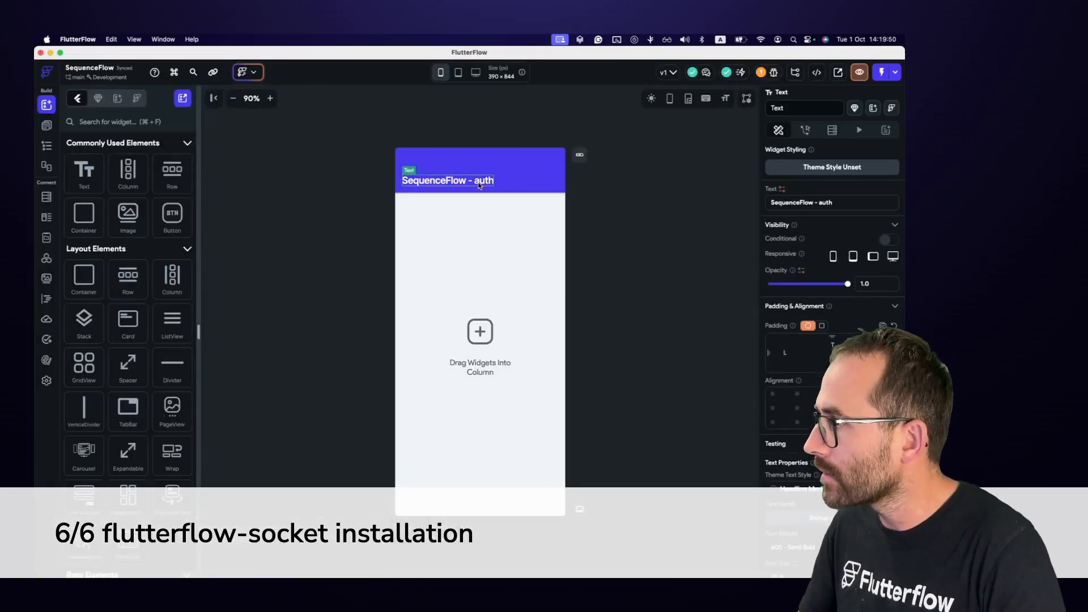
click(814, 77)
click(660, 145)
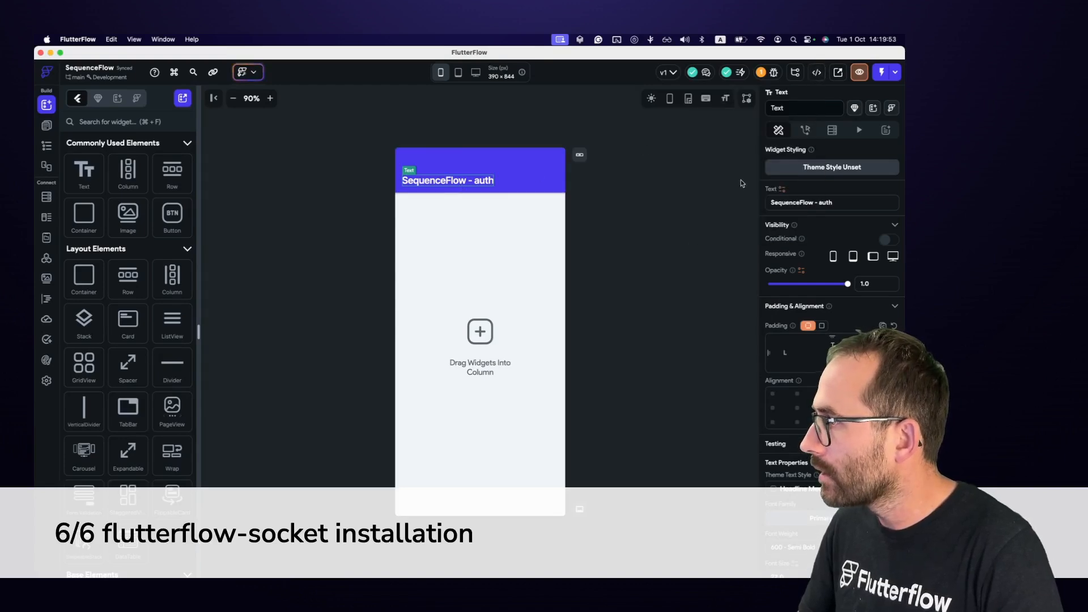
click(855, 202)
text(001)
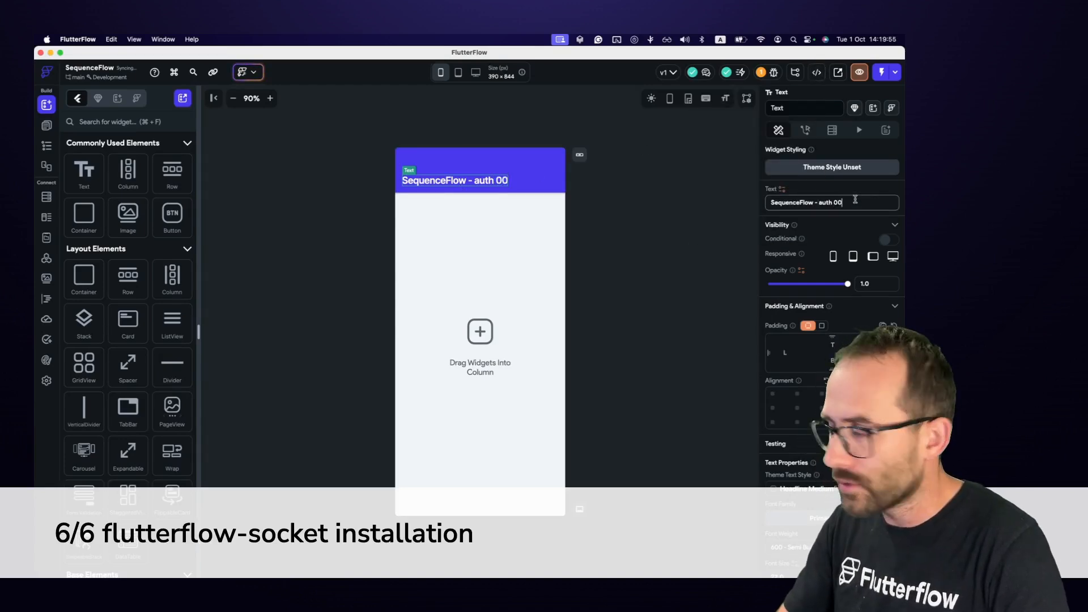
click(685, 210)
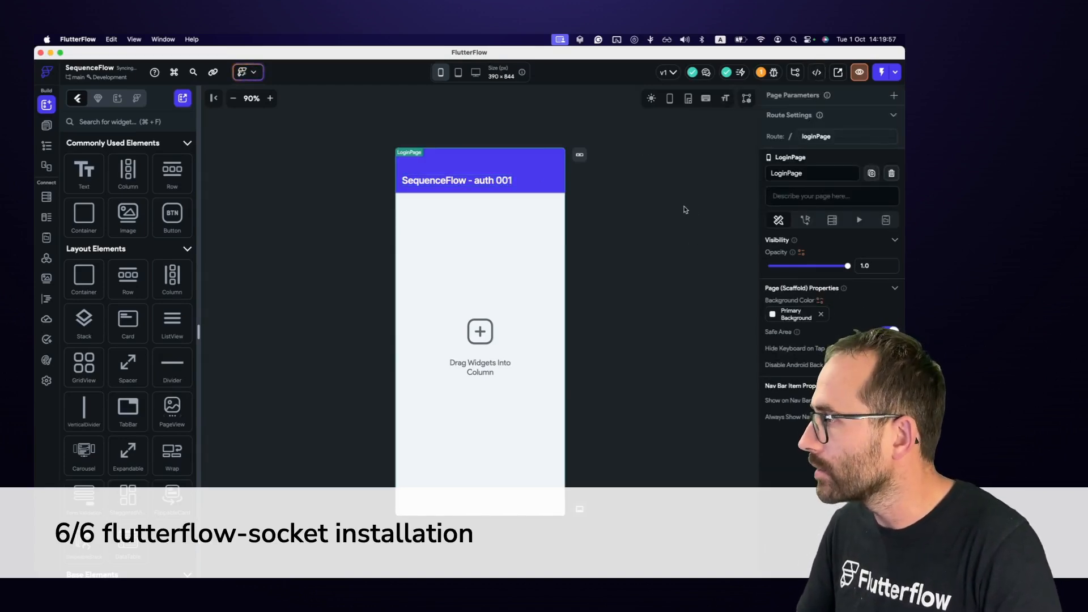
Push the project to the GitHub repository with the default commit message "Updating to latest FlutterFlow output.".
click(816, 72)
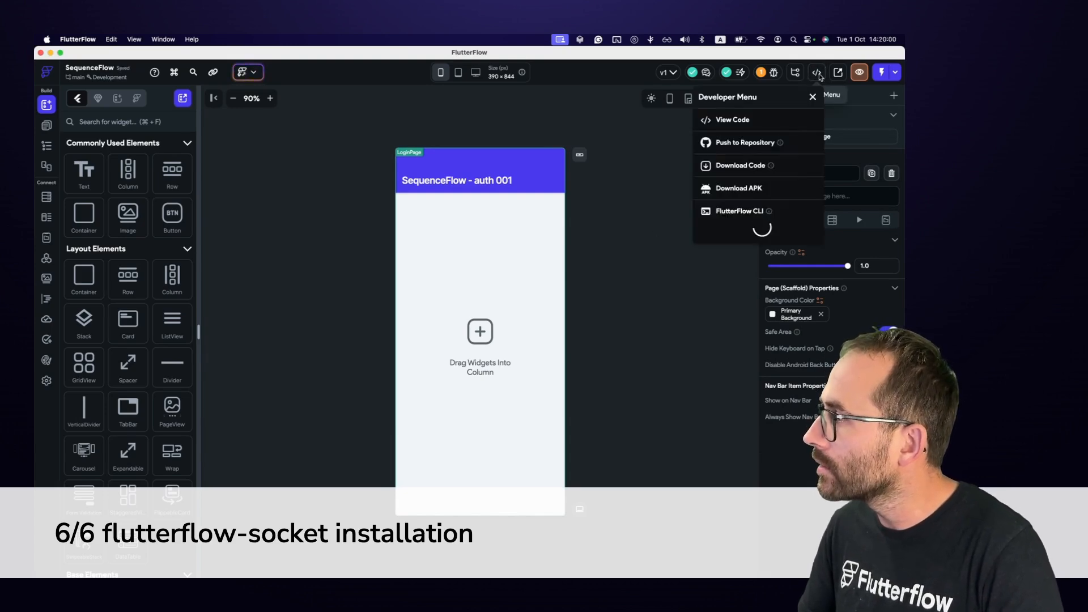
click(752, 149)
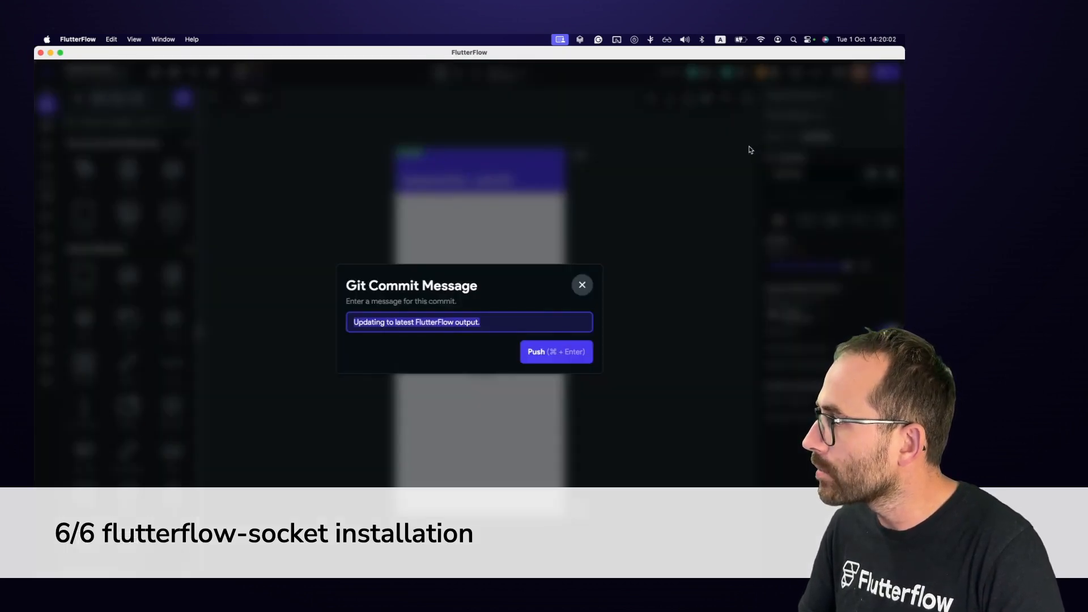
click(563, 359)
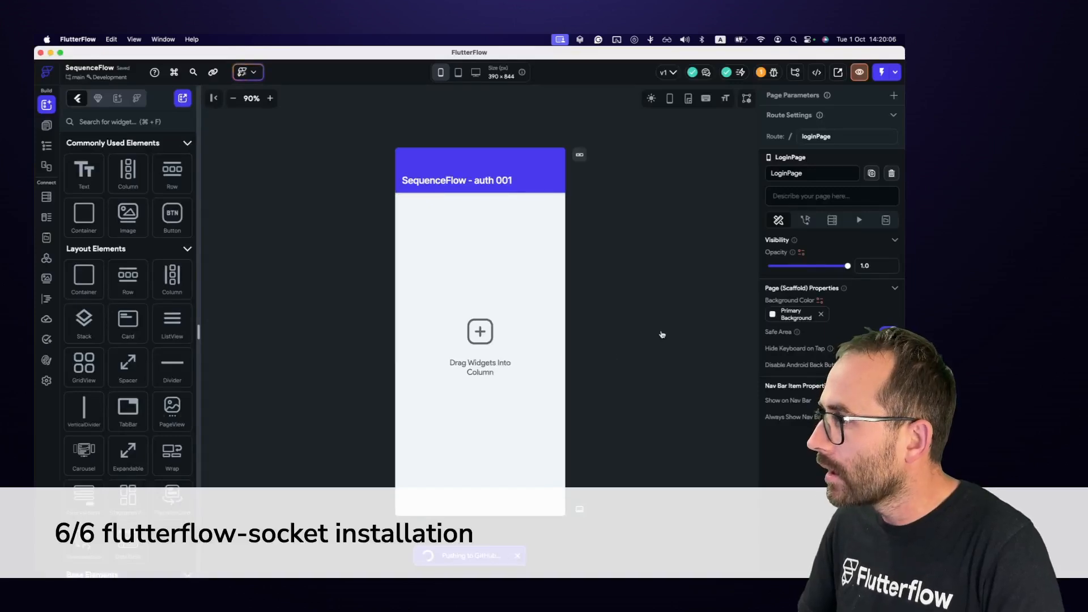
Return to iTerm2, start the watcher with "./watch", and check its line about listening for Git commits from FlutterFlow.
key(super+Tab)
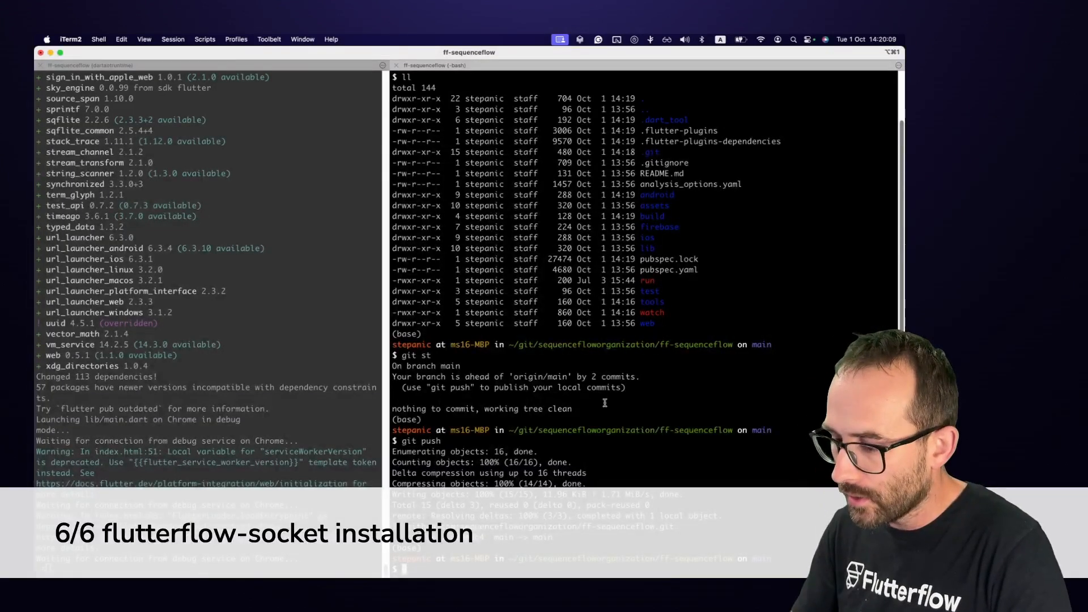
text(./)
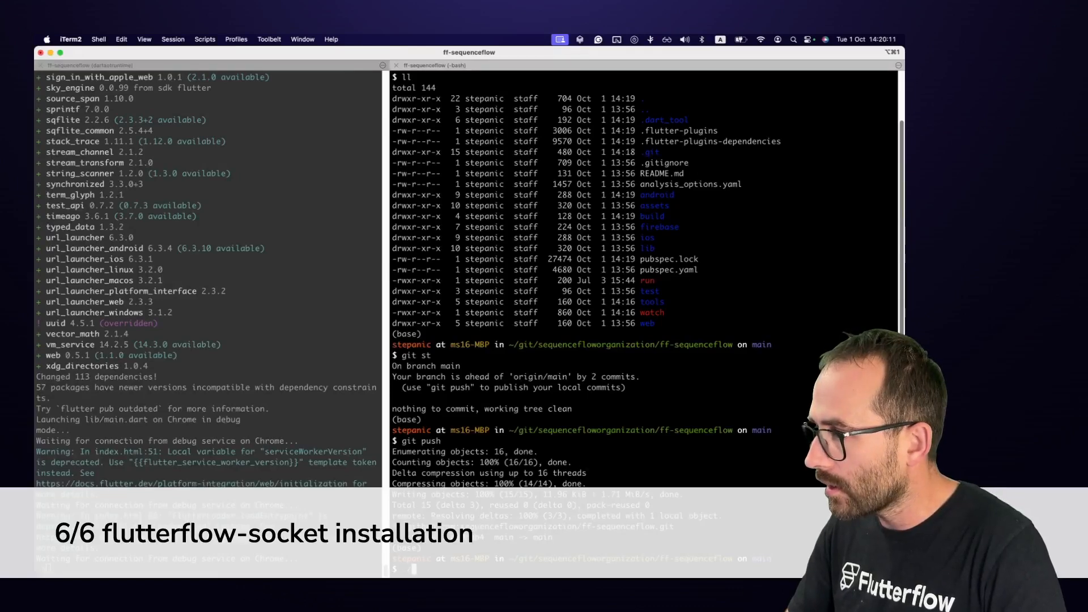
text(watch)
key(Return)
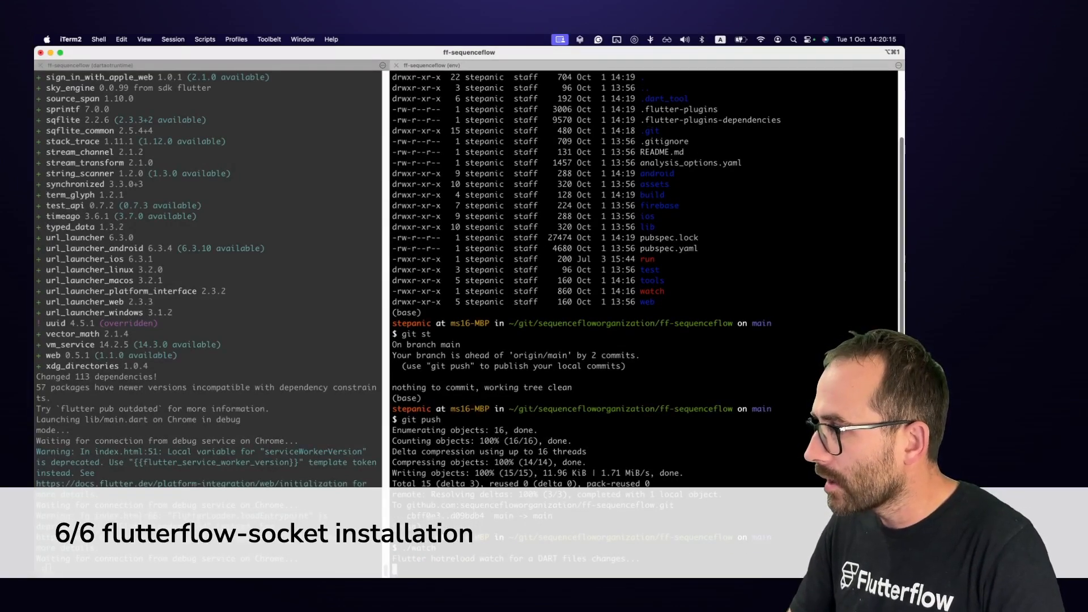
key(super+Tab)
key(super+Tab)
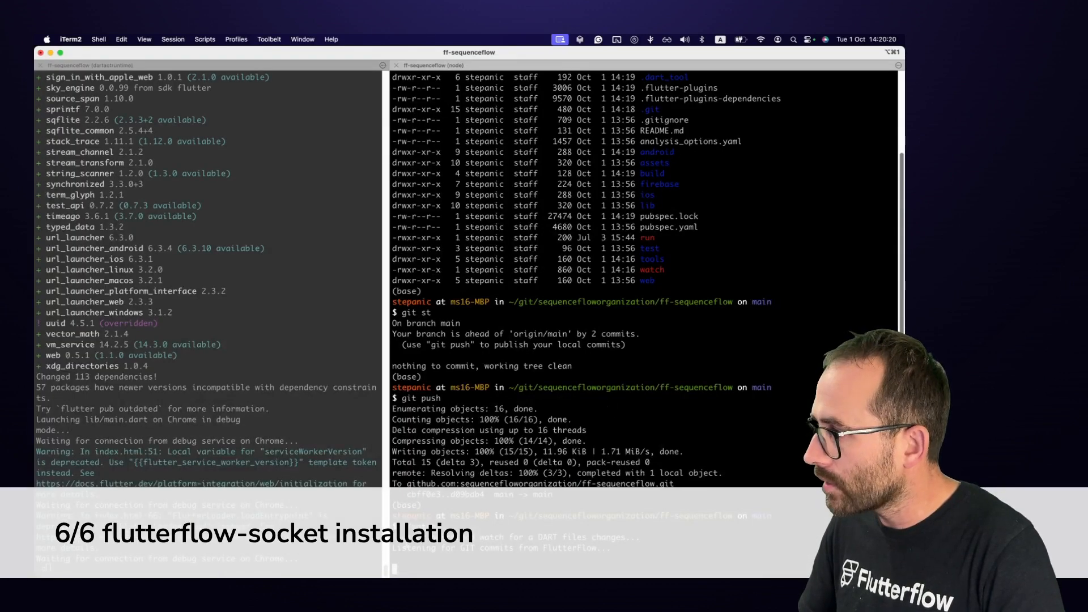
drag(397, 548, 616, 546)
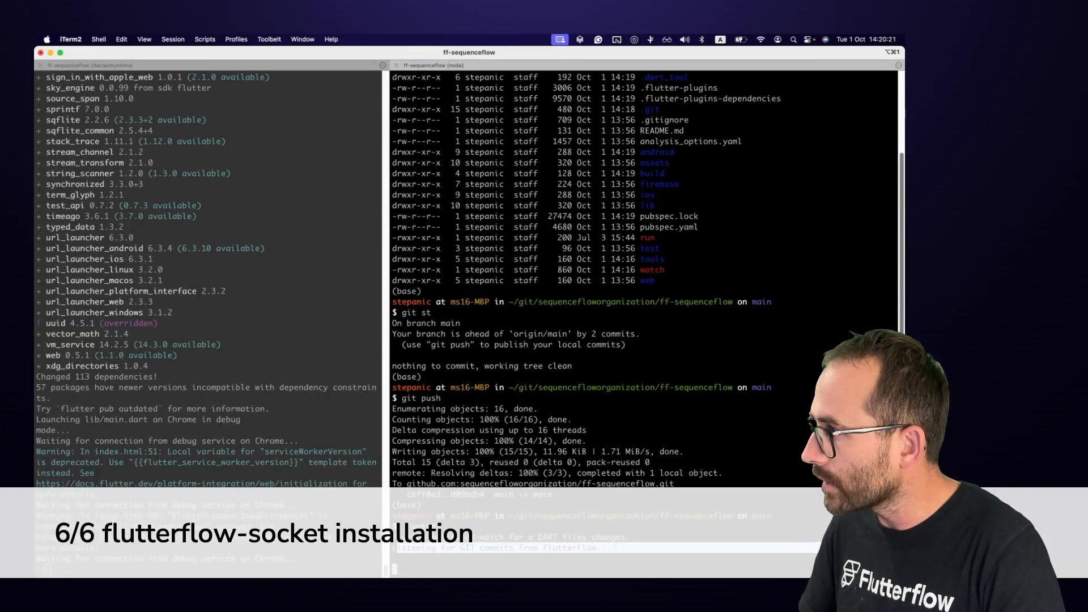
click(565, 409)
Split the watcher's terminal pane to open another pane beside it.
key(super+d)
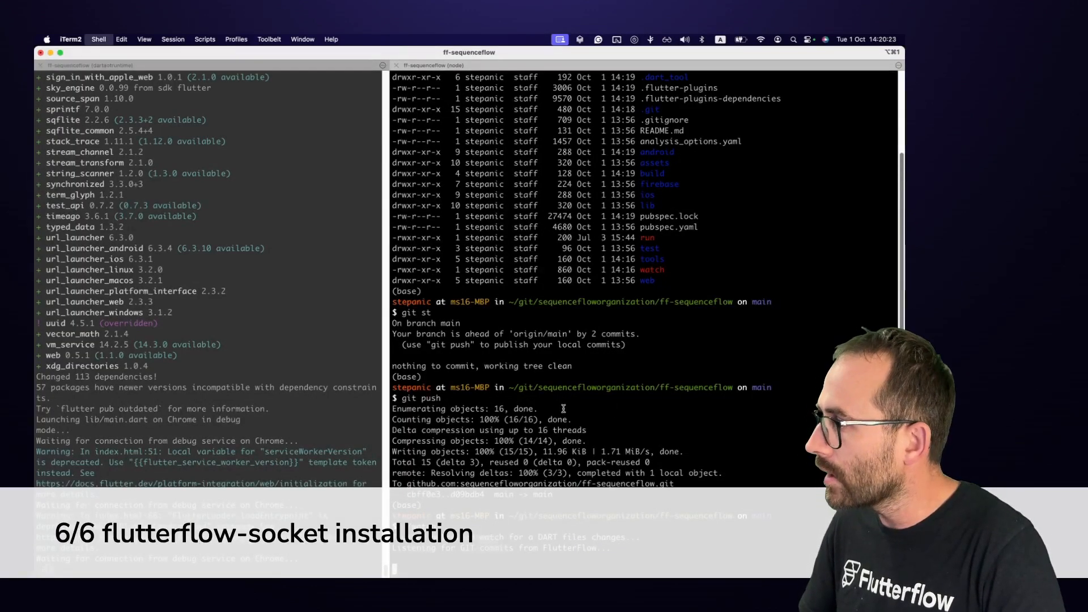
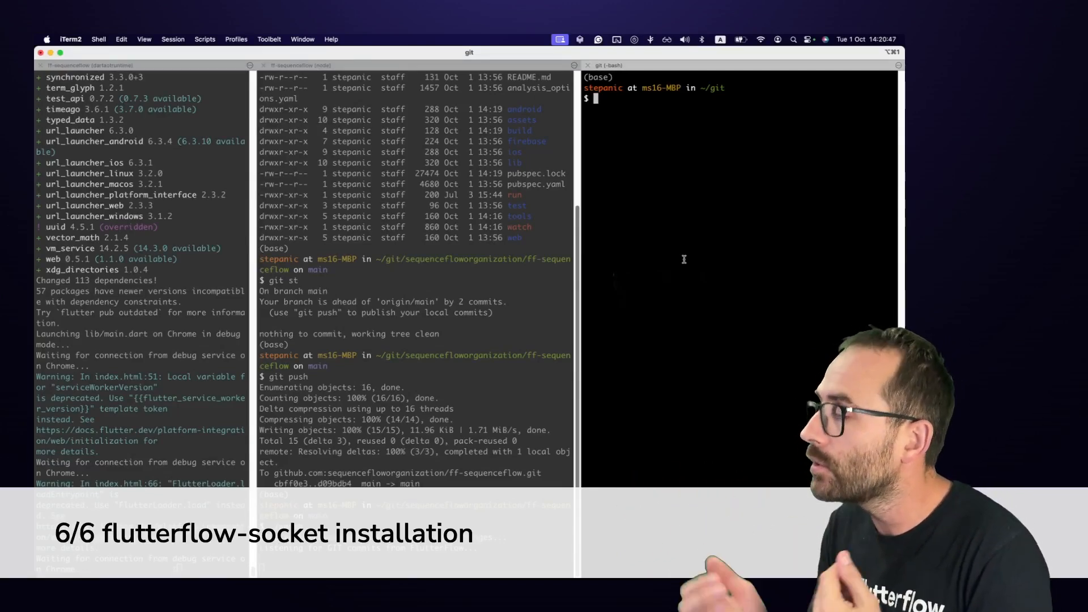
Change to the sequencefloworganization/ff-sequenceflow directory in the new terminal pane and list its contents with "ll".
text(cd)
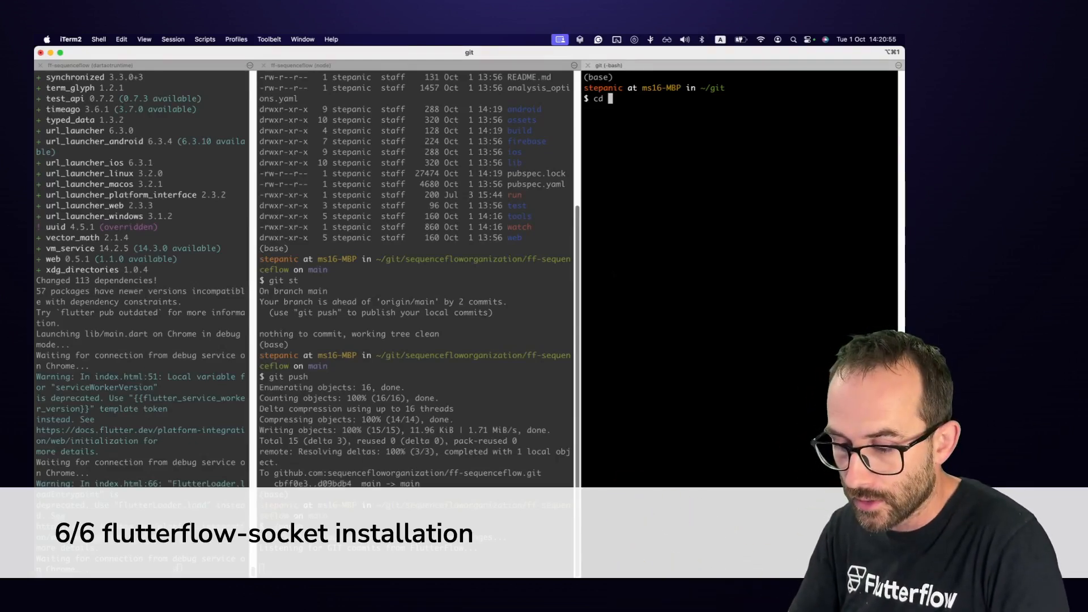
text(sequencefloworganization/ff-sequenceflow/)
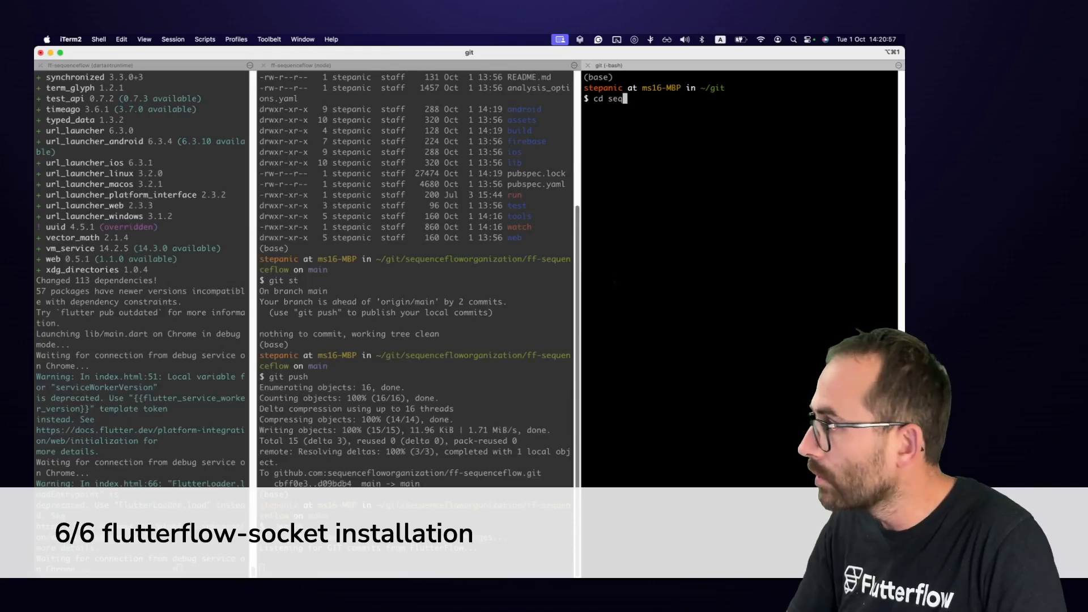
key(Return)
text(ll)
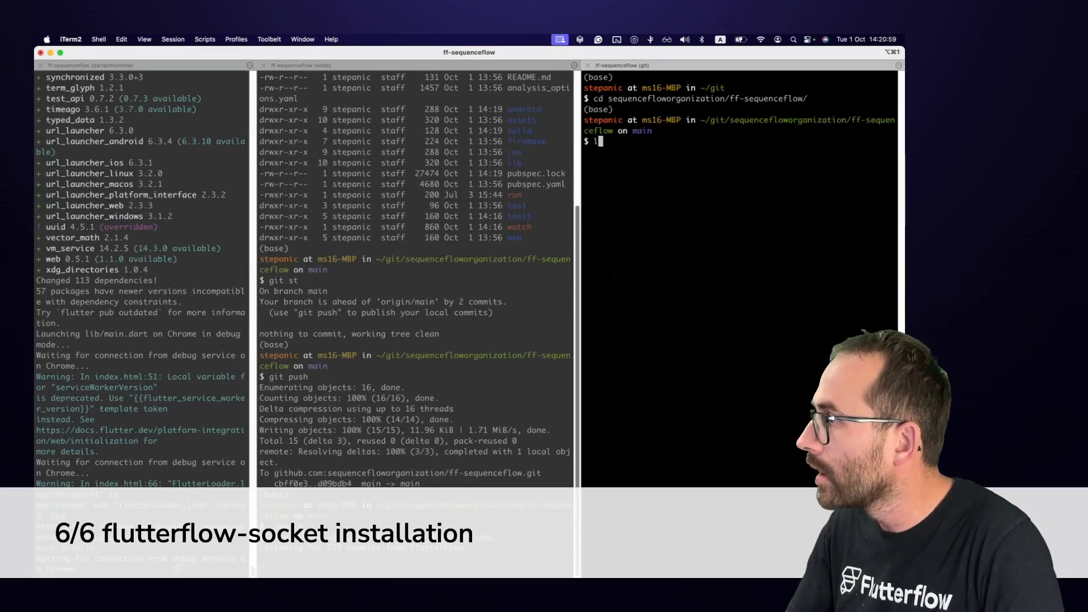
key(Return)
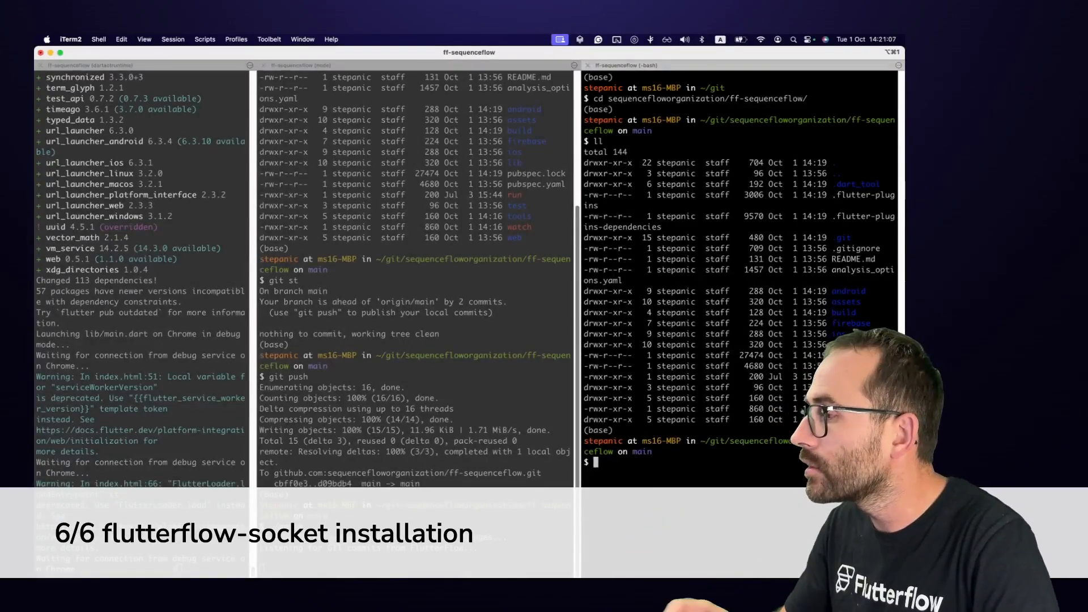
Enter the command "./tools/sync" at the project's prompt without running it yet.
text(./to)
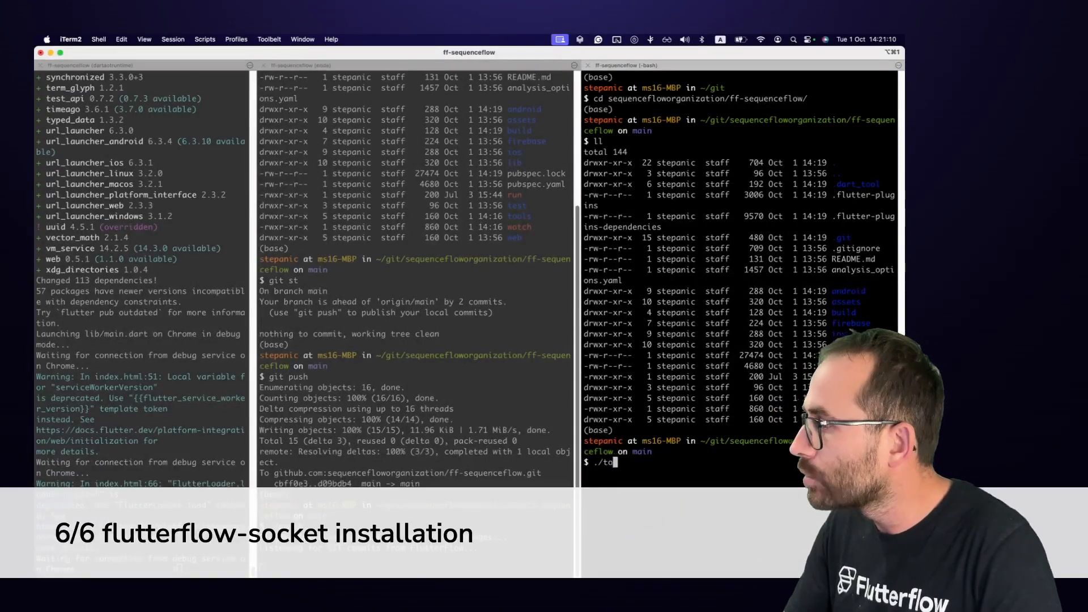
key(Tab)
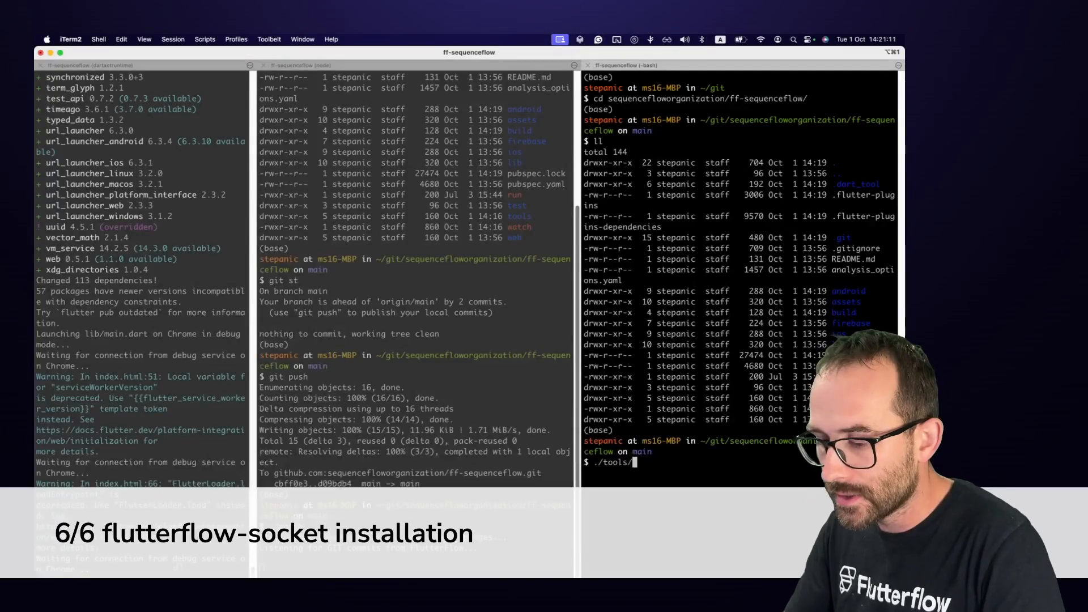
text(sync)
key(ctrl+a)
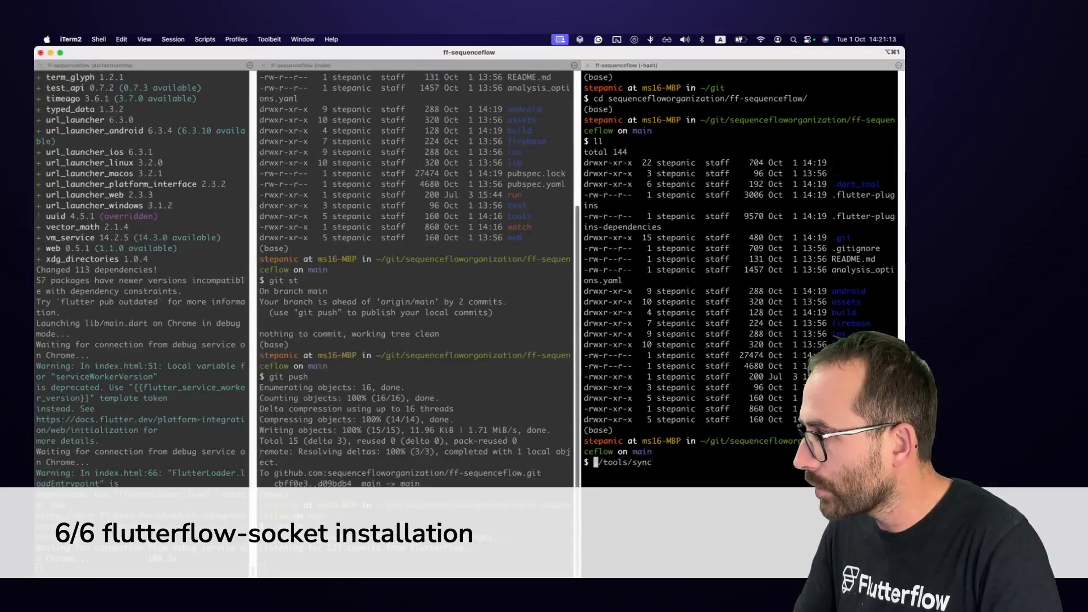
text(c)
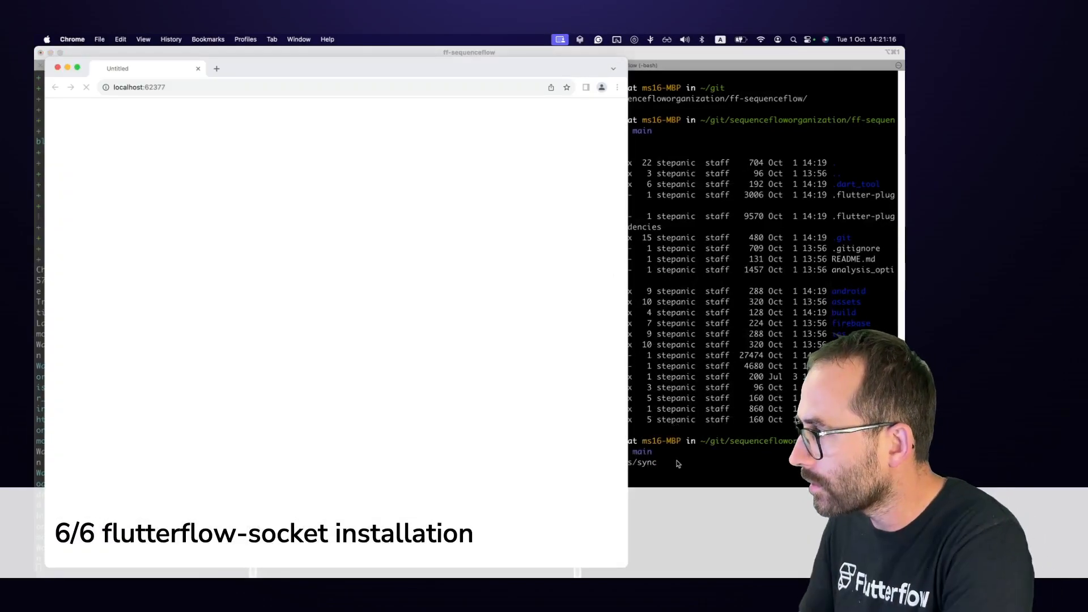
click(678, 461)
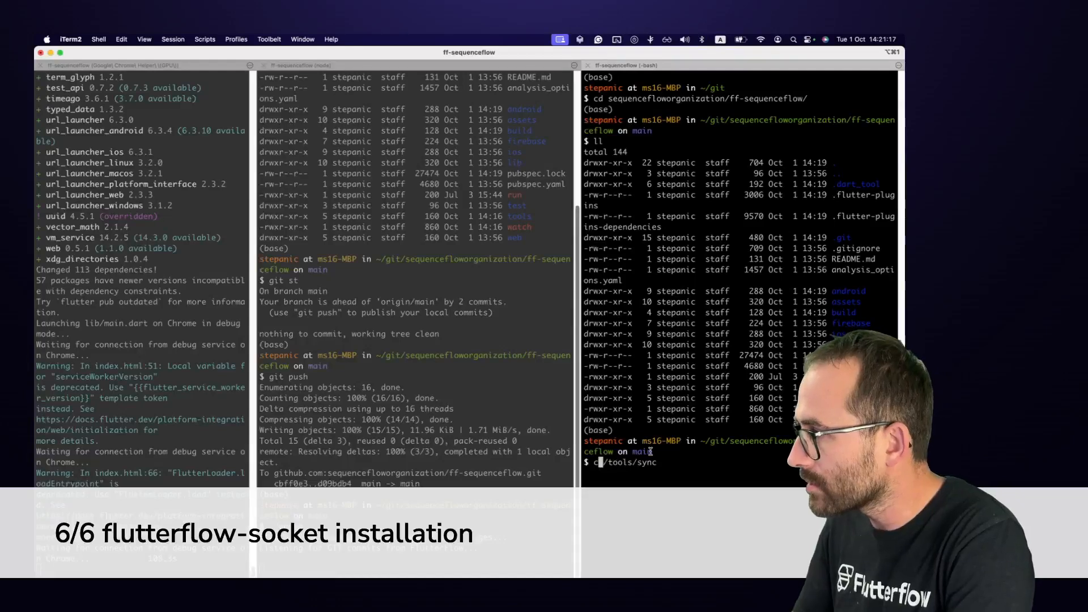
key(BackSpace)
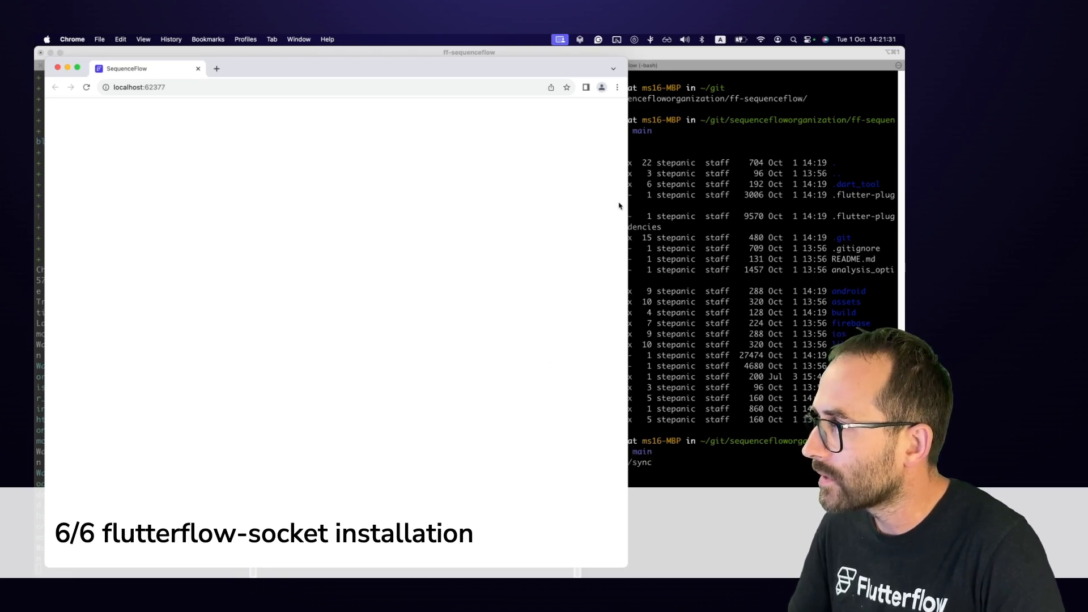
Narrow the running app's Chrome window so the sync pane is uncovered, and widen the Flutter run pane in iTerm2.
drag(627, 176, 569, 177)
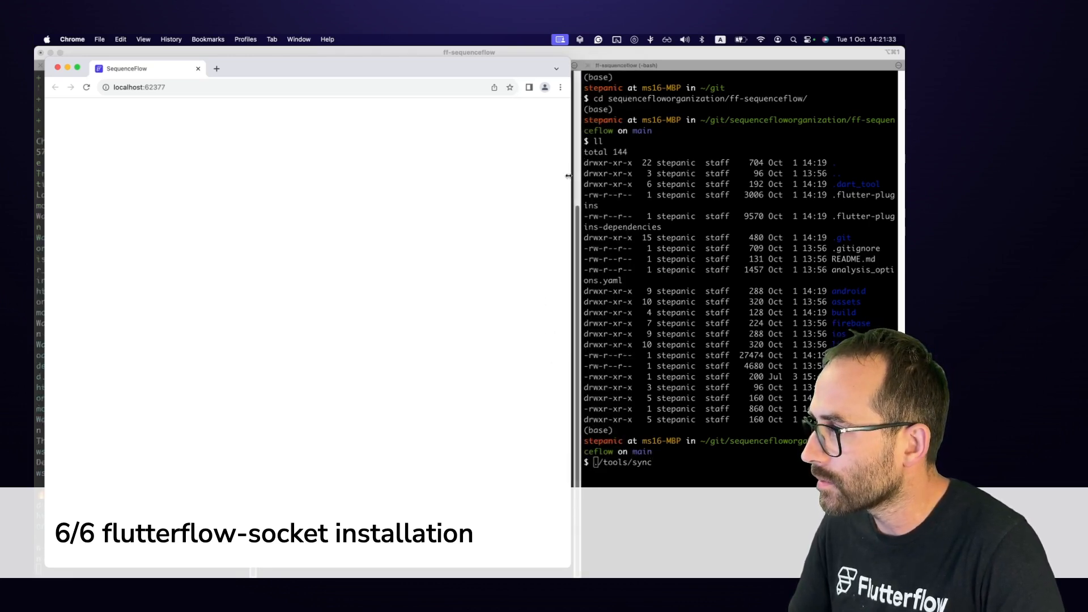
click(683, 399)
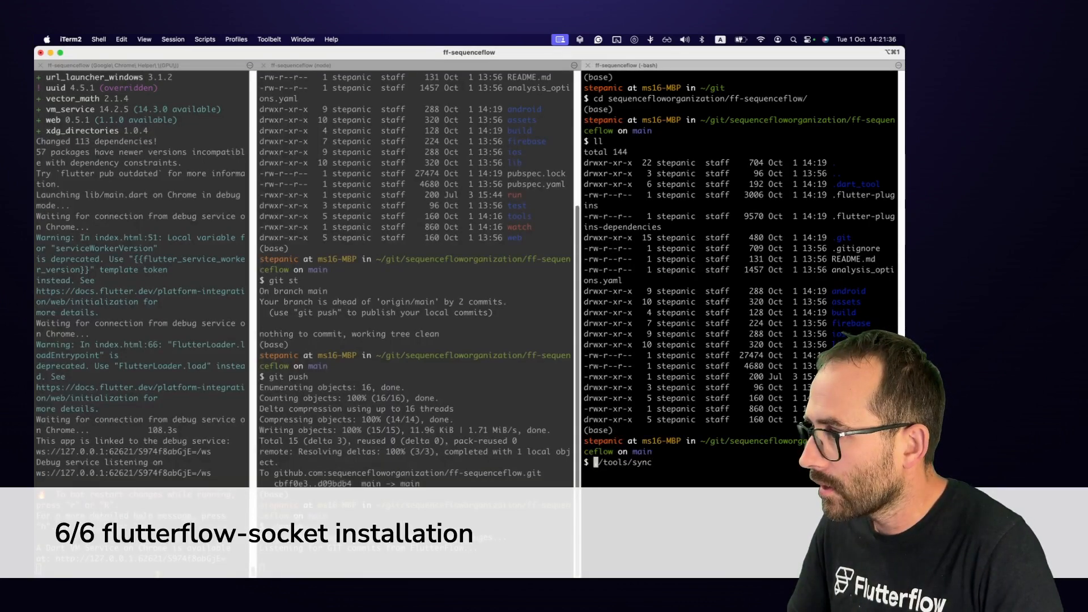
click(118, 547)
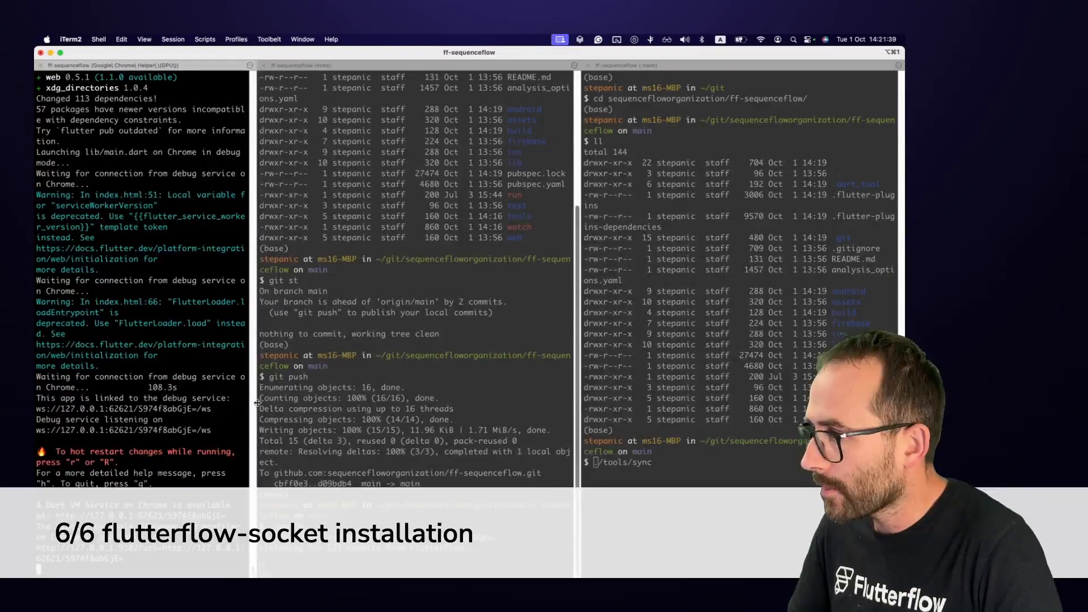
drag(256, 402, 312, 405)
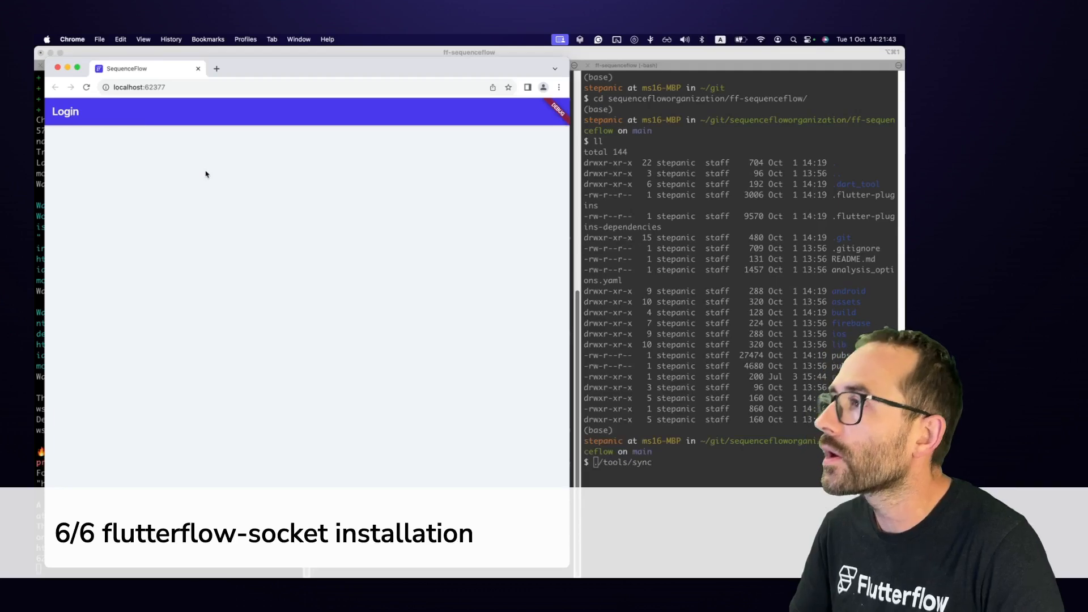
Run "./tools/sync" and highlight the flutterflow branch fetch and the login_page_widget.dart merge in its output.
click(711, 449)
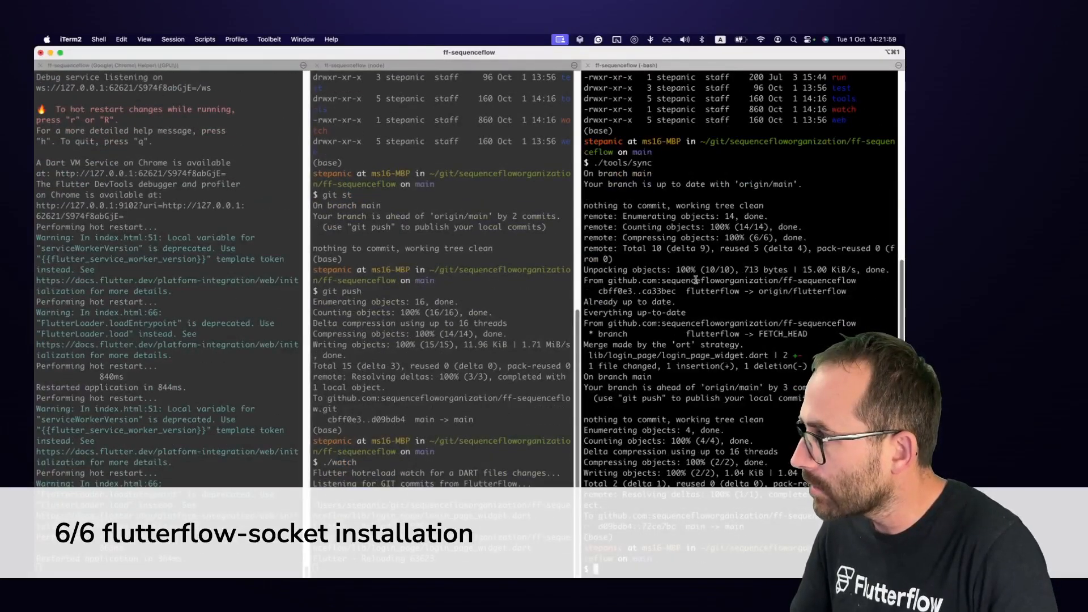
drag(688, 291, 854, 290)
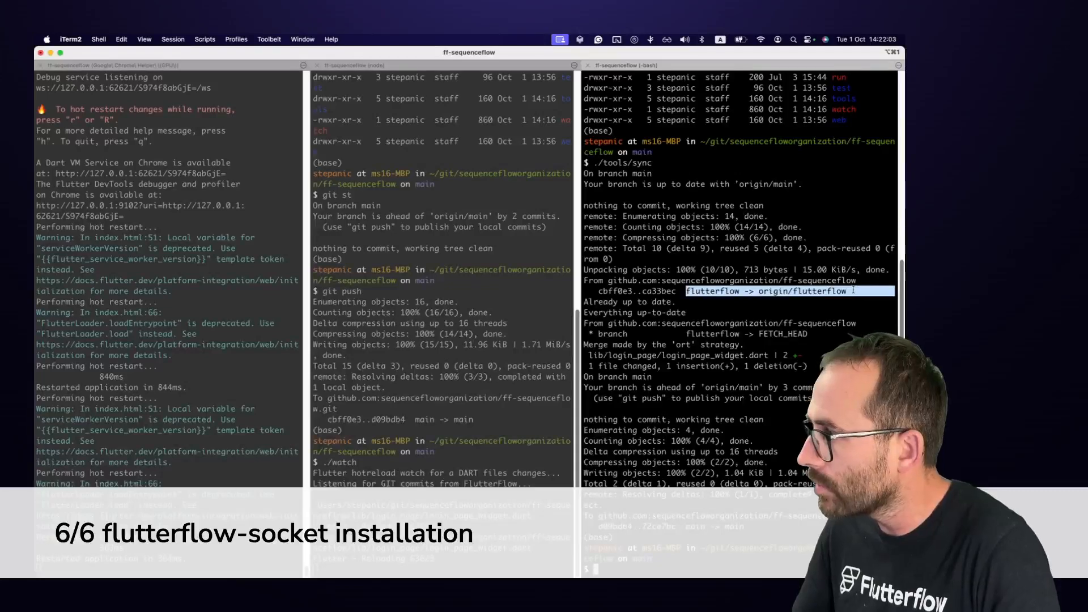
drag(668, 345, 765, 355)
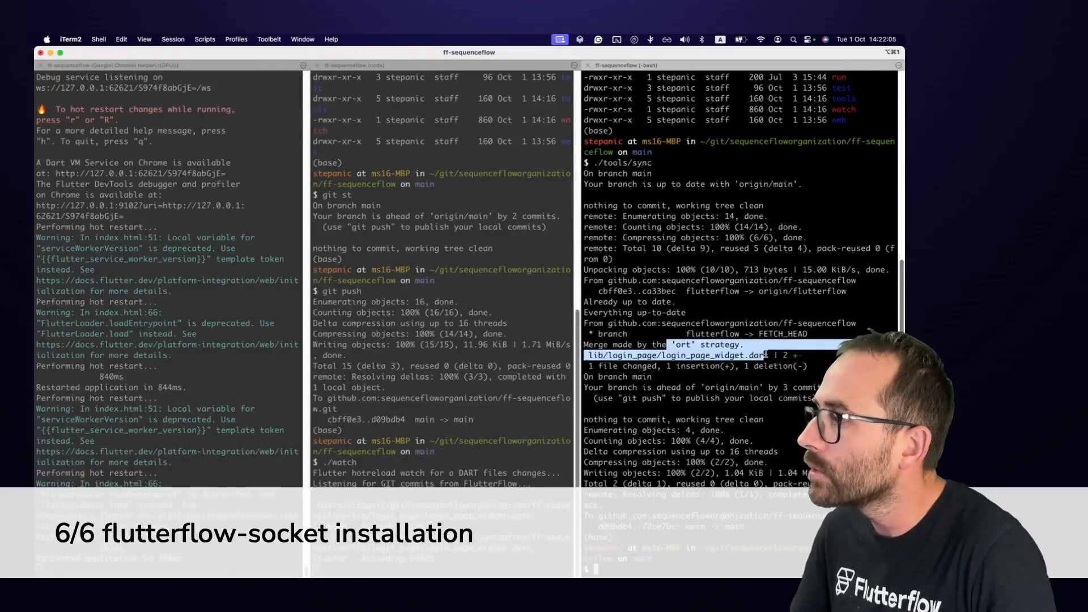
Examine the hot restart log and the watcher's lines for login_page_widget.dart, and check the app's title in Chrome.
click(213, 427)
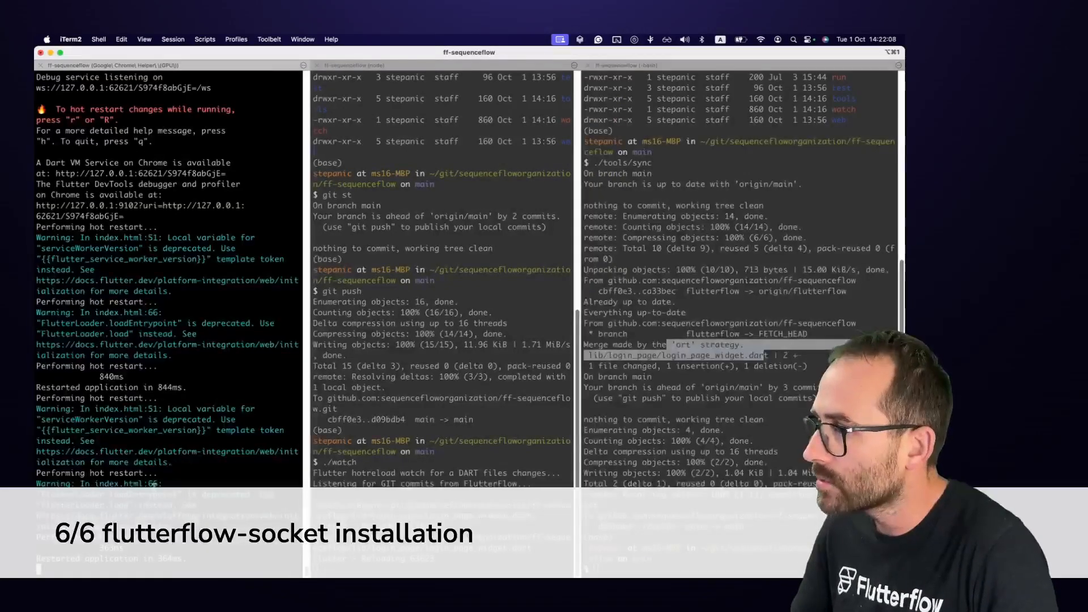
mouse_move(332, 462)
mouse_down()
mouse_move(375, 456)
mouse_move(342, 462)
mouse_up()
click(334, 462)
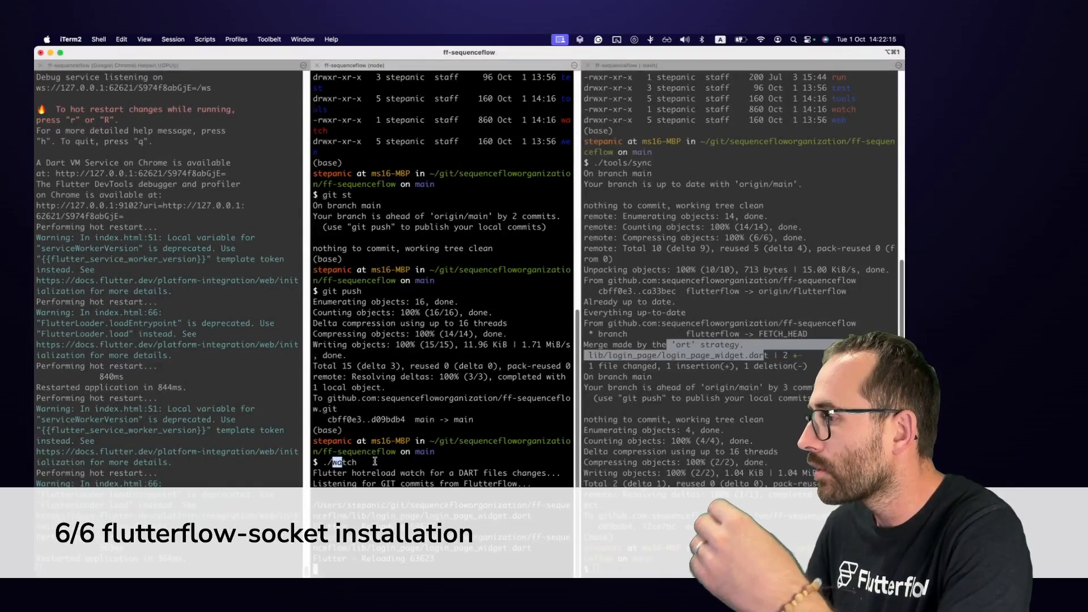
click(374, 462)
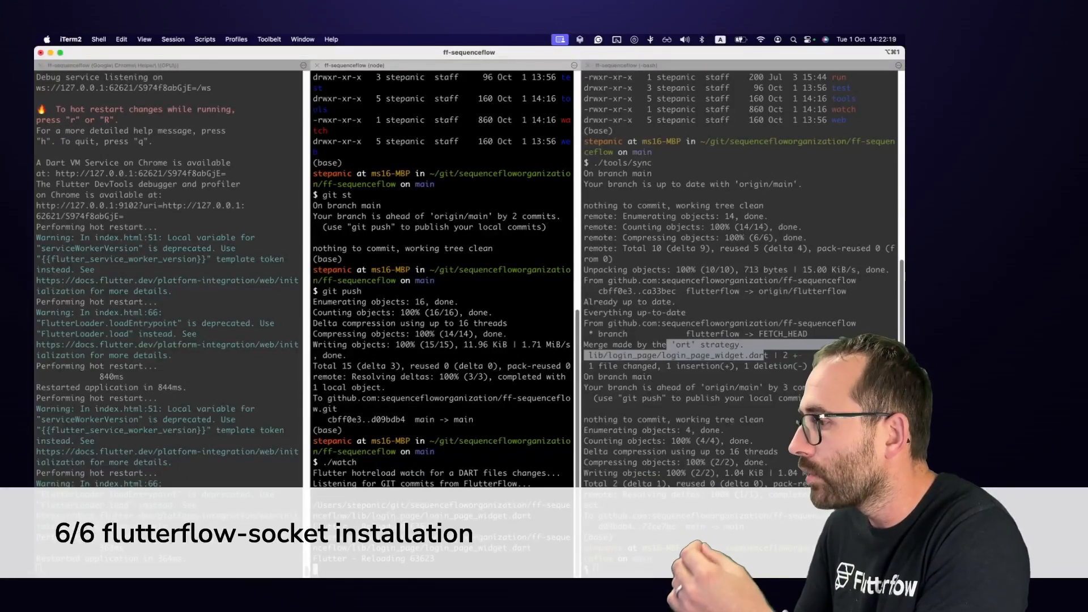
double_click(528, 515)
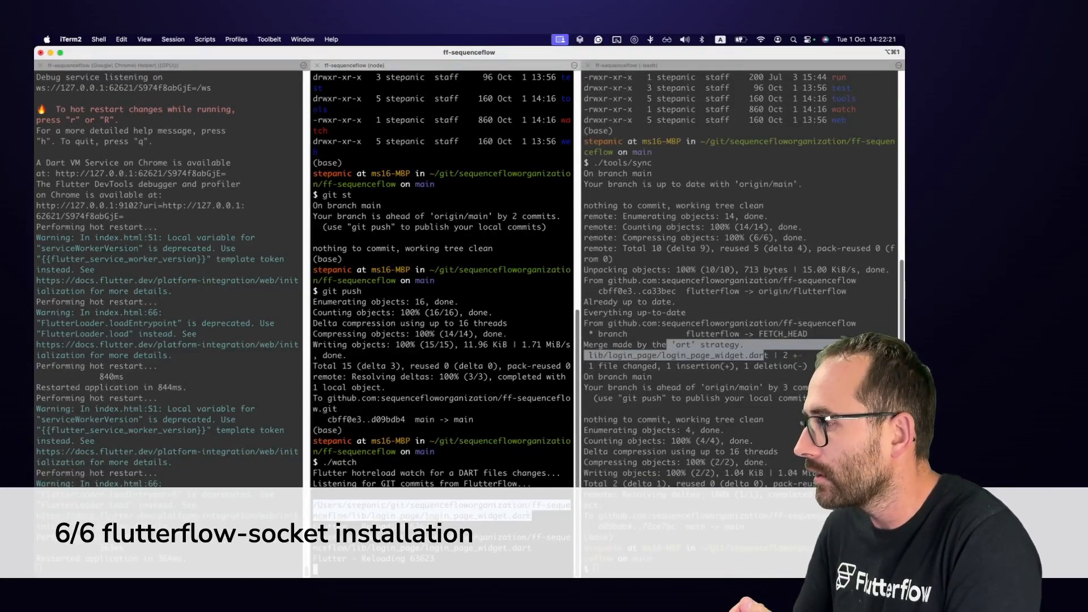
drag(386, 440, 404, 558)
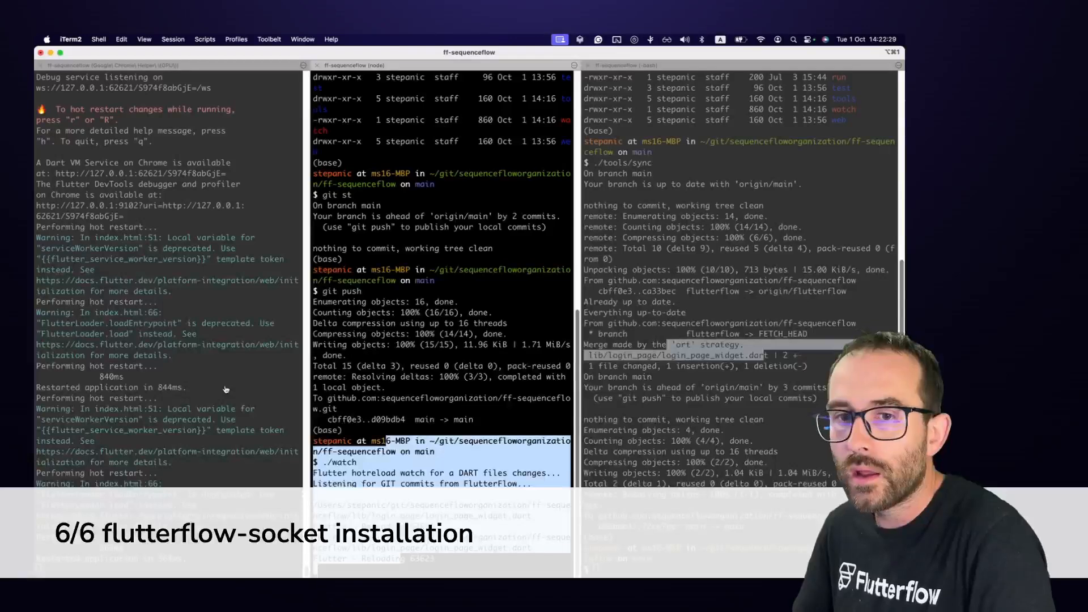
key(super+Tab)
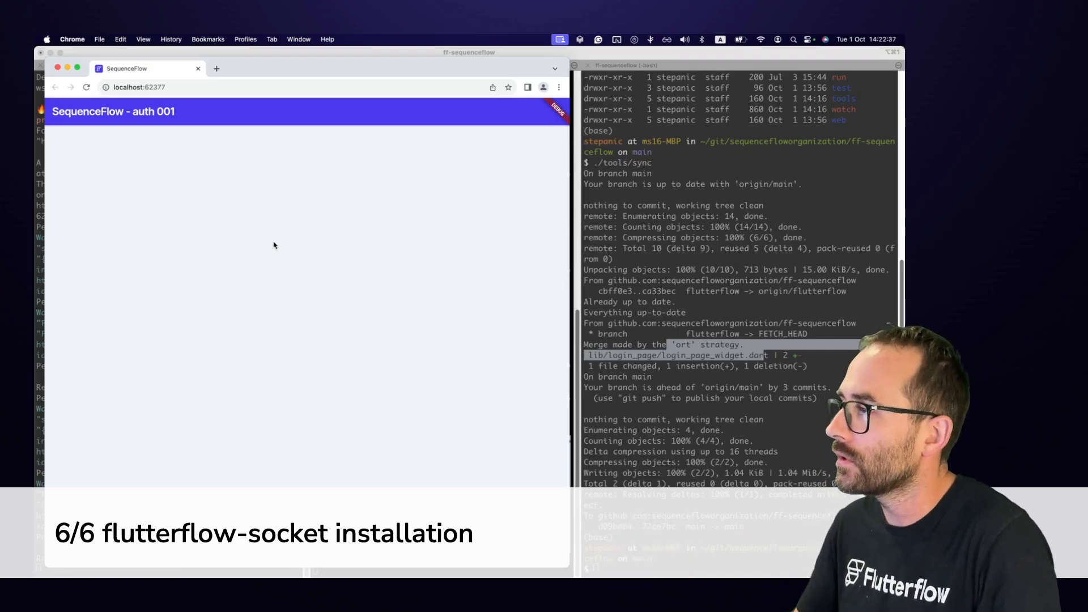
Return to iTerm2 and run "./tools/sync" a second time in the sync pane.
click(682, 453)
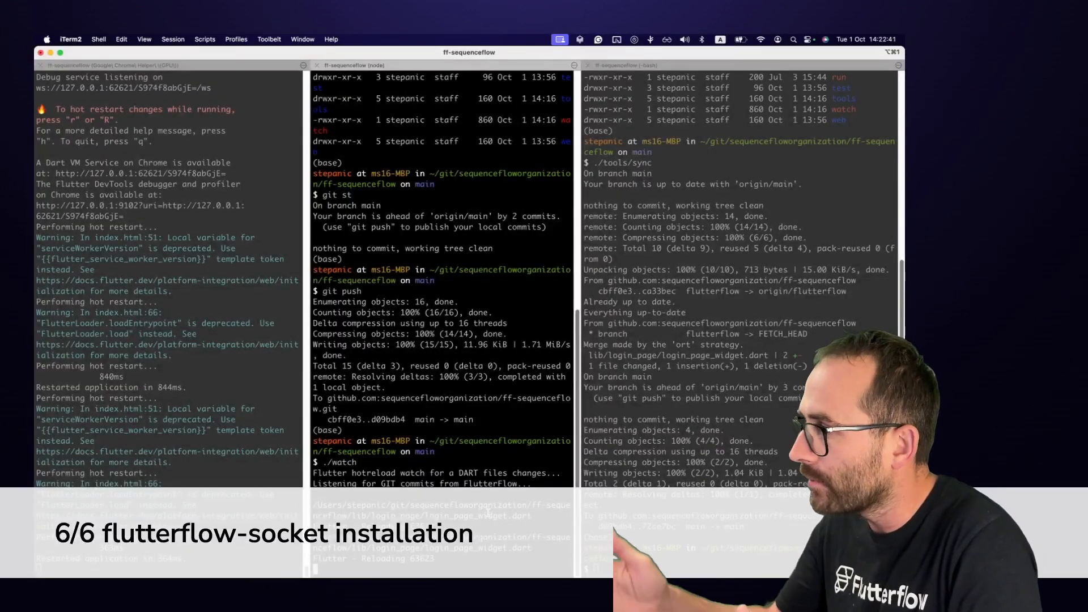
click(862, 329)
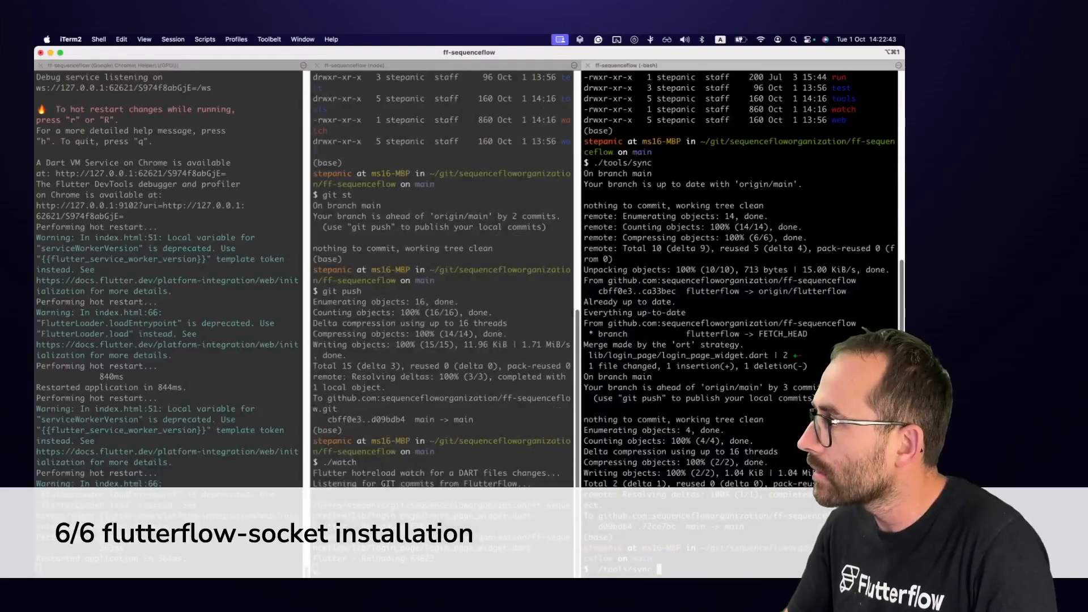
key(Return)
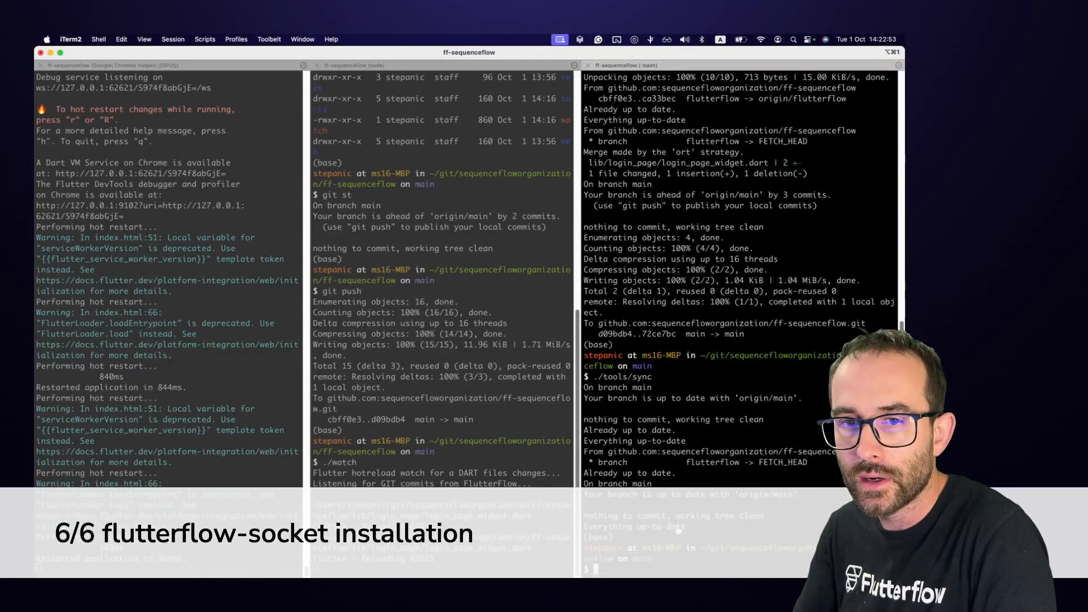
Switch to VS Code, open the tools/sync script, and examine its git pull, conflict check, commit and push commands.
key(super+Tab)
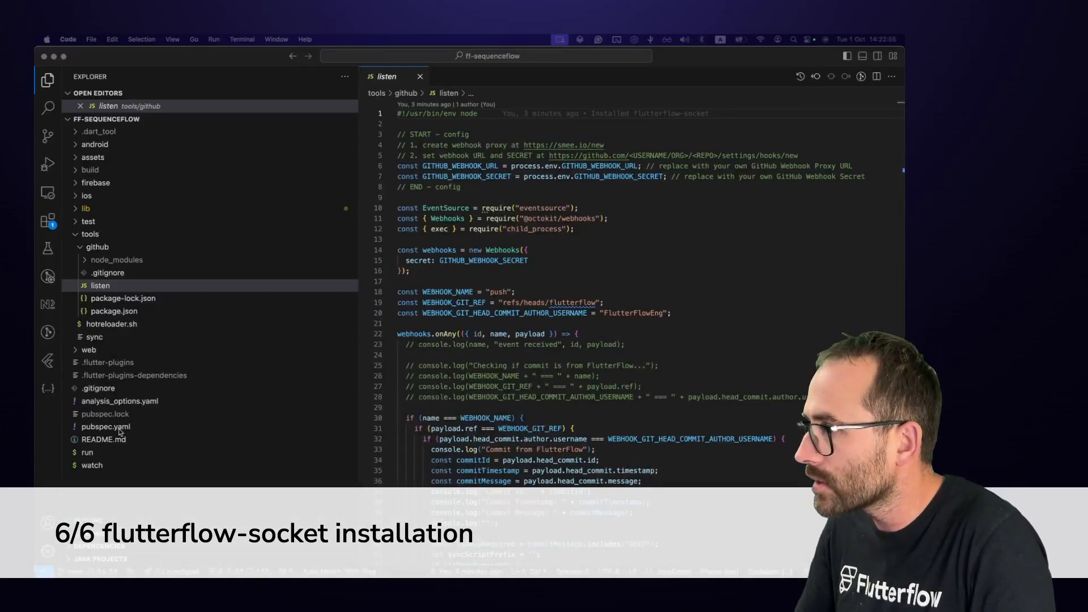
click(112, 452)
click(110, 337)
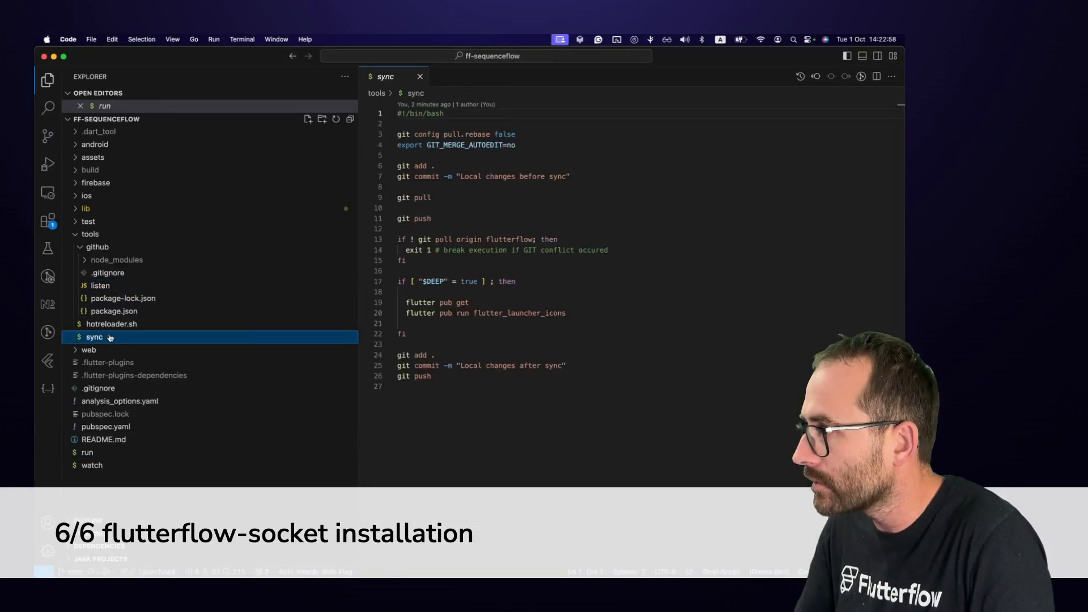
click(510, 197)
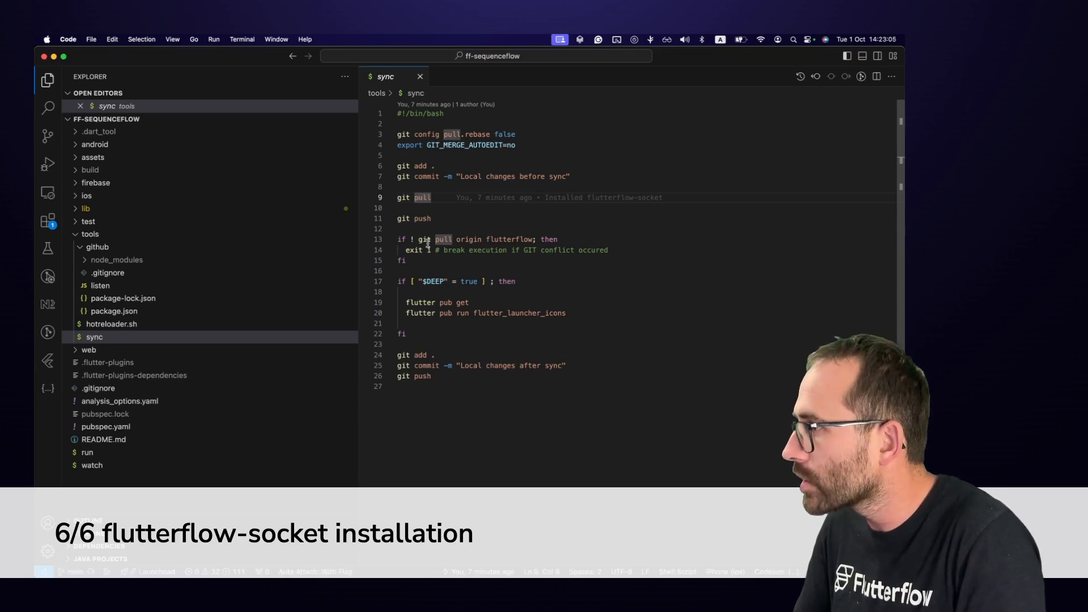
drag(438, 241, 486, 250)
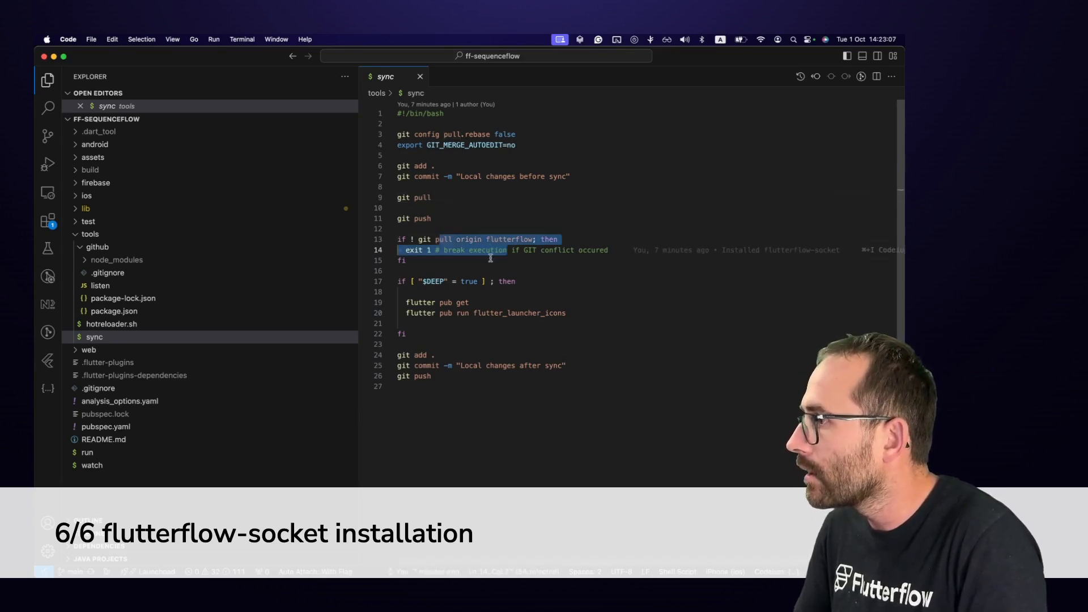
drag(454, 305, 469, 311)
drag(433, 355, 506, 367)
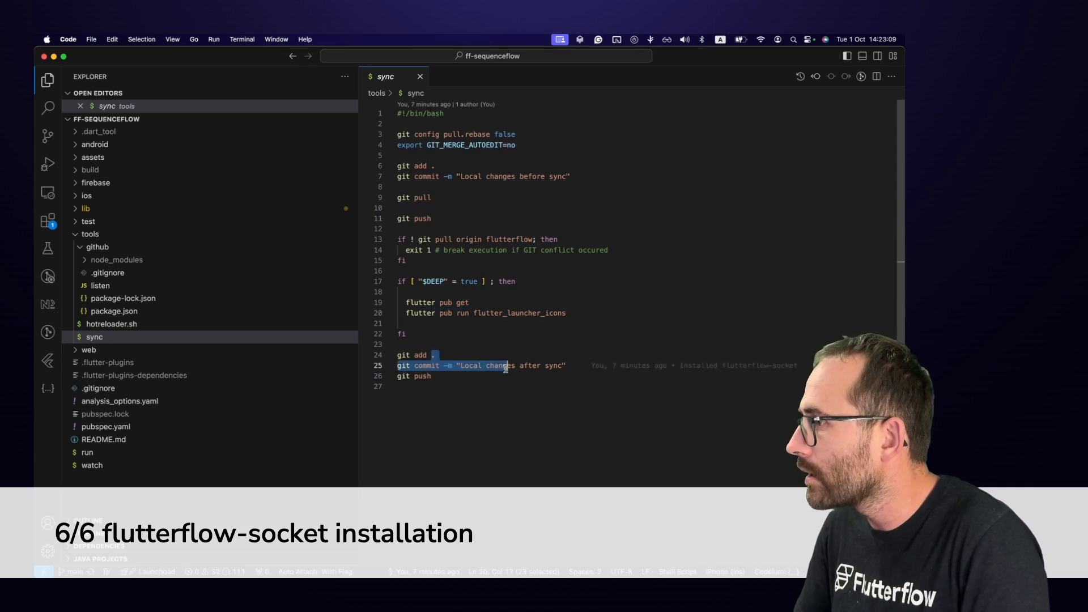
click(469, 385)
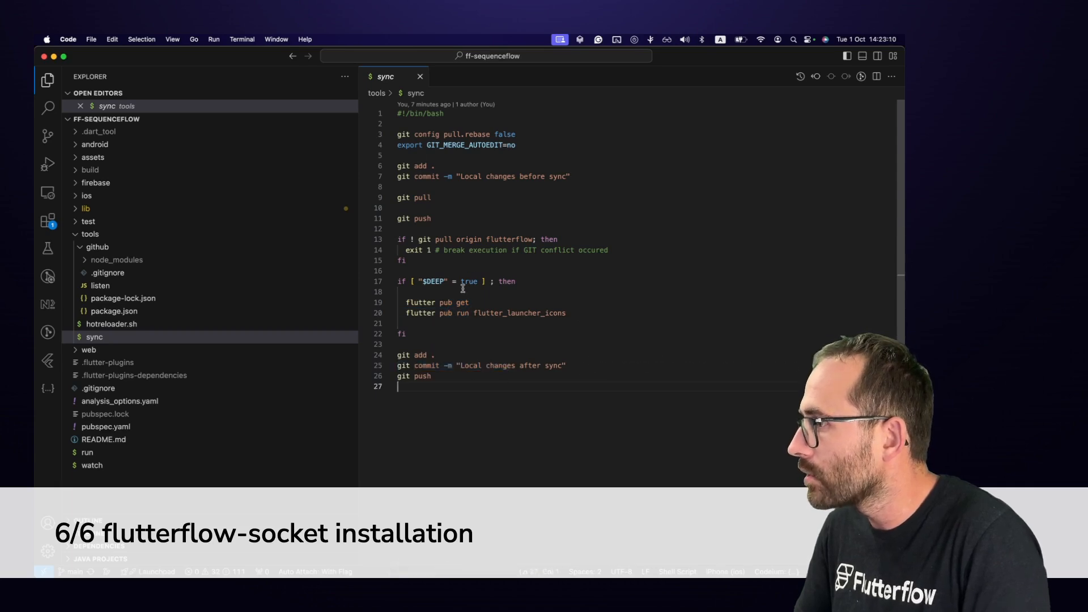
Examine the script's DEEP condition block with the "flutter pub get" and "flutter pub run flutter_launcher_icons" commands.
drag(423, 280, 473, 305)
click(485, 313)
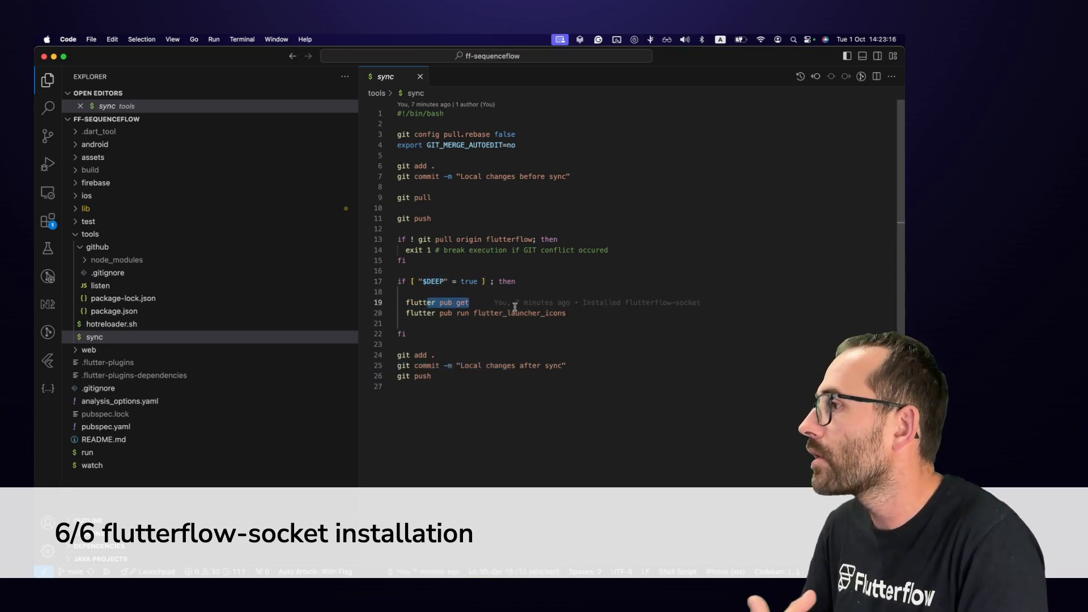
mouse_move(515, 307)
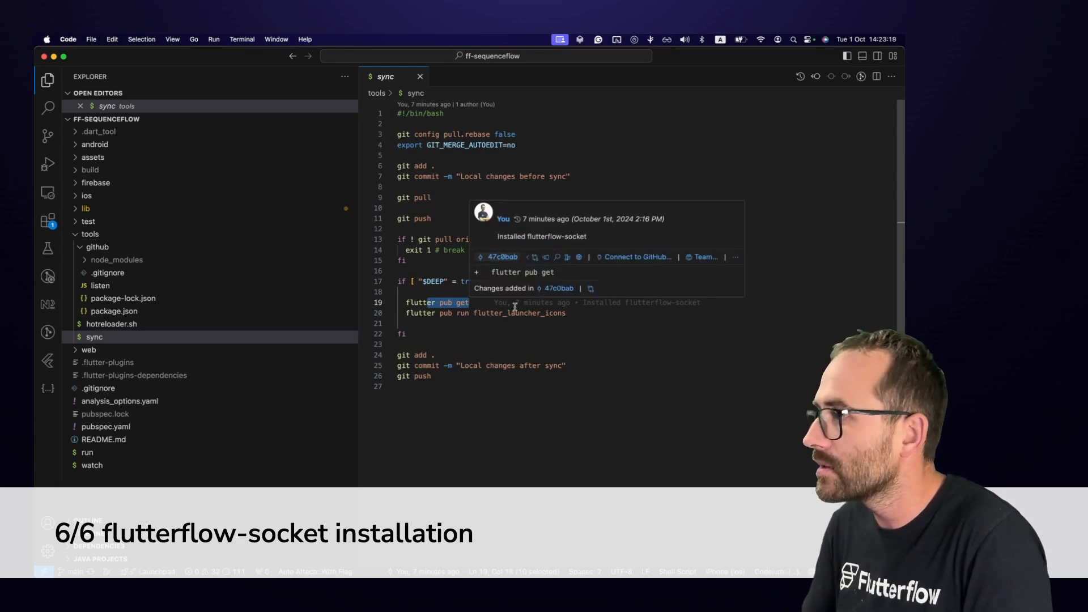
drag(470, 313, 486, 313)
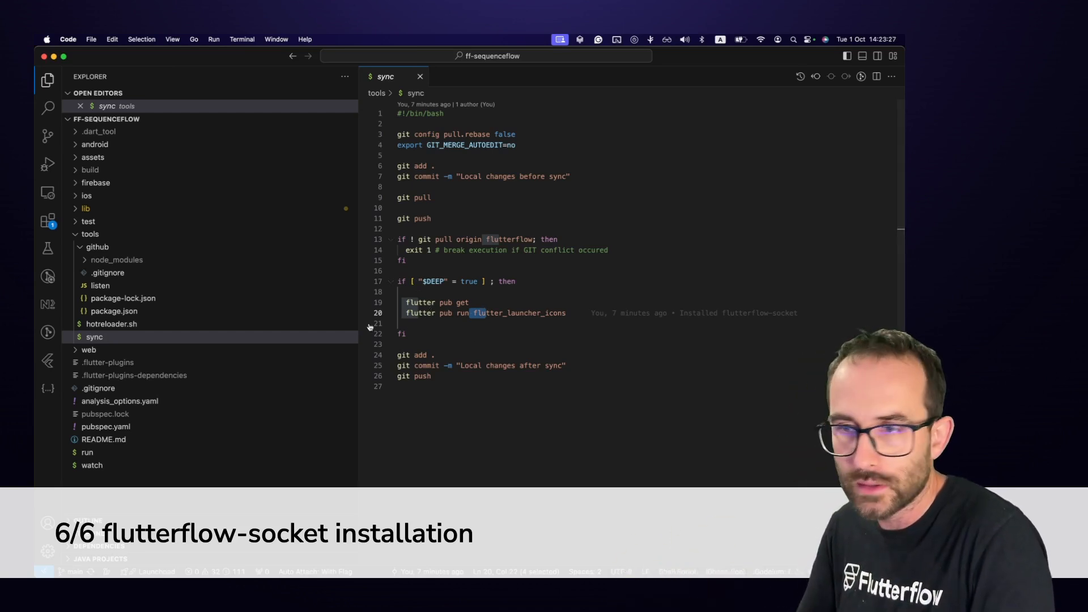
Switch to iTerm2 and add blank lines below the existing output in the ./watch pane.
key(super+Tab)
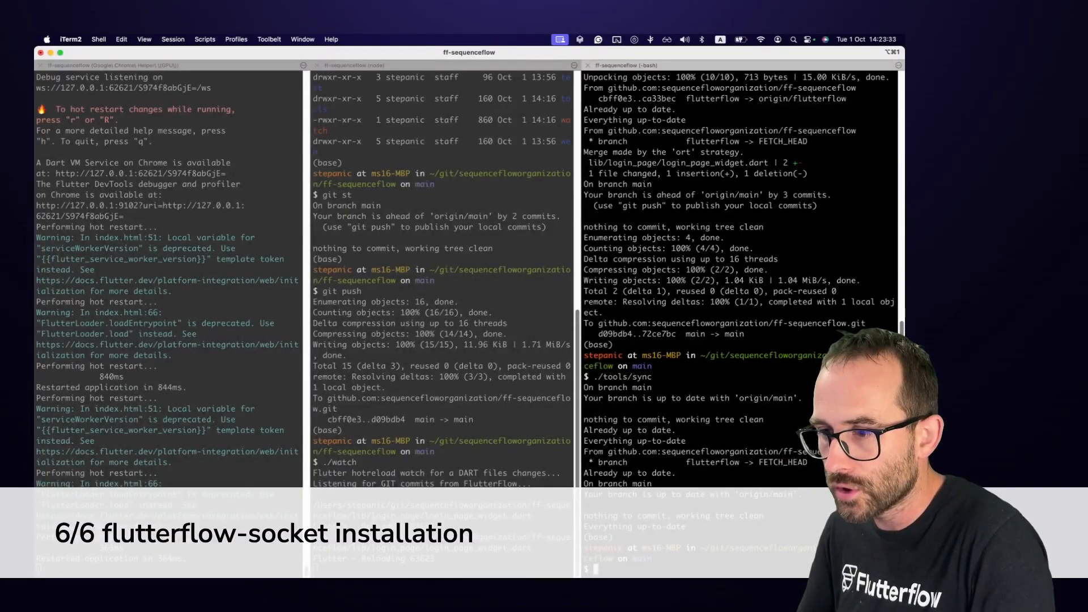
key(super+Tab)
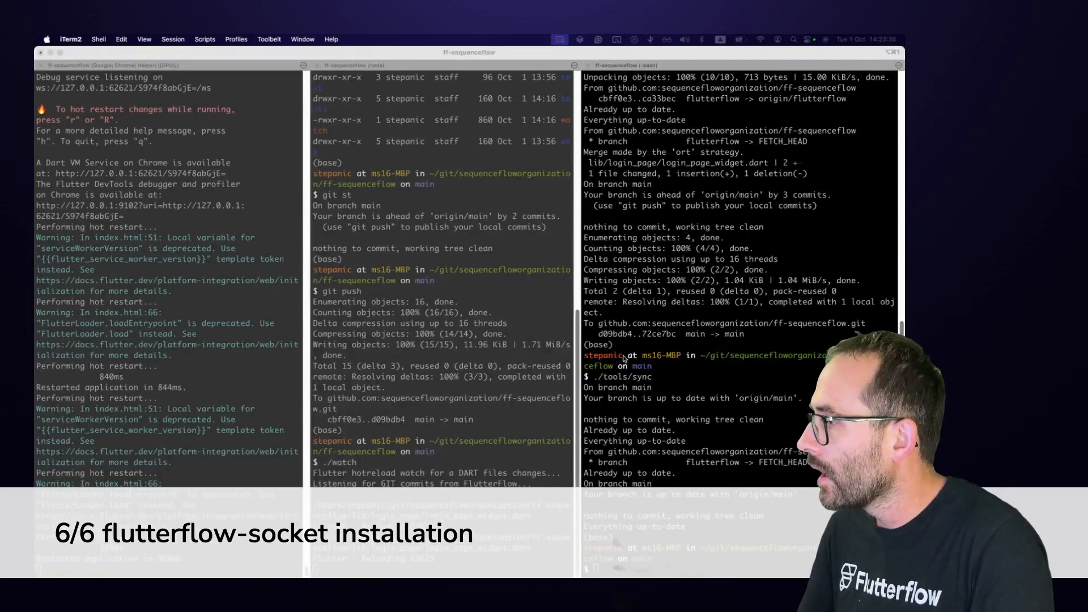
key(super+Tab)
click(476, 456)
key(Return)
key(Return)
key(Return)
key(Return)
key(Return)
key(Return)
key(Return)
key(Return)
key(Return)
key(Return)
key(Return)
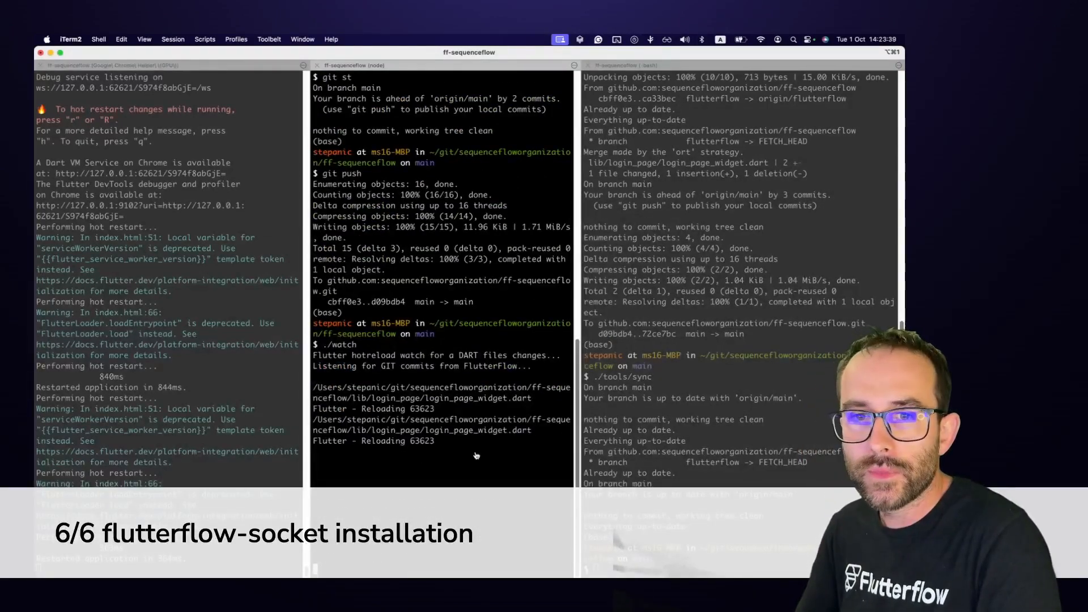
Switch to FlutterFlow and set the LoginPage app bar title text to "SequenceFlow - auth 002".
key(super+Tab)
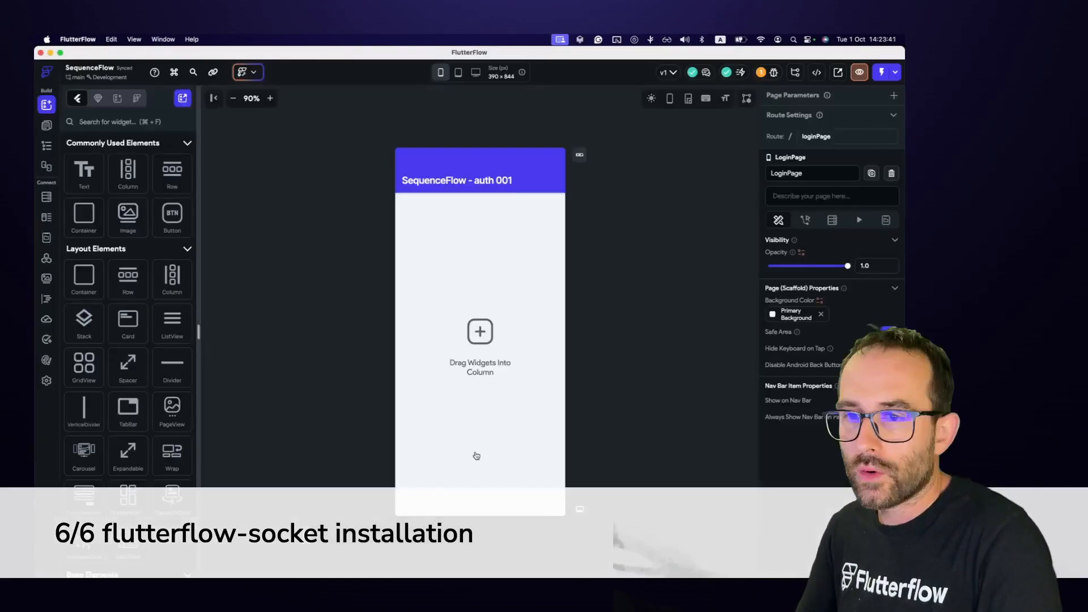
click(508, 188)
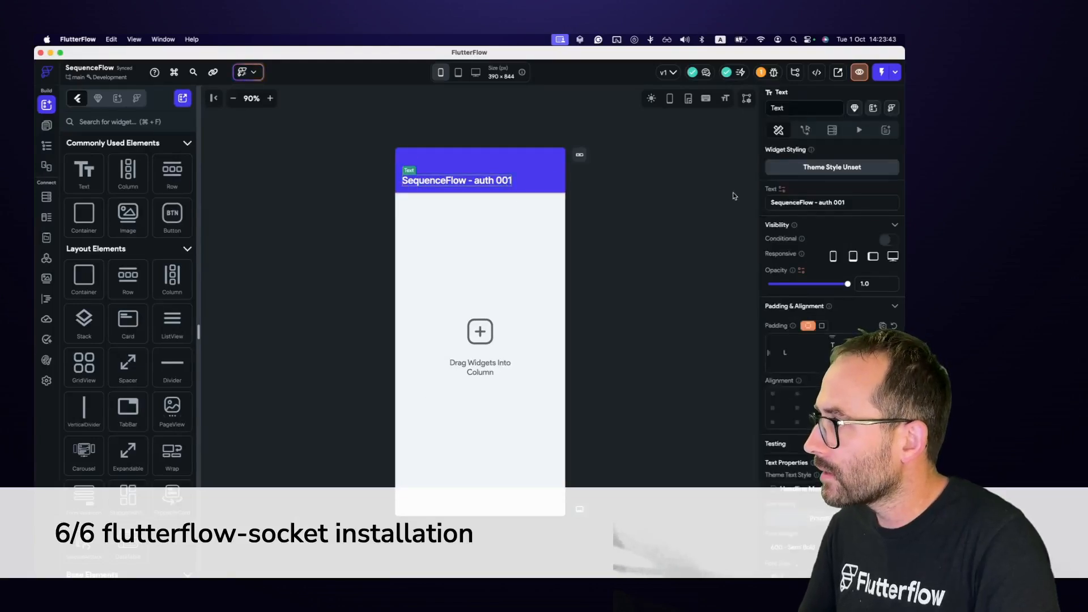
click(853, 203)
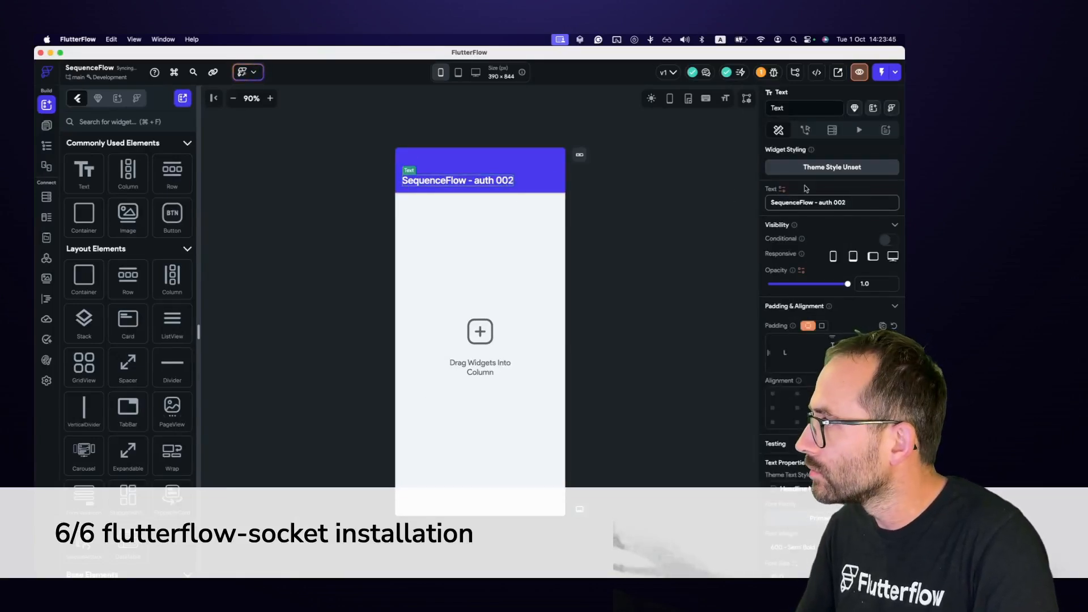
click(687, 209)
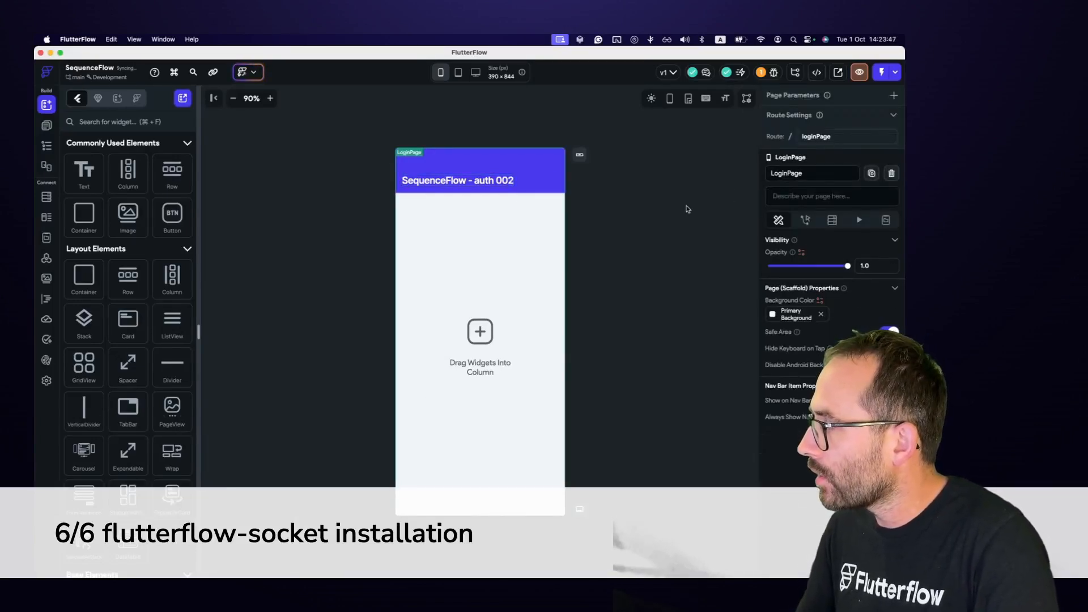
Push the FlutterFlow project to the repository with the commit message "Updating to latest FlutterFlow output.".
click(819, 78)
click(753, 141)
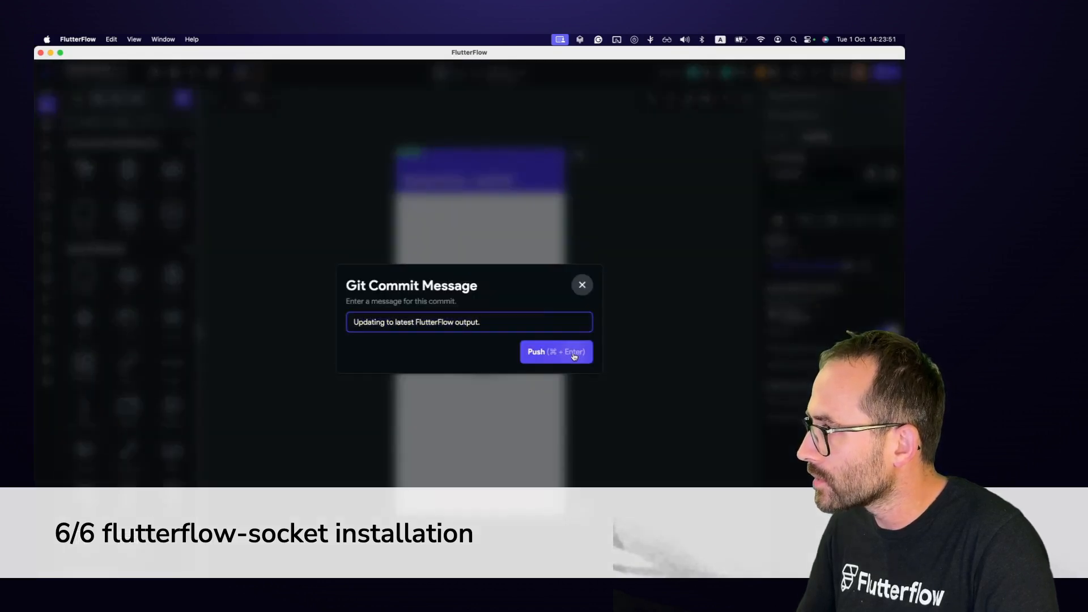
click(574, 354)
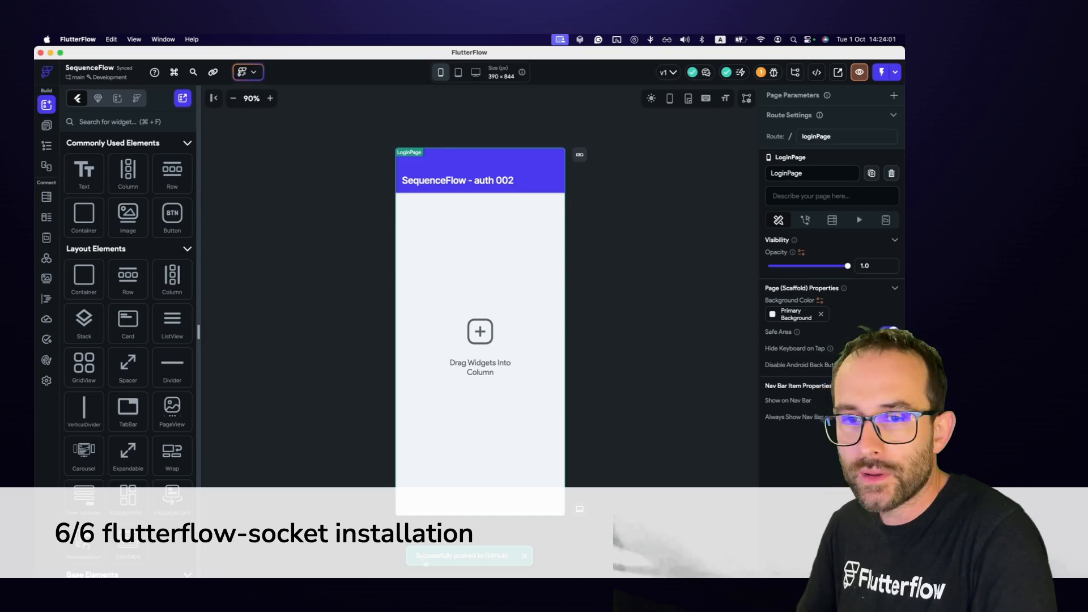
Switch to iTerm2 and examine the watcher's output about the FlutterFlow commit, the GIT sync script and the reloads.
key(super+Tab)
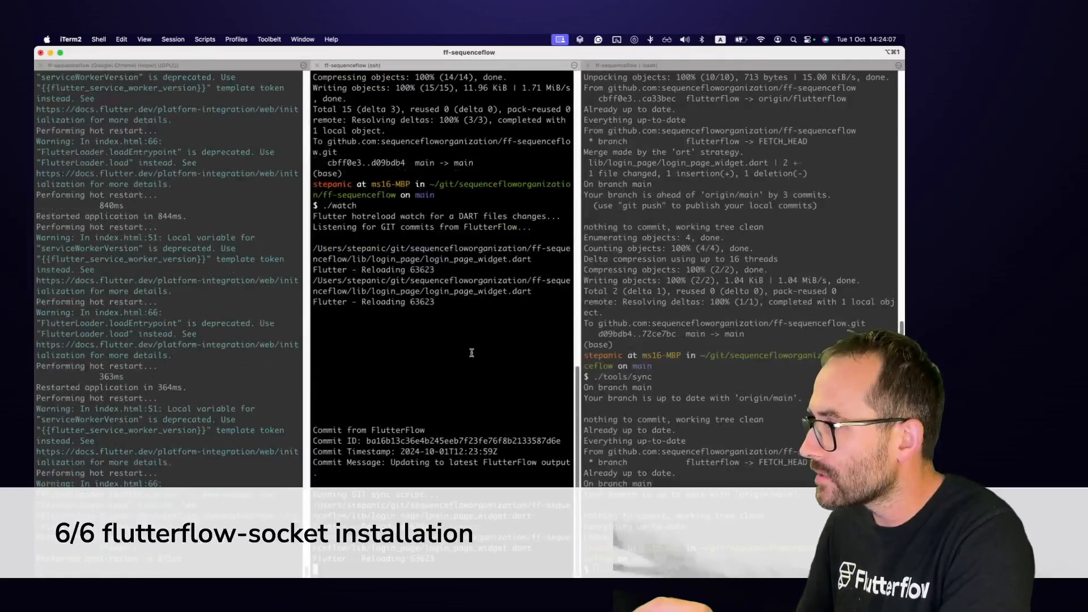
drag(347, 174, 479, 484)
click(385, 192)
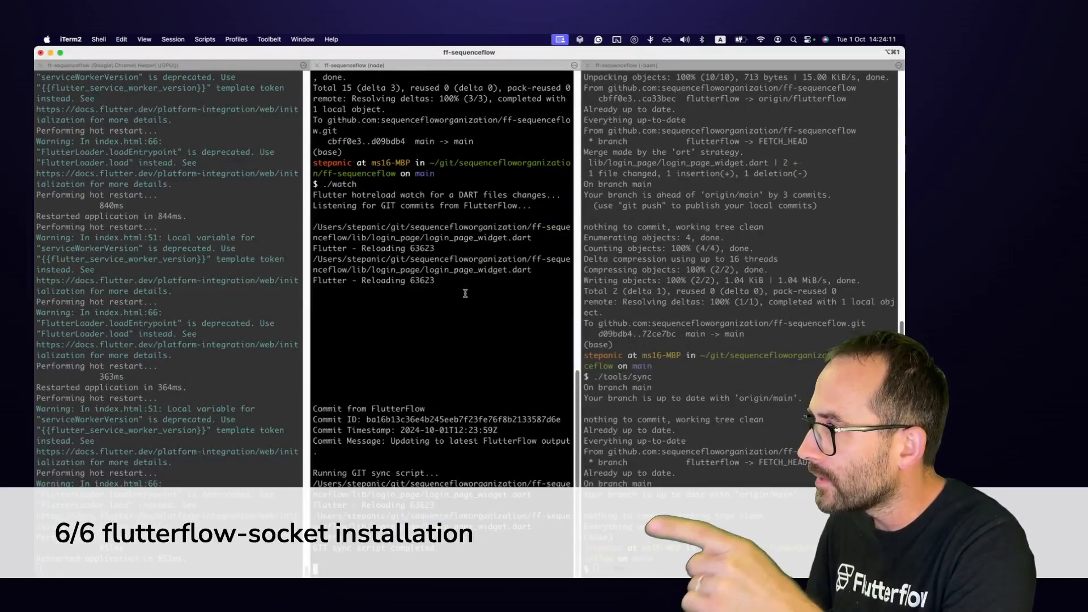
drag(385, 192, 566, 549)
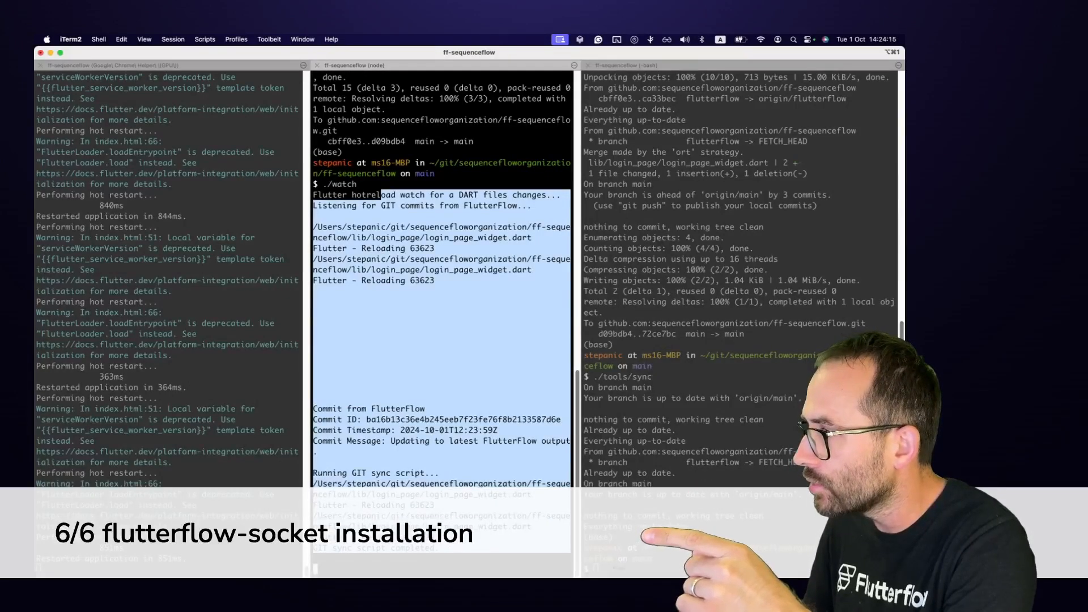
click(419, 437)
drag(400, 505, 384, 344)
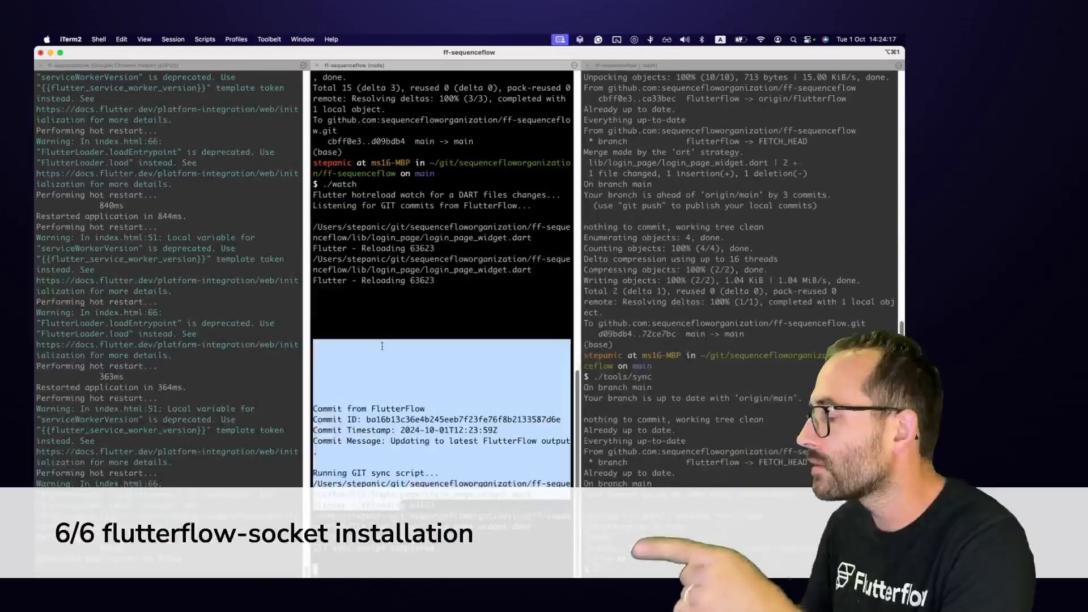
click(422, 471)
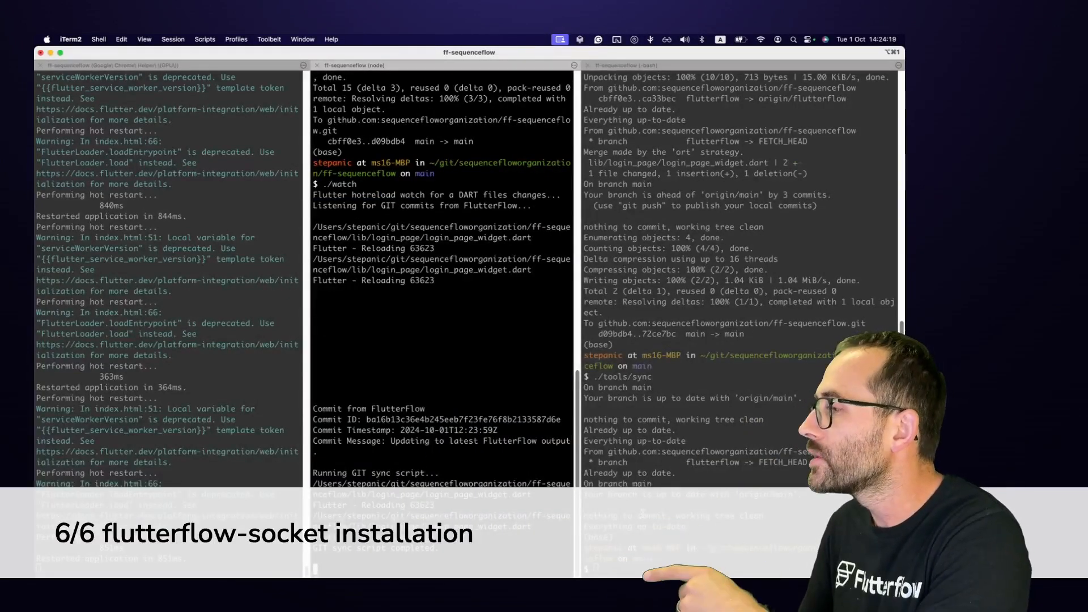
Run "git log" in the sync pane, examine the latest merge and FlutterFlow commits, and close the log.
click(627, 367)
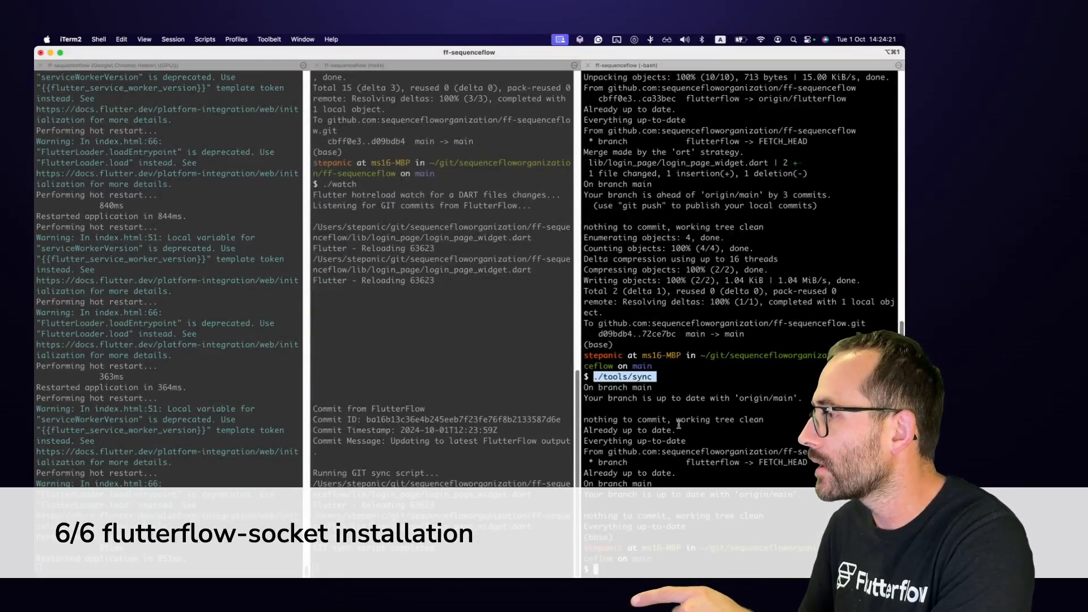
text(git )
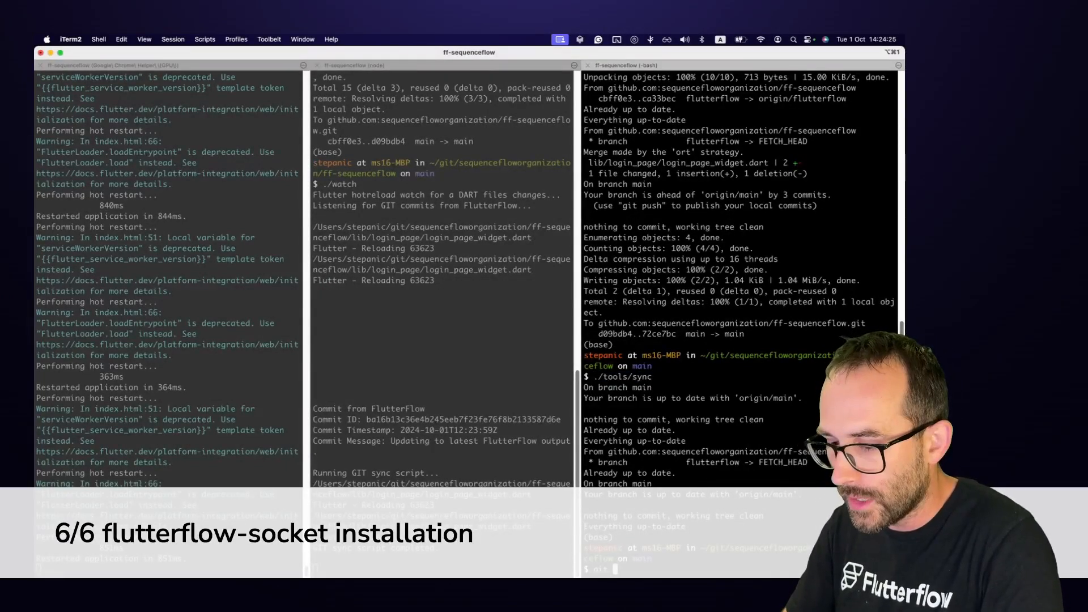
text(log)
key(Return)
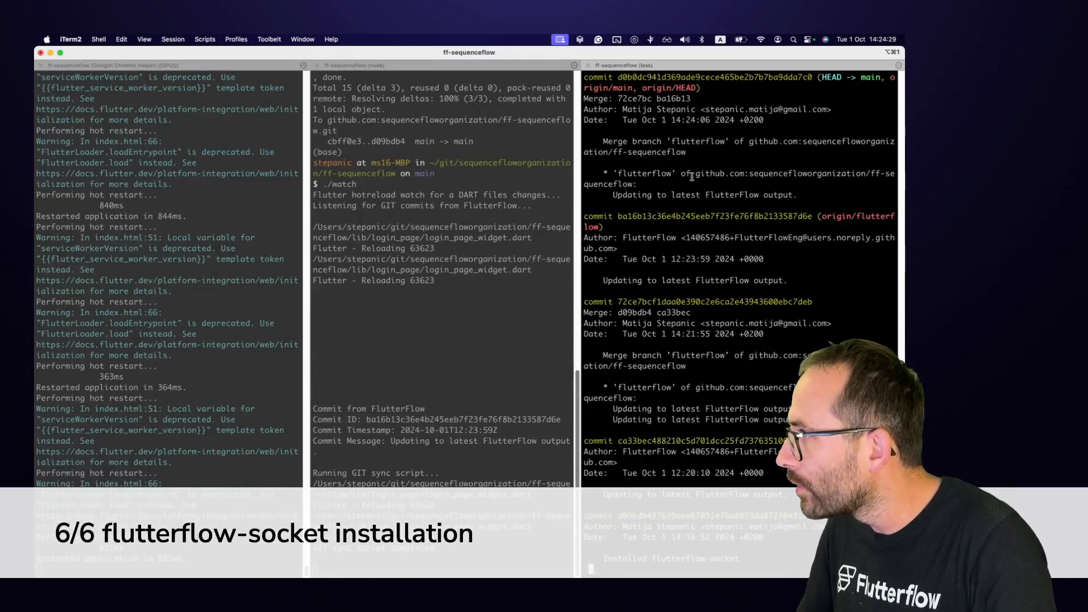
scroll(695, 230, up, 5)
scroll(686, 221, down, 5)
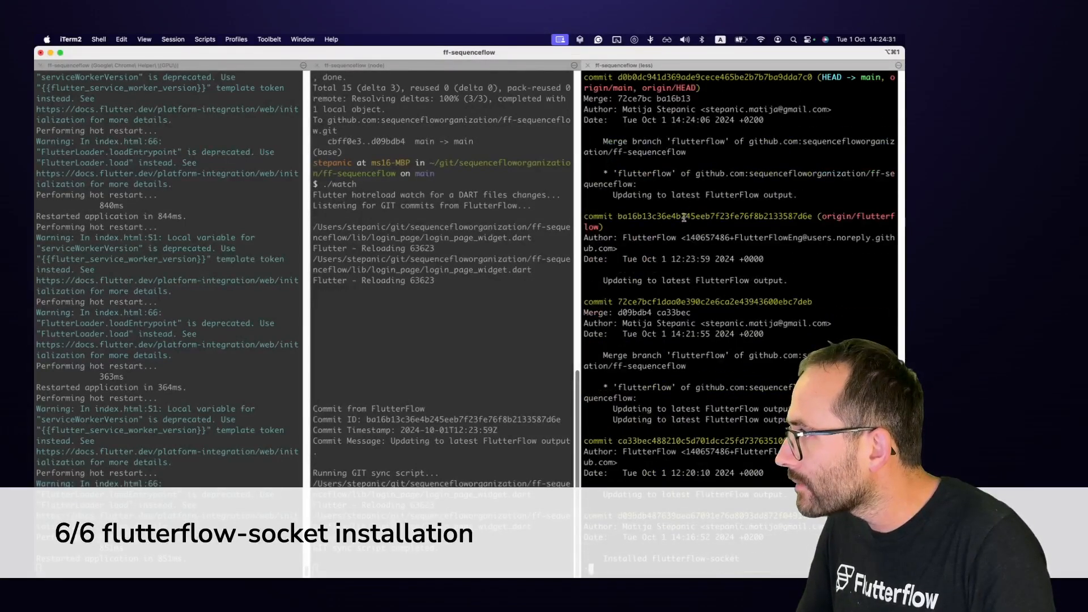
triple_click(603, 281)
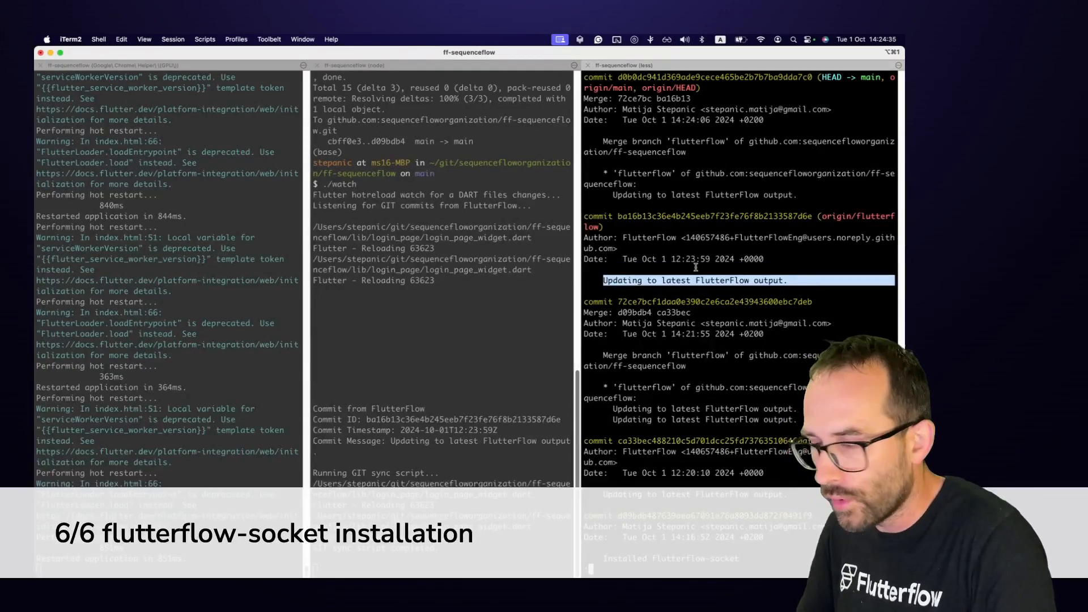
text(qgit diff HEAD~1)
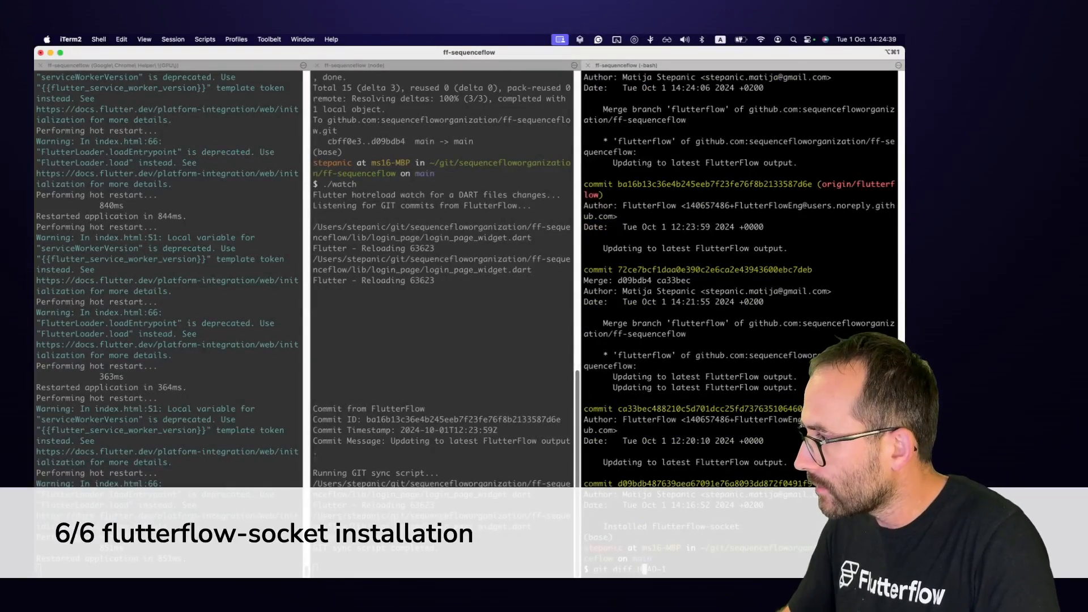
Run "git diff HEAD~1", examine the changed title line in login_page_widget.dart, and check the running app's title in Chrome.
key(Return)
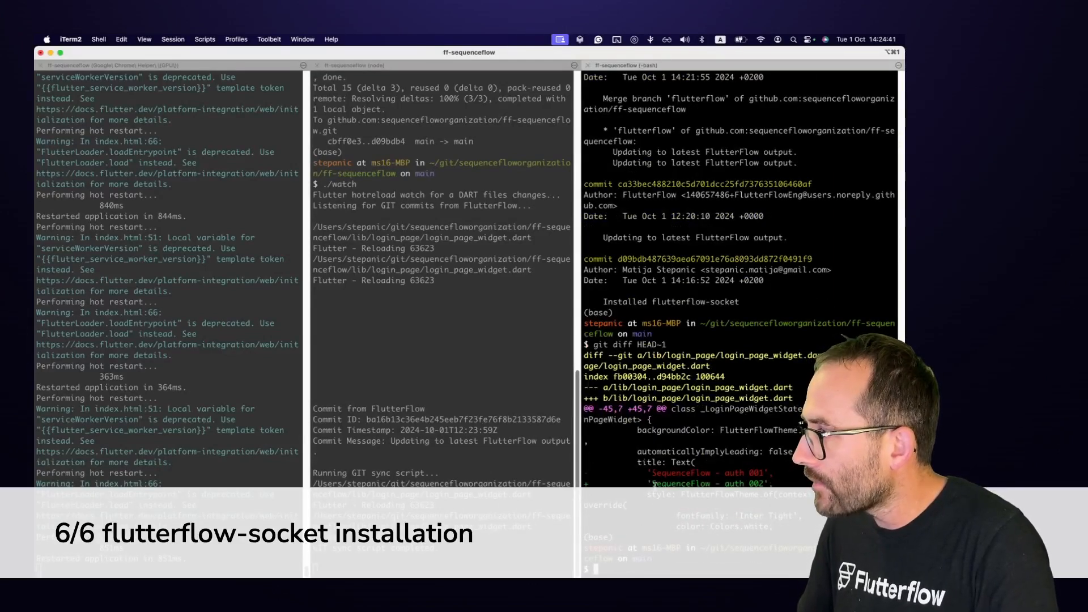
drag(648, 484, 771, 483)
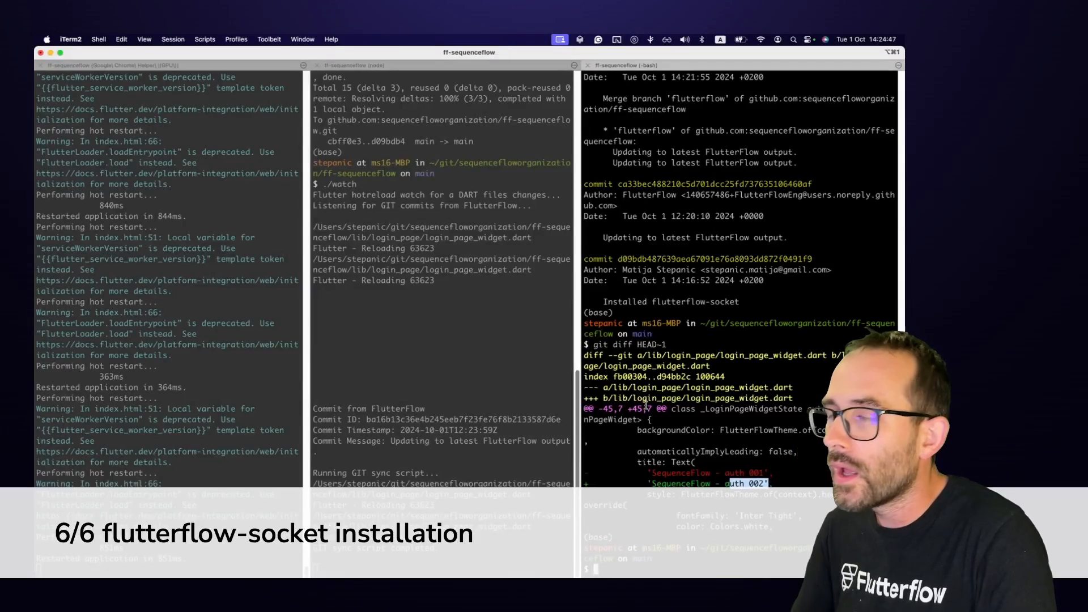
key(super+Tab)
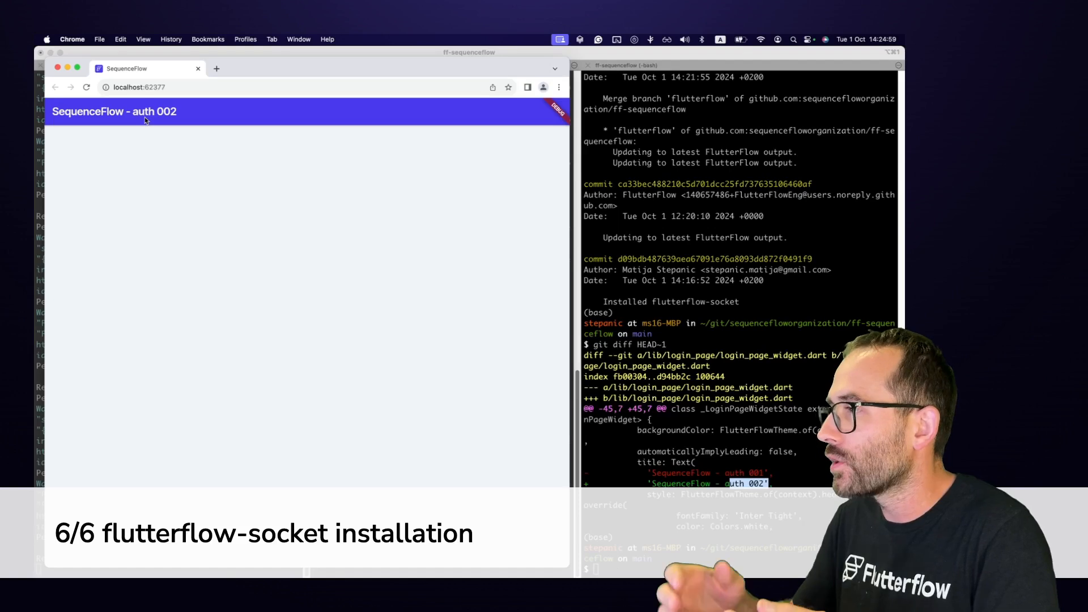
Return to iTerm2 and add blank lines below the output in both the Flutter run pane and the watch pane.
click(38, 480)
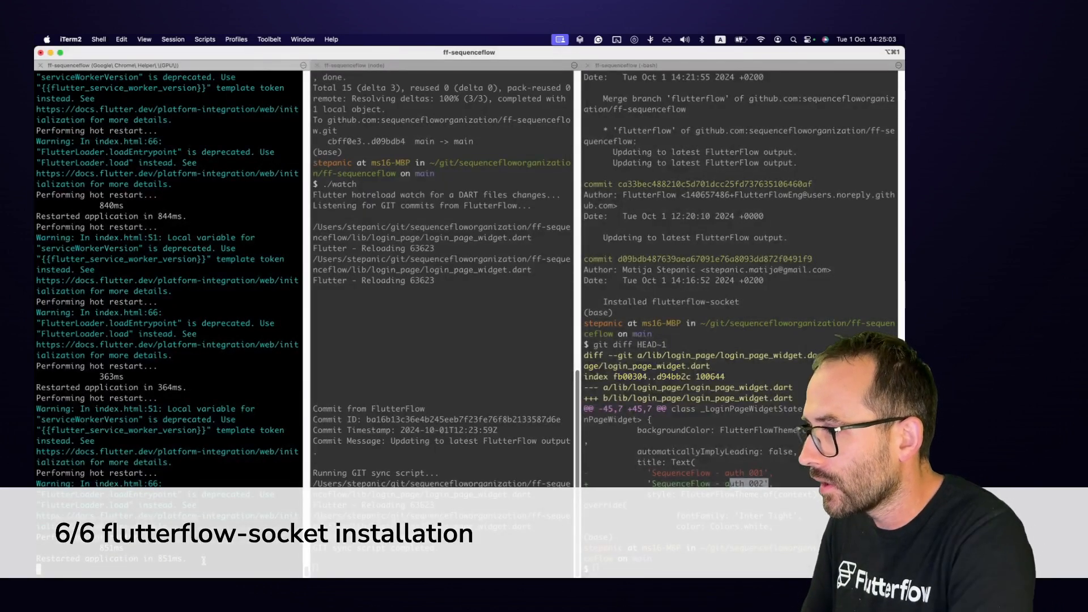
key(Return)
key(Return)
key(Return)
key(Return)
key(Return)
key(Return)
key(Return)
key(Return)
key(Return)
key(Return)
key(Return)
key(Return)
key(Return)
click(419, 553)
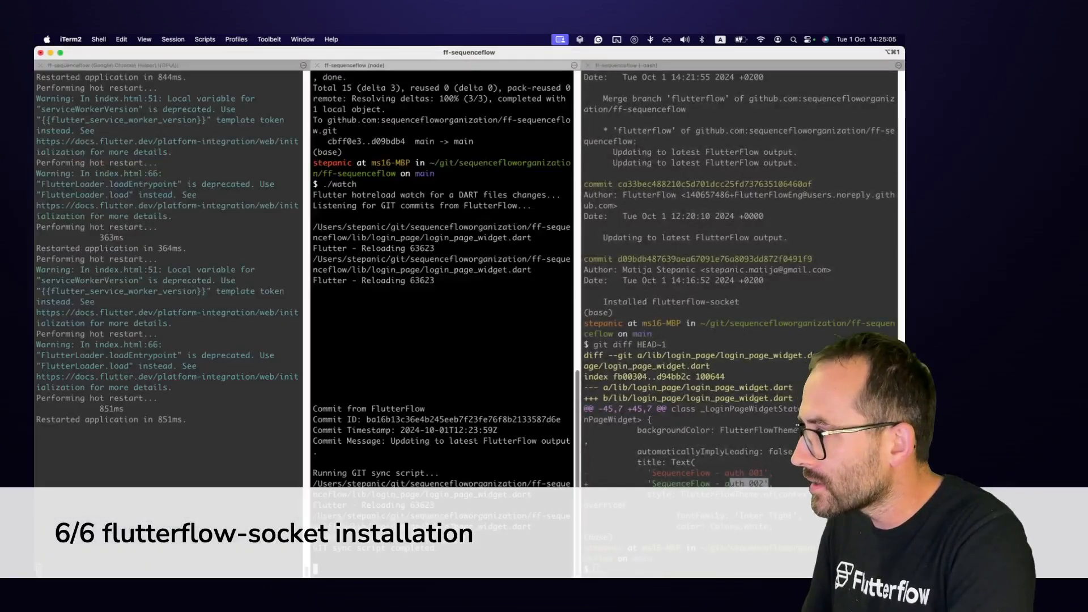
key(Return)
key(Return)
key(Return)
key(Return)
key(Return)
key(Return)
key(Return)
key(Return)
key(Return)
key(Return)
key(Return)
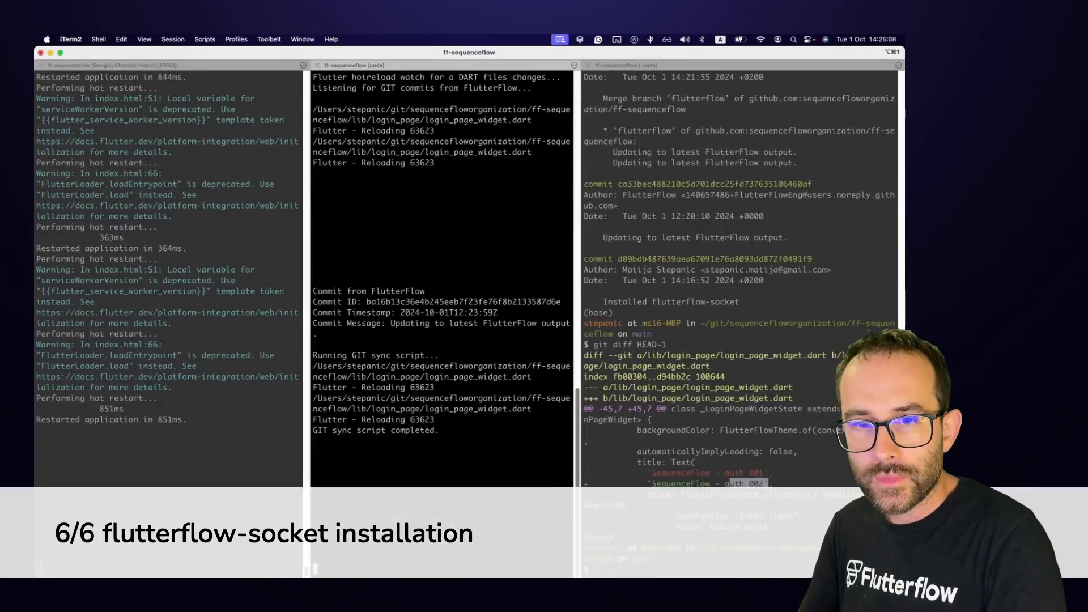
Switch to FlutterFlow and set the LoginPage app bar title text to "SequenceFlow - auth 003".
key(super+Tab)
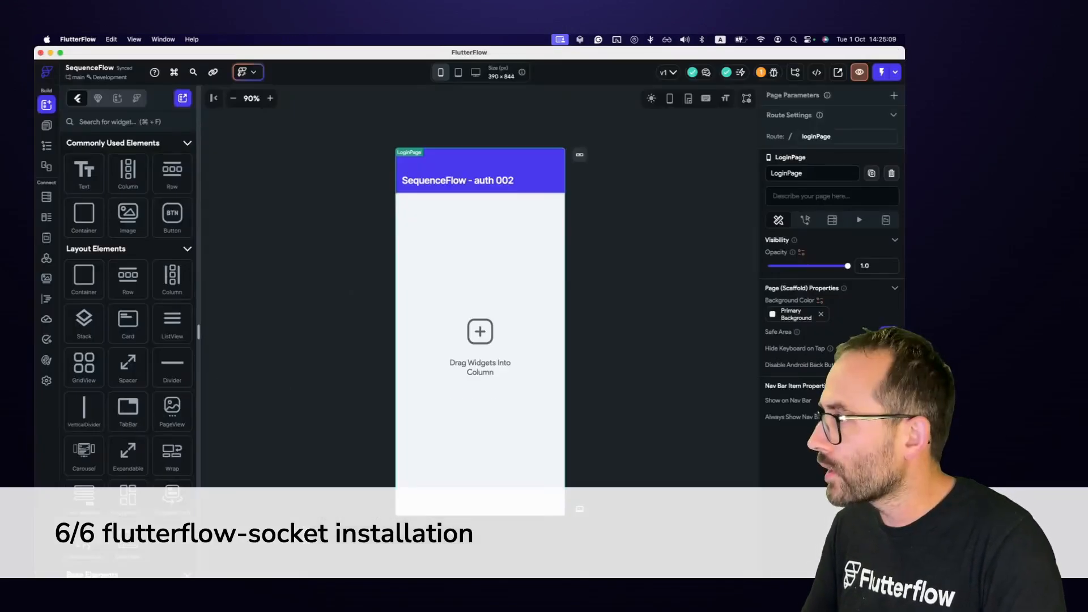
click(500, 184)
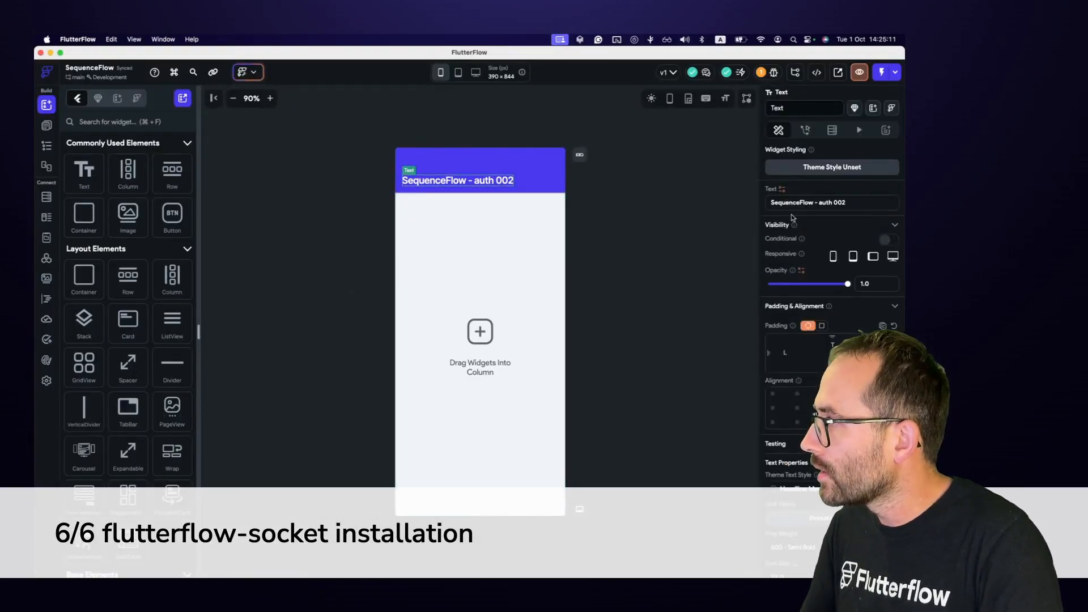
click(849, 203)
key(BackSpace)
text(3)
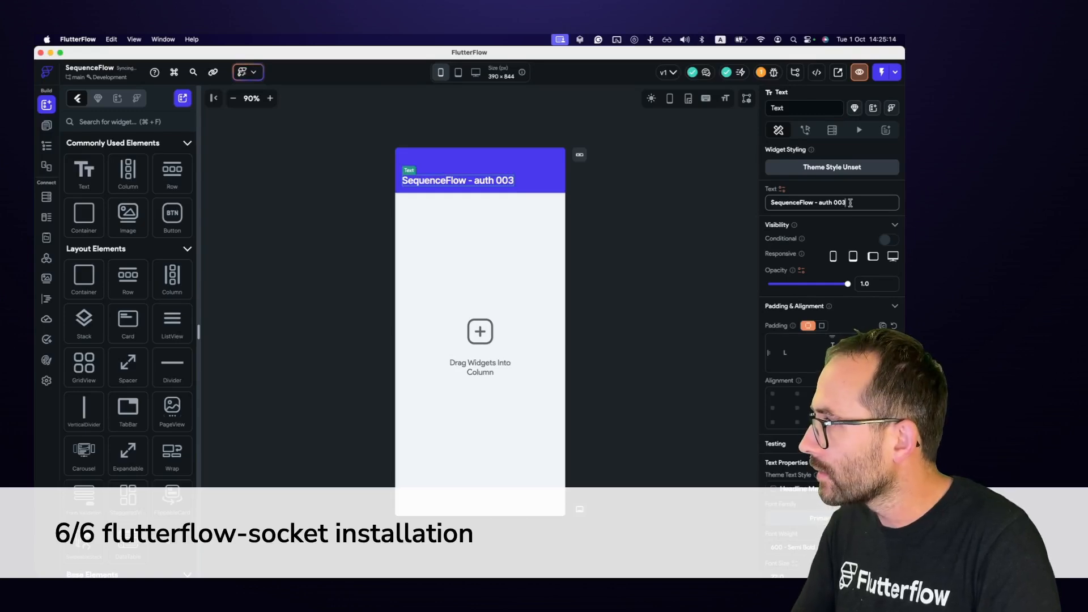
Push the "auth 003" title change to the repository and check the running app's title in Chrome.
click(816, 72)
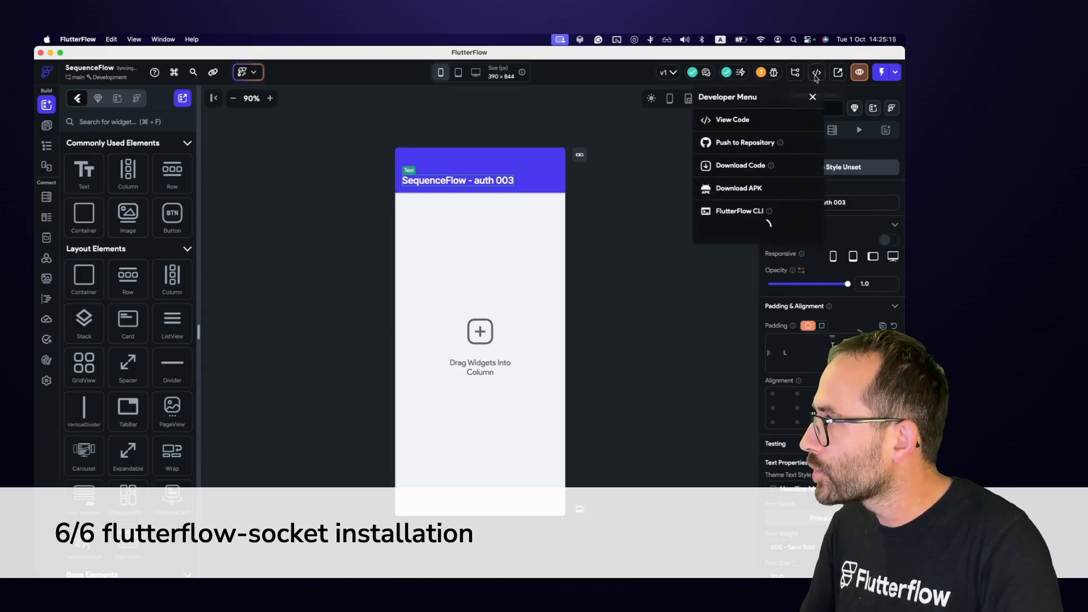
click(745, 142)
click(537, 357)
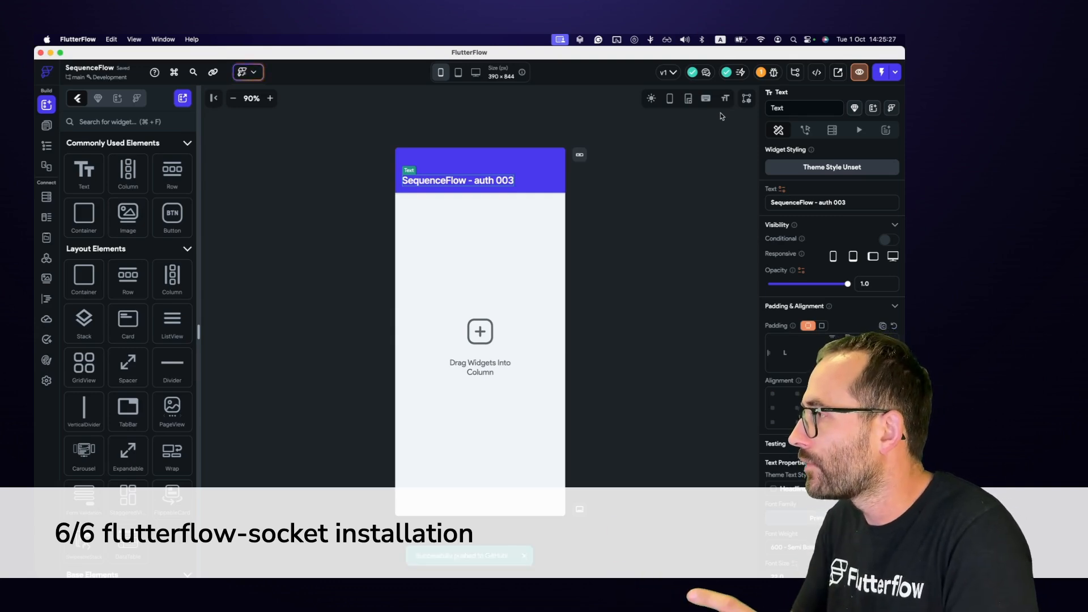
key(super+Tab)
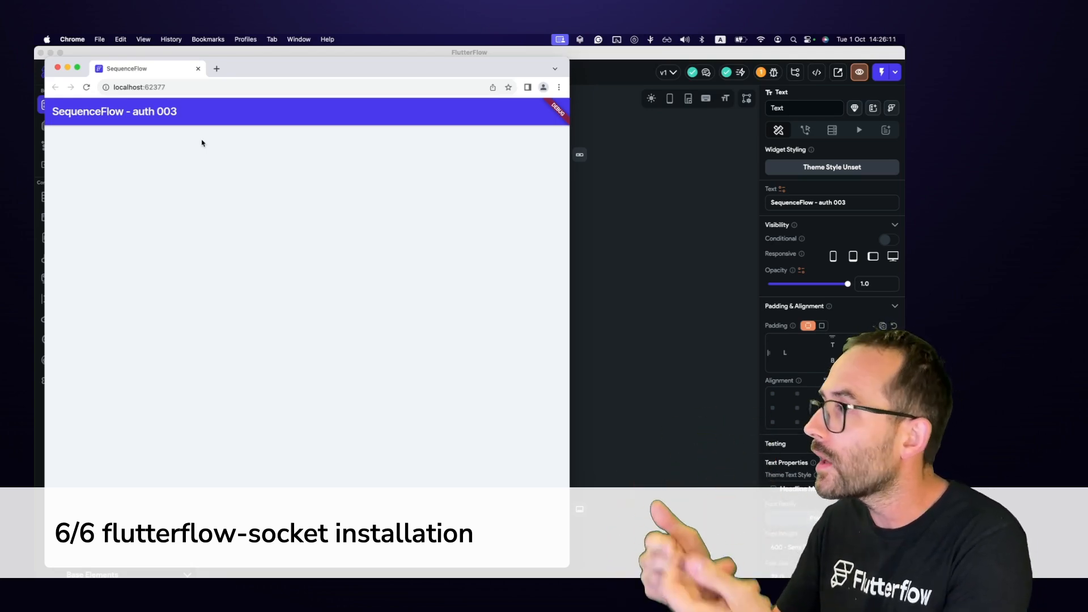
Return to FlutterFlow and set the LoginPage app bar title text to "SequenceFlow - auth 004".
click(571, 138)
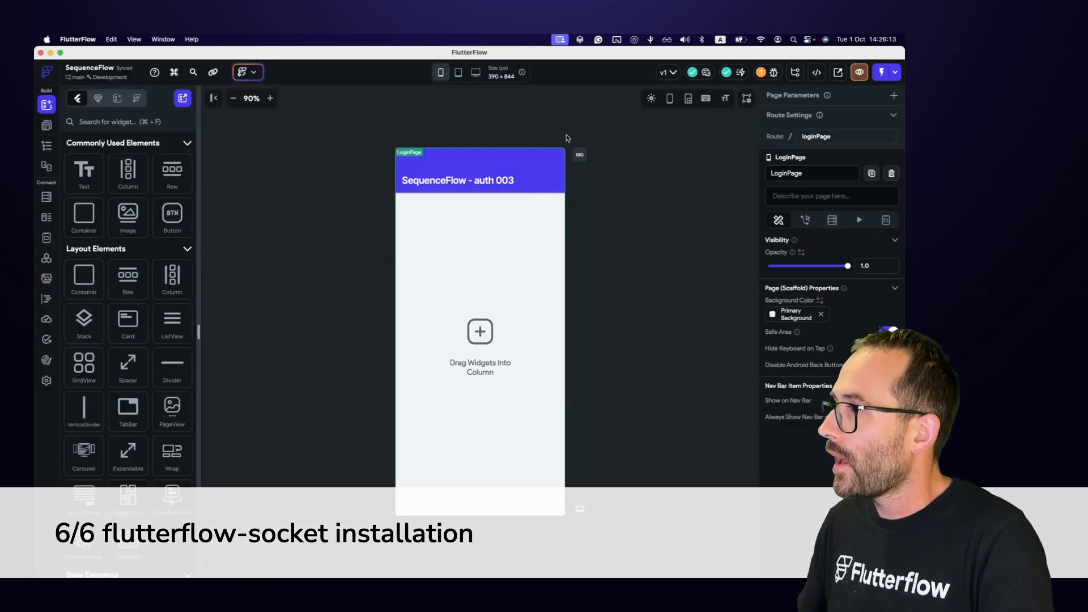
click(458, 180)
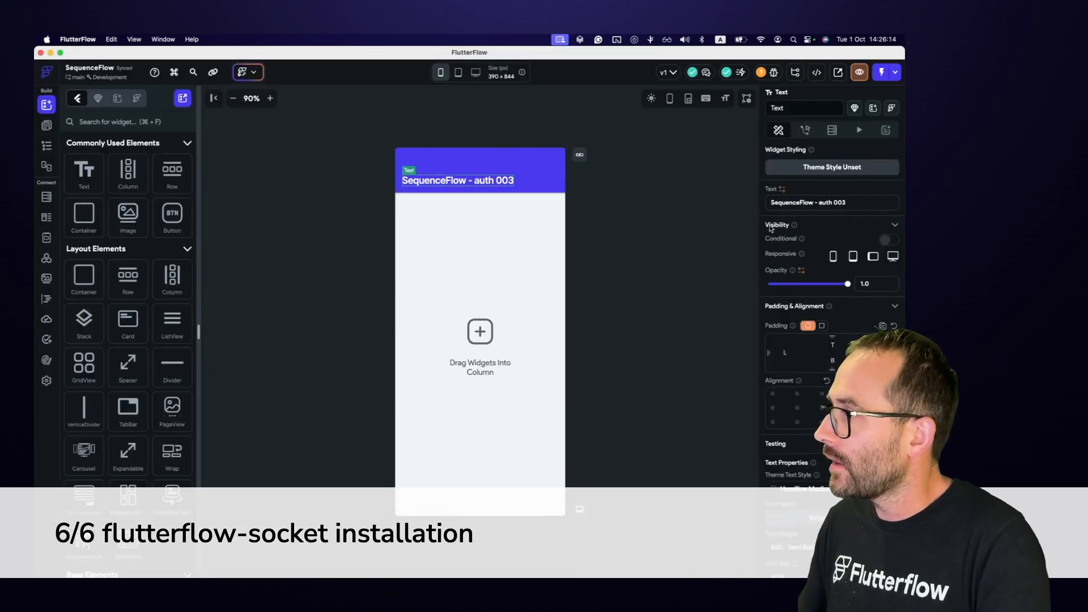
click(854, 202)
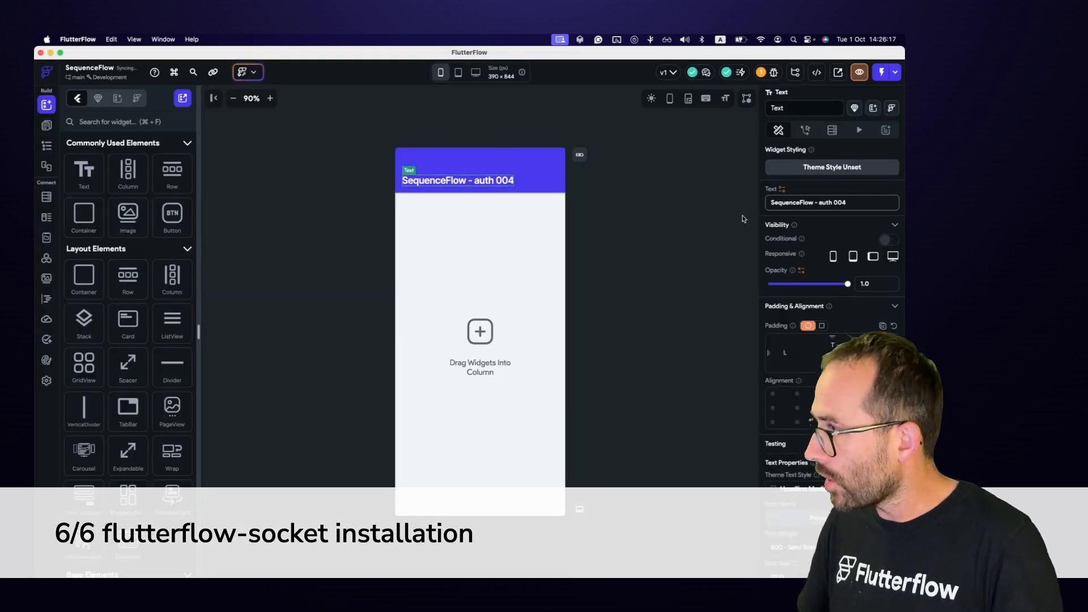
Push the "auth 004" title change to the repository with the commit message "Updating to latest FlutterFlow output.".
click(664, 215)
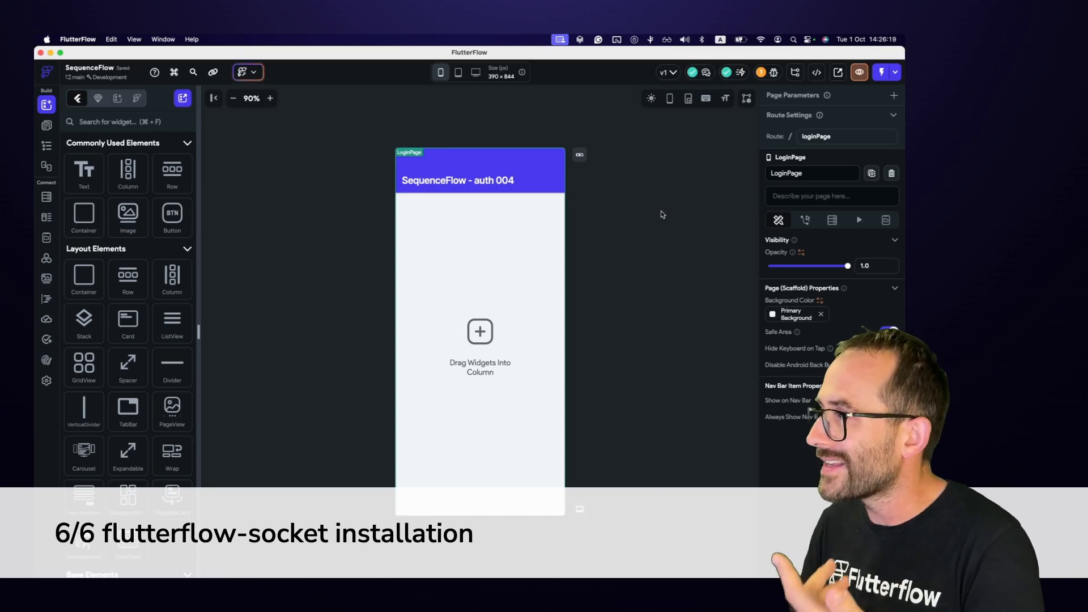
click(817, 71)
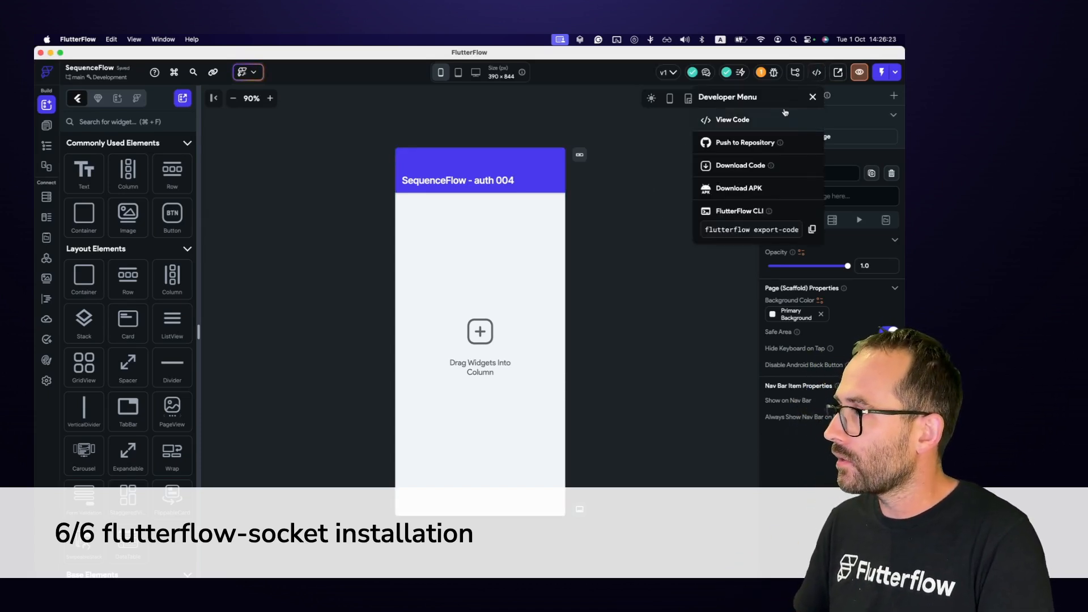
click(817, 72)
click(817, 72)
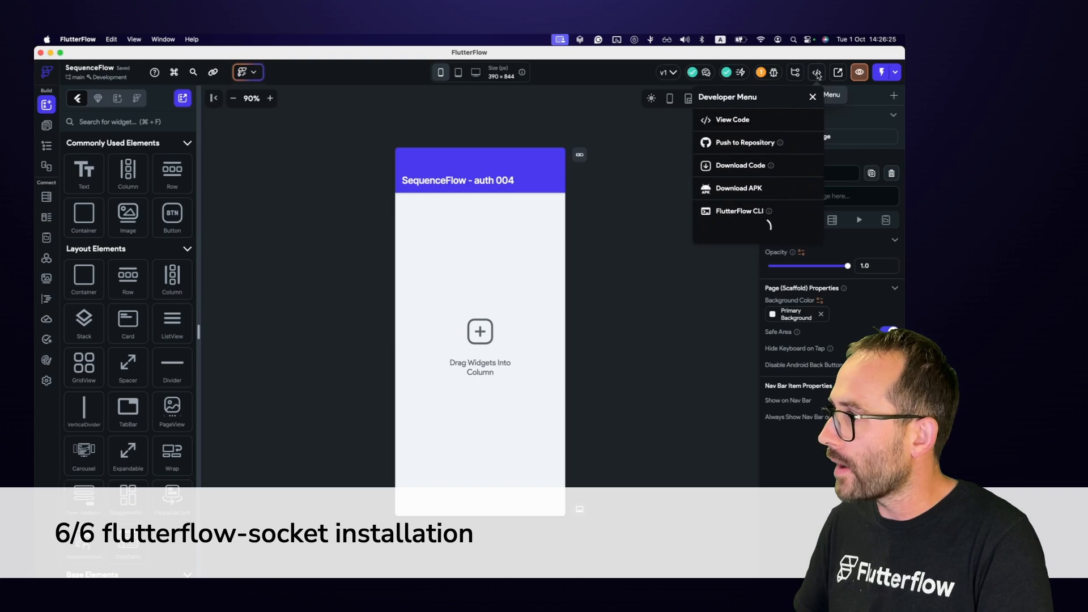
click(772, 151)
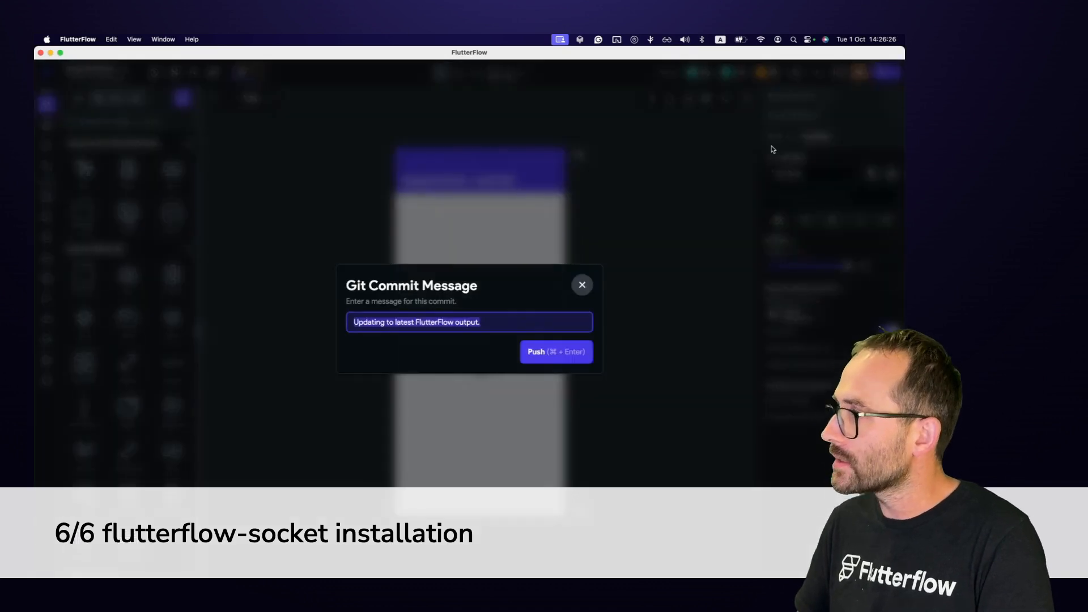
click(575, 351)
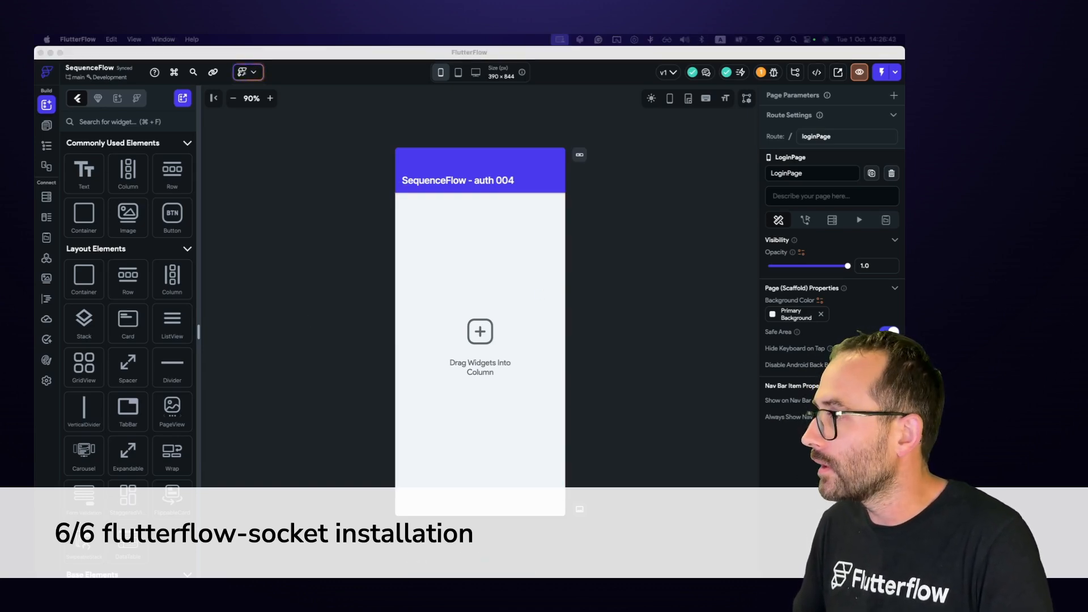
Review the ⌘G FlutterFlow shortcut's actions in BetterTouchTool and check the running app's title in Chrome.
drag(35, 79, 628, 184)
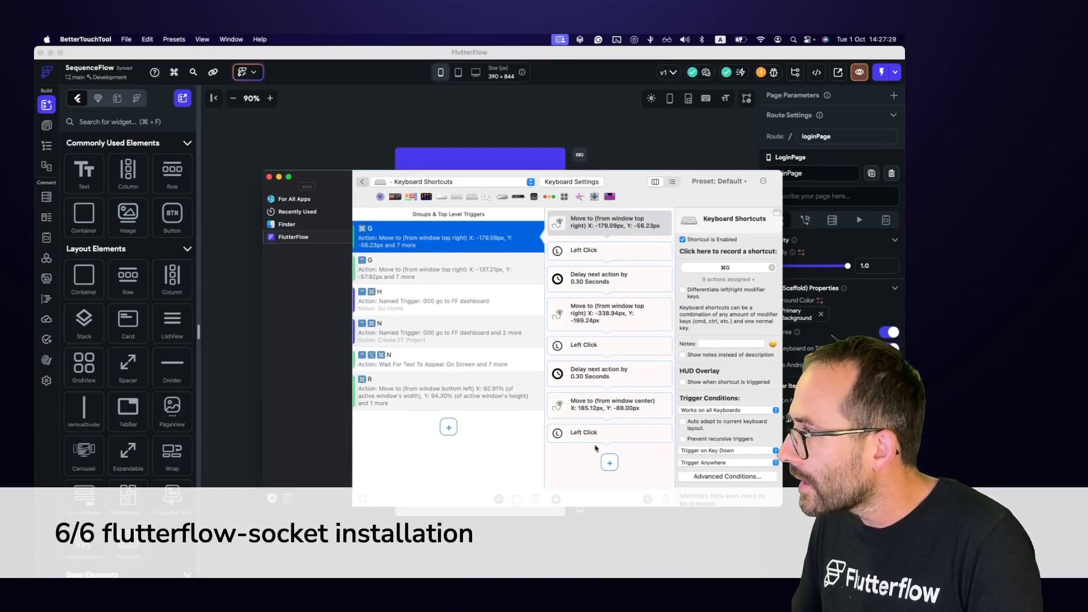
click(637, 141)
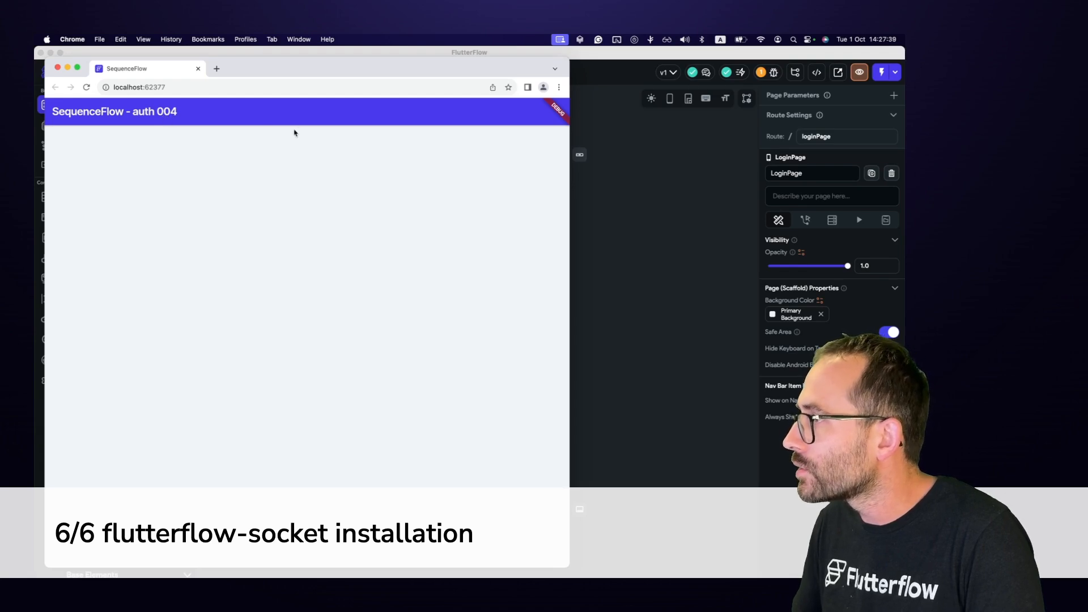
Return to FlutterFlow and set the LoginPage app bar title text to "SequenceFlow - auth 005".
click(687, 297)
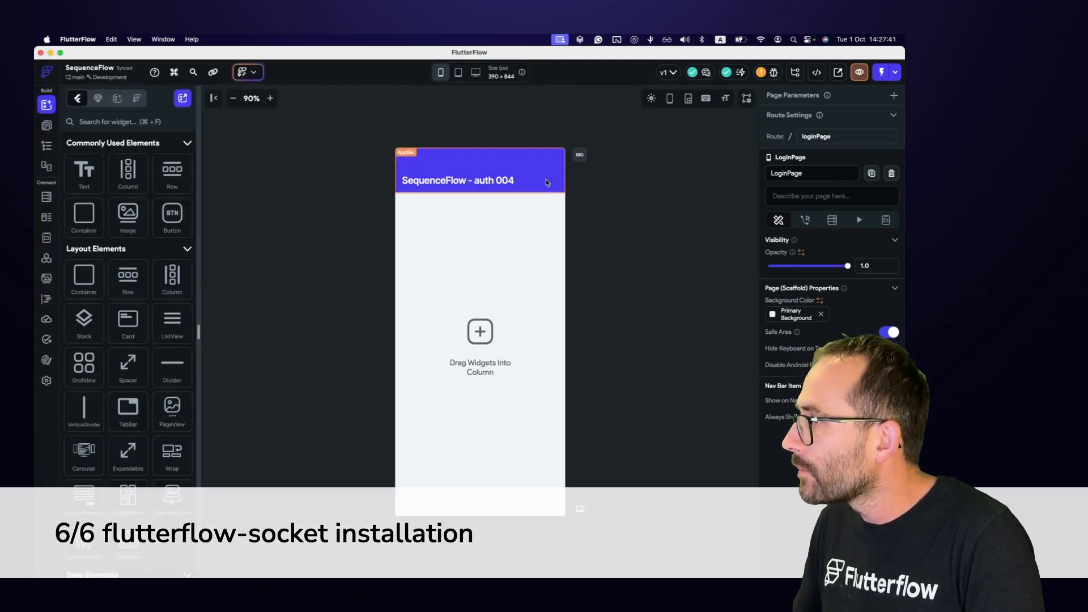
click(512, 183)
click(857, 208)
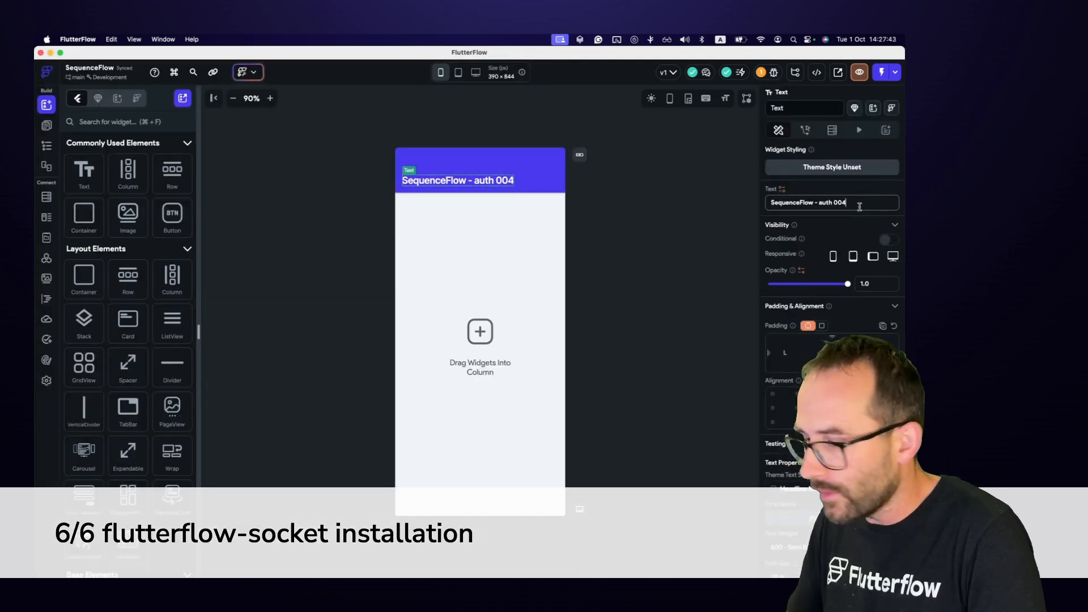
key(BackSpace)
text(5)
click(671, 203)
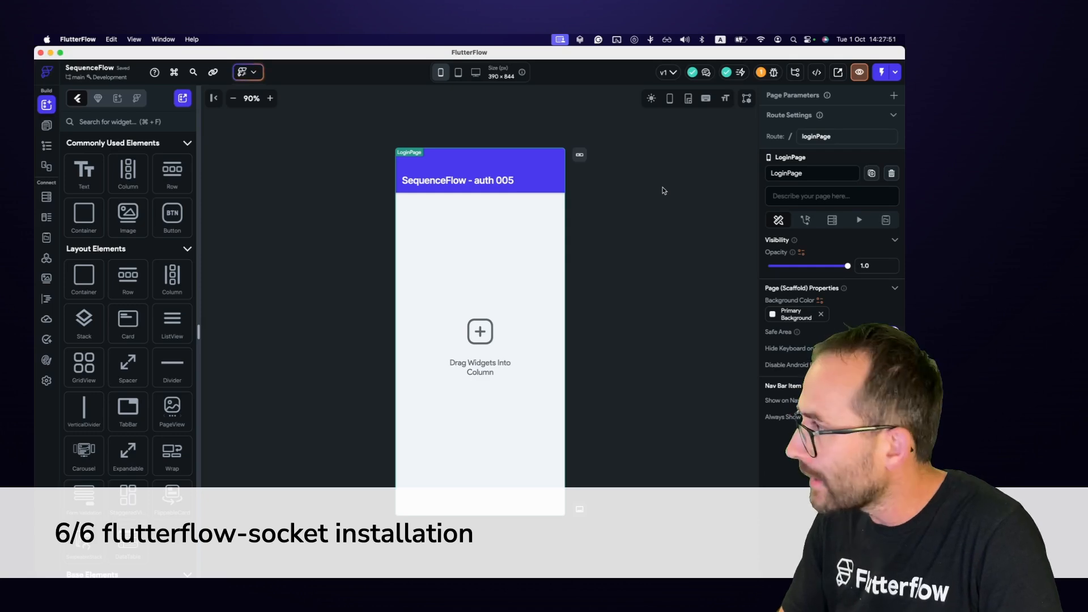
Push the "auth 005" title change to the repository and check the running app's title in Chrome.
click(816, 72)
click(731, 145)
click(560, 355)
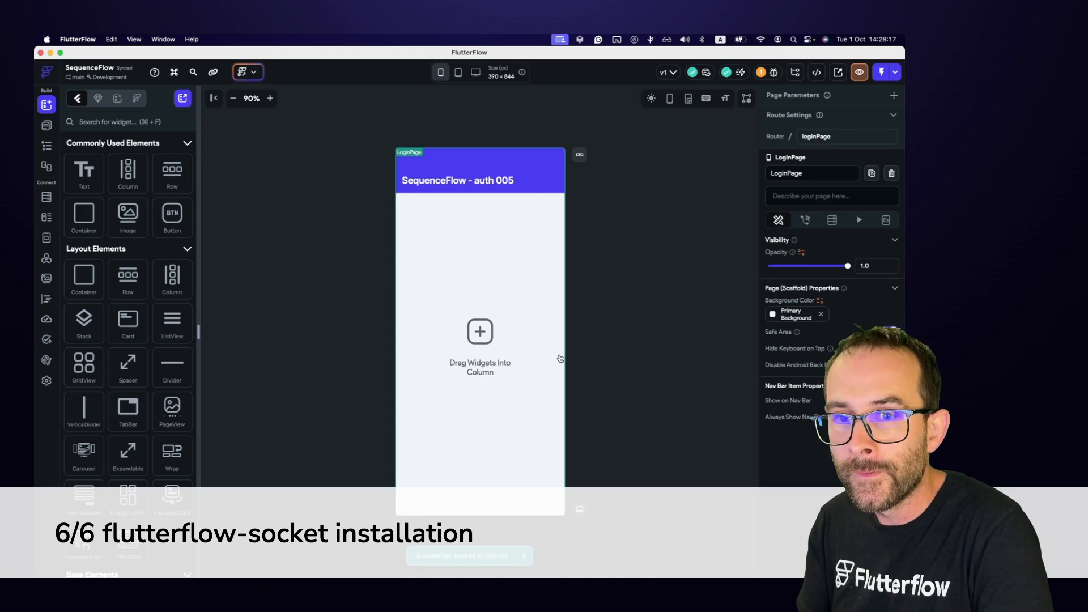
key(super+Tab)
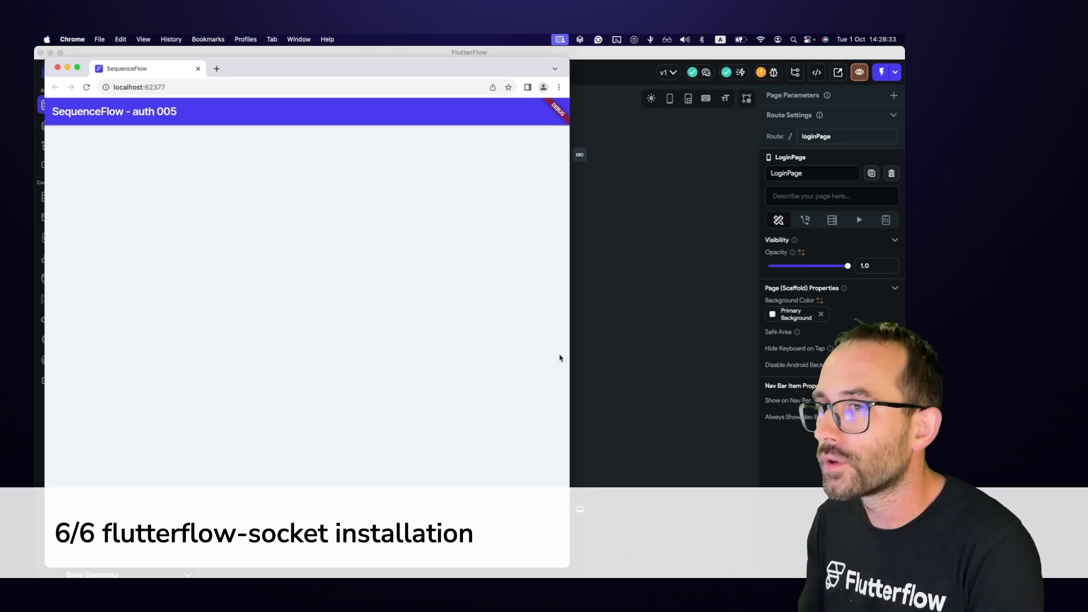
Switch to iTerm2, rerun git diff HEAD~1 in the ff-sequenceflow bash pane and highlight the changed title numbers in the output.
key(super+Tab)
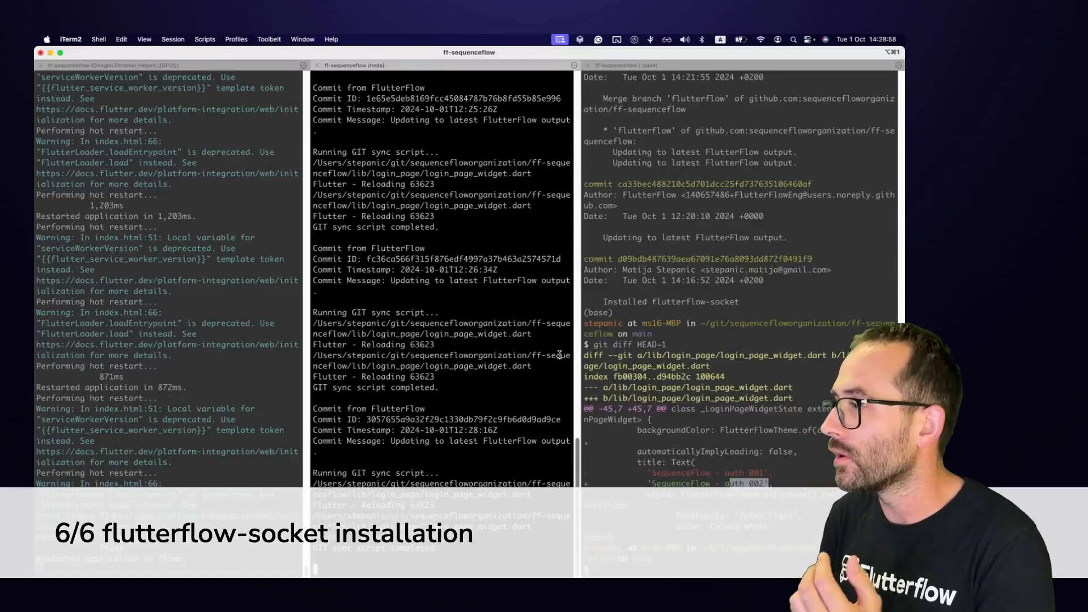
click(755, 389)
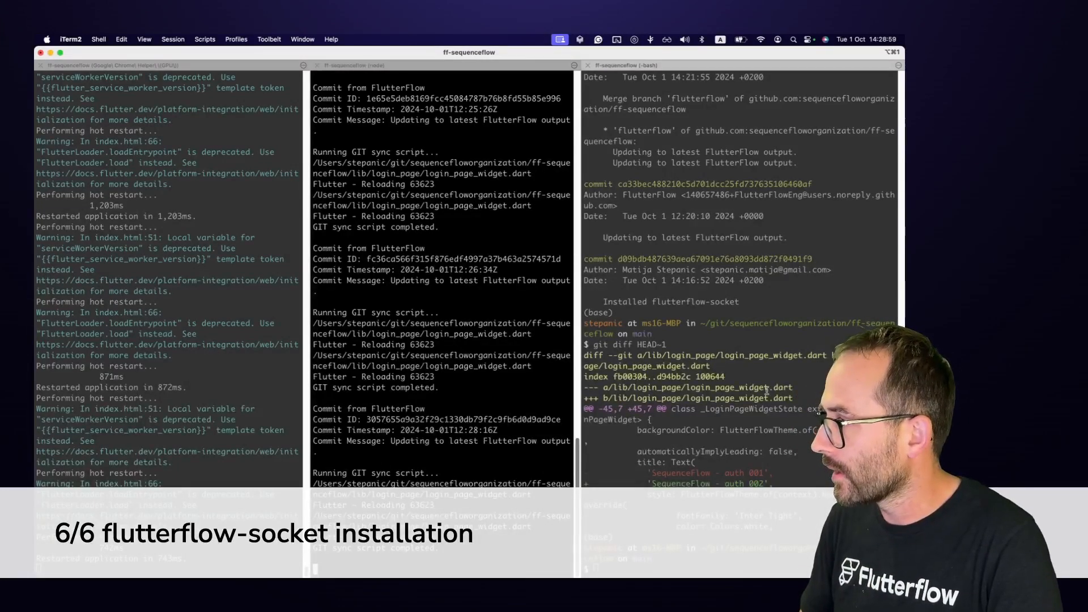
key(Up)
key(Return)
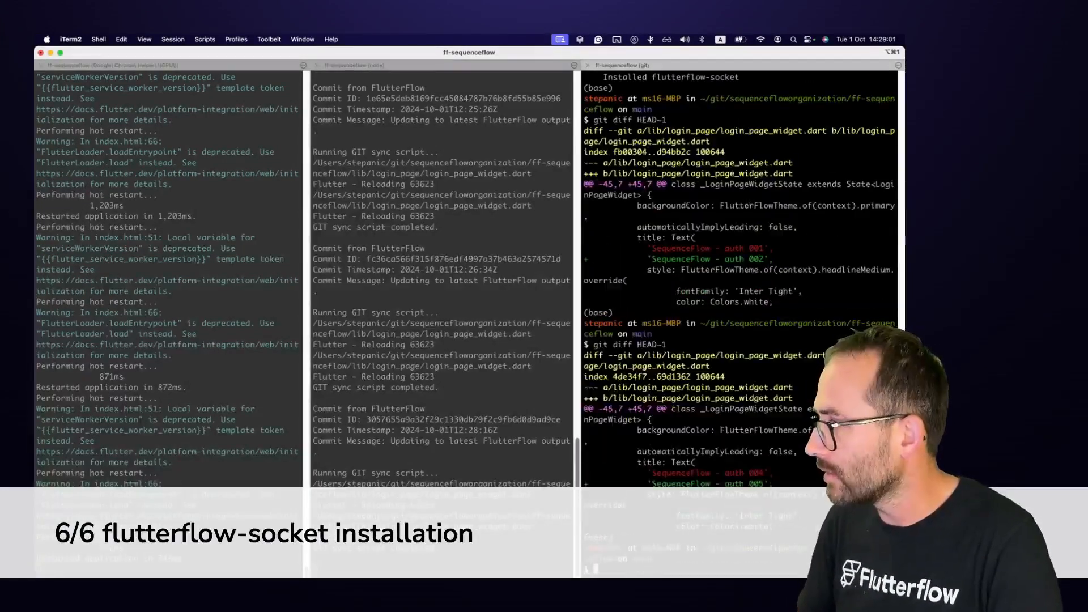
double_click(755, 473)
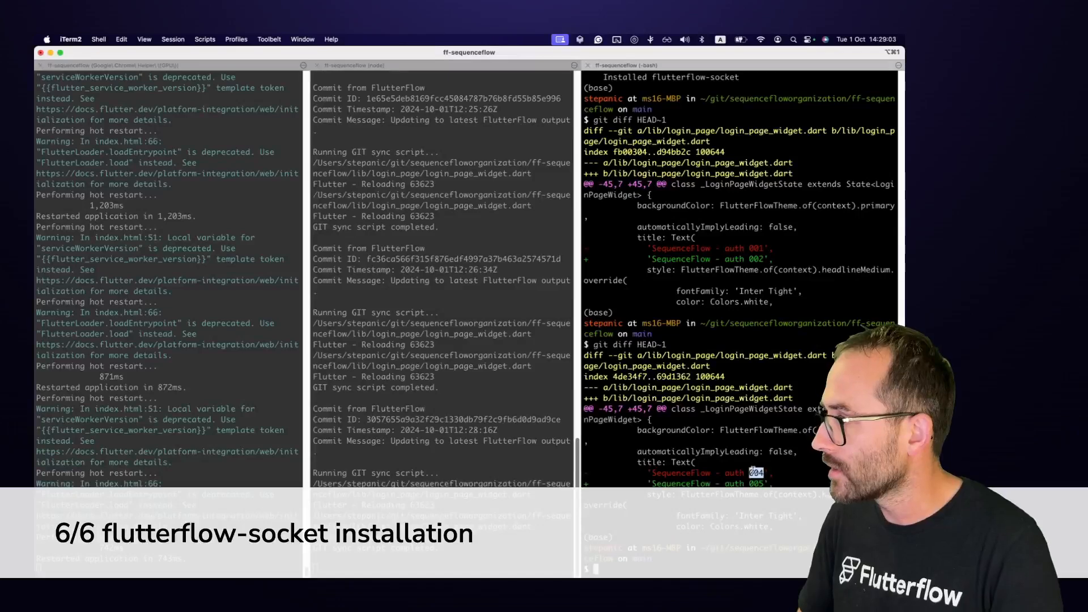
double_click(756, 483)
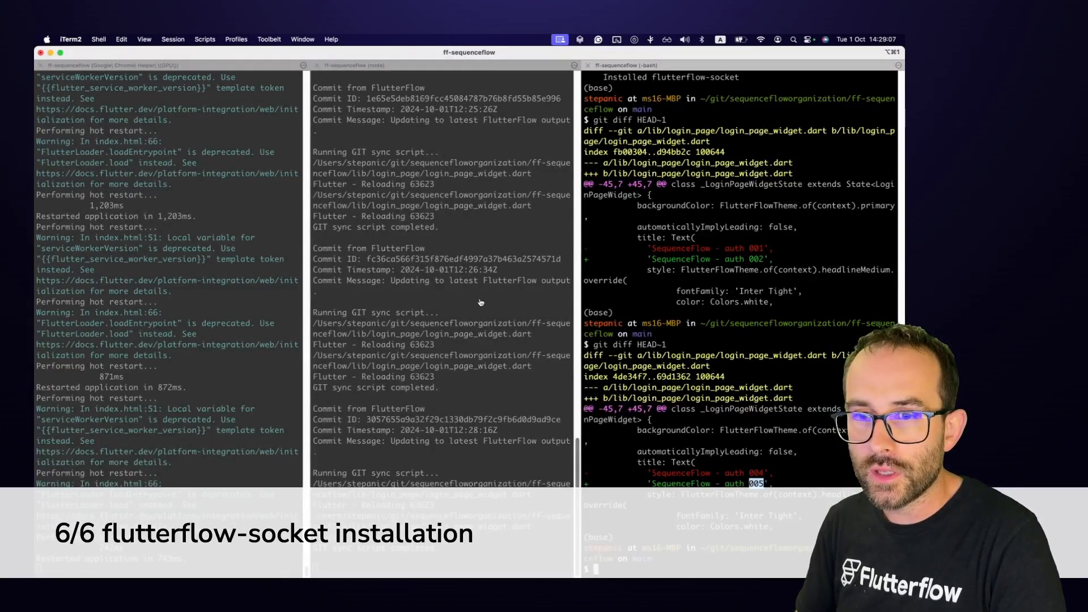
Switch to BetterTouchTool, examine the action sequence of the ⌃G FlutterFlow shortcut, and return to FlutterFlow.
key(super+Tab)
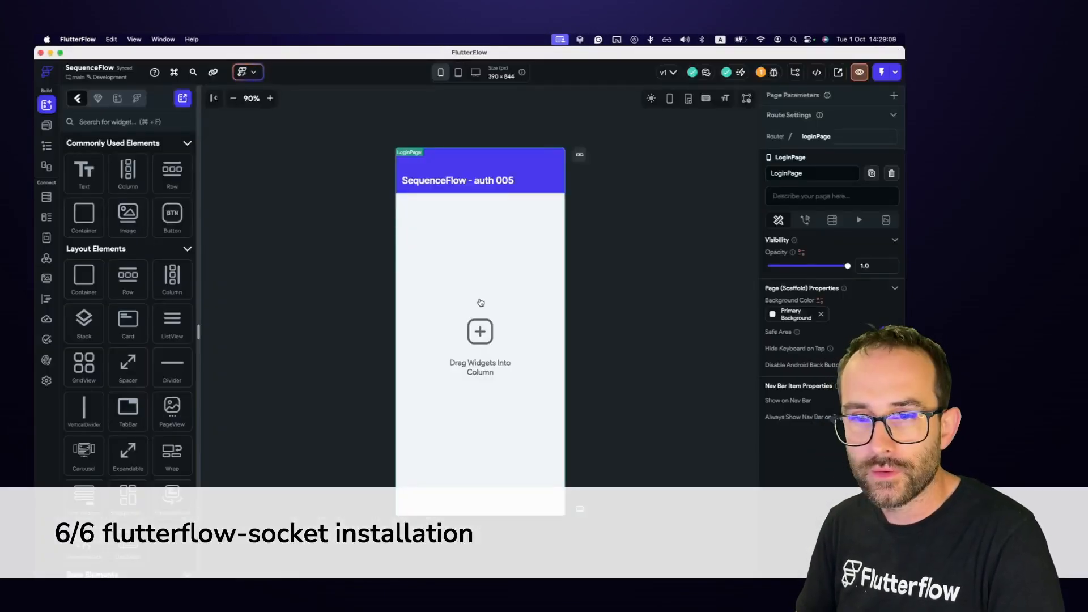
key(super+Tab)
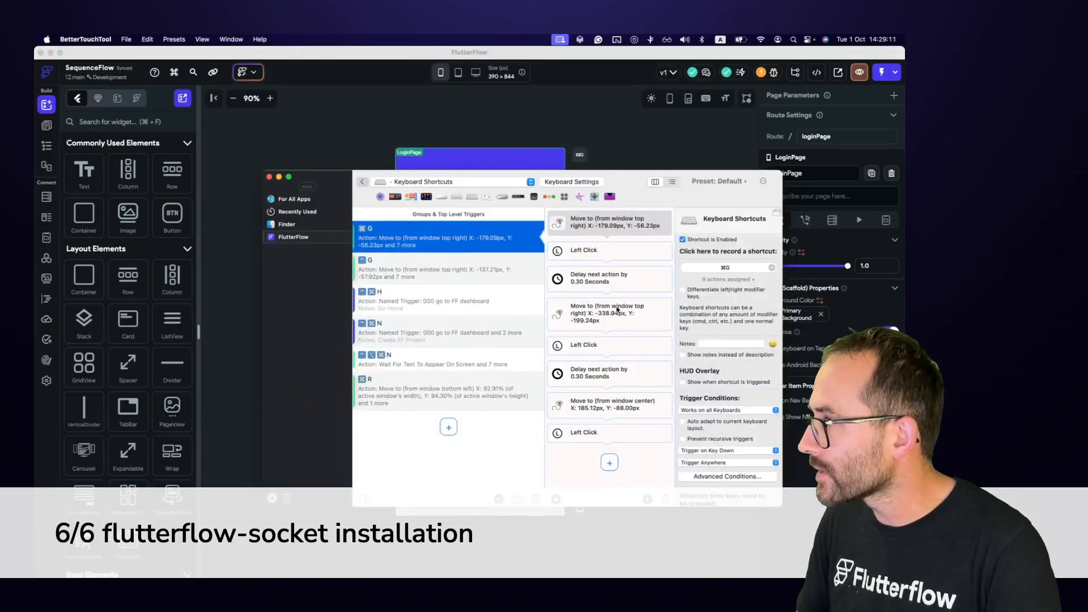
click(374, 265)
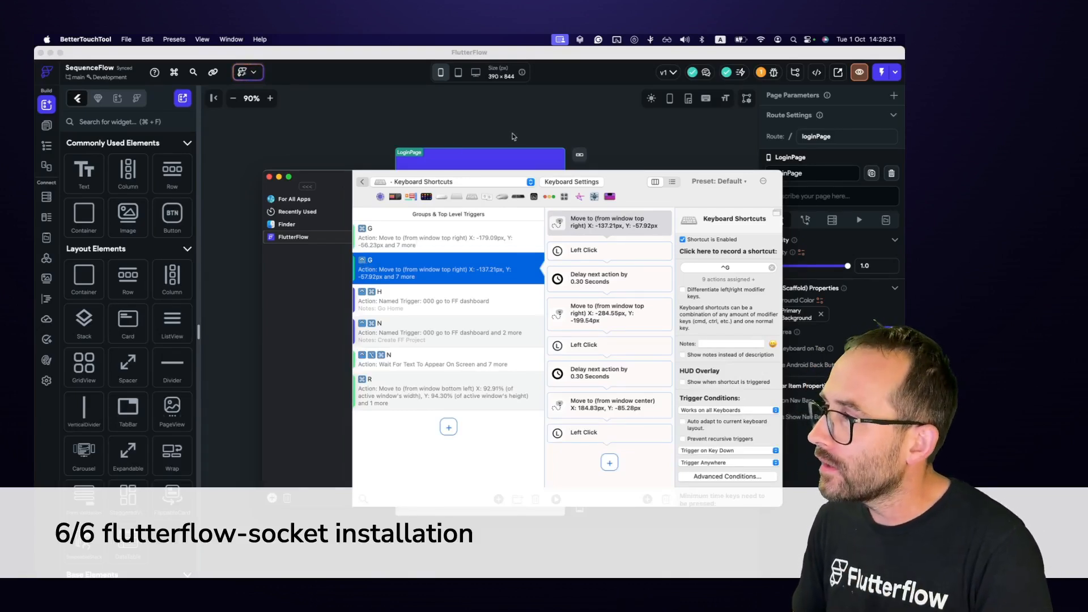
click(524, 113)
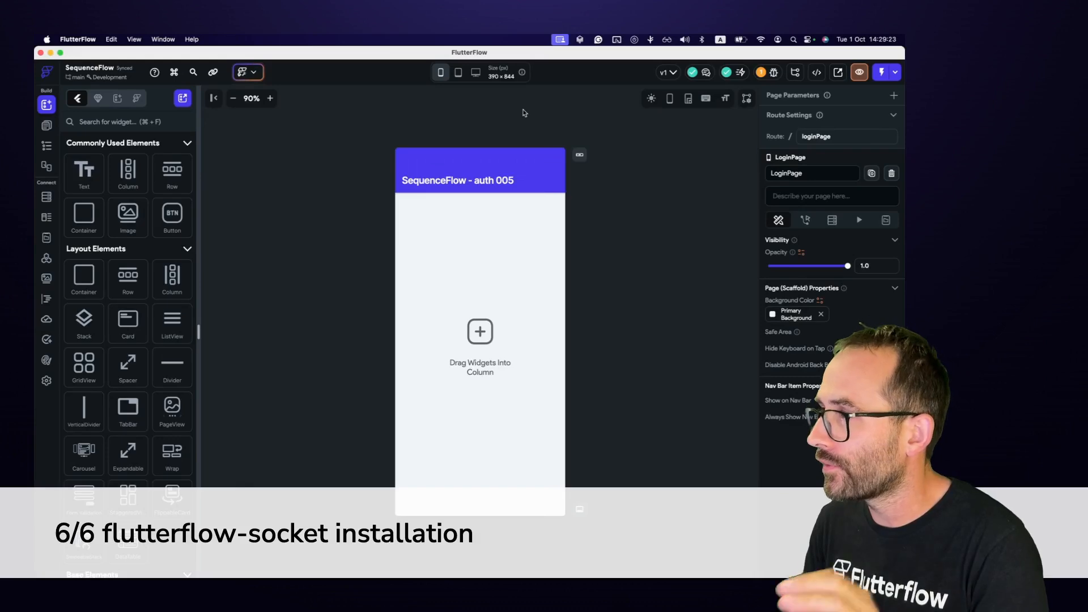
View the project's public sharing dialog and the Collaboration settings, and return to the LoginPage with its page list shown.
click(839, 76)
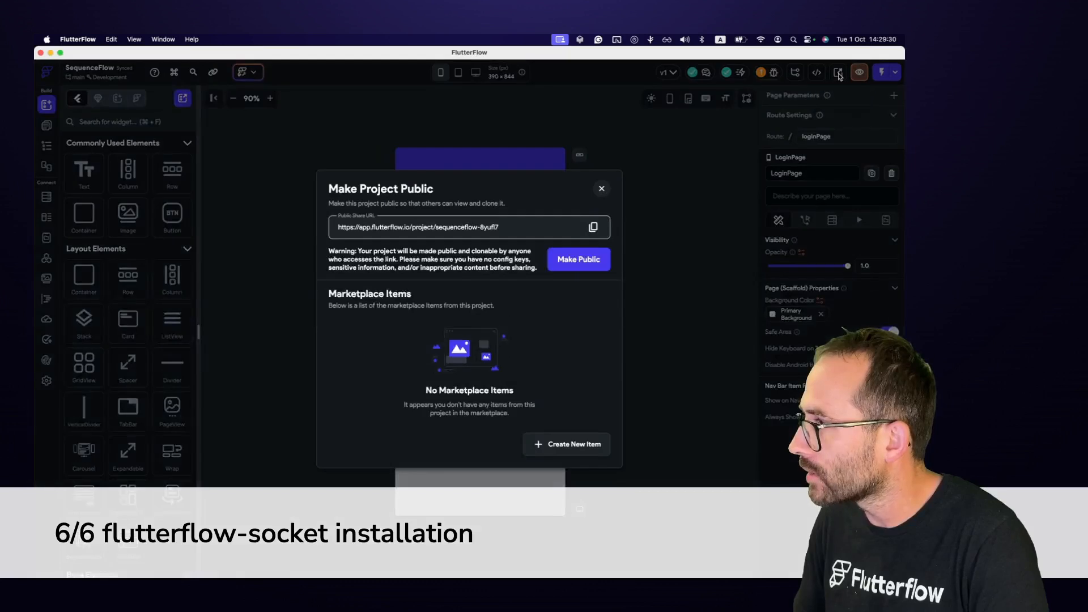
click(601, 189)
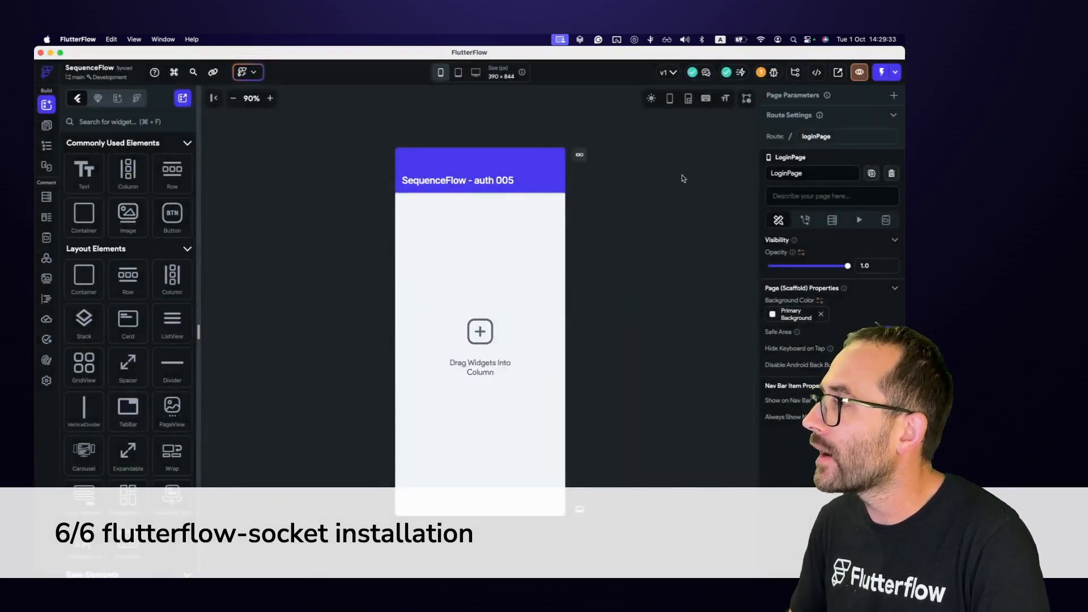
click(47, 380)
click(109, 224)
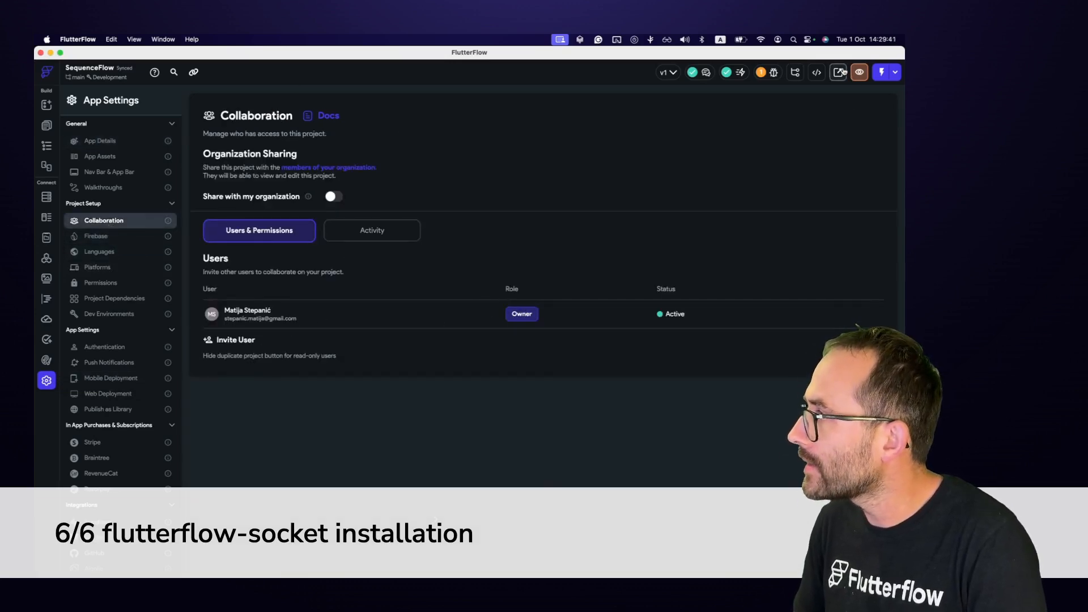
click(47, 125)
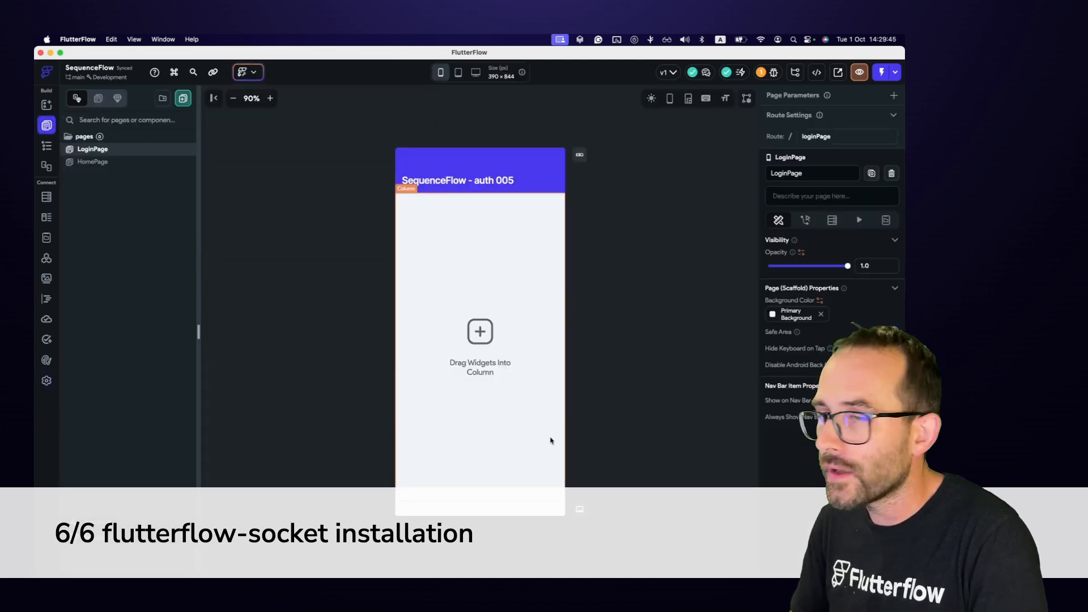
Review the ⌃G shortcut in BetterTouchTool once more and set the LoginPage app bar title text in FlutterFlow to "SequenceFlow - auth 006".
key(super+Tab)
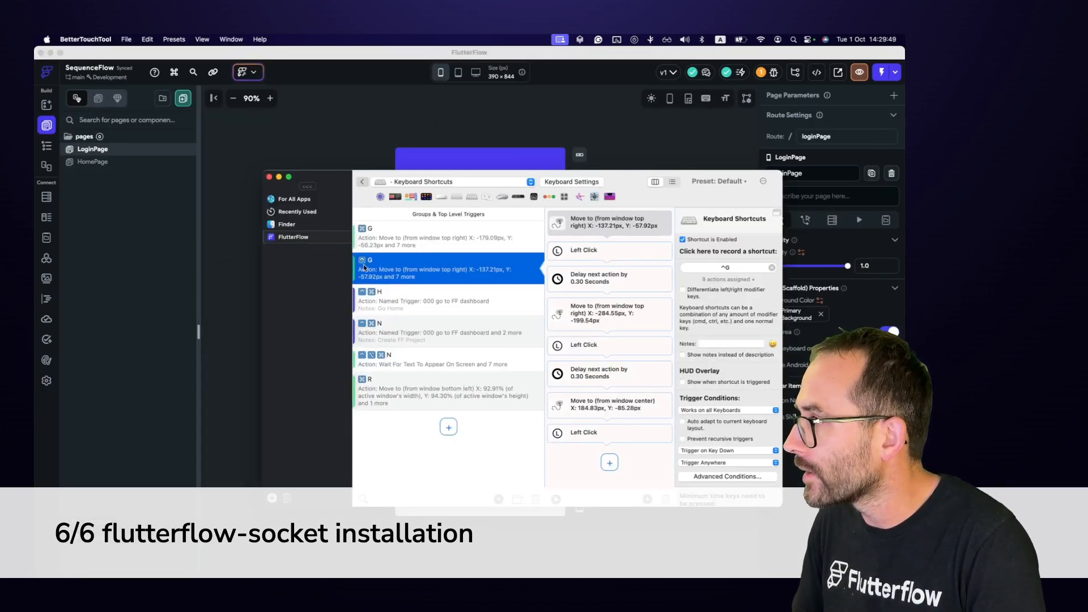
click(627, 149)
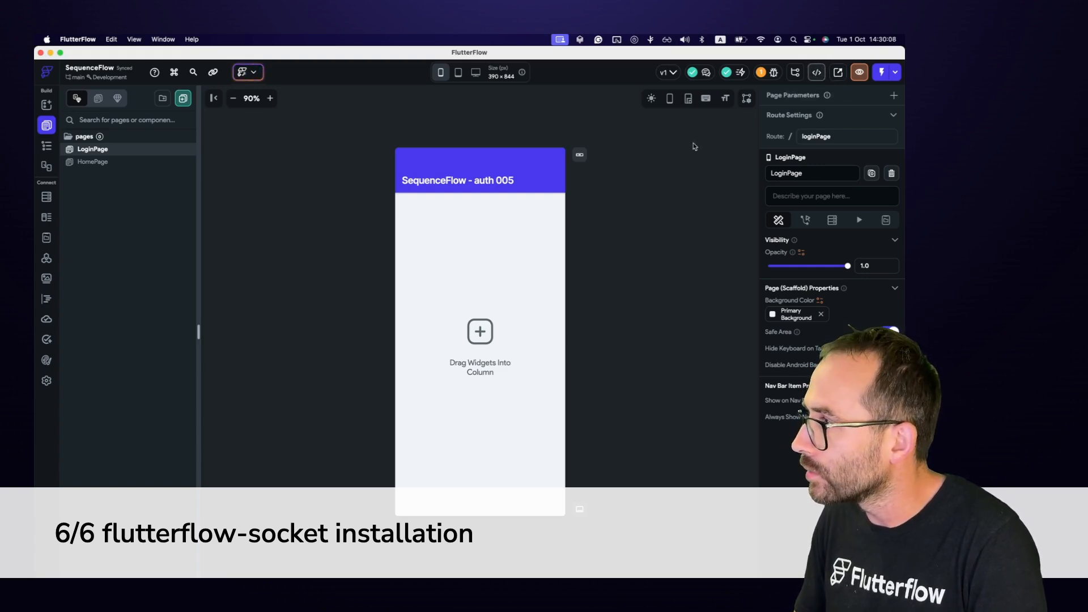
click(457, 181)
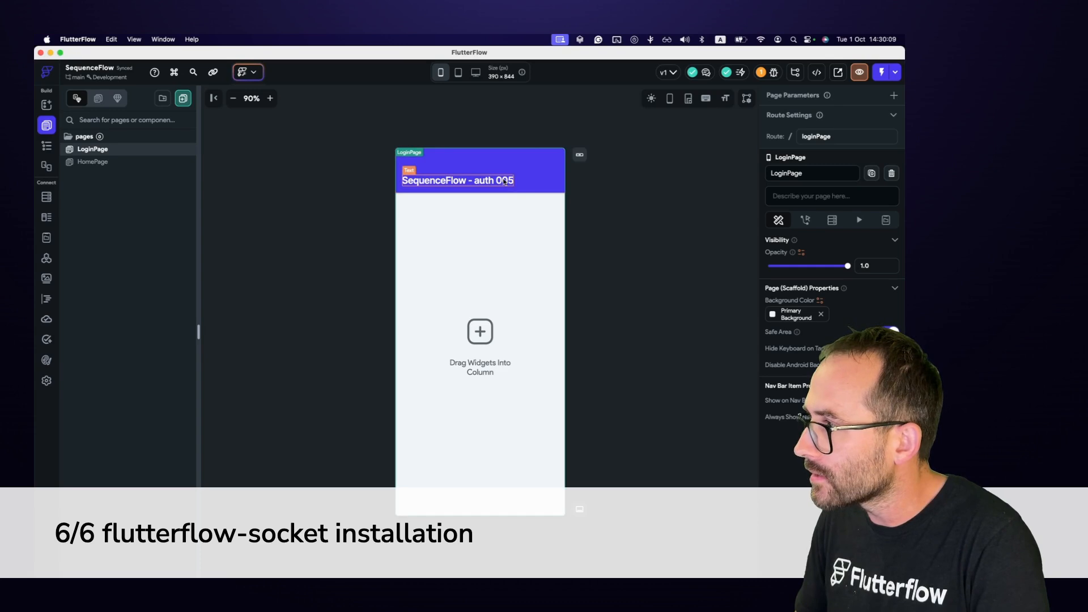
click(854, 204)
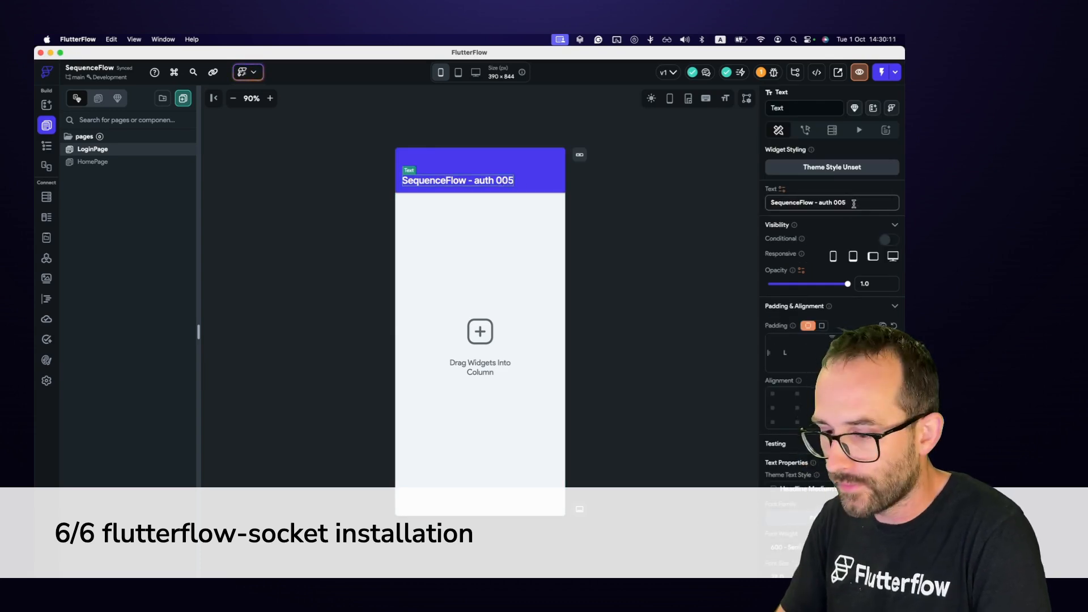
key(BackSpace)
text(6)
click(689, 234)
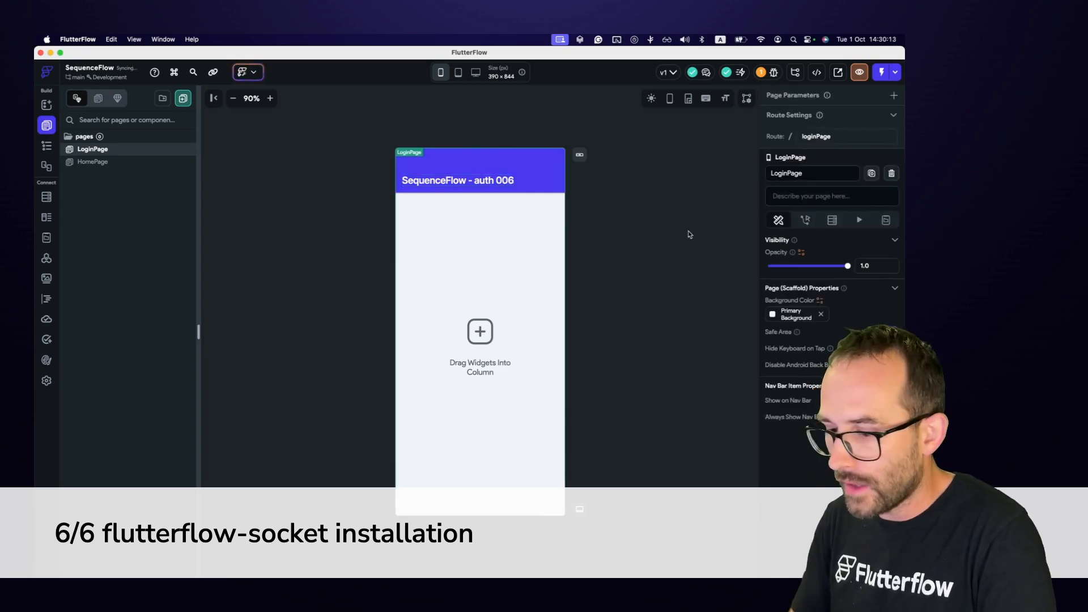
Push the "auth 006" title change to the repository and check the watch pane's sync output in iTerm2.
click(816, 72)
click(736, 138)
click(559, 355)
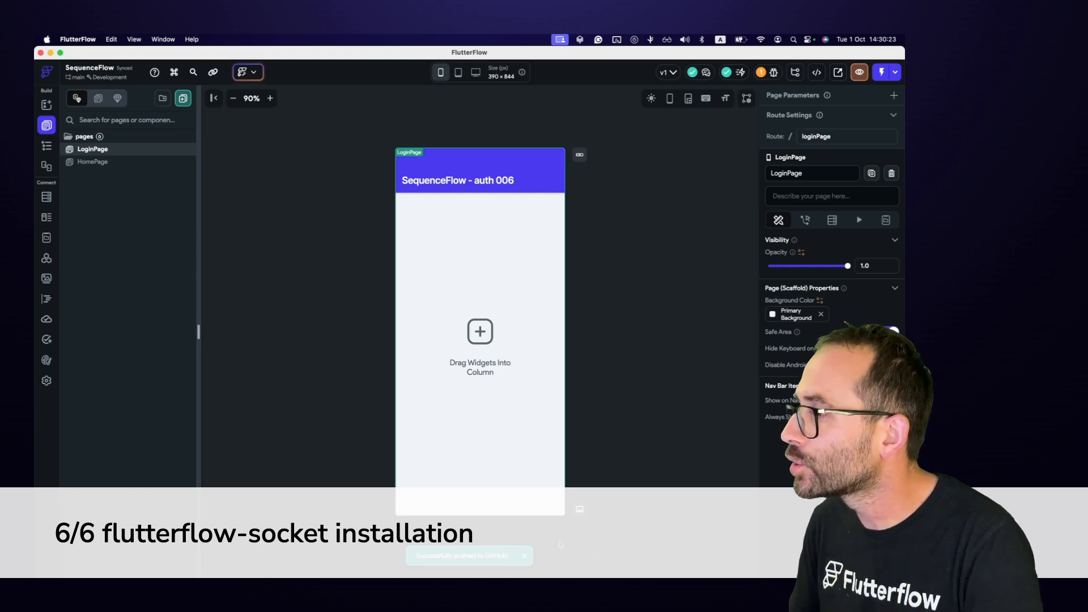
key(super+Tab)
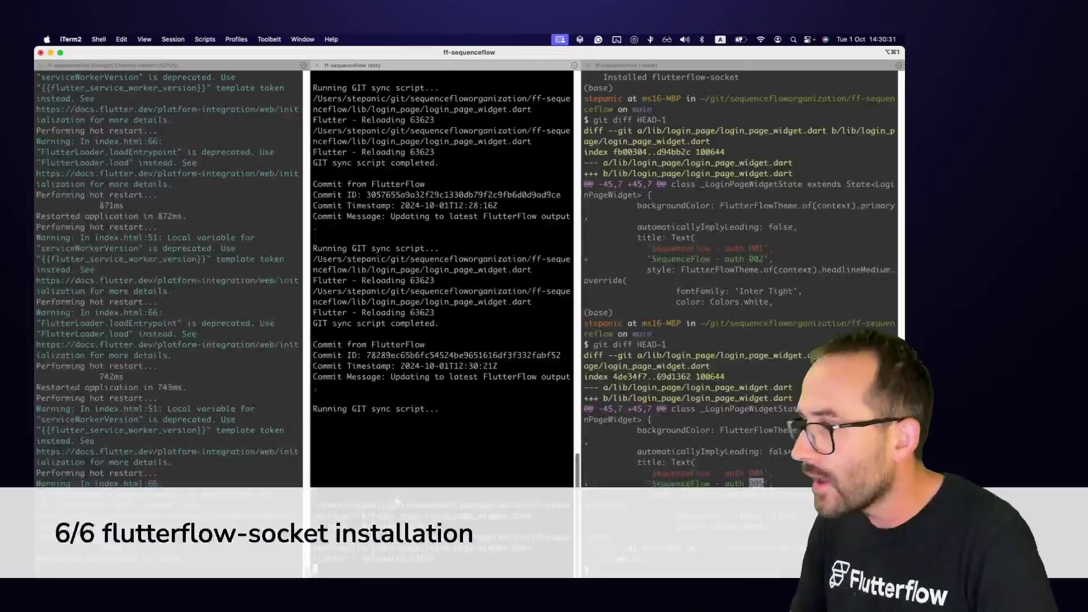
Return to FlutterFlow and set the LoginPage app bar title text to "SequenceFlow - auth 007".
key(super+Tab)
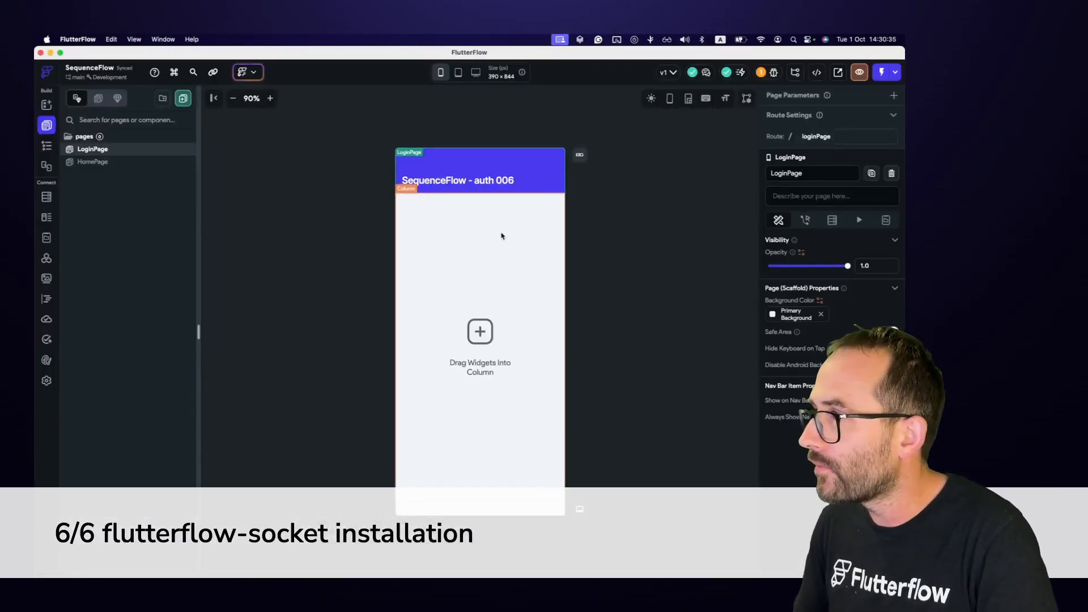
click(504, 181)
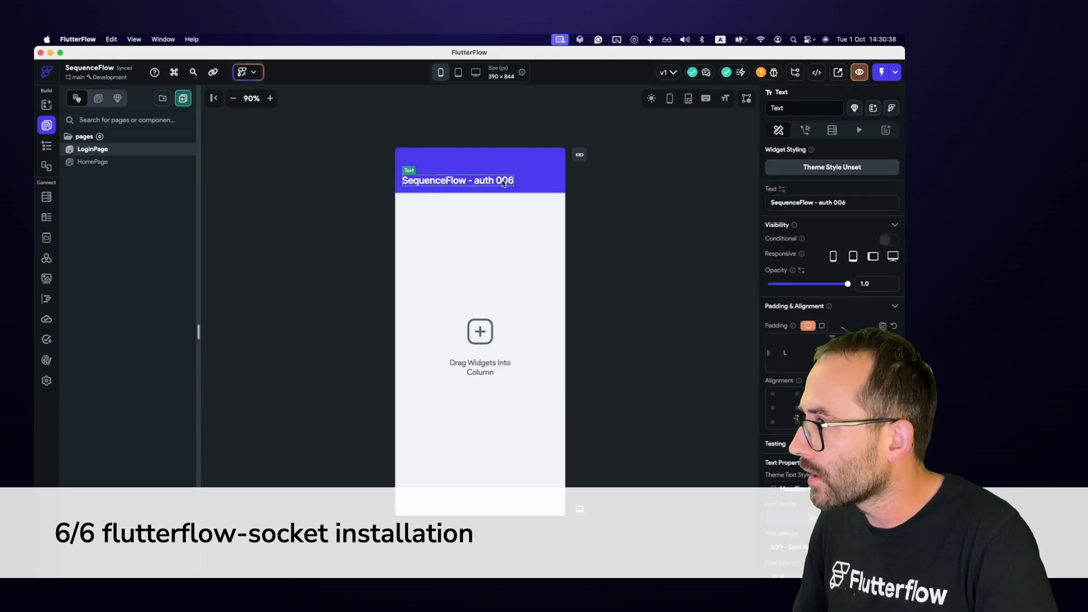
click(851, 203)
key(BackSpace)
text(7)
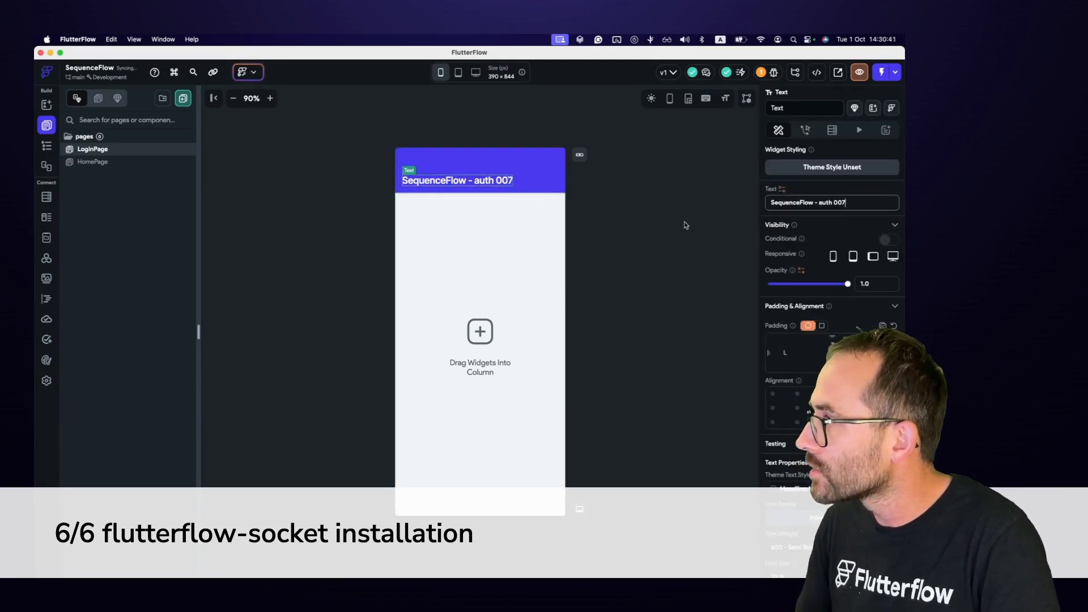
Push the "auth 007" title change to the repository and check the title in the running app in Chrome.
click(695, 206)
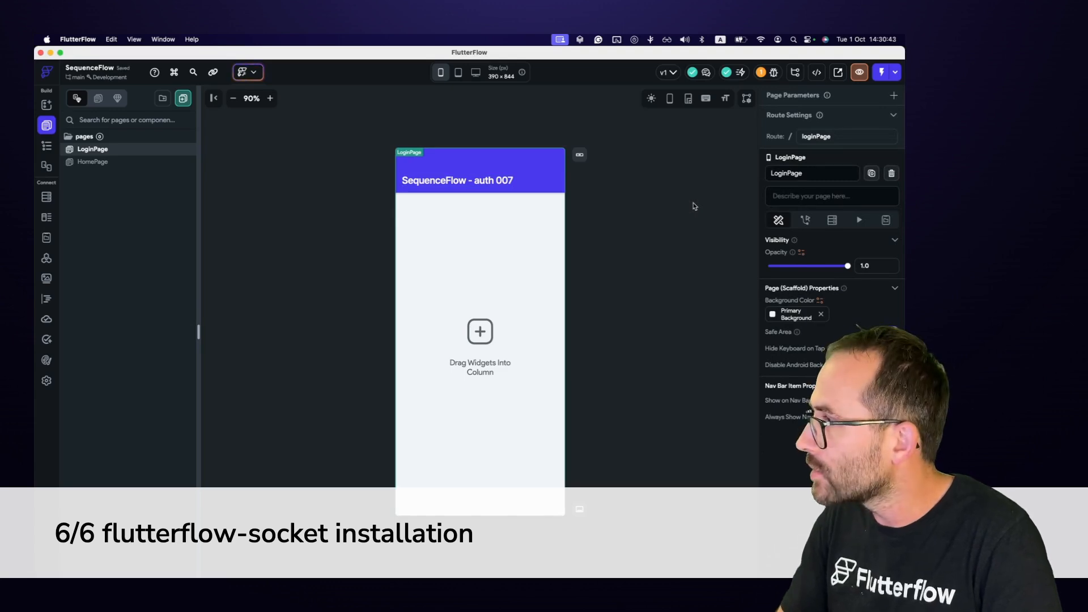
click(817, 72)
click(737, 145)
click(559, 355)
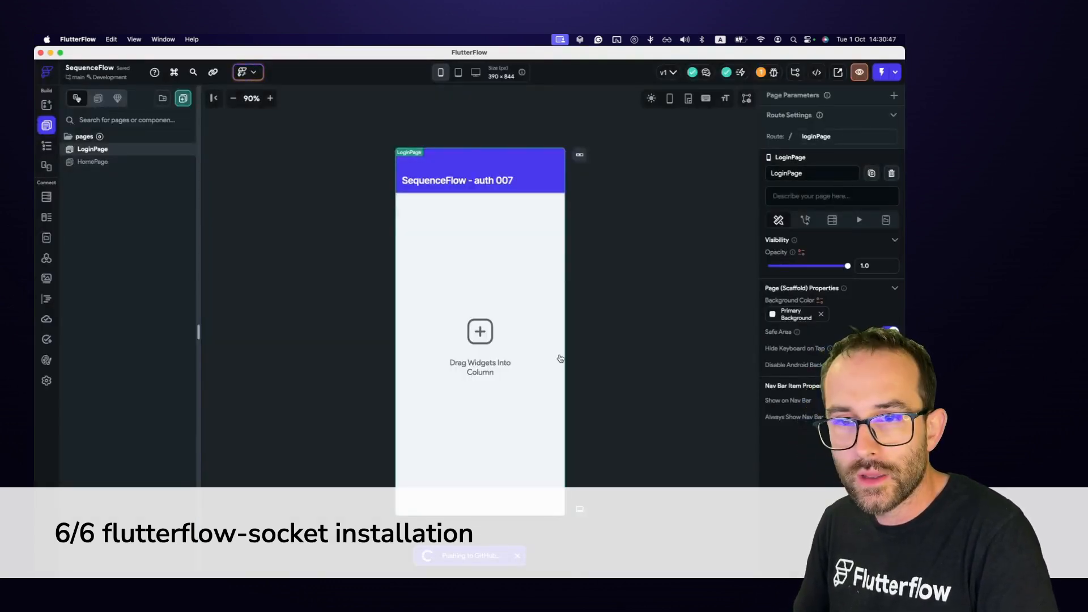
key(super+Tab)
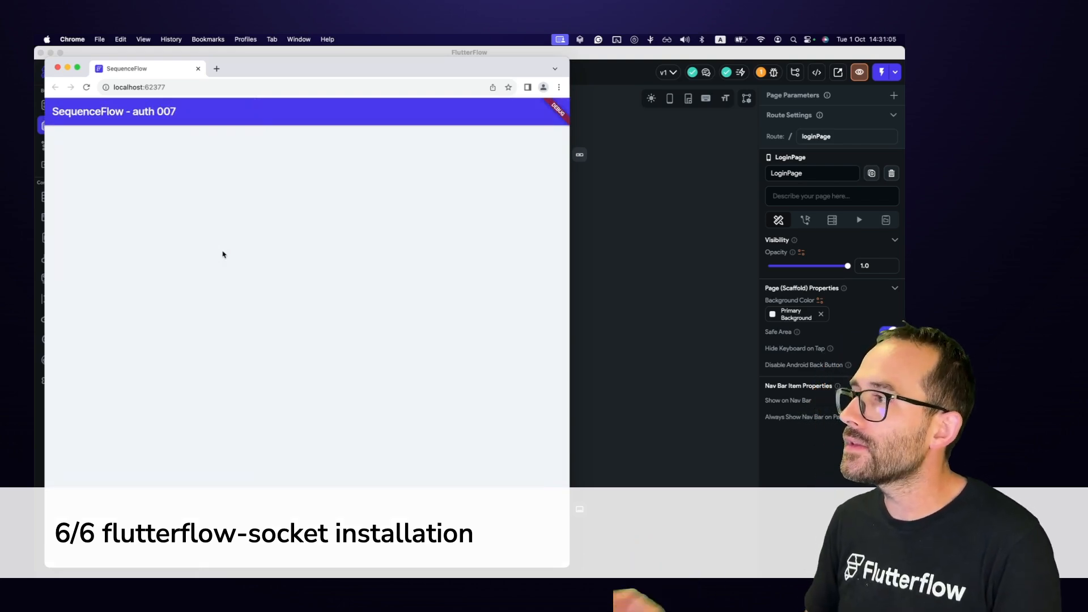
Compare the LoginPage title in FlutterFlow with the running app in Chrome and the sync output in iTerm2.
click(651, 272)
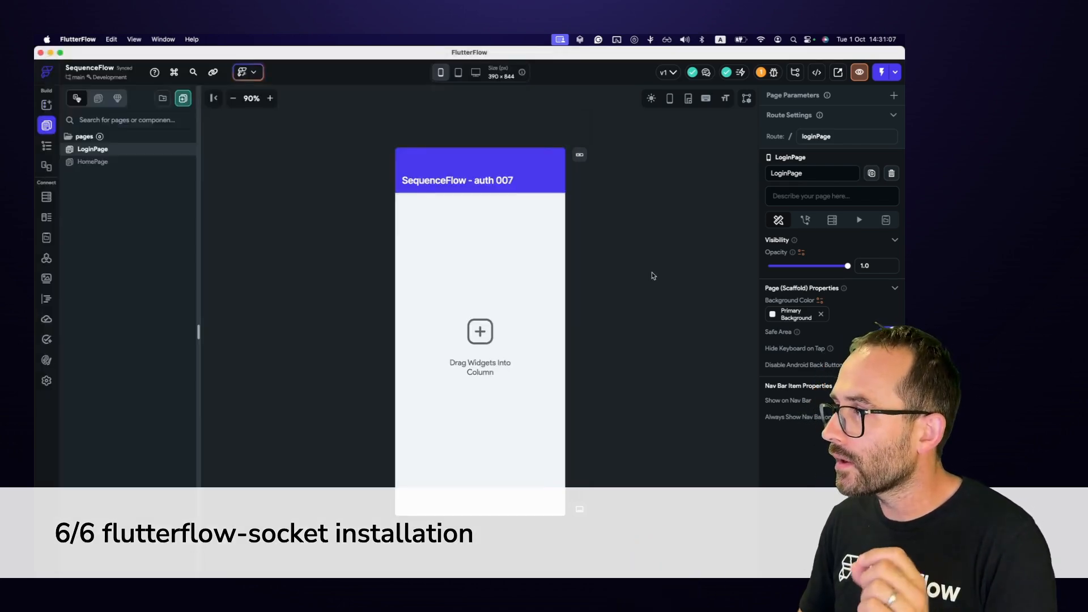
key(super+Tab)
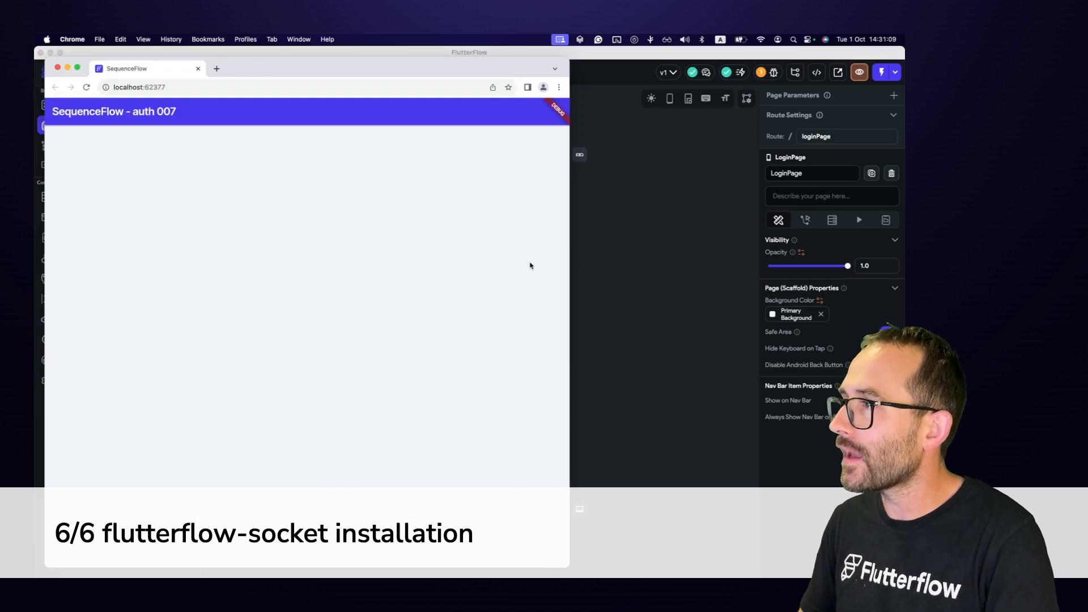
click(602, 242)
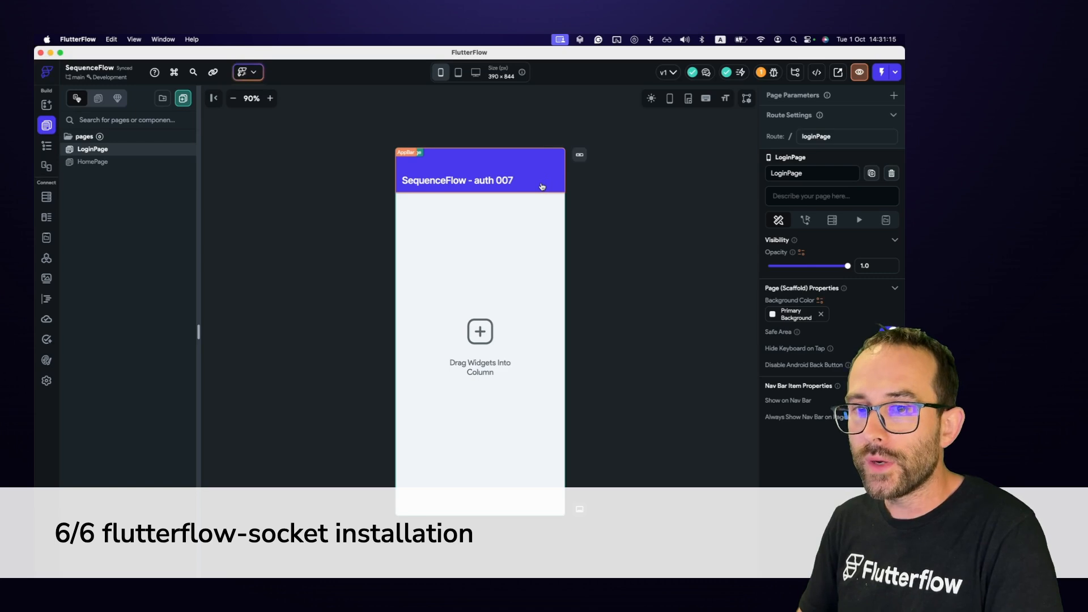
key(super+Tab)
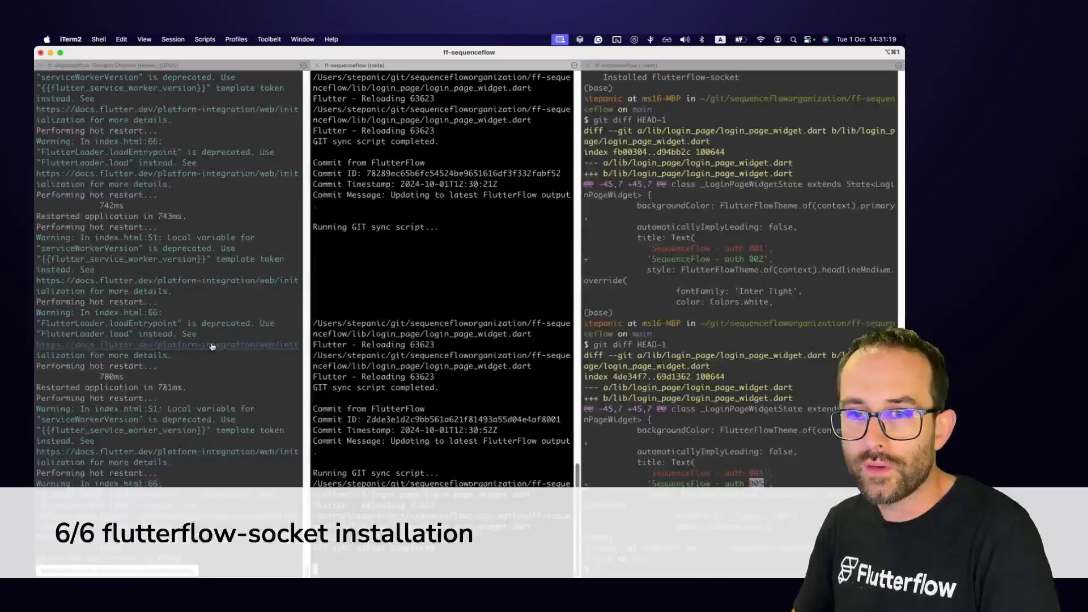
key(super+Tab)
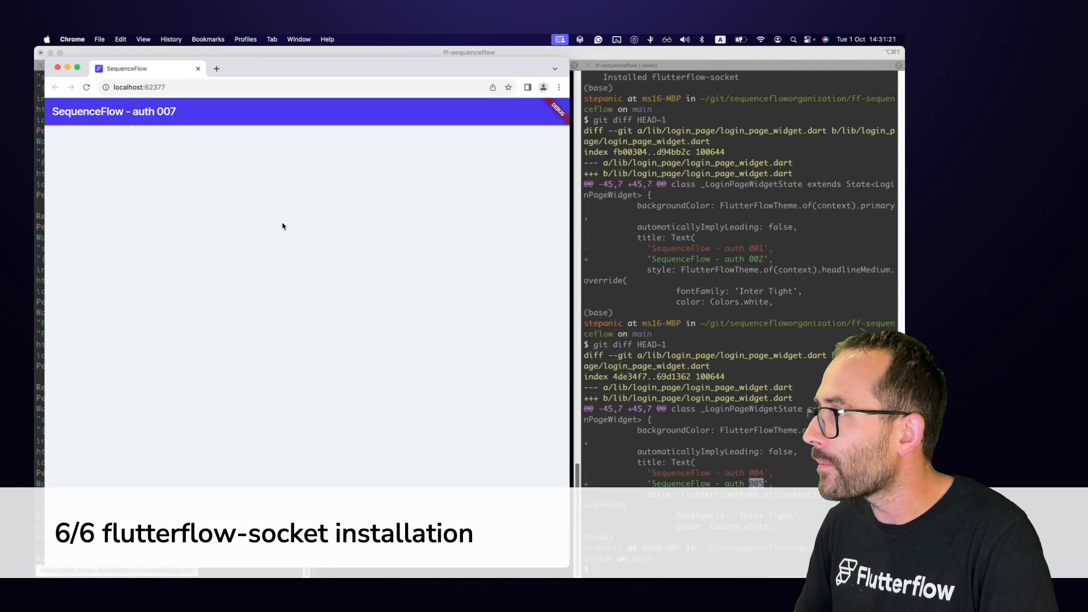
Switch to iTerm2, open a new vertical split pane beside the app's run pane and run "flutter devices" in it.
key(super+Tab)
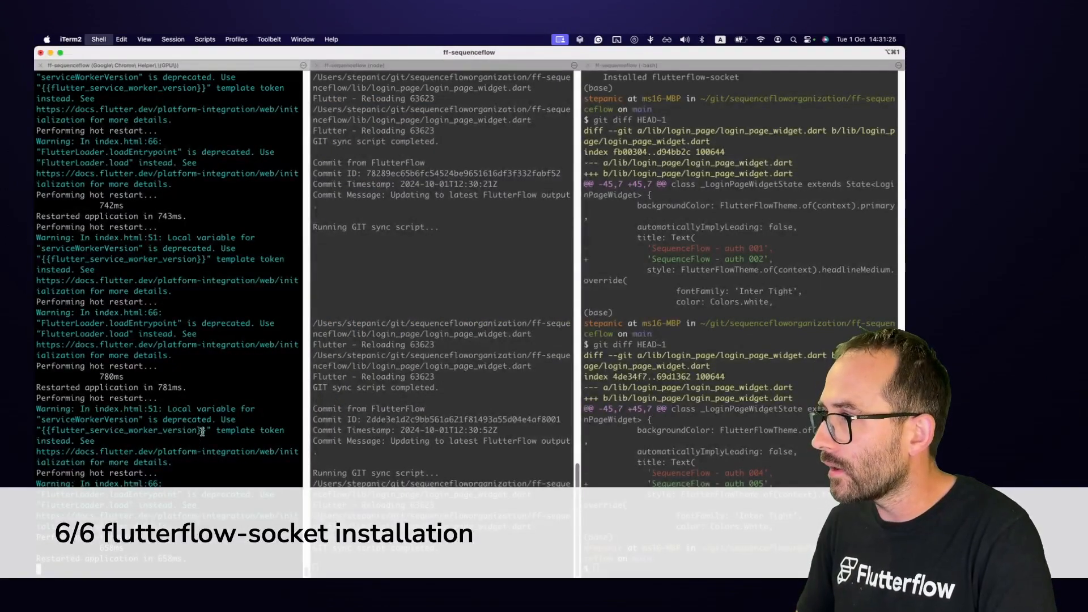
key(super+d)
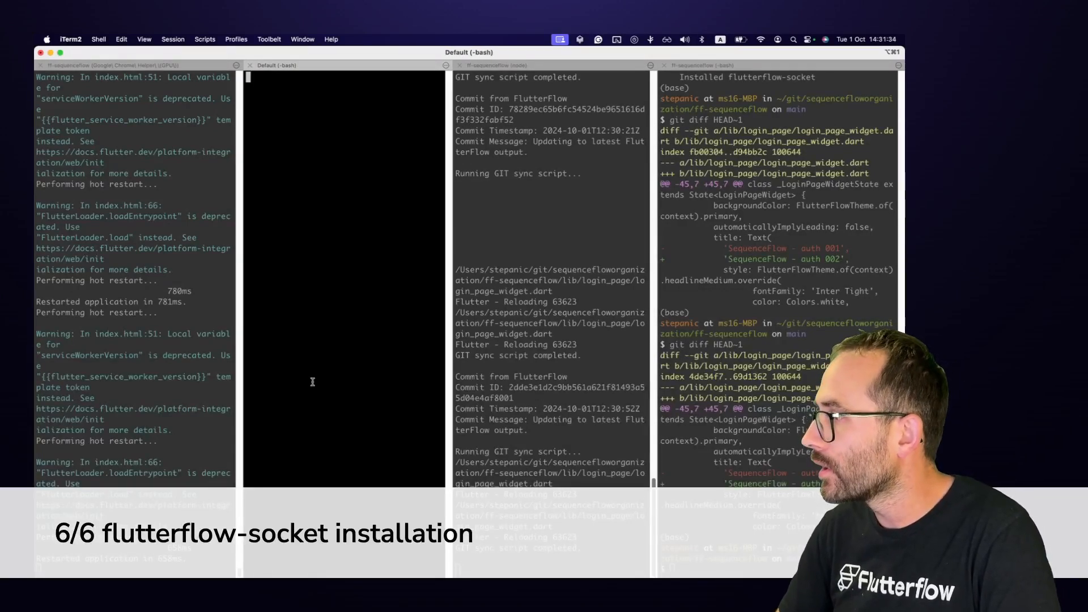
text(flut)
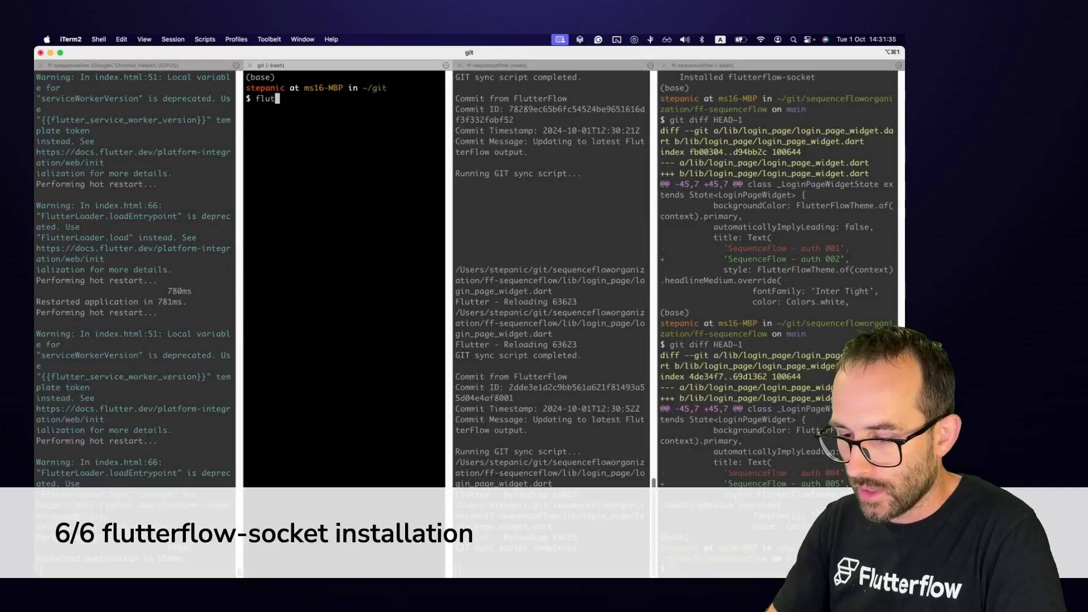
text(ter devices)
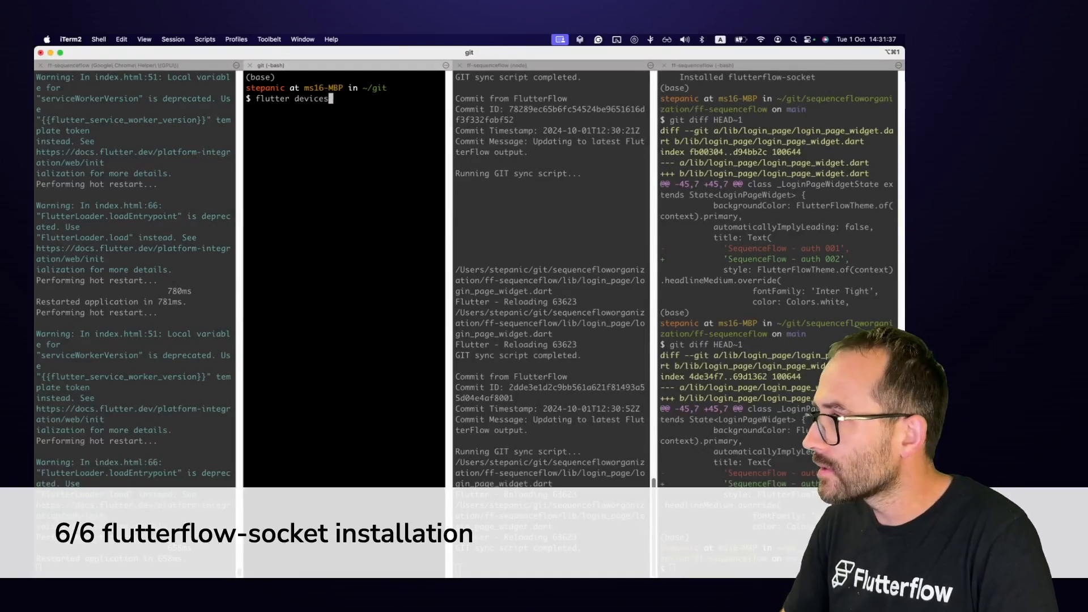
key(Return)
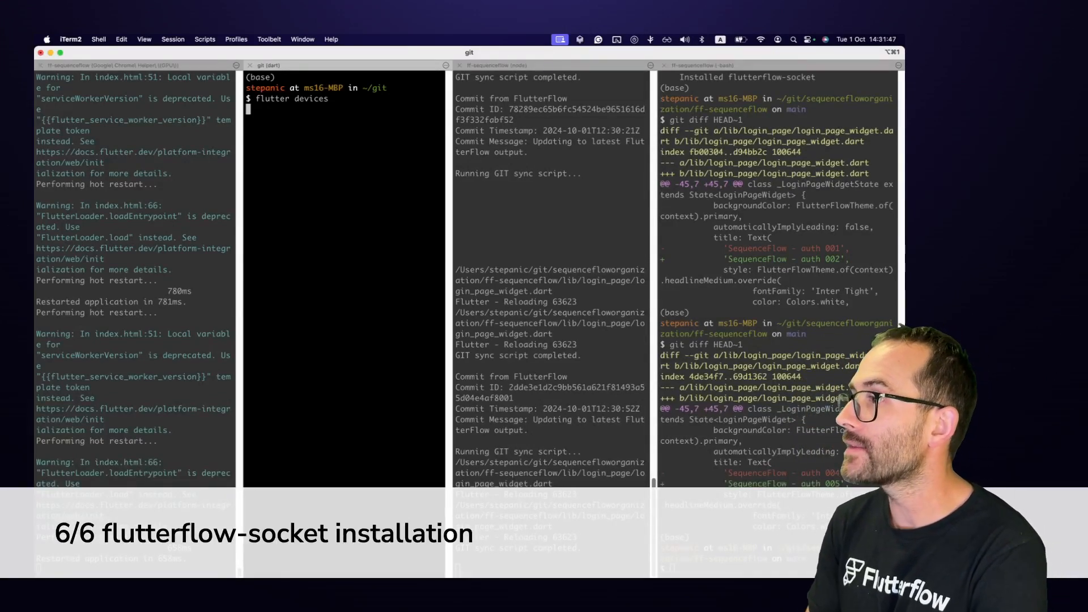
Stop the running Chrome app session and recall its "./run chrome" command with the device argument highlighted.
click(97, 363)
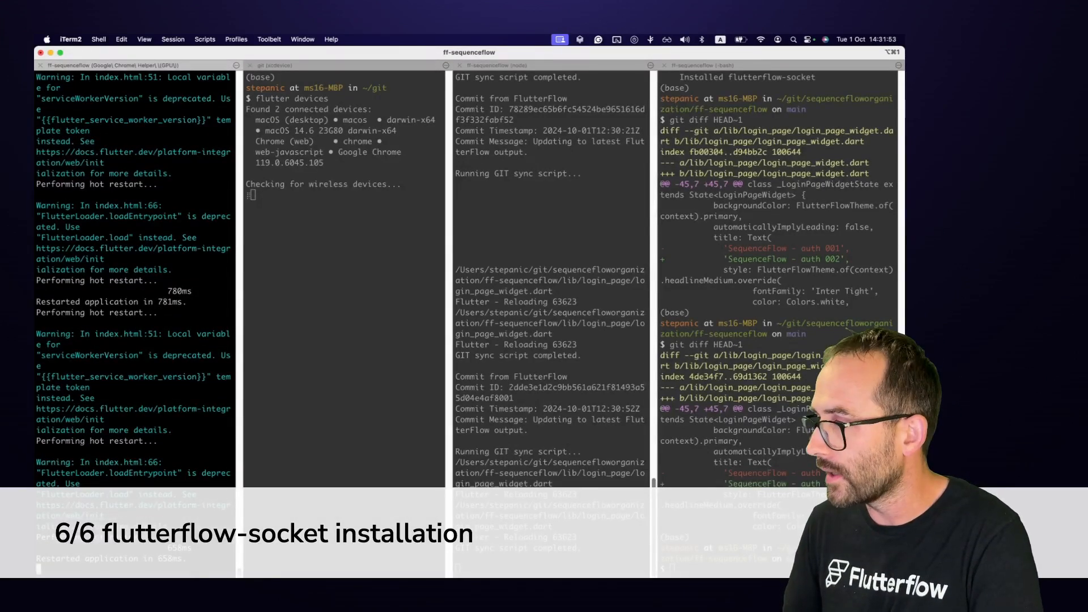
key(ctrl+c)
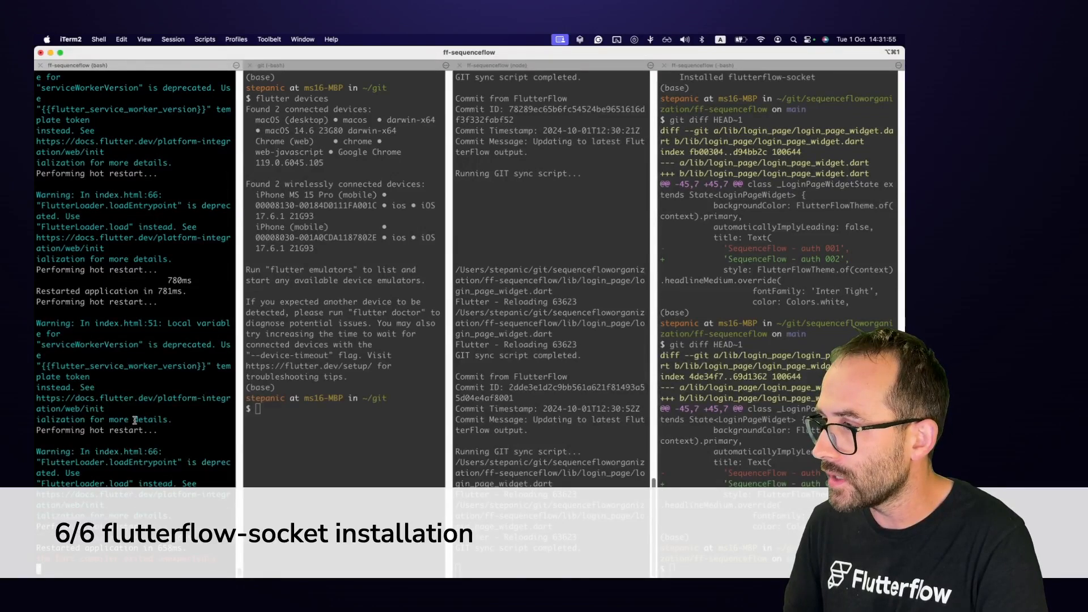
key(Up)
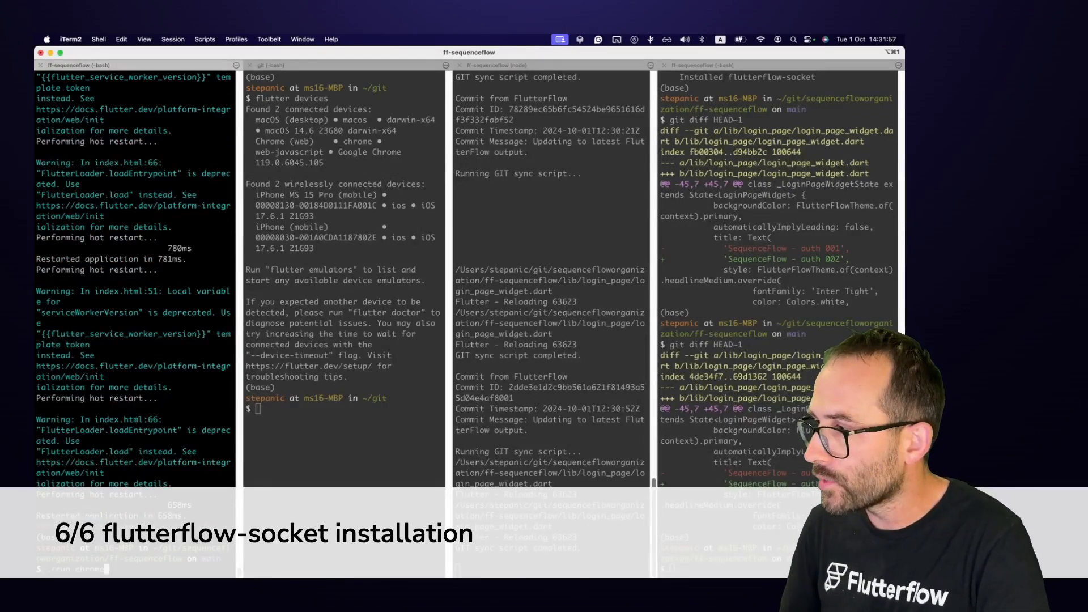
double_click(90, 569)
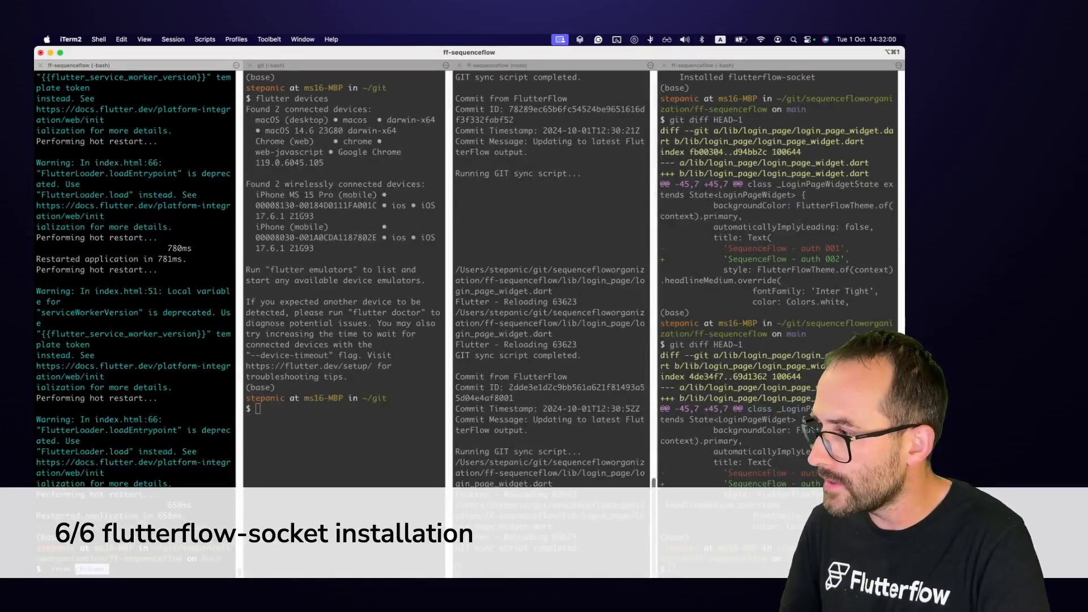
Examine the wirelessly connected iPhones in the "flutter devices" output, highlighting the device names.
triple_click(346, 438)
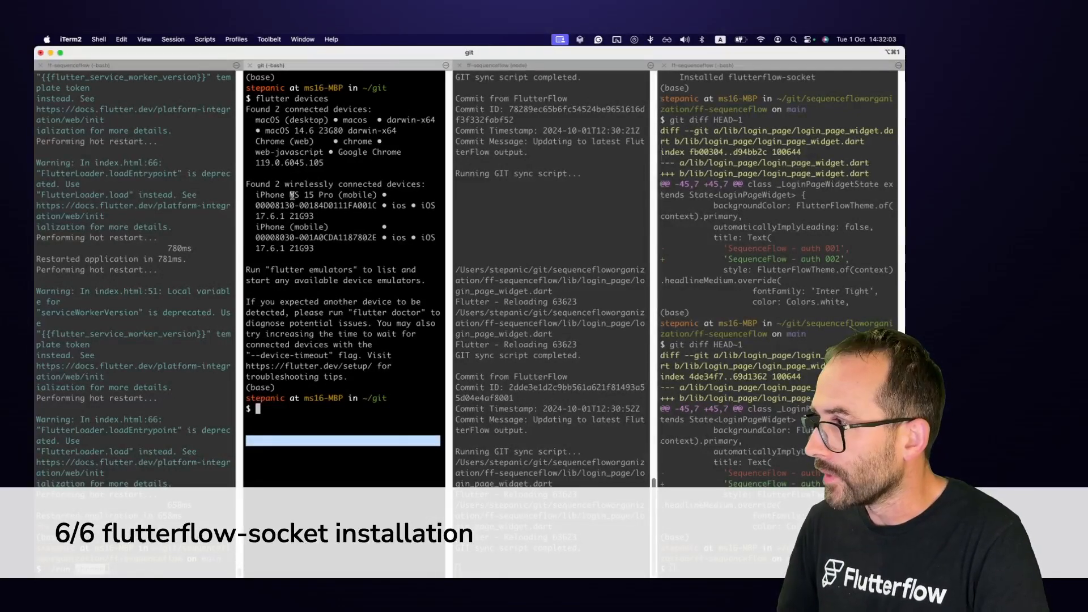
click(285, 195)
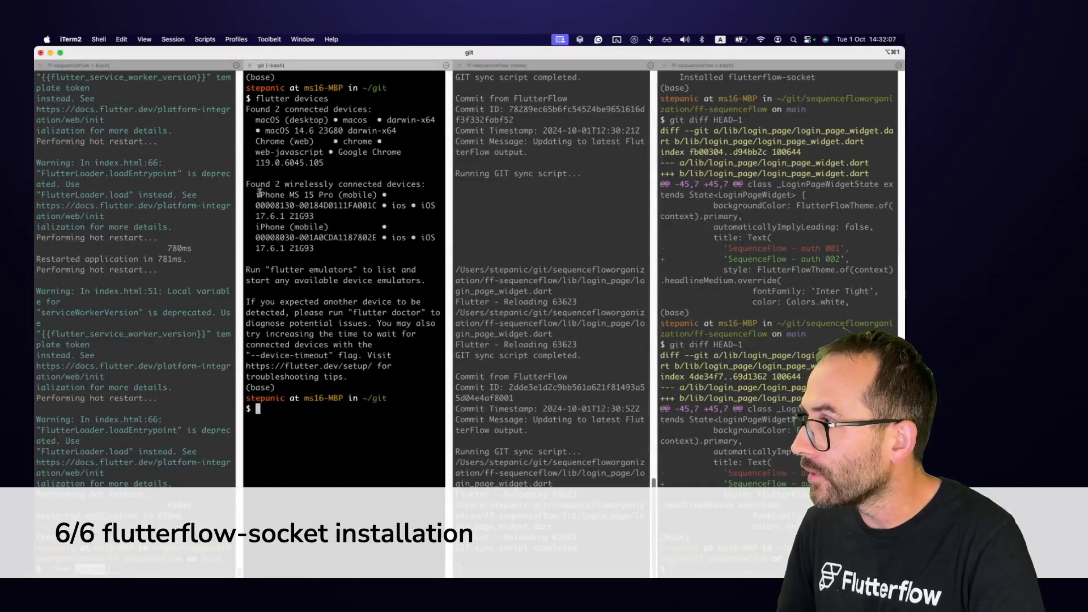
drag(255, 194, 335, 195)
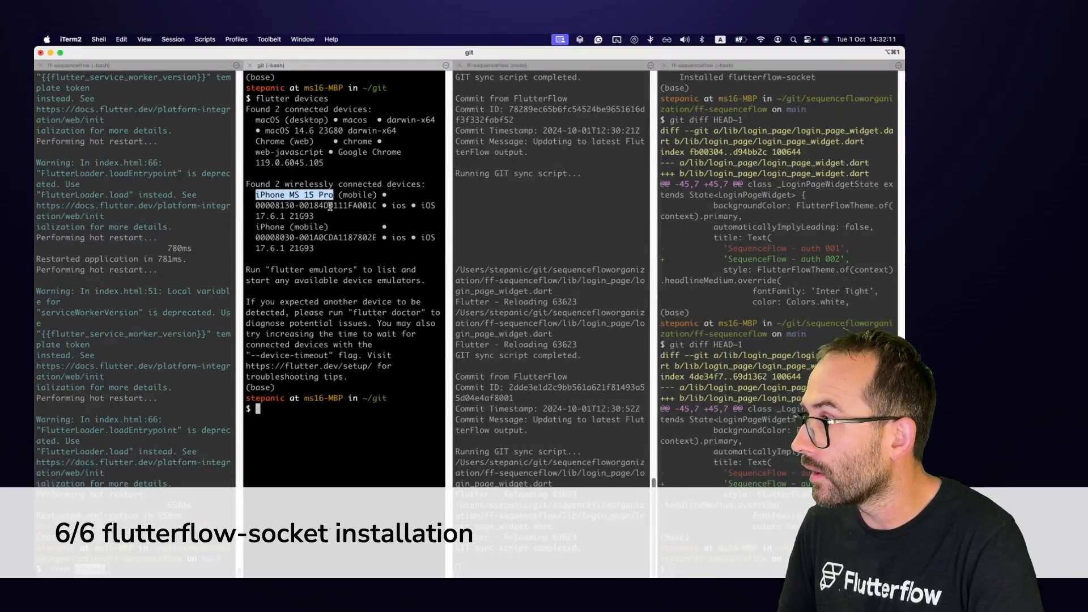
double_click(309, 183)
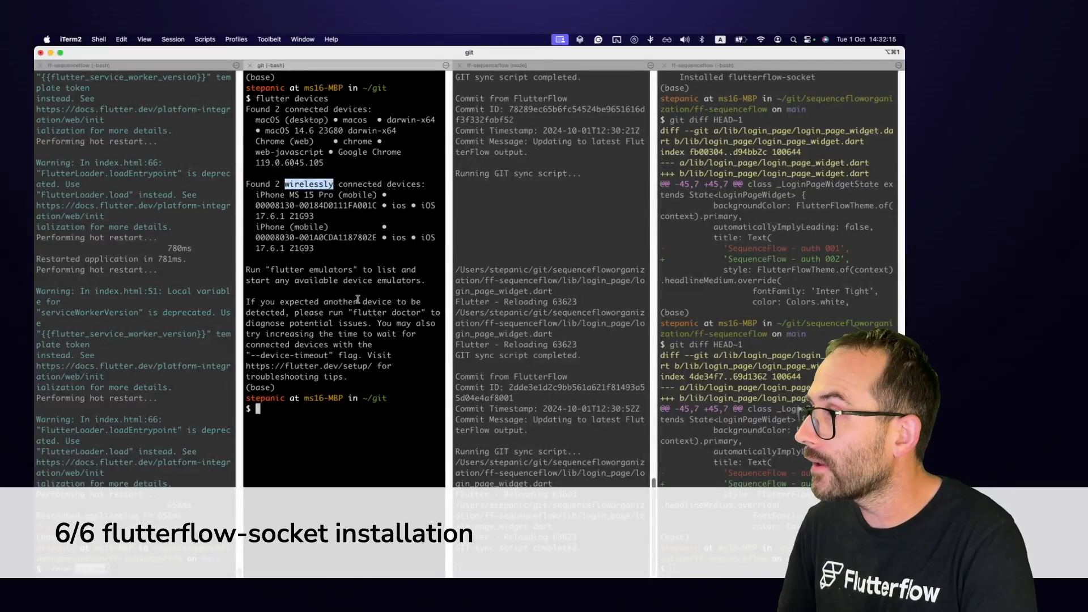
drag(261, 227, 293, 227)
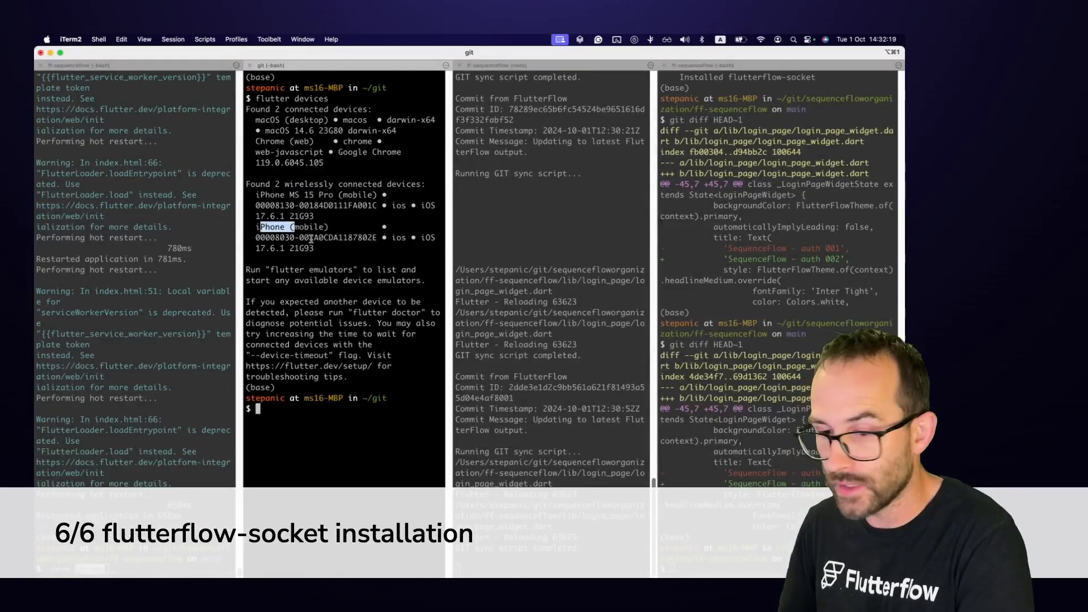
click(294, 239)
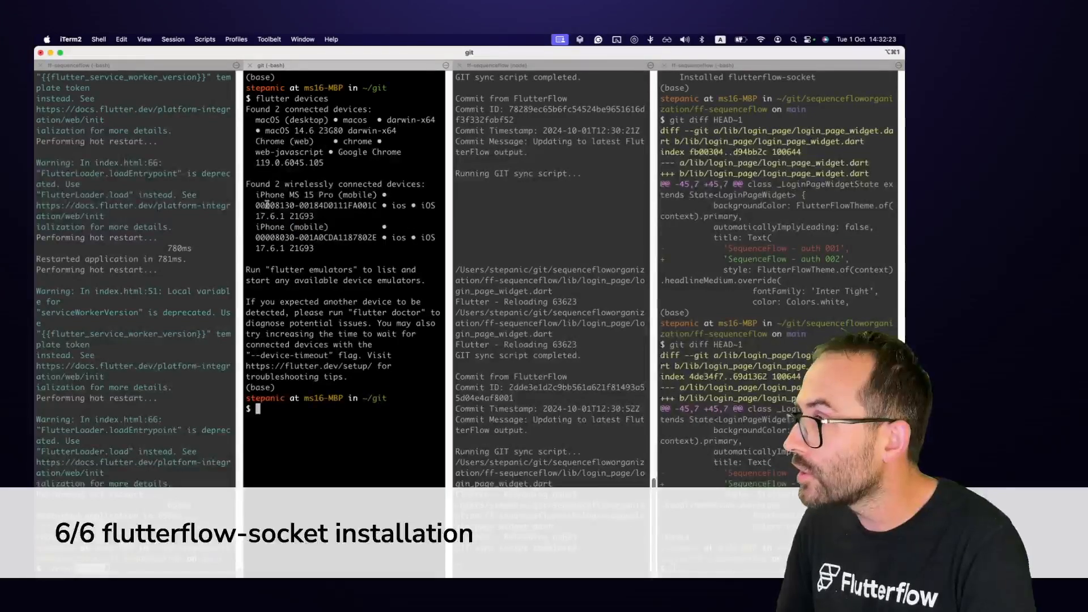
drag(255, 205, 294, 205)
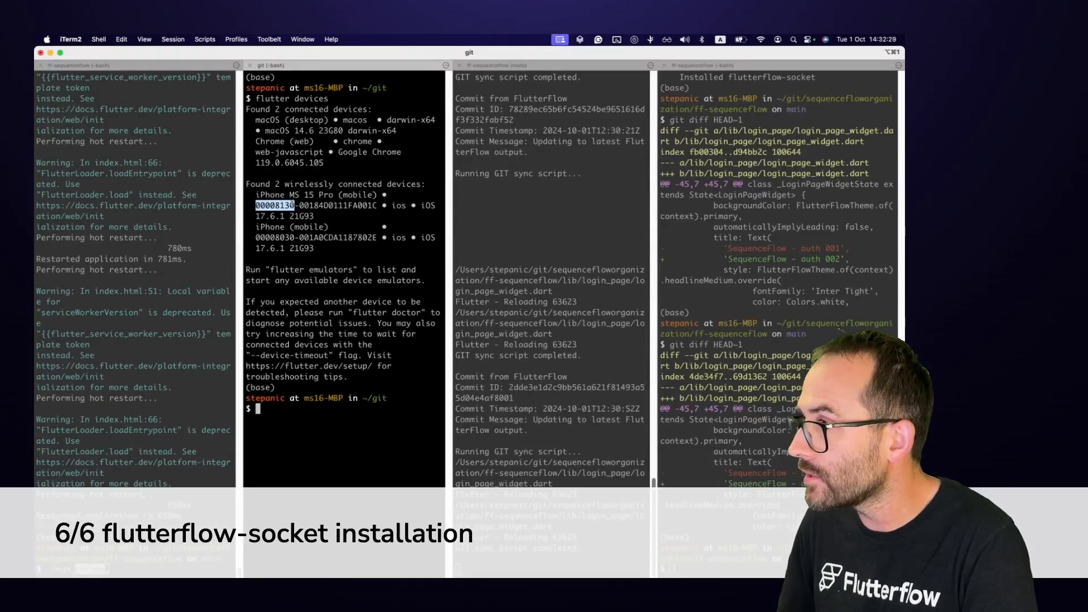
right_click(288, 205)
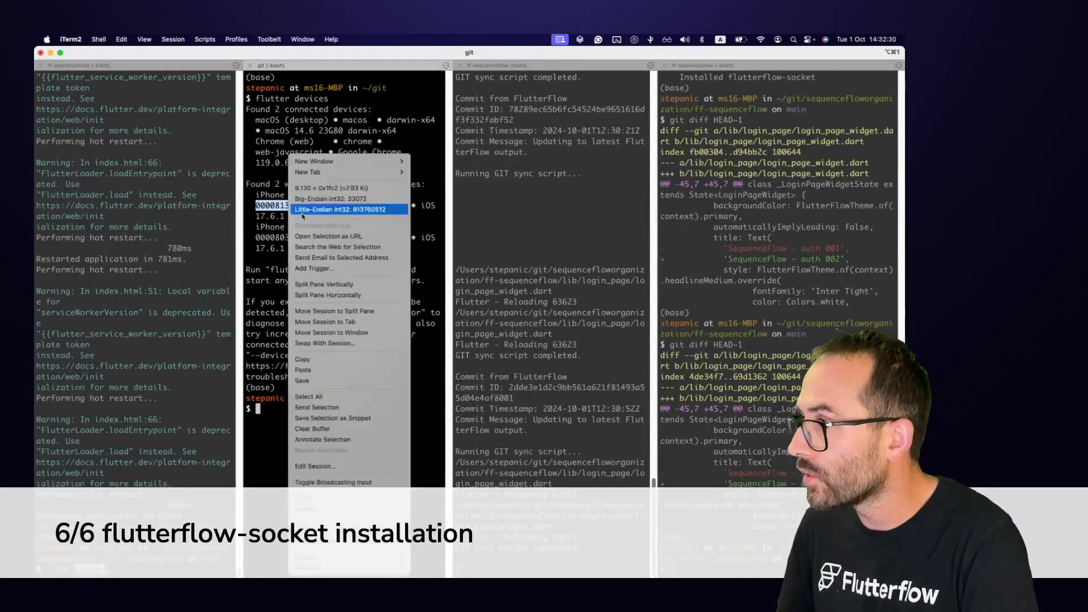
click(310, 361)
Replace "chrome" in the recalled run command with the copied device ID prefix and launch the app with "./run 00008130".
click(163, 476)
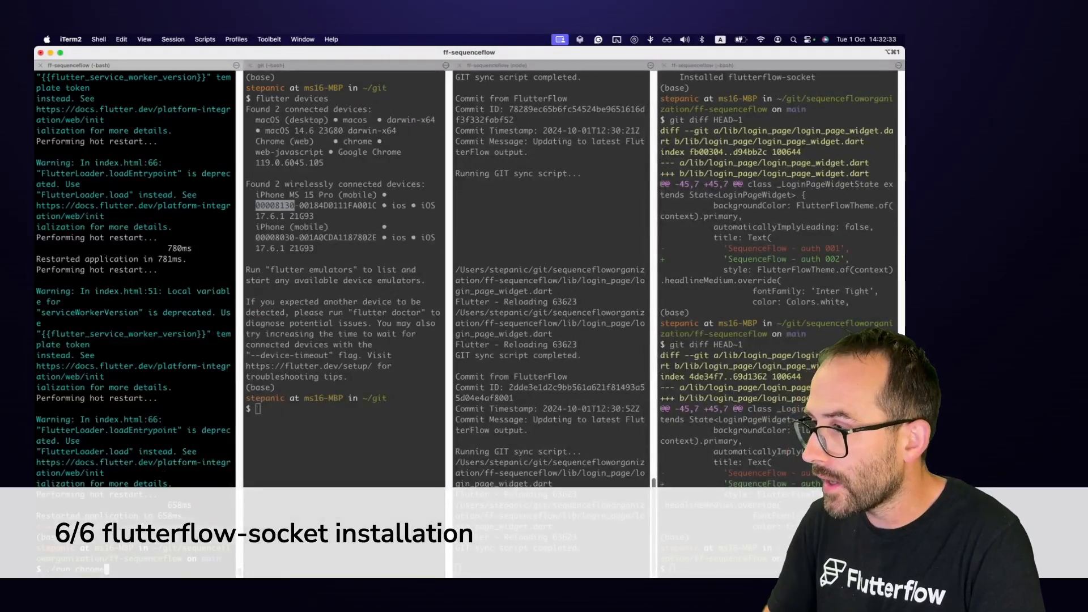
key(BackSpace)
key(BackSpace)
key(BackSpace)
key(BackSpace)
key(BackSpace)
key(BackSpace)
key(BackSpace)
key(super+v)
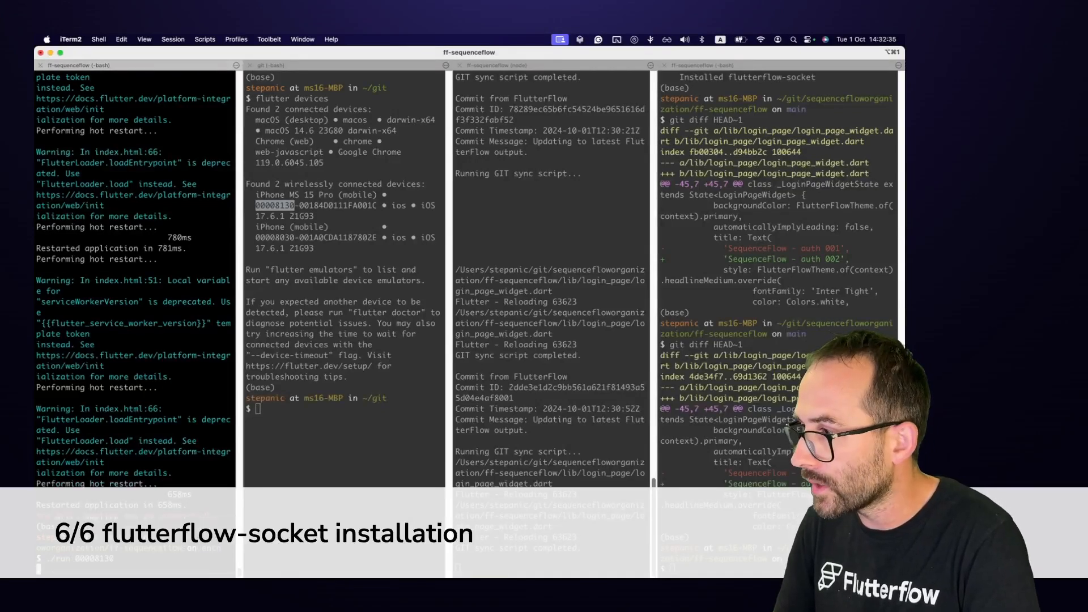
key(Return)
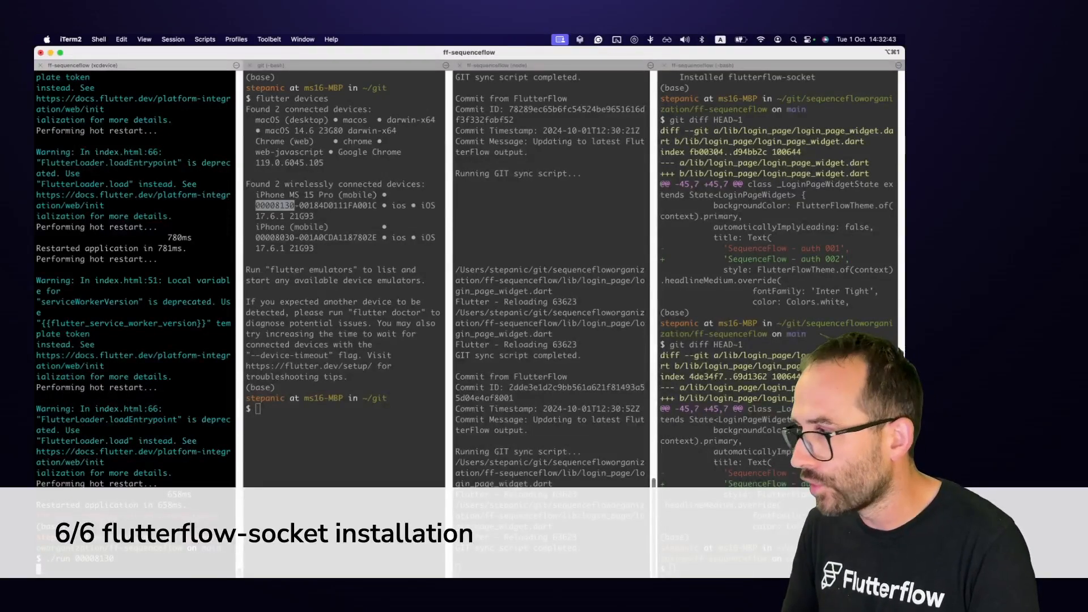
Run "htop" in the device list pane and widen the pane to examine the processor load during the build.
click(352, 429)
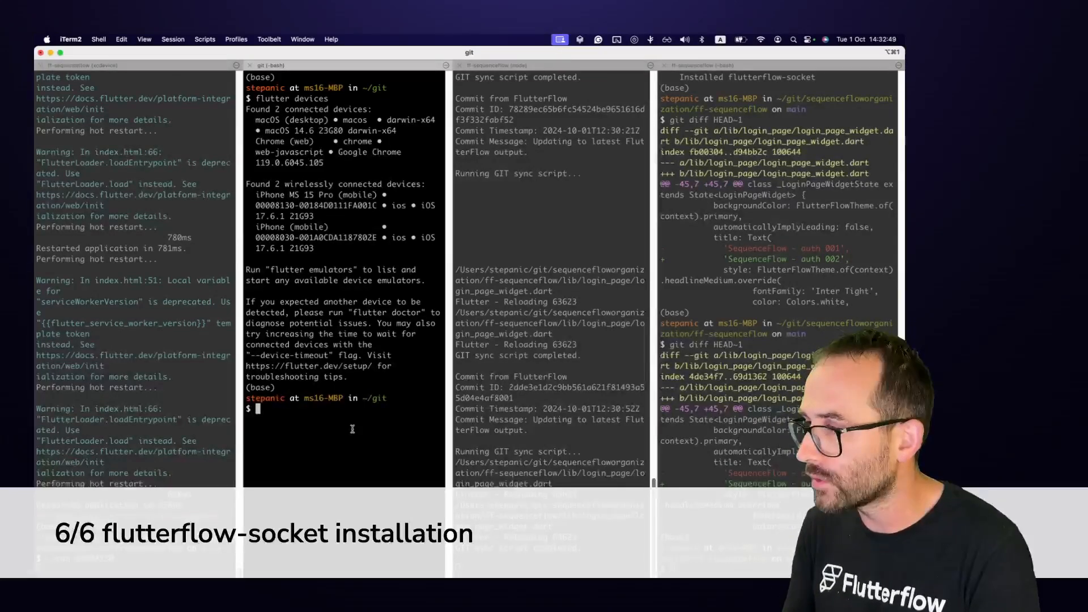
click(165, 406)
click(313, 424)
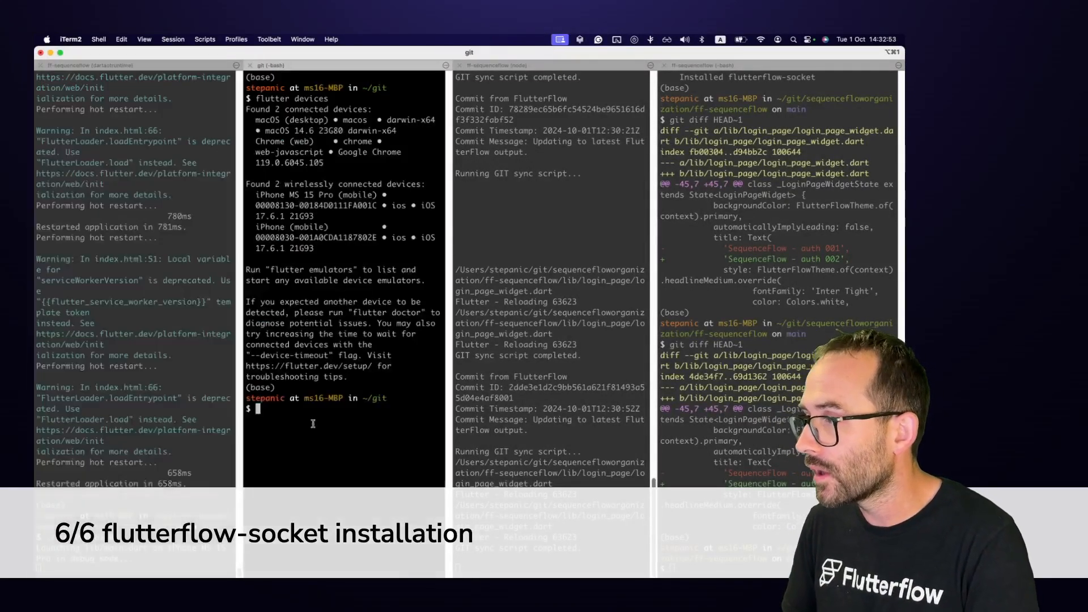
text(clear)
key(Return)
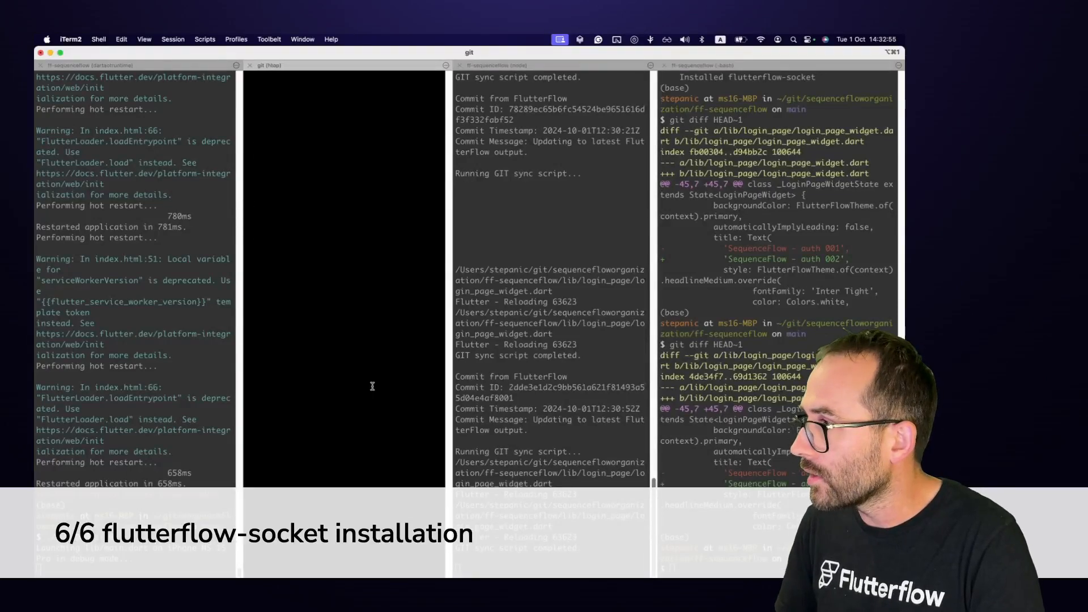
drag(452, 181, 589, 190)
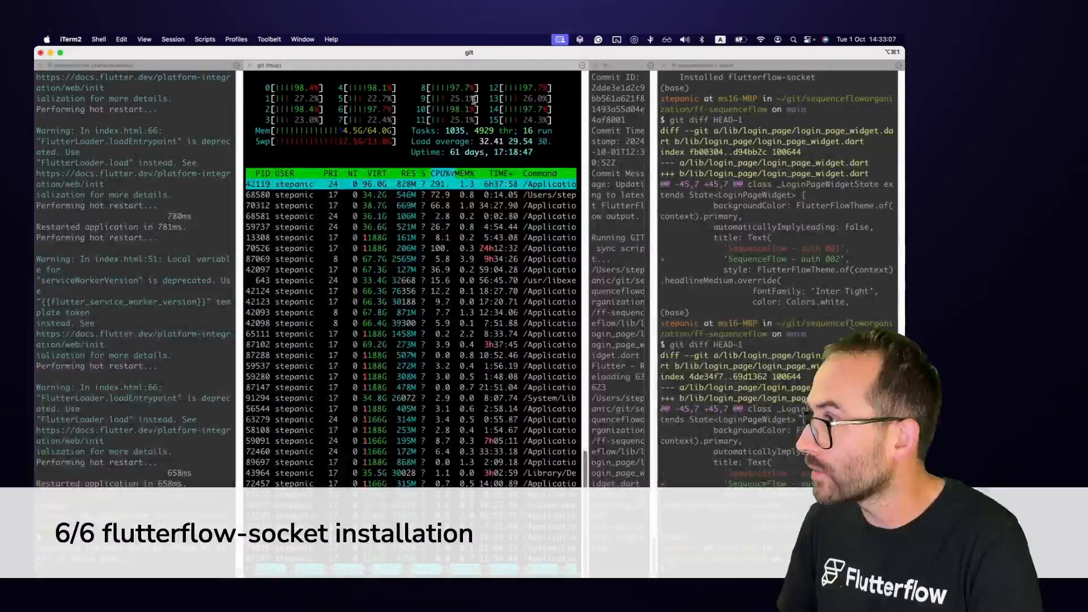
Quit htop, narrow its pane to give the watch pane more room, and make the device list pane active.
key(q)
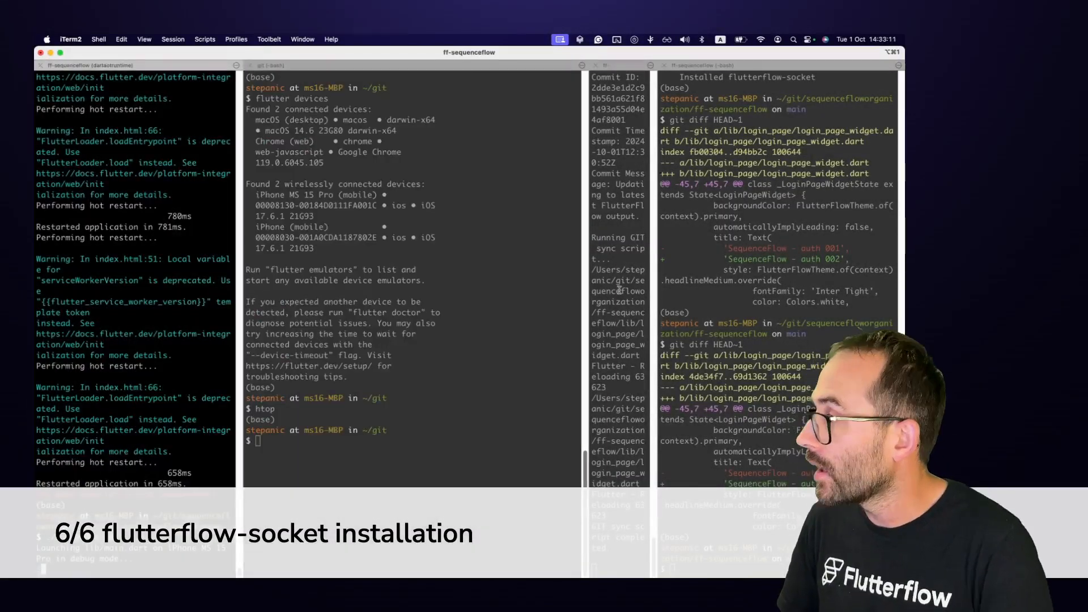
drag(585, 275, 487, 274)
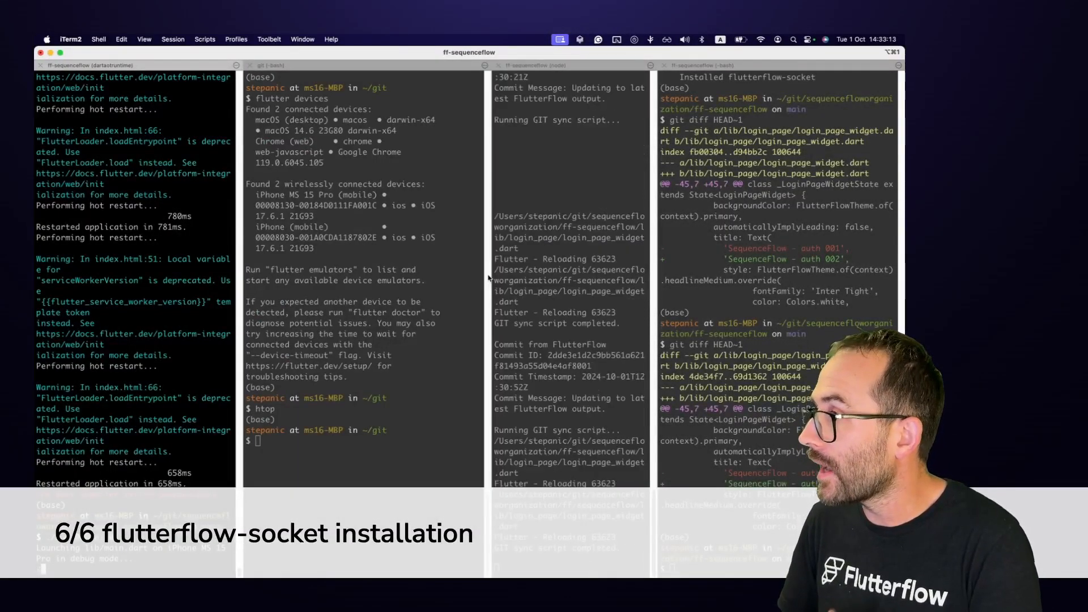
click(287, 192)
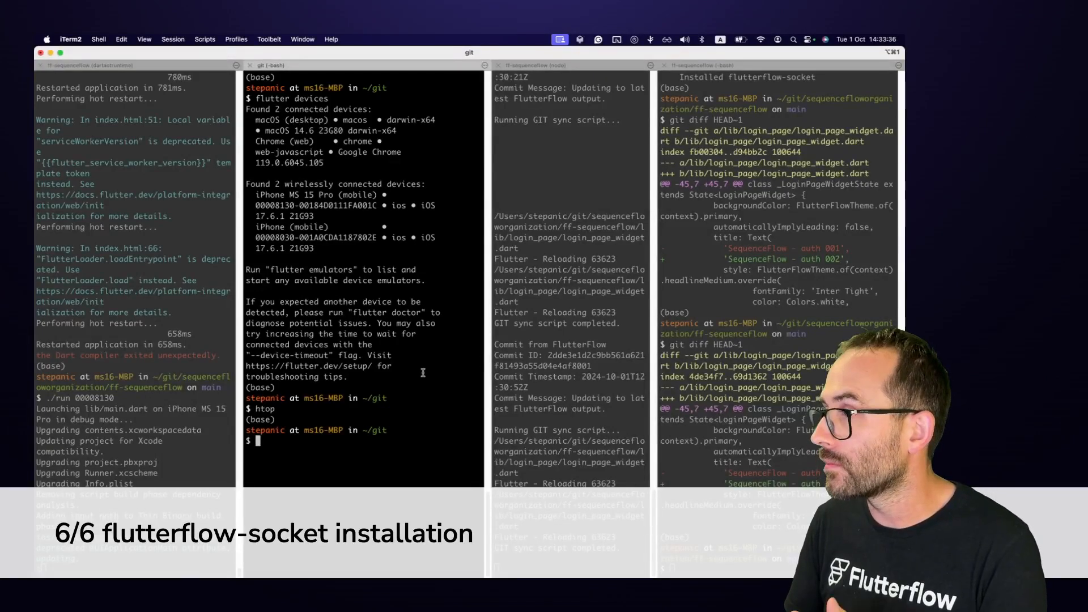
In the device list pane, change to the sequencefloworganization/ff-sequenceflow/ directory and list its contents with "ll".
click(185, 385)
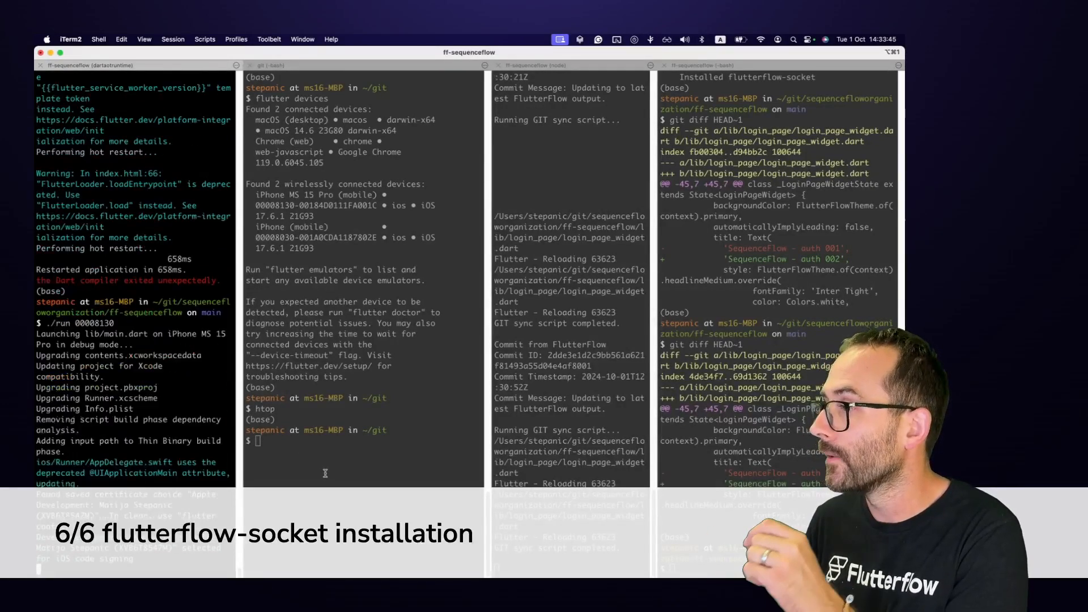
click(350, 454)
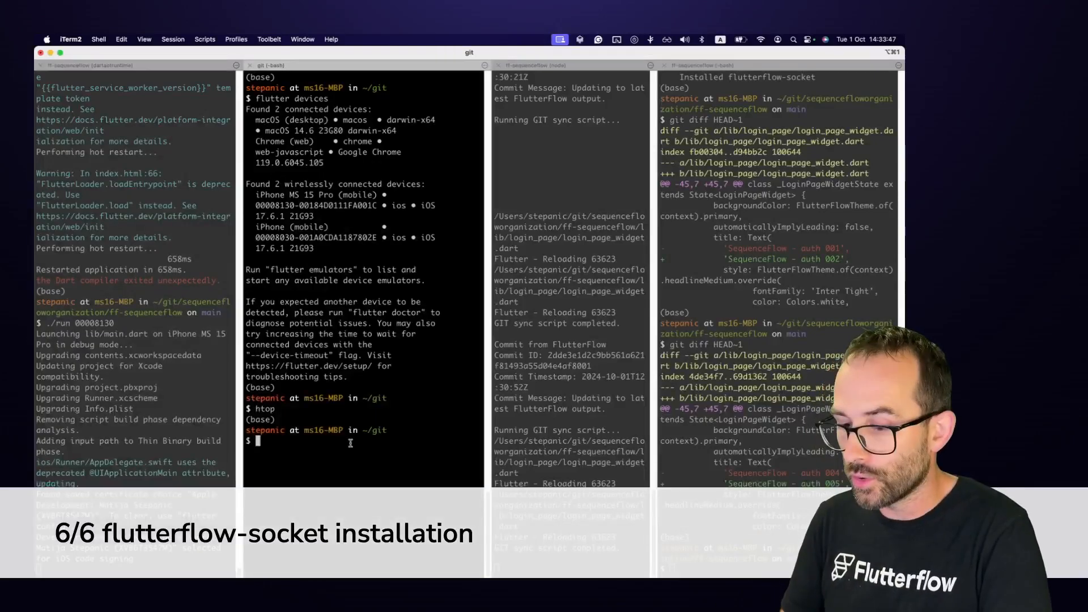
text(cd seq)
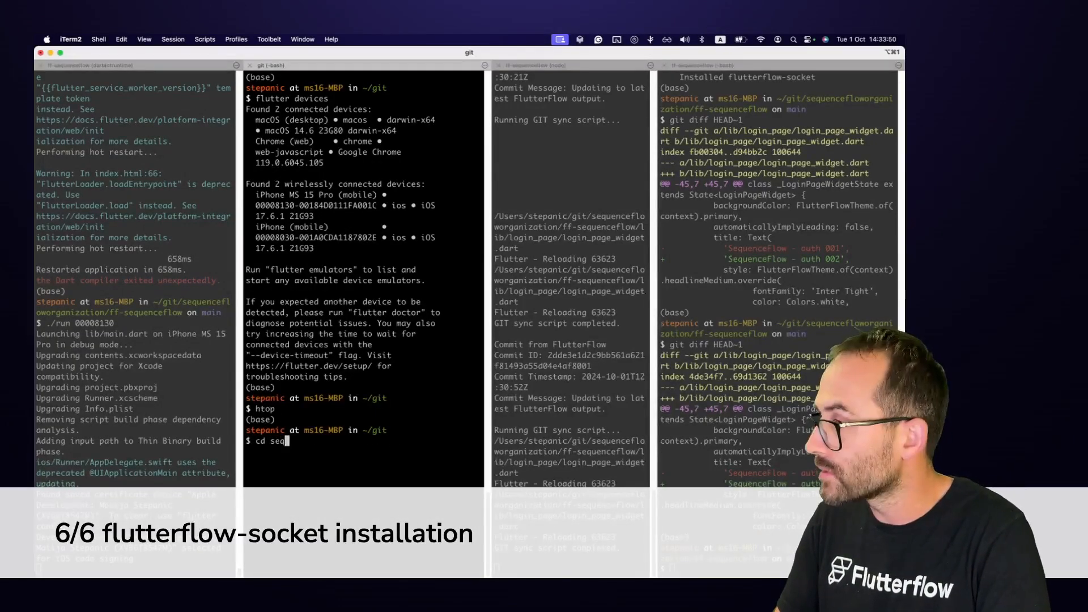
key(Tab)
text(f)
key(Tab)
key(Return)
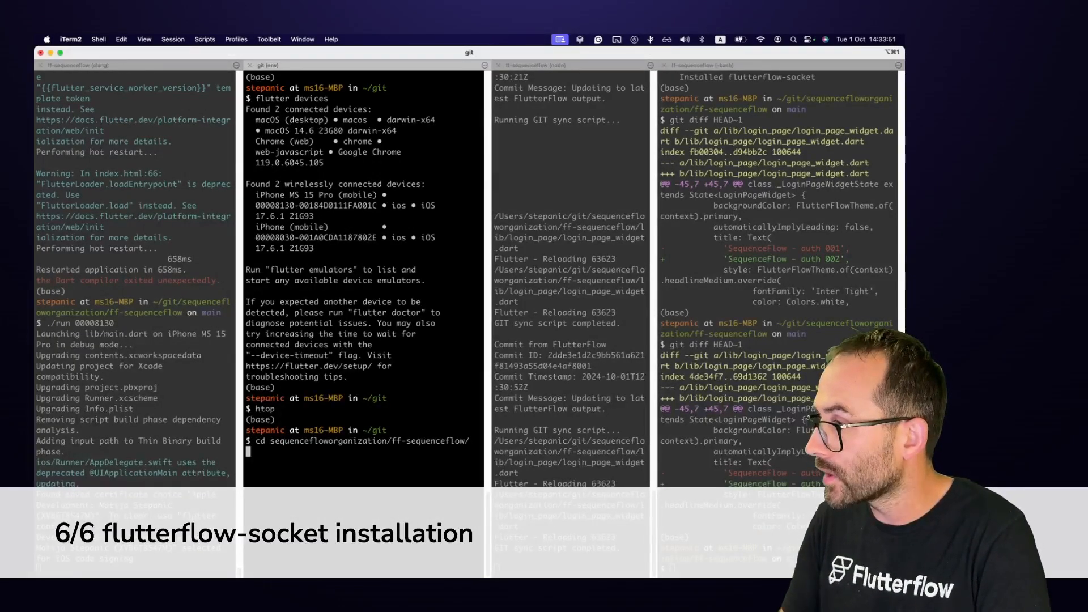
text(ll)
key(Return)
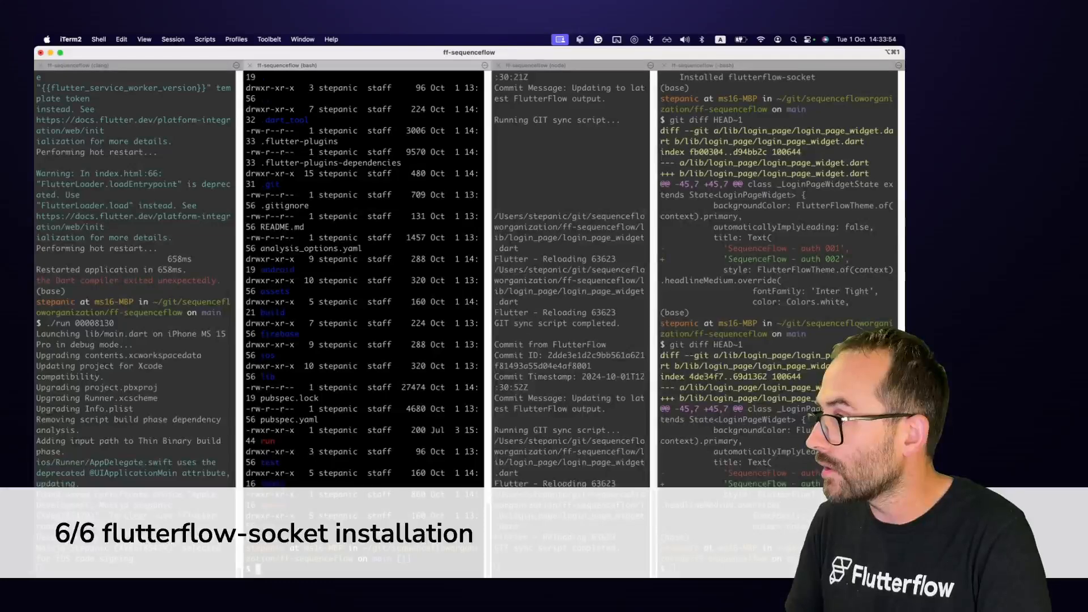
Widen the directory listing pane and enter "./run chrome" at its prompt without executing it.
drag(490, 326, 566, 327)
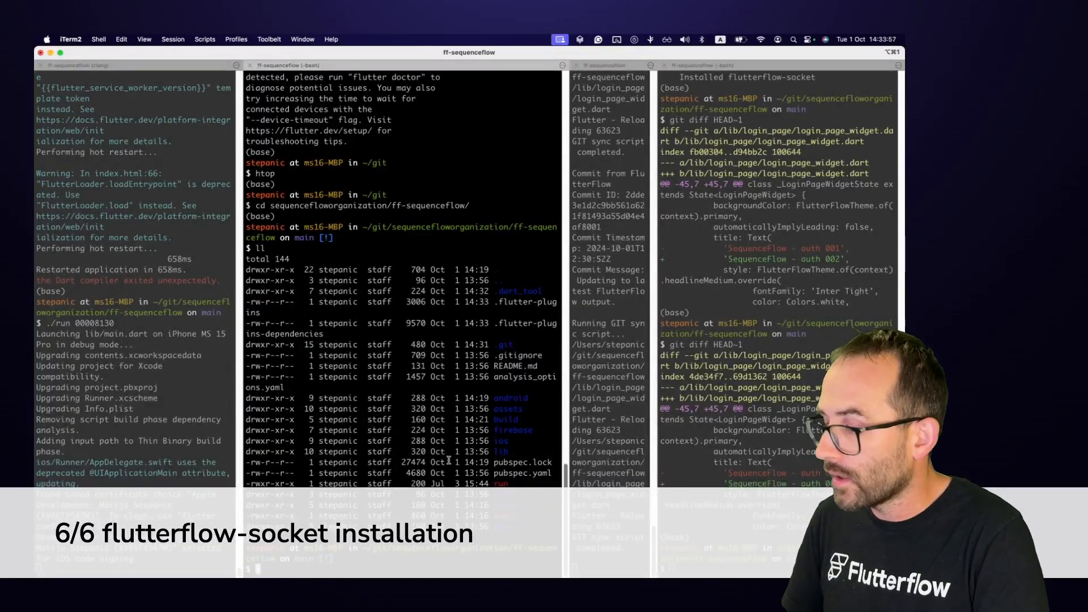
text(./run)
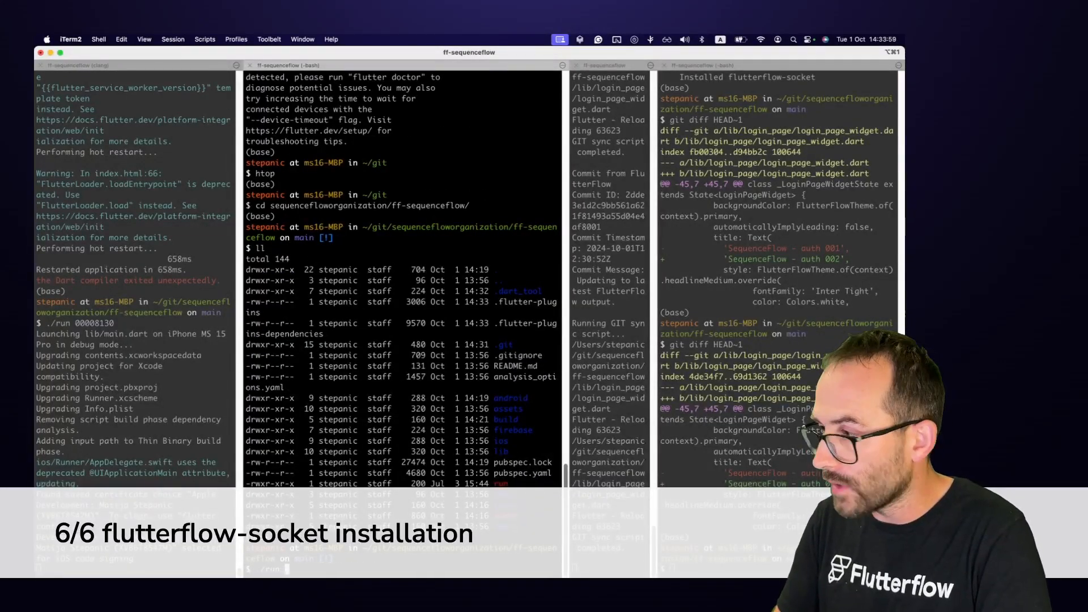
text( chrome)
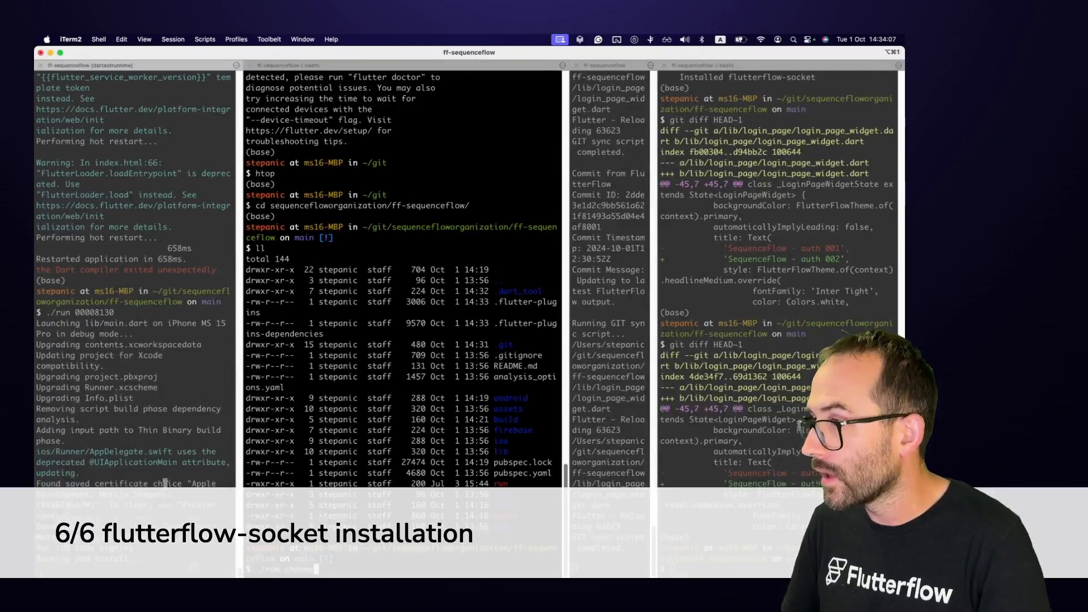
Close the pane holding the unexecuted Chrome run command, then narrow the run and git diff panes to widen the watch pane.
click(164, 483)
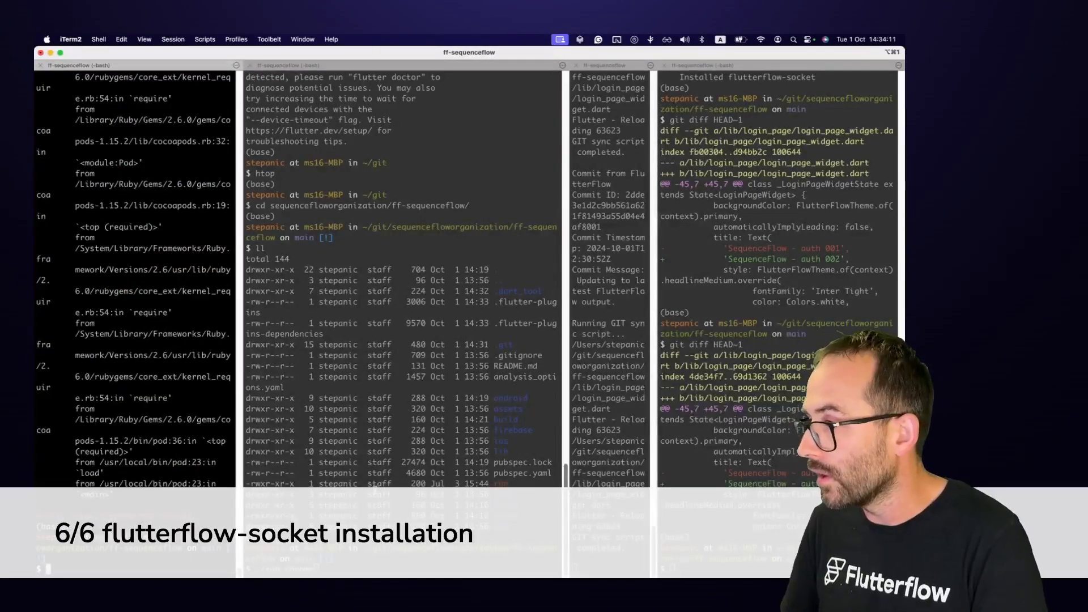
click(380, 476)
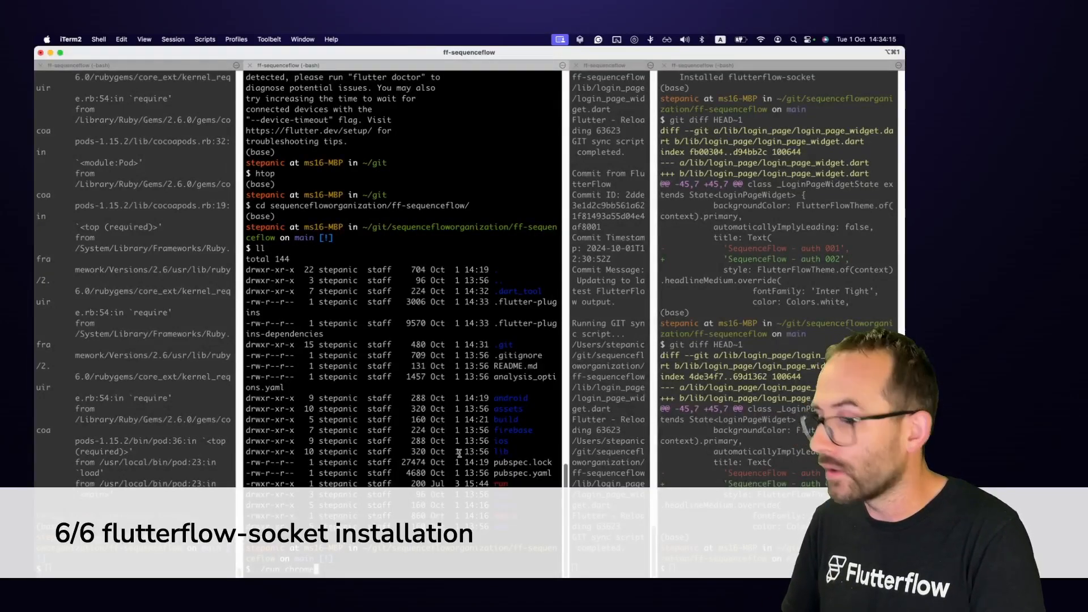
key(super+w)
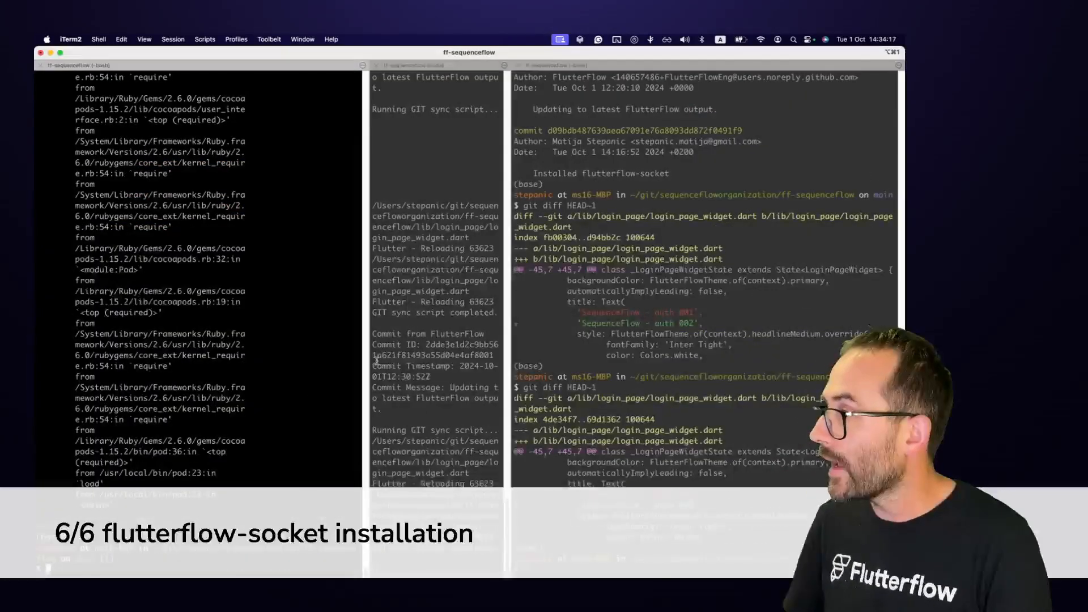
drag(370, 357, 299, 356)
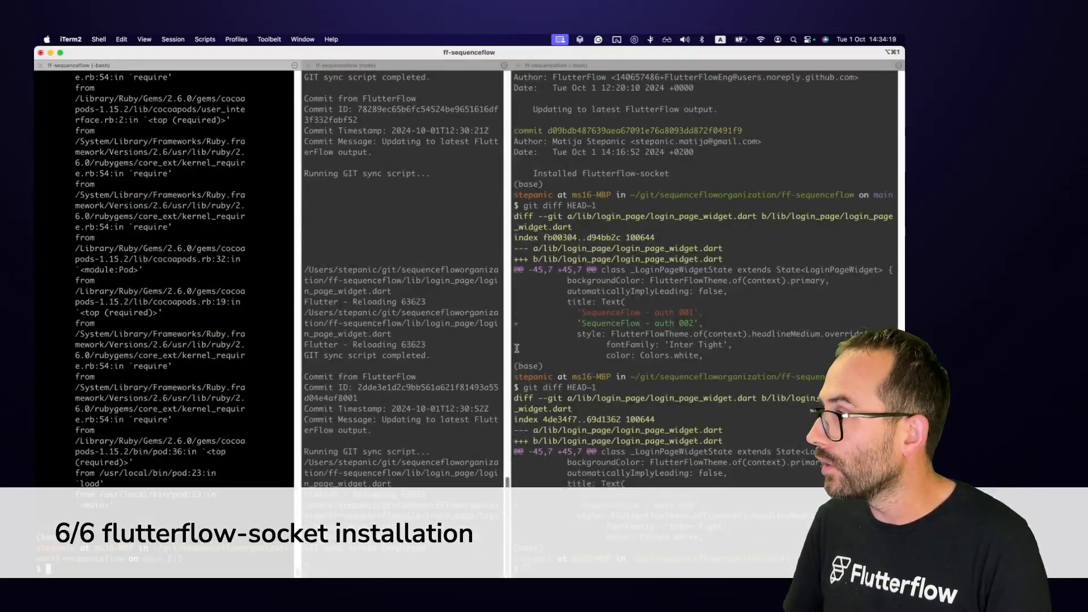
drag(511, 347, 558, 347)
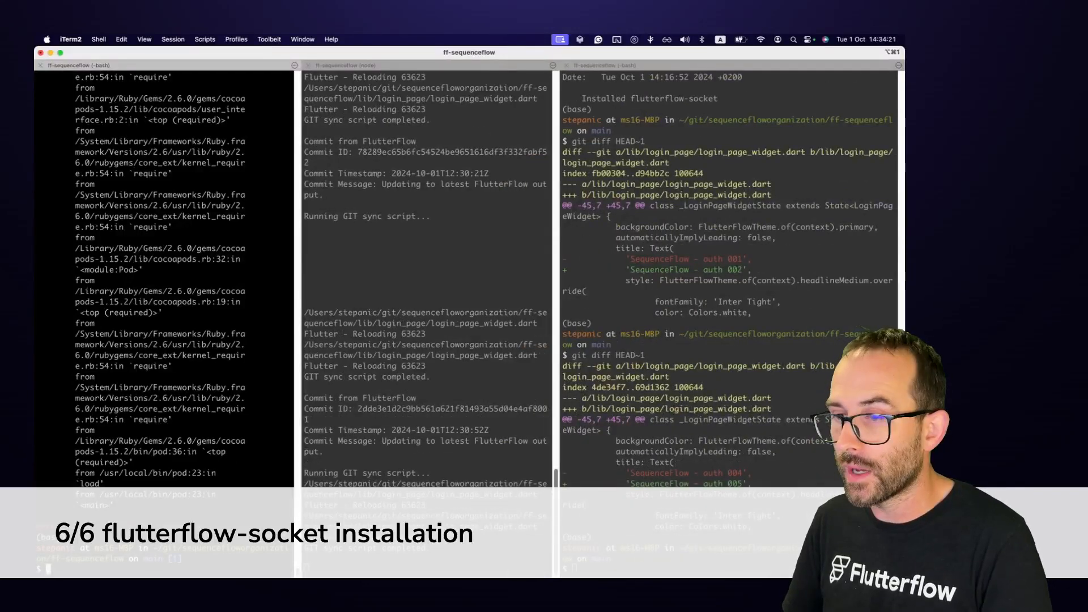